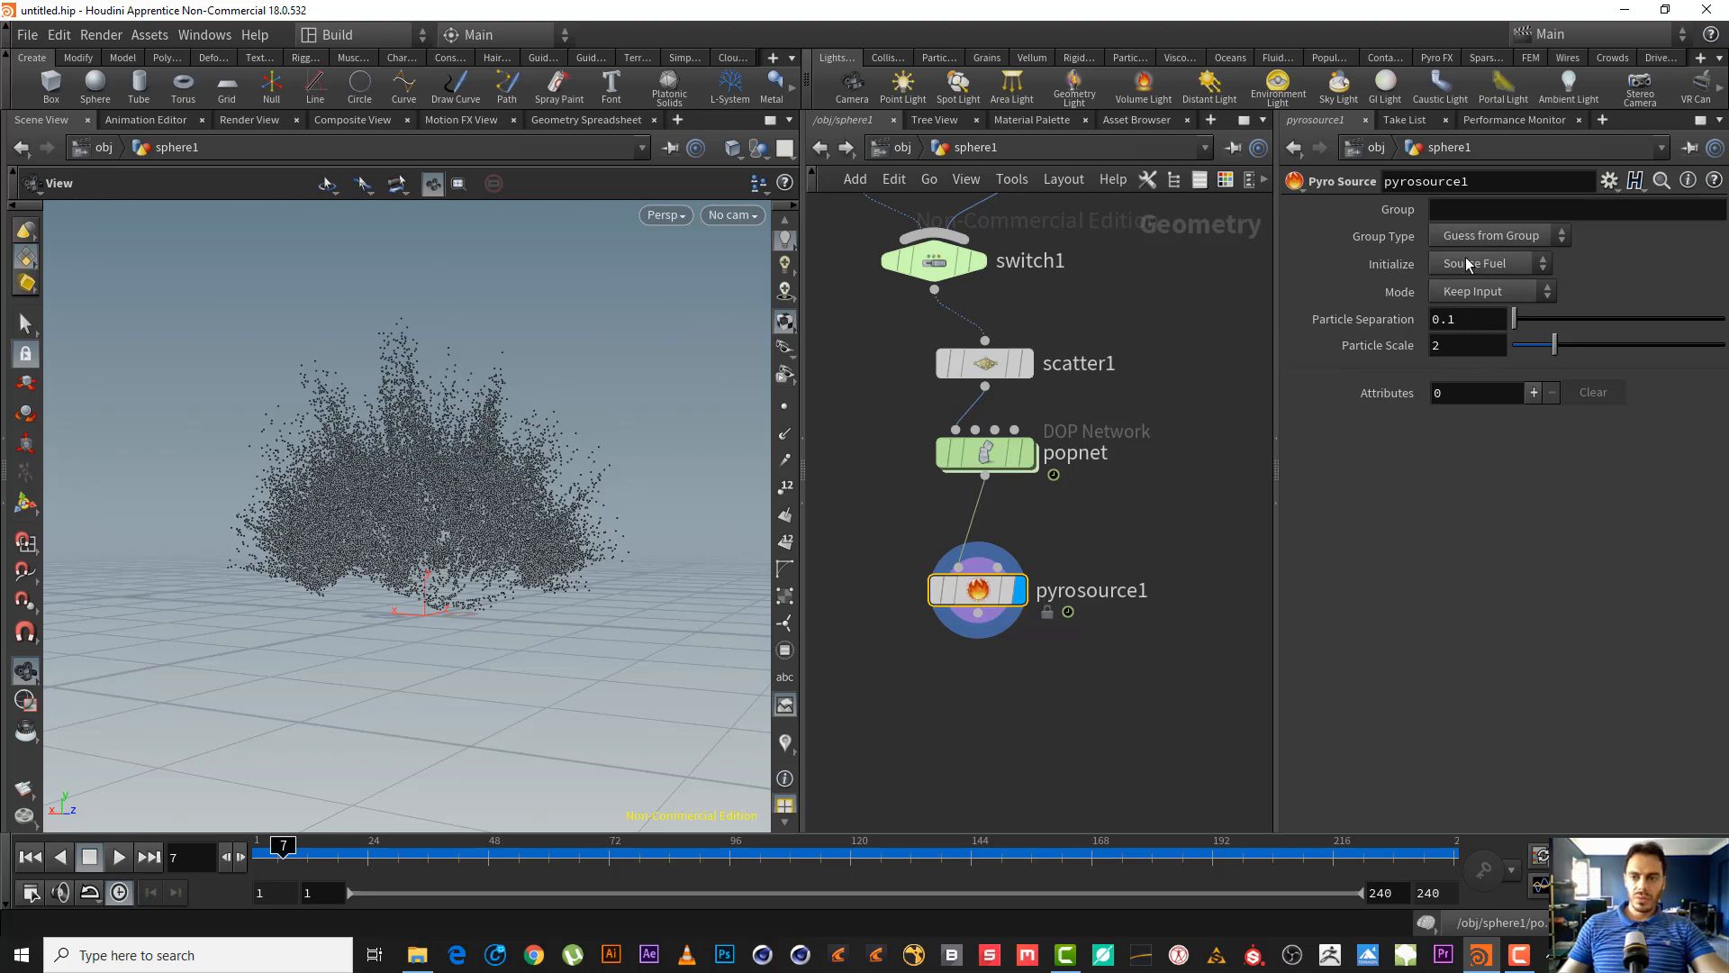
{"action": "left_click", "coordinate": [1466, 263]}
{"action": "left_click", "coordinate": [1531, 328]}
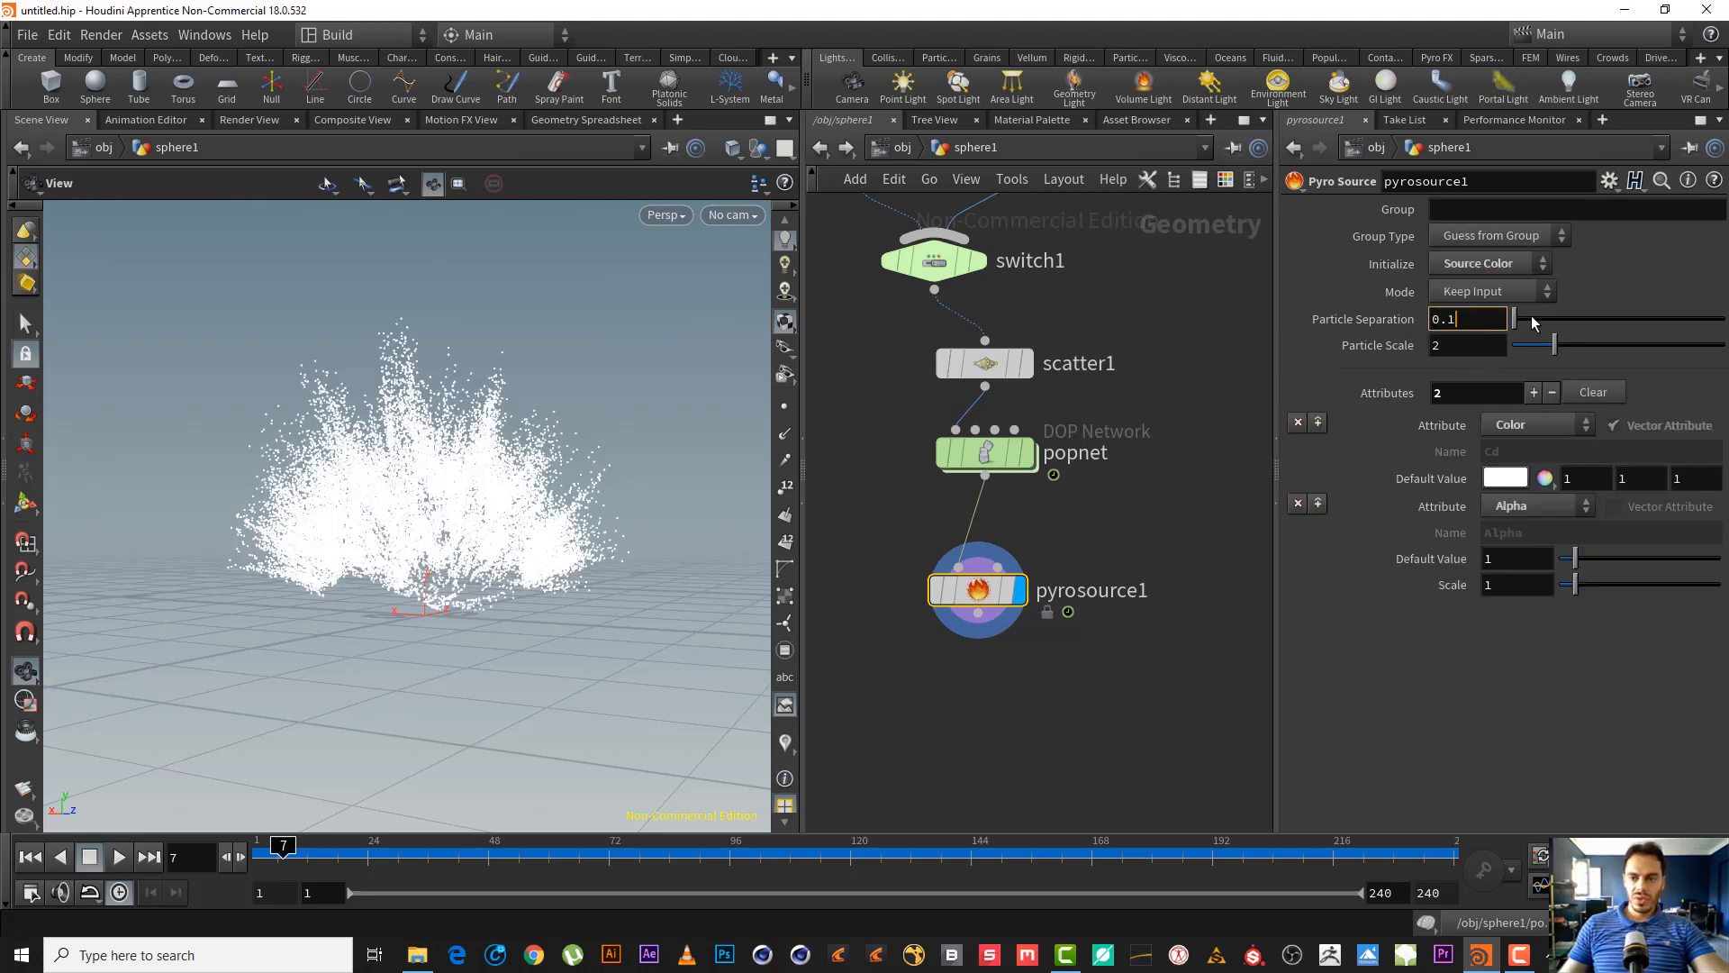
{"action": "left_click", "coordinate": [1298, 502]}
{"action": "left_click", "coordinate": [1299, 425]}
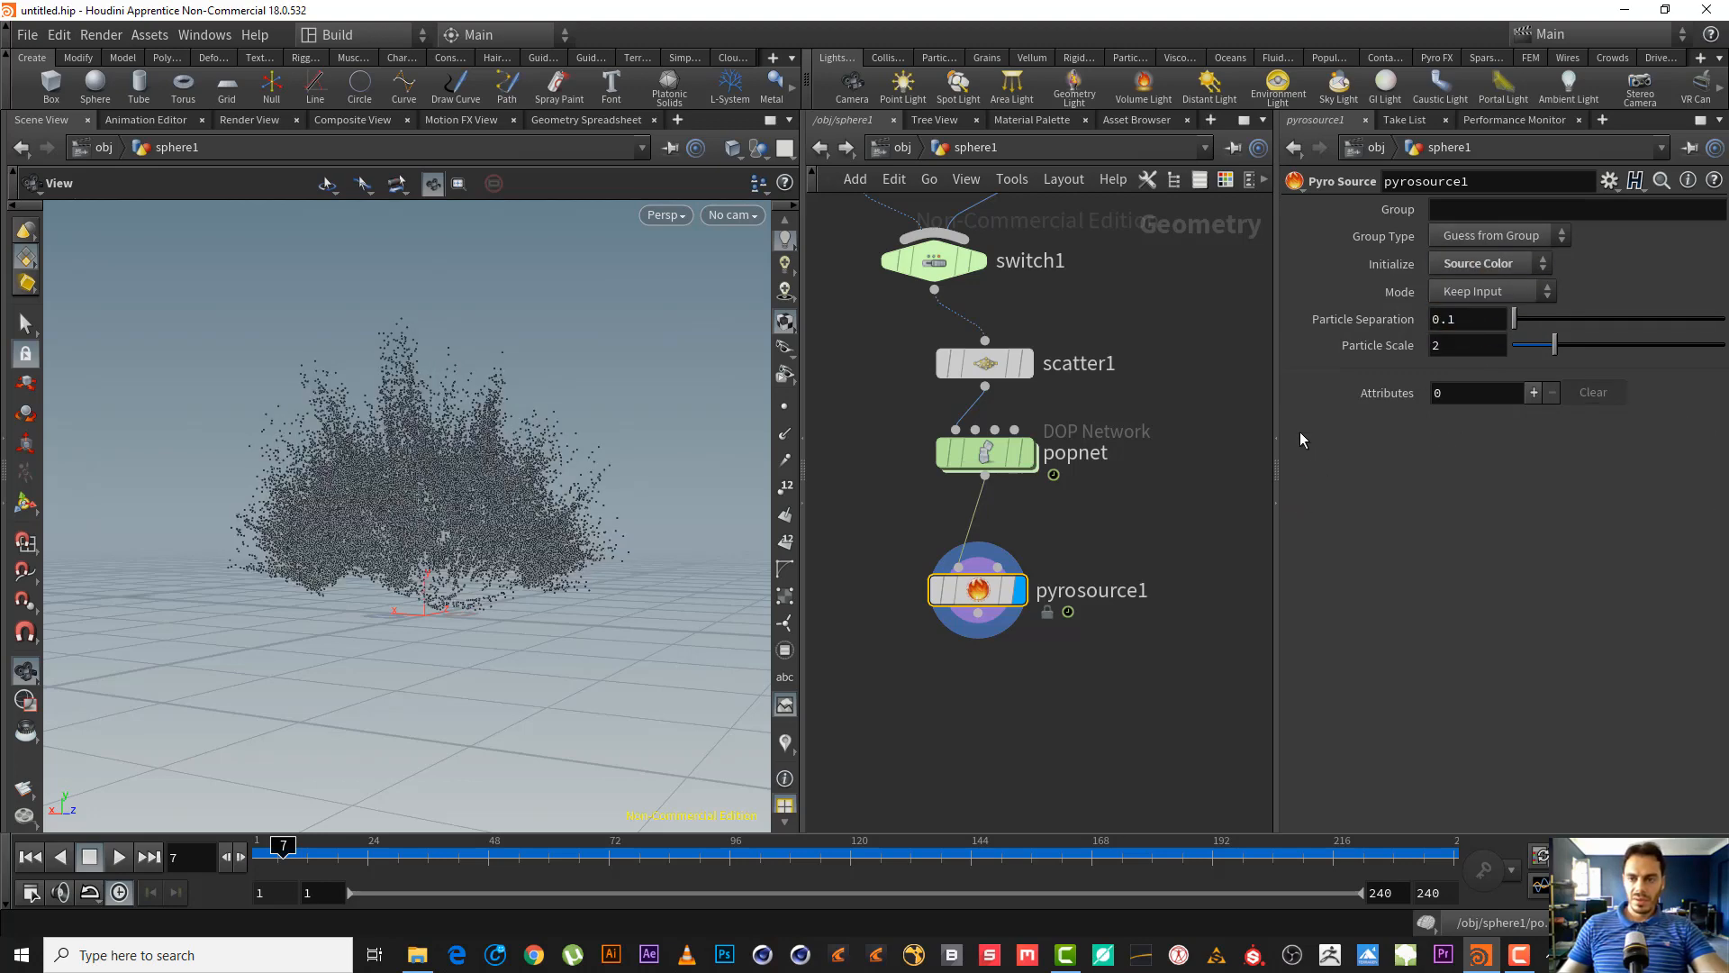
- Initialize the pyro source as Source Fuel so it carries the fuel and temperature attributes
{"action": "left_click", "coordinate": [1504, 267]}
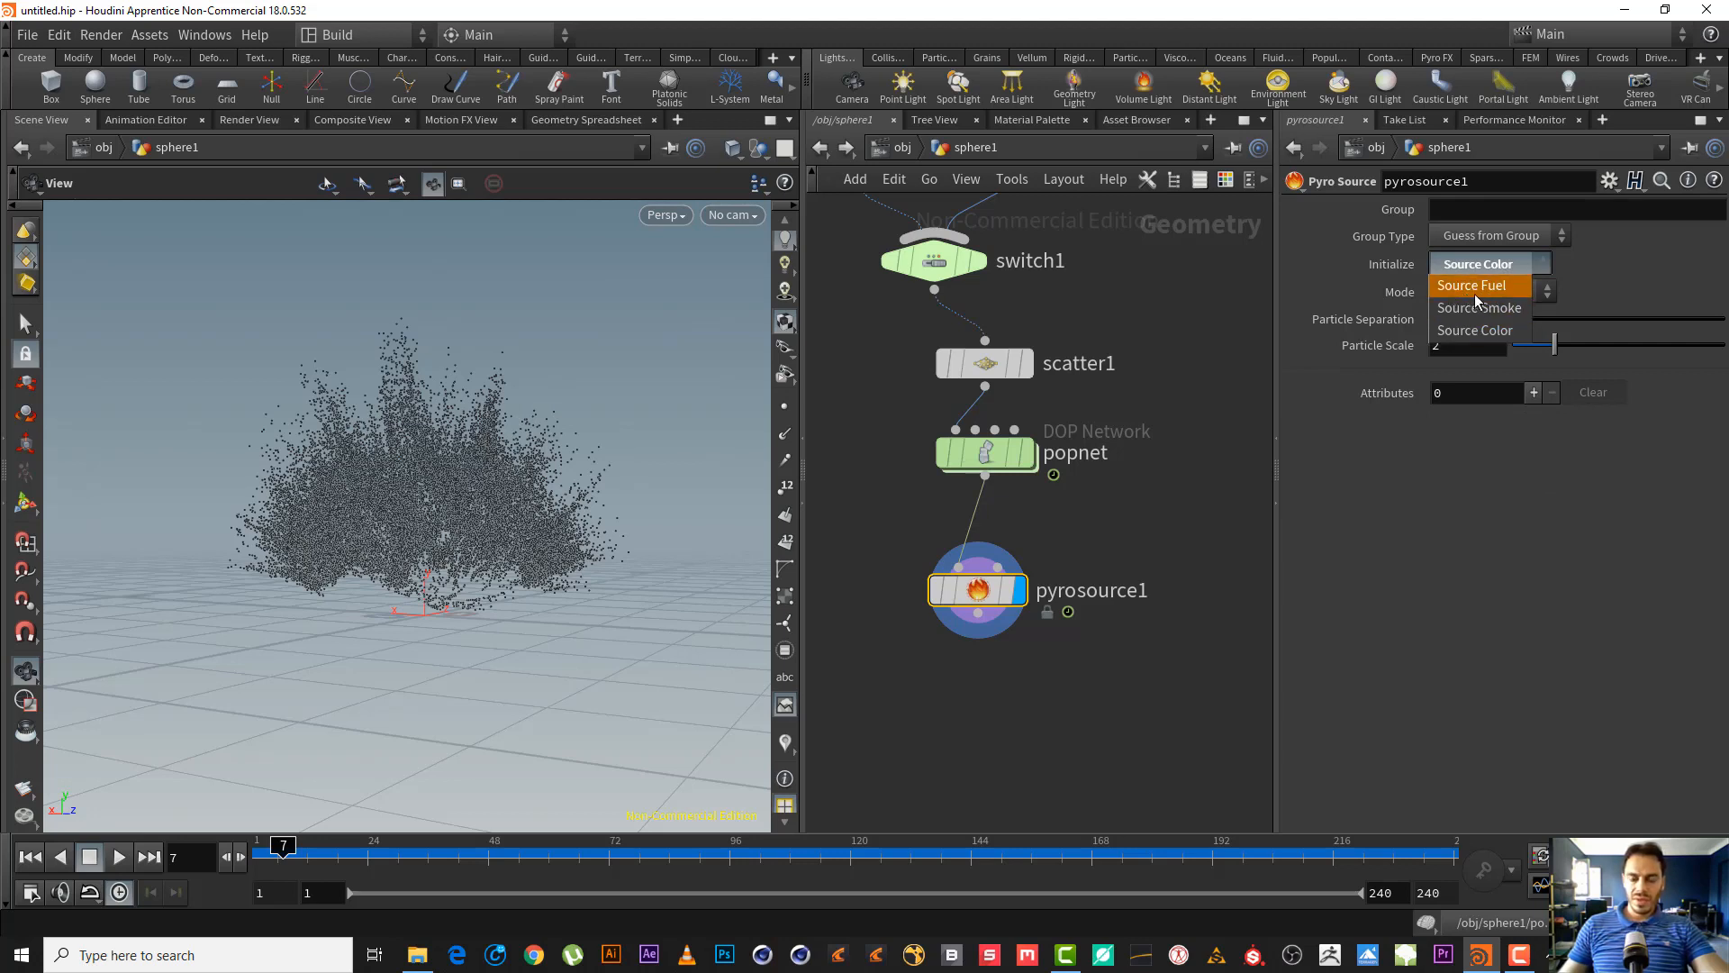
{"action": "left_click", "coordinate": [1473, 287]}
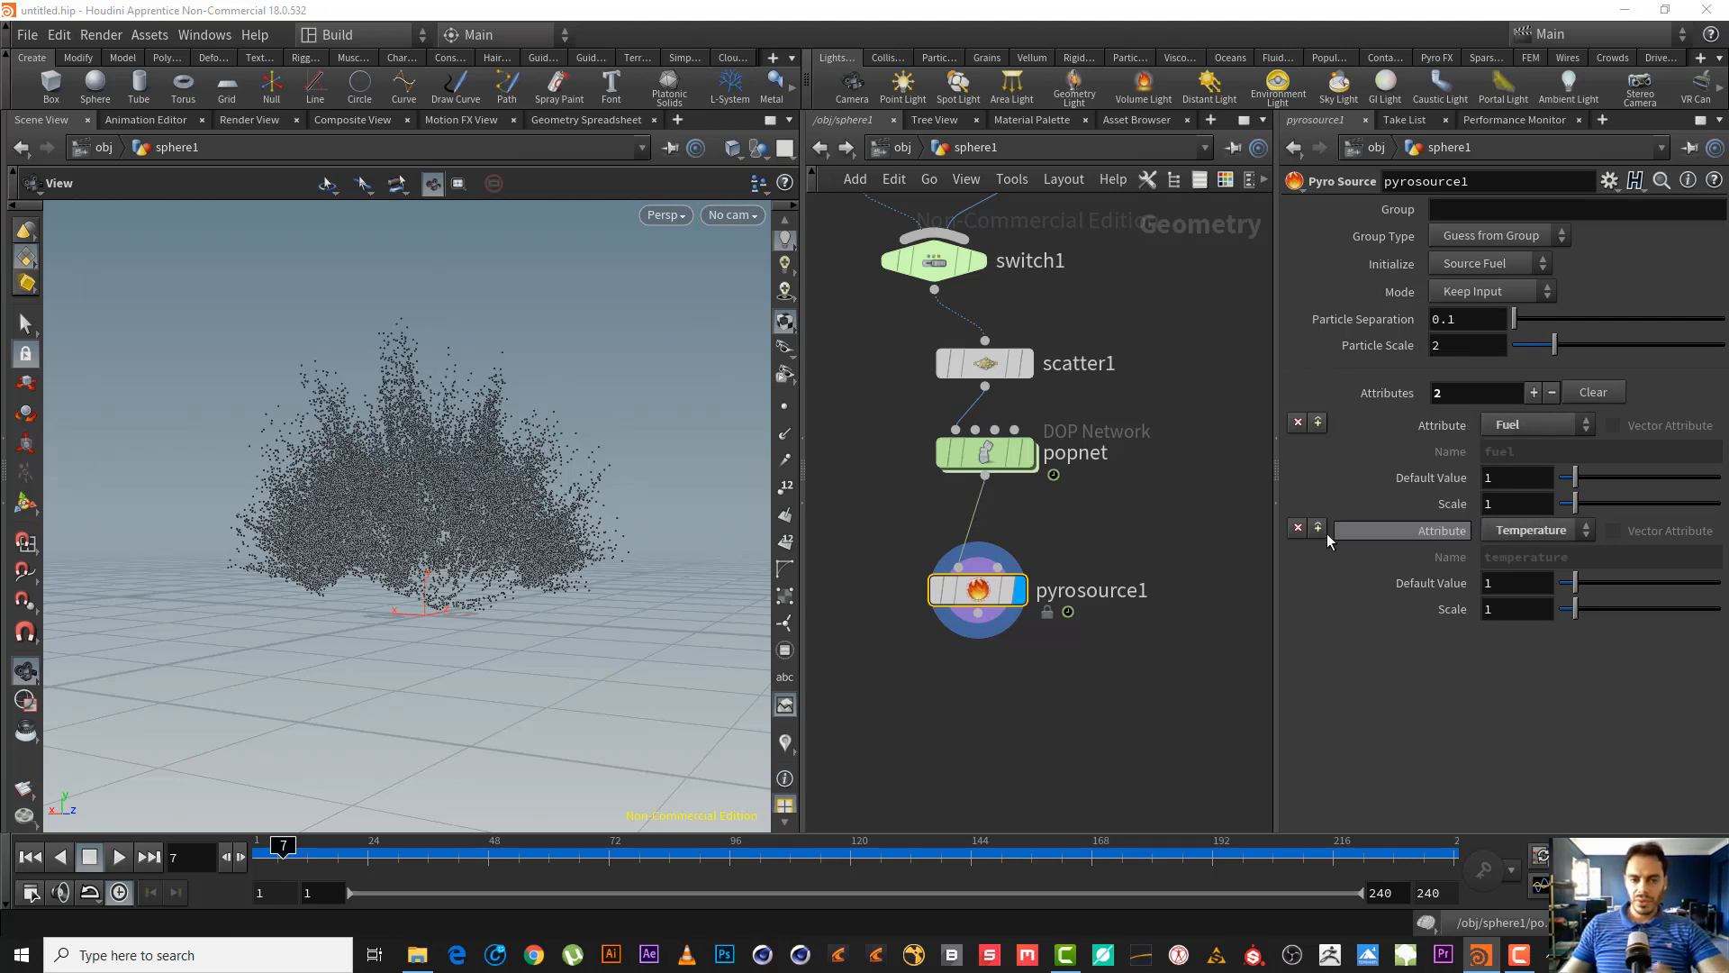
- Add a Volume Rasterize Attributes node below pyrosource1, wired to its output
{"action": "middle_click_drag", "start_coordinate": [1012, 625], "coordinate": [1074, 456]}
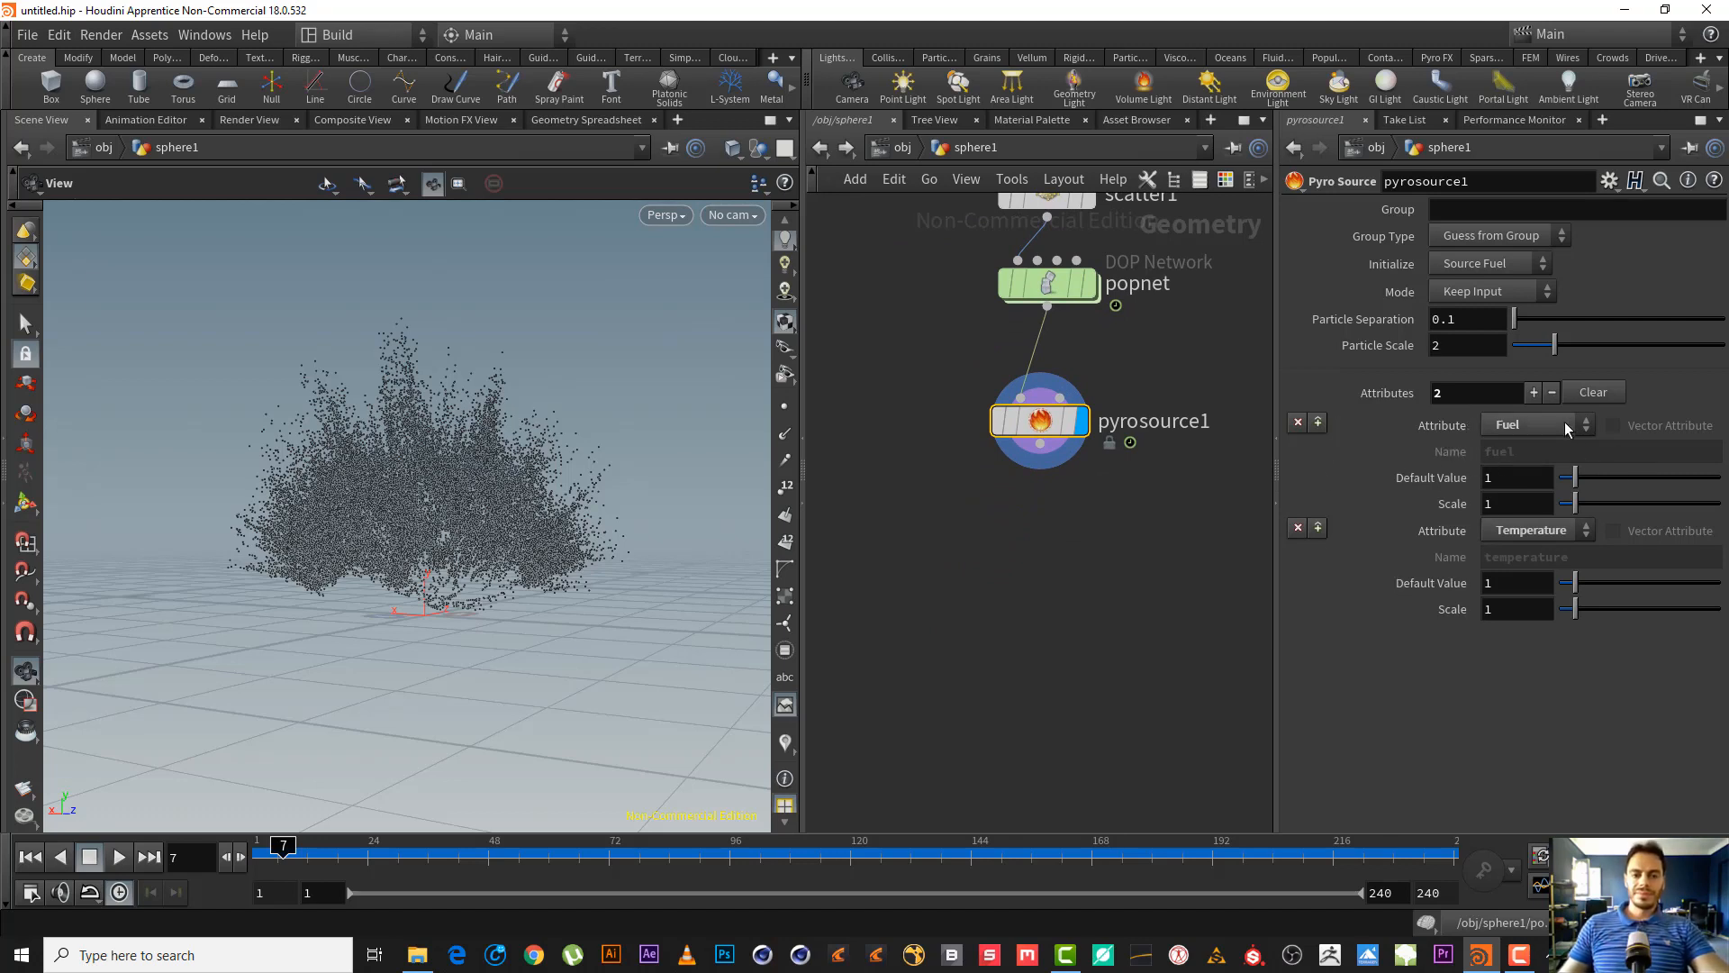
{"action": "middle_click_drag", "start_coordinate": [1006, 543], "coordinate": [967, 548]}
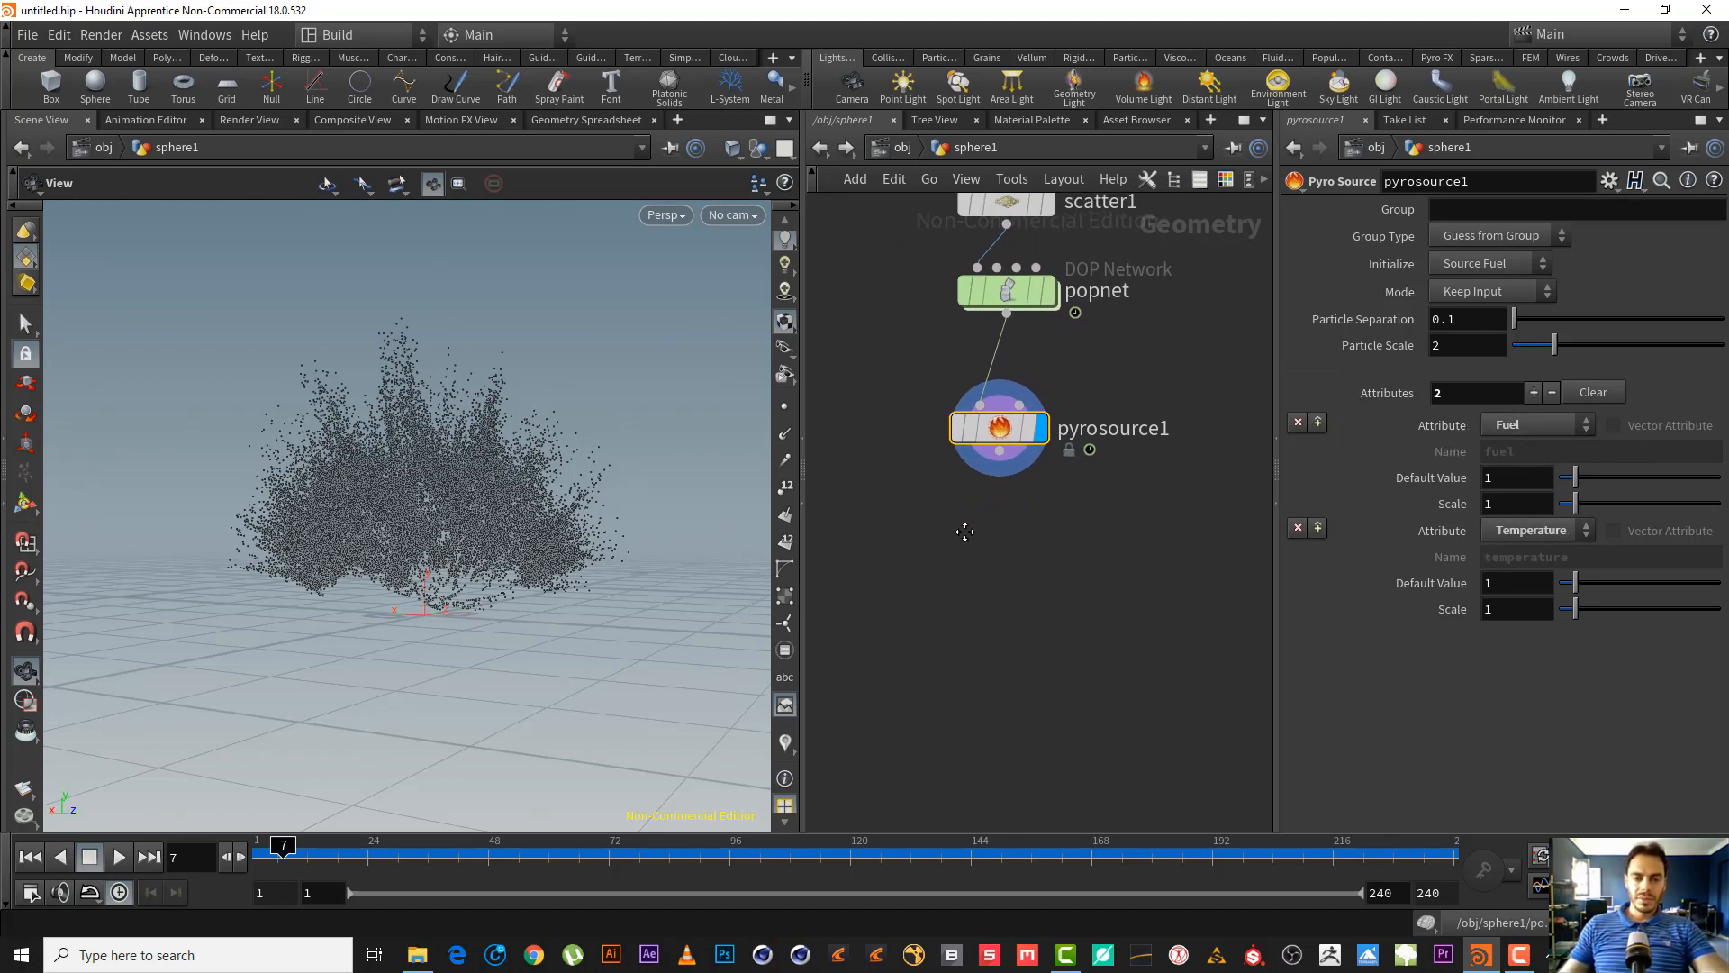
{"action": "left_click", "coordinate": [1000, 450]}
{"action": "left_click", "coordinate": [1007, 555]}
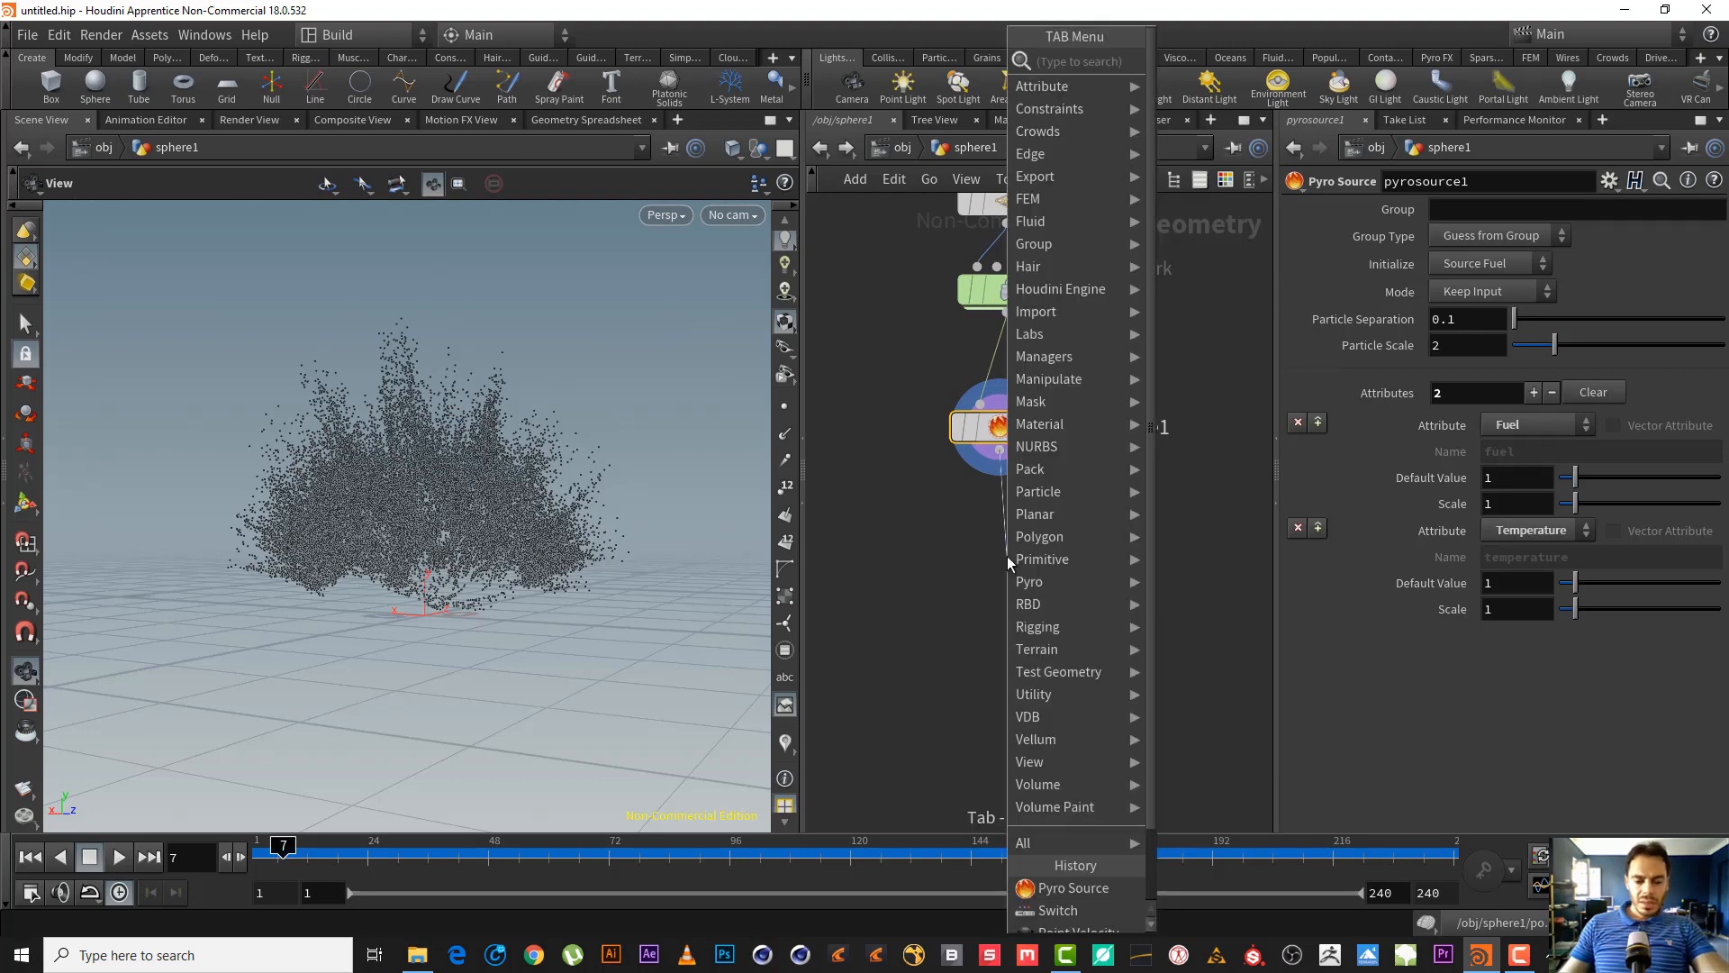
{"action": "mouse_move", "coordinate": [1021, 566]}
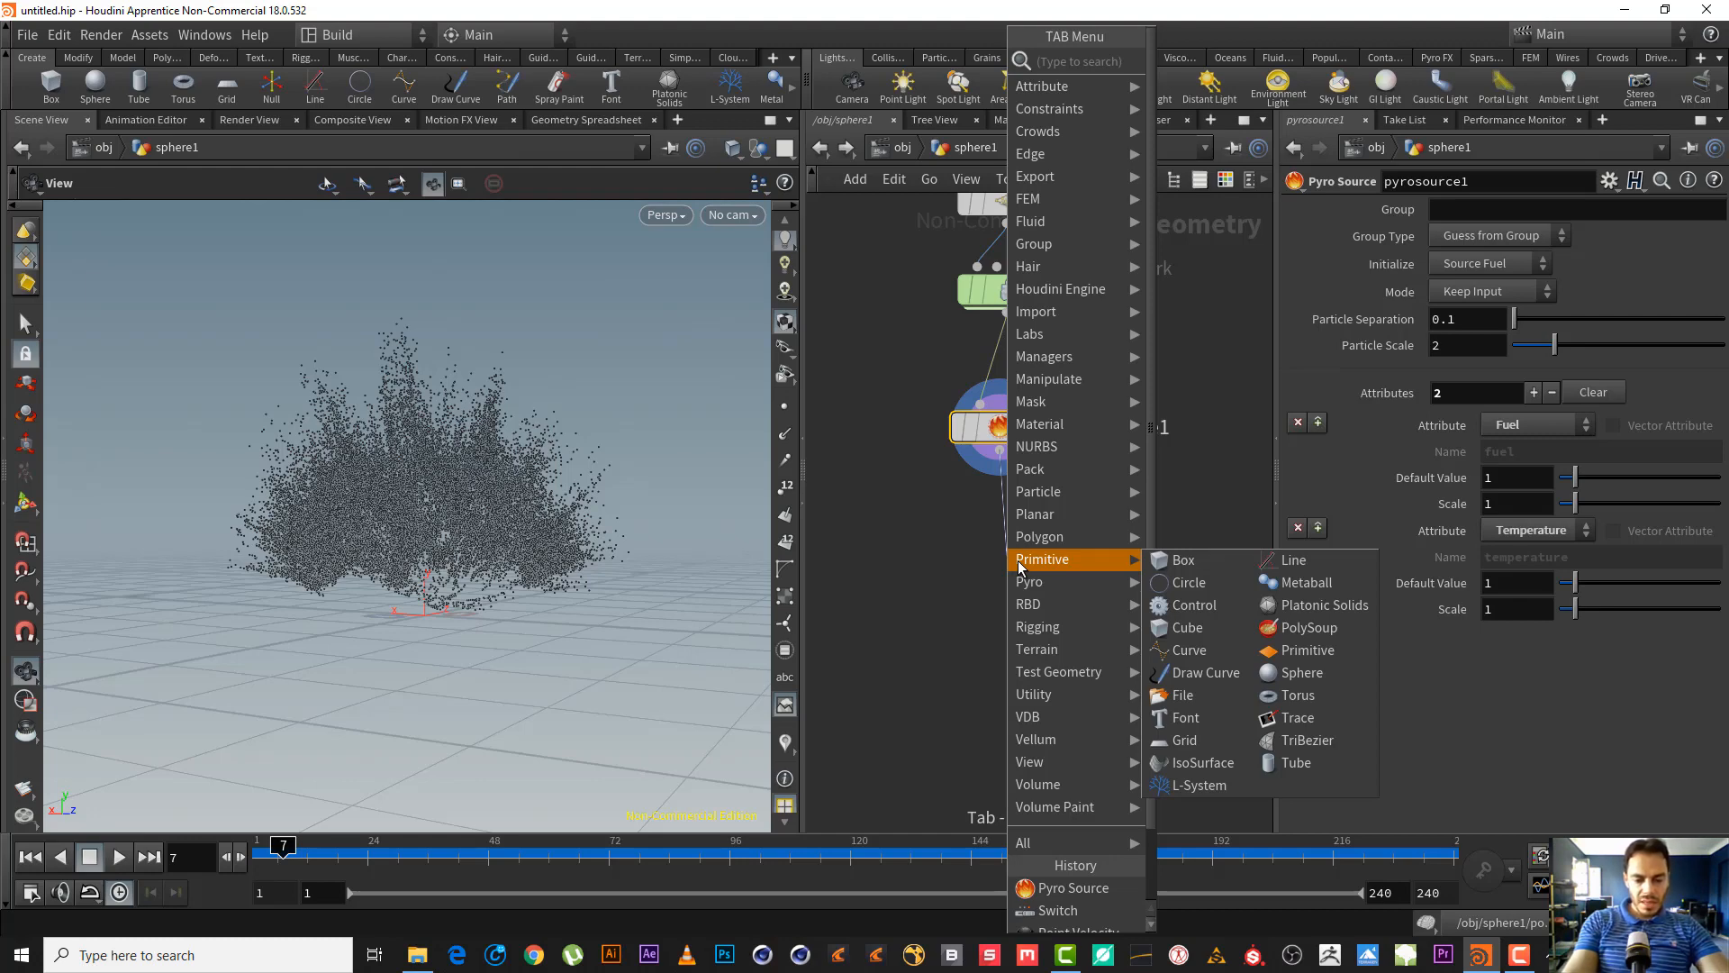
{"action": "type", "text": "vo a"}
{"action": "key", "text": "BackSpace"}
{"action": "type", "text": "r"}
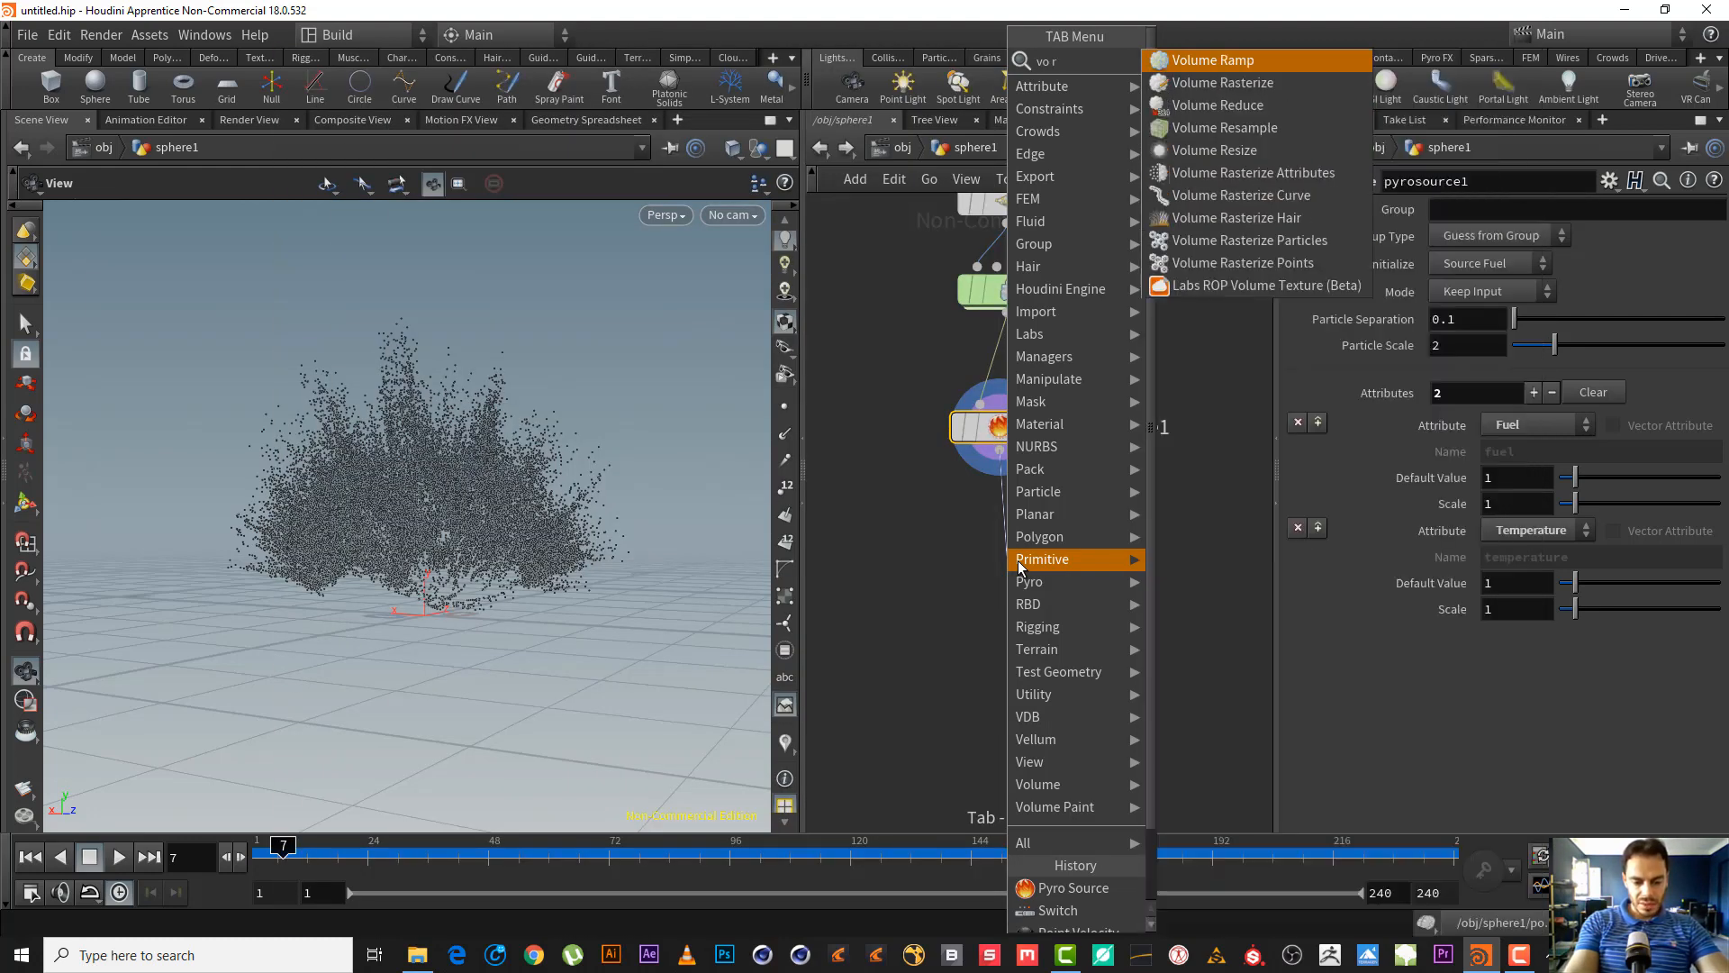
{"action": "type", "text": "a"}
{"action": "key", "text": "Escape"}
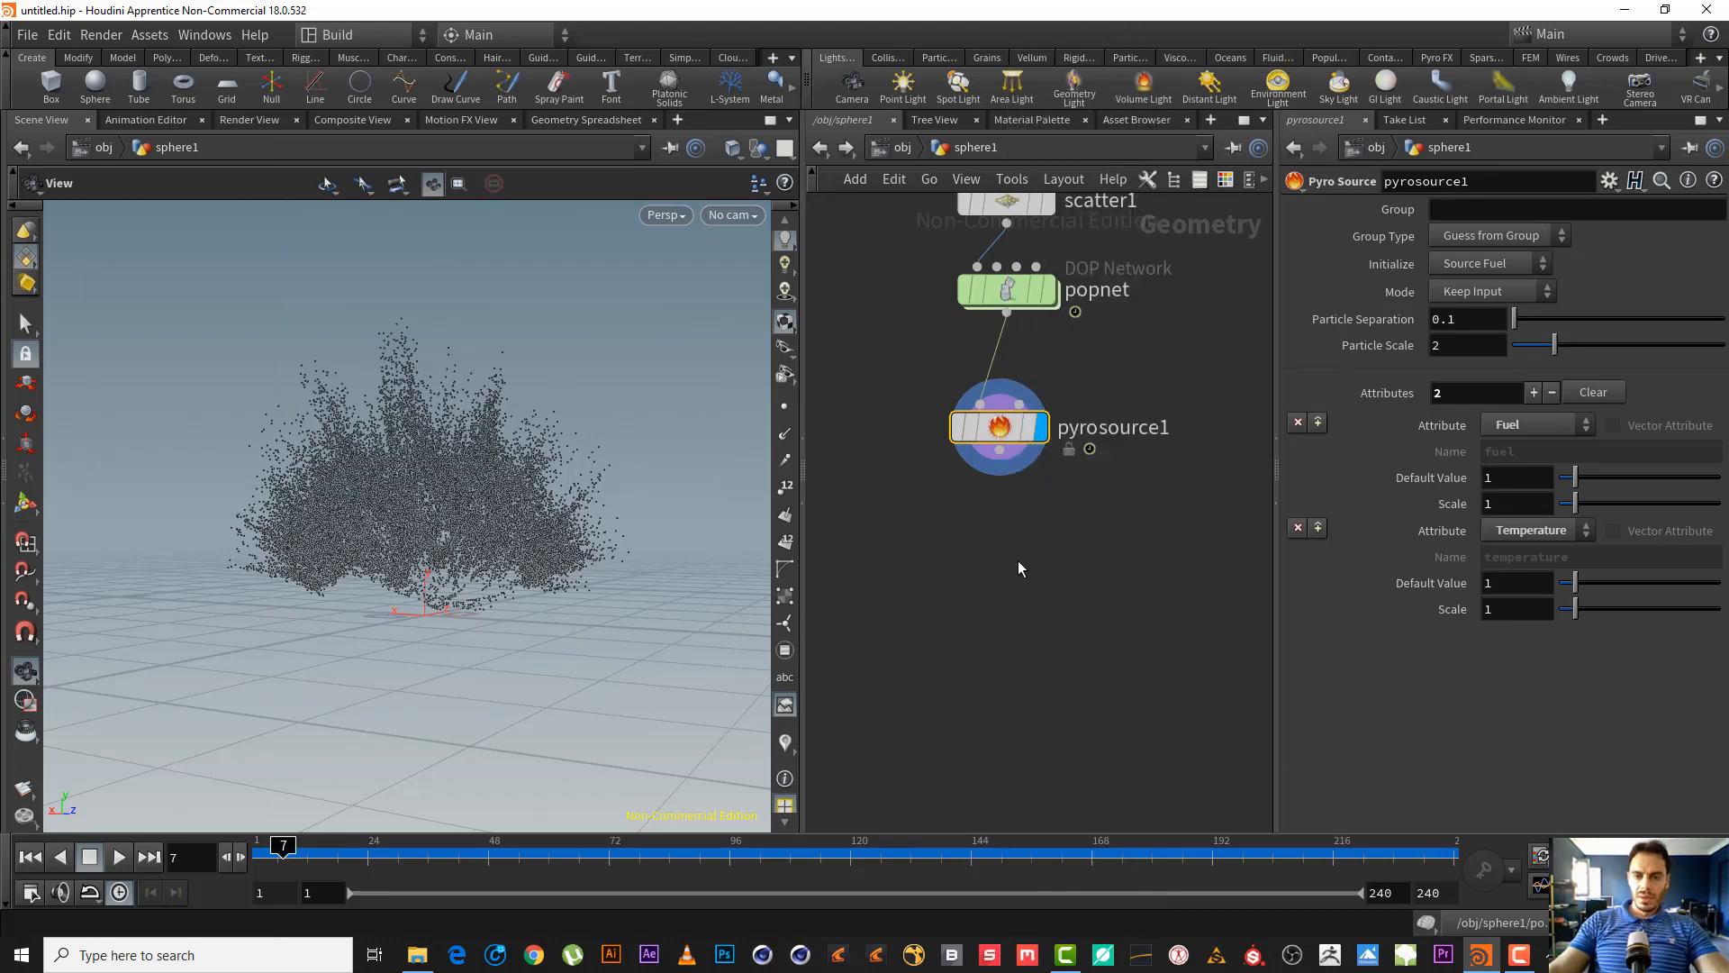
{"action": "left_click", "coordinate": [1018, 561]}
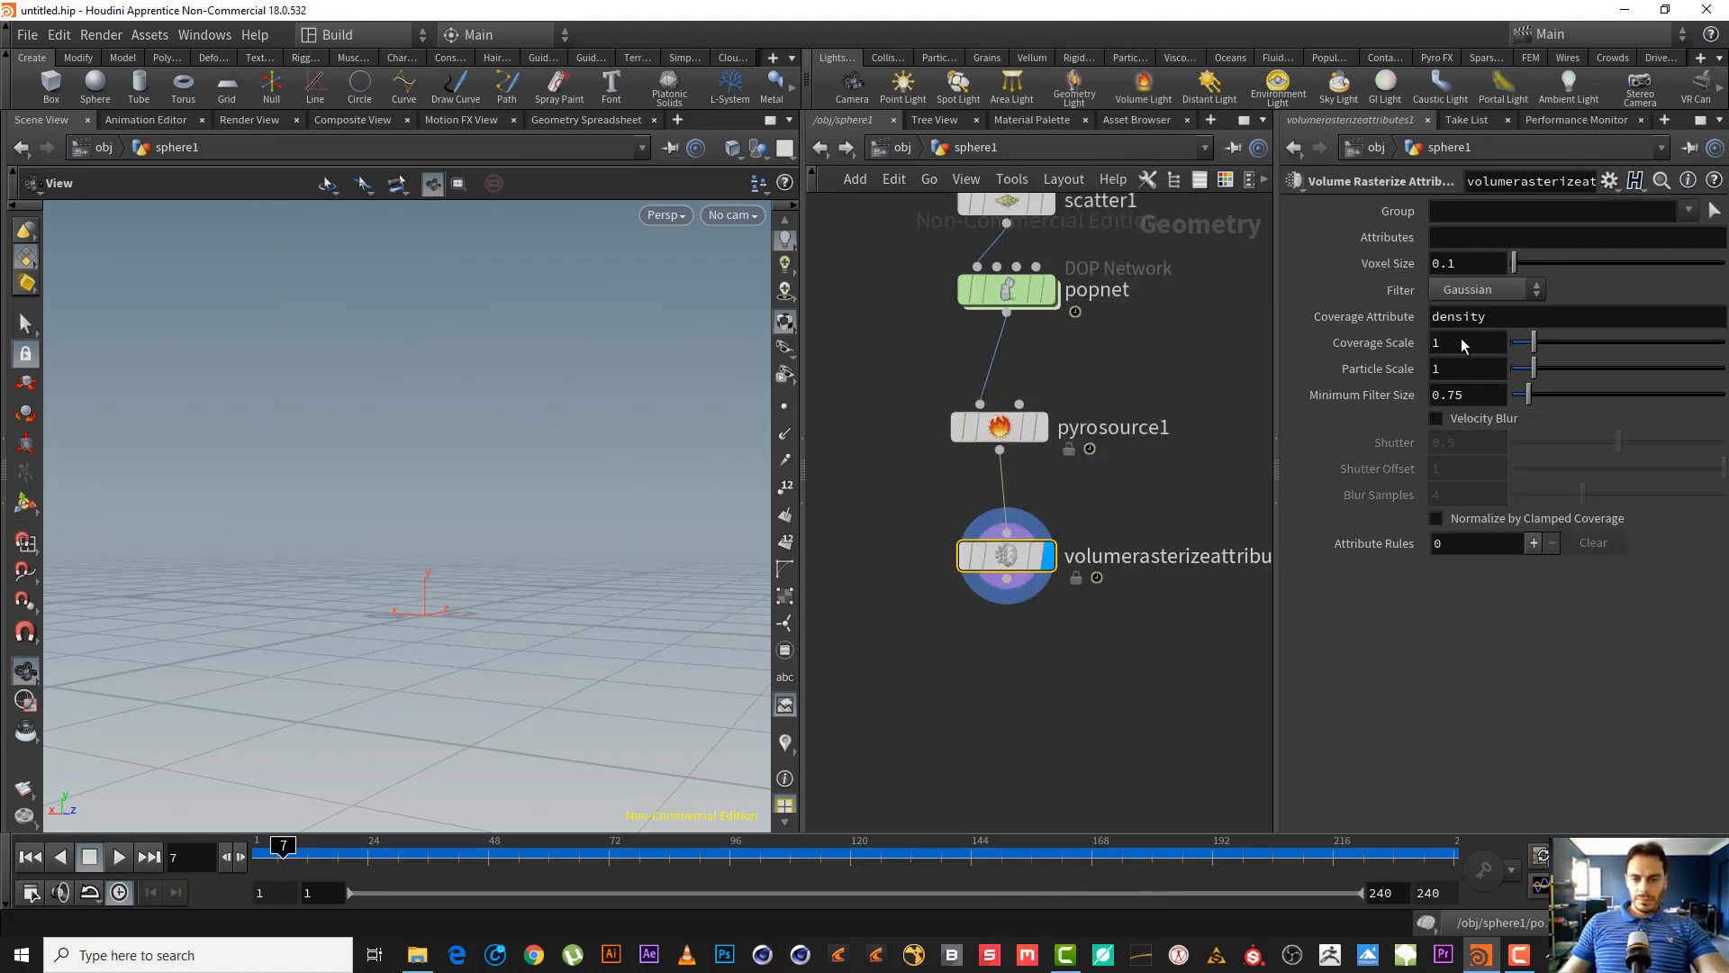
- Enter "fuel temeprature" as the attributes for the volume rasterize node to convert
{"action": "left_click", "coordinate": [1478, 238]}
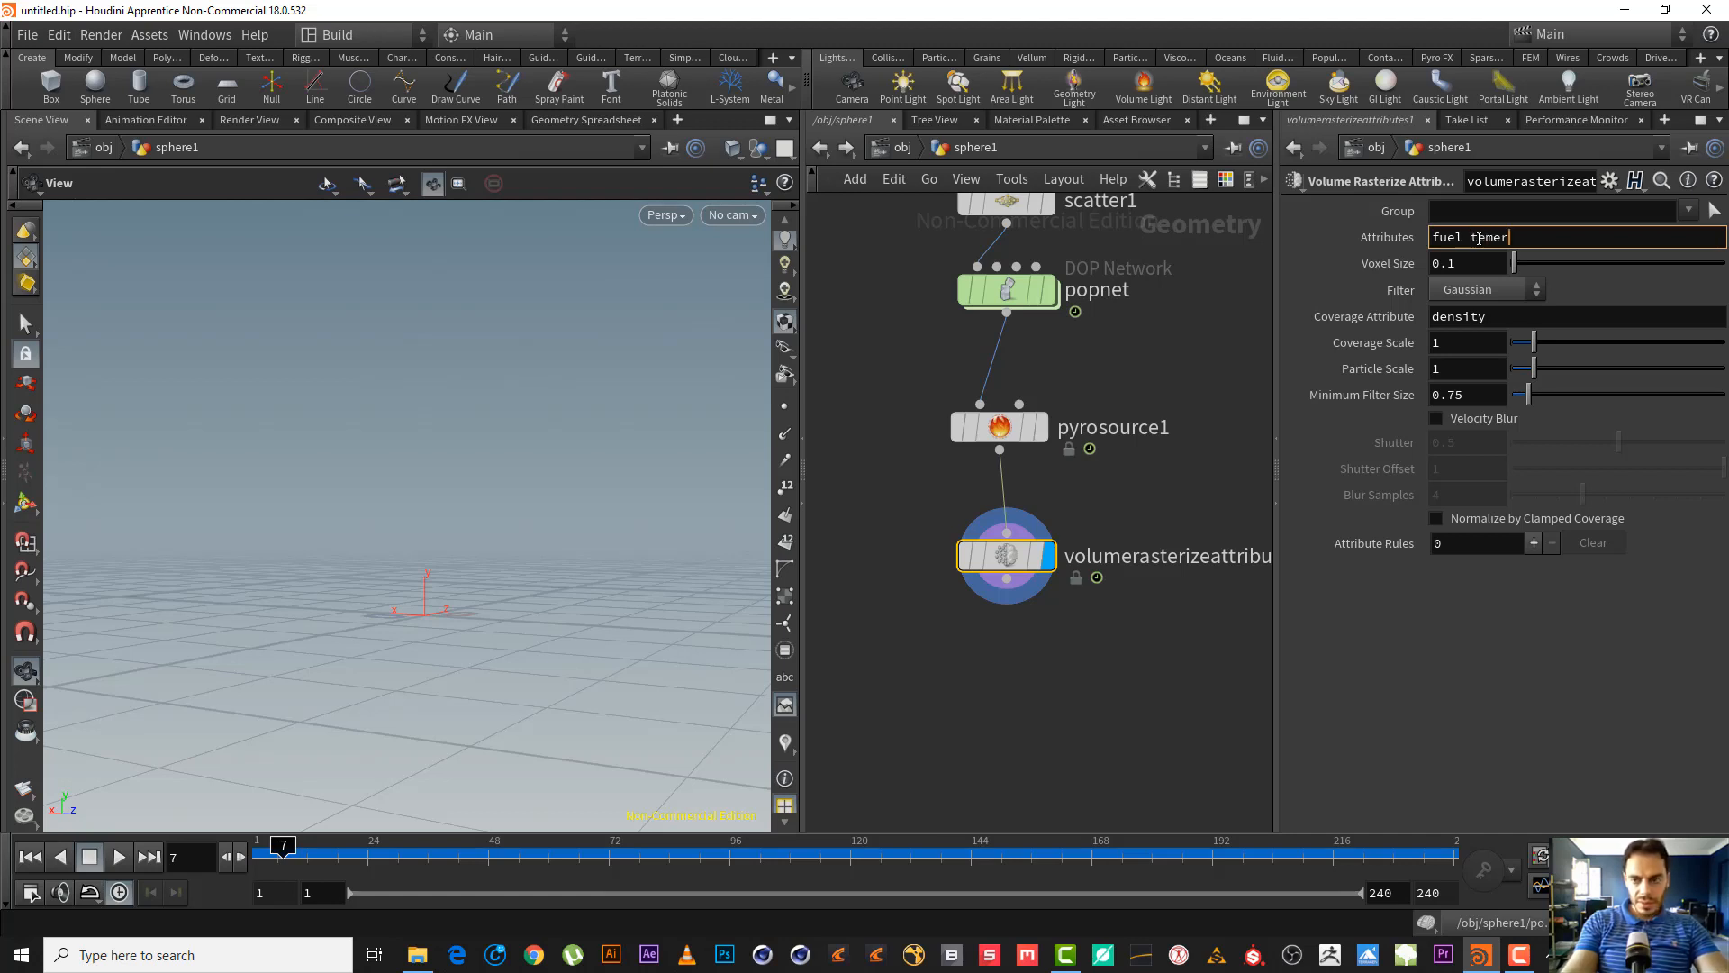
{"action": "type", "text": "fuel temeprature"}
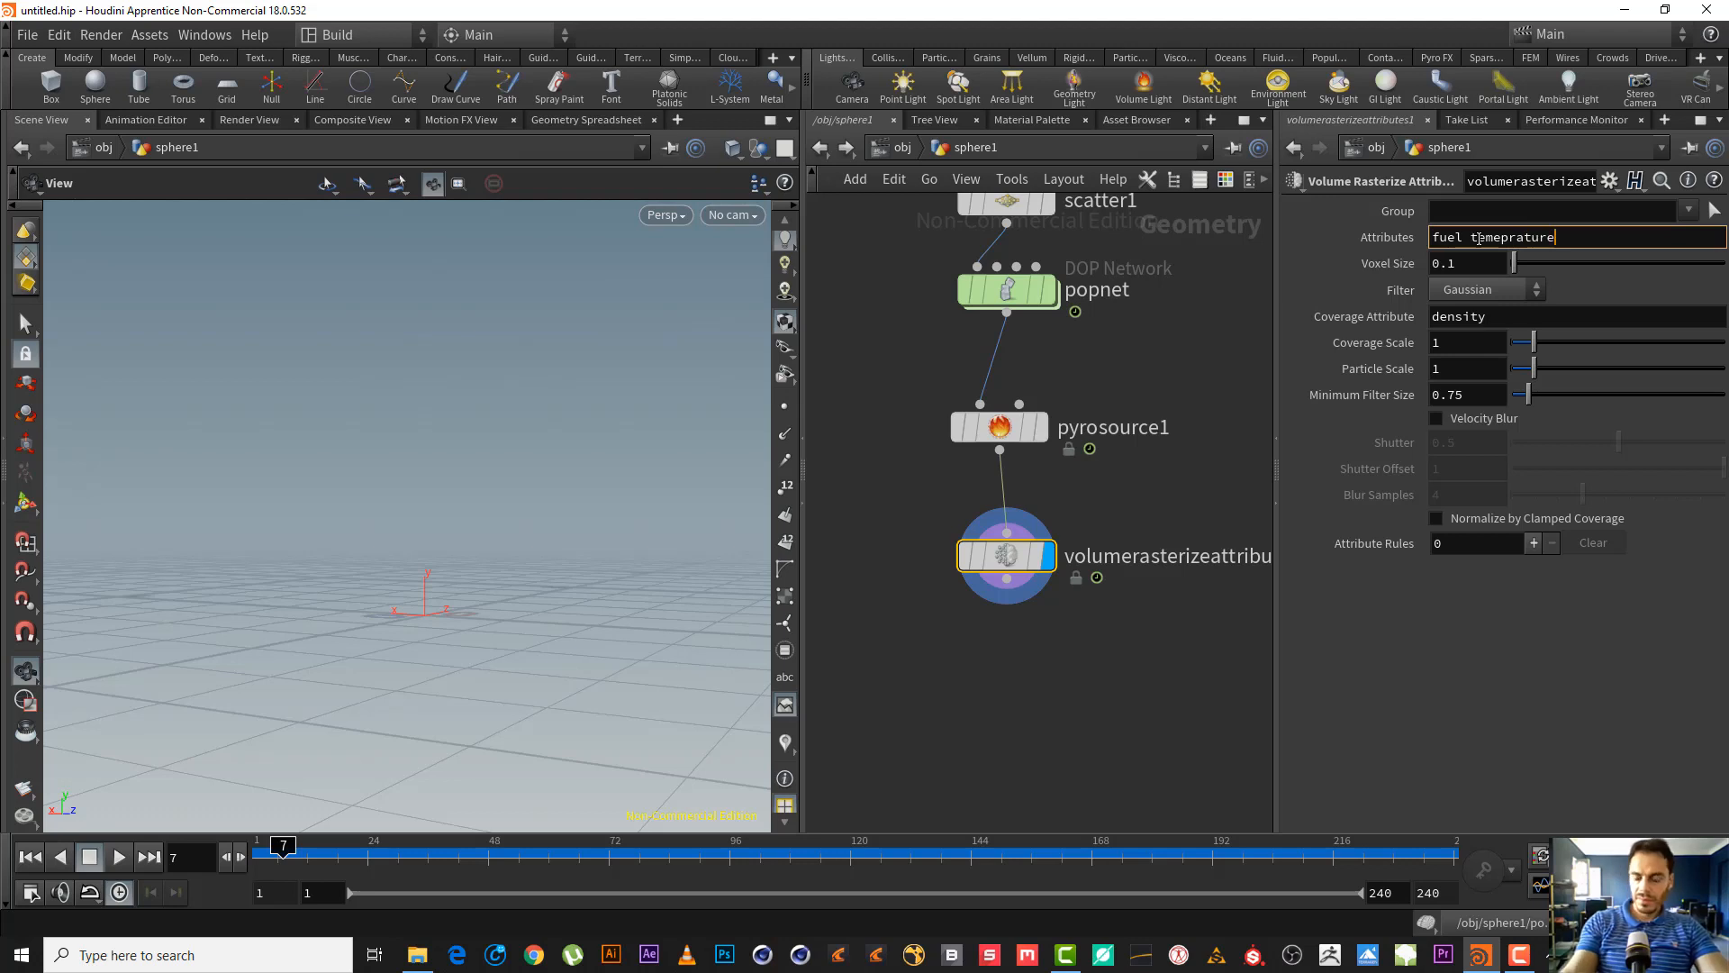
{"action": "key", "text": "Return"}
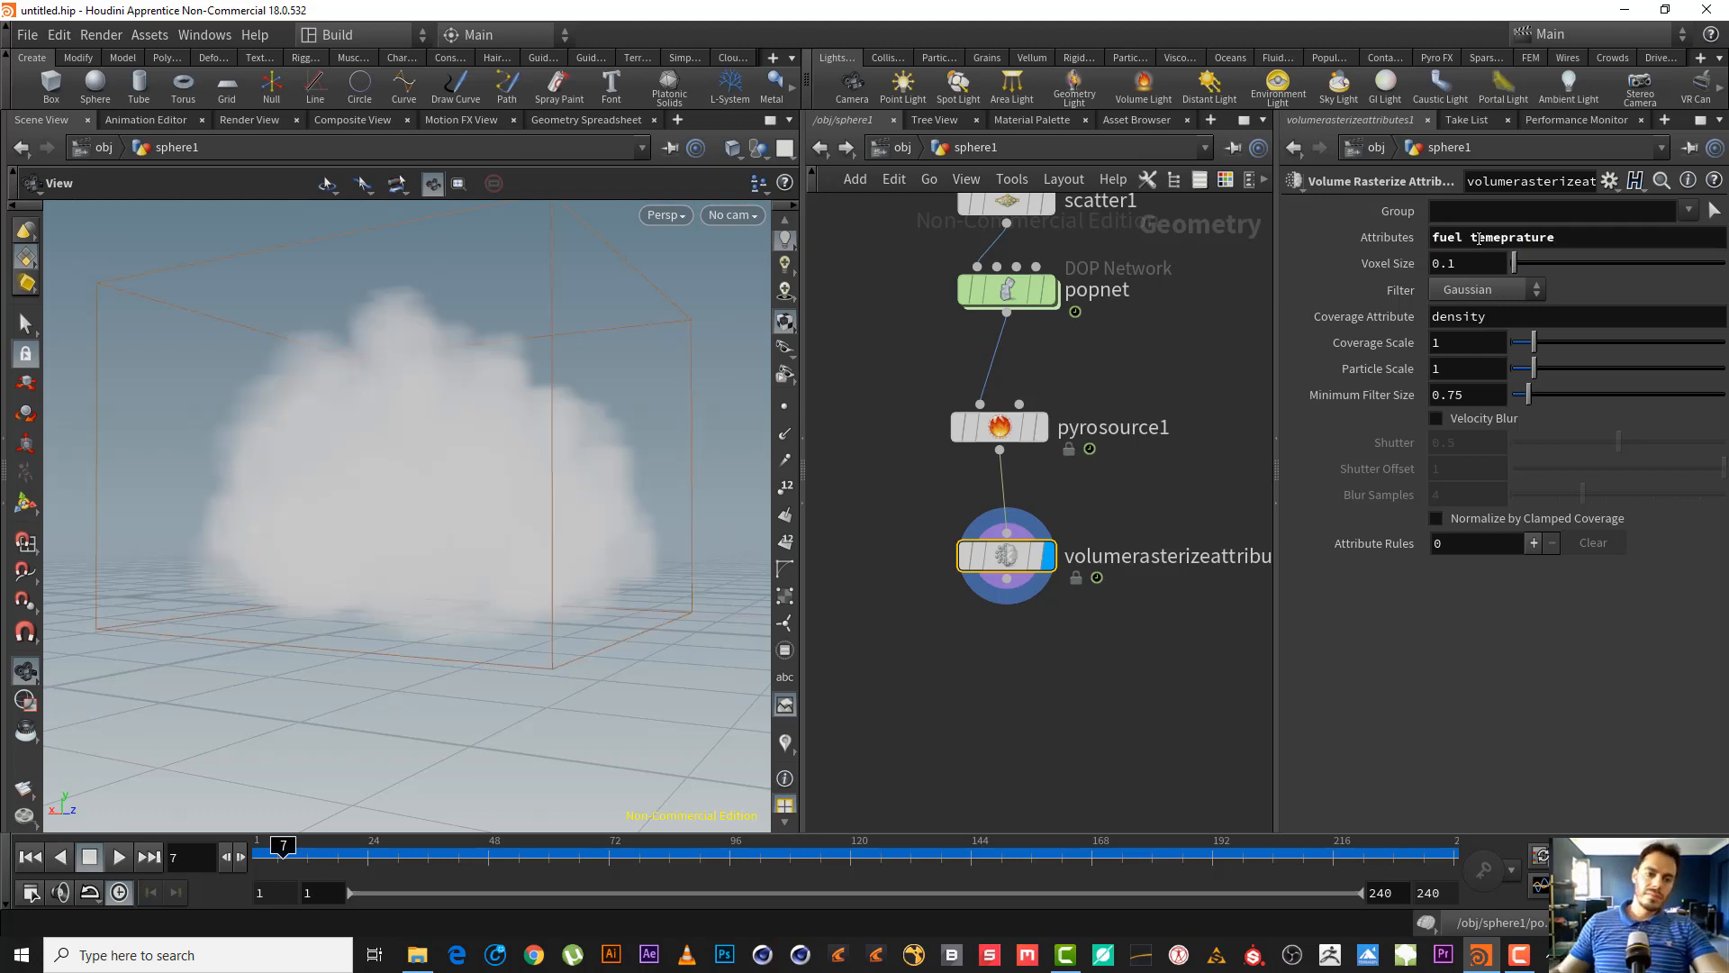
- Enable Normalize by Clamped Coverage on the volume rasterize node
{"action": "left_click_drag", "start_coordinate": [387, 463], "coordinate": [440, 483]}
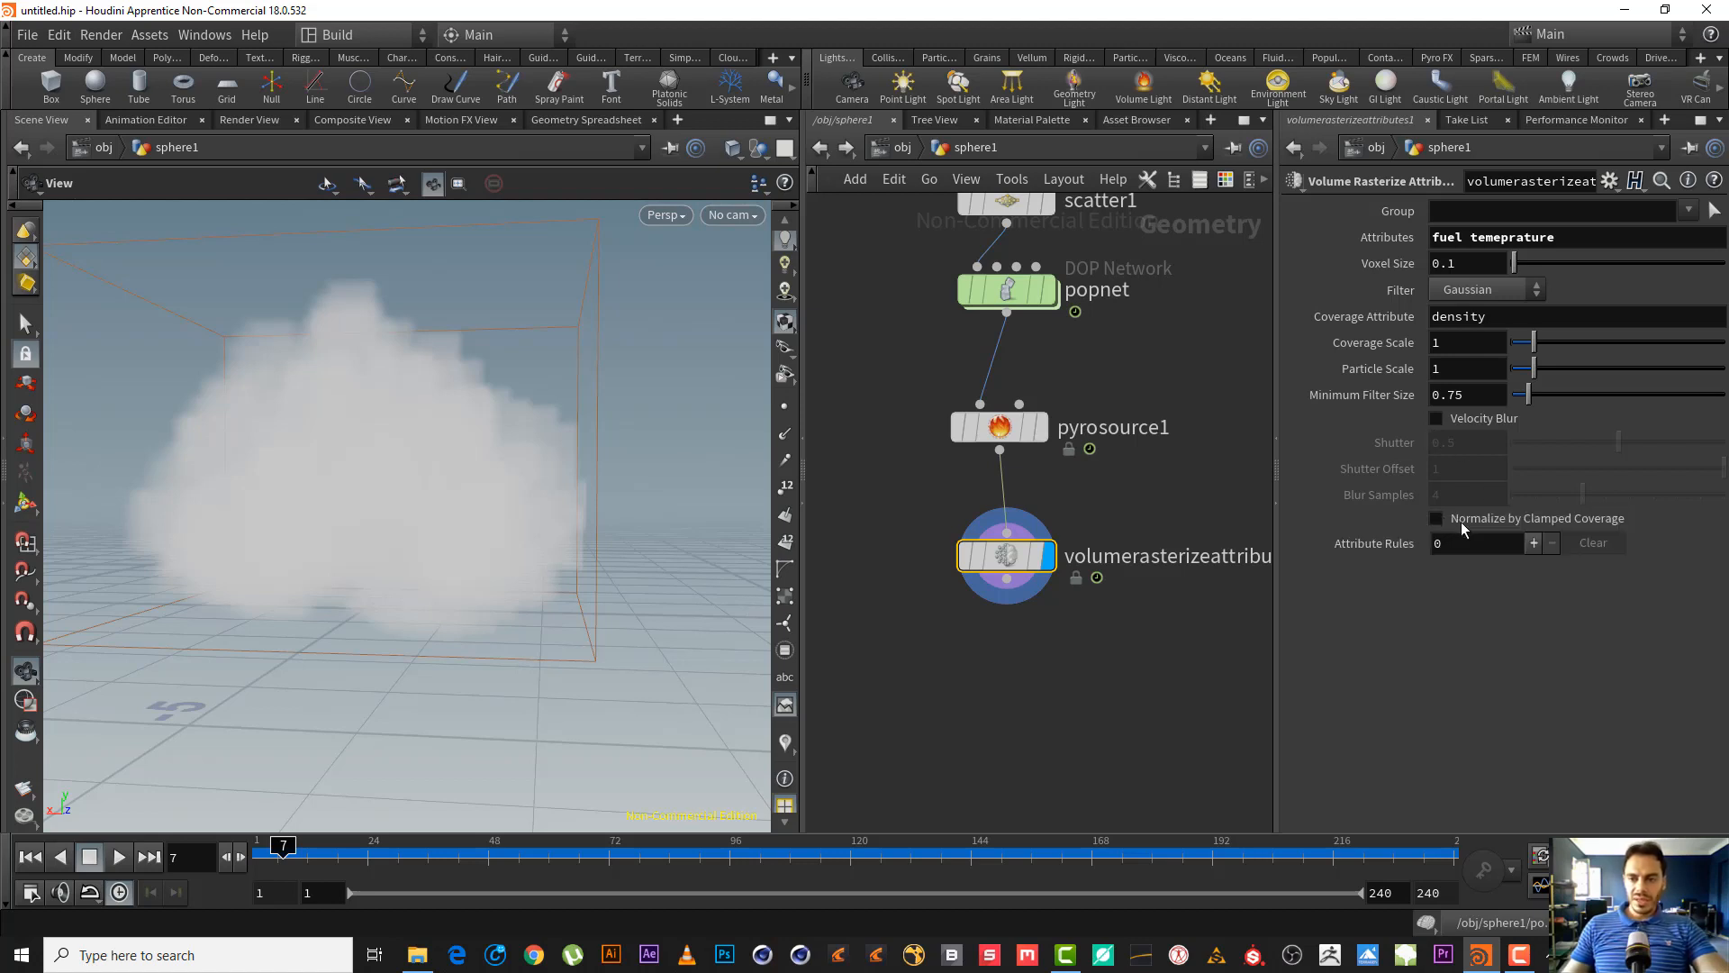
{"action": "mouse_move", "coordinate": [1464, 523]}
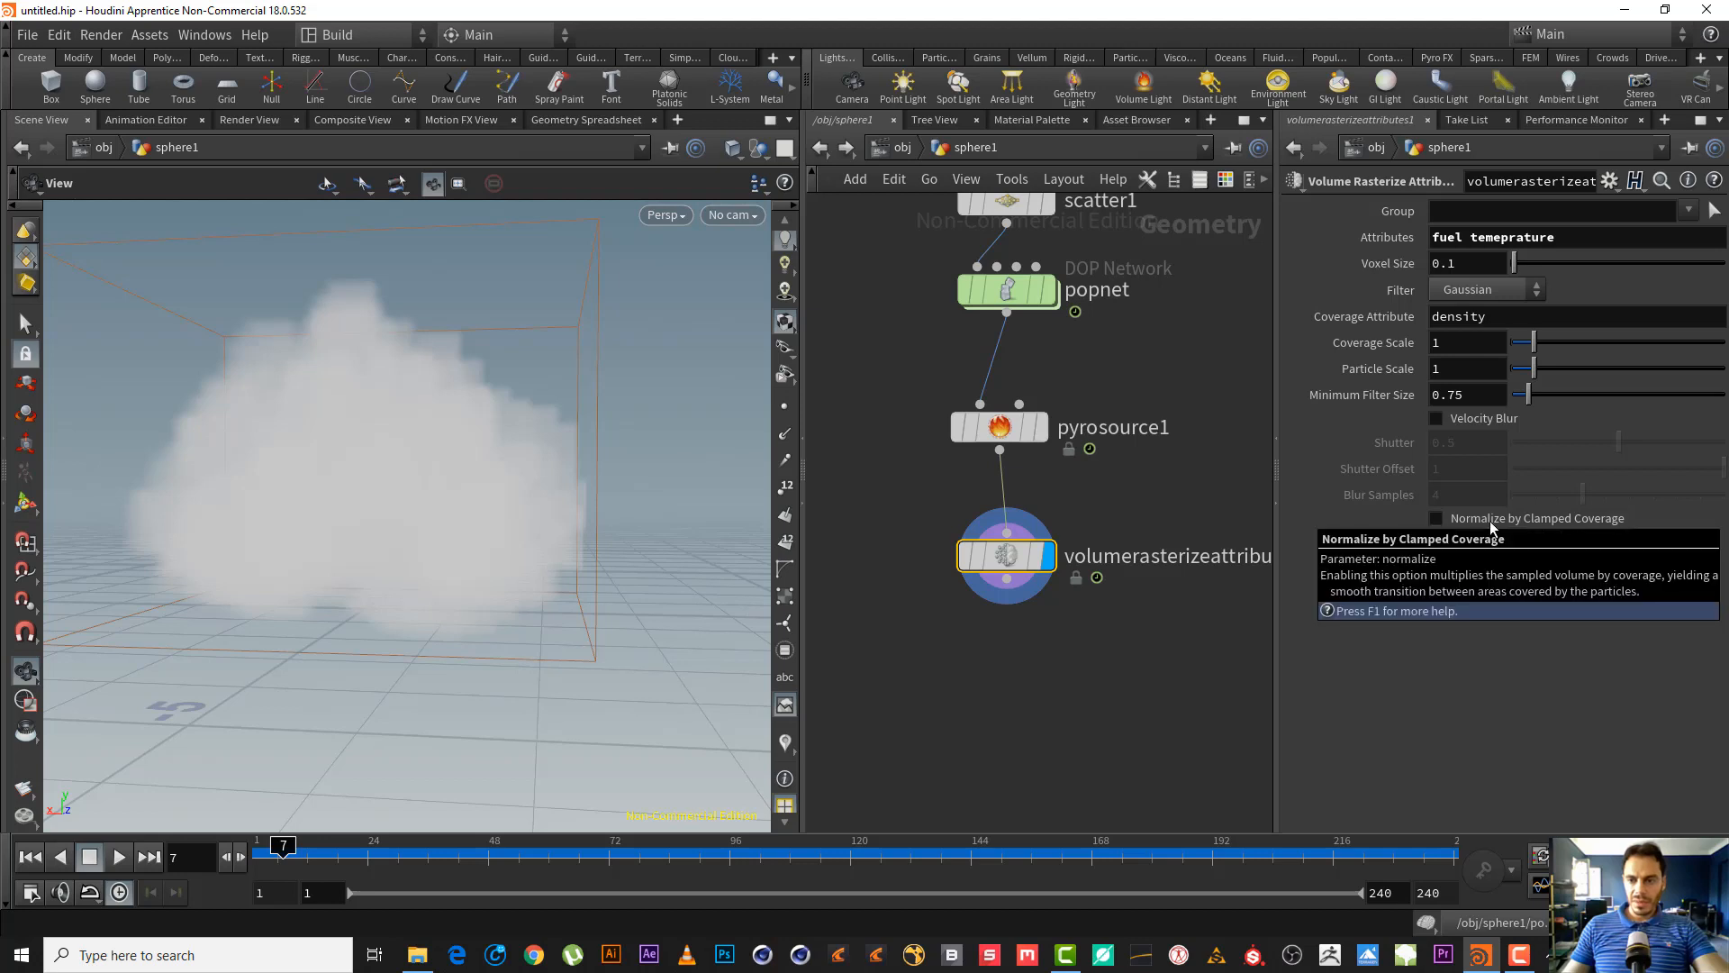
{"action": "left_click", "coordinate": [1491, 521]}
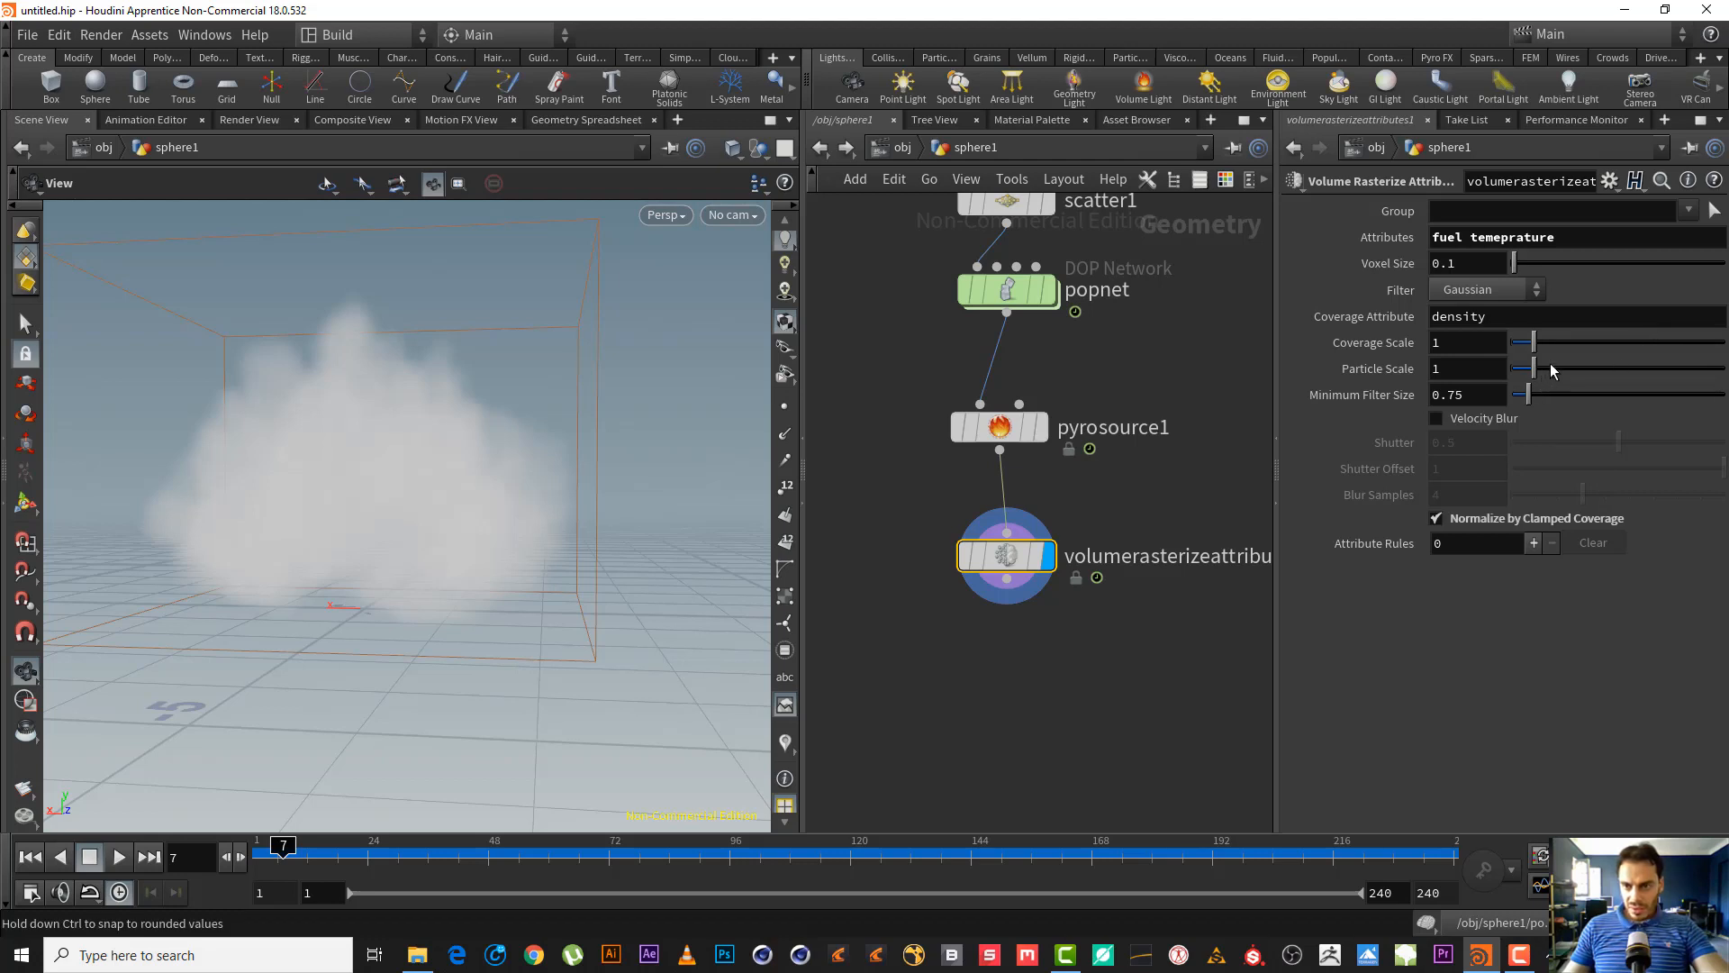
- Clear the coverage attribute of the volume rasterize node, leaving the field empty
{"action": "left_click_drag", "start_coordinate": [1488, 316], "coordinate": [1216, 335]}
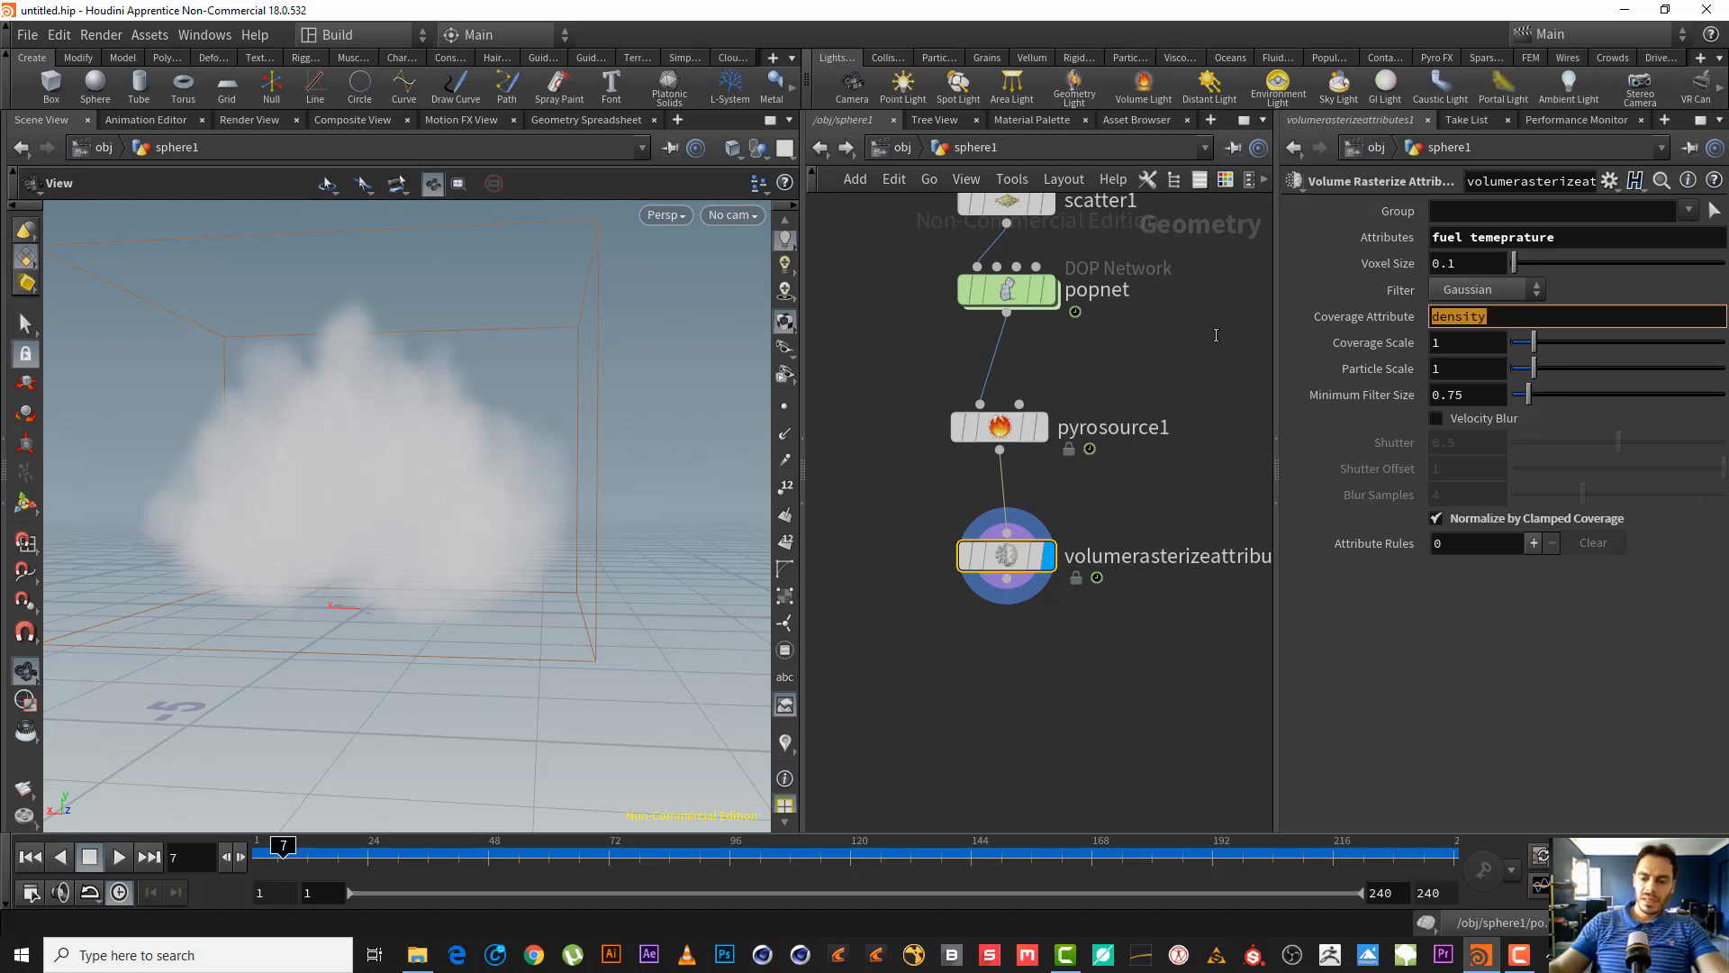
{"action": "key", "text": "BackSpace"}
{"action": "key", "text": "Return"}
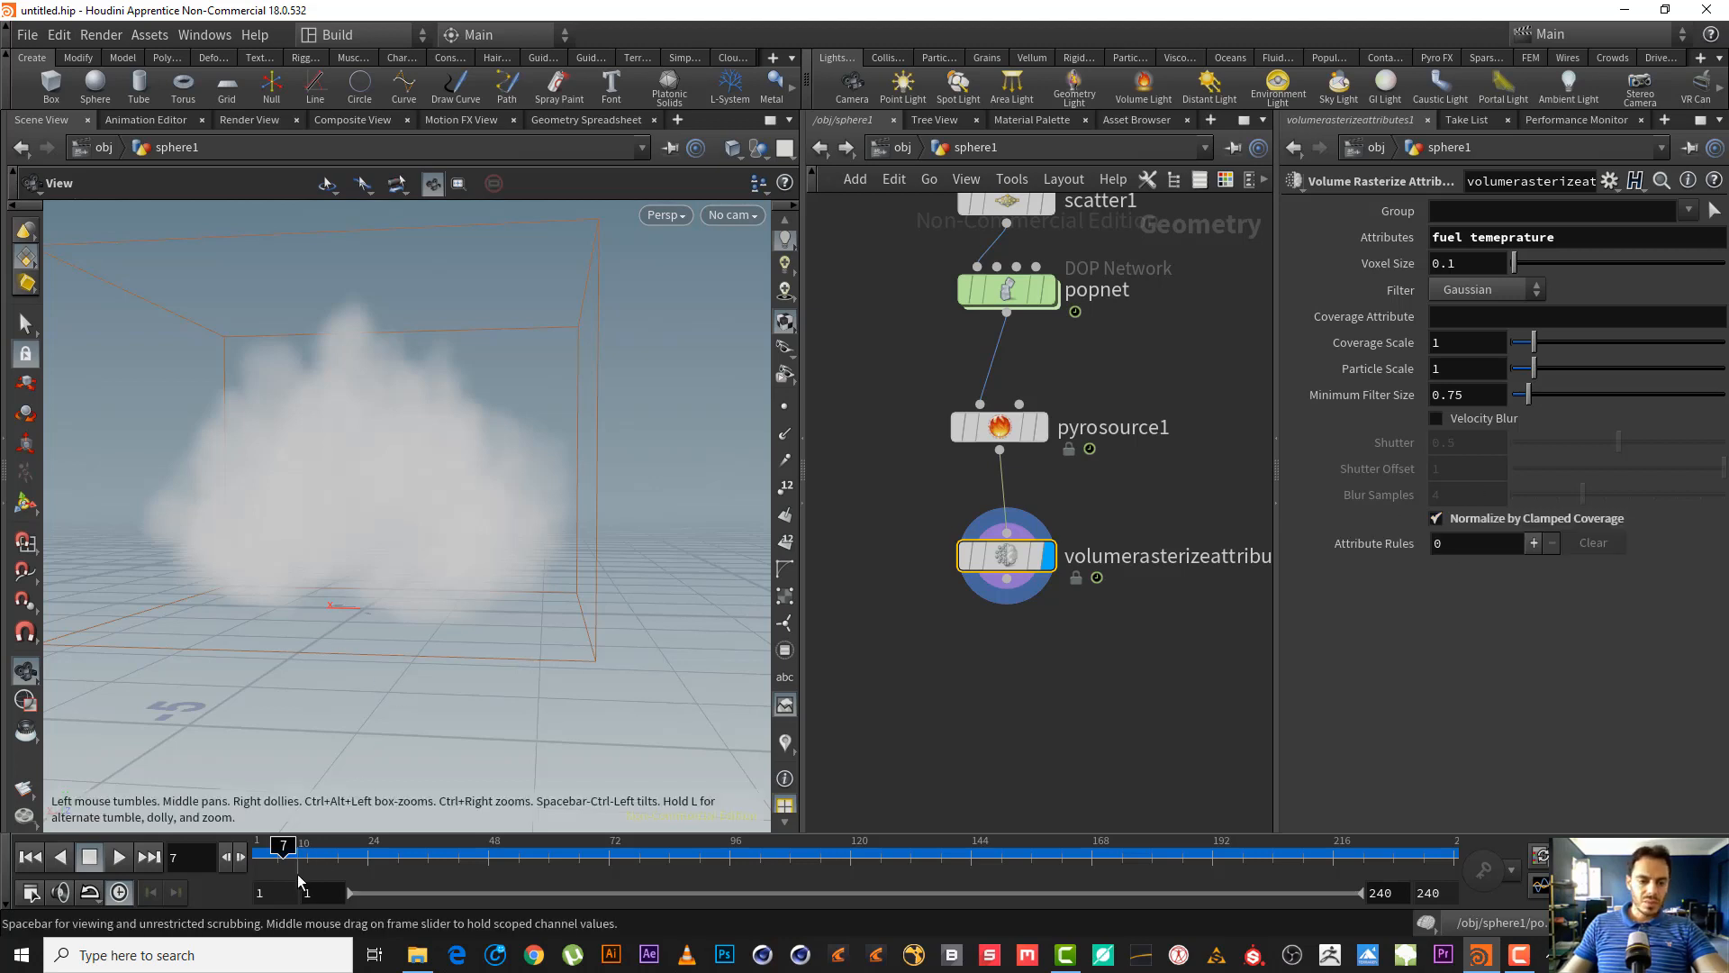
- Examine the rasterized volume up close from different angles, advancing the timeline to frame 9
{"action": "mouse_move", "coordinate": [281, 850]}
{"action": "left_mouse_down"}
{"action": "mouse_move", "coordinate": [266, 851]}
{"action": "mouse_move", "coordinate": [283, 856]}
{"action": "left_mouse_up"}
{"action": "right_click_drag", "start_coordinate": [421, 416], "coordinate": [519, 433]}
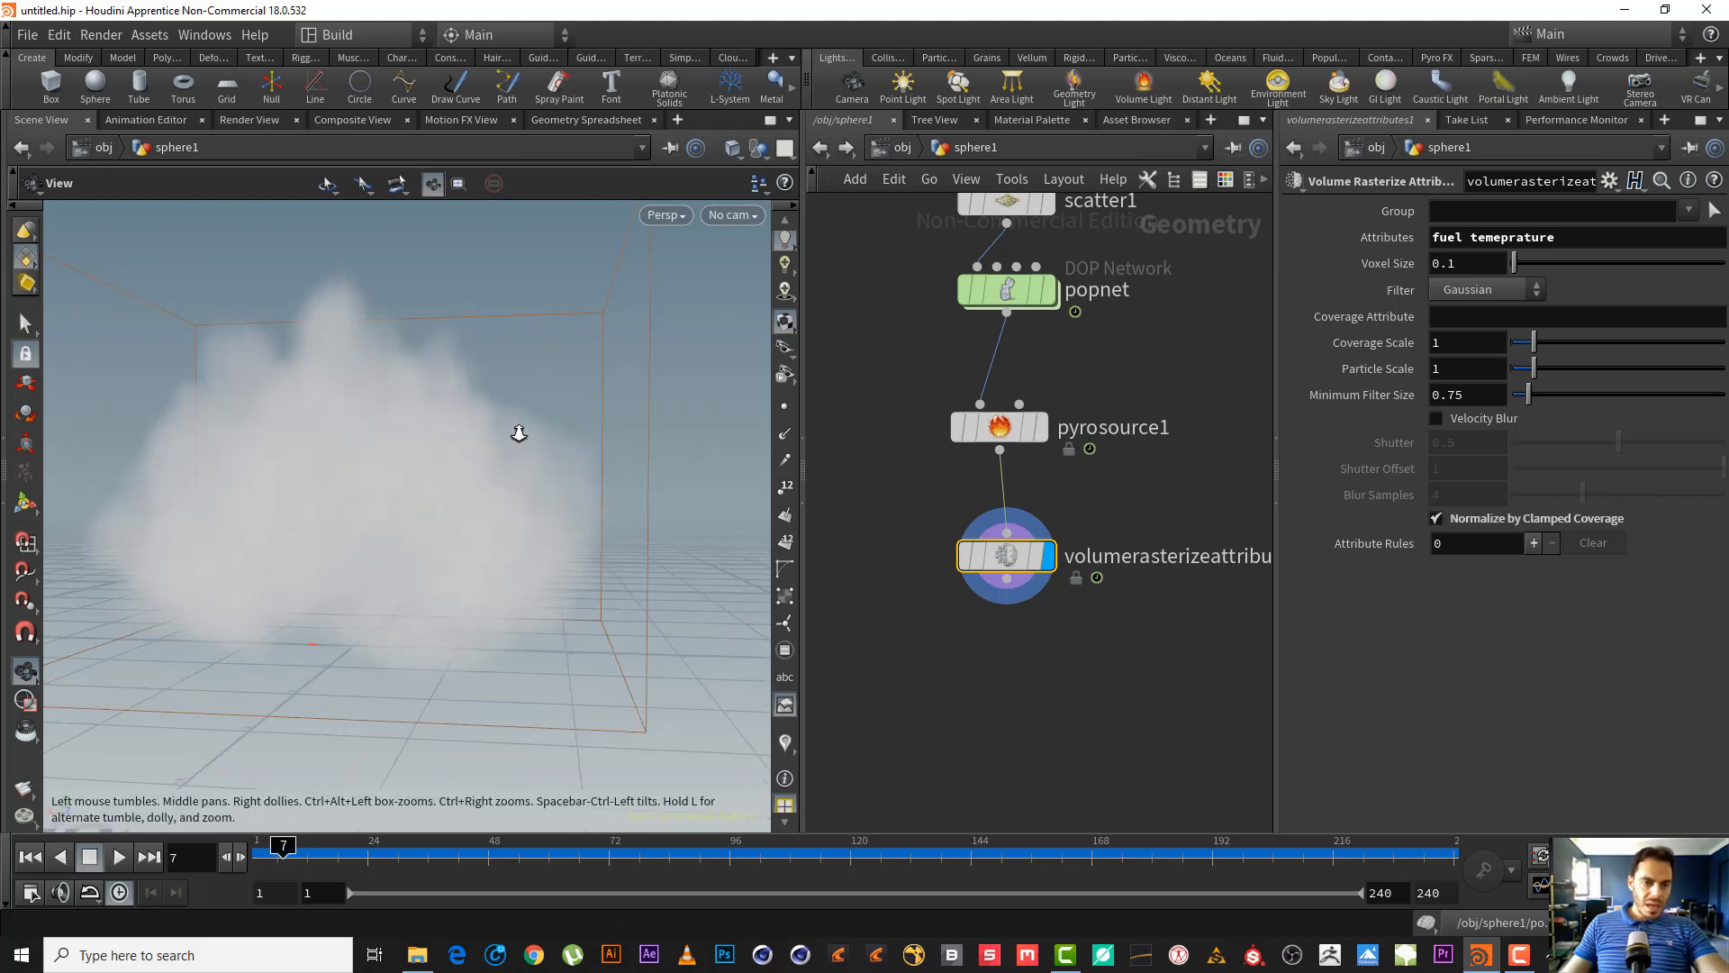
{"action": "middle_click_drag", "start_coordinate": [405, 509], "coordinate": [535, 578]}
{"action": "left_click_drag", "start_coordinate": [531, 563], "coordinate": [429, 390]}
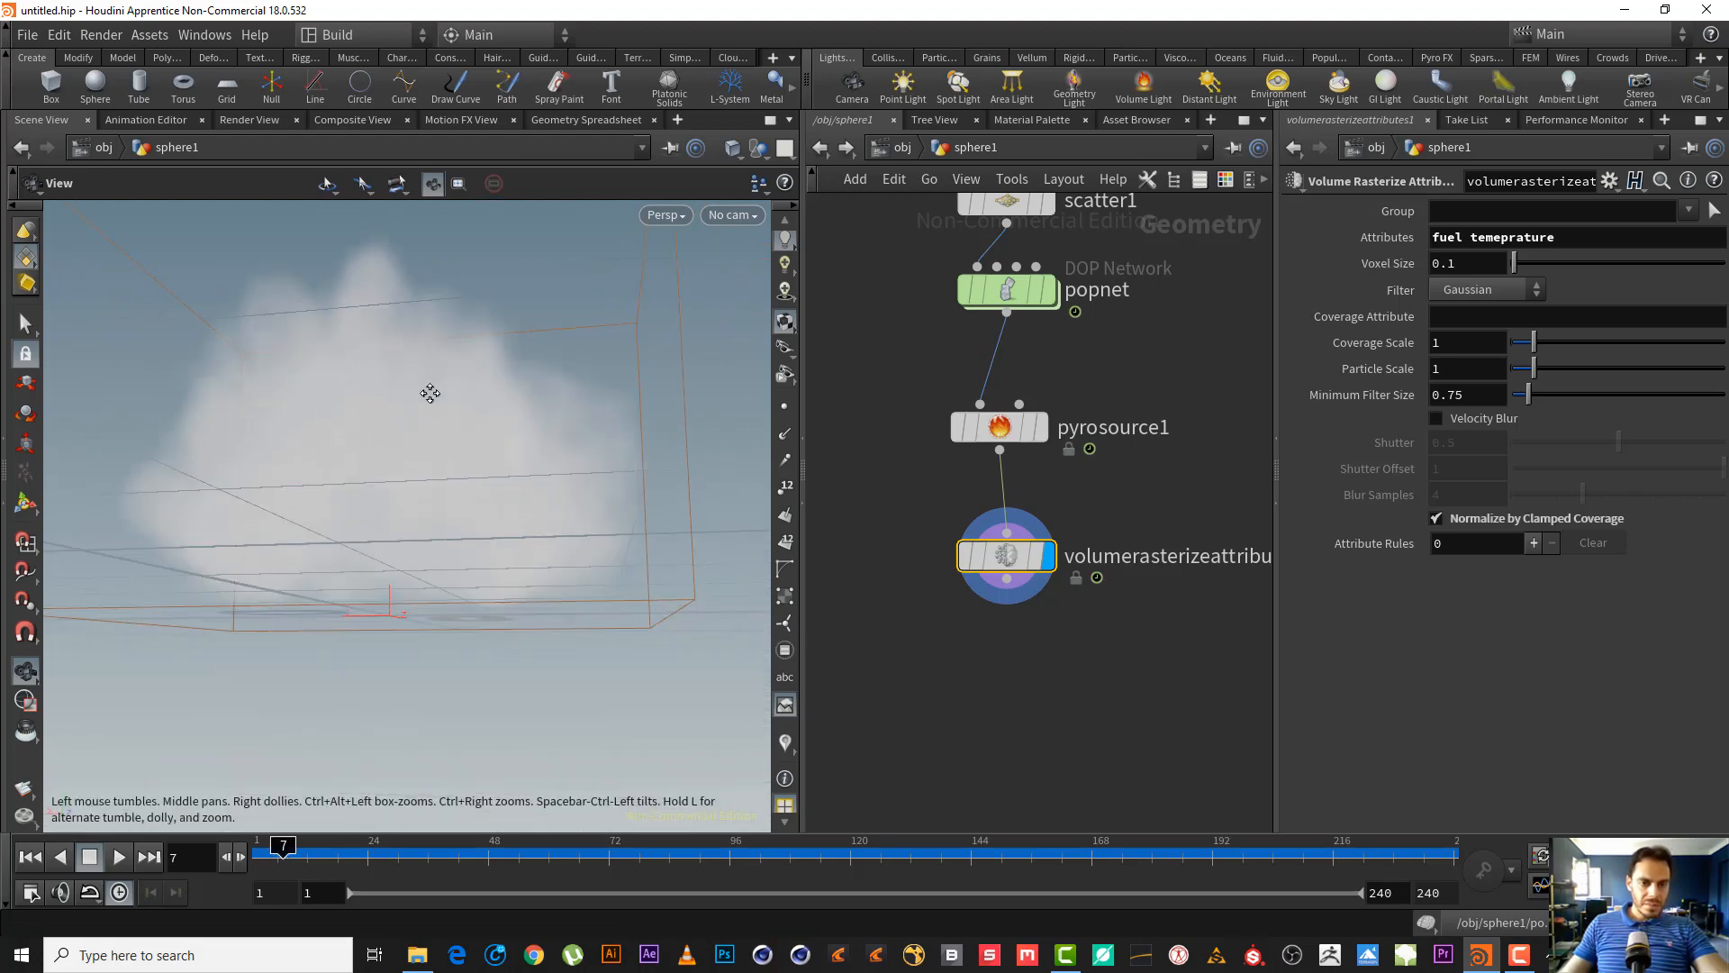
{"action": "left_click_drag", "start_coordinate": [280, 845], "coordinate": [292, 848]}
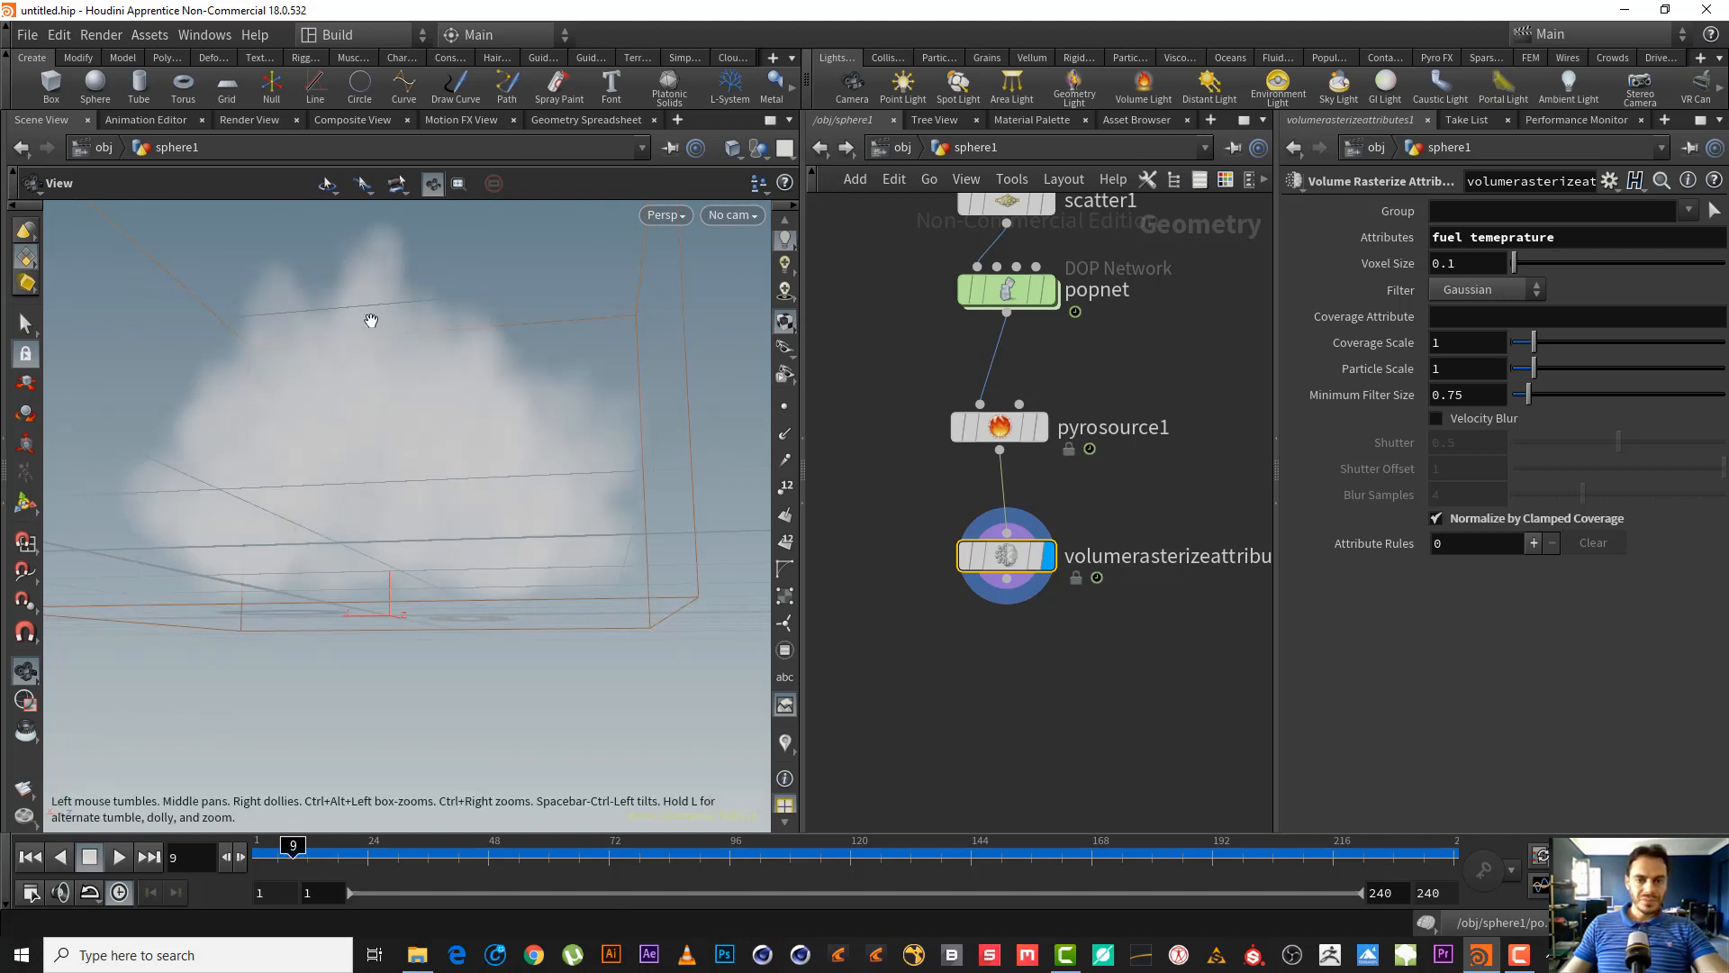
{"action": "left_click_drag", "start_coordinate": [354, 309], "coordinate": [385, 336]}
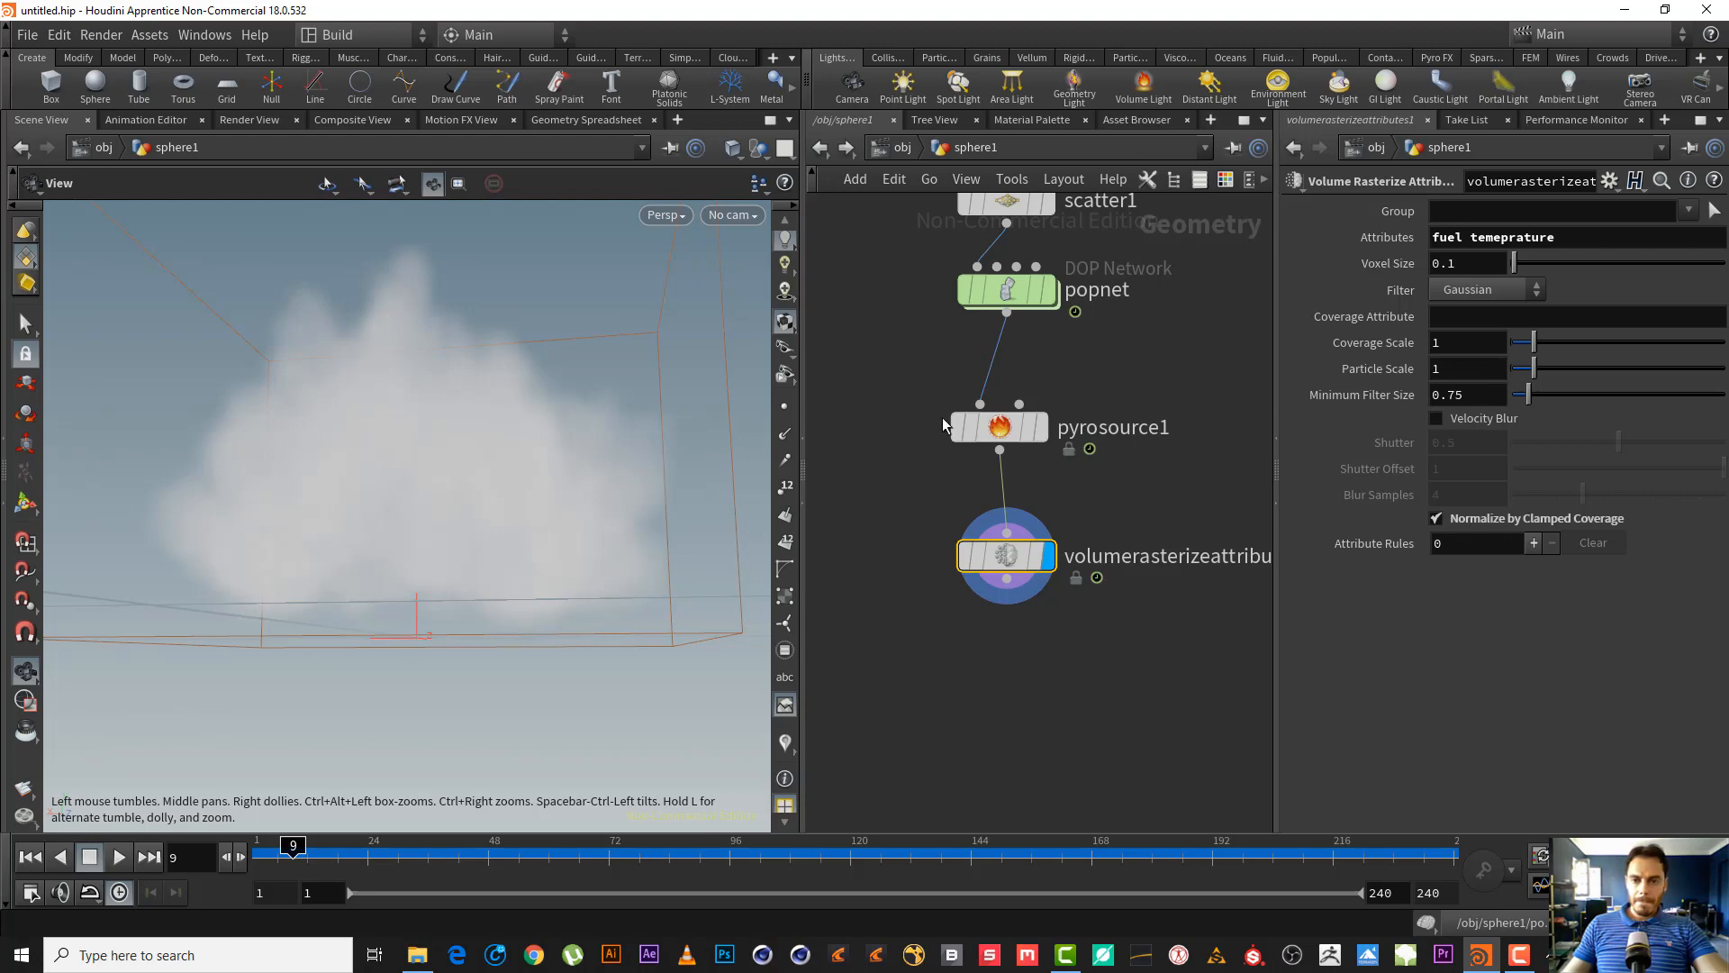
- Inside the popnet network, set Jitter Birth Time of source_first_input to Negative
{"action": "middle_click_drag", "start_coordinate": [1099, 340], "coordinate": [1104, 401]}
{"action": "left_click", "coordinate": [1054, 358]}
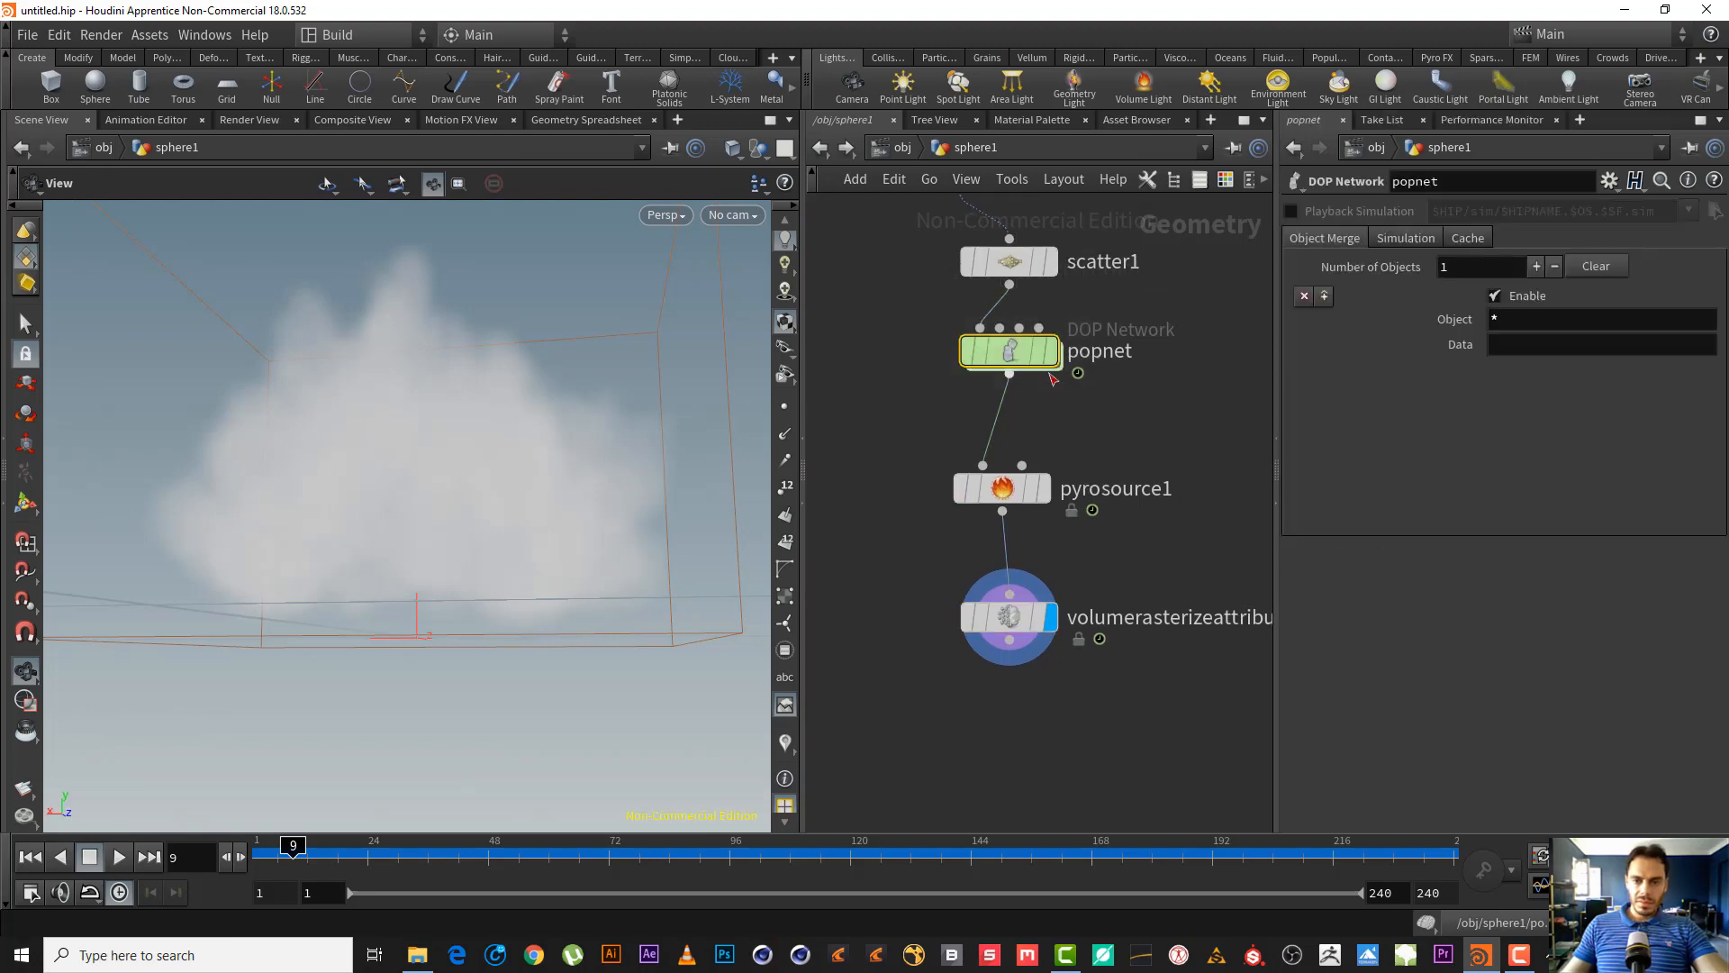
{"action": "double_click", "coordinate": [1036, 353]}
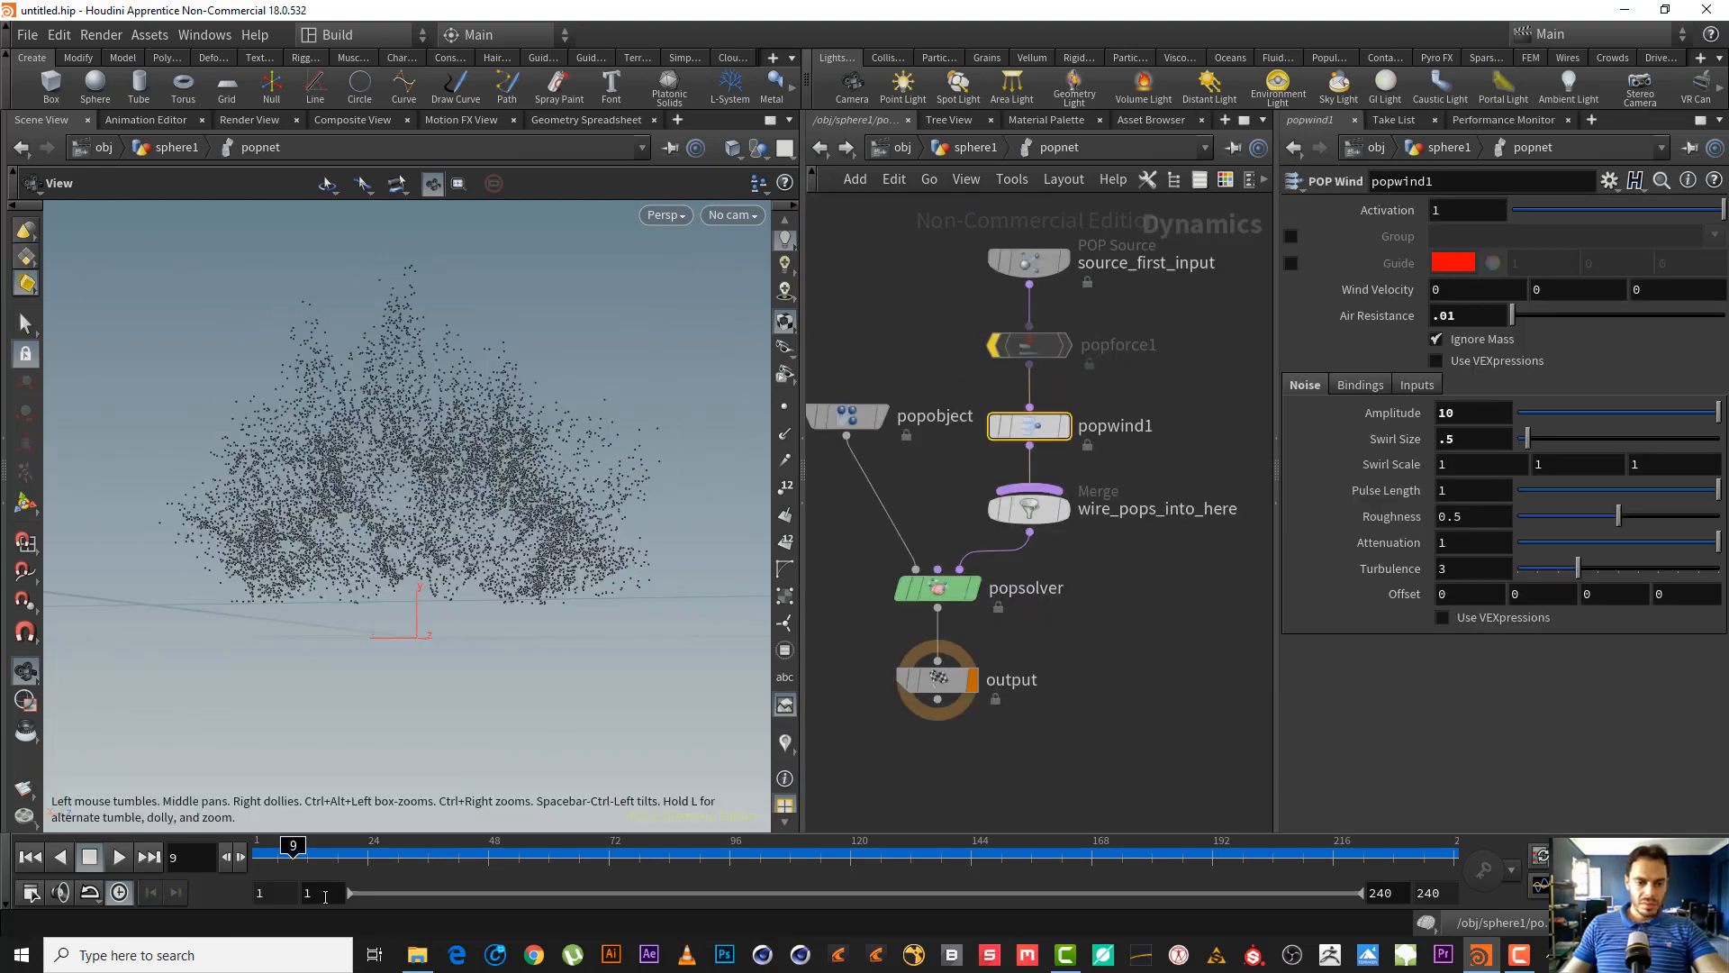
{"action": "mouse_move", "coordinate": [276, 844]}
{"action": "left_mouse_down"}
{"action": "mouse_move", "coordinate": [261, 854]}
{"action": "mouse_move", "coordinate": [283, 854]}
{"action": "left_mouse_up"}
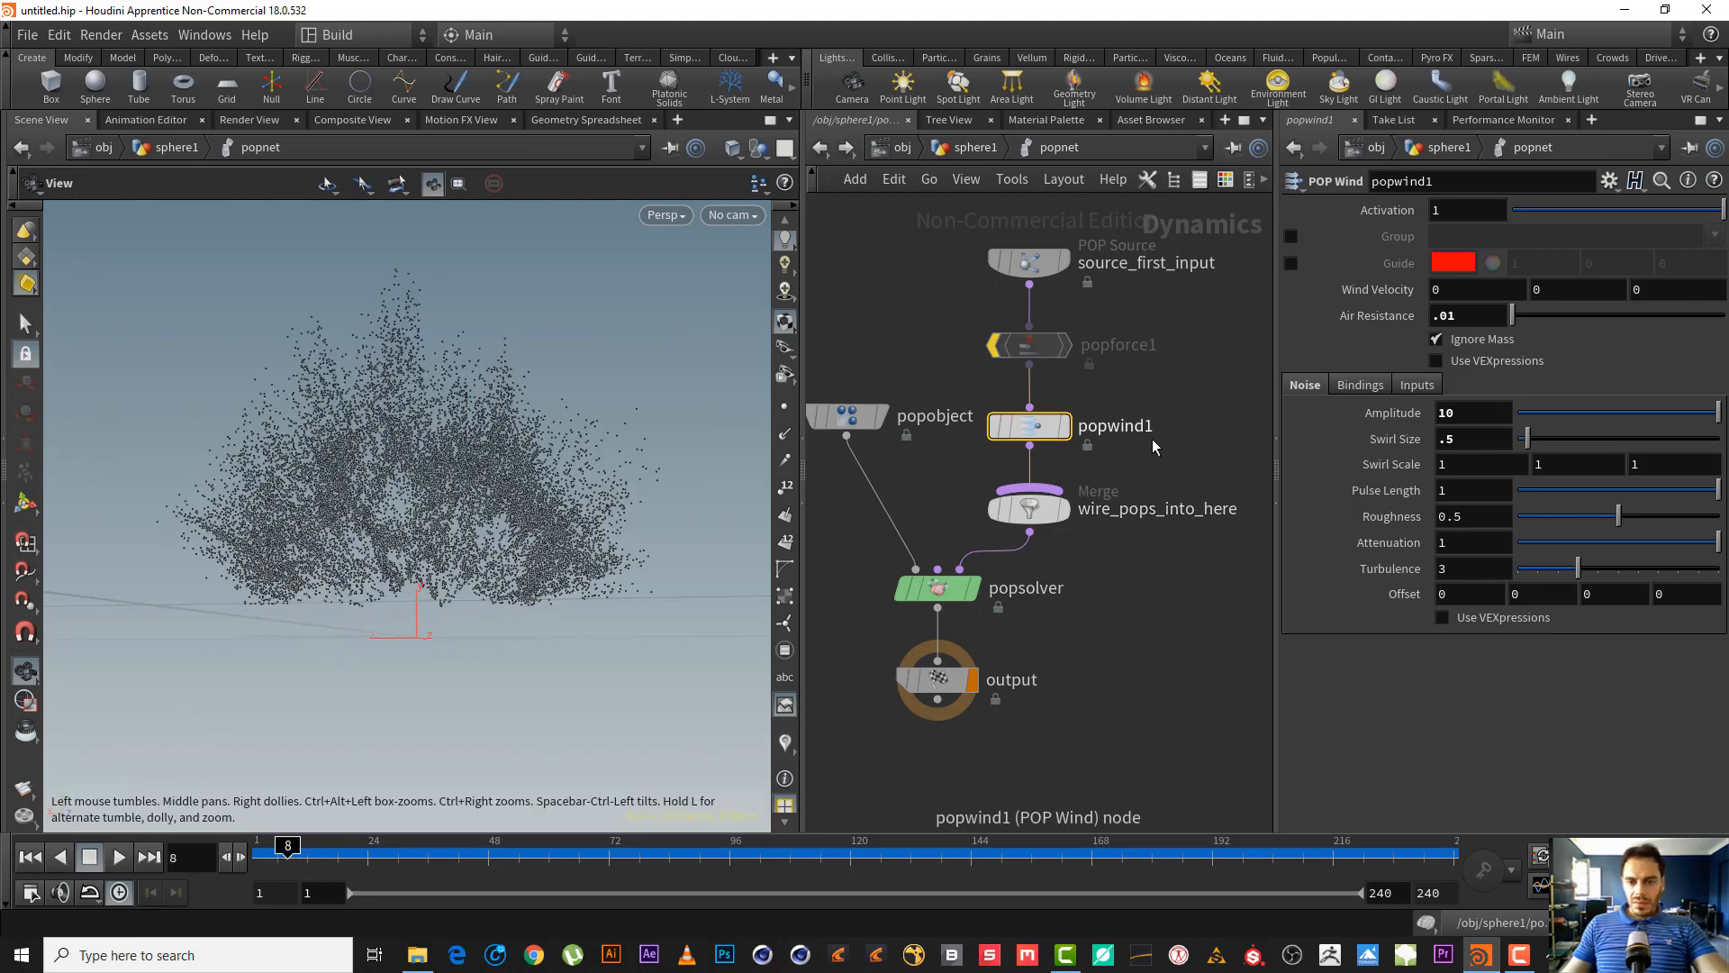
{"action": "left_click", "coordinate": [1030, 261]}
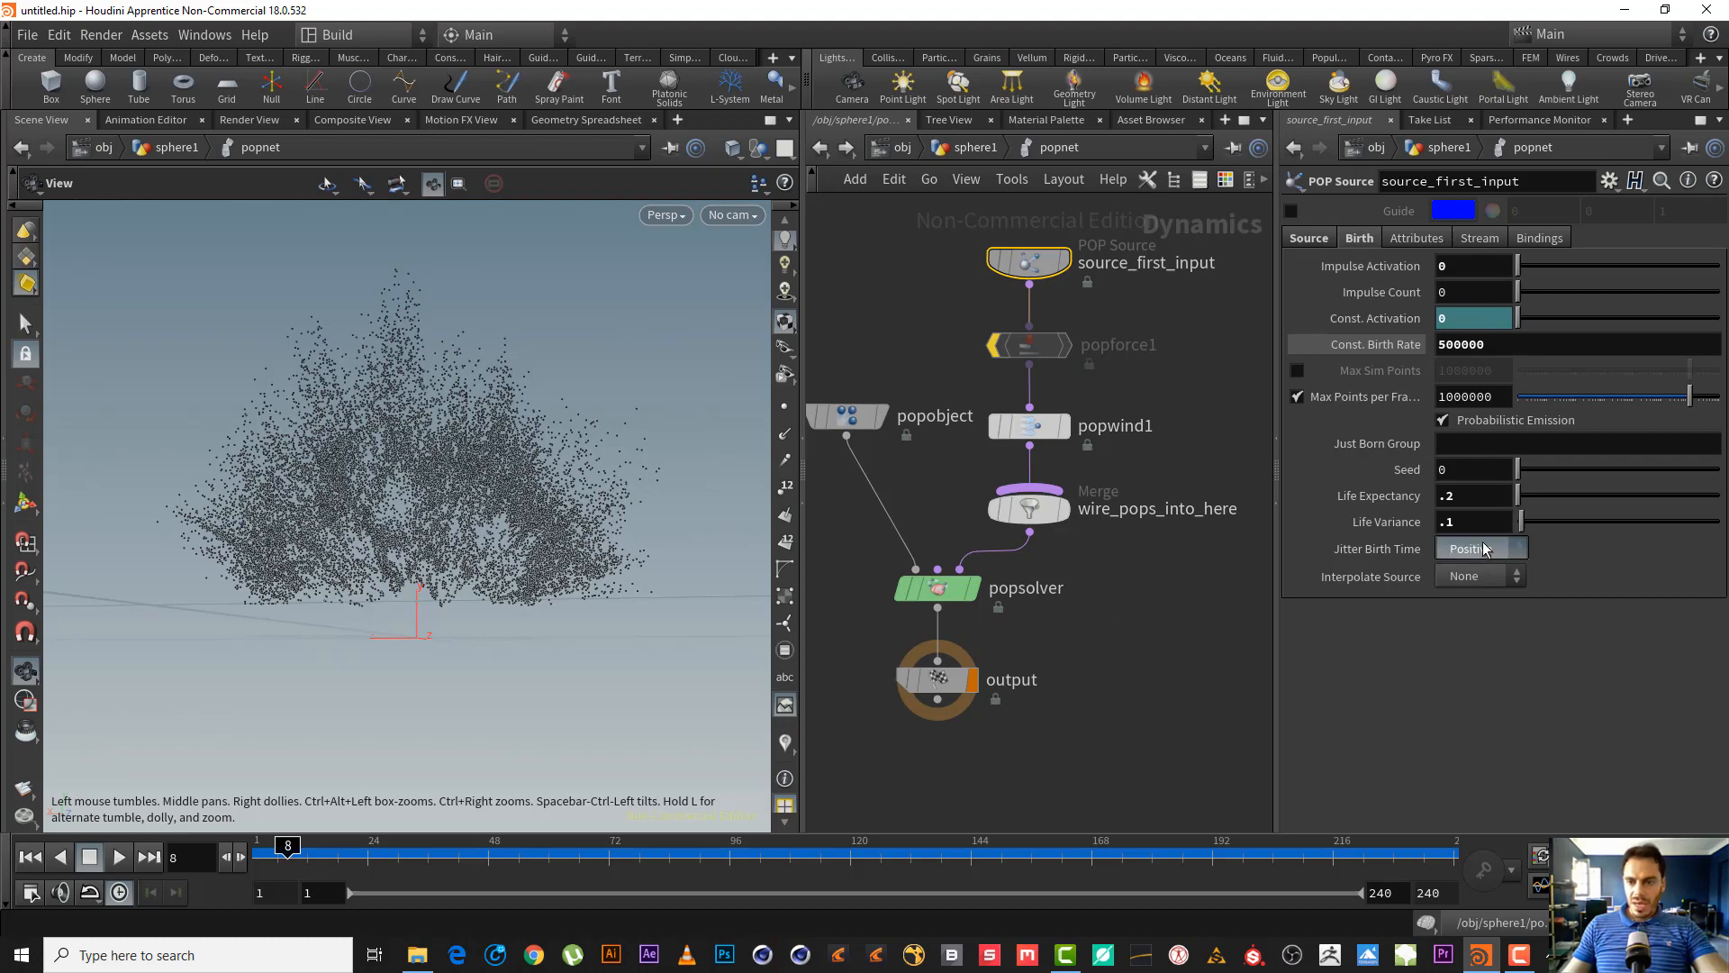
{"action": "left_click", "coordinate": [1480, 549]}
{"action": "left_click", "coordinate": [1478, 590]}
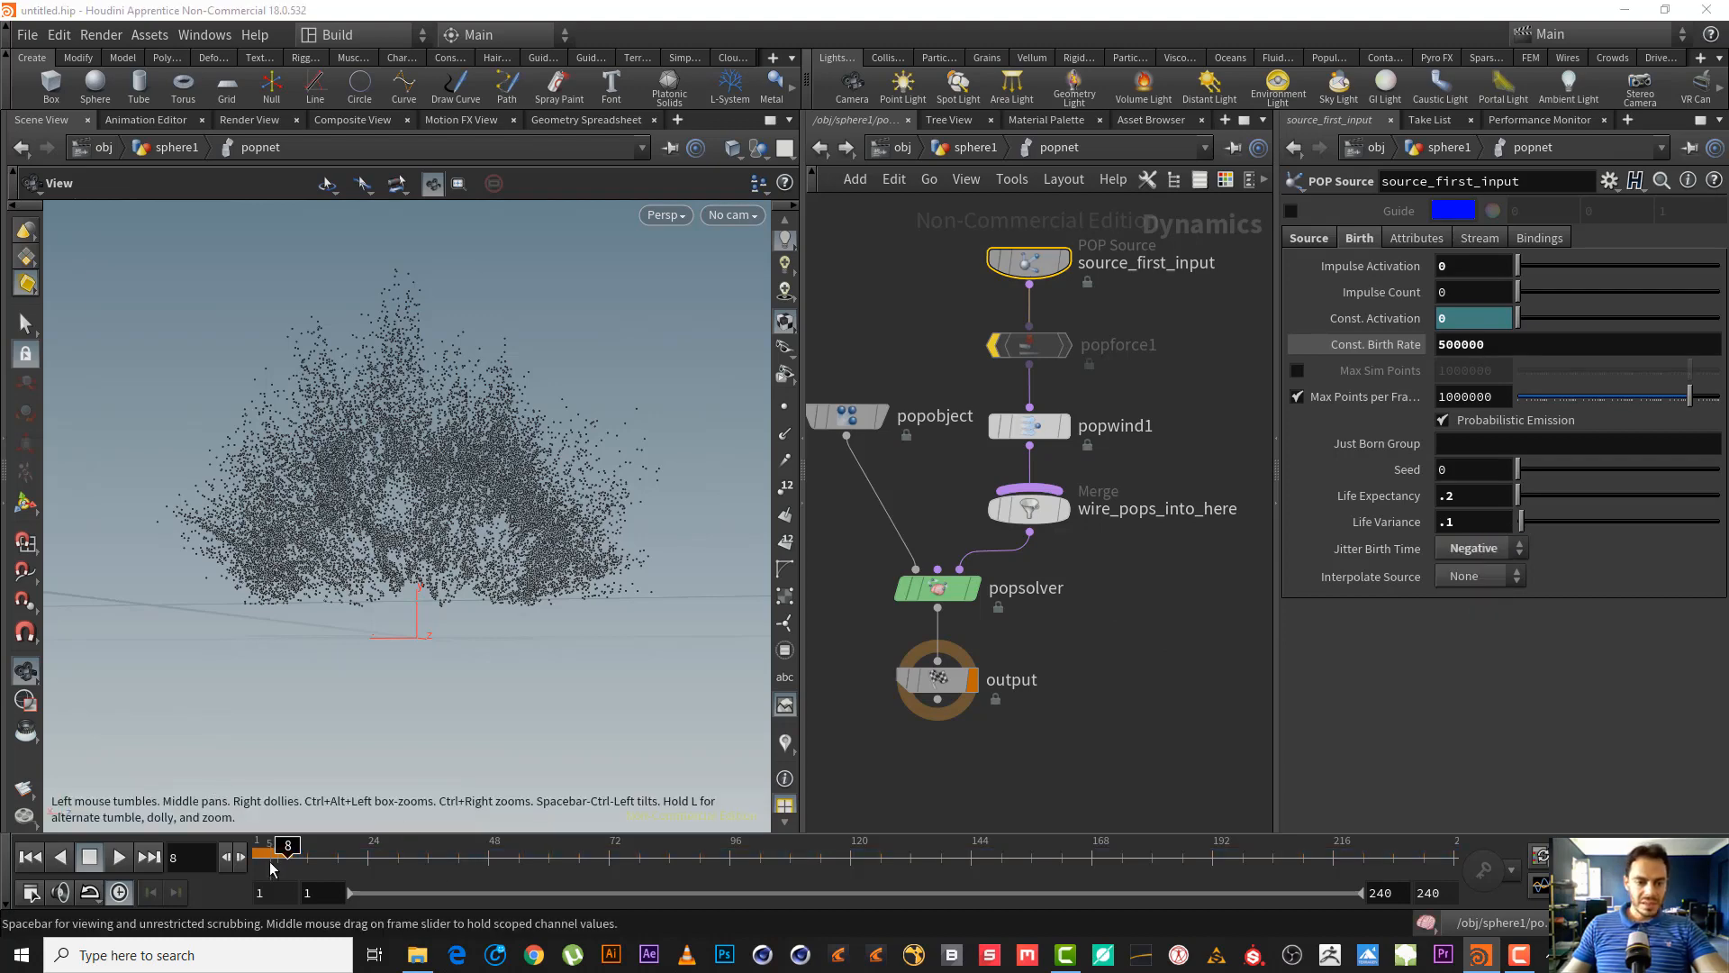
- Play the particle simulation from the first frame, stop playback and dismiss the console window
{"action": "mouse_move", "coordinate": [269, 860]}
{"action": "left_mouse_down"}
{"action": "mouse_move", "coordinate": [308, 856]}
{"action": "mouse_move", "coordinate": [292, 855]}
{"action": "left_mouse_up"}
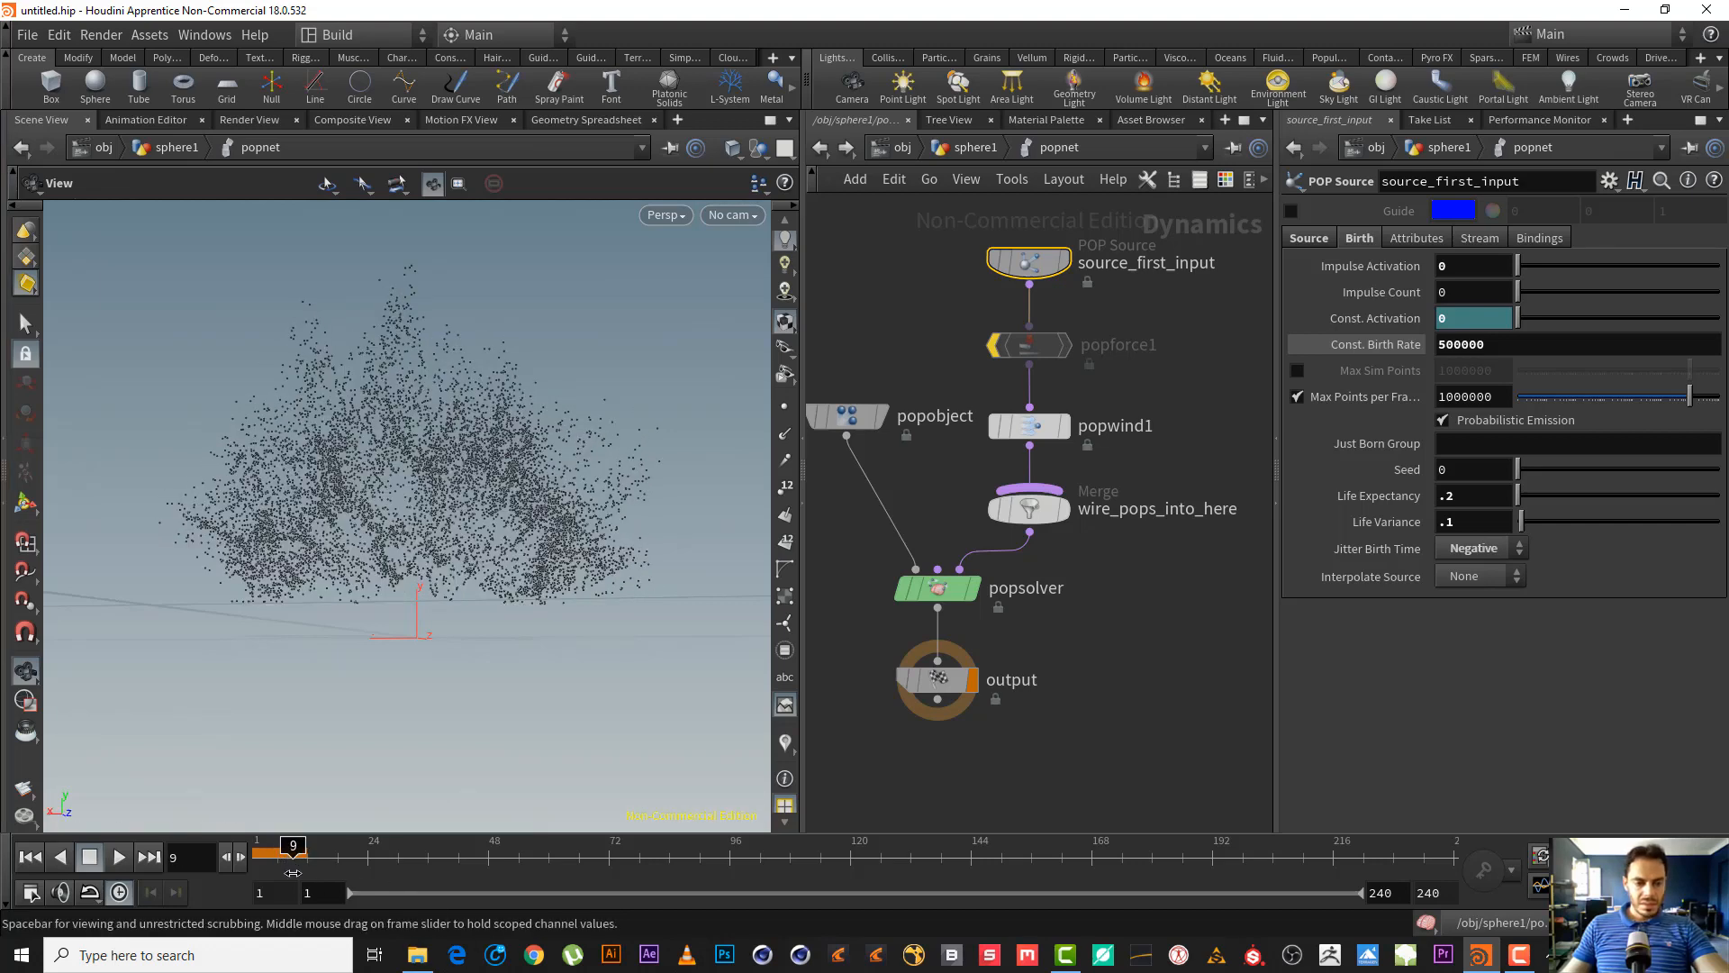
{"action": "left_click", "coordinate": [30, 856]}
{"action": "left_click", "coordinate": [120, 856]}
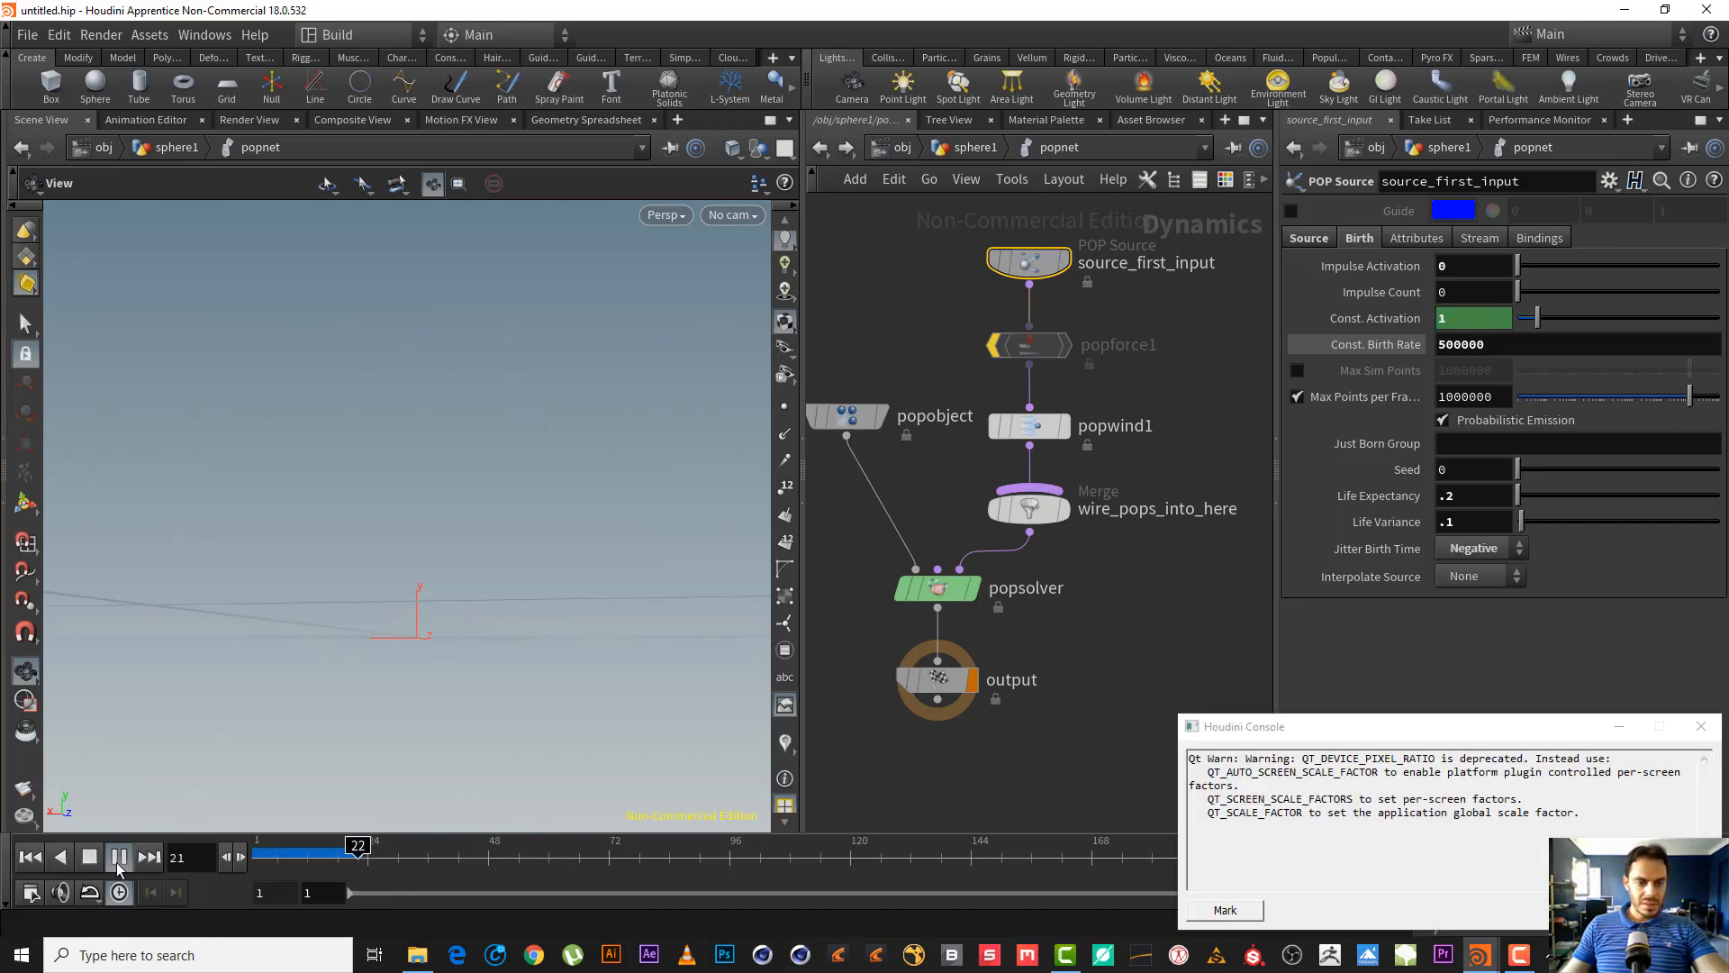
{"action": "left_click", "coordinate": [89, 856]}
{"action": "left_click", "coordinate": [1699, 726]}
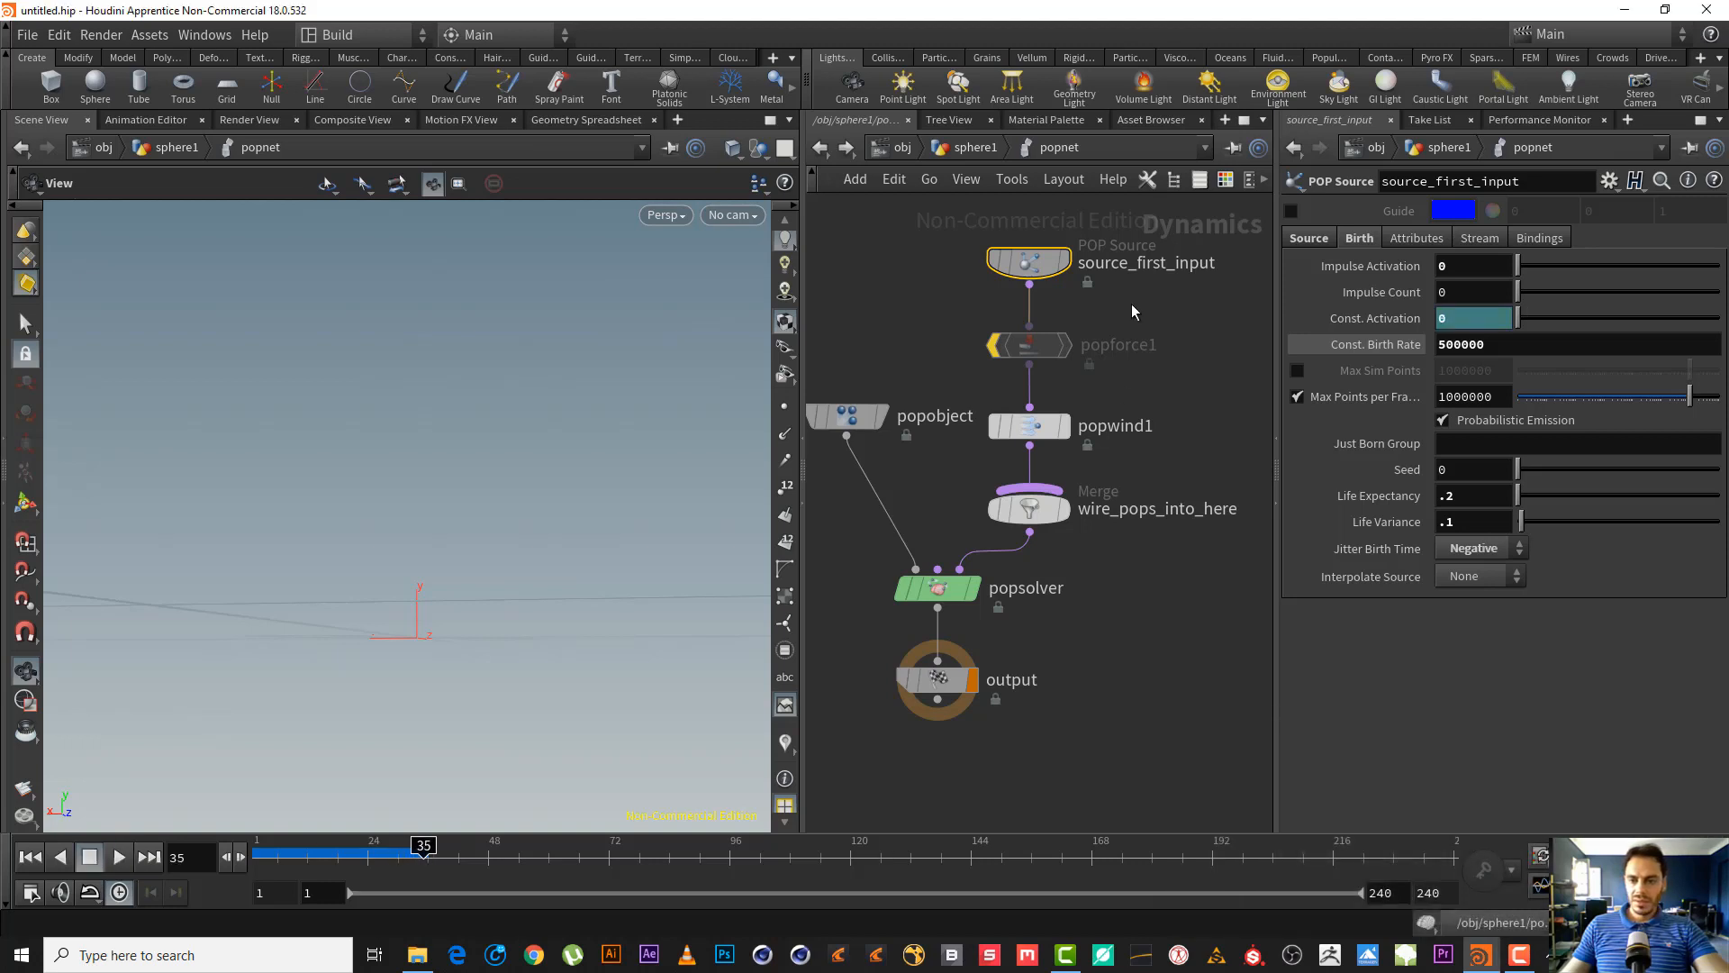
- Return to the sphere1 network, display the volume rasterize node and scrub from the first frame to frame 11
{"action": "left_click", "coordinate": [971, 146]}
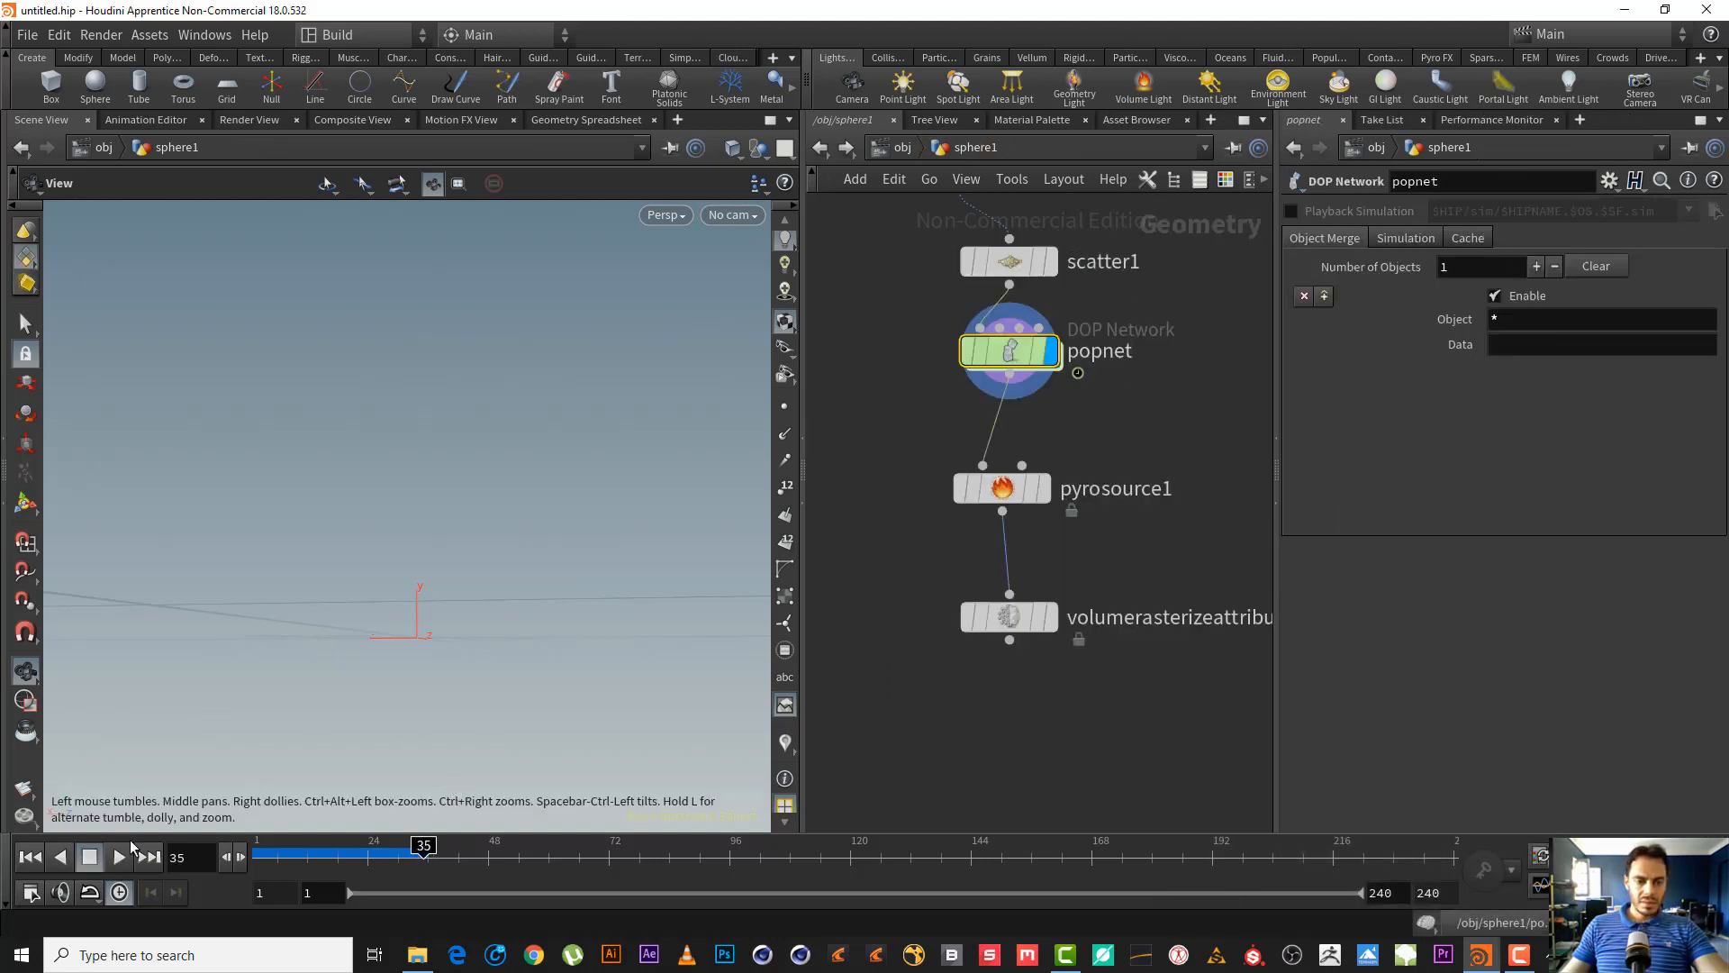
{"action": "left_click", "coordinate": [30, 857]}
{"action": "left_click", "coordinate": [1050, 617]}
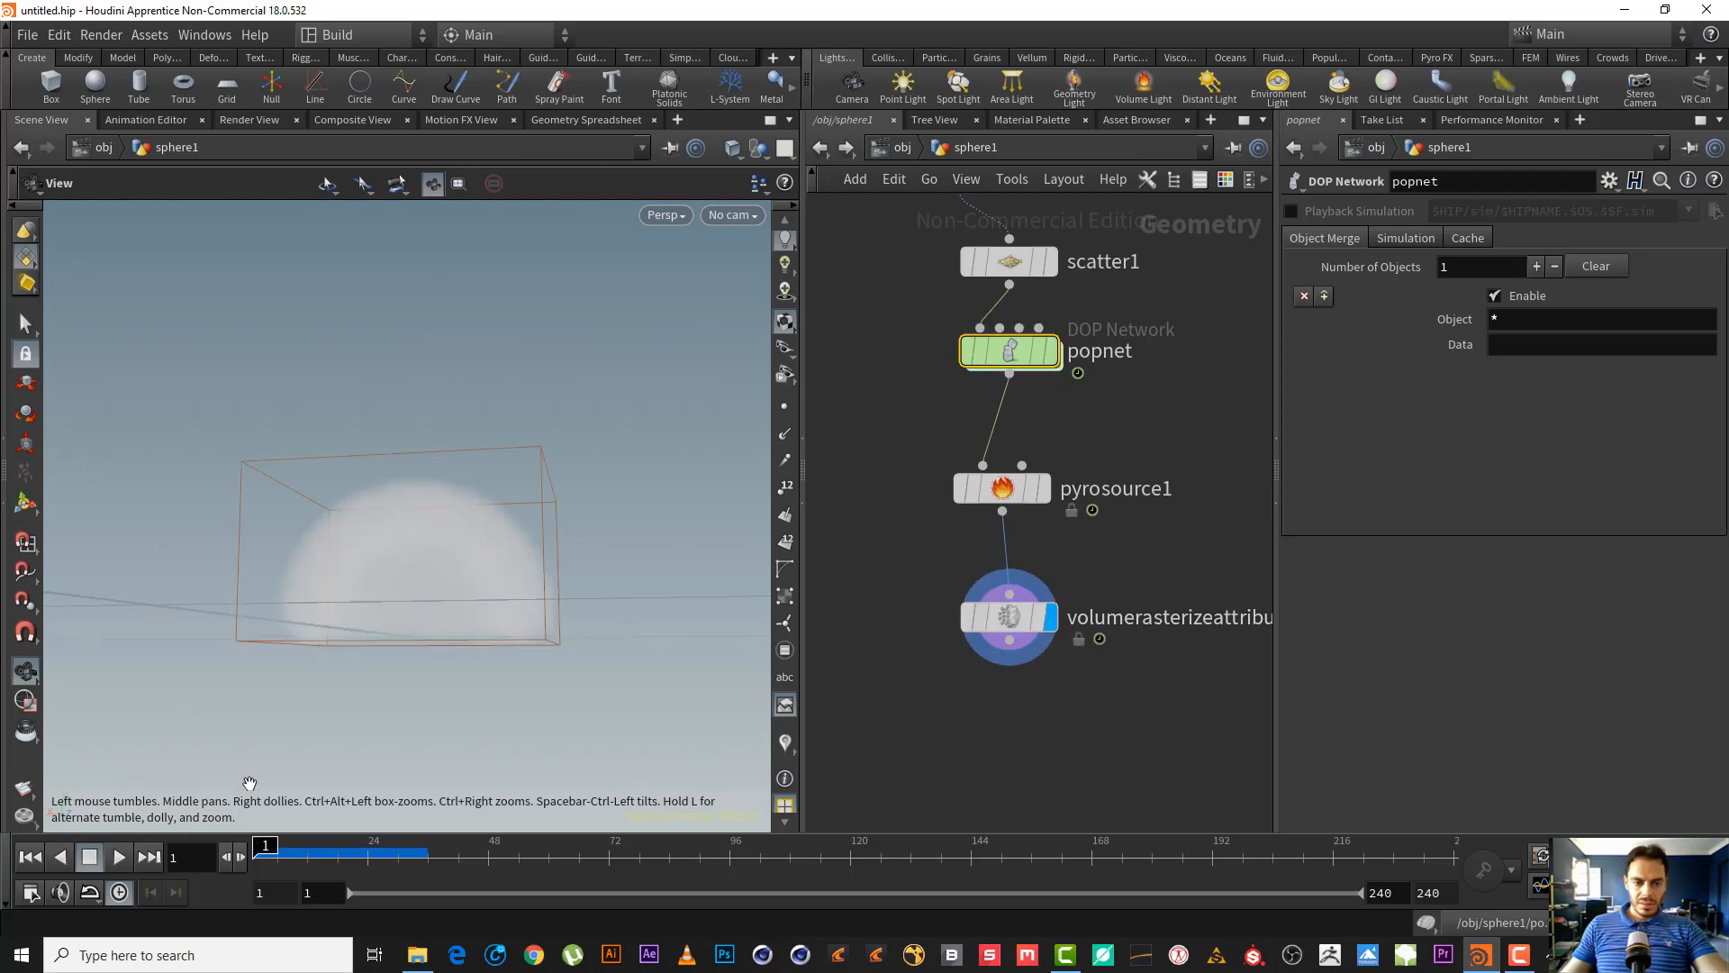
{"action": "left_click_drag", "start_coordinate": [271, 849], "coordinate": [297, 845]}
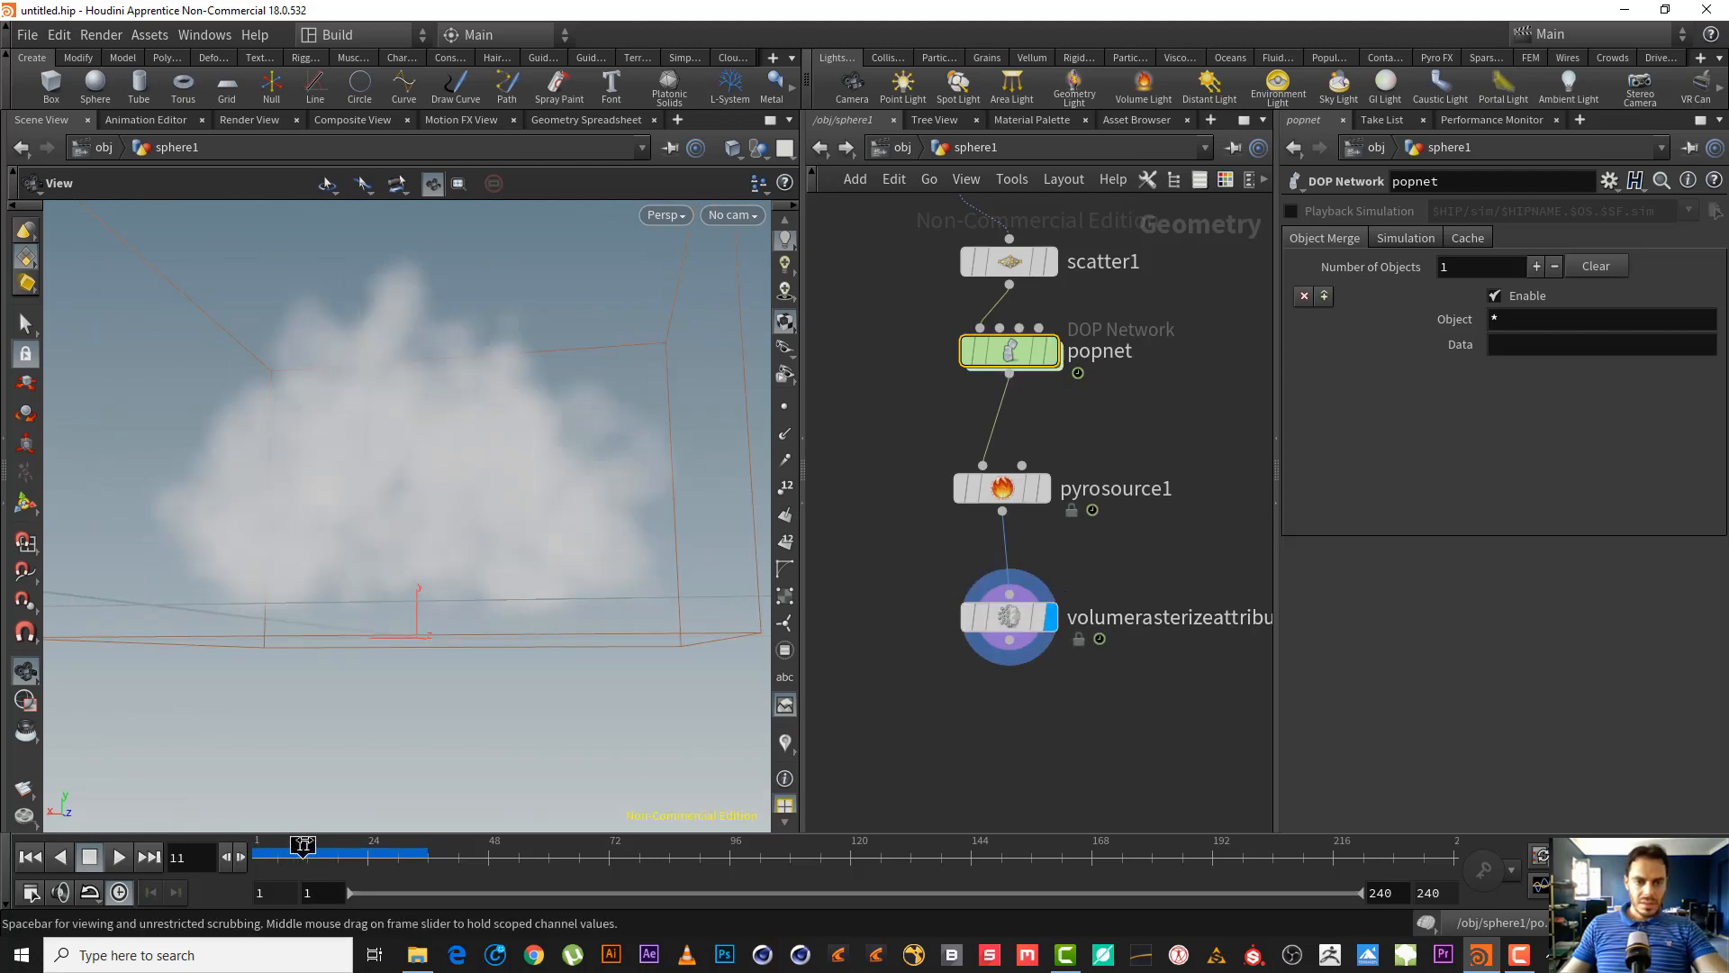
- Inside the popnet network, try Forward as Interpolate Source of source_first_input, settle on Back and scrub to frame 11
{"action": "double_click", "coordinate": [1016, 350]}
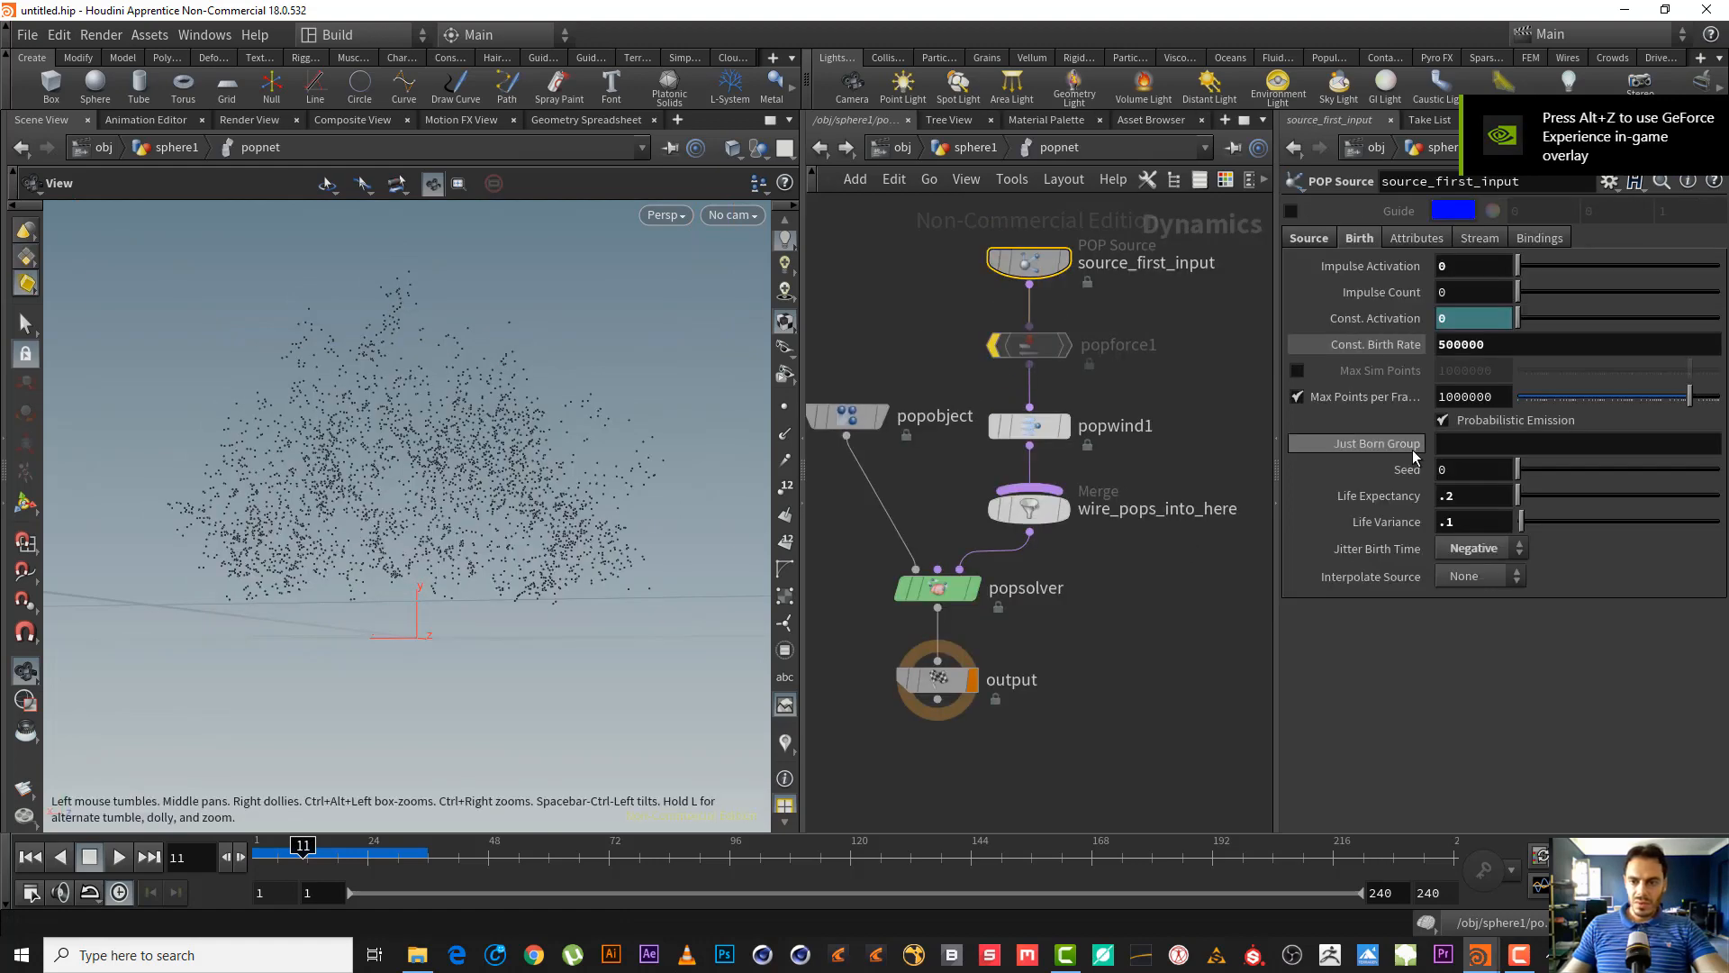
{"action": "left_click", "coordinate": [1486, 586]}
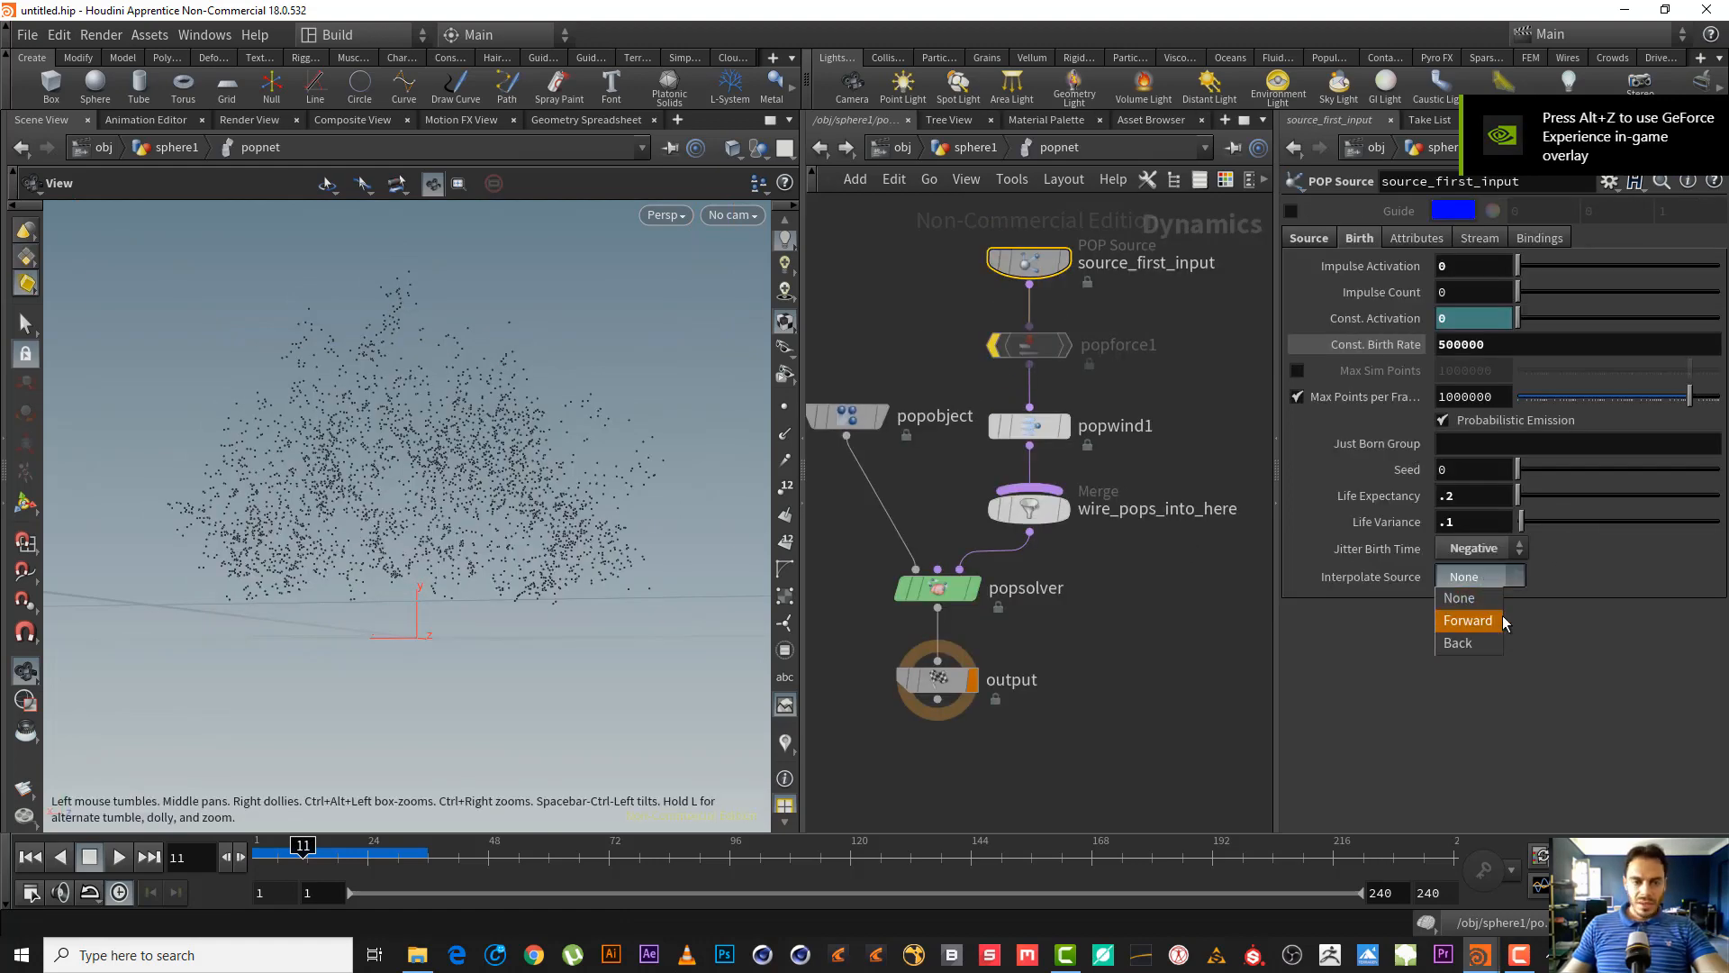
{"action": "left_click", "coordinate": [1477, 615]}
{"action": "mouse_move", "coordinate": [300, 852]}
{"action": "left_mouse_down"}
{"action": "mouse_move", "coordinate": [257, 854]}
{"action": "mouse_move", "coordinate": [302, 860]}
{"action": "mouse_move", "coordinate": [306, 844]}
{"action": "left_mouse_up"}
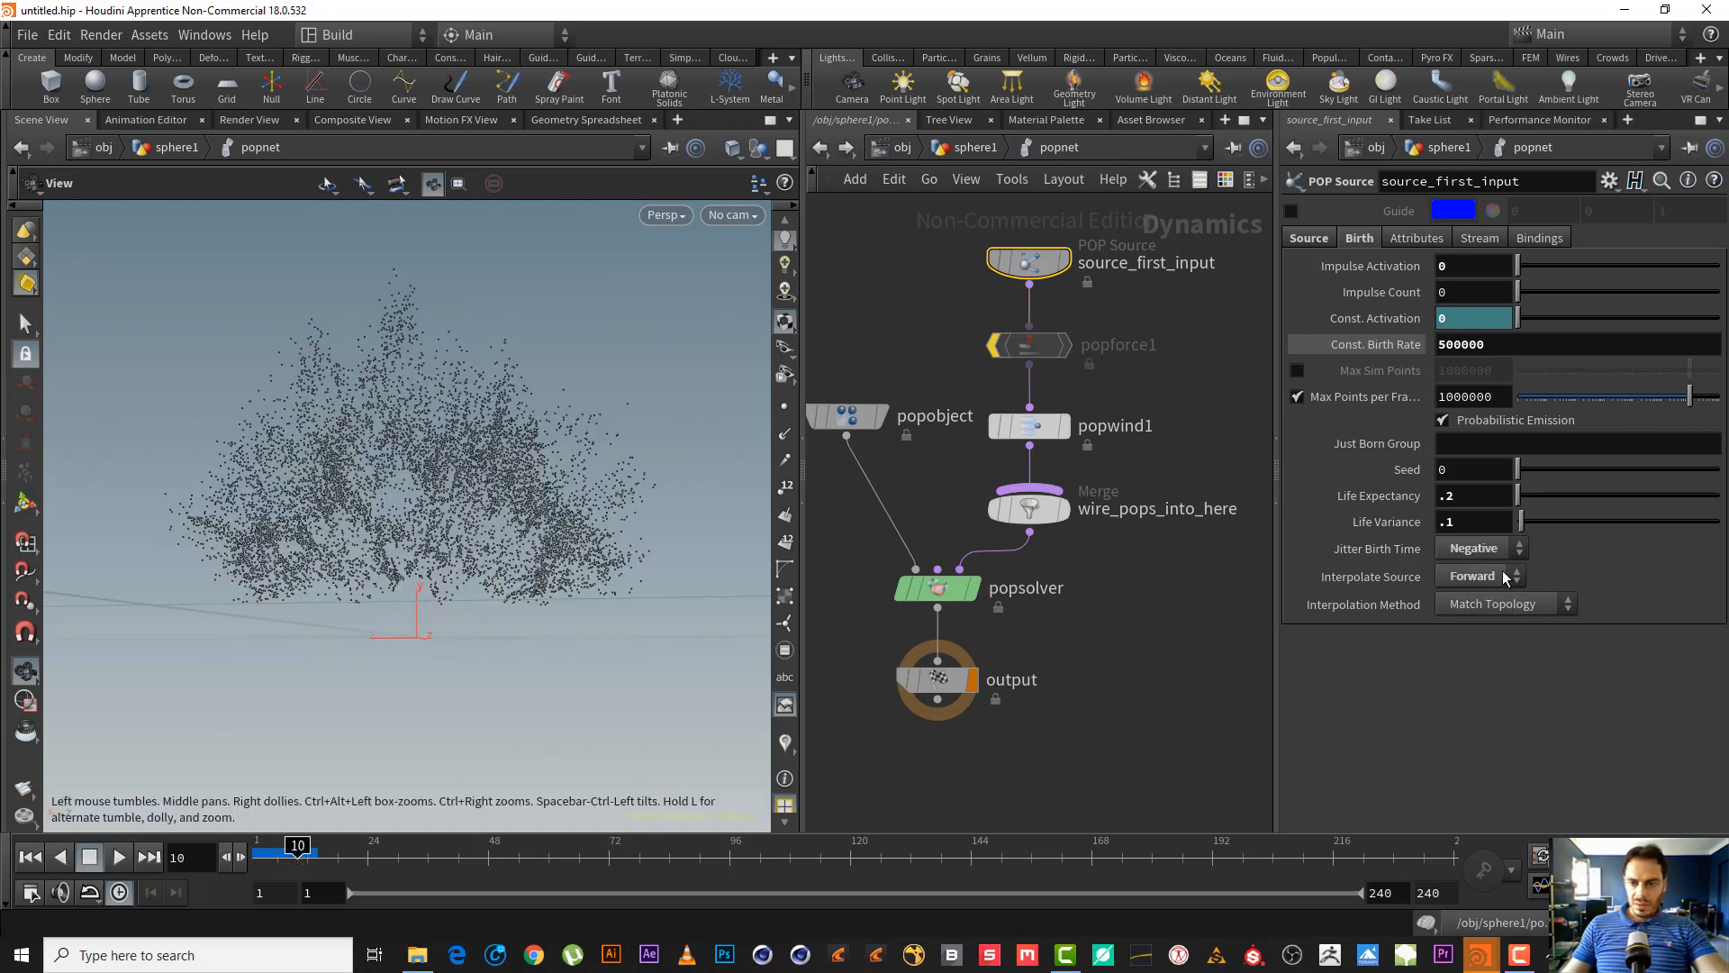
{"action": "left_click", "coordinate": [1531, 609]}
{"action": "left_click", "coordinate": [1531, 613]}
{"action": "left_click", "coordinate": [1486, 581]}
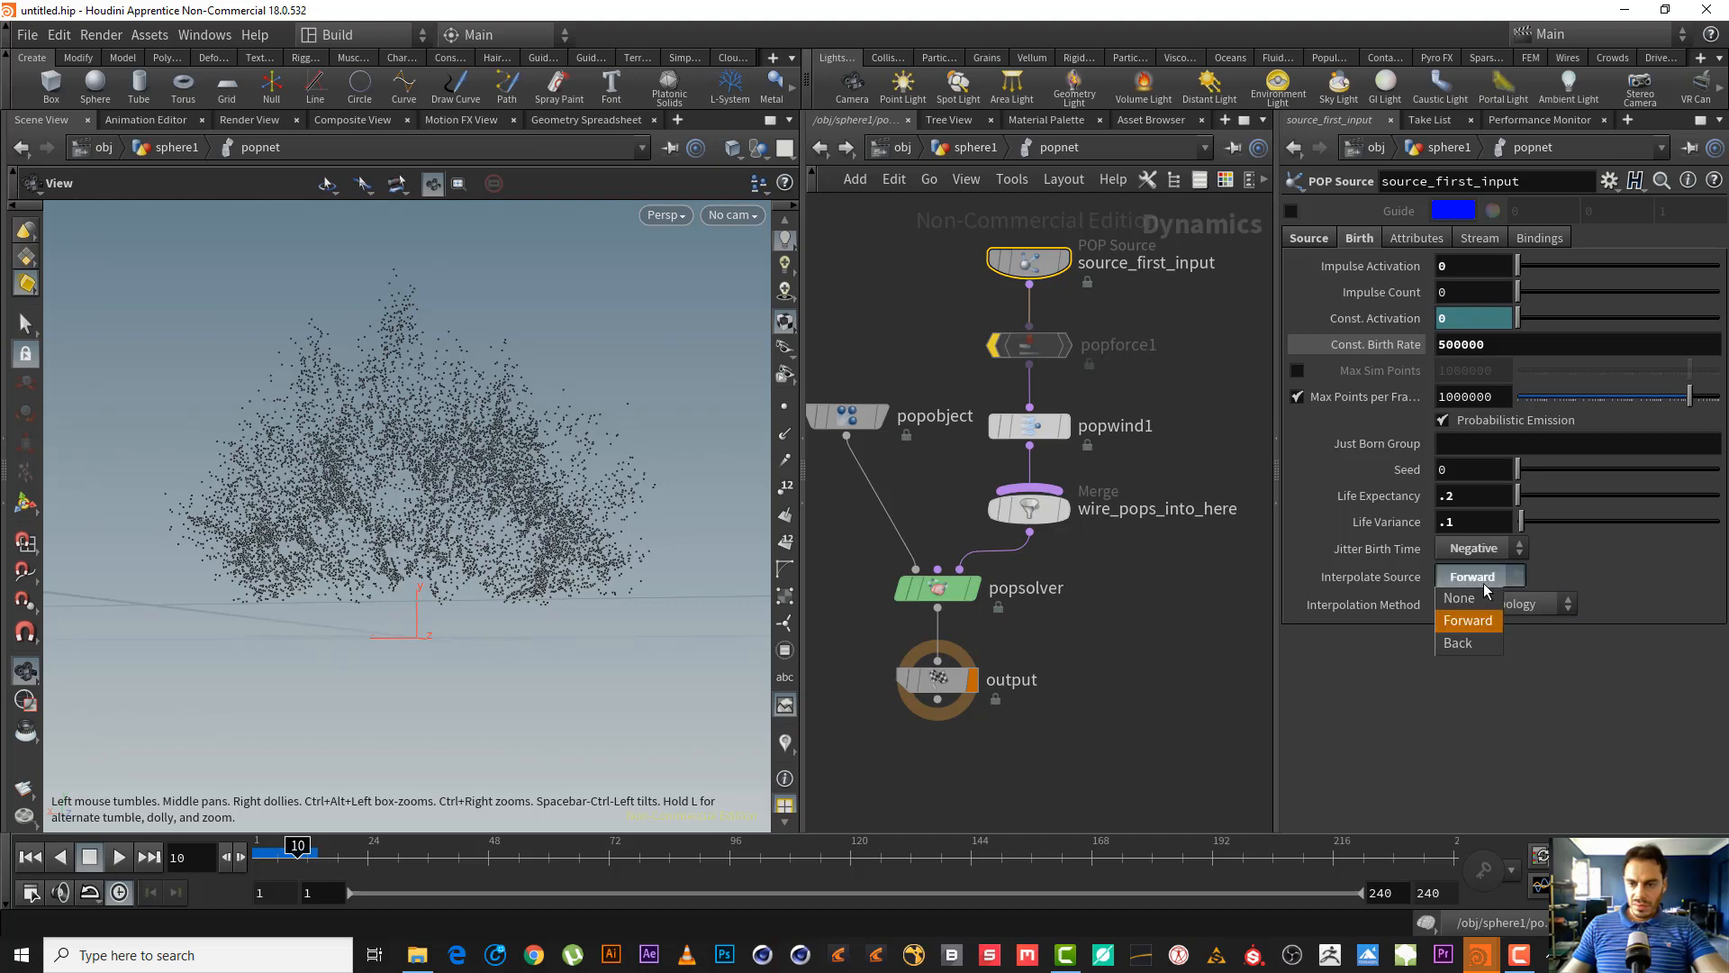
{"action": "left_click", "coordinate": [1459, 643]}
{"action": "left_click_drag", "start_coordinate": [263, 855], "coordinate": [299, 858]}
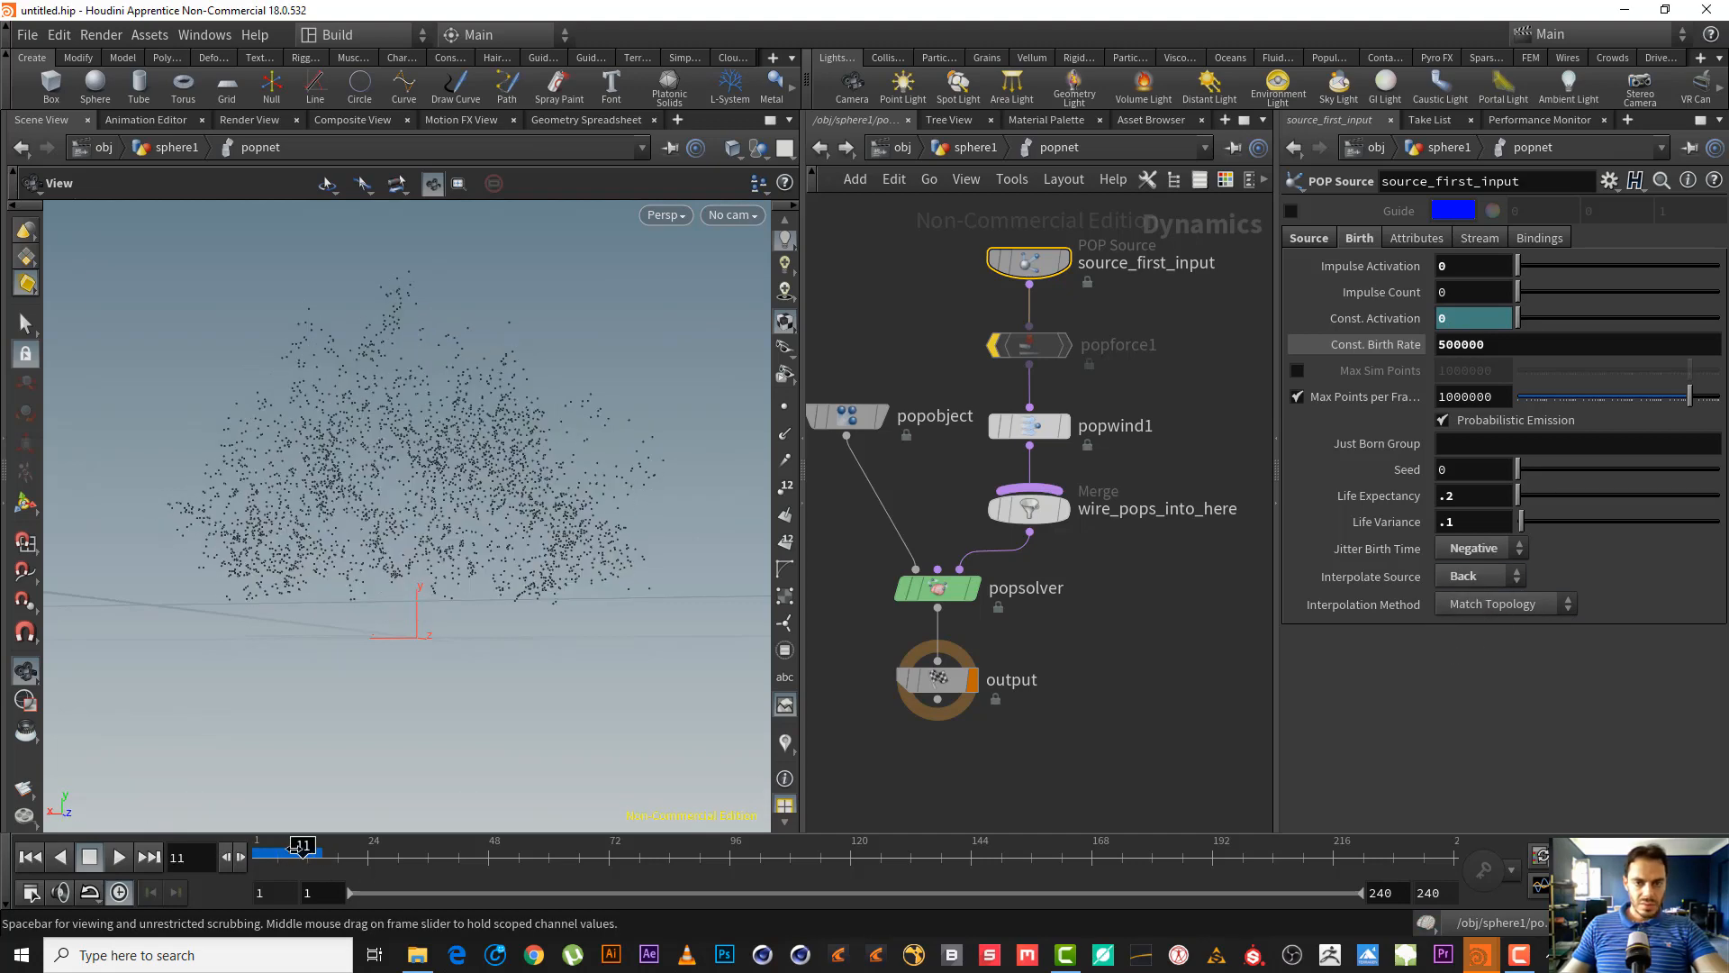
- Return to the sphere1 network, scrub the volume back to frame 7 and close the second, empty Houdini window
{"action": "left_click", "coordinate": [957, 146]}
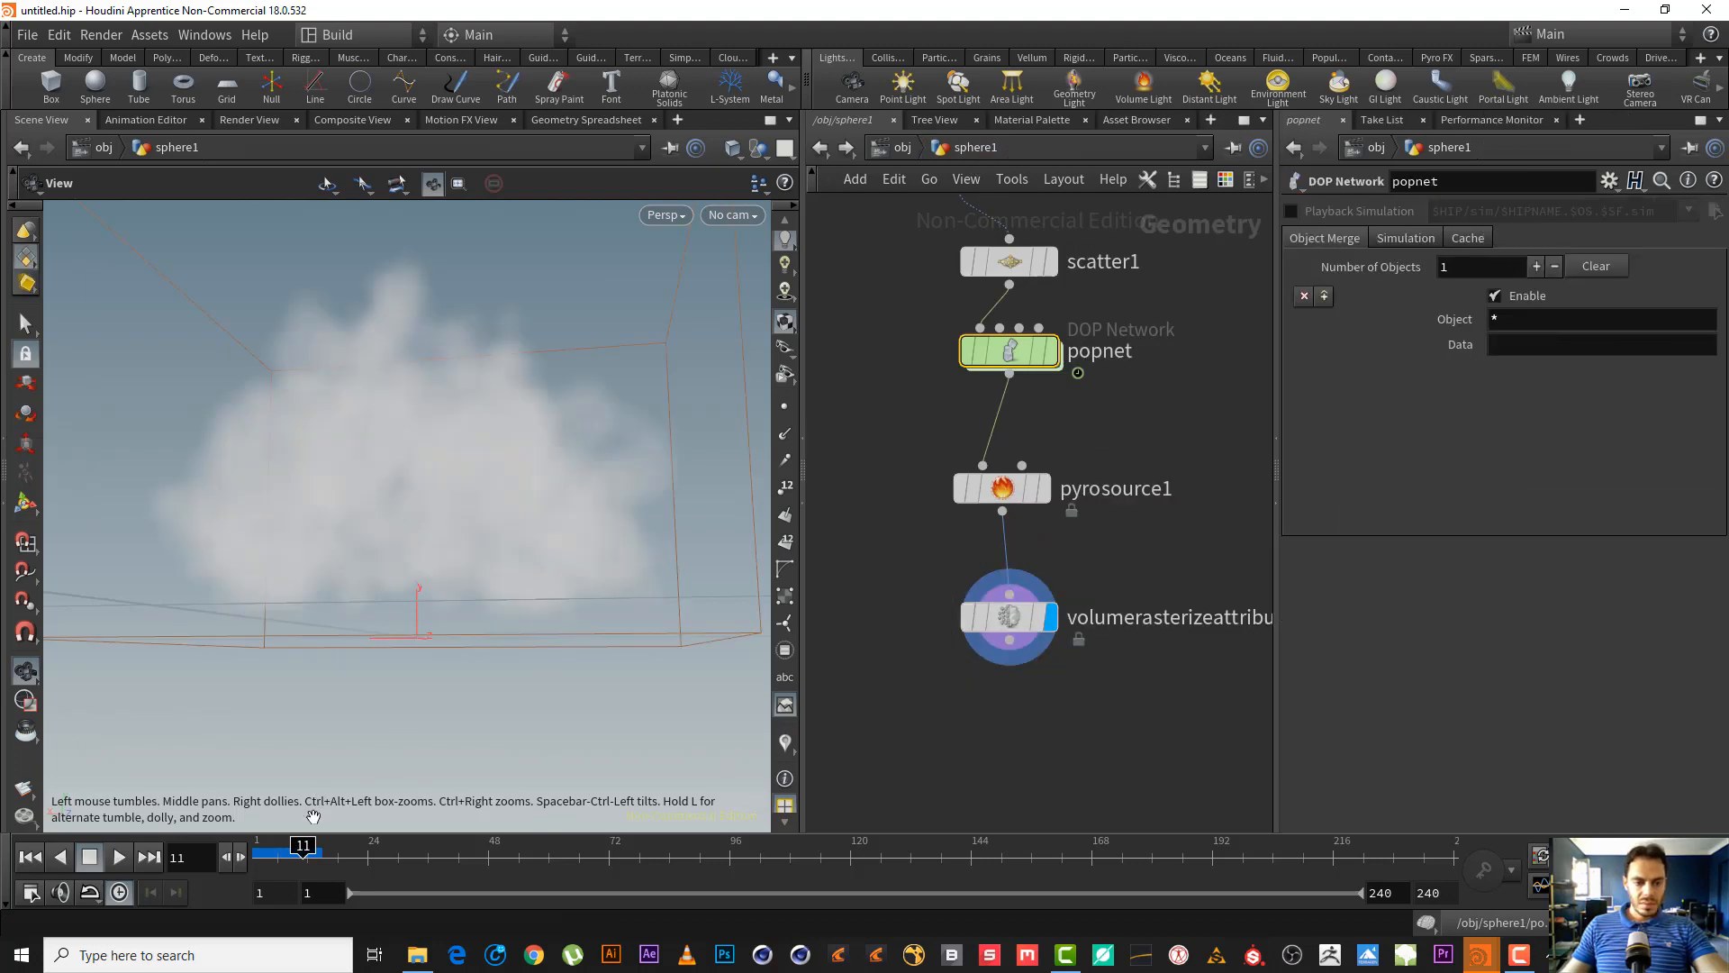
{"action": "mouse_move", "coordinate": [300, 856]}
{"action": "left_mouse_down"}
{"action": "mouse_move", "coordinate": [262, 855]}
{"action": "mouse_move", "coordinate": [317, 856]}
{"action": "mouse_move", "coordinate": [282, 846]}
{"action": "left_mouse_up"}
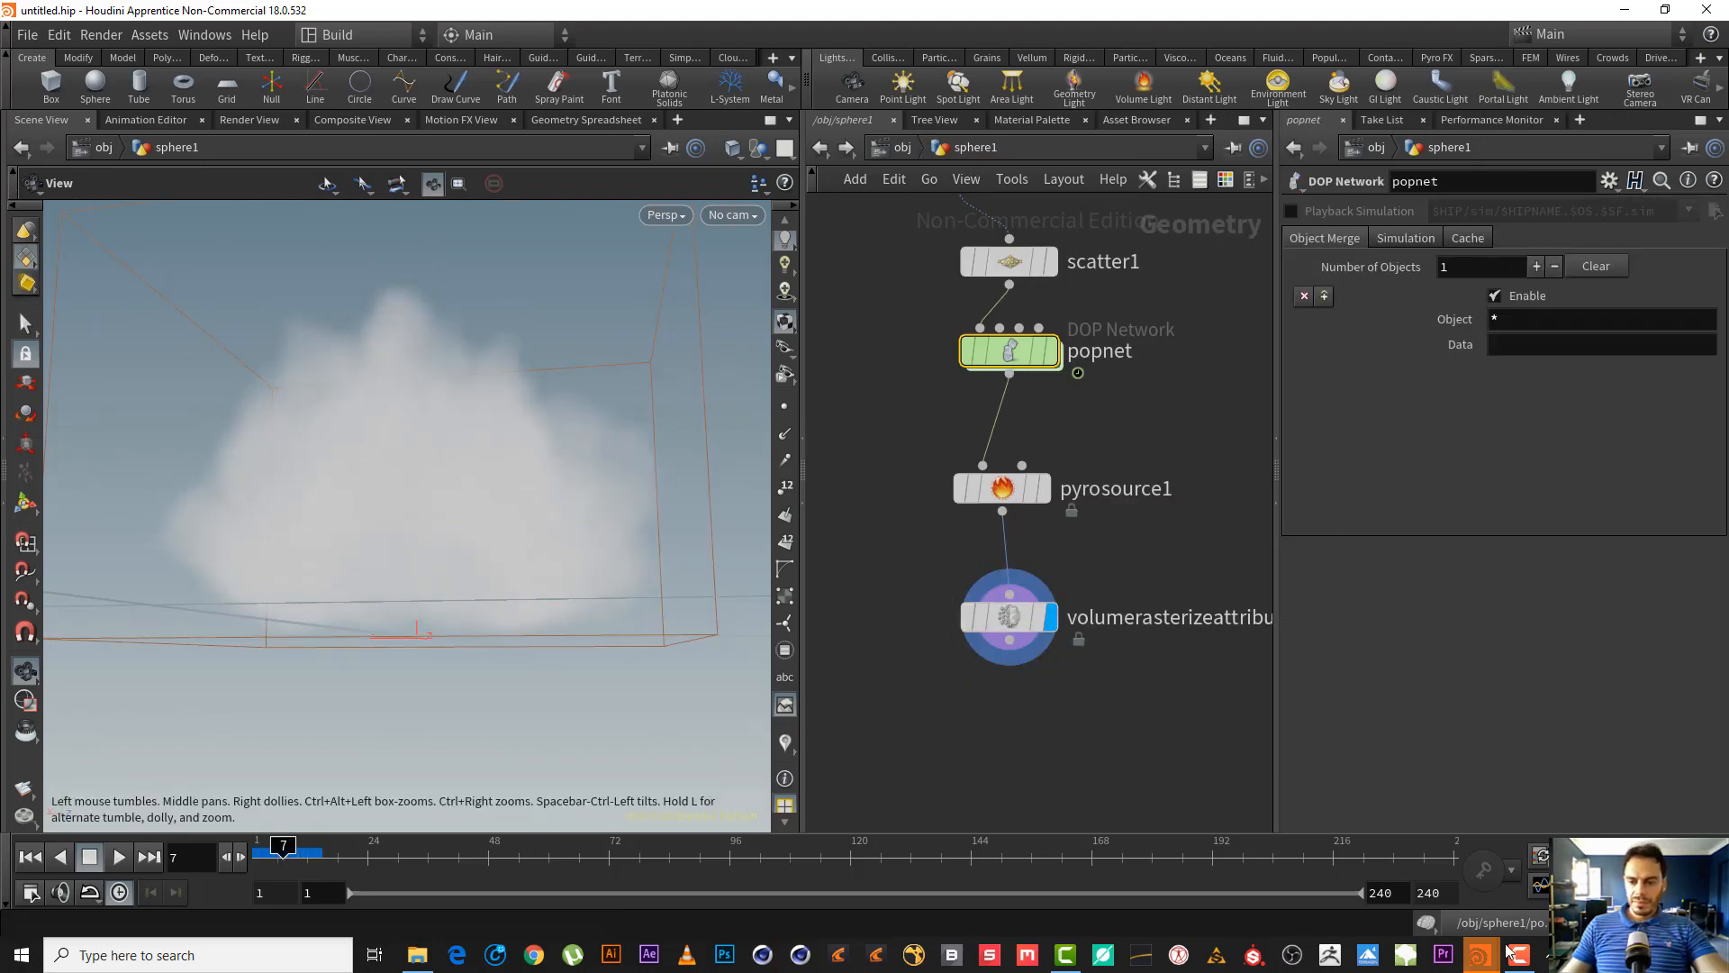
{"action": "mouse_move", "coordinate": [1481, 954]}
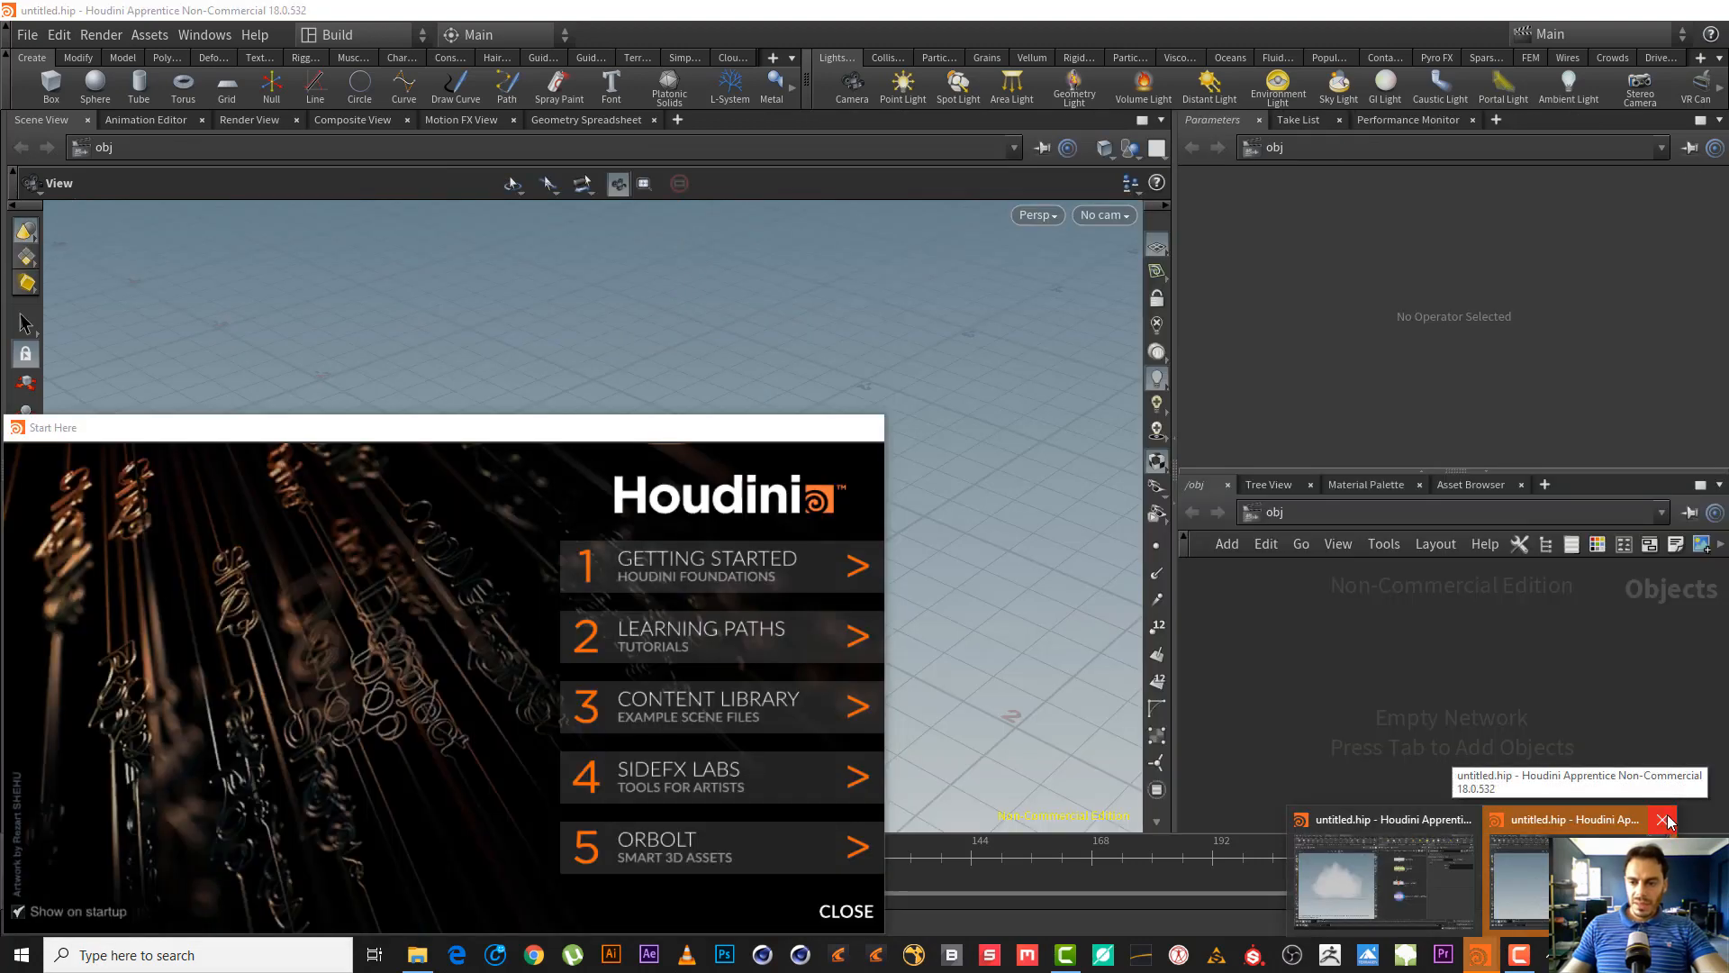
{"action": "left_click", "coordinate": [1664, 821]}
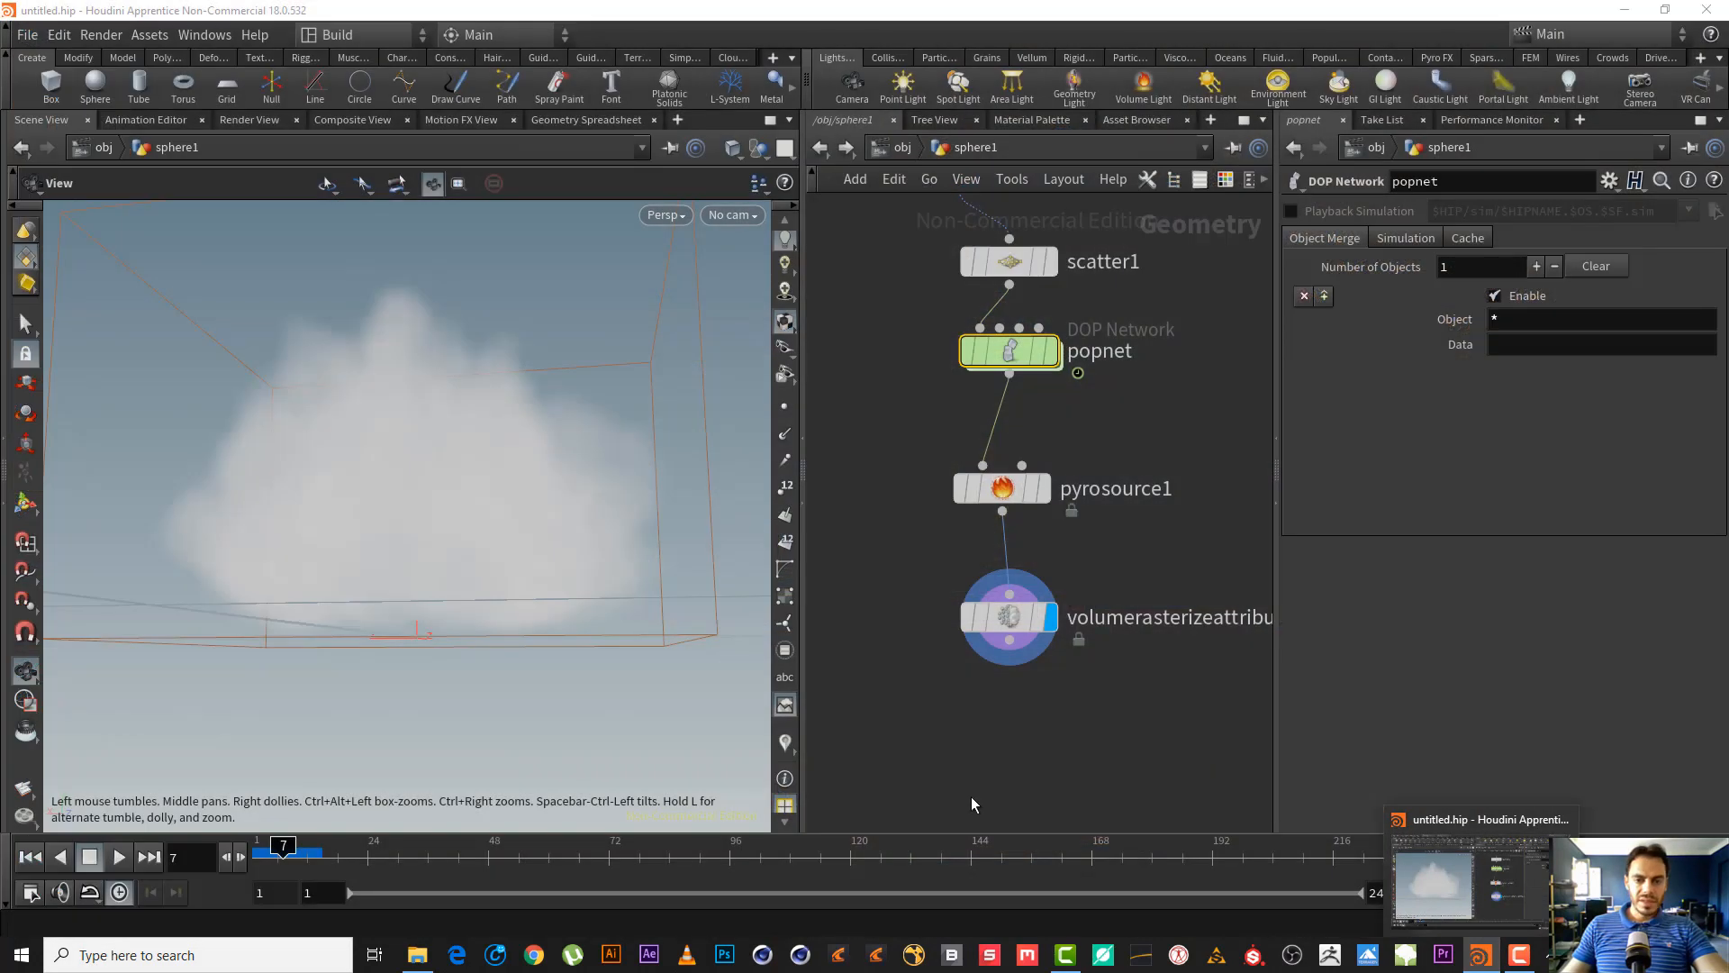
- Move the volume rasterize node further below pyrosource1 and check its node information for the generated volumes
{"action": "middle_click_drag", "start_coordinate": [1074, 667], "coordinate": [1047, 652]}
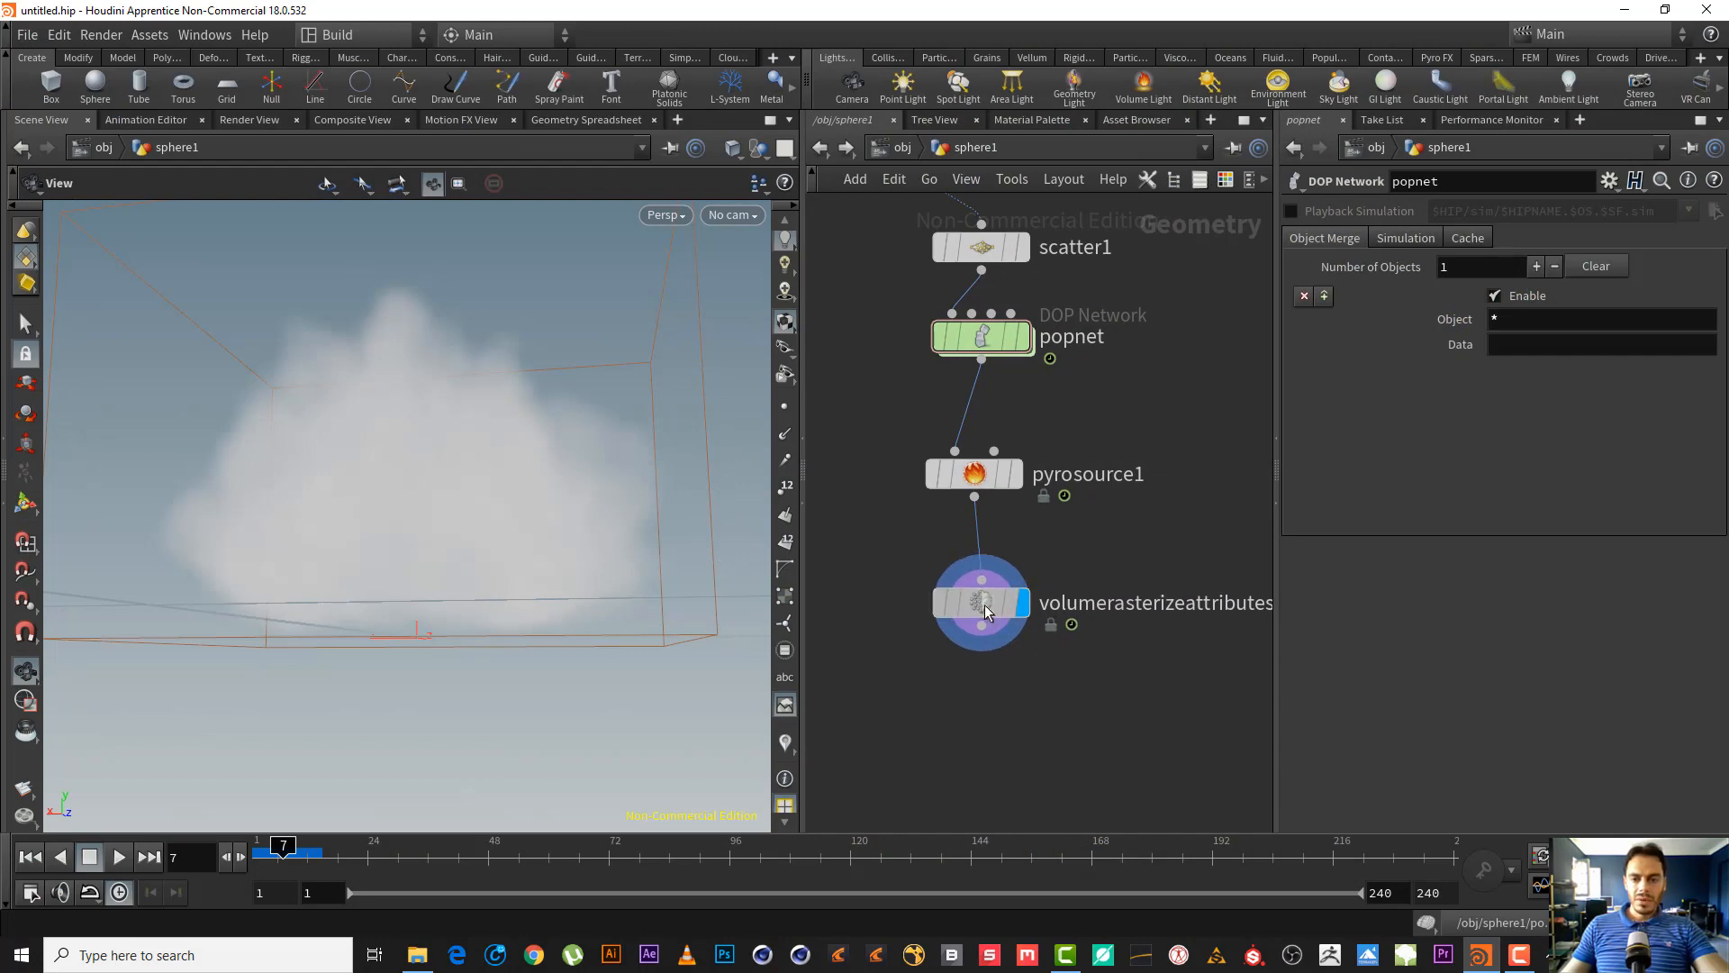
{"action": "left_click_drag", "start_coordinate": [986, 604], "coordinate": [986, 642]}
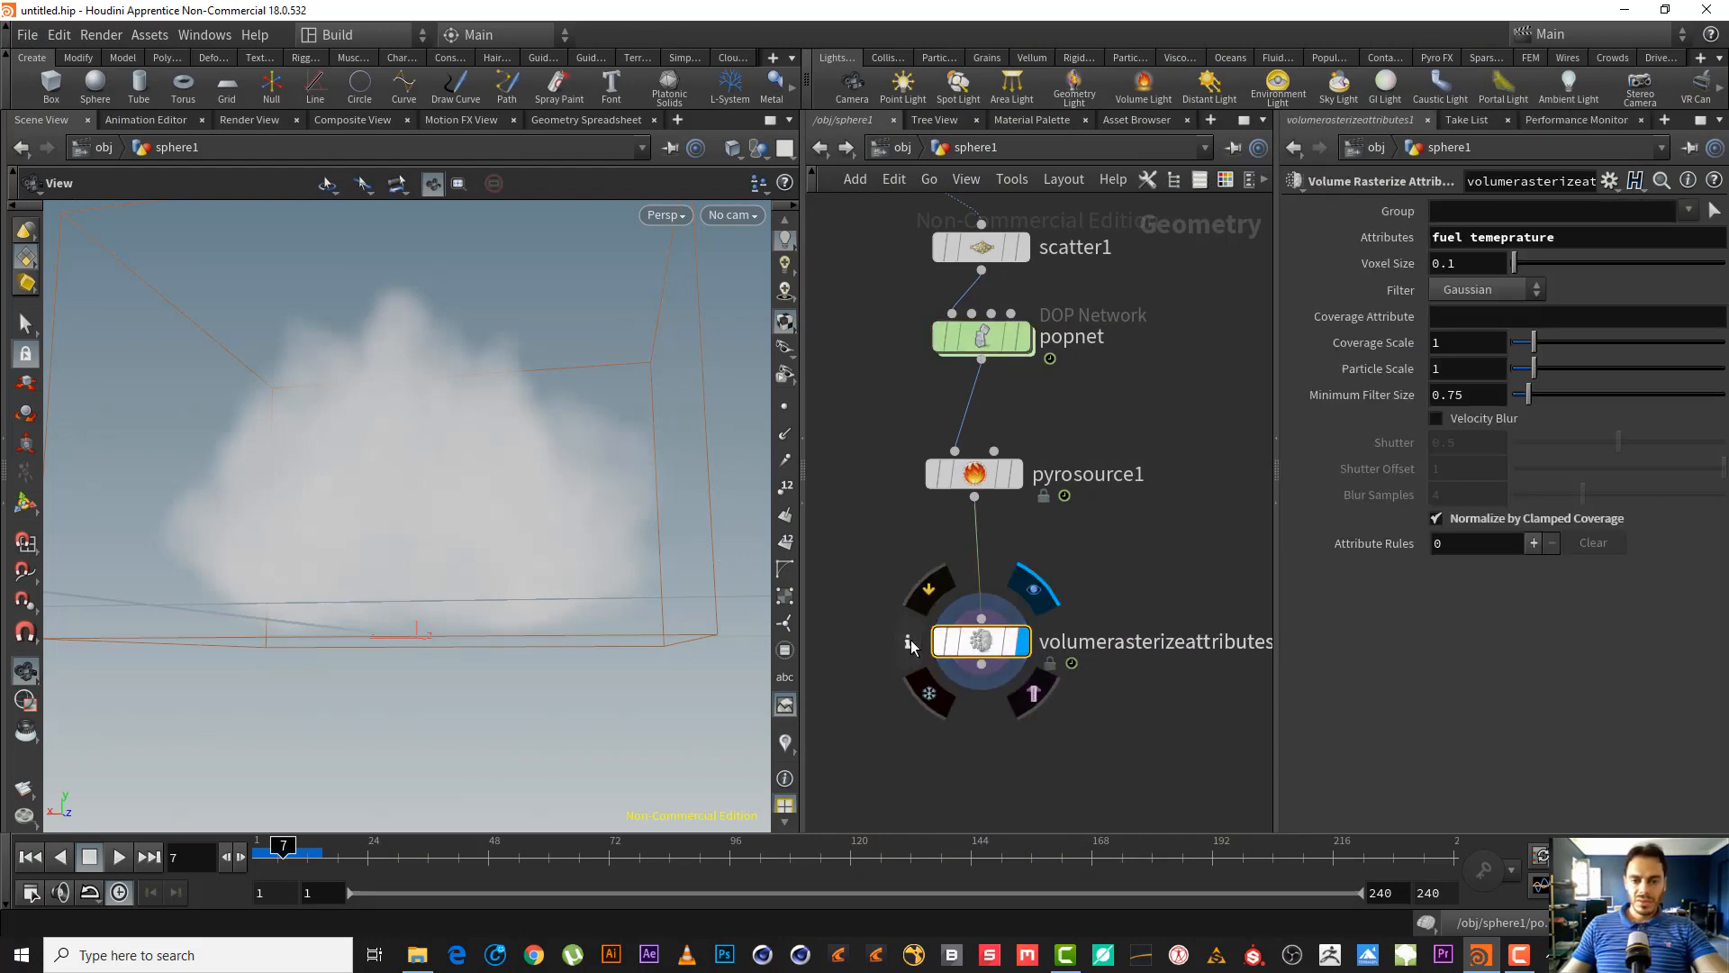
{"action": "left_click", "coordinate": [910, 640]}
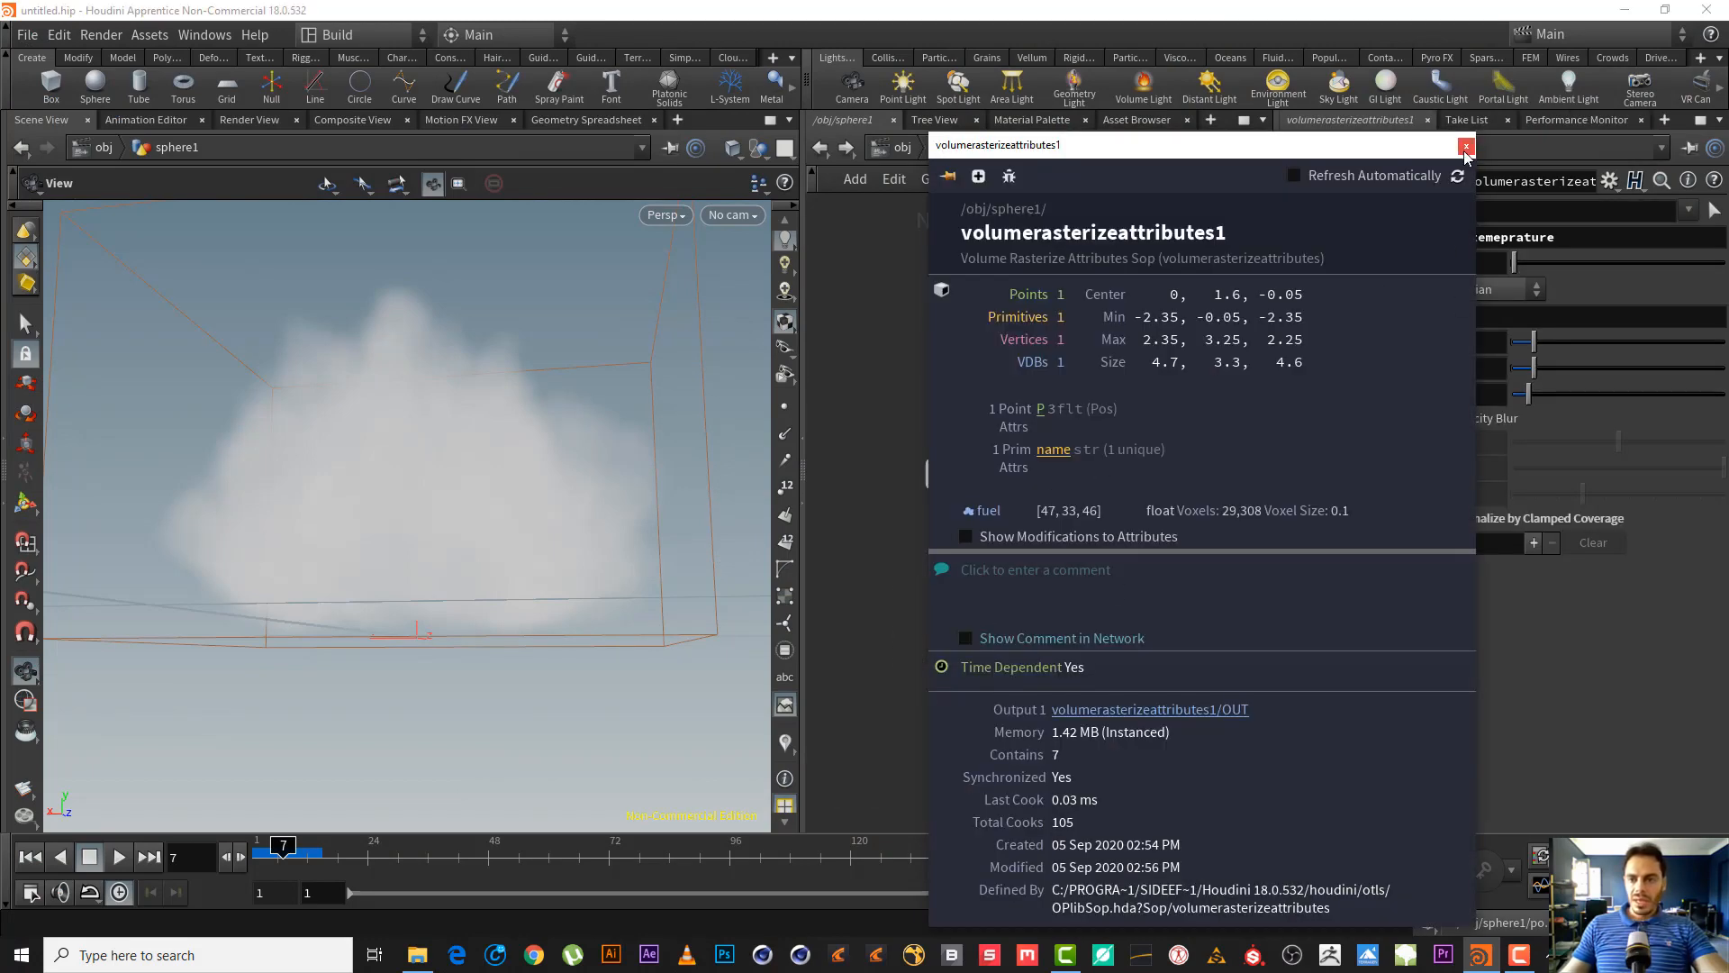
{"action": "left_click", "coordinate": [1467, 146]}
- Correct the volume rasterize node's Attributes to "fuel temperature" and check the generated volumes in its node information
{"action": "left_click", "coordinate": [1507, 237]}
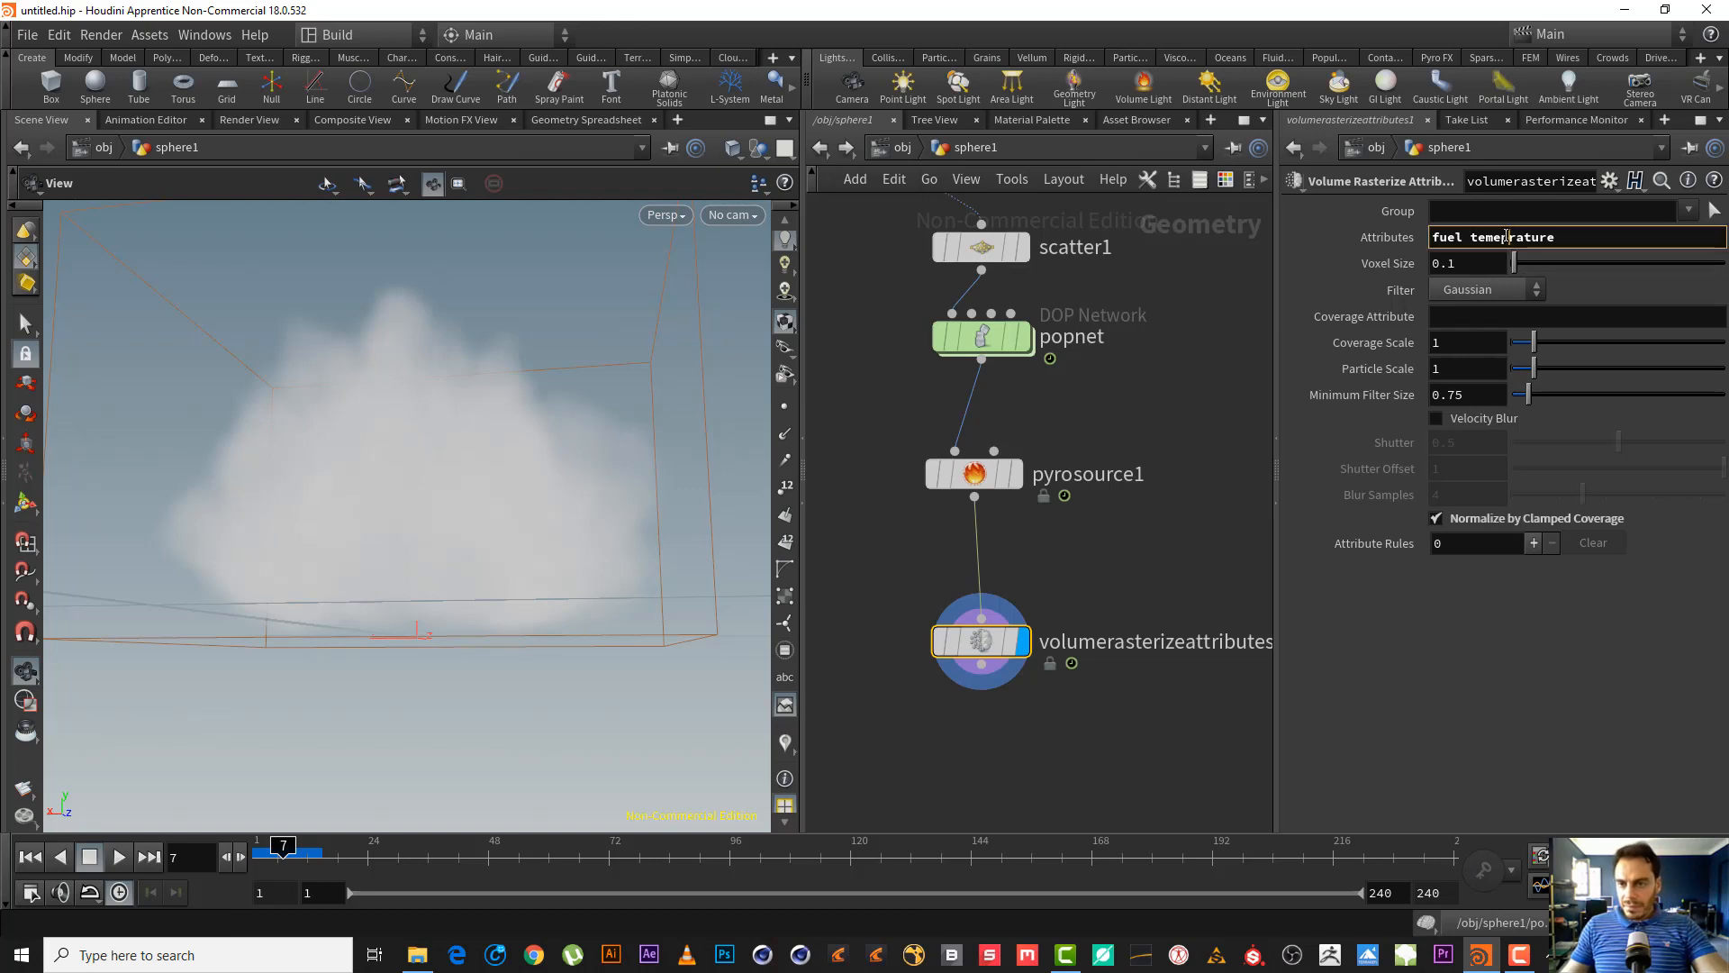
{"action": "key", "text": "BackSpace"}
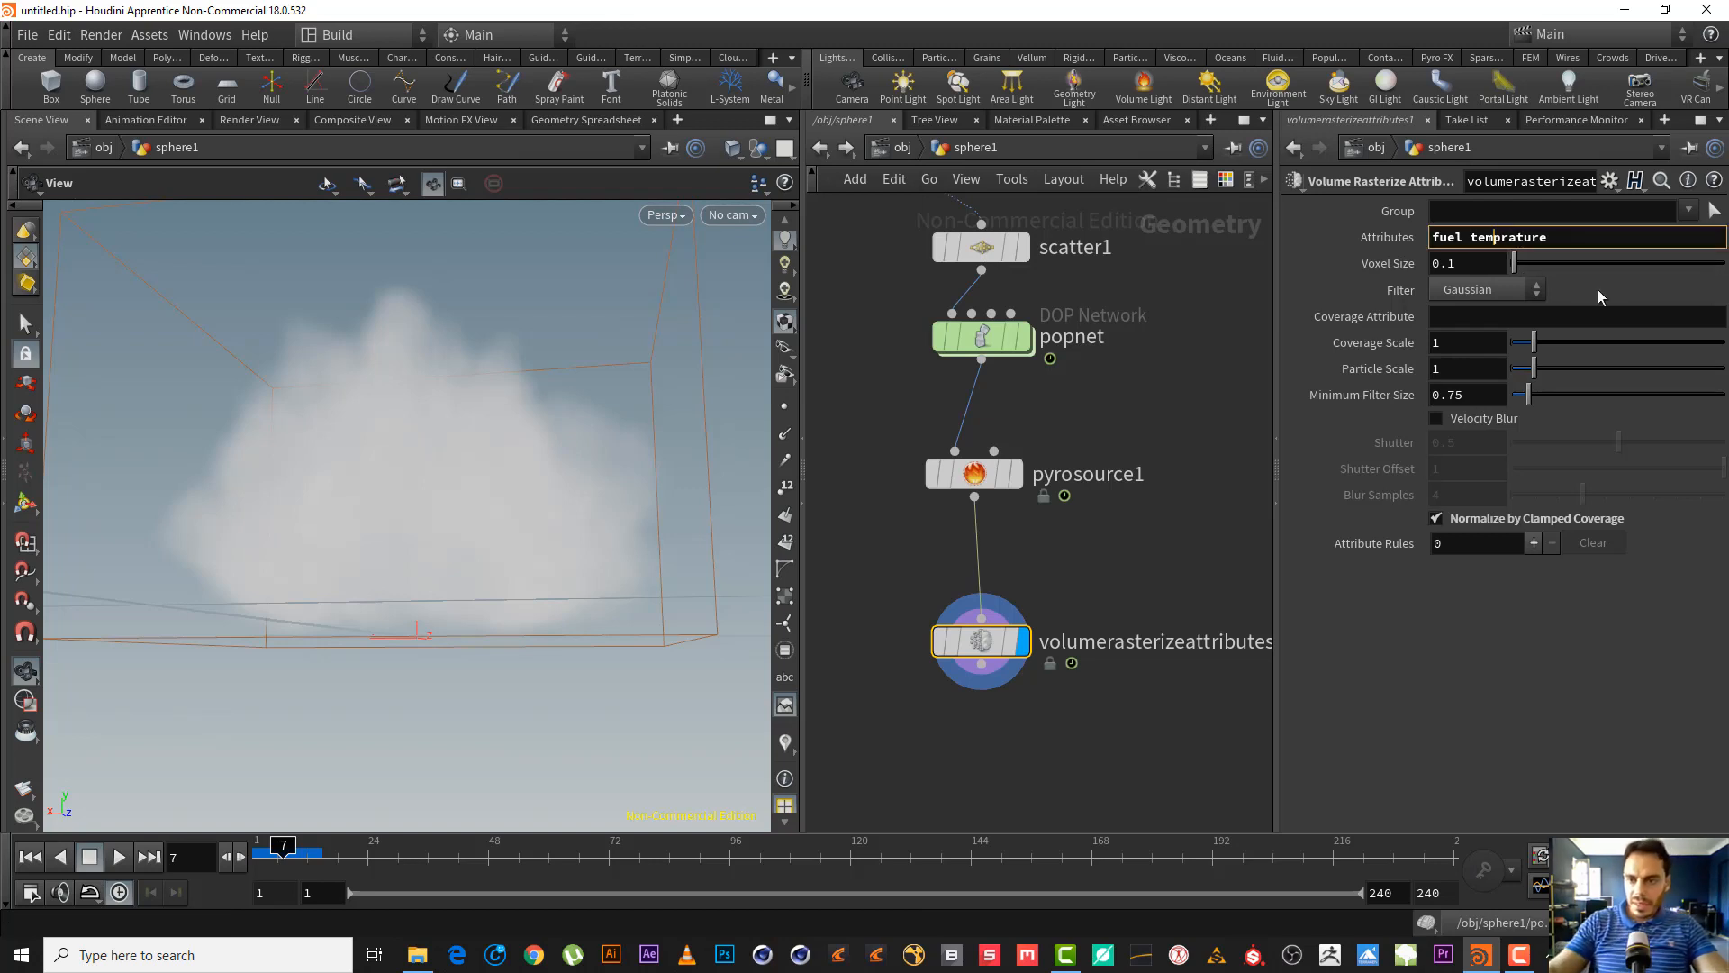
{"action": "type", "text": "e"}
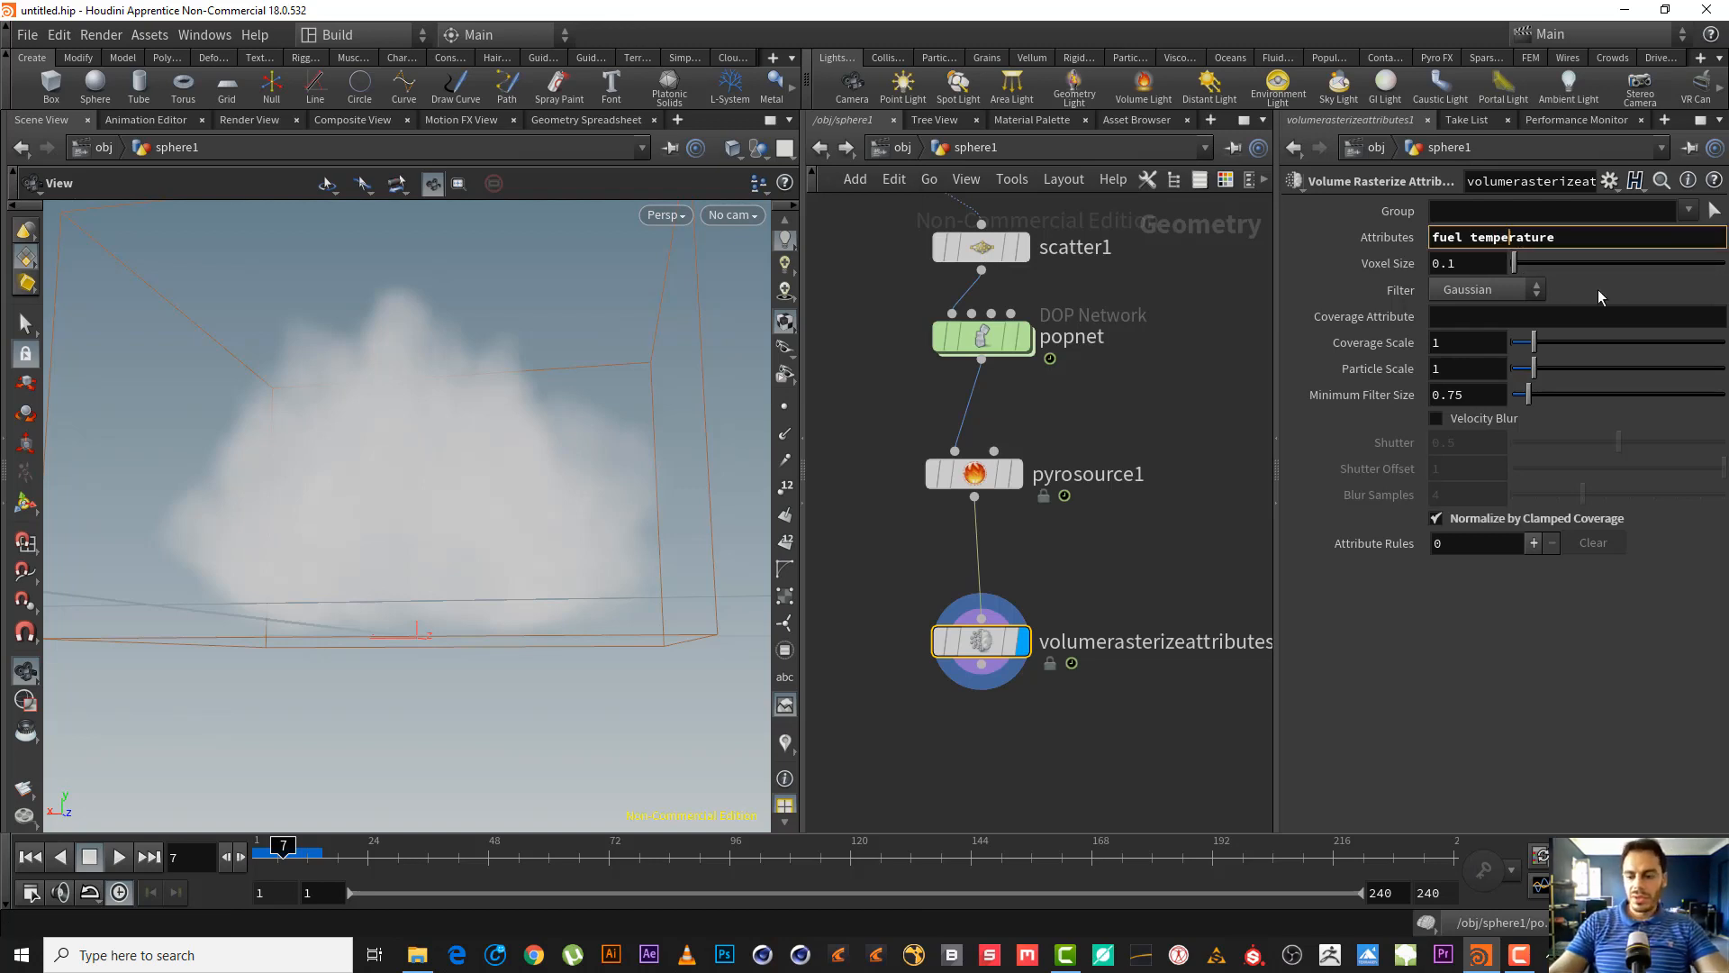
{"action": "key", "text": "Return"}
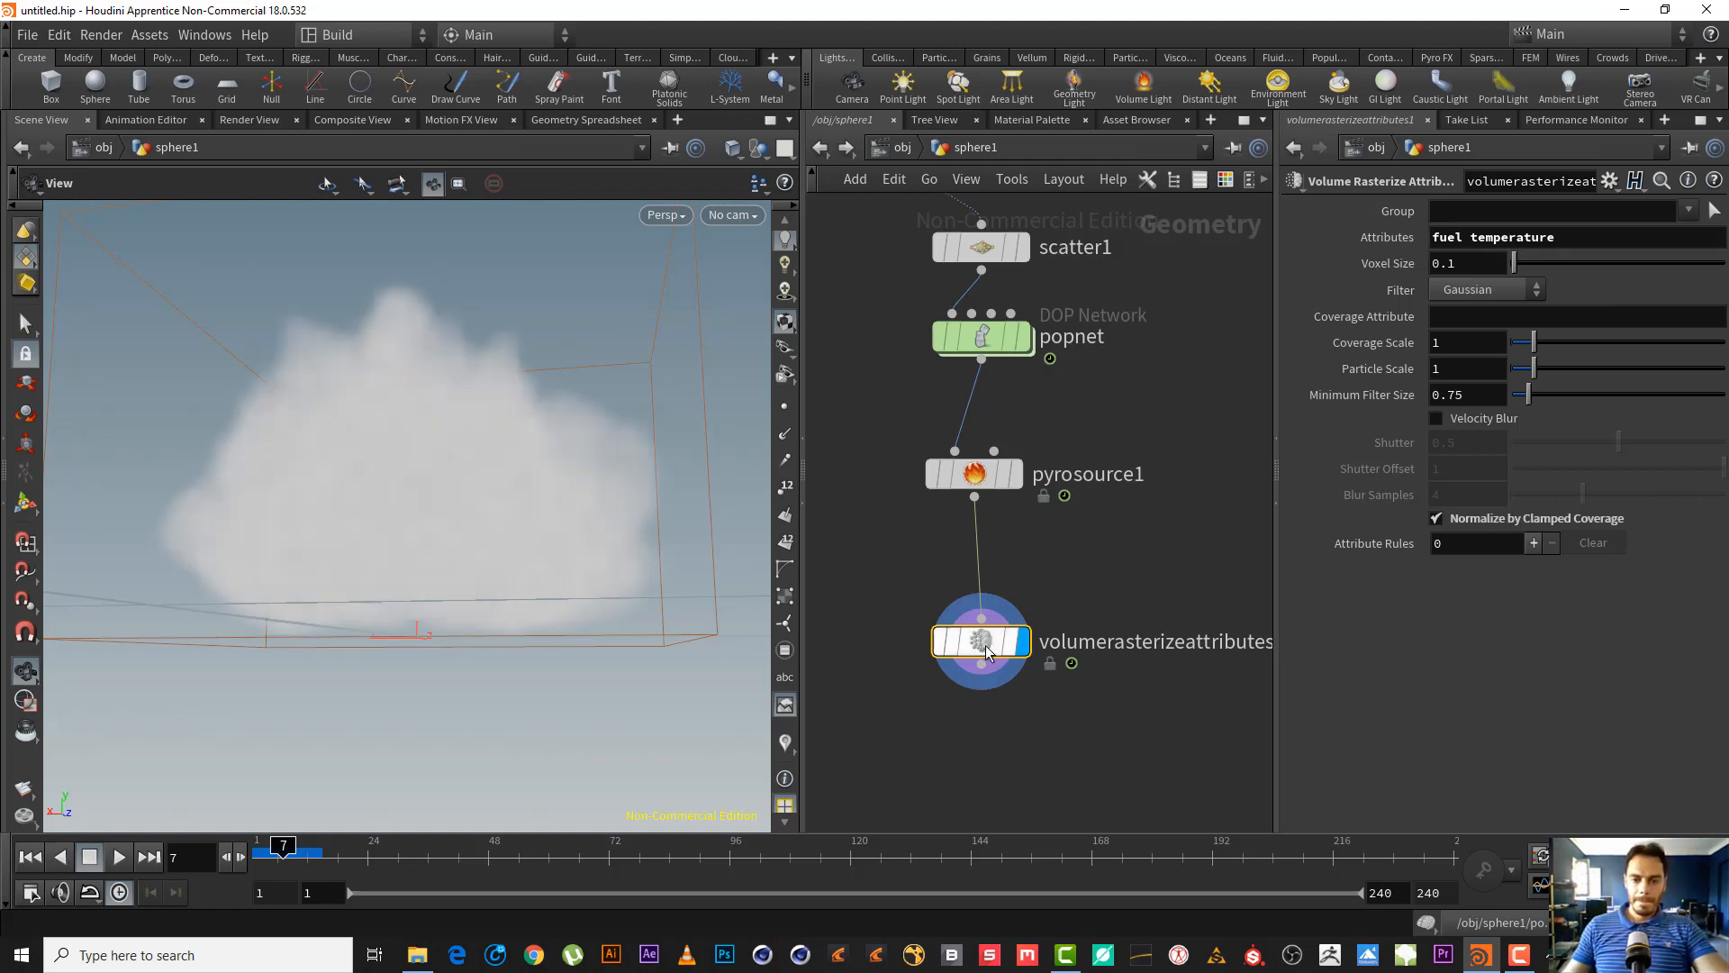
{"action": "left_click", "coordinate": [909, 643]}
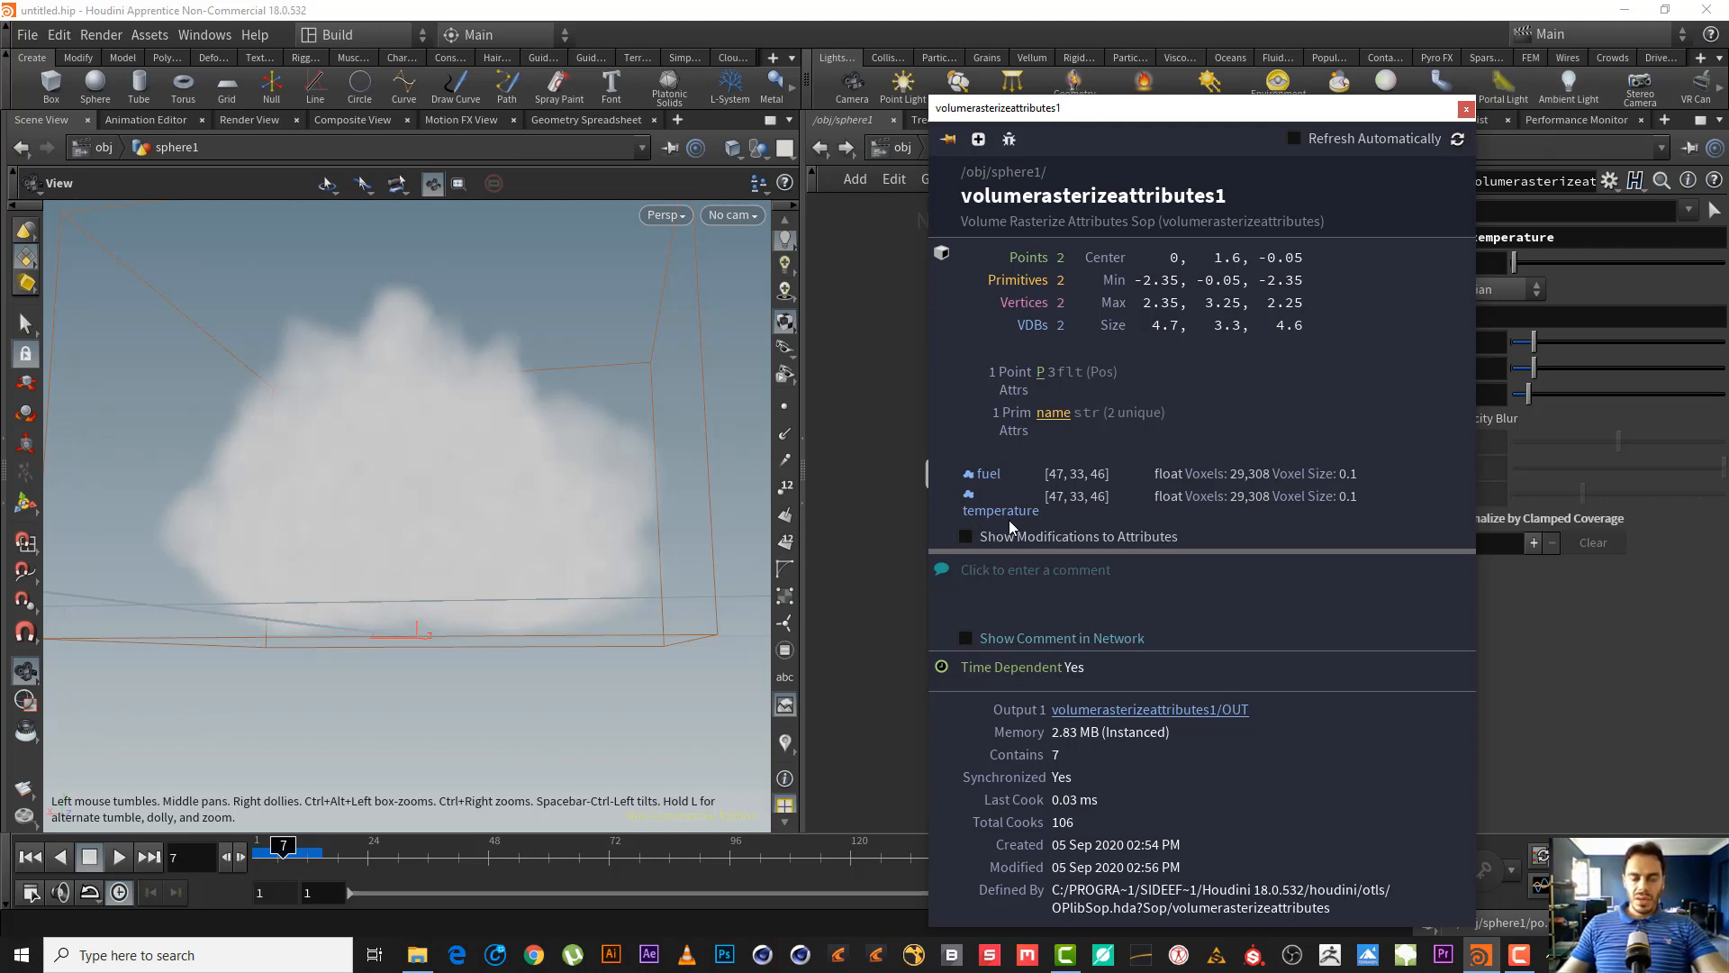
{"action": "left_click", "coordinate": [1466, 109]}
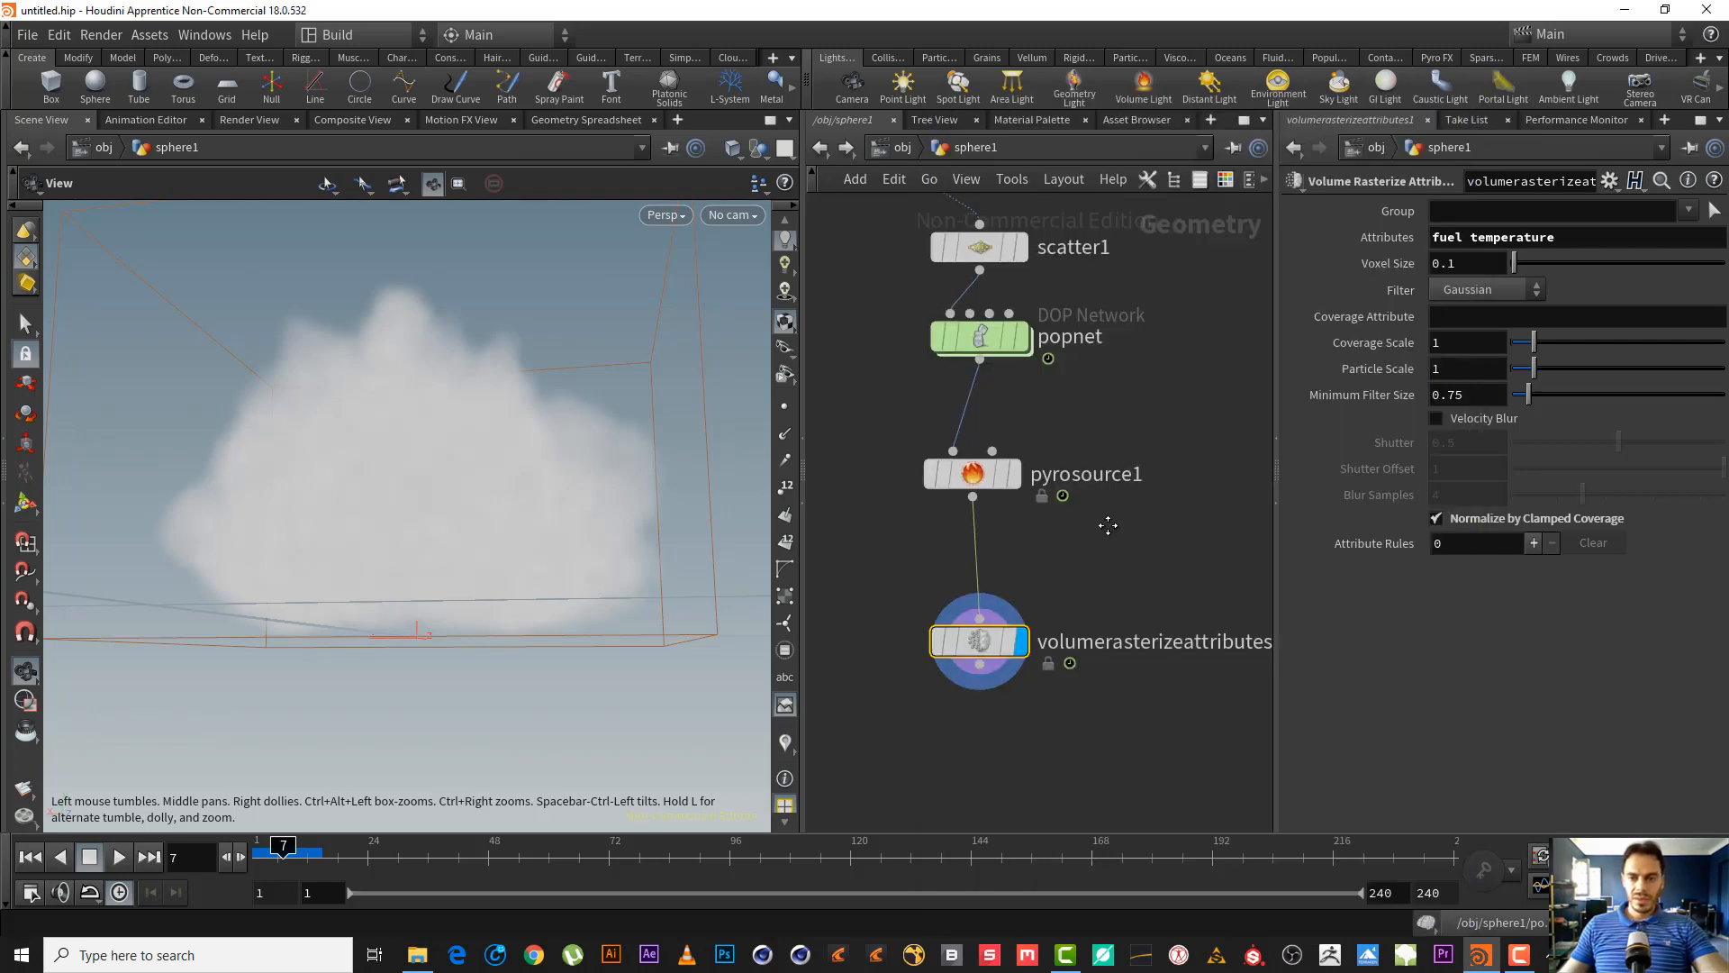
- Insert an Attribute Noise node between pyrosource1 and the volume rasterize node
{"action": "middle_click_drag", "start_coordinate": [1124, 524], "coordinate": [1111, 589]}
{"action": "middle_click_drag", "start_coordinate": [1028, 673], "coordinate": [1031, 606]}
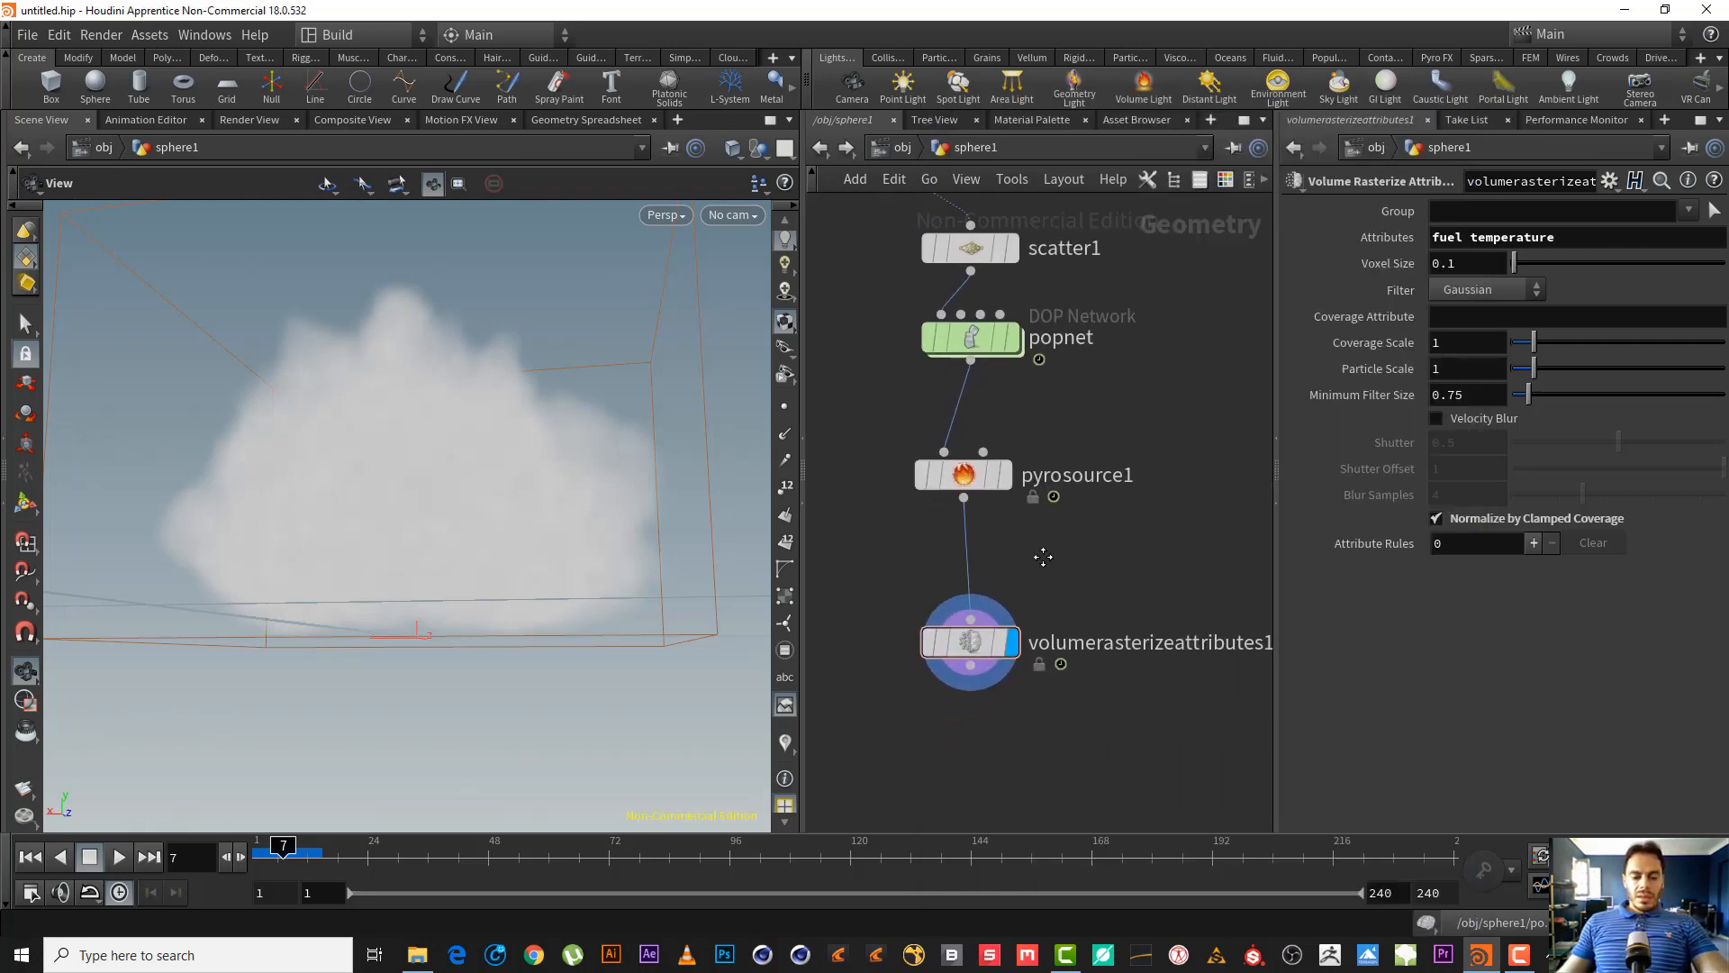
{"action": "key", "text": "Tab"}
{"action": "type", "text": "att"}
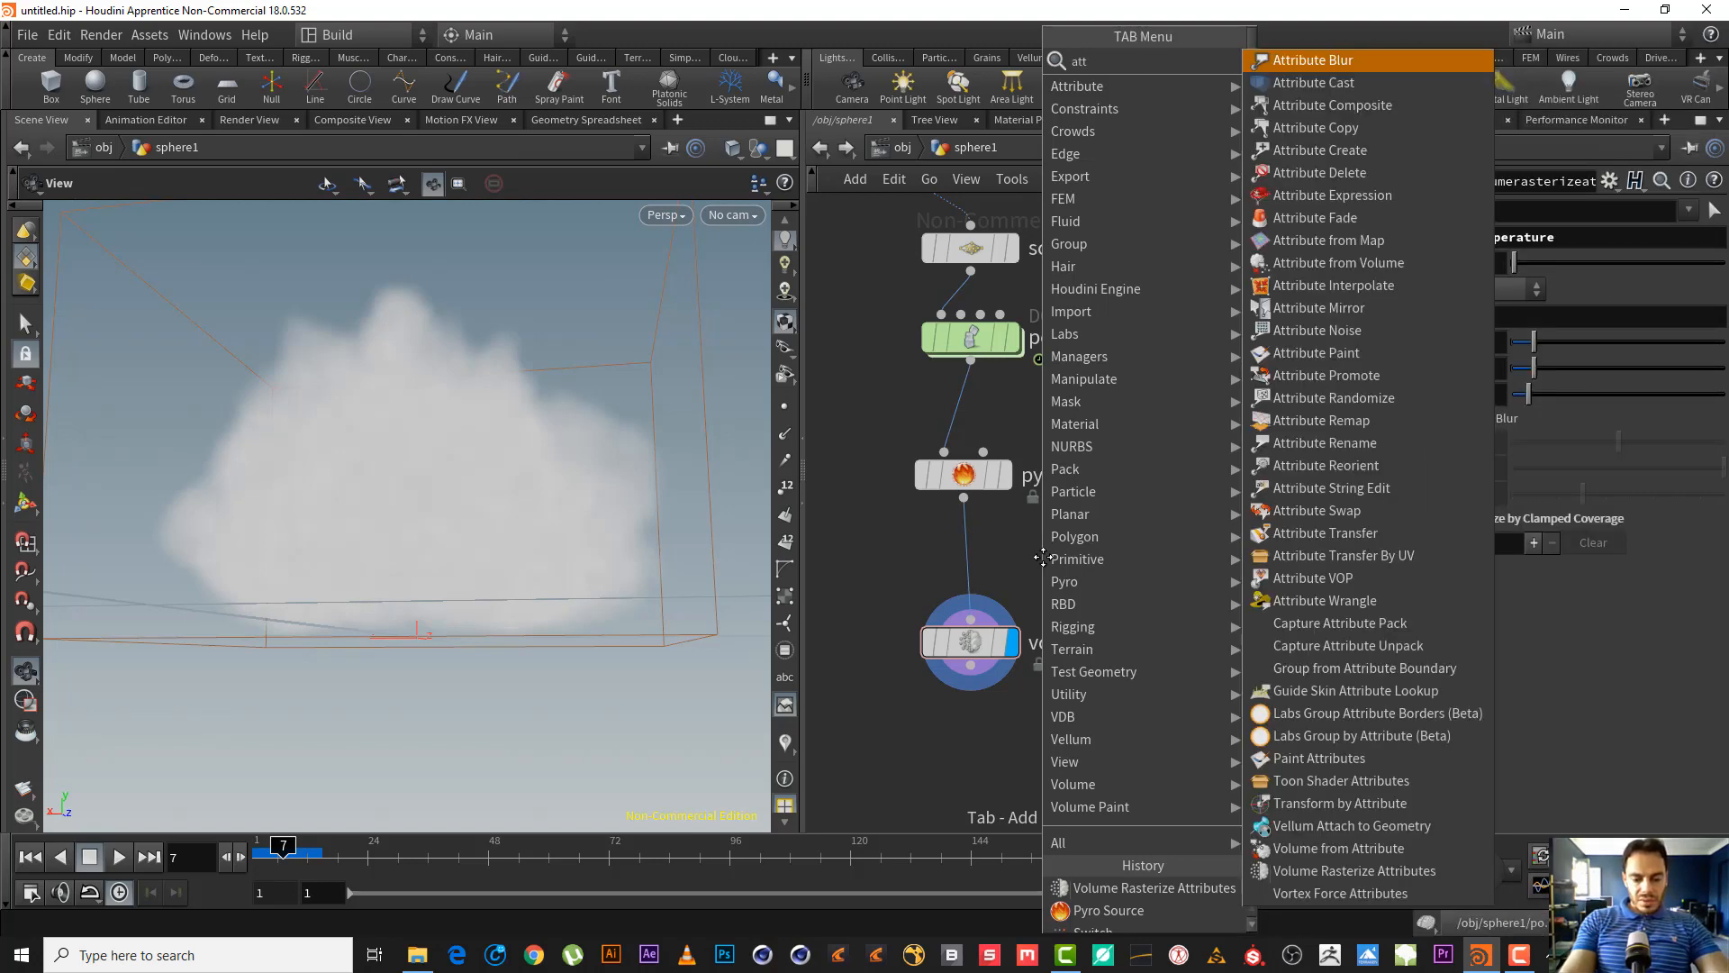
{"action": "type", "text": " no"}
{"action": "key", "text": "Return"}
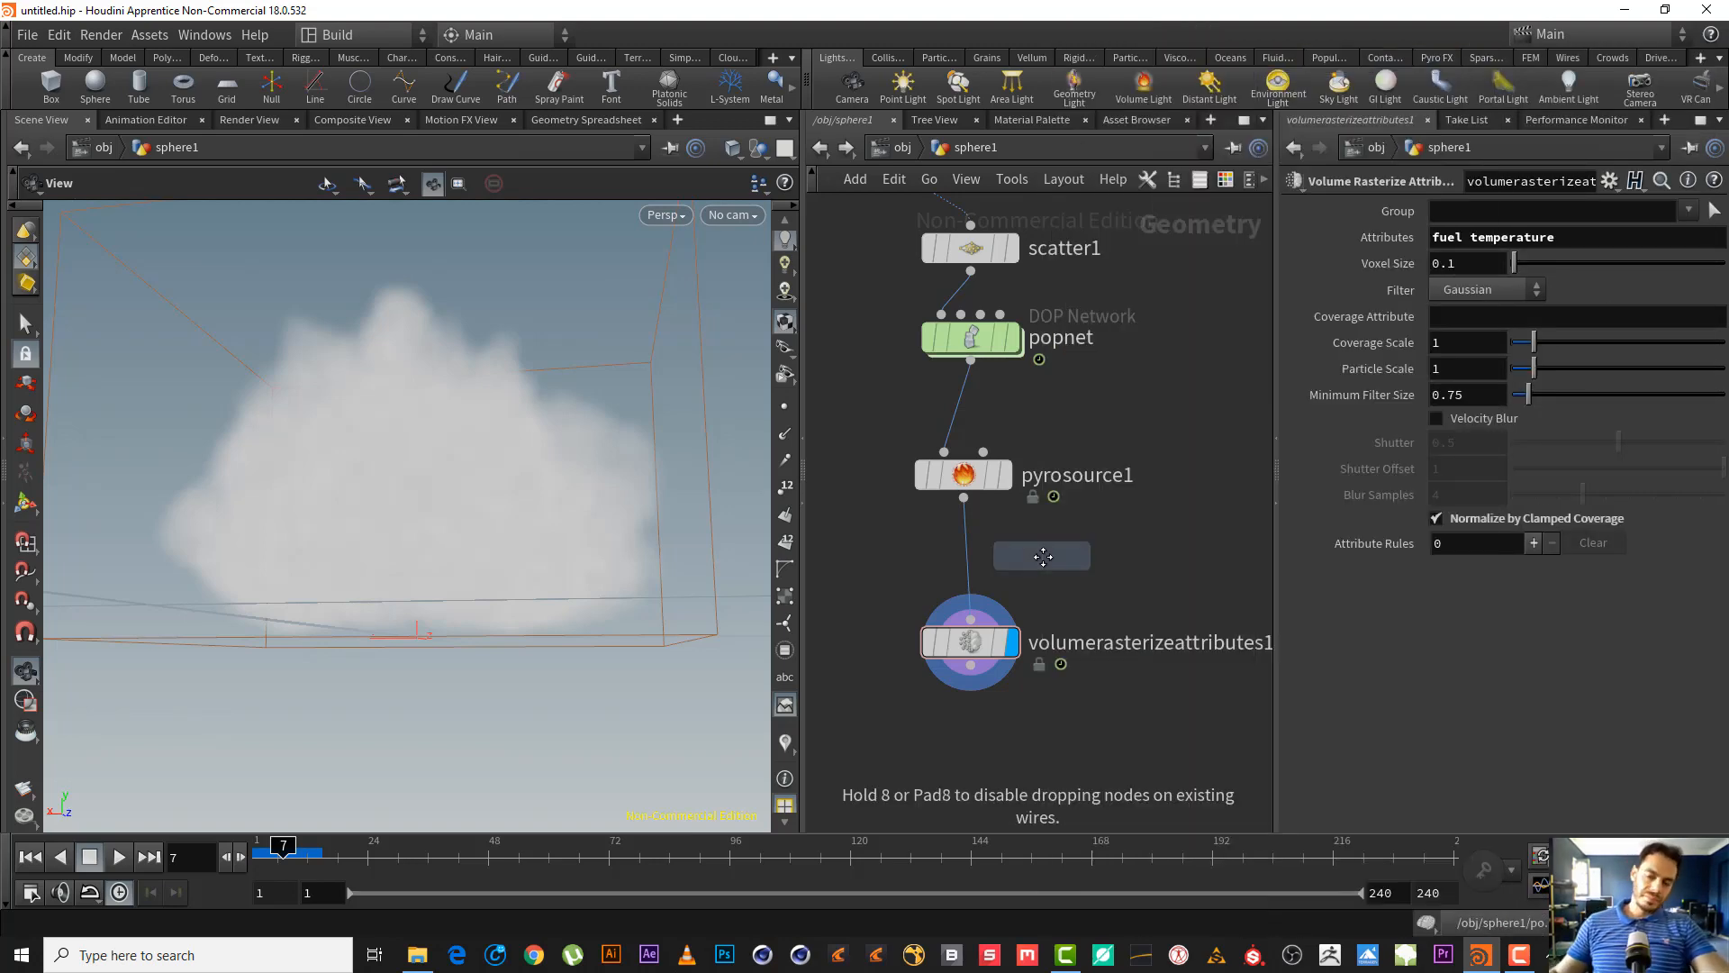
{"action": "left_click", "coordinate": [970, 572]}
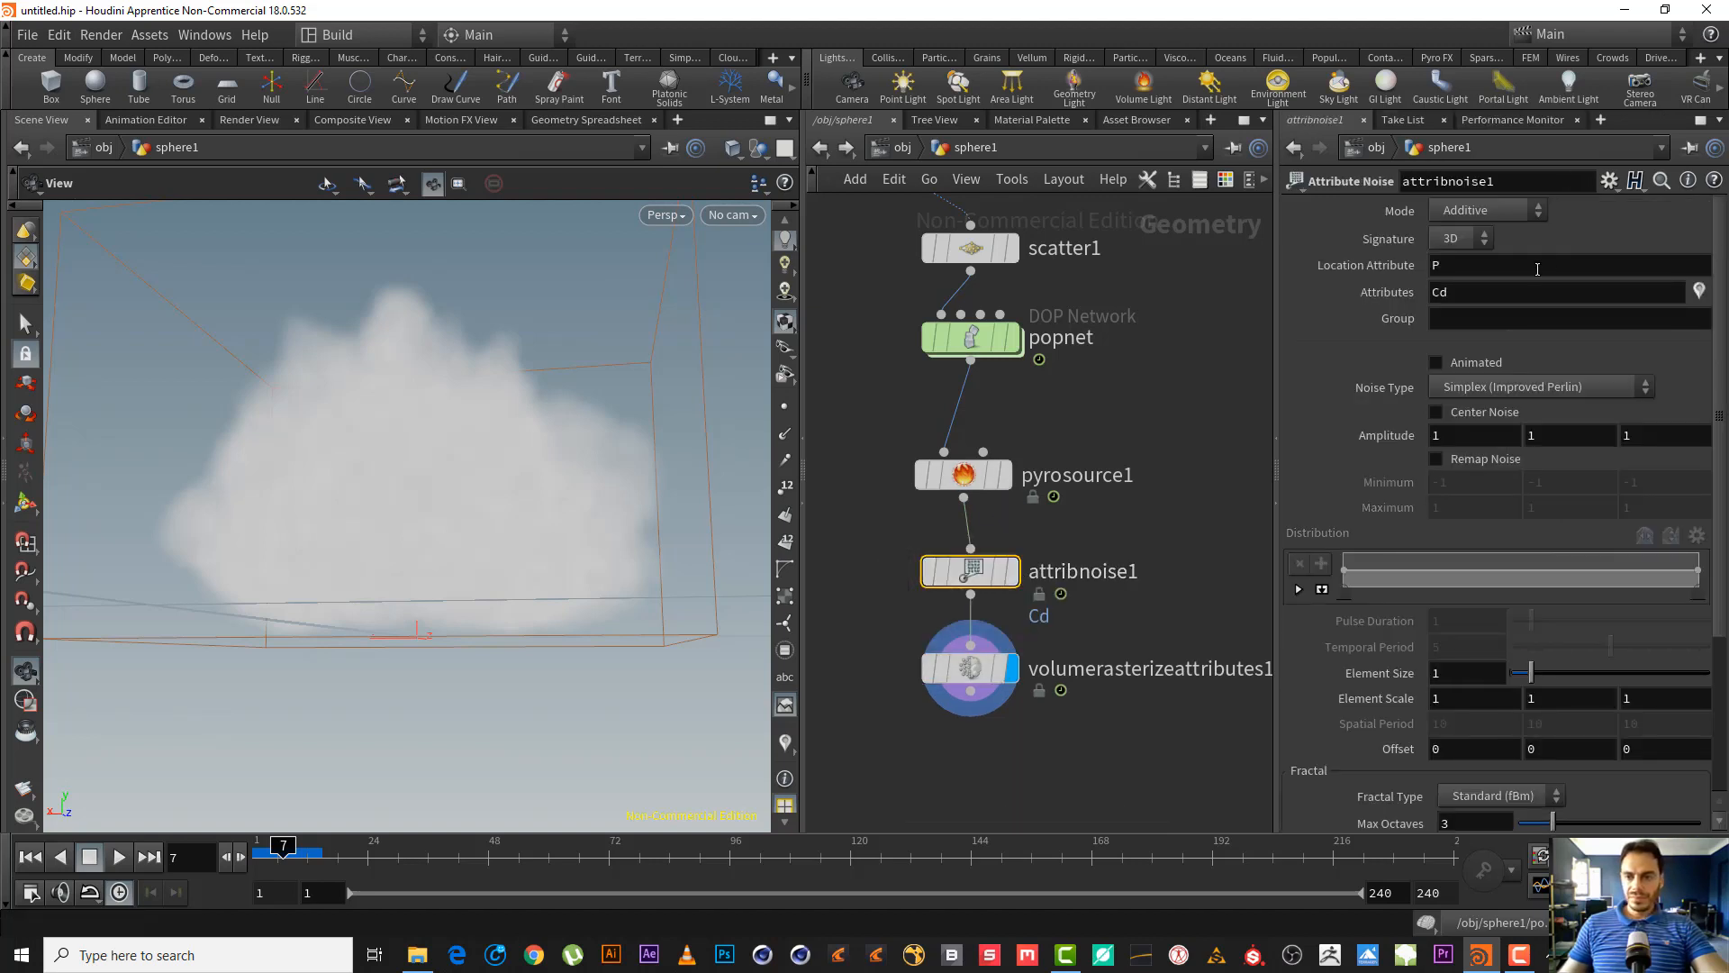
- Set the Attribute Noise node's Attributes to "fuel temperature" and view the volume from a higher angle
{"action": "double_click", "coordinate": [1479, 293]}
{"action": "type", "text": "f"}
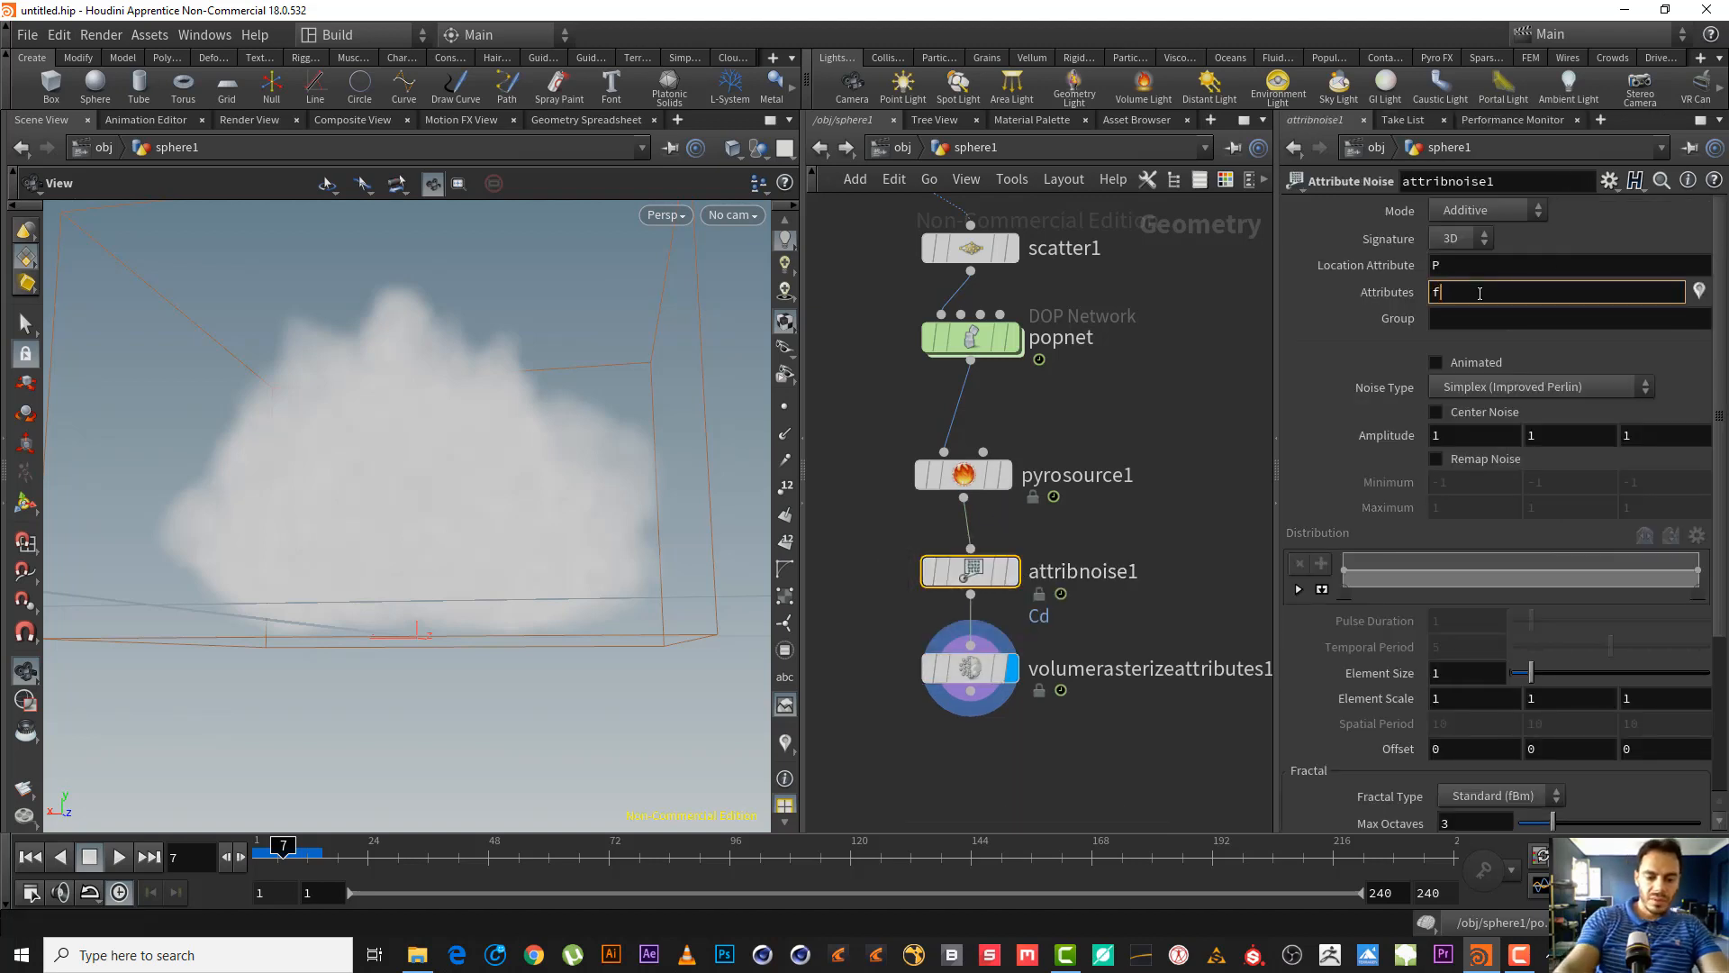
{"action": "type", "text": "uel temperature"}
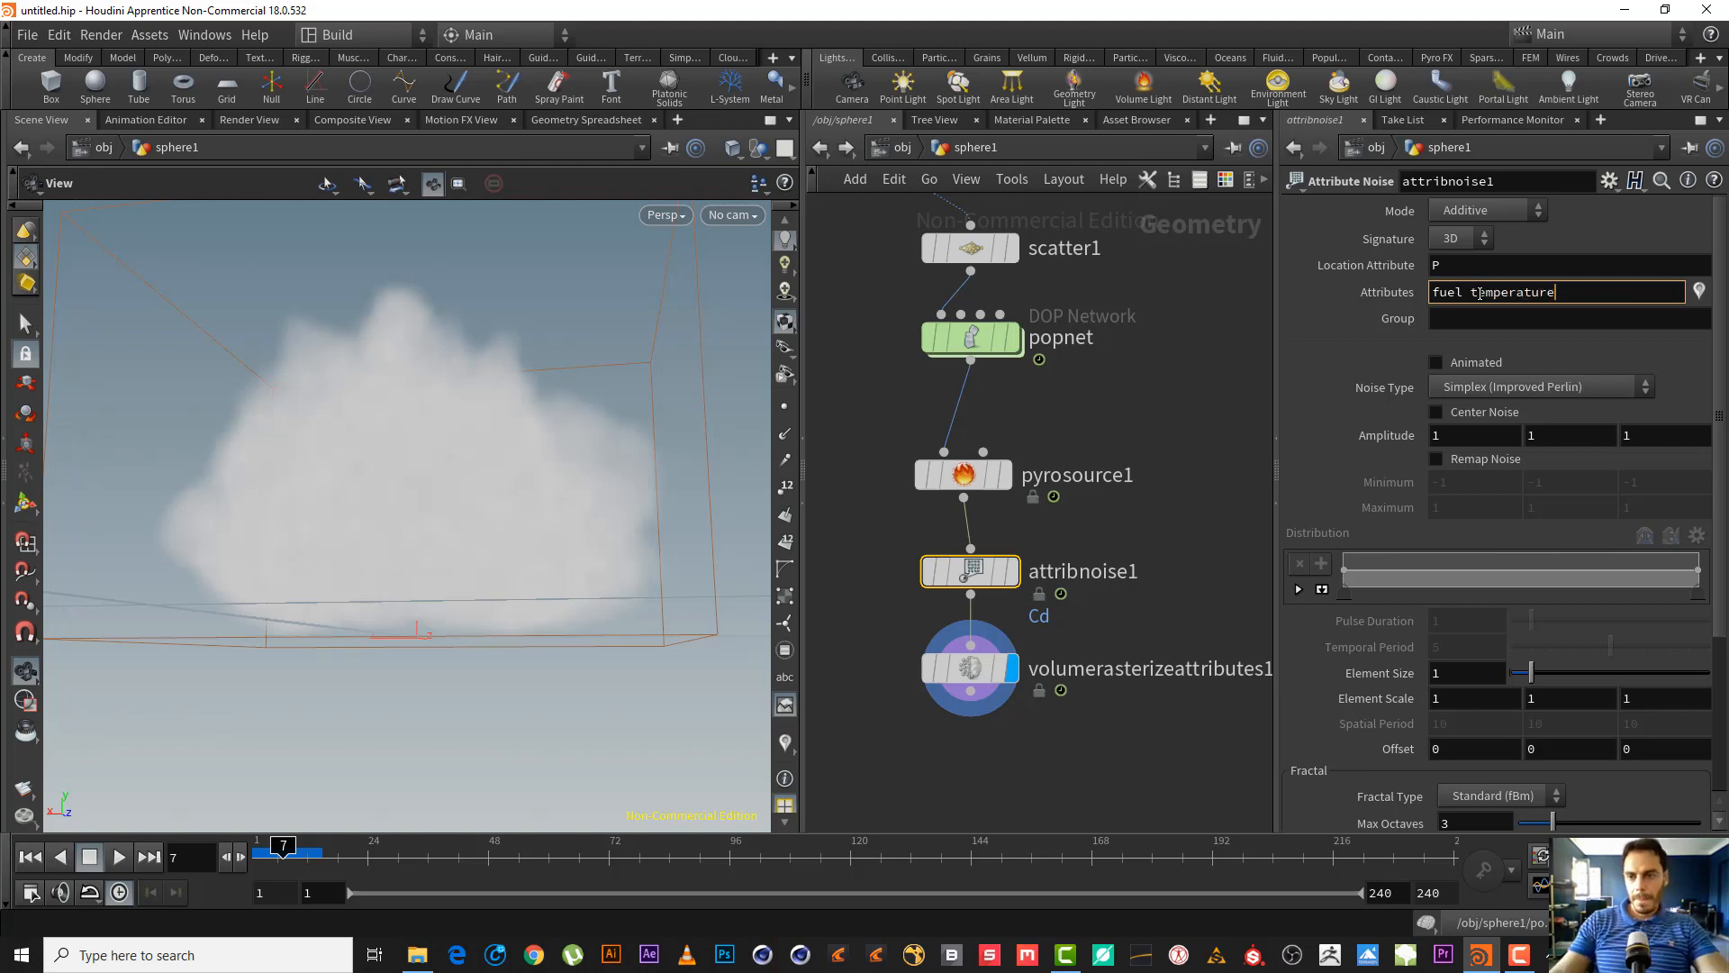
{"action": "key", "text": "Return"}
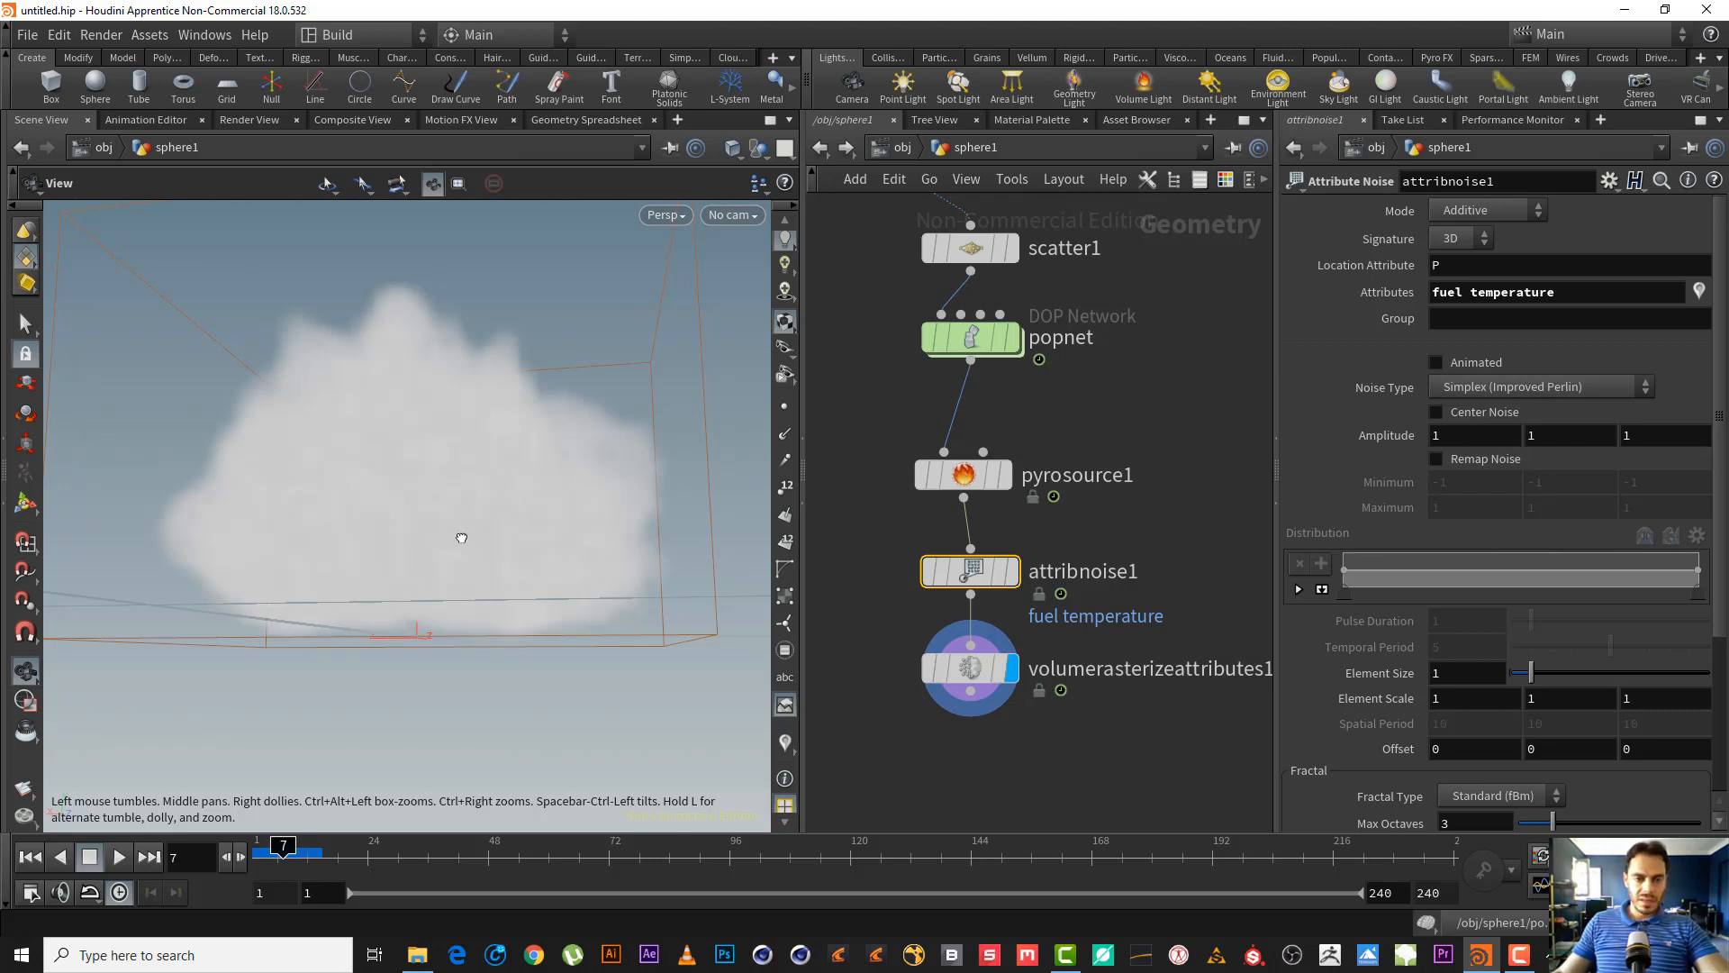
{"action": "left_click_drag", "start_coordinate": [463, 535], "coordinate": [455, 558]}
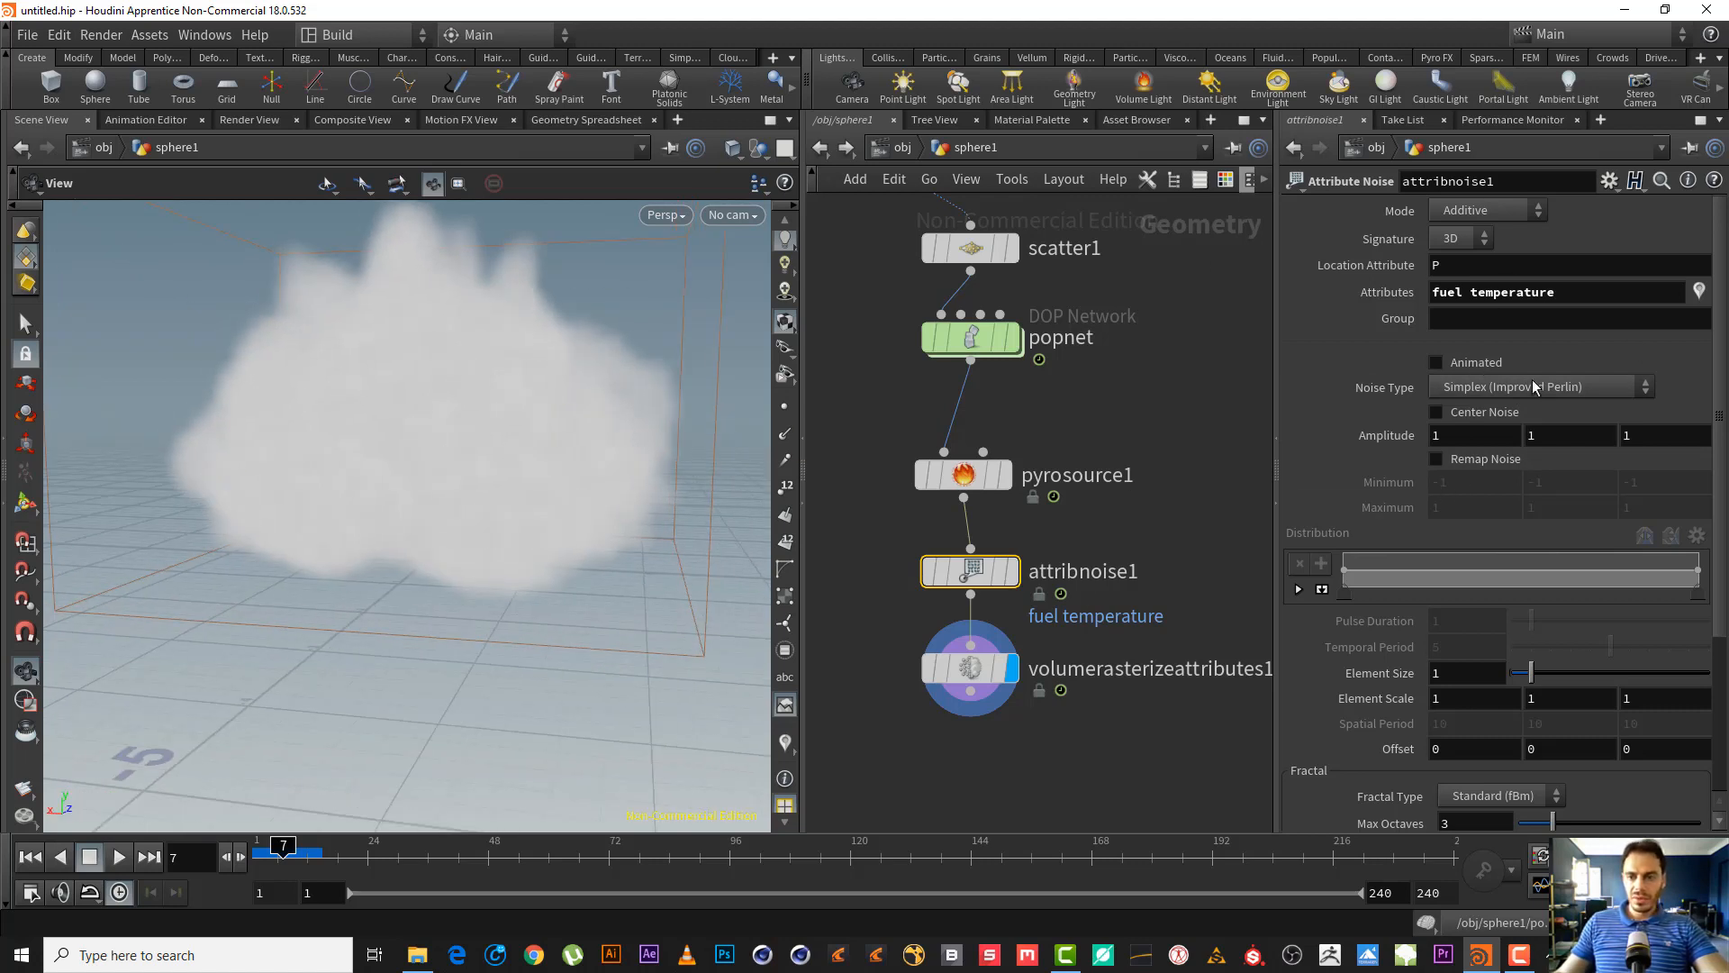
- Set the Attribute Noise node's Signature to 1D and enable Remap Noise
{"action": "left_click", "coordinate": [1472, 238]}
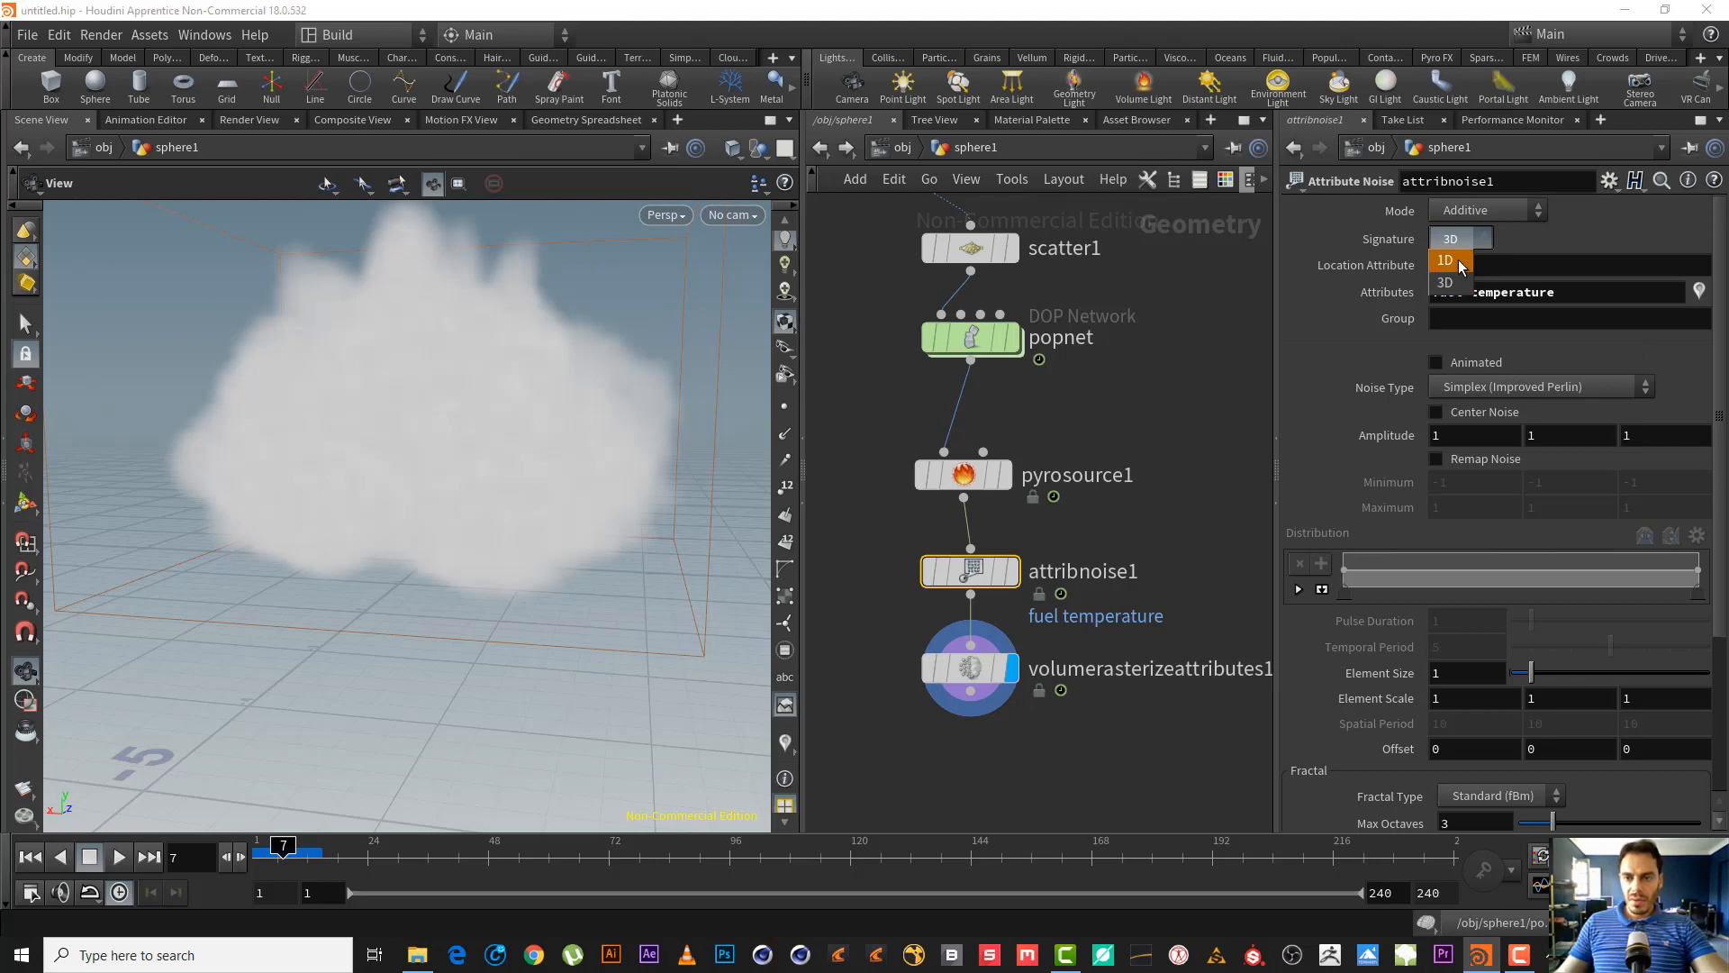
{"action": "left_click", "coordinate": [1457, 260]}
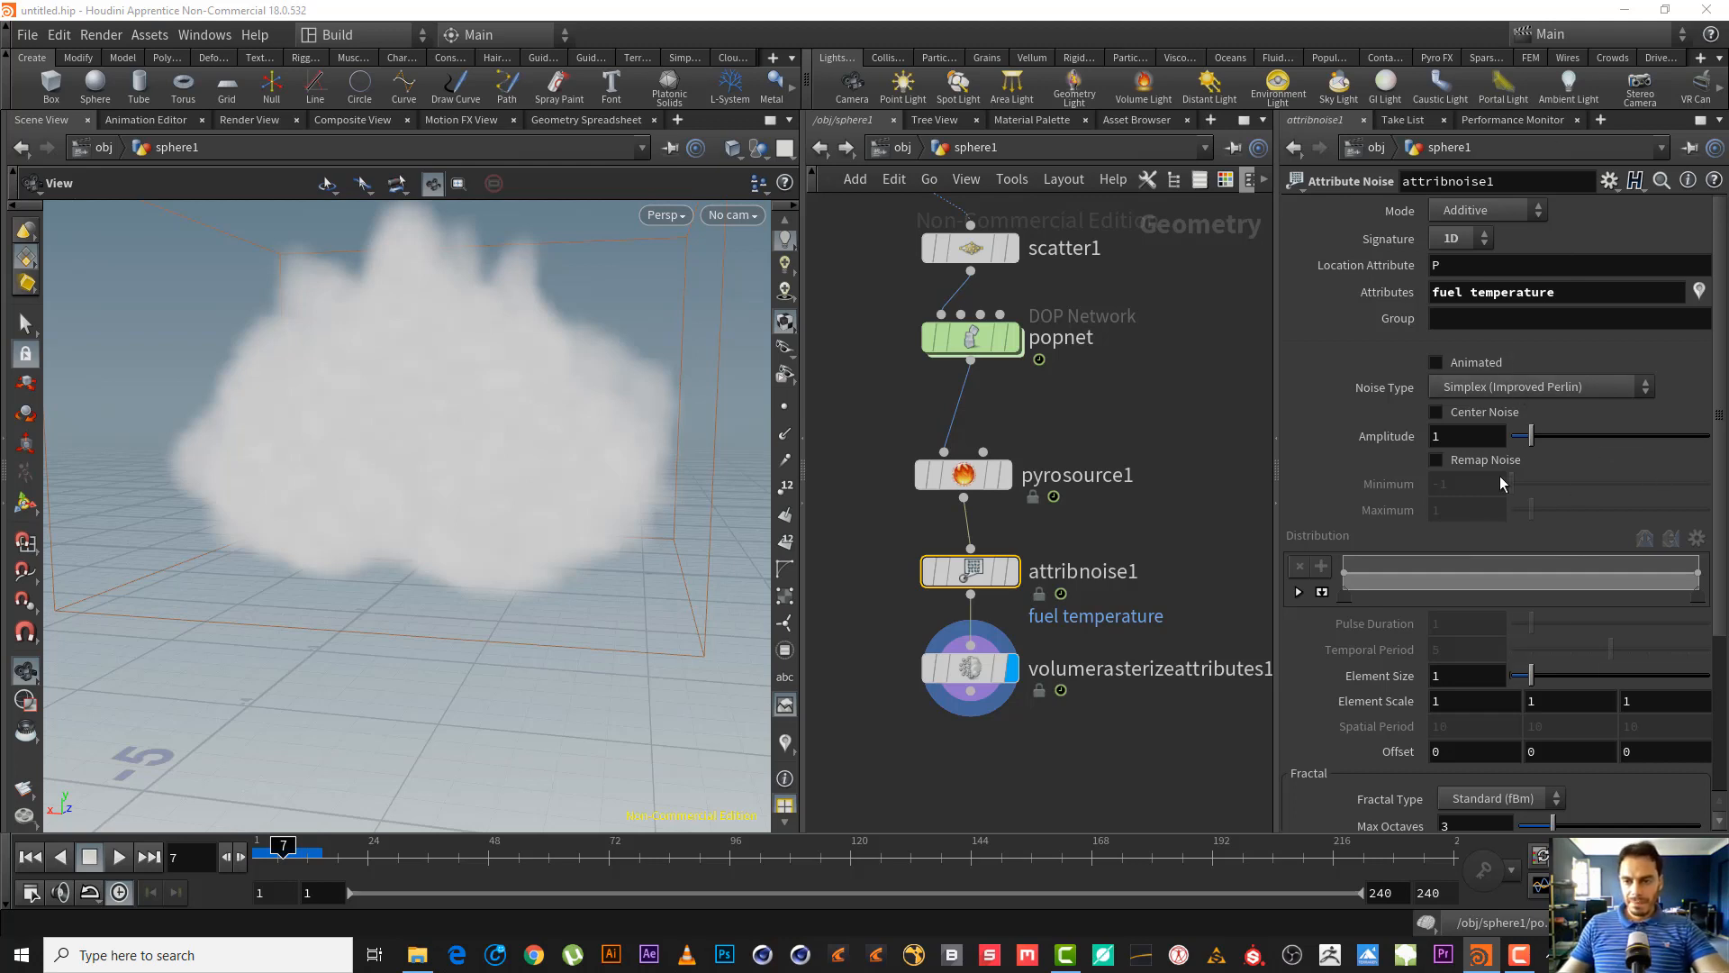
{"action": "left_click", "coordinate": [1454, 460]}
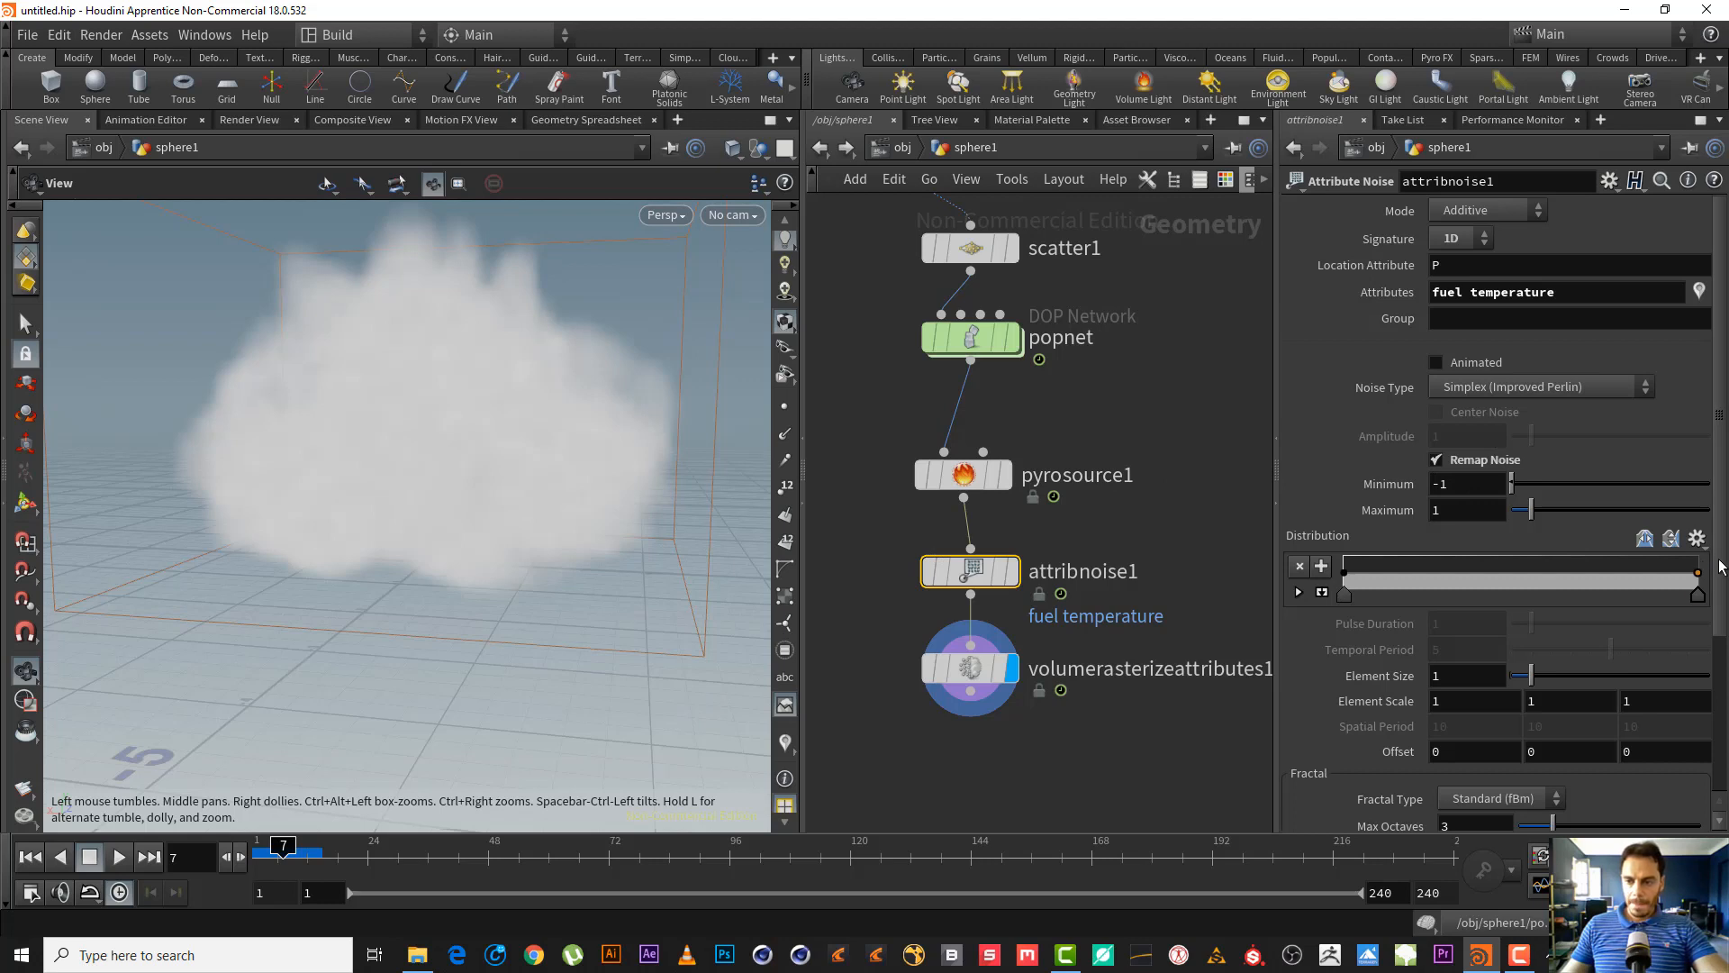
{"action": "scroll", "coordinate": [1716, 572], "scroll_direction": "down", "scroll_amount": 2}
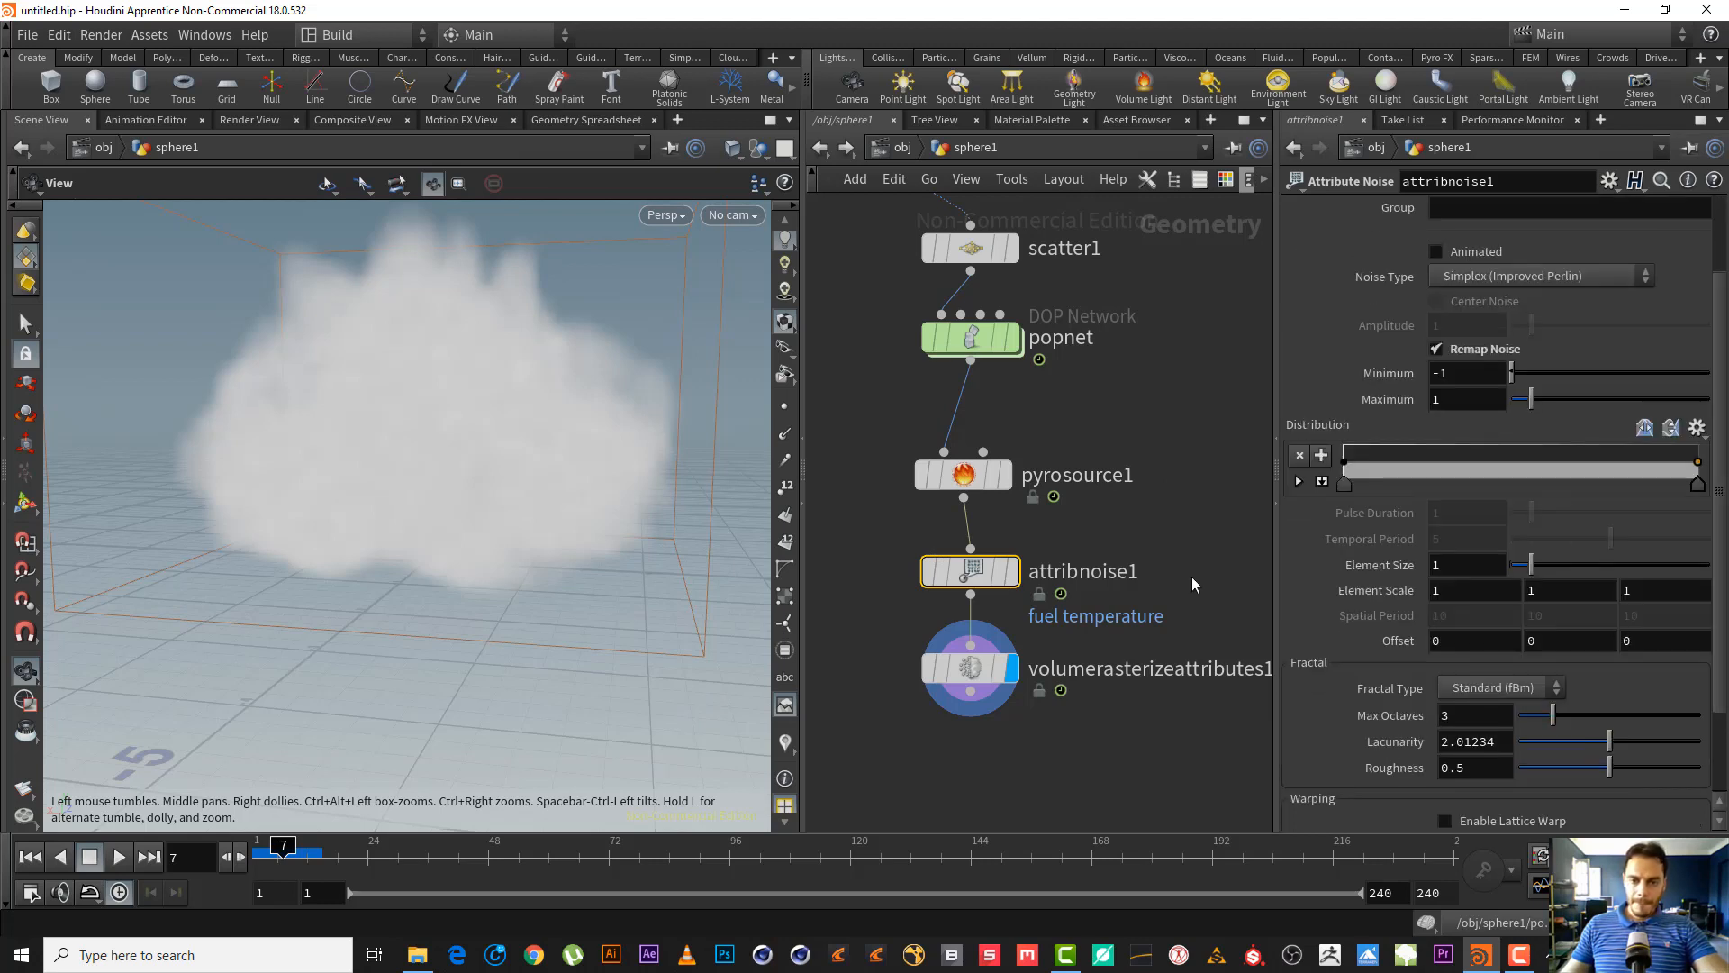
- Open the geometry spreadsheet of attribnoise1, filter its attributes to fuel and sort the points by fuel value in both directions
{"action": "right_click", "coordinate": [970, 577]}
{"action": "left_click", "coordinate": [1096, 642]}
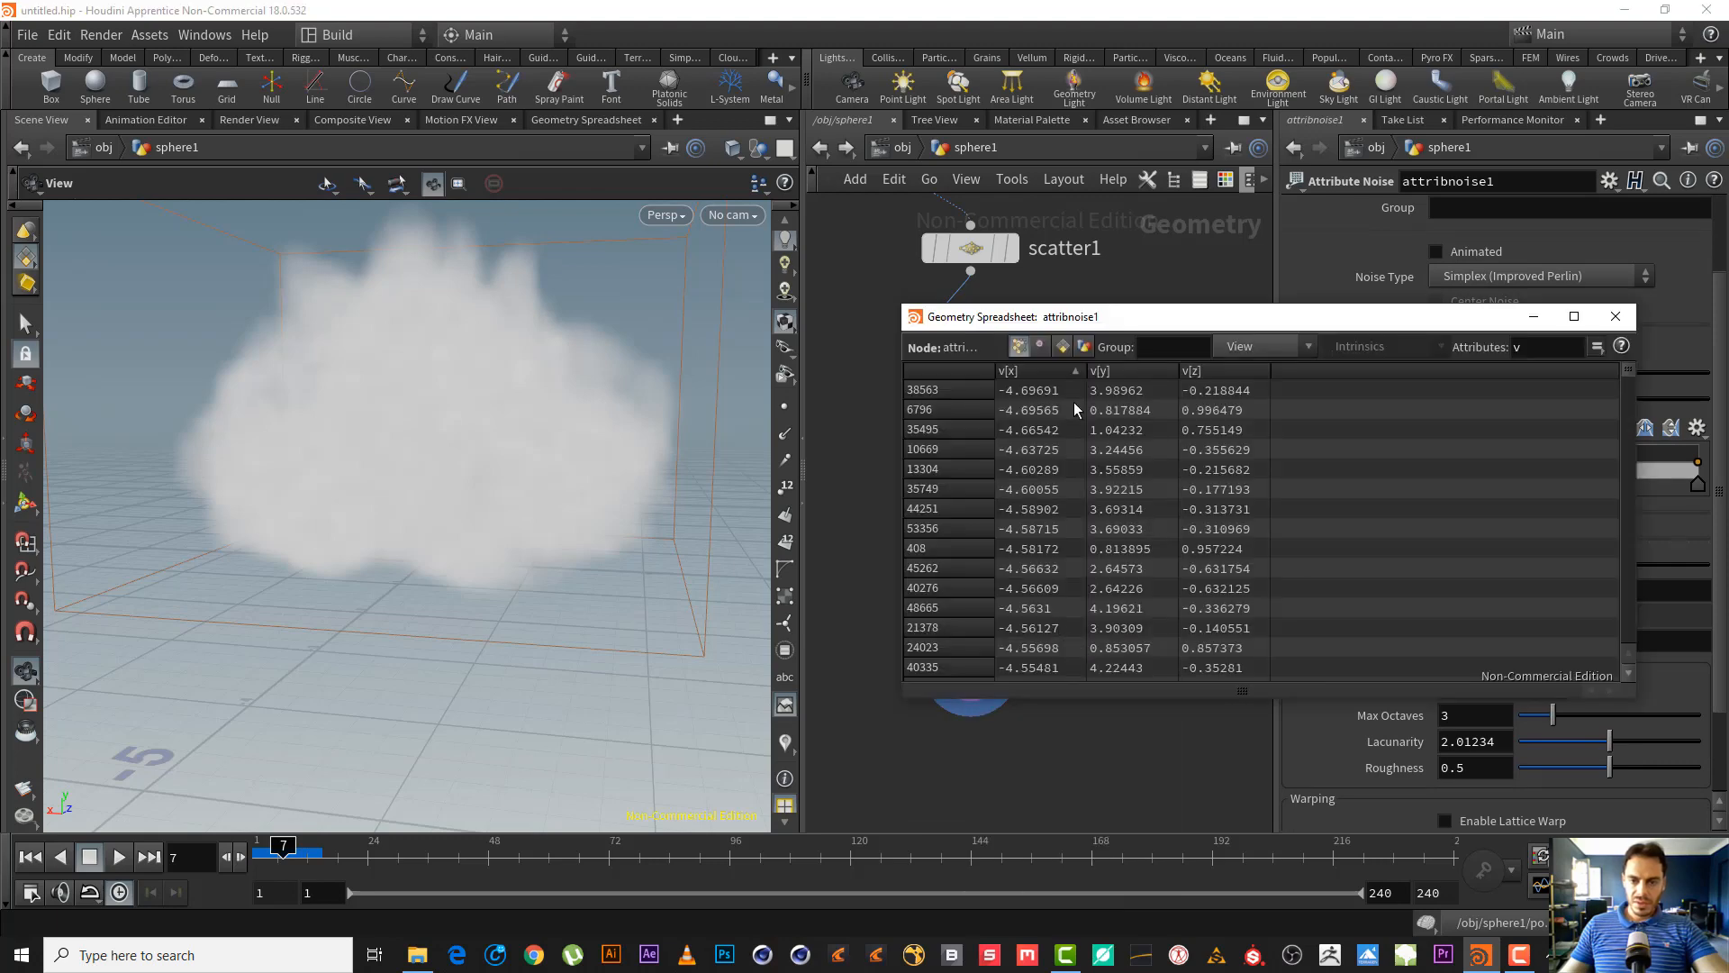
{"action": "left_click", "coordinate": [1522, 347]}
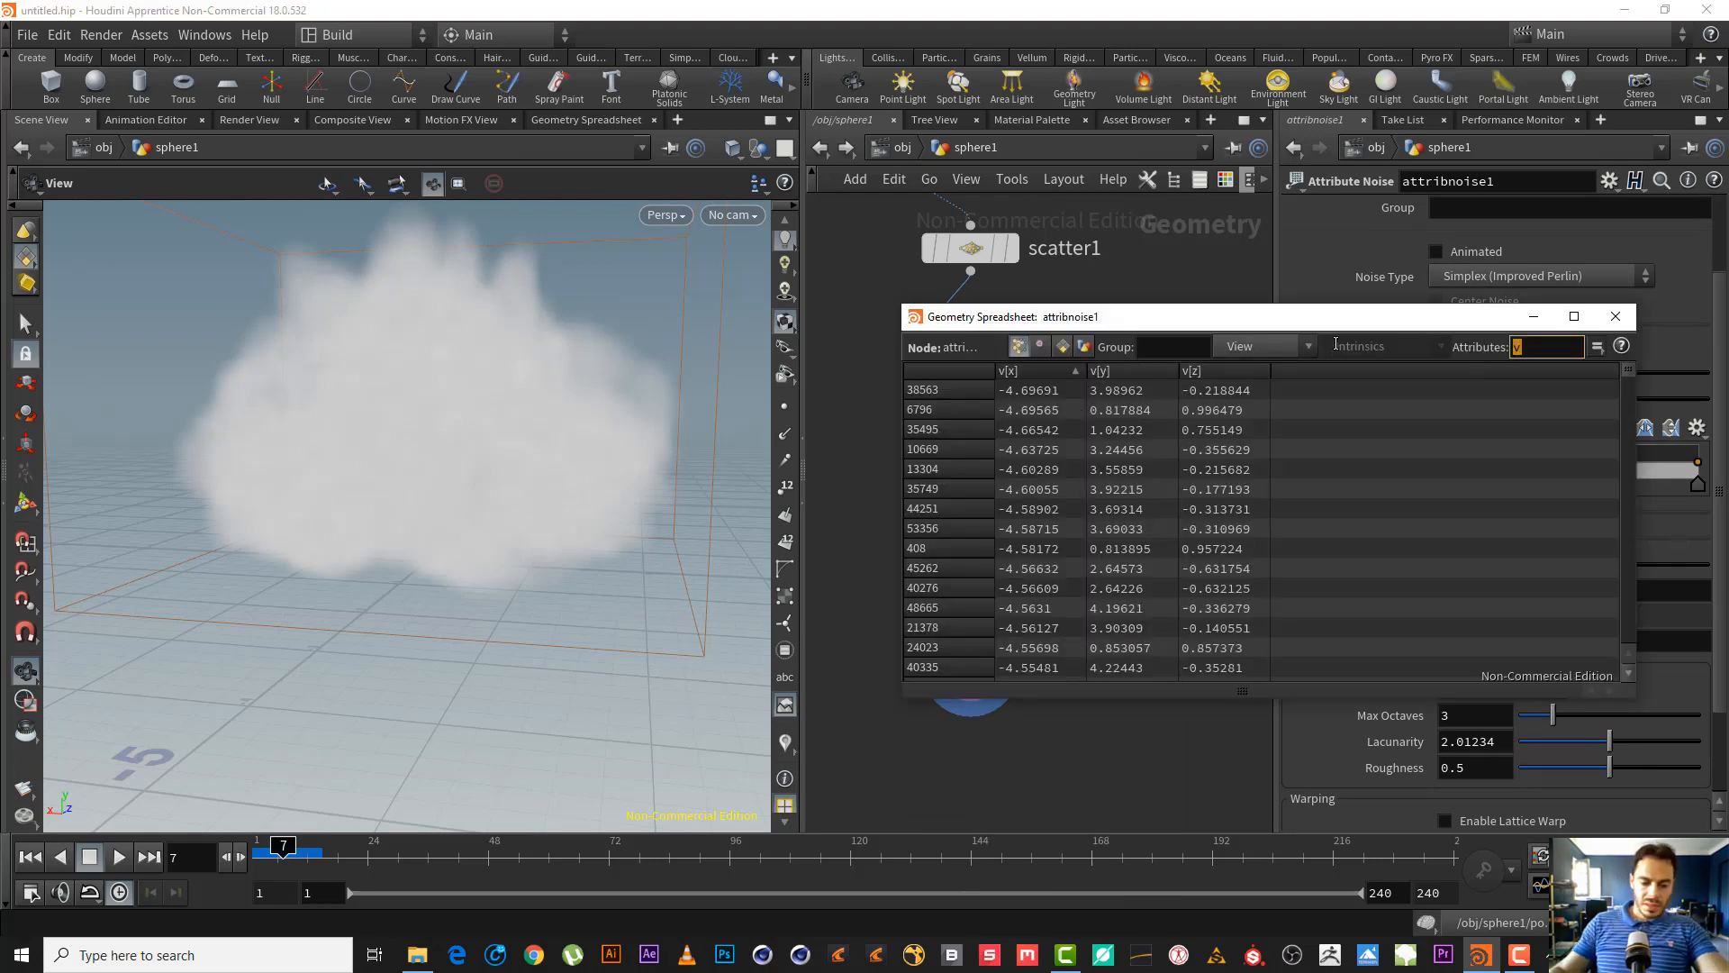
{"action": "type", "text": "fuel"}
{"action": "key", "text": "Return"}
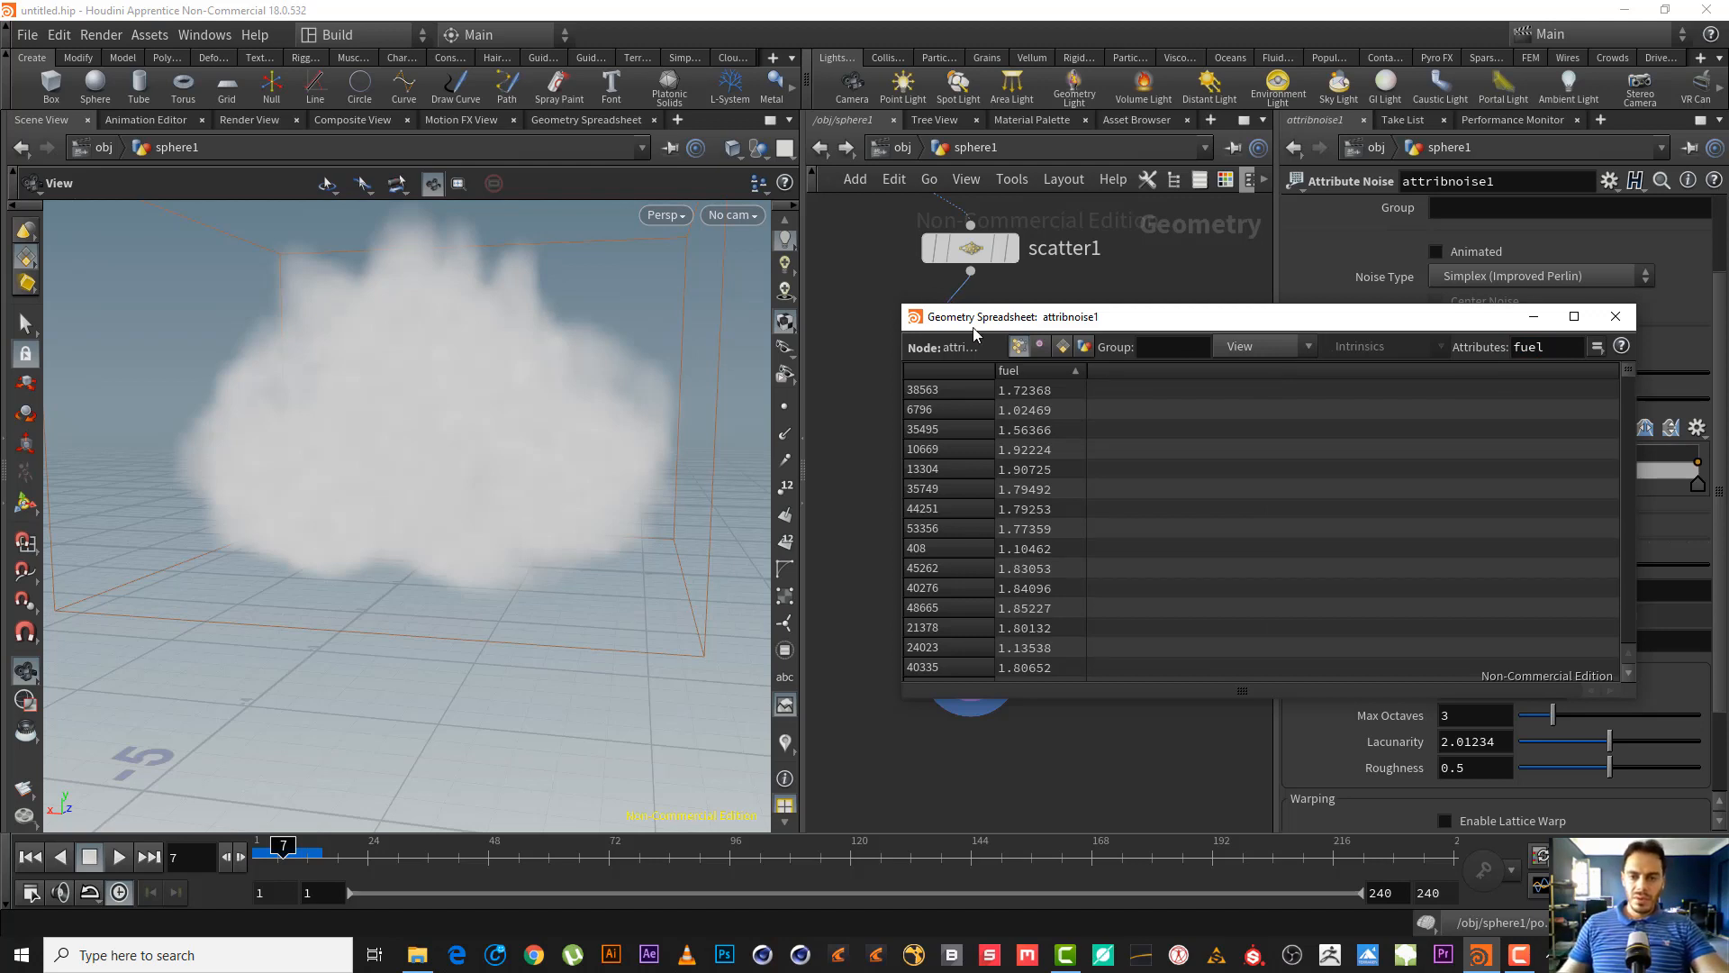
{"action": "left_click", "coordinate": [1017, 372]}
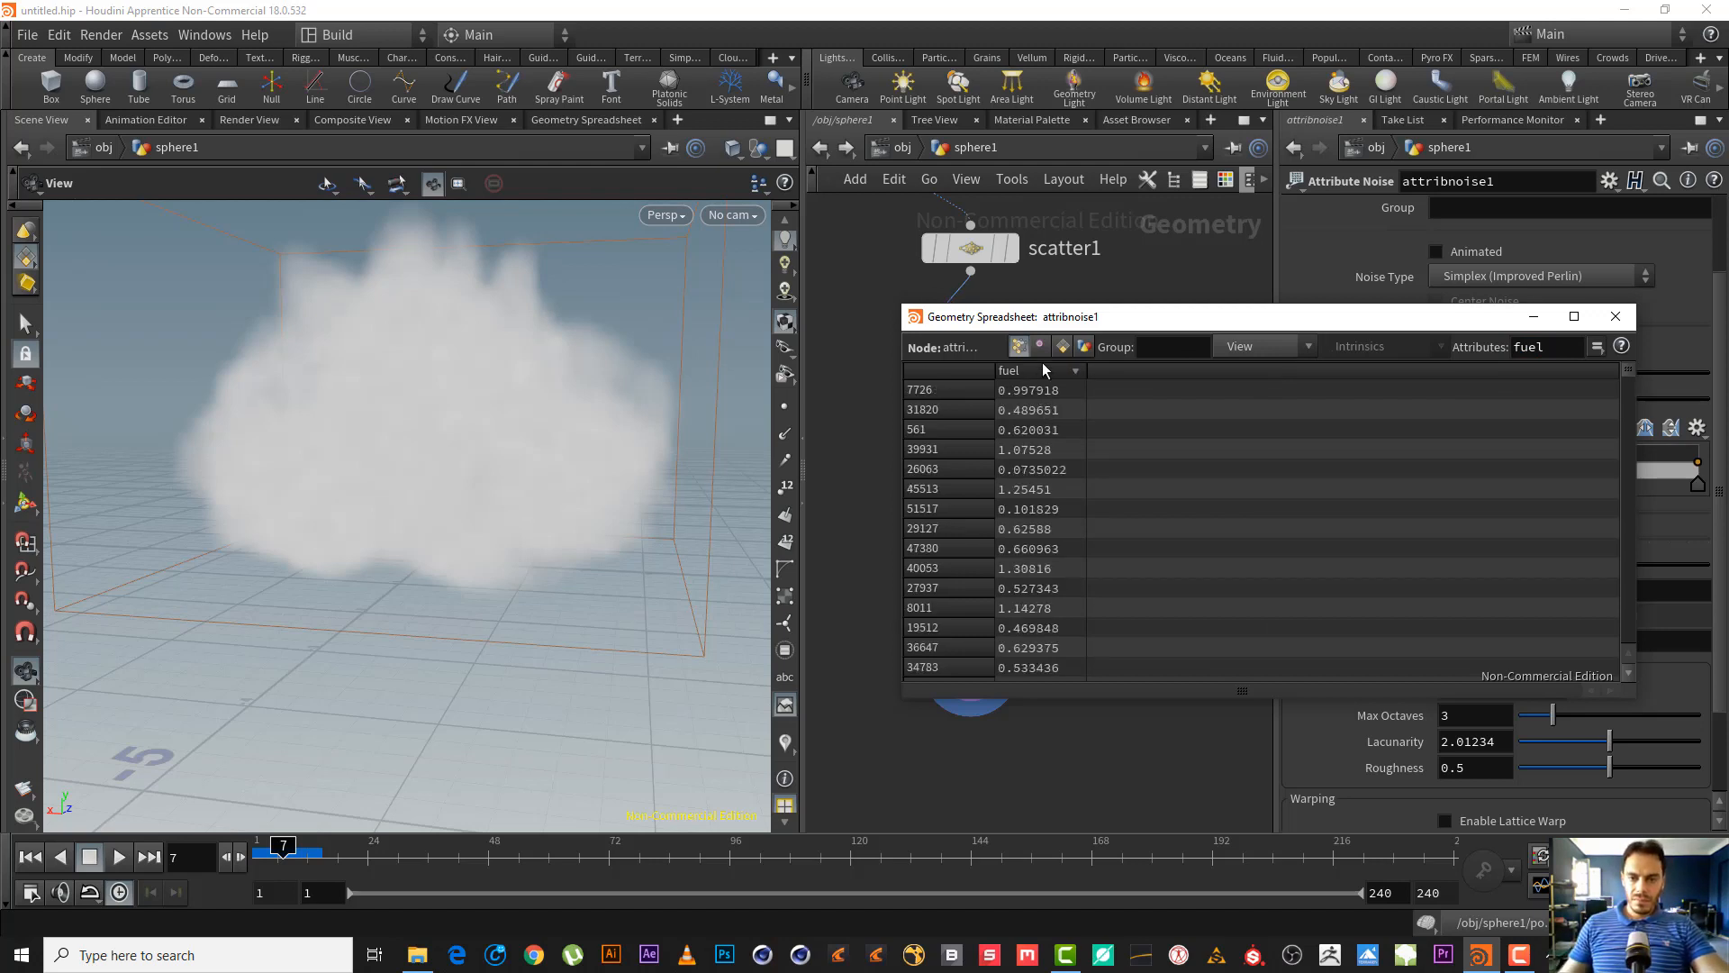
{"action": "left_click", "coordinate": [1034, 370]}
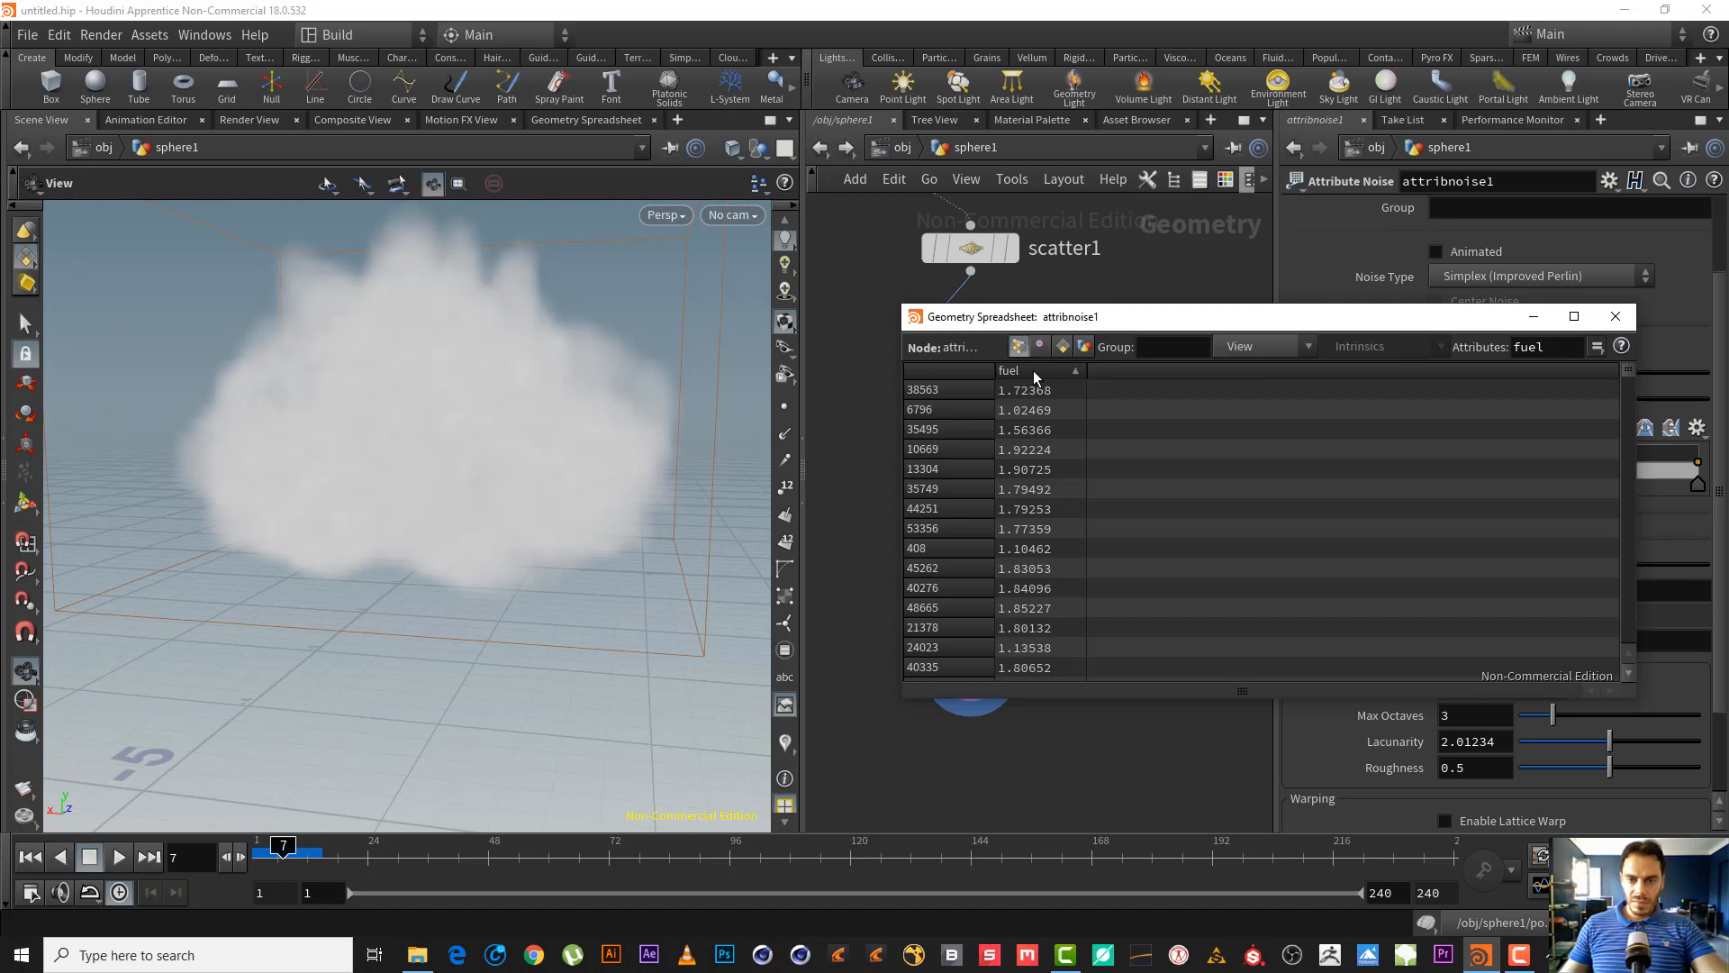
- Re-sort the points by fuel value in the geometry spreadsheet to check the value range, and close the spreadsheet
{"action": "left_click", "coordinate": [1034, 370]}
{"action": "mouse_move", "coordinate": [1630, 374]}
{"action": "left_mouse_down"}
{"action": "mouse_move", "coordinate": [1633, 401]}
{"action": "mouse_move", "coordinate": [1632, 354]}
{"action": "left_mouse_up"}
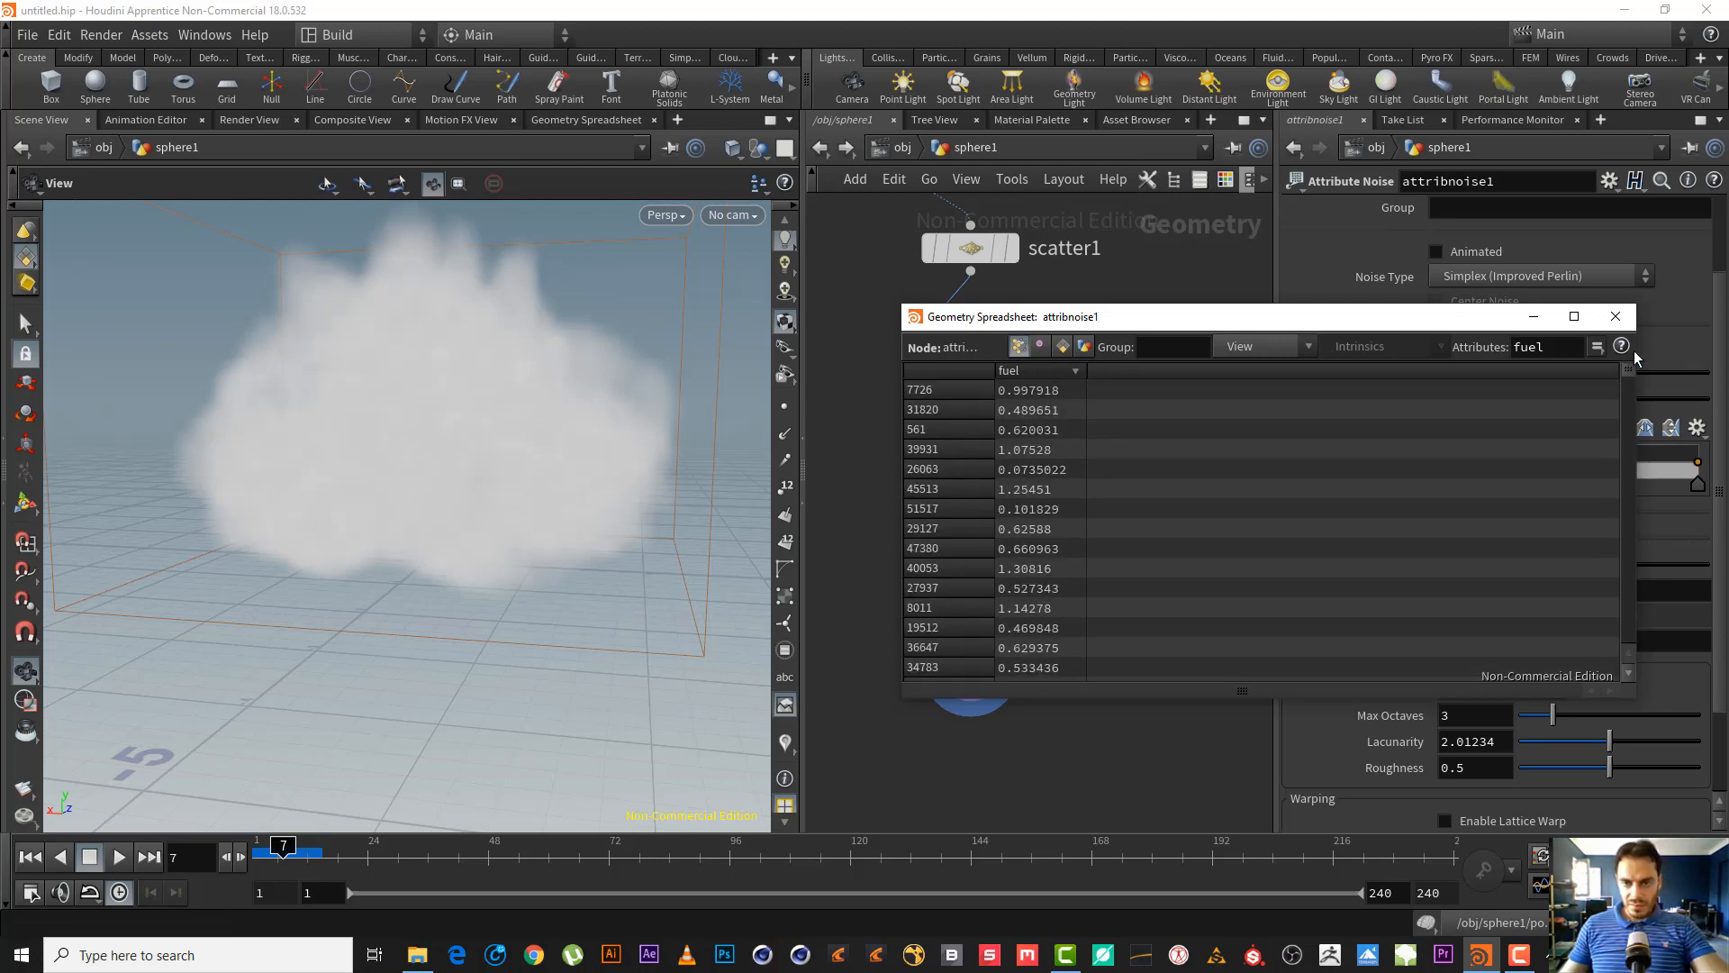
{"action": "left_click", "coordinate": [1045, 374]}
{"action": "left_click", "coordinate": [1046, 375]}
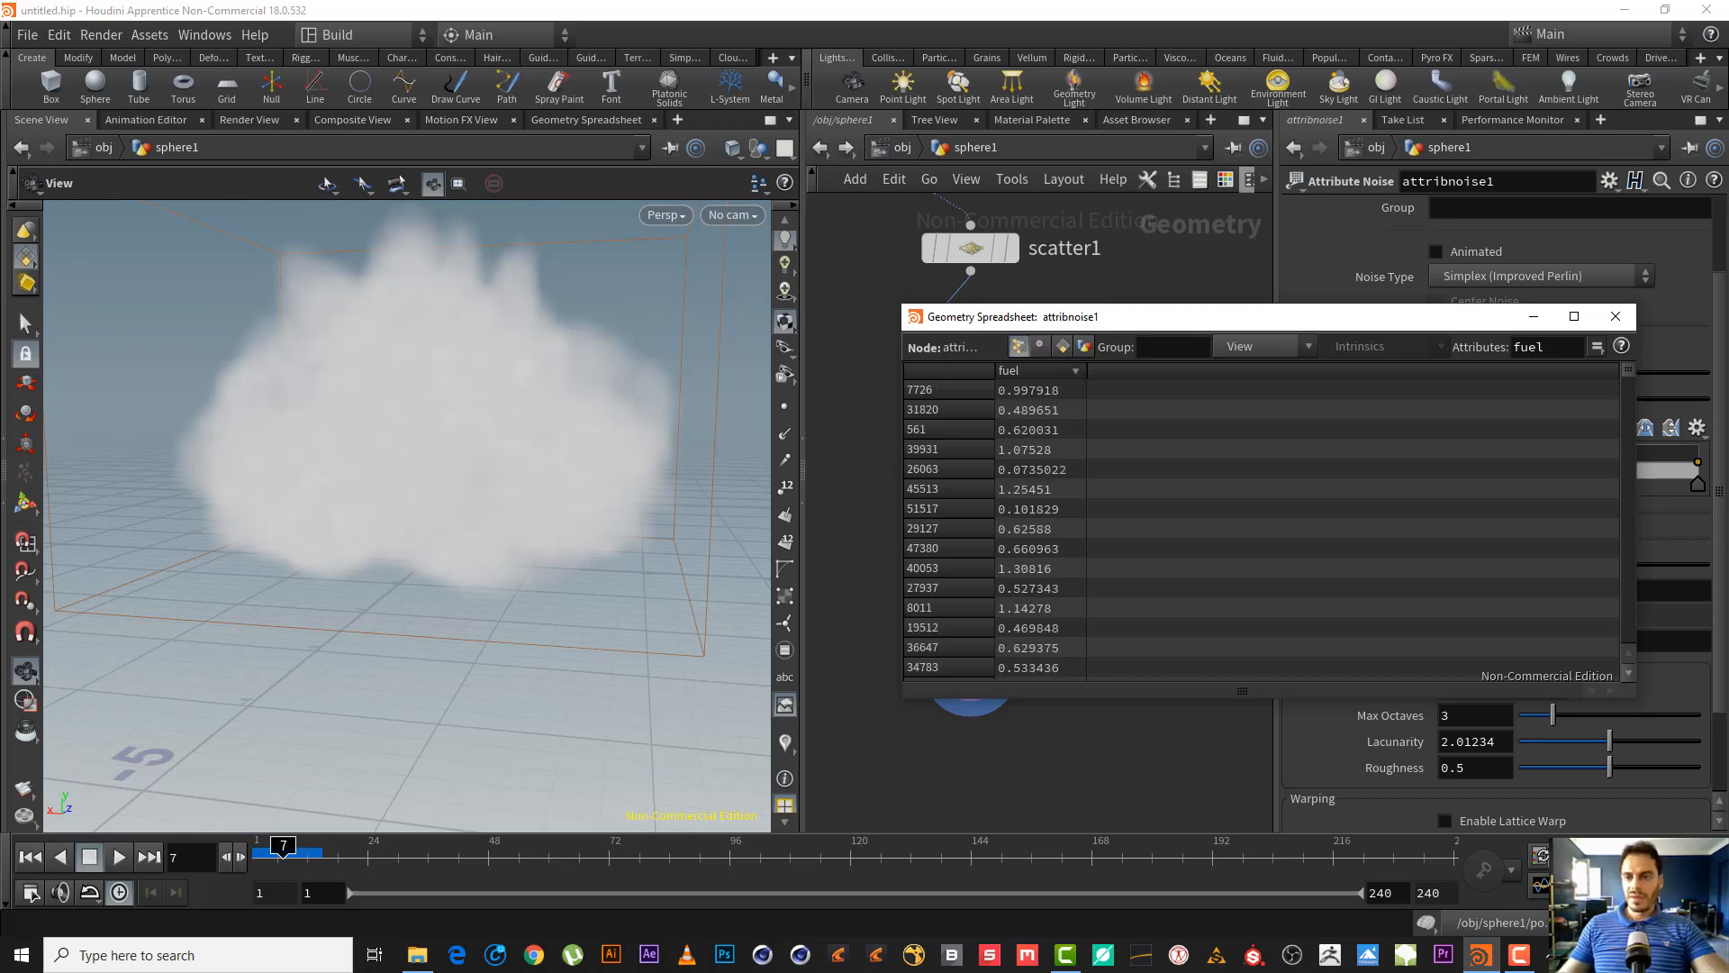
{"action": "left_click", "coordinate": [1611, 328]}
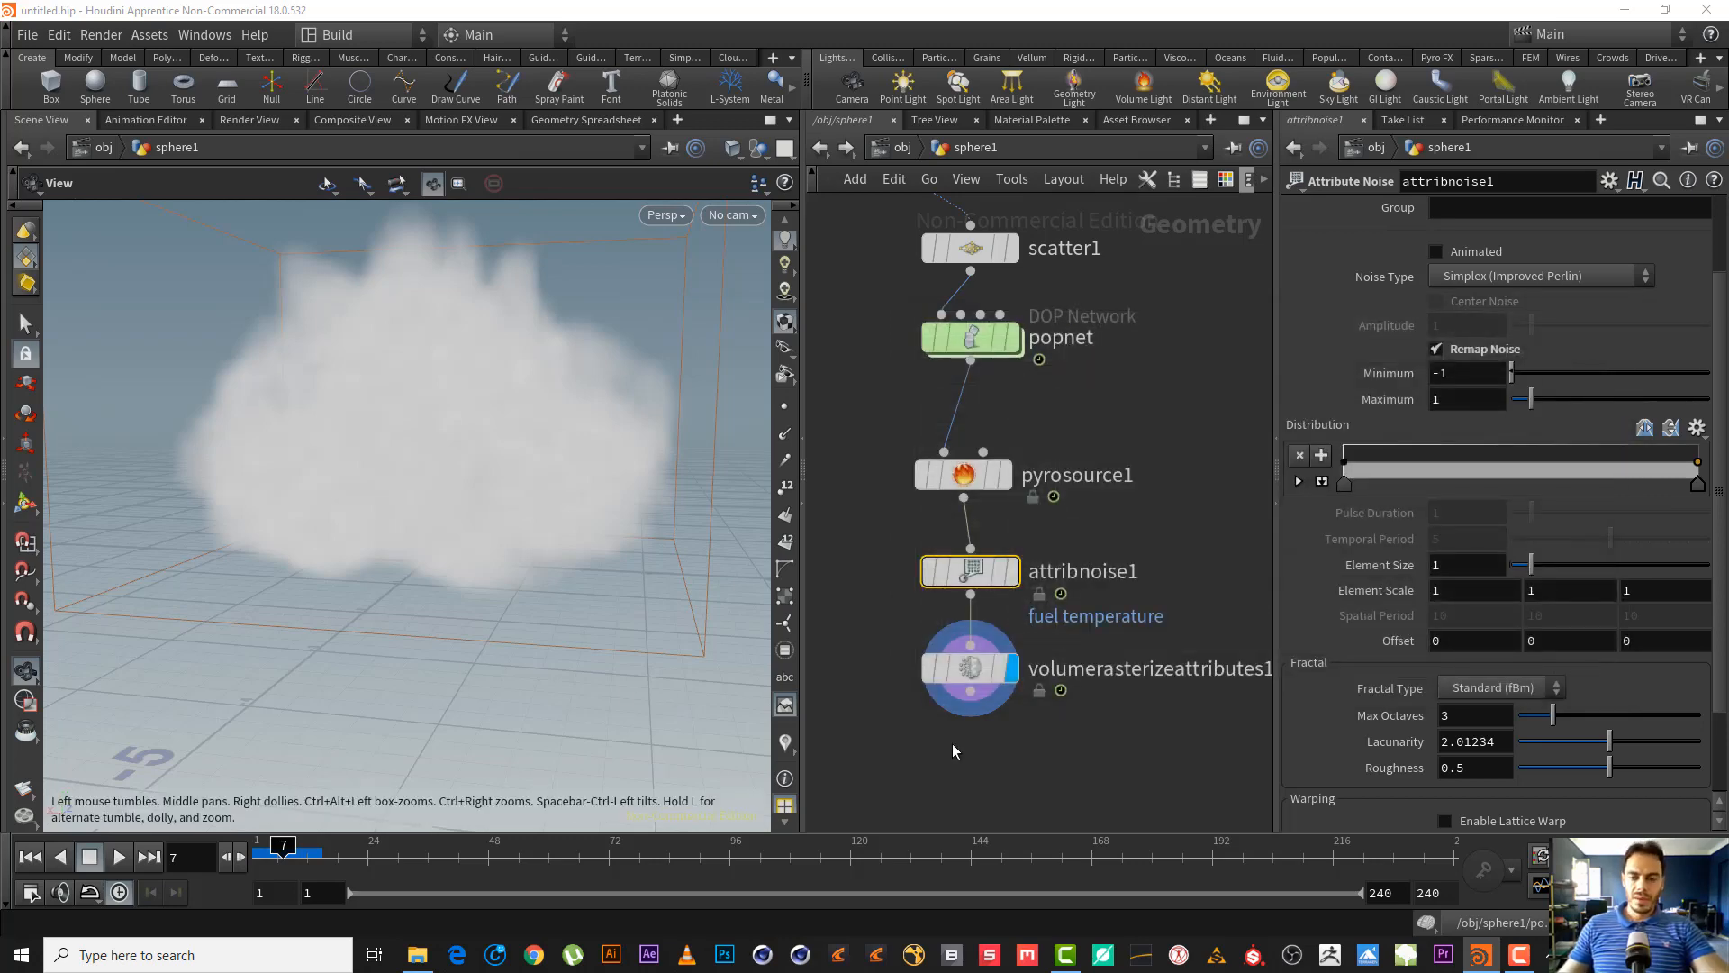
- Enable the Animated option on the attribnoise1 node
{"action": "middle_click_drag", "start_coordinate": [953, 744], "coordinate": [932, 620]}
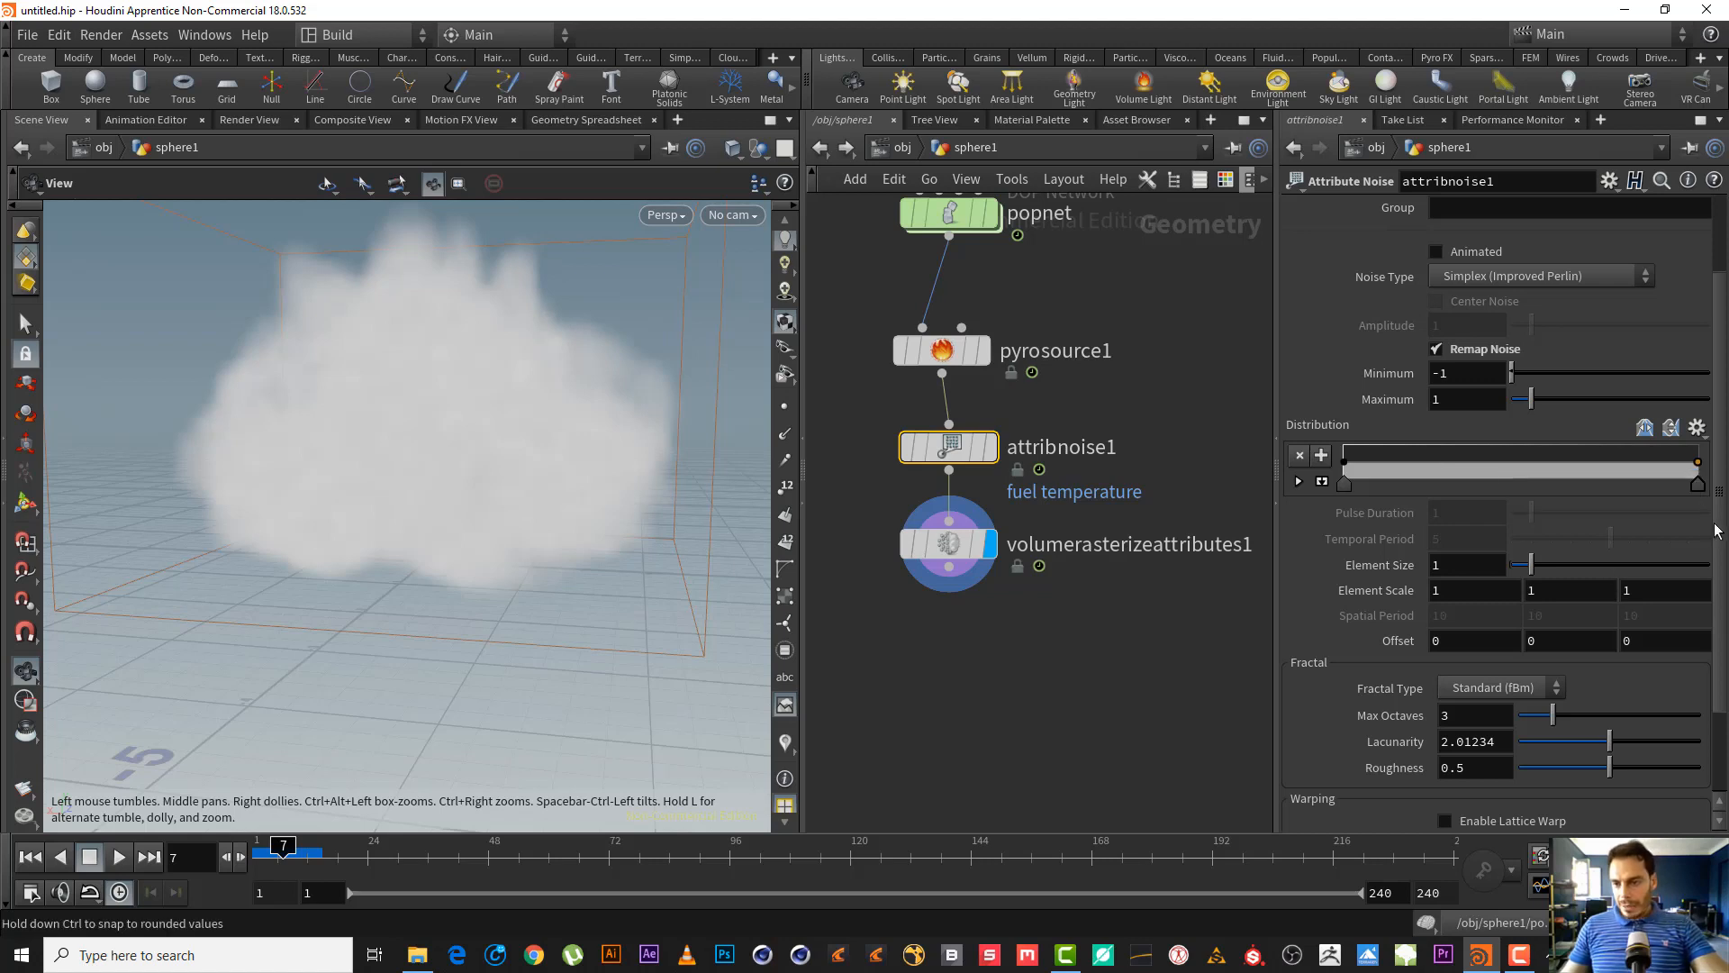
{"action": "scroll", "coordinate": [1605, 569], "scroll_direction": "up", "scroll_amount": 3}
{"action": "left_click", "coordinate": [1433, 362]}
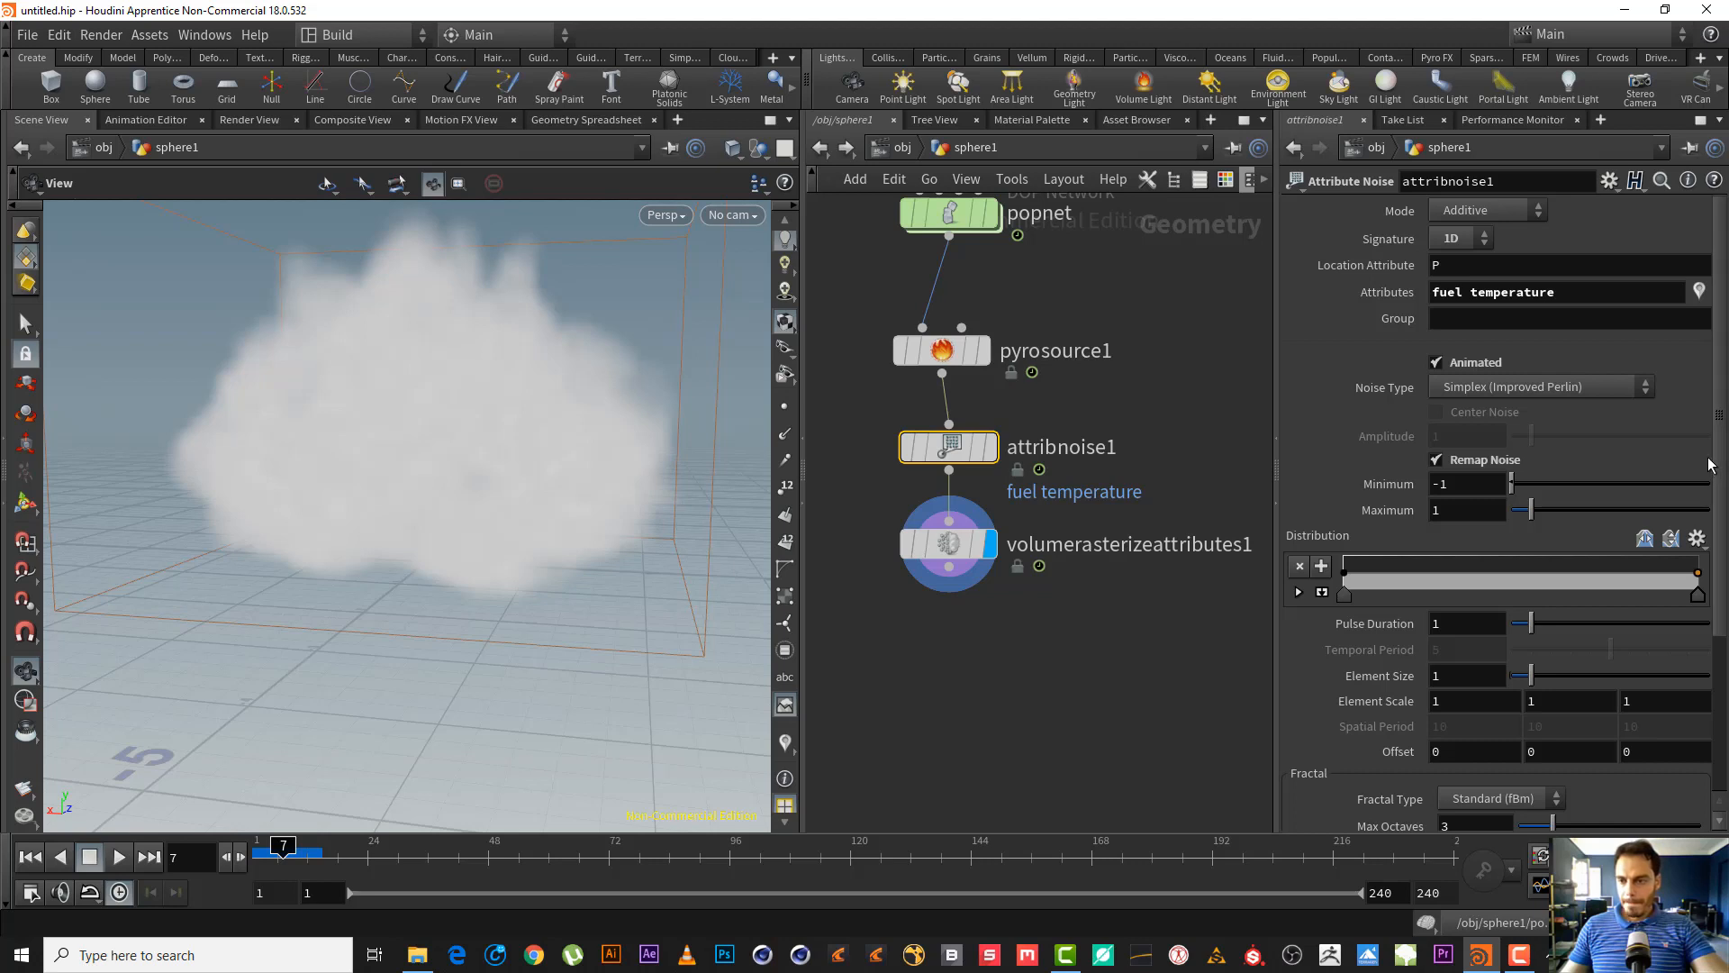
{"action": "scroll", "coordinate": [1723, 522], "scroll_direction": "down", "scroll_amount": 2}
{"action": "scroll", "coordinate": [1722, 563], "scroll_direction": "down", "scroll_amount": 3}
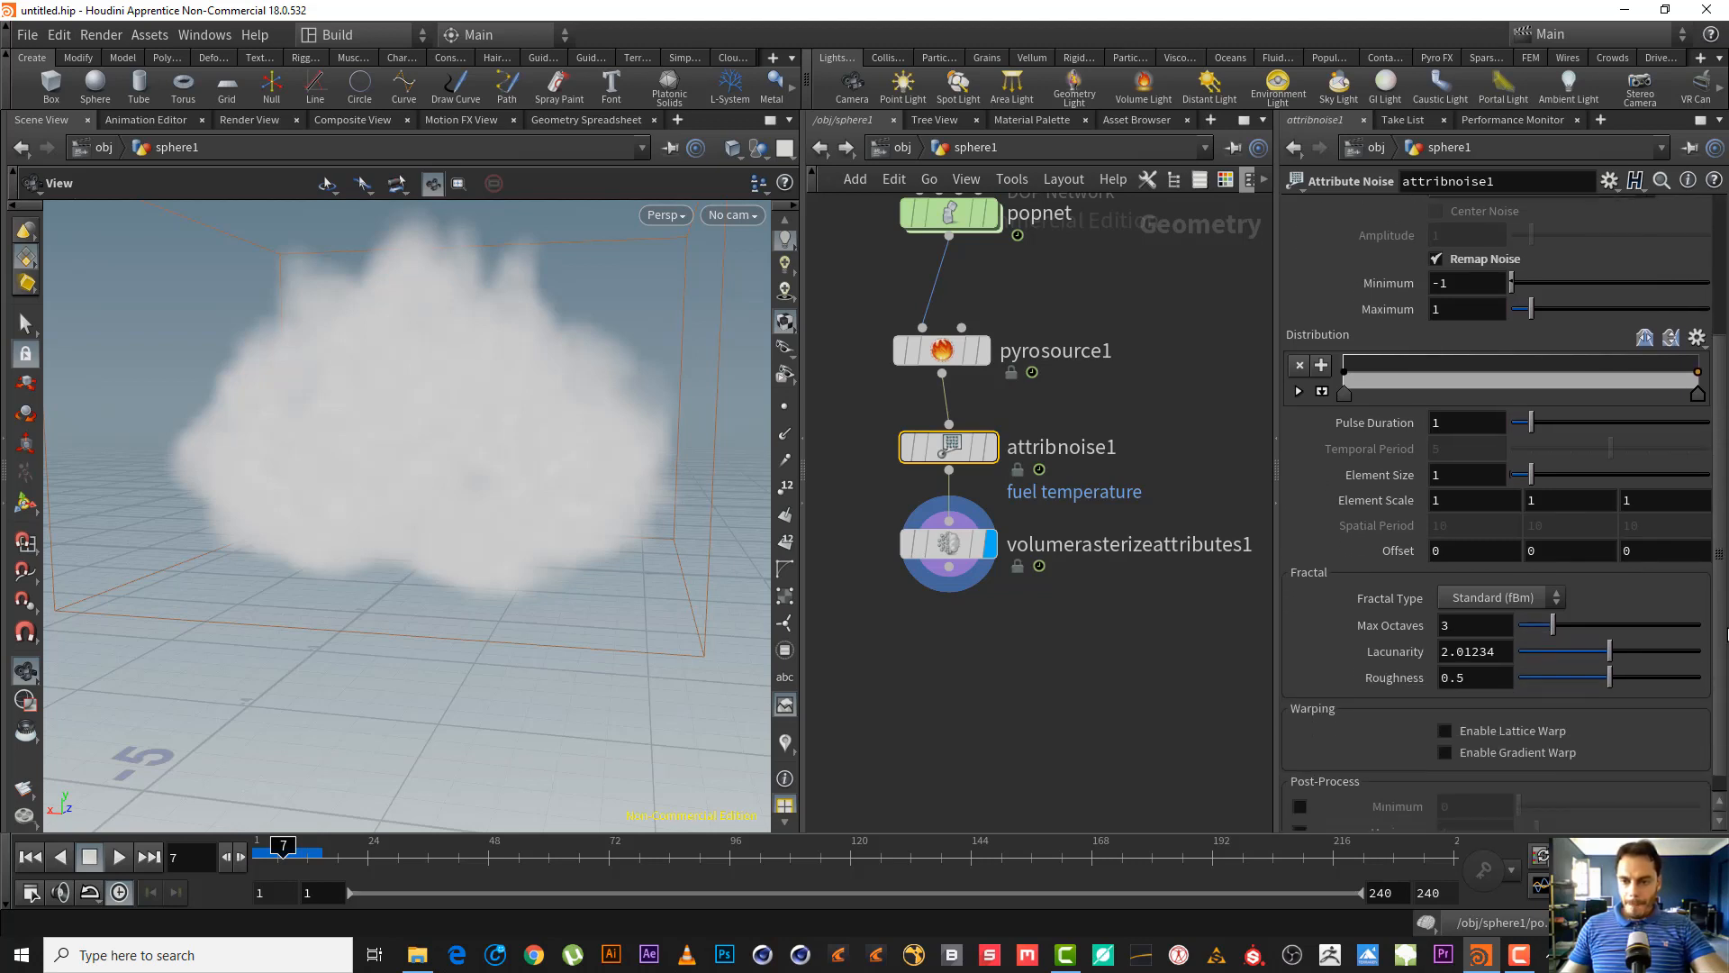
- Play the simulation from the first frame and scrub the timeline to frame 12 to examine how the volume evolves
{"action": "left_click", "coordinate": [30, 856]}
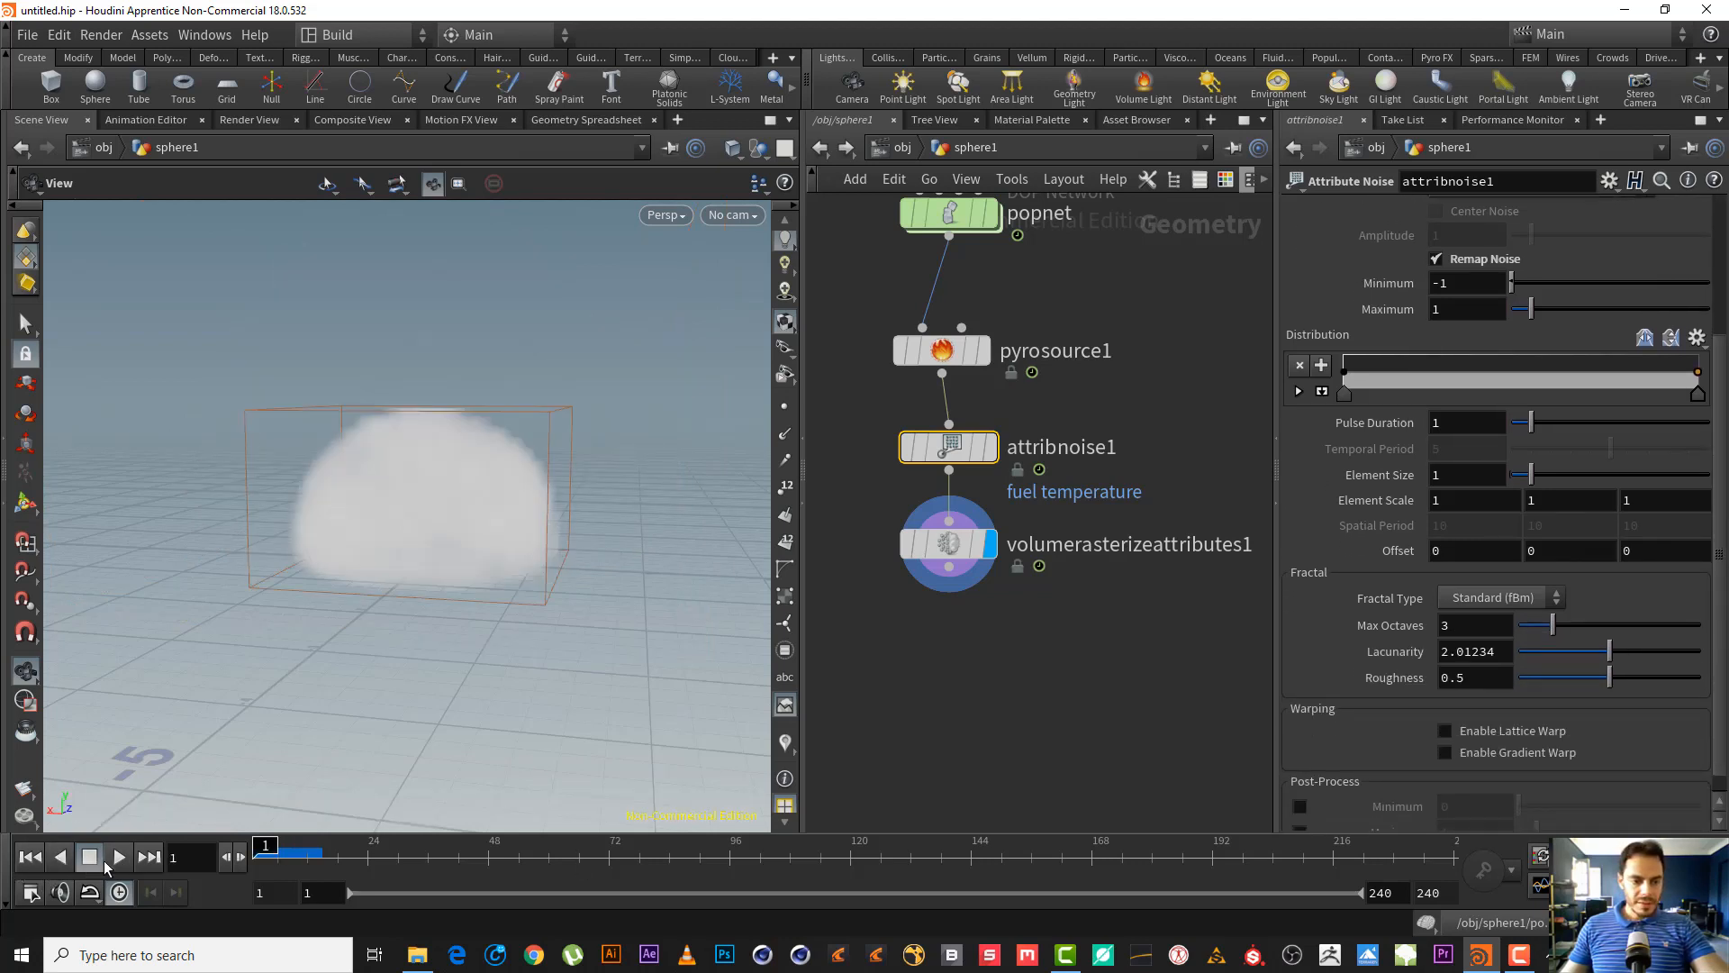
{"action": "left_click", "coordinate": [108, 859]}
{"action": "left_click", "coordinate": [100, 859]}
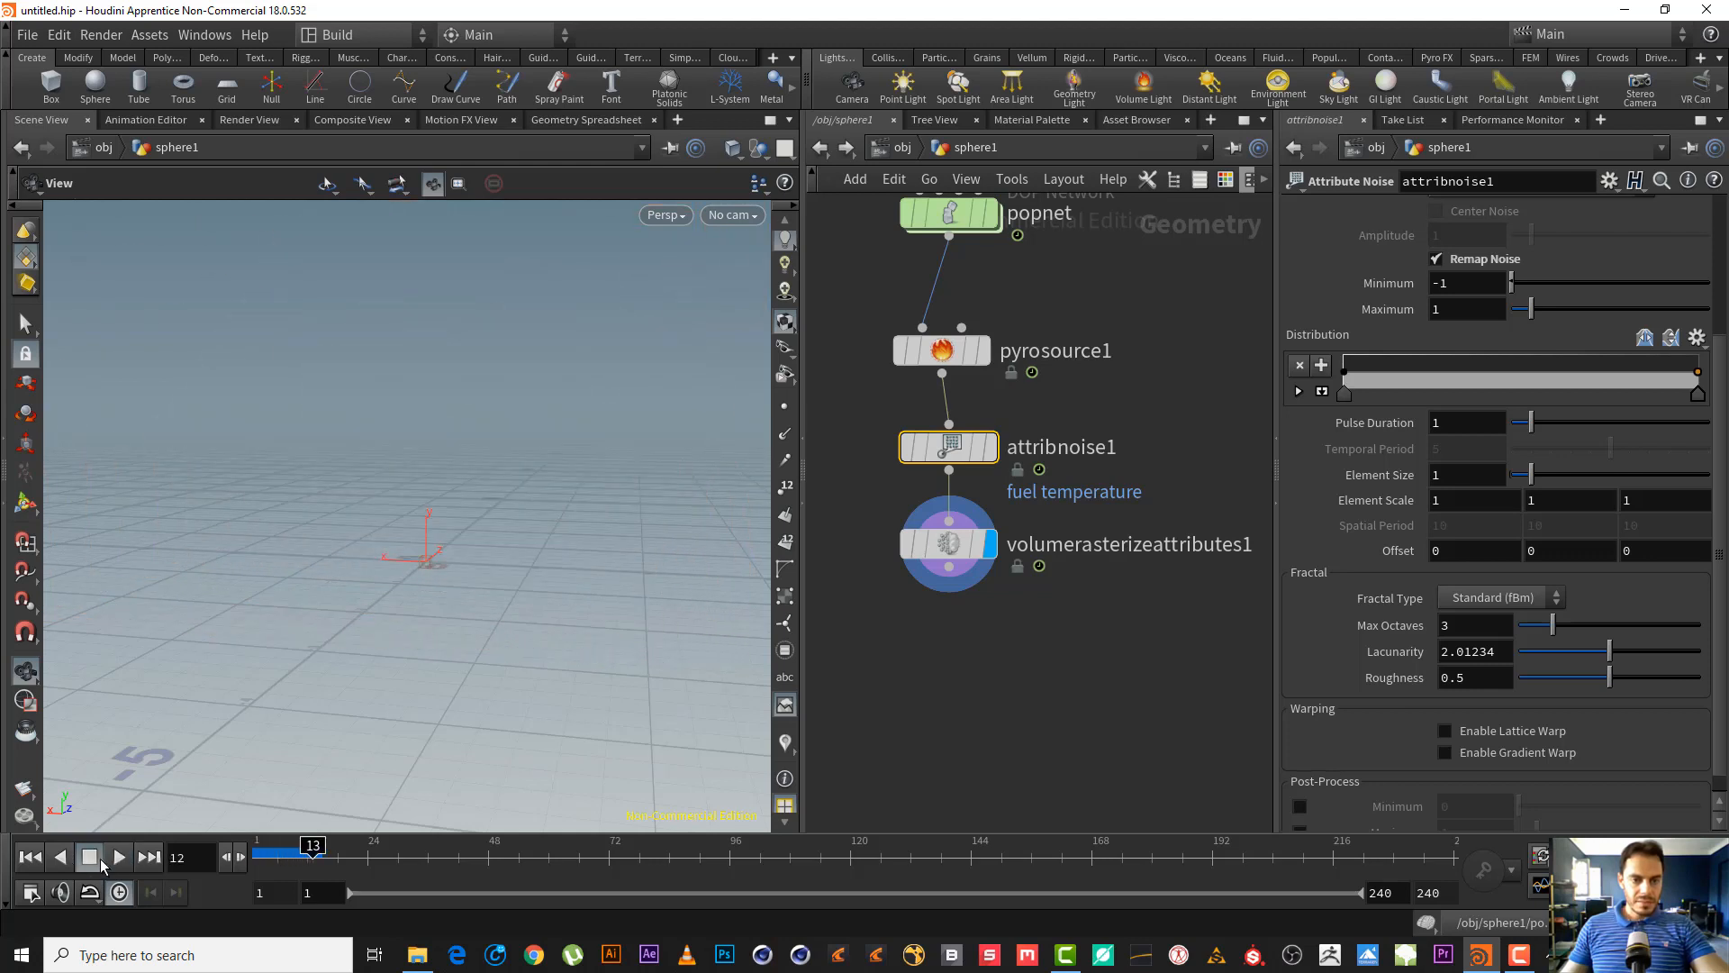
{"action": "middle_click_drag", "start_coordinate": [1092, 417], "coordinate": [1106, 609]}
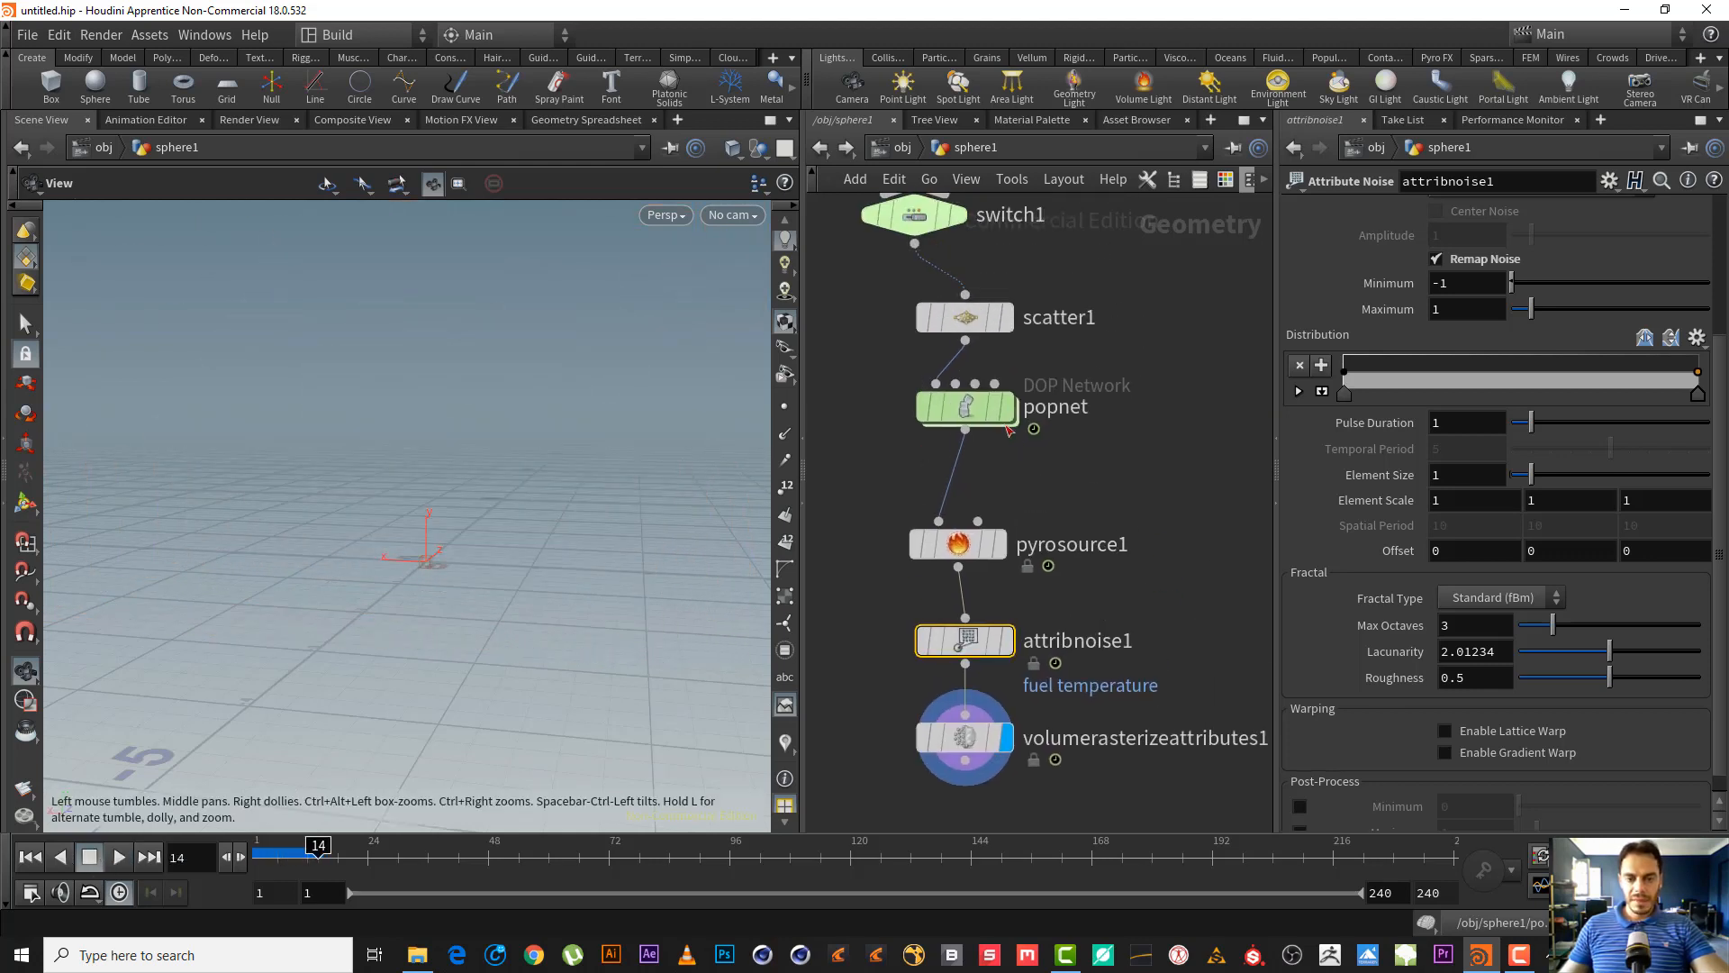
{"action": "left_click", "coordinate": [263, 854]}
{"action": "left_click_drag", "start_coordinate": [263, 854], "coordinate": [306, 854]}
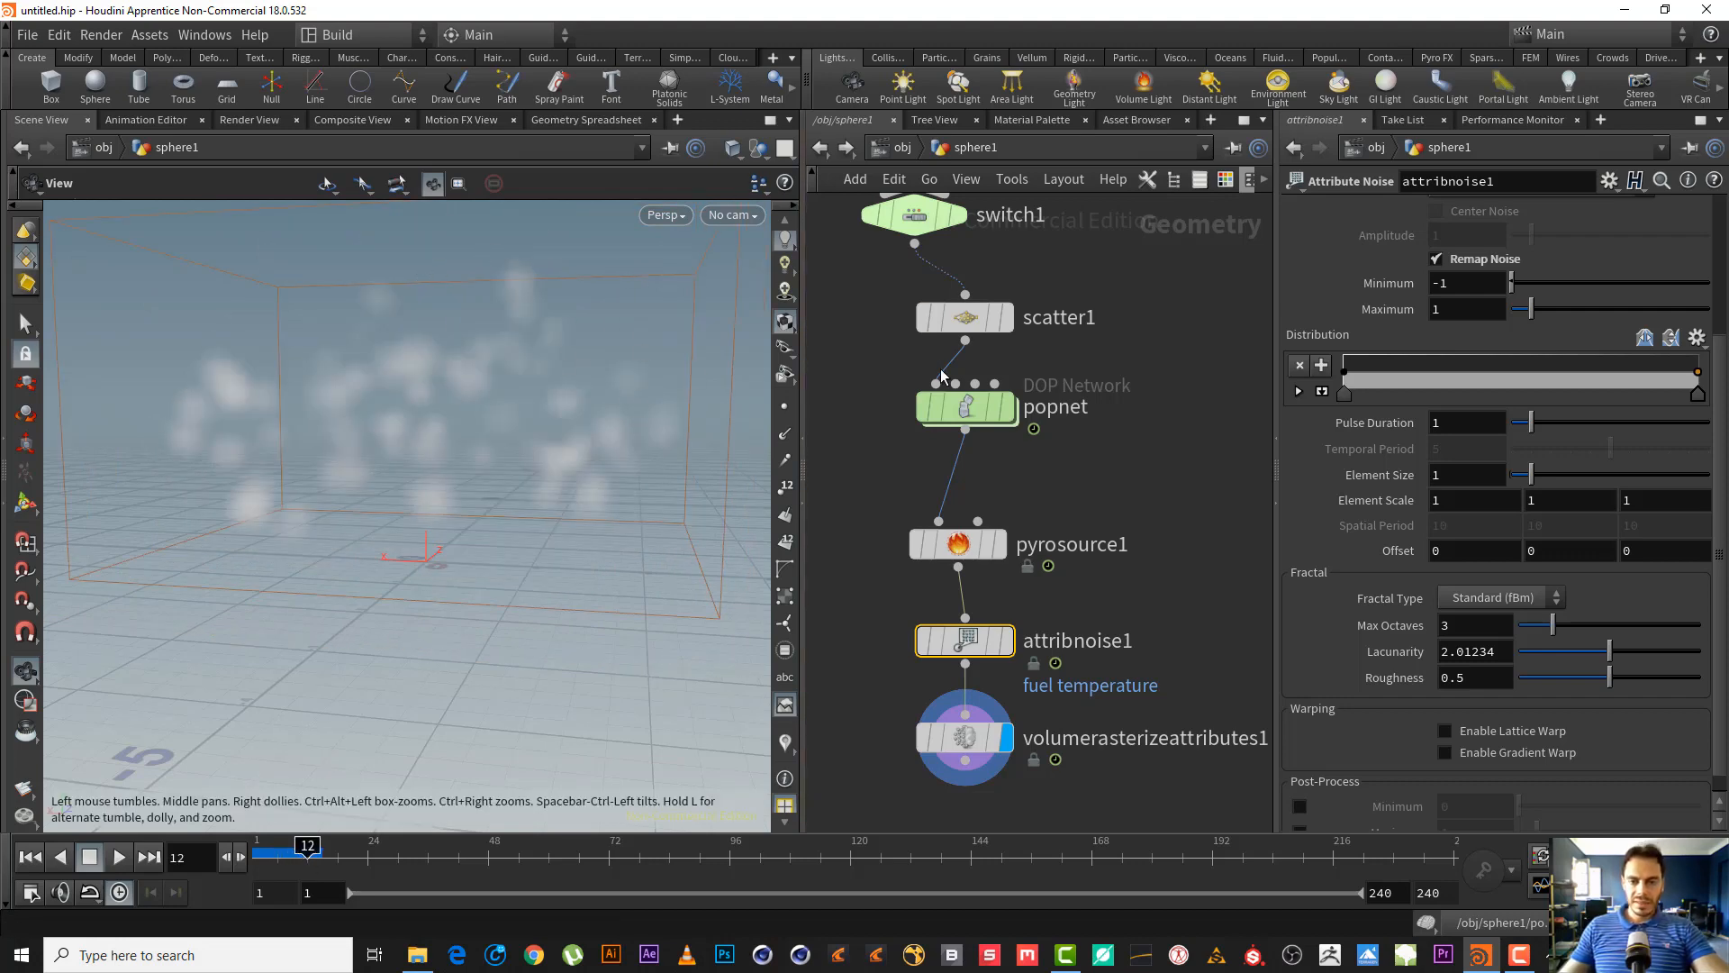
- Inside popnet, scrub to frame 9 and review the attribute, stream and source settings of source_first_input, then return to the sphere1 network
{"action": "double_click", "coordinate": [964, 407]}
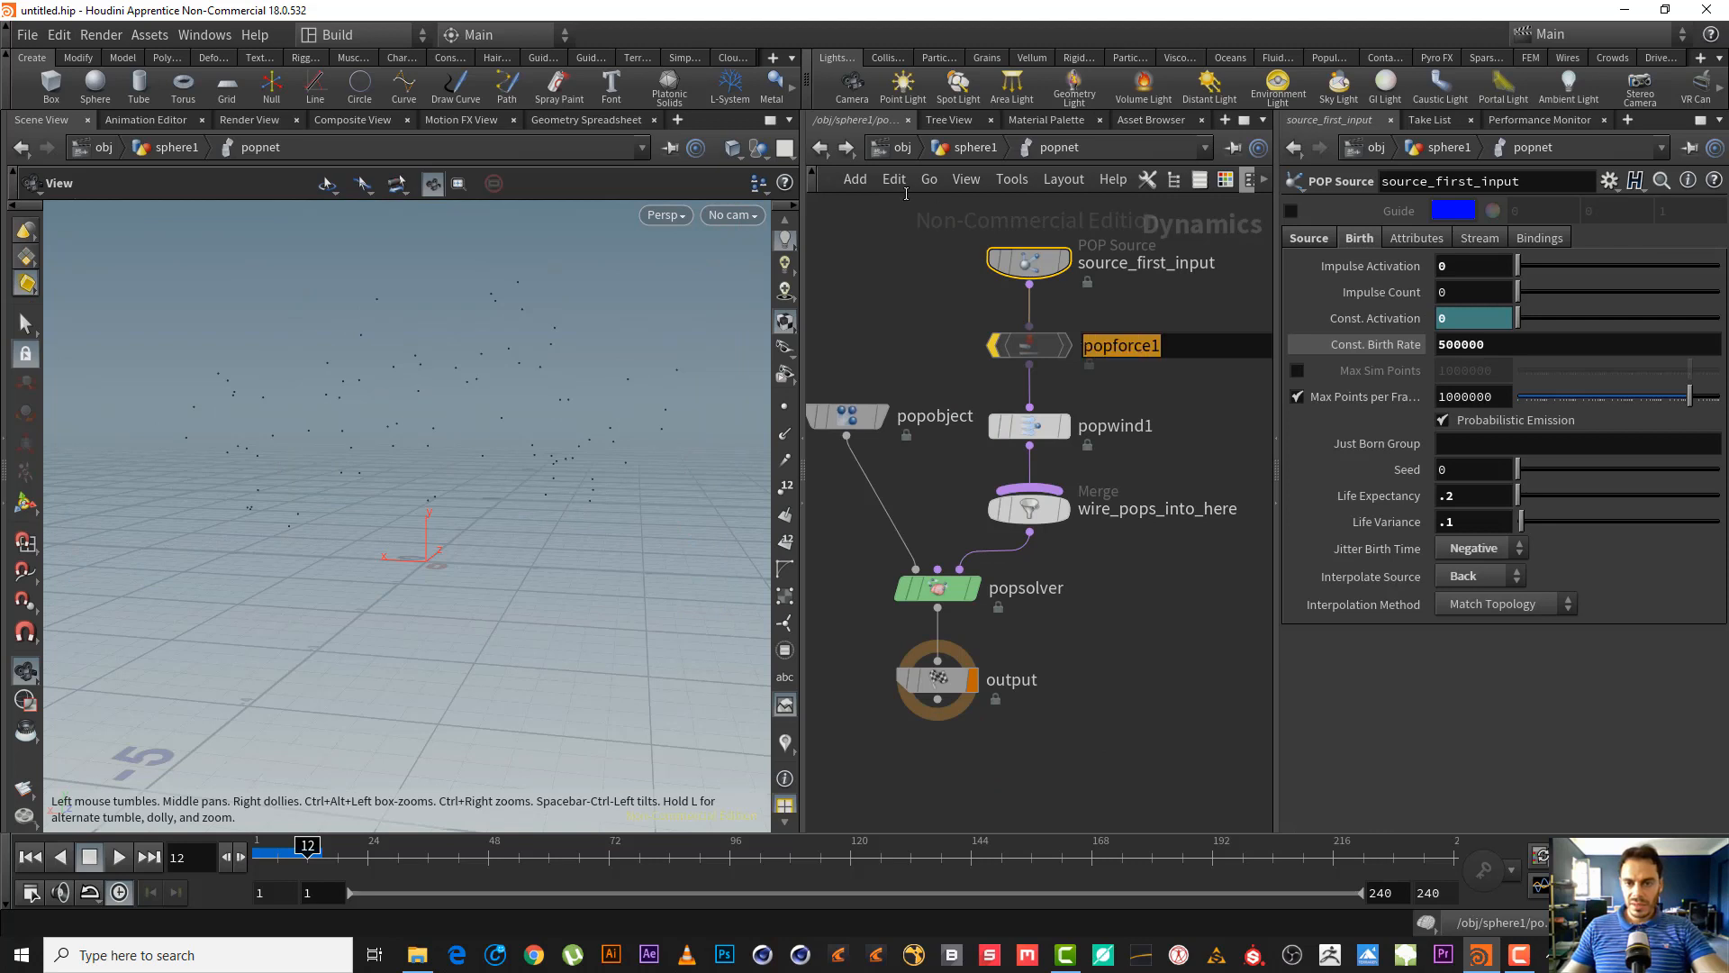
{"action": "left_click_drag", "start_coordinate": [1179, 290], "coordinate": [976, 261]}
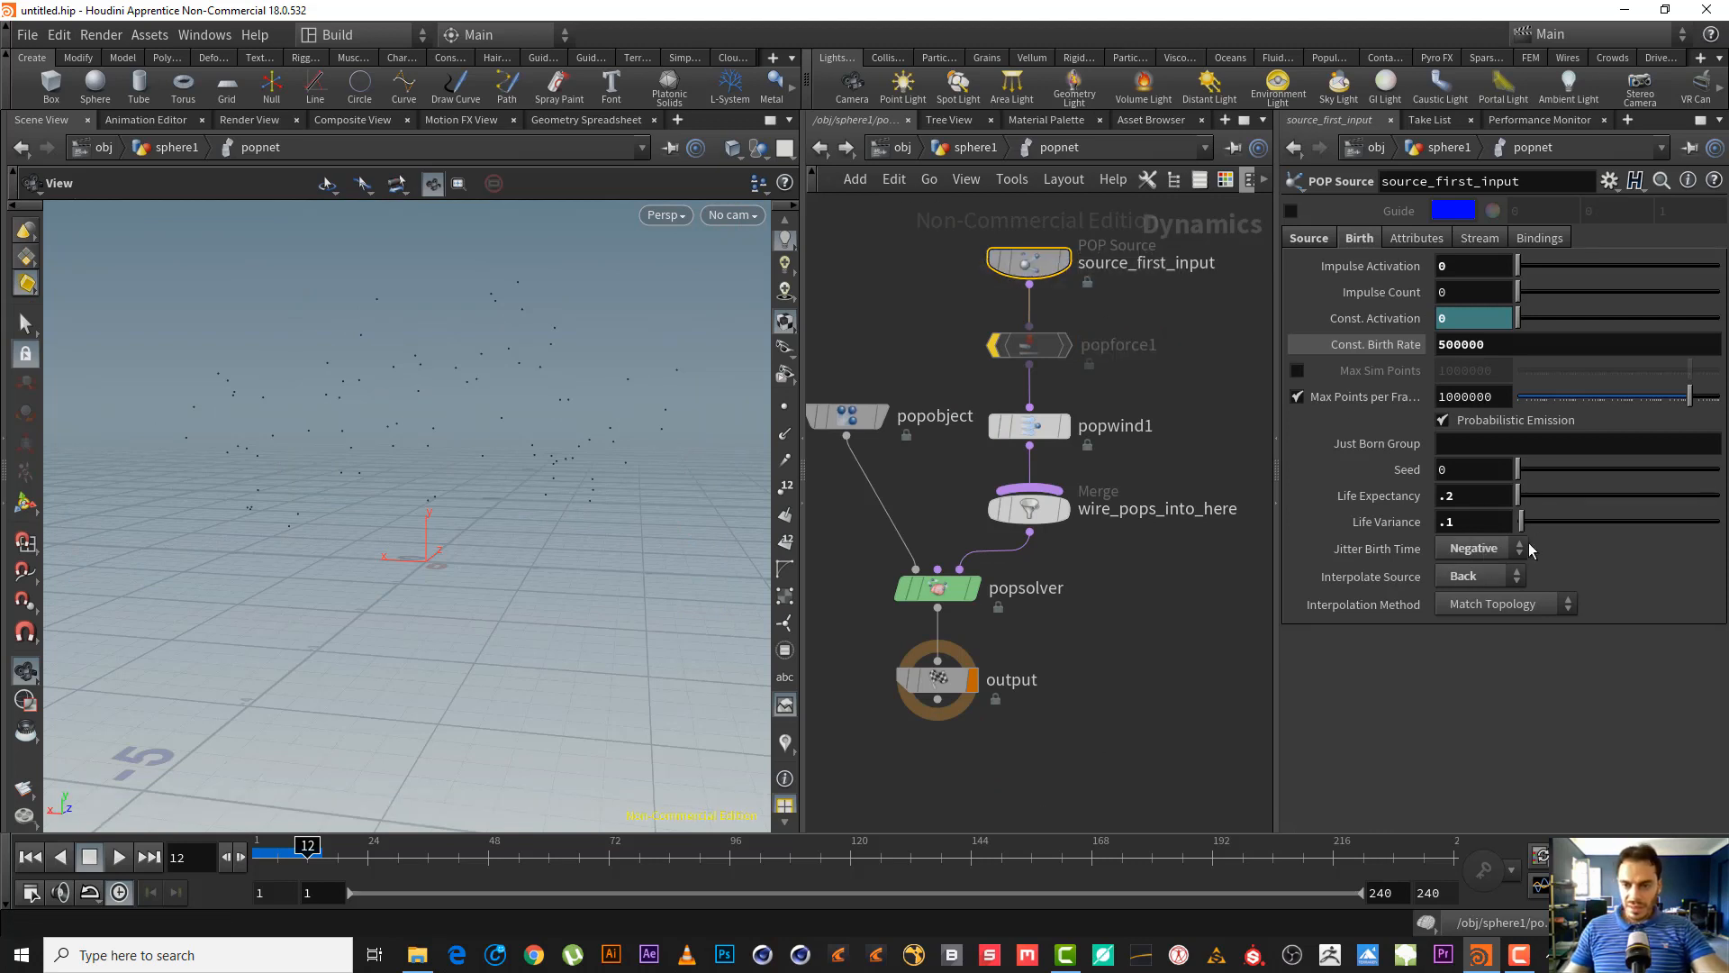
{"action": "left_click_drag", "start_coordinate": [268, 864], "coordinate": [294, 865]}
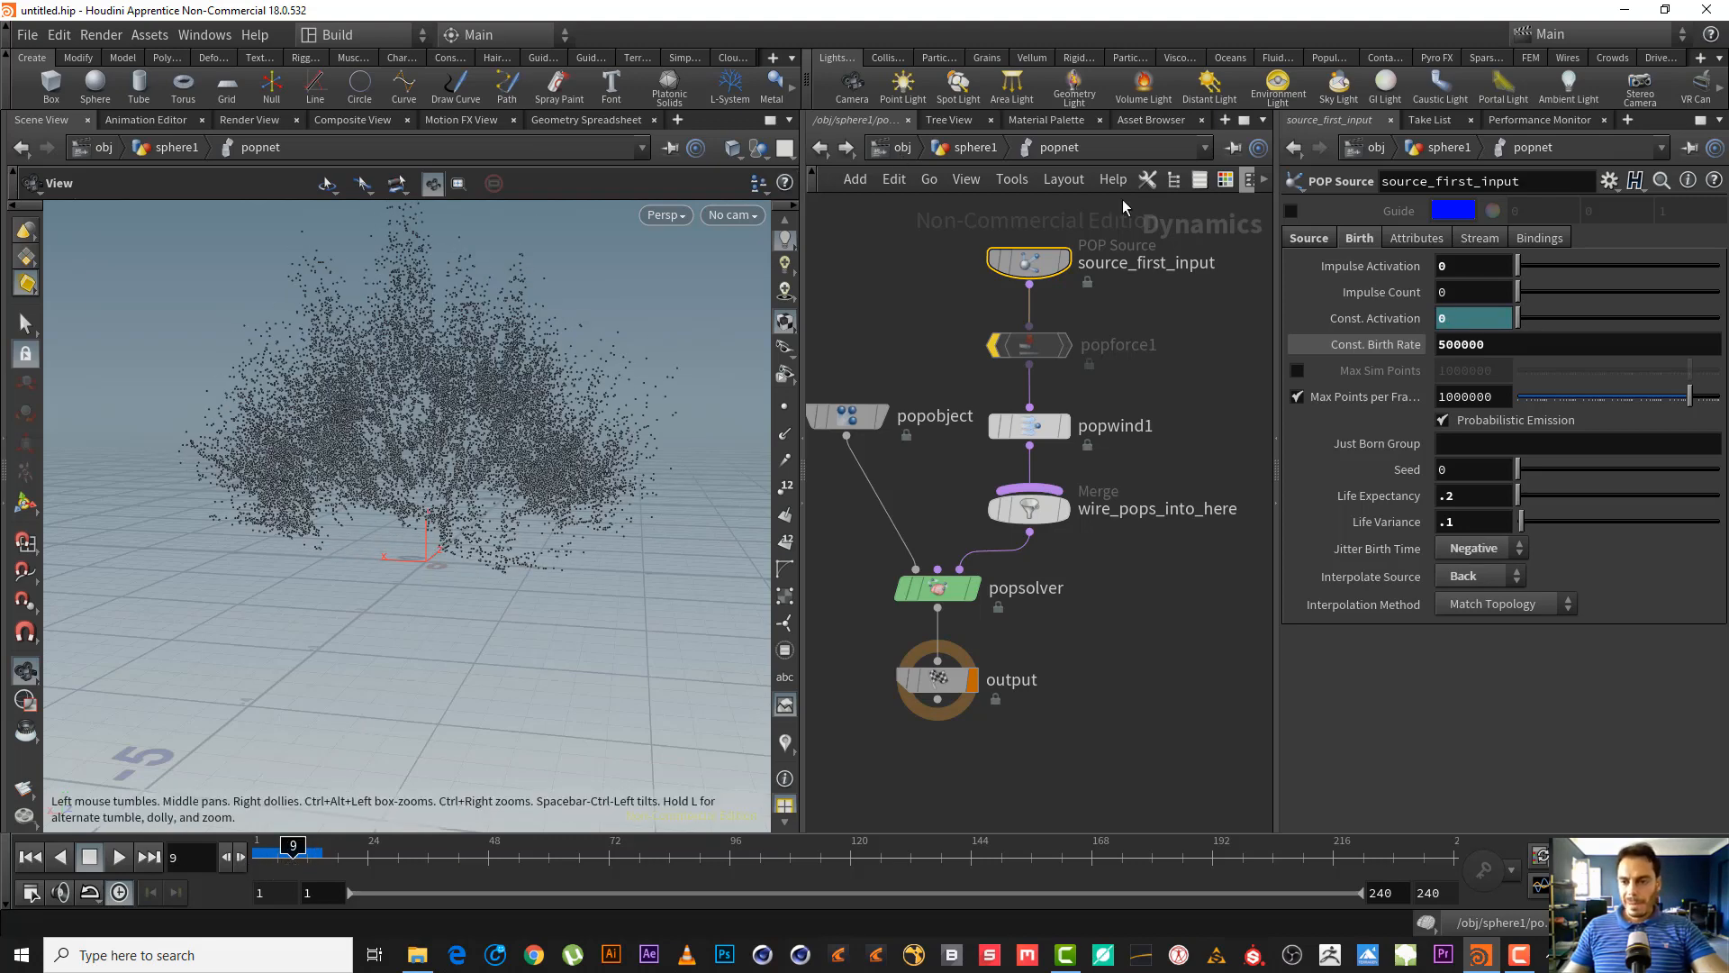
{"action": "left_click", "coordinate": [1418, 239]}
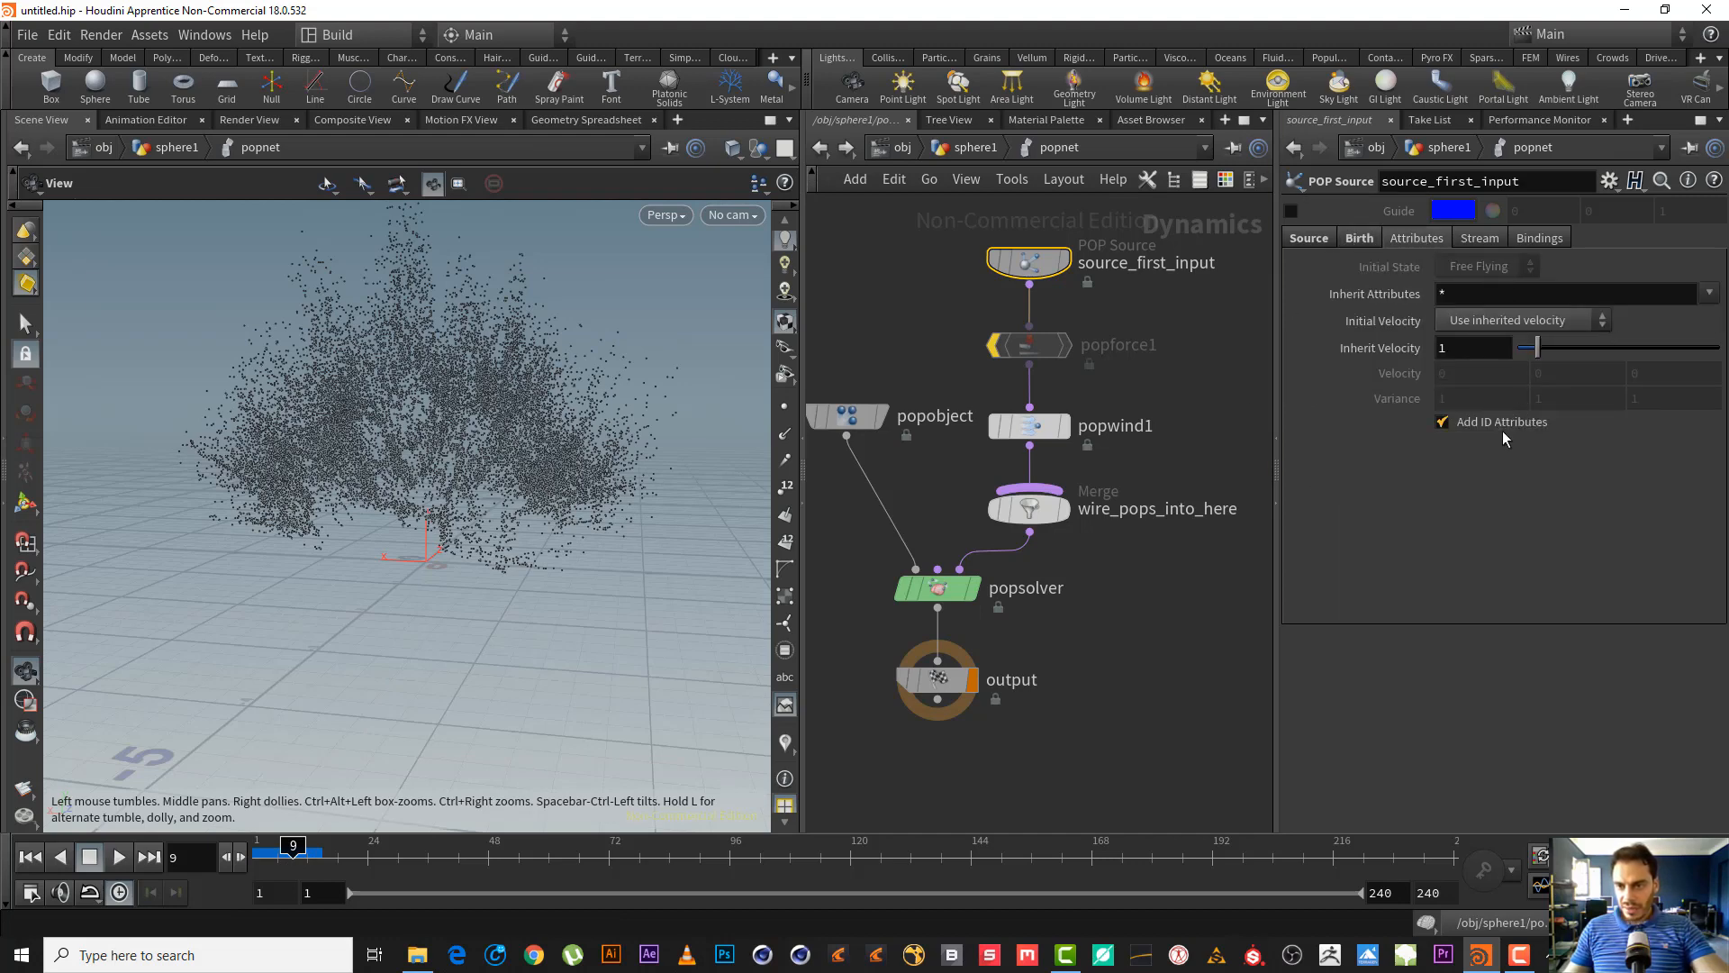
{"action": "left_click", "coordinate": [1481, 240]}
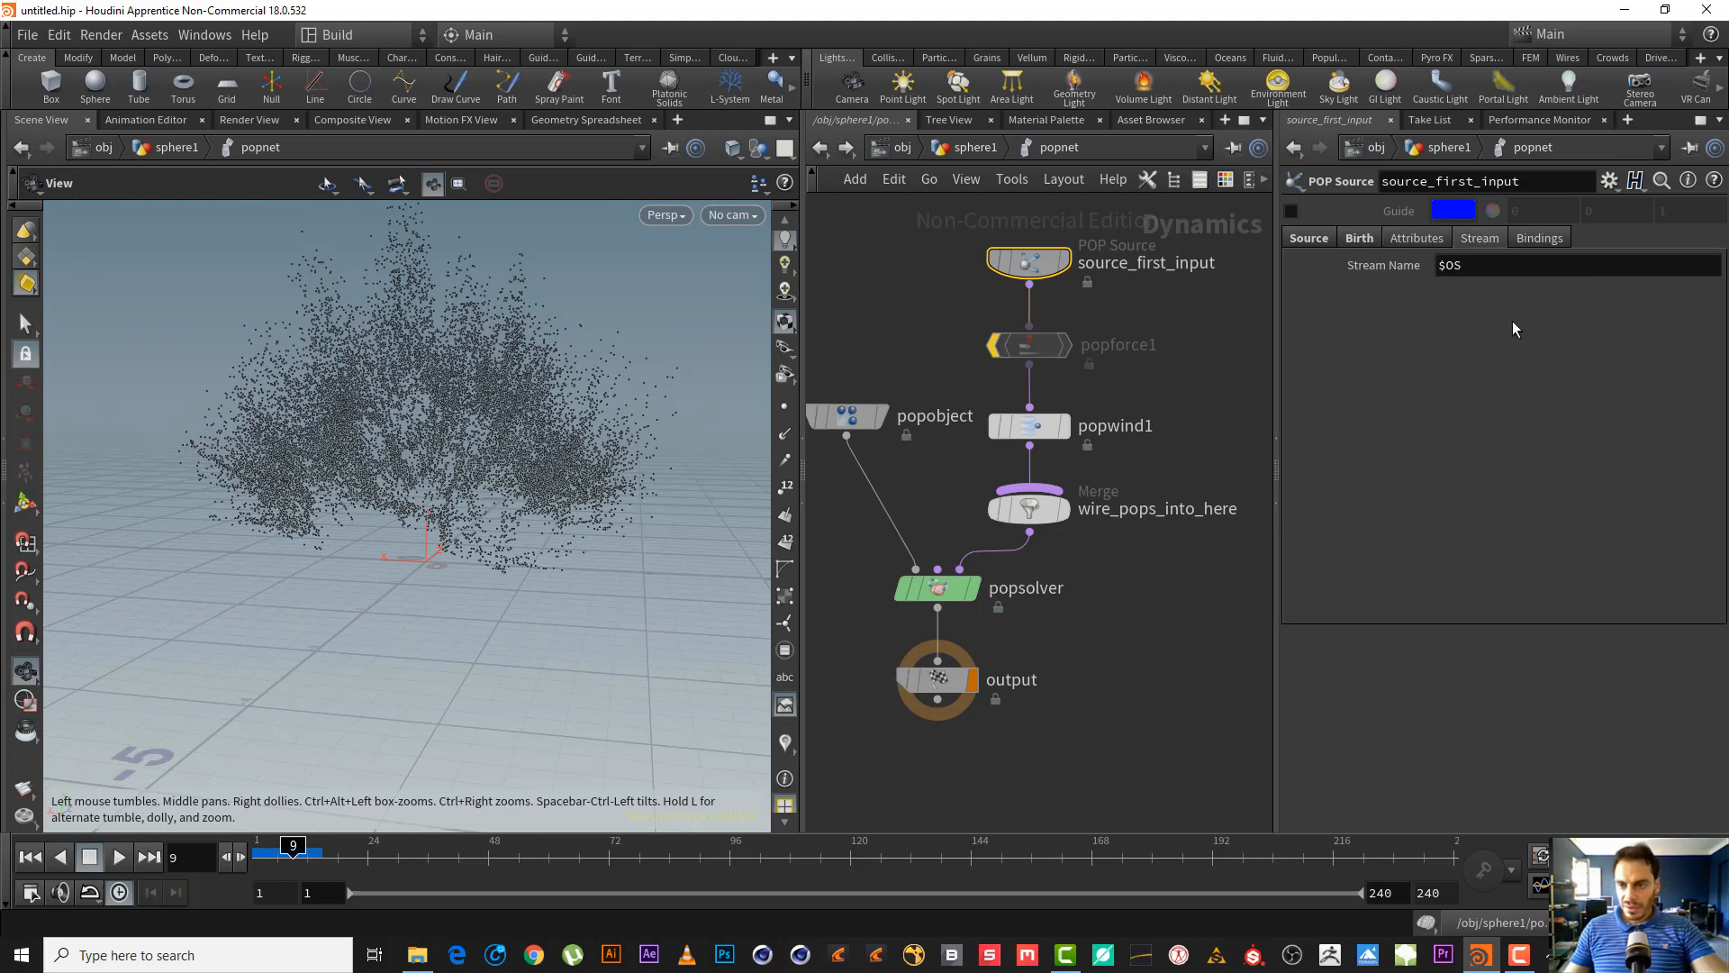
{"action": "left_click", "coordinate": [1309, 238]}
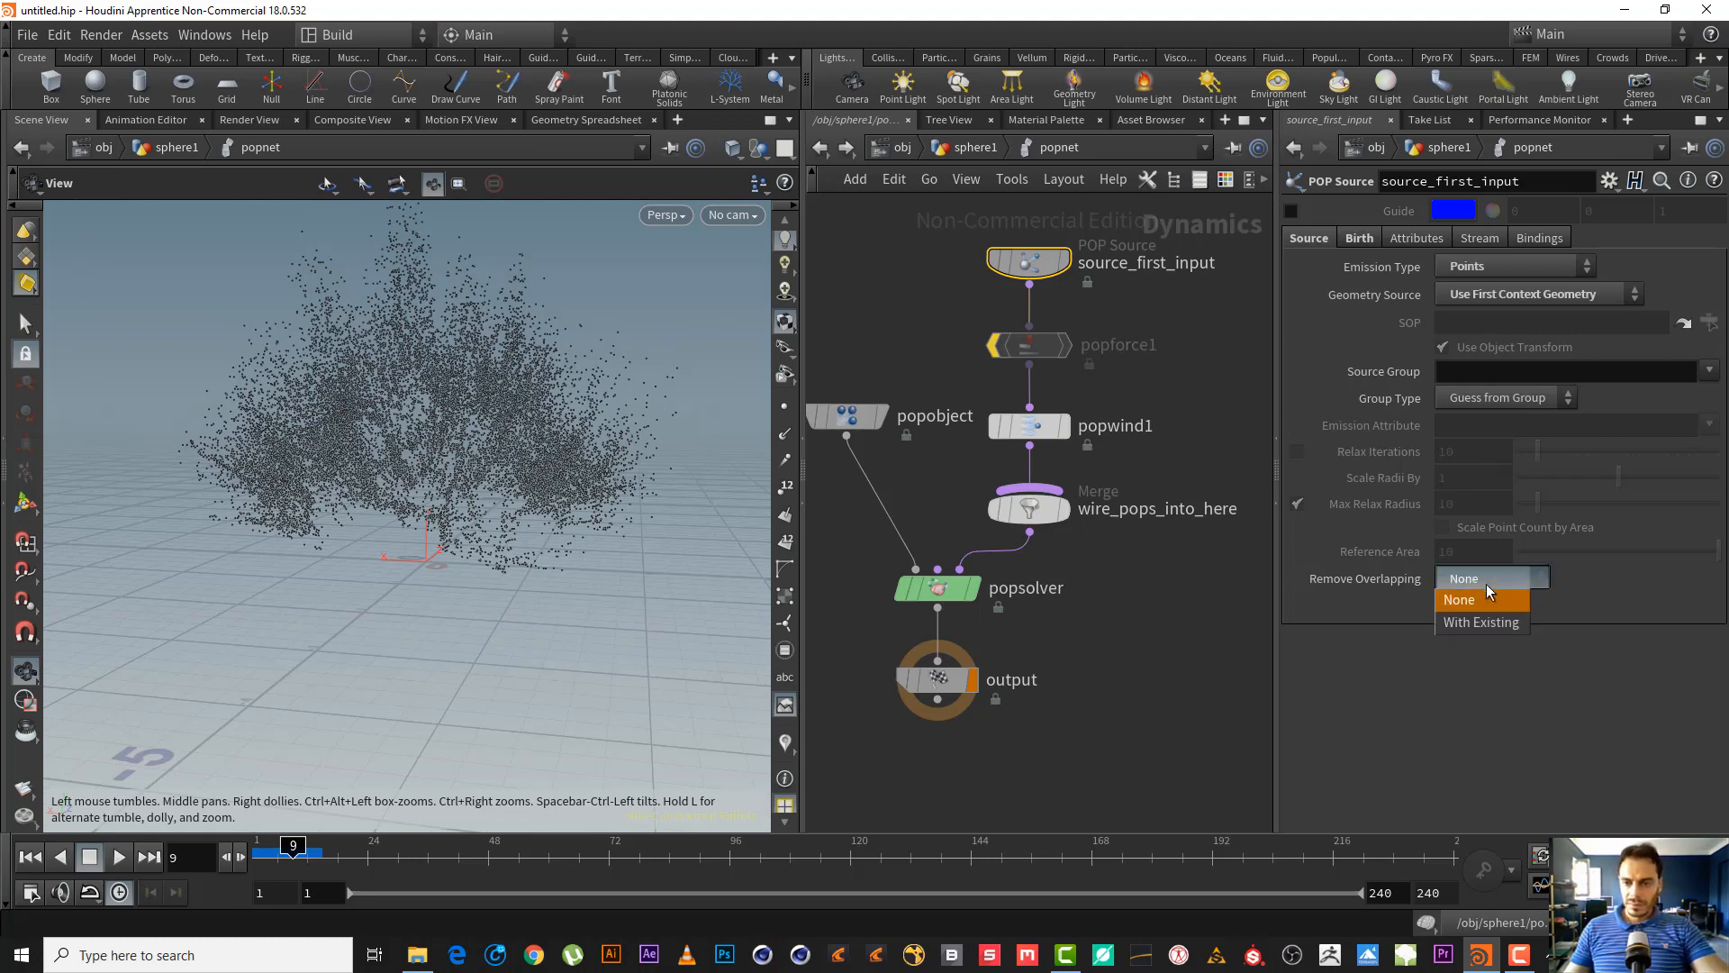
{"action": "left_click", "coordinate": [1072, 677]}
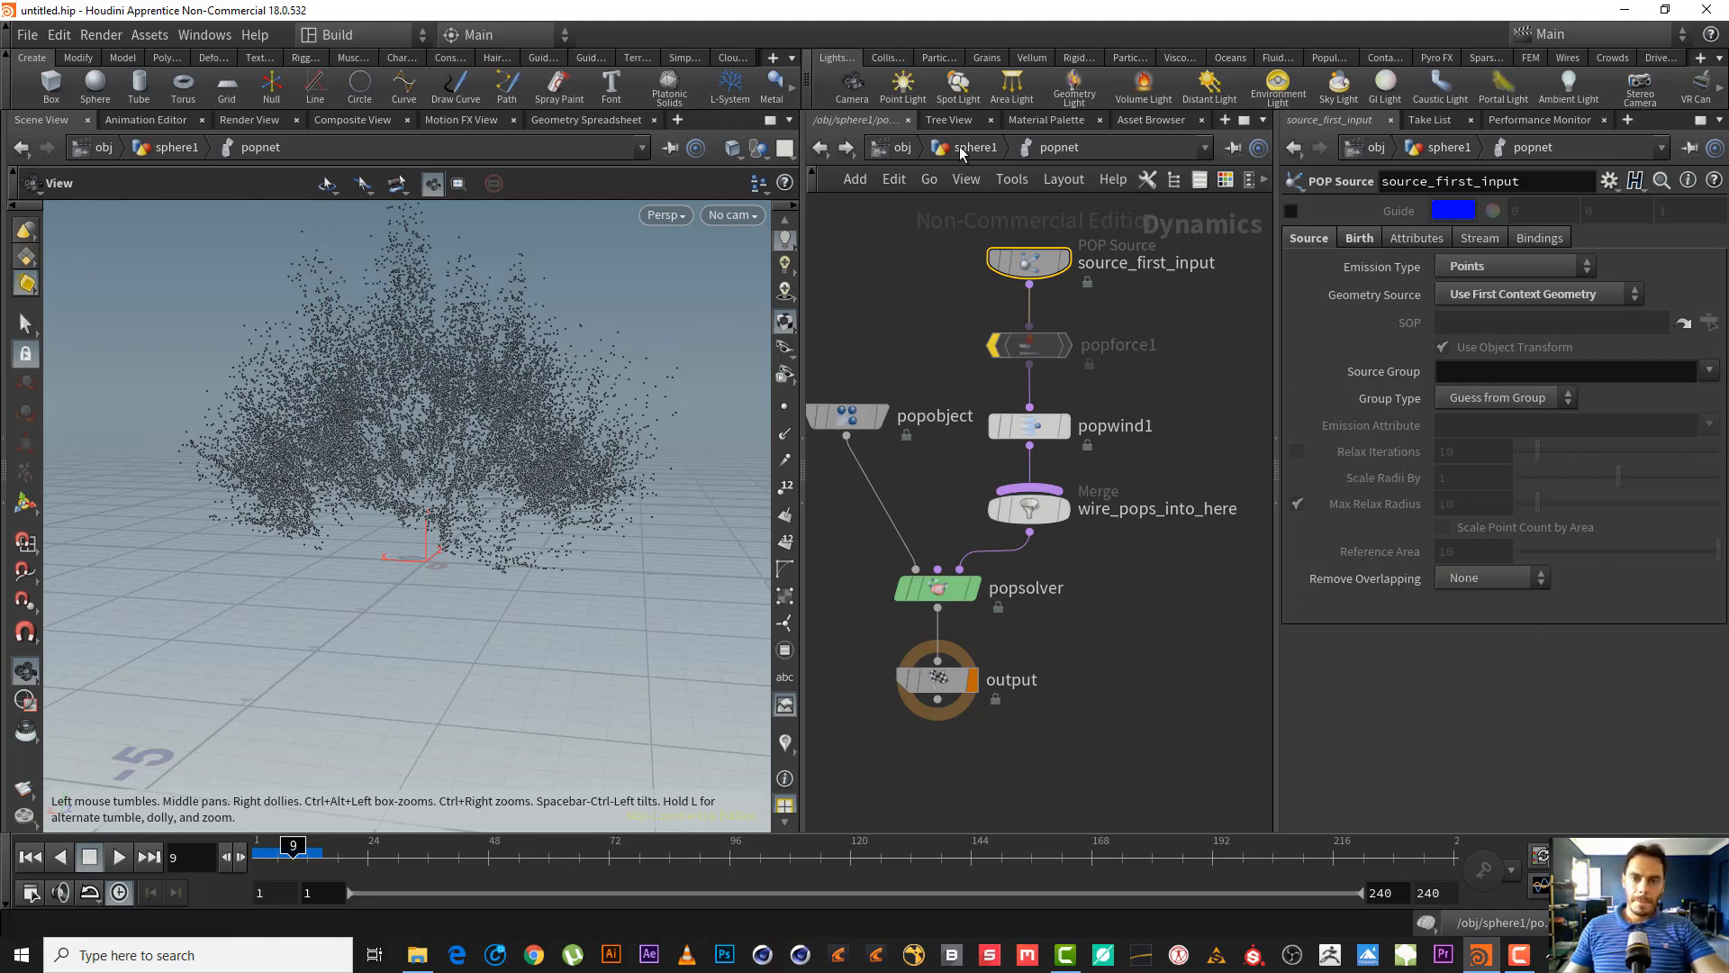
{"action": "left_click", "coordinate": [971, 146]}
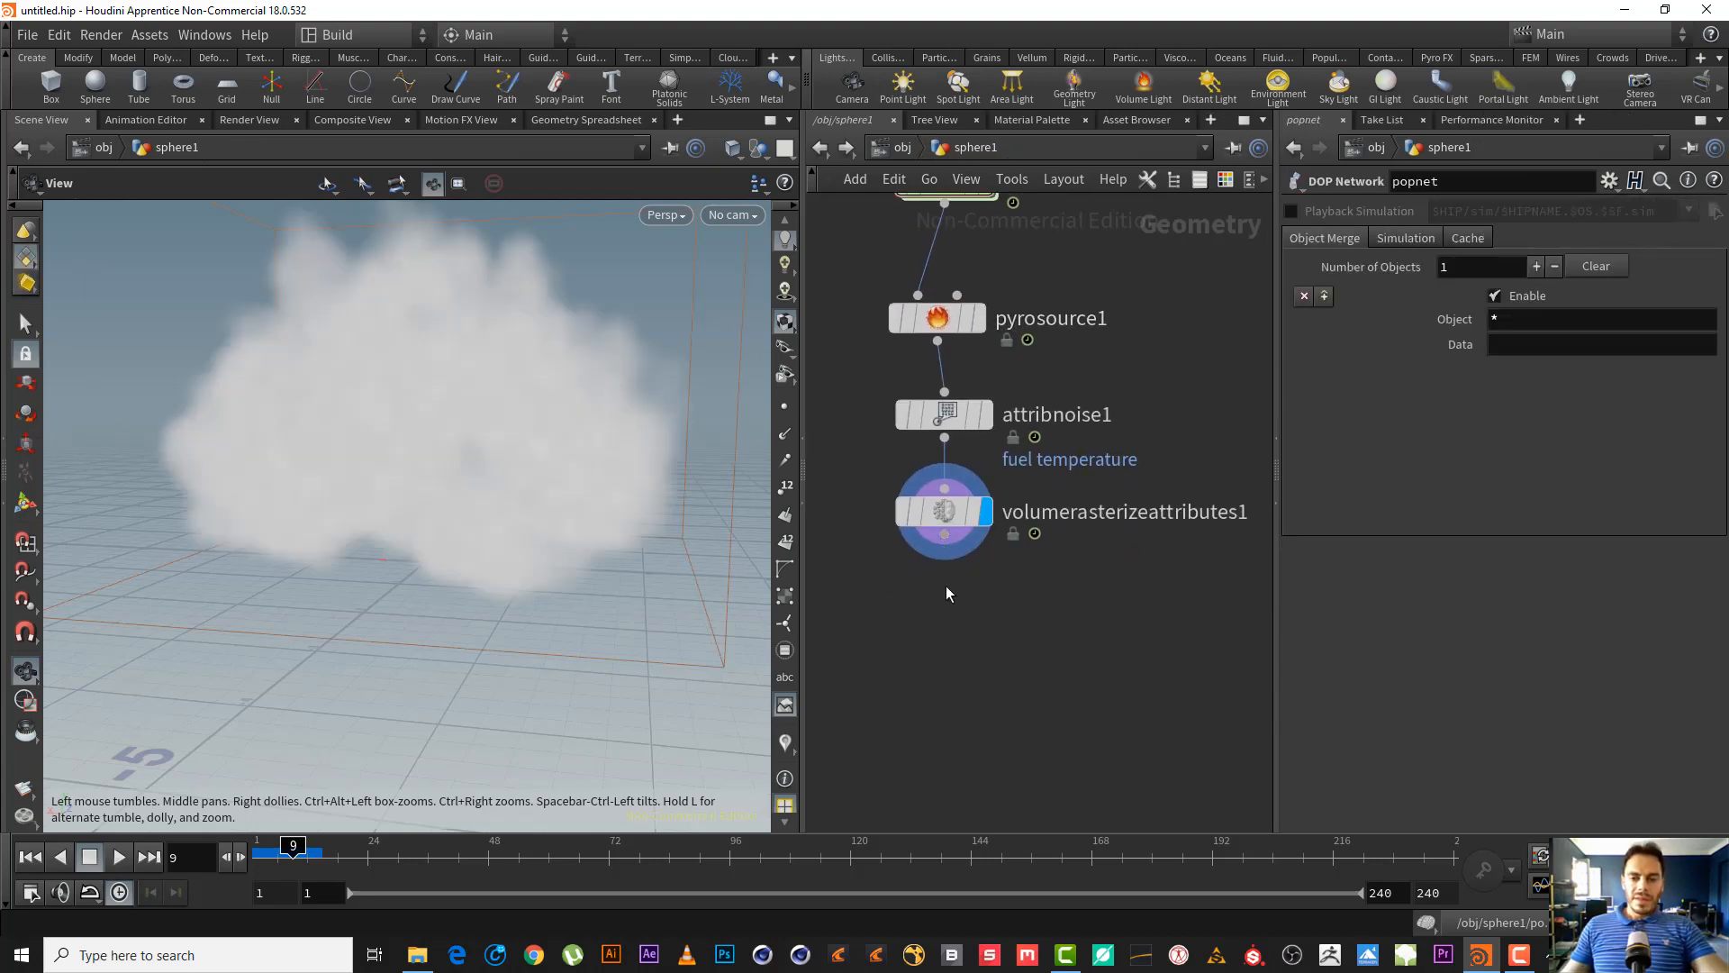
- Add a Null node connected to the output of volumerasterizeattributes1
{"action": "key", "text": "Tab"}
{"action": "key", "text": "Escape"}
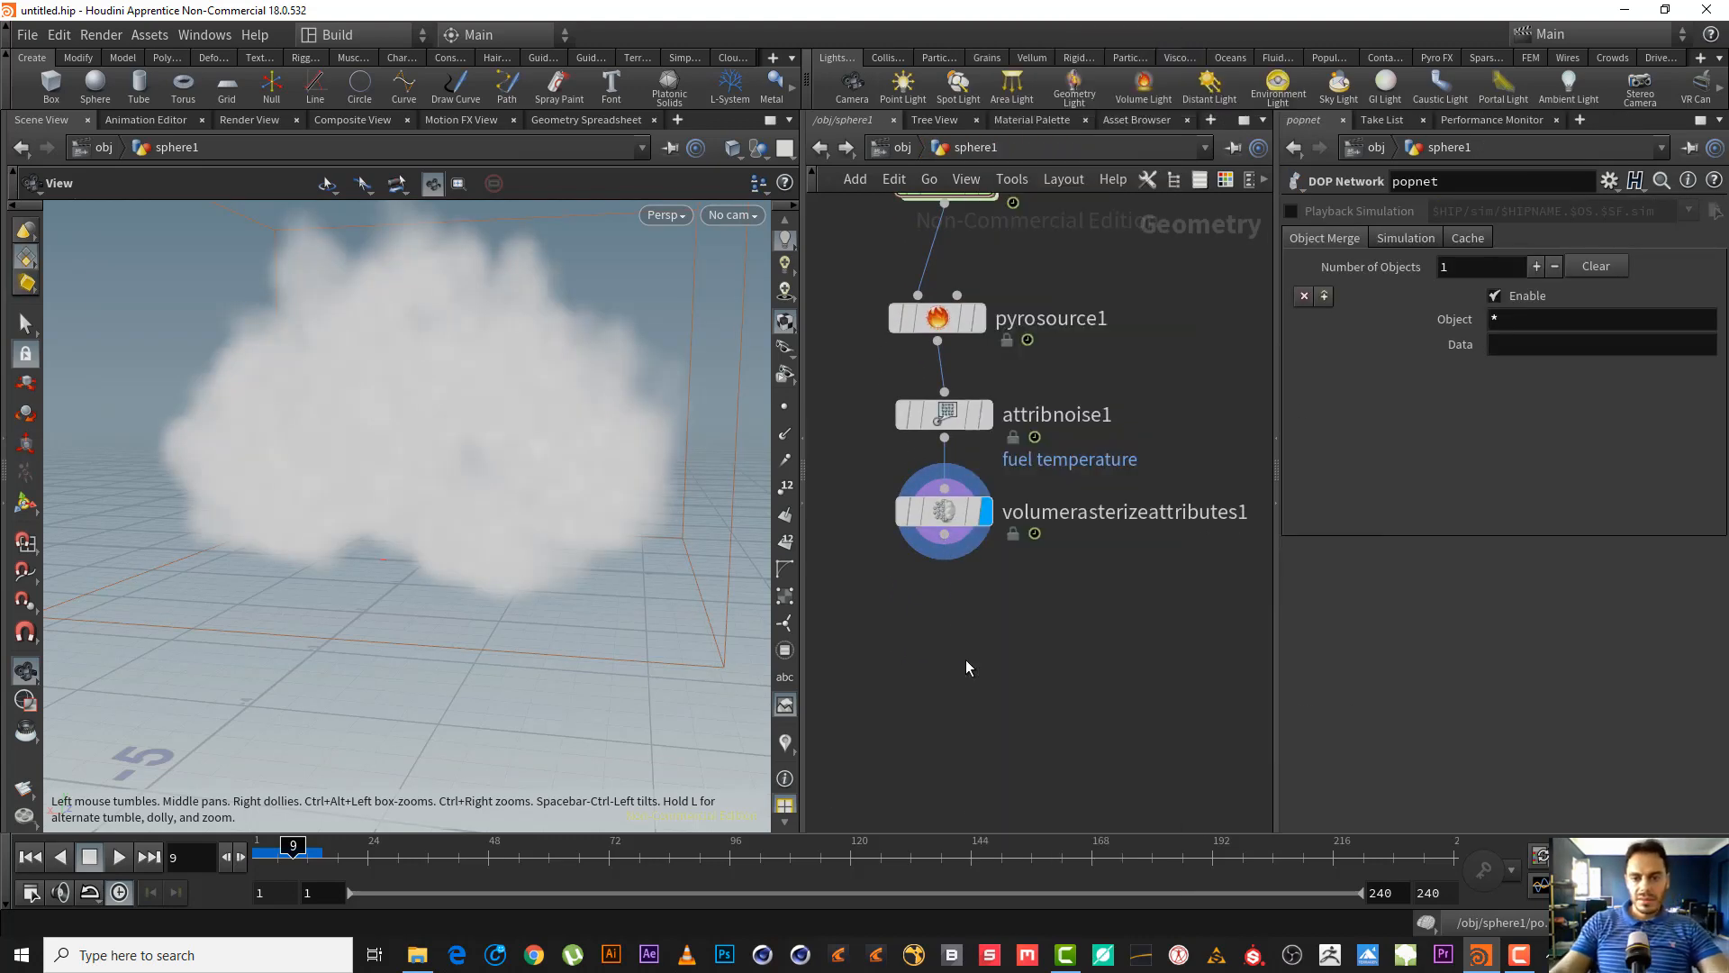
{"action": "left_click", "coordinate": [965, 660]}
{"action": "left_click", "coordinate": [1047, 659]}
- Rename the new Null node as OUT_FUEL and make it the displayed node
{"action": "left_click_drag", "start_coordinate": [1056, 659], "coordinate": [898, 619]}
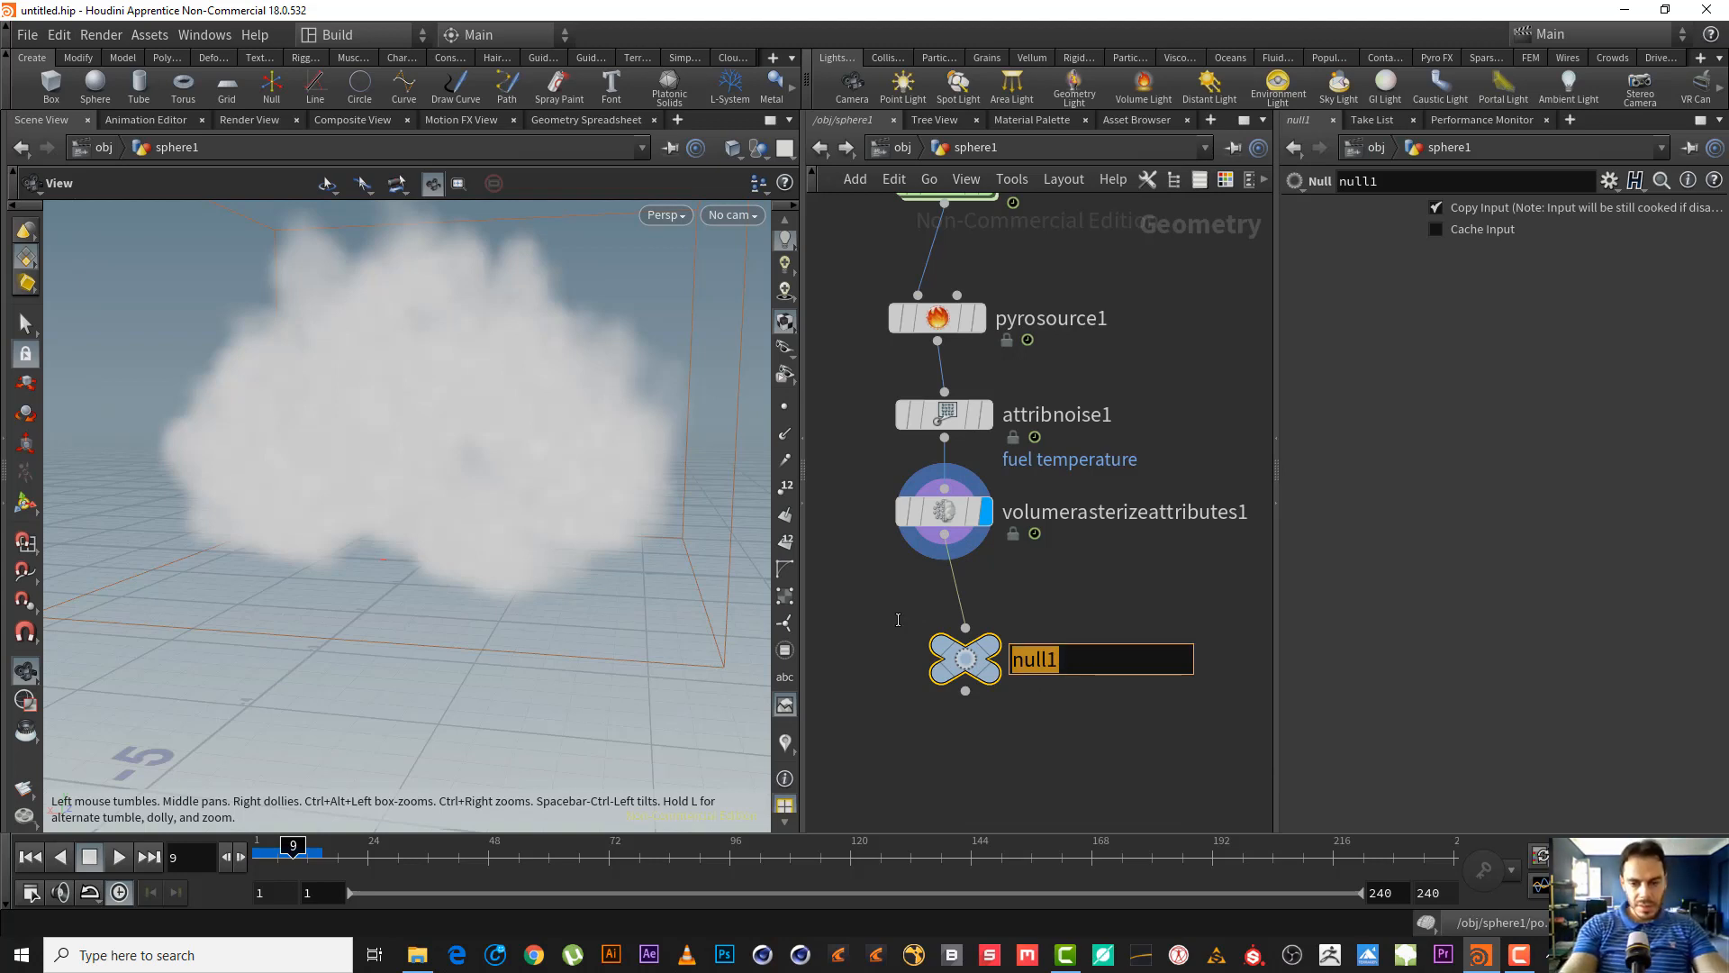
{"action": "type", "text": "OUT_"}
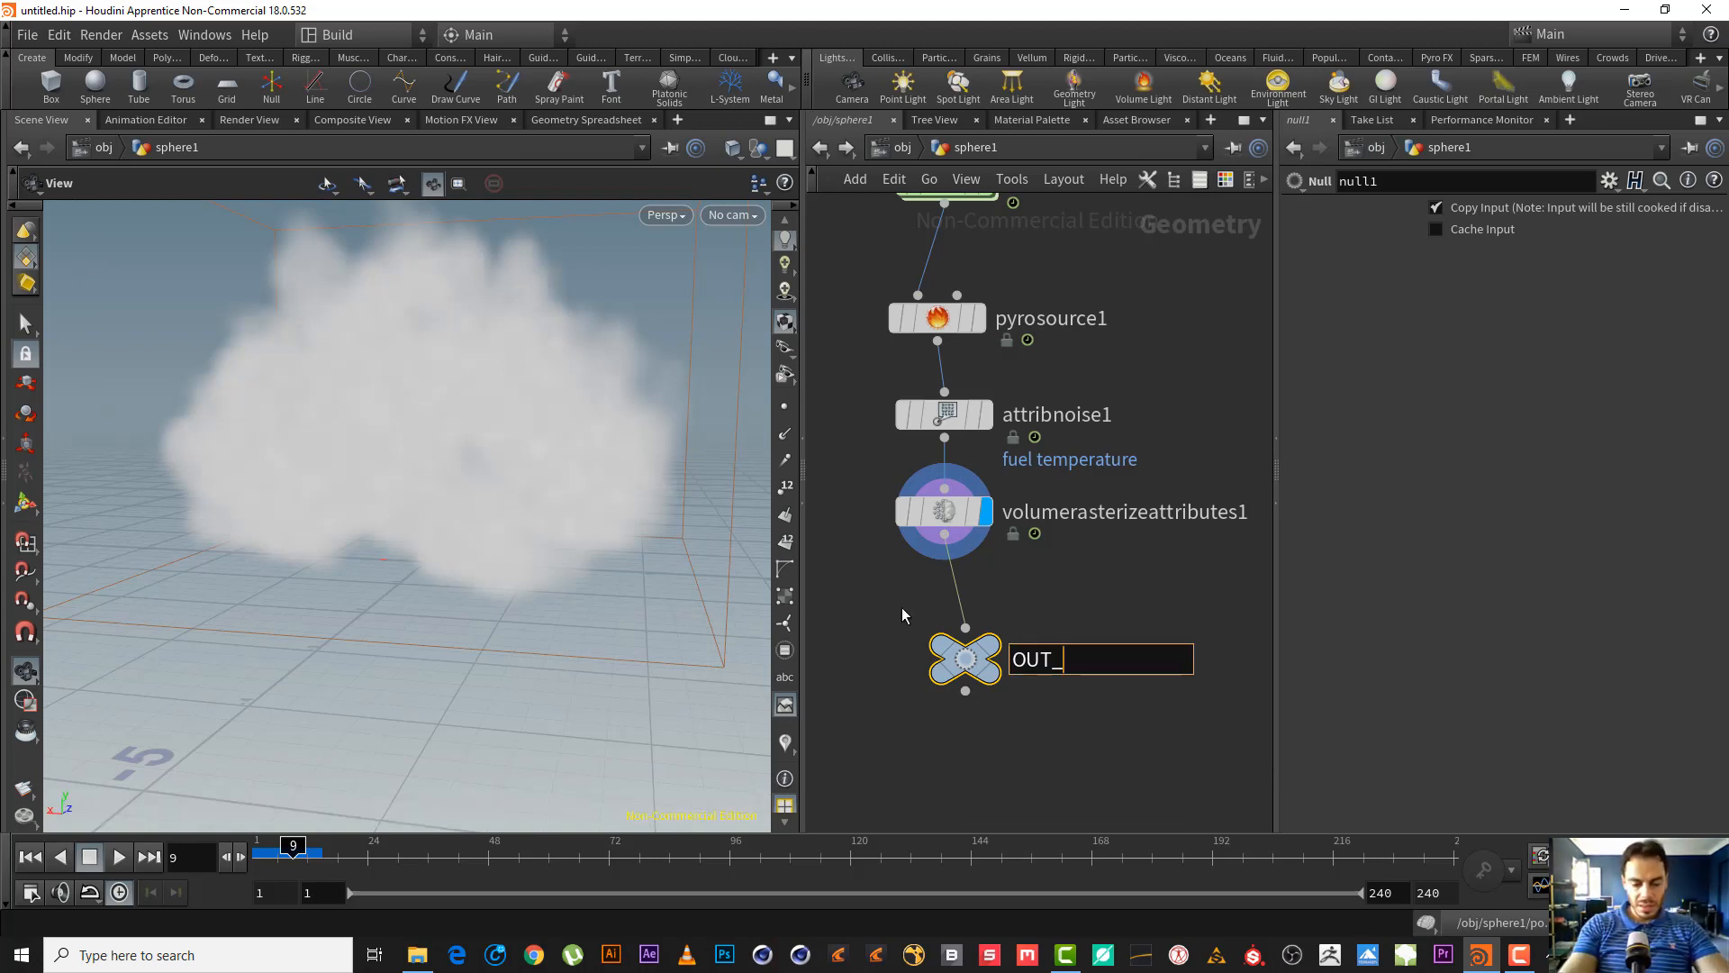
{"action": "type", "text": "FUEL"}
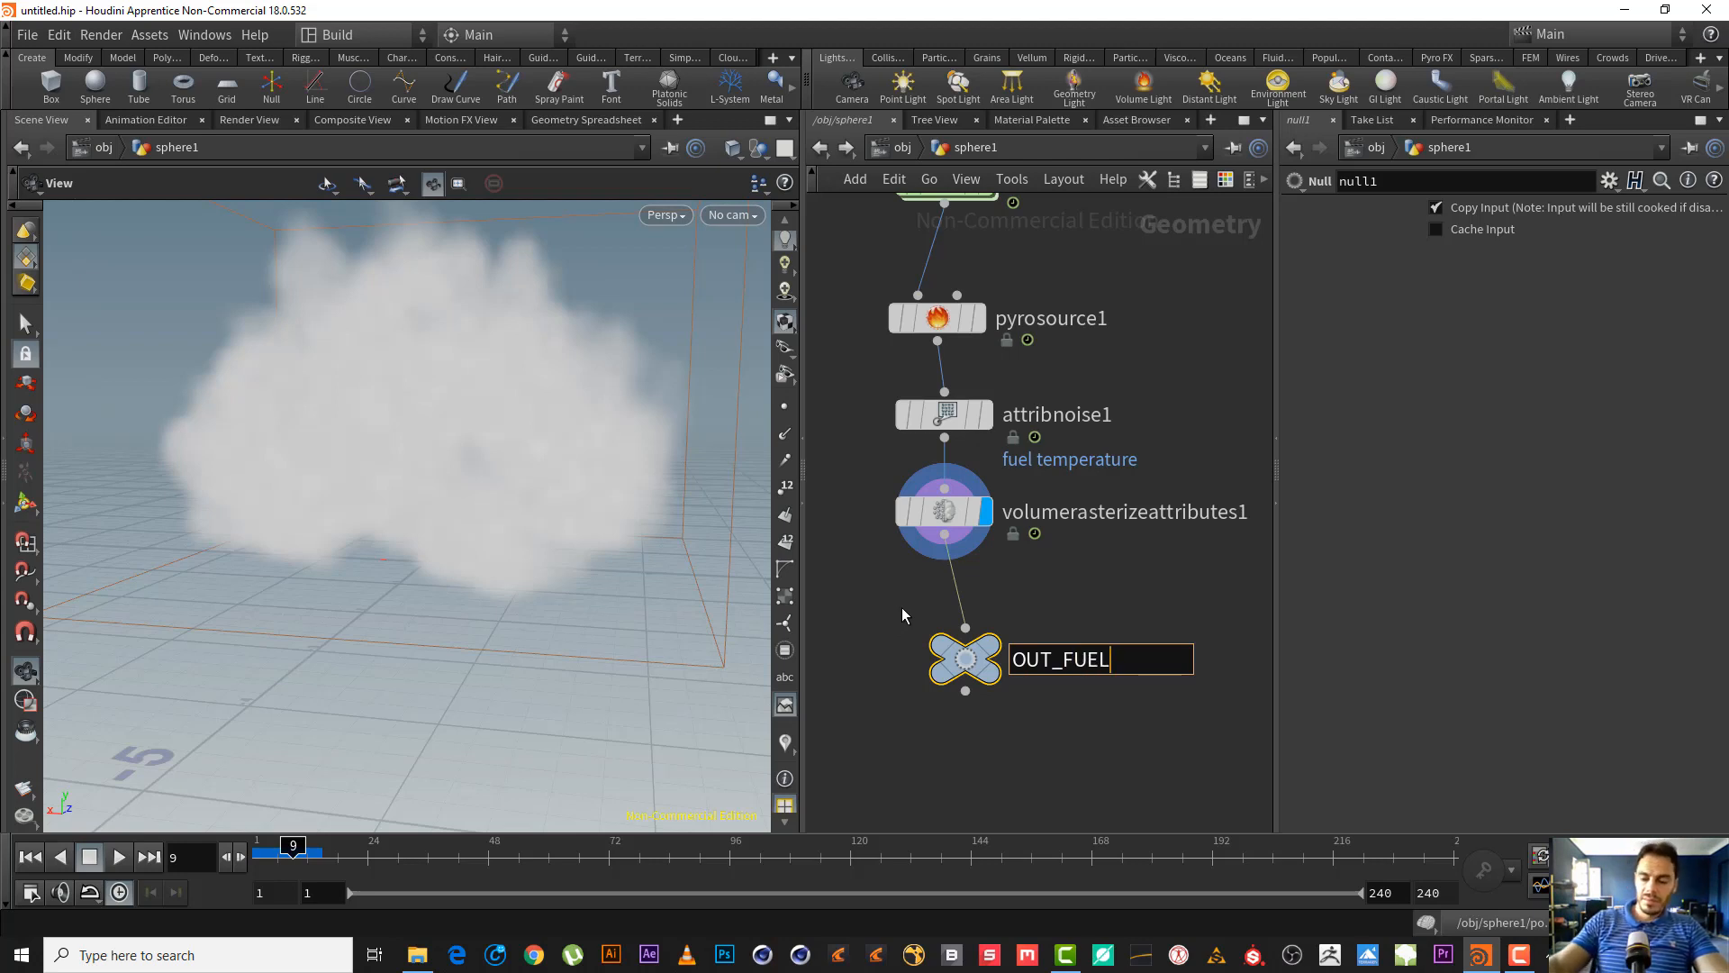
{"action": "key", "text": "Return"}
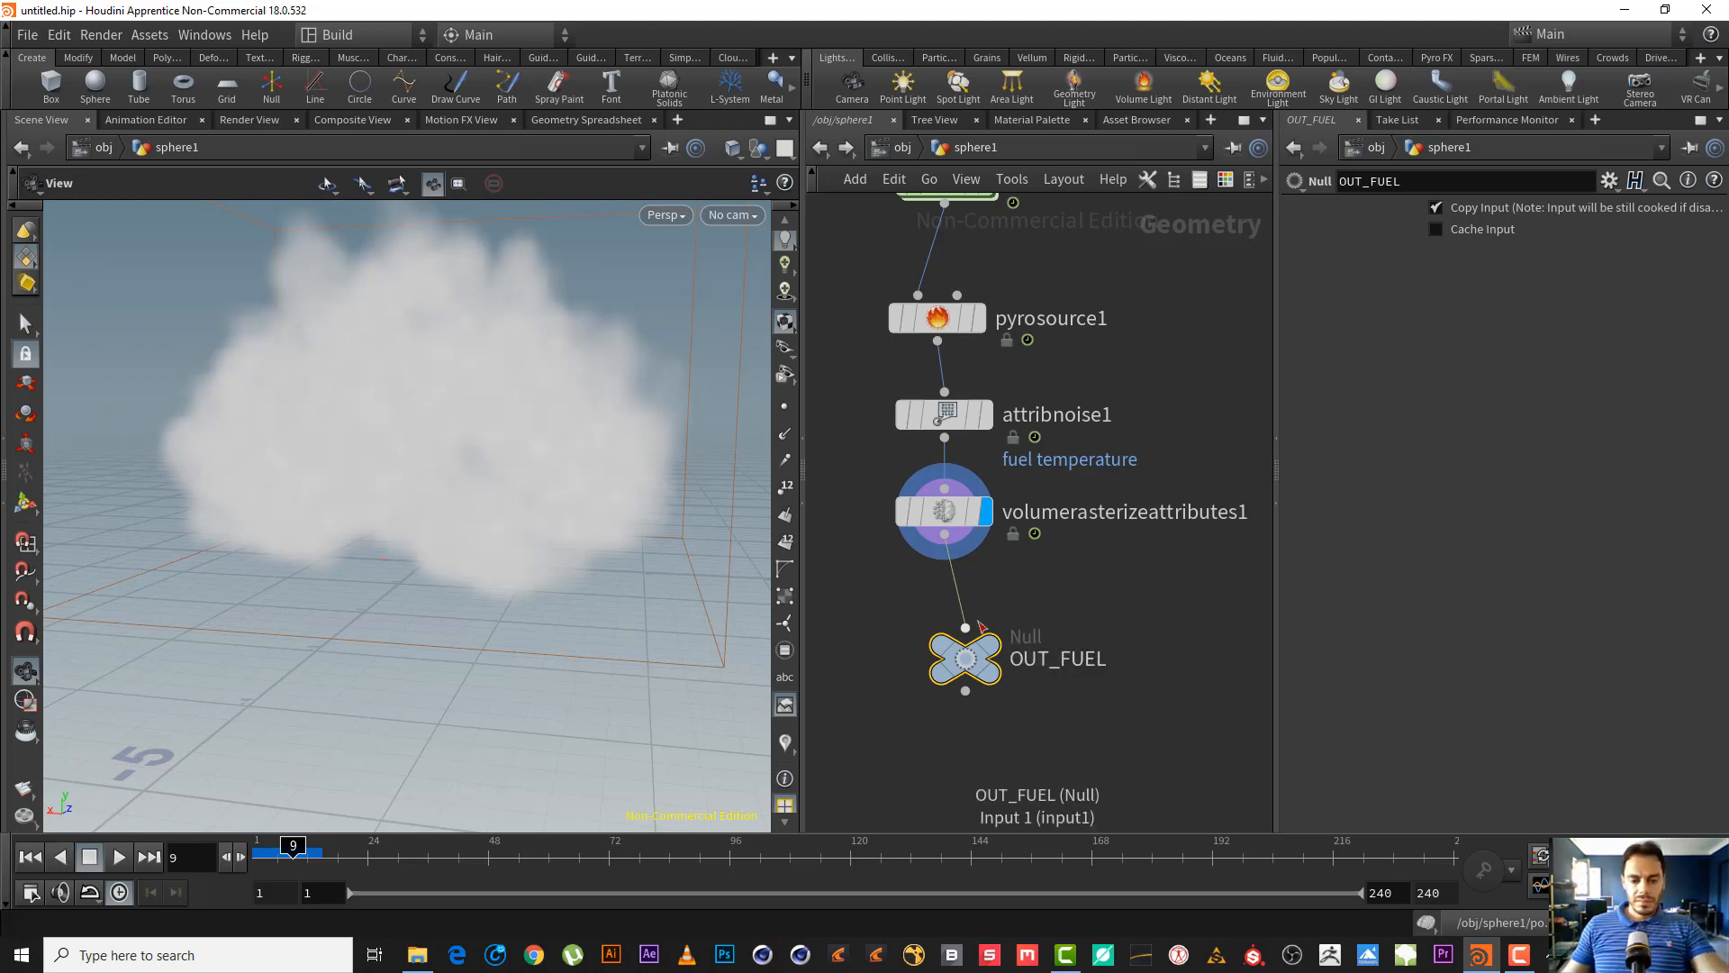
{"action": "left_click", "coordinate": [986, 680]}
{"action": "mouse_move", "coordinate": [980, 675]}
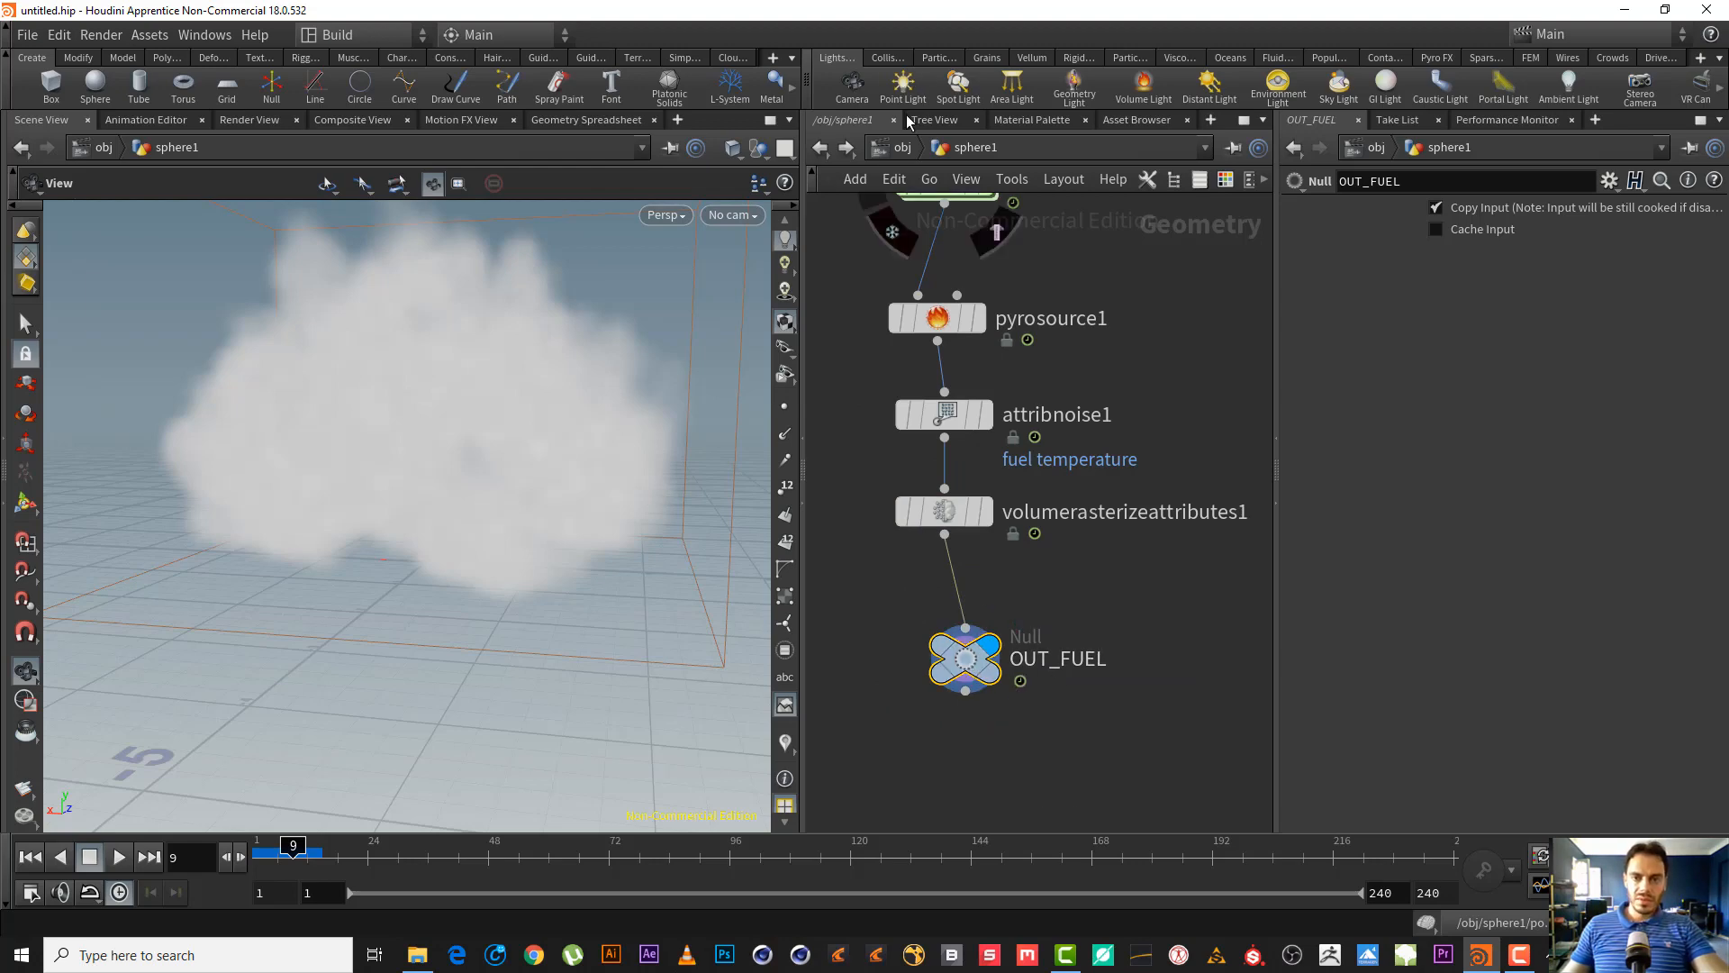
- At the object level, rename the sphere1 geometry object as FUEL_SRC
{"action": "left_click", "coordinate": [910, 178]}
{"action": "left_click", "coordinate": [903, 151]}
{"action": "left_click", "coordinate": [896, 150]}
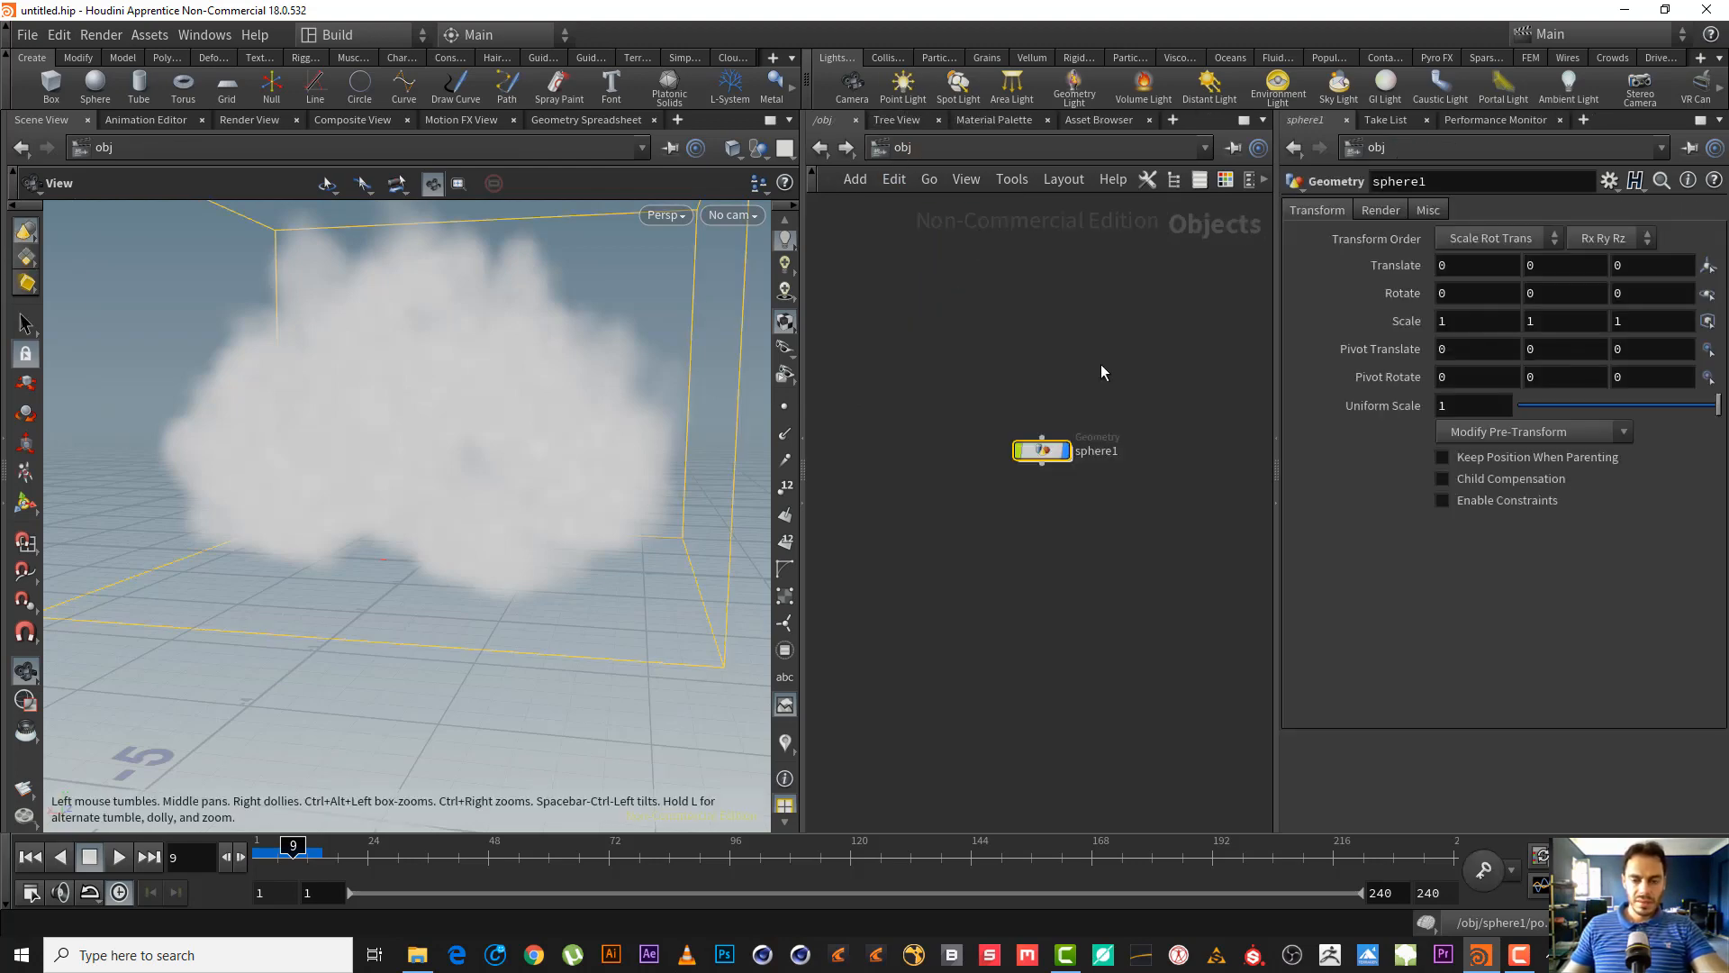
{"action": "double_click", "coordinate": [1063, 445]}
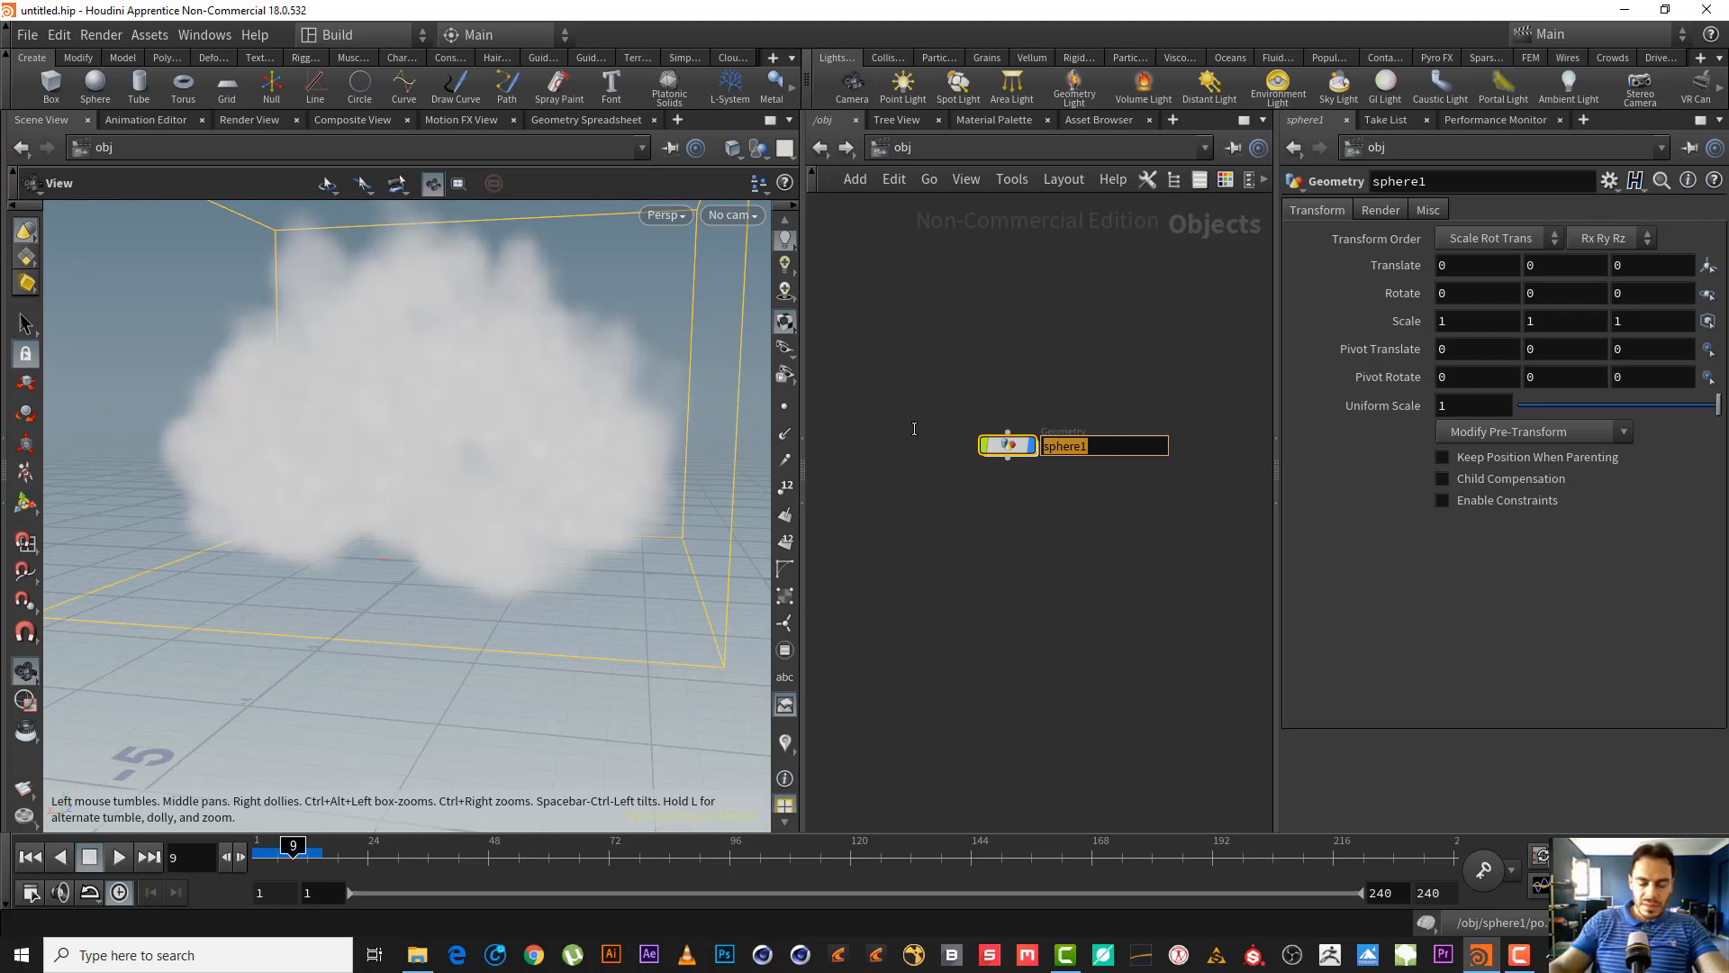
{"action": "type", "text": "FUEL_"}
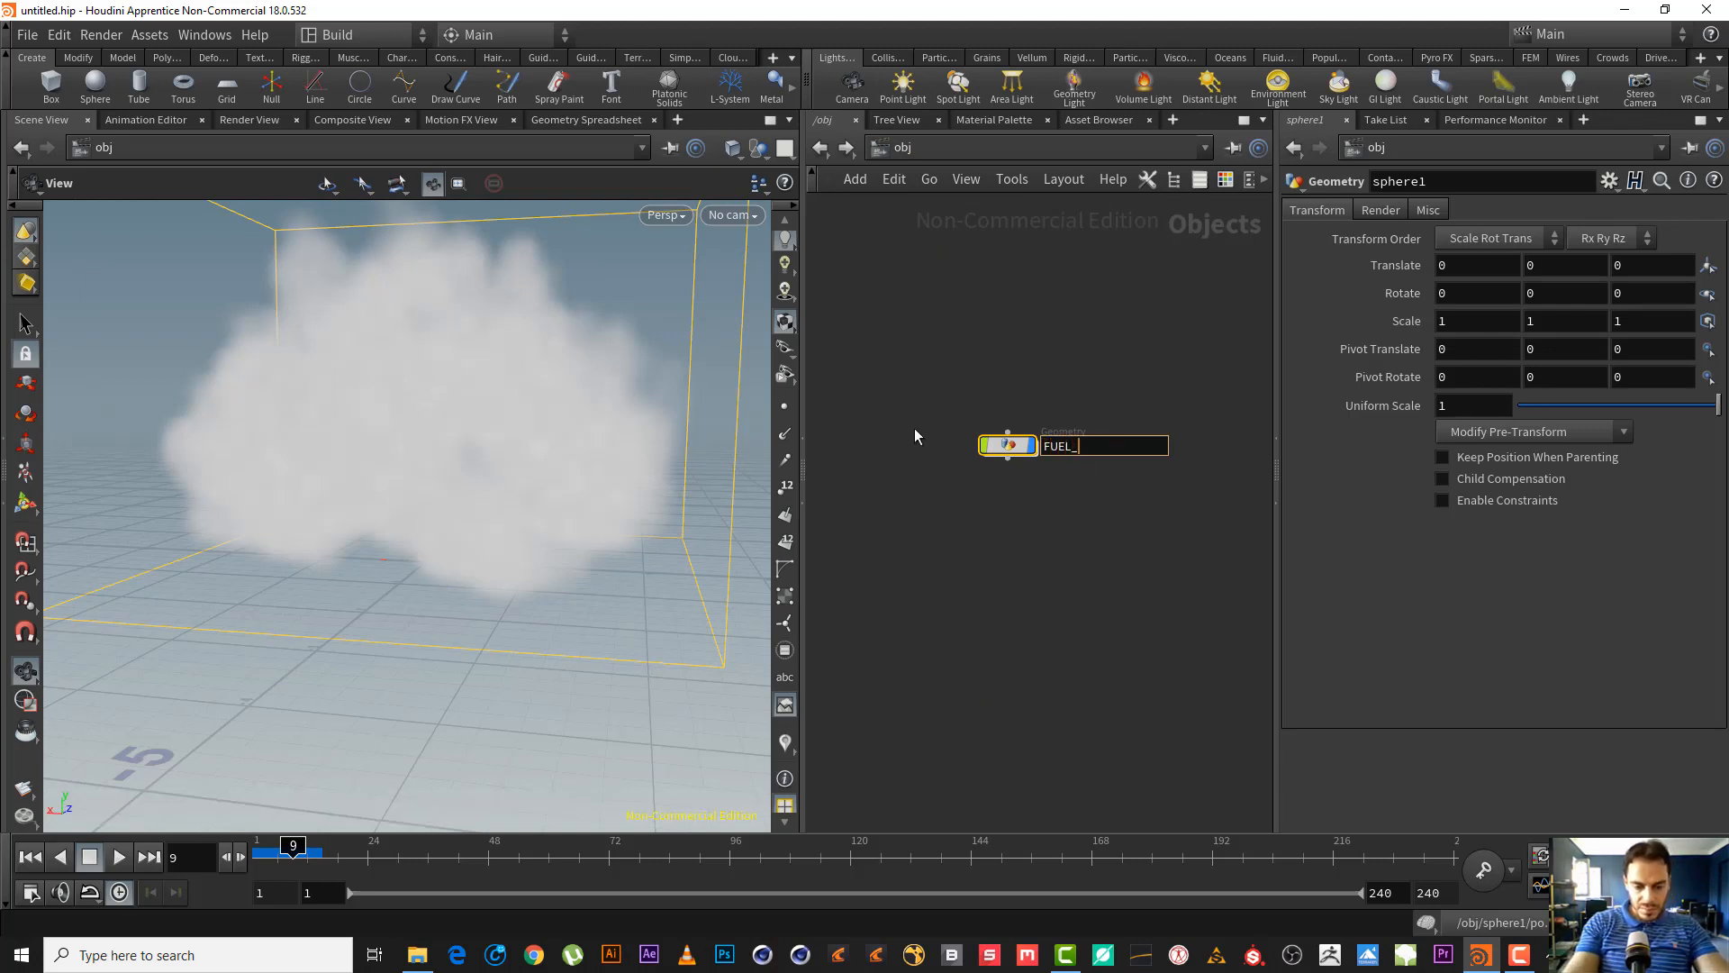
{"action": "type", "text": "SRC"}
{"action": "key", "text": "Return"}
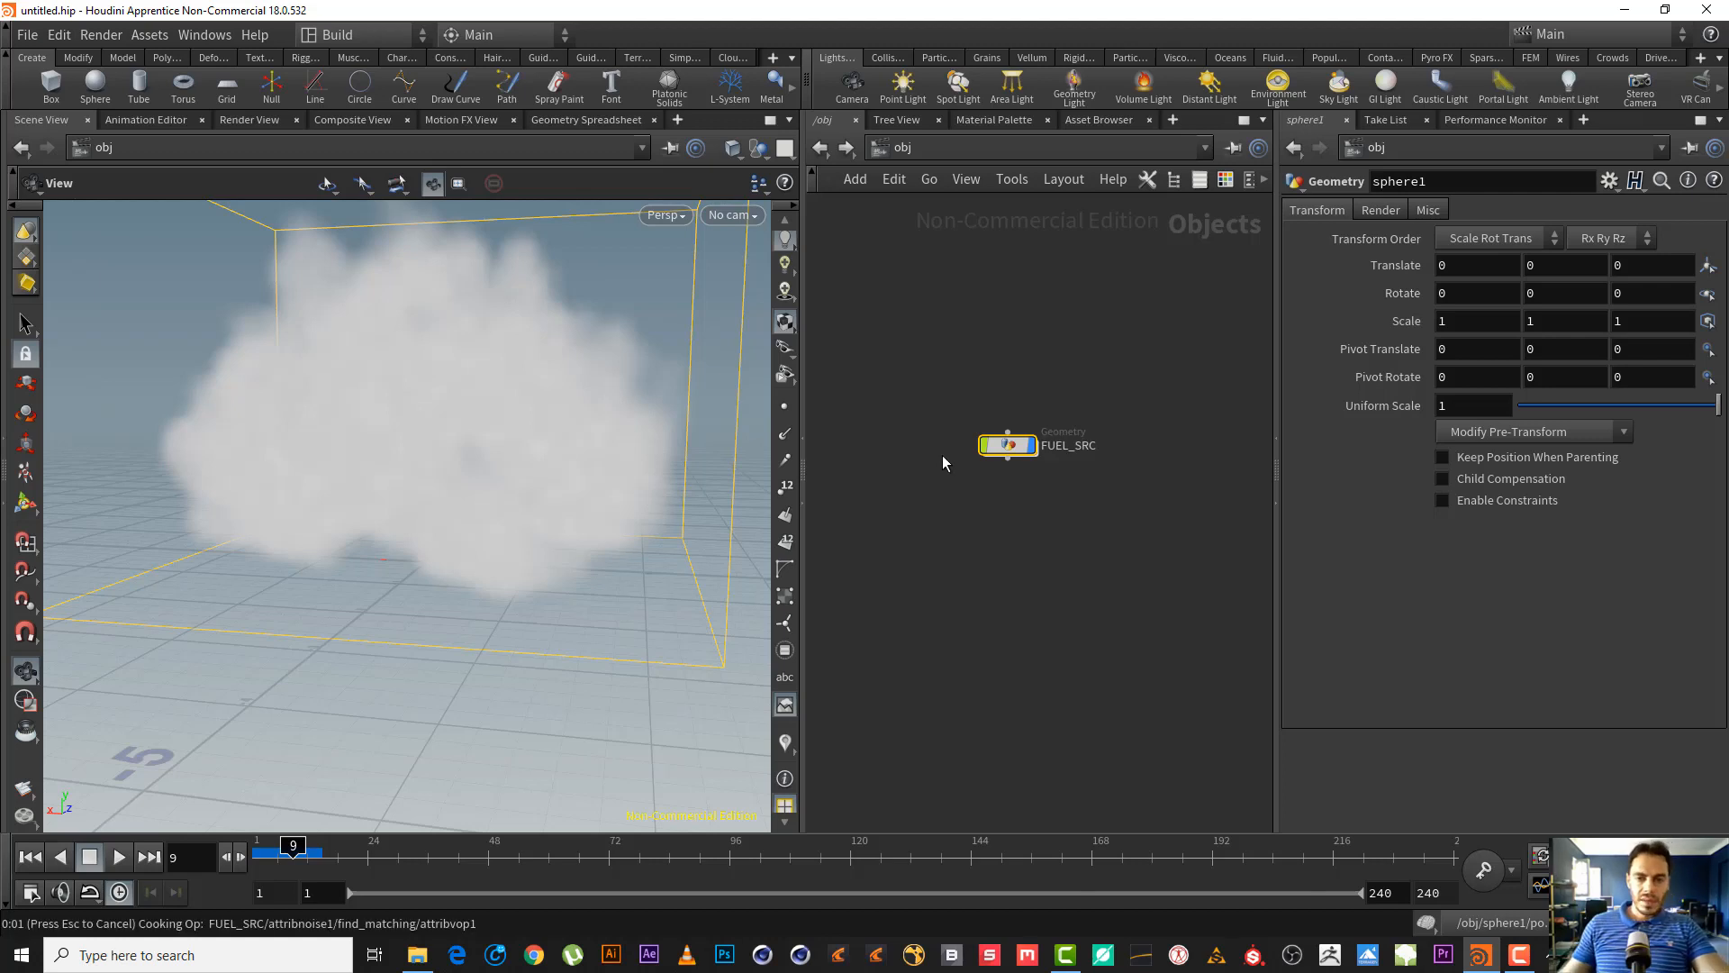
- Add a DOP Network node at the object level, just below FUEL_SRC
{"action": "key", "text": "Tab"}
{"action": "type", "text": "DOP N"}
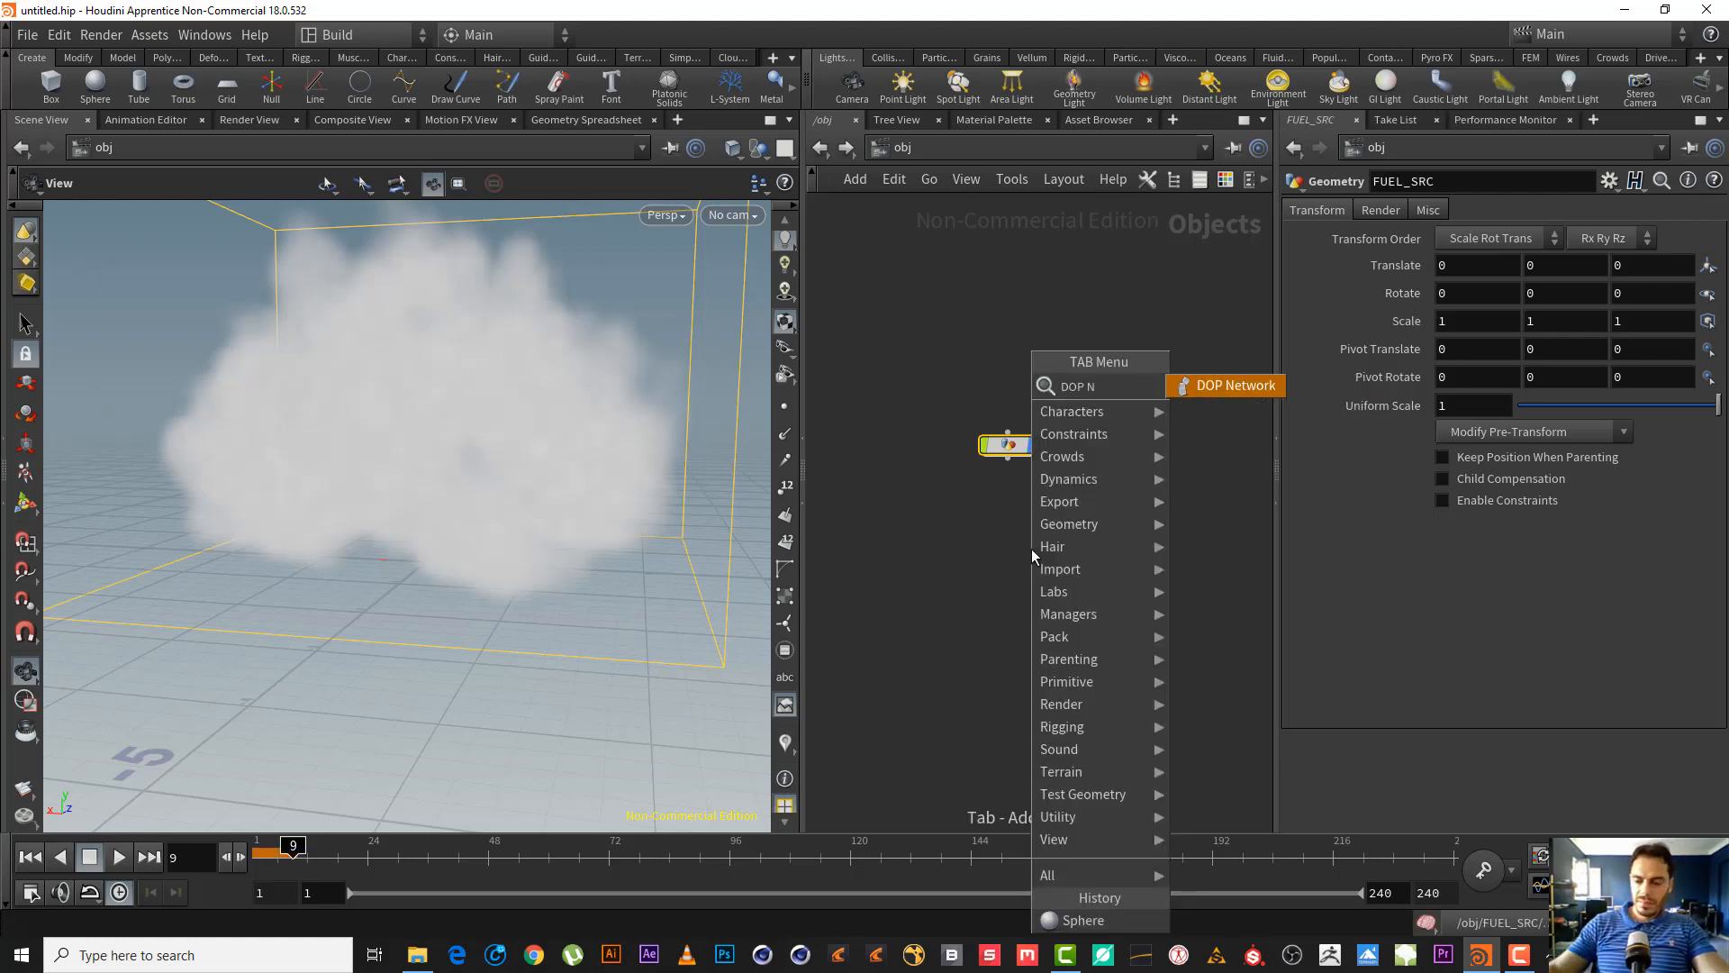
{"action": "key", "text": "Return"}
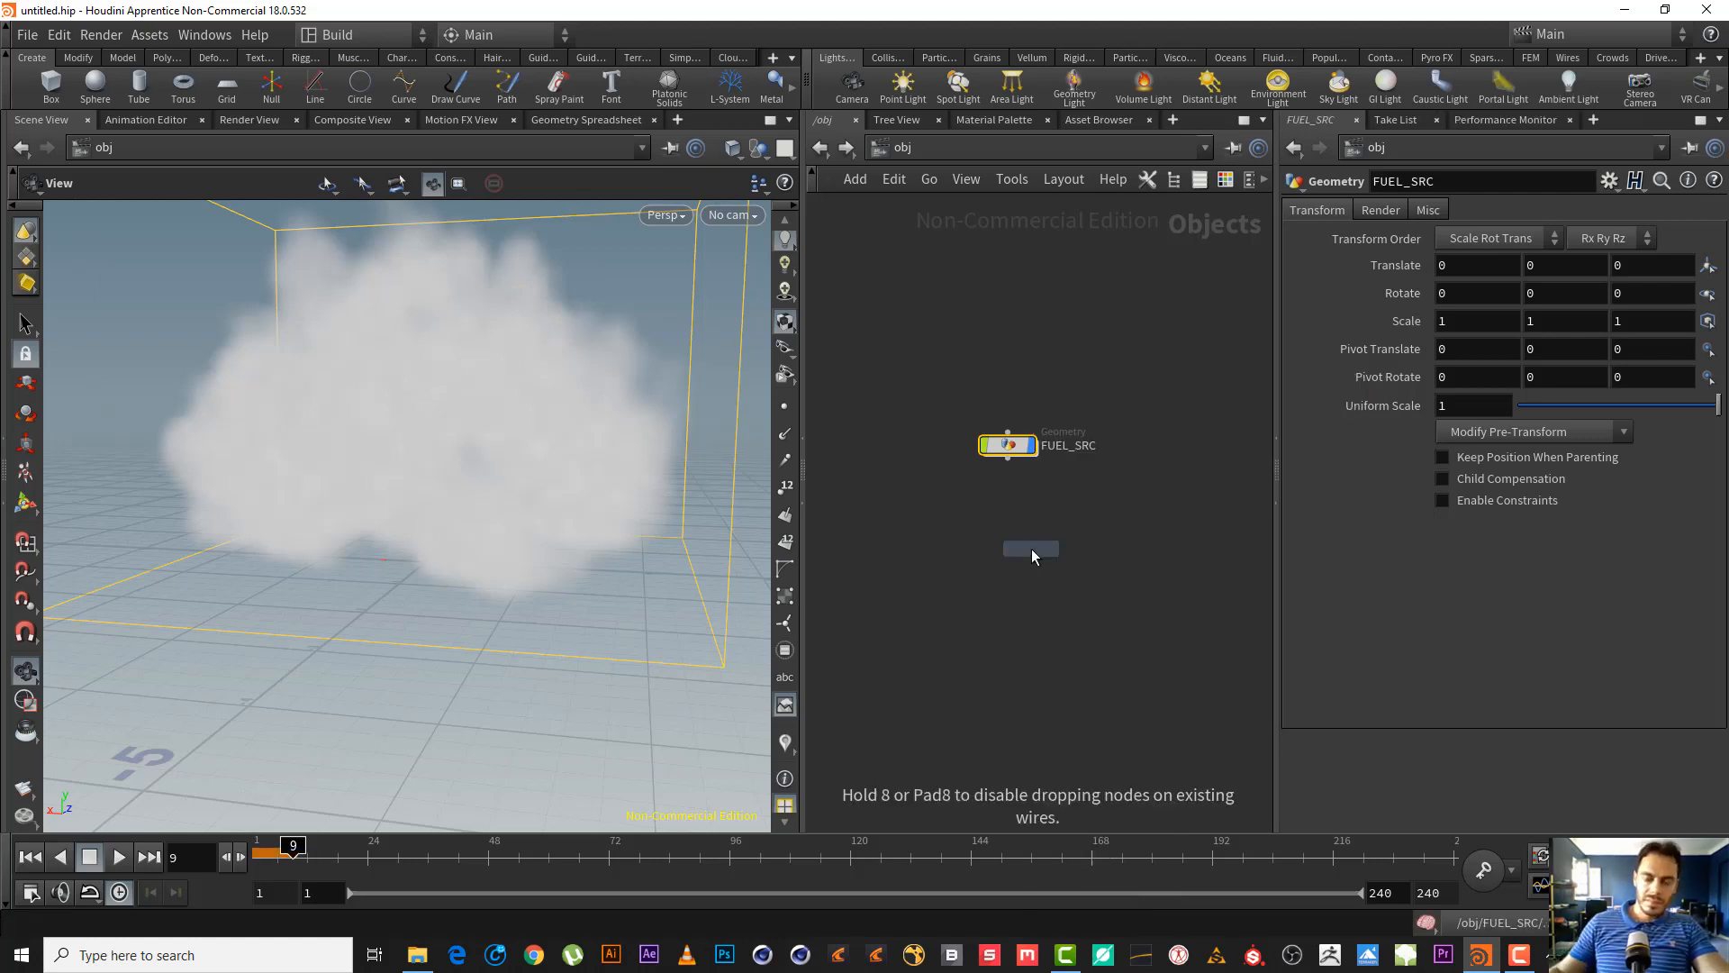
{"action": "left_click", "coordinate": [1009, 506]}
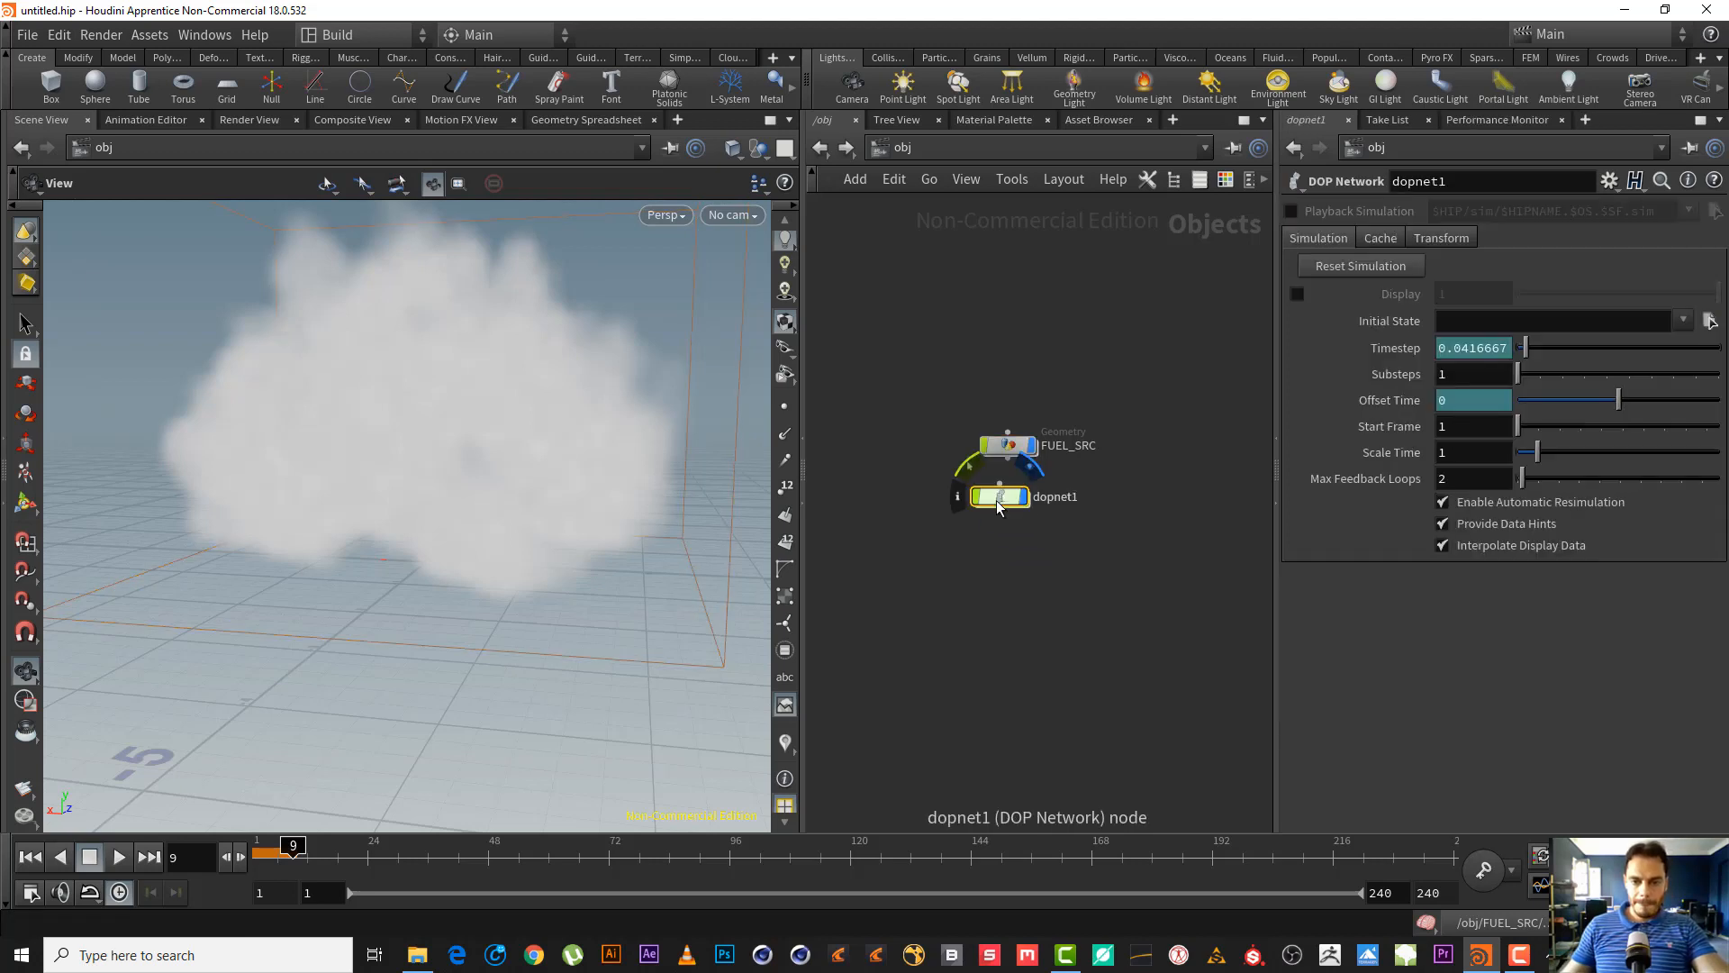
- Rename the DOP network node dopnet1 as EXPLOSION_SIM and copy the new name for reuse
{"action": "double_click", "coordinate": [1063, 498]}
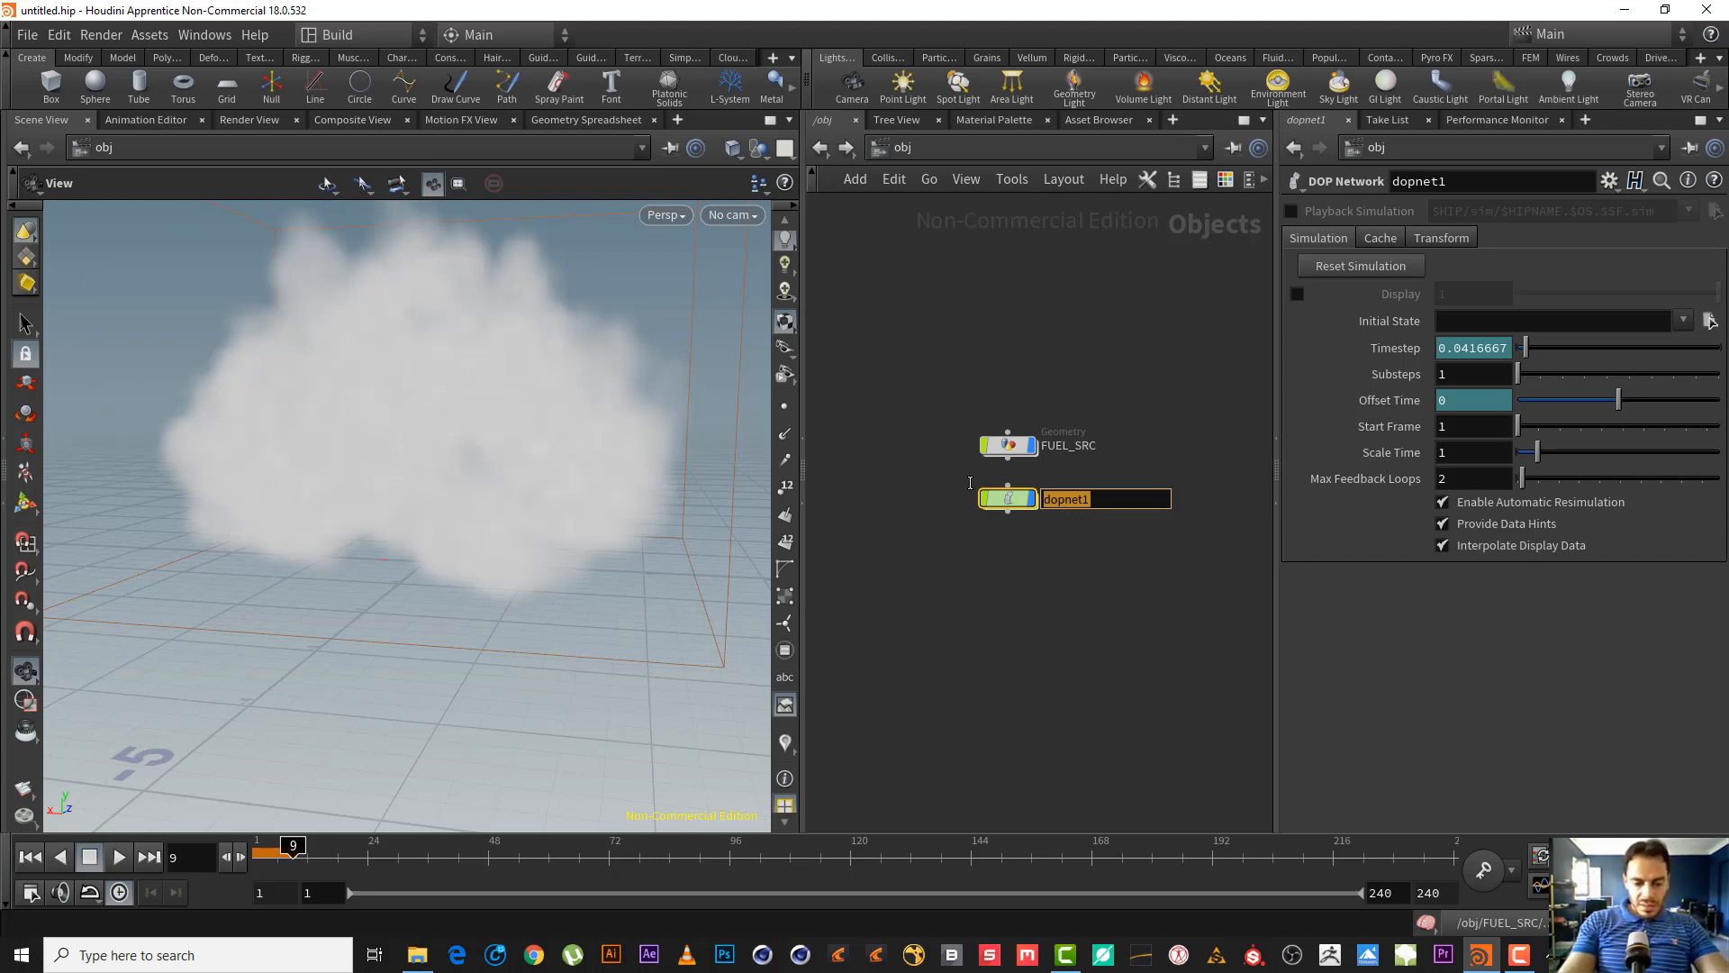
{"action": "type", "text": "FLUI"}
{"action": "key", "text": "BackSpace"}
{"action": "key", "text": "BackSpace"}
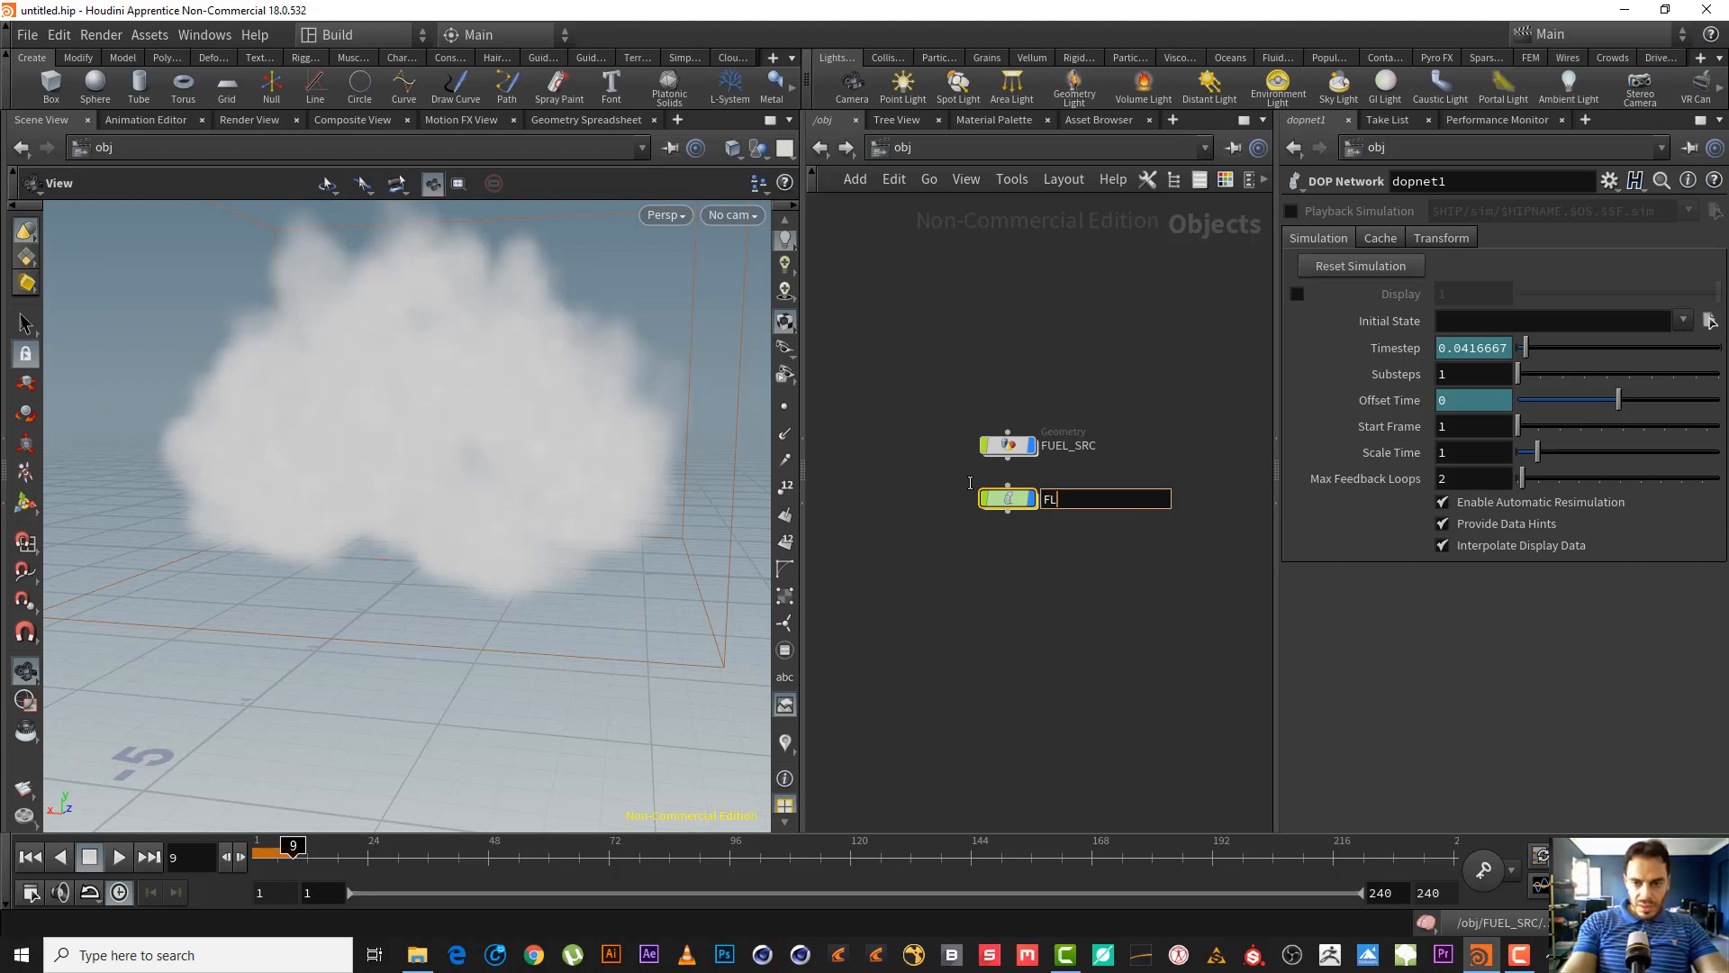
{"action": "type", "text": "U"}
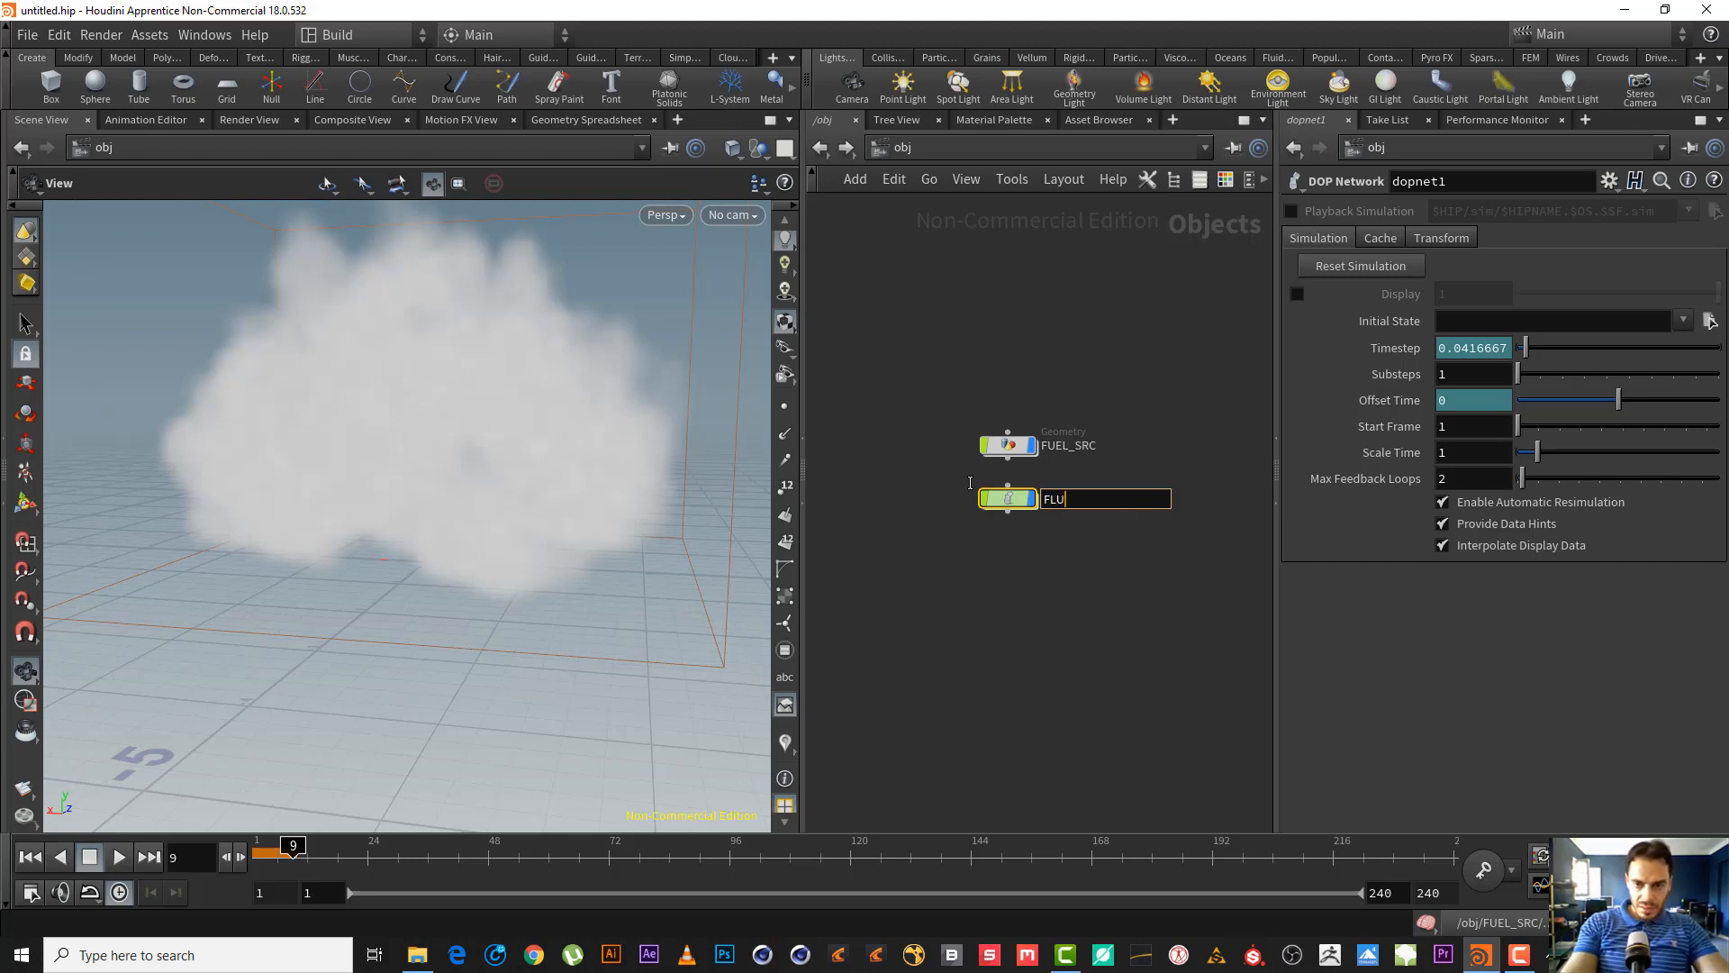
{"action": "type", "text": "EL_"}
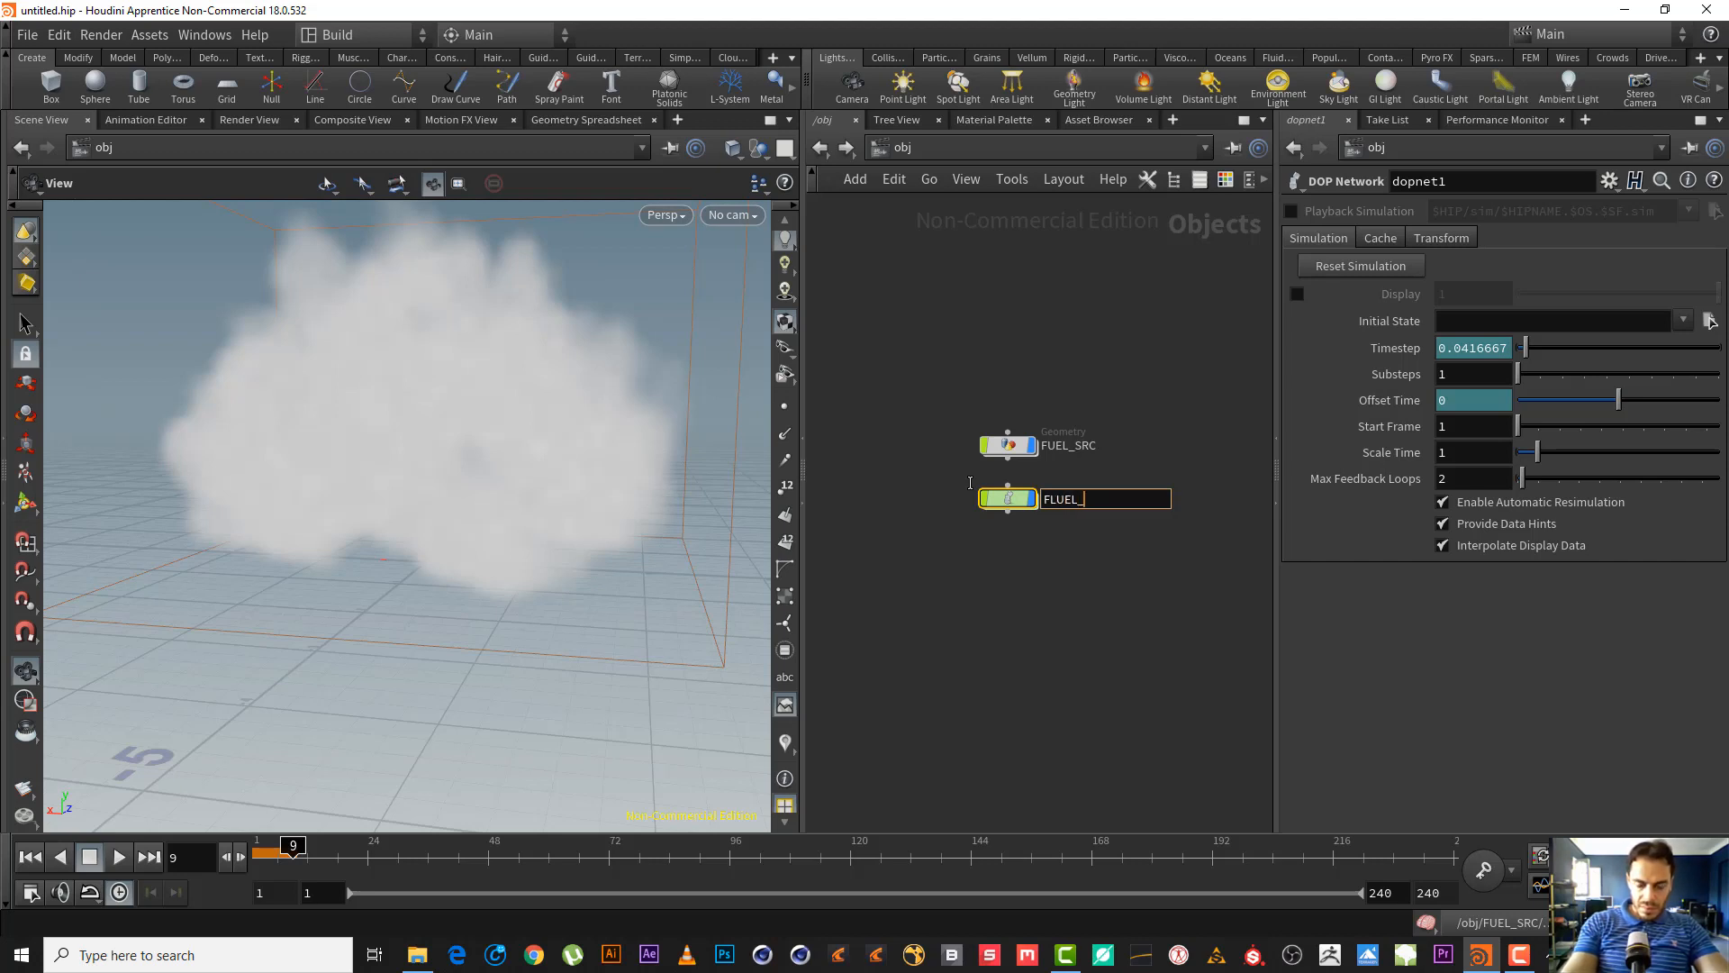
{"action": "key", "text": "BackSpace"}
{"action": "key", "text": "BackSpace"}
{"action": "key", "text": "BackSpace"}
{"action": "key", "text": "BackSpace"}
{"action": "key", "text": "BackSpace"}
{"action": "key", "text": "BackSpace"}
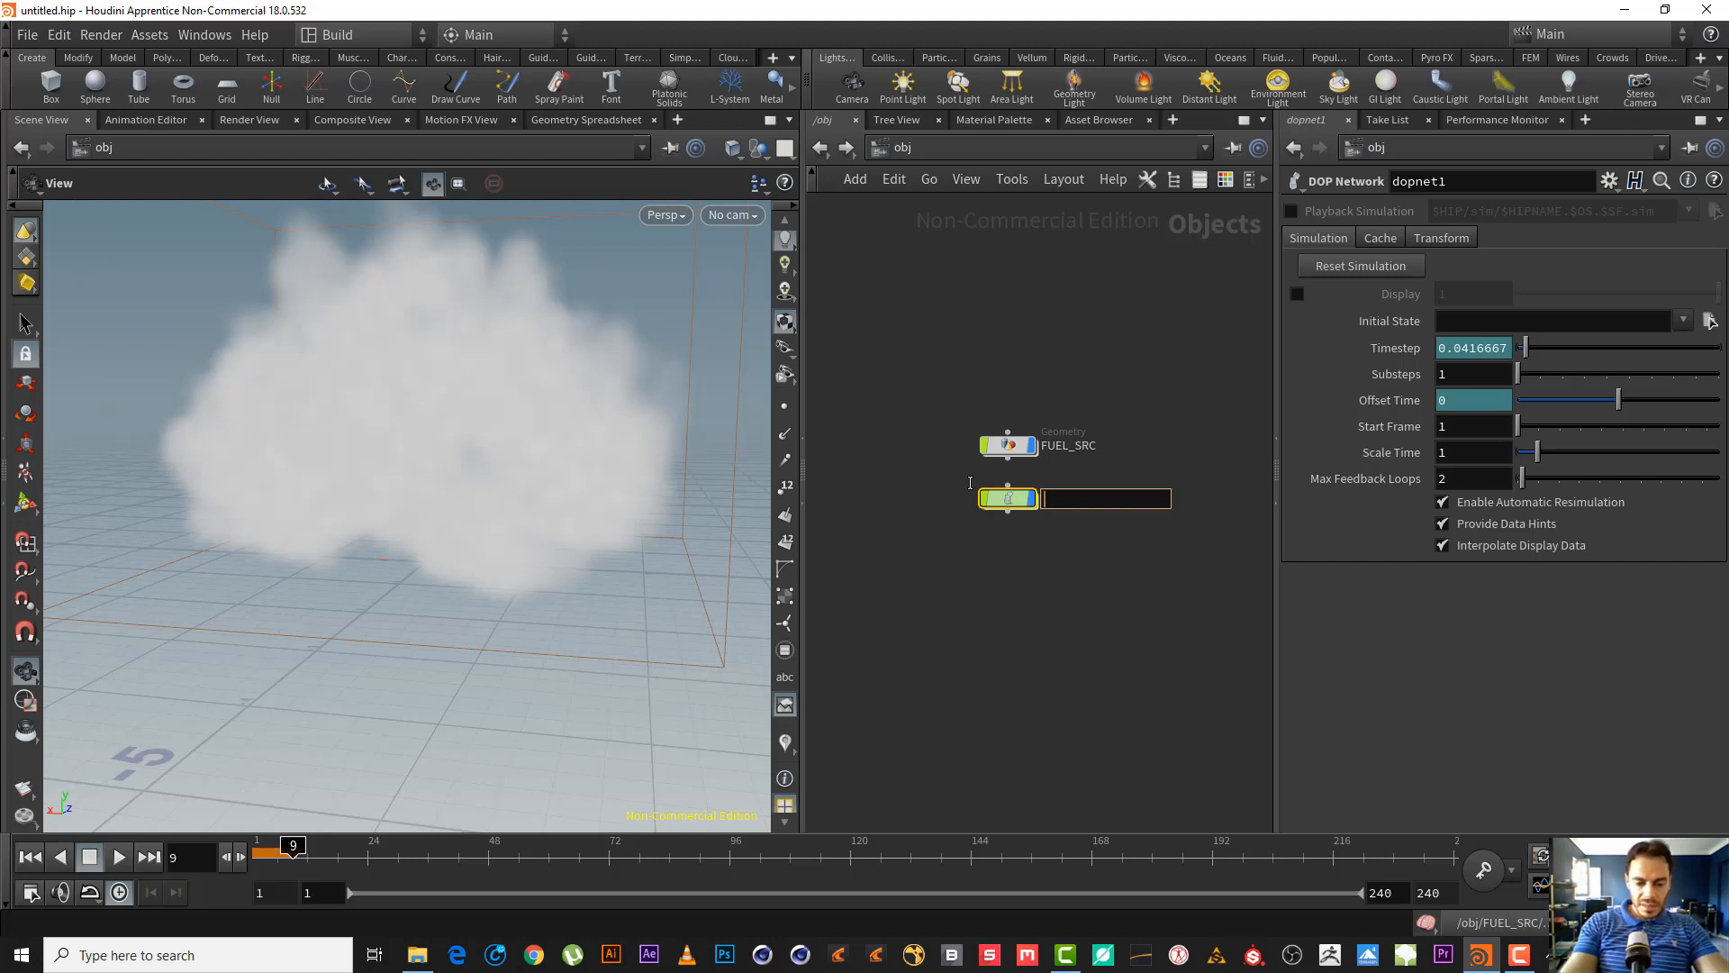
{"action": "type", "text": "EXPO"}
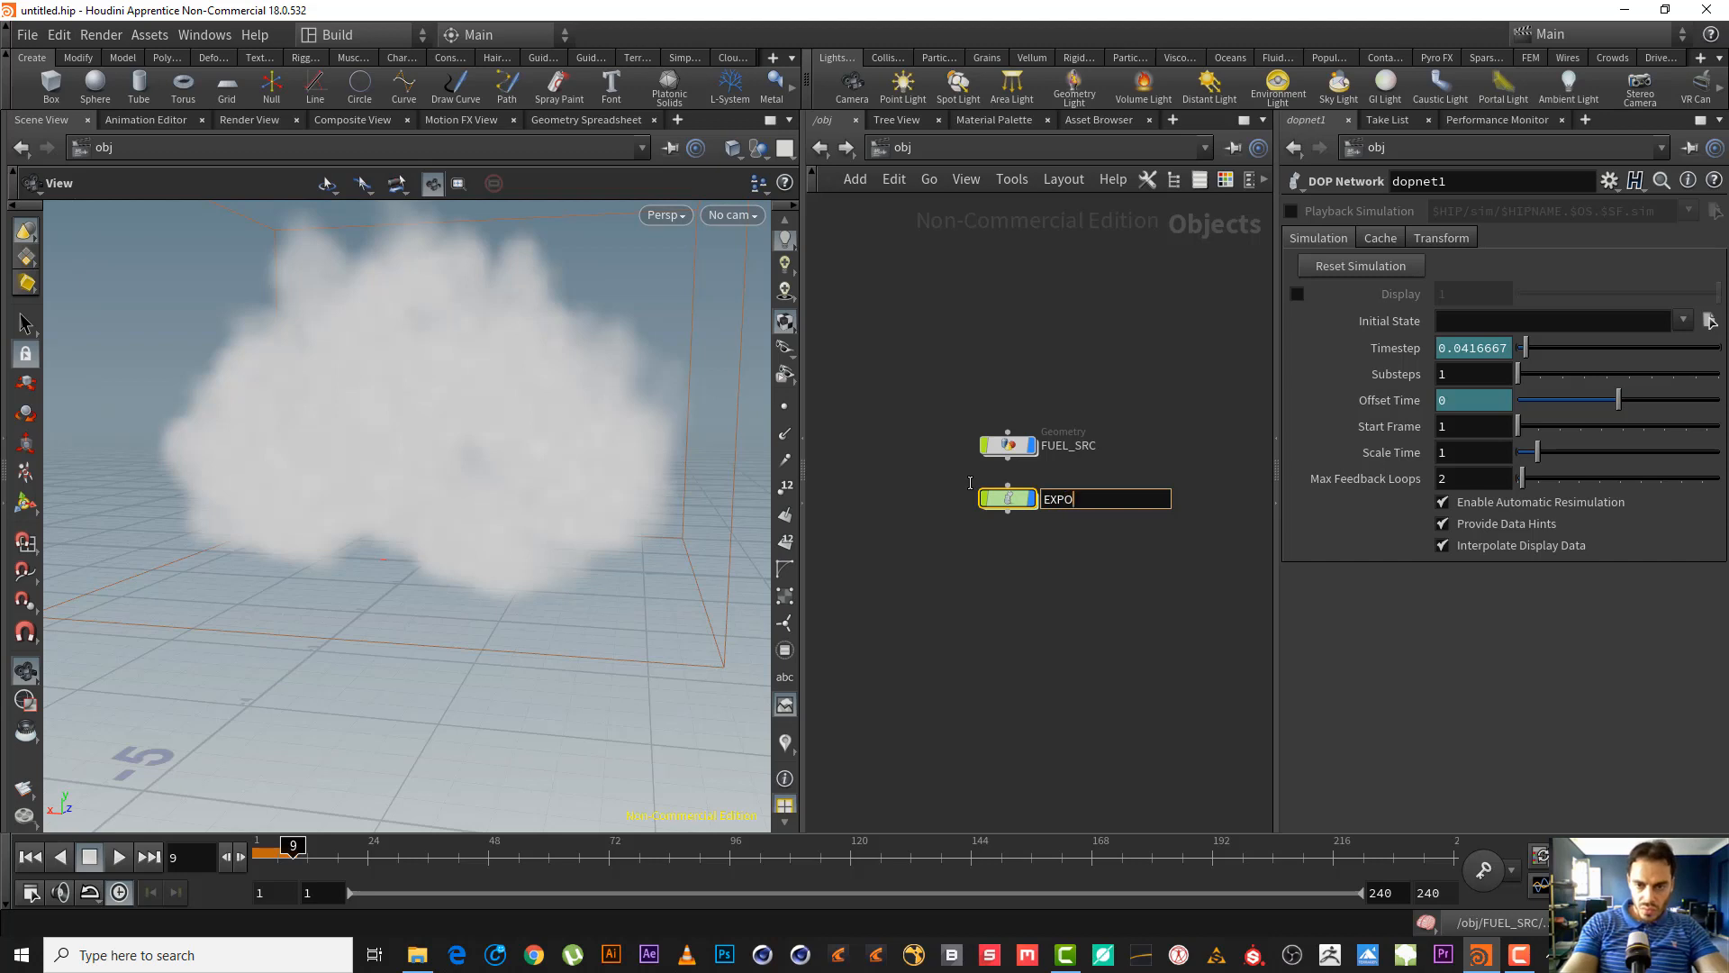
{"action": "key", "text": "BackSpace"}
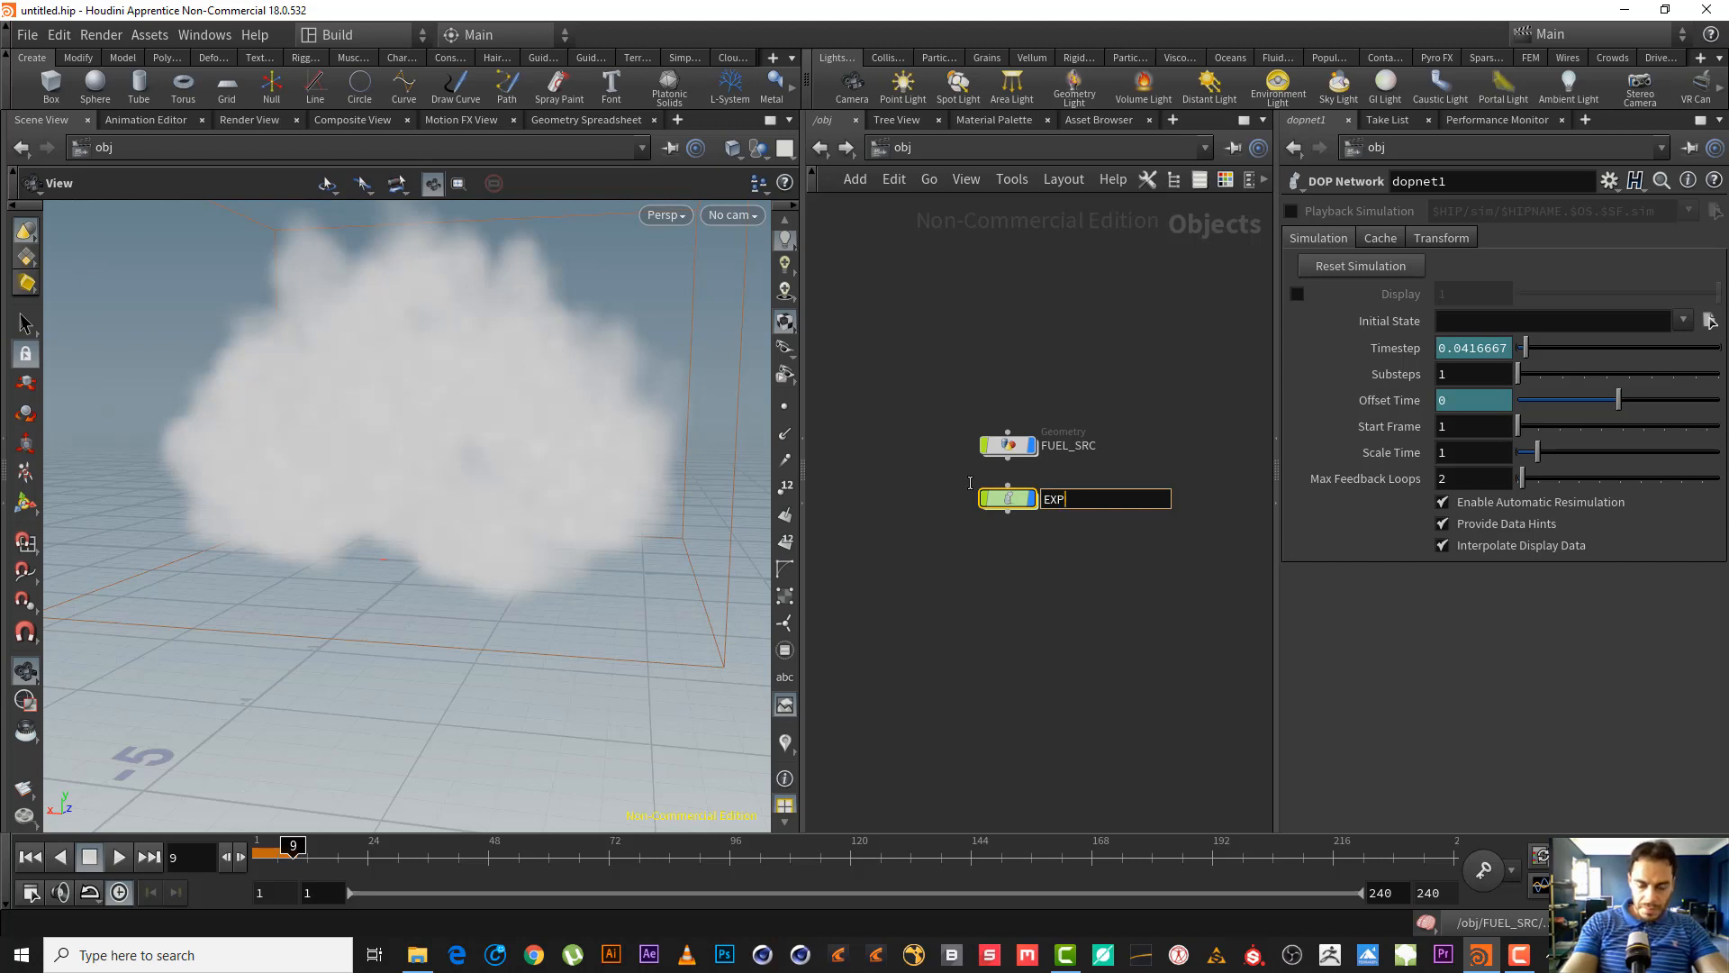
{"action": "type", "text": "LOSION_SIM"}
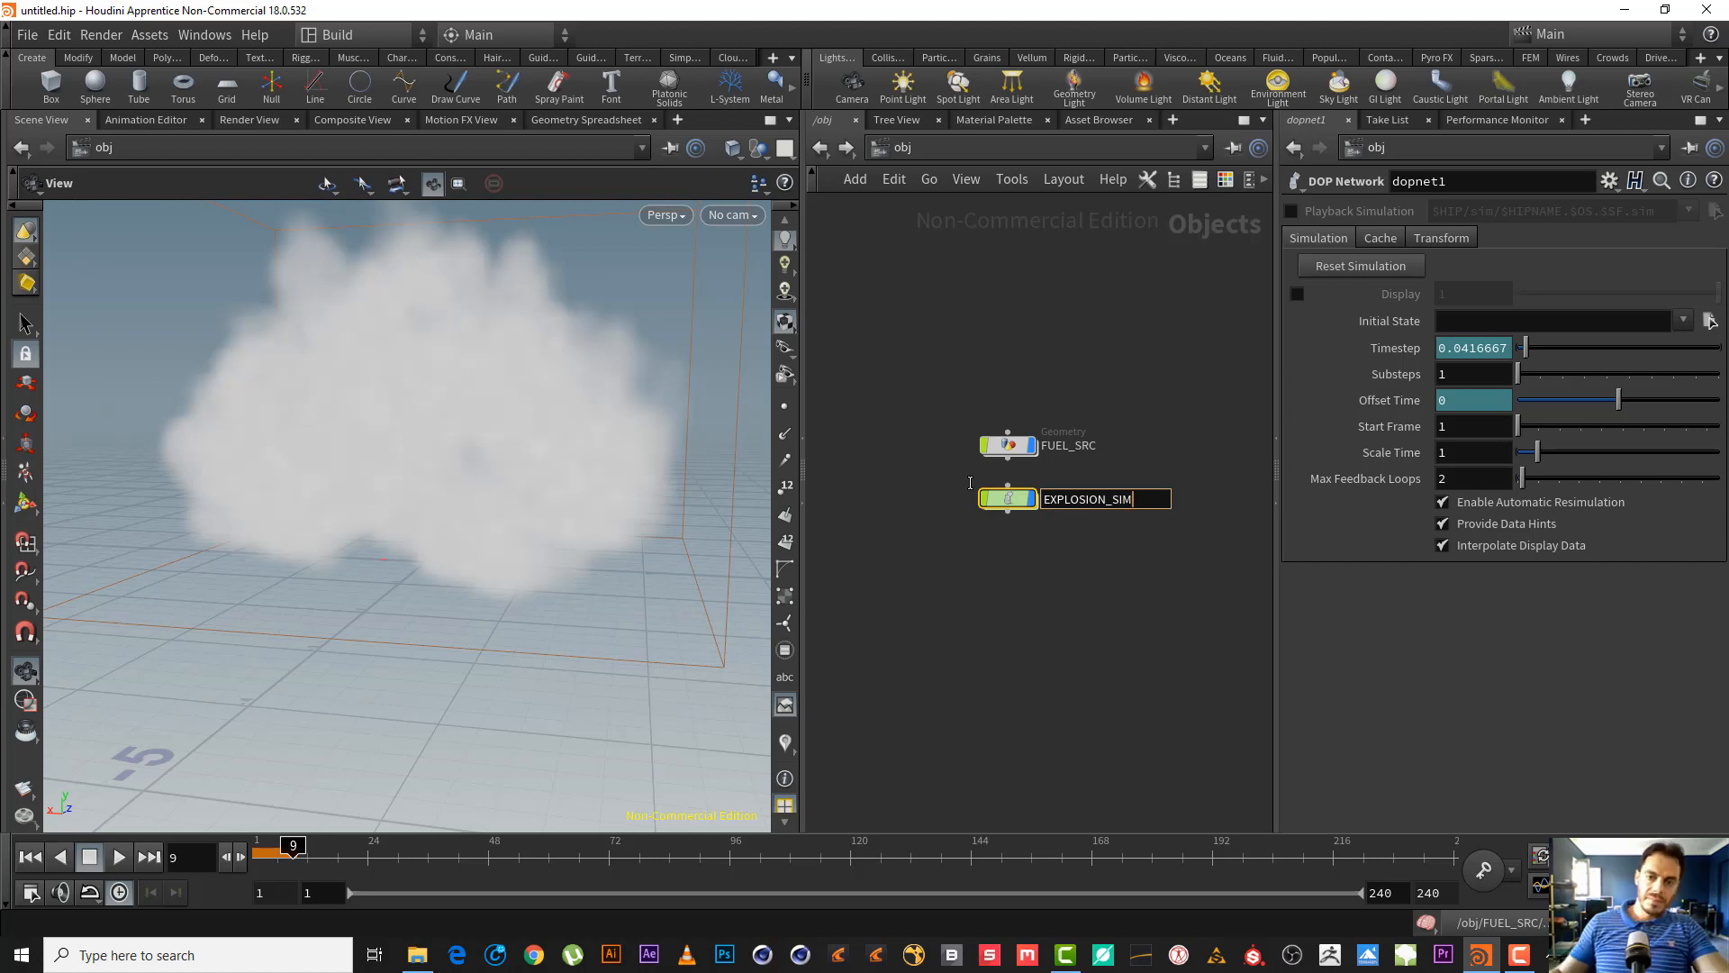
{"action": "key", "text": "ctrl+a"}
{"action": "key", "text": "ctrl+c"}
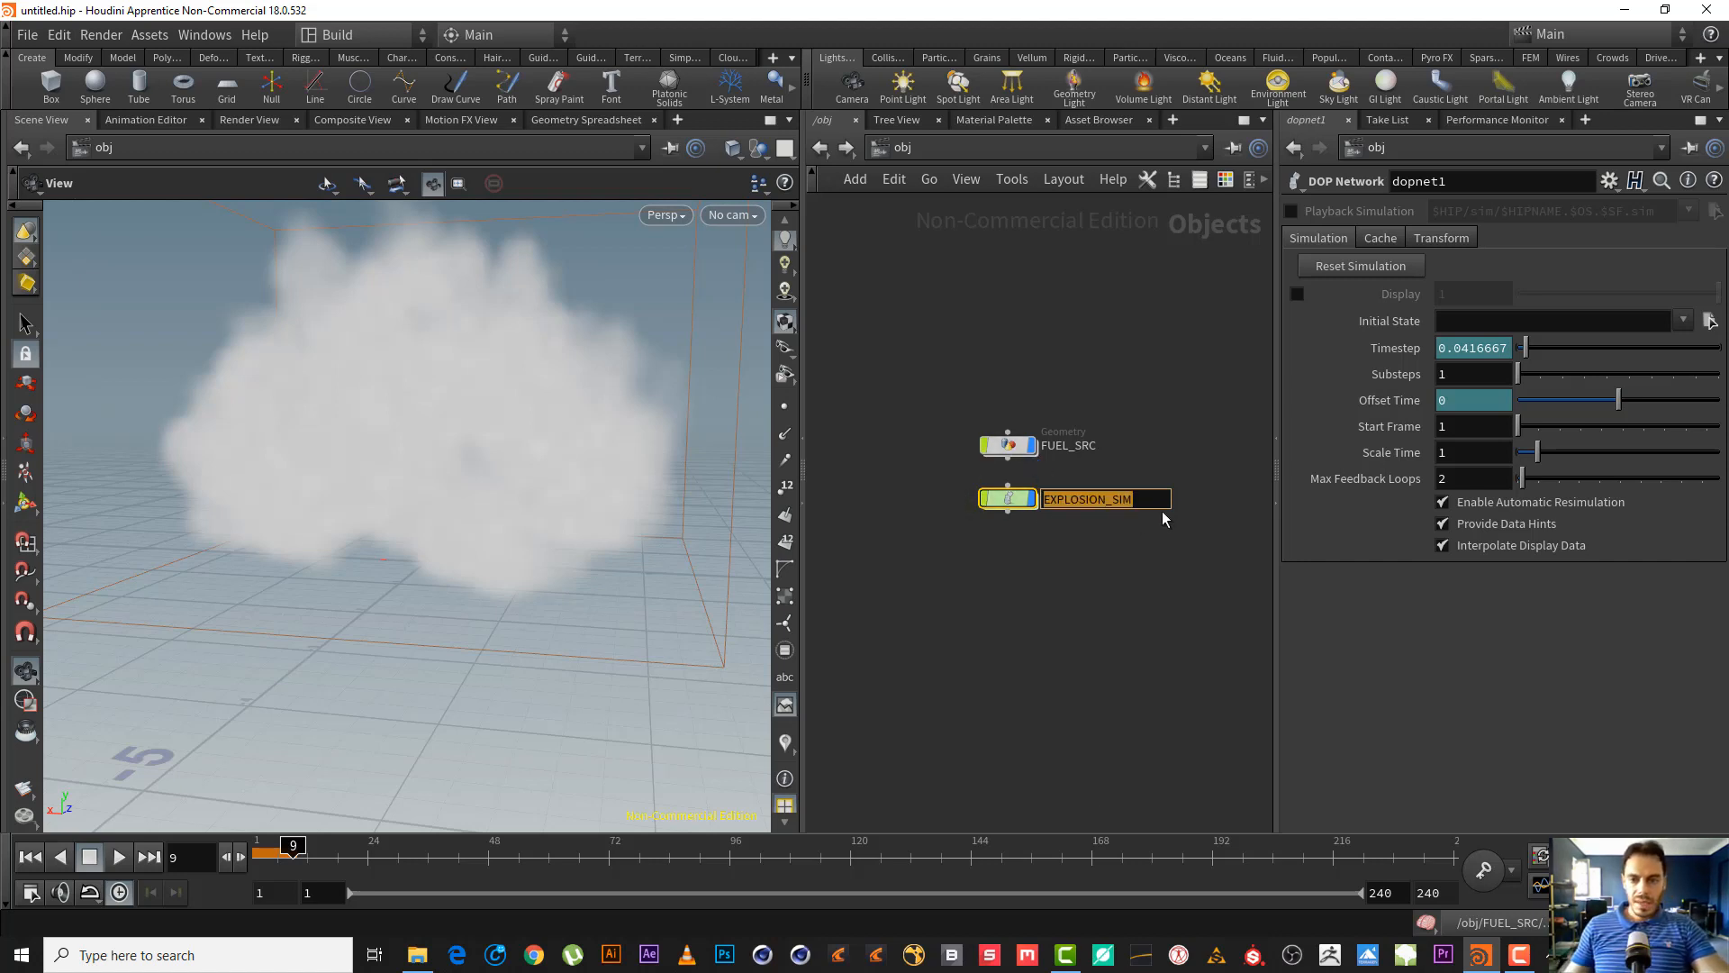
{"action": "left_click", "coordinate": [1136, 462]}
- Rename the FUEL_SRC geometry object as EXPLOSION_SRC, replacing the FUEL part with the copied word
{"action": "left_click", "coordinate": [1084, 445]}
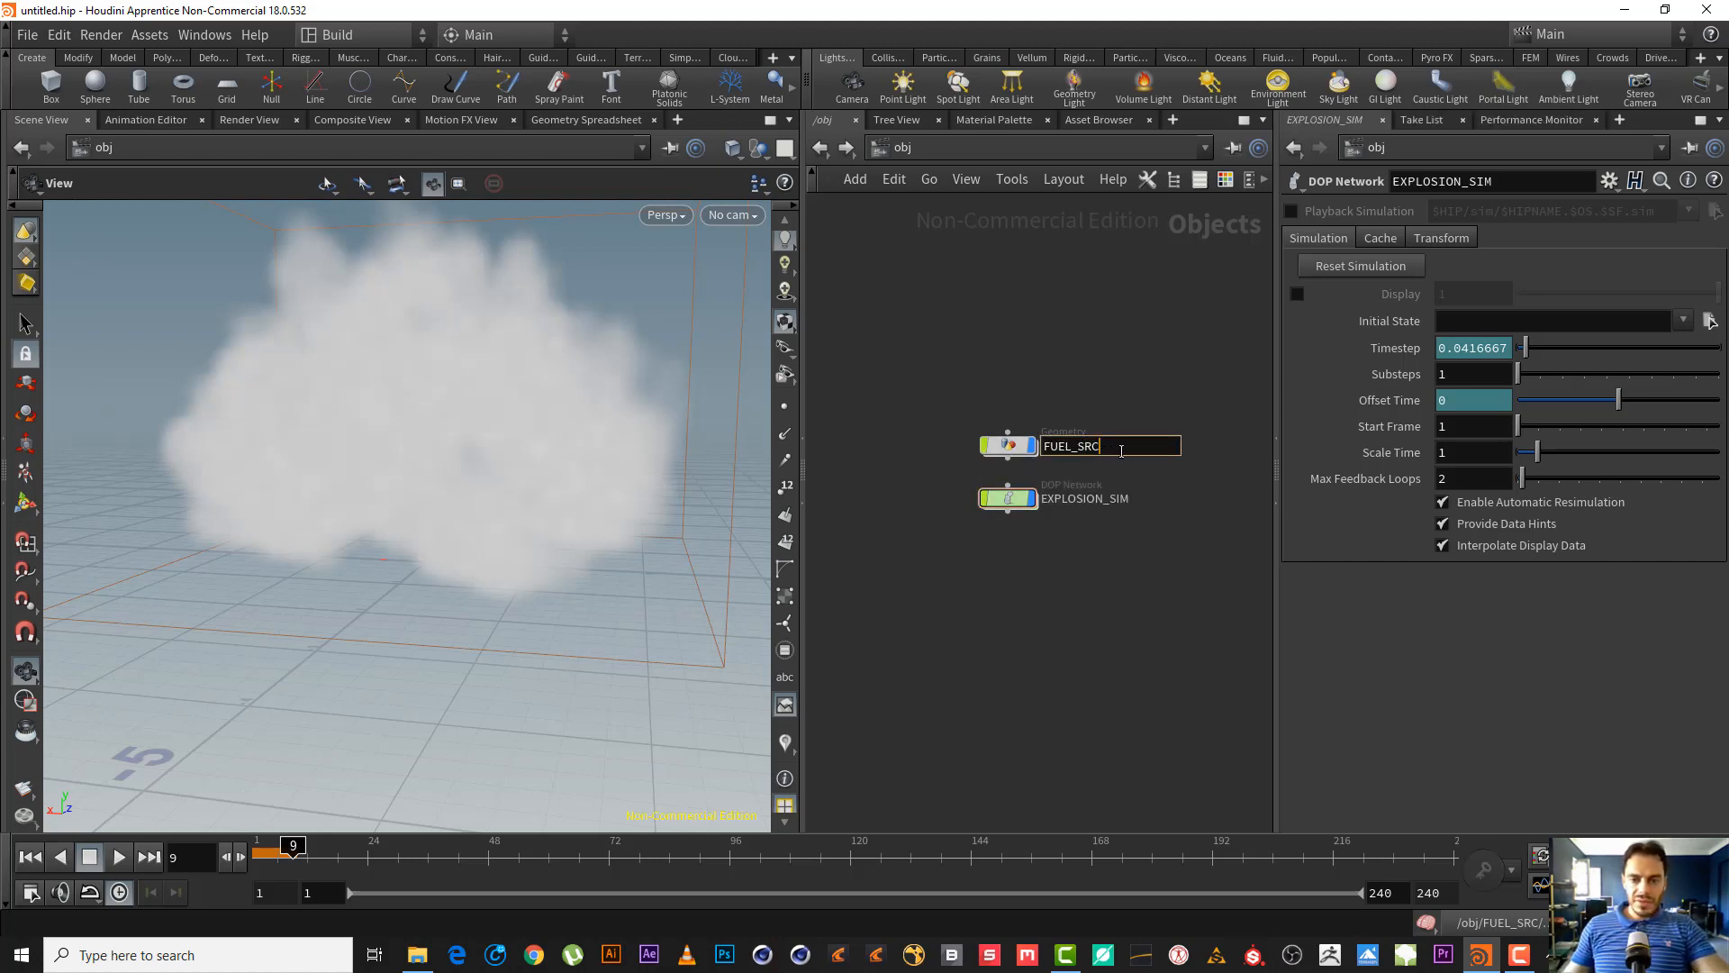
{"action": "left_click_drag", "start_coordinate": [1119, 450], "coordinate": [1037, 451]}
{"action": "key", "text": "ctrl+v"}
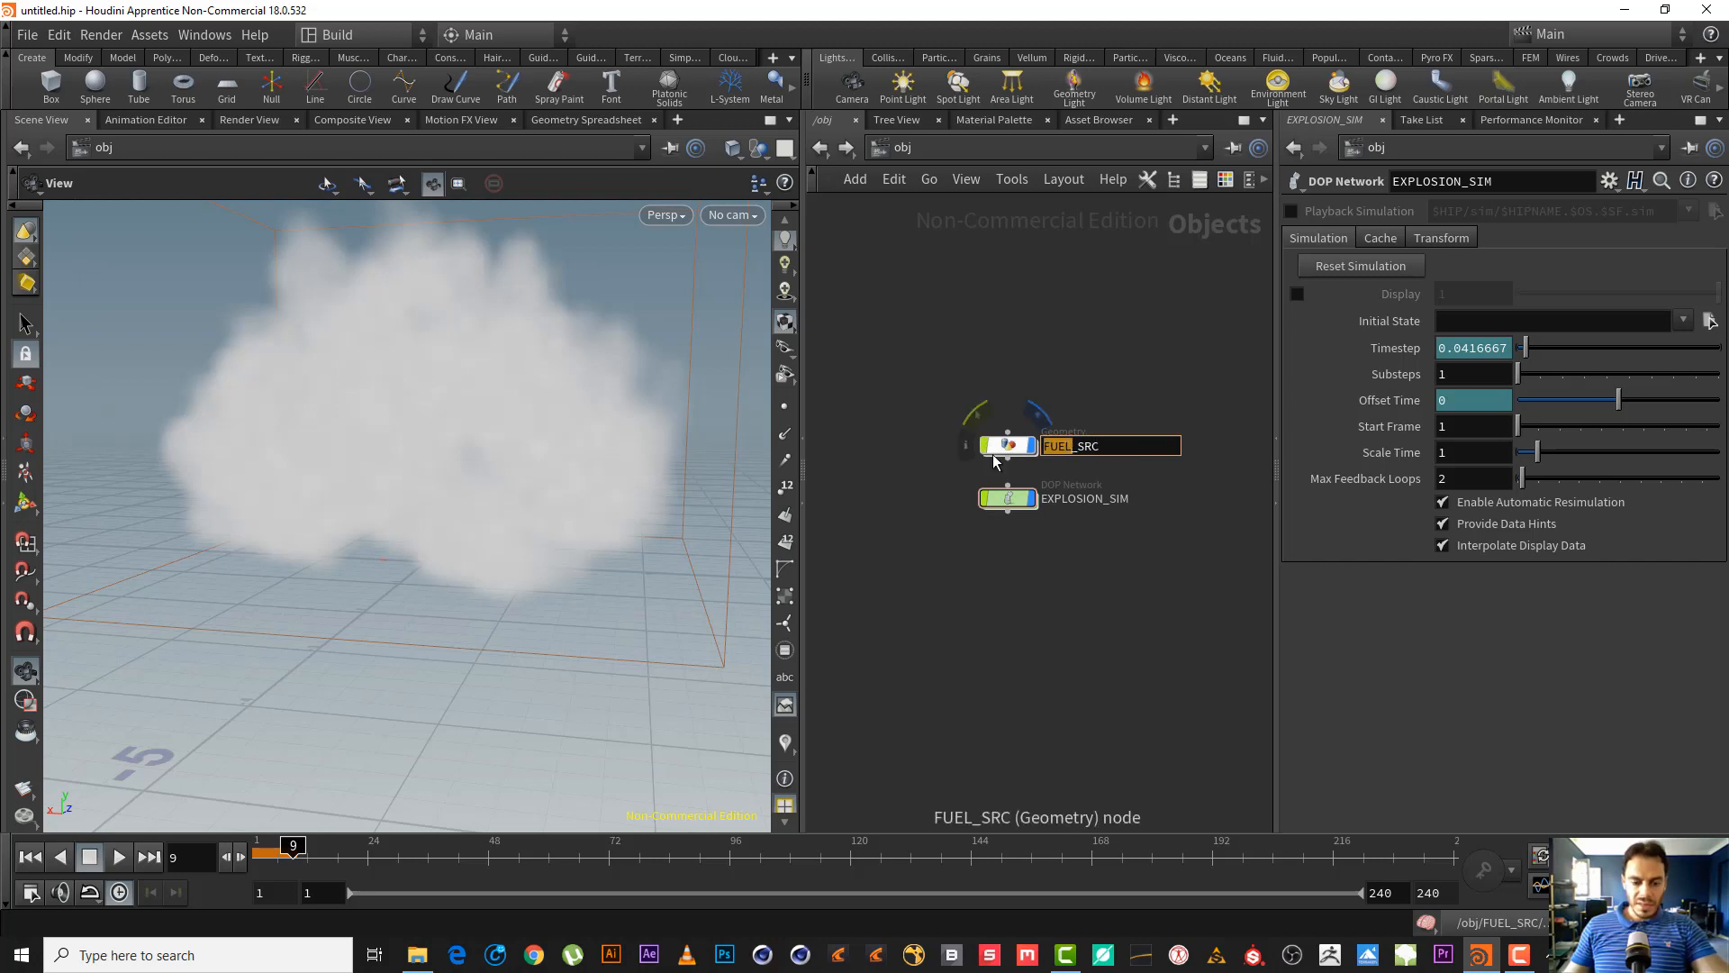
{"action": "key", "text": "BackSpace"}
{"action": "key", "text": "BackSpace"}
{"action": "key", "text": "BackSpace"}
{"action": "key", "text": "BackSpace"}
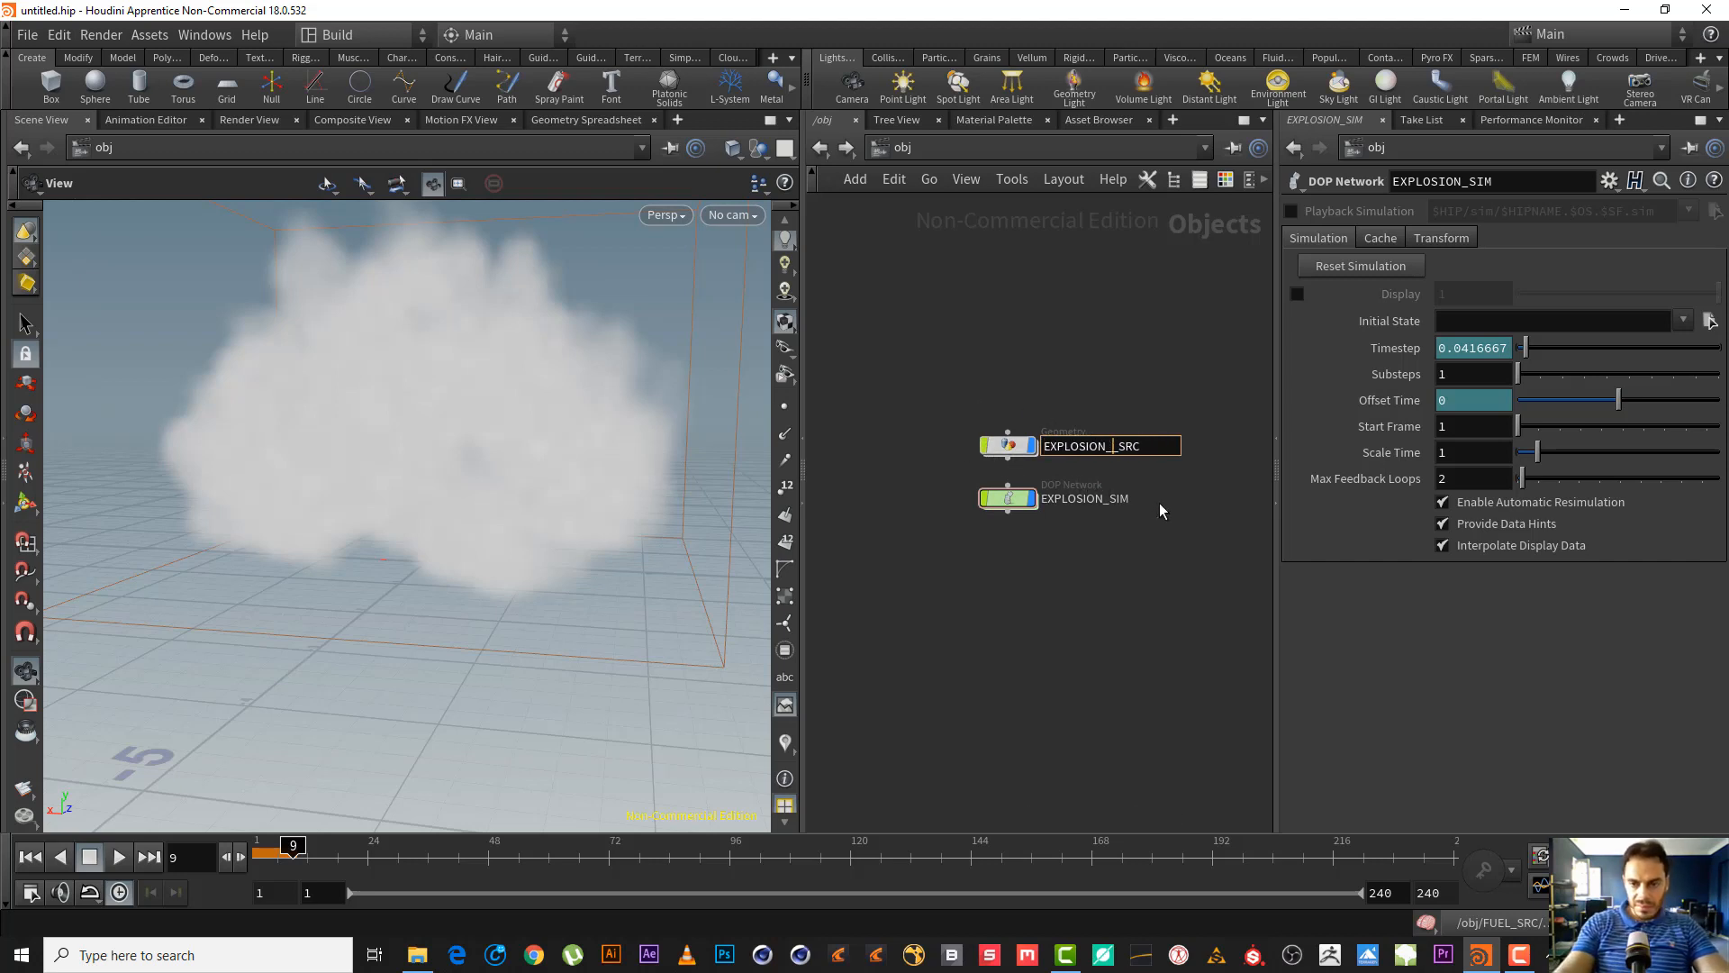
{"action": "key", "text": "Return"}
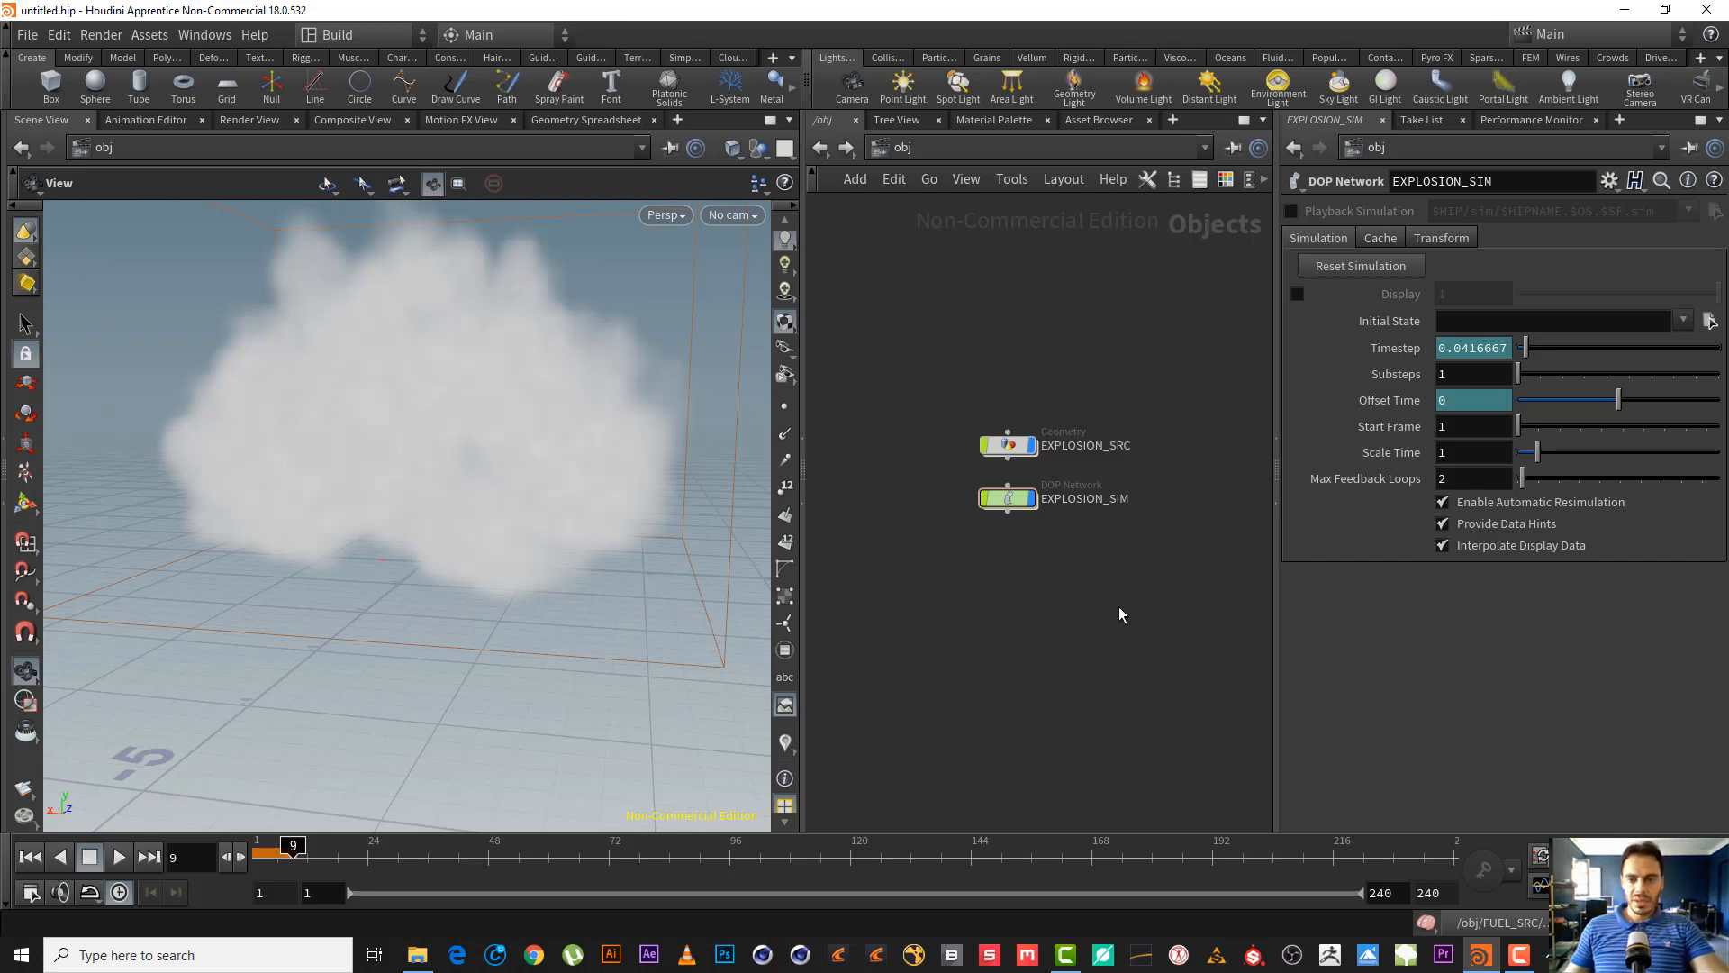
- Hide EXPLOSION_SRC in the viewport and go inside the EXPLOSION_SIM network
{"action": "scroll", "coordinate": [1045, 530], "scroll_direction": "up", "scroll_amount": 1}
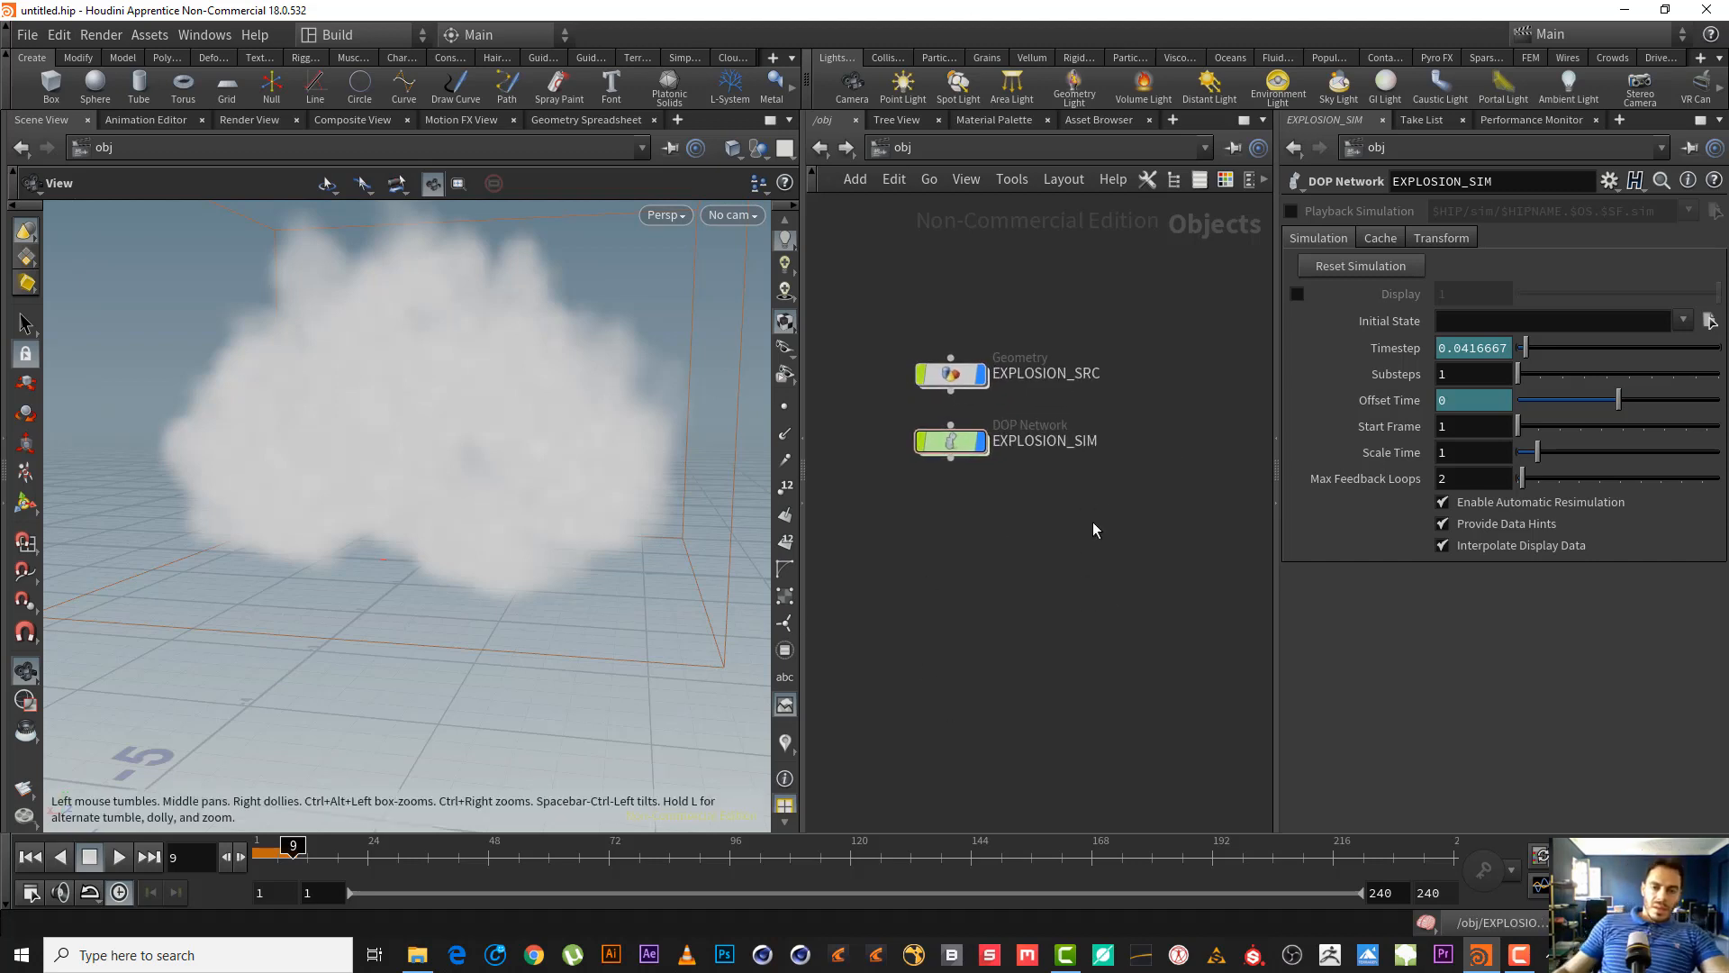
{"action": "middle_click_drag", "start_coordinate": [961, 575], "coordinate": [987, 583]}
{"action": "left_click", "coordinate": [1004, 381]}
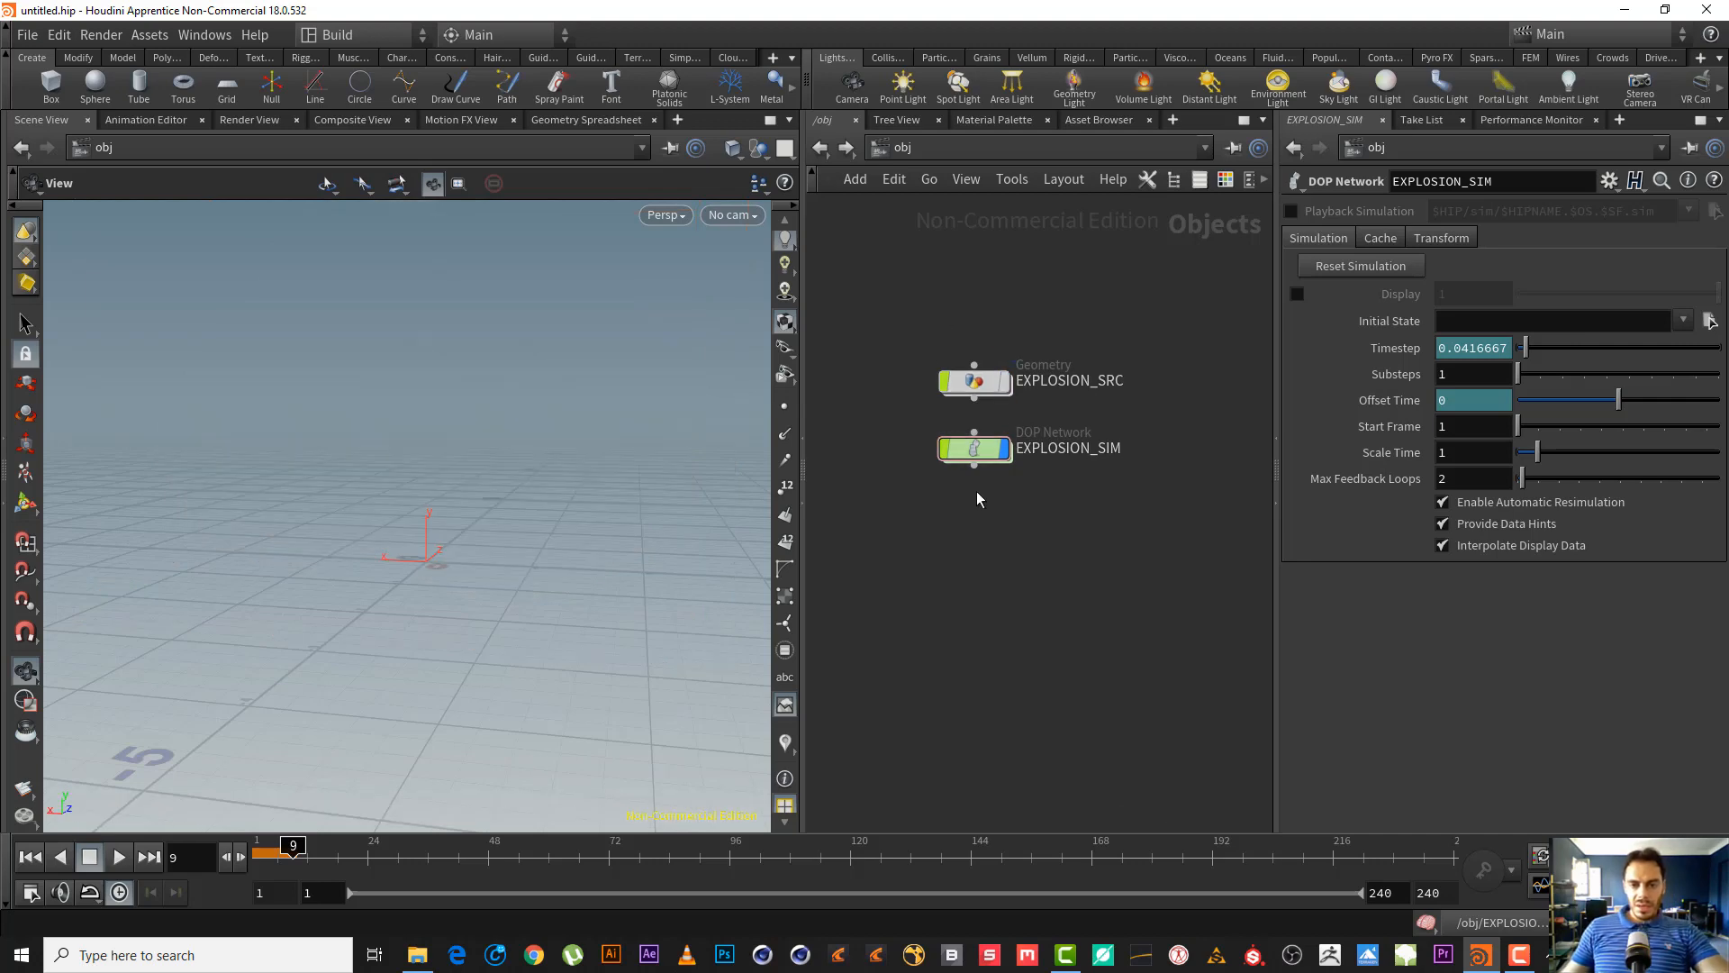
{"action": "double_click", "coordinate": [988, 461]}
{"action": "middle_click_drag", "start_coordinate": [1002, 374], "coordinate": [1034, 444]}
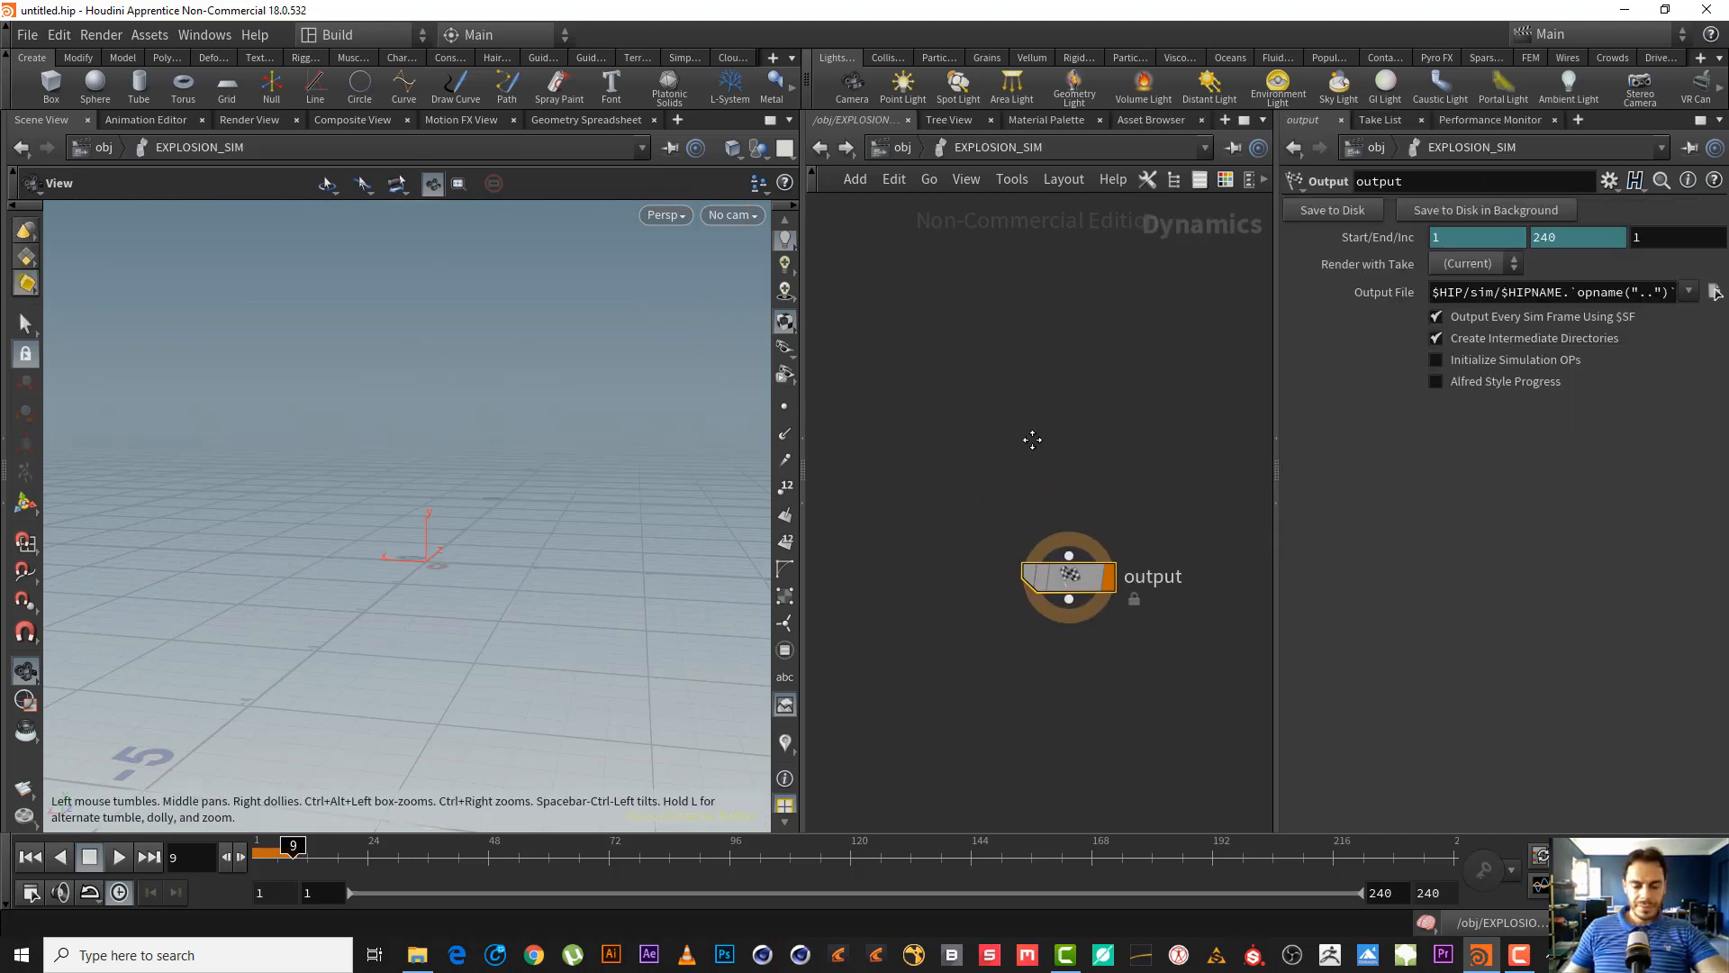
- Add a Pyro Solver node above the output node and connect it to the output
{"action": "key", "text": "Tab"}
{"action": "type", "text": "PYRO"}
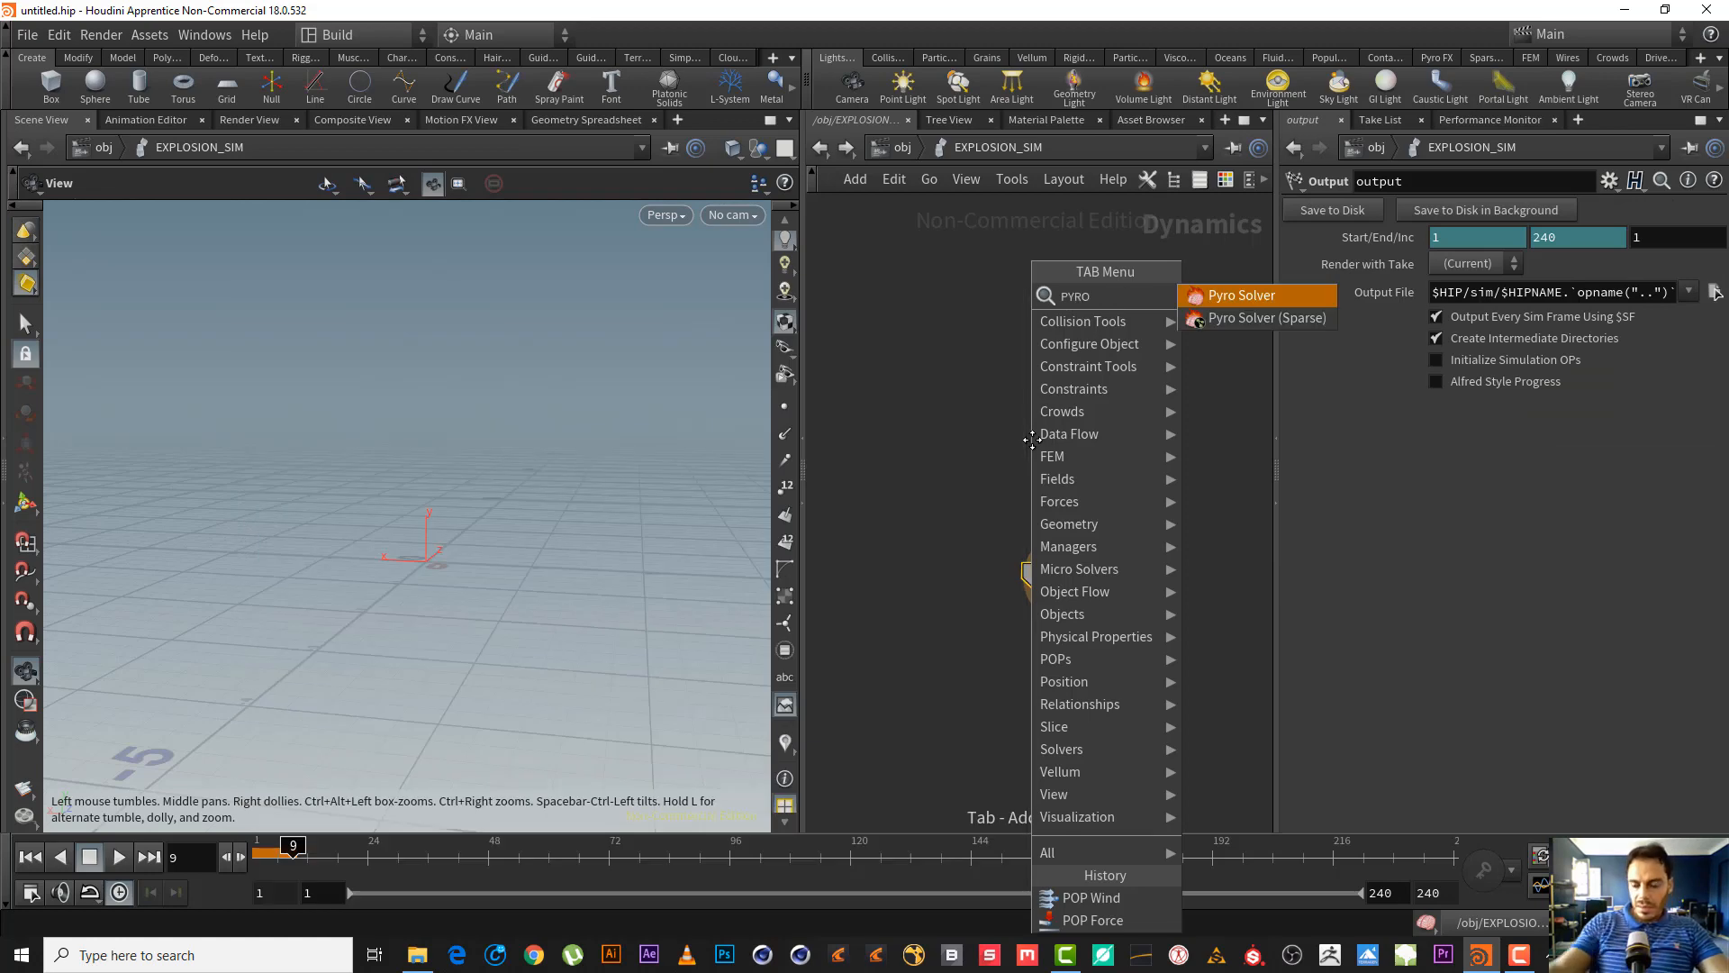
{"action": "key", "text": "Return"}
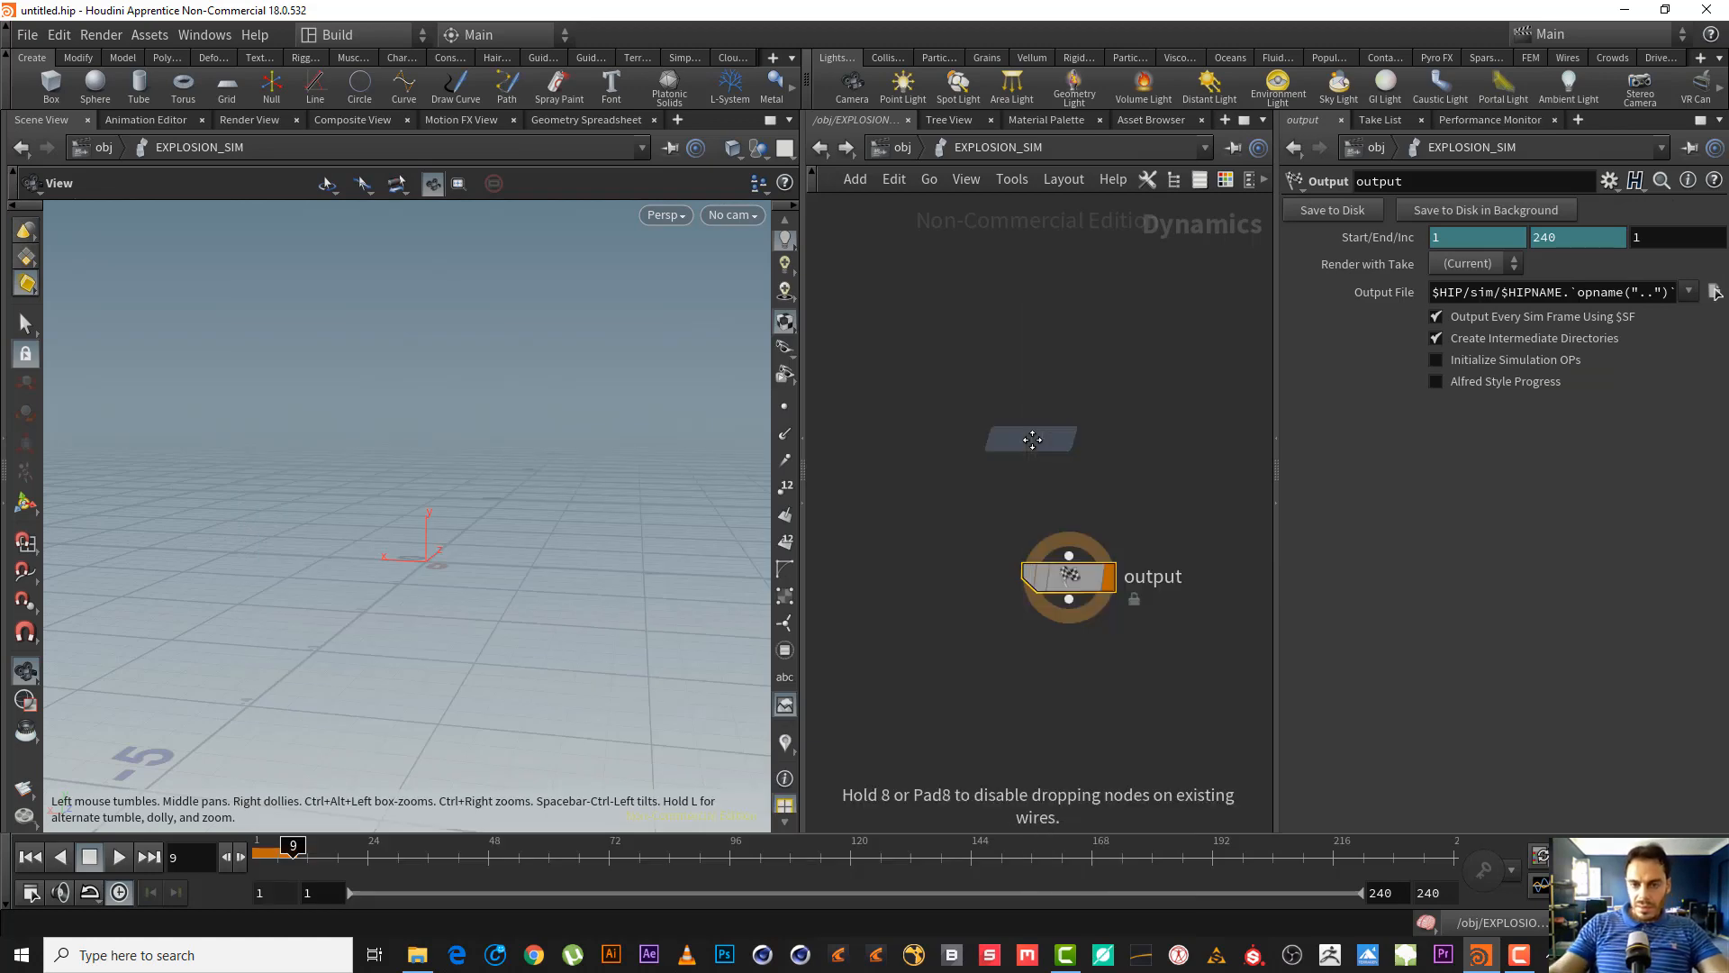
{"action": "left_click", "coordinate": [1106, 424]}
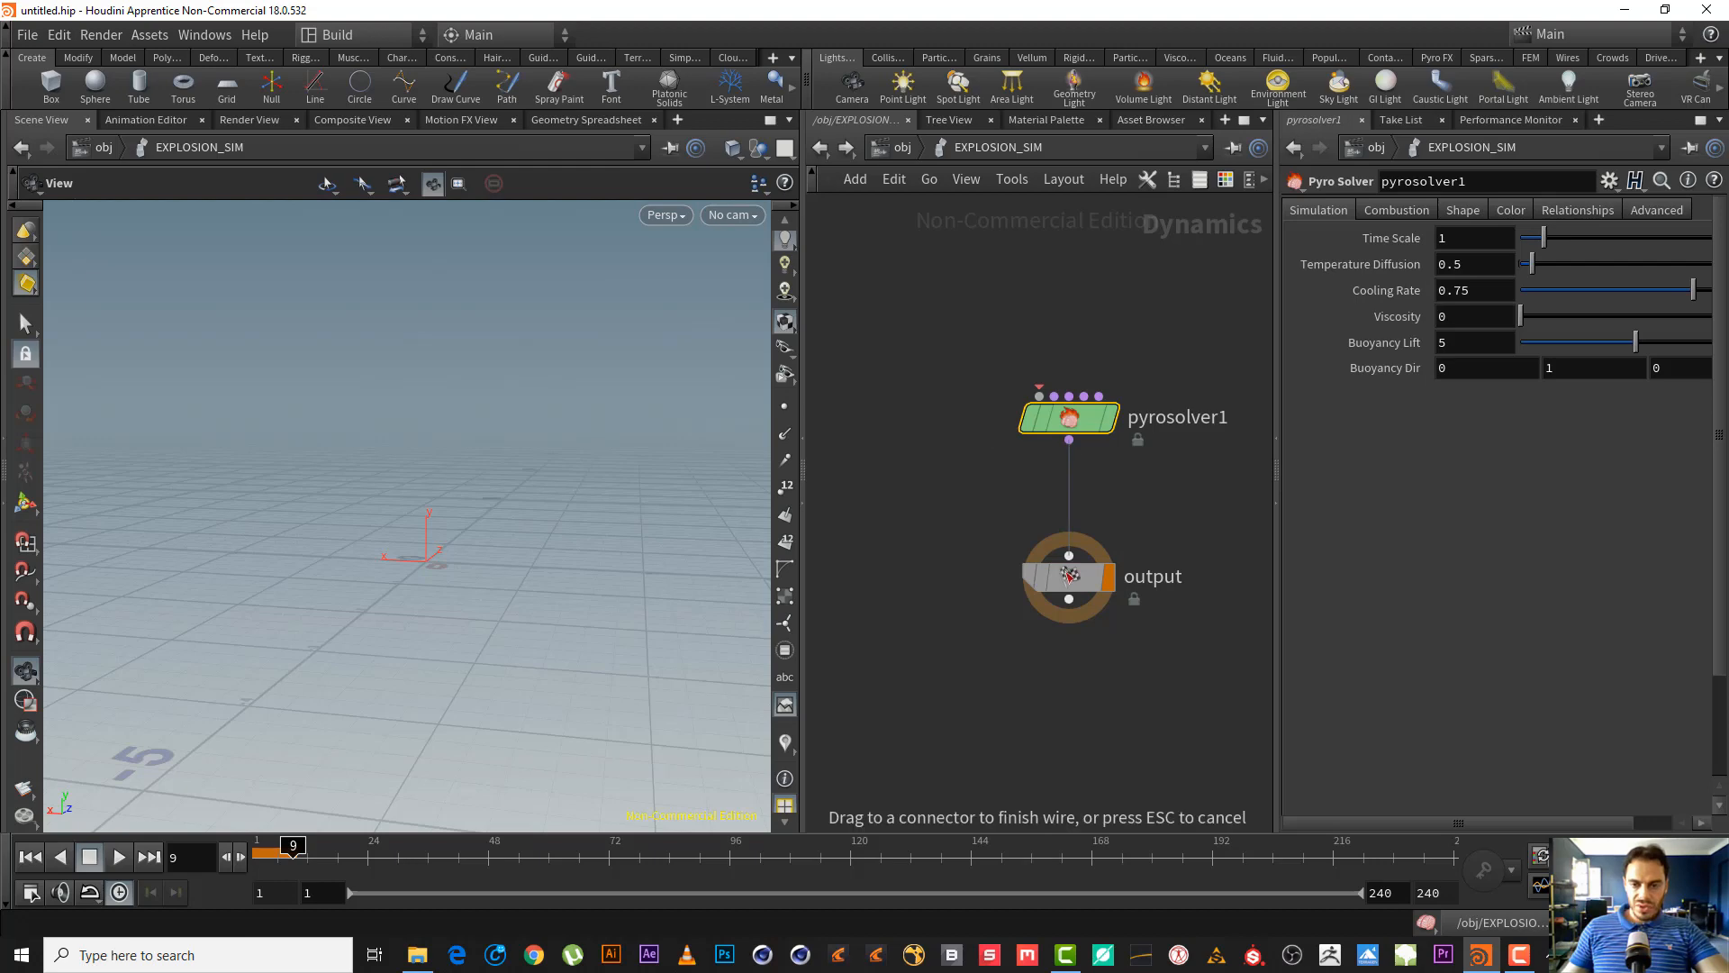
- Add a Smoke Object node above the pyro solver and connect it to the solver's required Object input
{"action": "middle_click_drag", "start_coordinate": [1098, 311], "coordinate": [1109, 464]}
{"action": "key", "text": "Tab"}
{"action": "type", "text": "s"}
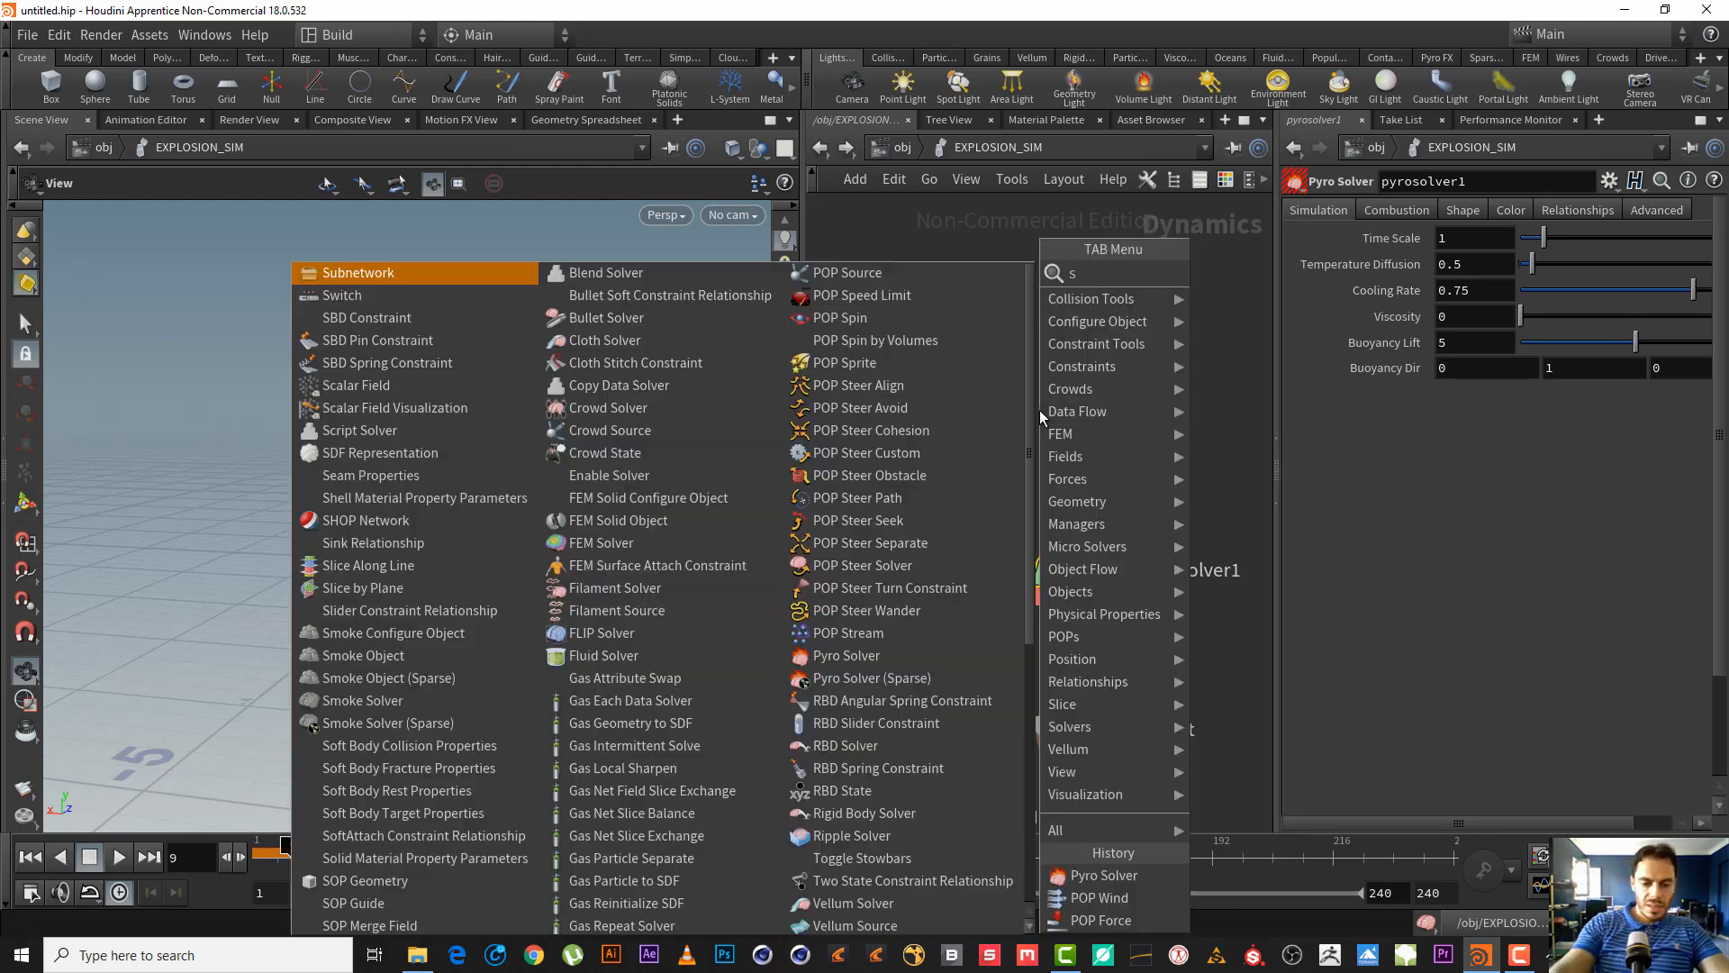
{"action": "type", "text": "mok"}
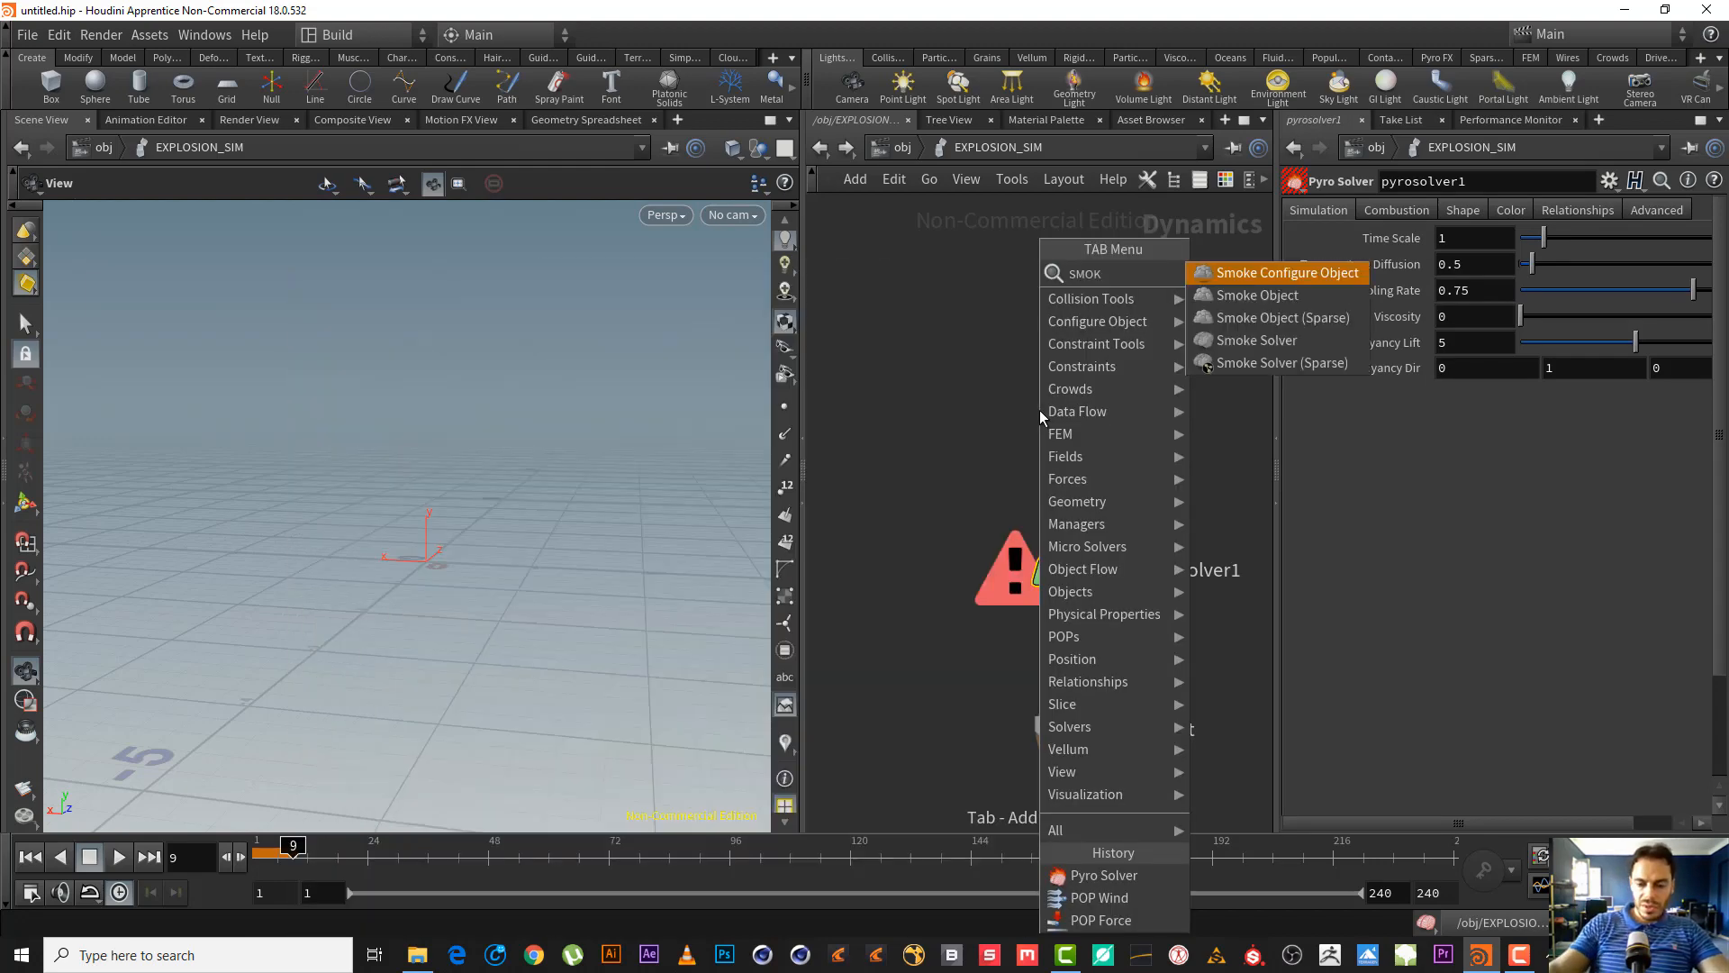
{"action": "key", "text": "Down"}
{"action": "key", "text": "Return"}
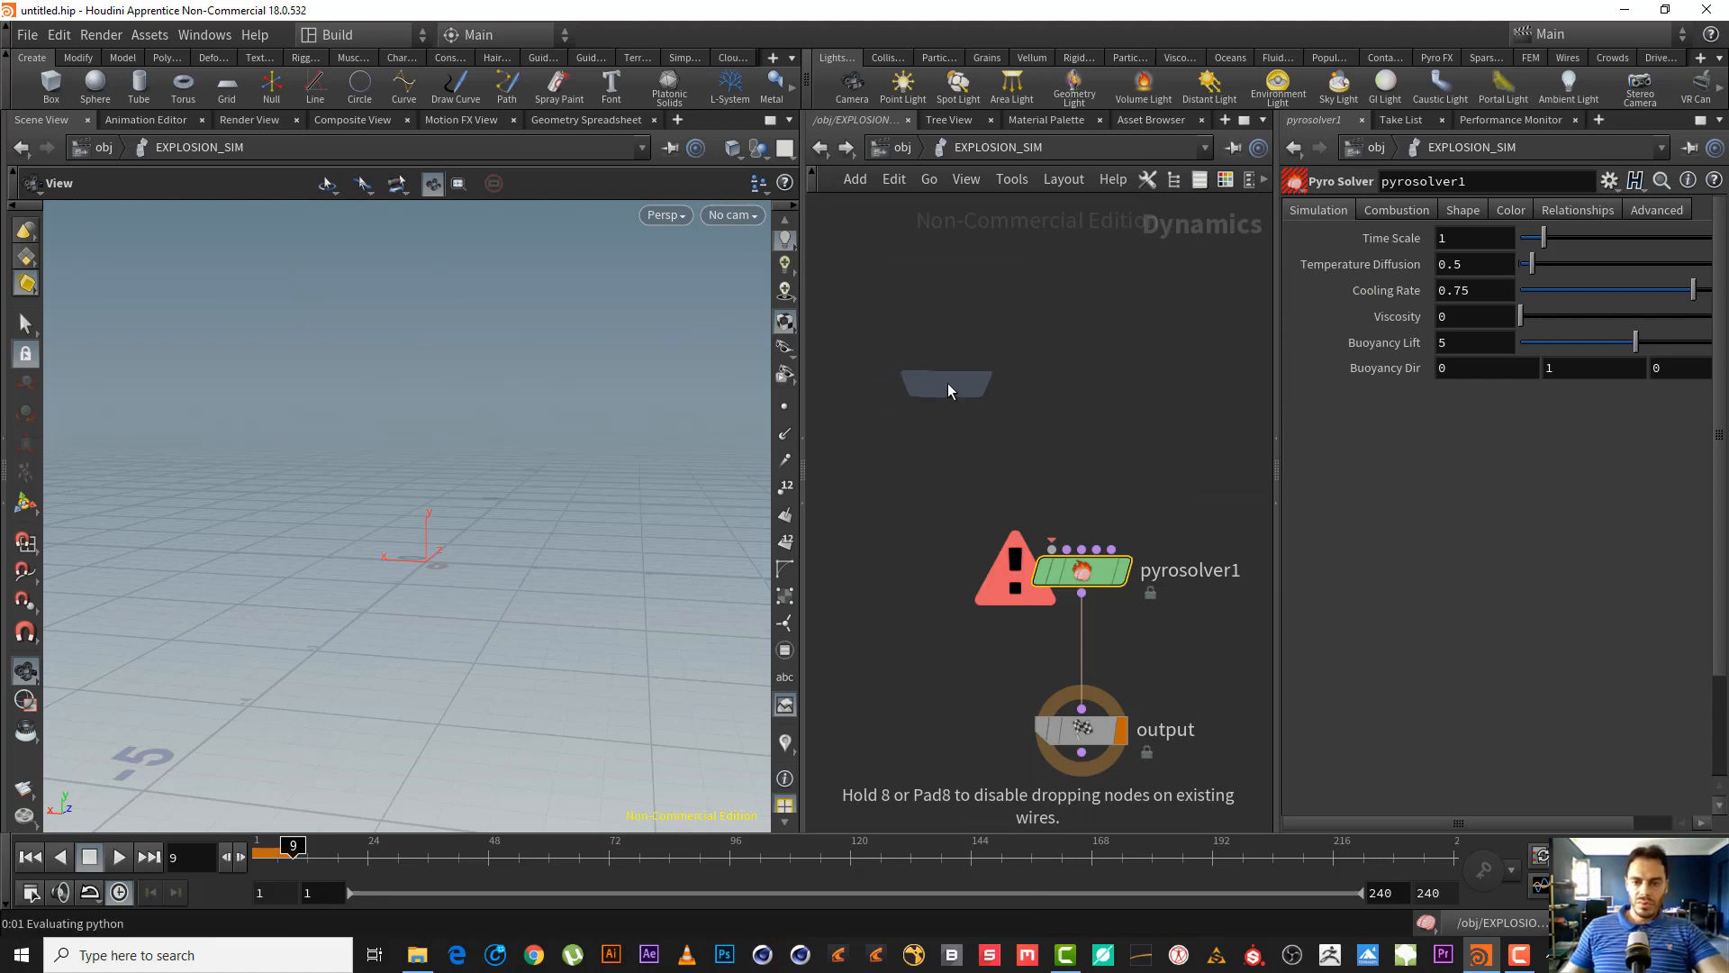
{"action": "left_click", "coordinate": [945, 382]}
{"action": "left_click", "coordinate": [948, 404]}
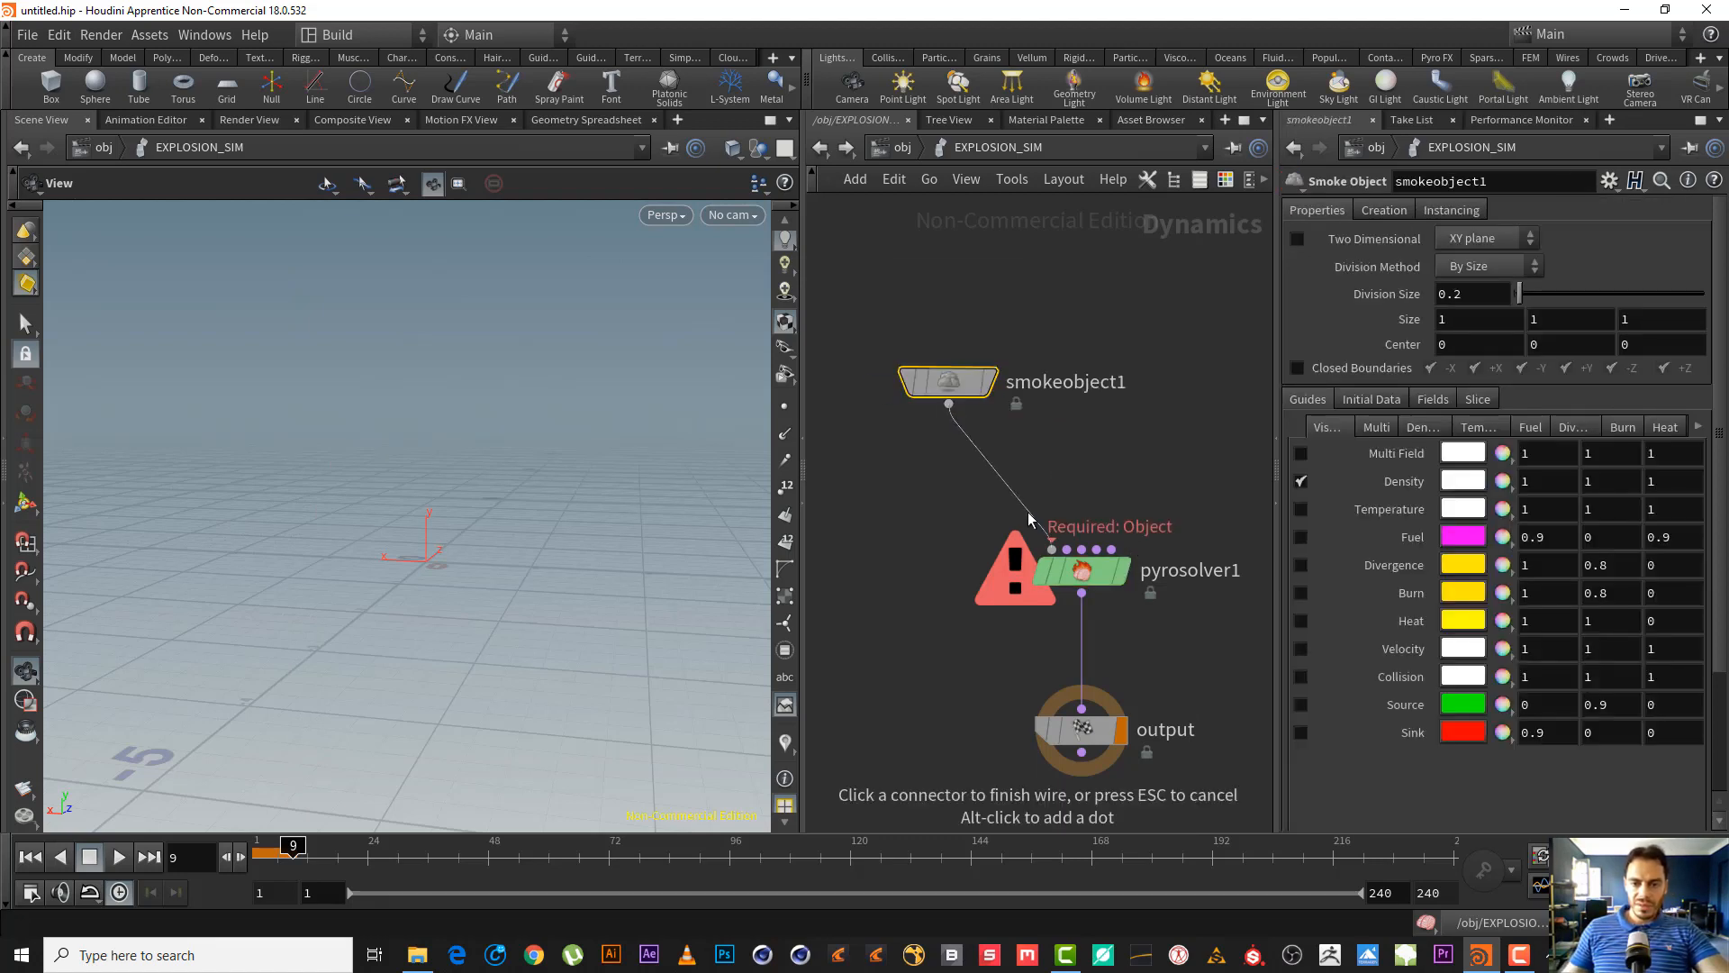
{"action": "left_click", "coordinate": [1052, 548]}
- Add a Volume Source node beside the smoke object and connect it to the pyro solver's Sourcing (post-solve) input
{"action": "middle_click_drag", "start_coordinate": [1172, 495], "coordinate": [1143, 501]}
{"action": "key", "text": "Tab"}
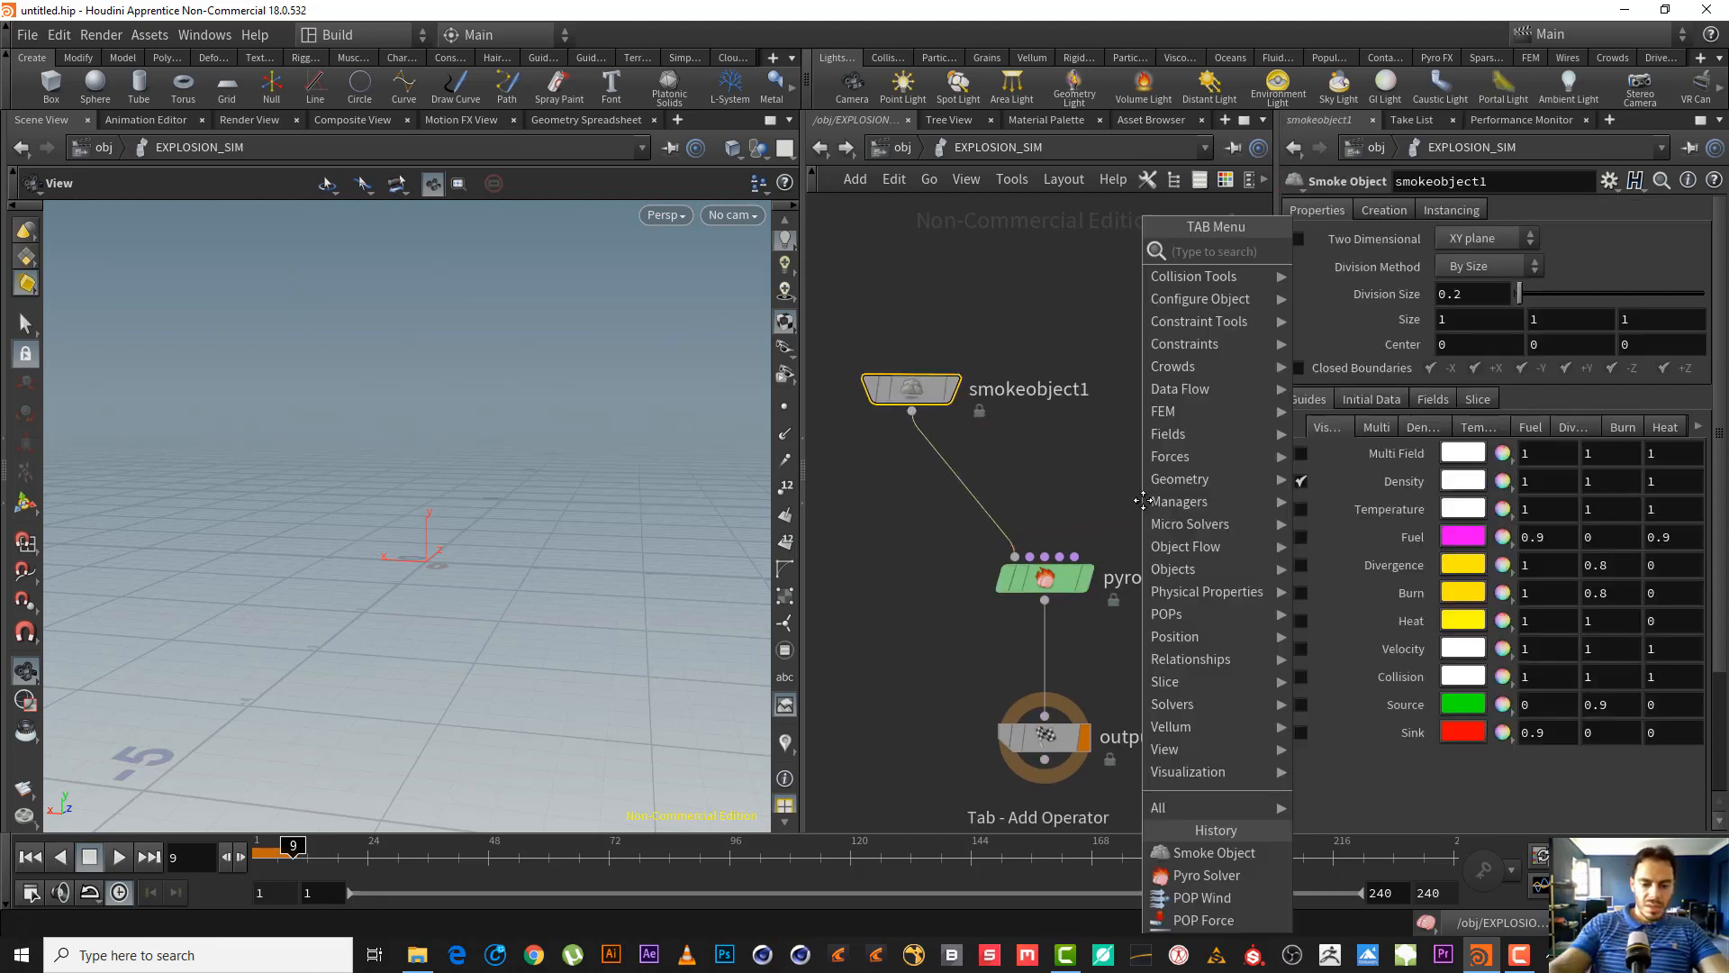
{"action": "type", "text": "VOL"}
{"action": "key", "text": "Return"}
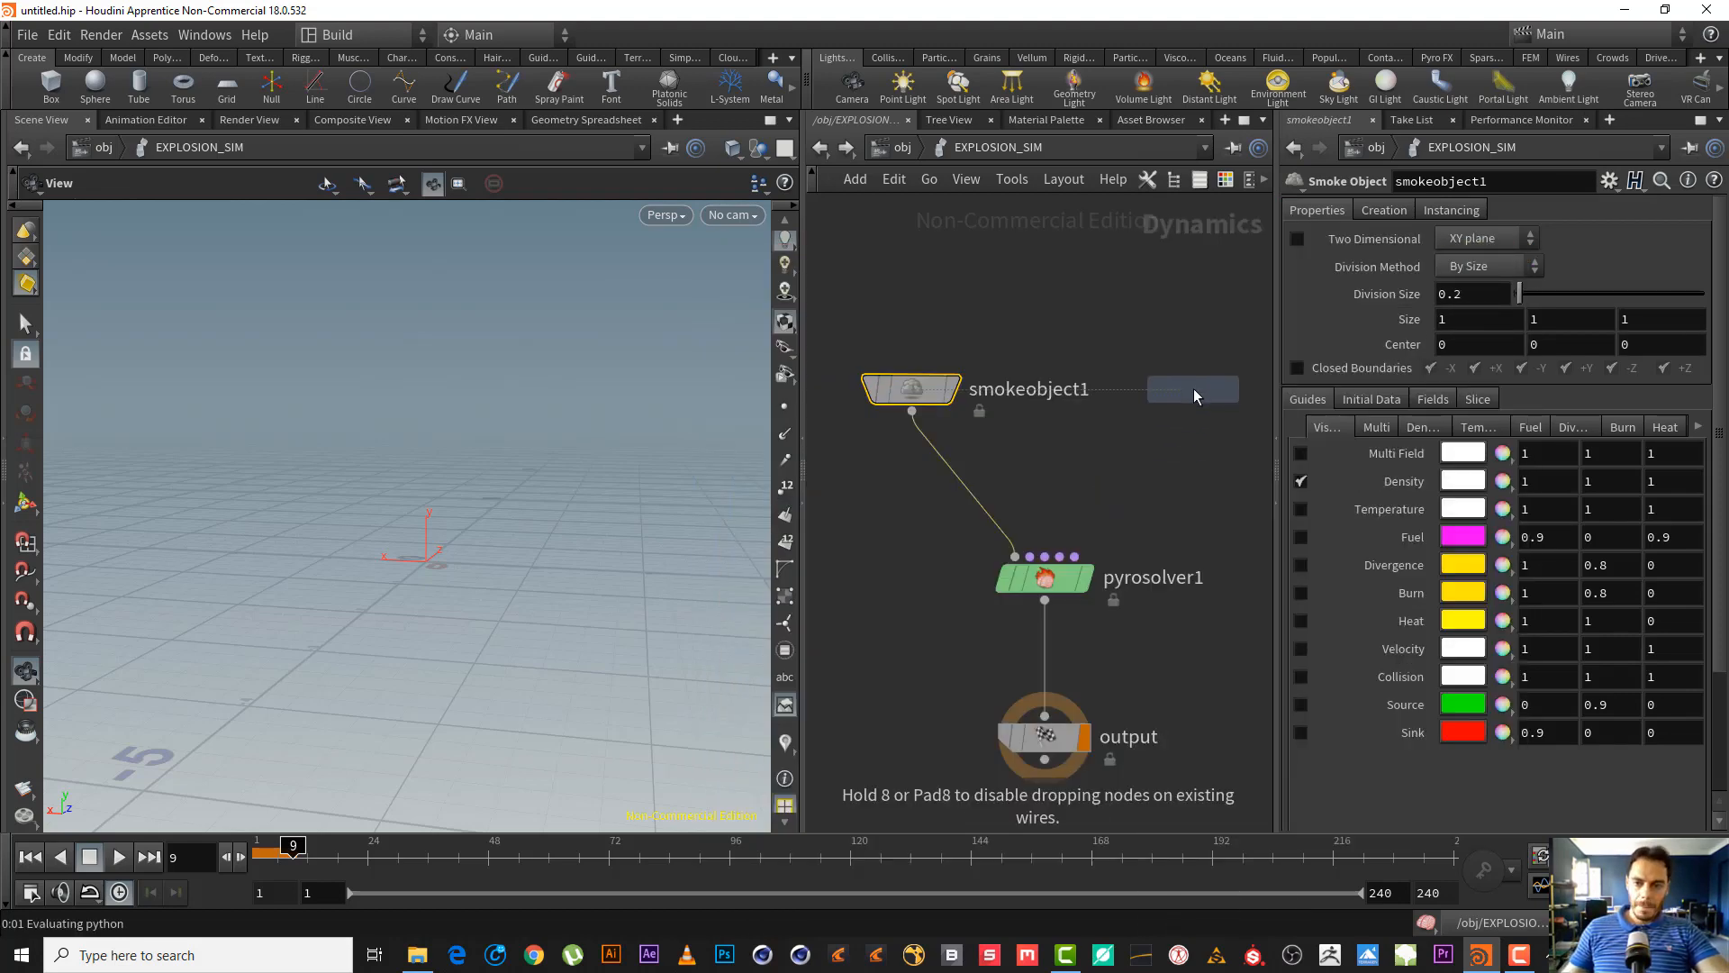
{"action": "left_click", "coordinate": [1185, 420]}
{"action": "left_click", "coordinate": [1194, 412]}
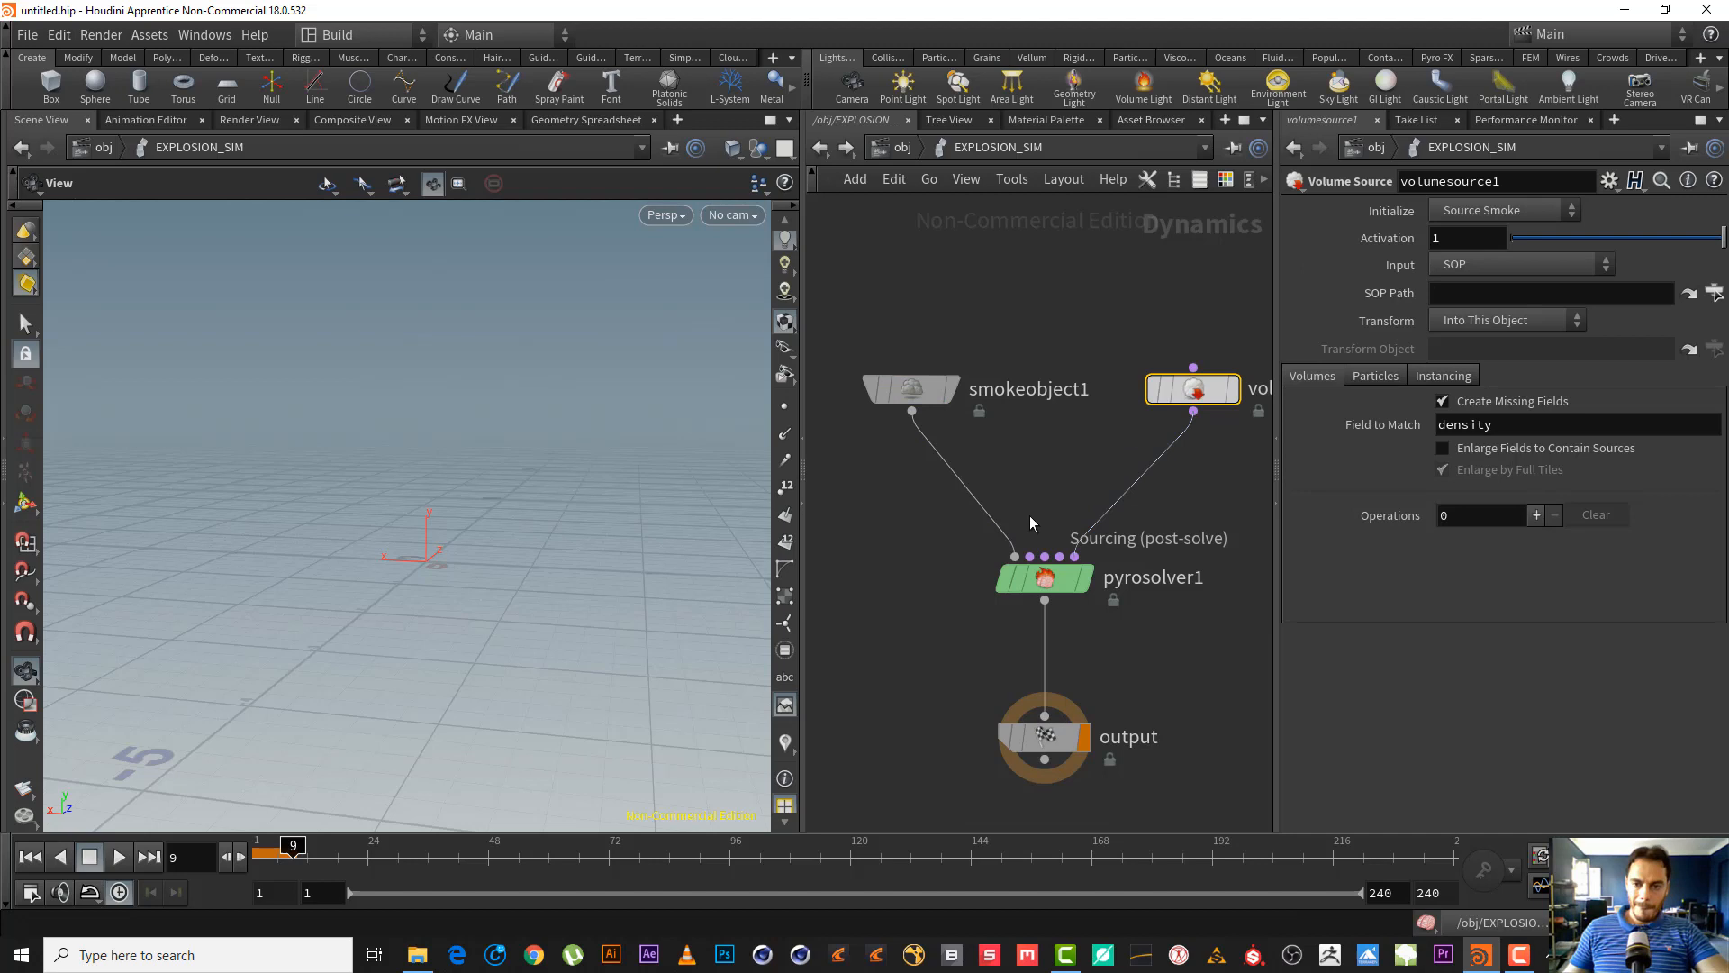
{"action": "left_click", "coordinate": [1074, 556]}
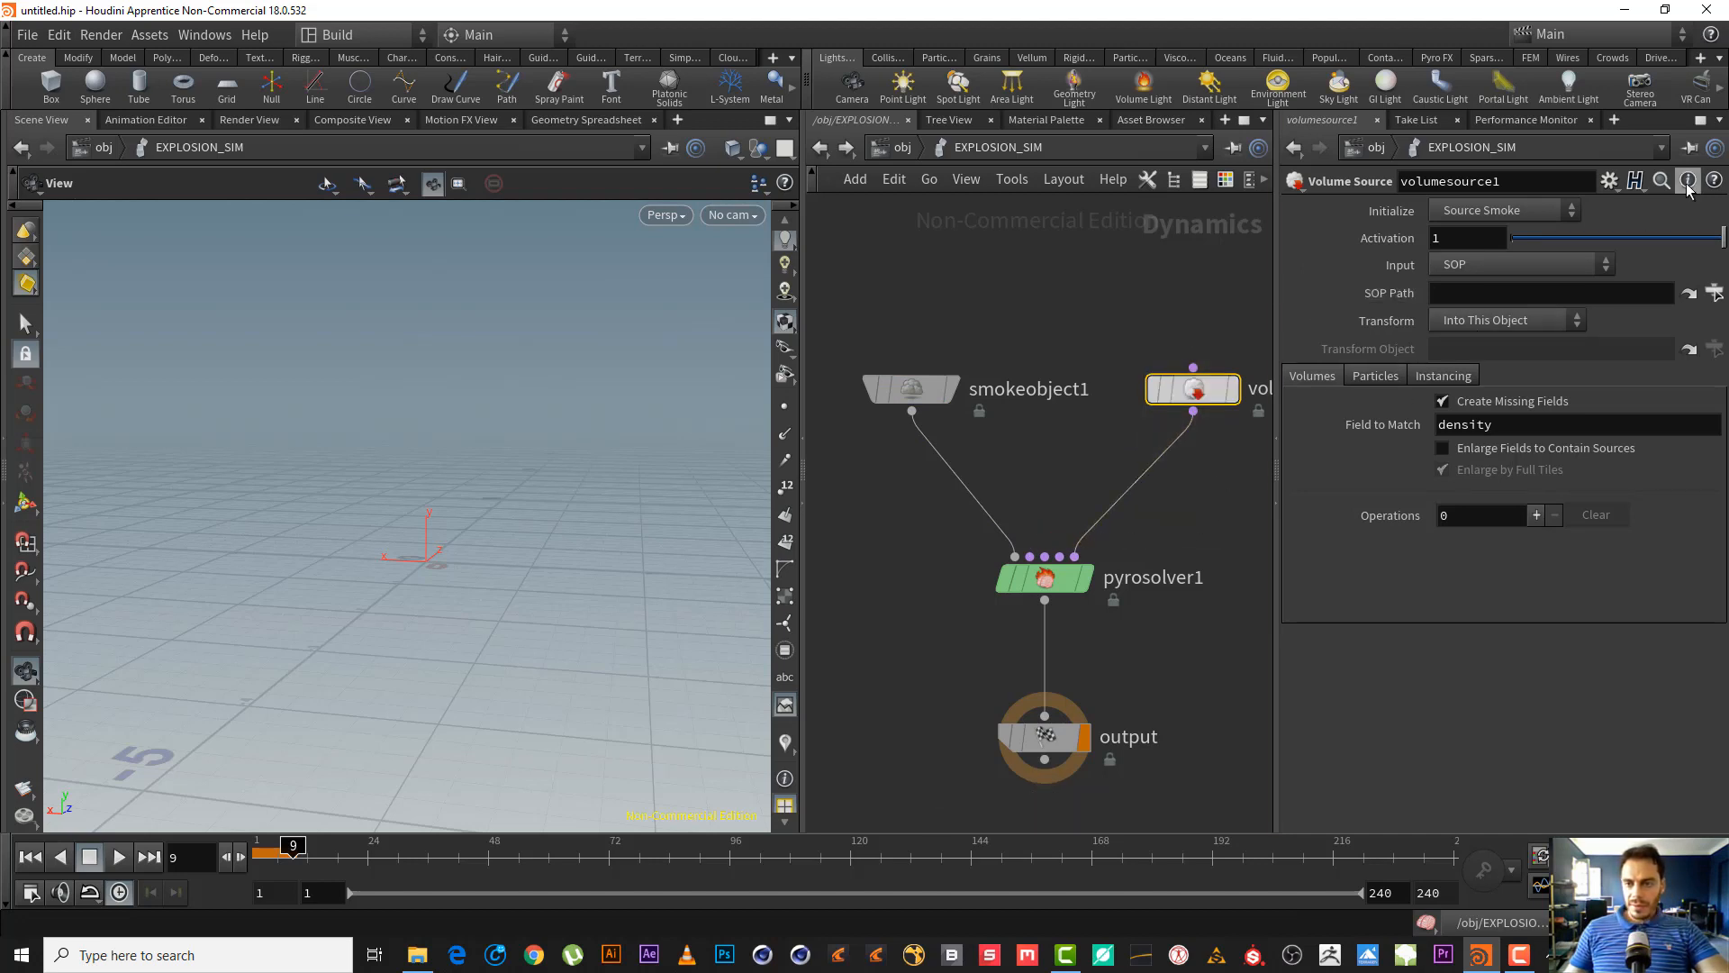
- Initialize volumesource1 with the Source Fuel preset, leaving the SOP path unassigned
{"action": "left_click", "coordinate": [1715, 293]}
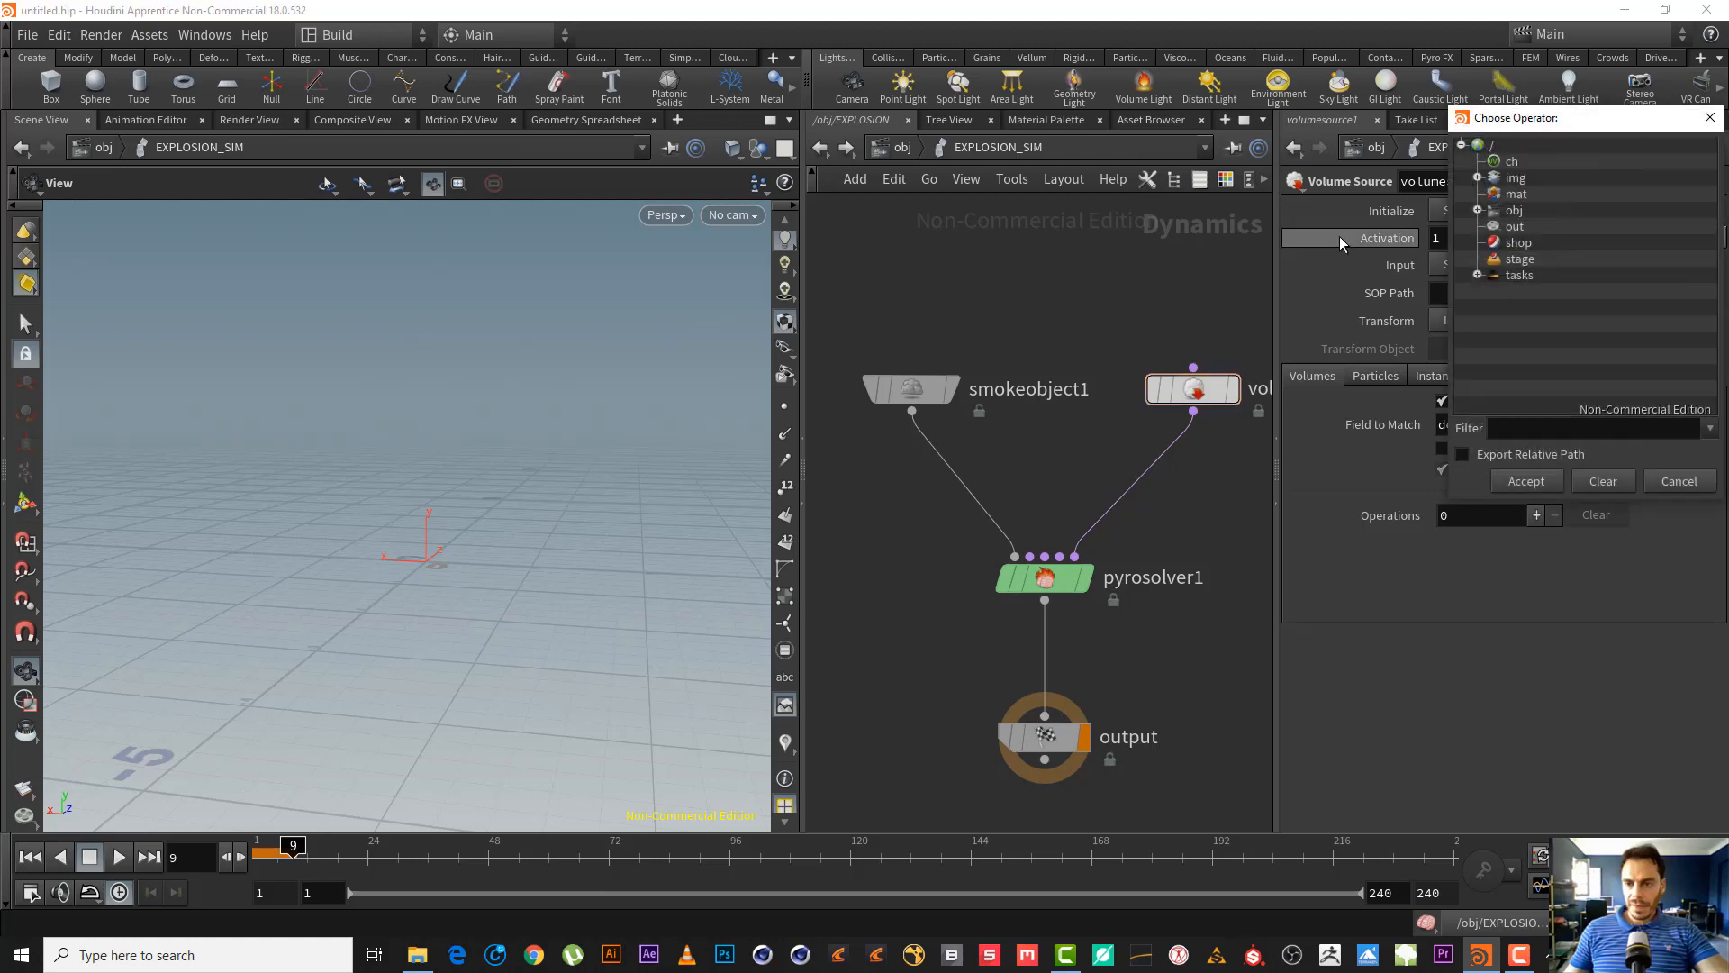
{"action": "left_click", "coordinate": [1705, 481]}
{"action": "left_click", "coordinate": [1501, 213]}
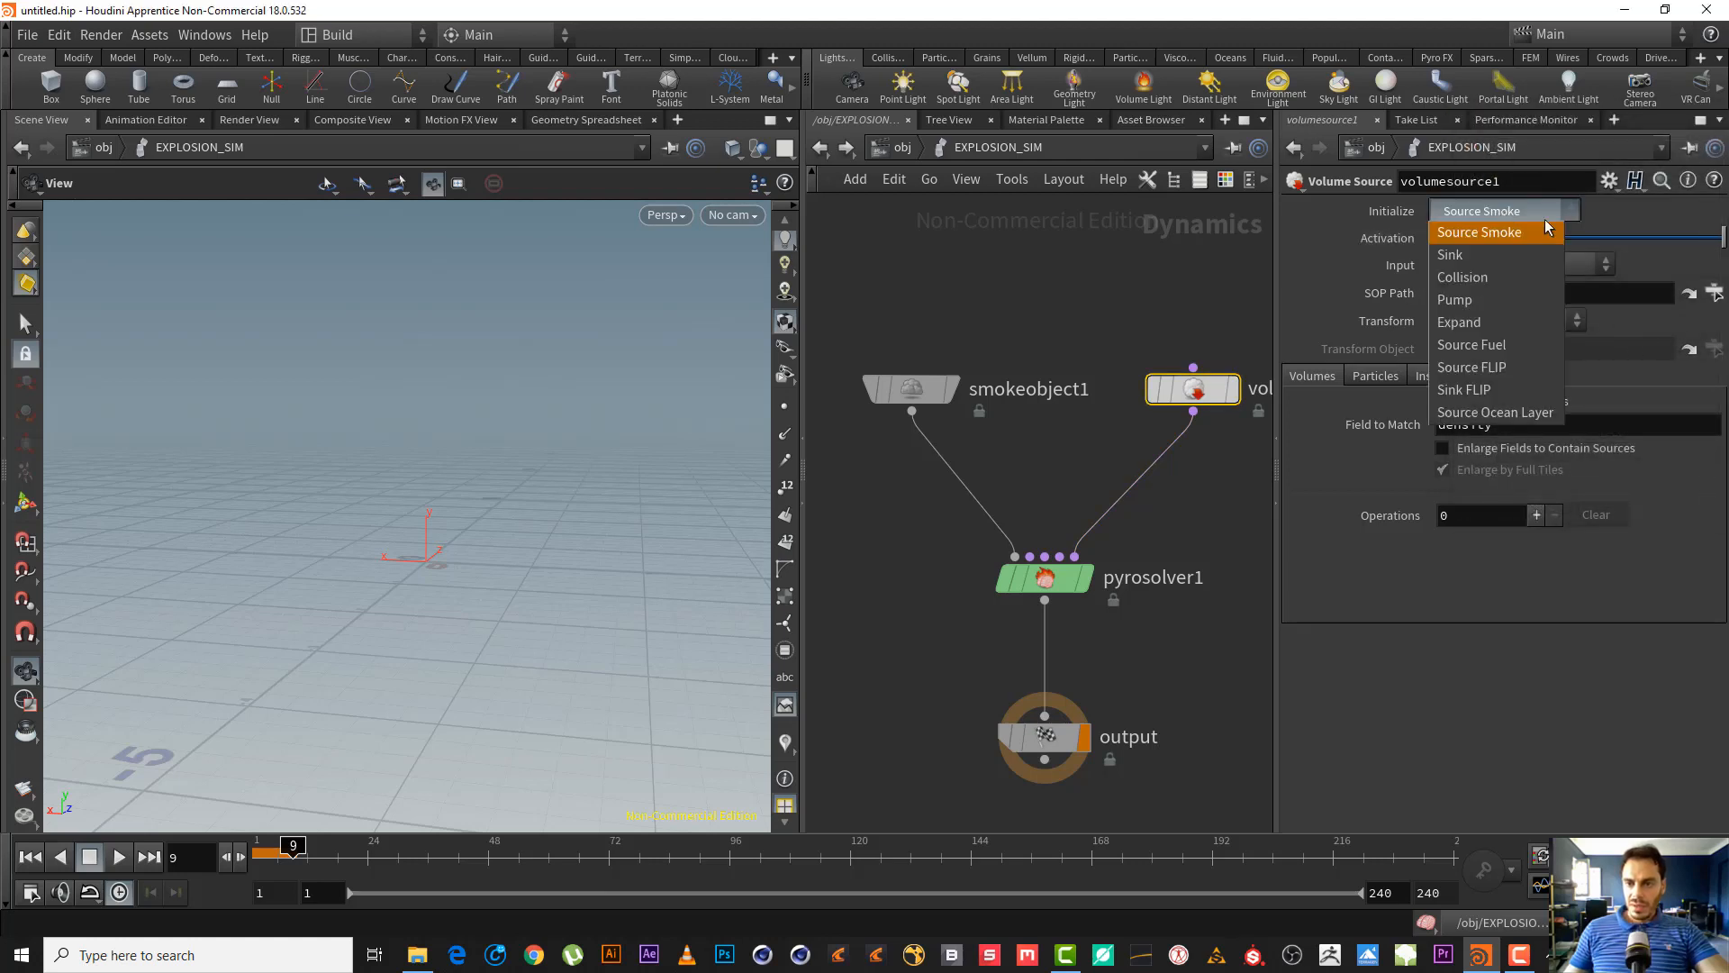
{"action": "left_click", "coordinate": [1517, 345]}
- Set the scale of the v-to-vel operation in volumesource1 to 0
{"action": "scroll", "coordinate": [1649, 722], "scroll_direction": "down", "scroll_amount": 5}
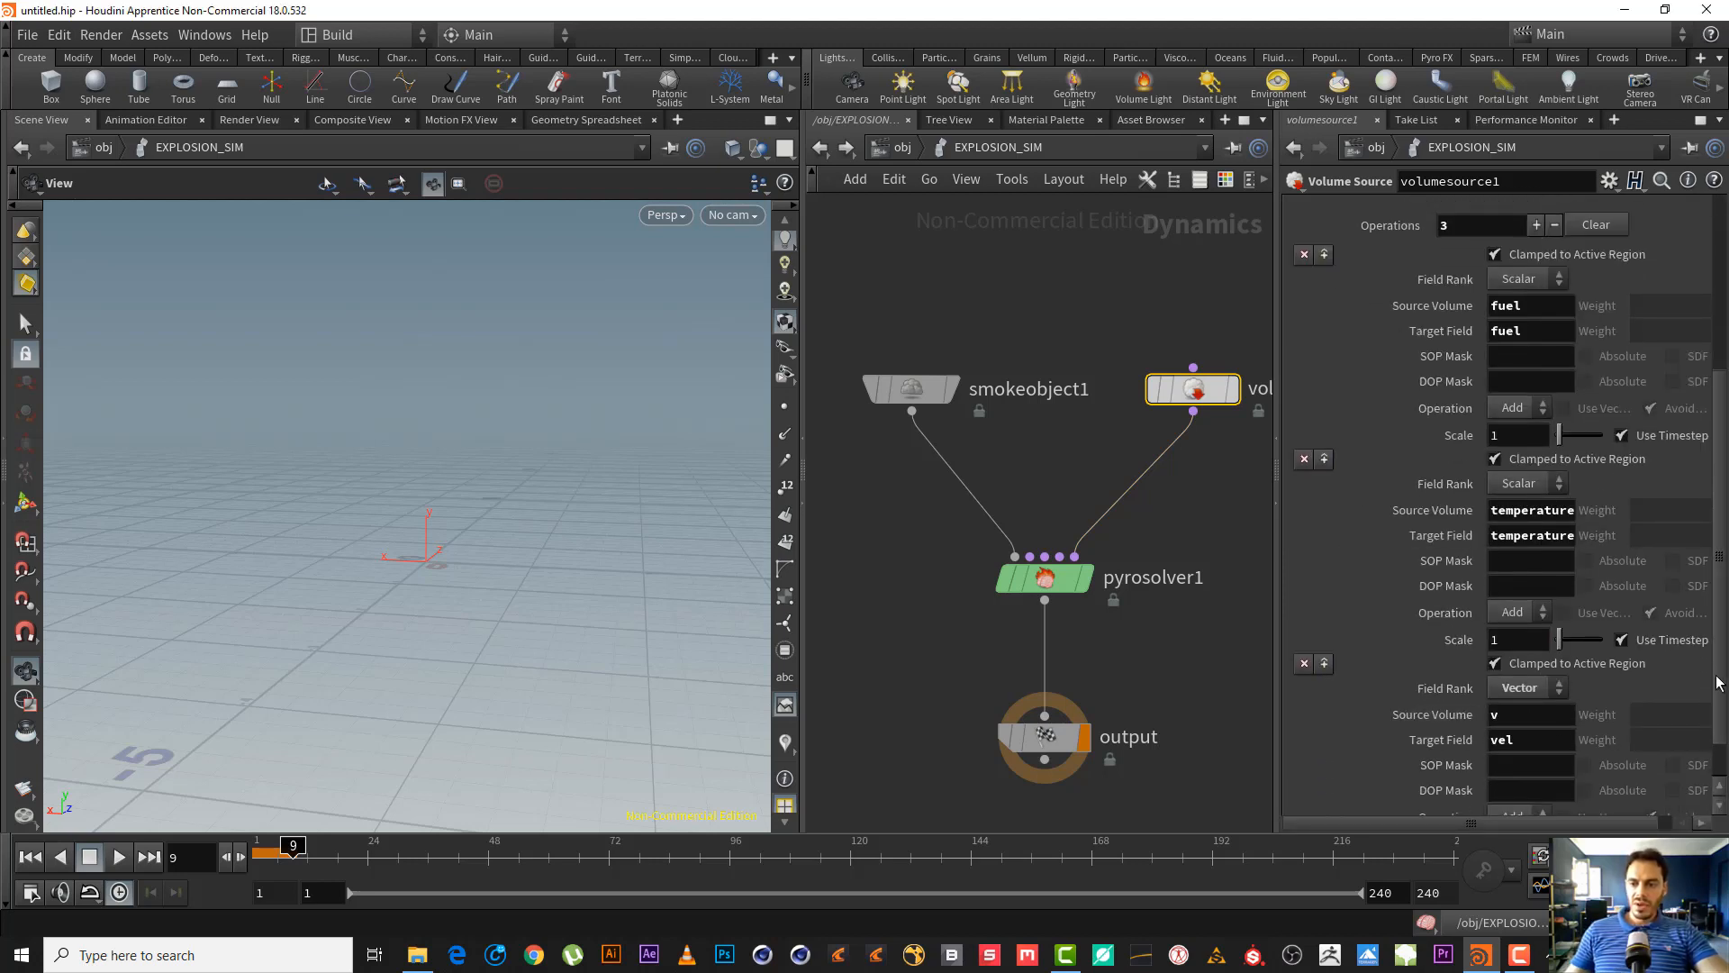
{"action": "scroll", "coordinate": [1649, 721], "scroll_direction": "down", "scroll_amount": 1}
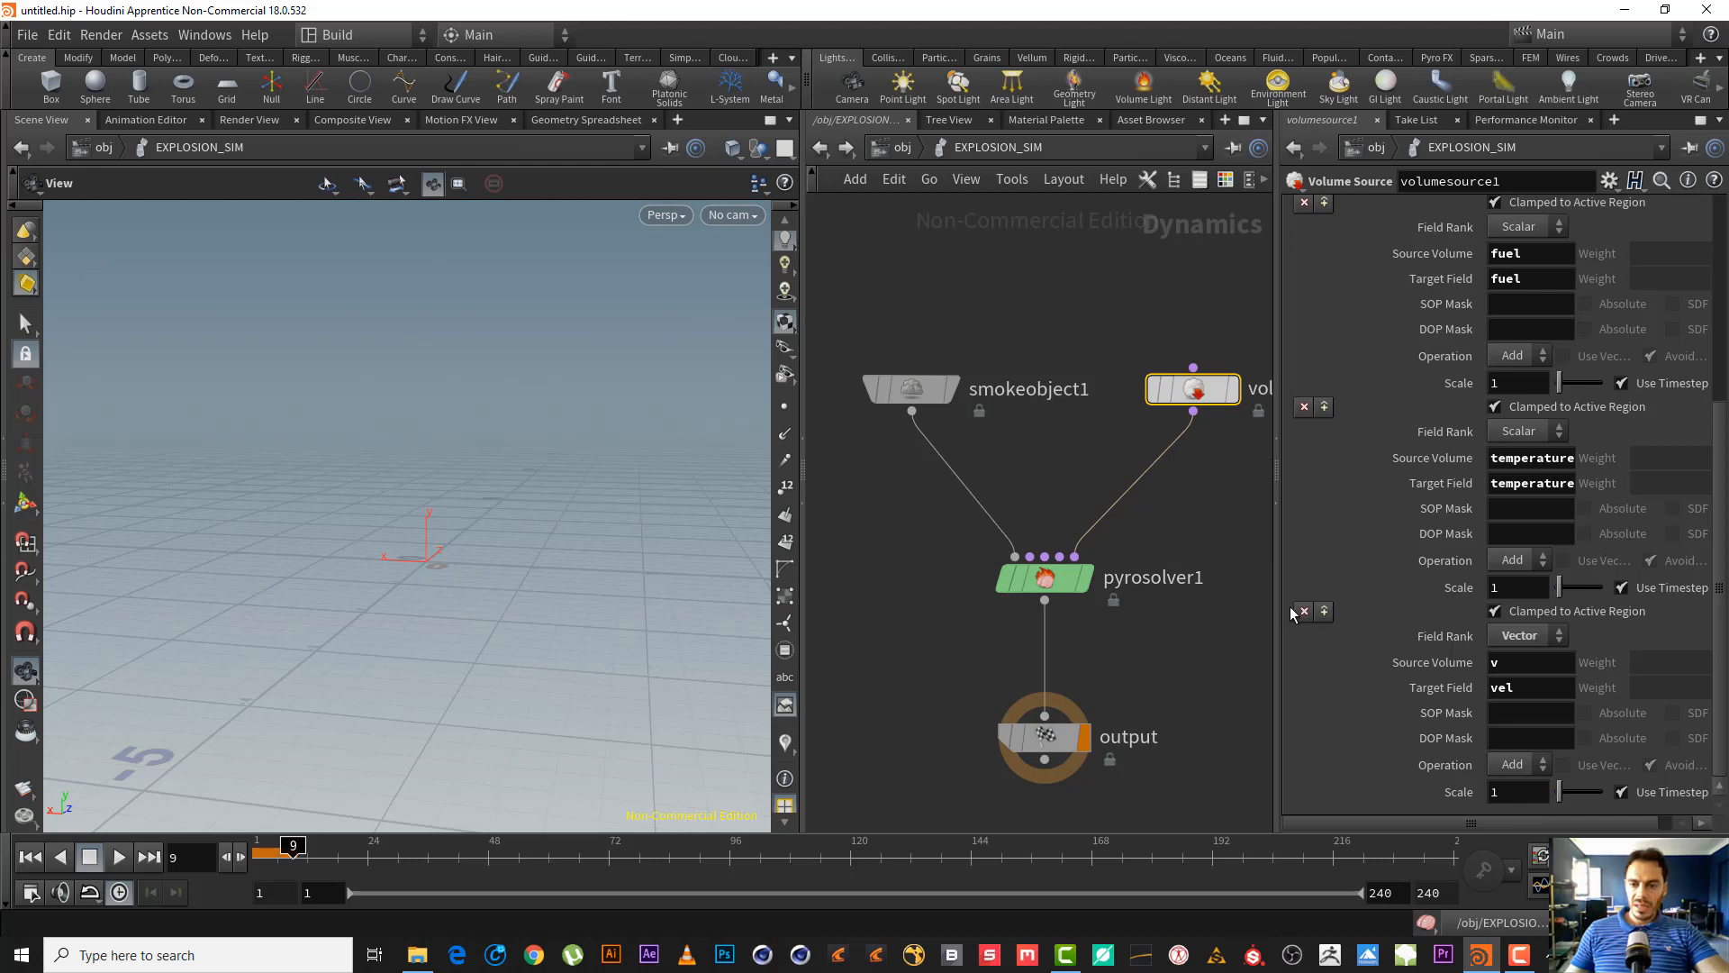
{"action": "left_click_drag", "start_coordinate": [1506, 792], "coordinate": [1431, 797]}
{"action": "type", "text": "0"}
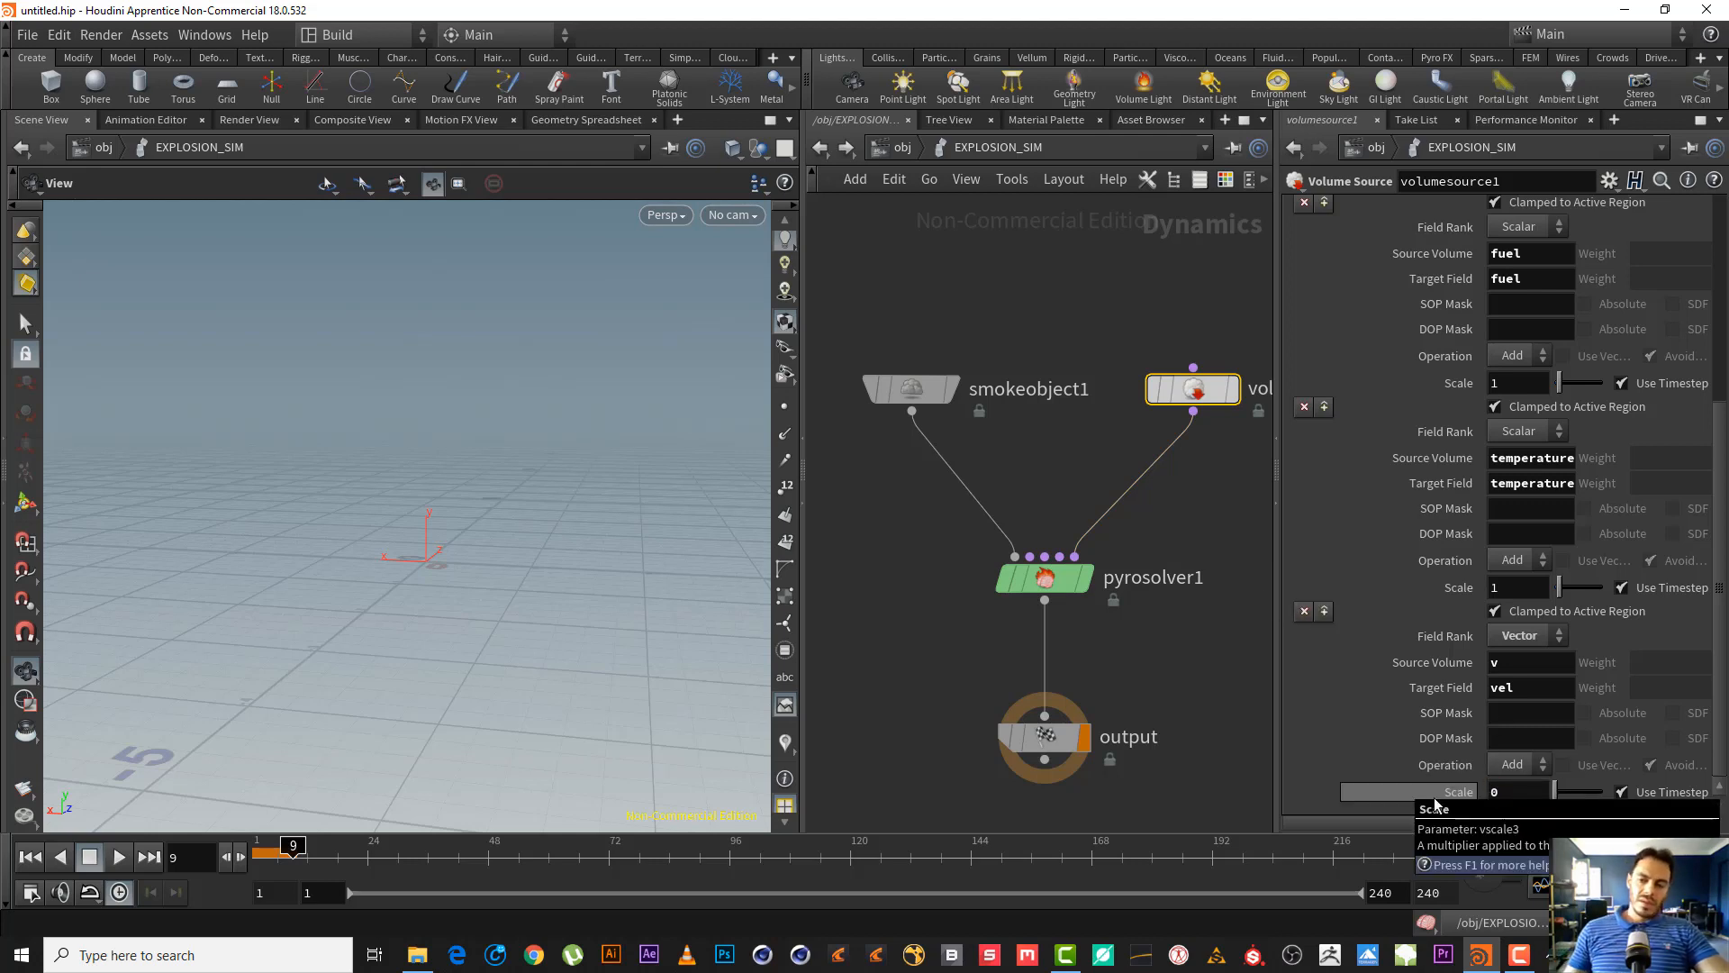
{"action": "key", "text": "Return"}
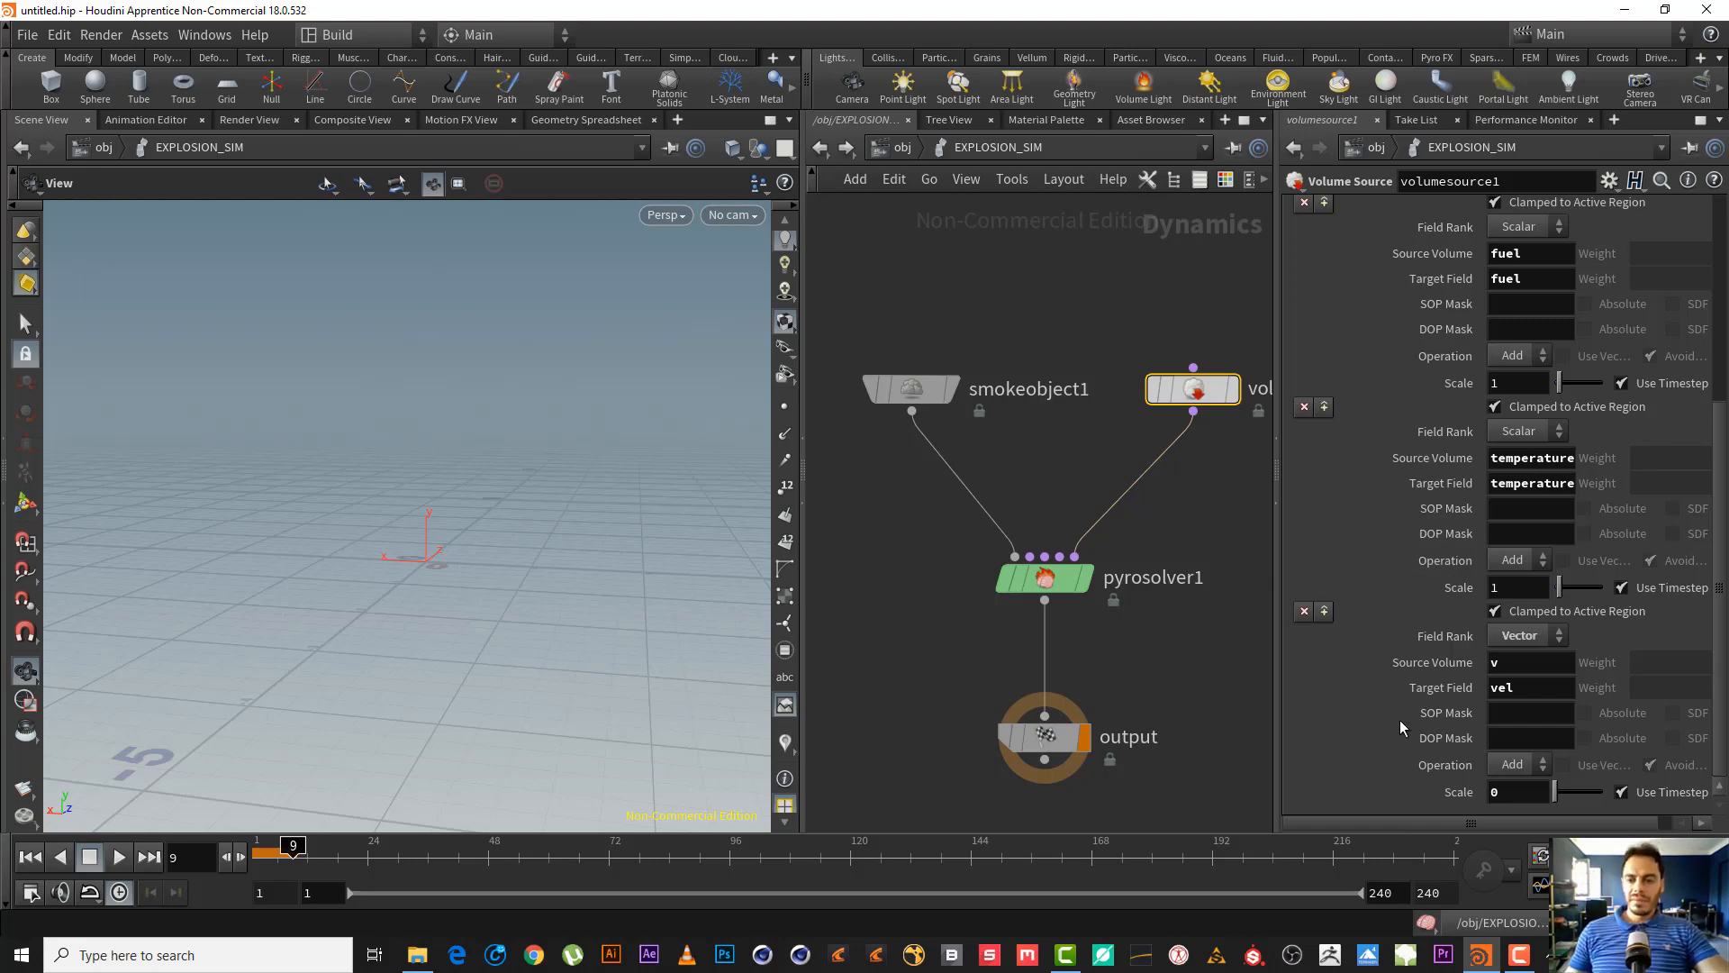
{"action": "scroll", "coordinate": [1585, 624], "scroll_direction": "up", "scroll_amount": 5}
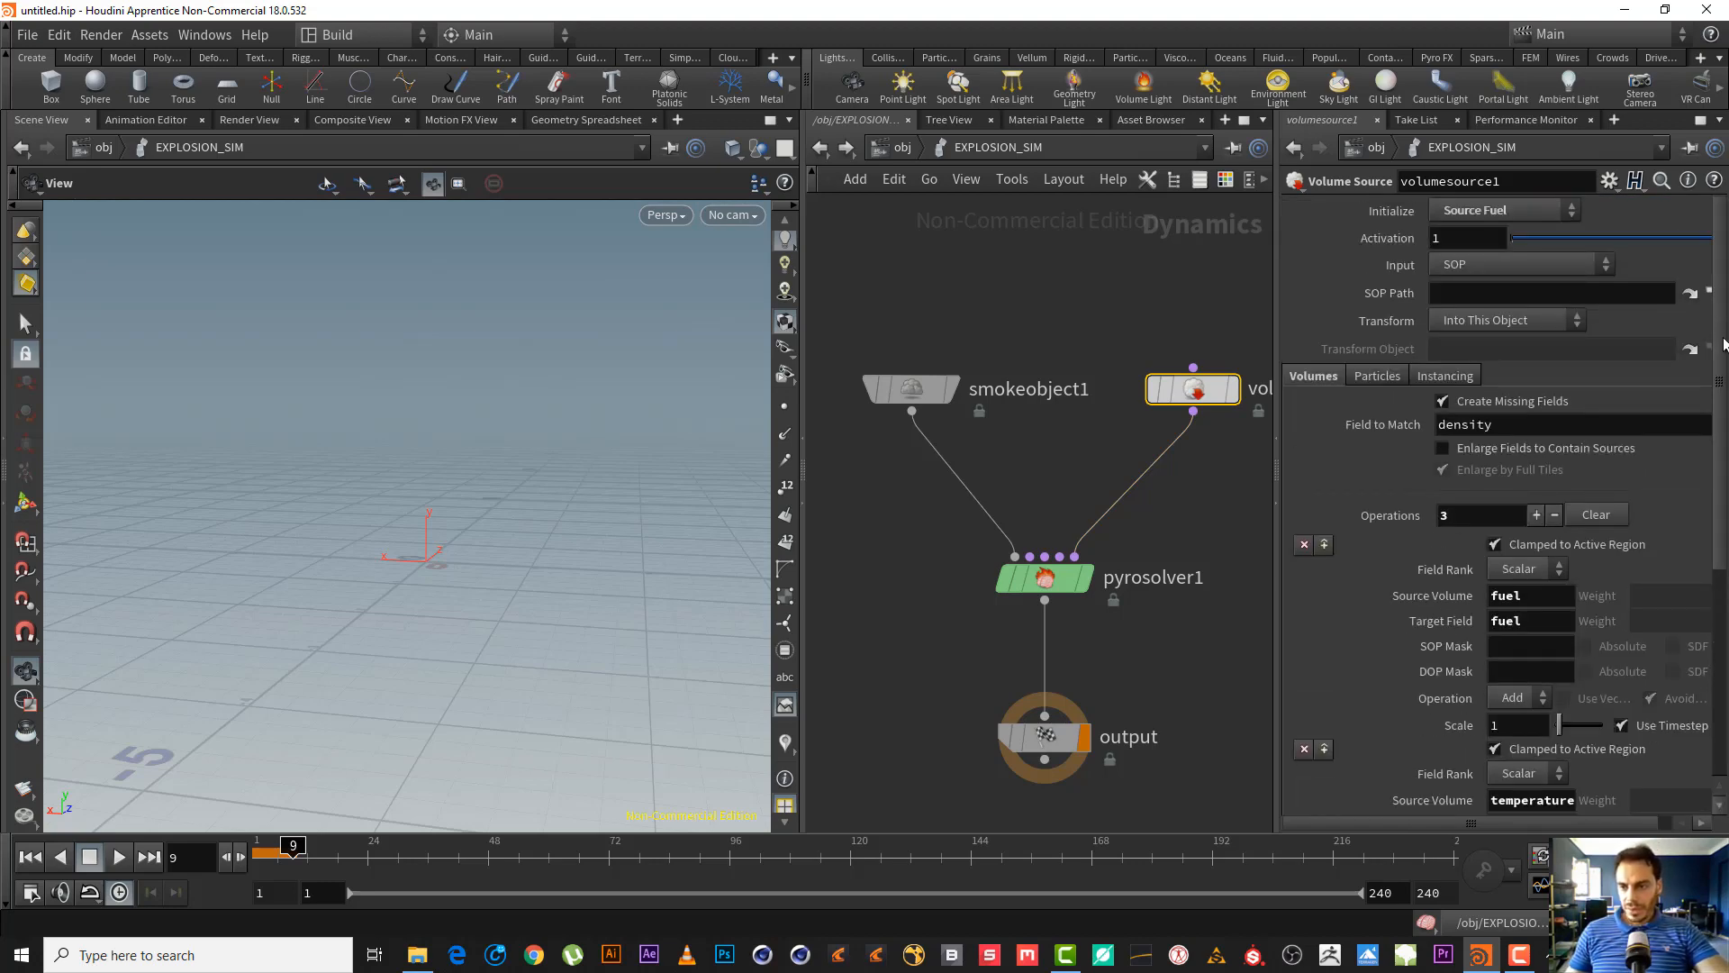
{"action": "scroll", "coordinate": [1585, 623], "scroll_direction": "down", "scroll_amount": 2}
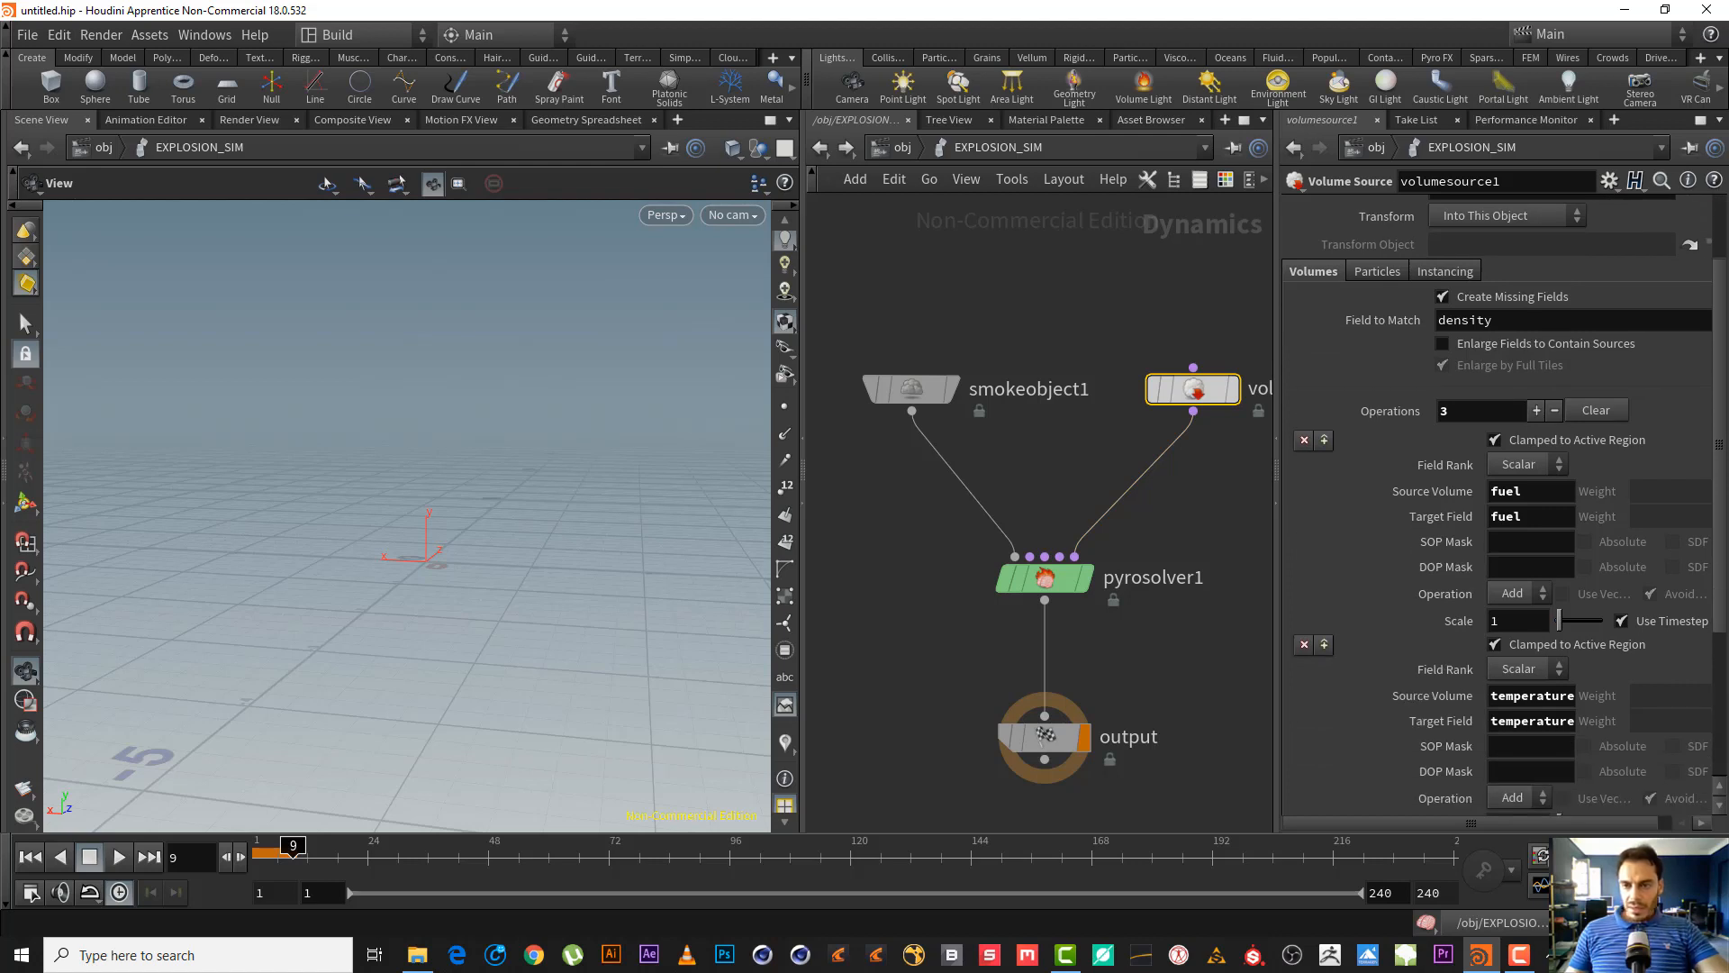
- Set volumesource1's SOP Path to /obj/EXPLOSION_SRC/OUT_FUEL using the operator chooser
{"action": "scroll", "coordinate": [1495, 504], "scroll_direction": "up", "scroll_amount": 2}
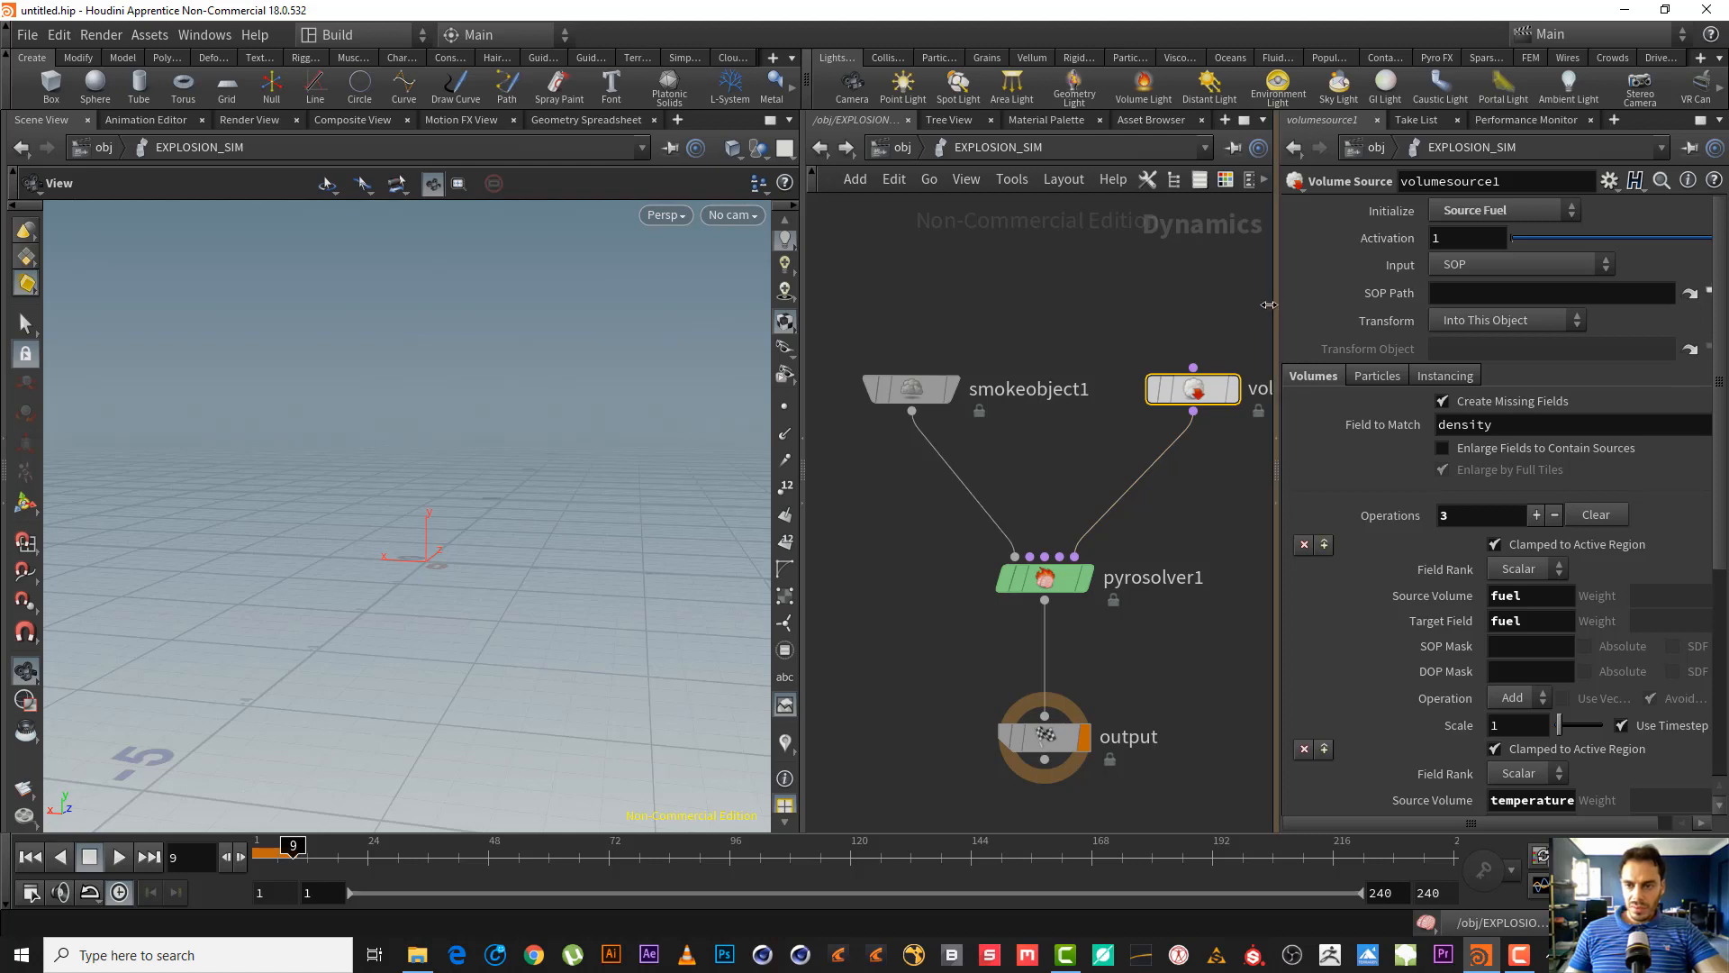
{"action": "left_click_drag", "start_coordinate": [1278, 304], "coordinate": [1195, 304]}
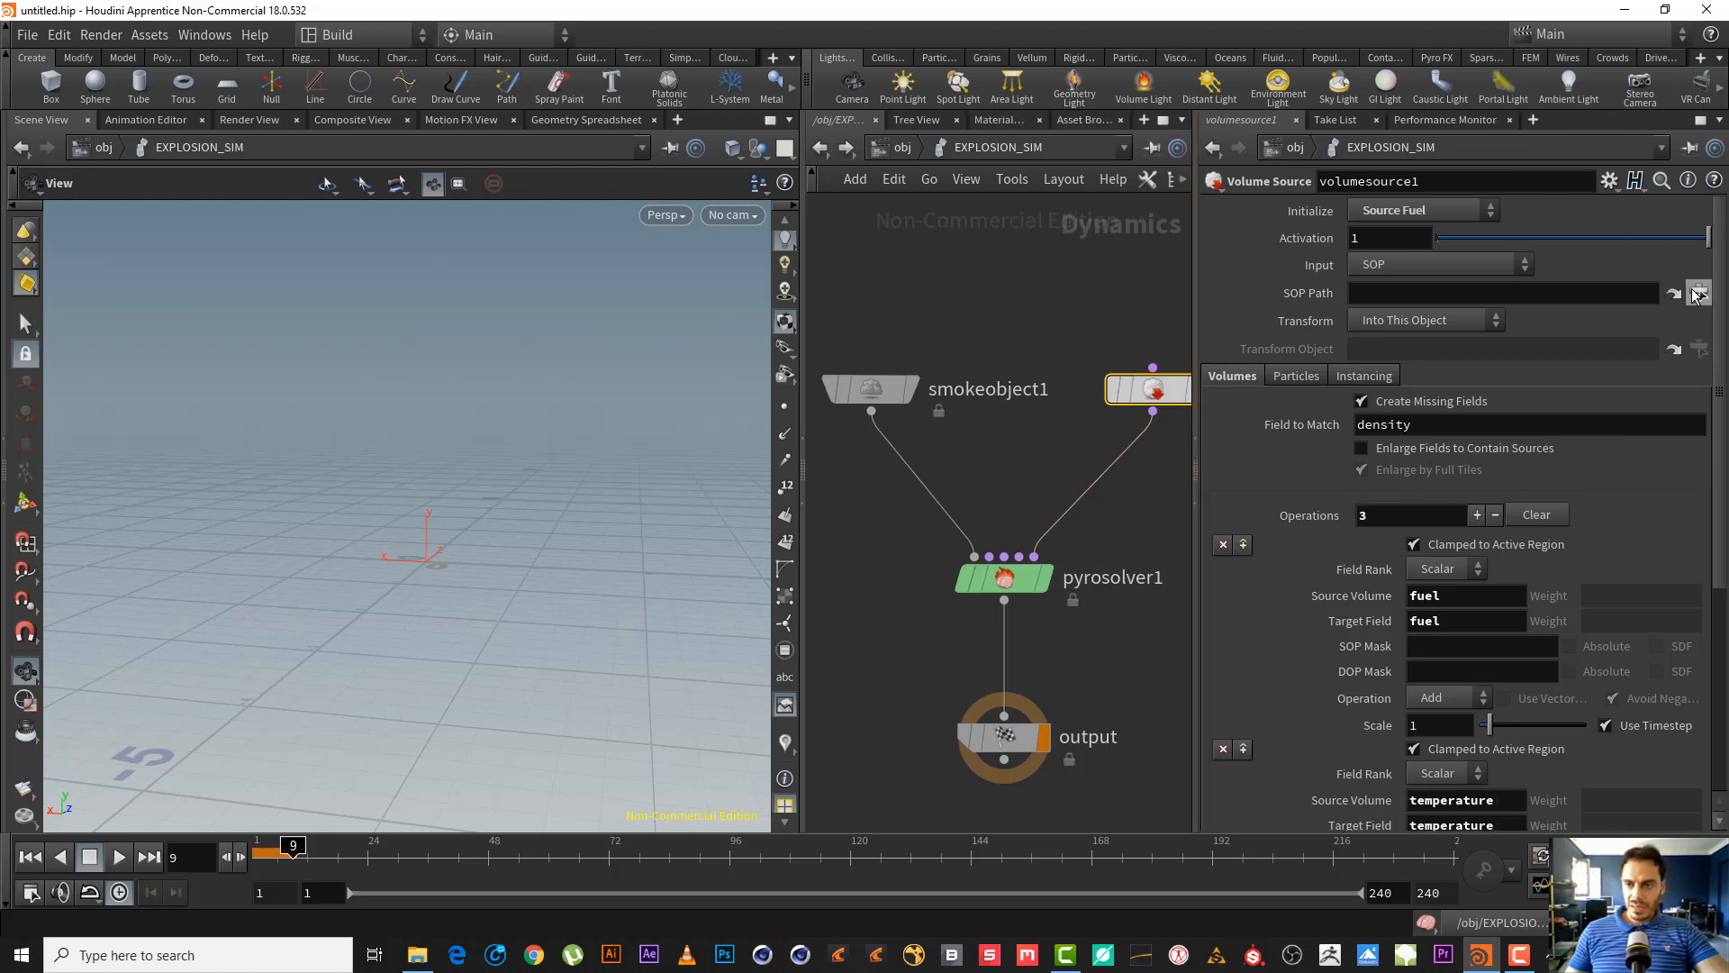
{"action": "left_click", "coordinate": [1698, 293]}
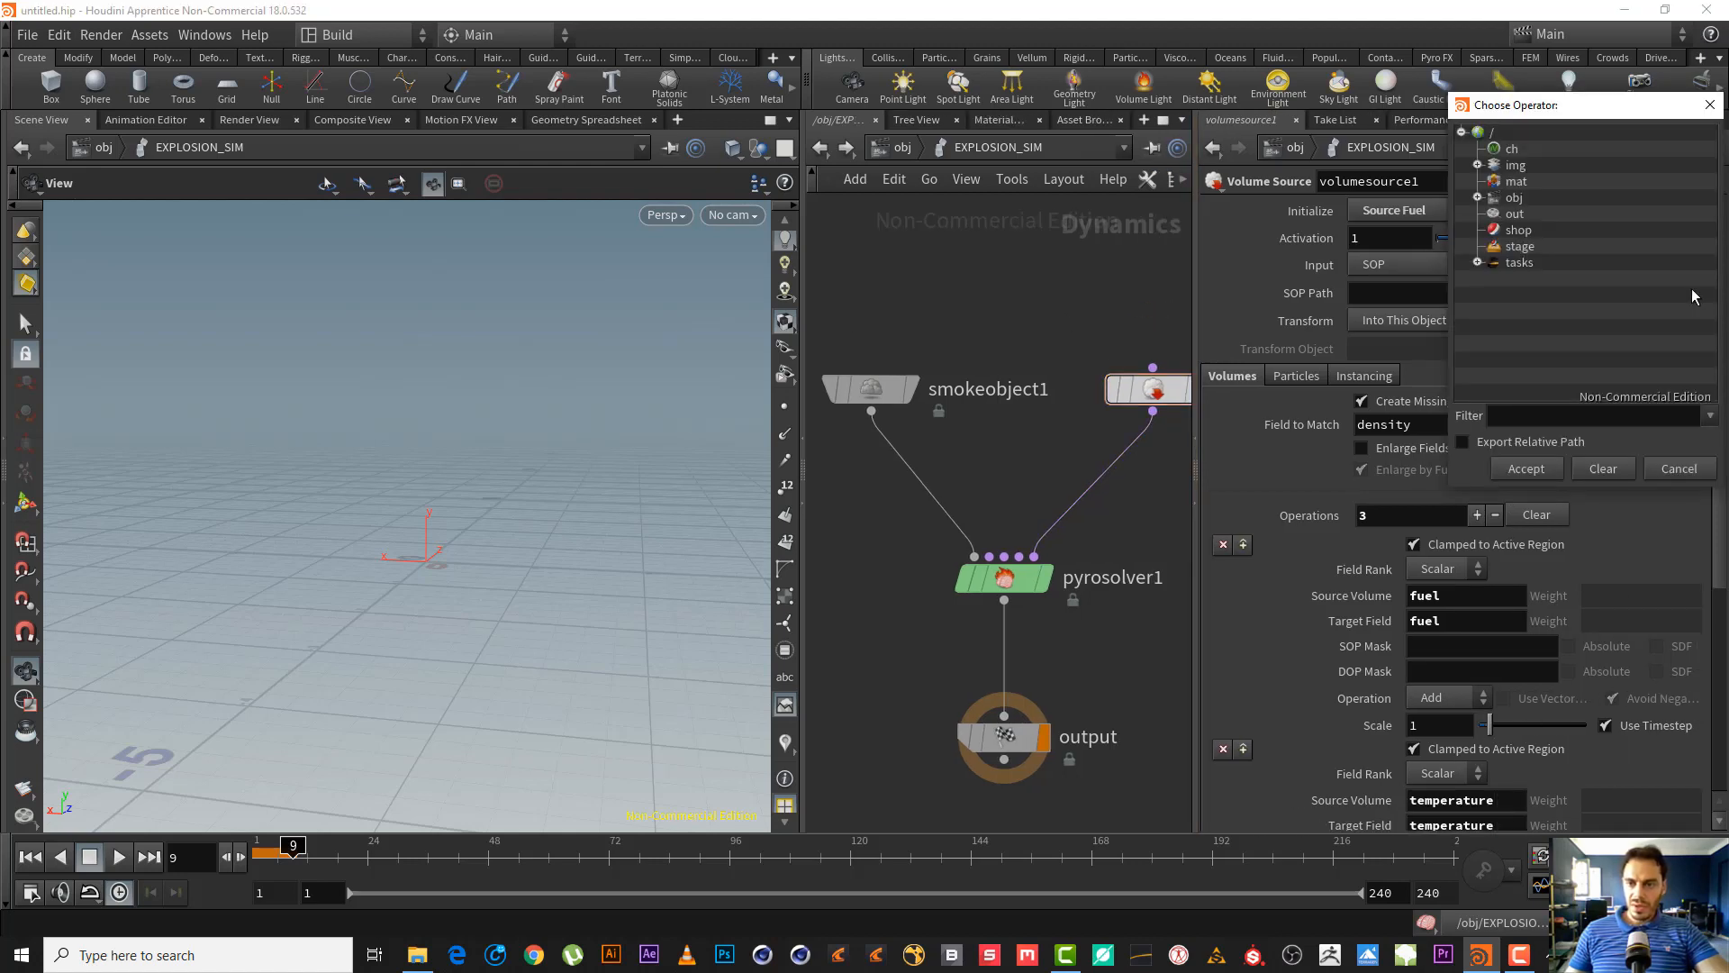
{"action": "left_click", "coordinate": [1477, 198]}
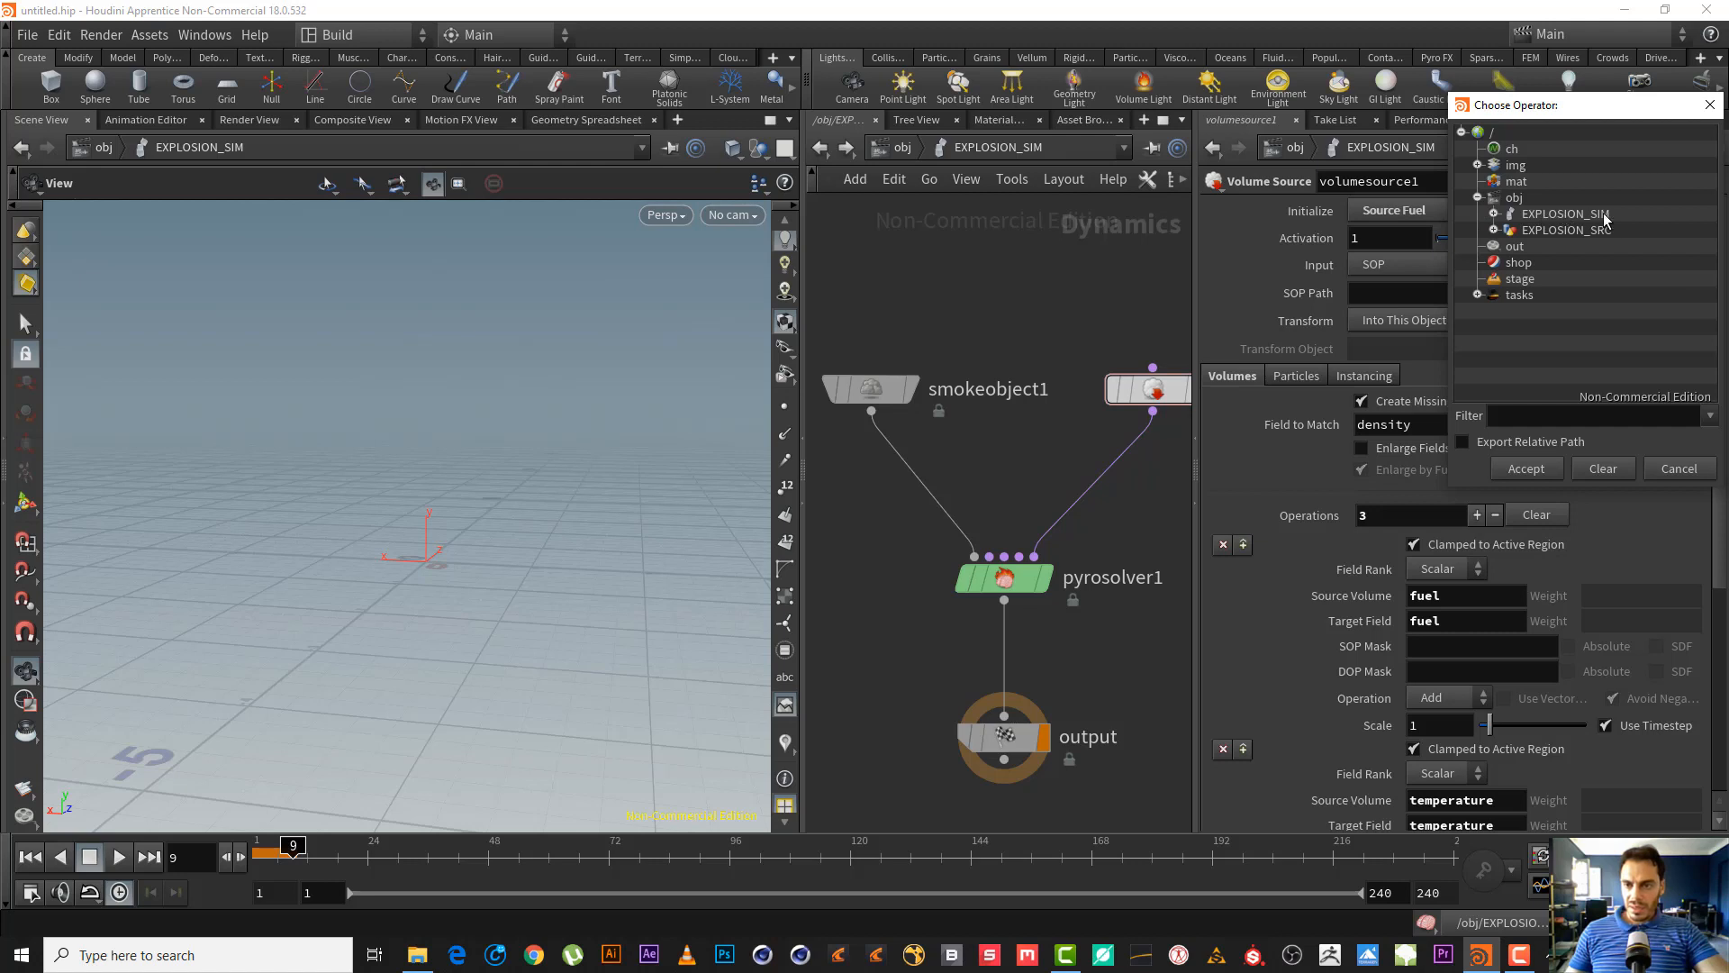
{"action": "left_click", "coordinate": [1677, 468]}
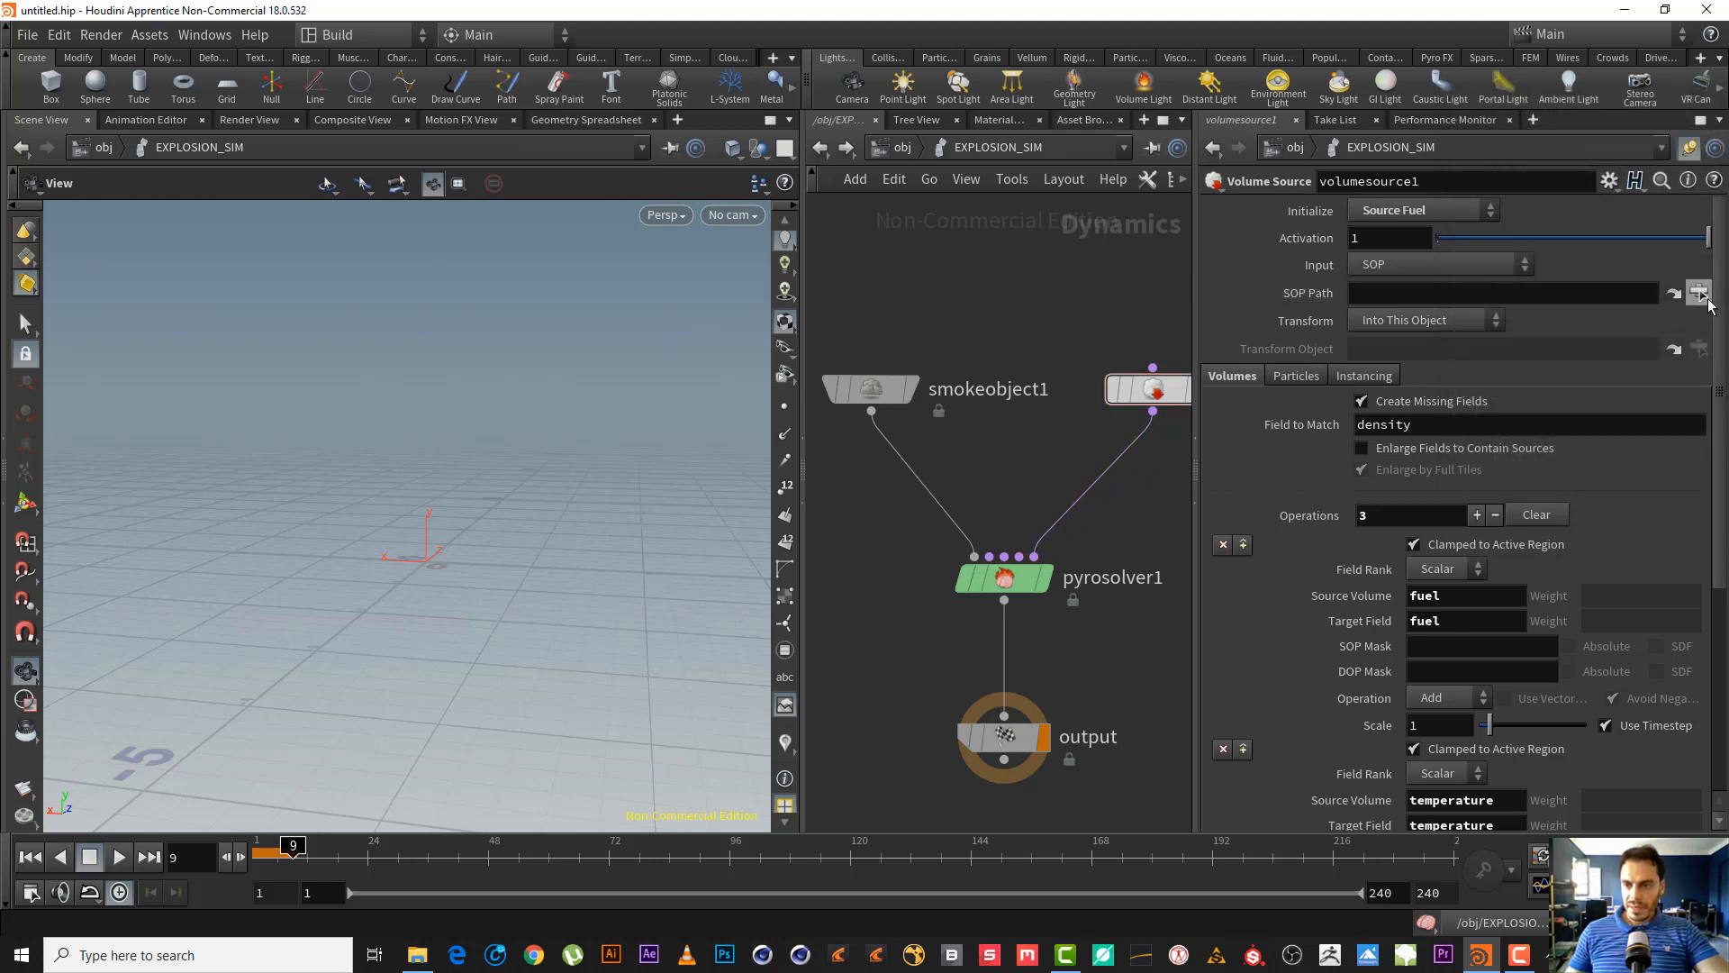
{"action": "left_click", "coordinate": [1698, 293]}
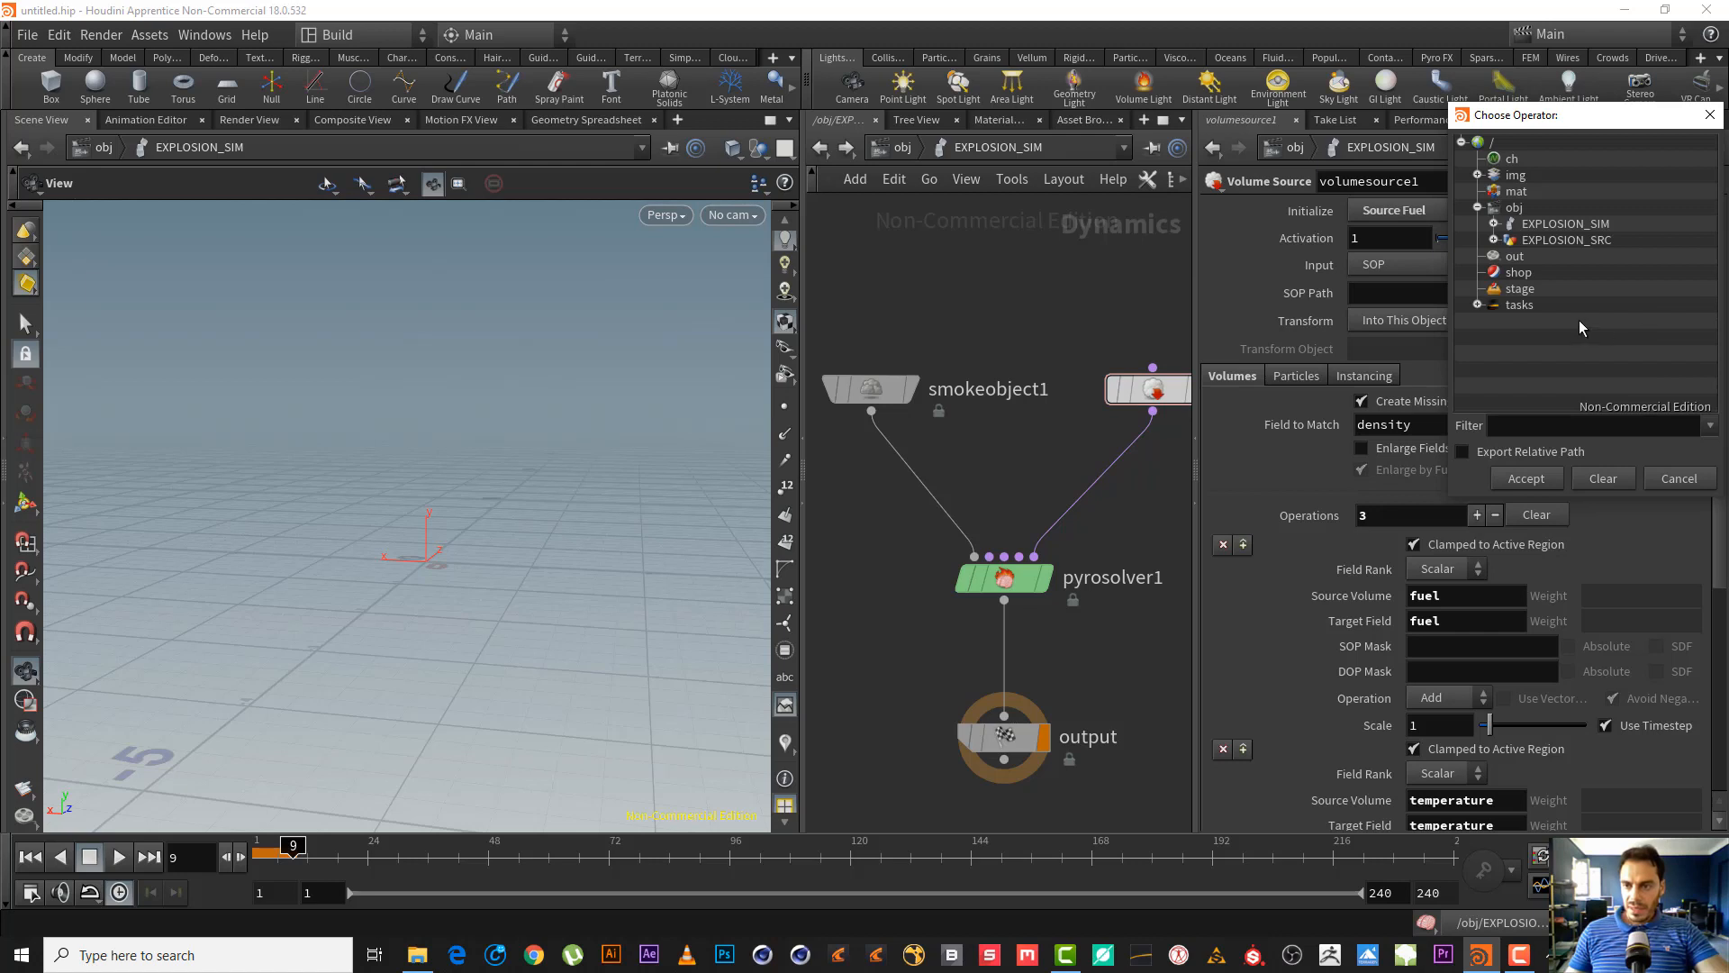
{"action": "left_click", "coordinate": [1493, 240]}
{"action": "left_click", "coordinate": [1543, 257]}
{"action": "double_click", "coordinate": [1542, 258]}
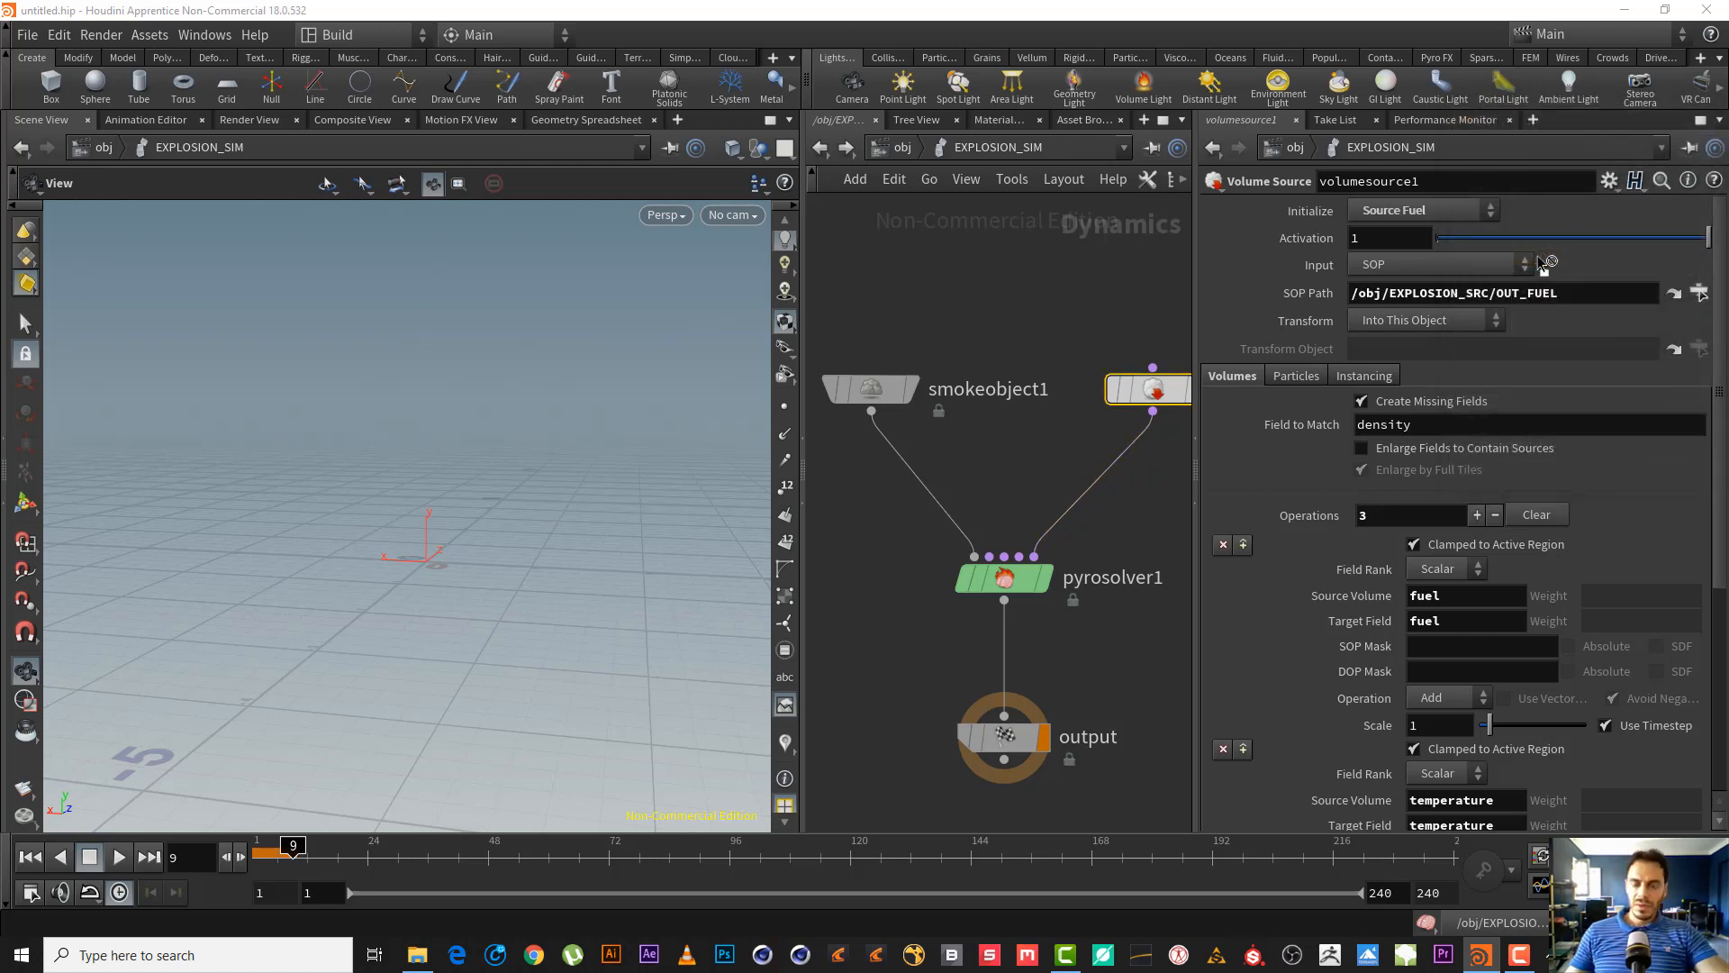
- Play the simulation from frame 1, stop at about frame 10, and inspect the smoke container up close
{"action": "left_click", "coordinate": [30, 856]}
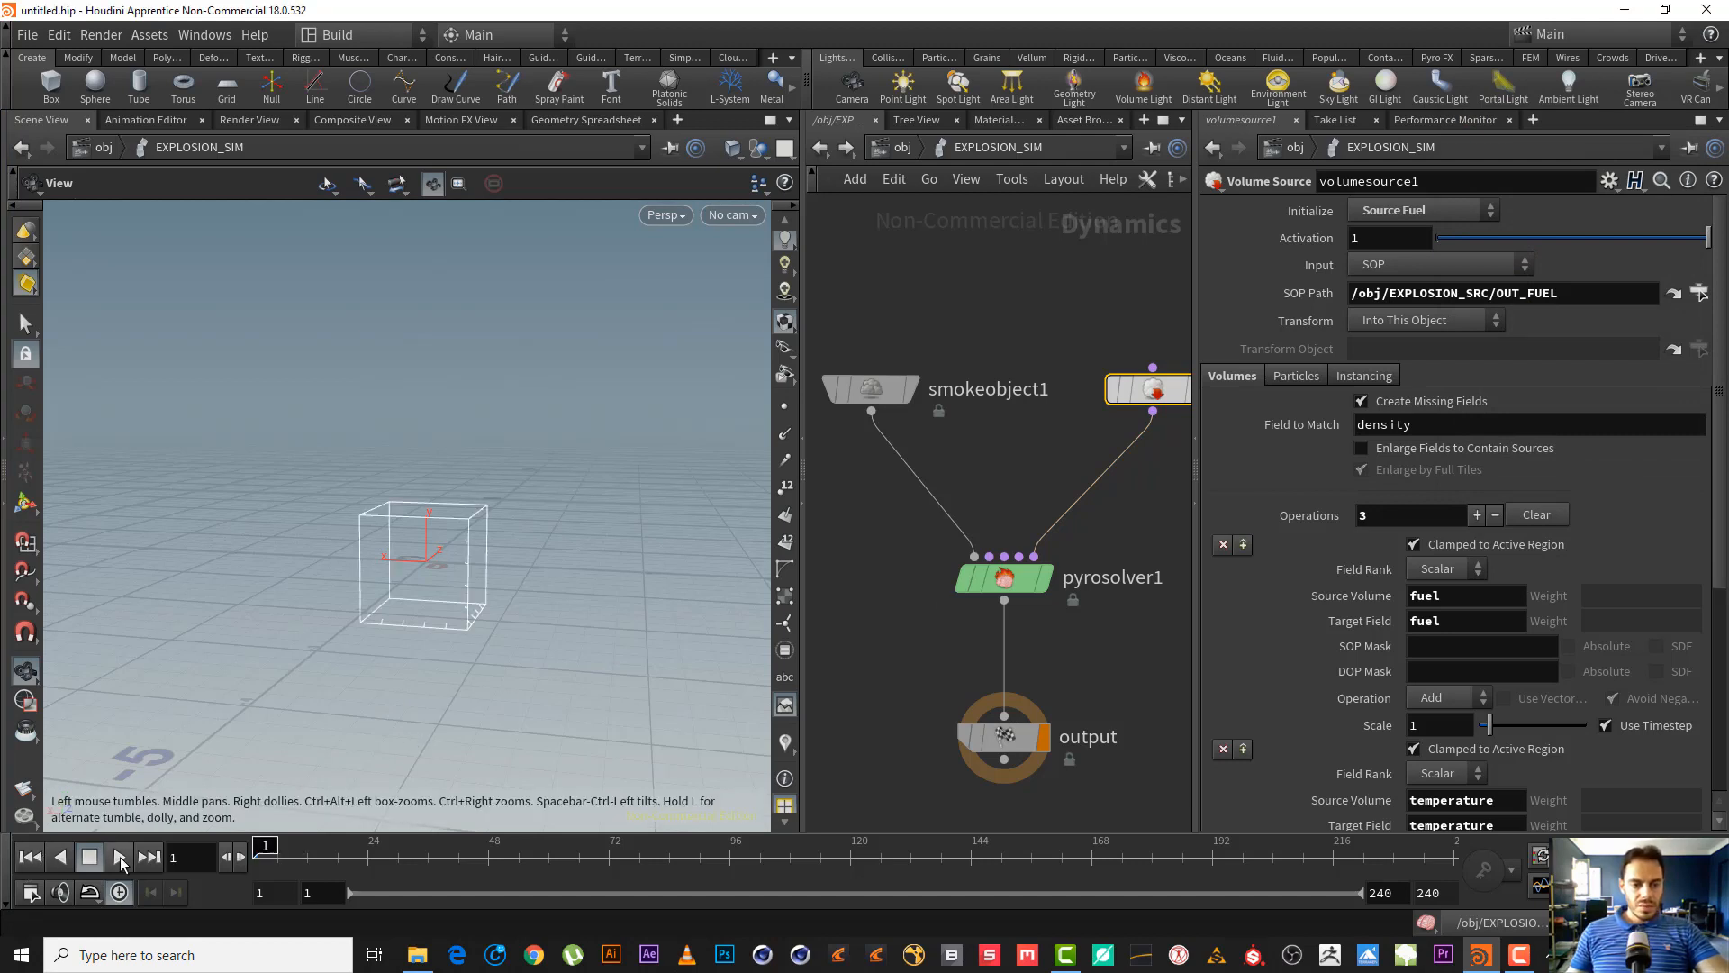
{"action": "left_click", "coordinate": [121, 857]}
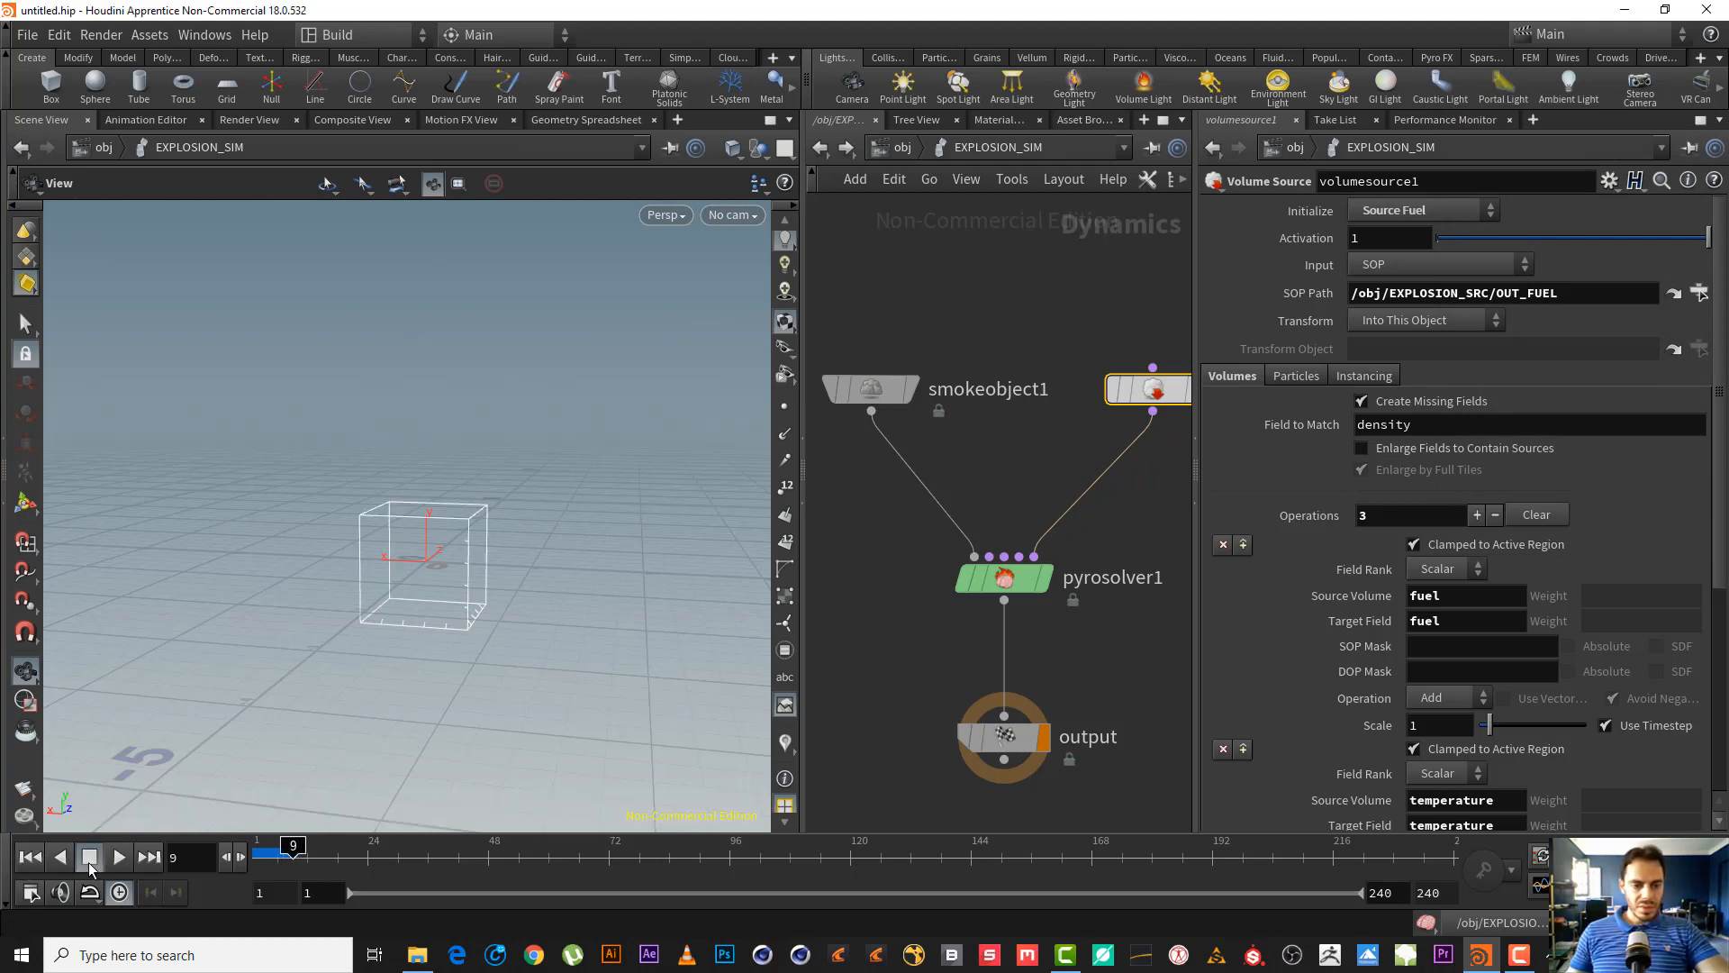
{"action": "left_click", "coordinate": [88, 863]}
{"action": "left_click_drag", "start_coordinate": [429, 595], "coordinate": [436, 586]}
{"action": "right_click_drag", "start_coordinate": [436, 586], "coordinate": [640, 537]}
{"action": "middle_click_drag", "start_coordinate": [592, 498], "coordinate": [585, 434]}
- Show smokeobject1's parameters and examine its container box from another angle
{"action": "left_click", "coordinate": [785, 148]}
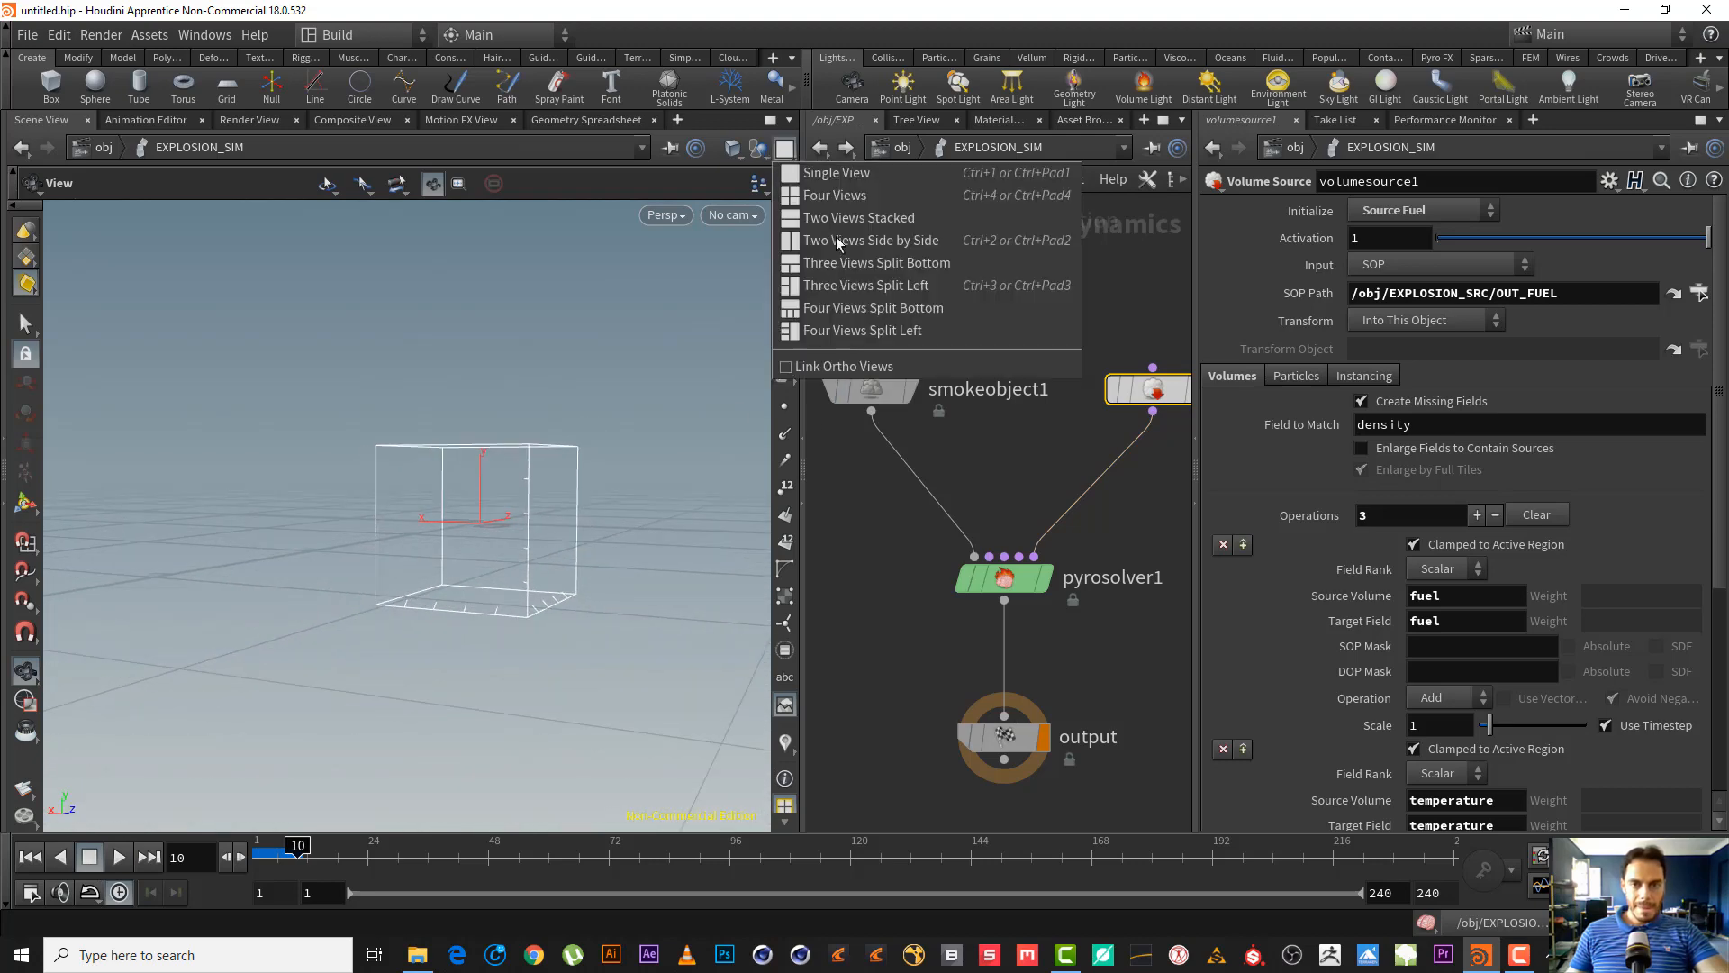
{"action": "left_click", "coordinate": [1028, 500]}
{"action": "middle_click_drag", "start_coordinate": [890, 377], "coordinate": [933, 405]}
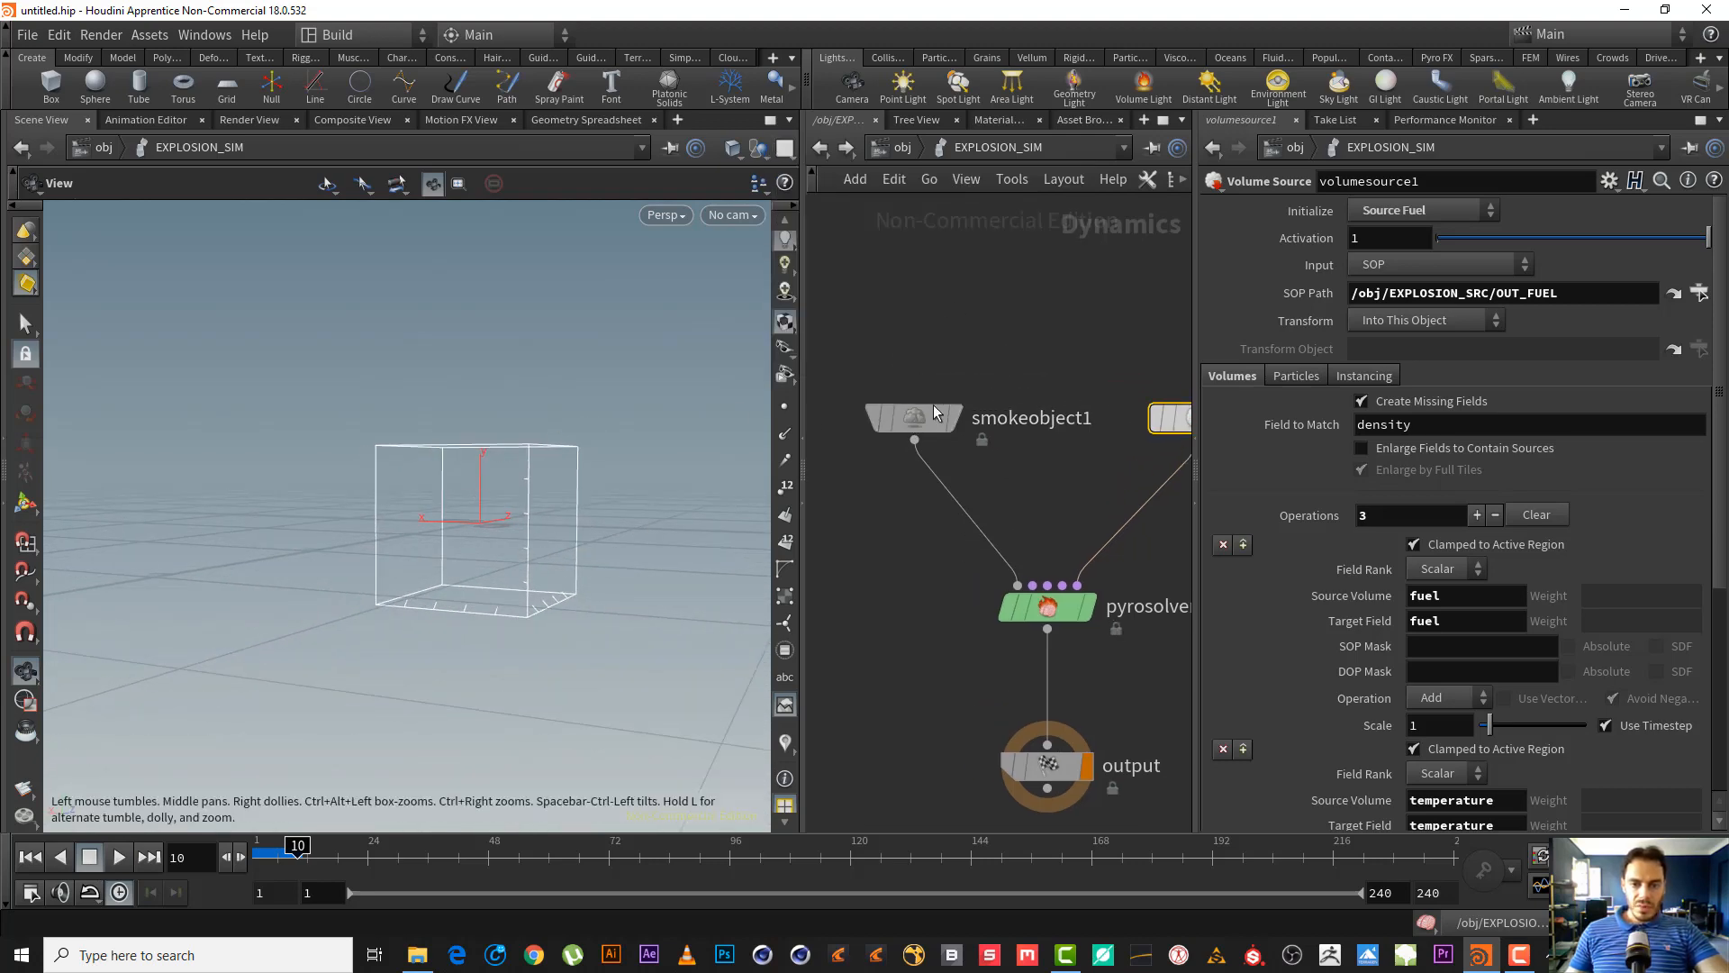
{"action": "left_click", "coordinate": [934, 413]}
{"action": "left_click_drag", "start_coordinate": [417, 532], "coordinate": [455, 549]}
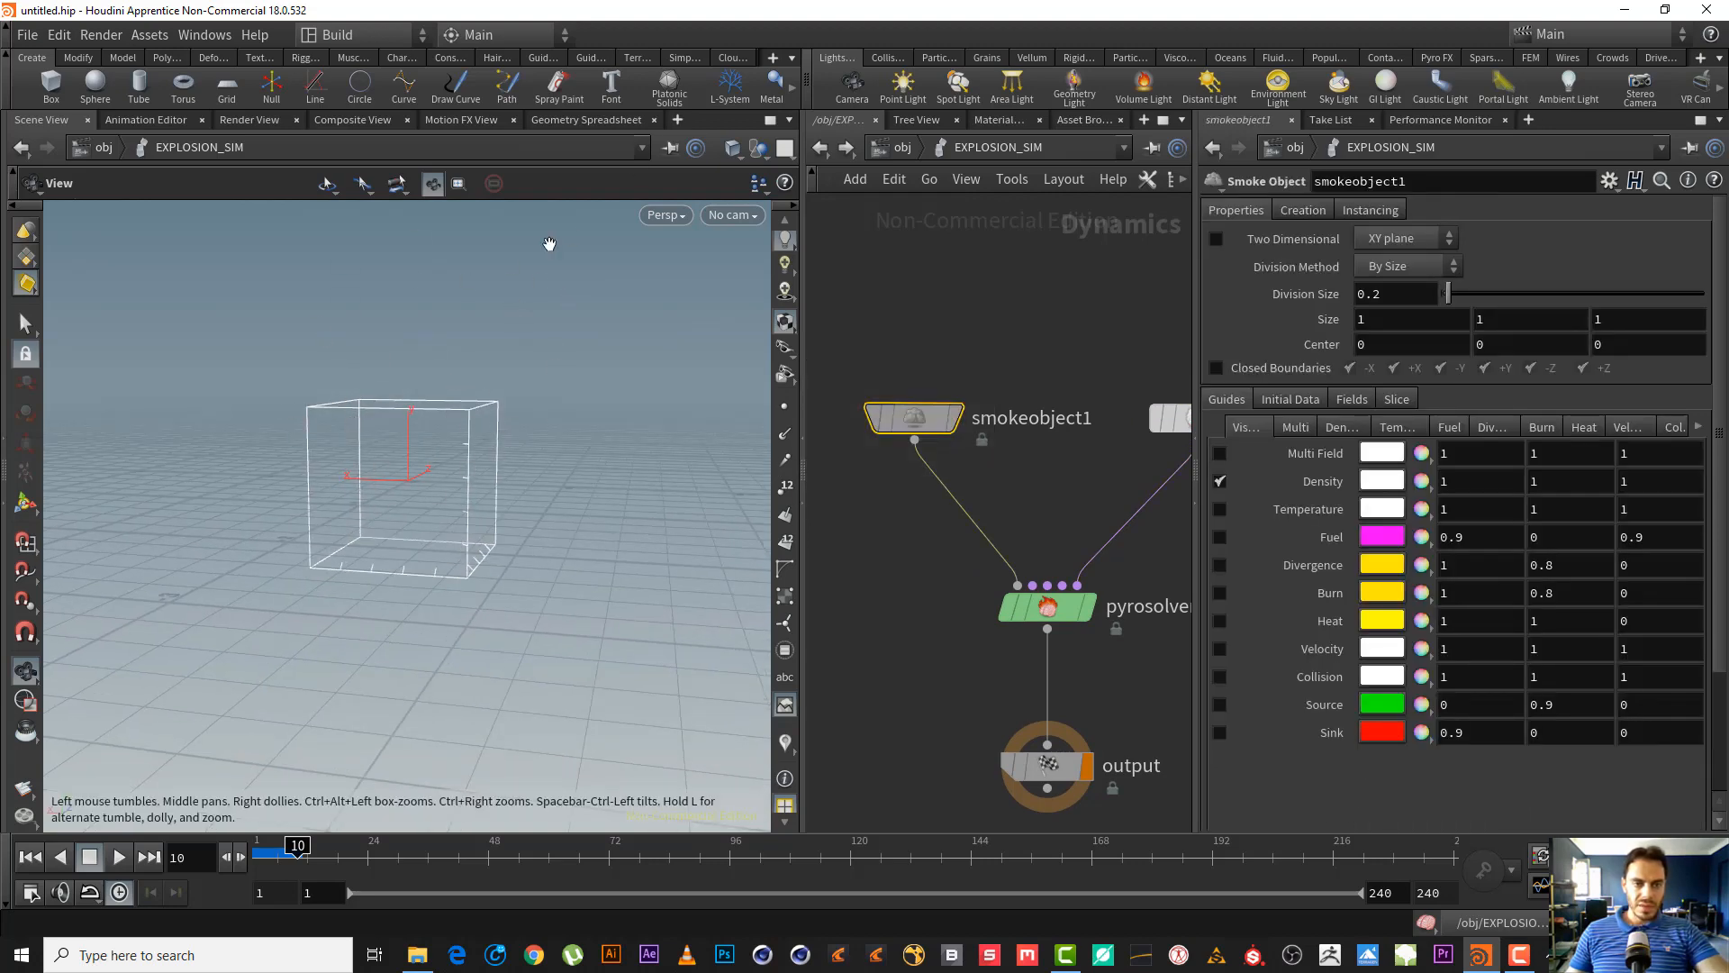
- Go up to the obj level, re-enter EXPLOSION_SIM, and frame the whole smoke cloud for inspection
{"action": "left_click", "coordinate": [819, 148]}
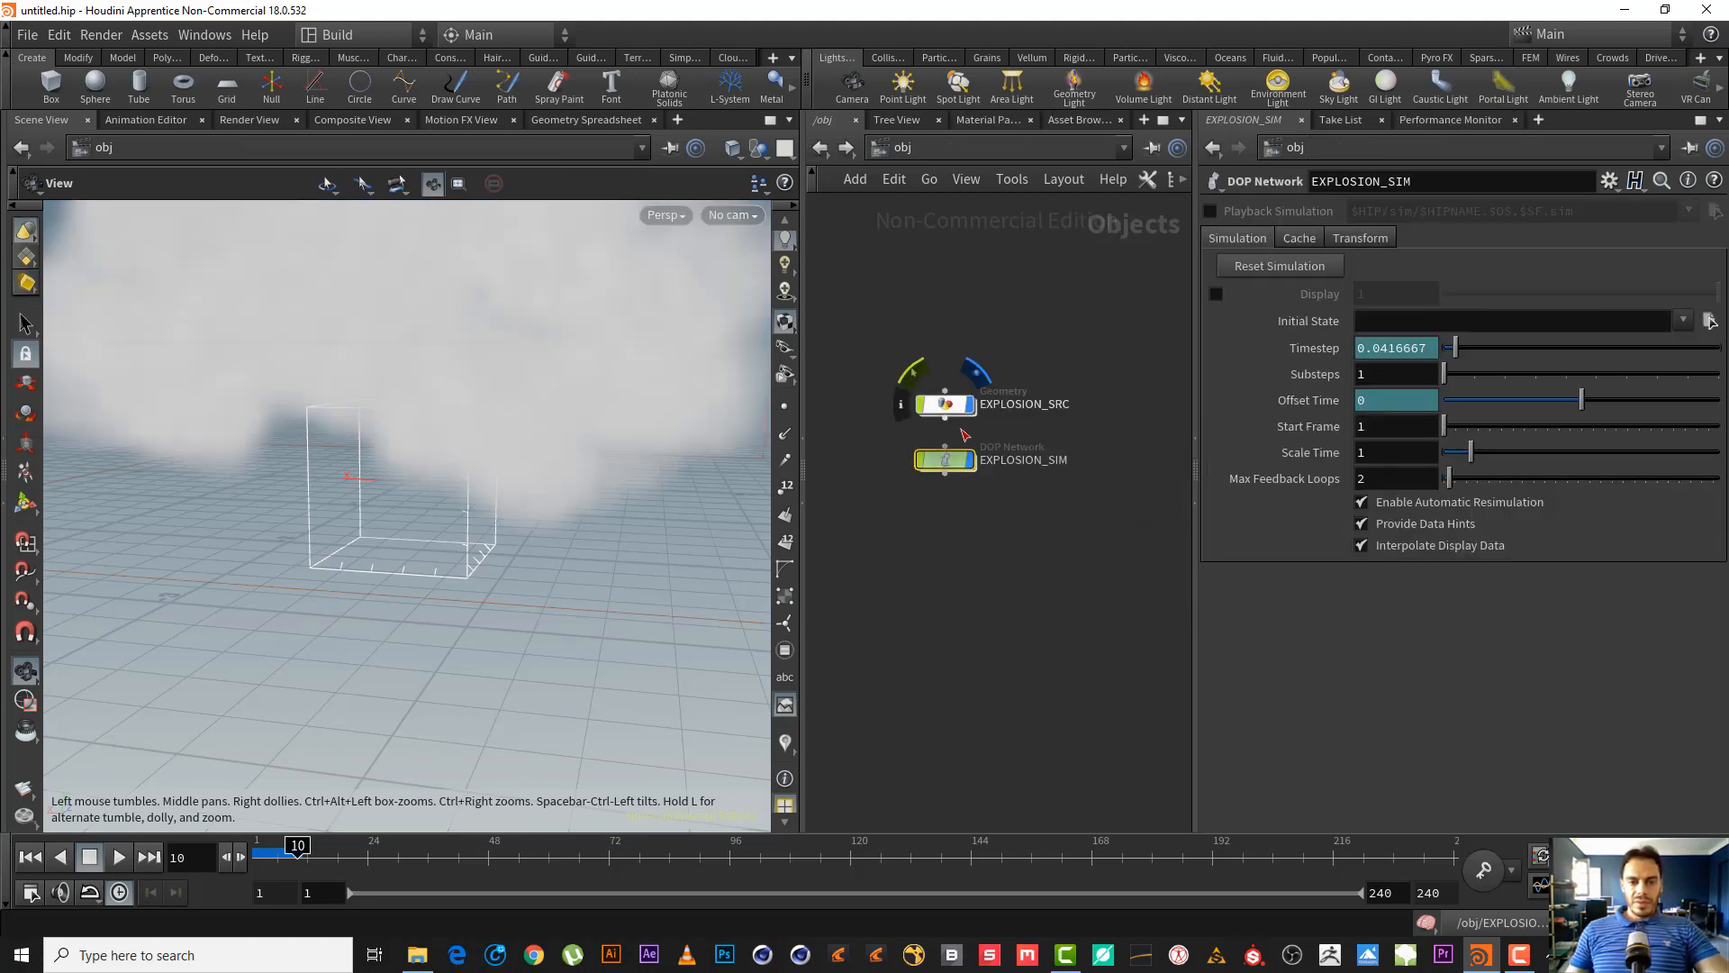
{"action": "double_click", "coordinate": [945, 464]}
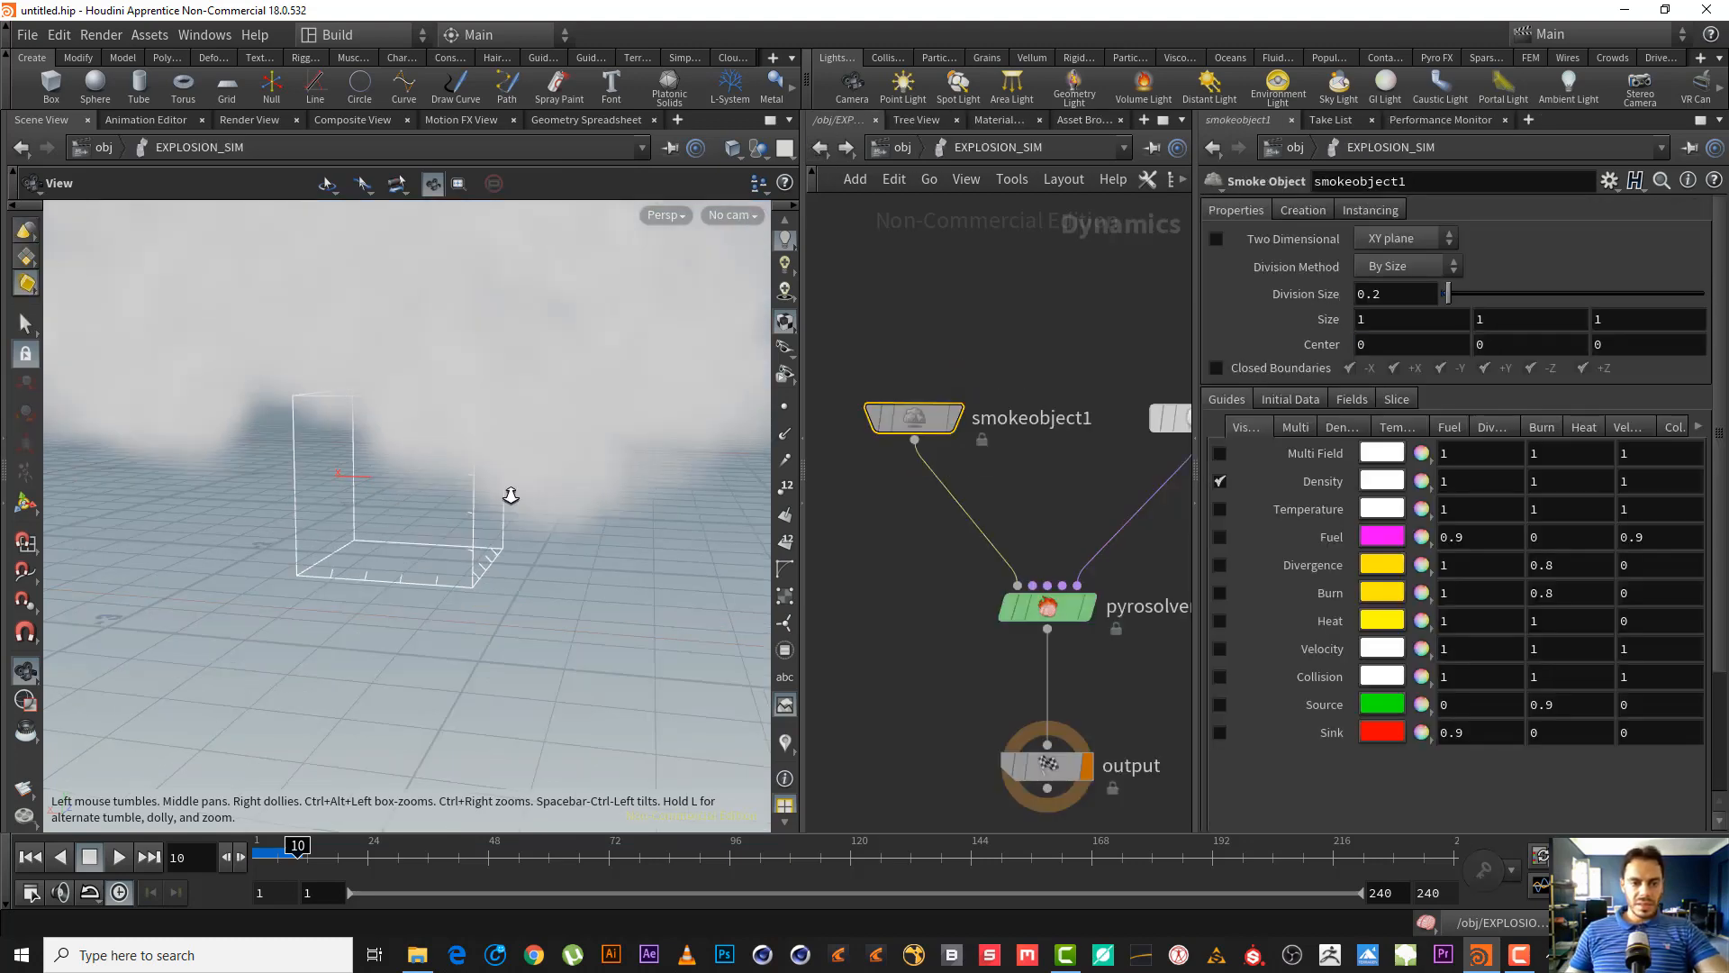
{"action": "left_click_drag", "start_coordinate": [511, 496], "coordinate": [468, 477]}
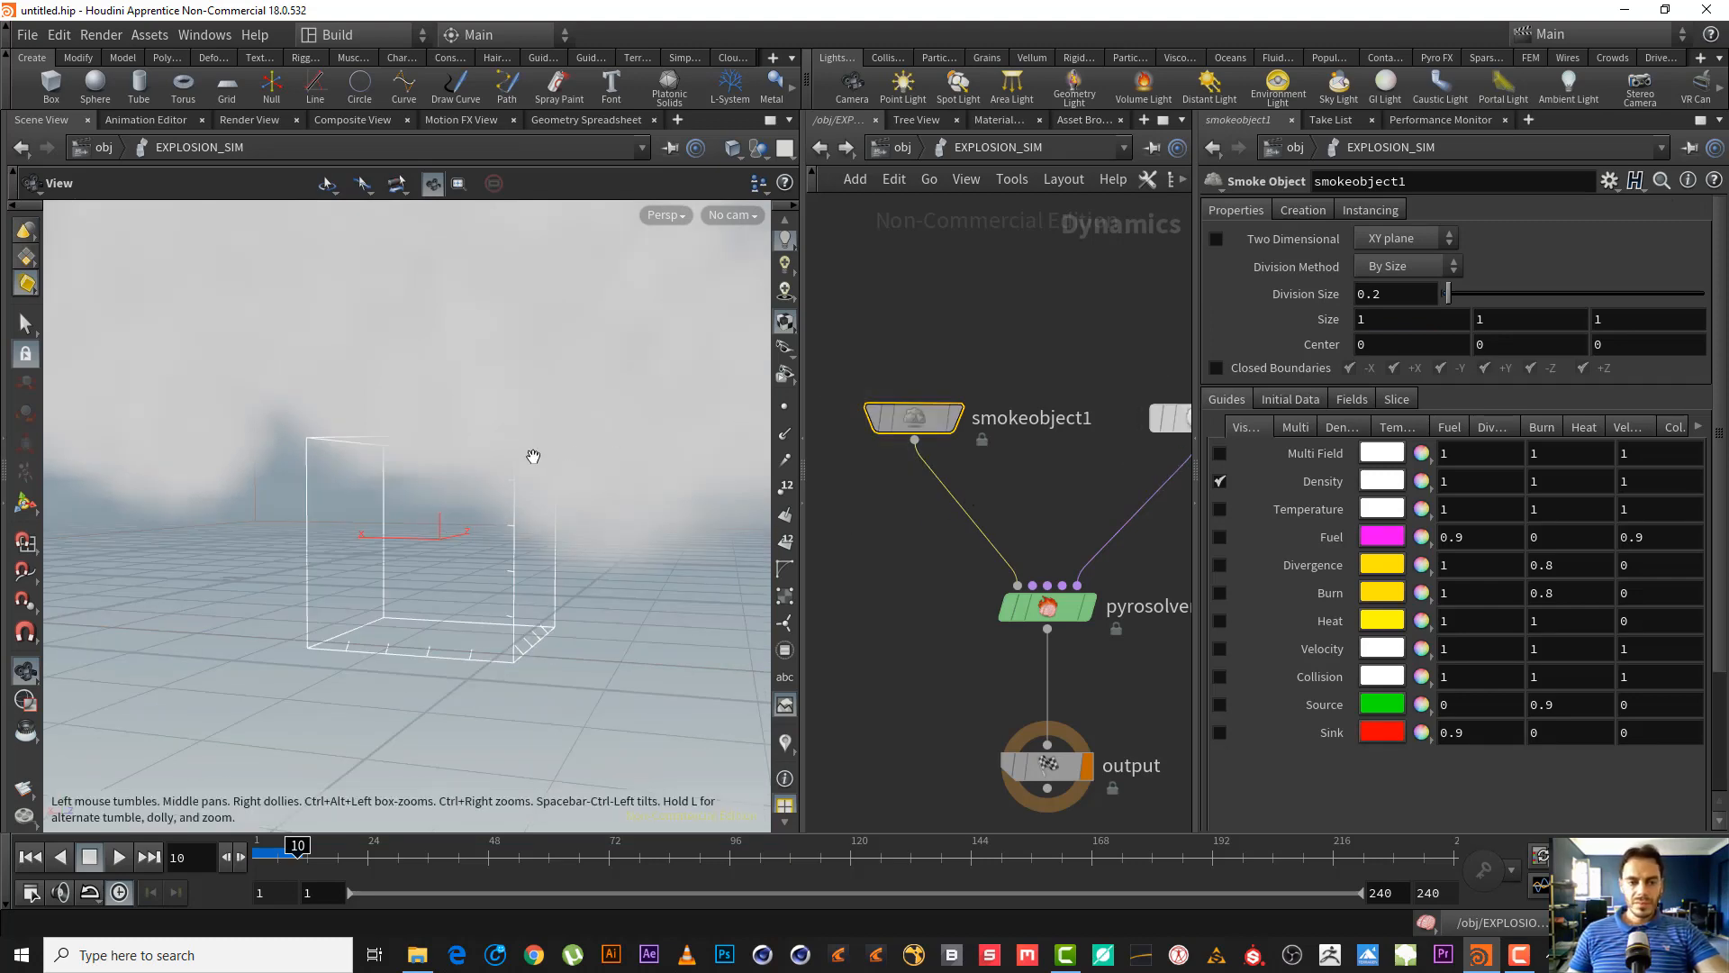
{"action": "right_click_drag", "start_coordinate": [533, 457], "coordinate": [449, 486]}
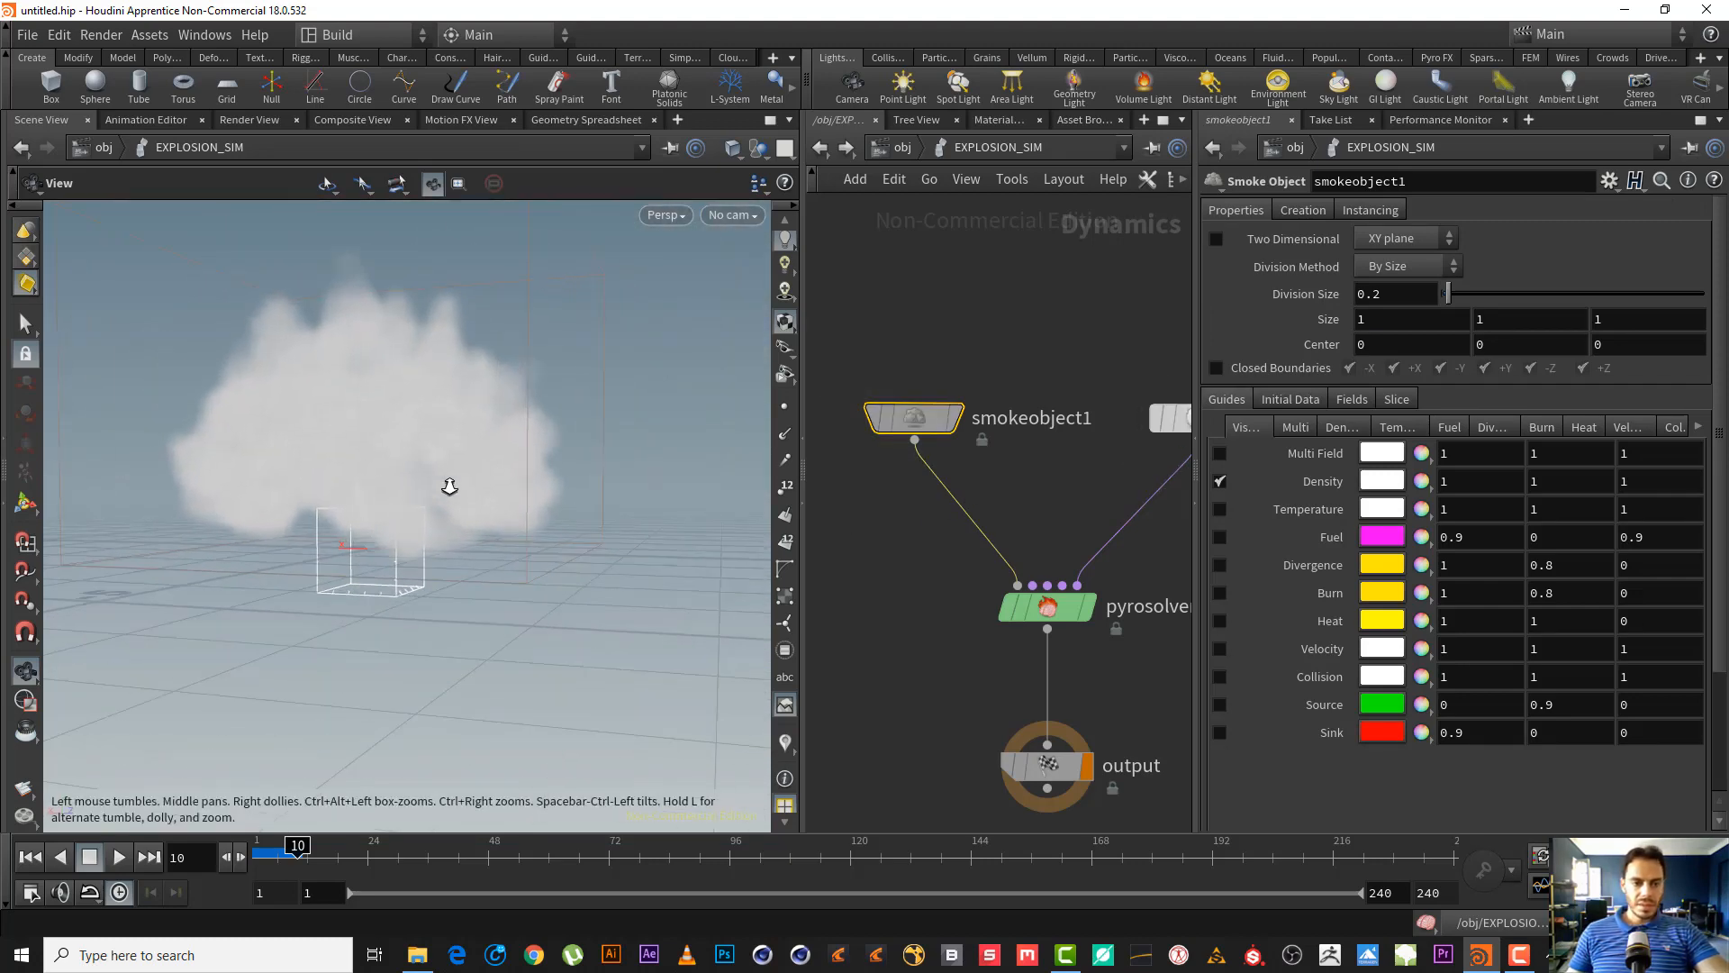
{"action": "mouse_move", "coordinate": [449, 486]}
{"action": "left_mouse_down"}
{"action": "mouse_move", "coordinate": [347, 471]}
{"action": "mouse_move", "coordinate": [424, 474]}
{"action": "left_mouse_up"}
- Resume the simulation playback, stop it, and scrub the timeline back to frame 8
{"action": "left_click", "coordinate": [120, 857]}
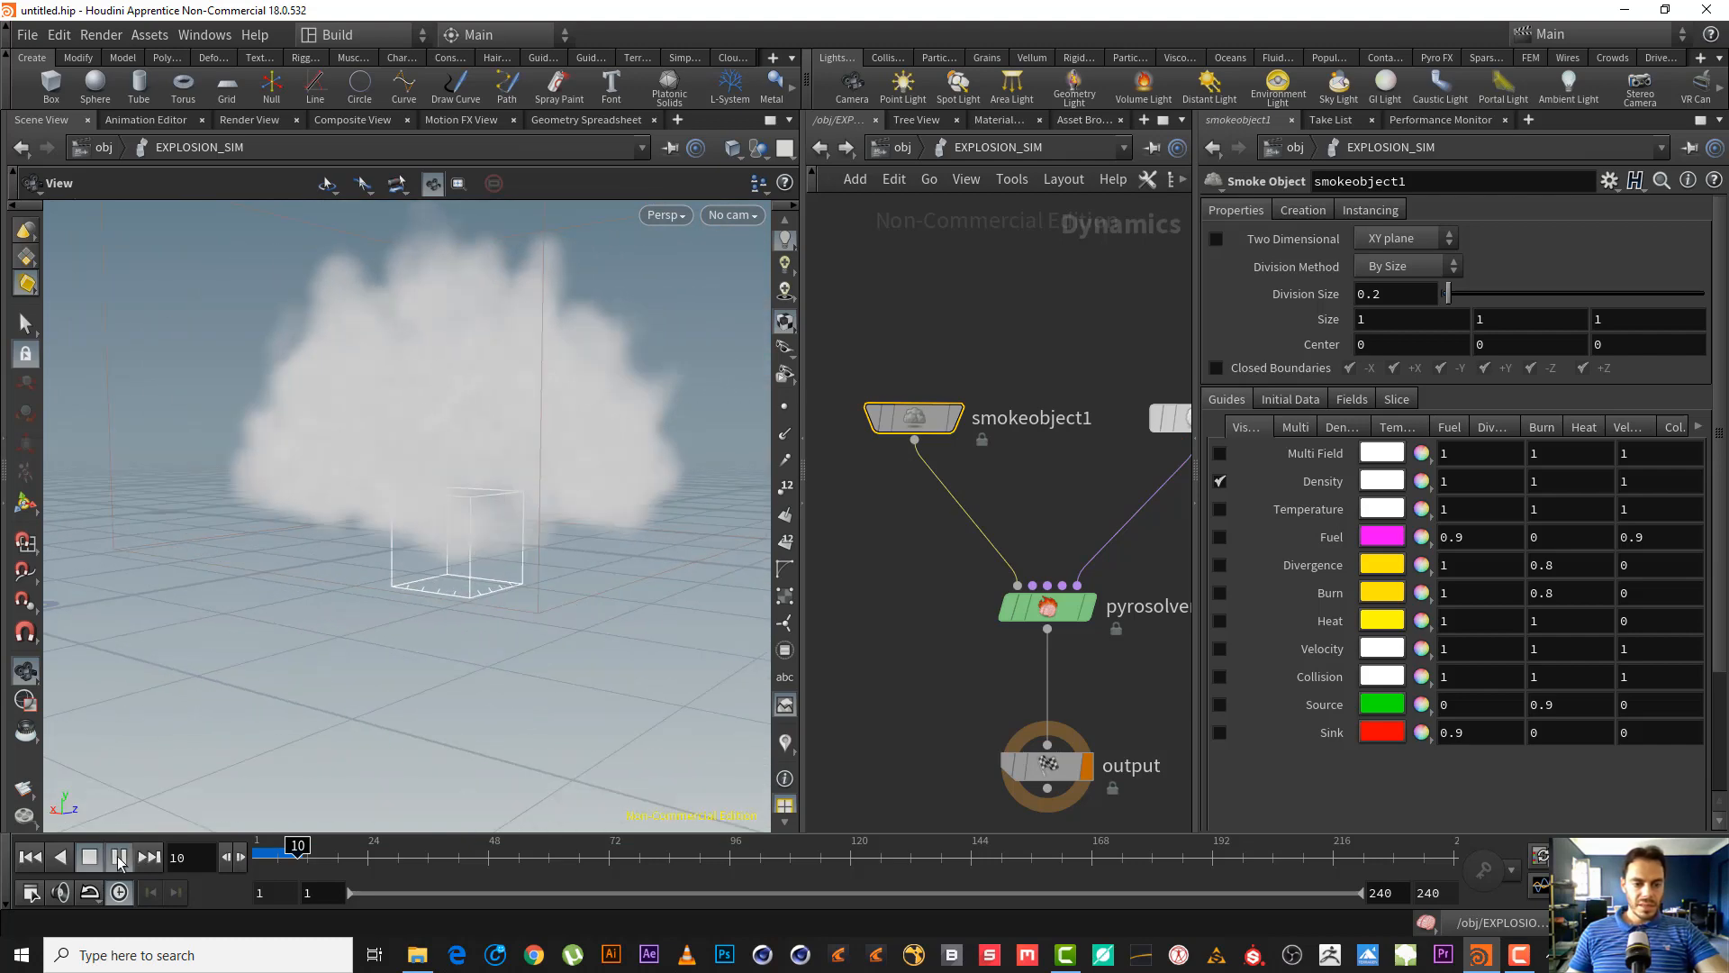
{"action": "left_click", "coordinate": [90, 859]}
{"action": "mouse_move", "coordinate": [279, 847]}
{"action": "left_mouse_down"}
{"action": "mouse_move", "coordinate": [236, 849]}
{"action": "mouse_move", "coordinate": [356, 851]}
{"action": "mouse_move", "coordinate": [253, 854]}
{"action": "mouse_move", "coordinate": [287, 854]}
{"action": "left_mouse_up"}
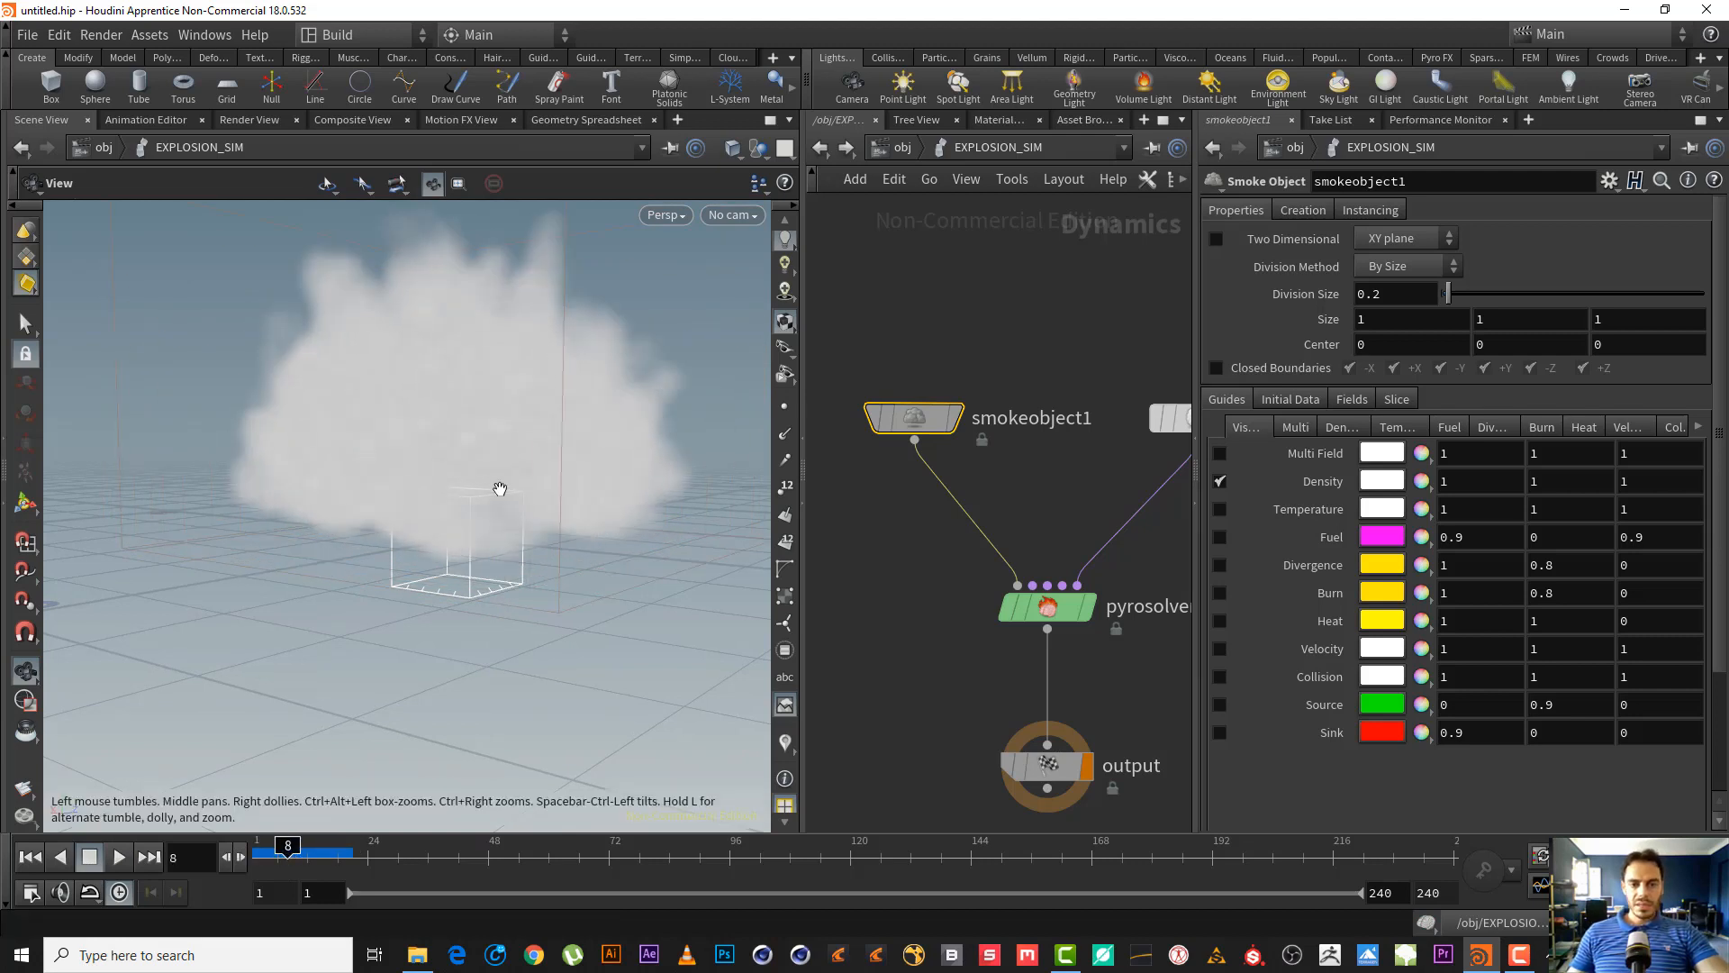
- Add a Gas Resize Fluid Dynamic node to the EXPLOSION_SIM network above the smoke object and pyro solver
{"action": "middle_click_drag", "start_coordinate": [985, 315], "coordinate": [1030, 324]}
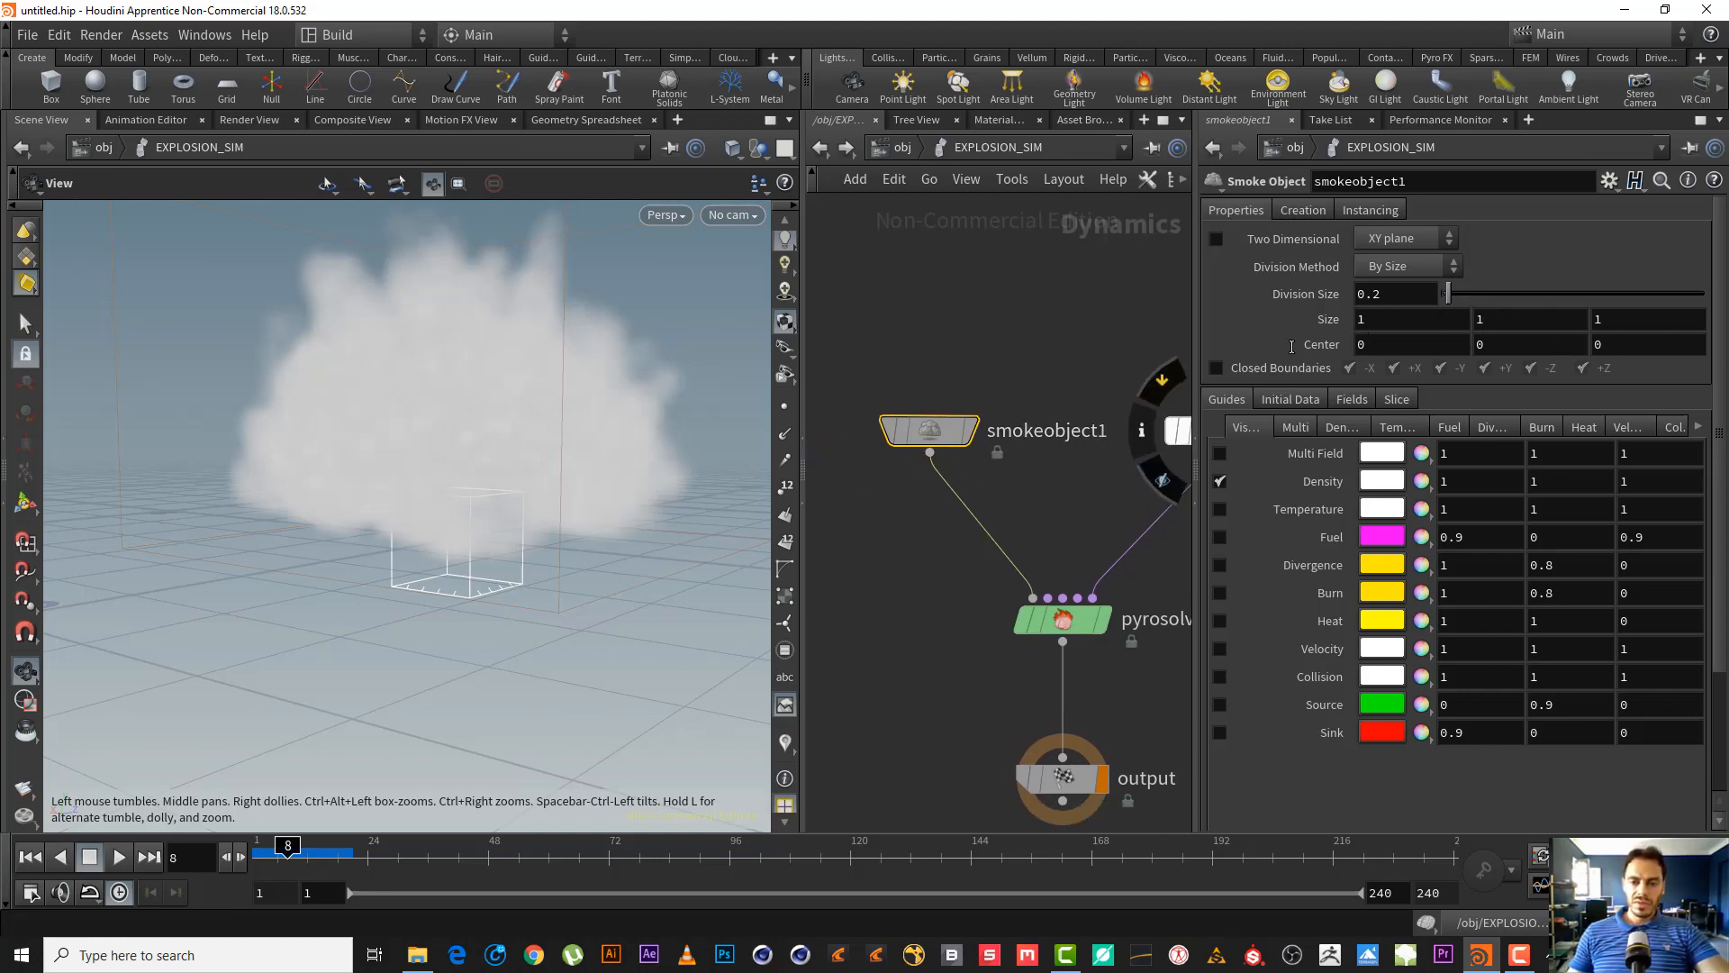
{"action": "middle_click_drag", "start_coordinate": [987, 359], "coordinate": [935, 437]}
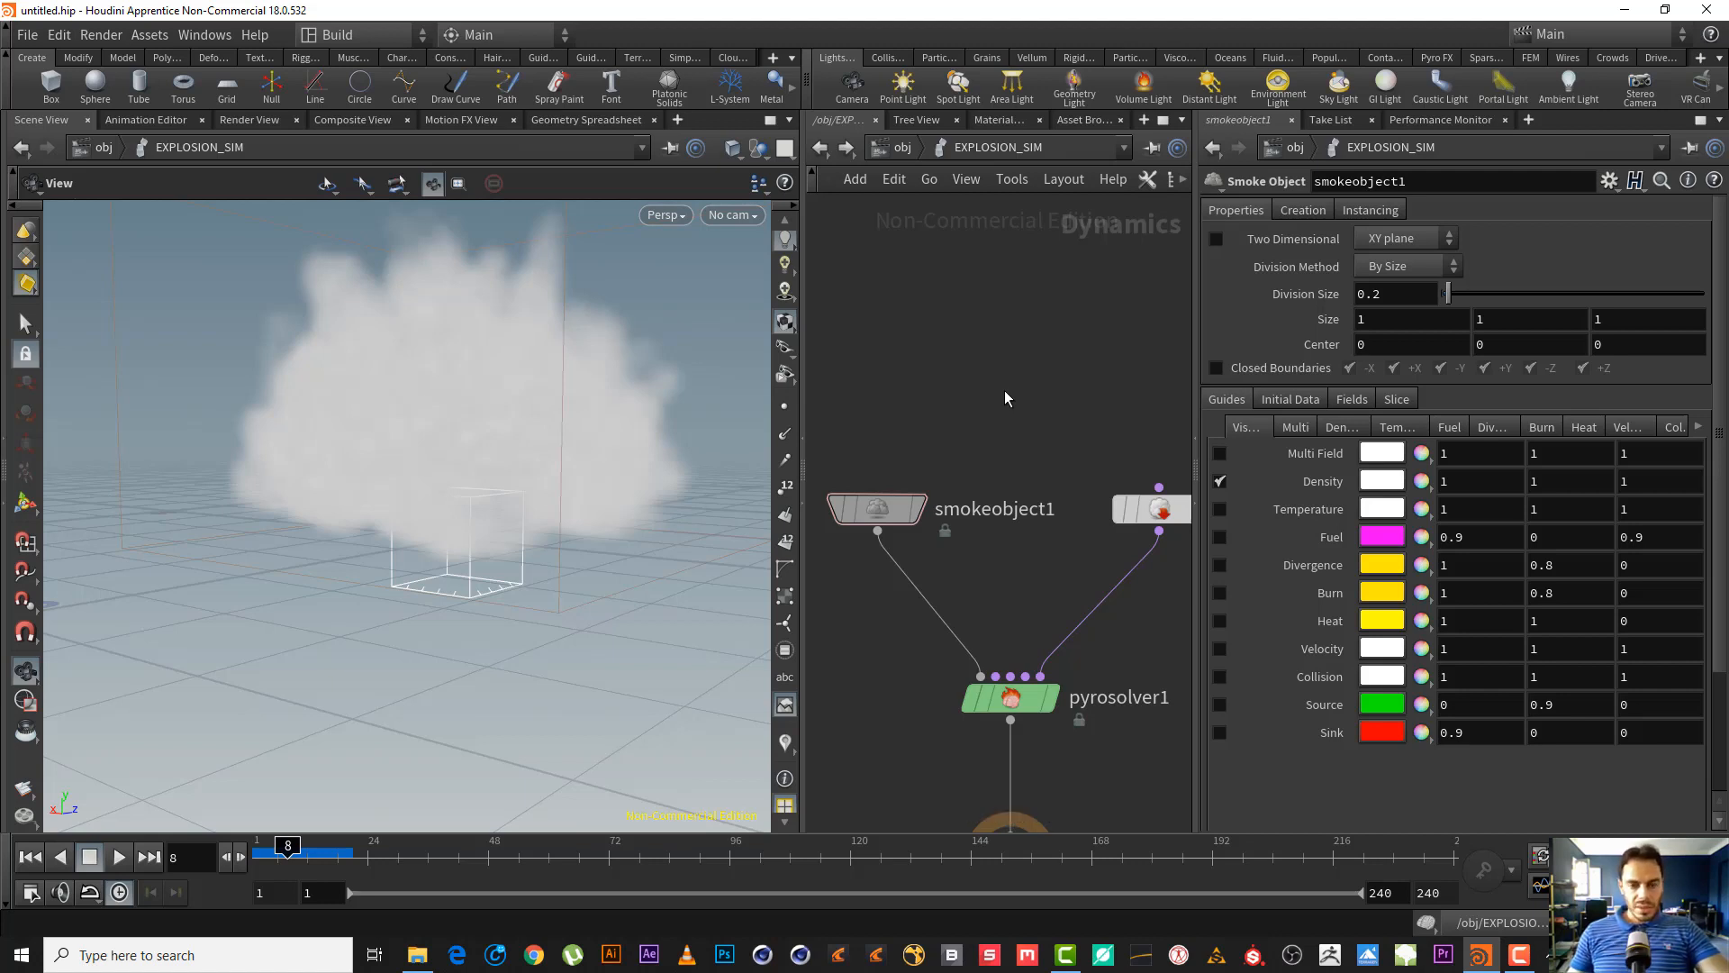
{"action": "key", "text": "Tab"}
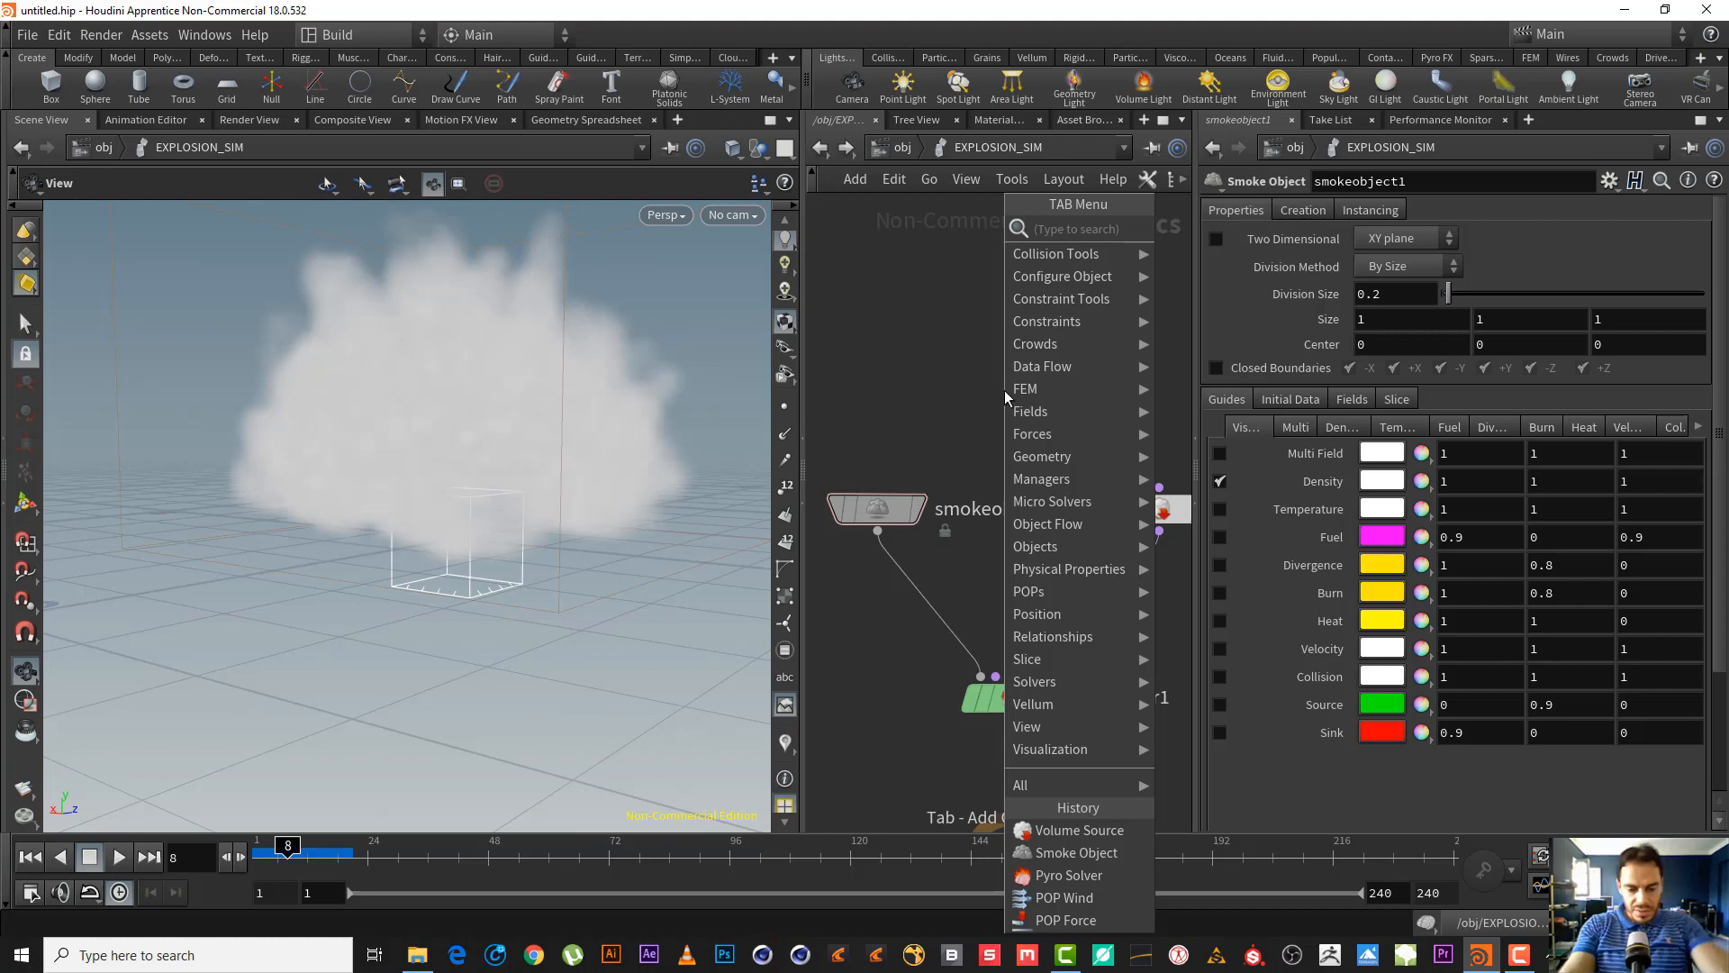
{"action": "type", "text": "gas"}
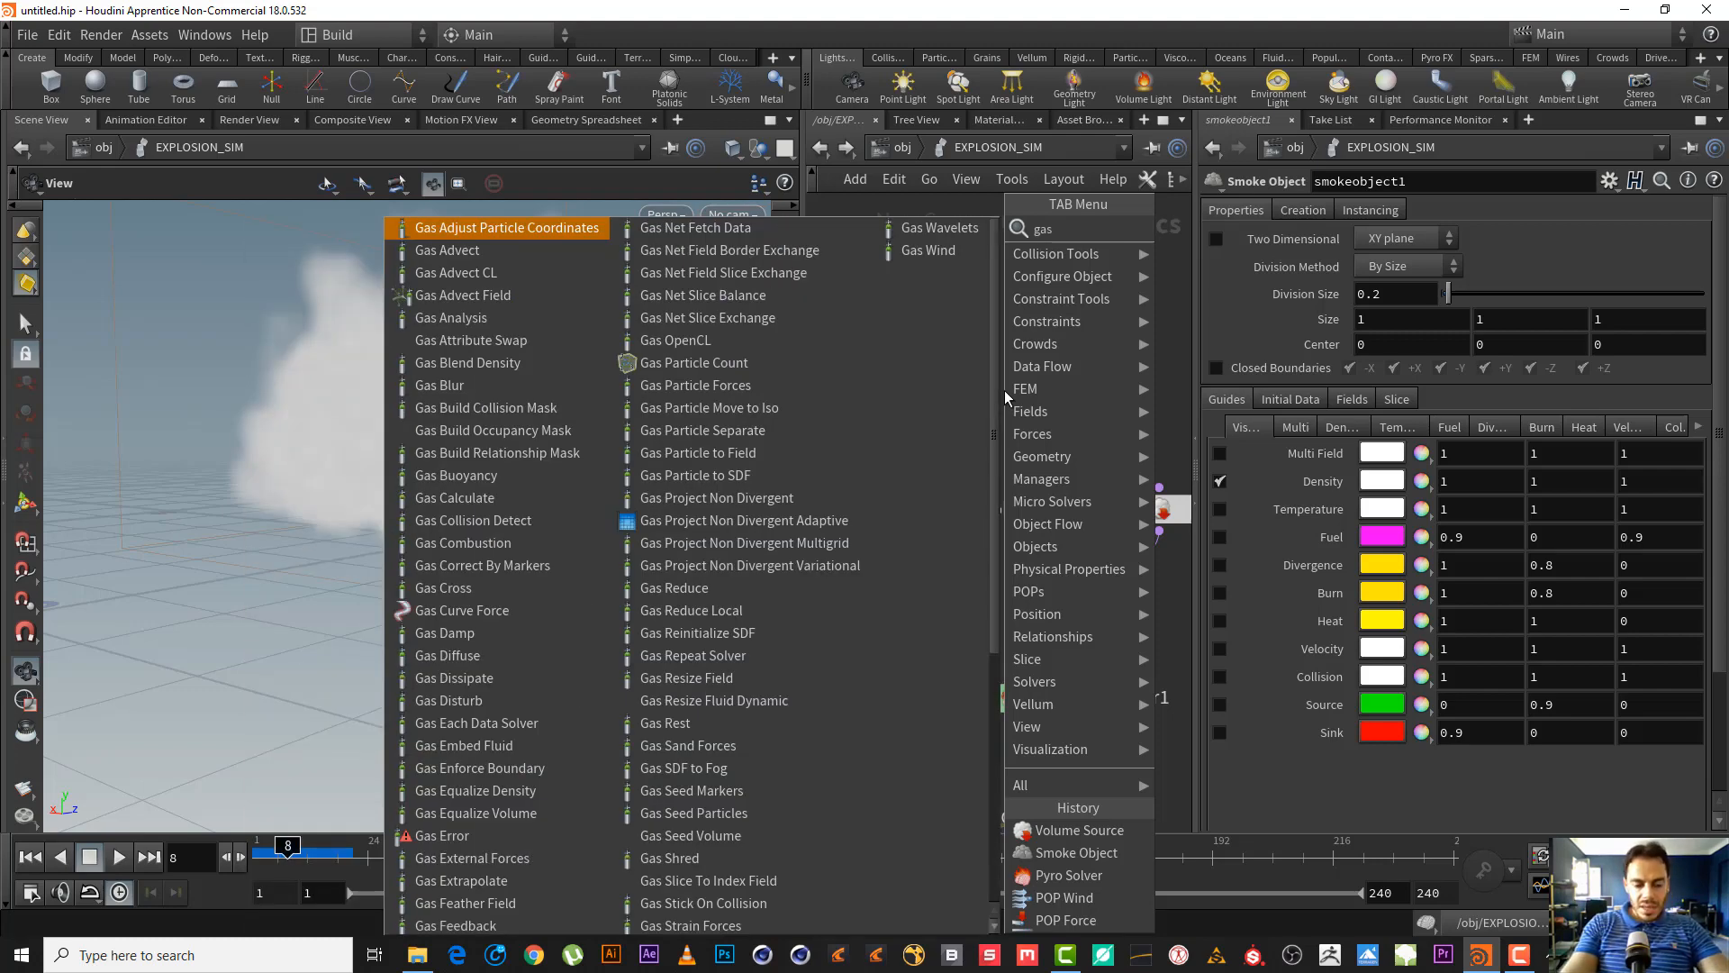
{"action": "type", "text": " r"}
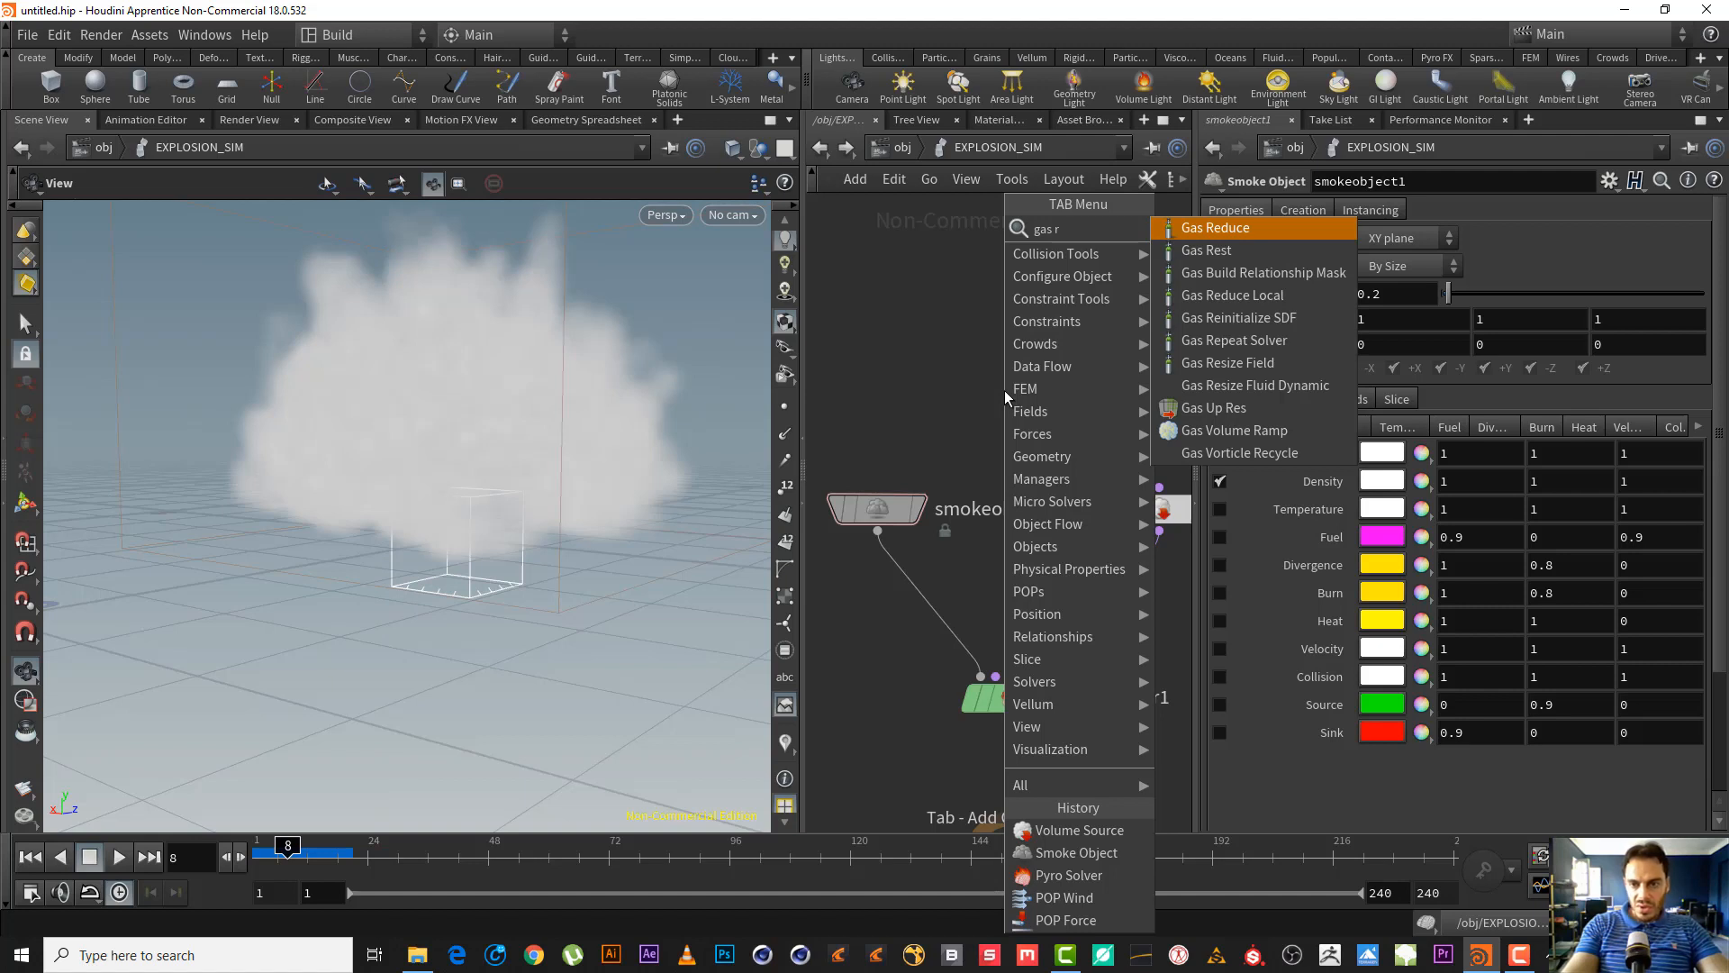
{"action": "key", "text": "Down"}
{"action": "key", "text": "Down"}
{"action": "key", "text": "Down"}
{"action": "key", "text": "Down"}
{"action": "key", "text": "Down"}
{"action": "key", "text": "Down"}
{"action": "key", "text": "Down"}
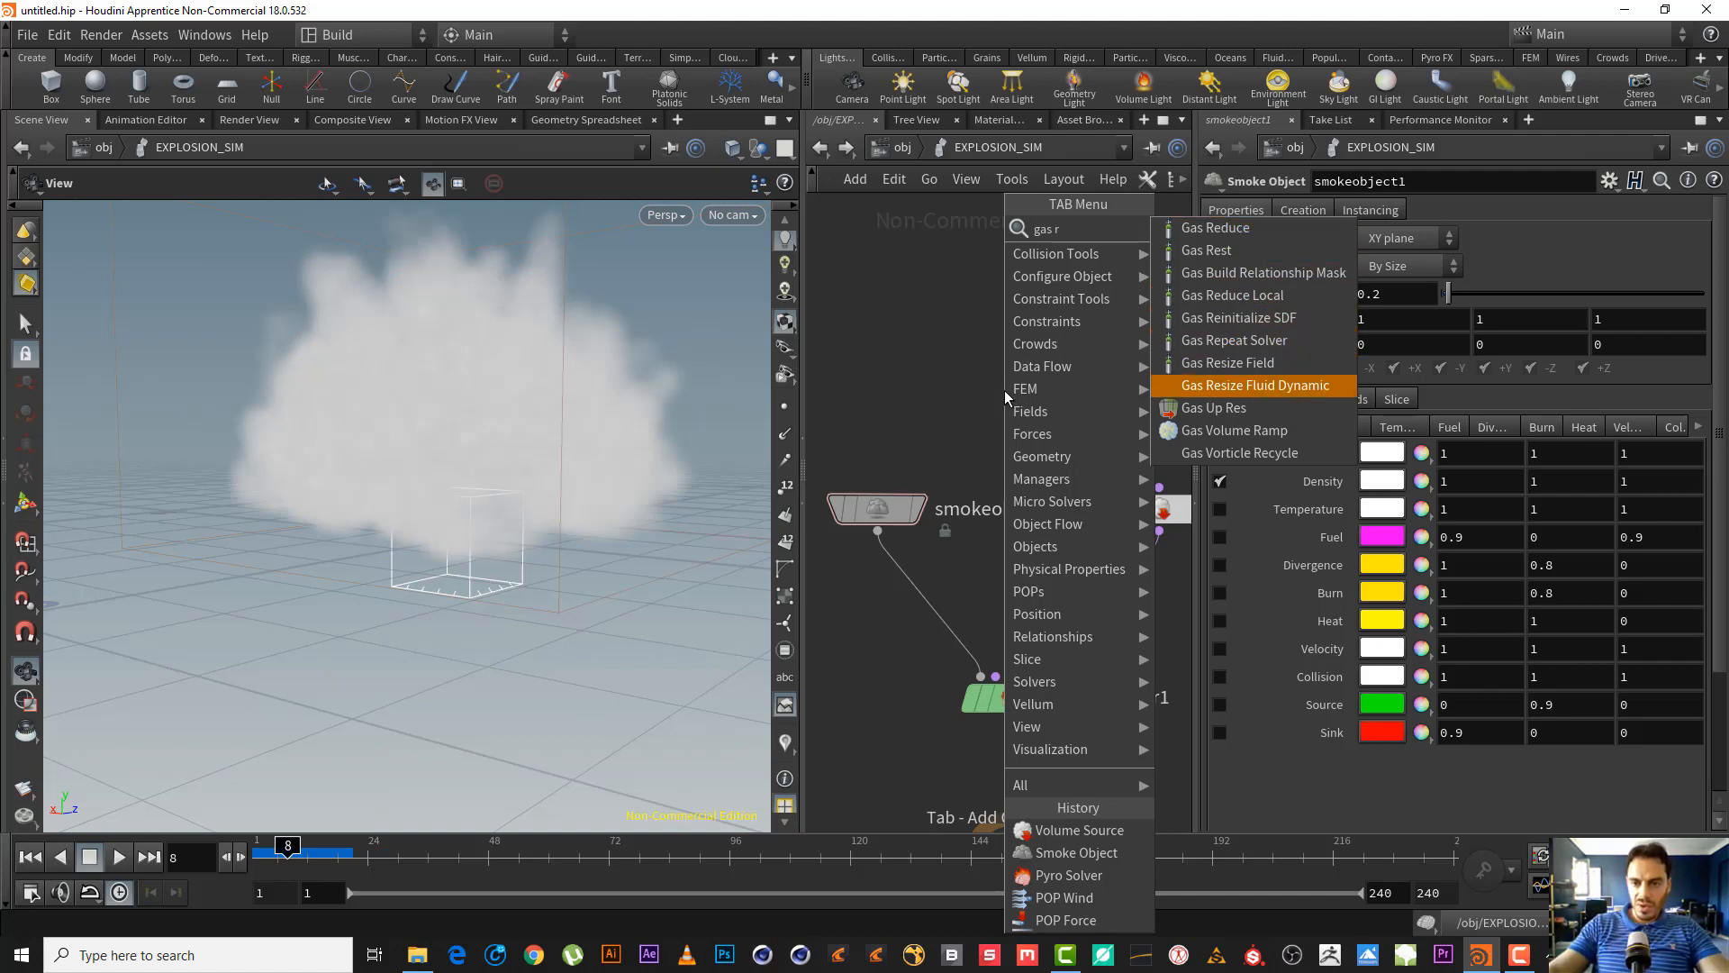
{"action": "key", "text": "Return"}
{"action": "left_click", "coordinate": [1003, 391]}
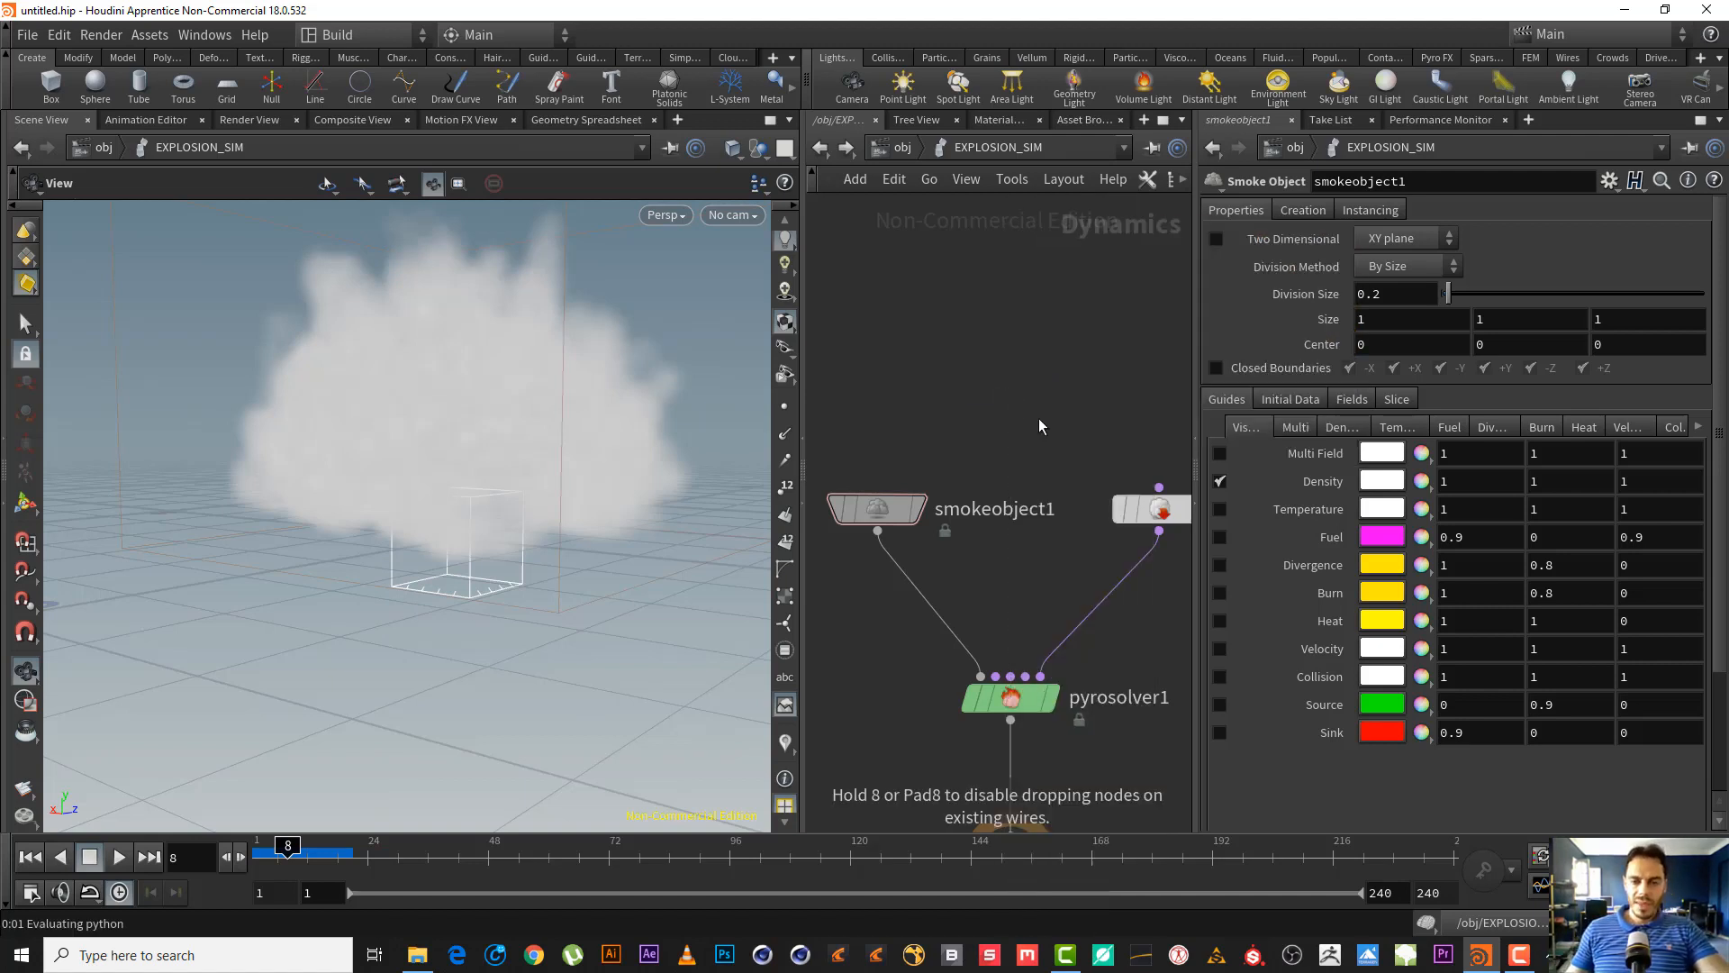
- Connect the Gas Resize Fluid Dynamic node to pyrosolver1's second input and reposition it slightly
{"action": "left_click_drag", "start_coordinate": [1011, 412], "coordinate": [953, 555]}
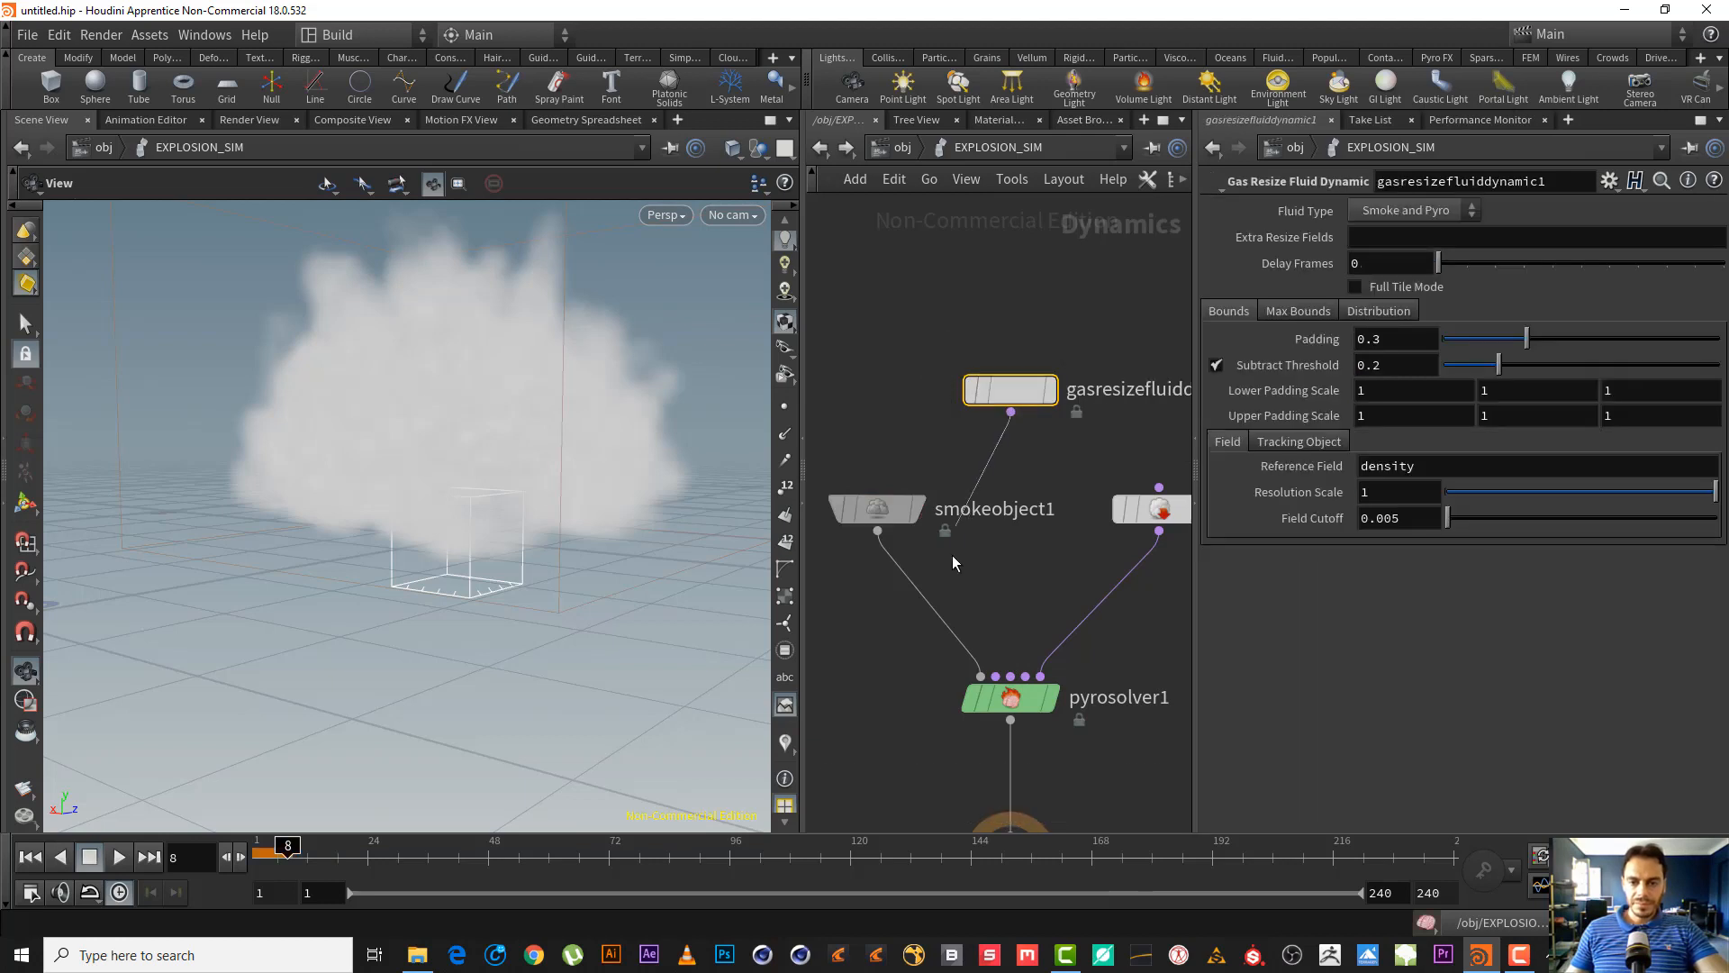
{"action": "left_click", "coordinate": [996, 675]}
{"action": "left_click_drag", "start_coordinate": [997, 399], "coordinate": [951, 371]}
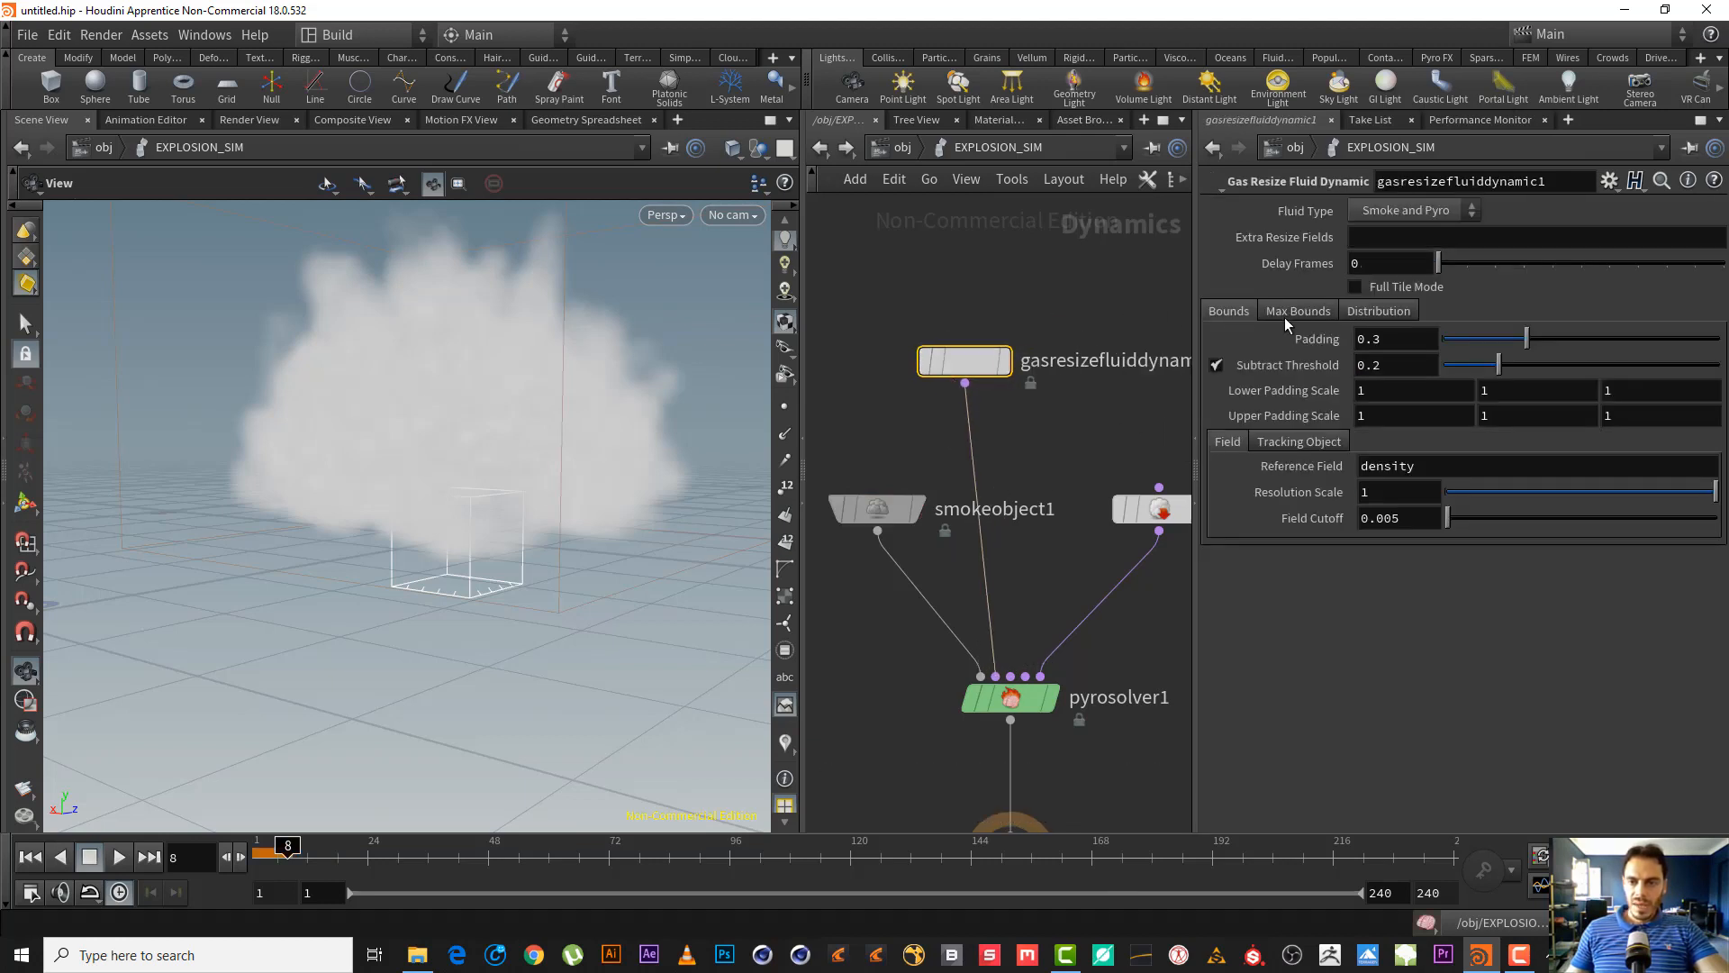
- Review the Max Bounds settings of gasresizefluiddynamic1 and its place in the network, ending on its Bounds settings
{"action": "left_click", "coordinate": [1288, 315]}
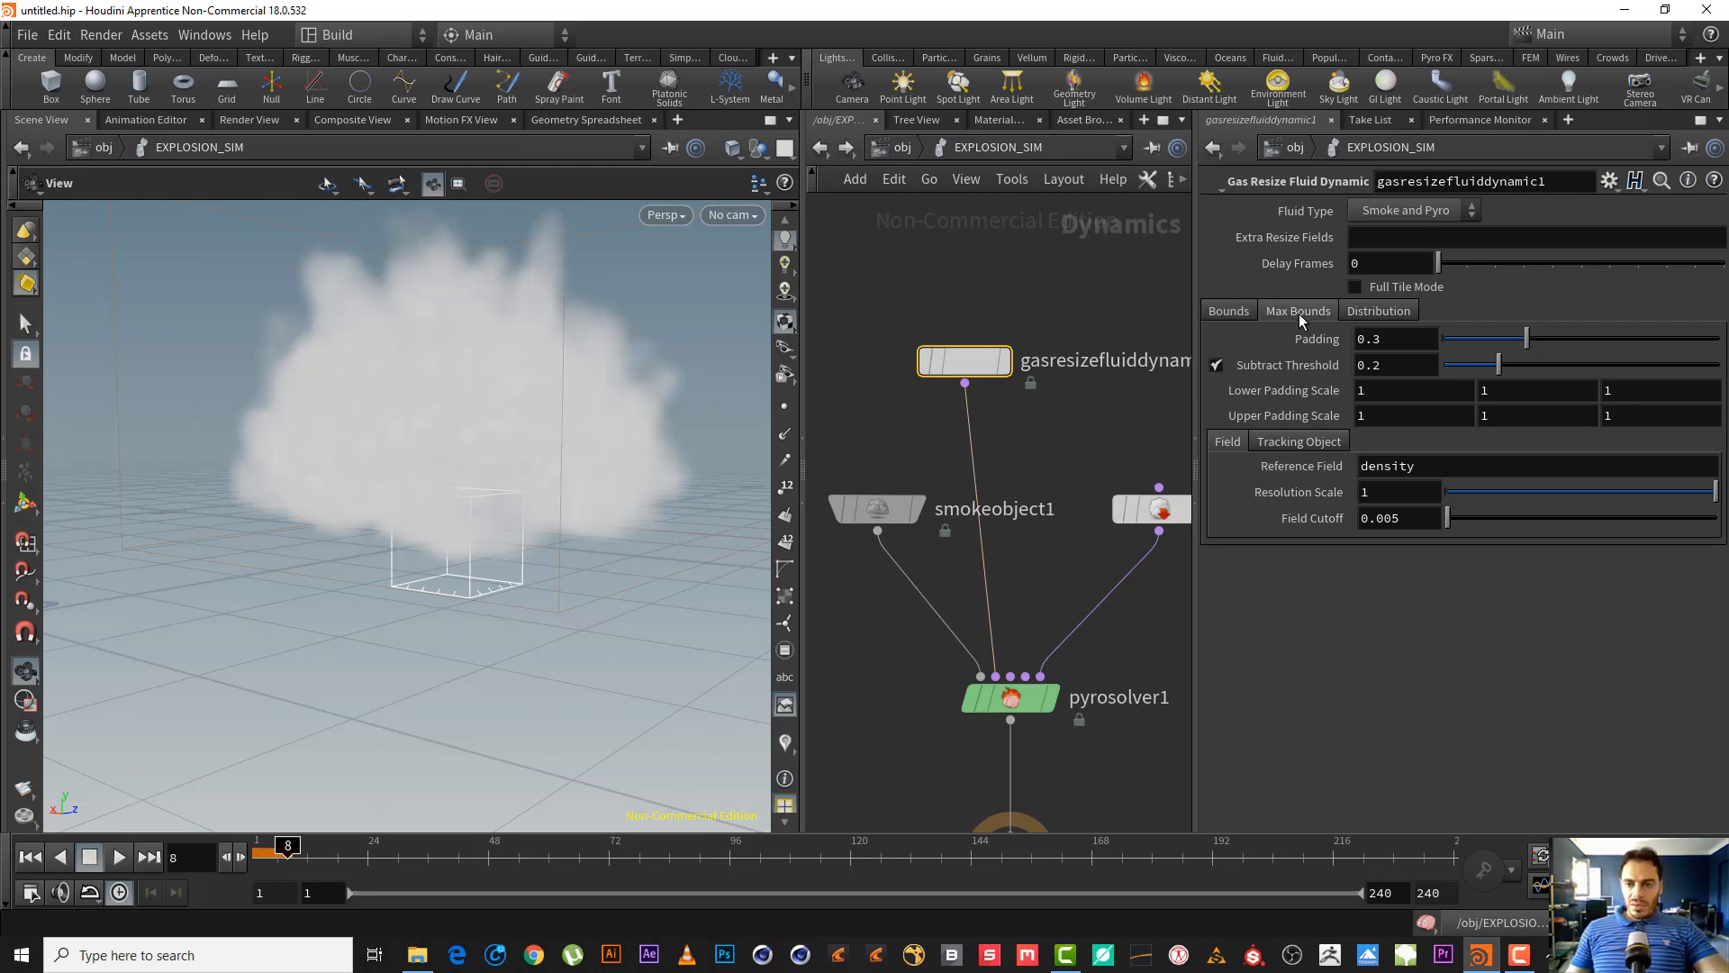
{"action": "left_click", "coordinate": [1232, 343]}
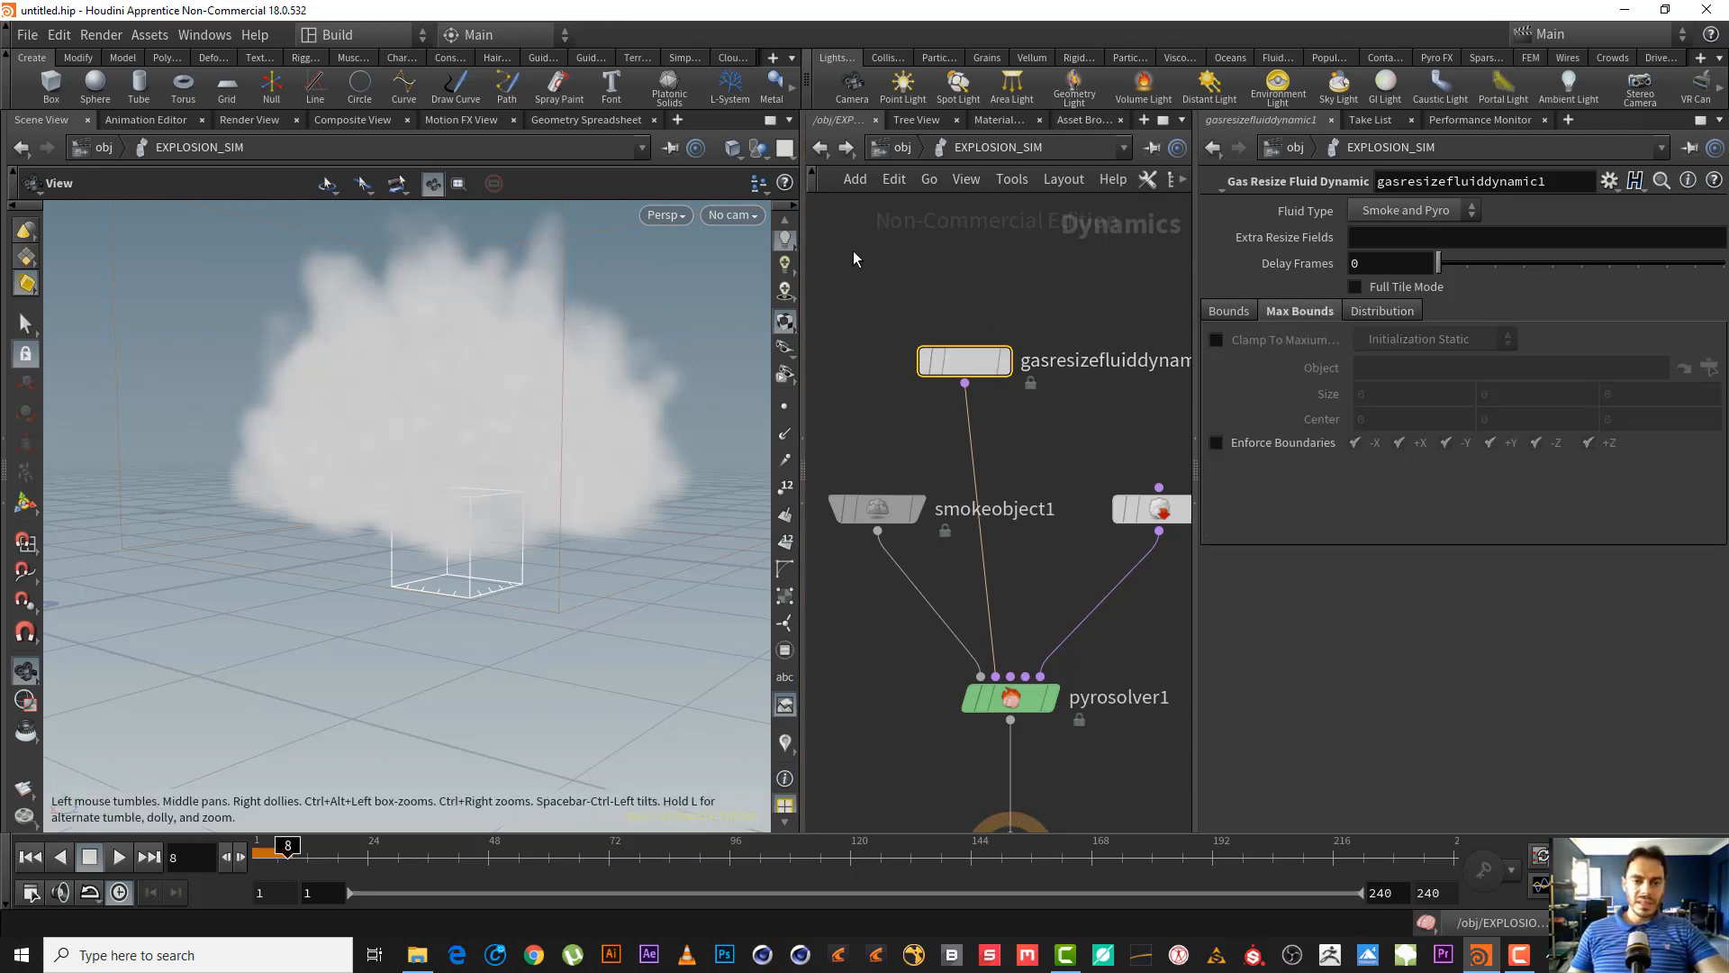
{"action": "middle_click_drag", "start_coordinate": [937, 298], "coordinate": [911, 282]}
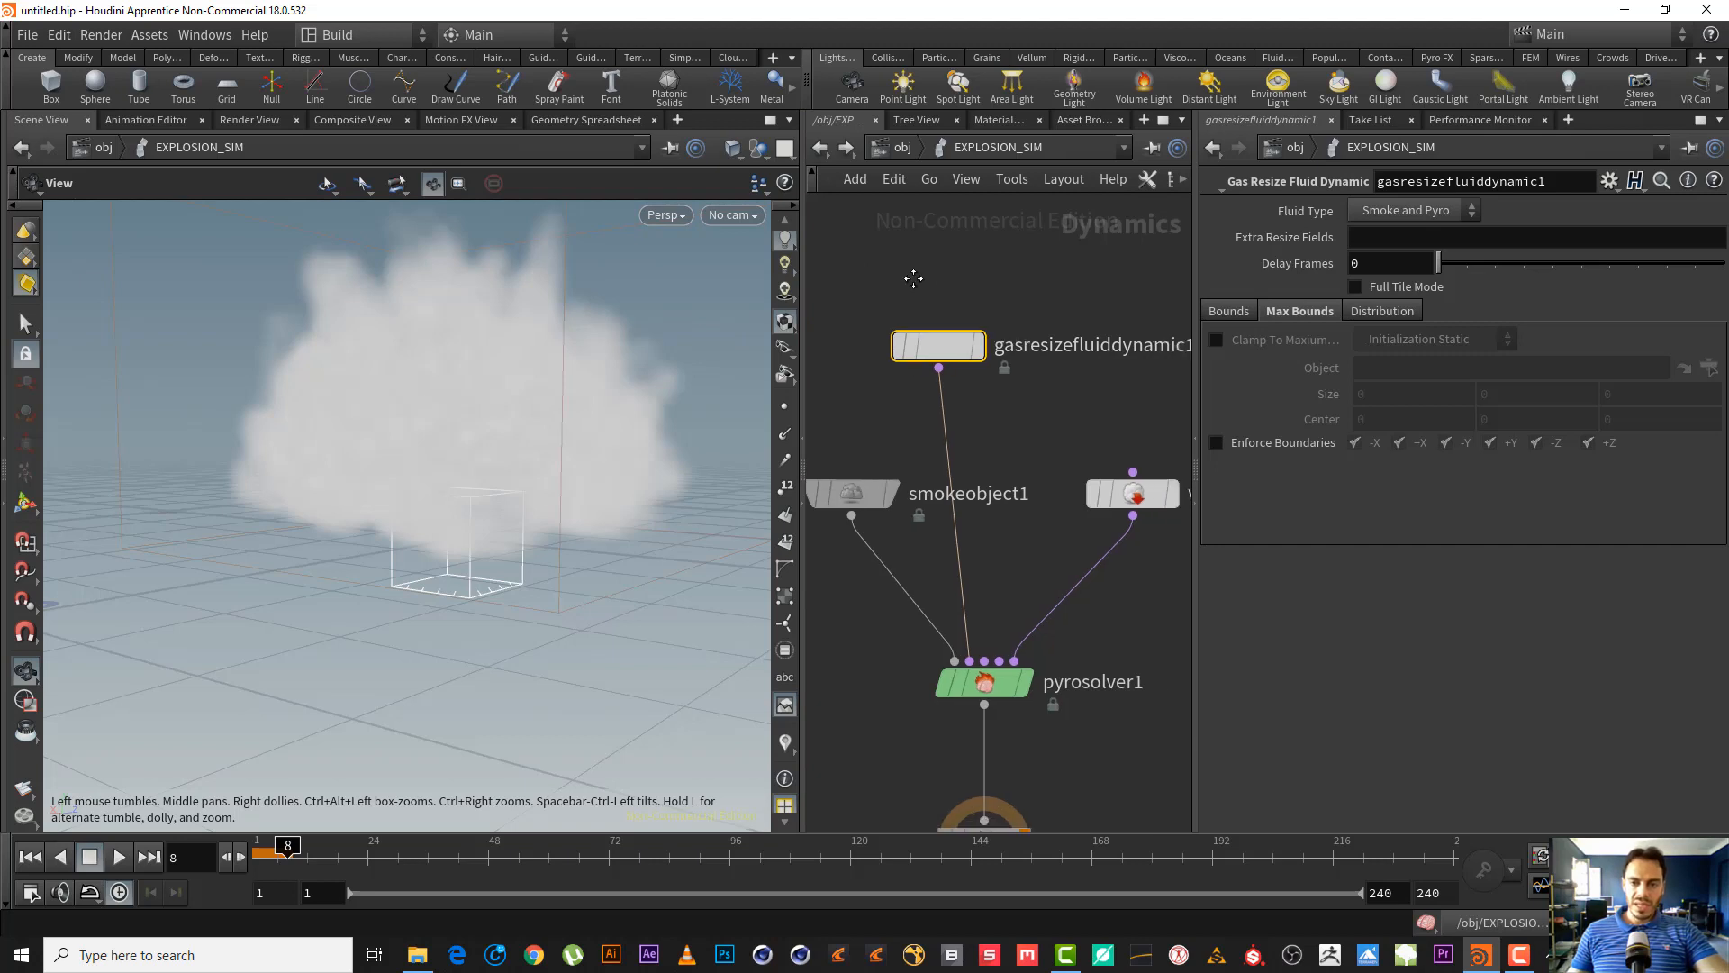
{"action": "left_click_drag", "start_coordinate": [986, 255], "coordinate": [889, 389]}
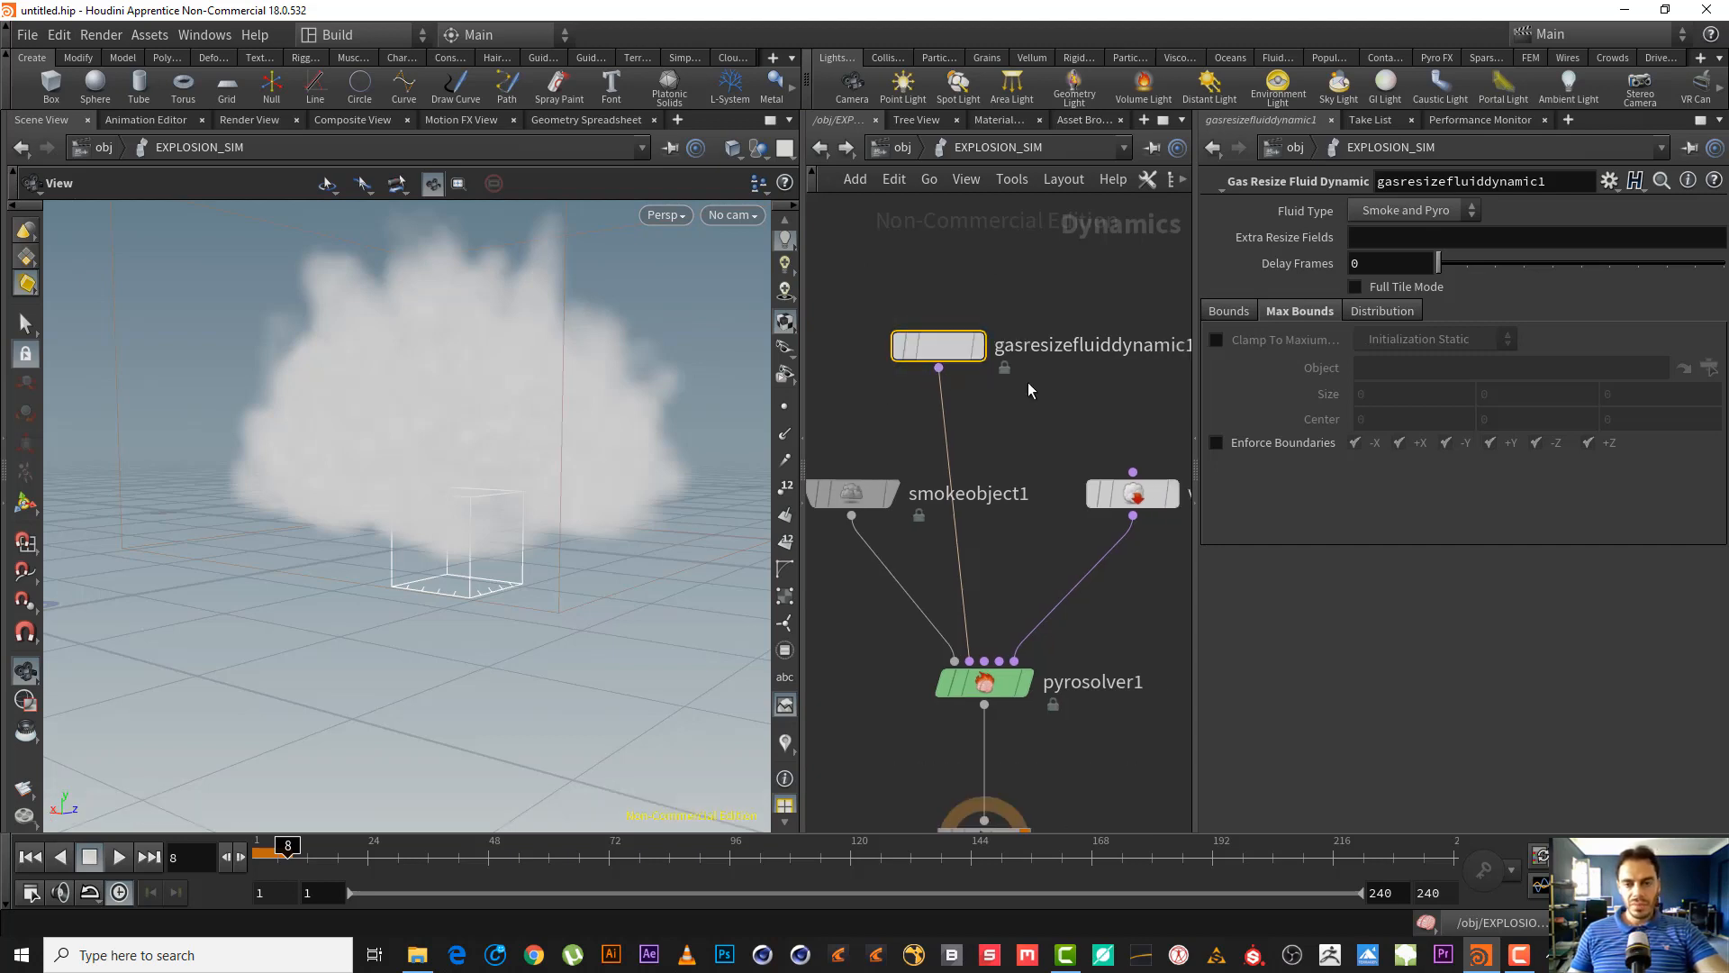
{"action": "middle_click_drag", "start_coordinate": [1028, 384], "coordinate": [1006, 379]}
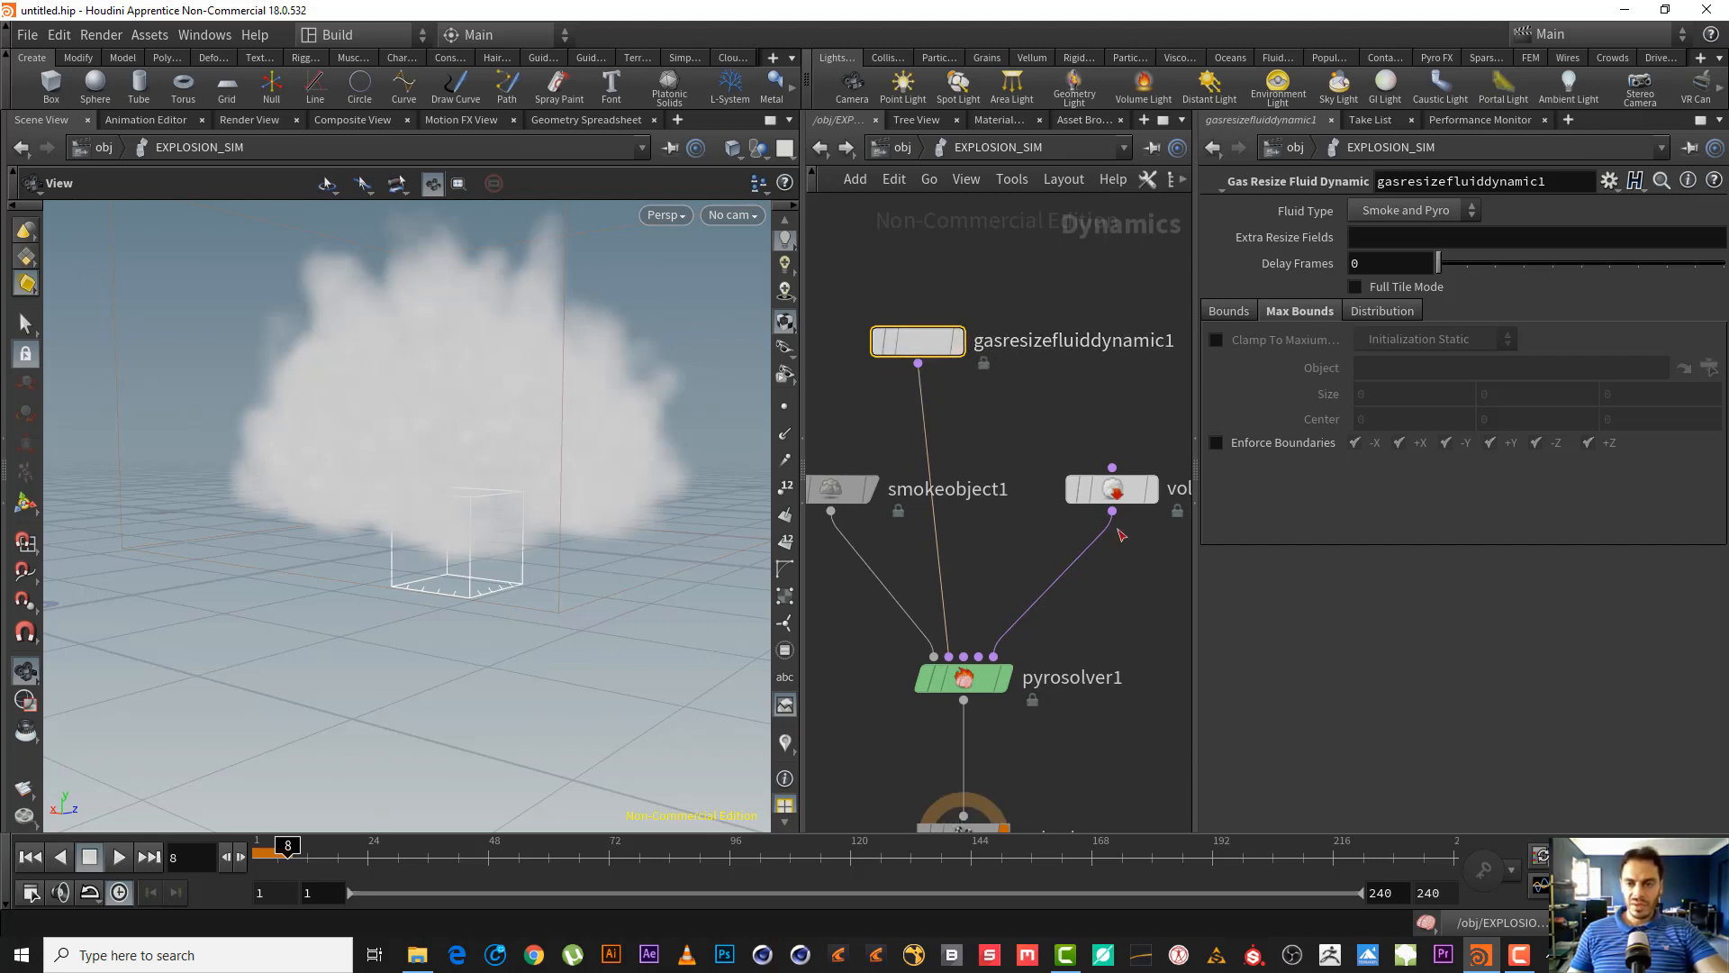
{"action": "left_click", "coordinate": [1230, 310]}
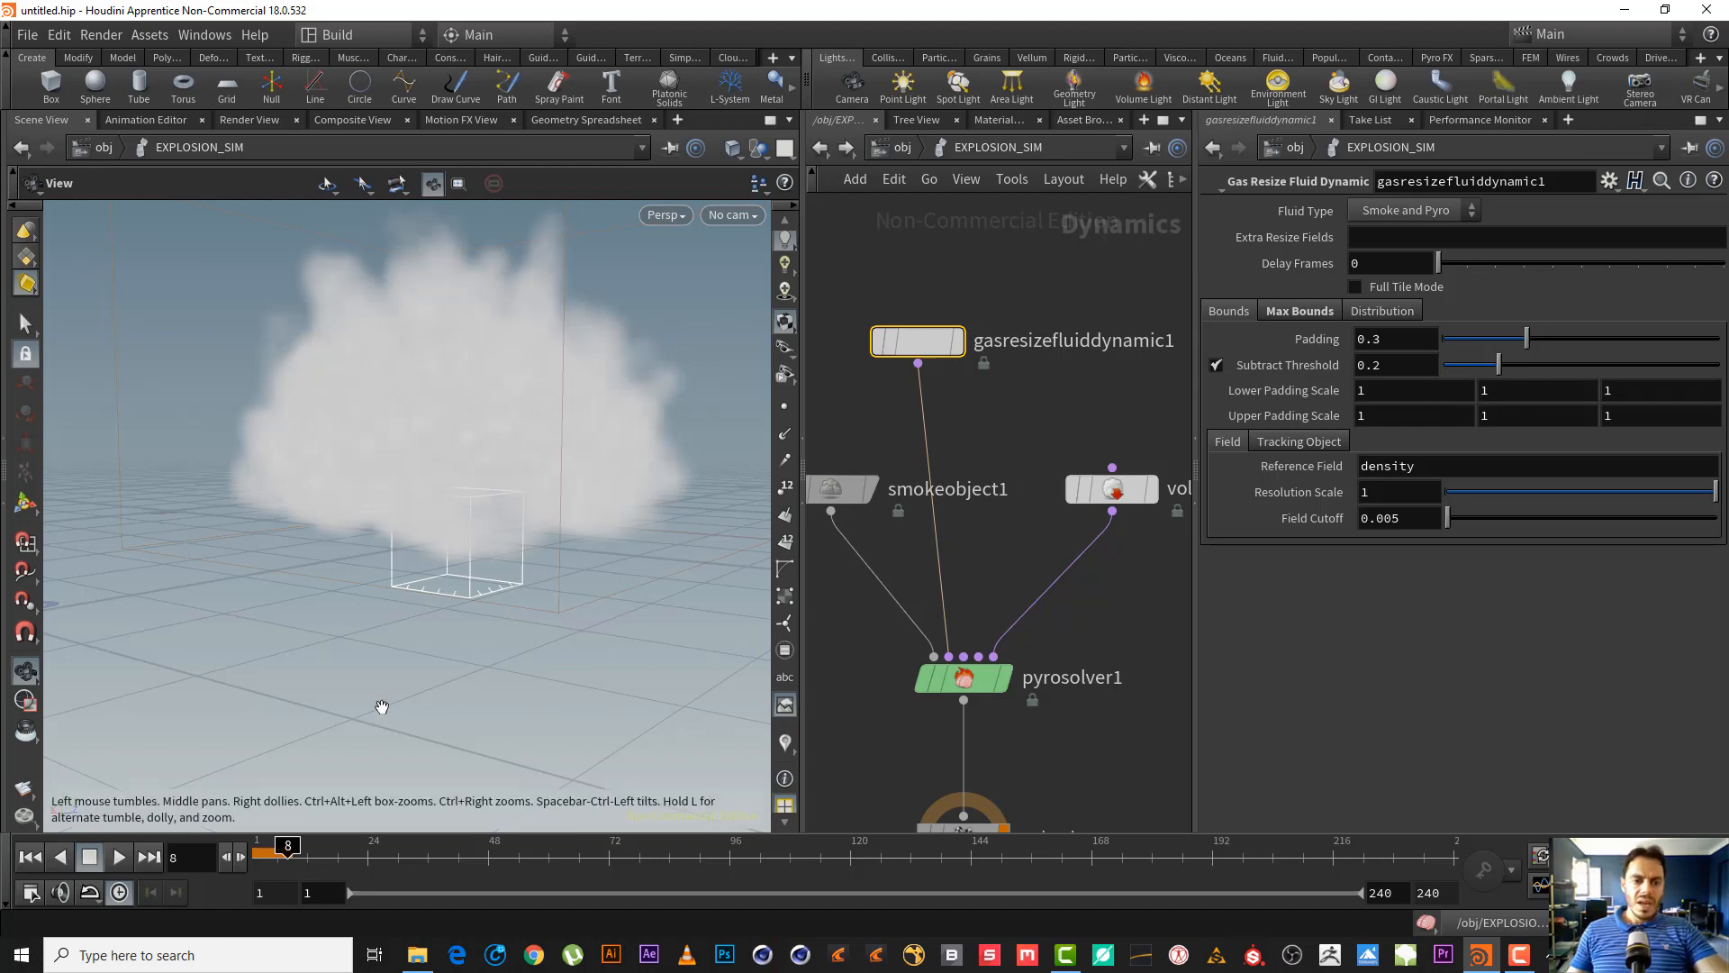
- Return the timeline to frame 1 and set gasresizefluiddynamic1's Reference Field to "density heat"
{"action": "left_click", "coordinate": [27, 856]}
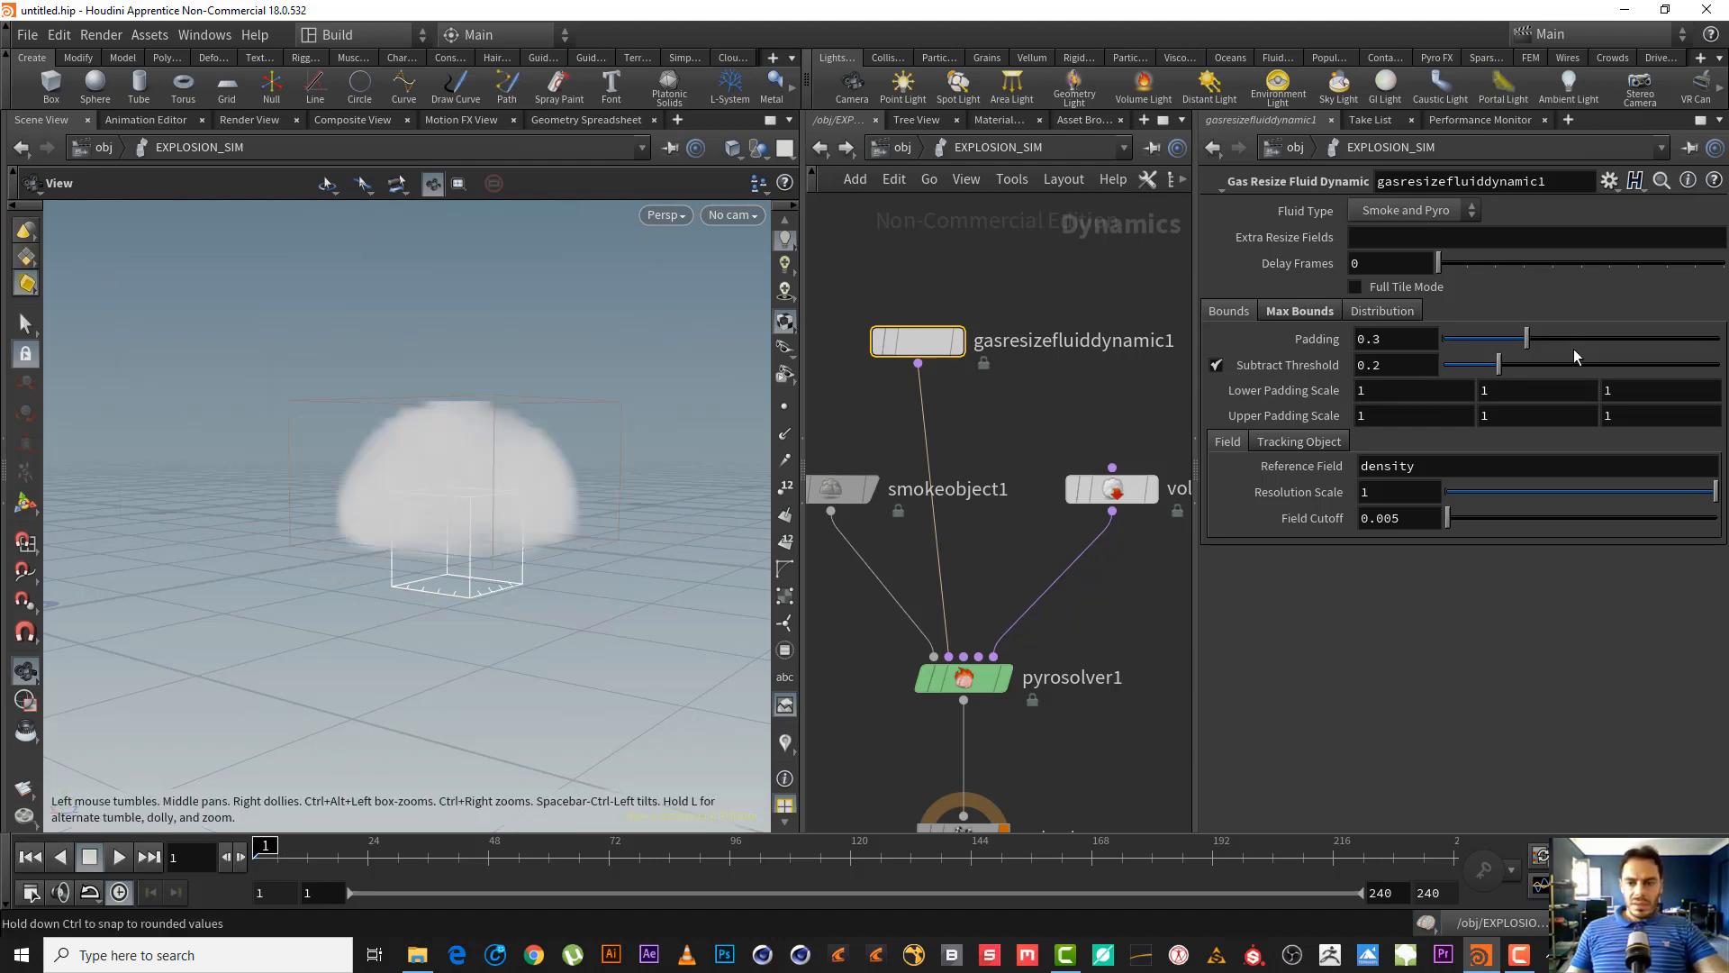
{"action": "left_click", "coordinate": [1455, 470]}
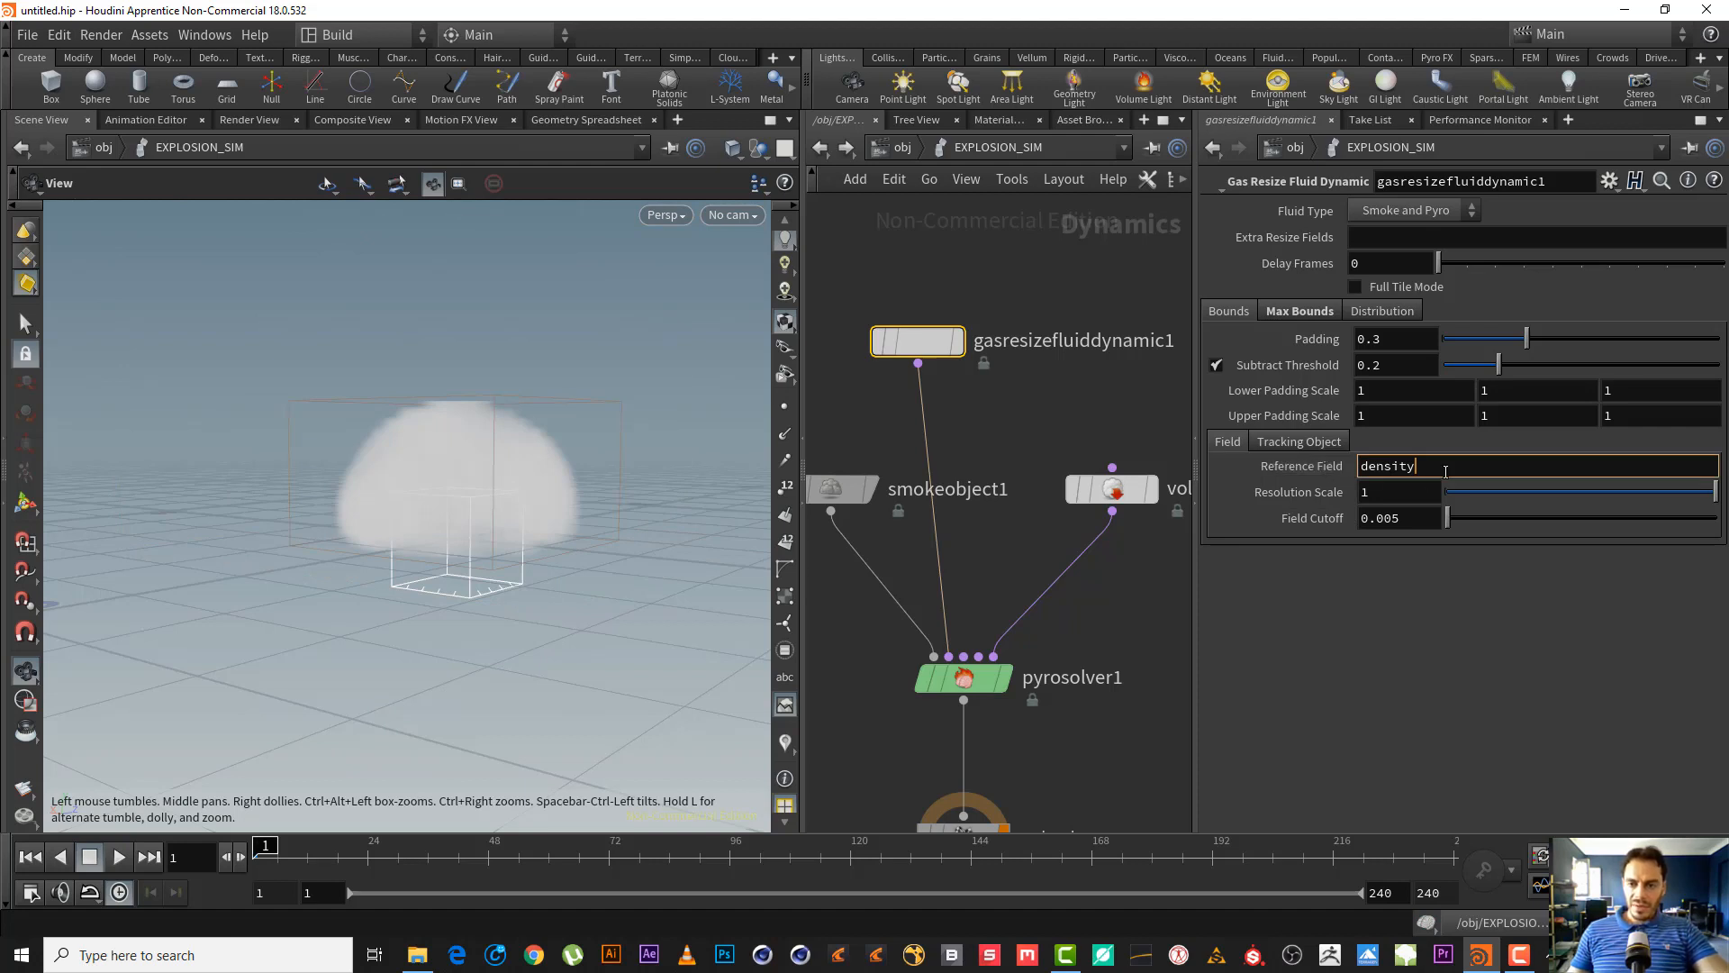
{"action": "type", "text": "heat"}
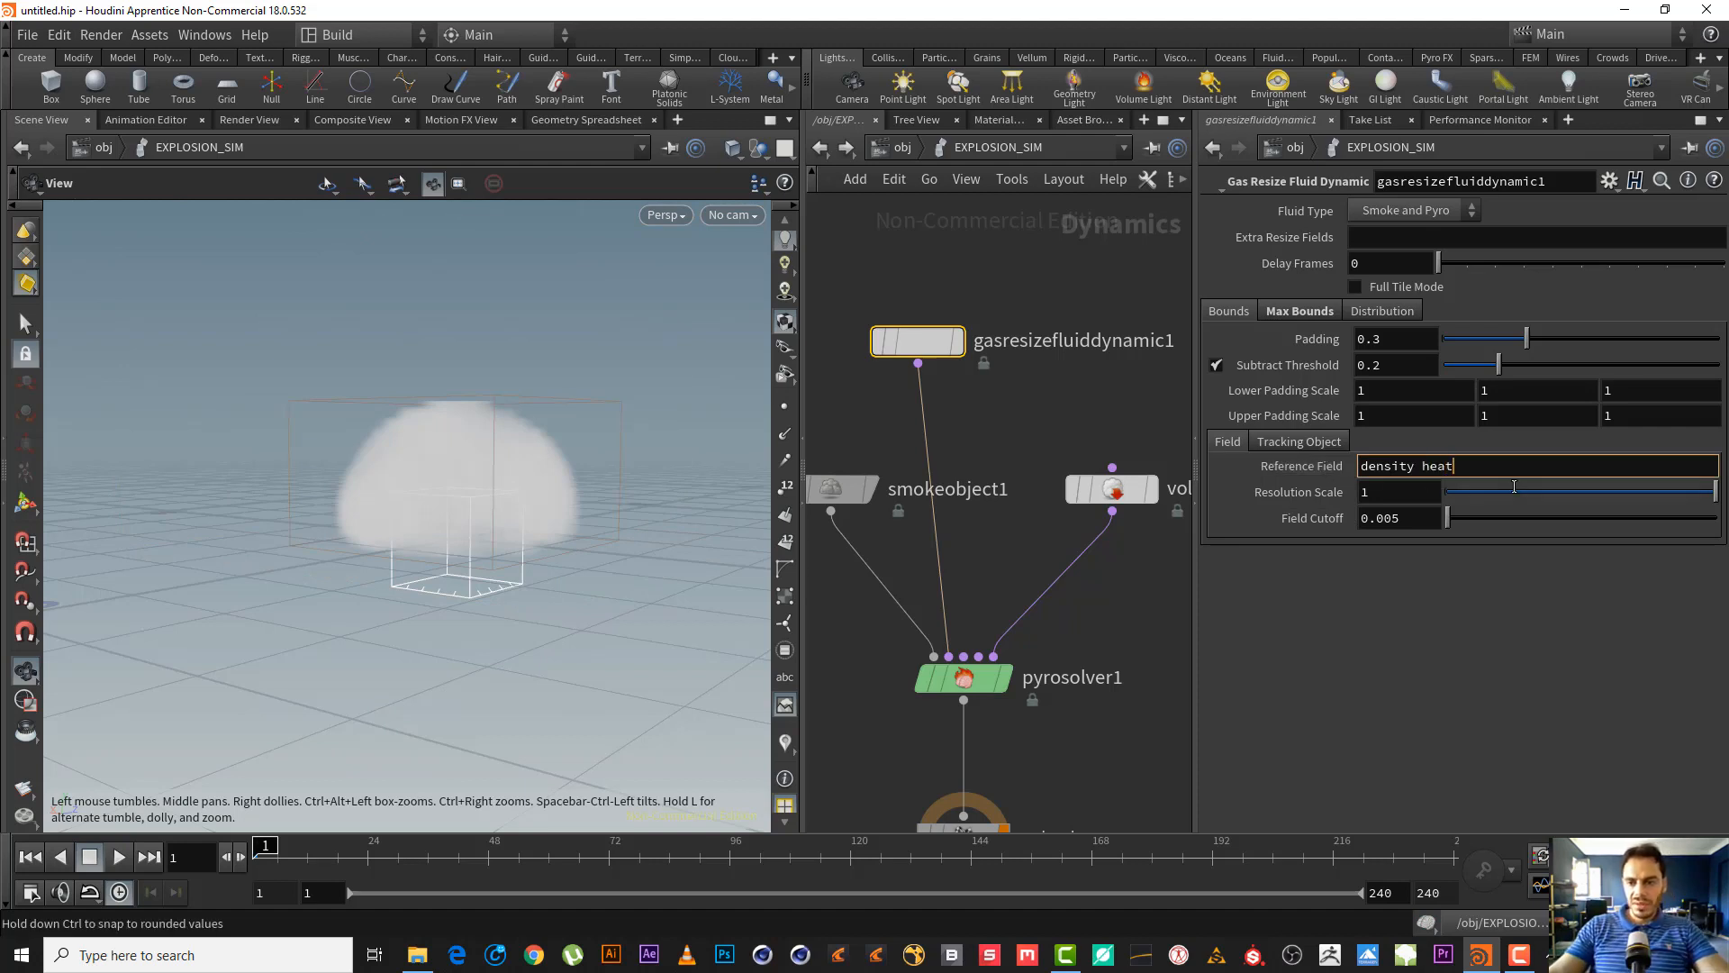
{"action": "key", "text": "Return"}
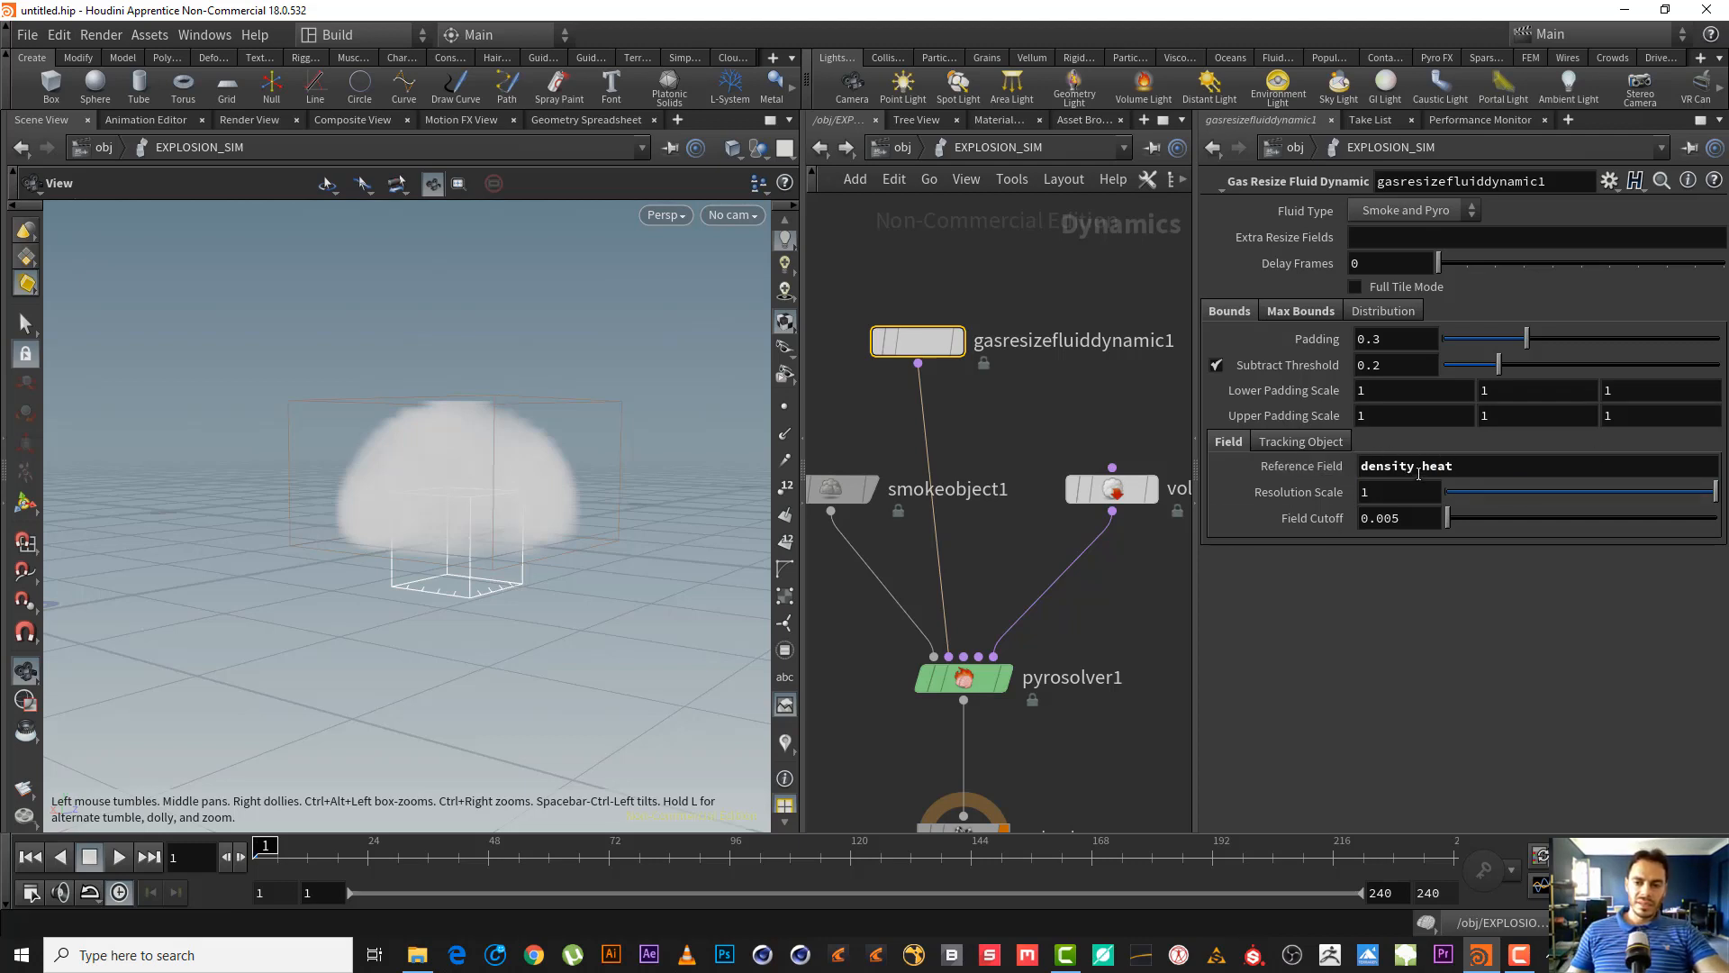
- Examine the density and heat entries of the Reference Field alongside the smoke and its container in the viewport
{"action": "left_click", "coordinate": [1459, 464]}
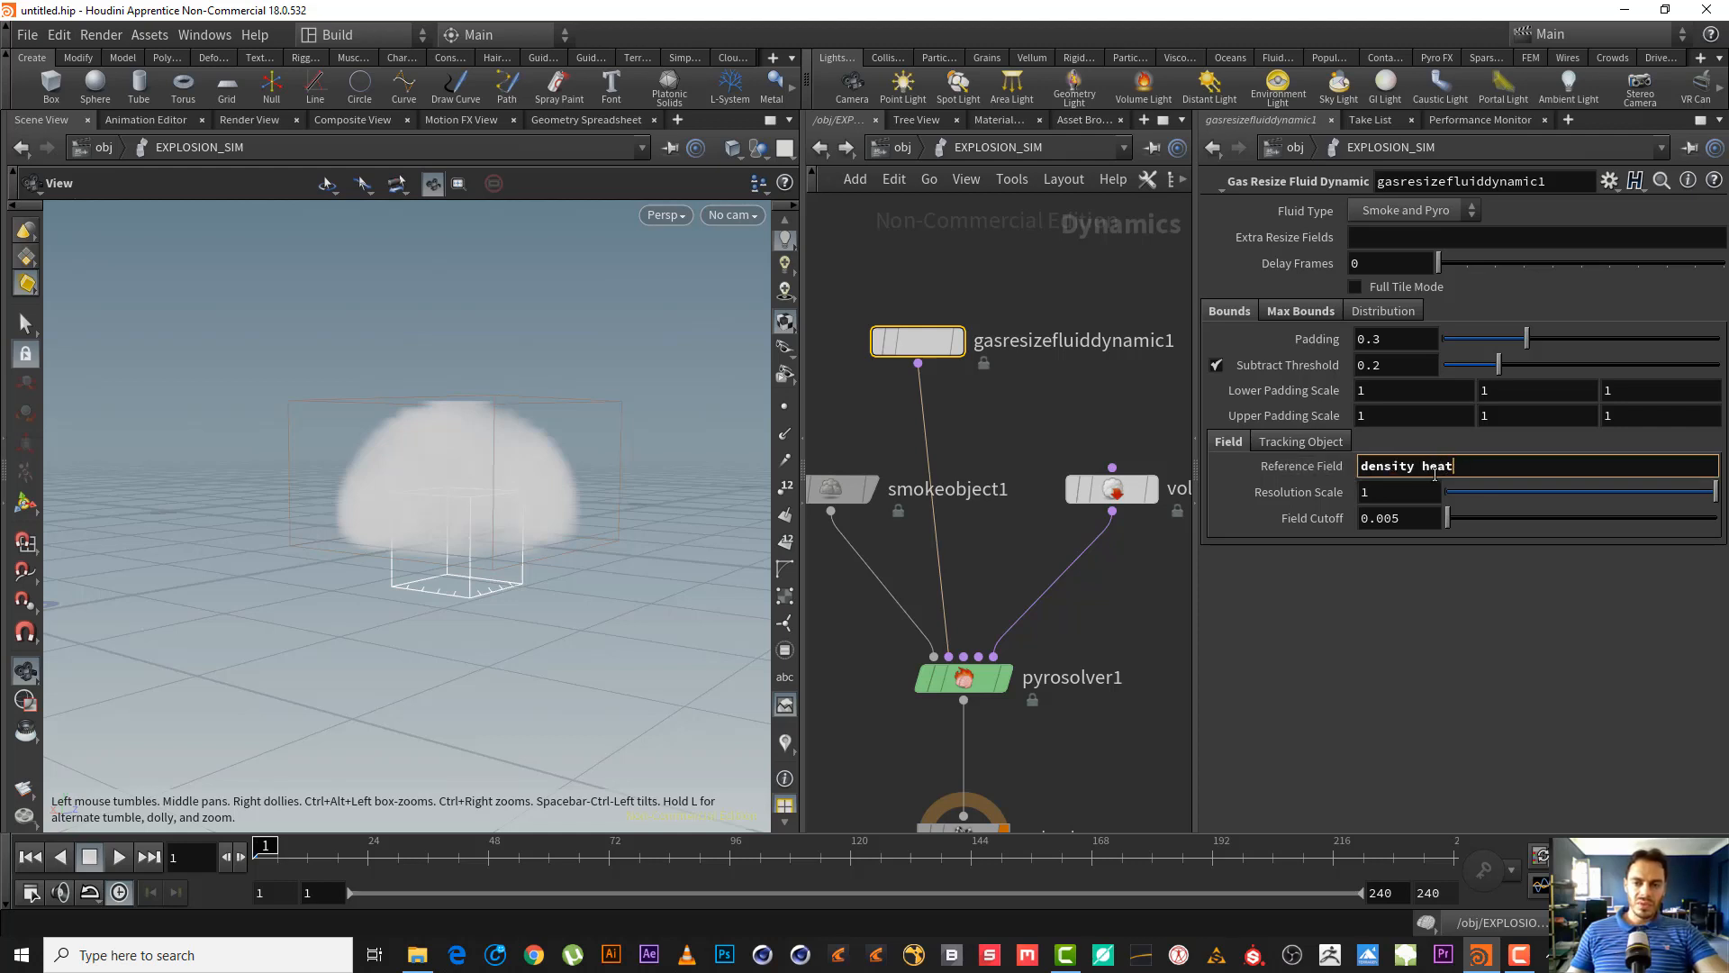
{"action": "double_click", "coordinate": [1435, 470]}
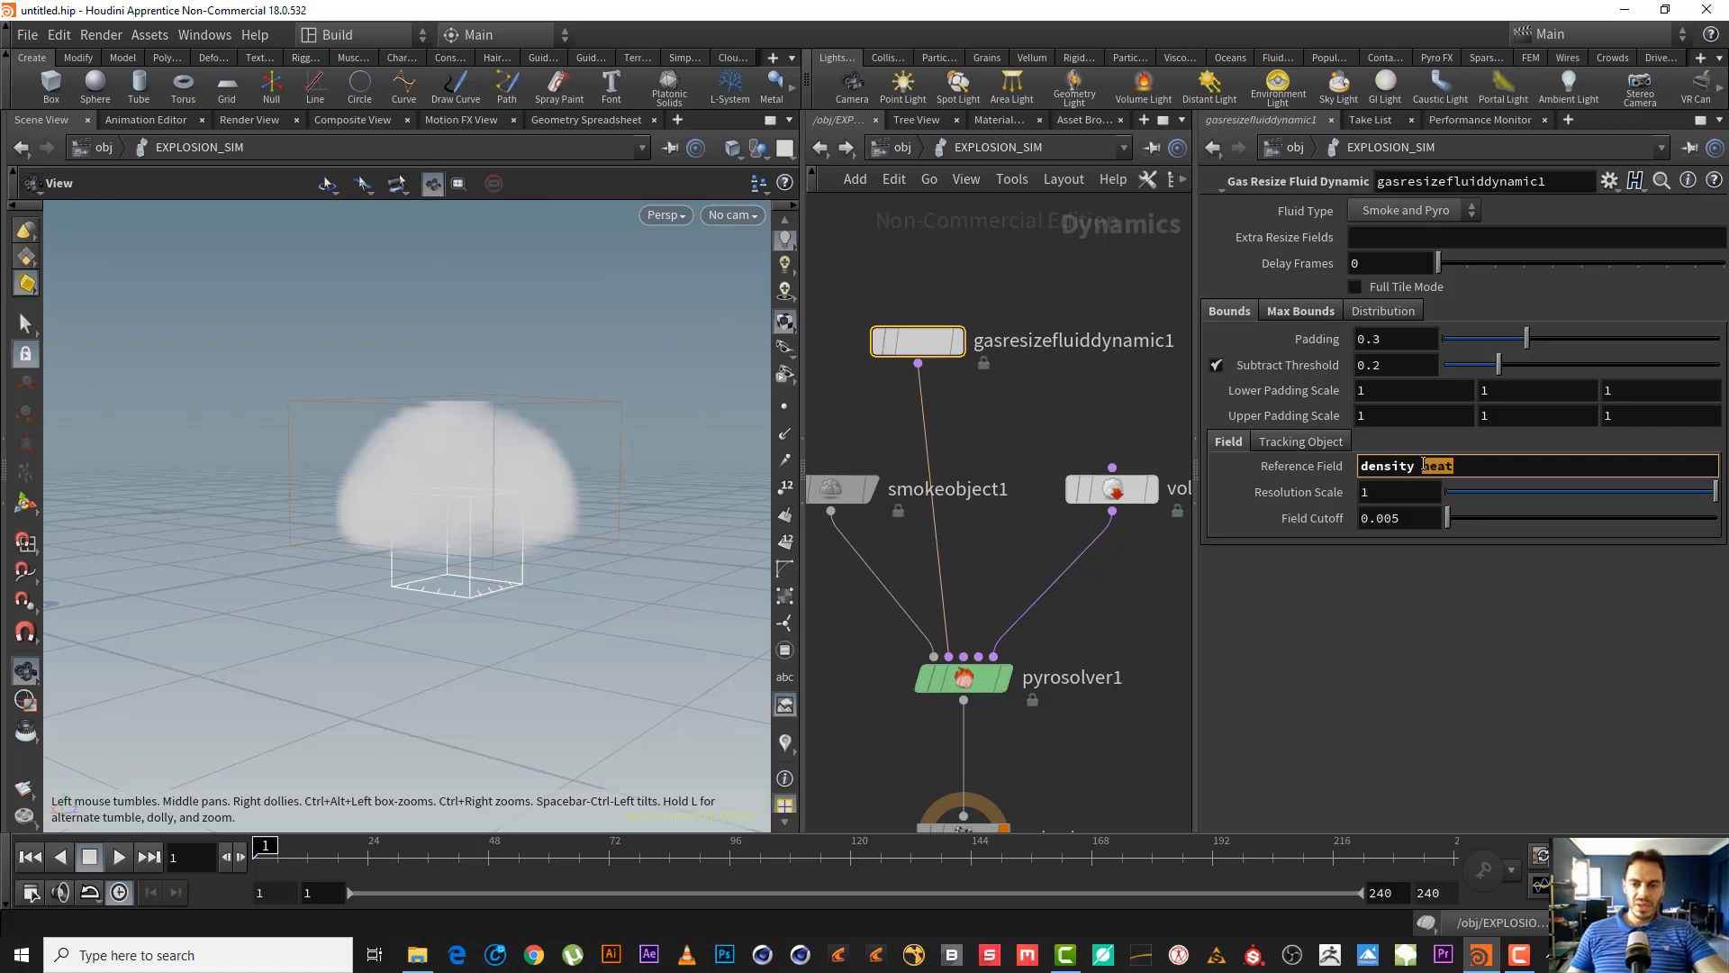
{"action": "left_click", "coordinate": [1133, 583]}
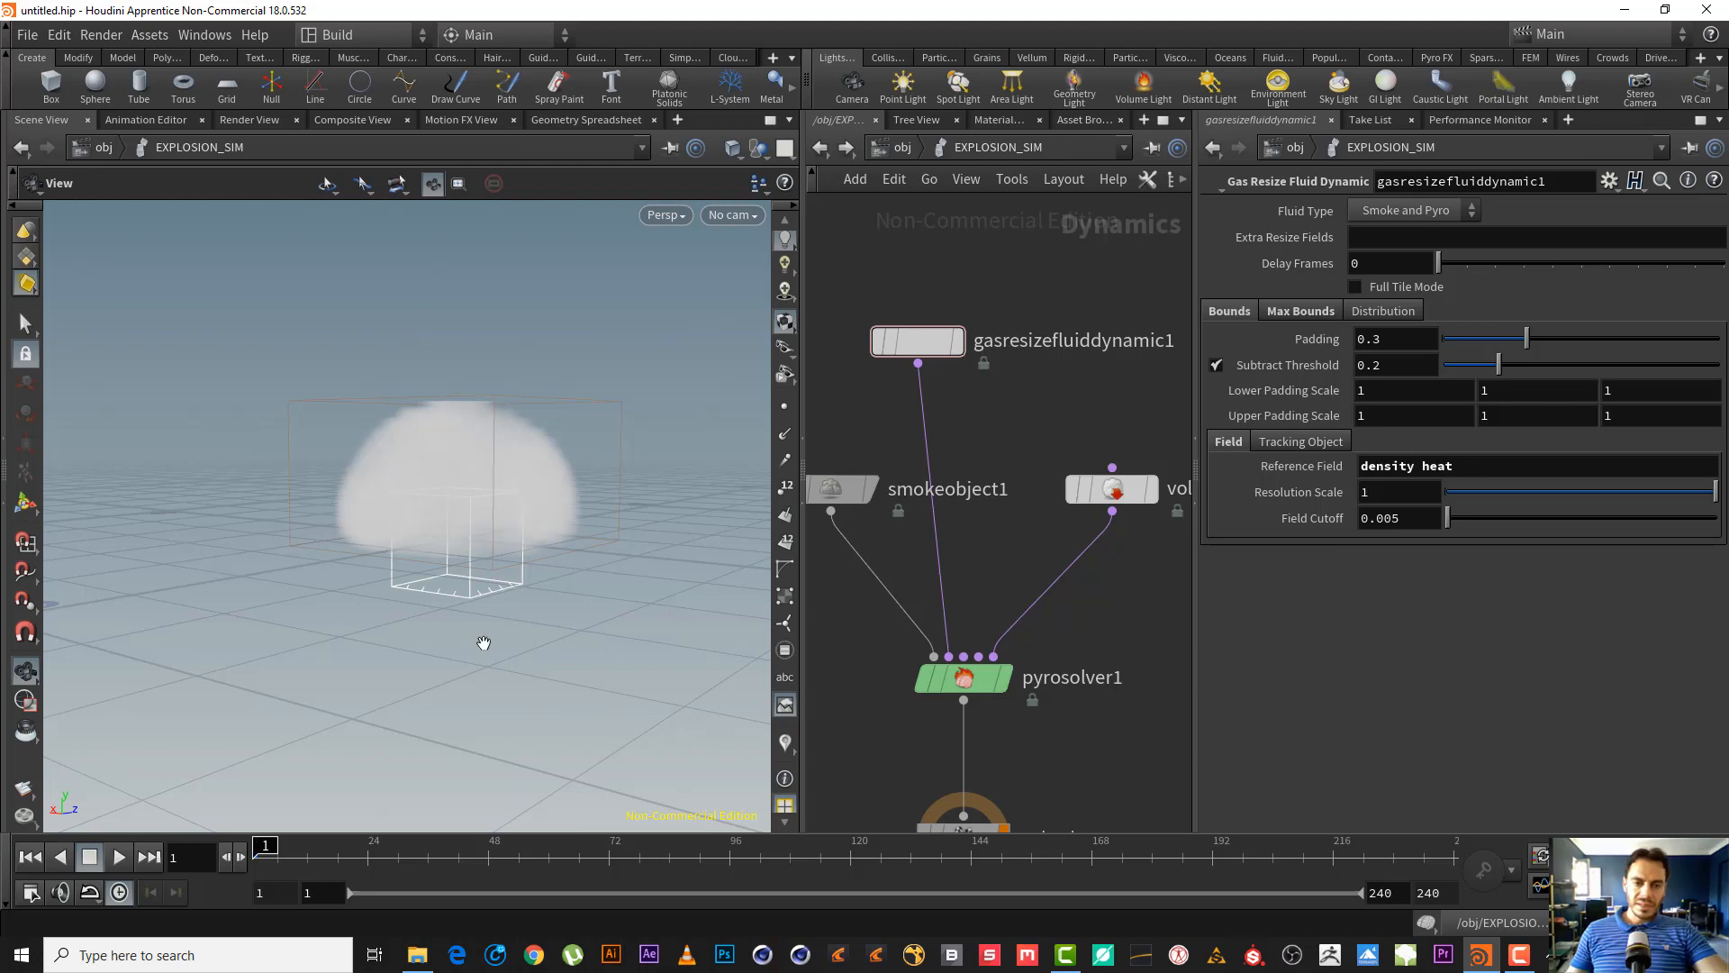
{"action": "right_click_drag", "start_coordinate": [547, 510], "coordinate": [560, 490]}
{"action": "left_click_drag", "start_coordinate": [559, 490], "coordinate": [544, 510]}
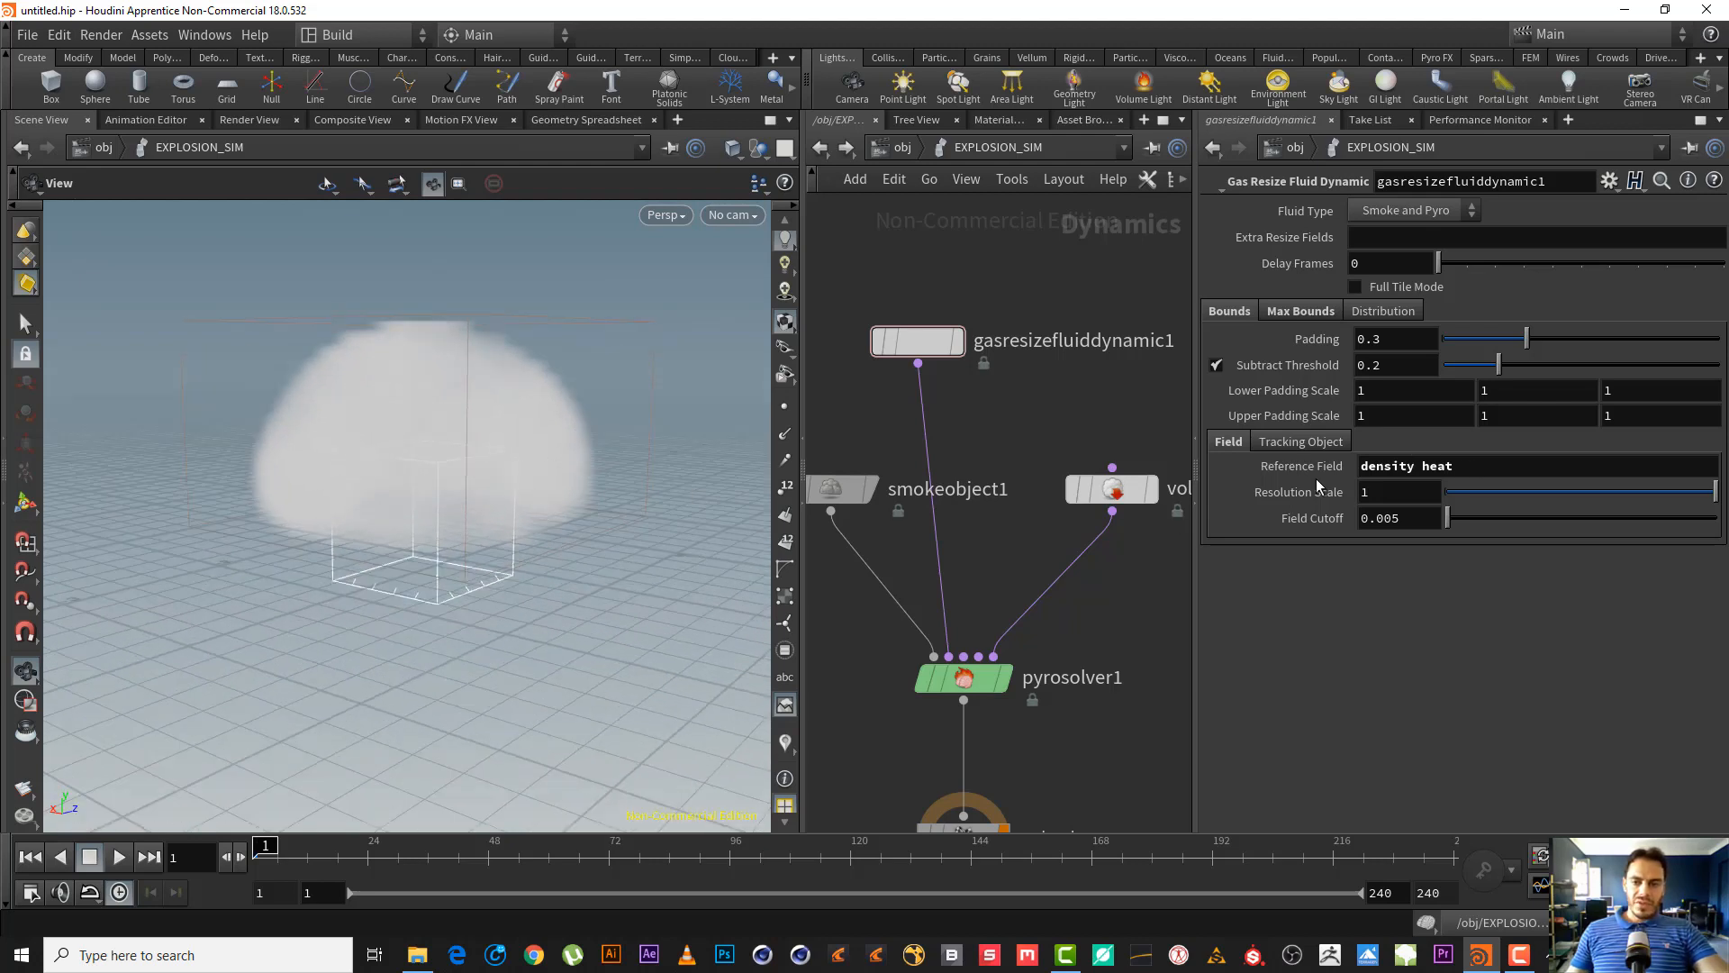
{"action": "double_click", "coordinate": [1438, 466]}
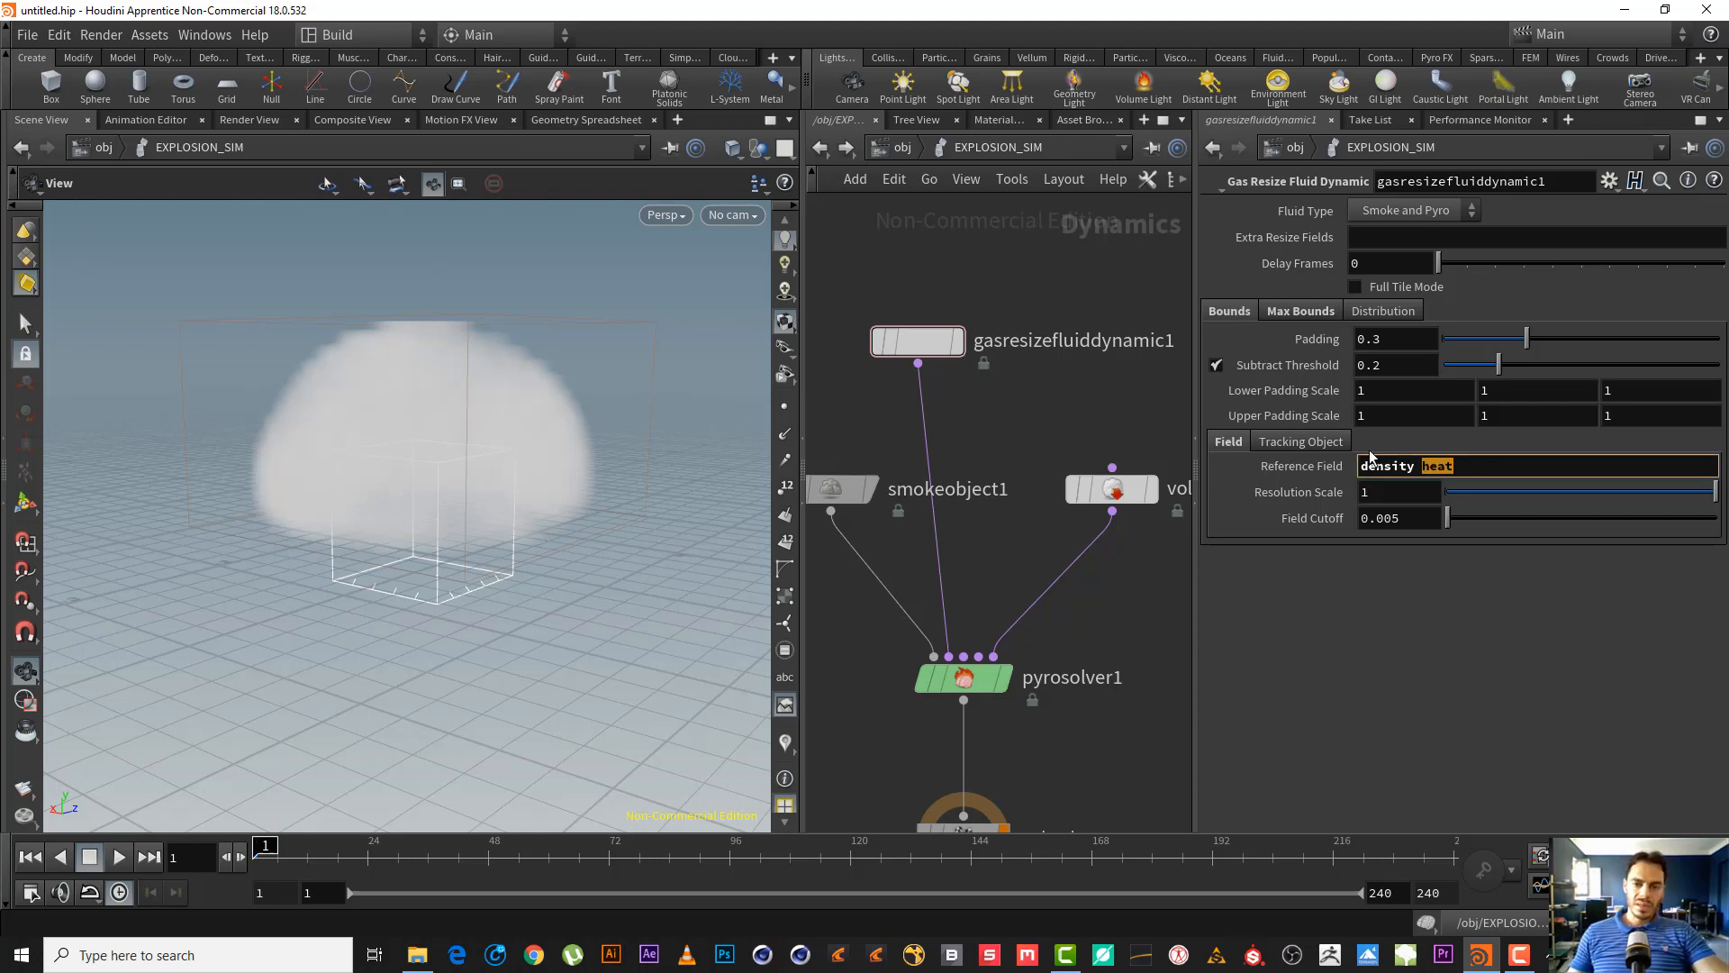
{"action": "left_click", "coordinate": [1414, 467]}
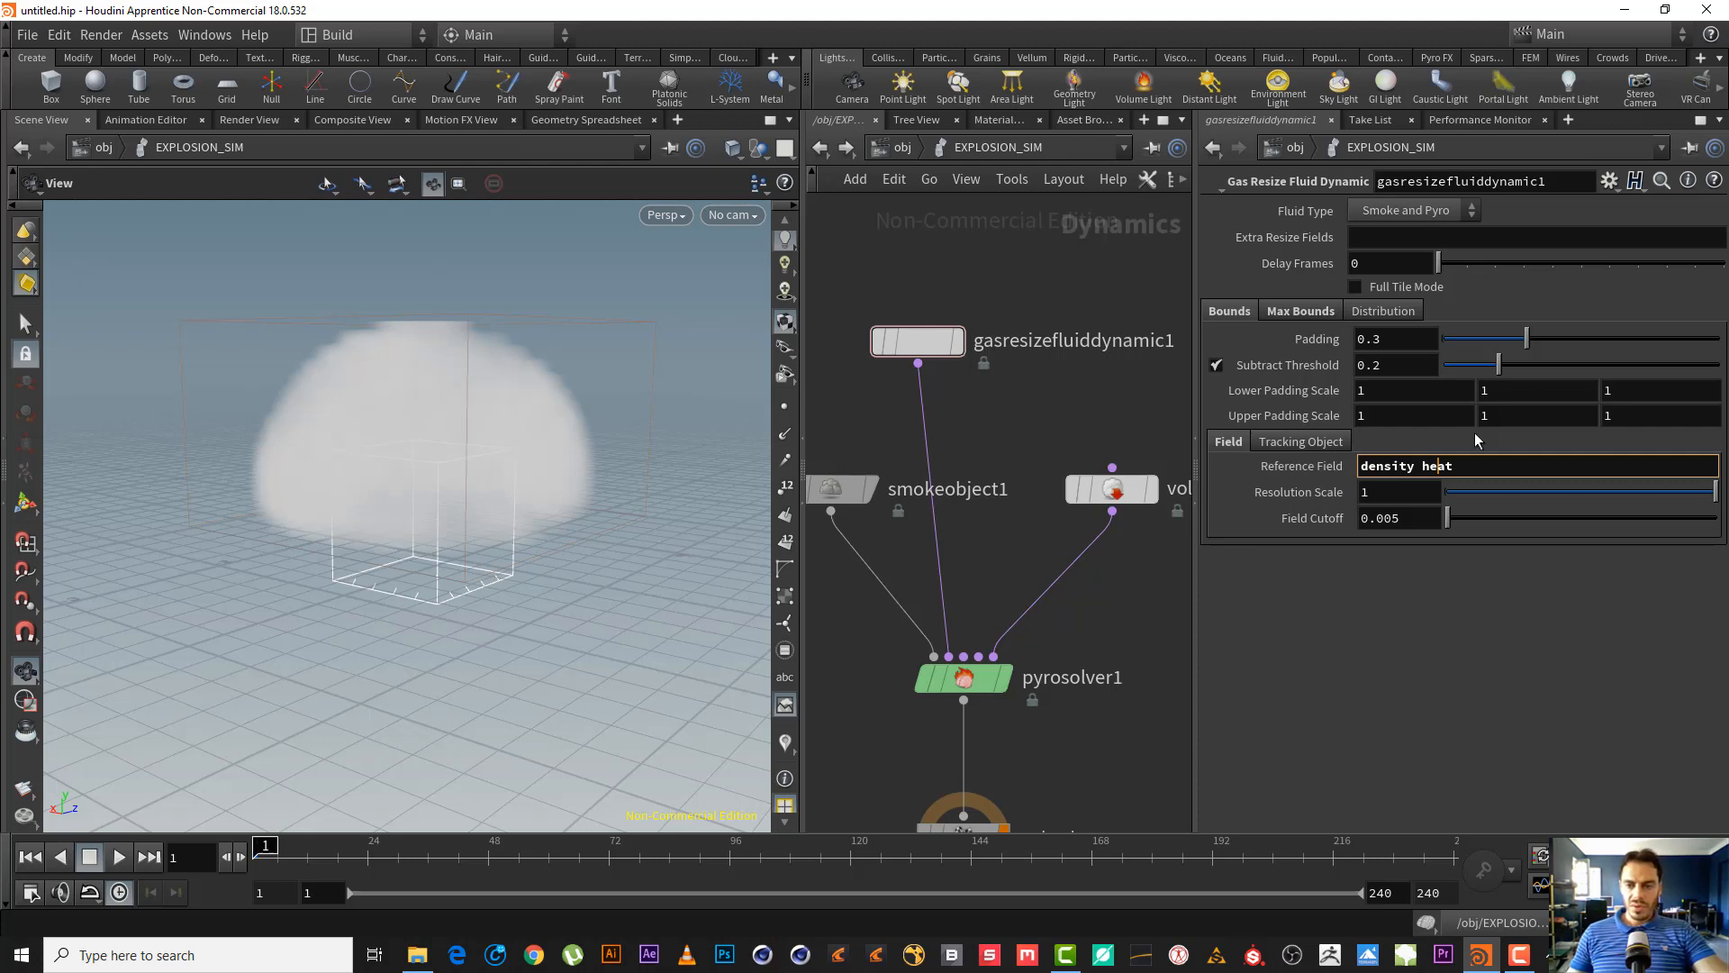
{"action": "left_click", "coordinate": [1481, 465]}
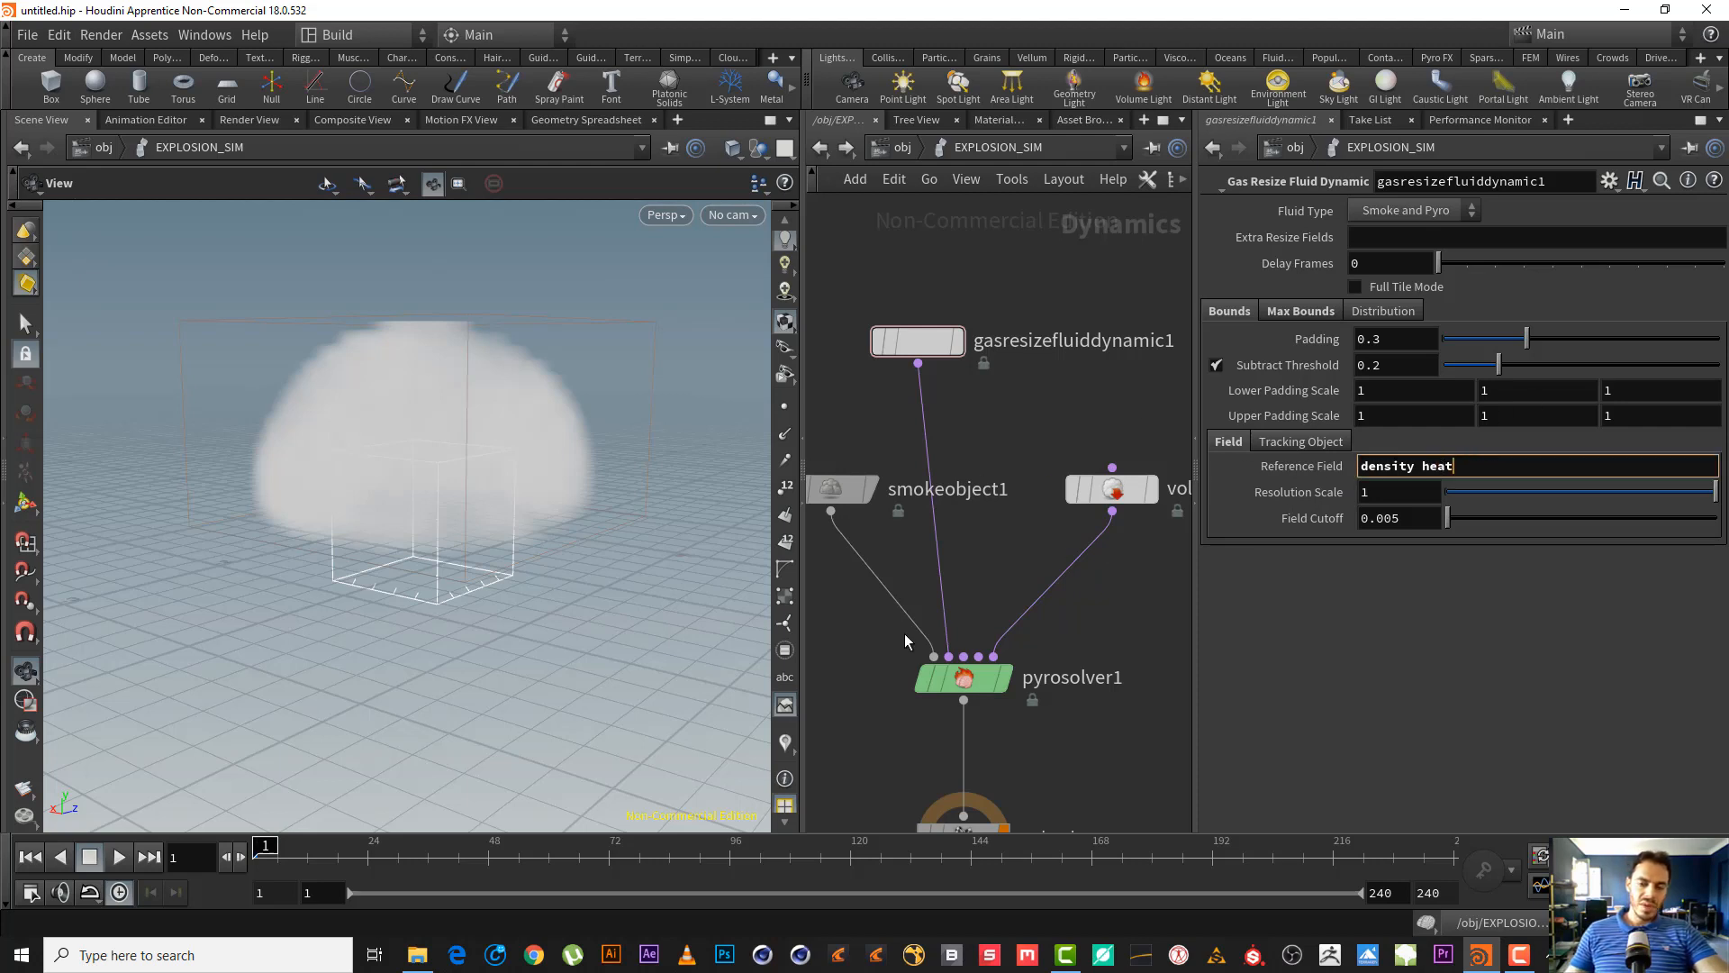
- Enable Track By Object in gasresizefluiddynamic1's Tracking Object settings
{"action": "left_click", "coordinate": [1342, 441]}
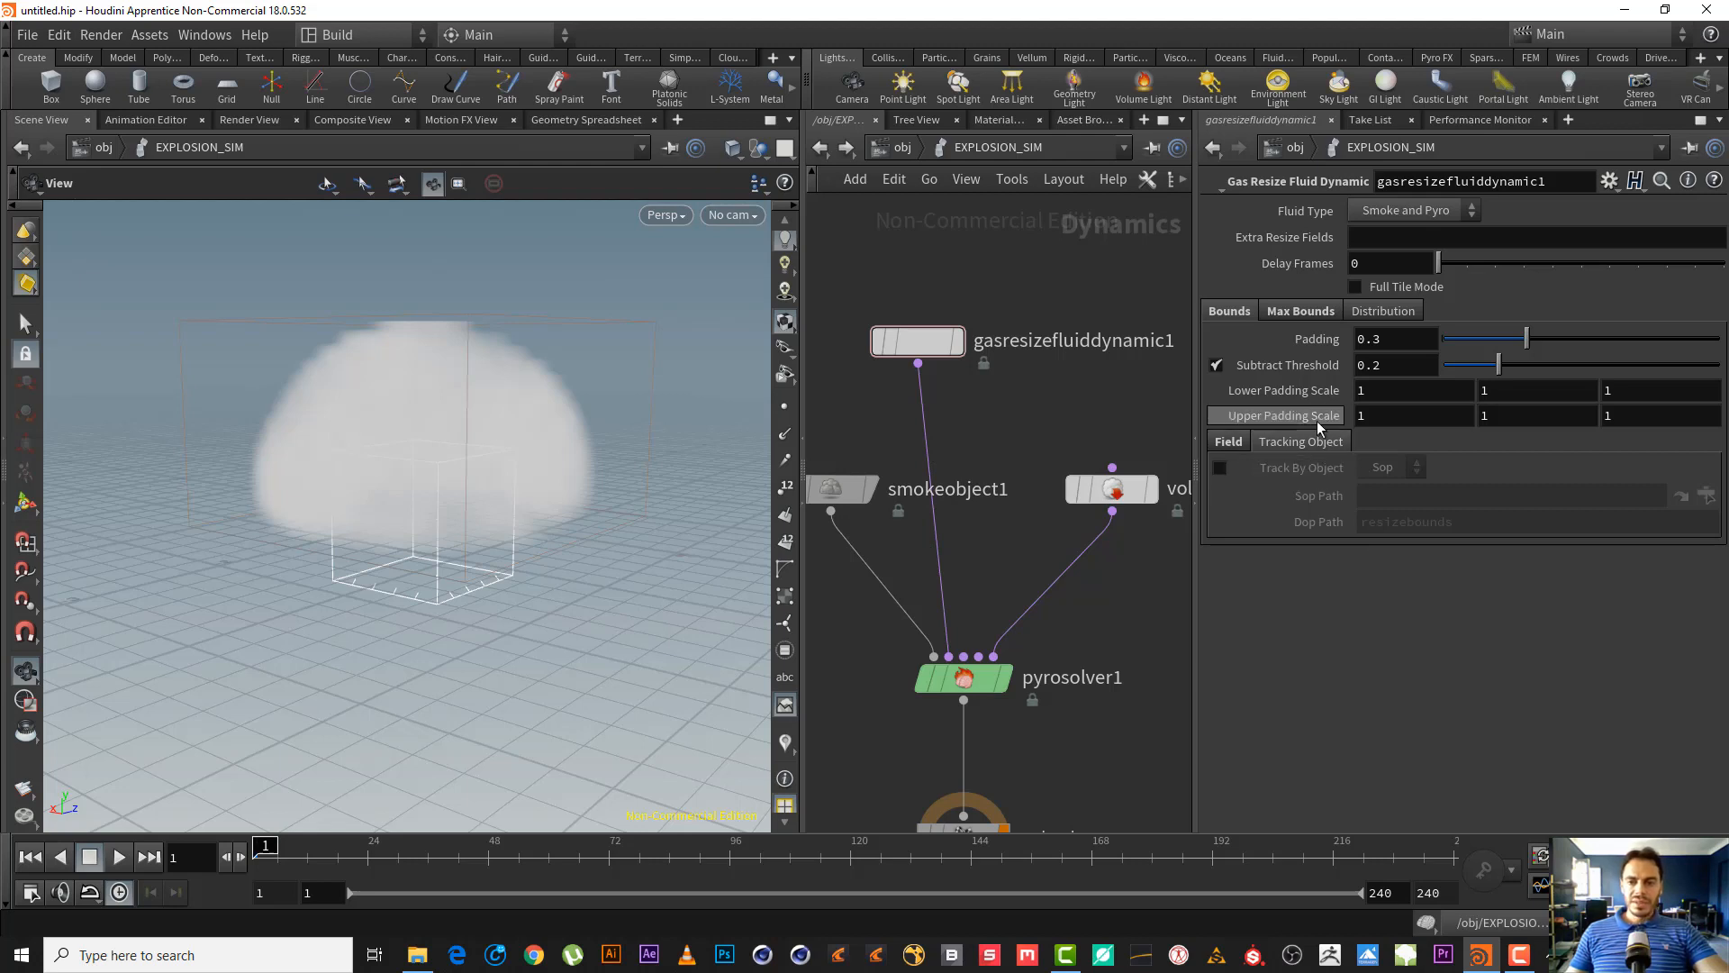
{"action": "left_click", "coordinate": [1222, 467]}
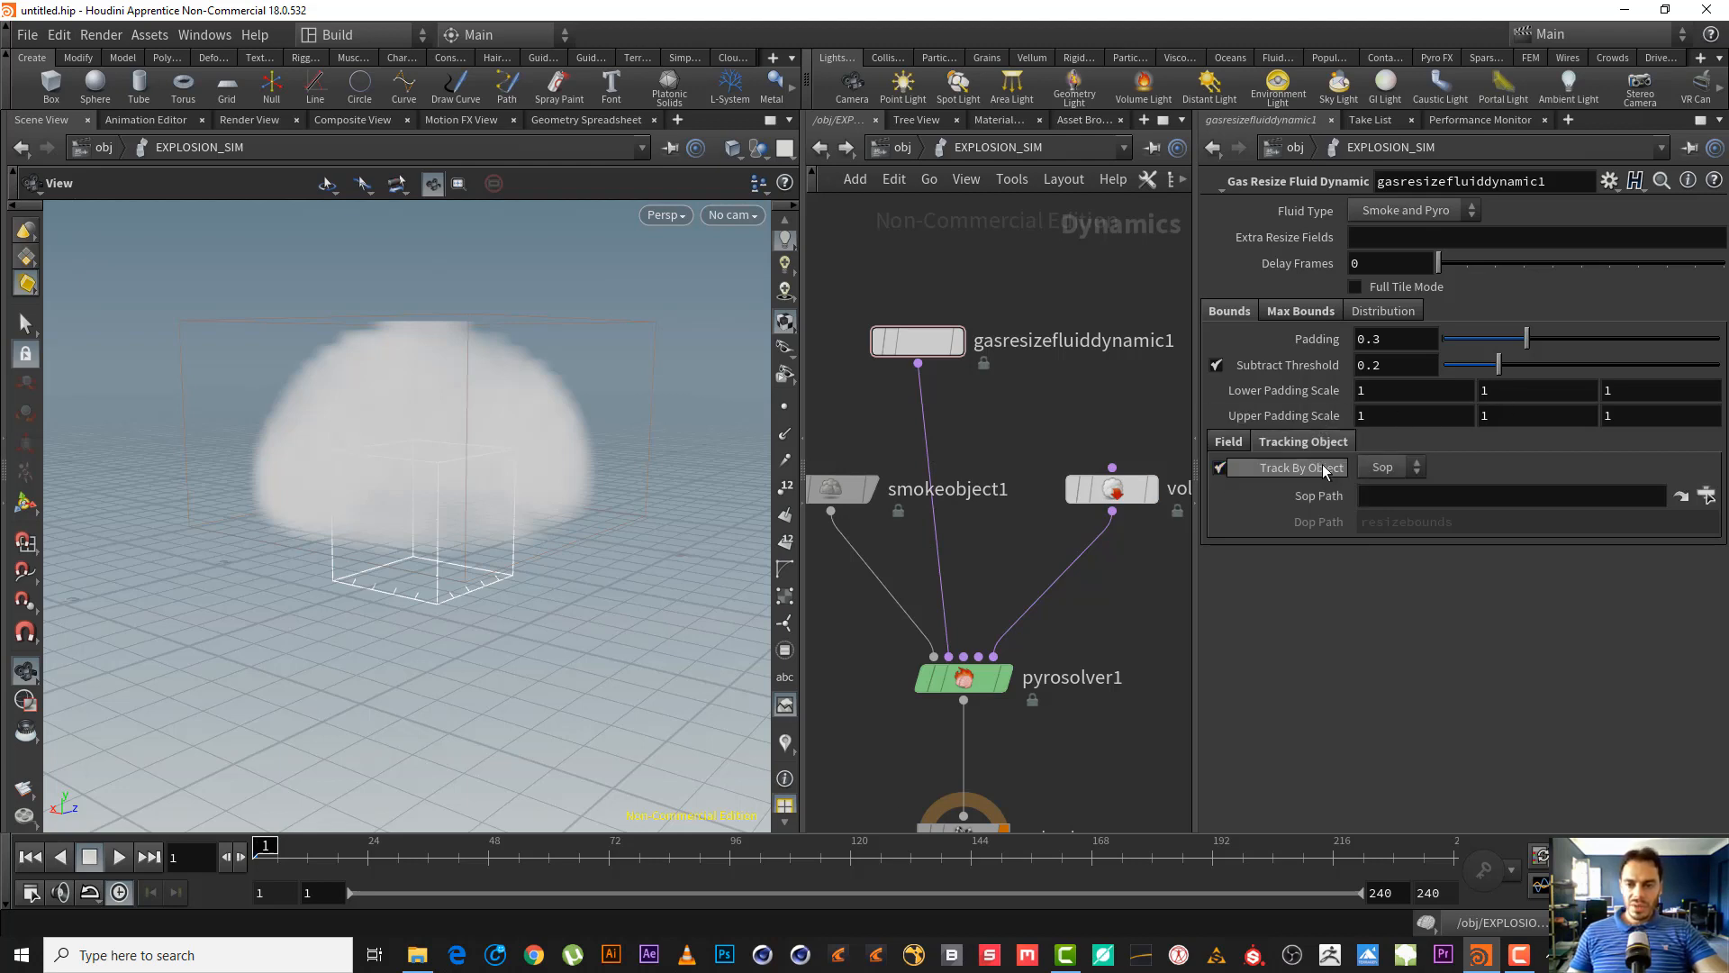
- Play the simulation, hide the other objects in the viewport, and replay from frame 1, stopping at frame 10
{"action": "left_click", "coordinate": [106, 855]}
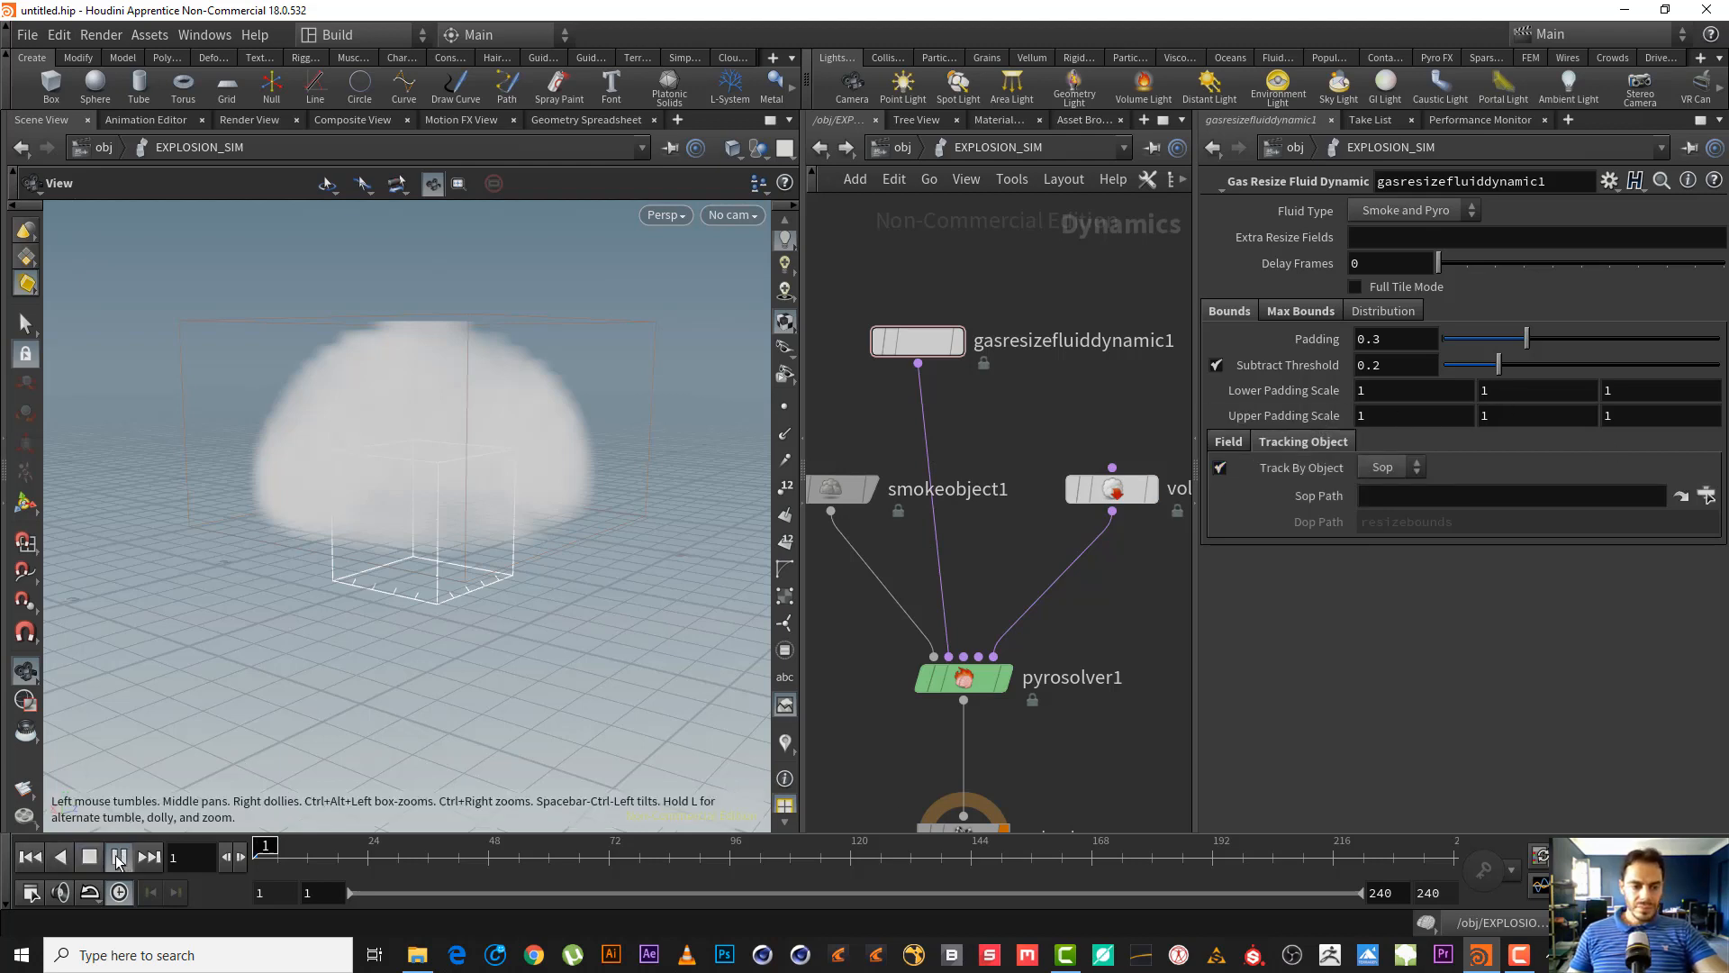
{"action": "left_click", "coordinate": [760, 147]}
{"action": "left_click", "coordinate": [824, 221]}
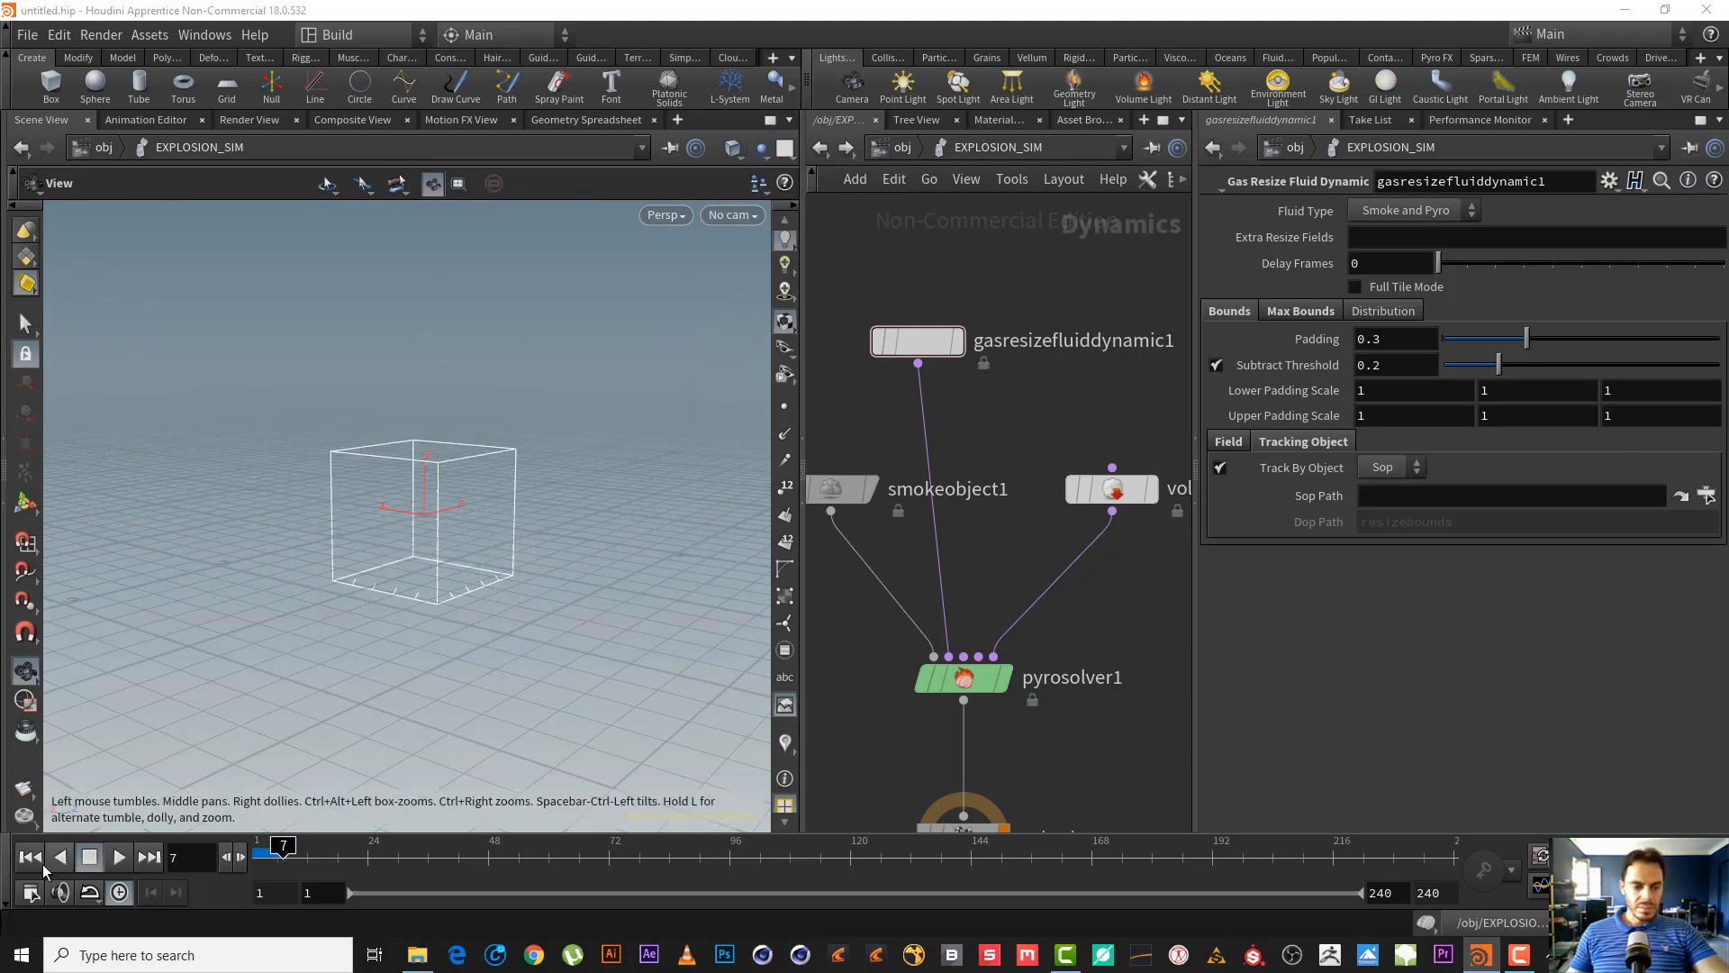
{"action": "left_click", "coordinate": [29, 857]}
{"action": "left_click", "coordinate": [118, 857]}
{"action": "left_click", "coordinate": [91, 858]}
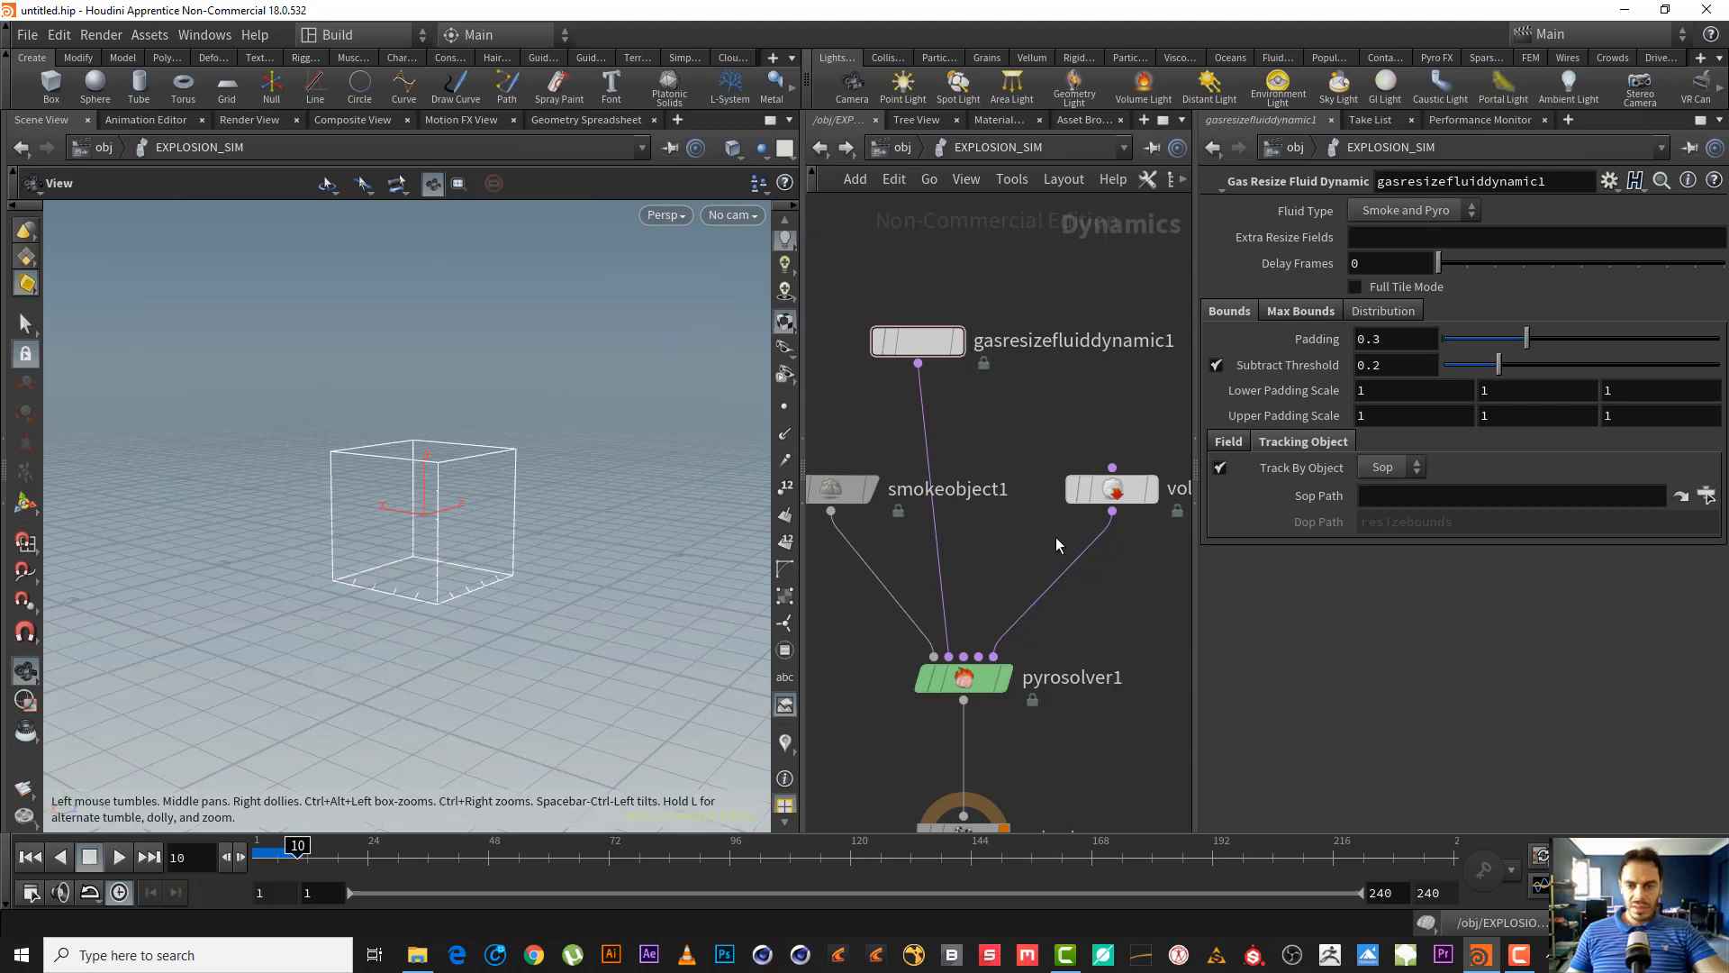
- Check volumesource1's source path and set gasresizefluiddynamic1's tracking Sop Path to /obj/EXPLOSION_SRC/OUT_FUEL
{"action": "middle_click_drag", "start_coordinate": [1161, 438], "coordinate": [1100, 418]}
{"action": "left_click_drag", "start_coordinate": [1042, 391], "coordinate": [1159, 551]}
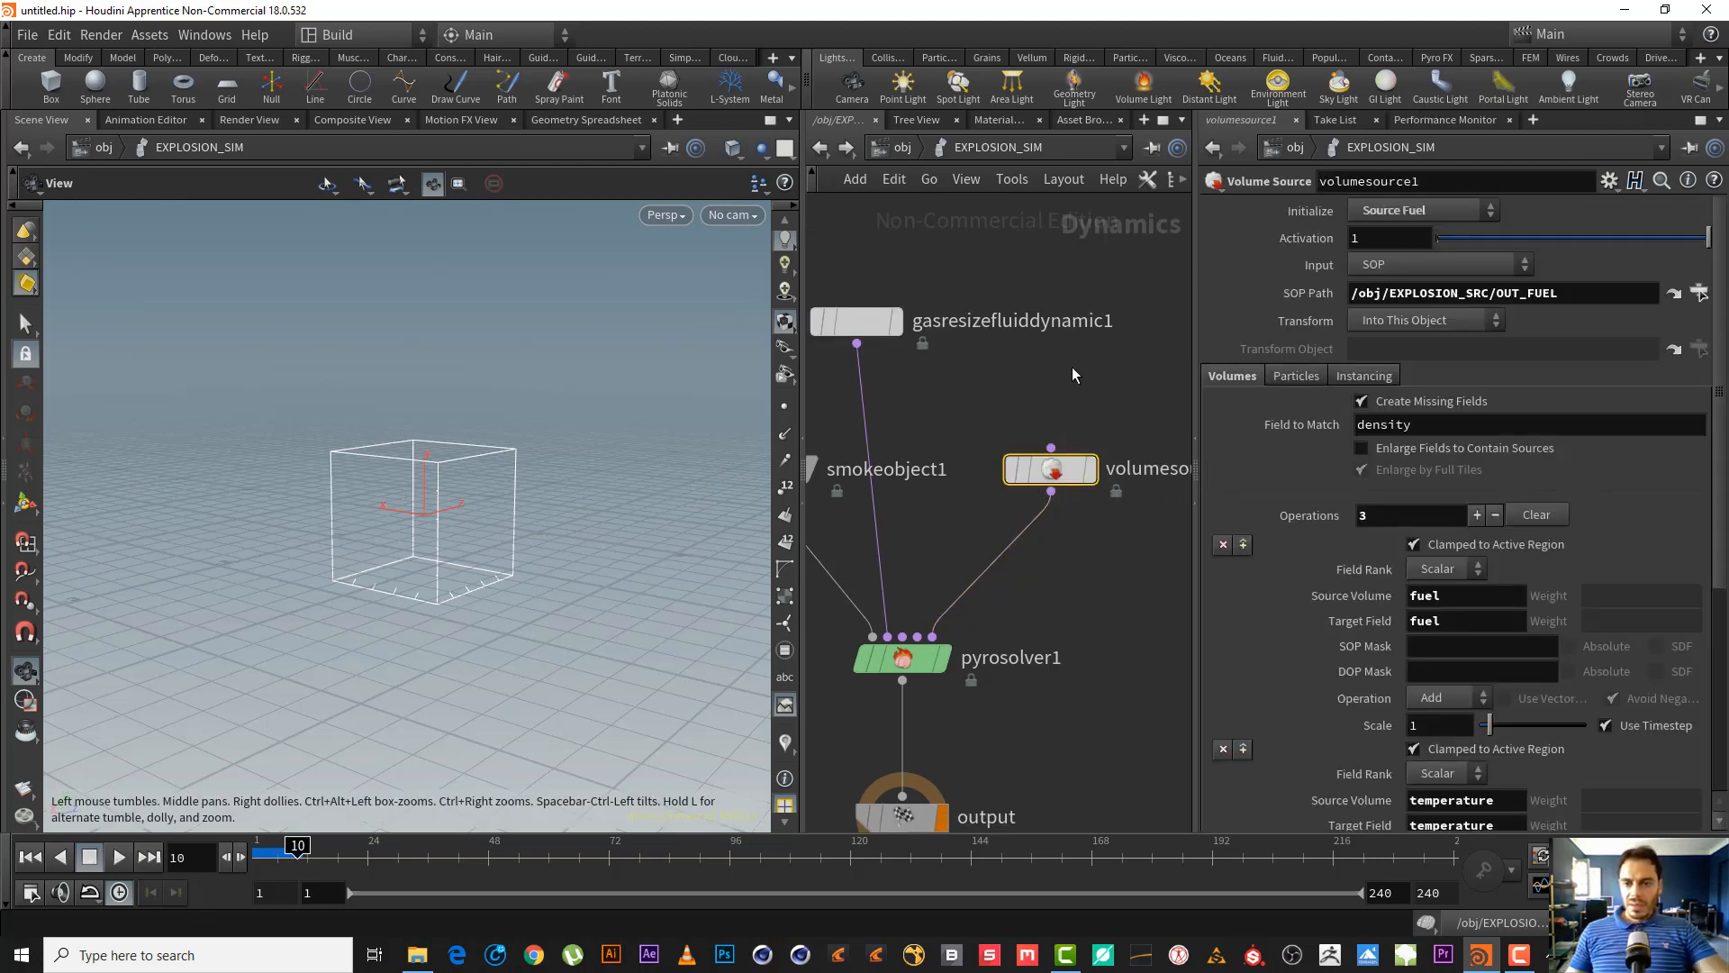
{"action": "middle_click_drag", "start_coordinate": [881, 336], "coordinate": [917, 355]}
{"action": "left_click", "coordinate": [912, 347]}
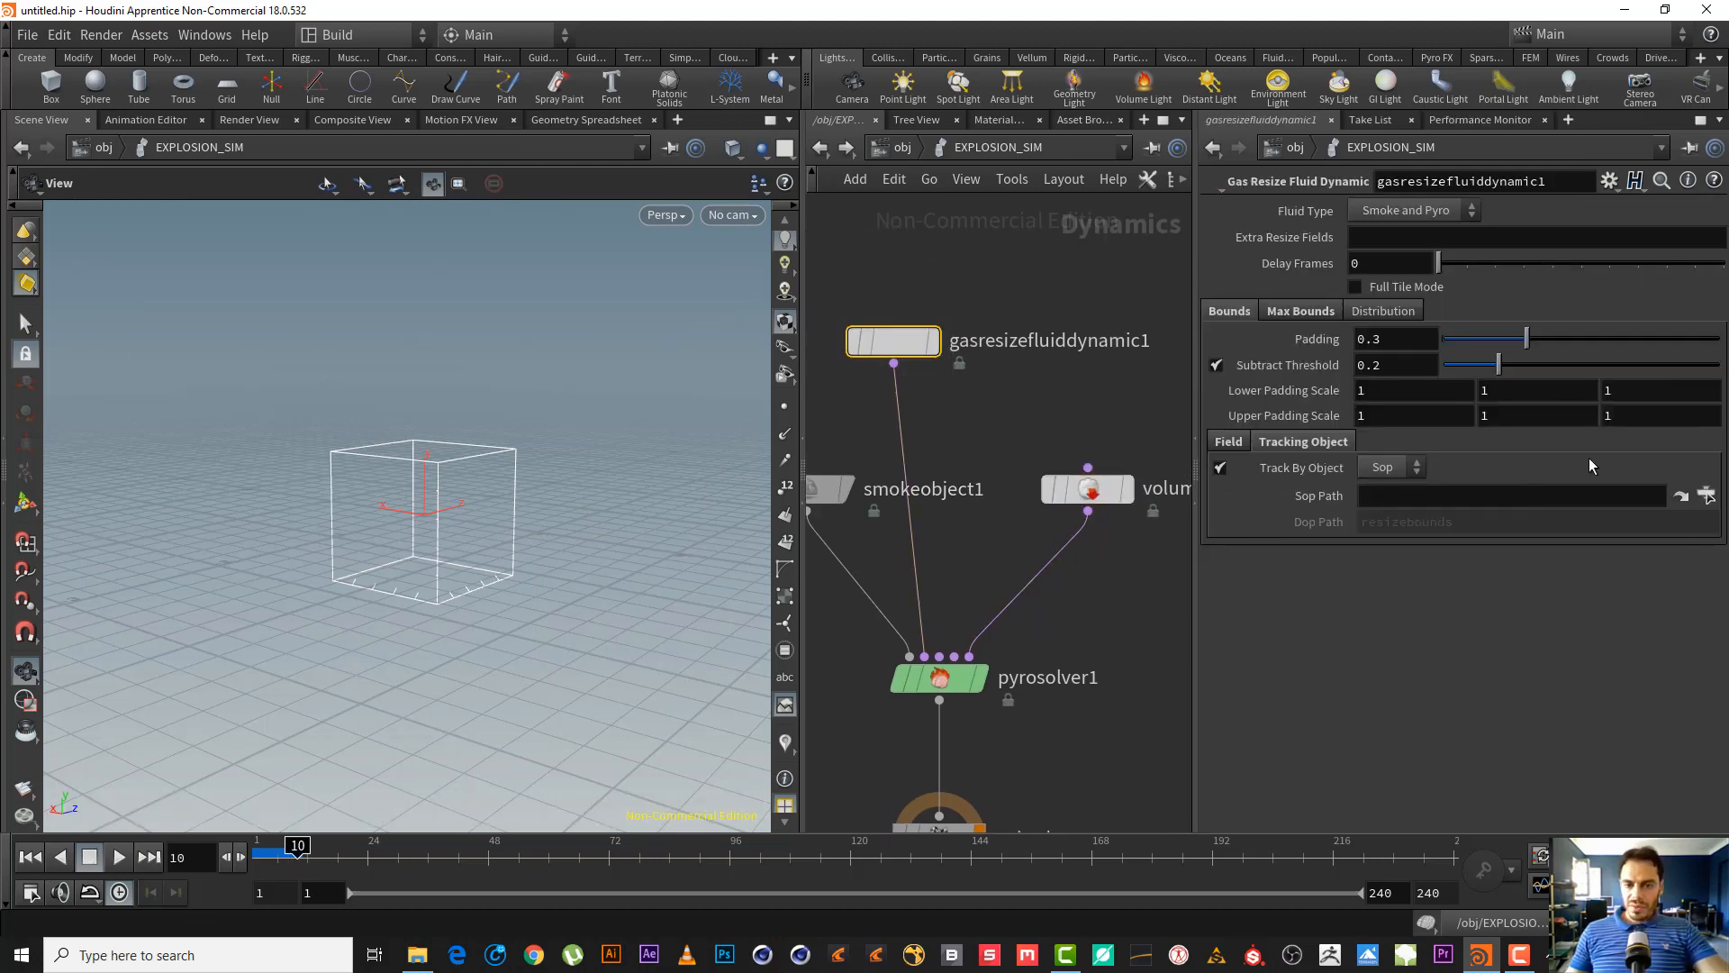
{"action": "left_click", "coordinate": [1706, 495]}
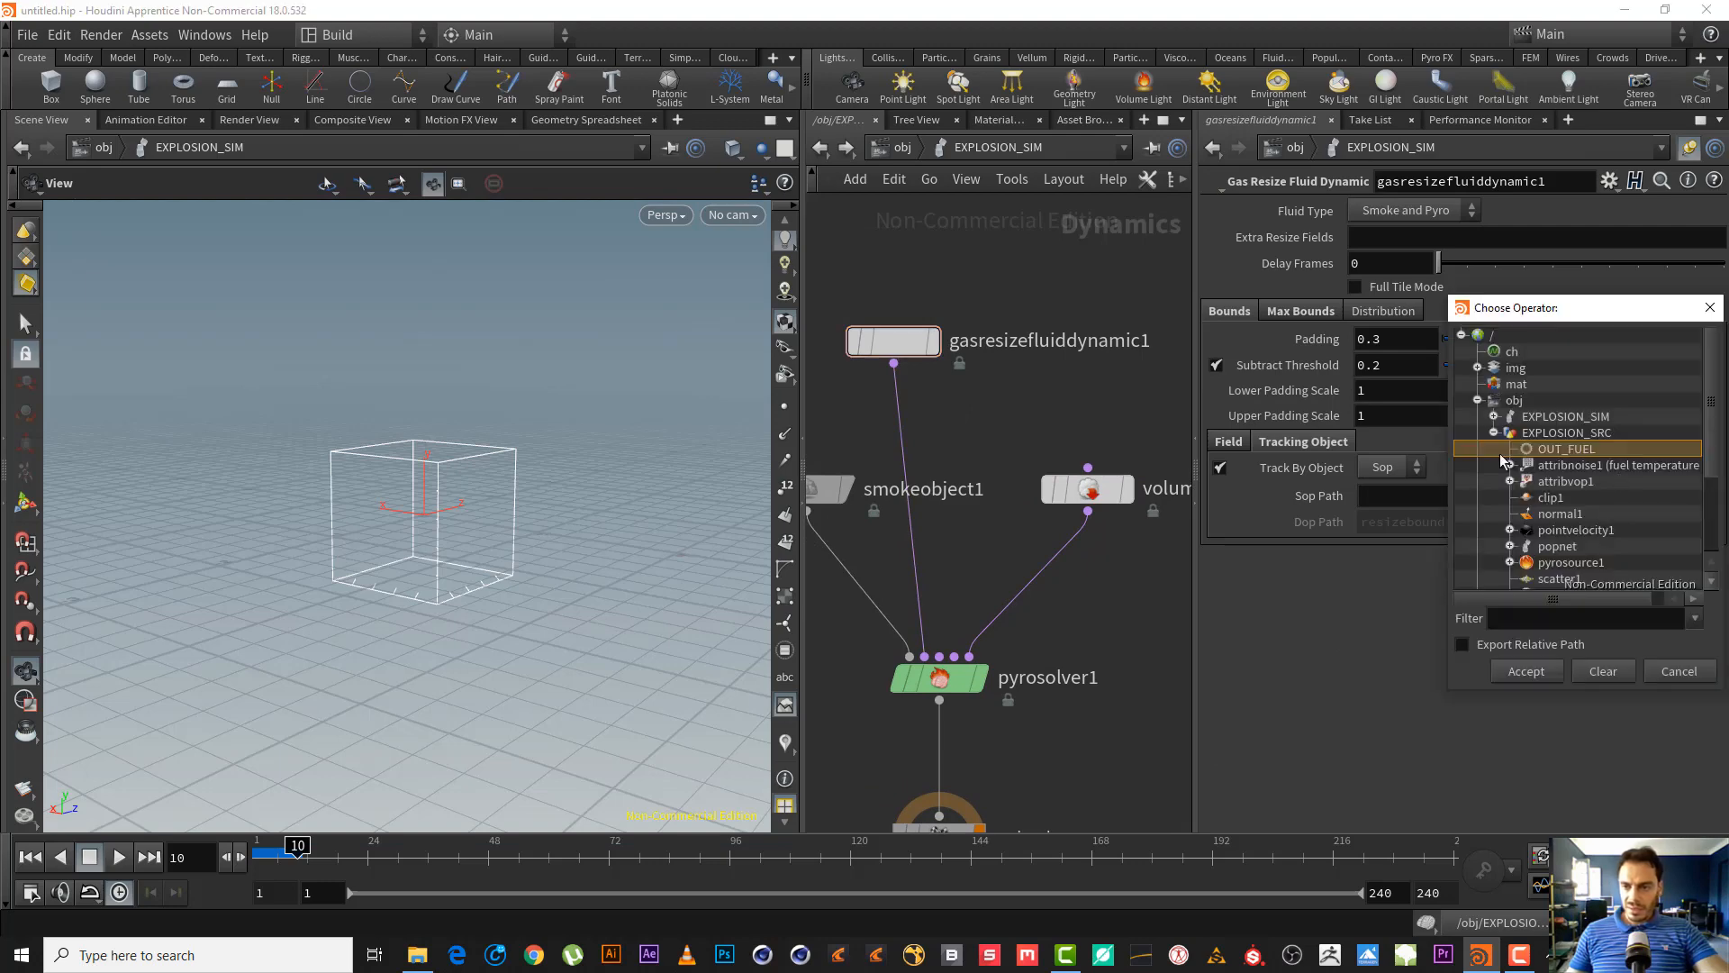
{"action": "double_click", "coordinate": [1567, 450]}
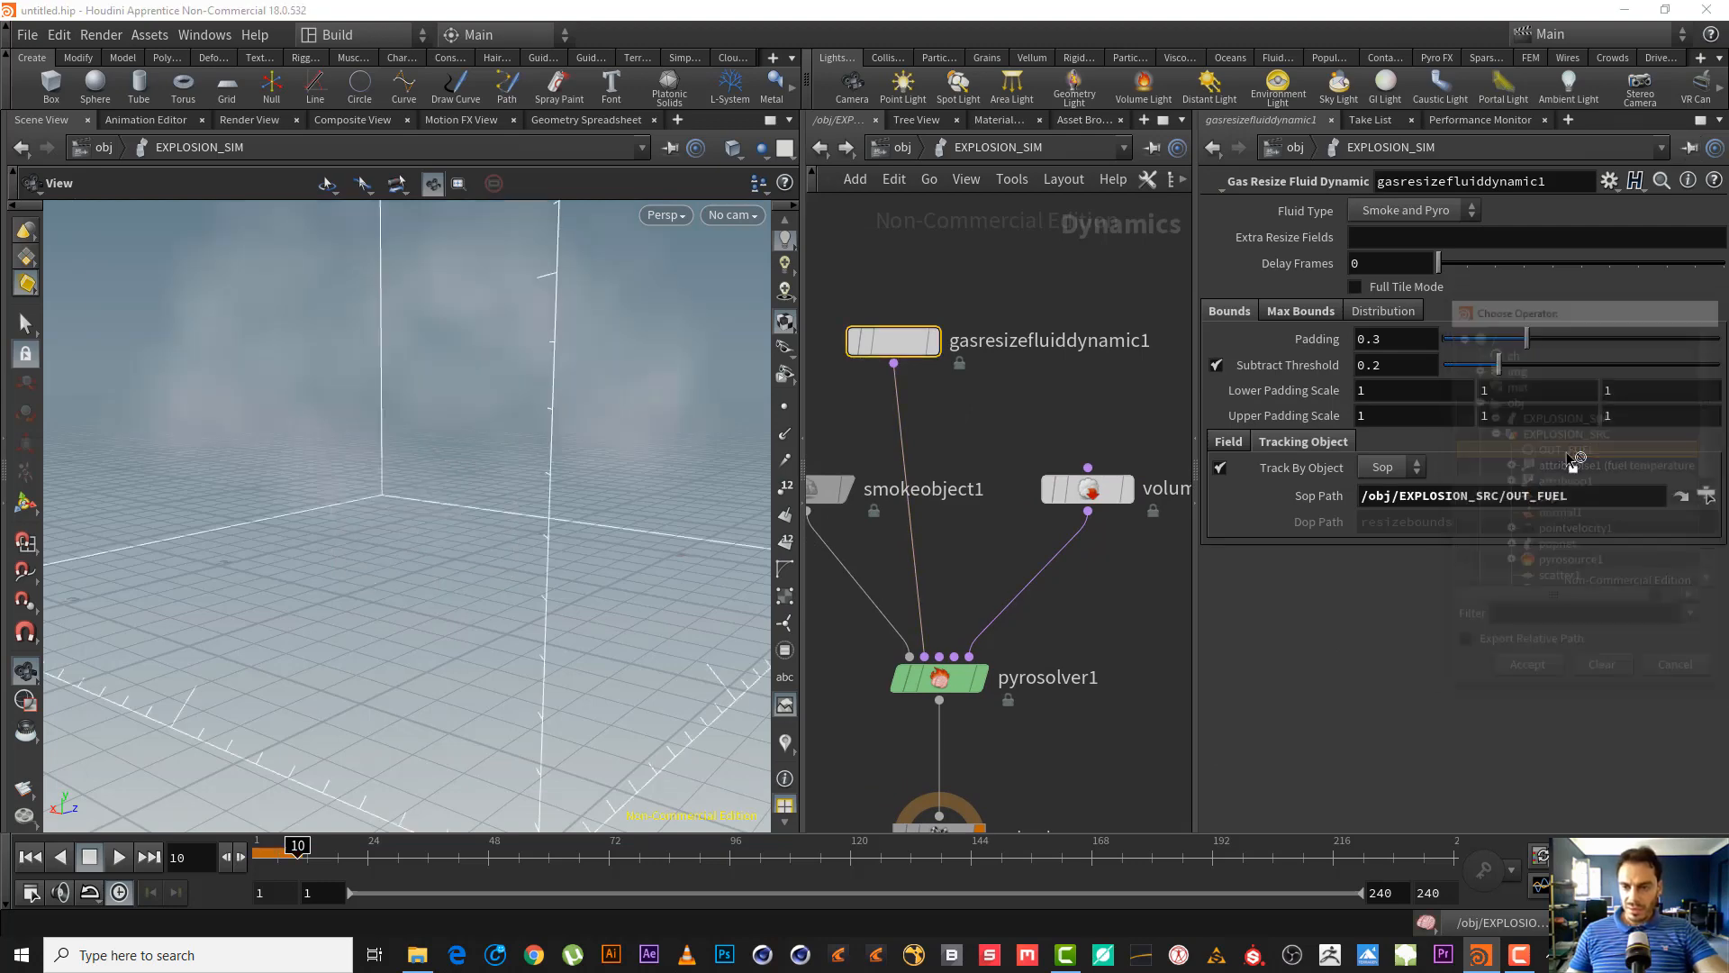
- Replay the simulation from frame 1, stop it at frame 5, and inspect the smoke inside its container
{"action": "scroll", "coordinate": [302, 674], "scroll_direction": "up", "scroll_amount": 5}
{"action": "left_click", "coordinate": [25, 852]}
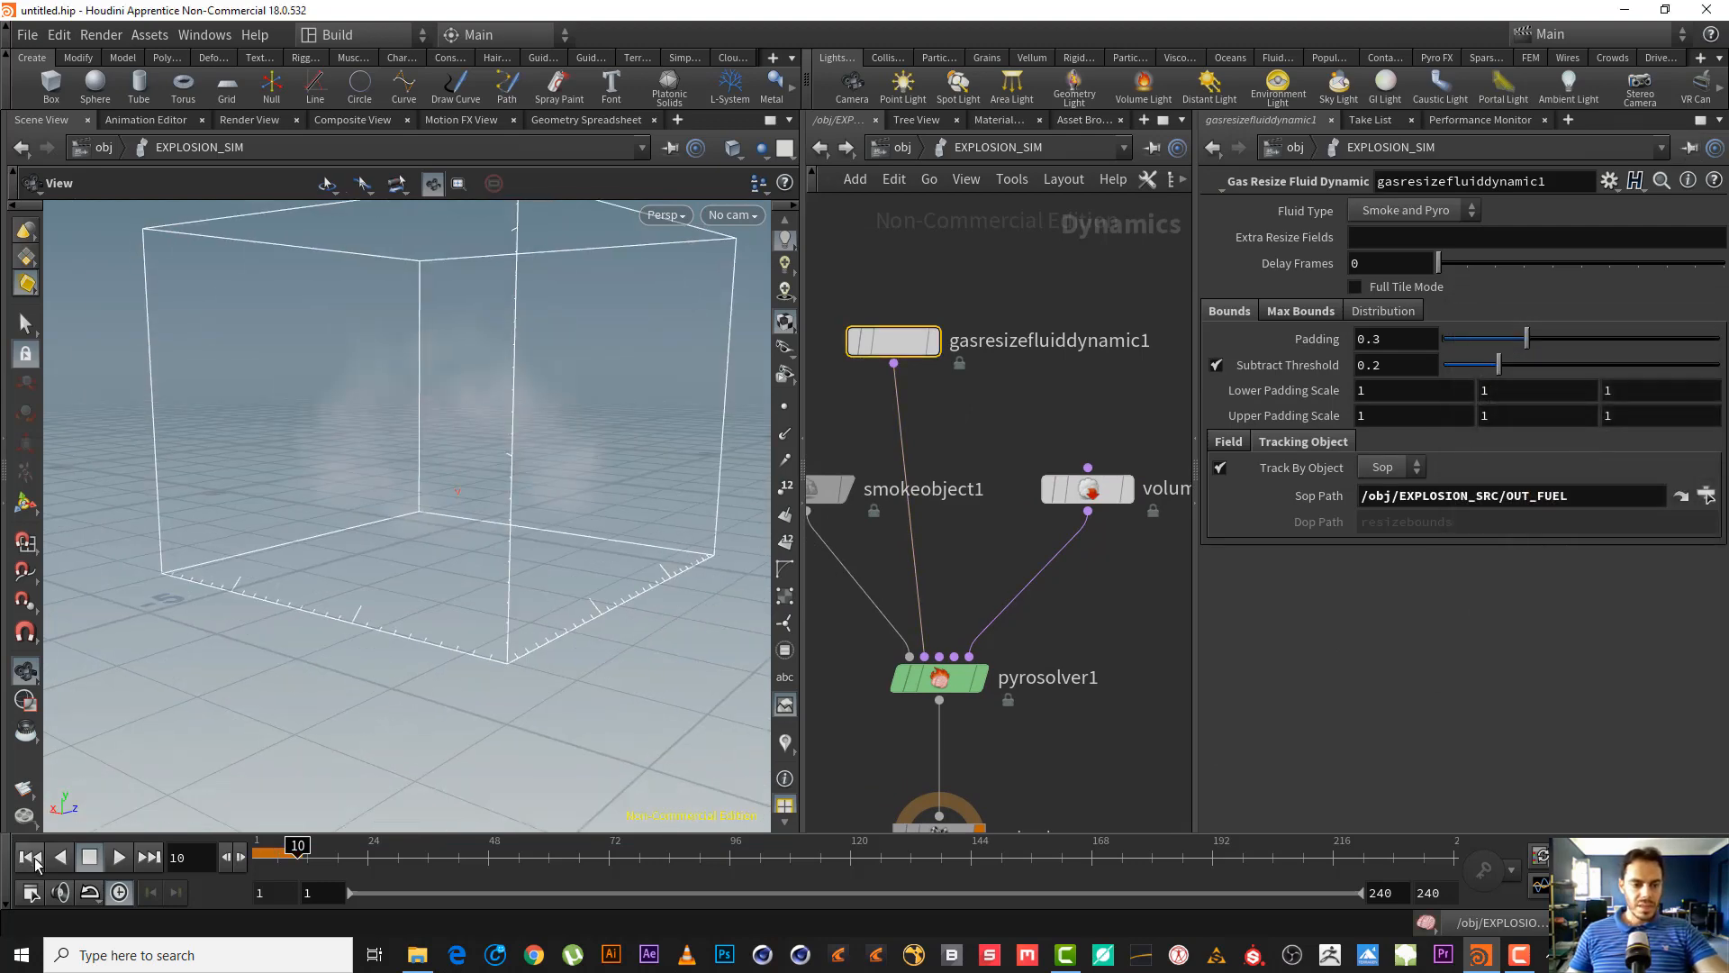
{"action": "left_click", "coordinate": [112, 862]}
{"action": "left_click", "coordinate": [99, 861]}
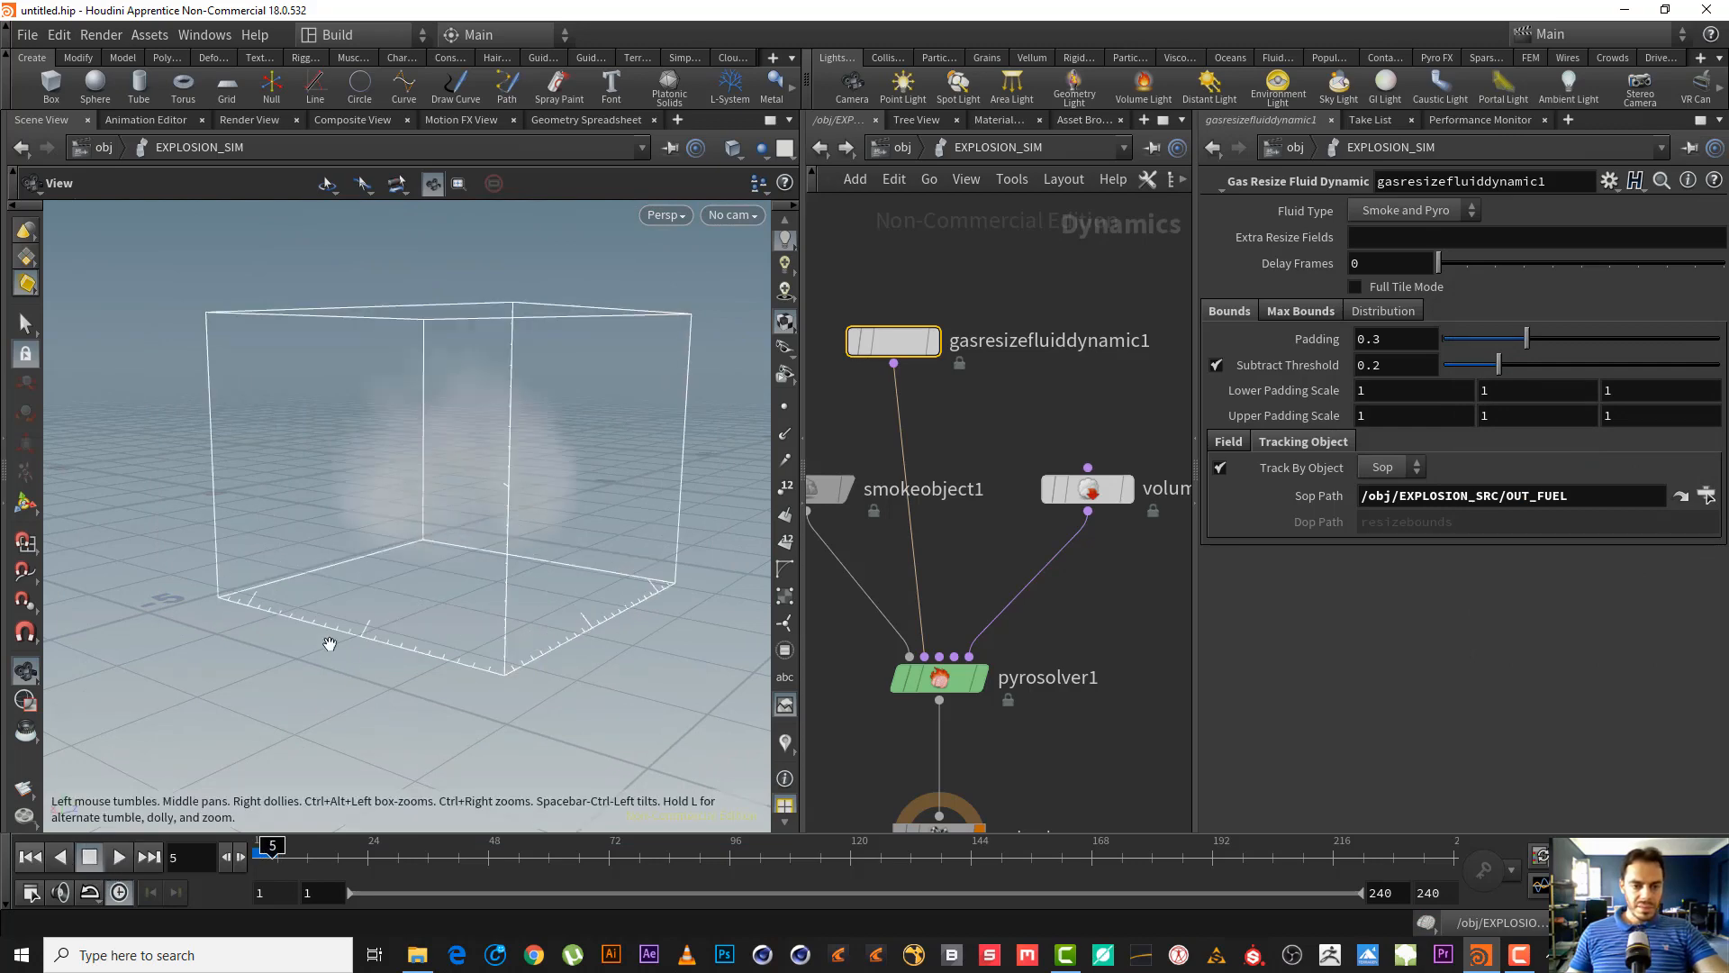
{"action": "left_click_drag", "start_coordinate": [438, 546], "coordinate": [497, 549]}
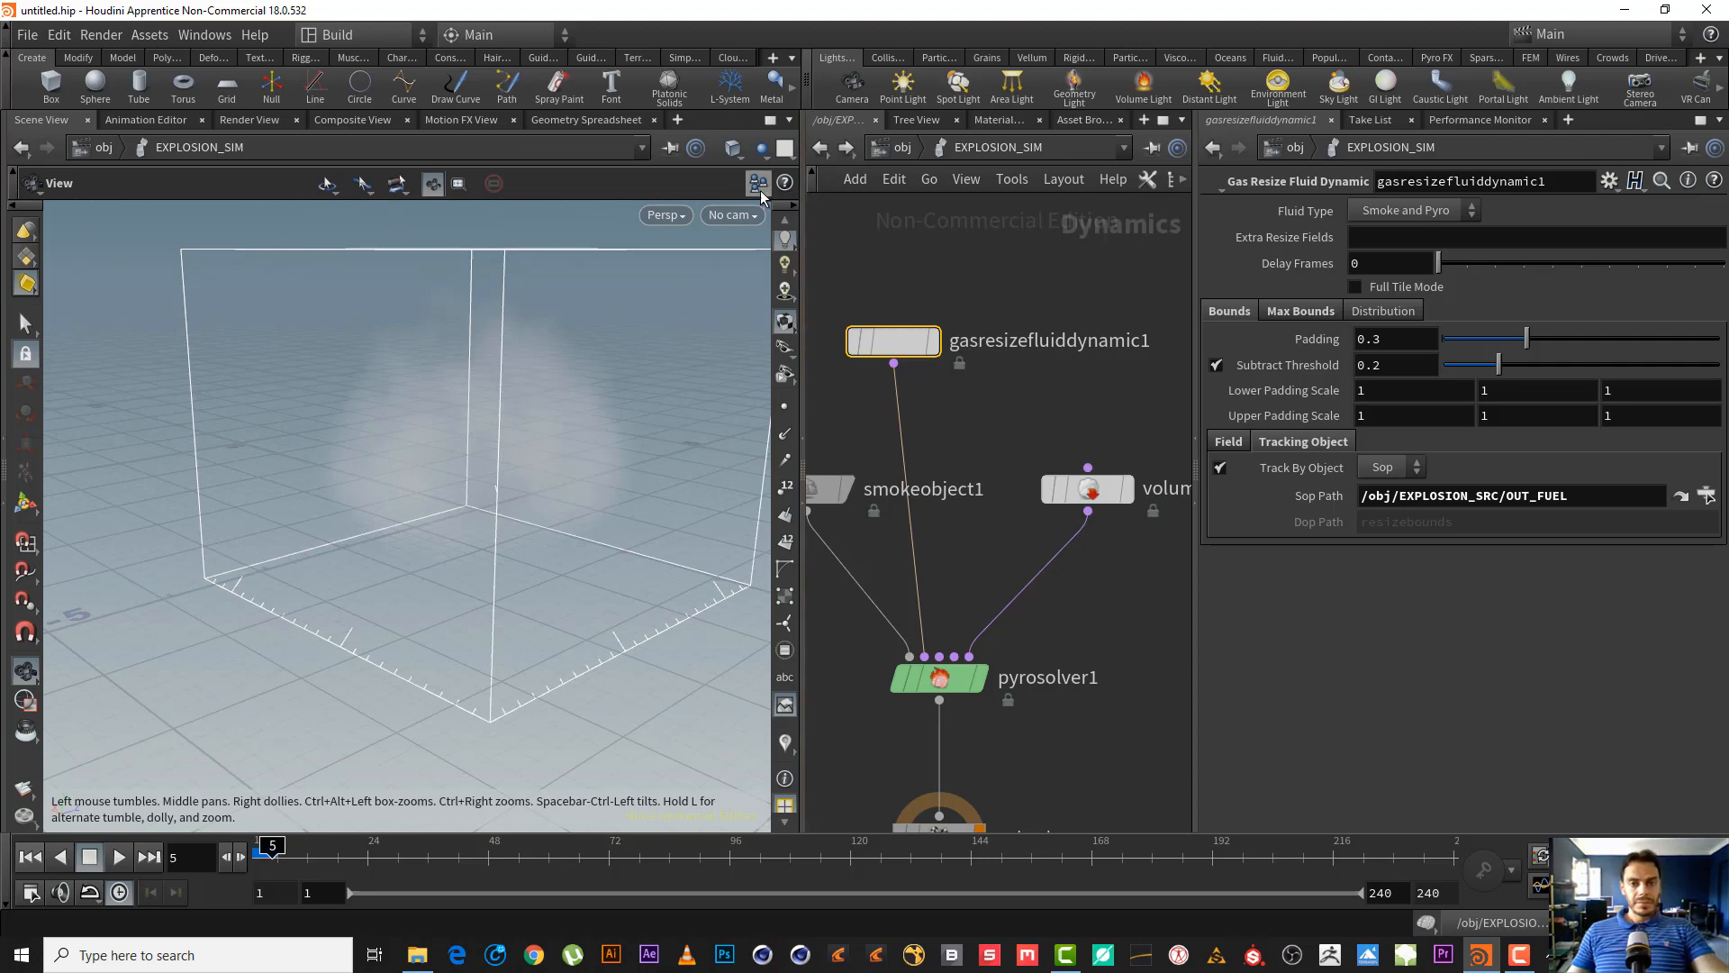
- Check the viewport's object display option, advance the timeline to frame 24, and examine the smoke and container from several angles
{"action": "left_click", "coordinate": [761, 151]}
{"action": "left_click", "coordinate": [810, 218]}
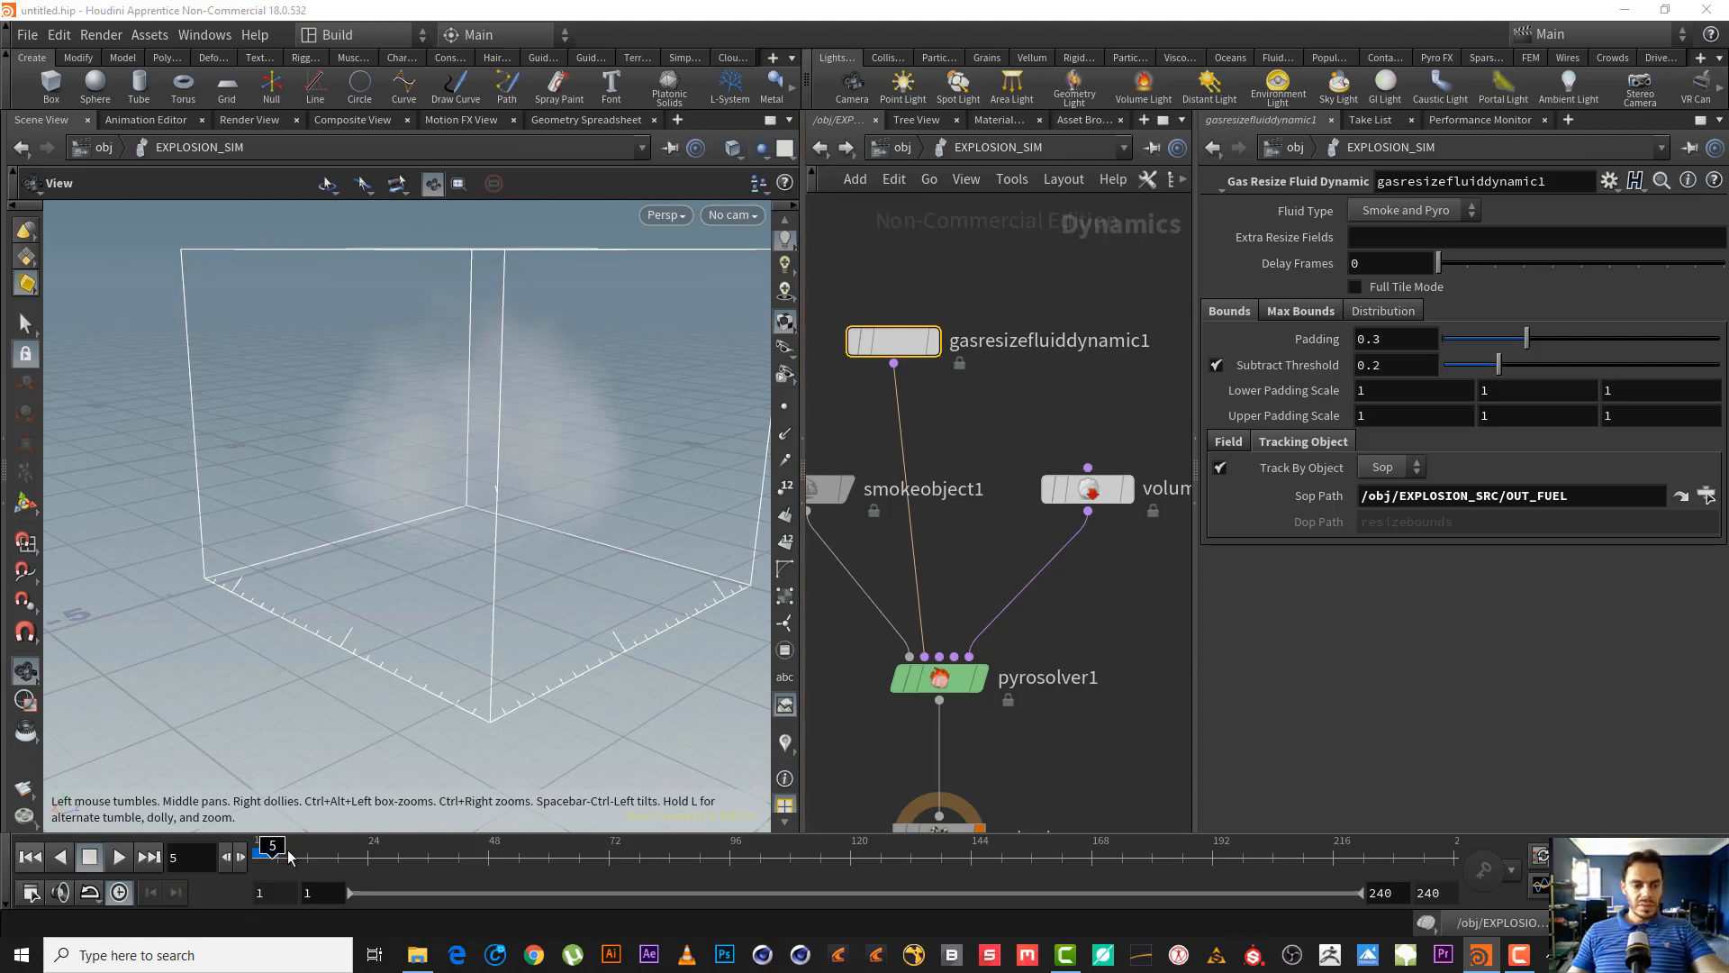
{"action": "left_click_drag", "start_coordinate": [281, 848], "coordinate": [367, 849]}
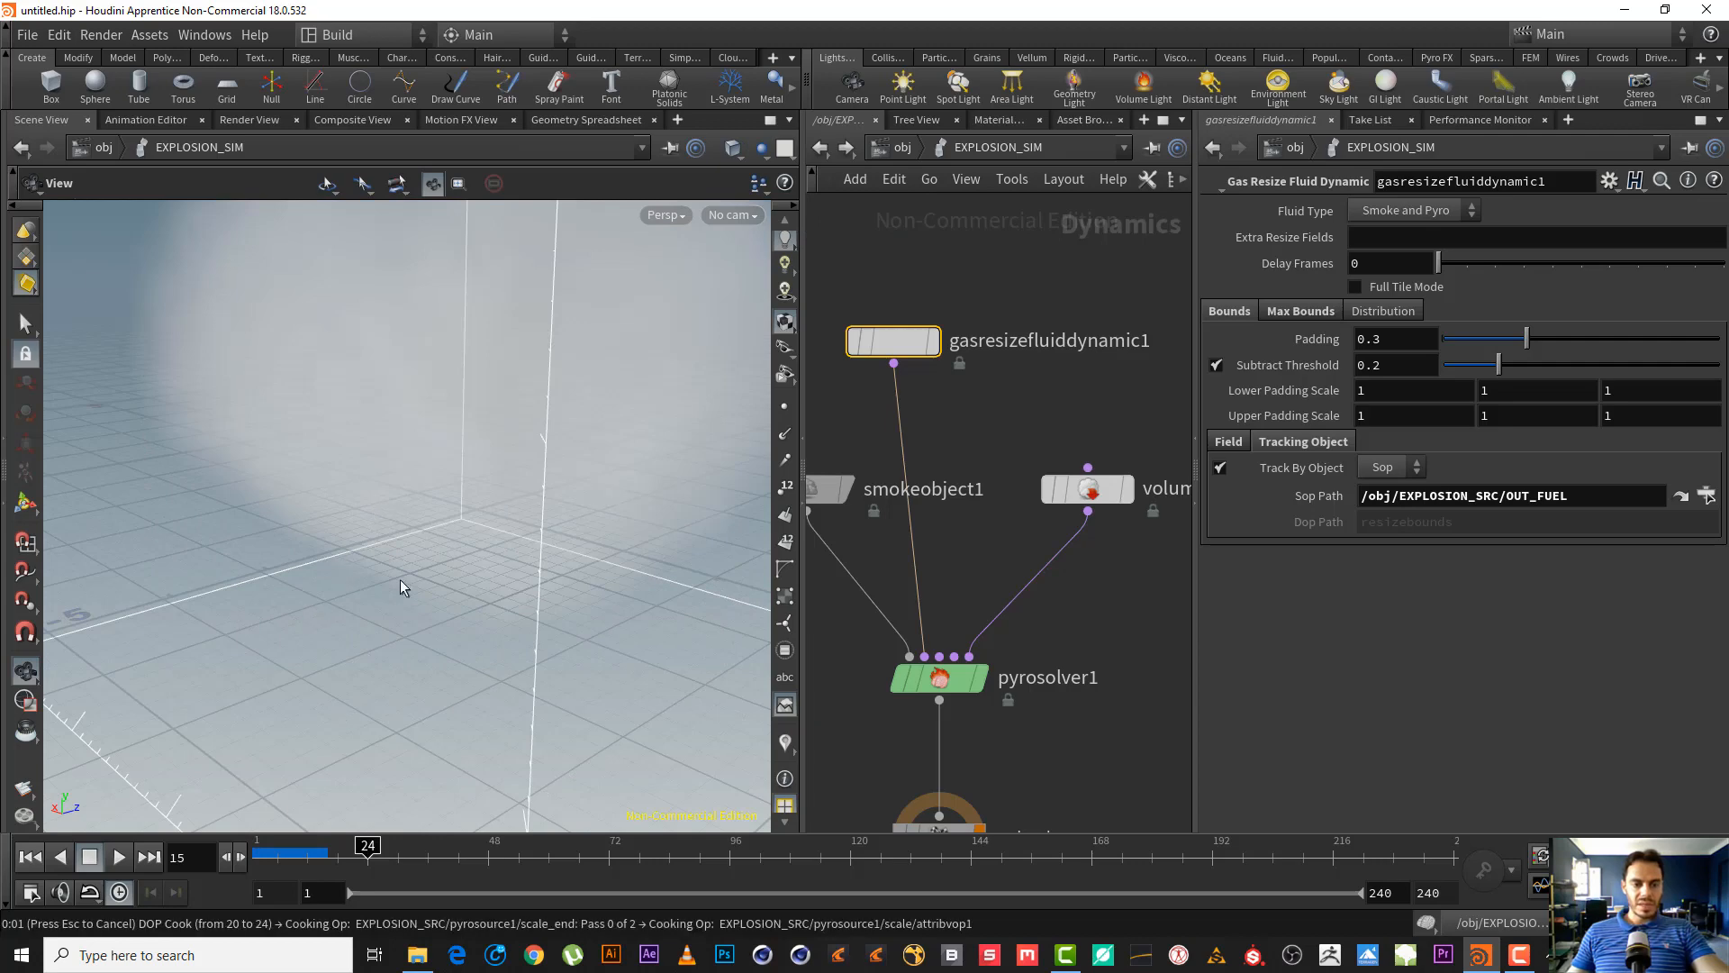
{"action": "right_click_drag", "start_coordinate": [203, 662], "coordinate": [379, 508]}
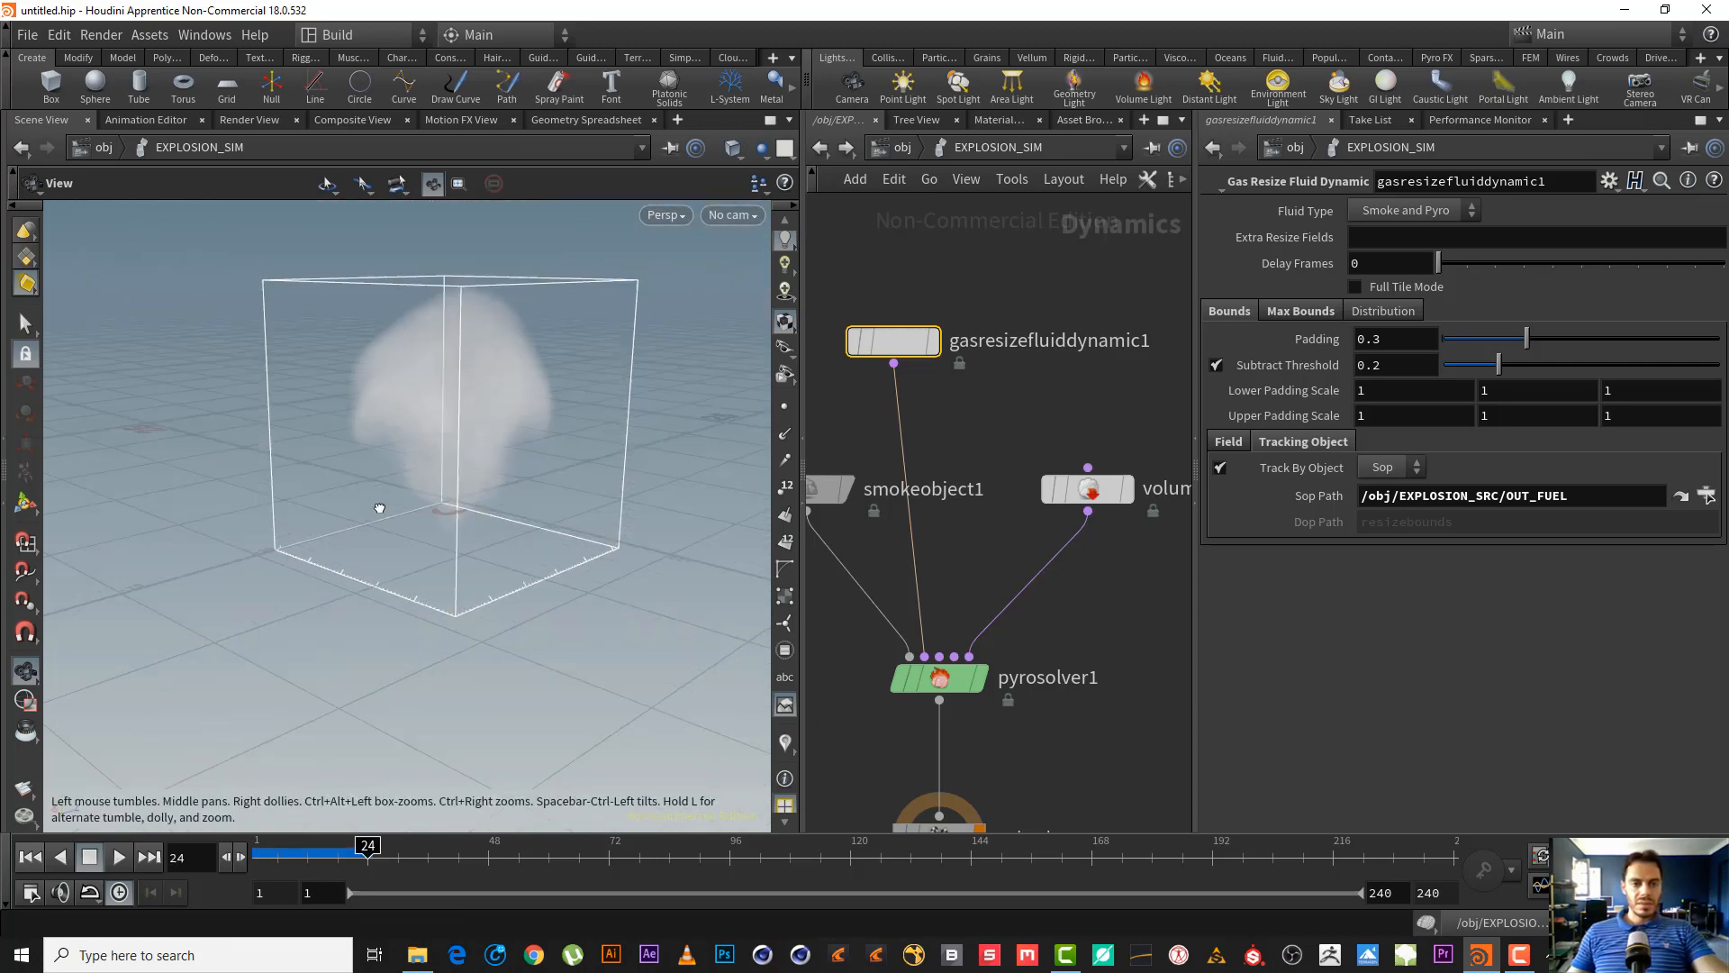
{"action": "left_click_drag", "start_coordinate": [379, 508], "coordinate": [390, 523]}
{"action": "right_click_drag", "start_coordinate": [488, 430], "coordinate": [587, 401]}
{"action": "middle_click_drag", "start_coordinate": [495, 462], "coordinate": [393, 625]}
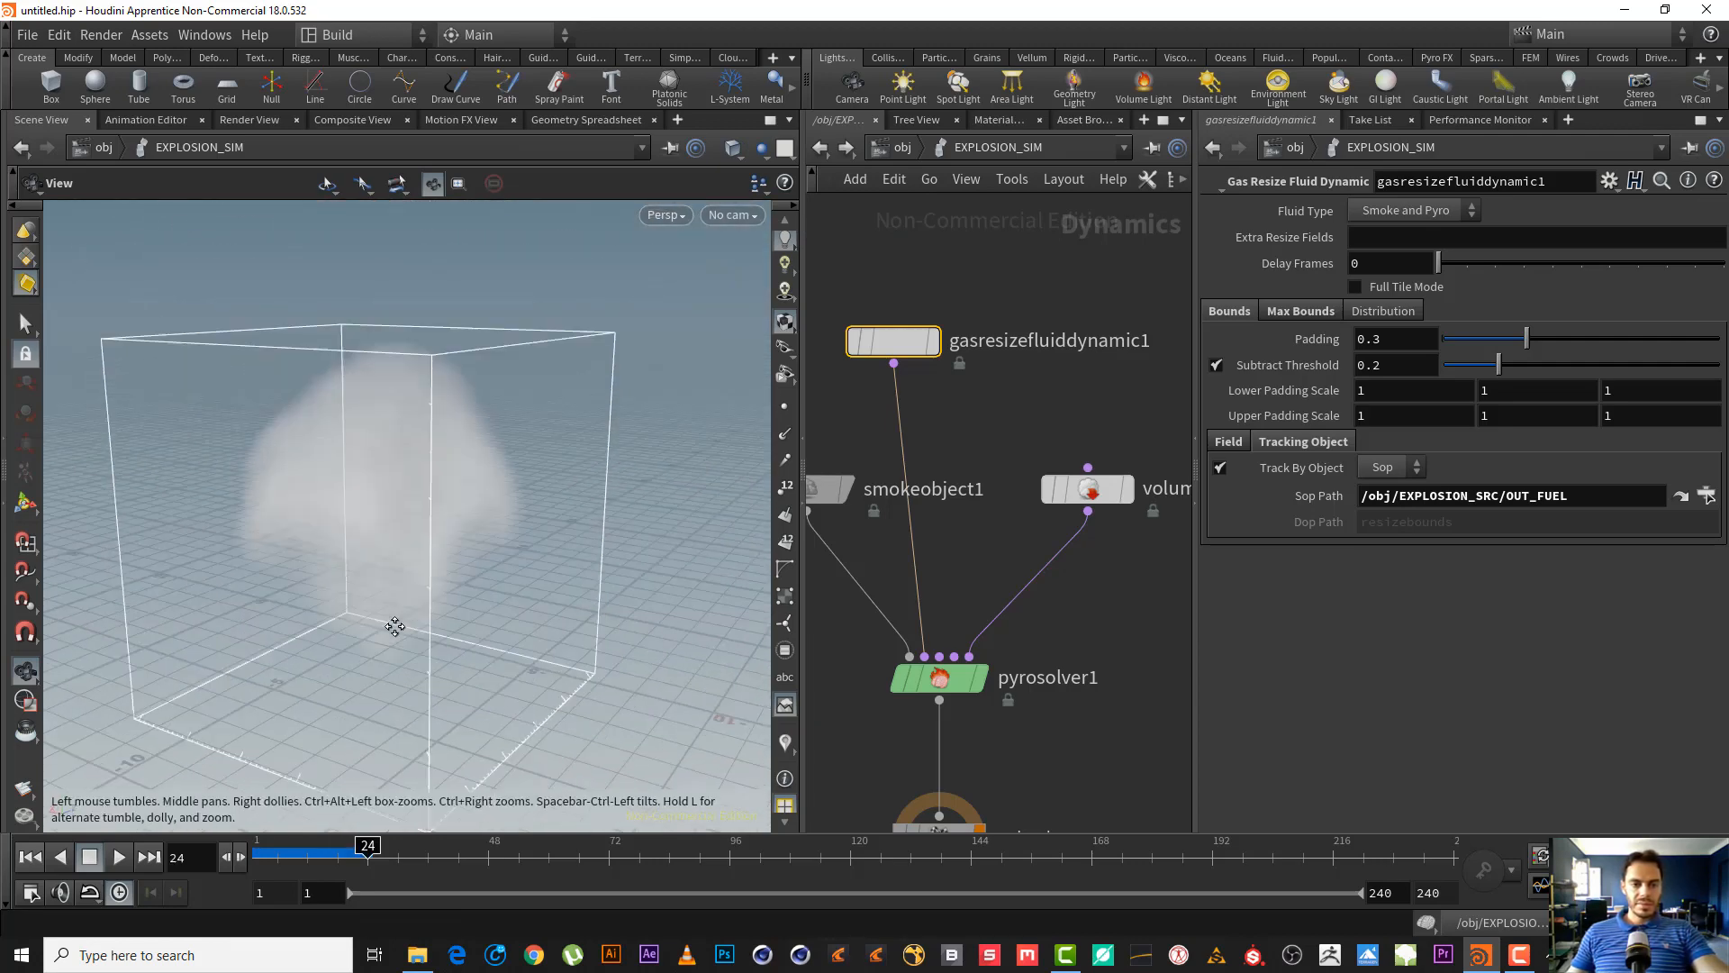
{"action": "left_click_drag", "start_coordinate": [394, 625], "coordinate": [363, 609]}
{"action": "middle_click_drag", "start_coordinate": [363, 610], "coordinate": [388, 554]}
- Set the viewport background's Color Scheme to Dark and turn off the reference grid
{"action": "key", "text": "d"}
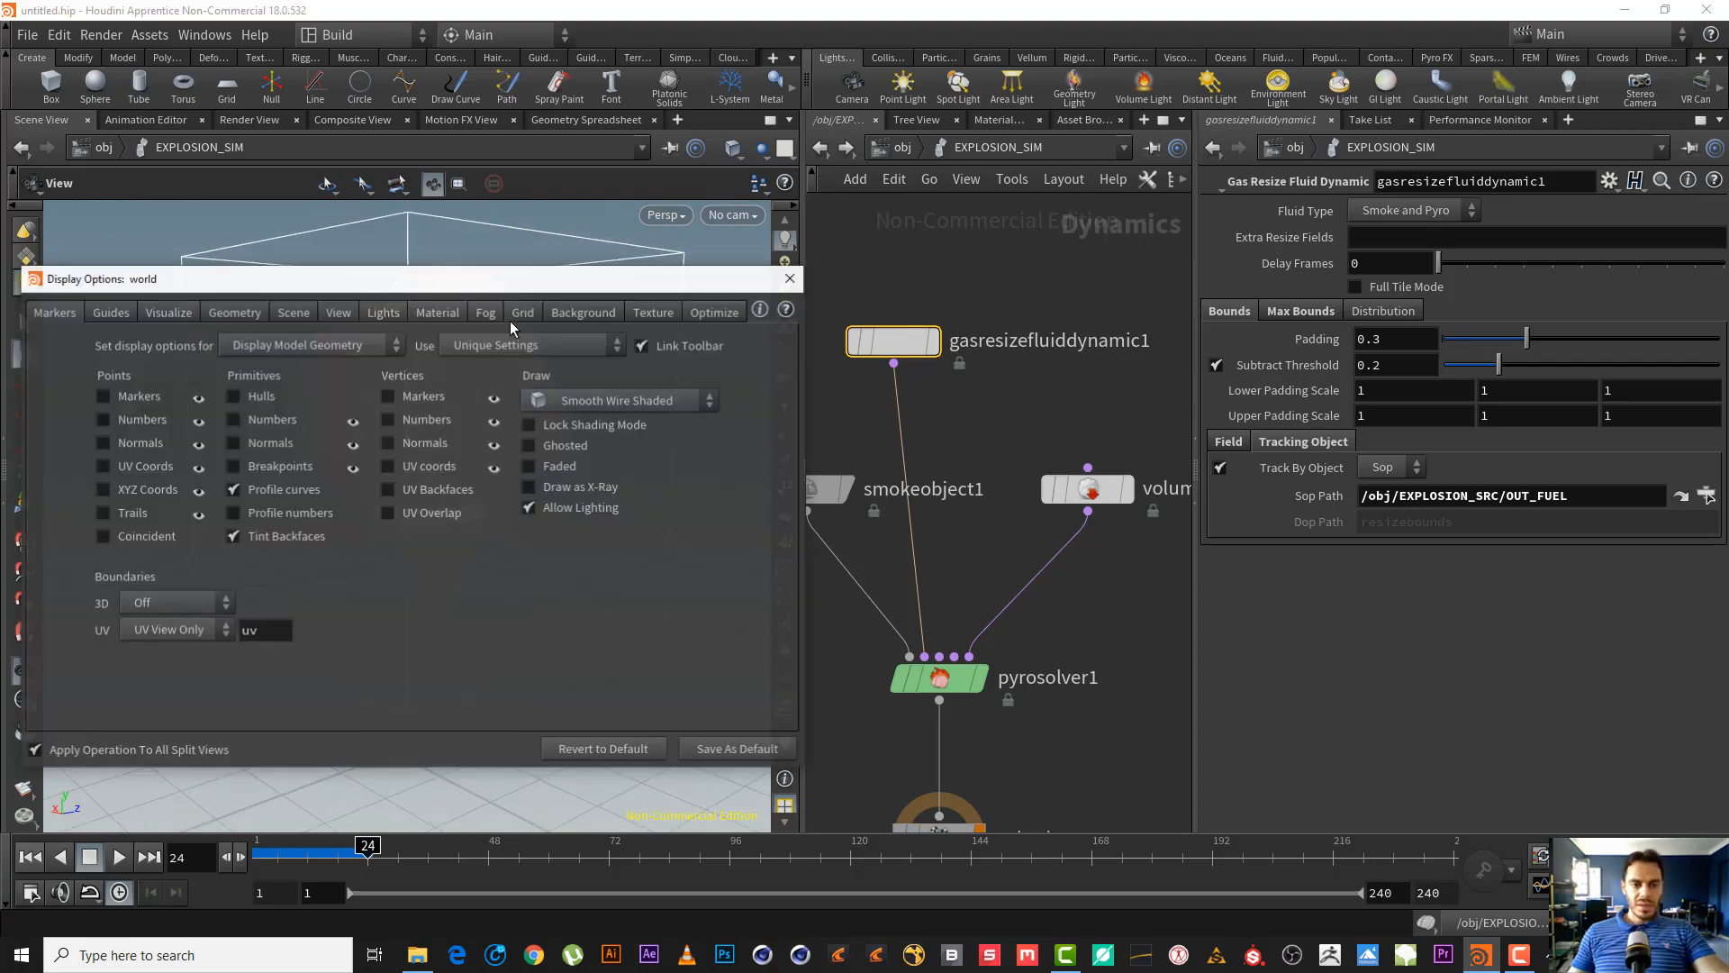
{"action": "left_click", "coordinate": [581, 311]}
{"action": "left_click", "coordinate": [193, 344]}
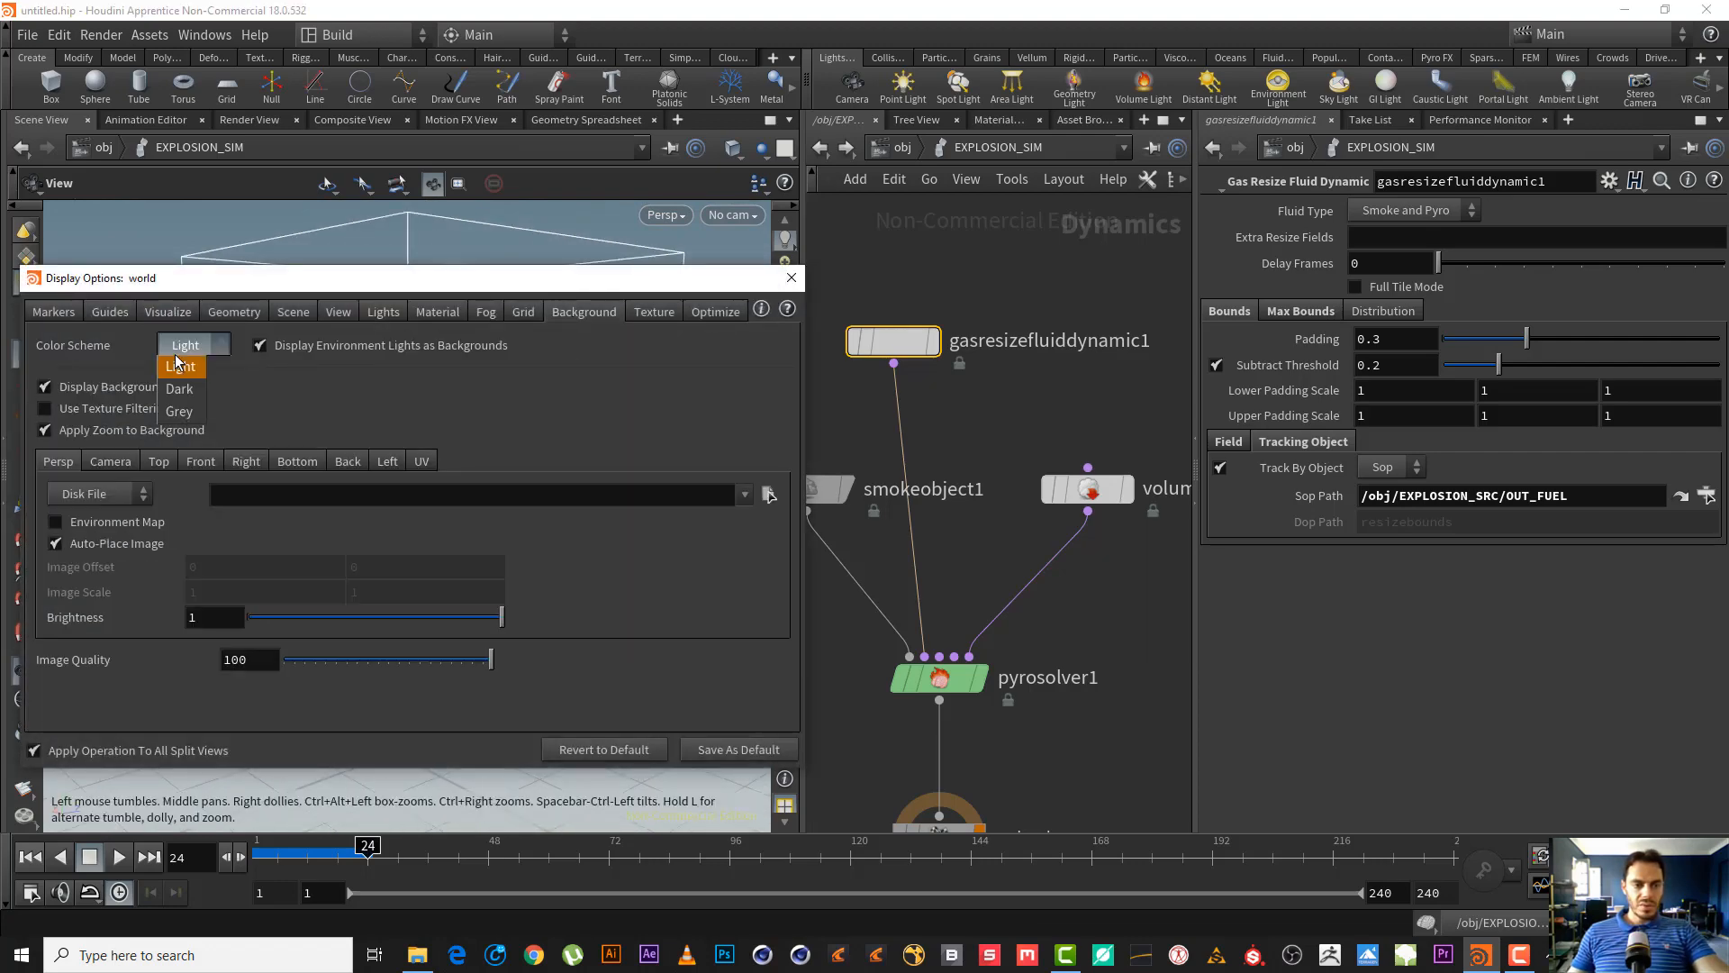
{"action": "left_click", "coordinate": [194, 389]}
{"action": "left_click", "coordinate": [791, 278]}
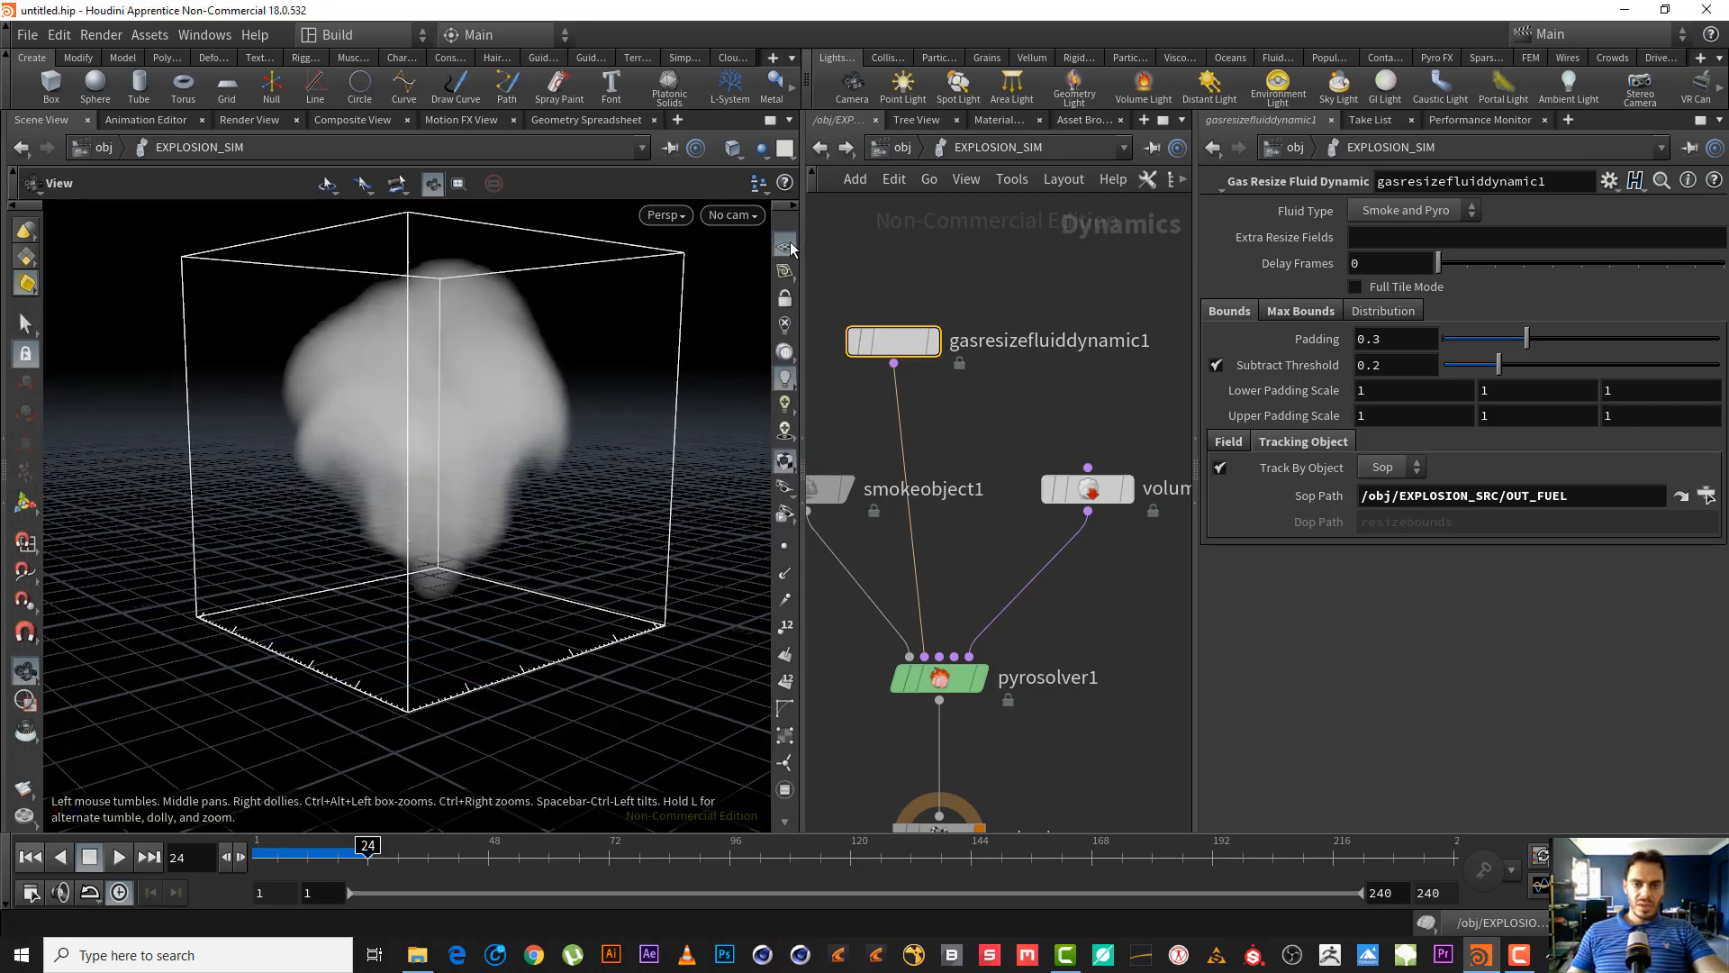
{"action": "left_click", "coordinate": [789, 241]}
{"action": "middle_click_drag", "start_coordinate": [458, 490], "coordinate": [473, 495]}
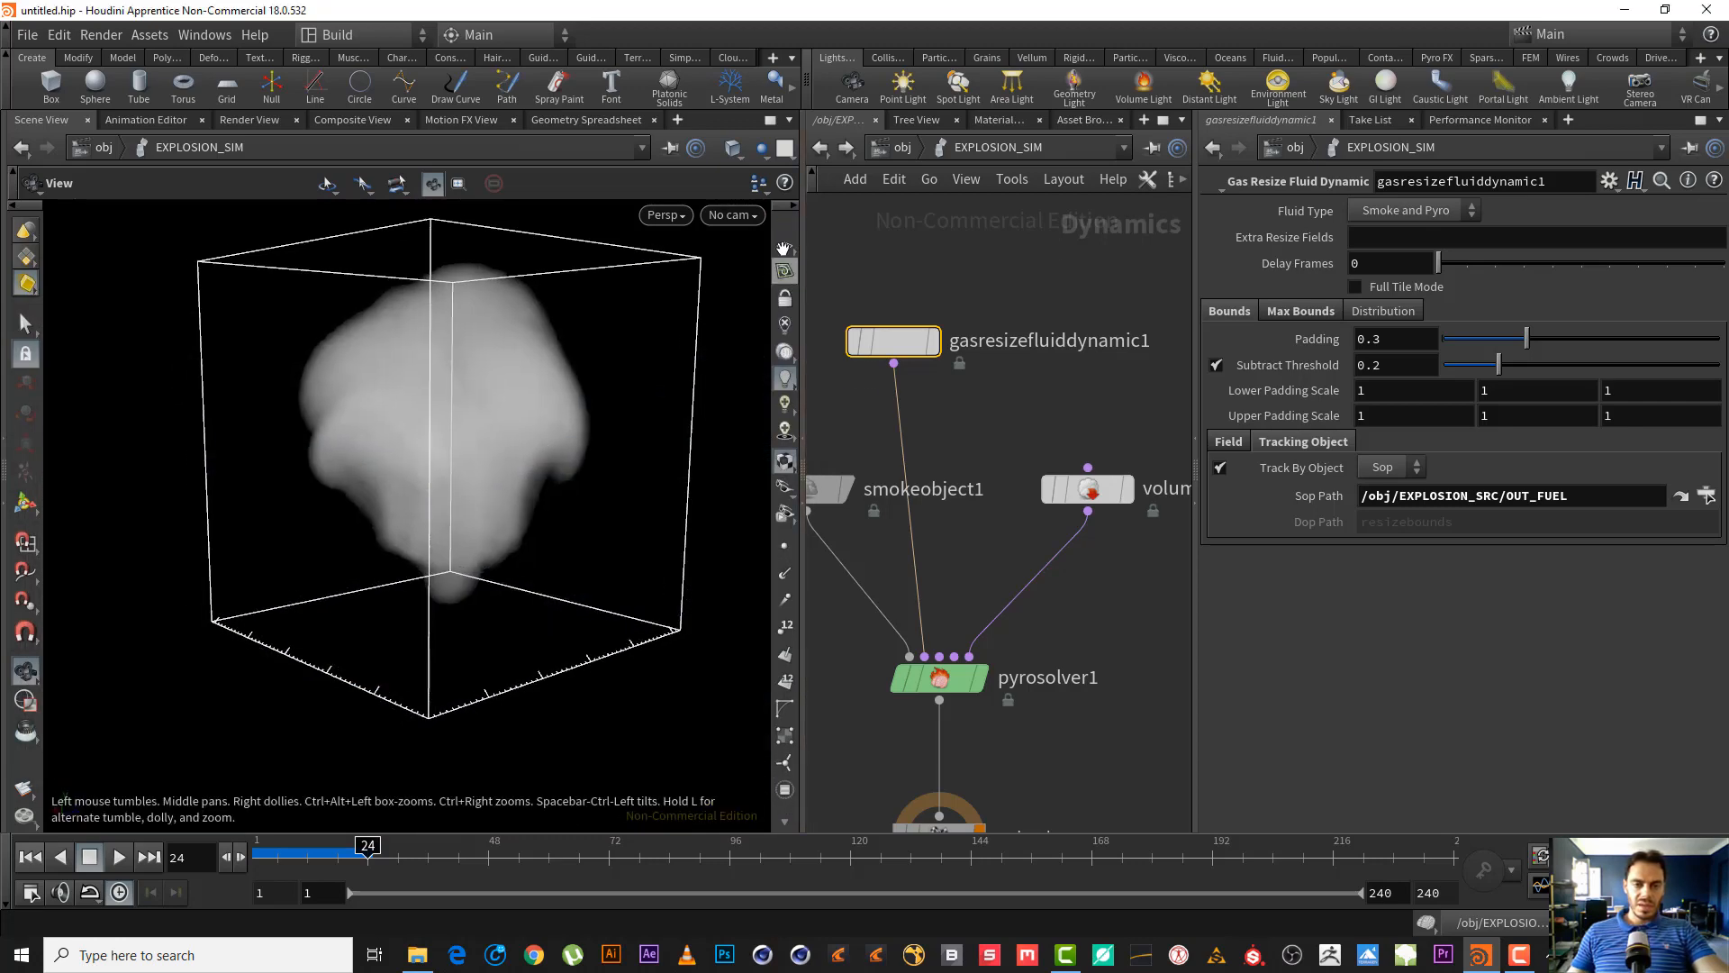
- Review gasresizefluiddynamic1's Field settings and examine the smoke and its container at frame 13 from several angles
{"action": "middle_click_drag", "start_coordinate": [1018, 288], "coordinate": [1079, 296]}
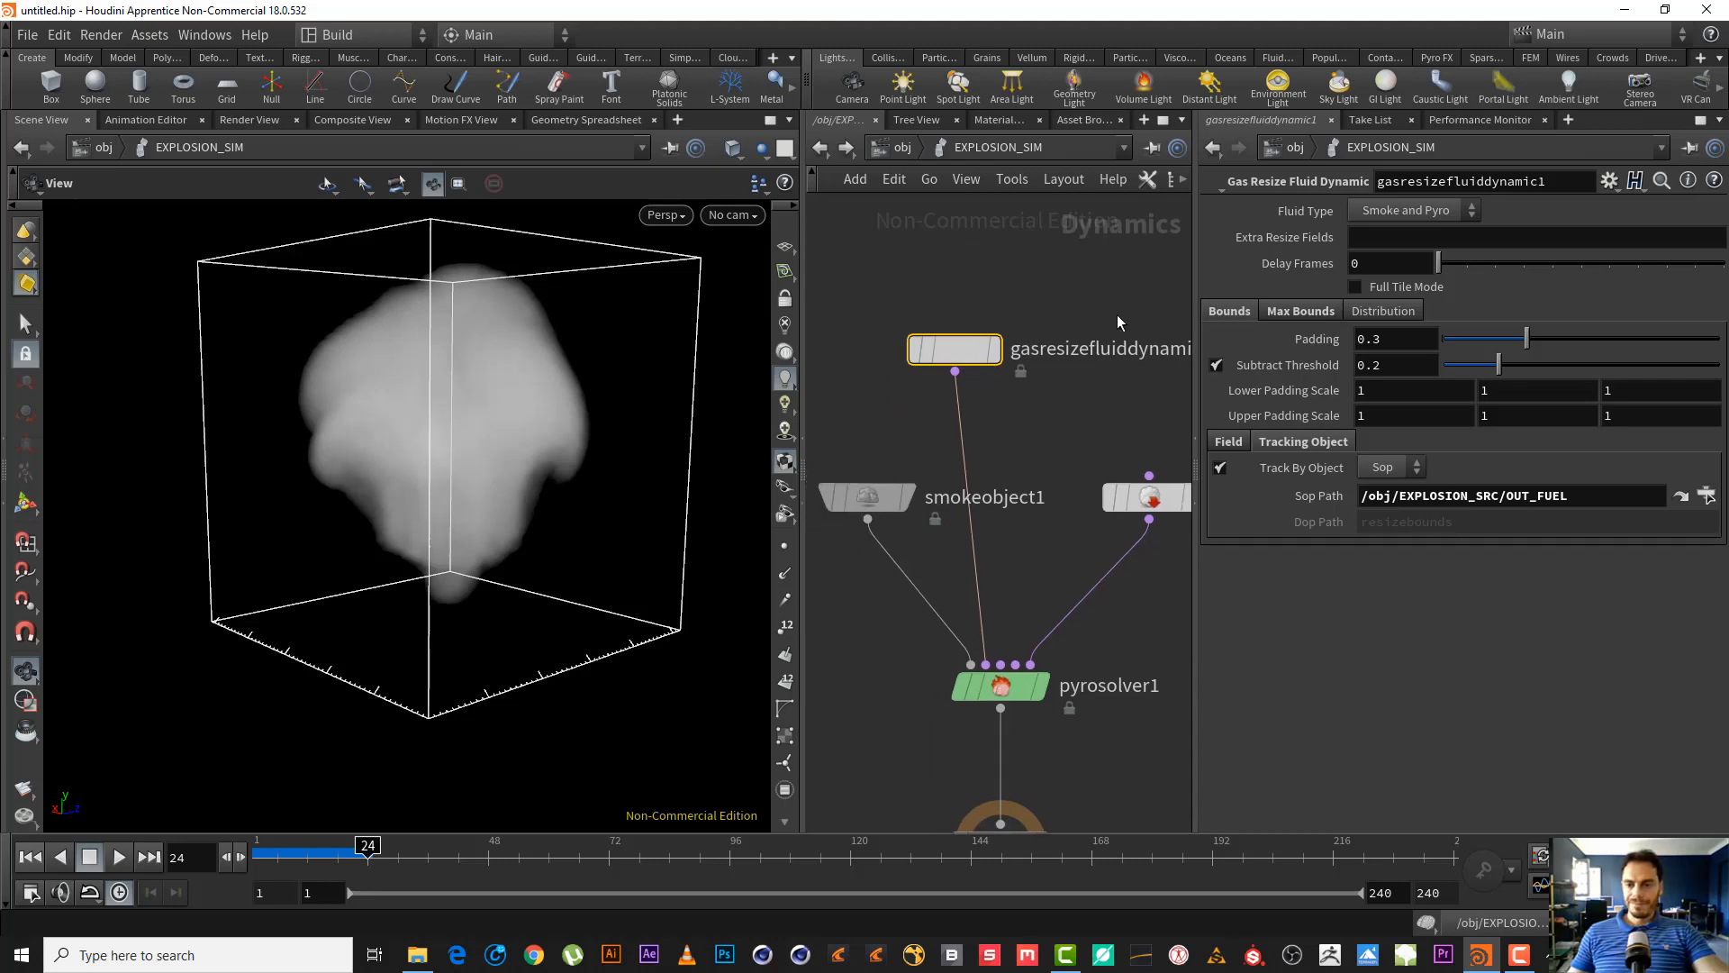
{"action": "left_click", "coordinate": [1240, 441]}
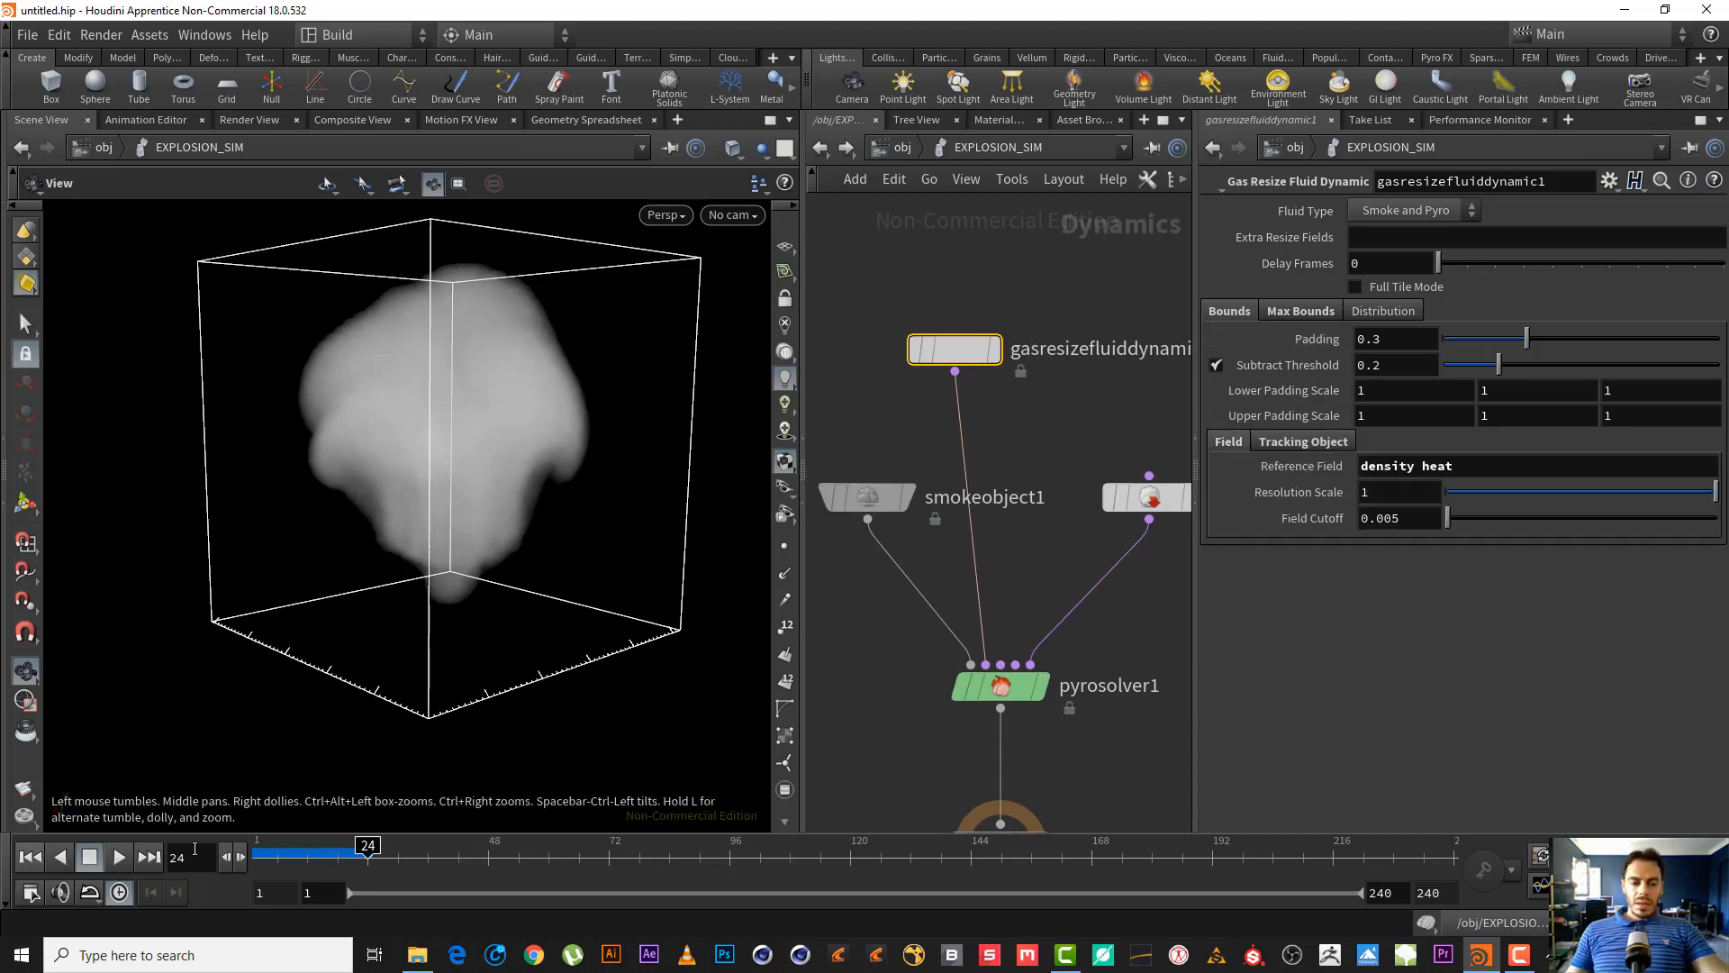
{"action": "left_click_drag", "start_coordinate": [260, 852], "coordinate": [312, 847]}
{"action": "scroll", "coordinate": [562, 435], "scroll_direction": "up", "scroll_amount": 5}
{"action": "right_click_drag", "start_coordinate": [562, 435], "coordinate": [514, 429]}
{"action": "left_click_drag", "start_coordinate": [513, 428], "coordinate": [444, 424]}
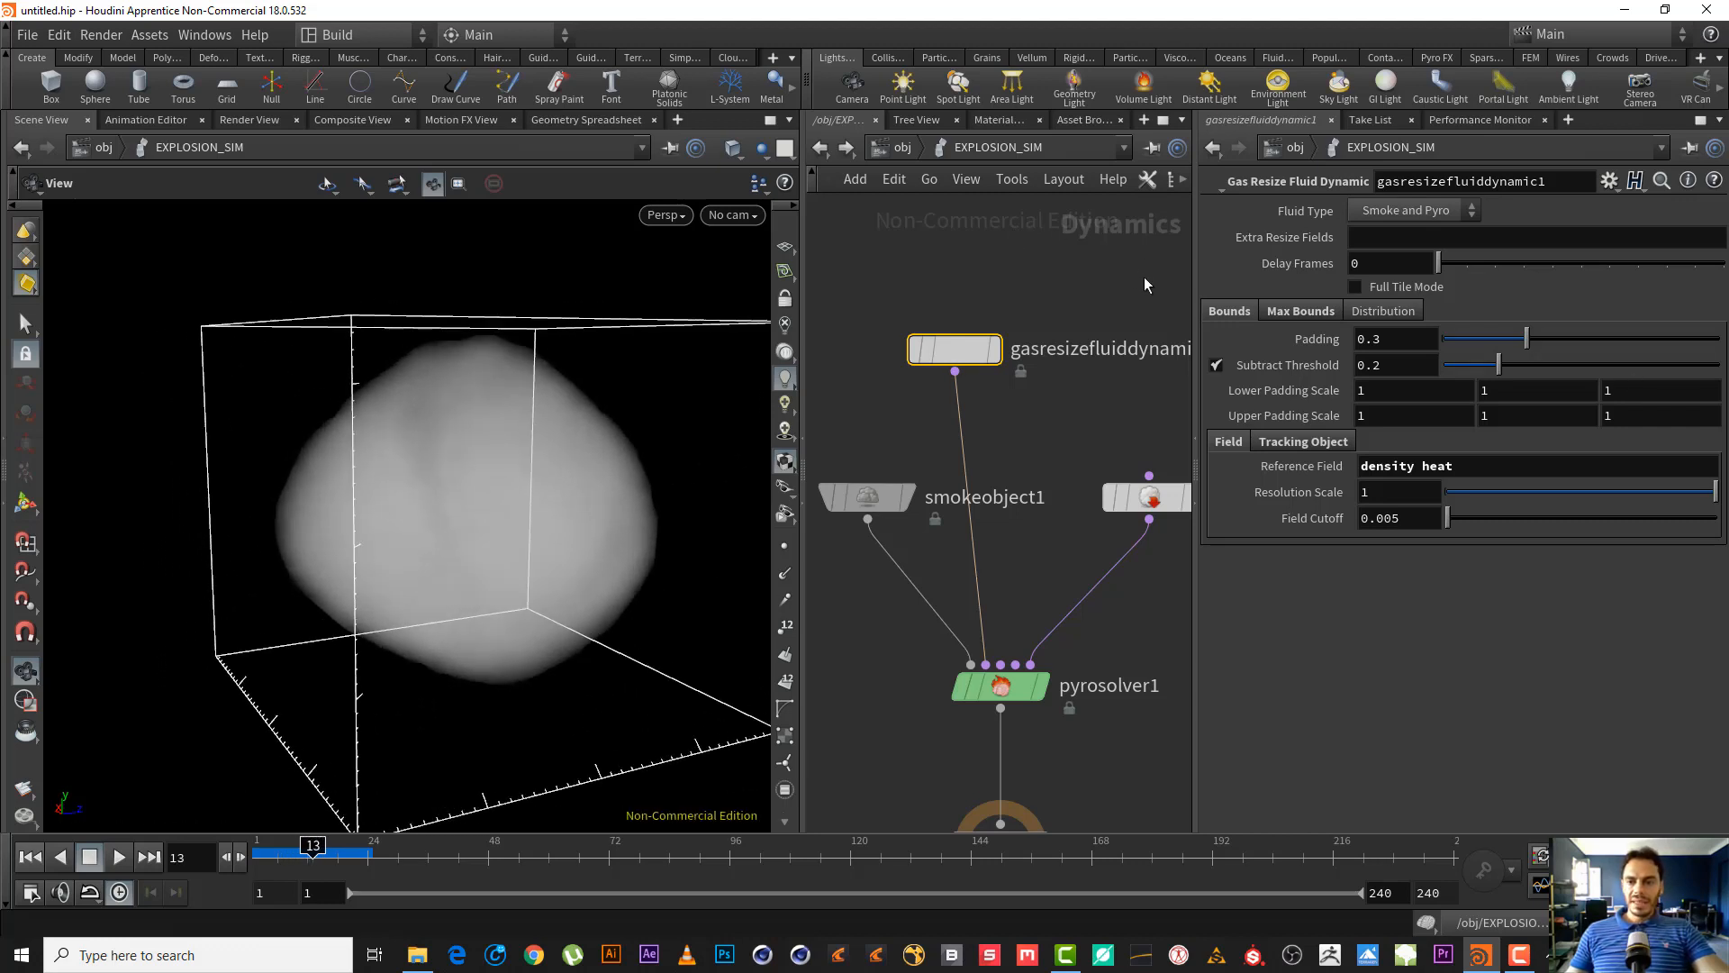
{"action": "right_click_drag", "start_coordinate": [491, 440], "coordinate": [439, 502]}
{"action": "left_click_drag", "start_coordinate": [439, 502], "coordinate": [501, 496]}
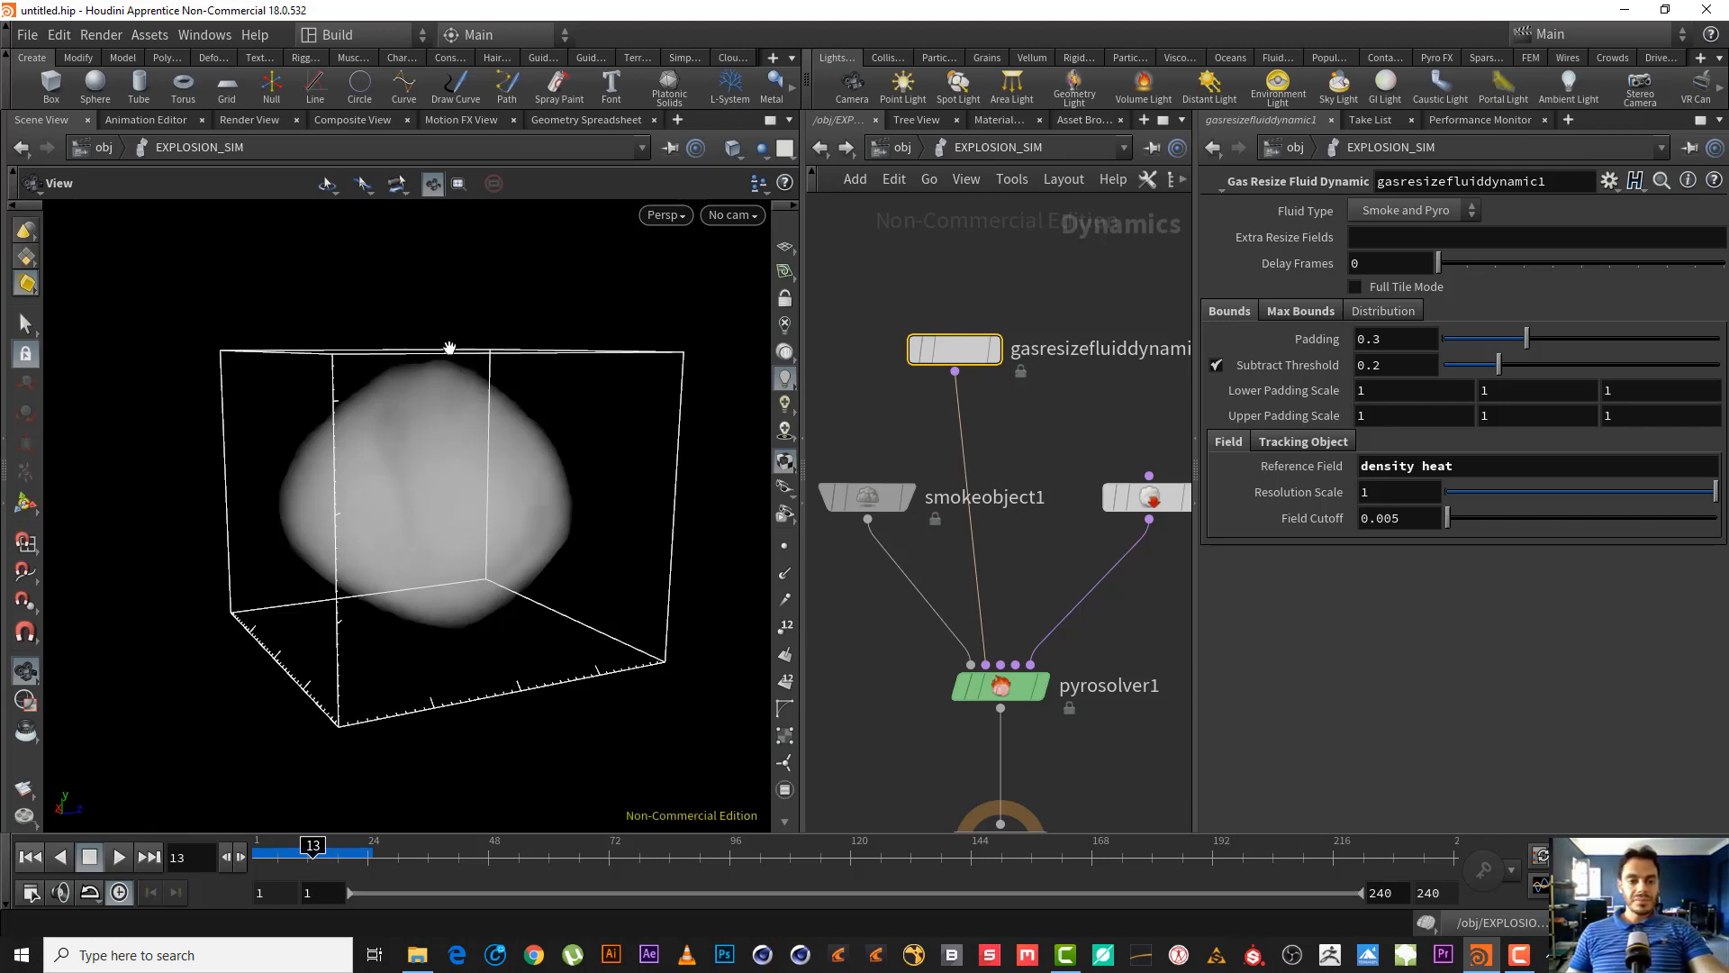
- Set gasresizefluiddynamic1's Padding to 0.5 and replay the simulation from frame 1, stopping at frame 23
{"action": "left_click_drag", "start_coordinate": [376, 332], "coordinate": [312, 396]}
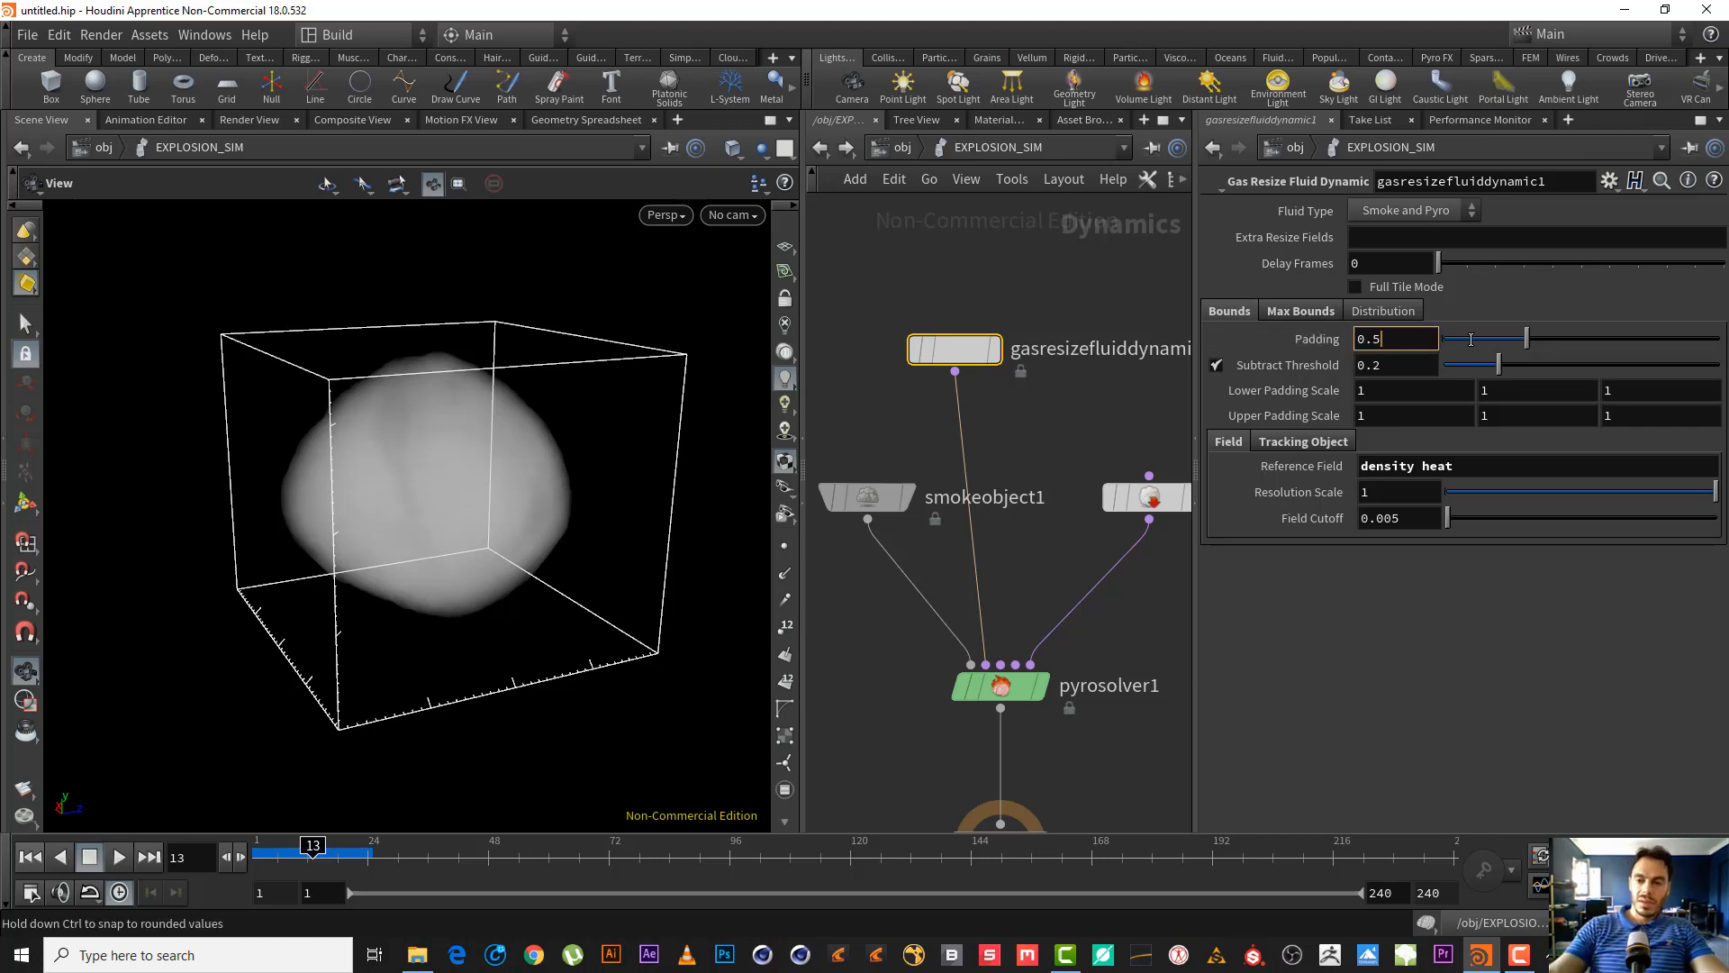
{"action": "key", "text": "Return"}
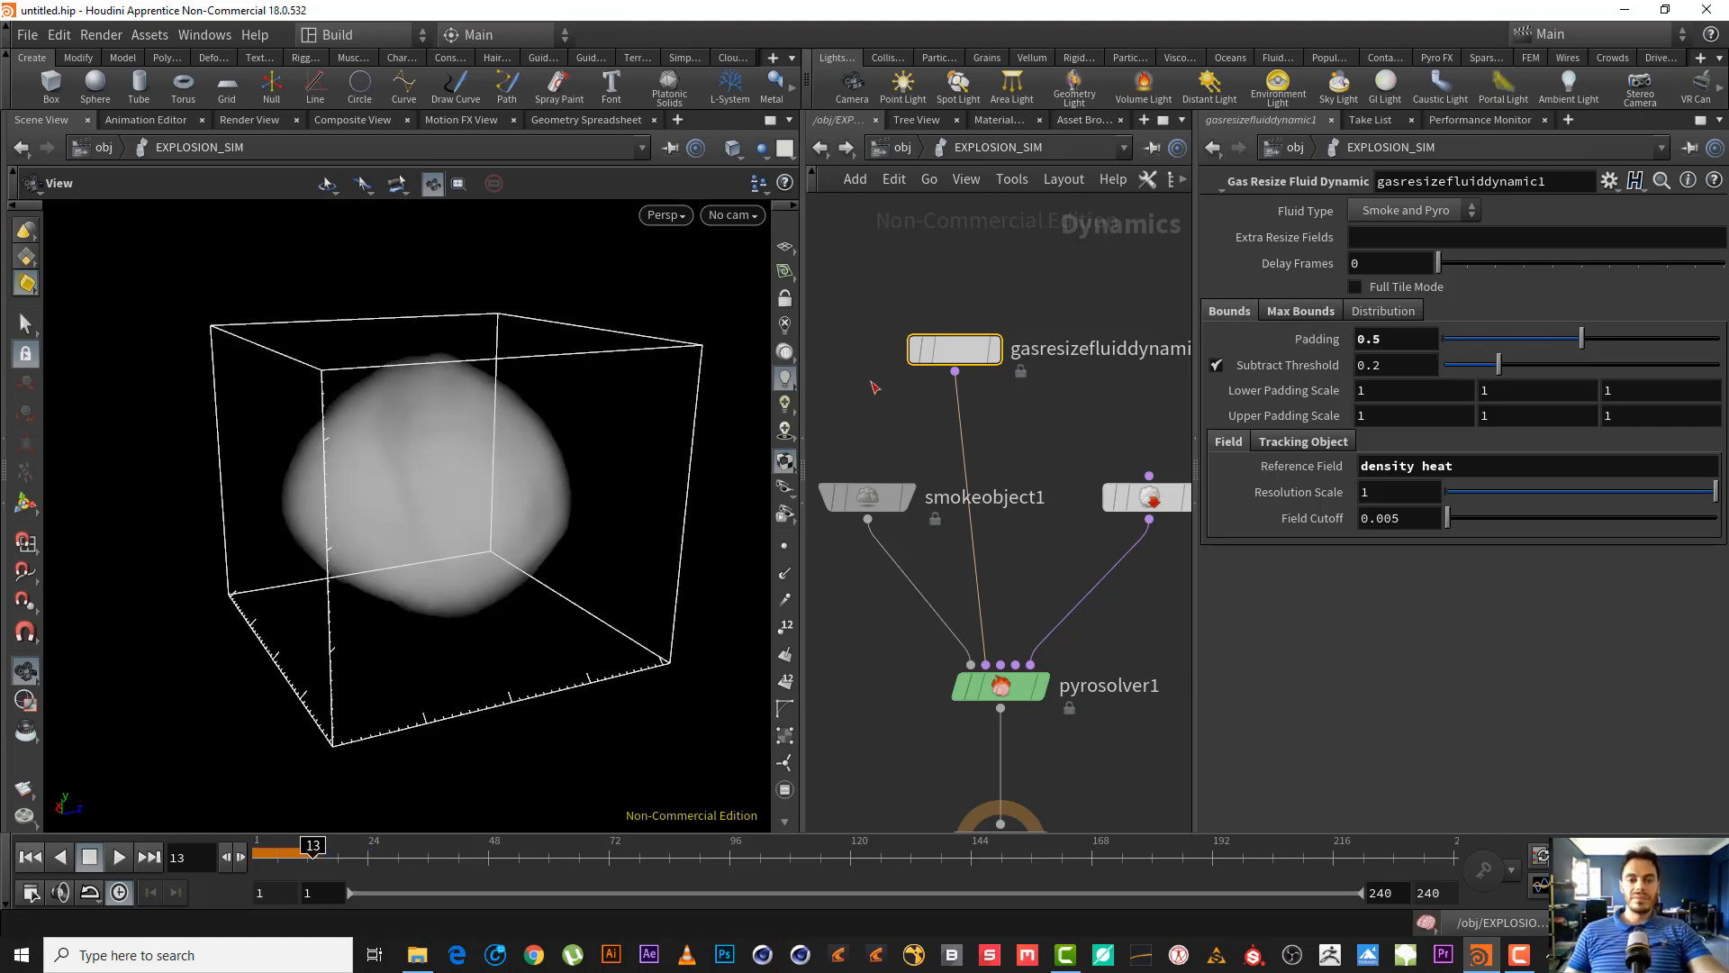
{"action": "left_click", "coordinate": [25, 860]}
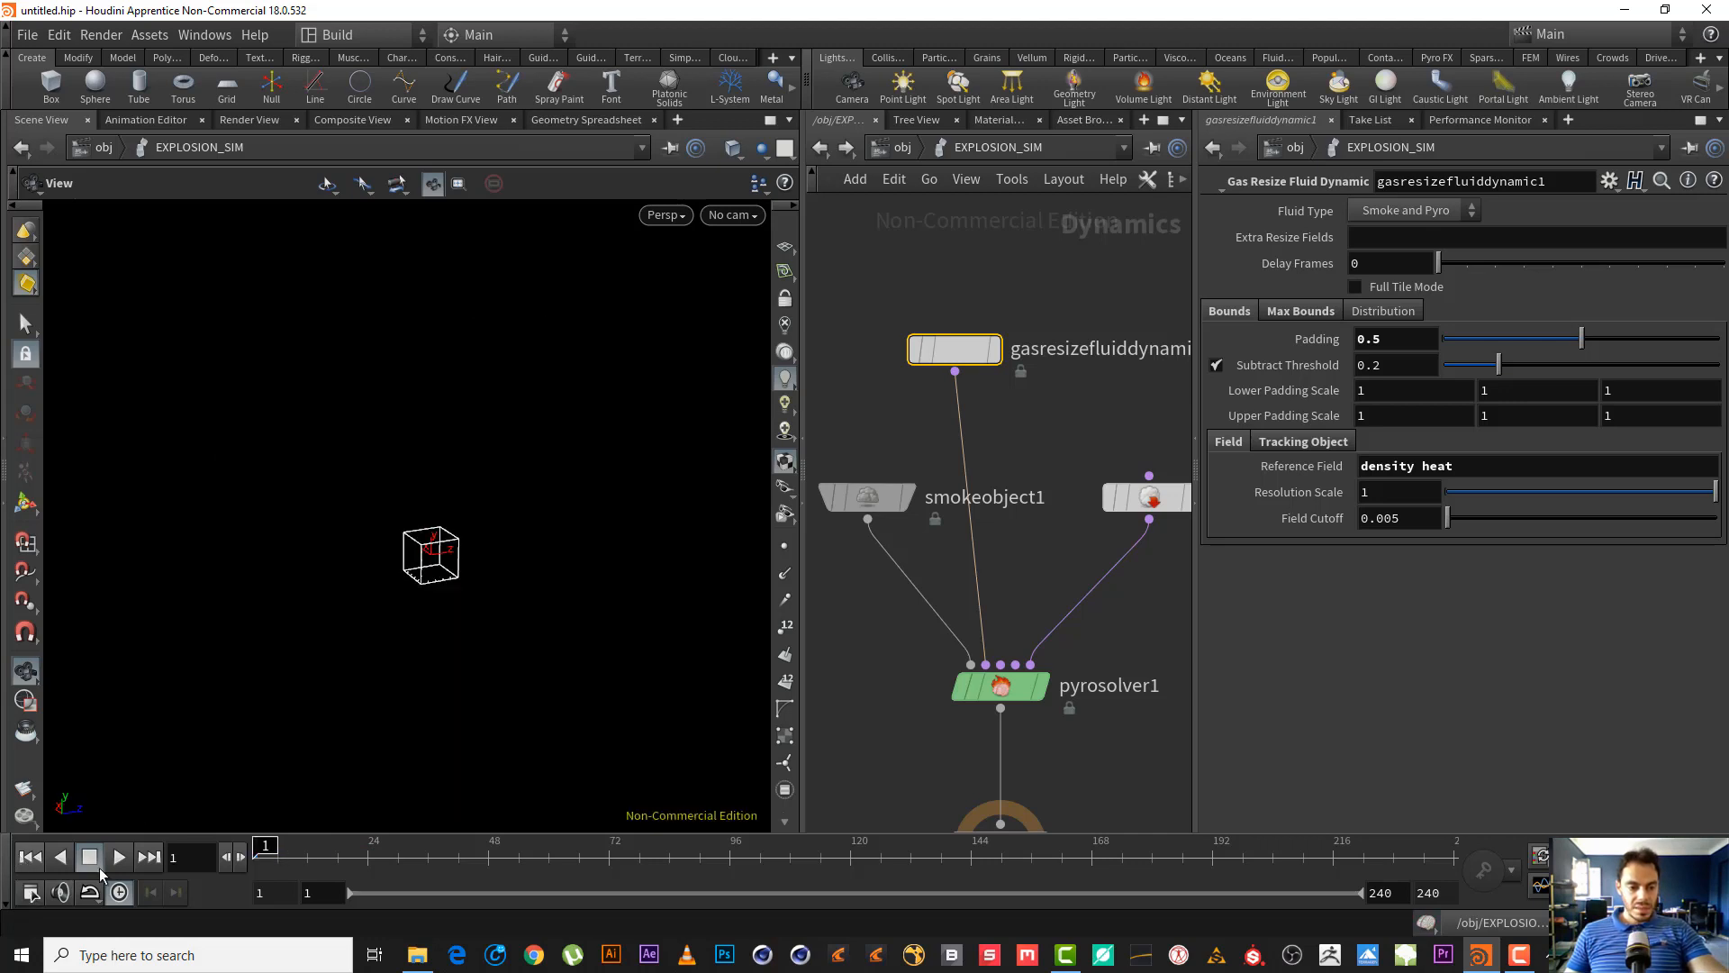
{"action": "left_click", "coordinate": [119, 856]}
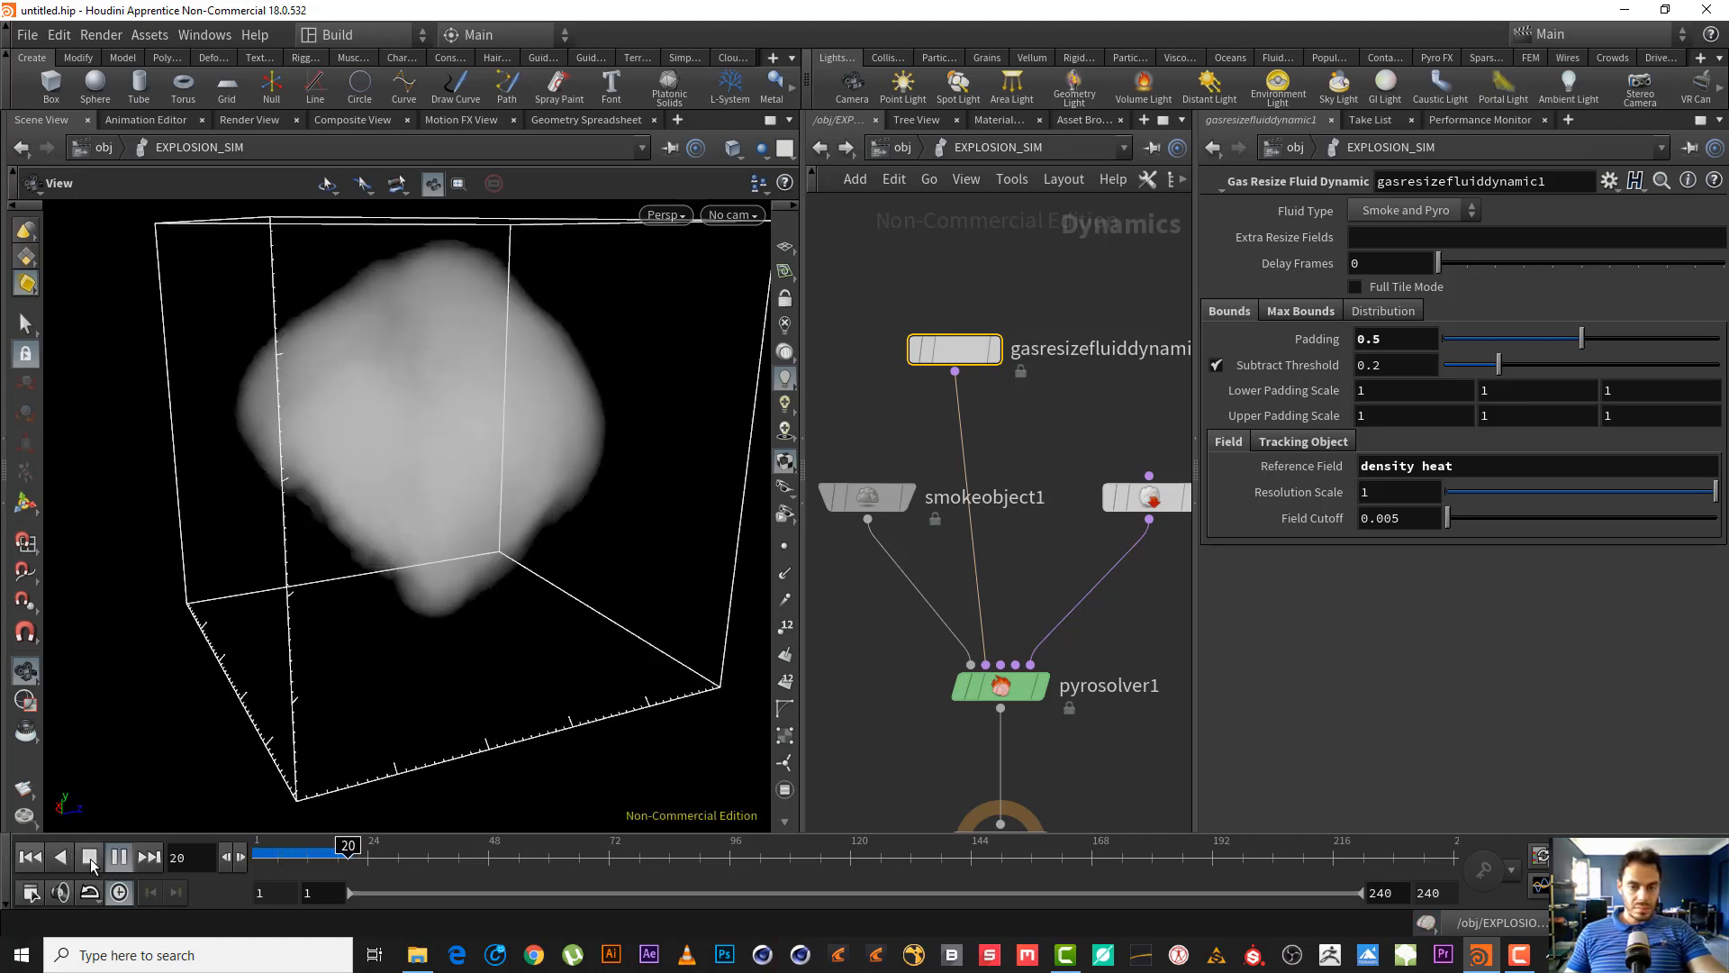
{"action": "left_click", "coordinate": [91, 858]}
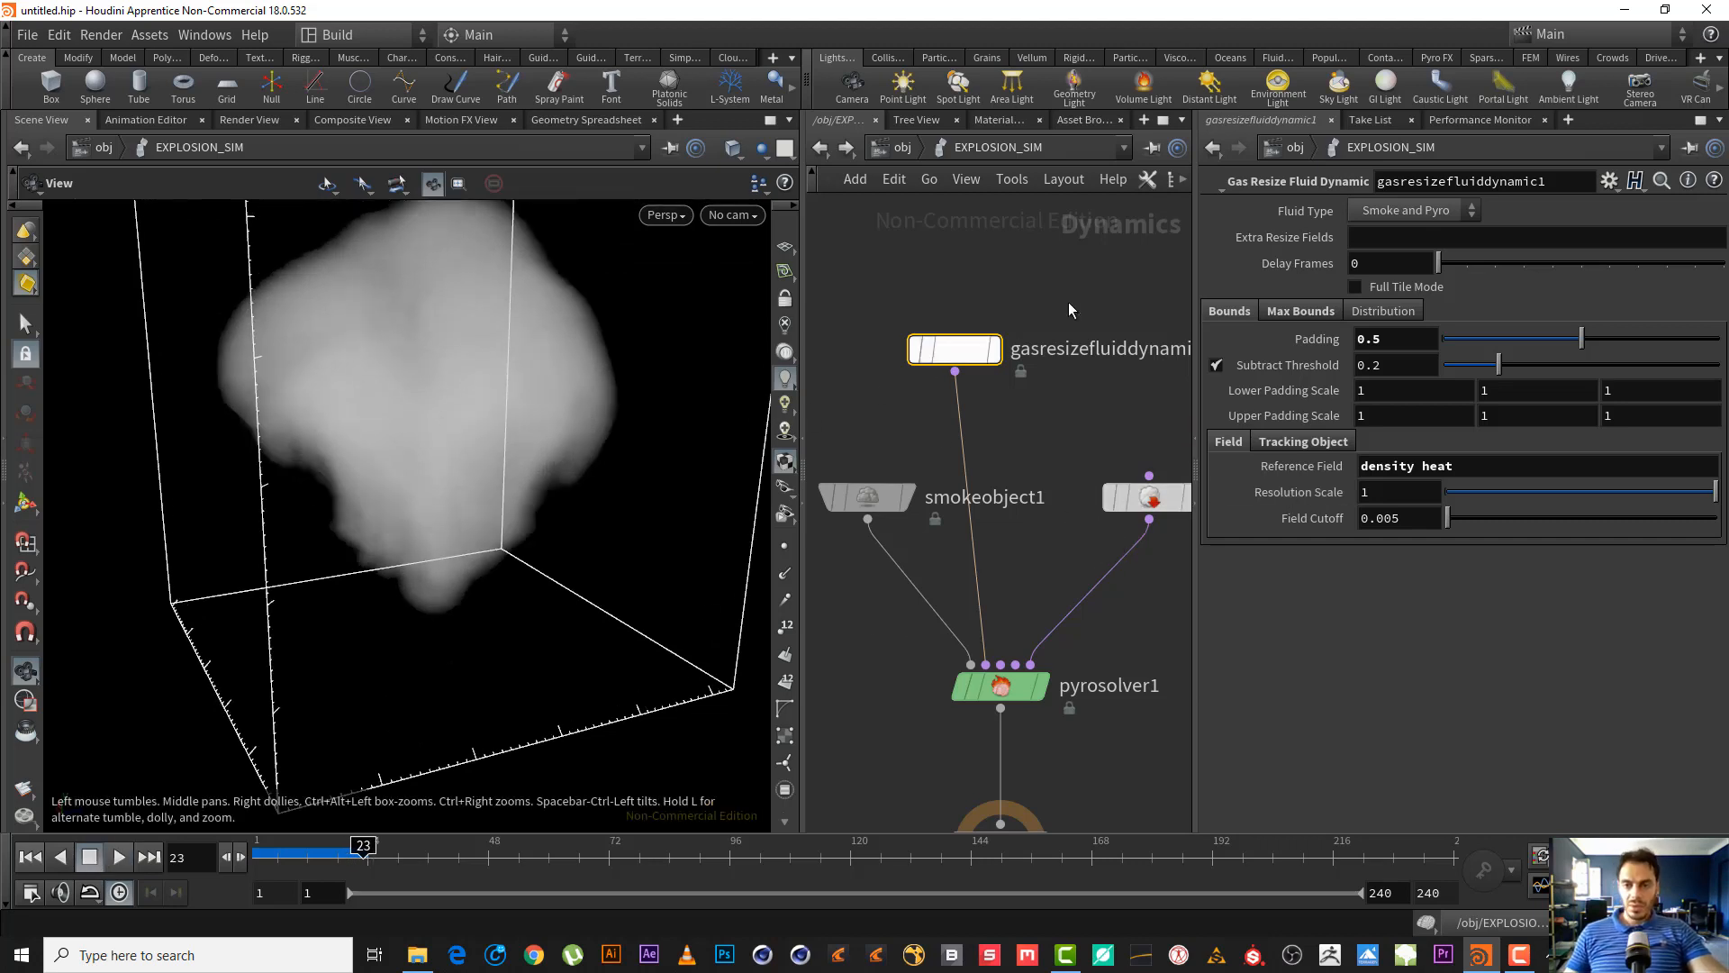
{"action": "middle_click_drag", "start_coordinate": [1071, 306], "coordinate": [1102, 312]}
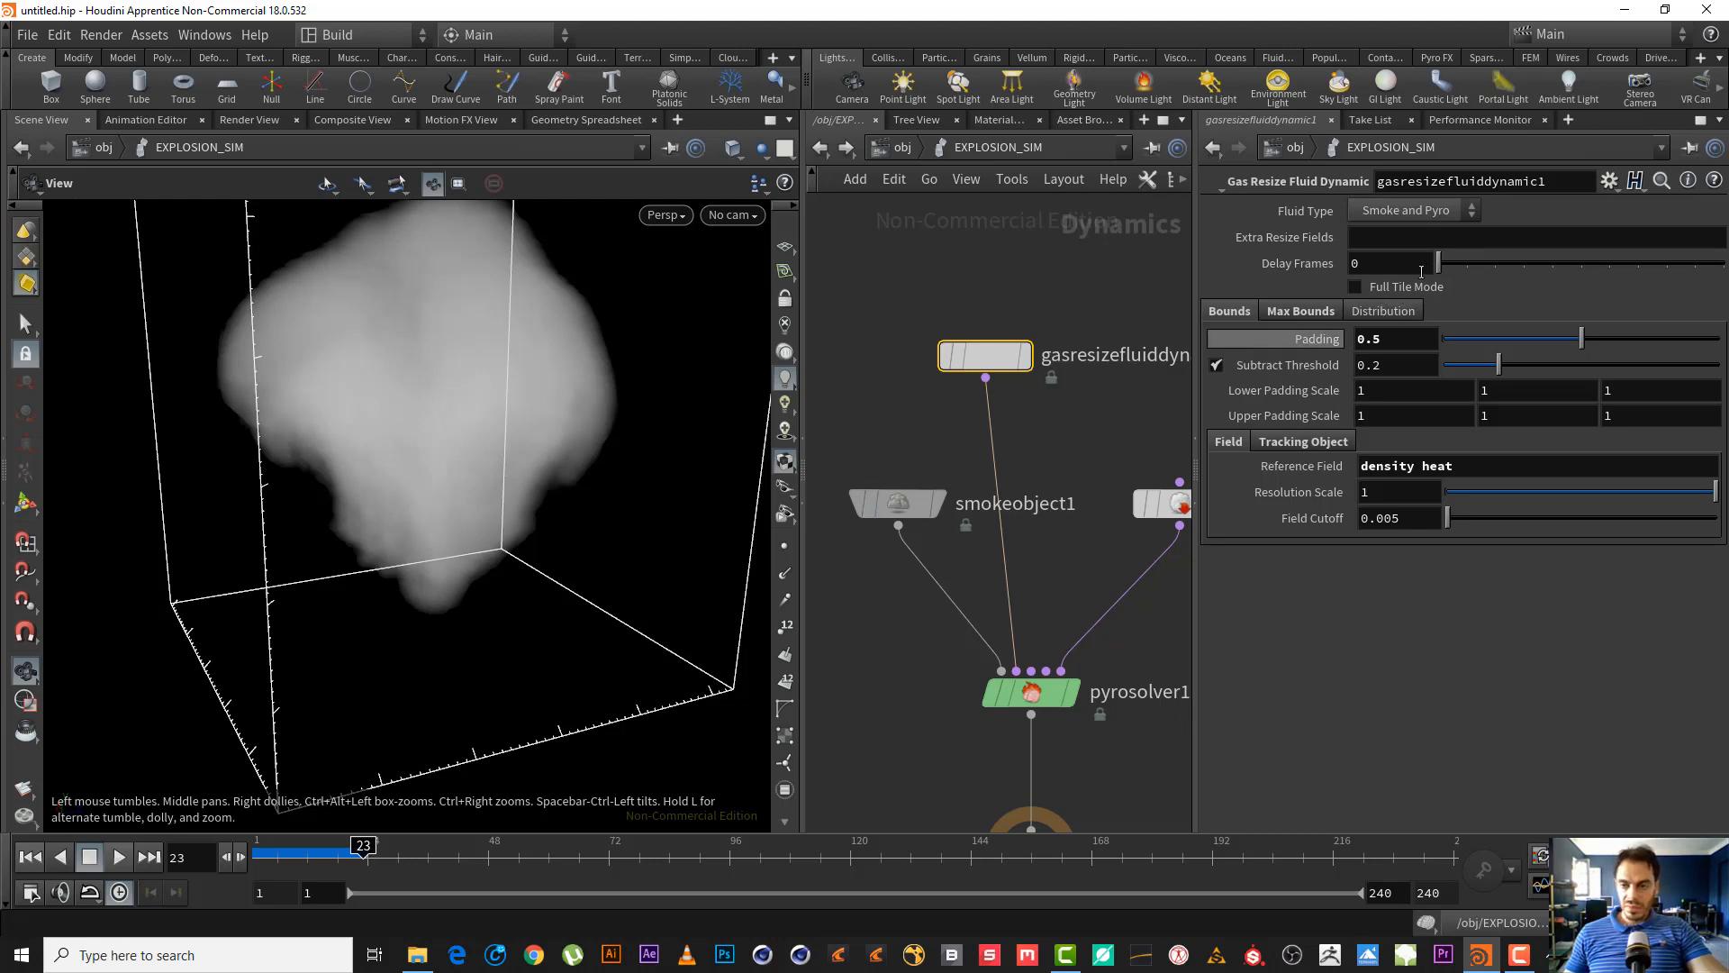
- Try Solve on Creation Frame on smokeobject1 and replay the first frames of the simulation
{"action": "left_click", "coordinate": [898, 503]}
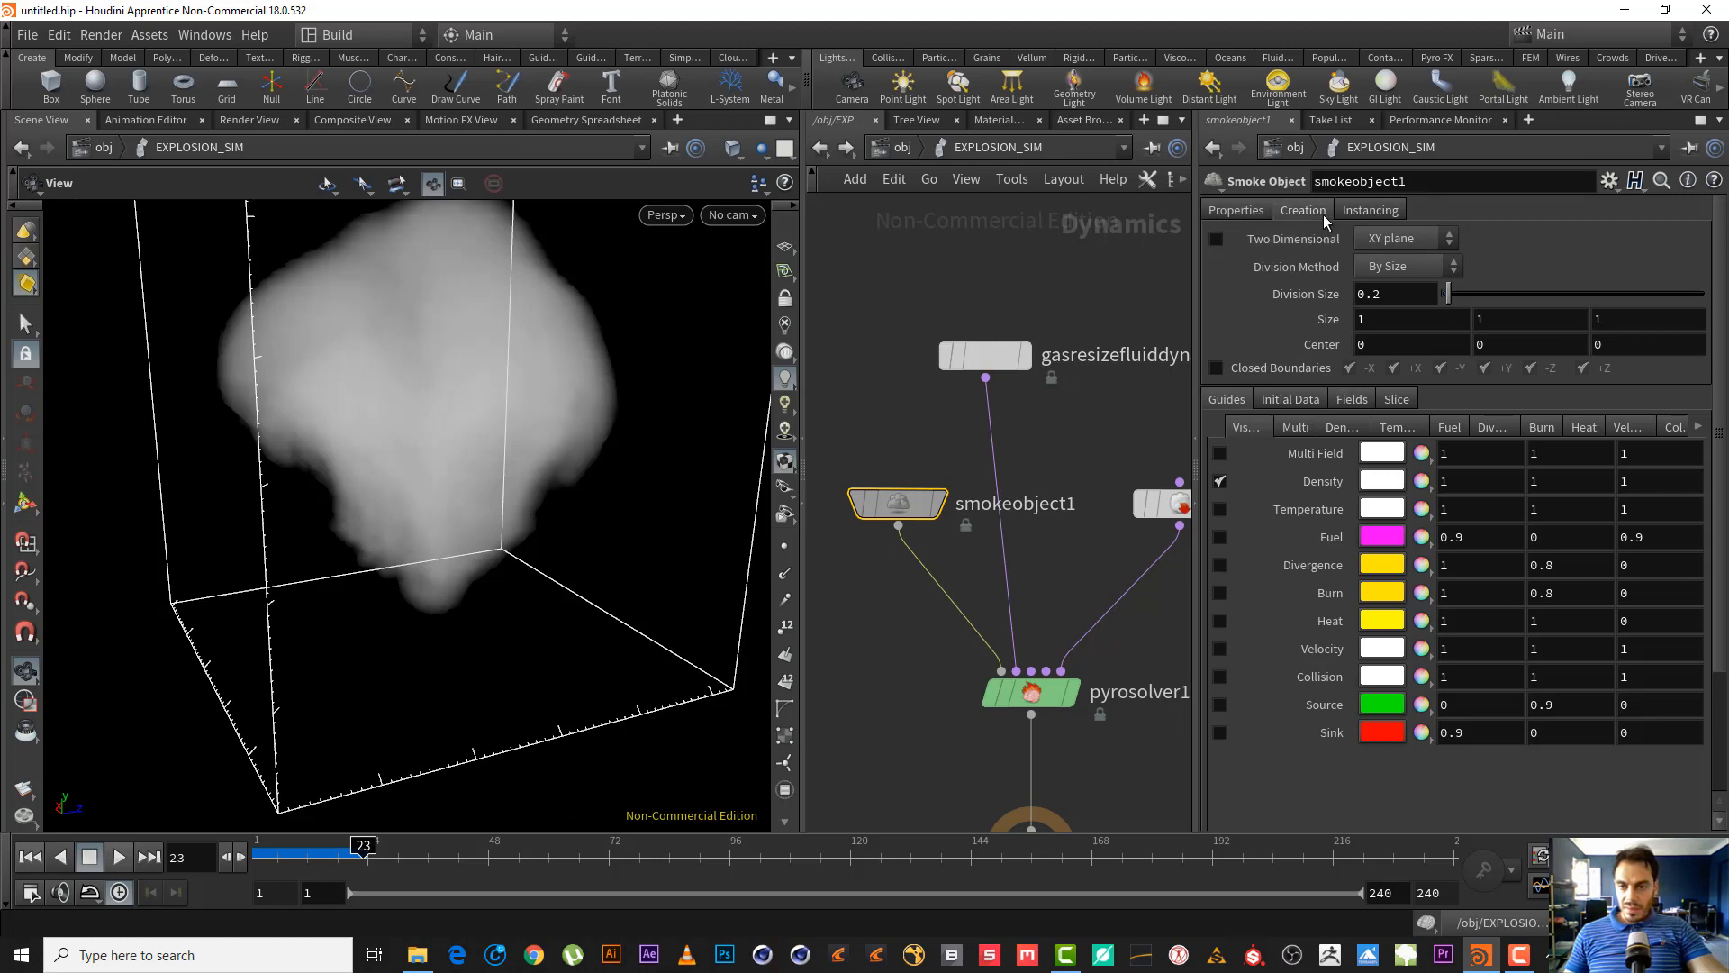
{"action": "left_click", "coordinate": [1321, 211]}
{"action": "left_click", "coordinate": [1401, 310]}
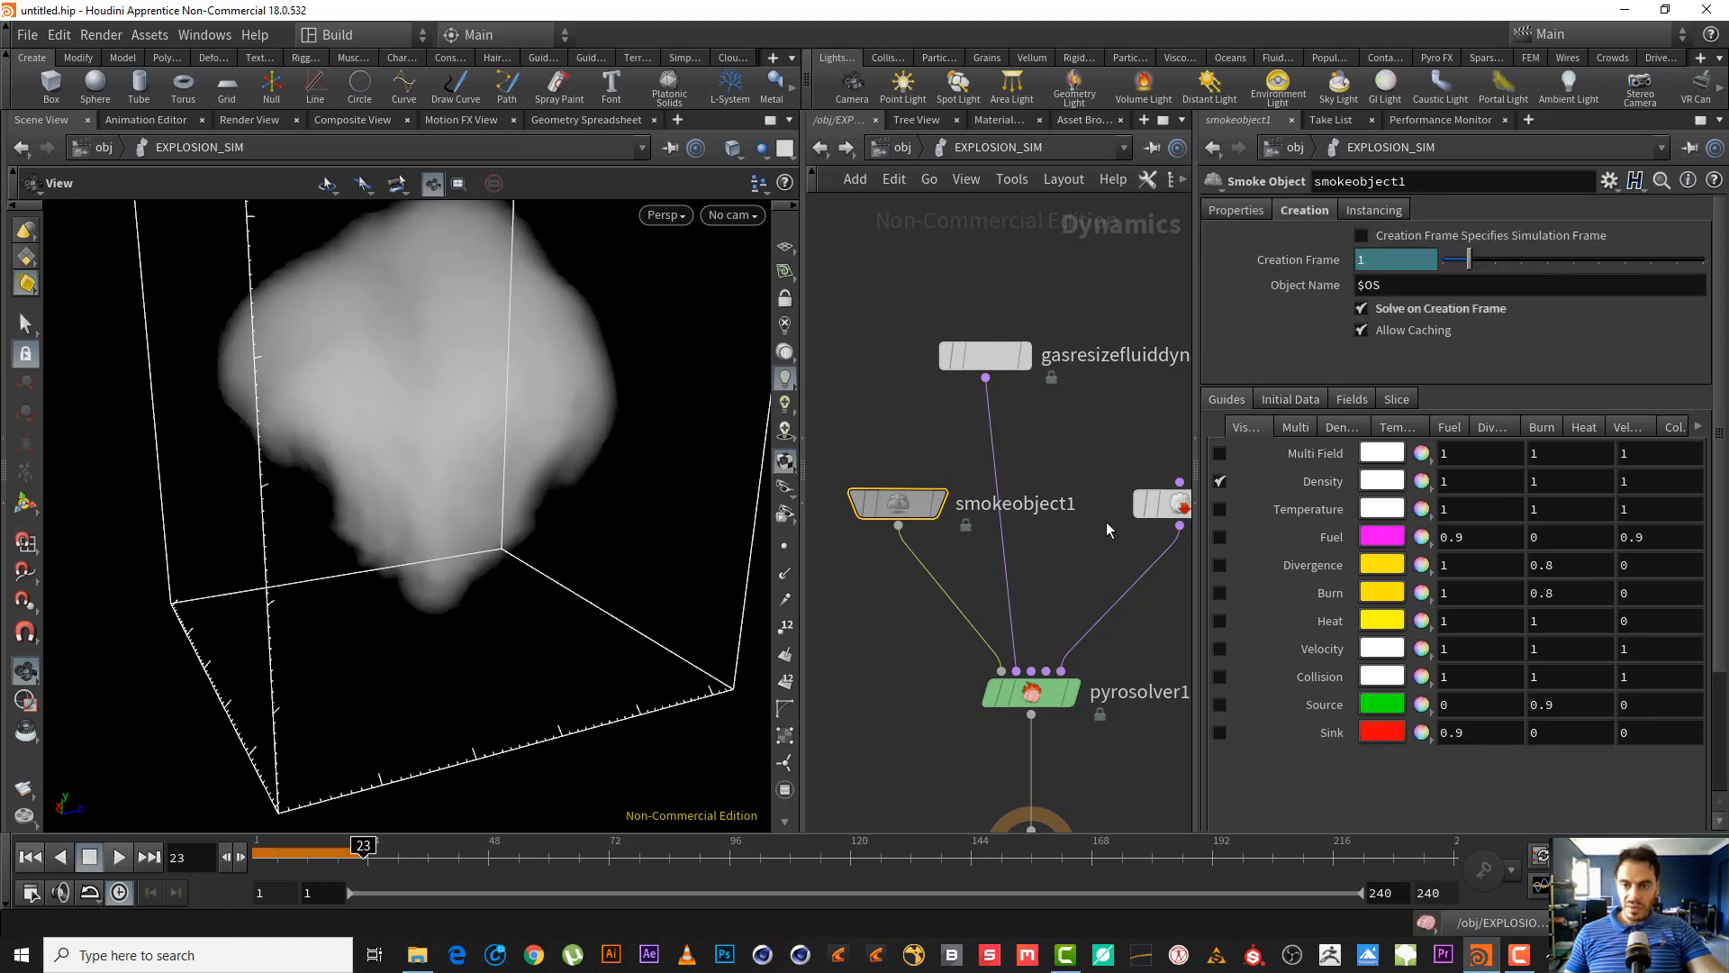
{"action": "left_click", "coordinate": [119, 856]}
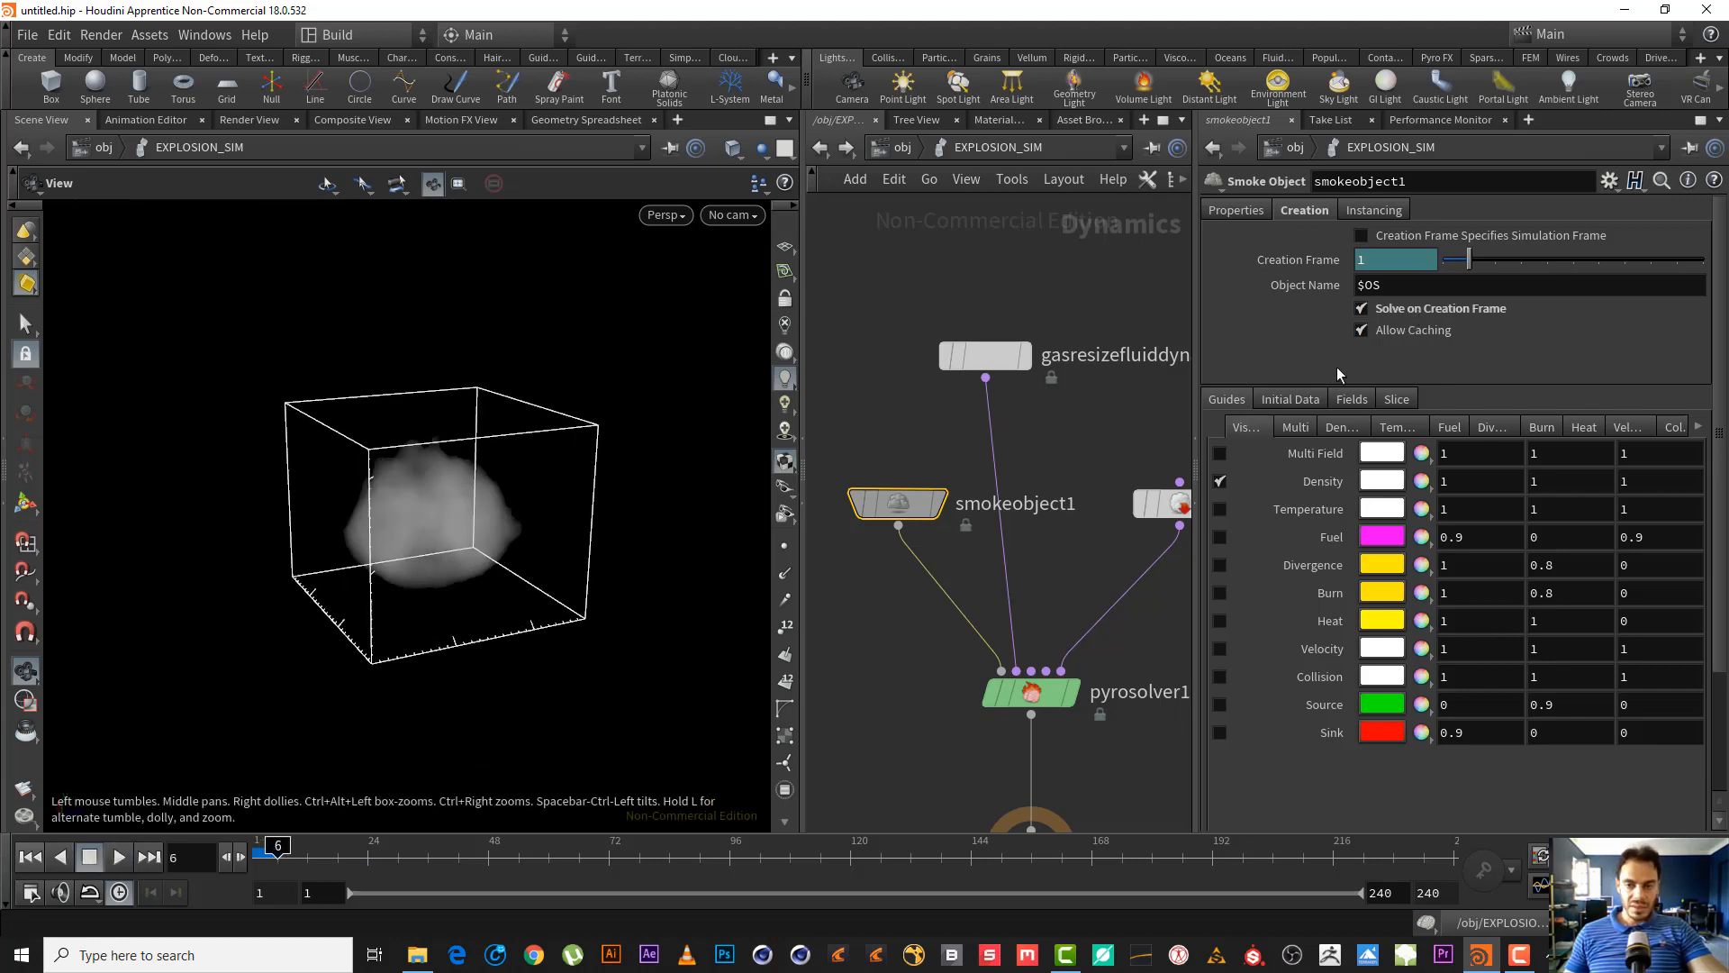
{"action": "left_click", "coordinate": [29, 856]}
{"action": "left_click", "coordinate": [119, 856]}
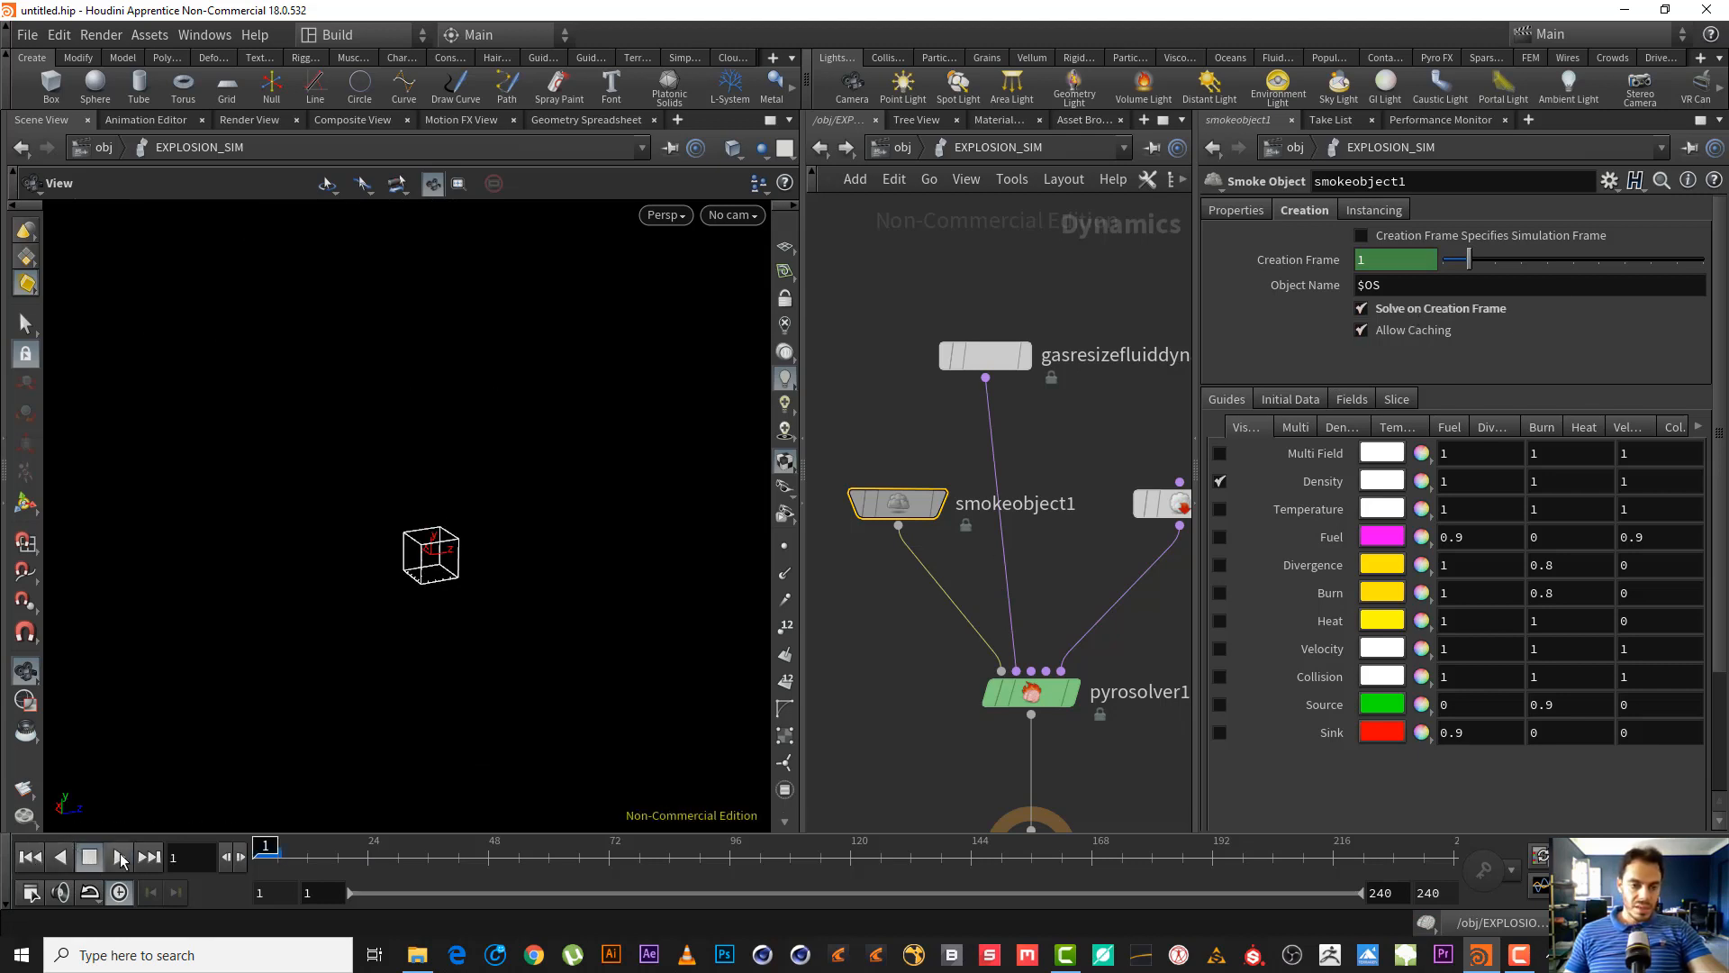
{"action": "left_click", "coordinate": [92, 858]}
{"action": "mouse_move", "coordinate": [276, 857]}
{"action": "left_mouse_down"}
{"action": "mouse_move", "coordinate": [223, 857]}
{"action": "mouse_move", "coordinate": [267, 856]}
{"action": "left_mouse_up"}
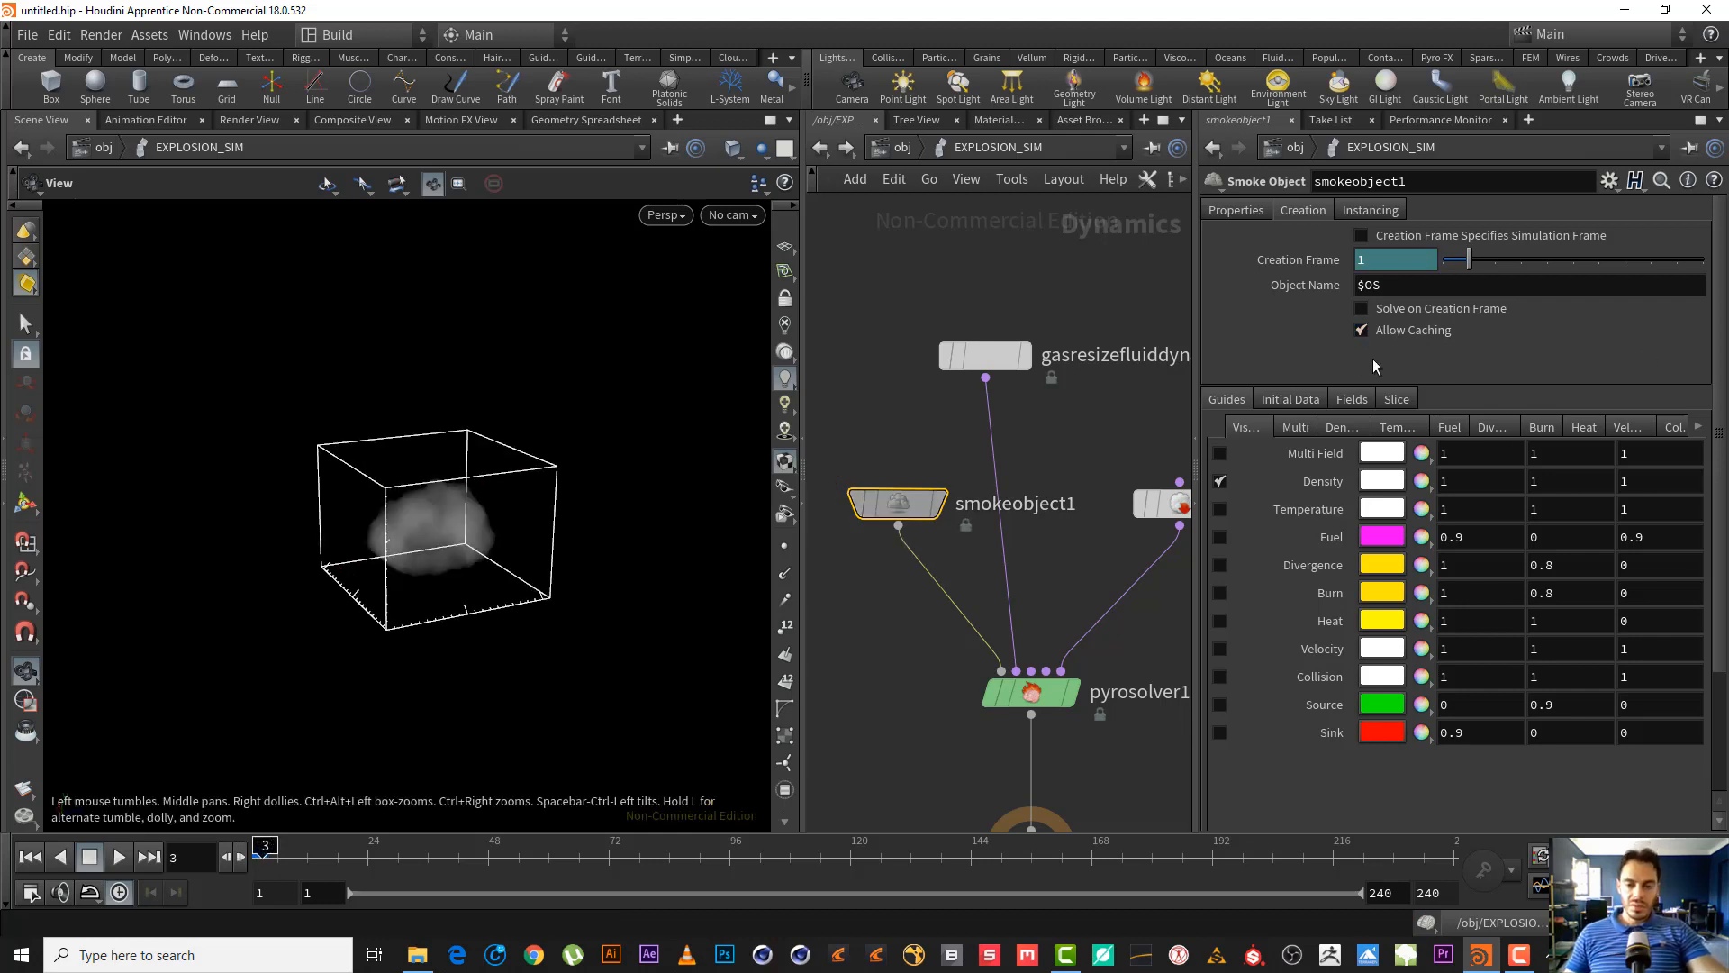
- Widen the network editor pane and copy smokeobject1's Division Size parameter
{"action": "key", "text": "h"}
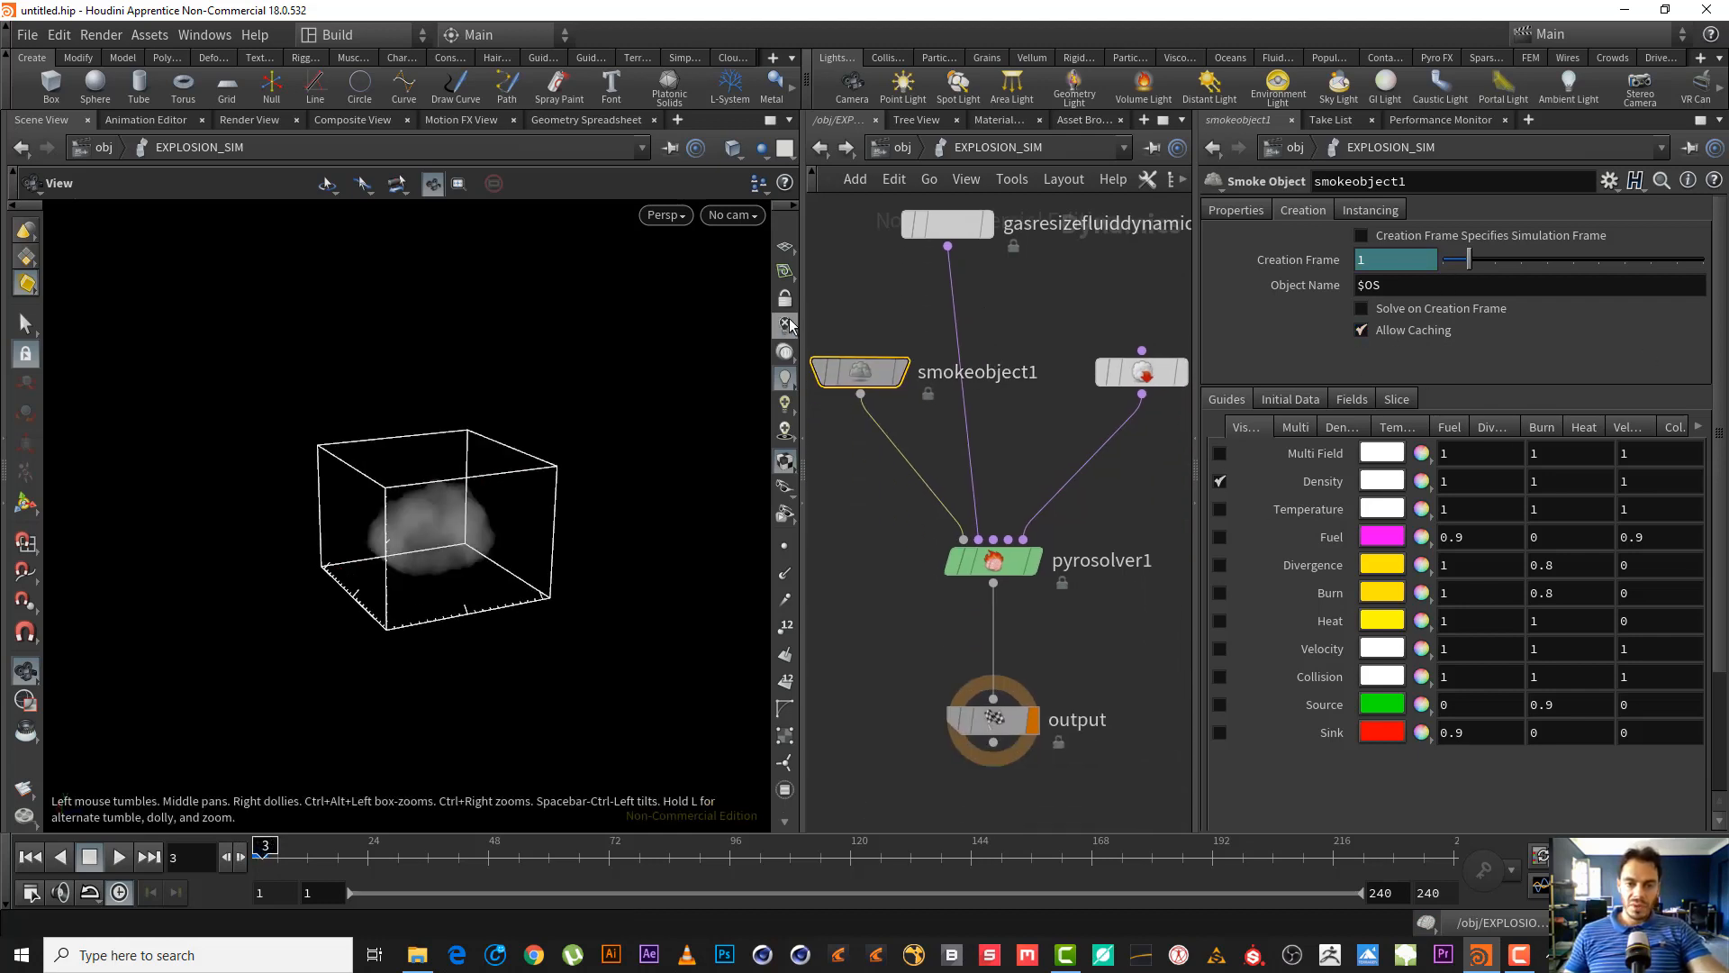
{"action": "left_click_drag", "start_coordinate": [800, 327], "coordinate": [487, 326]}
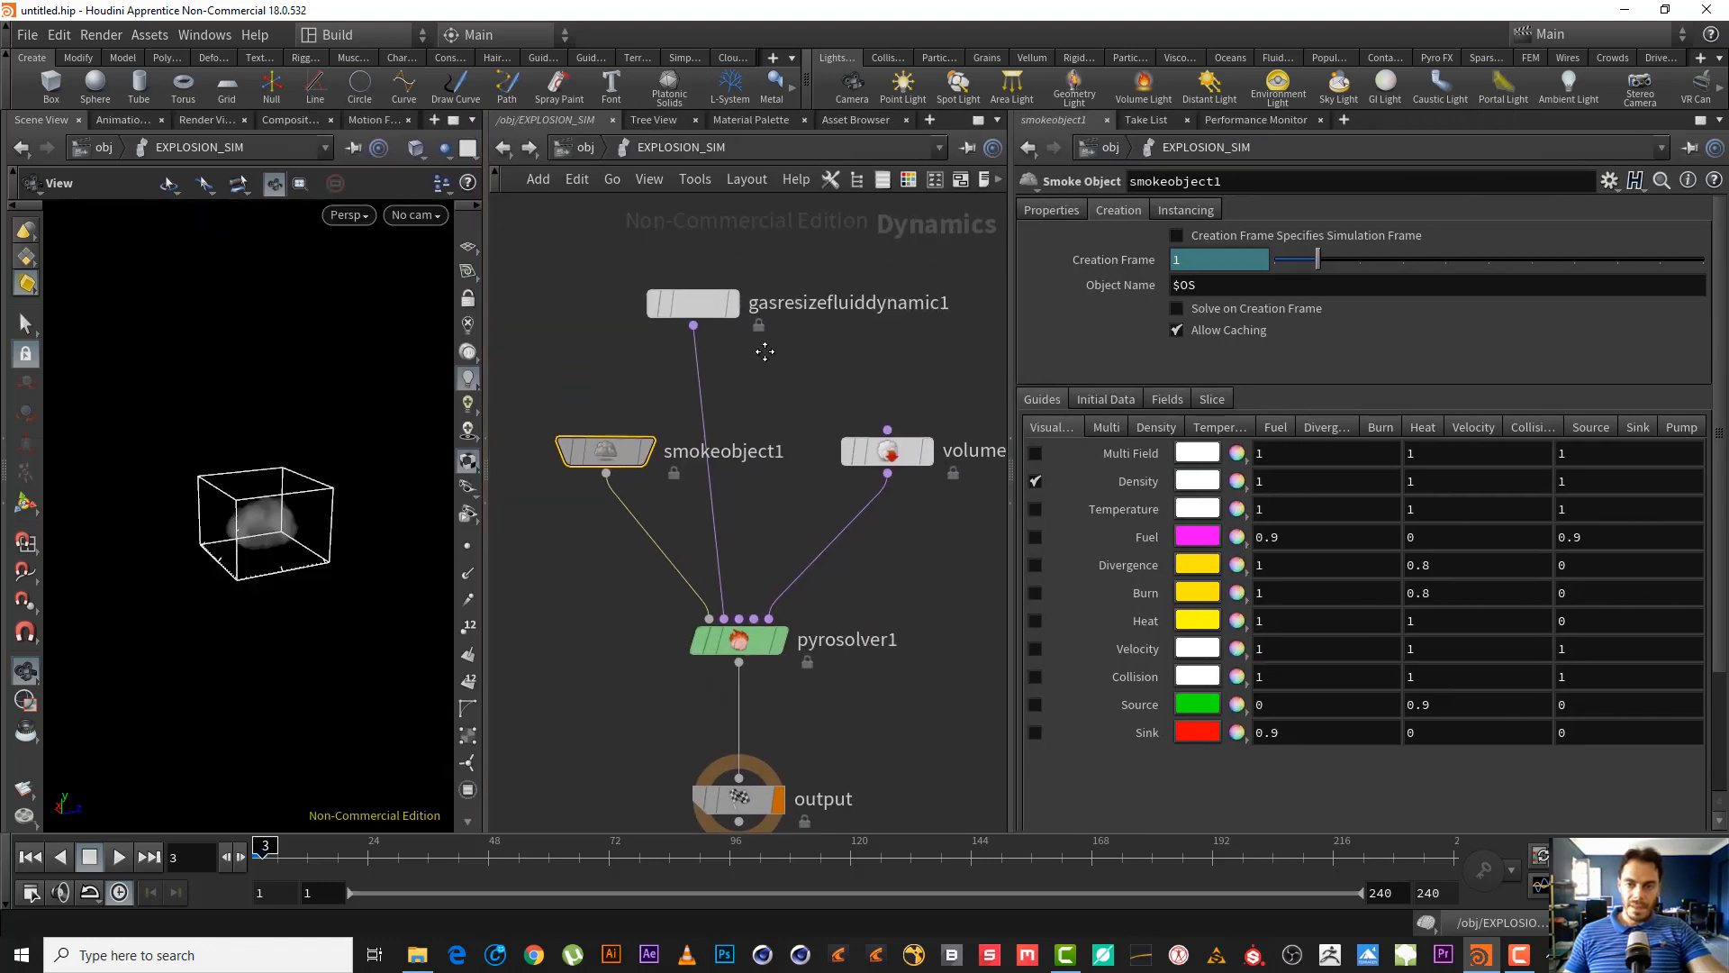
{"action": "middle_click_drag", "start_coordinate": [764, 352], "coordinate": [759, 385]}
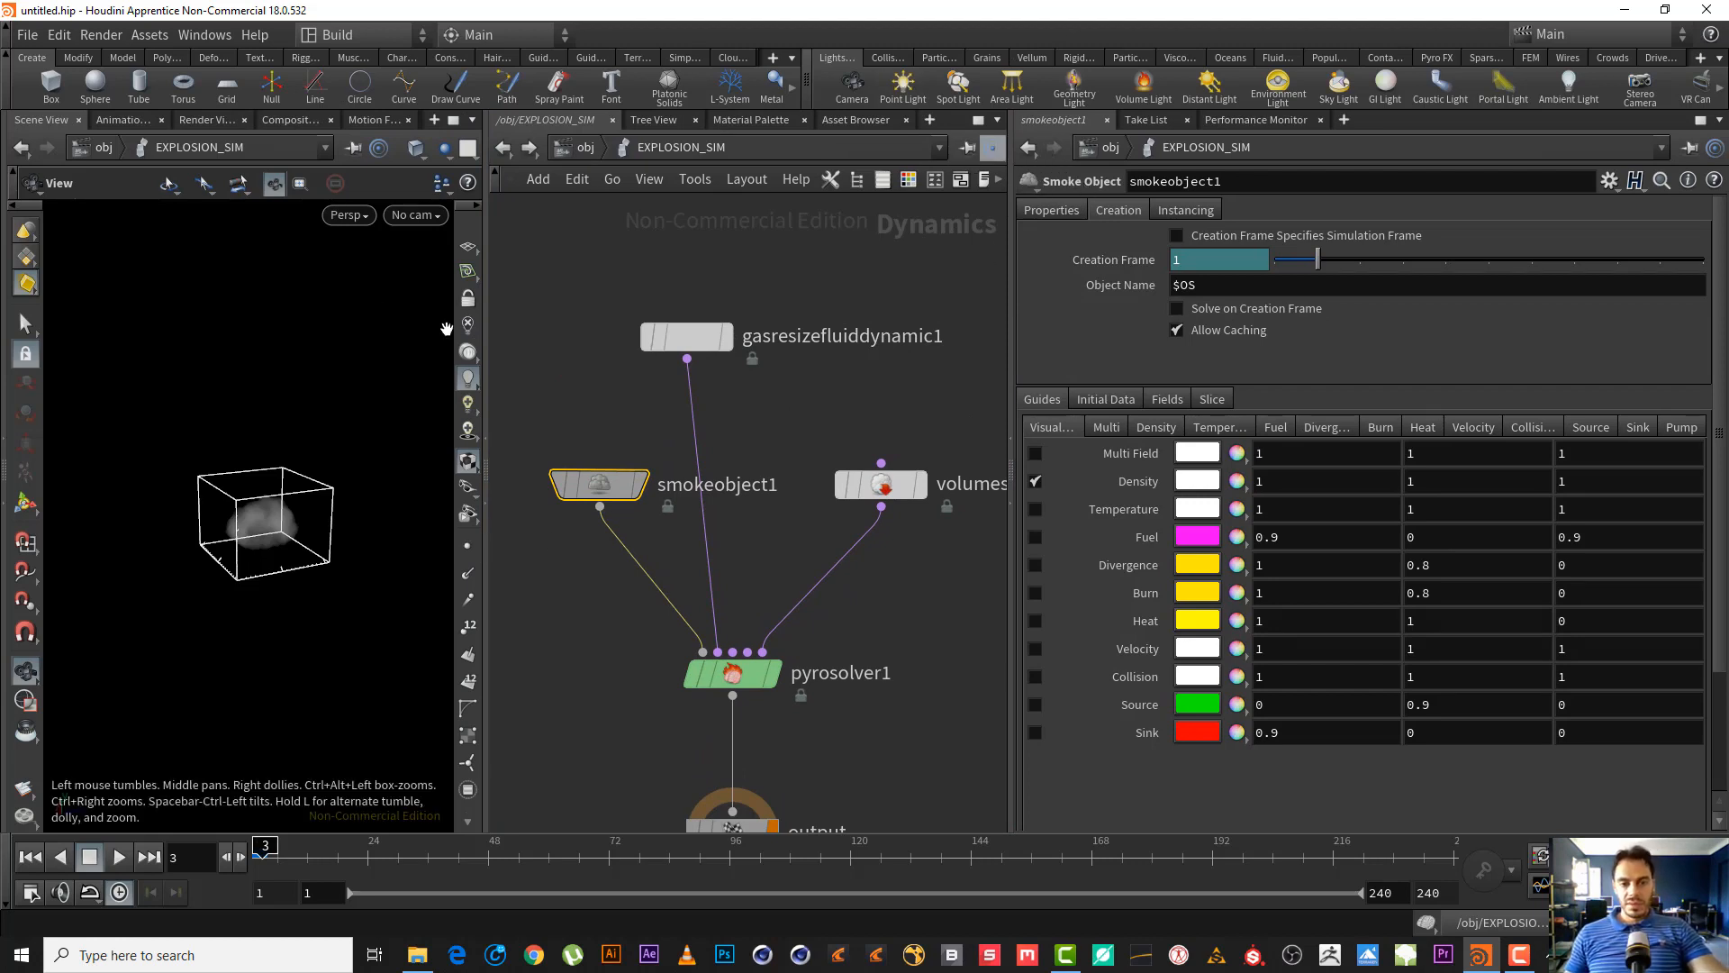
{"action": "left_click", "coordinate": [1047, 213]}
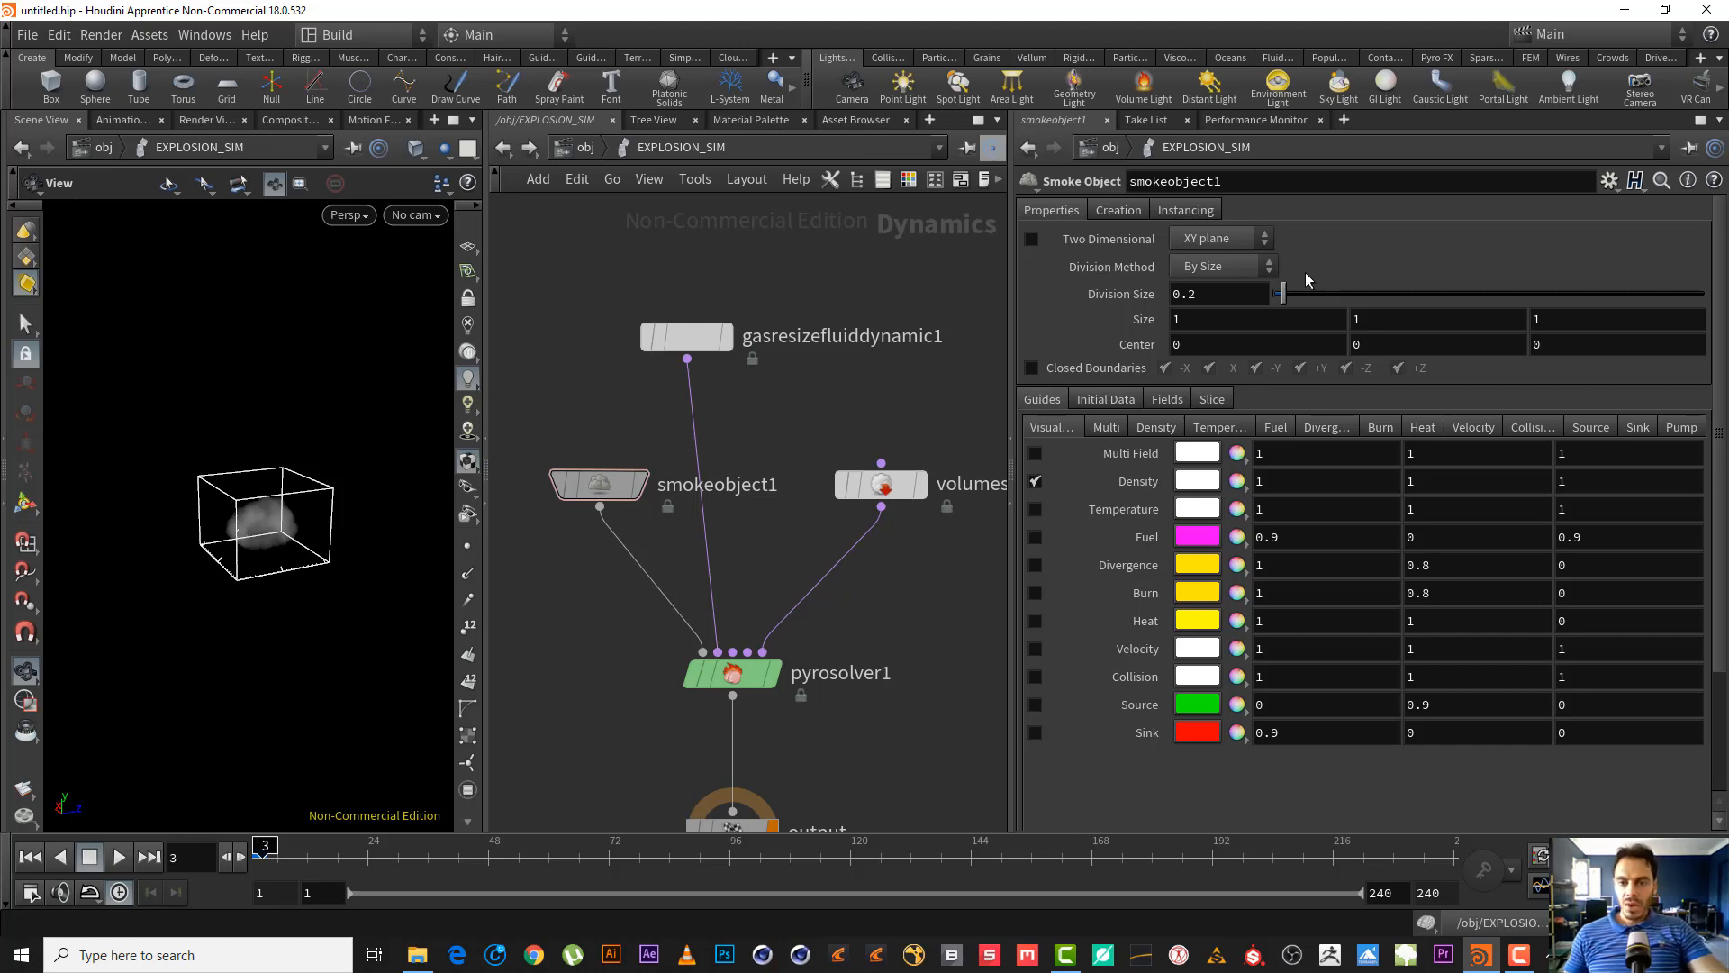
{"action": "right_click", "coordinate": [1120, 299]}
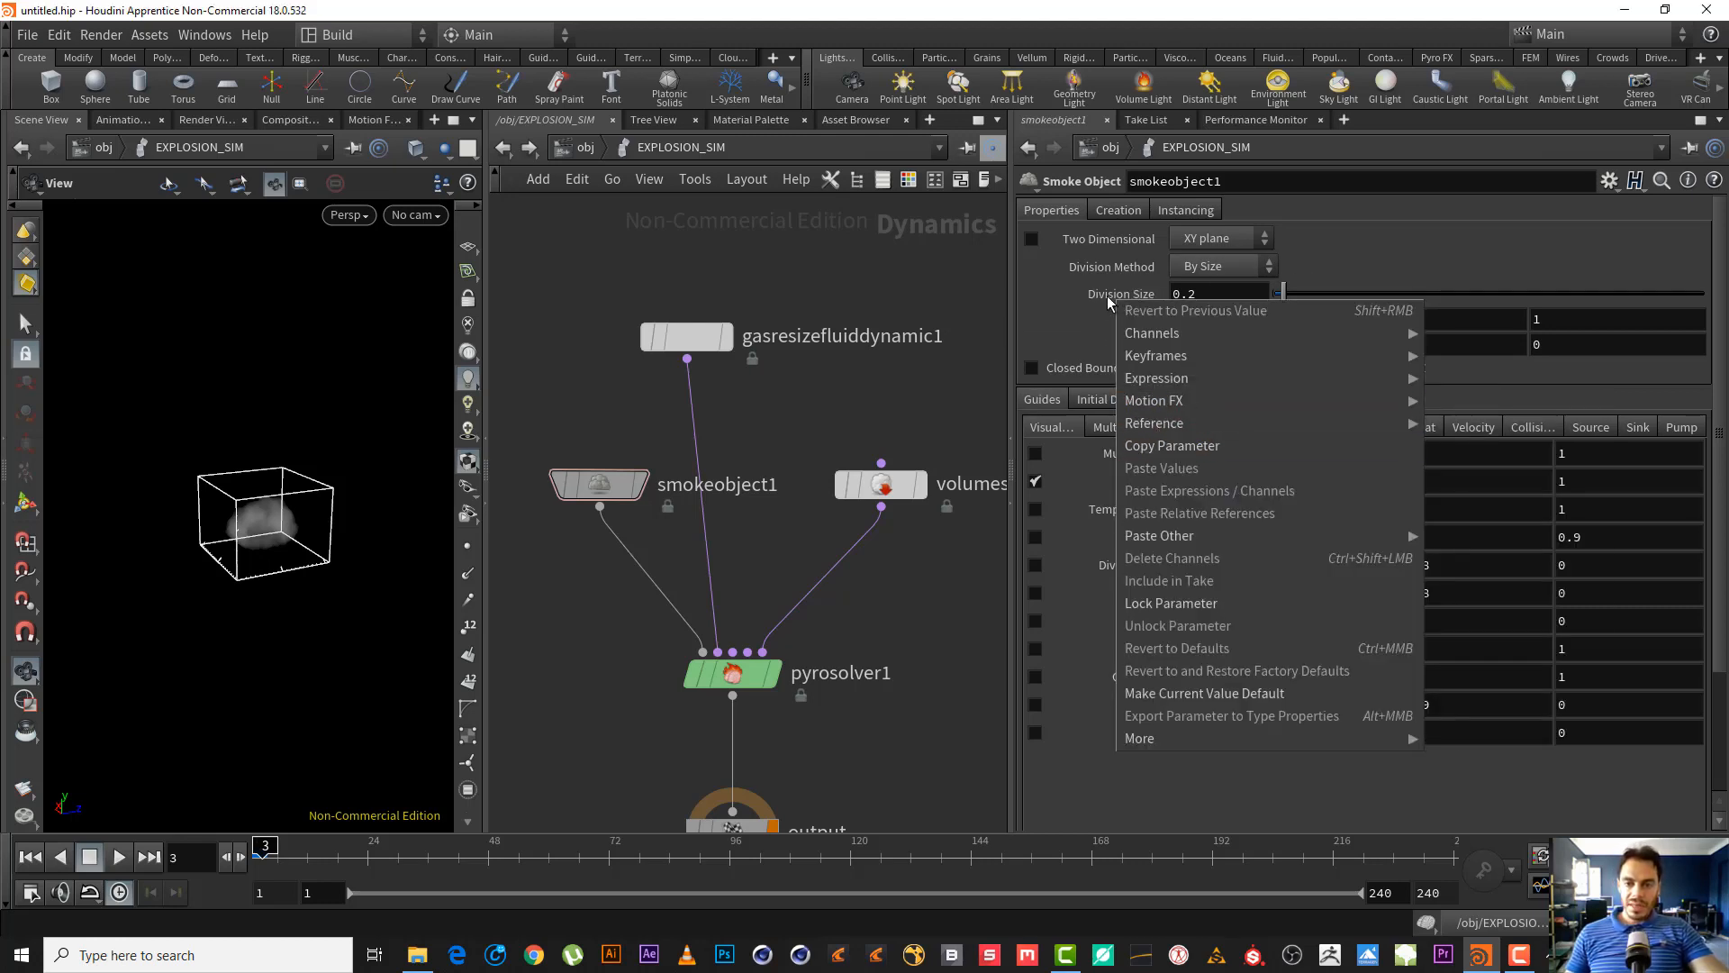
{"action": "right_click", "coordinate": [1102, 293]}
{"action": "right_click", "coordinate": [1099, 292]}
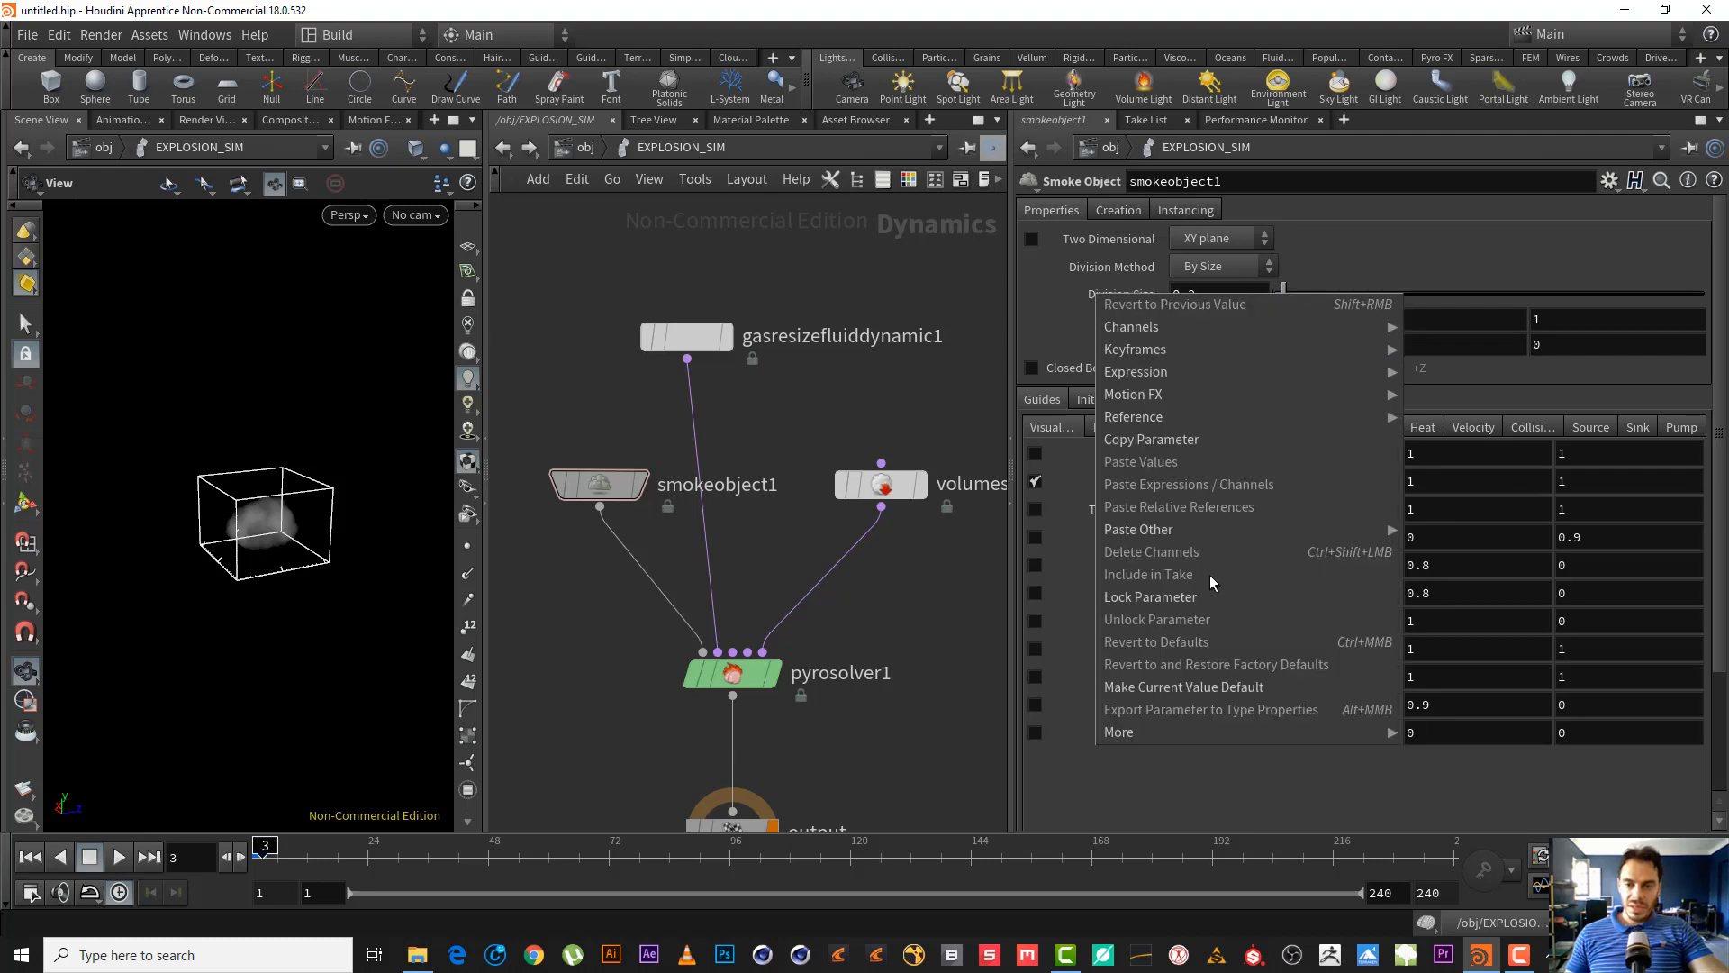
{"action": "left_click", "coordinate": [1242, 439]}
- In EXPLOSION_SRC, link volumerasterizeattributes1's Voxel Size to the copied Division Size as a relative reference
{"action": "left_click", "coordinate": [577, 147]}
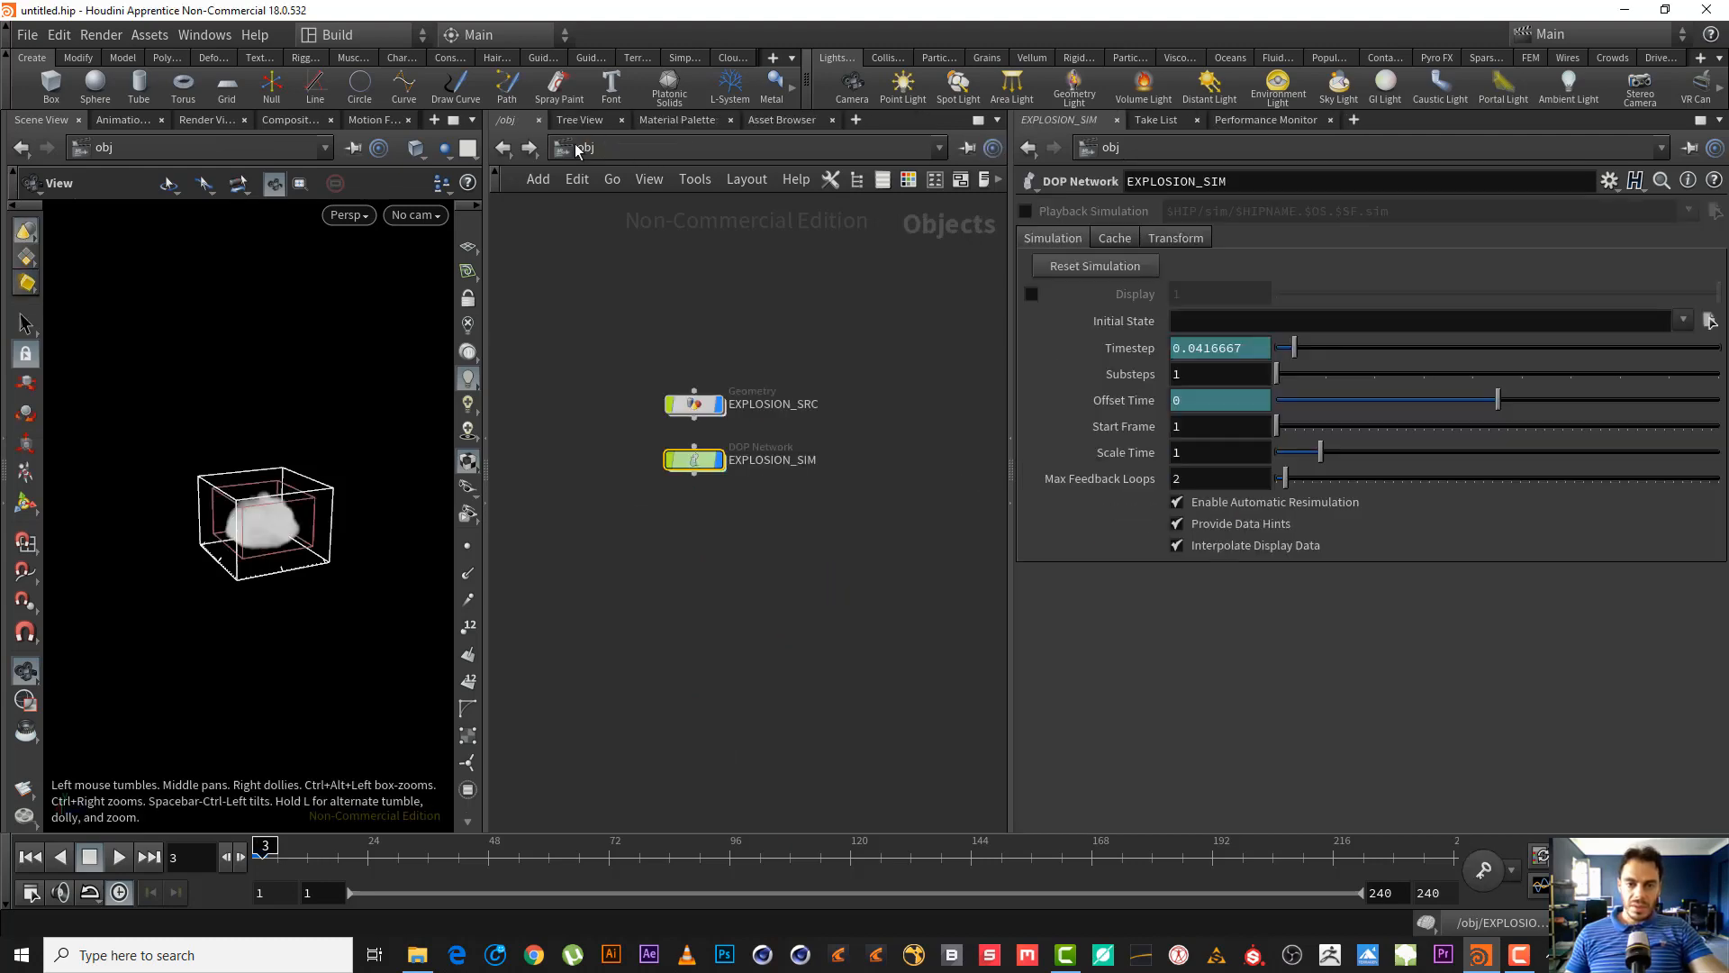
{"action": "double_click", "coordinate": [704, 410]}
{"action": "middle_click_drag", "start_coordinate": [780, 399], "coordinate": [815, 432]}
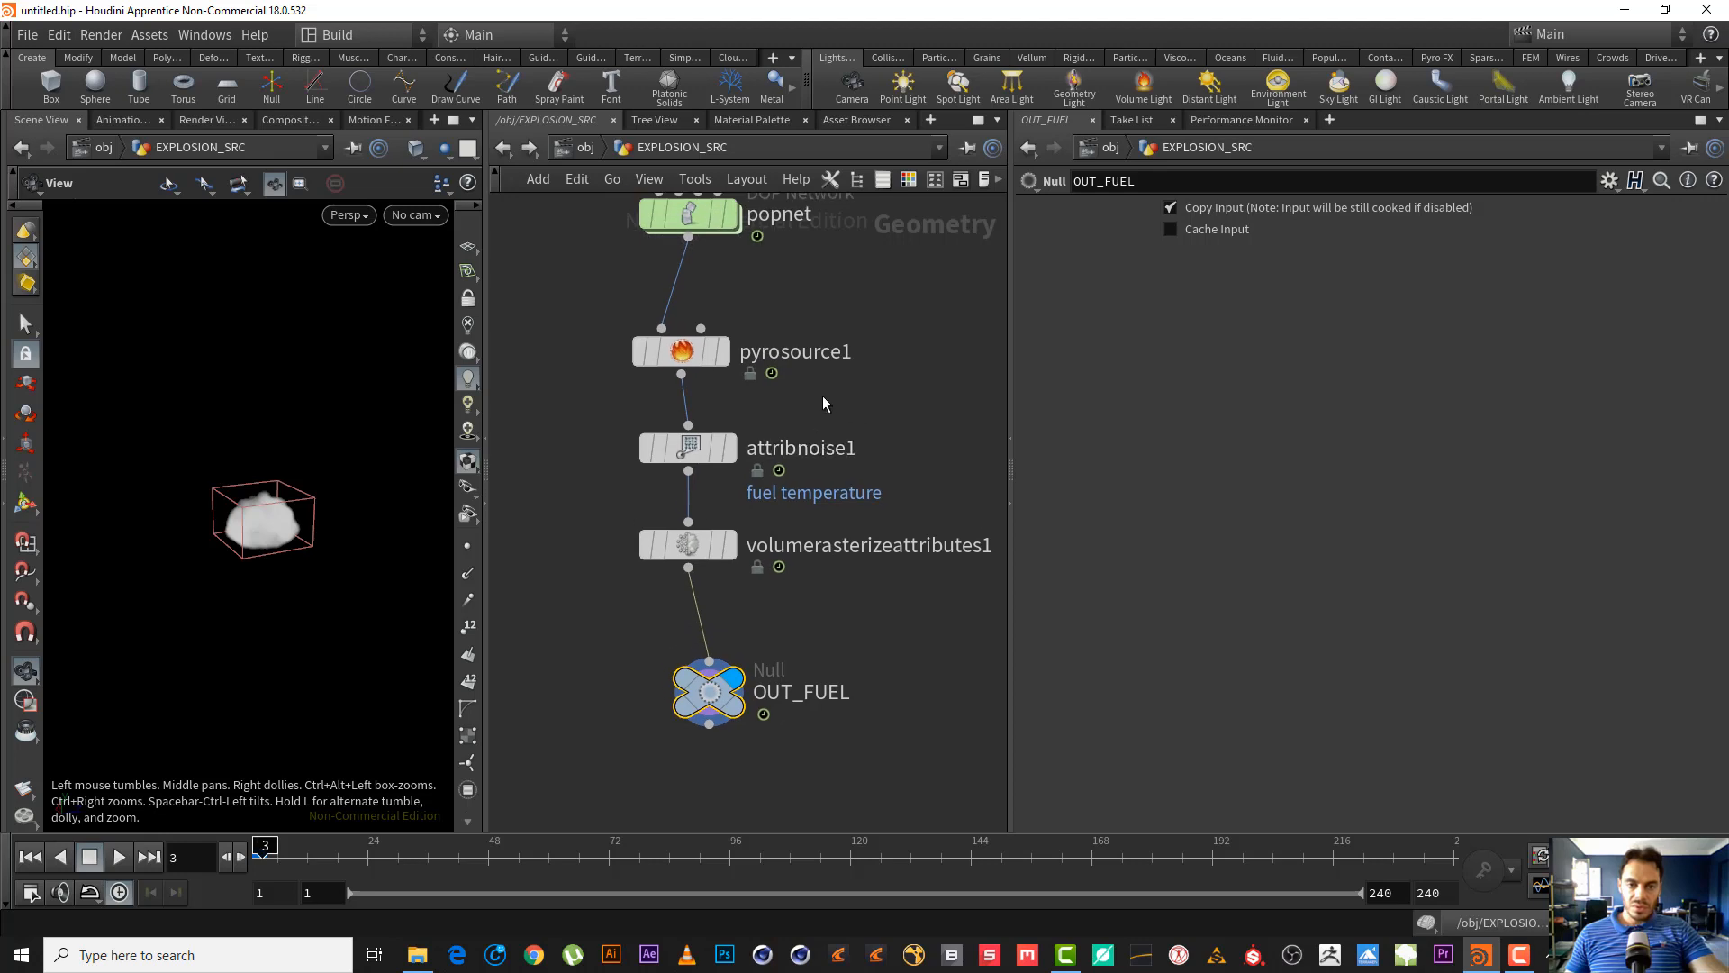
{"action": "left_click", "coordinate": [684, 351]}
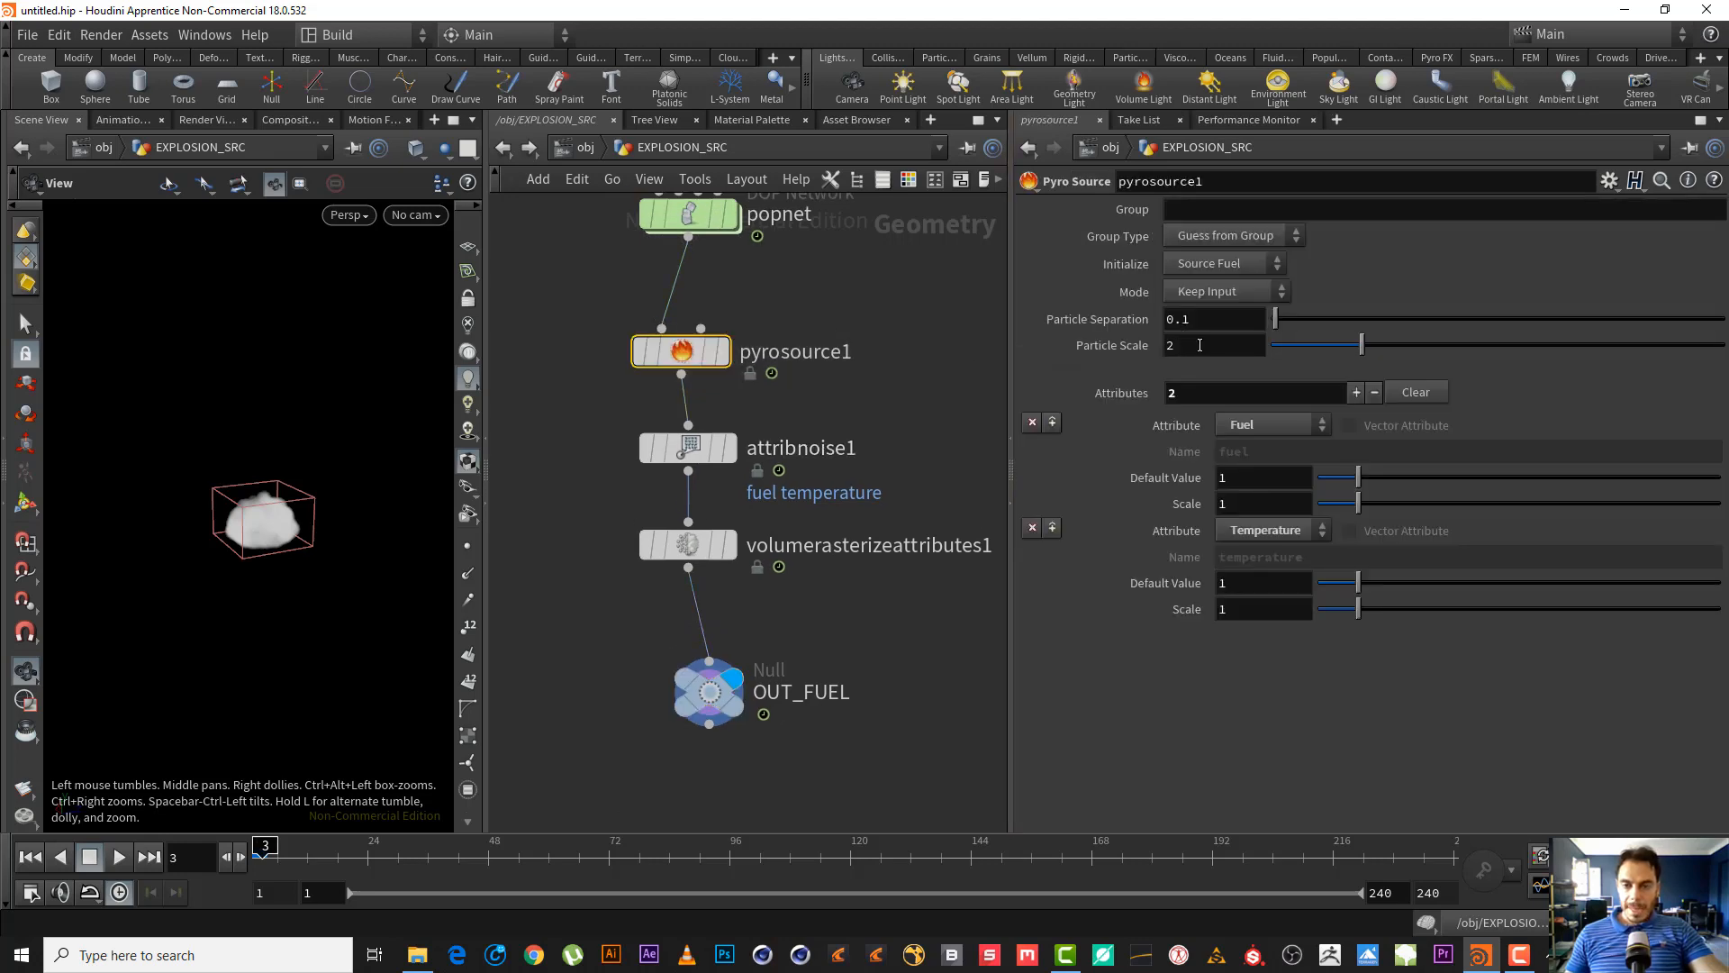
{"action": "left_click", "coordinate": [671, 551]}
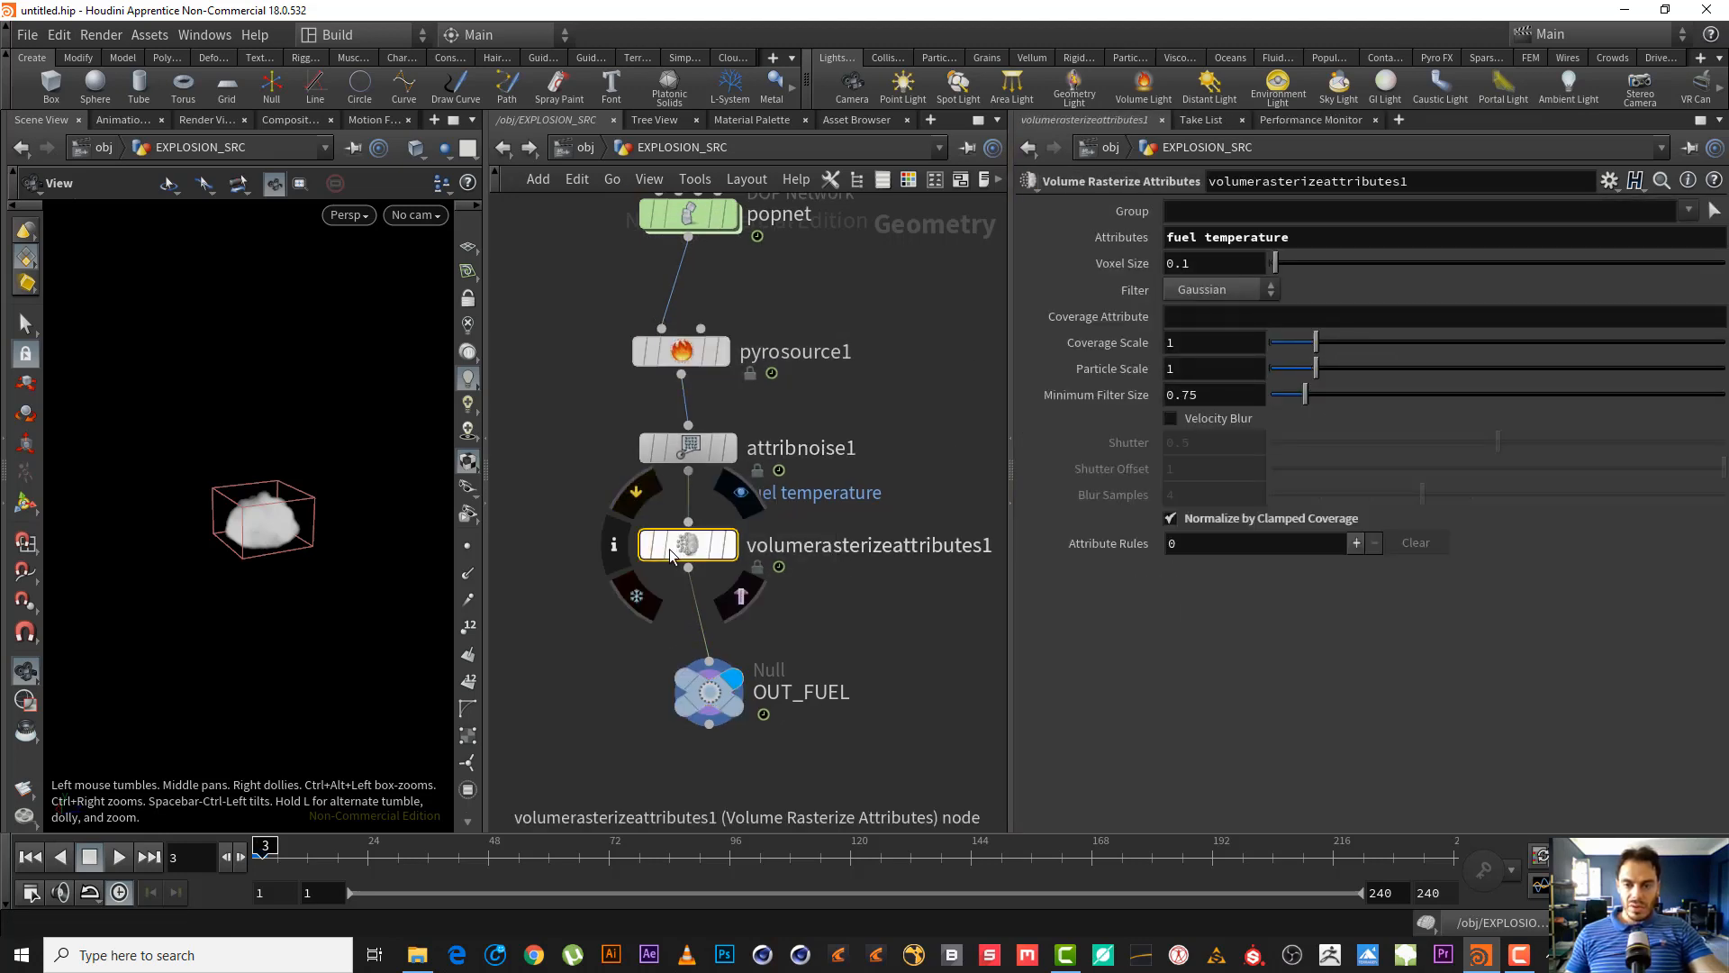
{"action": "right_click", "coordinate": [1110, 268]}
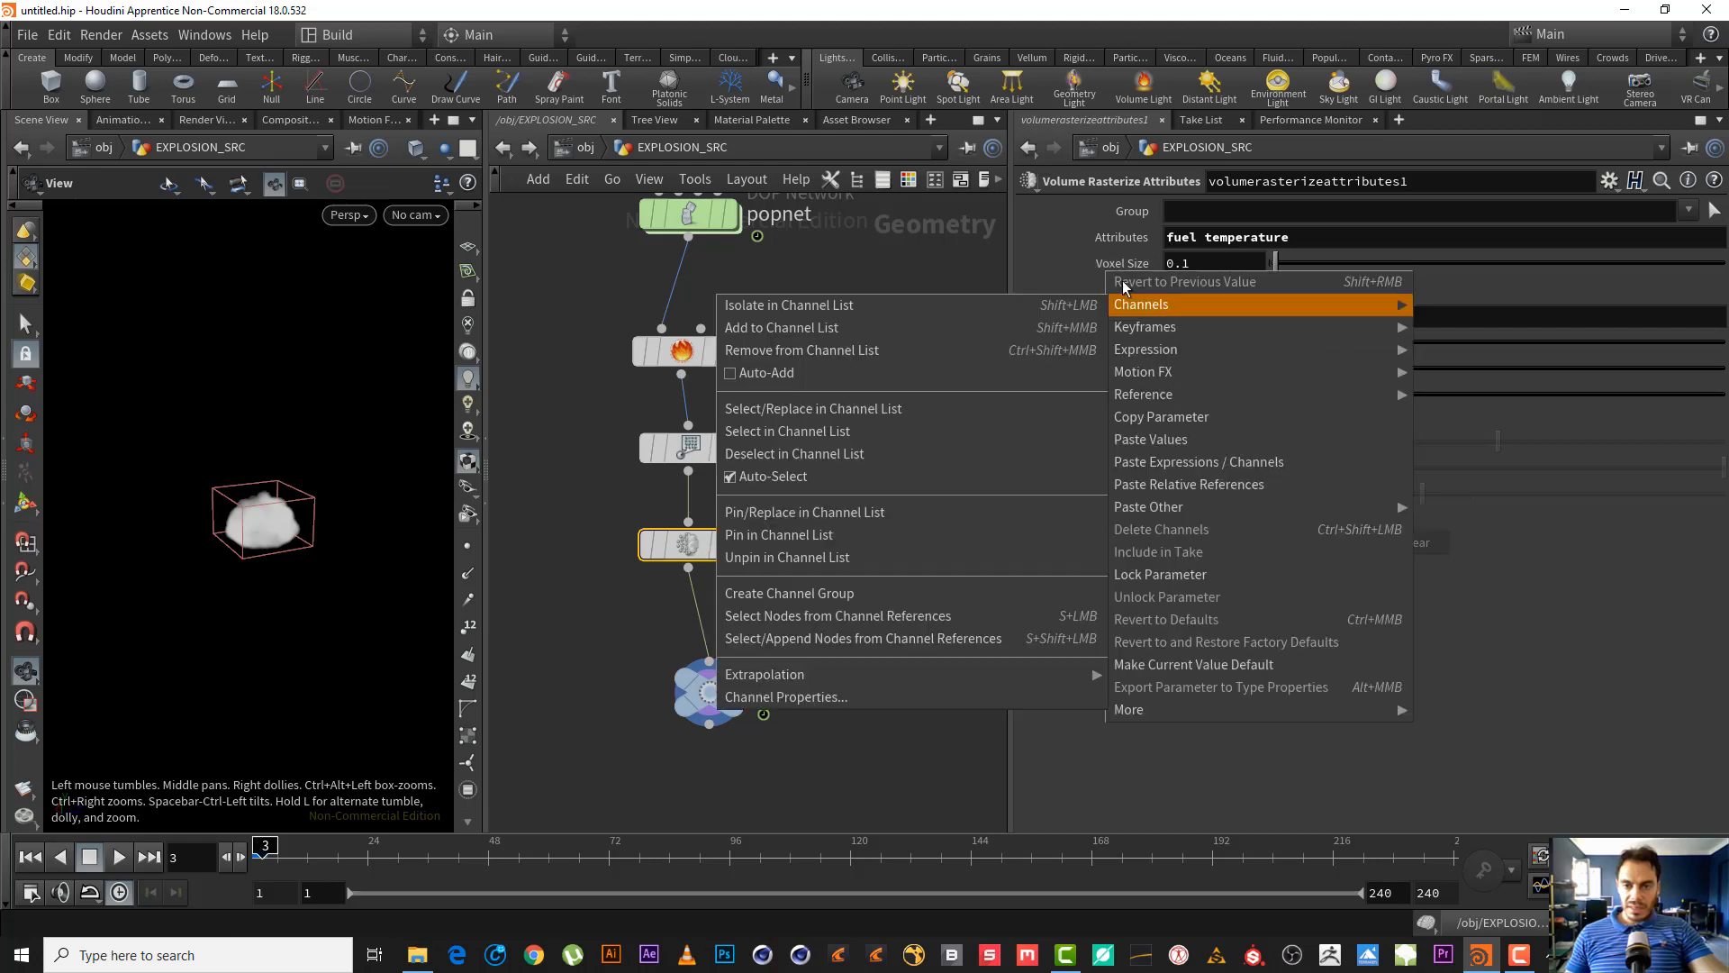
{"action": "left_click", "coordinate": [1122, 260]}
{"action": "right_click", "coordinate": [1120, 261]}
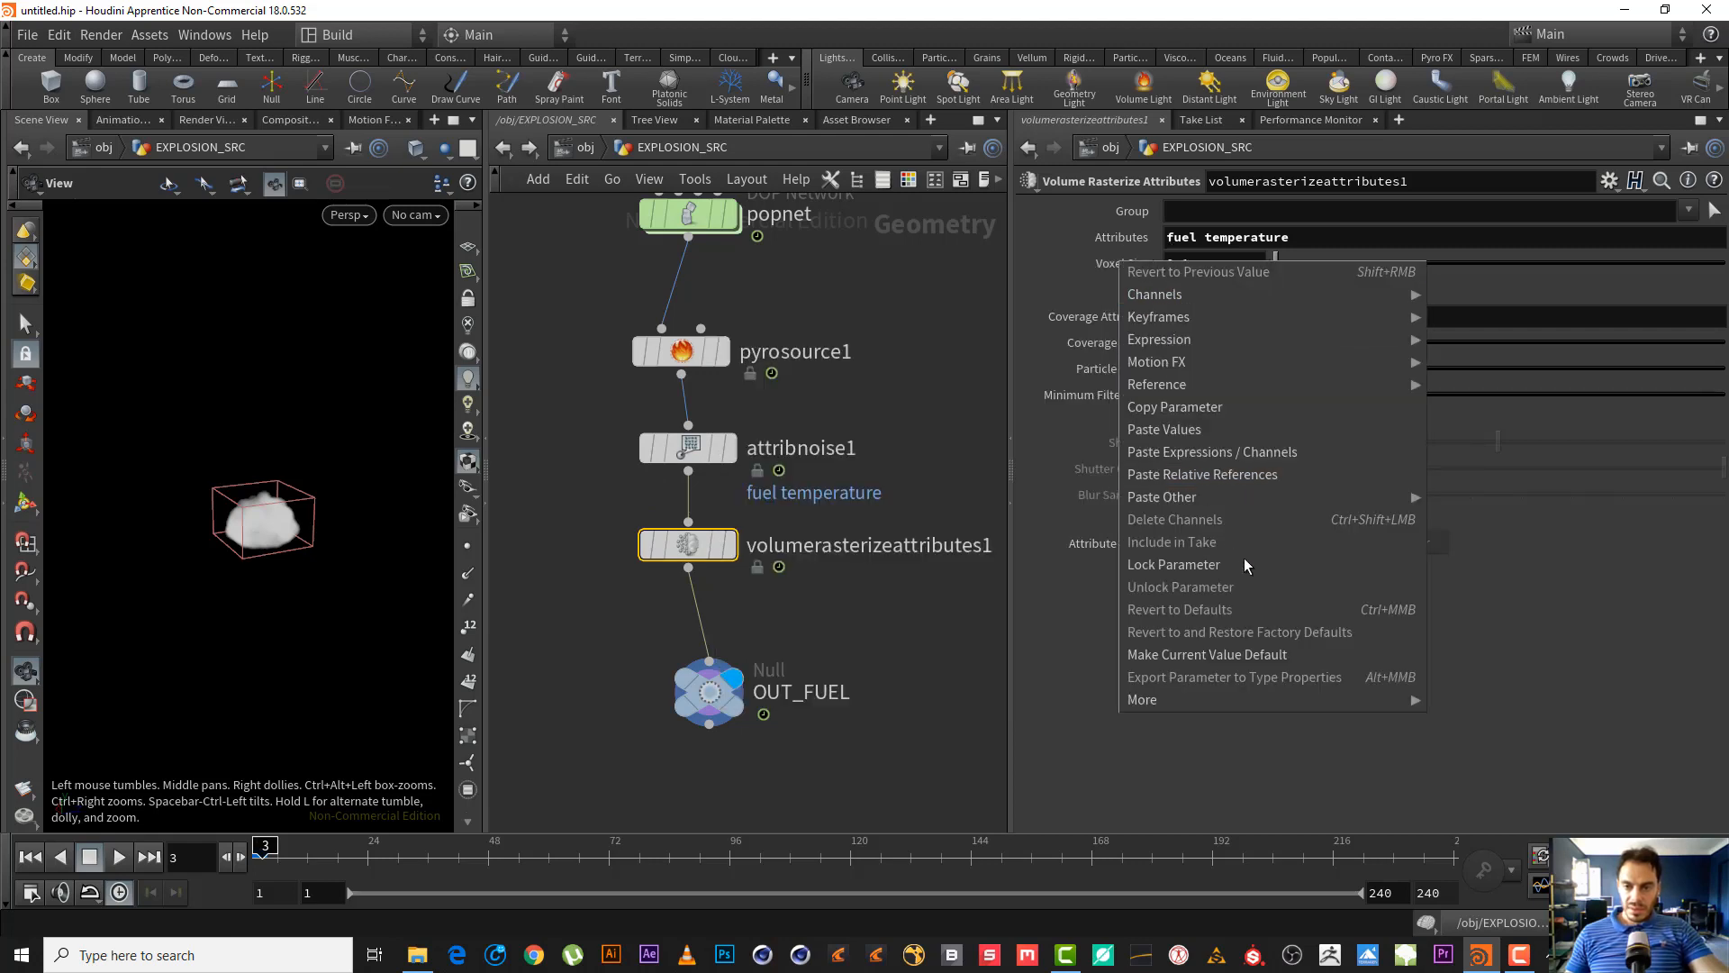
{"action": "left_click", "coordinate": [1279, 475]}
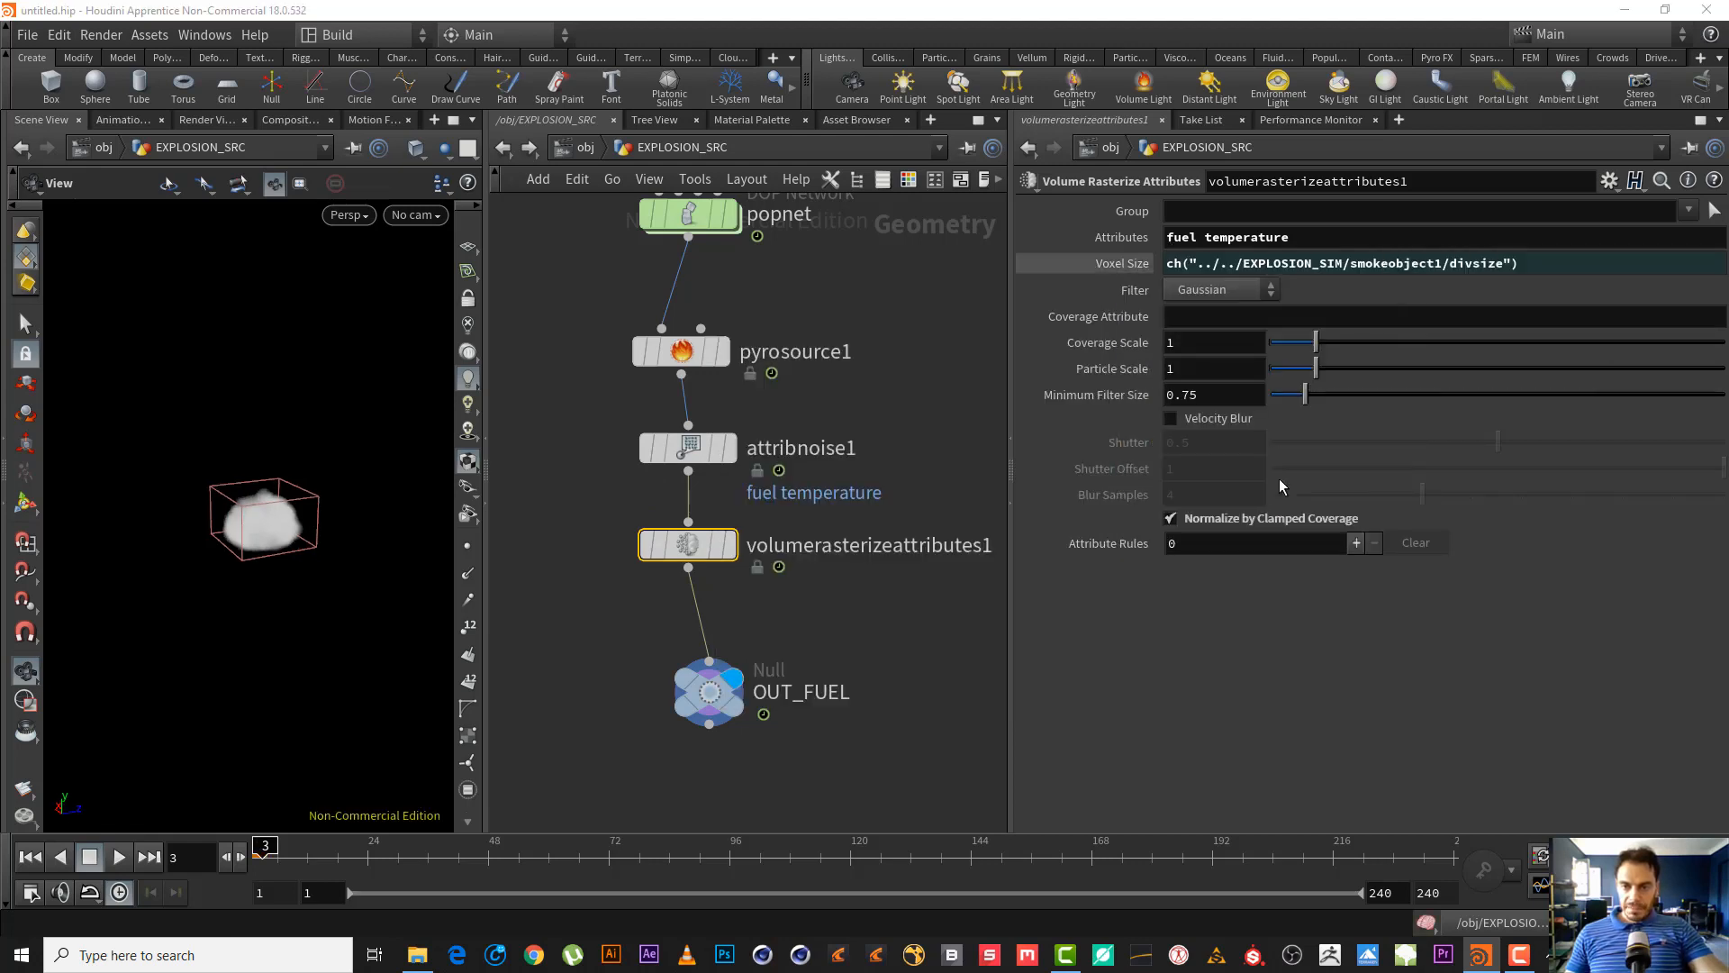
{"action": "left_click", "coordinate": [1152, 269]}
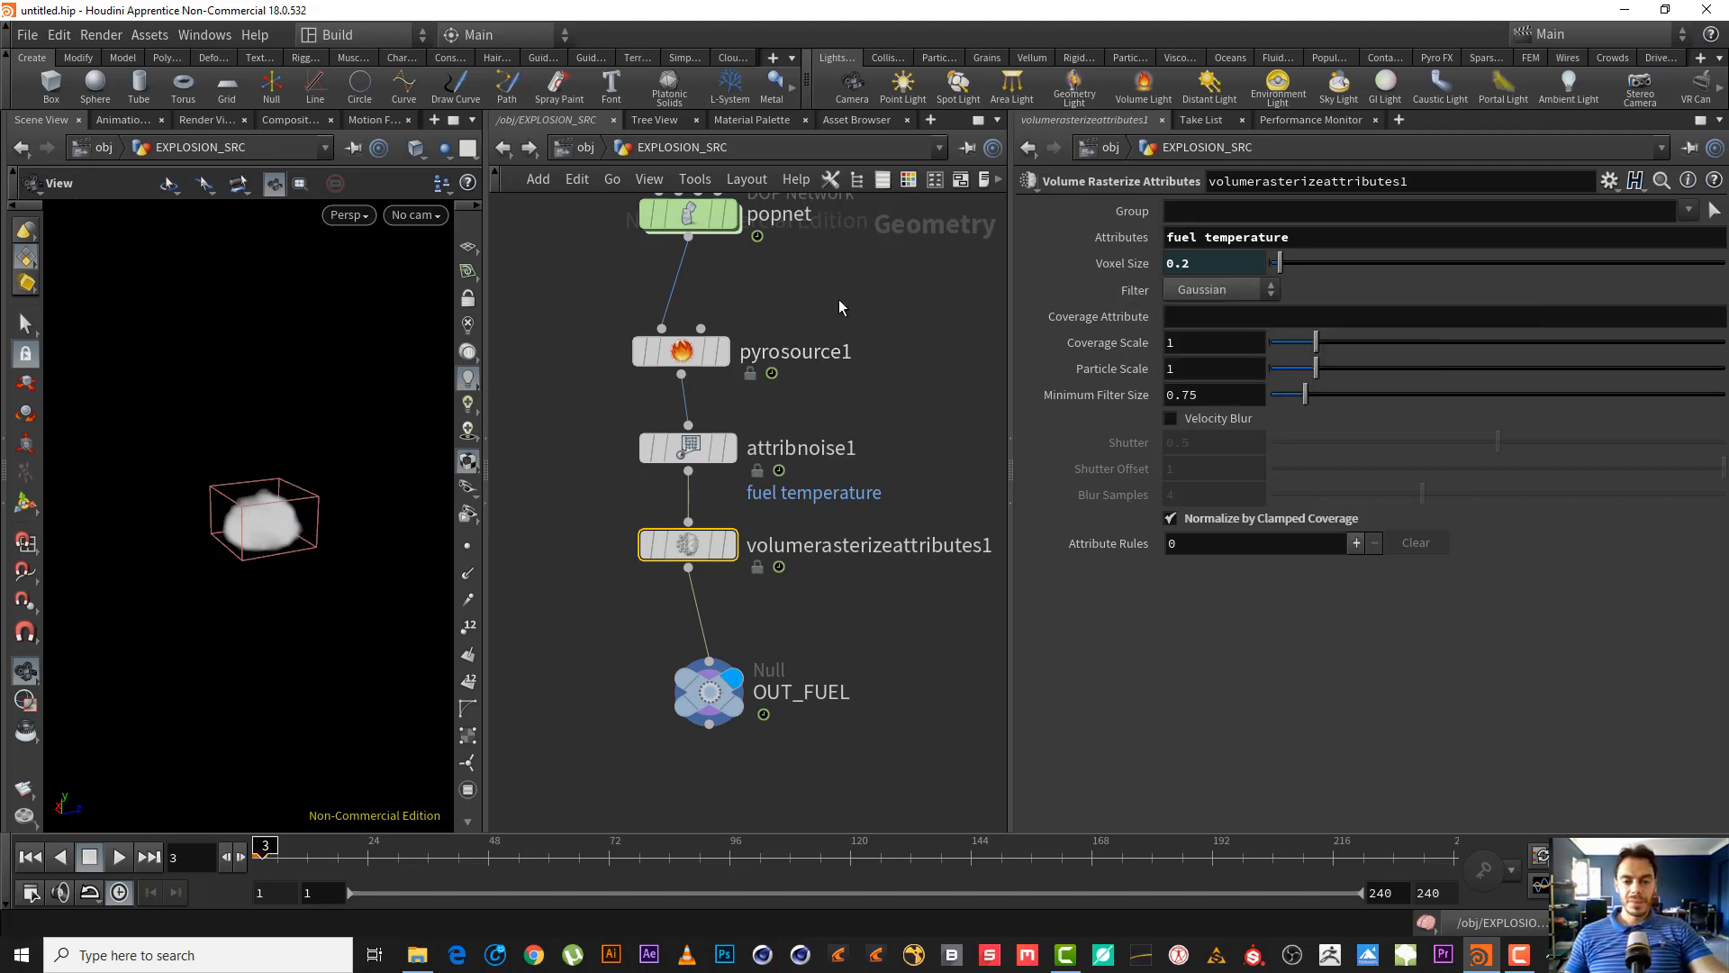
- Inspect the rasterized fuel volume at frame 5, try a higher Particle Scale on volumerasterizeattributes1, and revert it to its default
{"action": "middle_click_drag", "start_coordinate": [839, 300], "coordinate": [867, 310]}
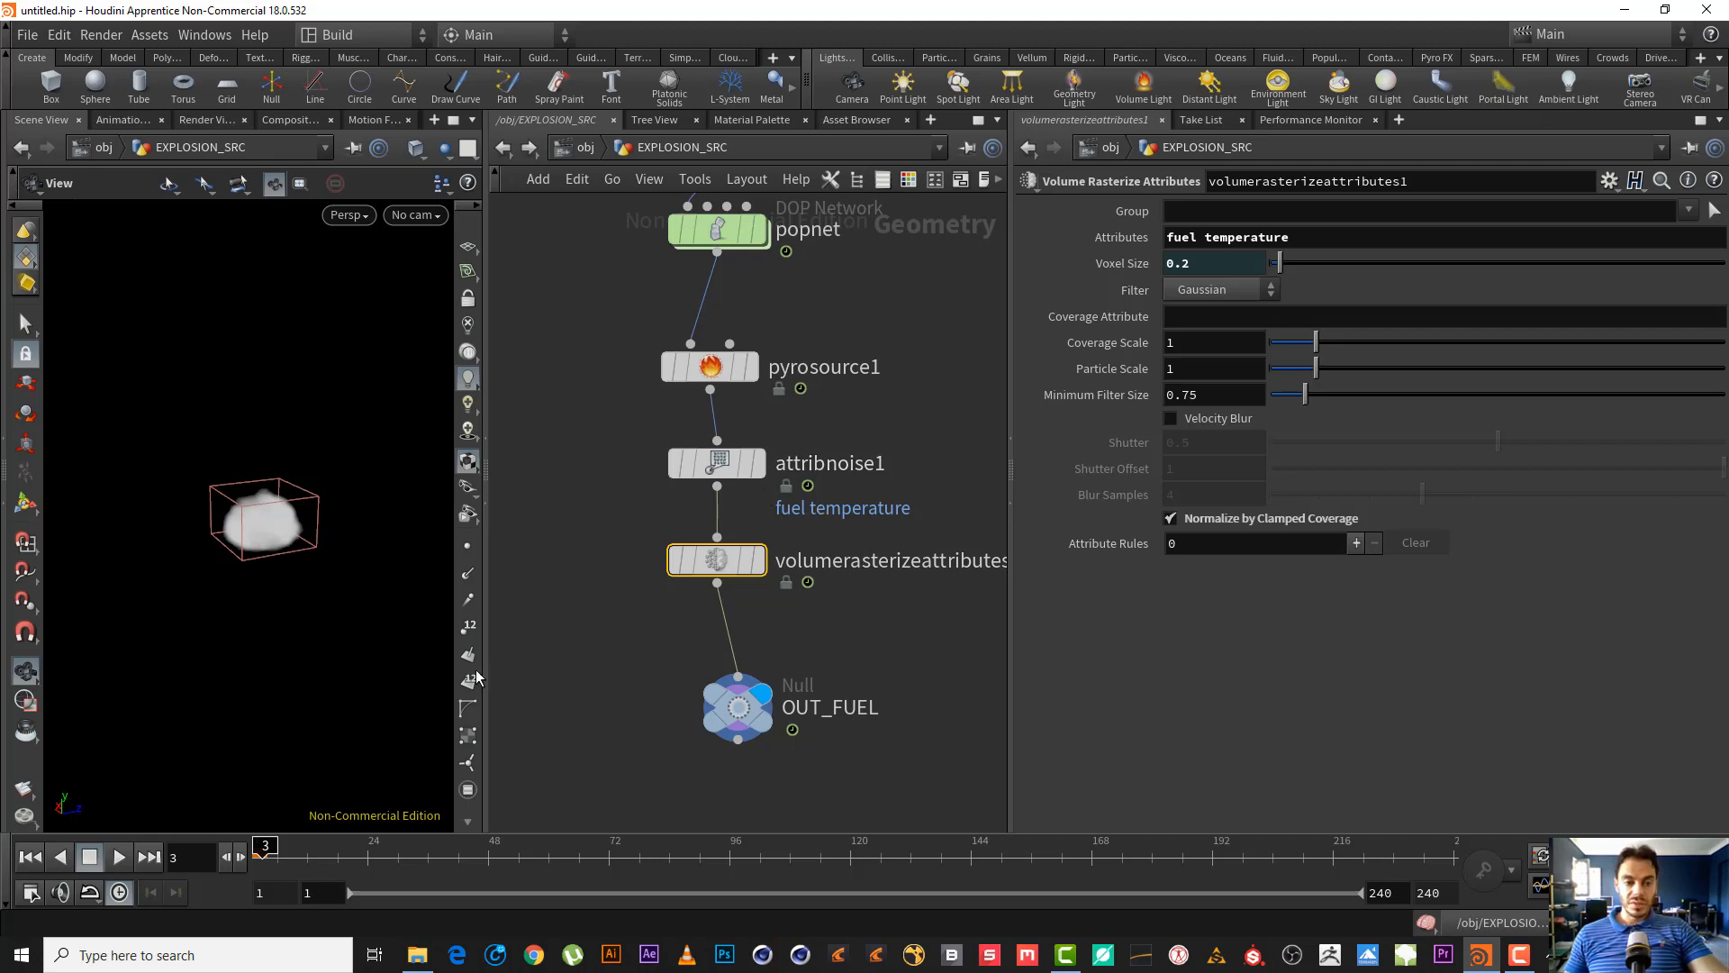
{"action": "left_click", "coordinate": [91, 860]}
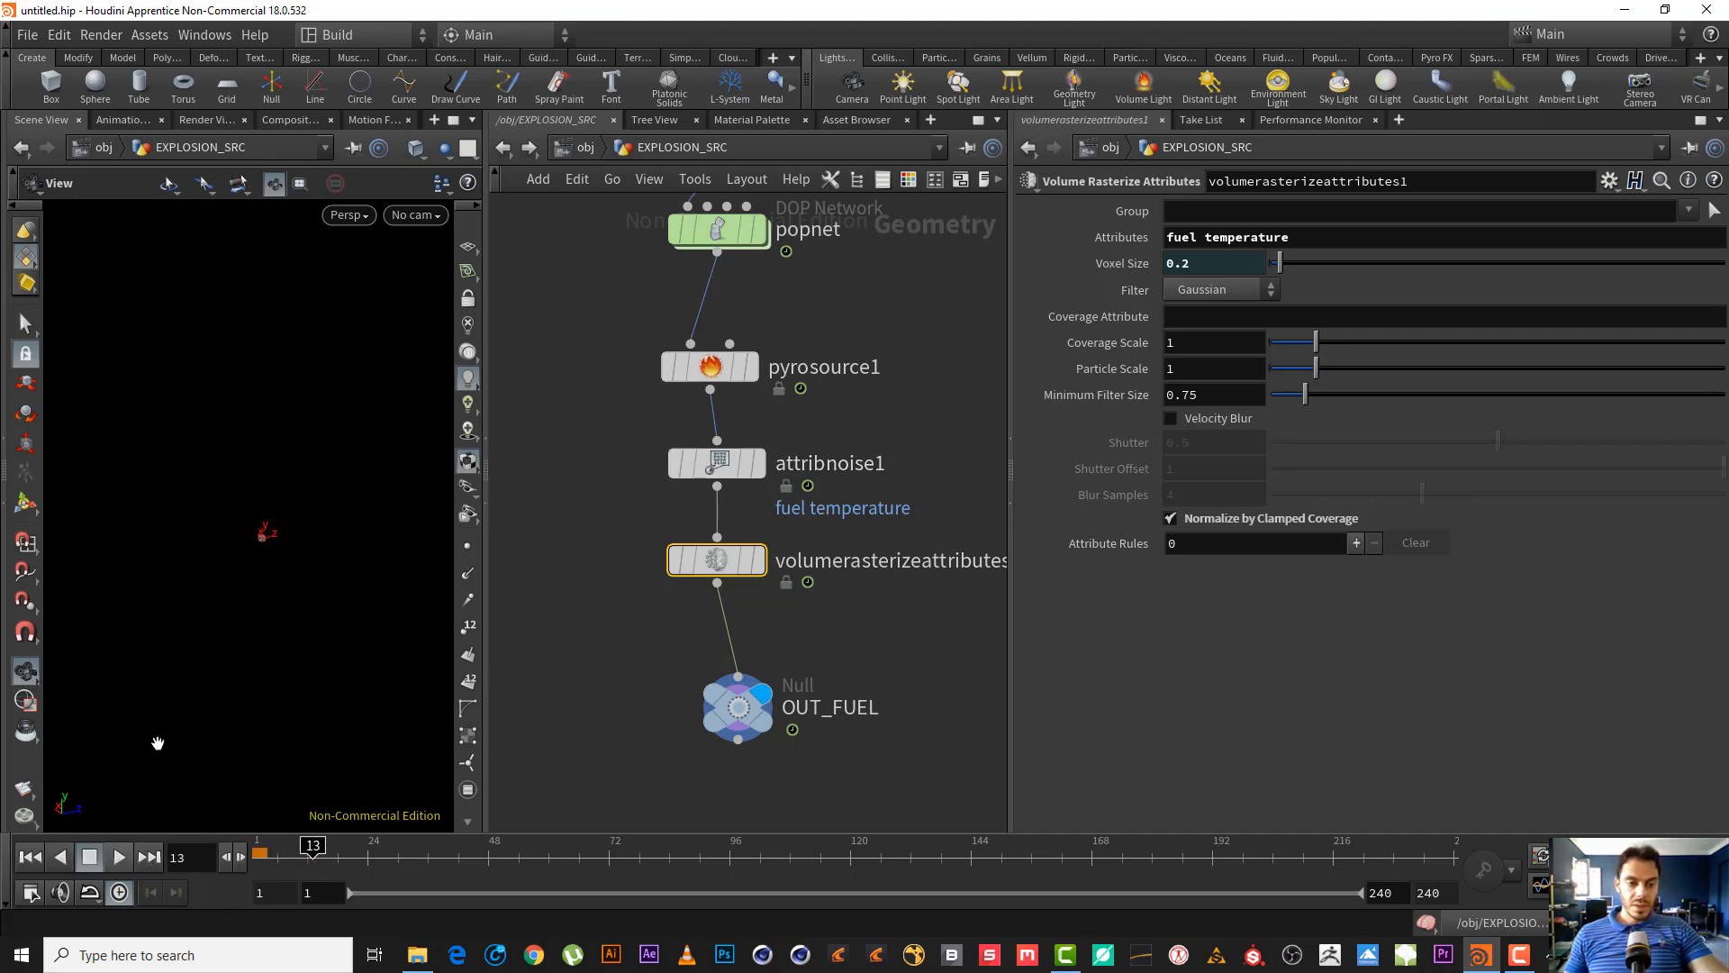
{"action": "left_click_drag", "start_coordinate": [267, 856], "coordinate": [275, 852]}
{"action": "middle_click_drag", "start_coordinate": [892, 499], "coordinate": [899, 555]}
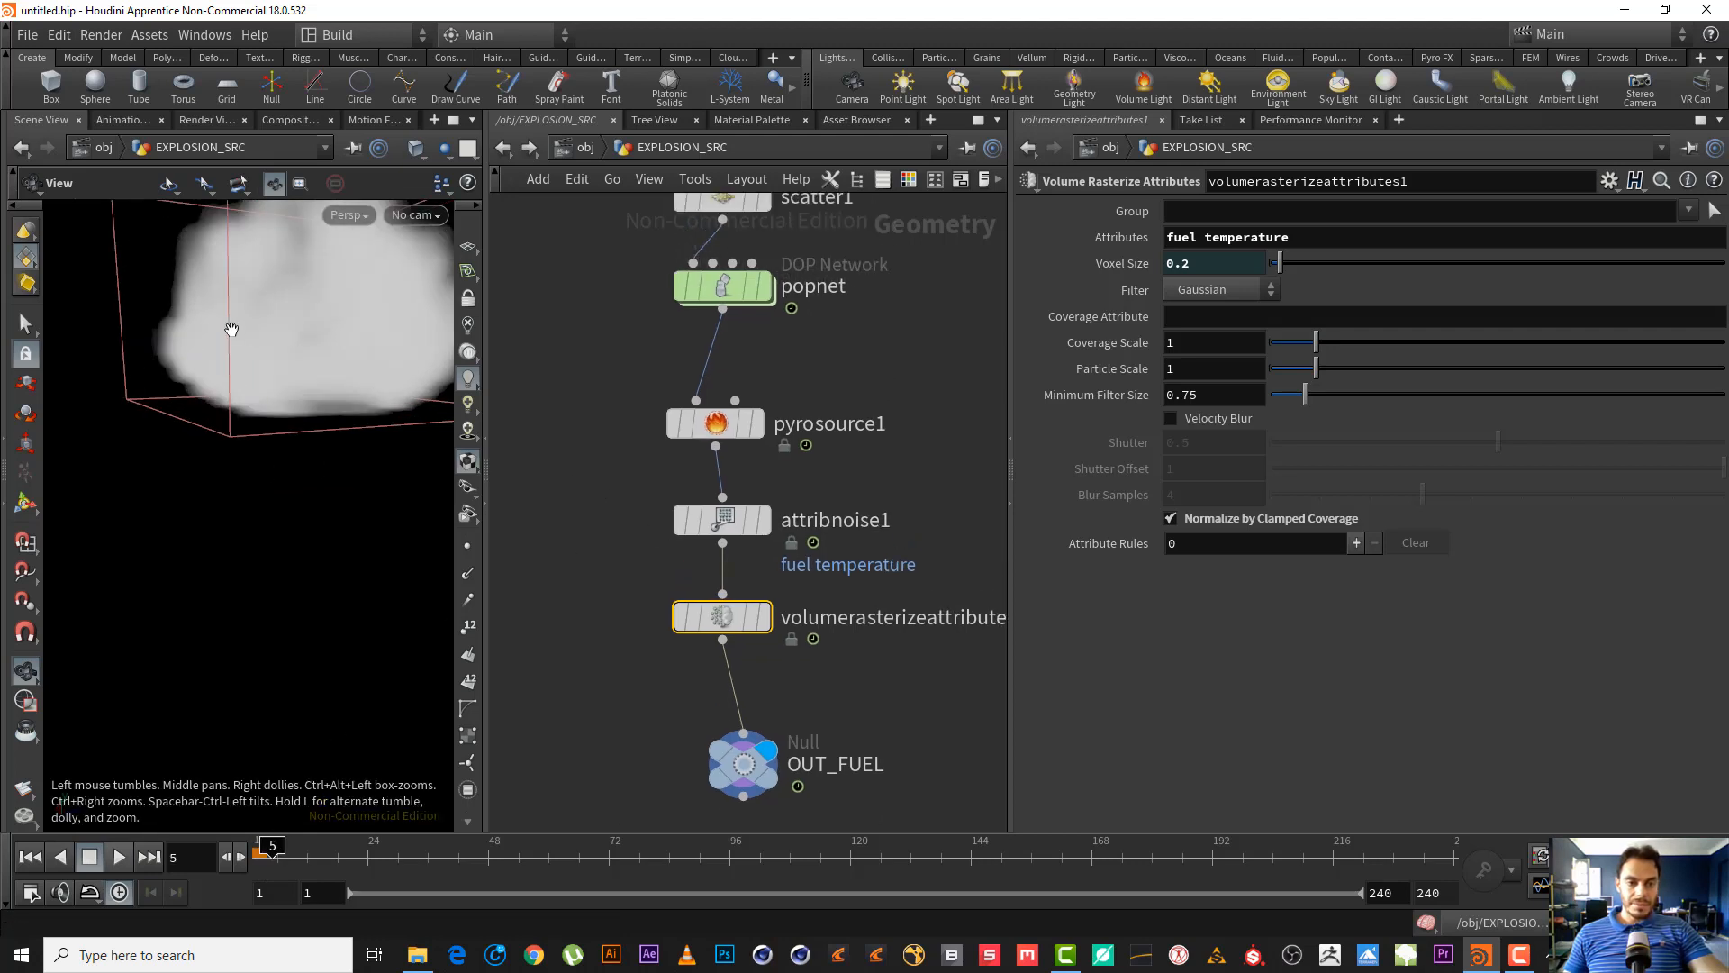
{"action": "middle_click_drag", "start_coordinate": [231, 330], "coordinate": [220, 560]}
{"action": "left_click_drag", "start_coordinate": [220, 561], "coordinate": [328, 437]}
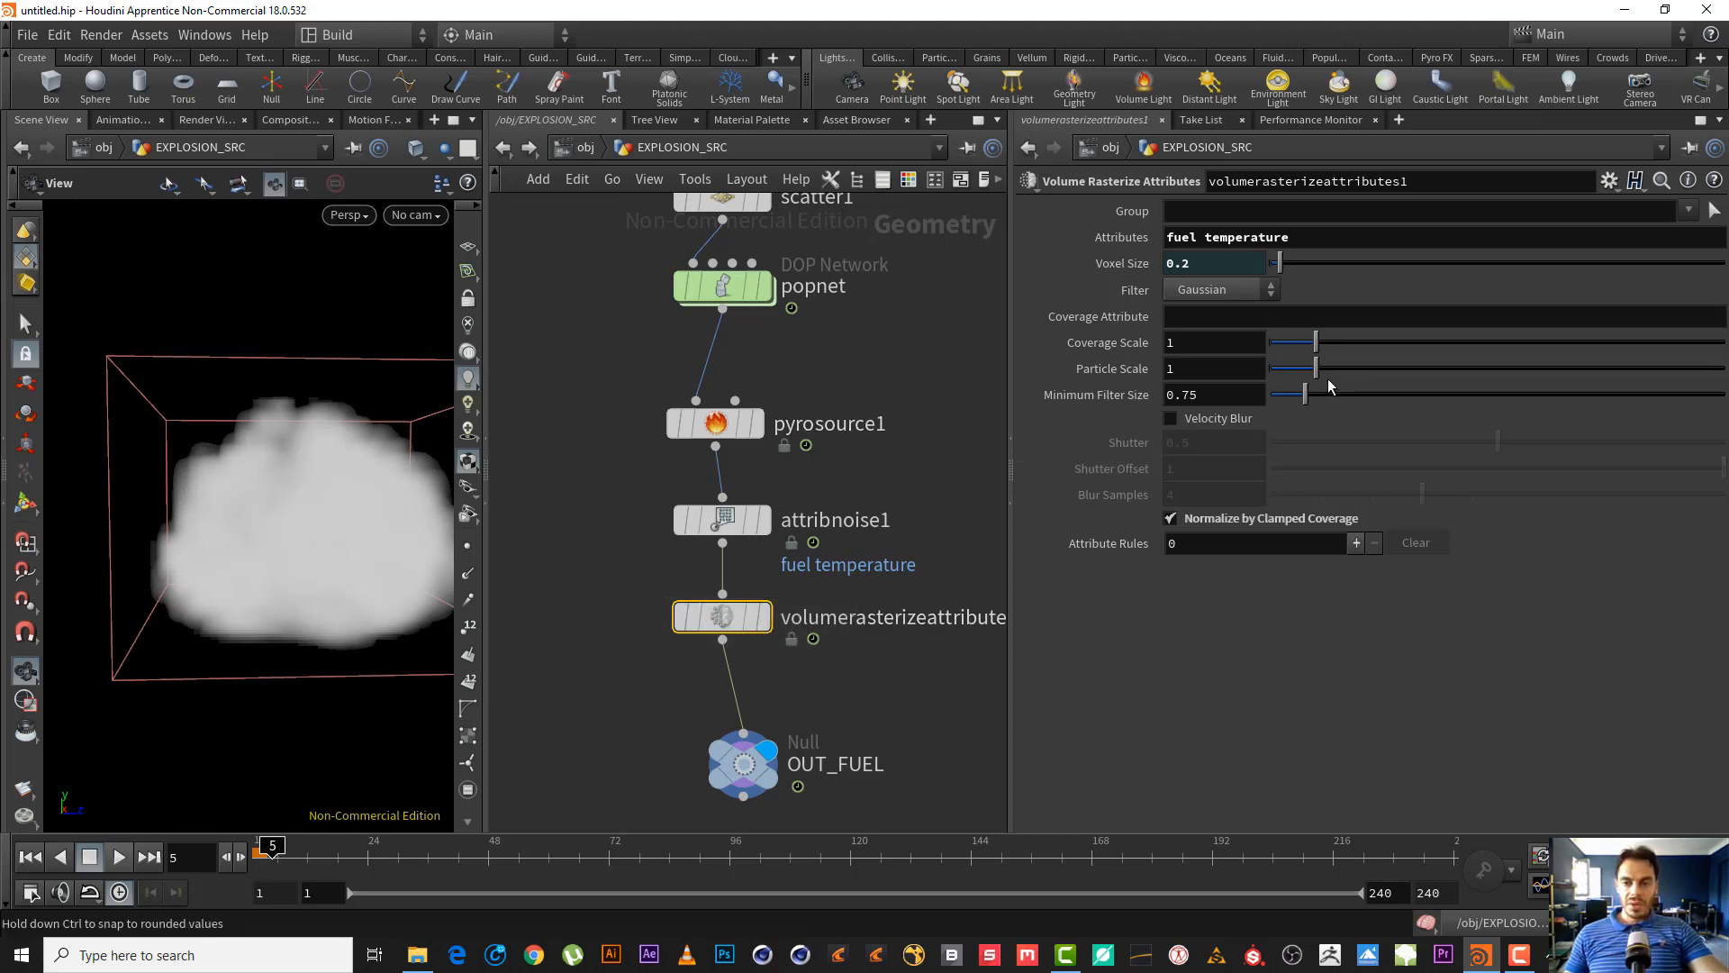
{"action": "left_click_drag", "start_coordinate": [1317, 369], "coordinate": [1420, 369]}
{"action": "middle_click", "coordinate": [1104, 376], "text": "ctrl"}
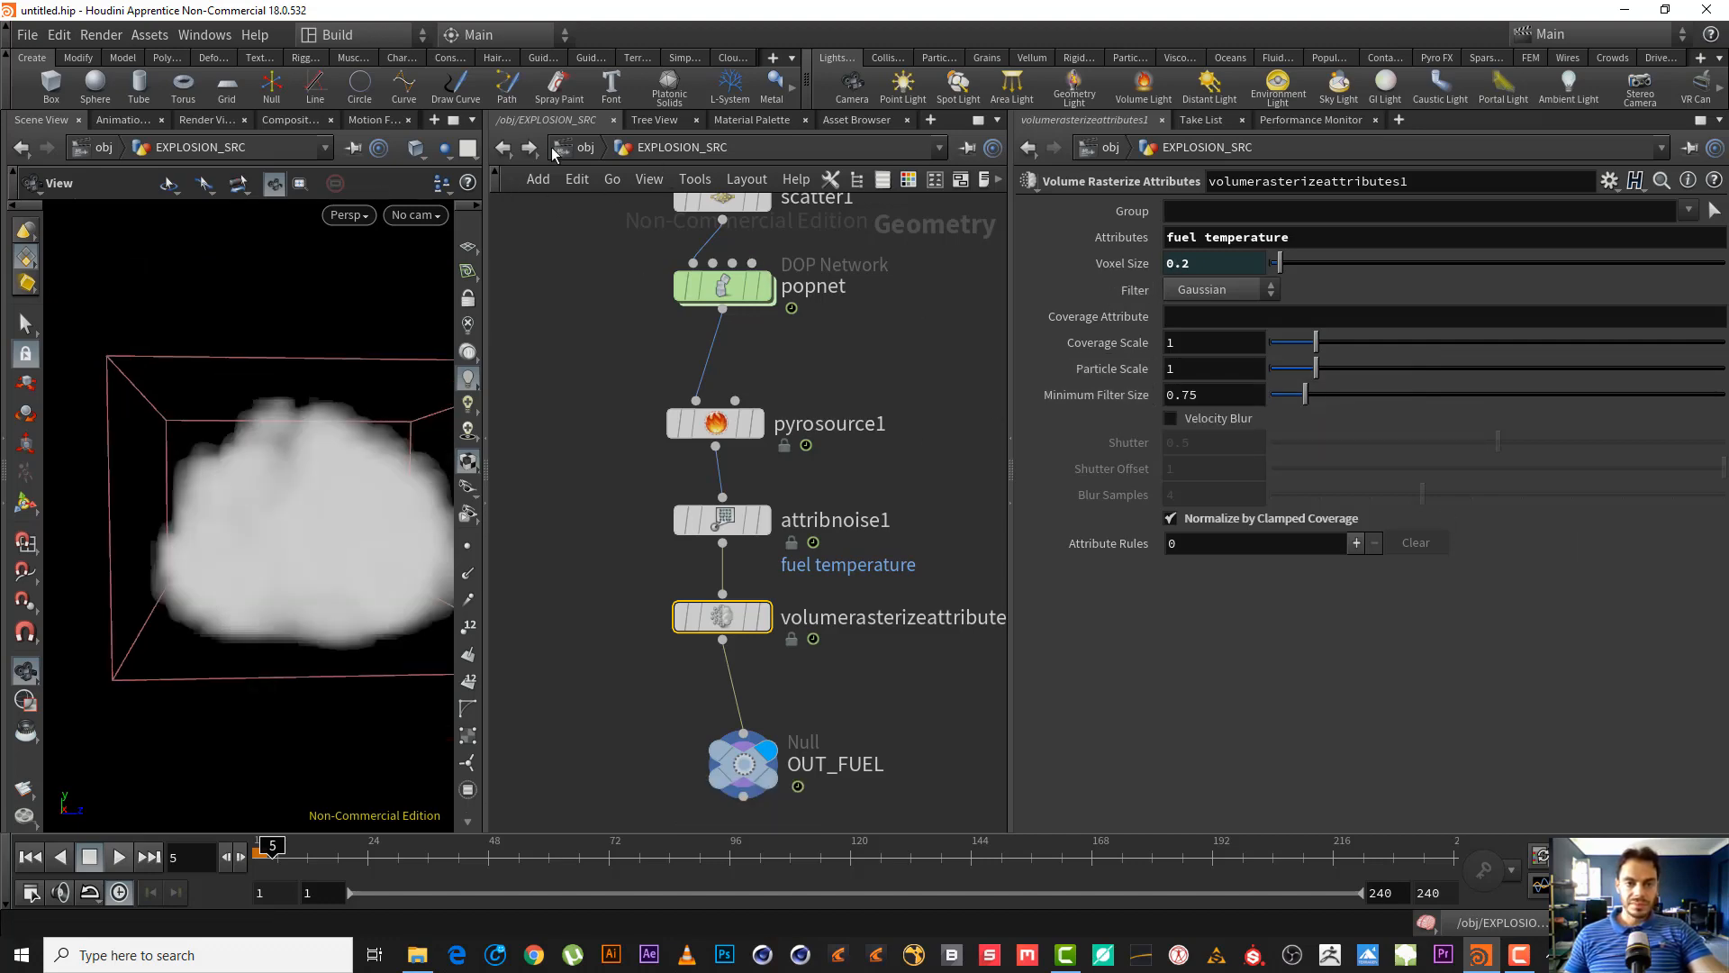
- Return inside EXPLOSION_SIM, replay the simulation from frame 1 up to frame 36, and examine the smoke and container
{"action": "left_click", "coordinate": [585, 148]}
{"action": "left_click", "coordinate": [695, 461]}
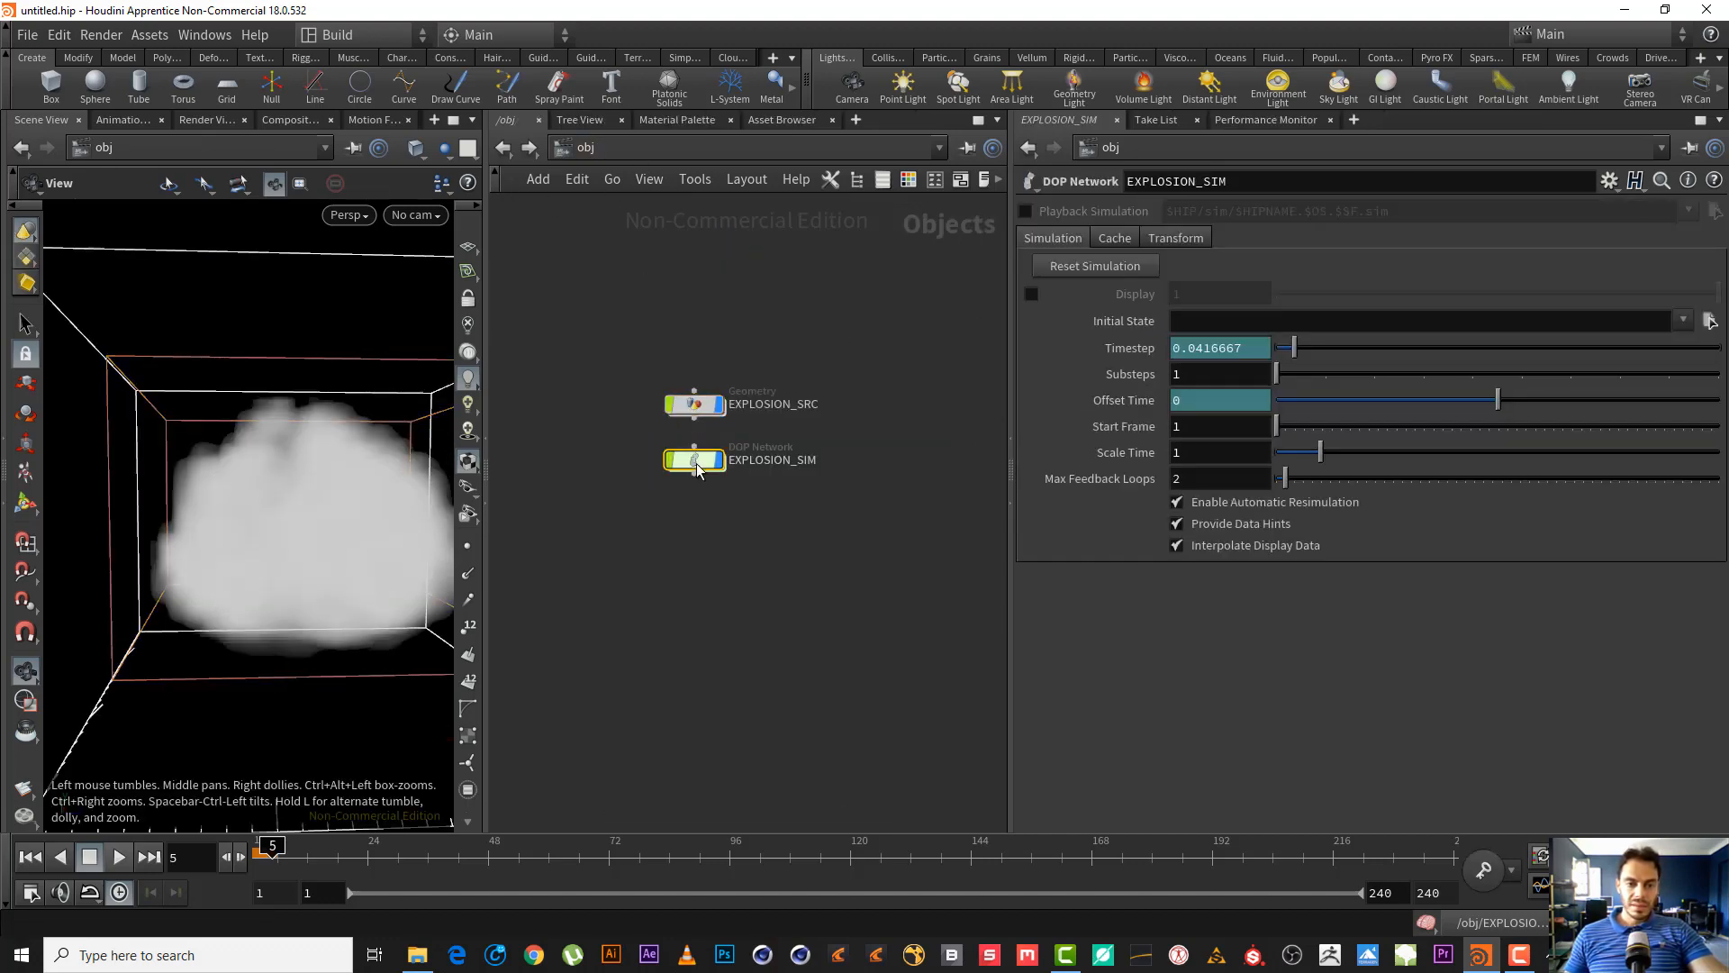
{"action": "double_click", "coordinate": [695, 461]}
{"action": "left_click", "coordinate": [30, 856]}
{"action": "left_click", "coordinate": [108, 857]}
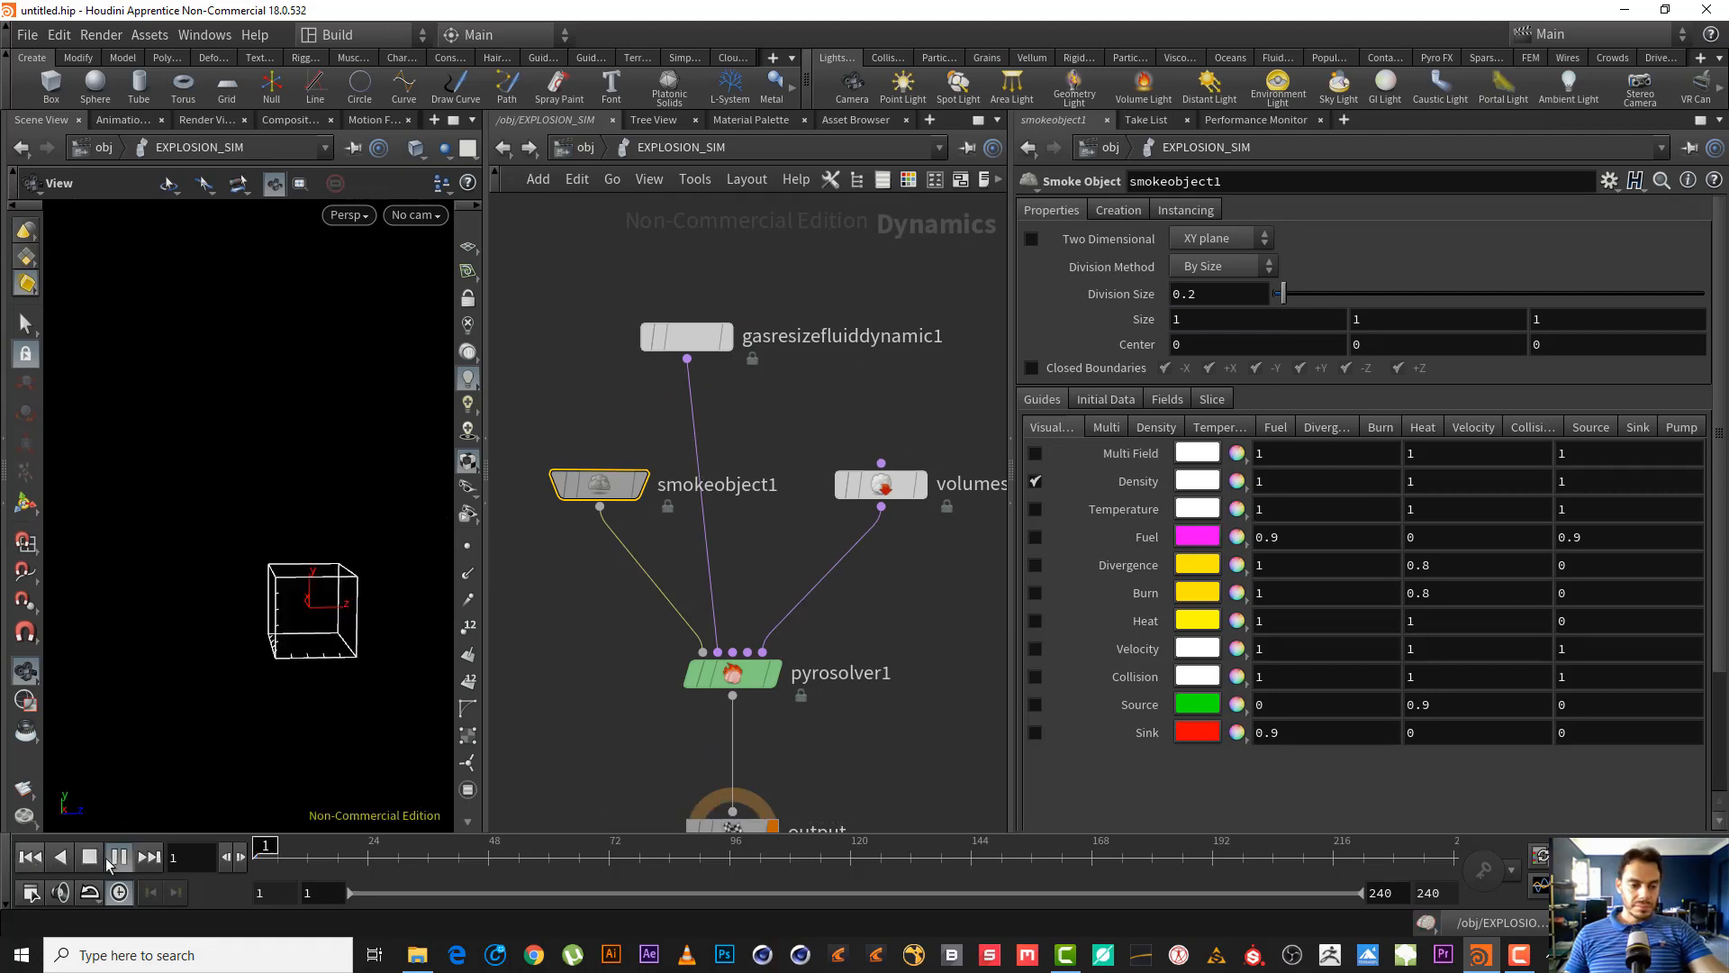
{"action": "left_click", "coordinate": [103, 859]}
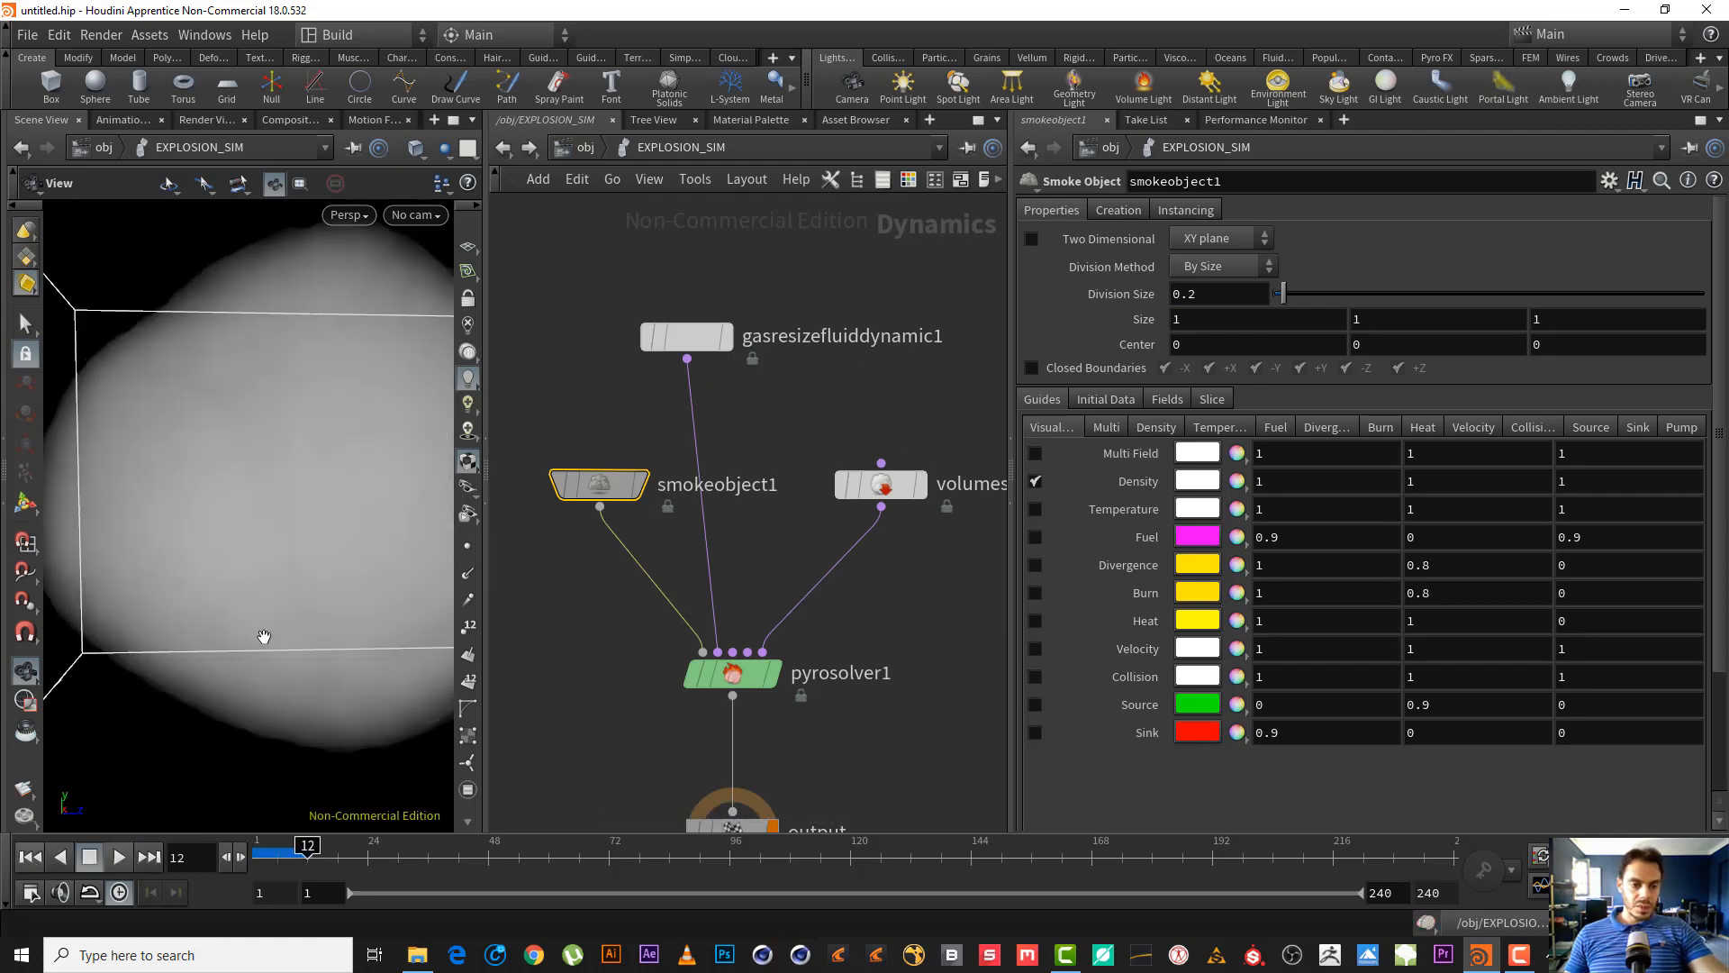
{"action": "scroll", "coordinate": [264, 637], "scroll_direction": "down", "scroll_amount": 5}
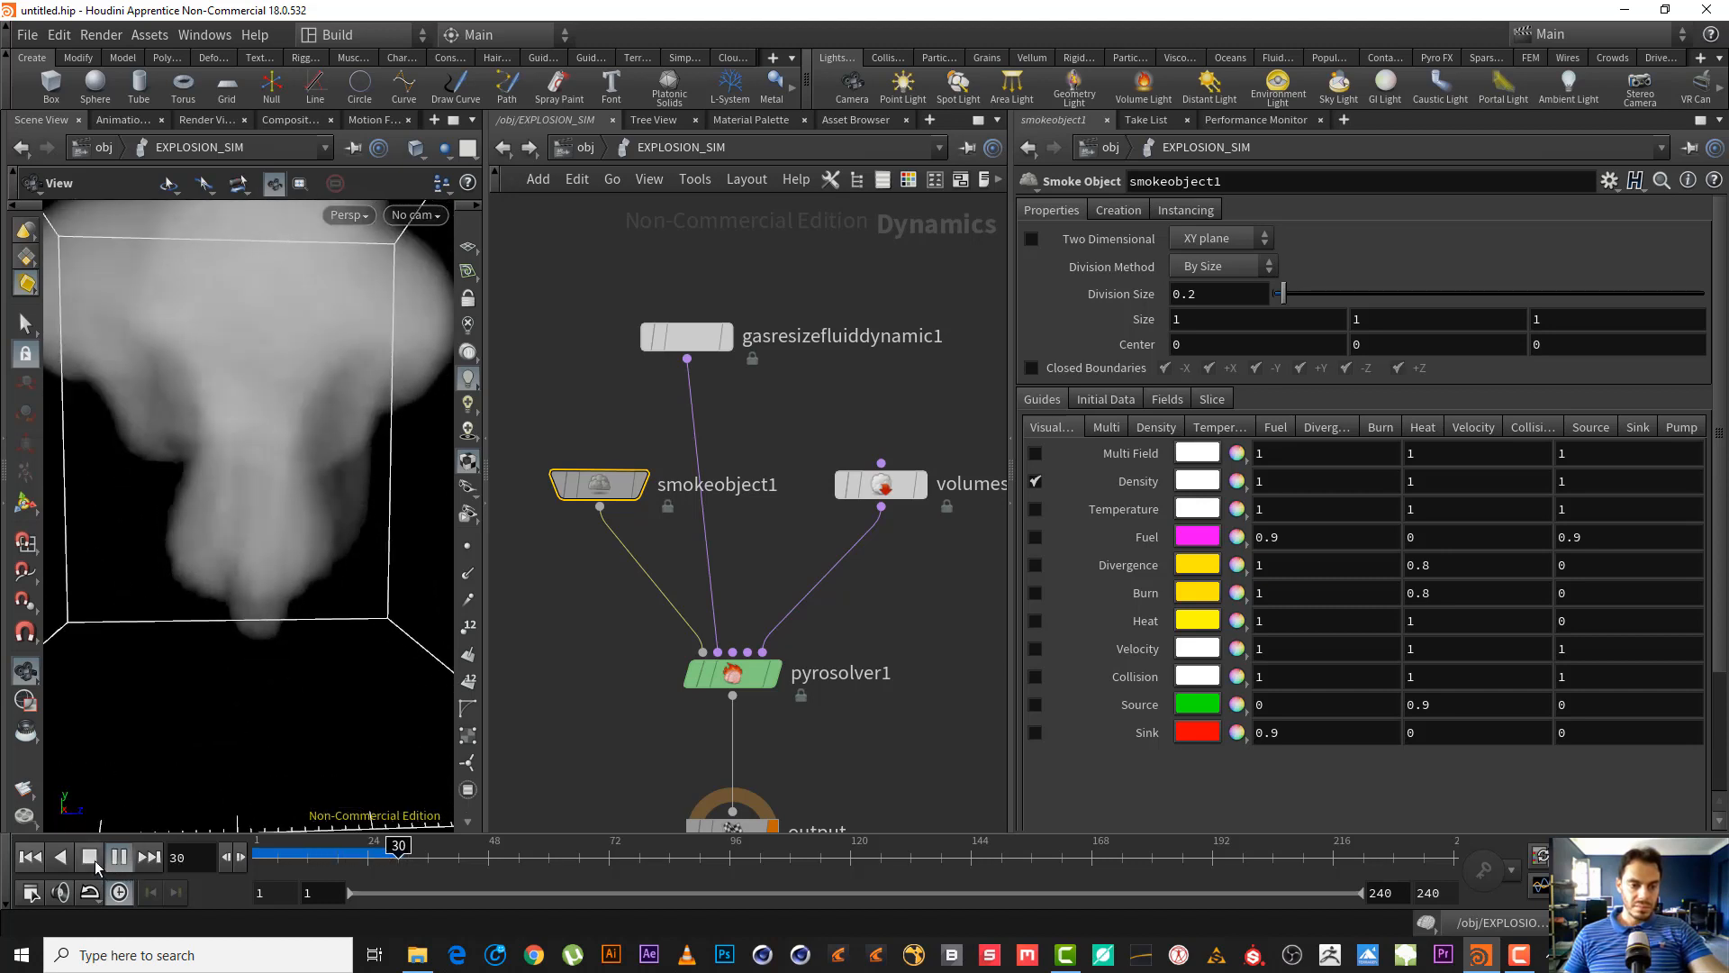
{"action": "left_click", "coordinate": [89, 857]}
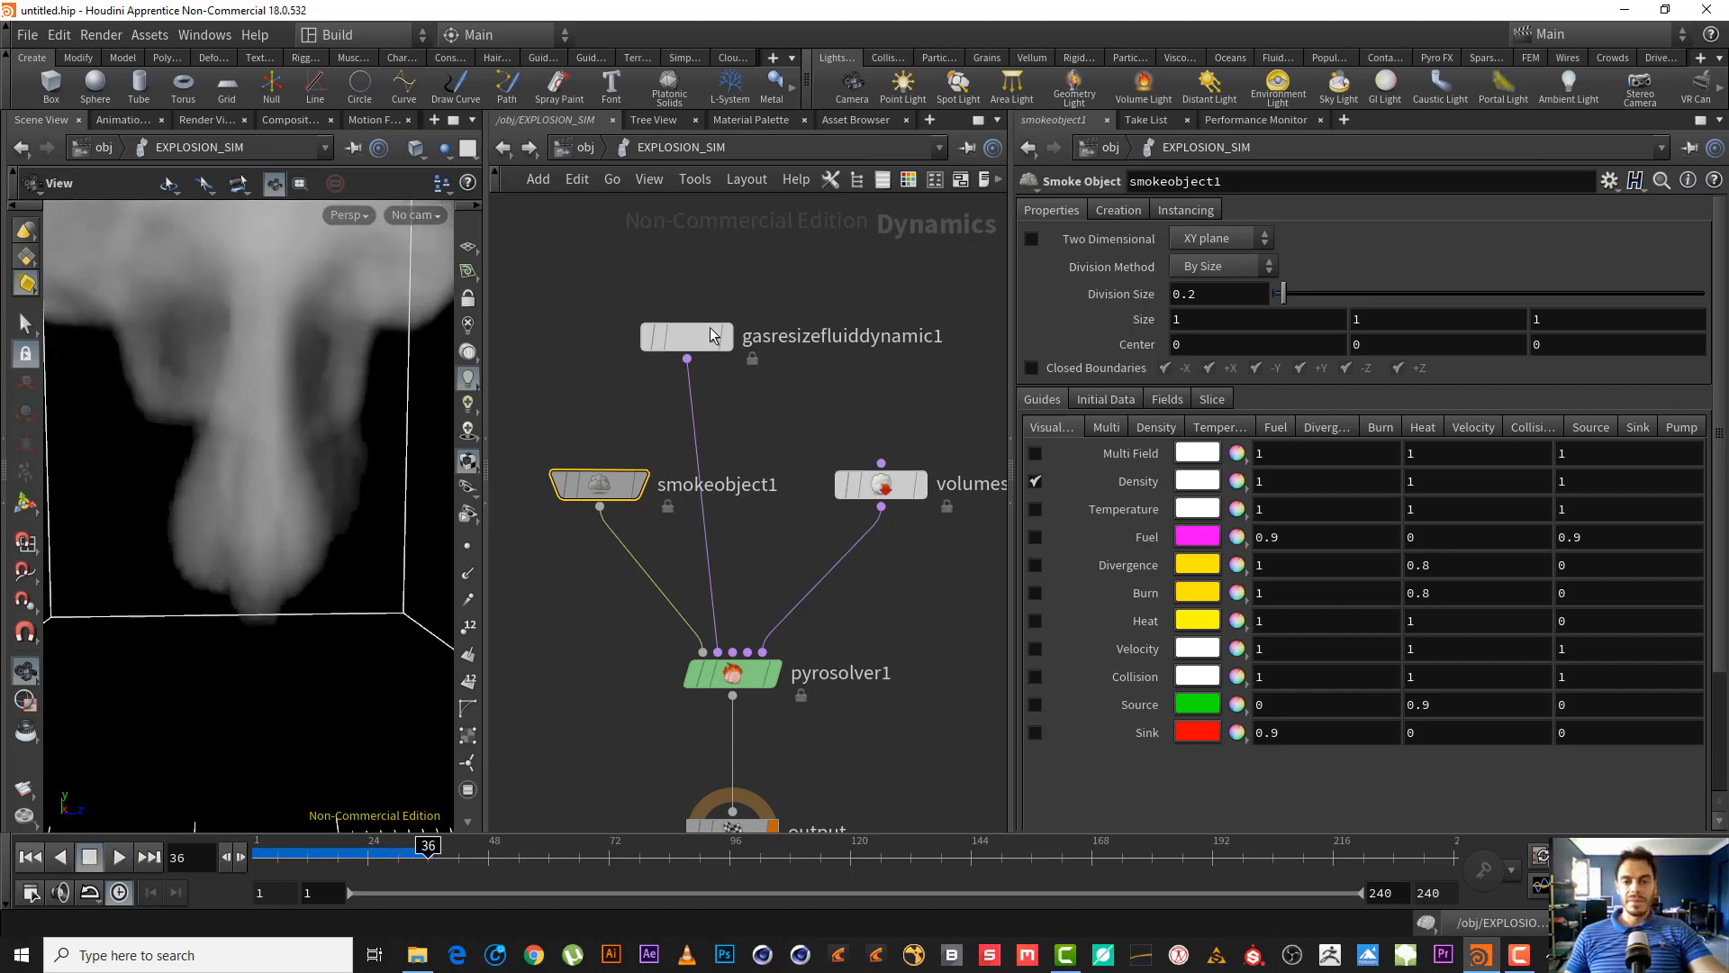
- Set smokeobject1's Division Size to 0.1, replay the simulation from frame 1 up to frame 19, and examine the smoke
{"action": "middle_click_drag", "start_coordinate": [840, 464], "coordinate": [875, 473]}
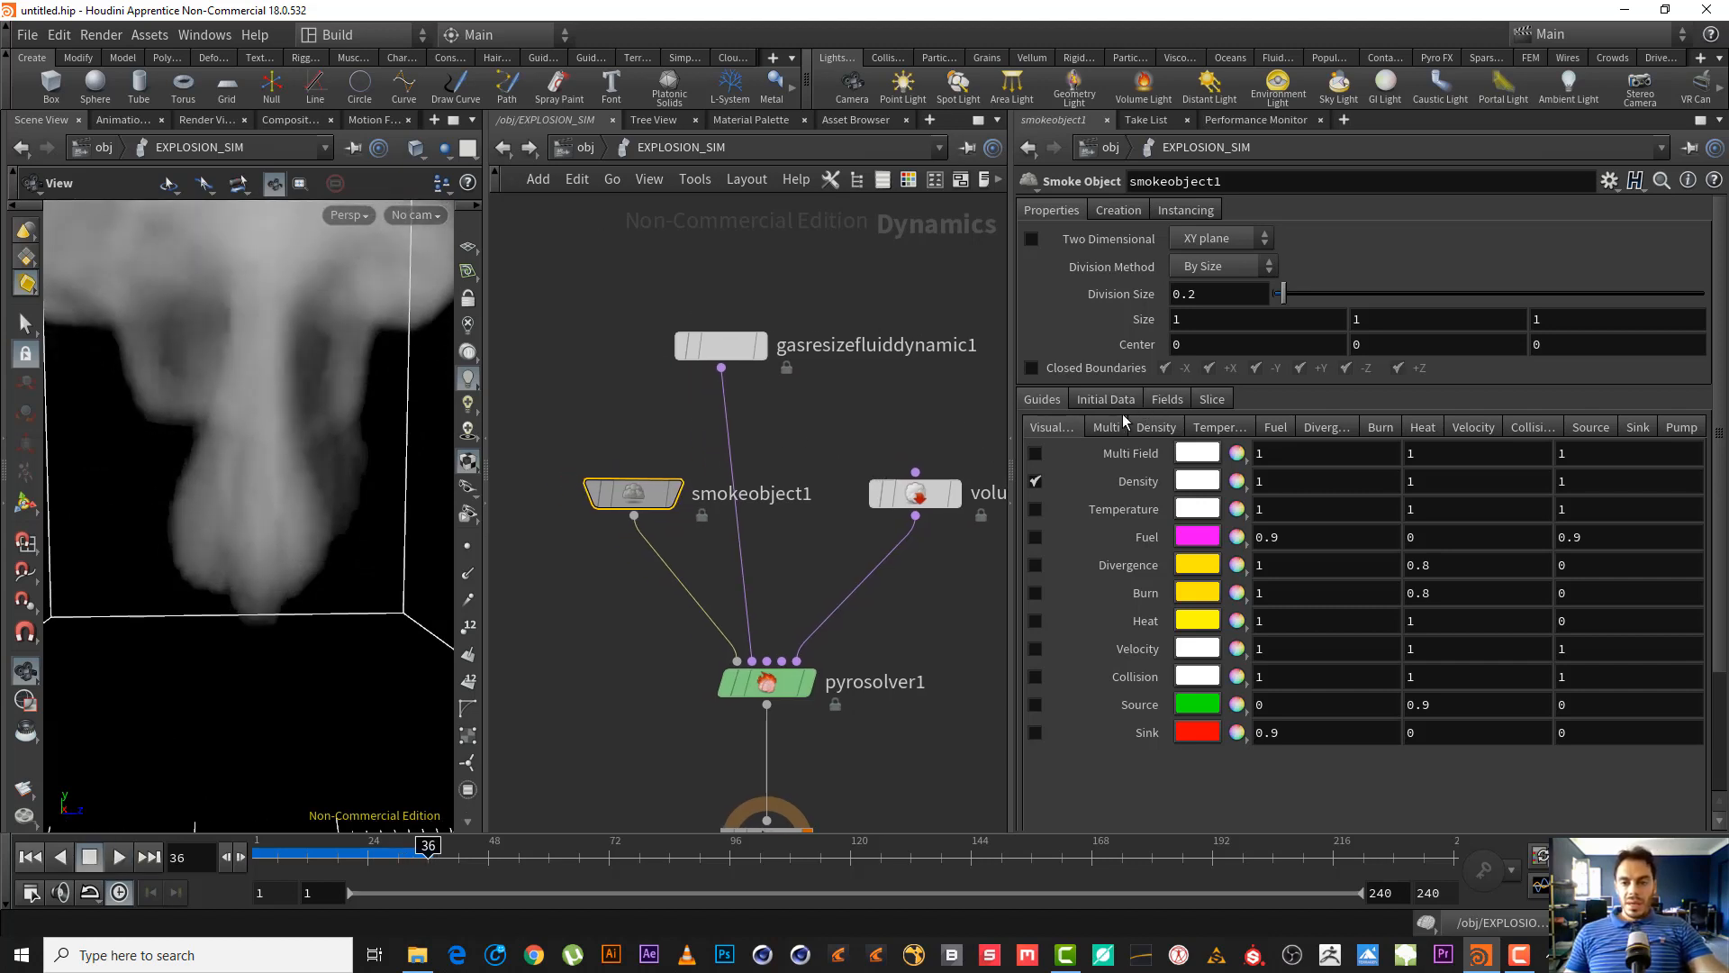
{"action": "left_click_drag", "start_coordinate": [1187, 294], "coordinate": [1511, 348]}
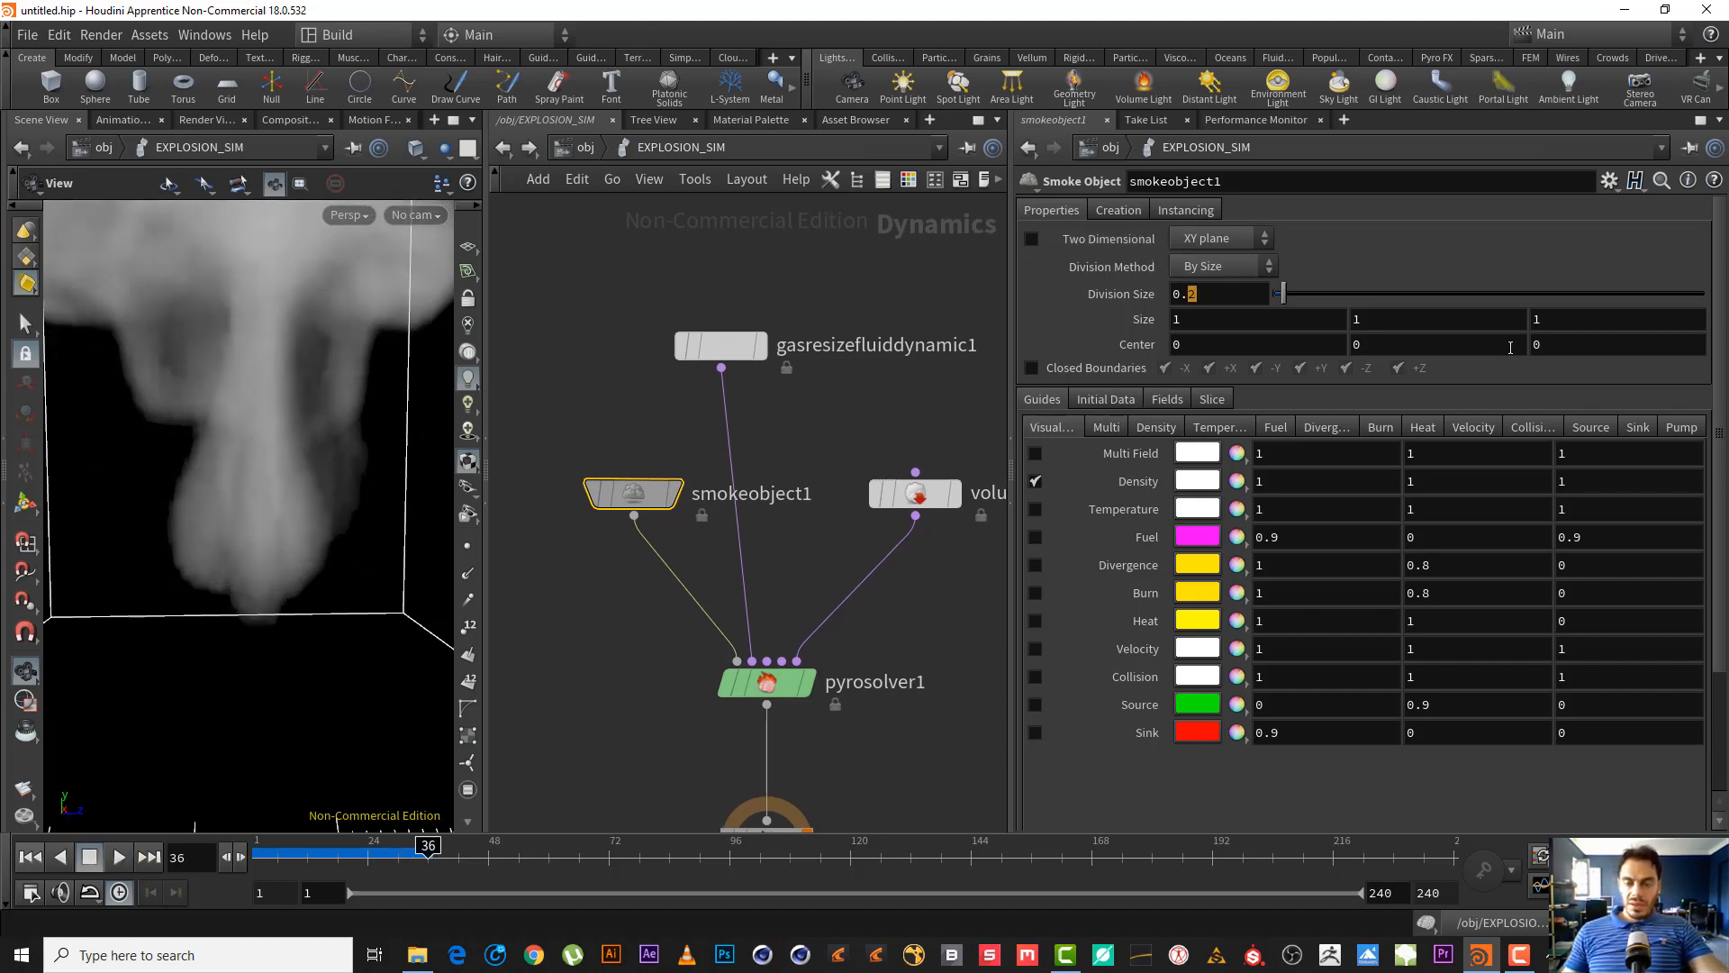
{"action": "type", "text": "1"}
{"action": "key", "text": "Return"}
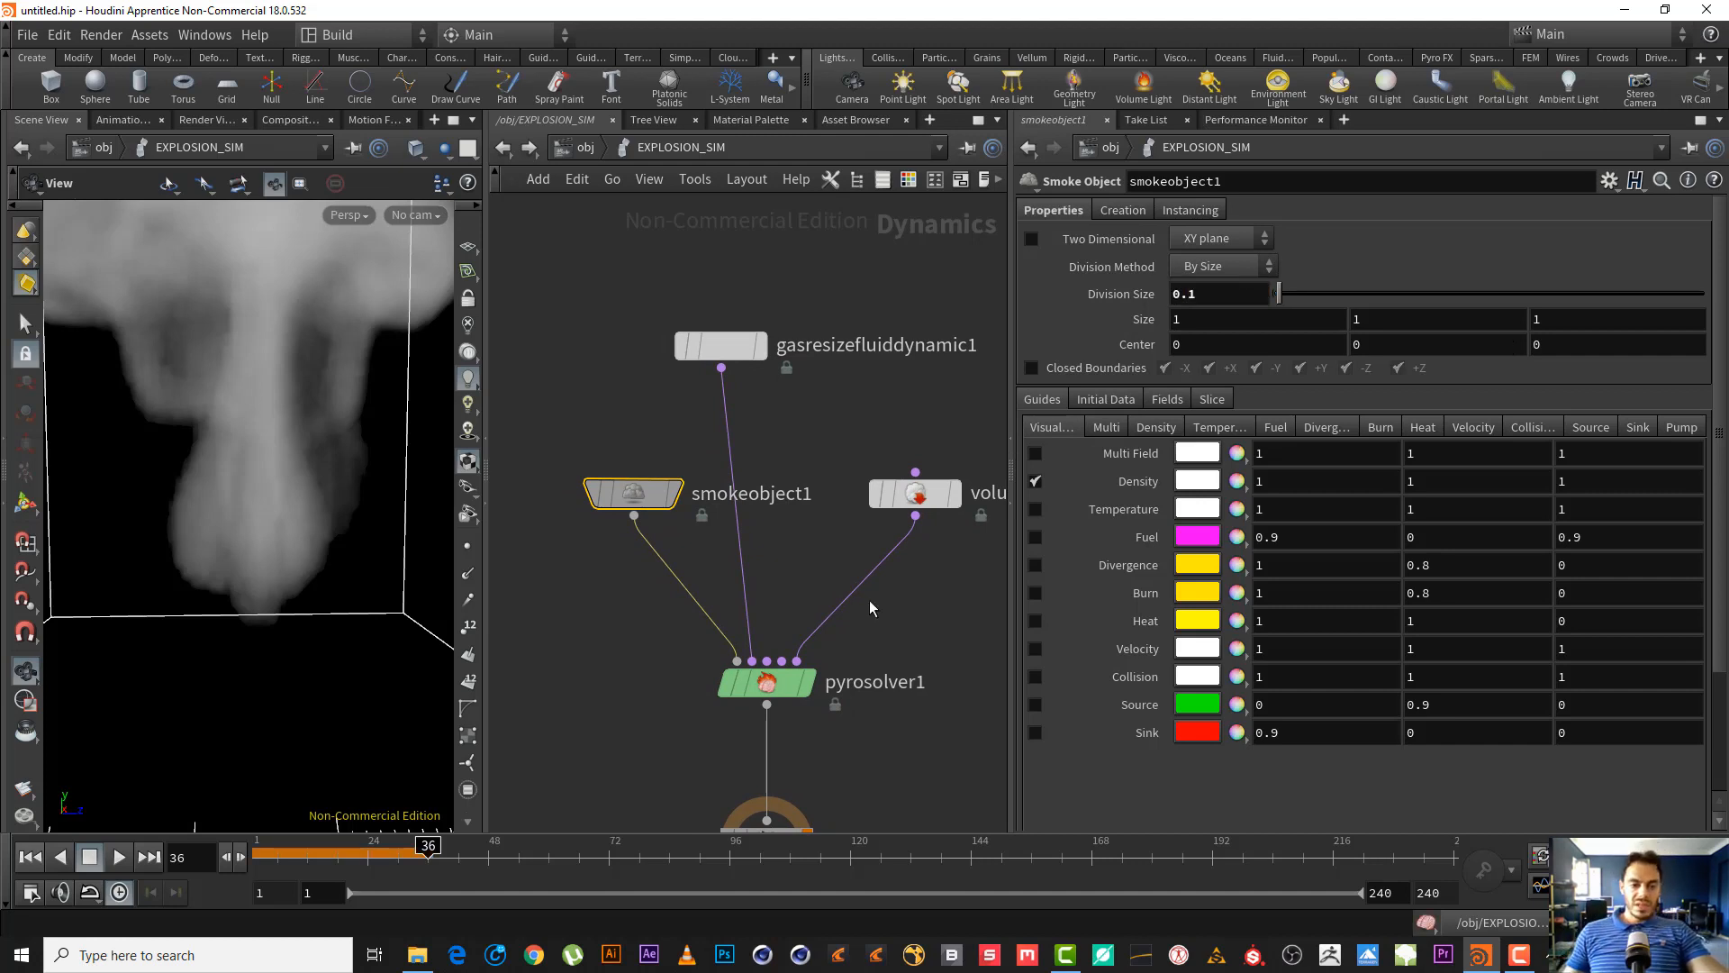
{"action": "left_click", "coordinate": [30, 856]}
{"action": "left_click", "coordinate": [118, 857]}
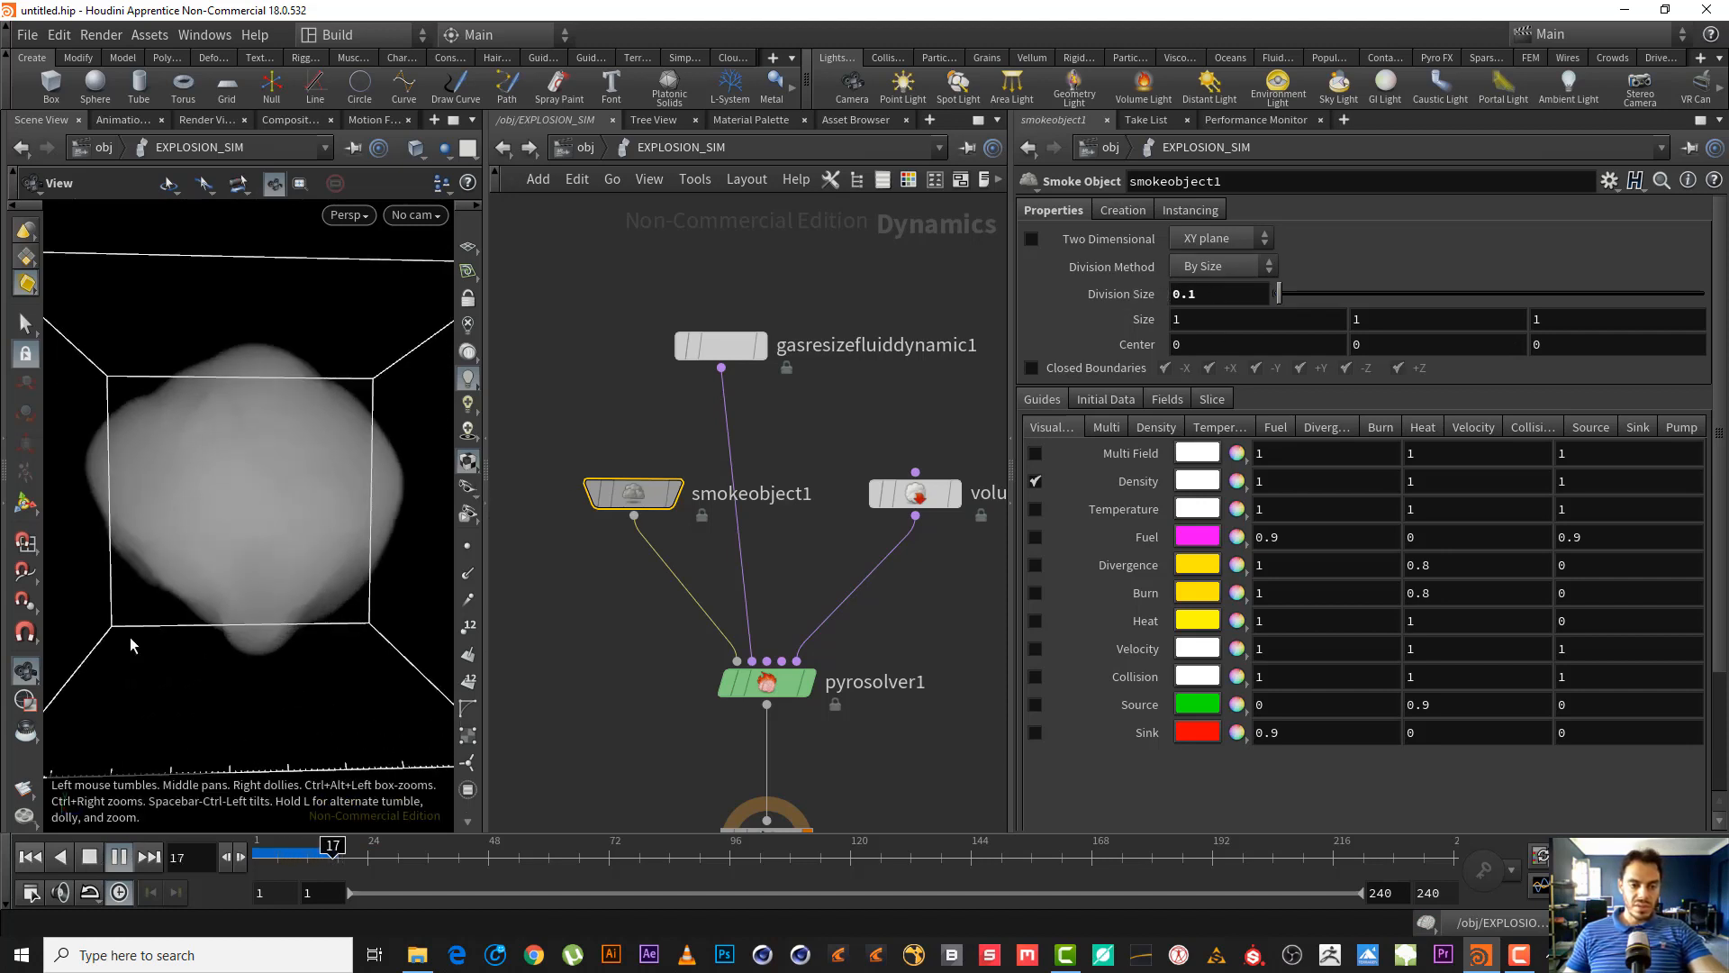
{"action": "left_click_drag", "start_coordinate": [336, 507], "coordinate": [201, 506]}
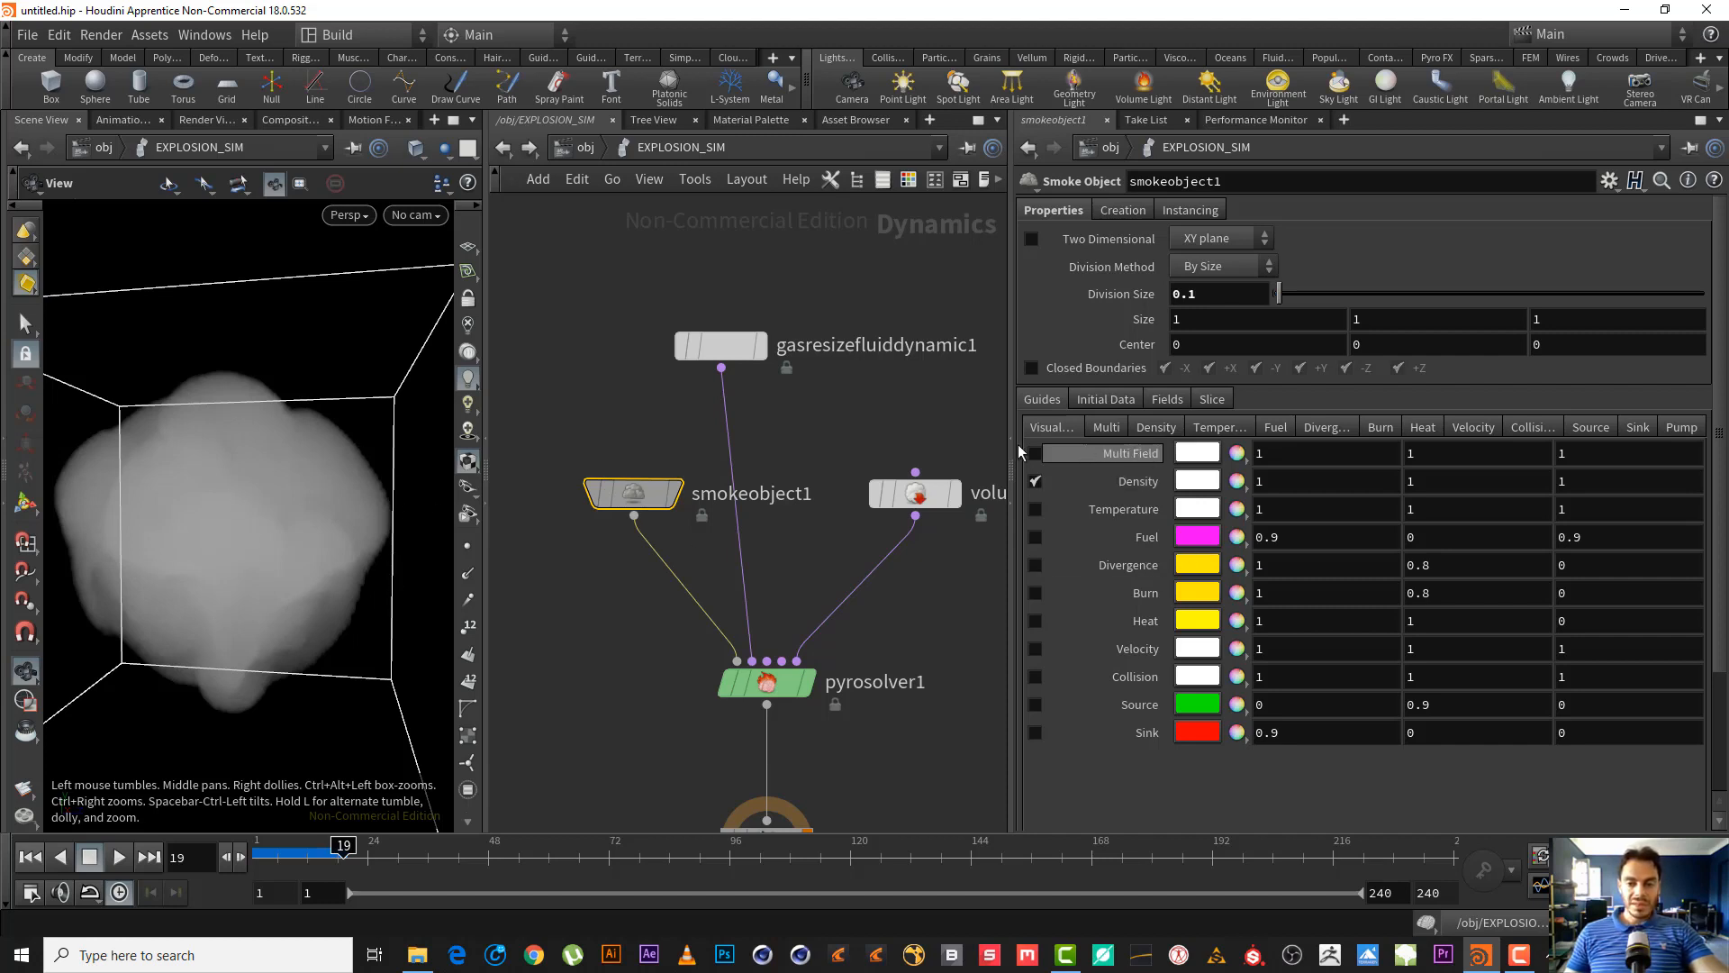
- Preview smokeobject1's Fuel and Heat guide visualizations, leaving Density, Fuel and Heat turned off
{"action": "left_click", "coordinate": [1035, 536]}
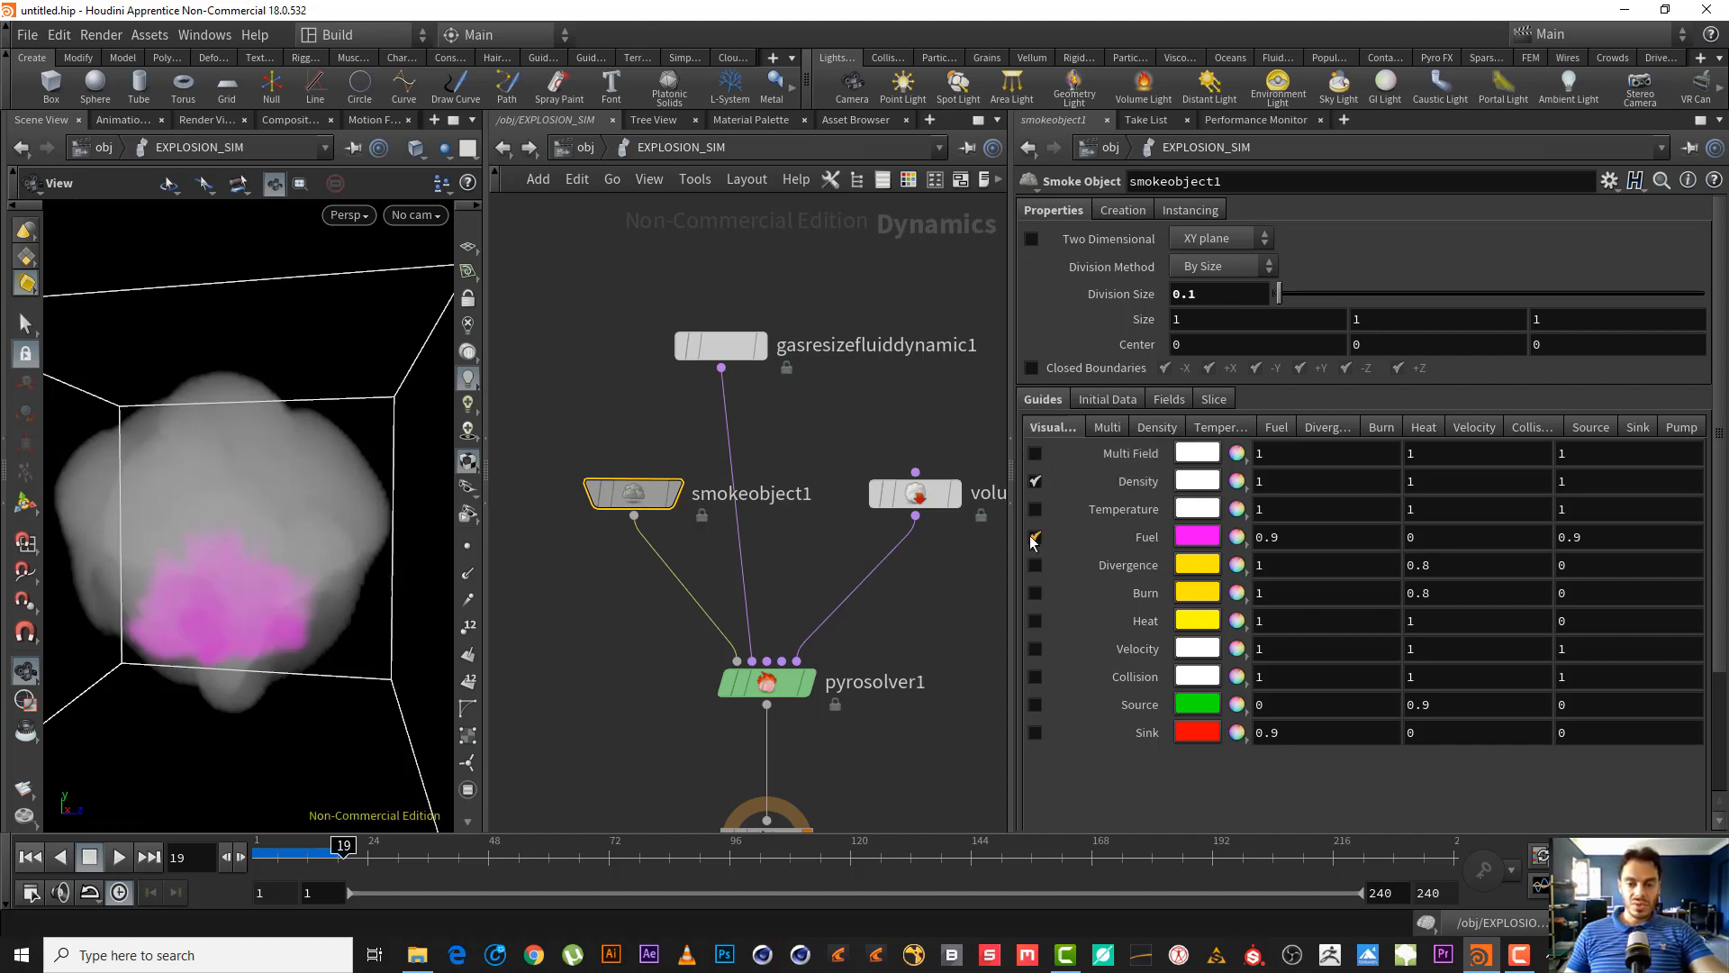
{"action": "left_click", "coordinate": [1035, 483]}
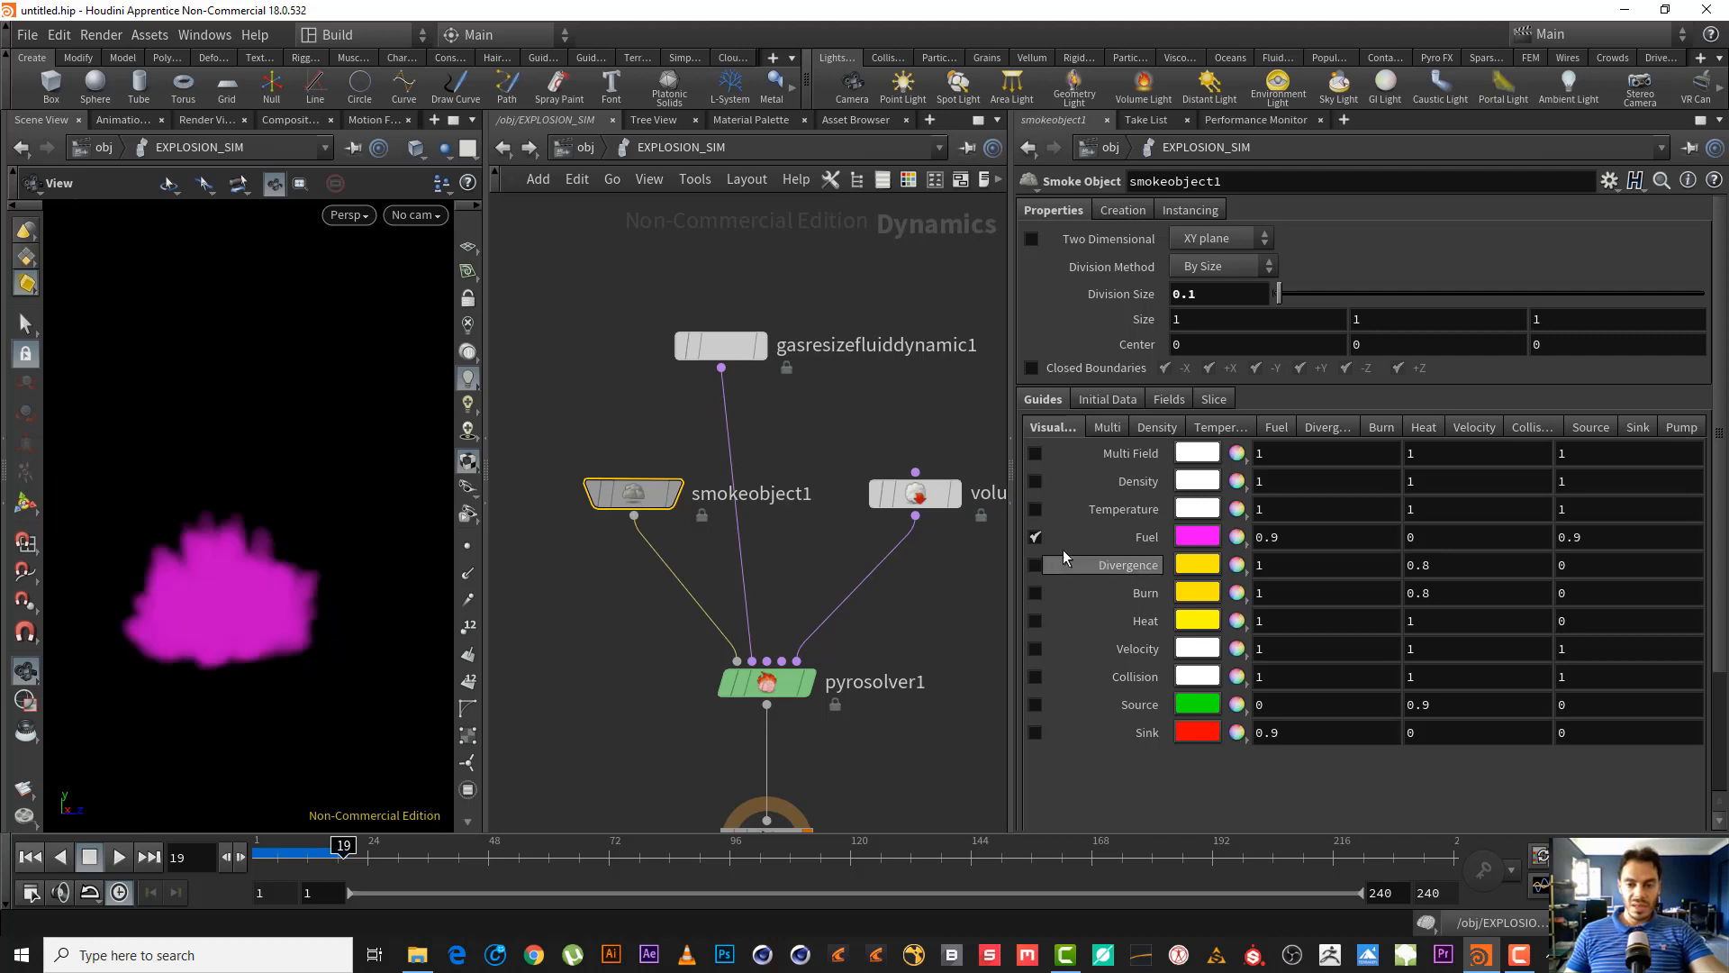
{"action": "left_click", "coordinate": [1034, 621]}
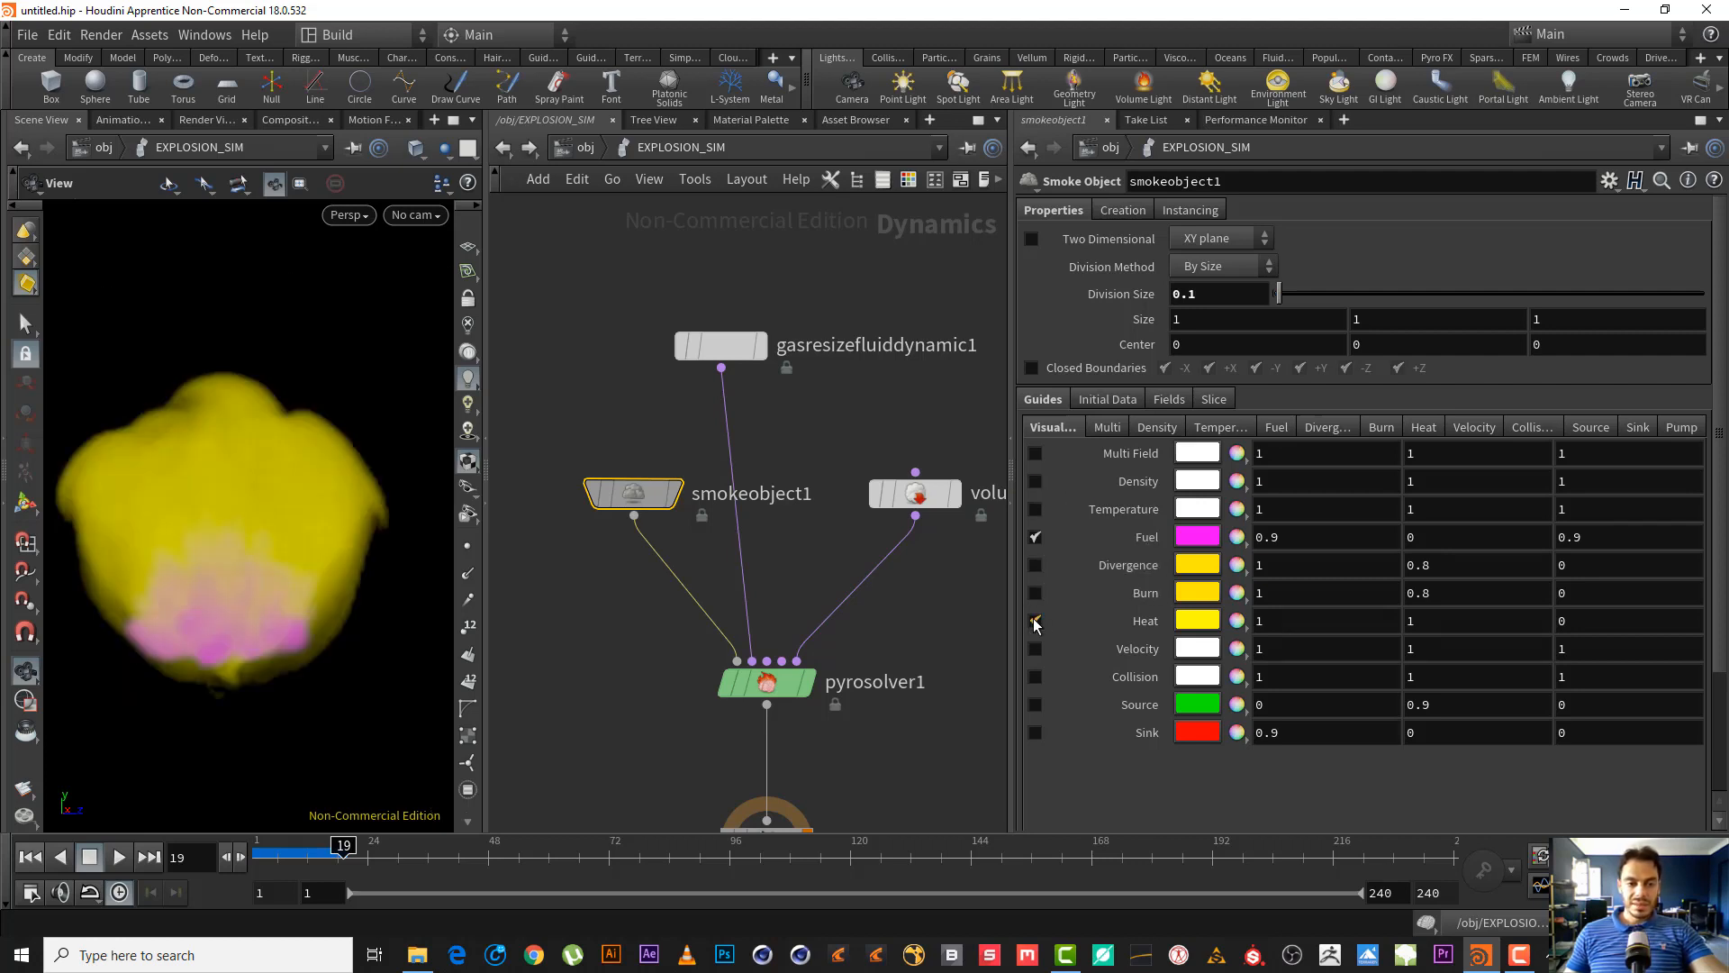
{"action": "left_click", "coordinate": [1035, 621]}
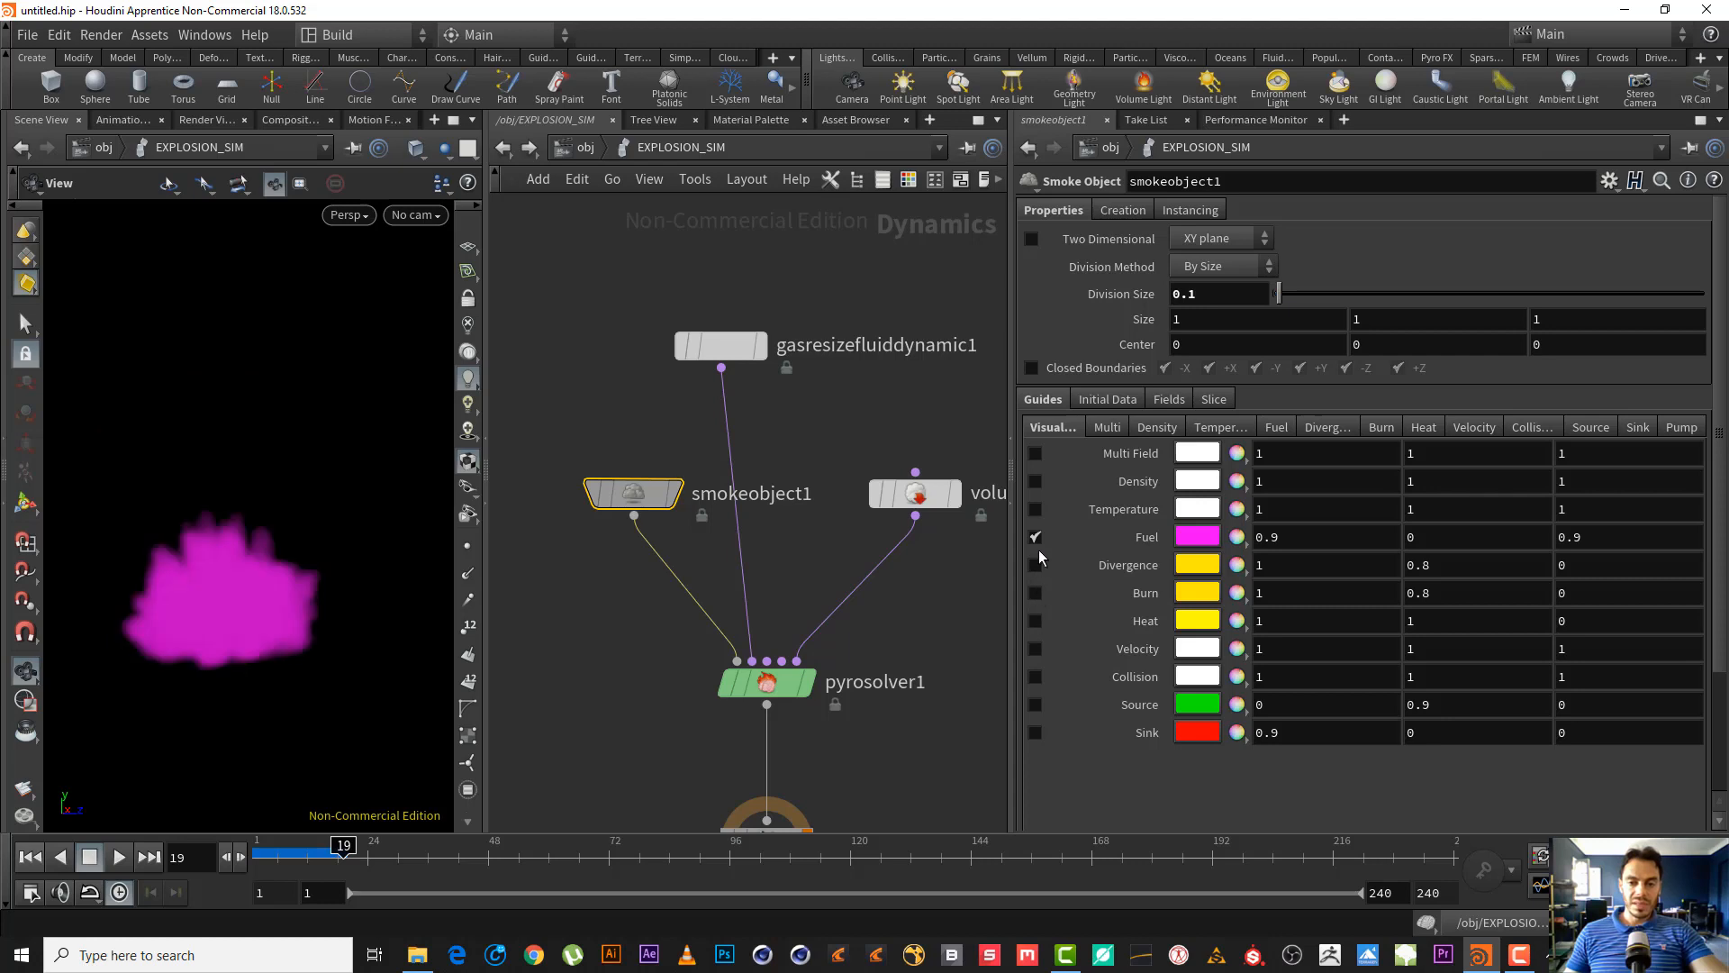
{"action": "left_click", "coordinate": [1036, 537]}
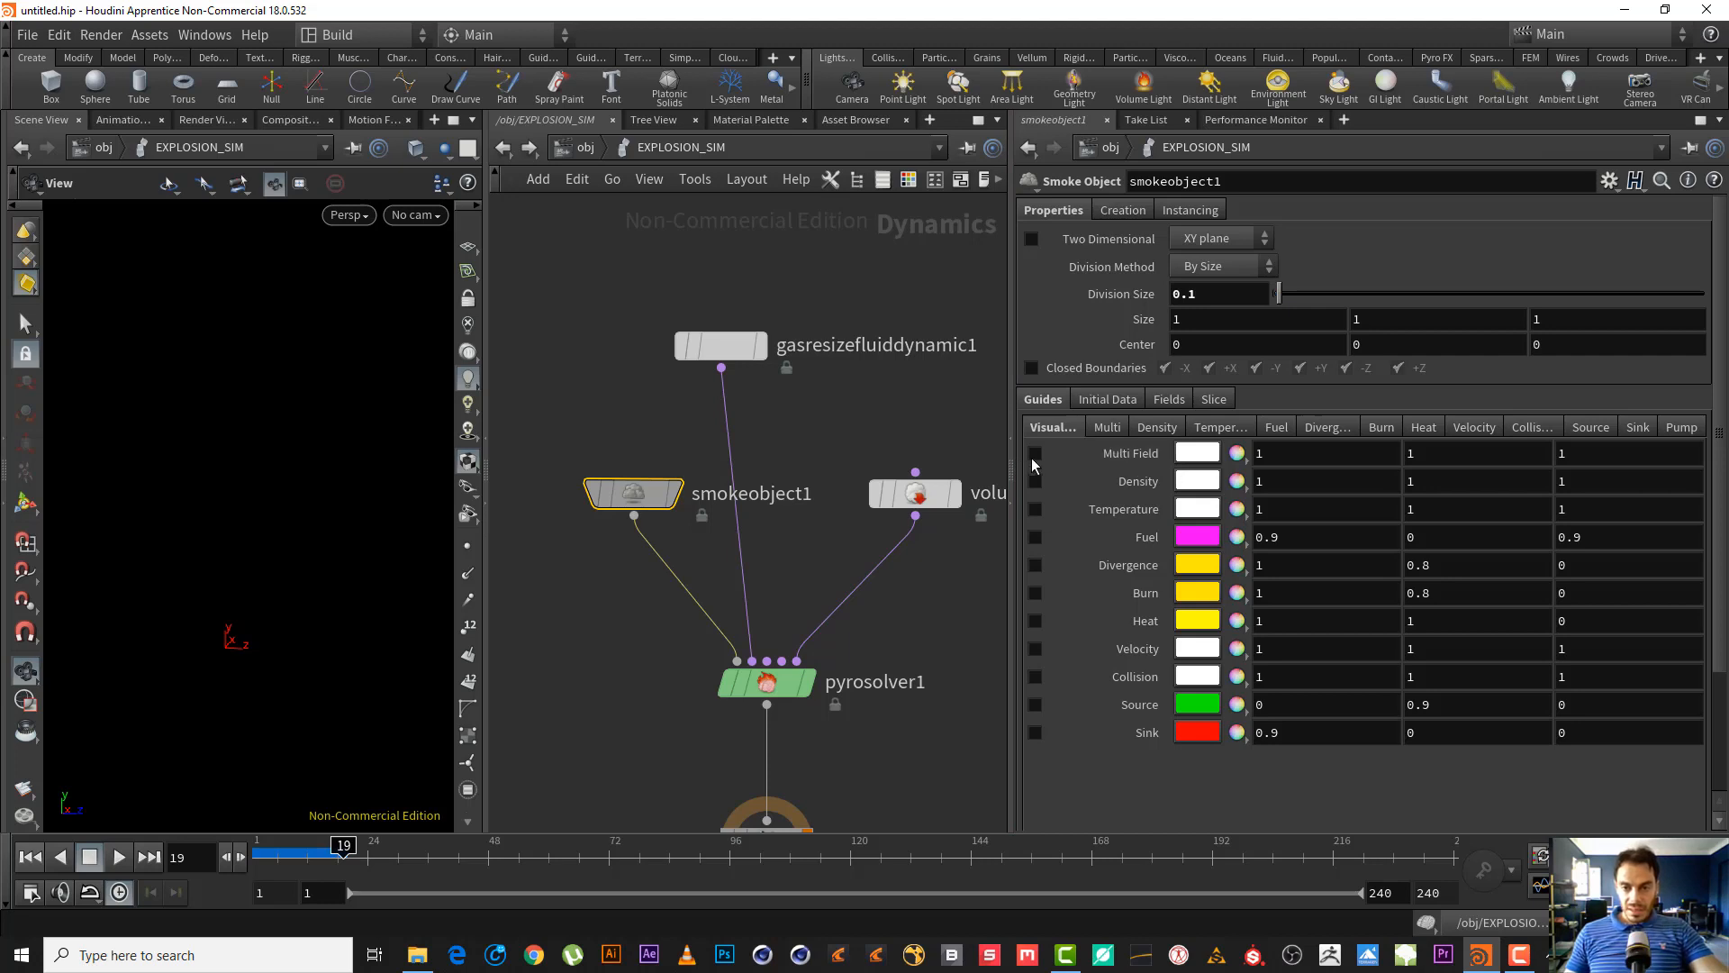
- In smokeobject1's multi-field smoke visualization, set both the Density Field and the Diffuse Field to density
{"action": "left_click", "coordinate": [1113, 431]}
{"action": "left_click_drag", "start_coordinate": [1723, 533], "coordinate": [1722, 624]}
{"action": "left_click", "coordinate": [1212, 474]}
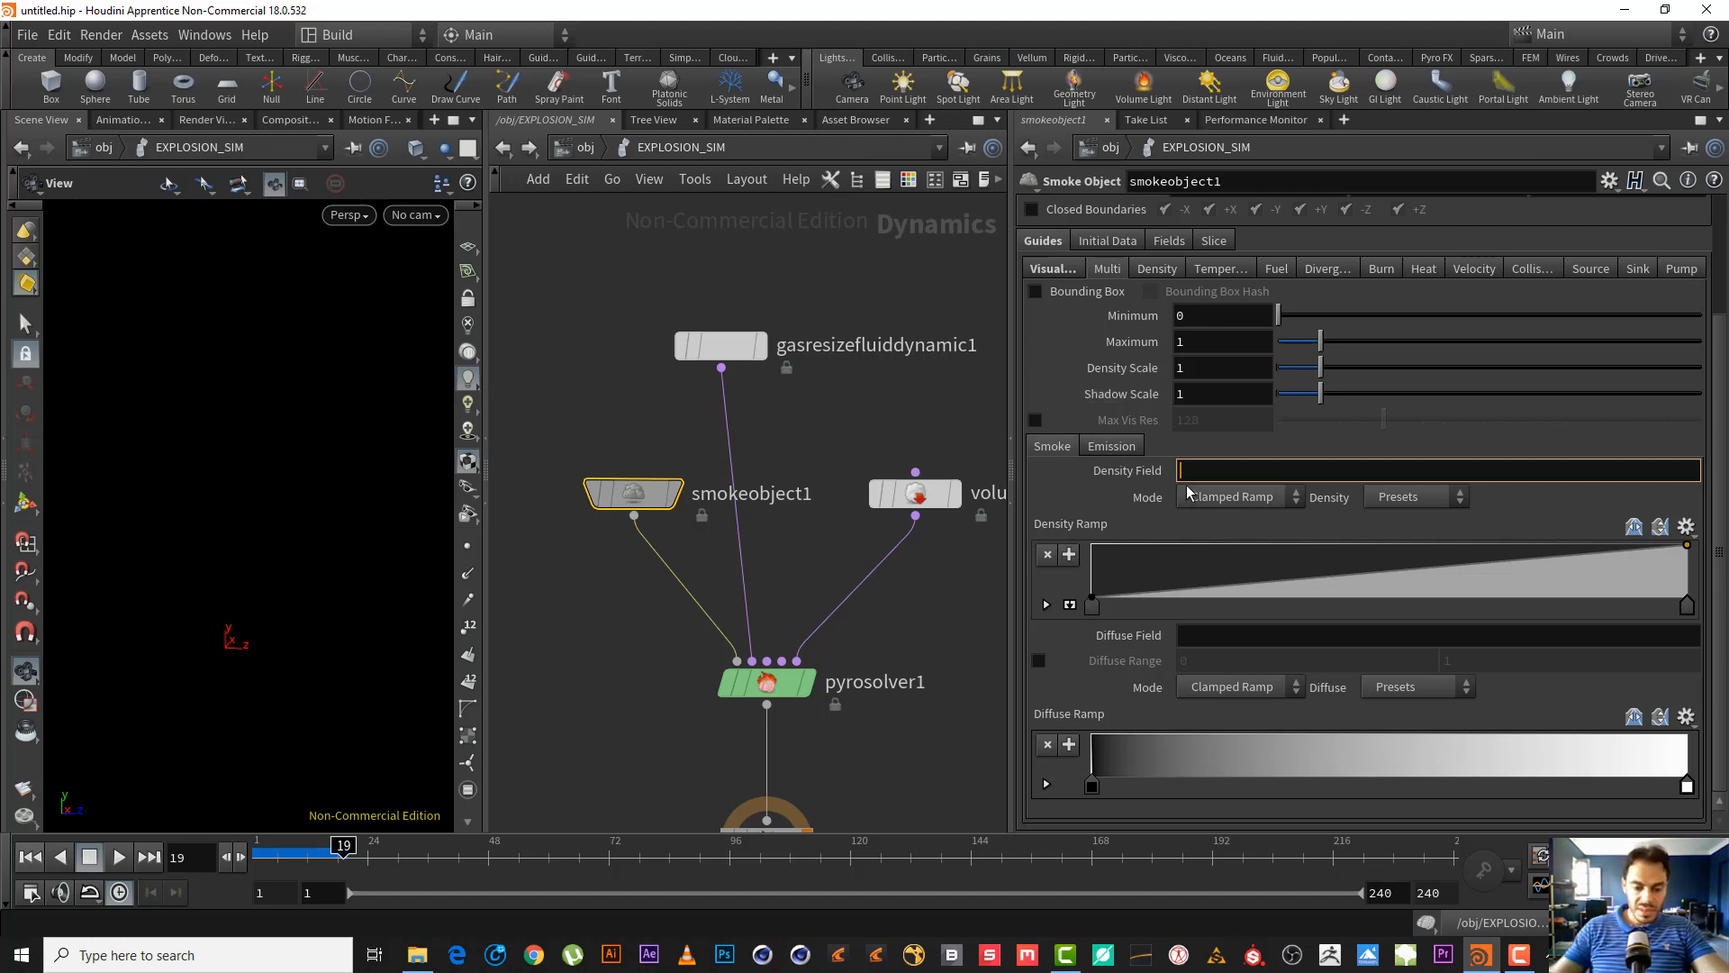
{"action": "key", "text": "Return"}
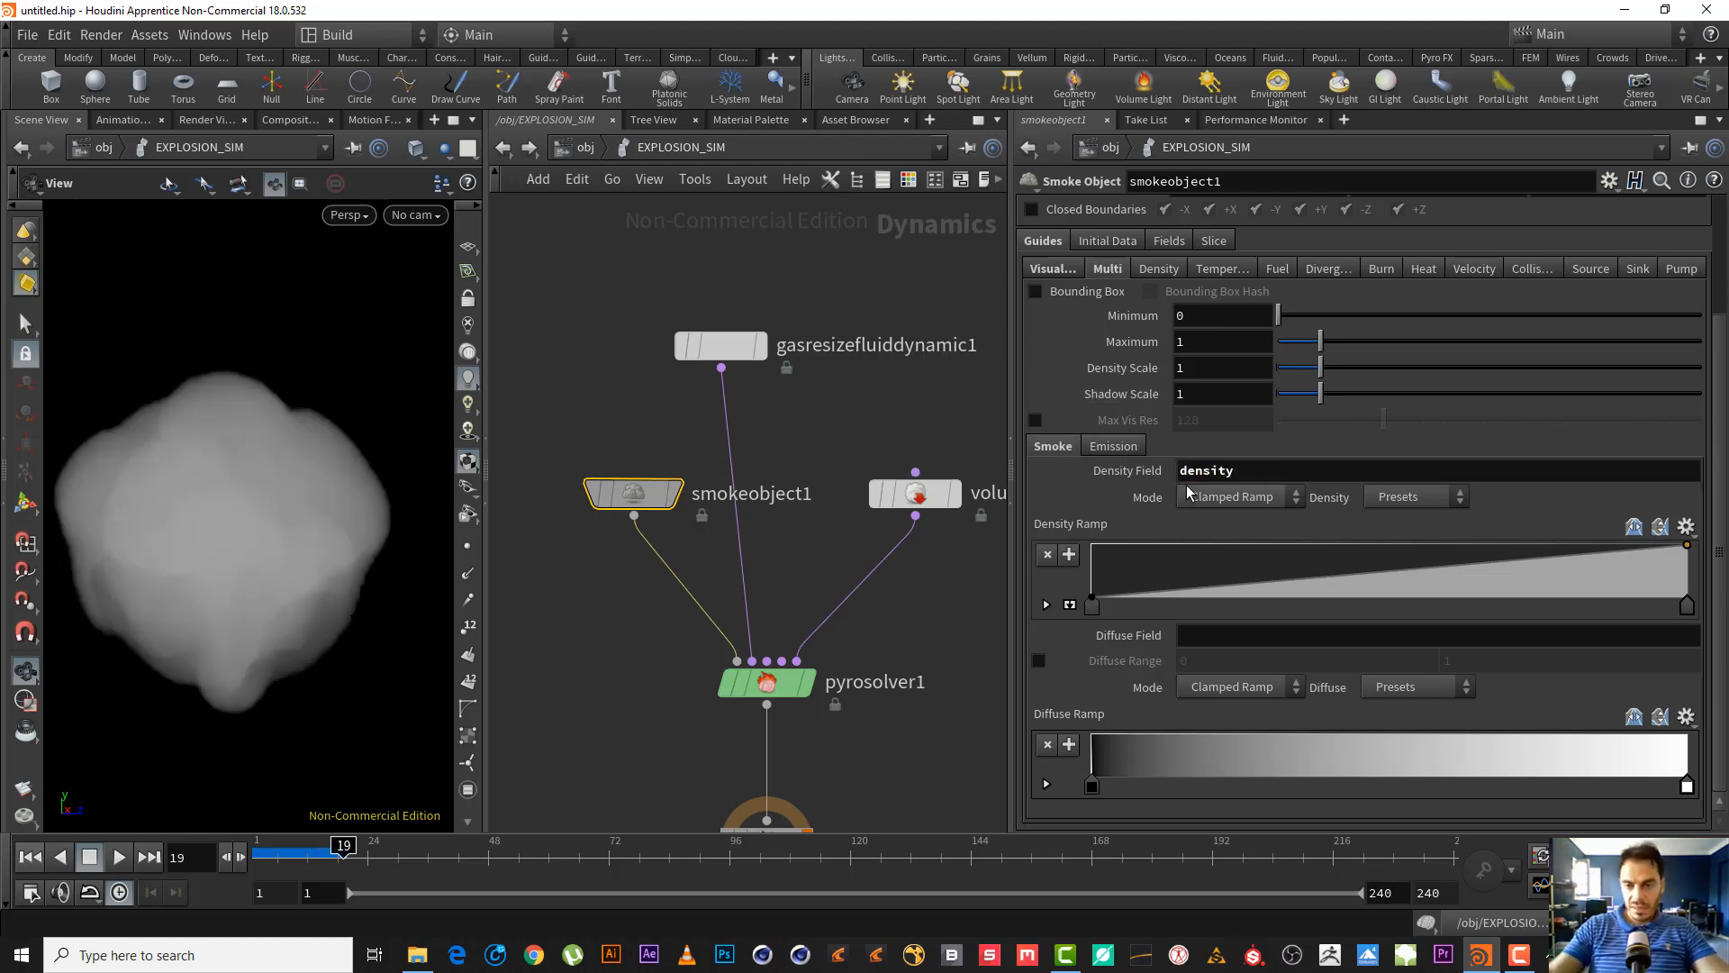
{"action": "double_click", "coordinate": [1257, 471]}
{"action": "key", "text": "ctrl+c"}
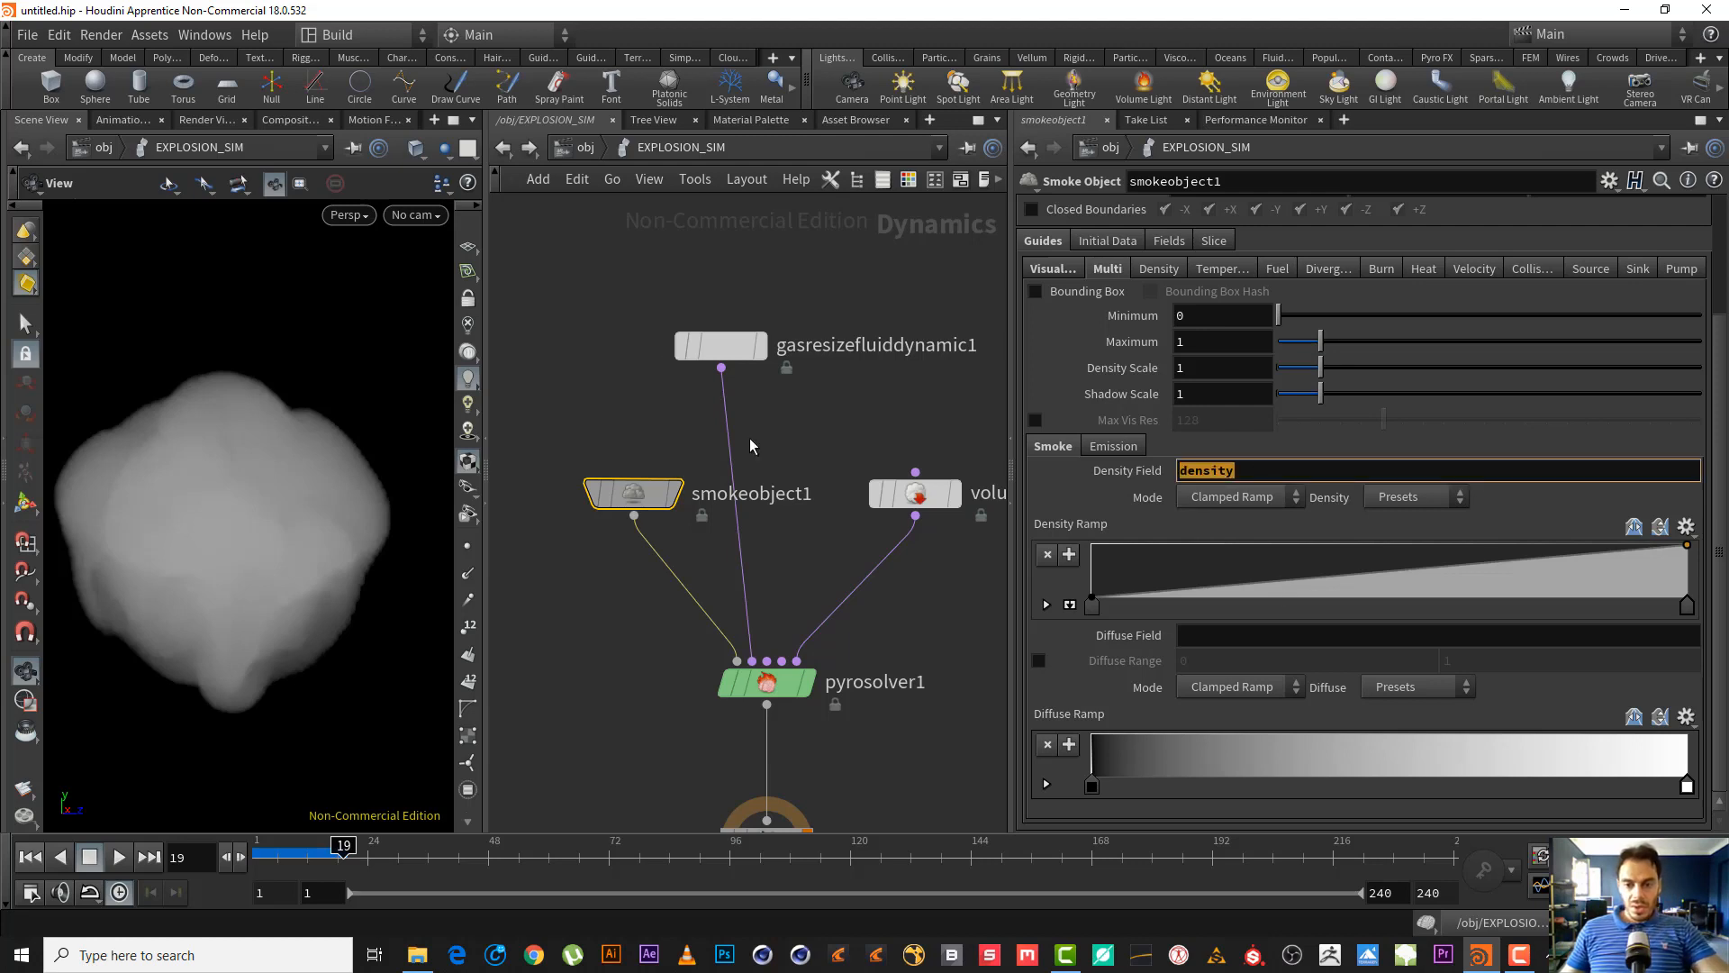
{"action": "left_click", "coordinate": [1196, 636]}
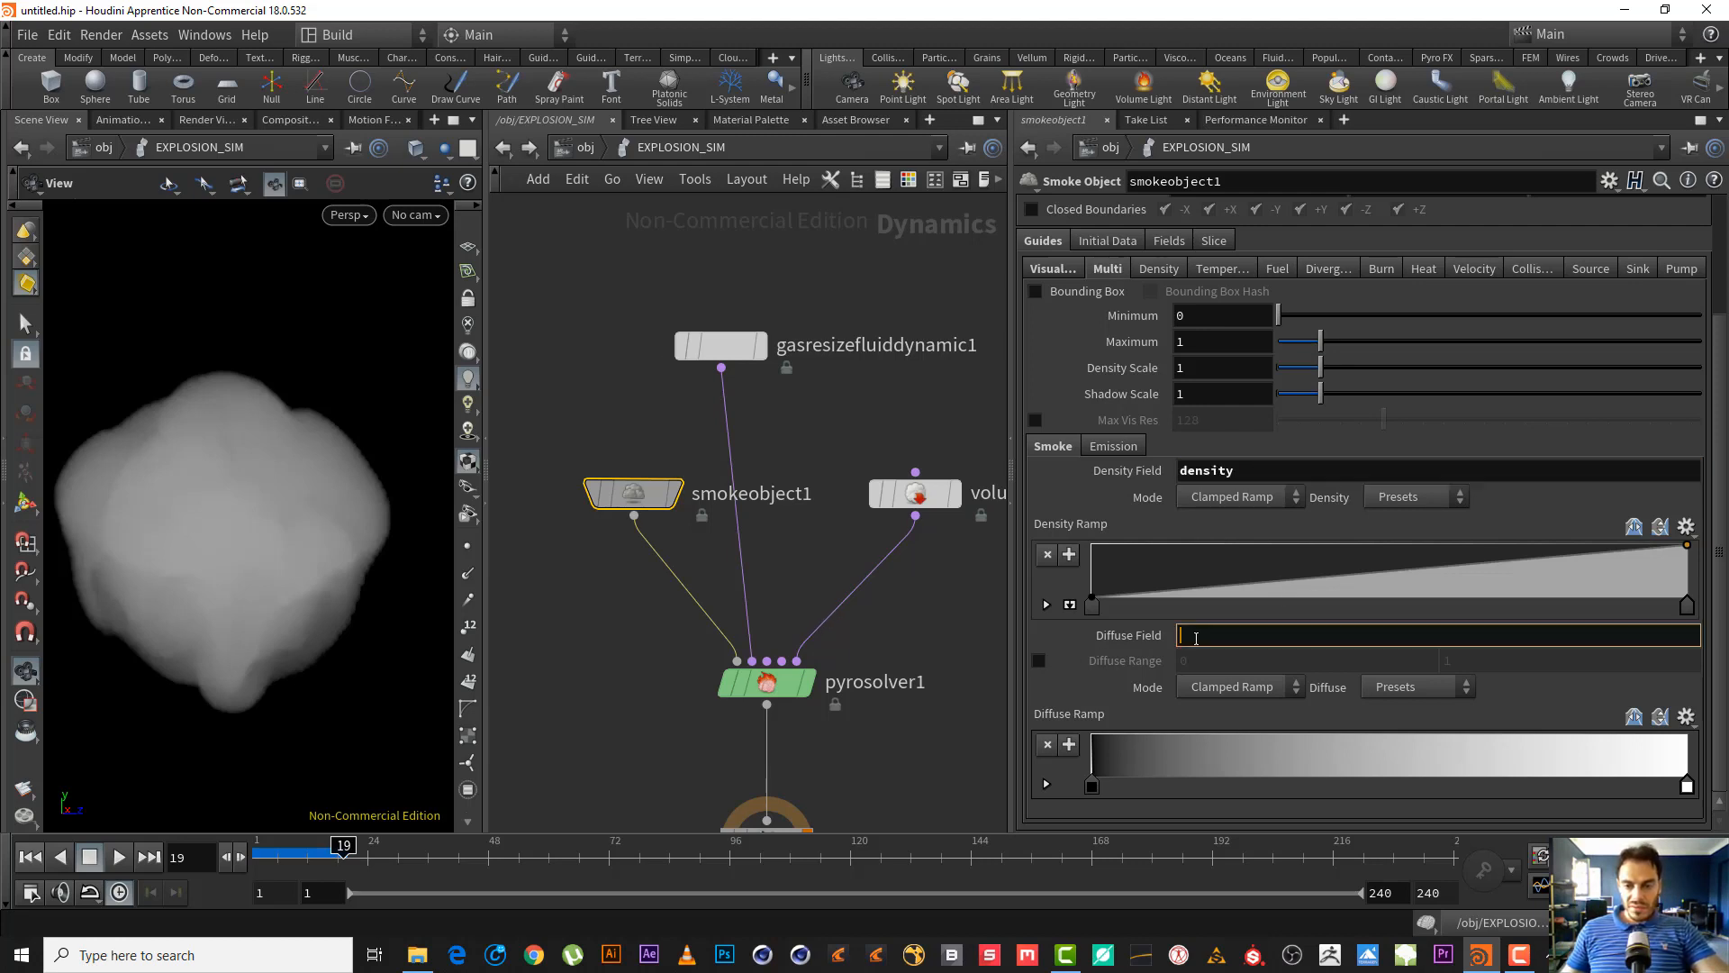
{"action": "key", "text": "ctrl+v"}
{"action": "key", "text": "Return"}
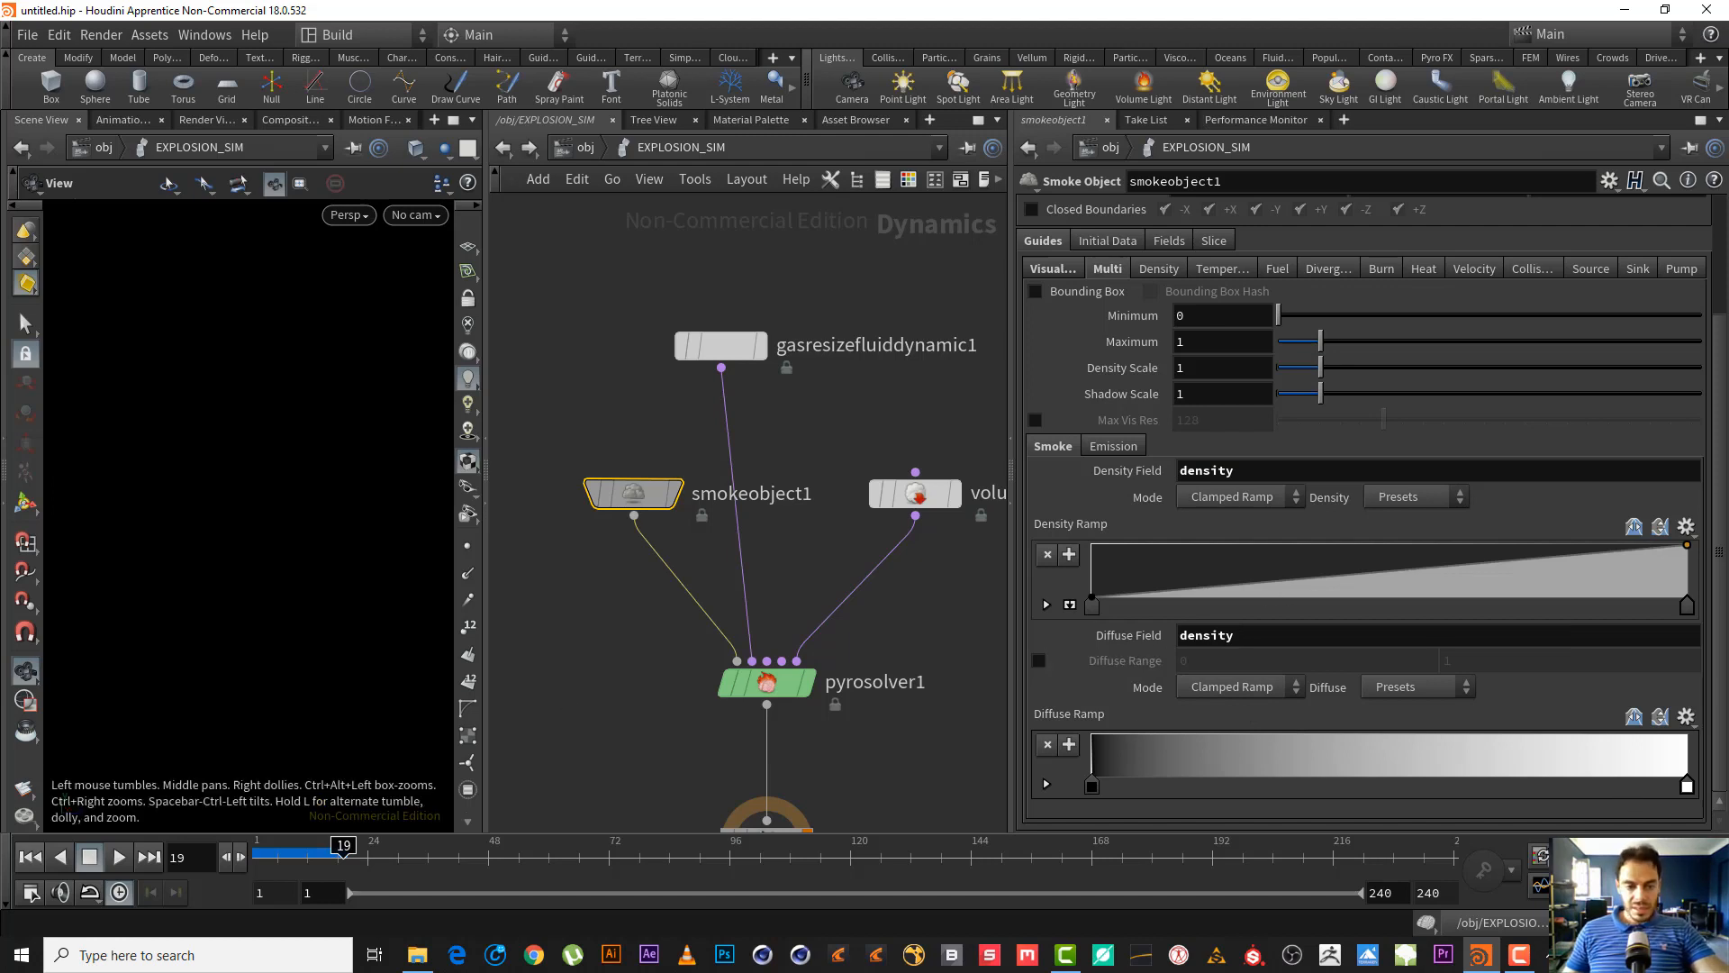
- Replay the simulation up to frame 12 and reduce the Diffuse Ramp to a single dark grey key with RGB values of 0.05
{"action": "left_click", "coordinate": [30, 856]}
{"action": "left_click", "coordinate": [118, 856]}
{"action": "left_click", "coordinate": [115, 858]}
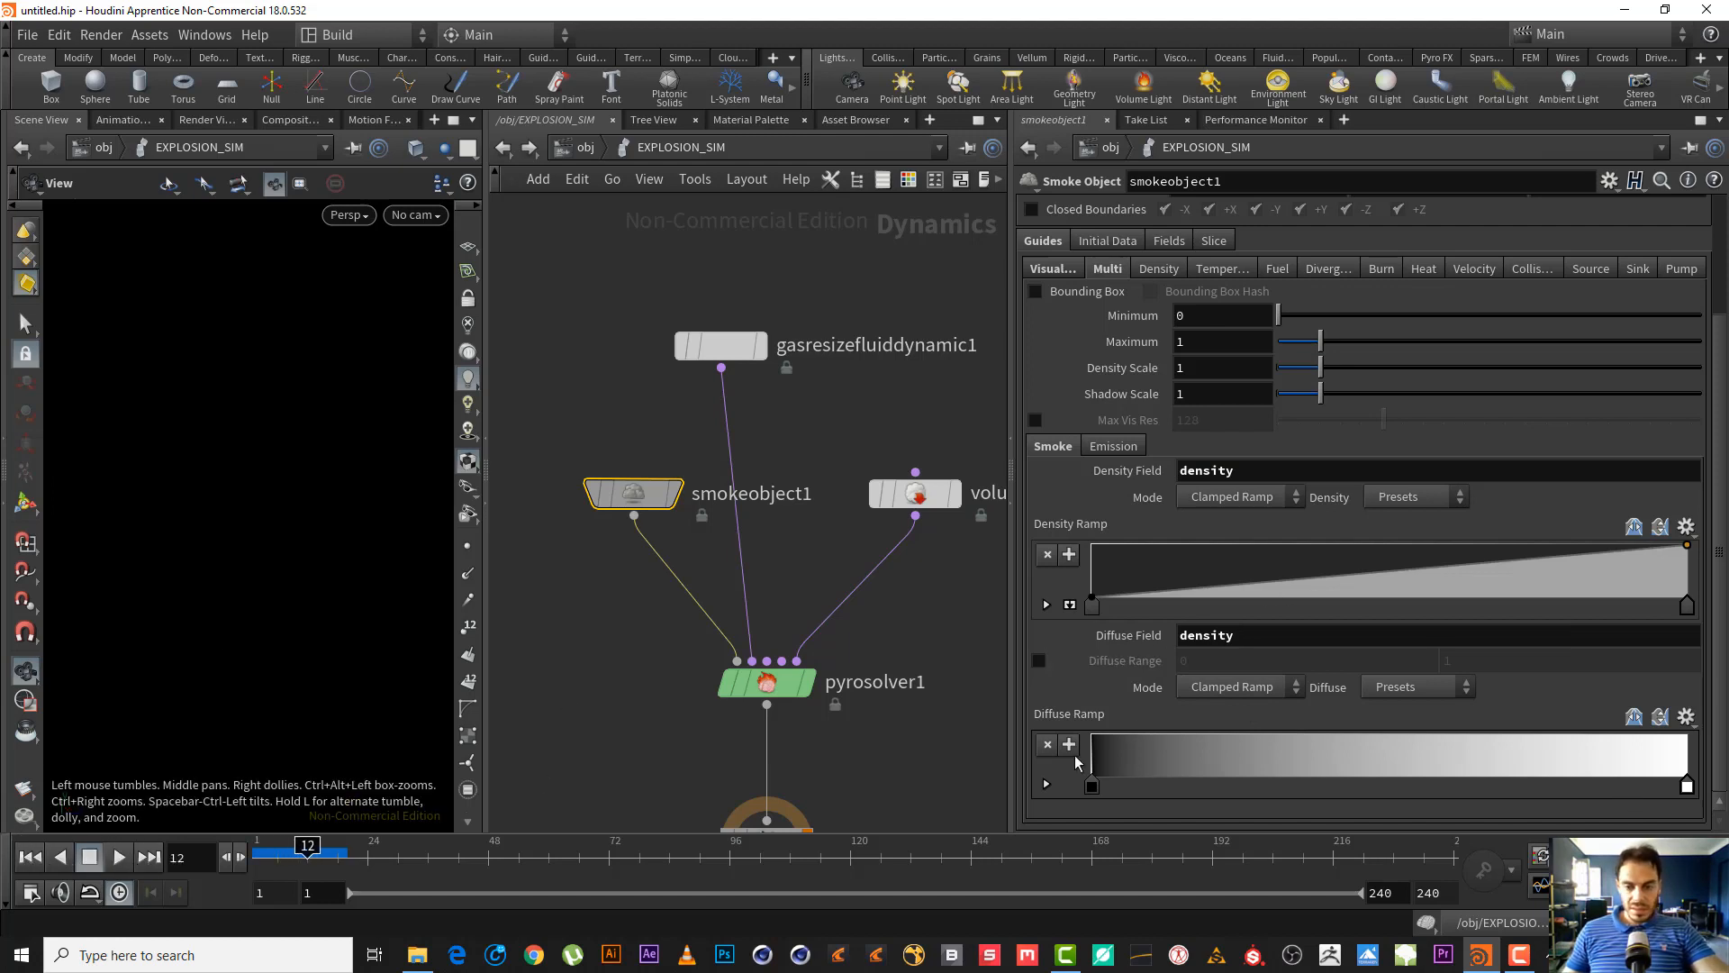
{"action": "left_click_drag", "start_coordinate": [1102, 785], "coordinate": [1107, 835]}
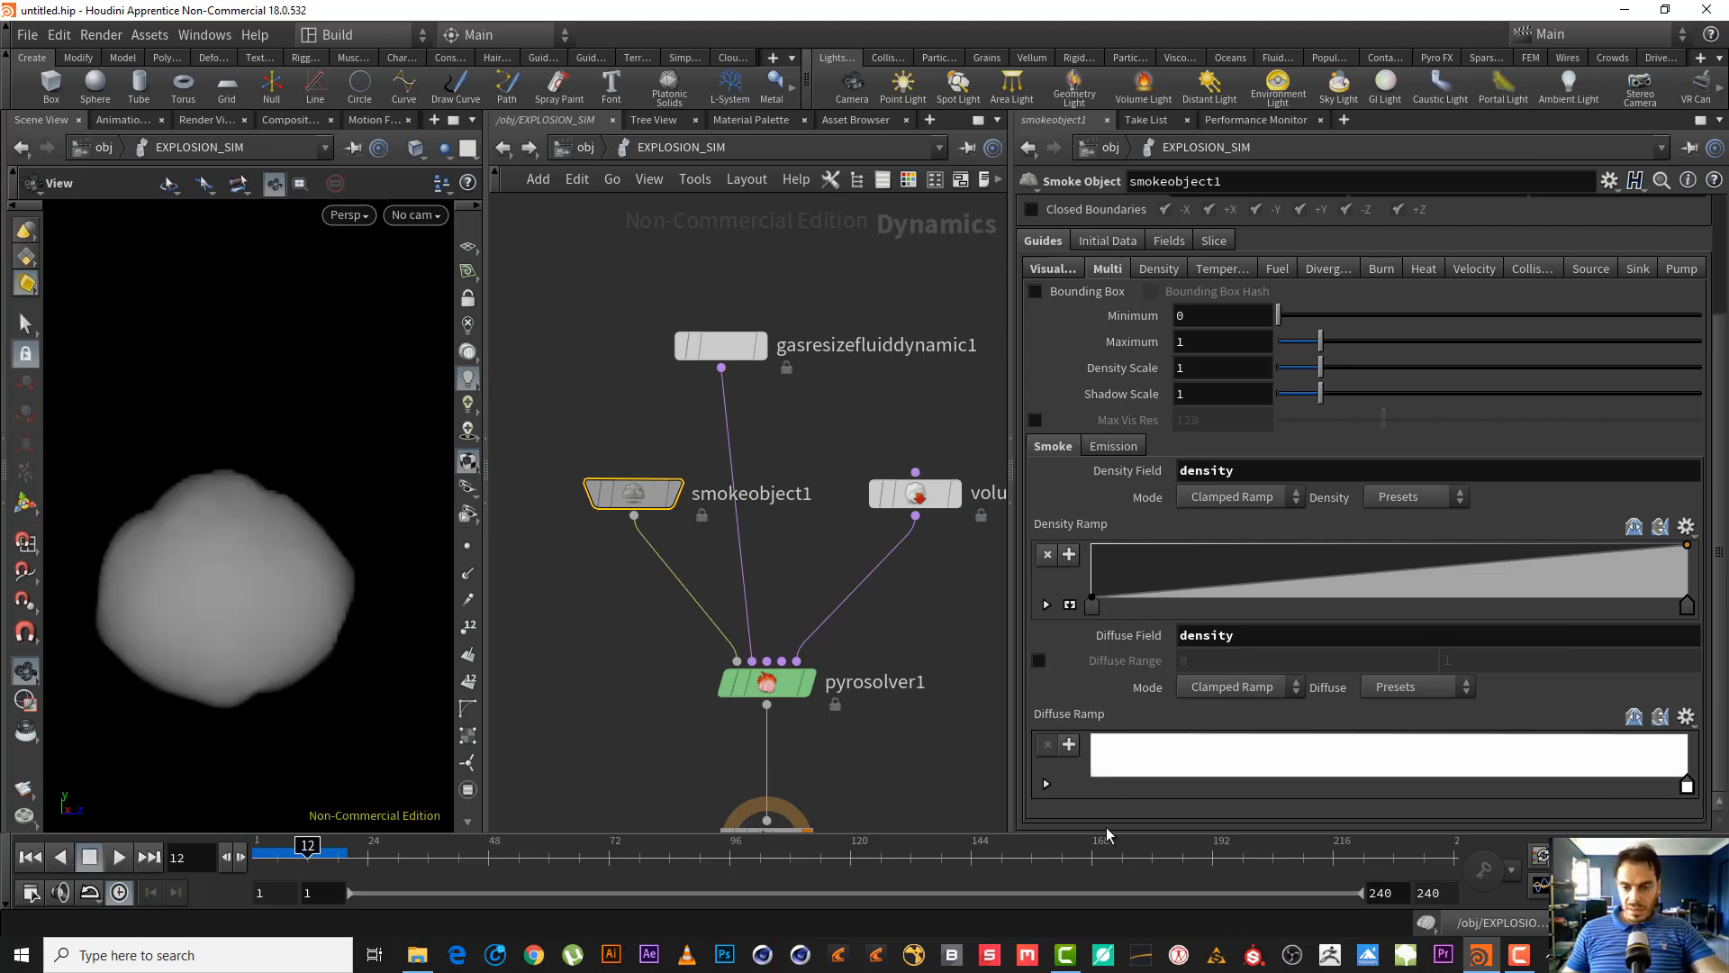
{"action": "double_click", "coordinate": [1688, 785]}
{"action": "left_click", "coordinate": [1454, 649]}
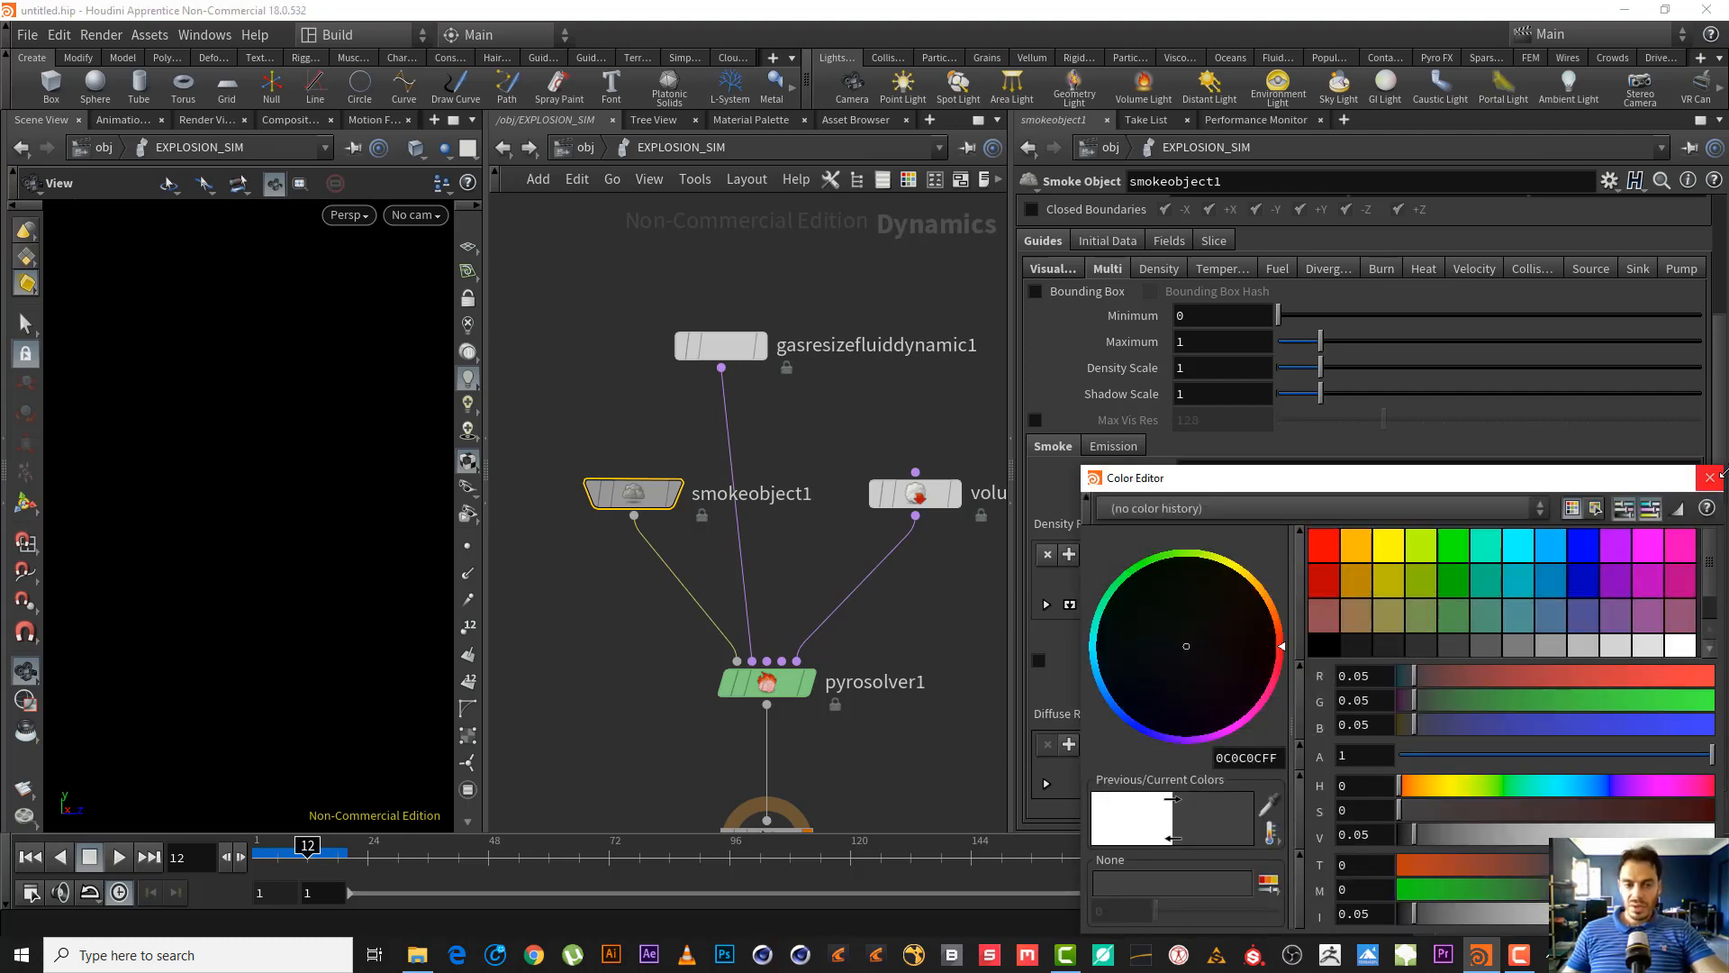
{"action": "left_click", "coordinate": [1711, 478]}
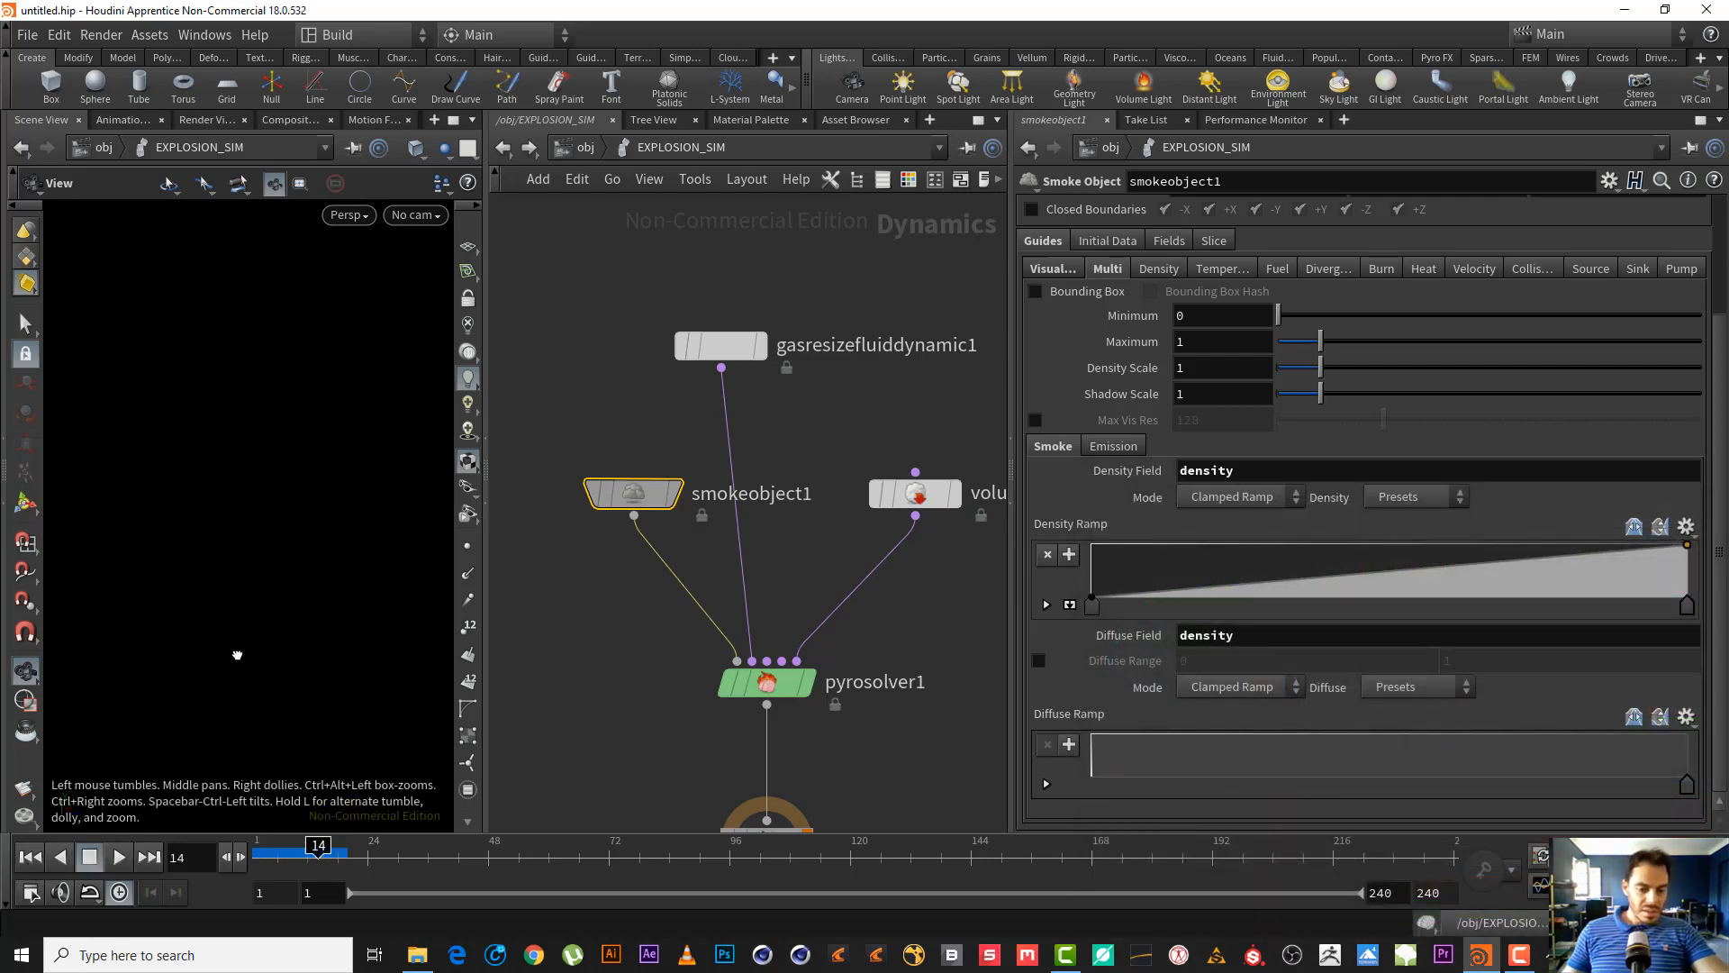
- Set the viewport background's color scheme to Light and widen the scene view pane
{"action": "key", "text": "d"}
{"action": "left_click", "coordinate": [184, 345]}
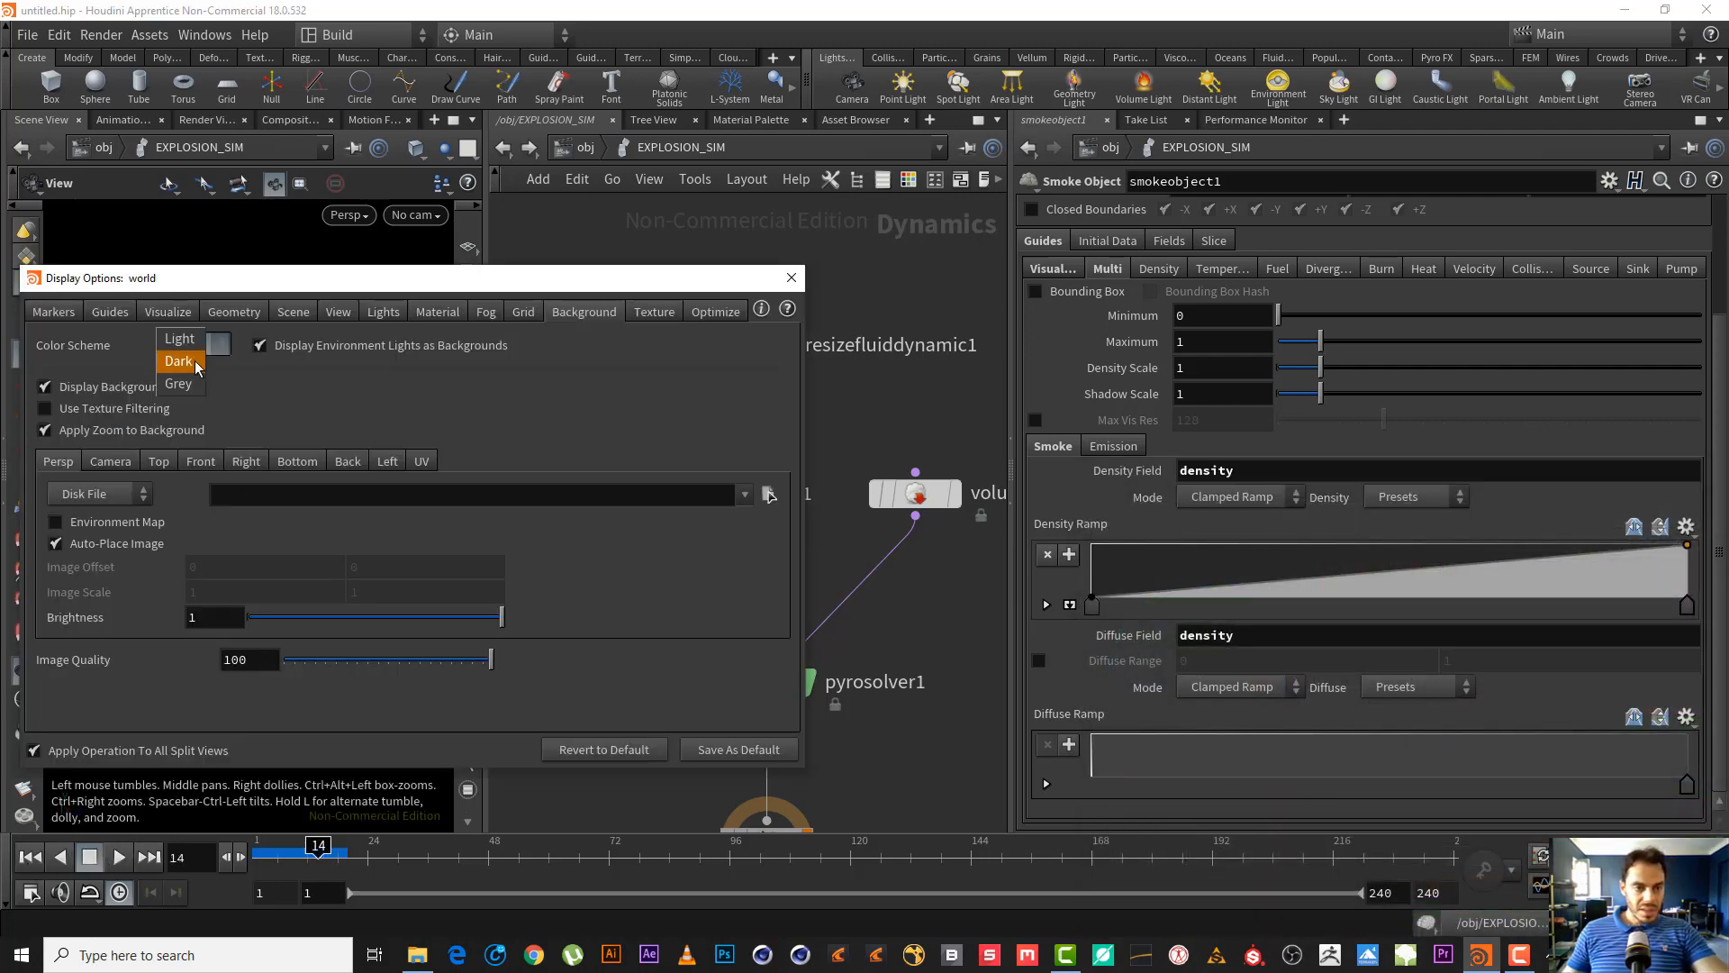
{"action": "left_click", "coordinate": [194, 369]}
{"action": "left_click", "coordinate": [790, 279]}
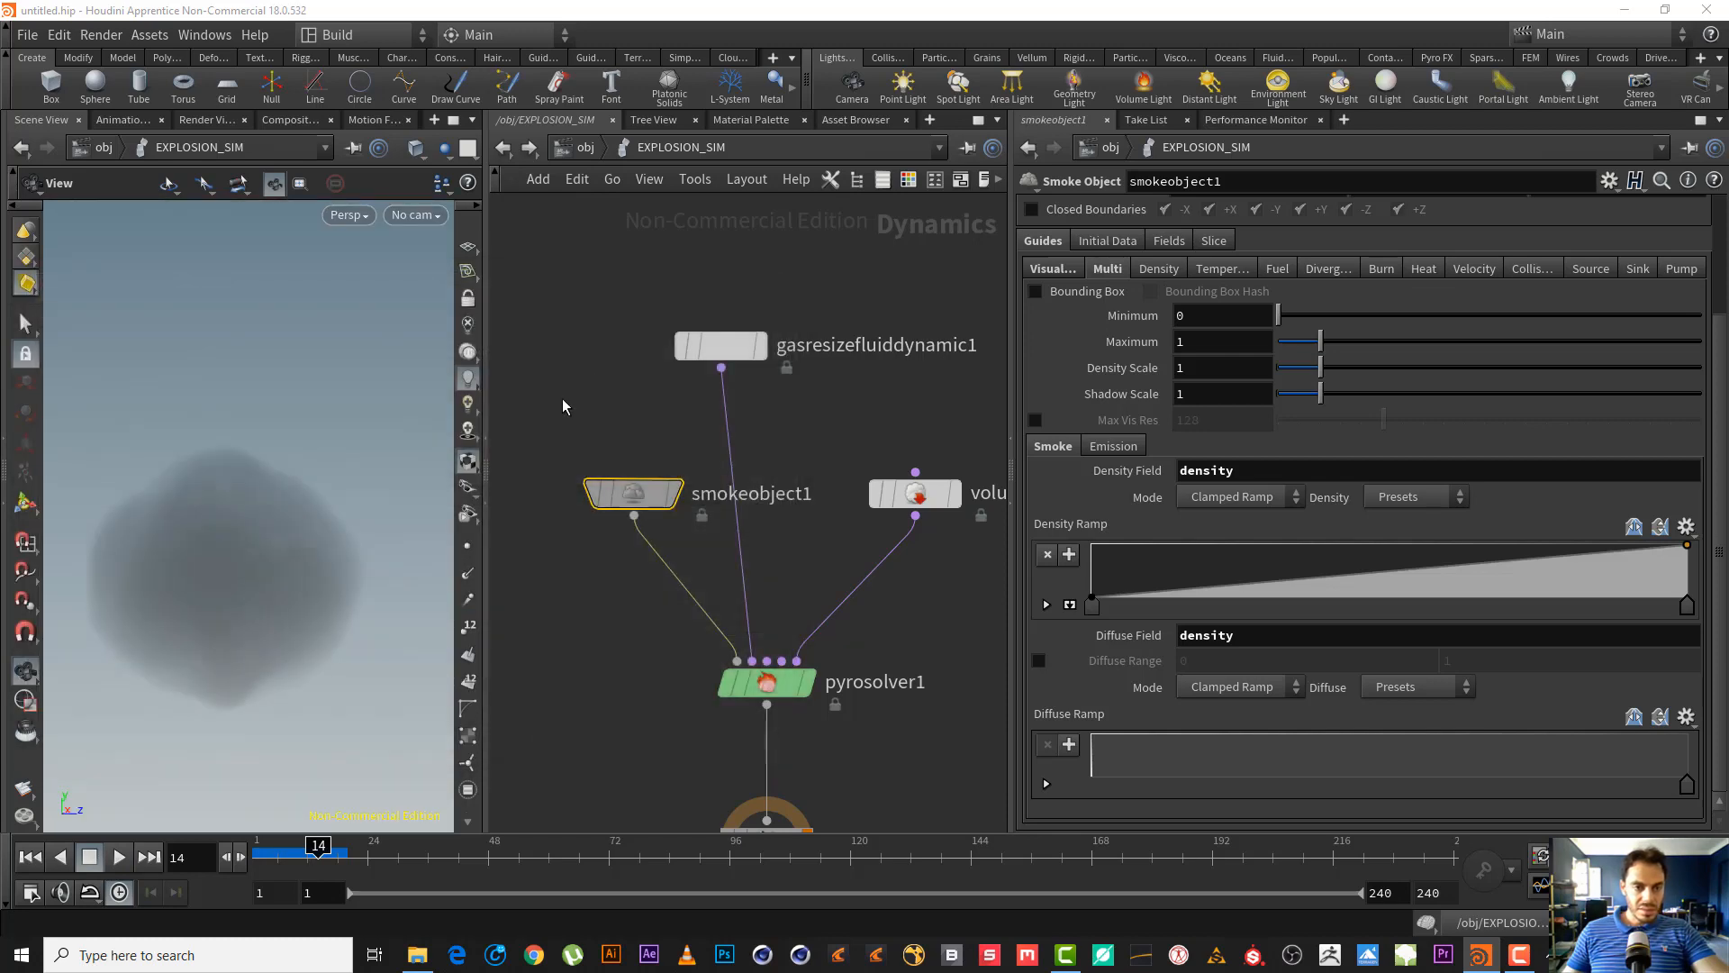
{"action": "left_click_drag", "start_coordinate": [484, 409], "coordinate": [677, 409]}
- In smokeobject1's multi-field emission settings, set the Emission Scale to 1 and the Emission Field to heat
{"action": "left_click", "coordinate": [1230, 447]}
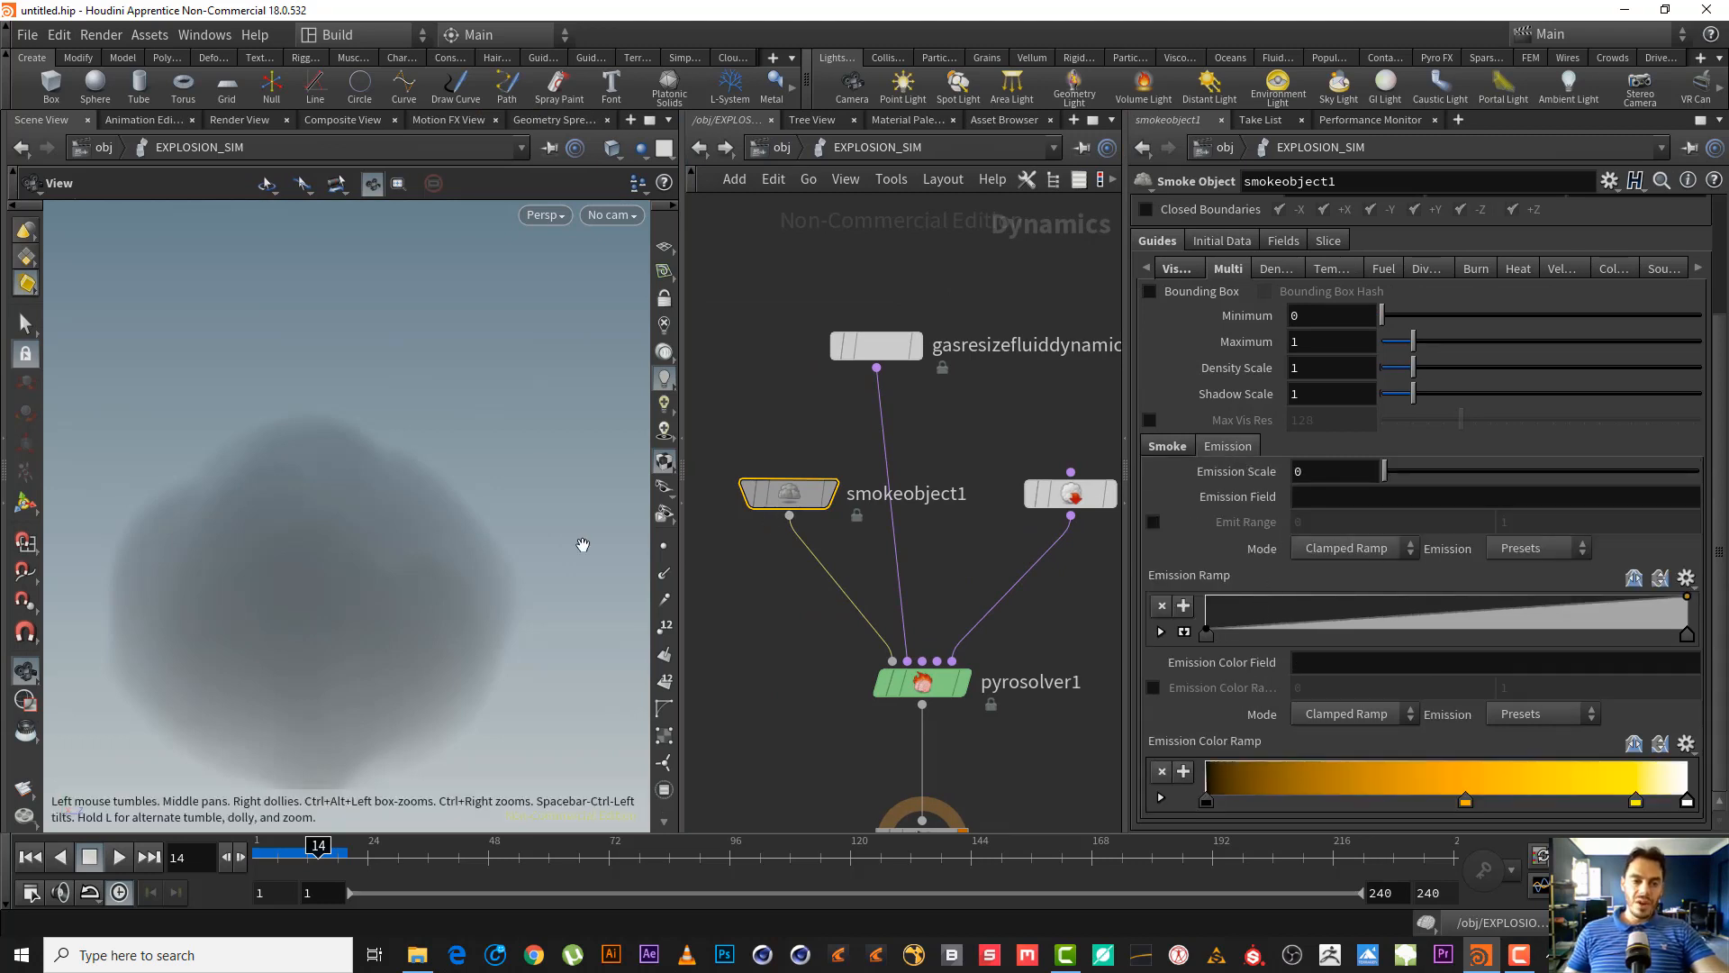
{"action": "left_click_drag", "start_coordinate": [580, 541], "coordinate": [144, 546]}
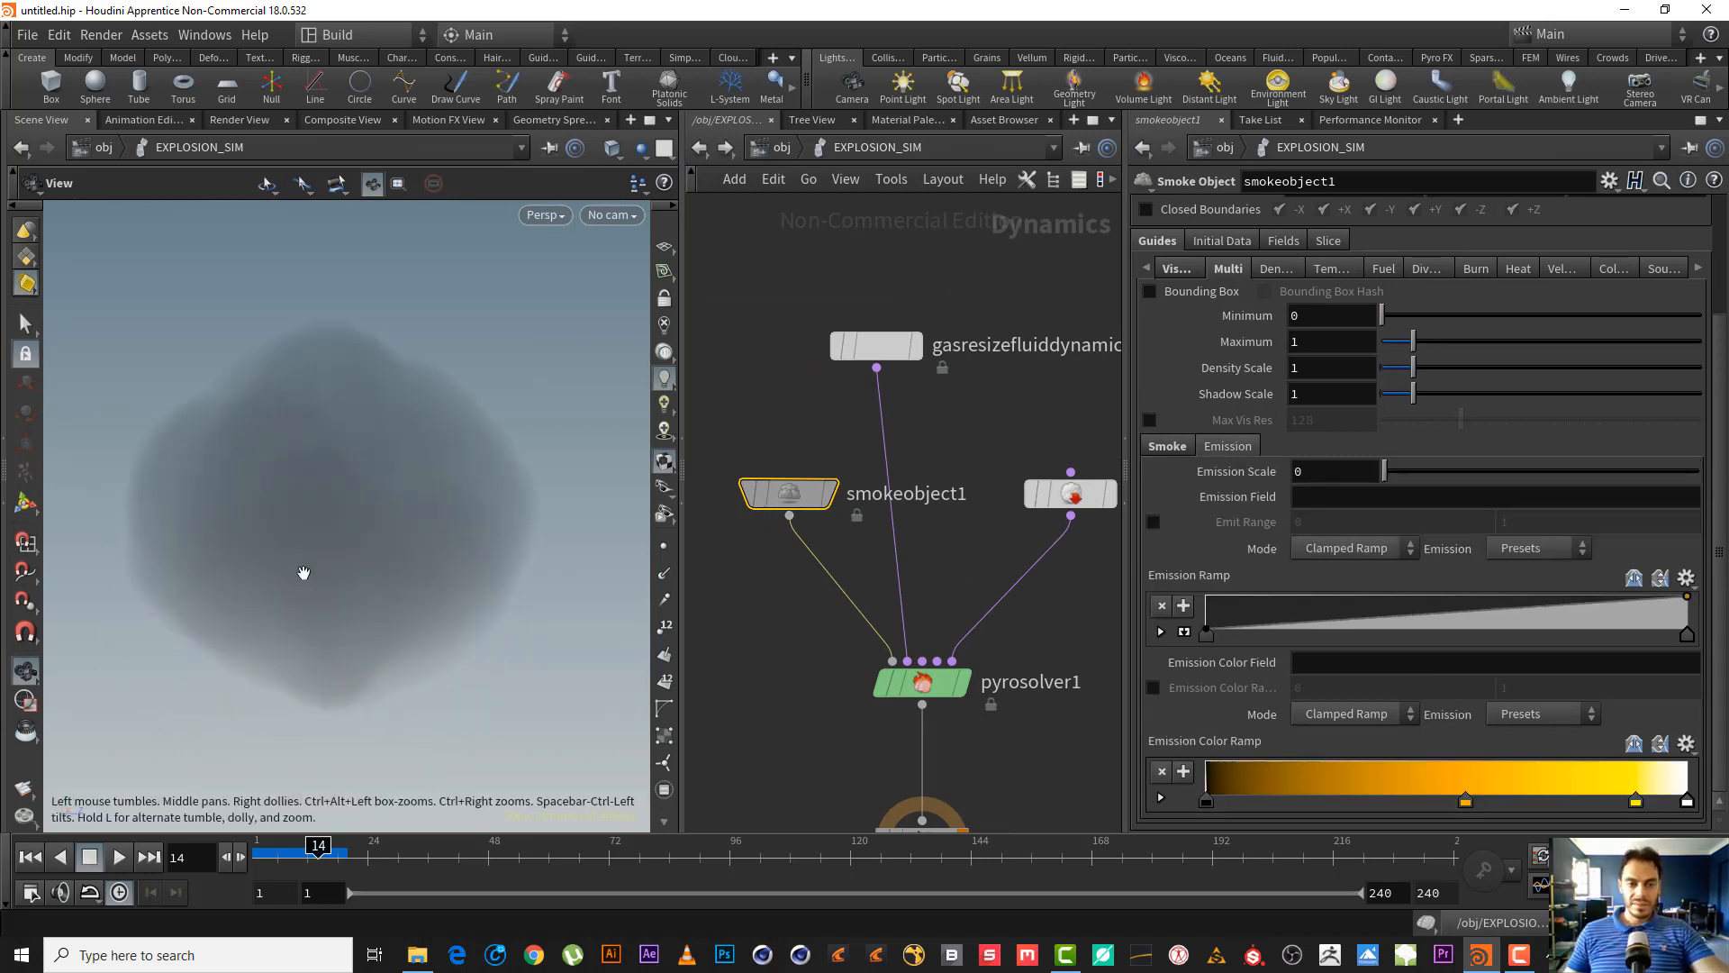
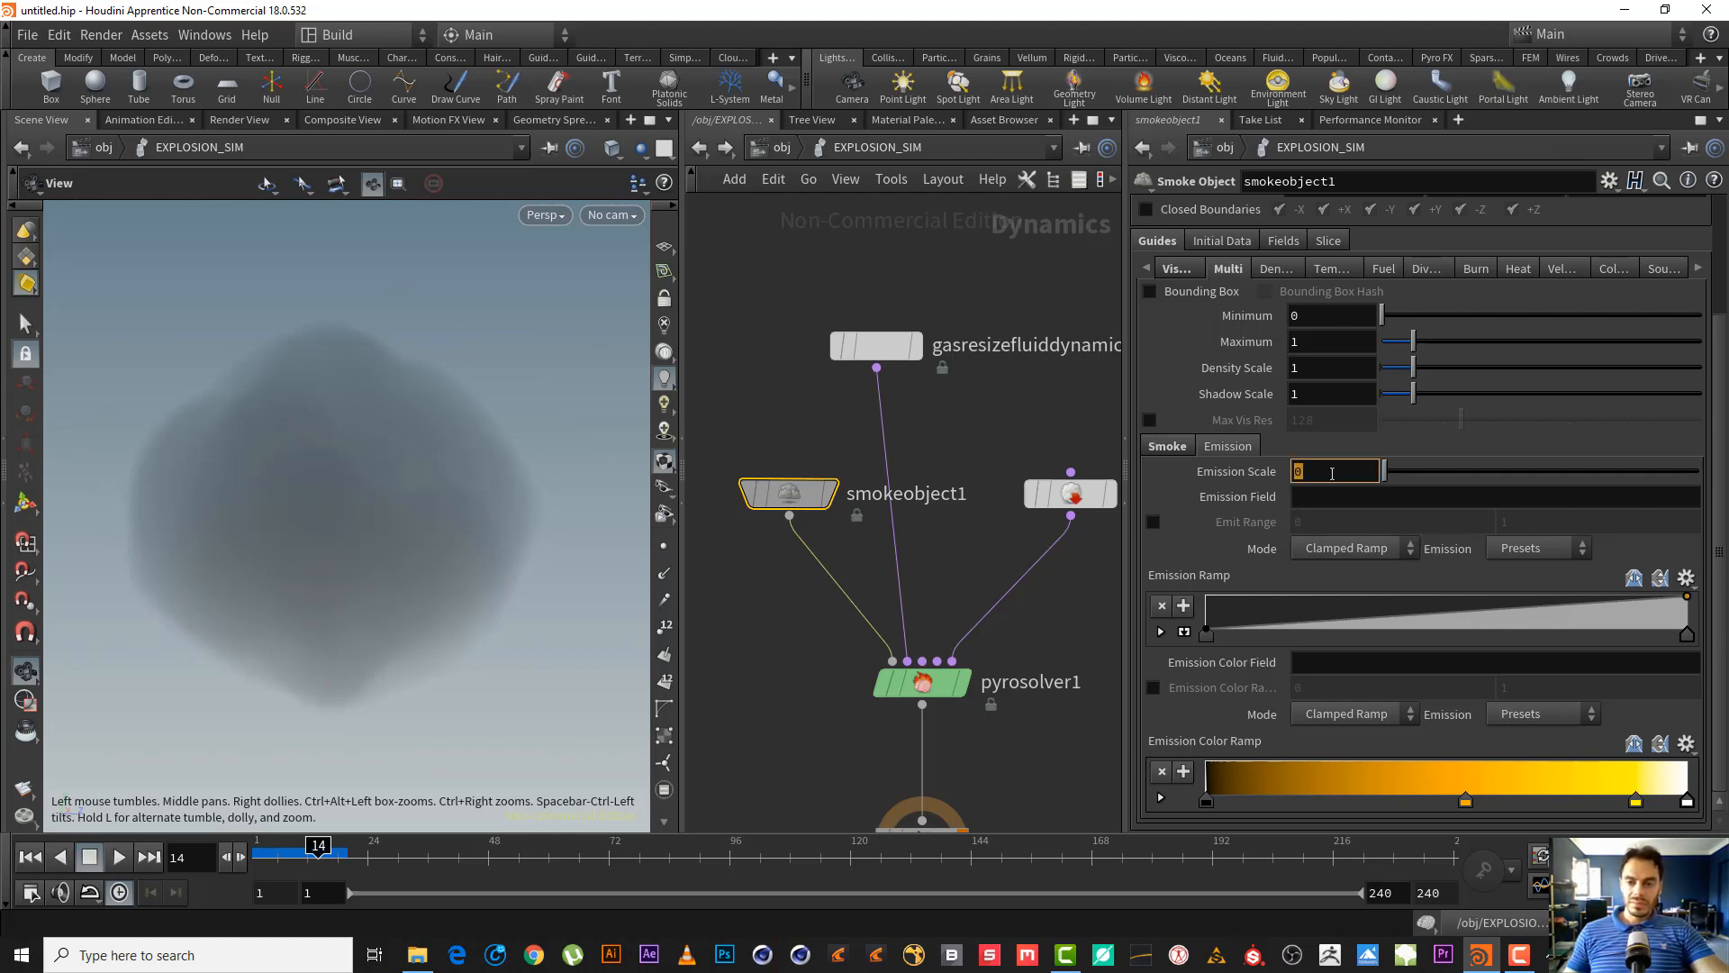
{"action": "key", "text": "Return"}
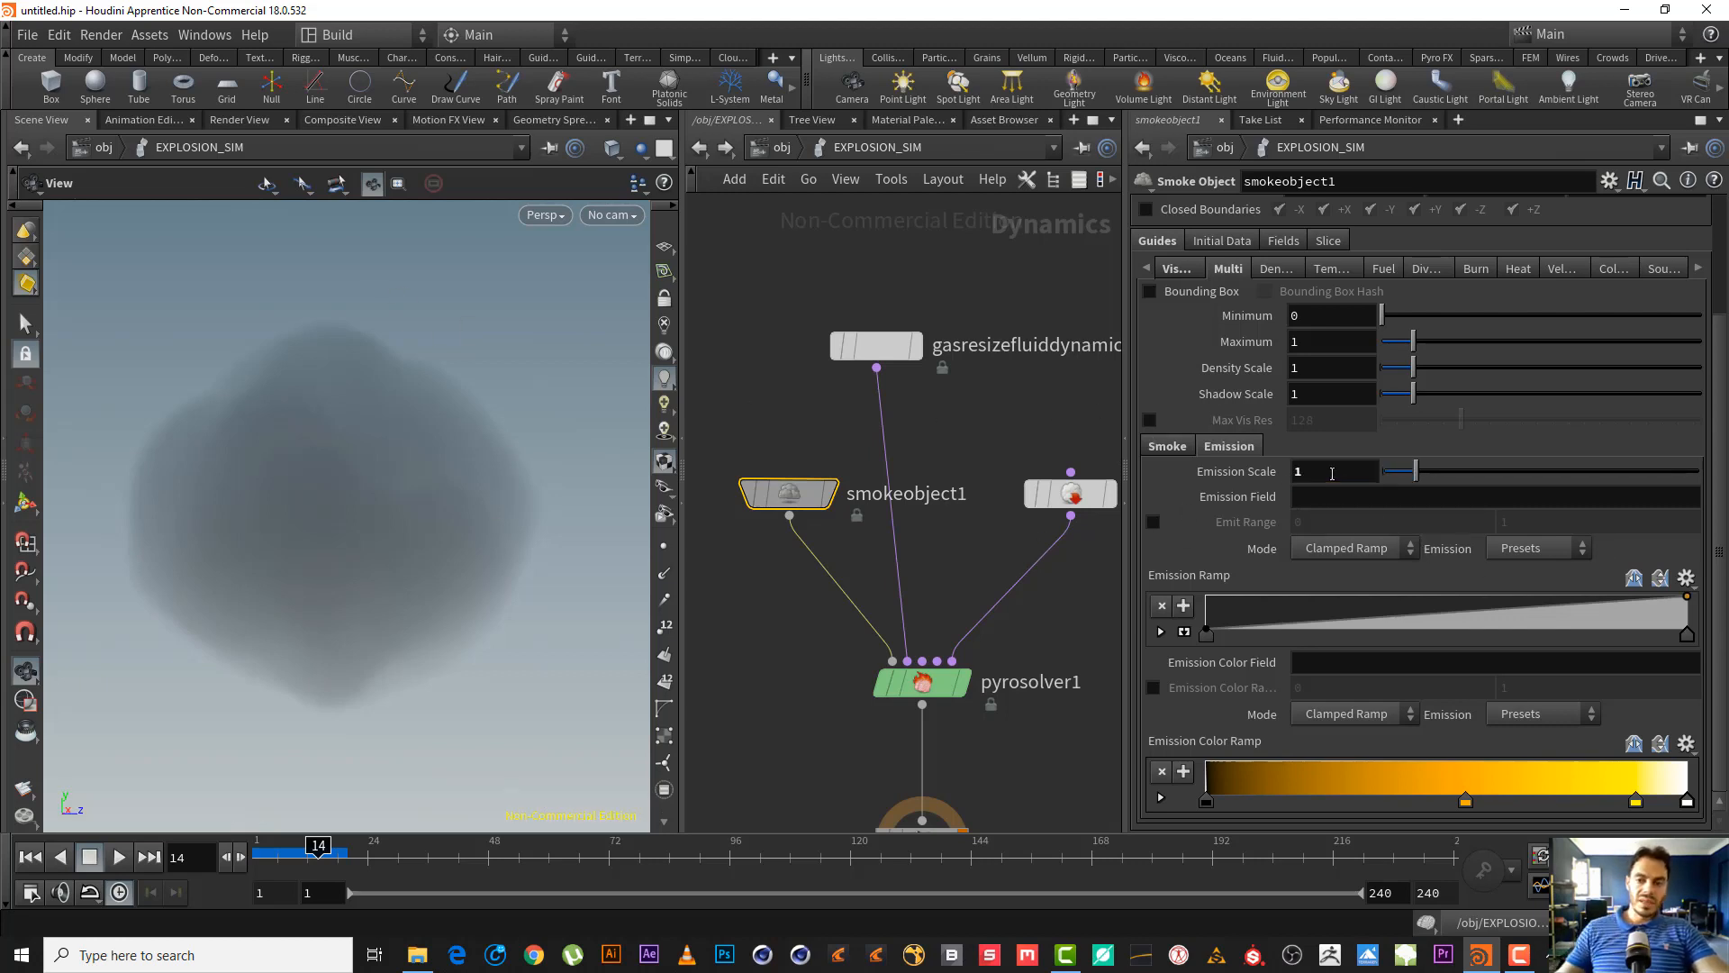
{"action": "left_click", "coordinate": [1304, 498]}
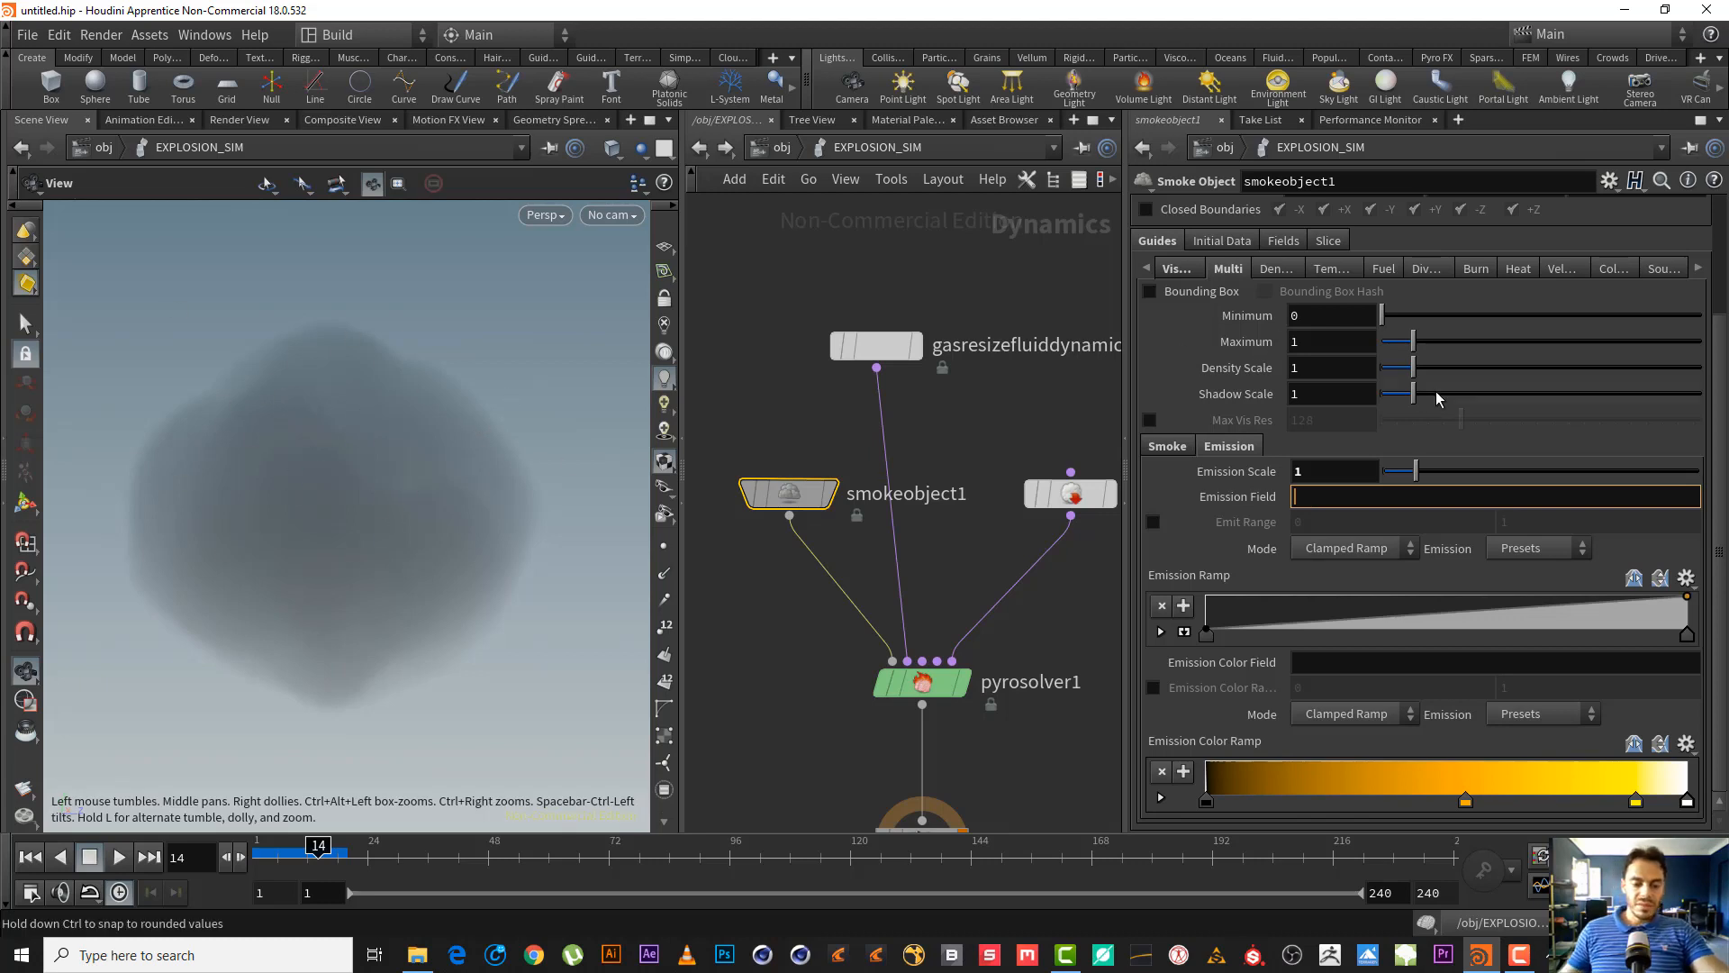
{"action": "type", "text": "h"}
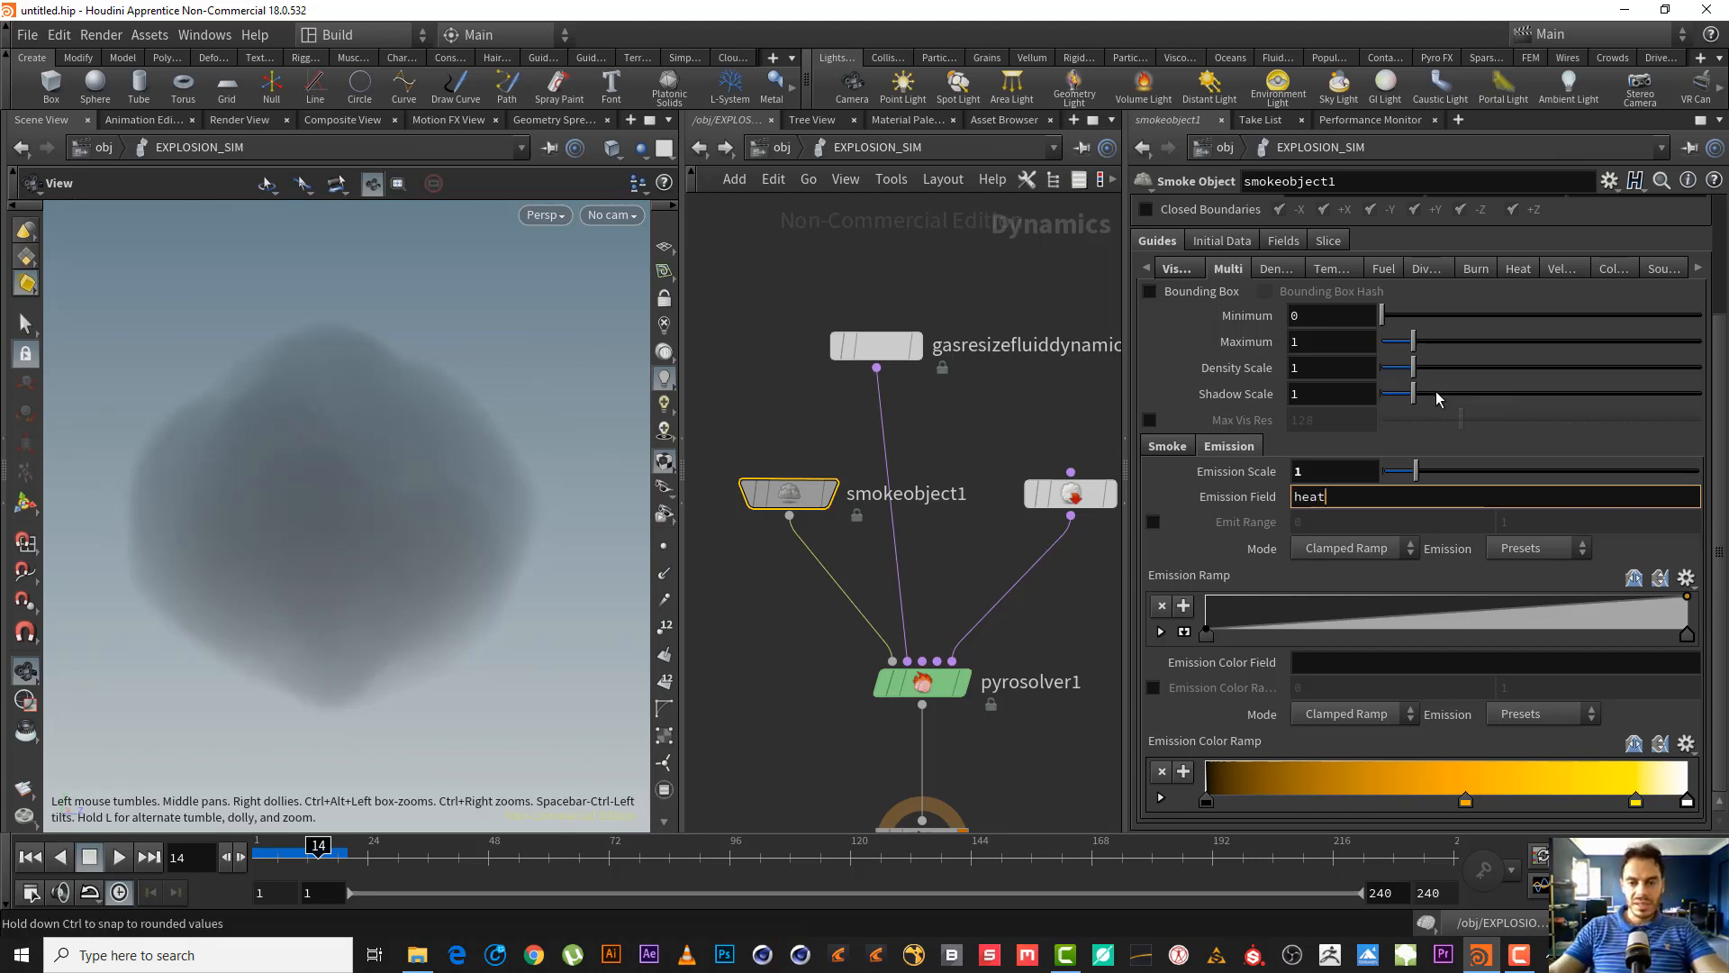
{"action": "type", "text": "eat"}
{"action": "key", "text": "Return"}
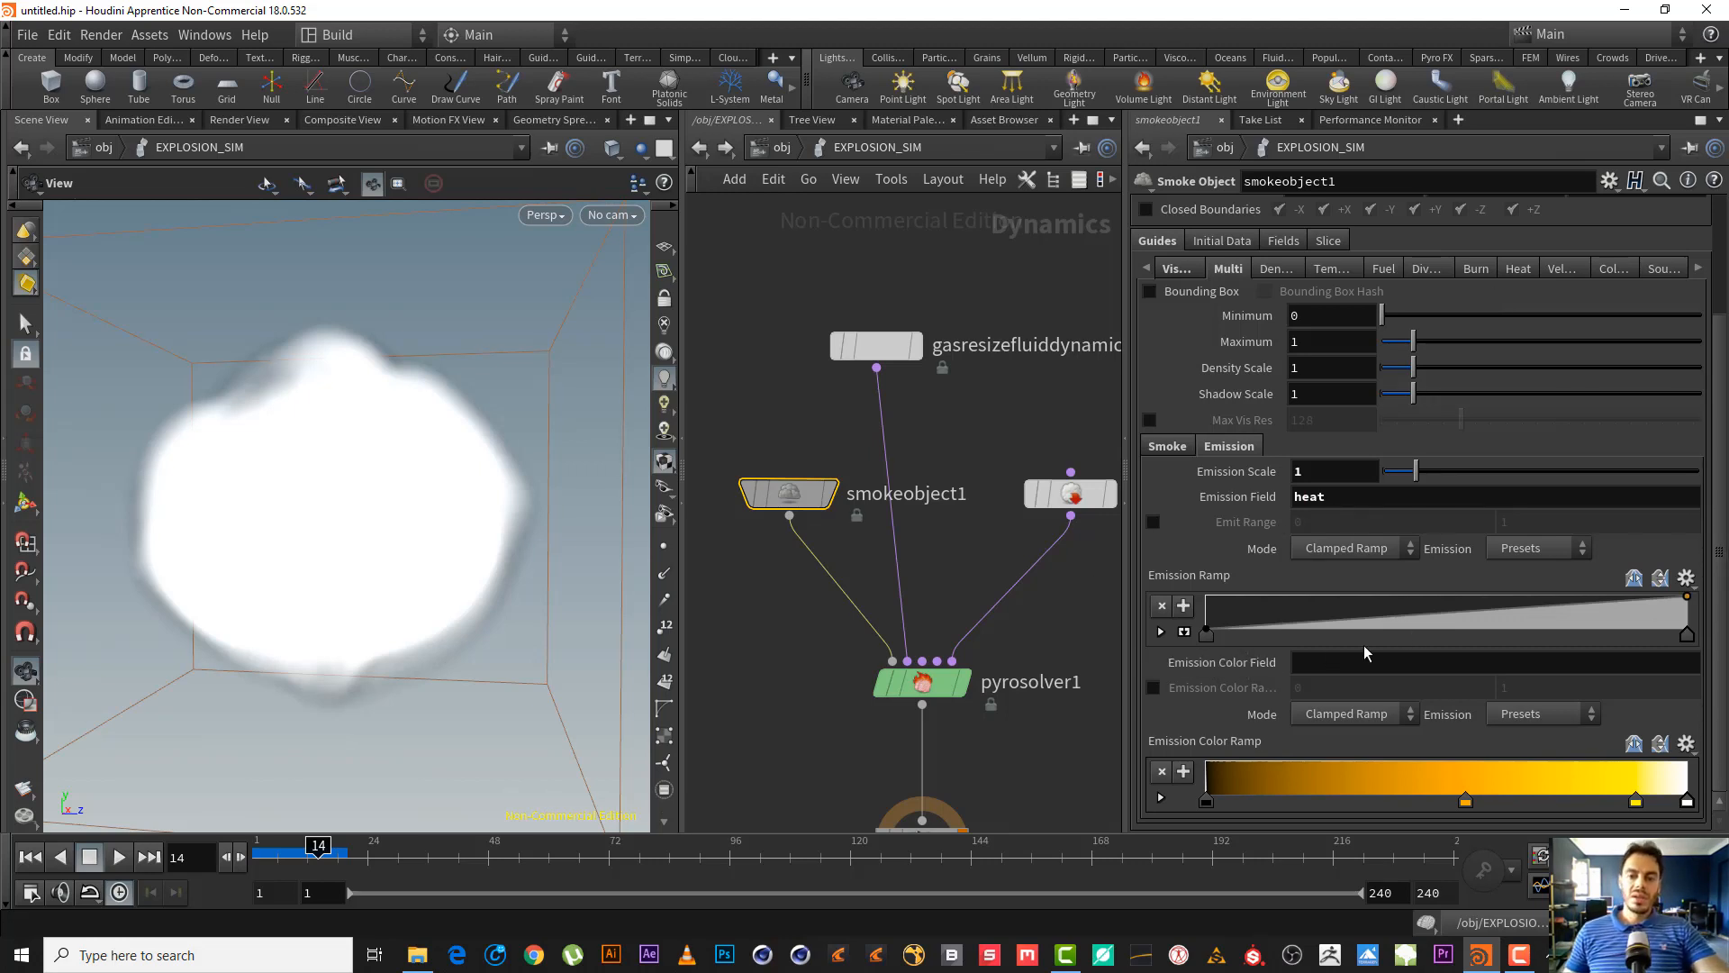
- Enter tempertaure as the Emission Color Field, replay the simulation up to frame 12, and examine the explosion
{"action": "left_click", "coordinate": [1310, 669]}
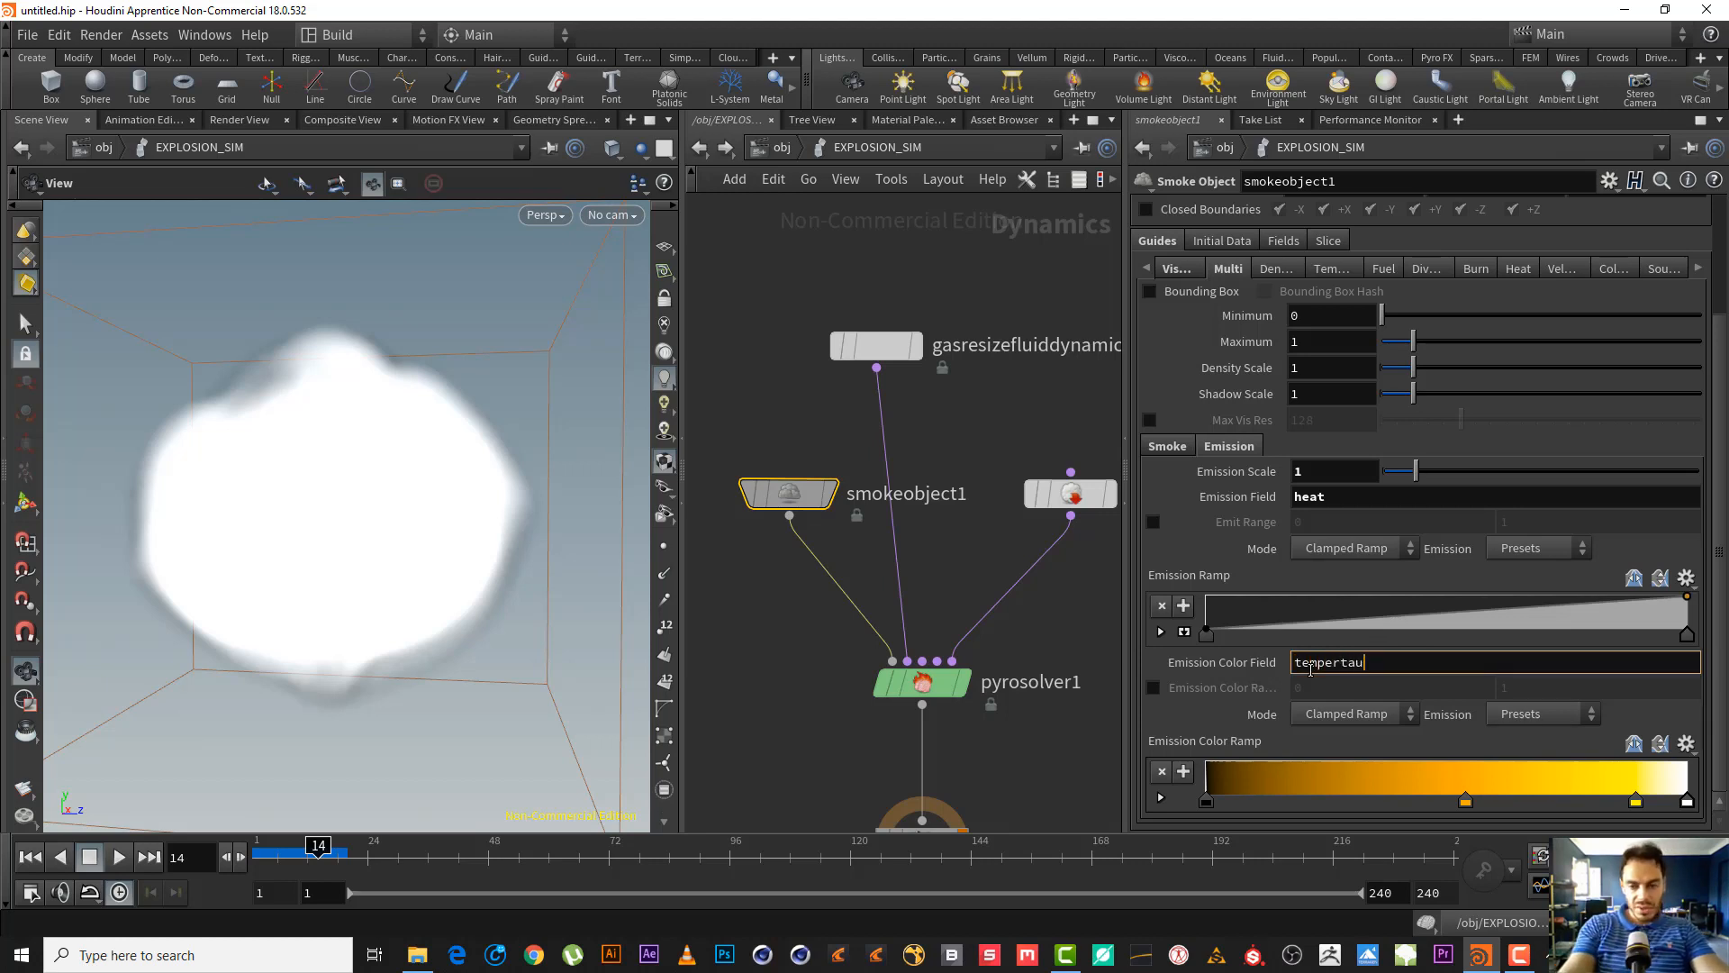
{"action": "key", "text": "Return"}
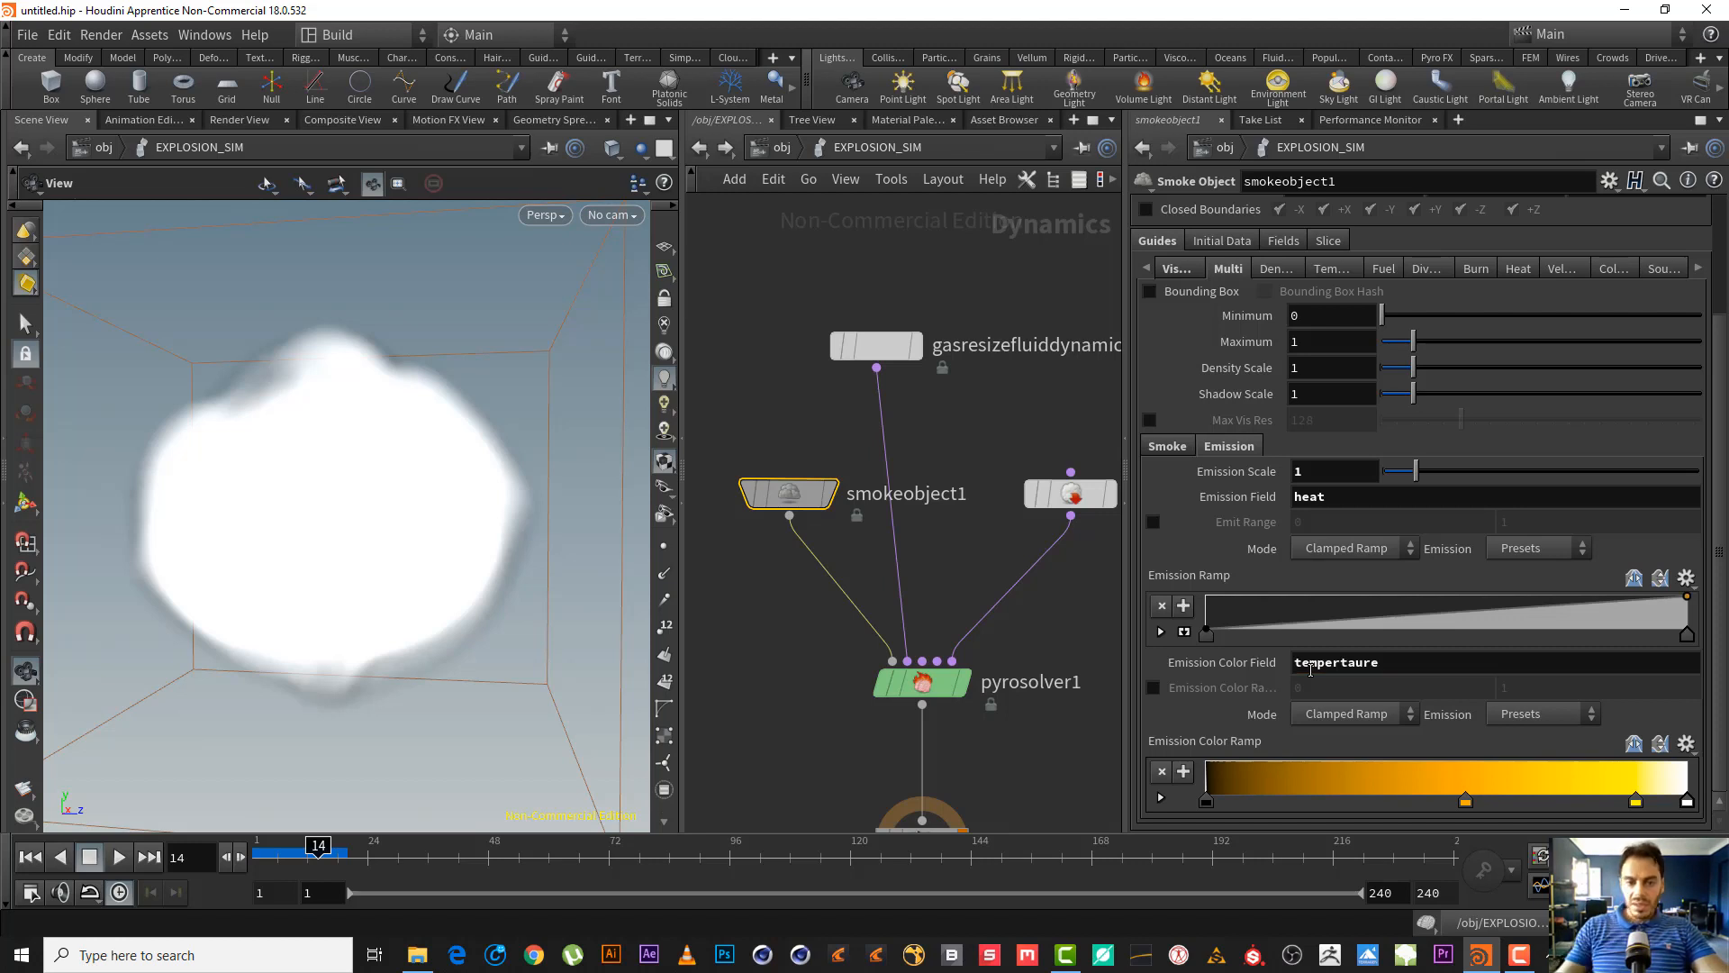
{"action": "left_click", "coordinate": [30, 856]}
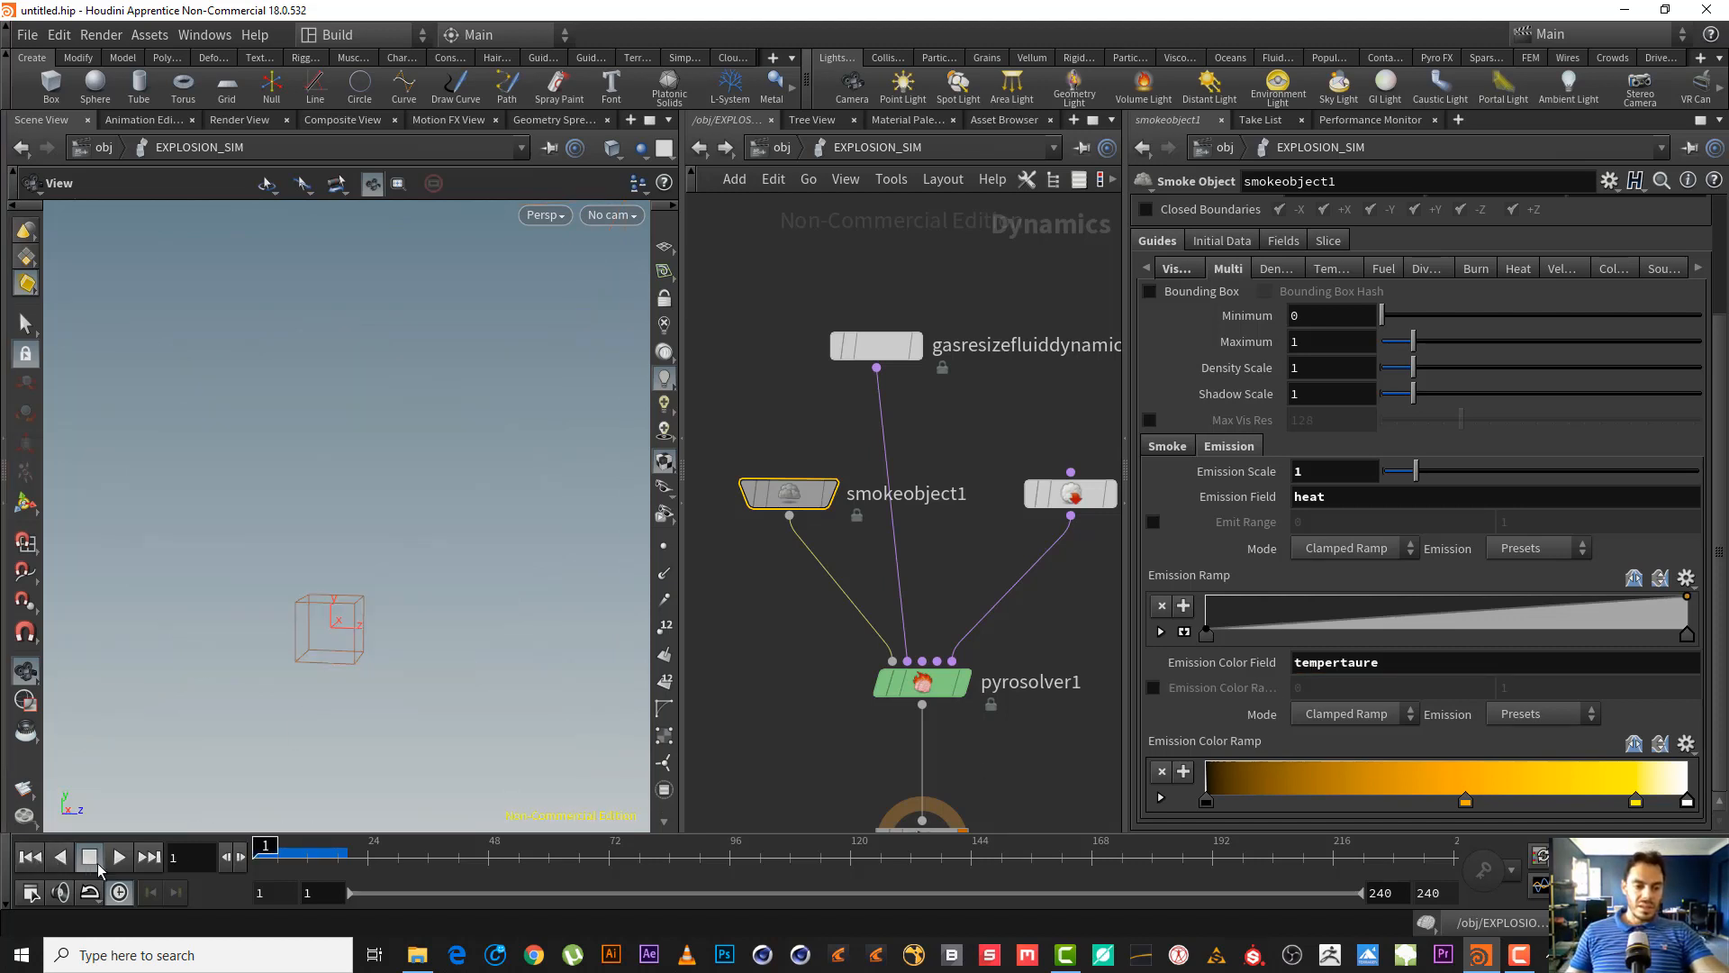
{"action": "left_click", "coordinate": [118, 856]}
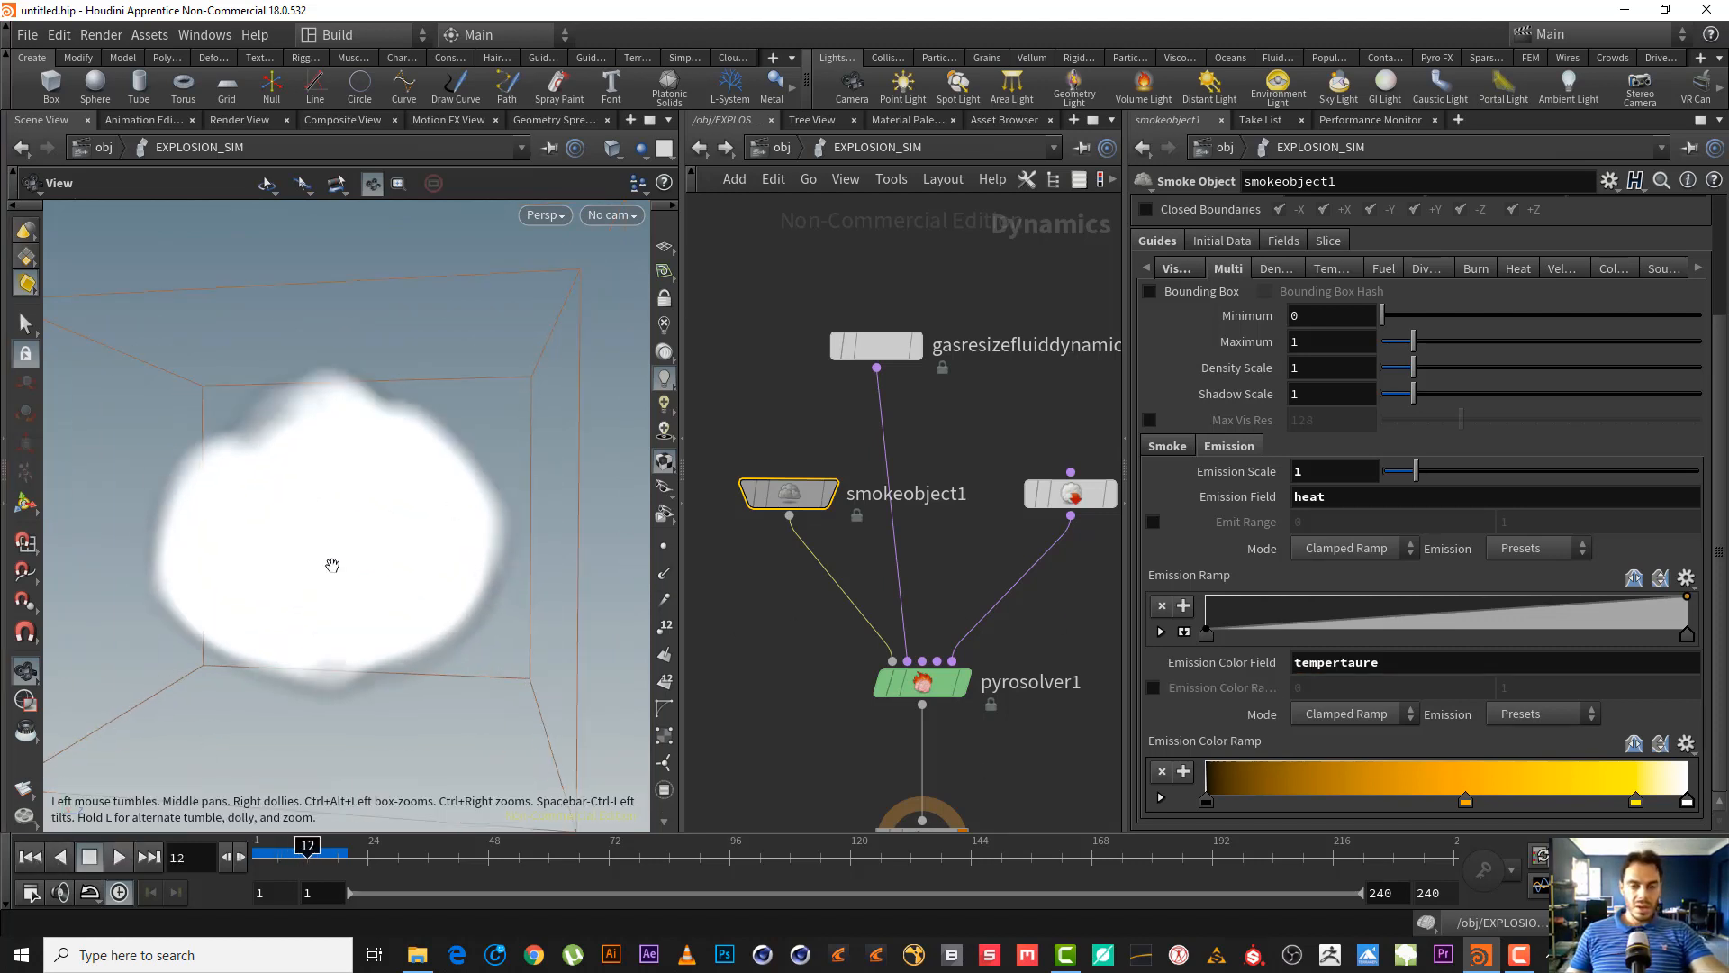
{"action": "left_click_drag", "start_coordinate": [332, 564], "coordinate": [517, 467]}
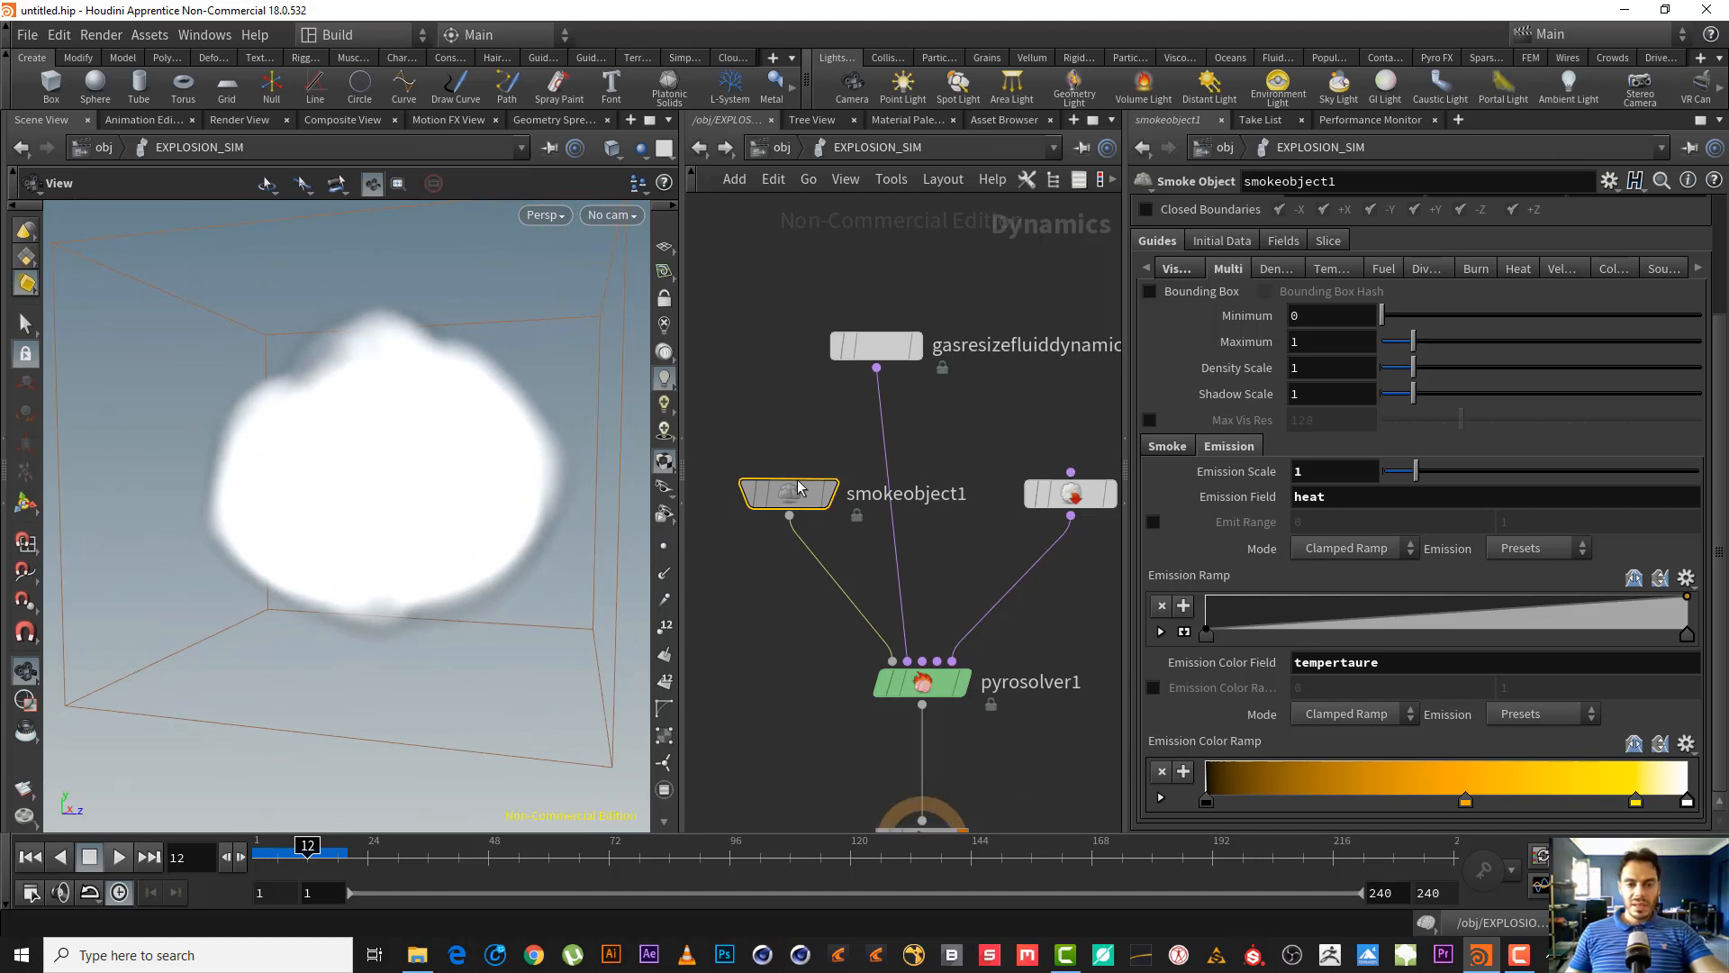
{"action": "middle_click_drag", "start_coordinate": [473, 498], "coordinate": [419, 519]}
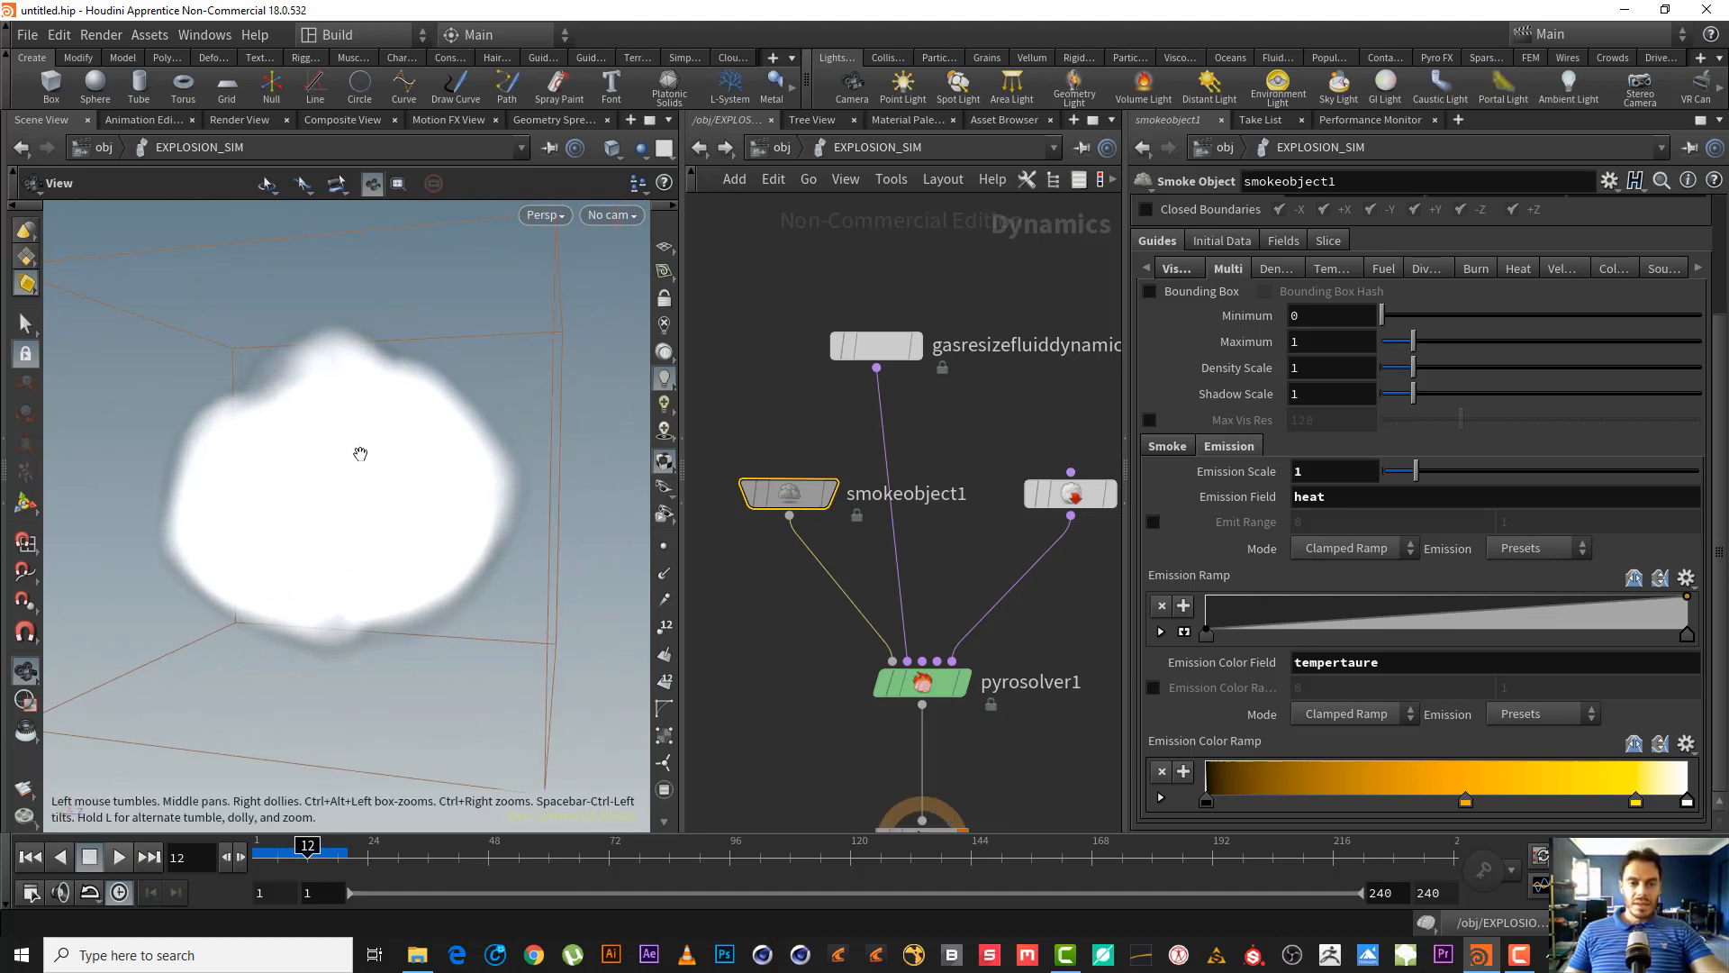
- Apply the Black Body preset to the Emission Color Ramp and replay the simulation up to frame 16
{"action": "left_click", "coordinate": [1542, 714]}
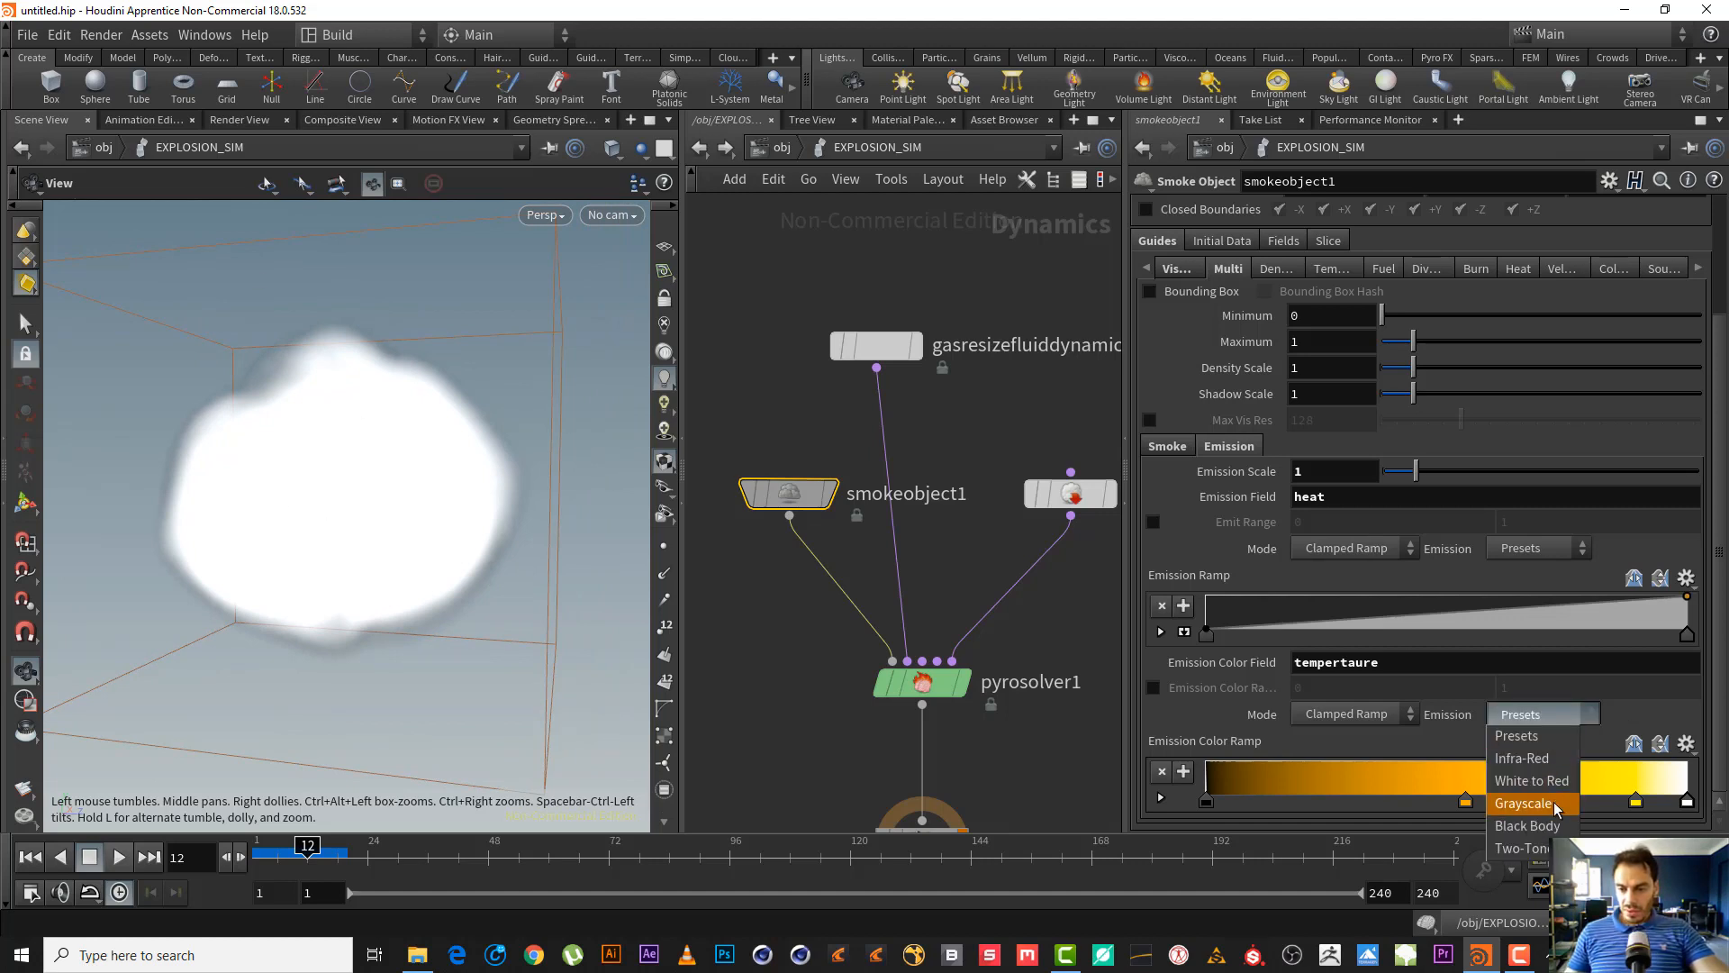
{"action": "left_click", "coordinate": [1531, 825]}
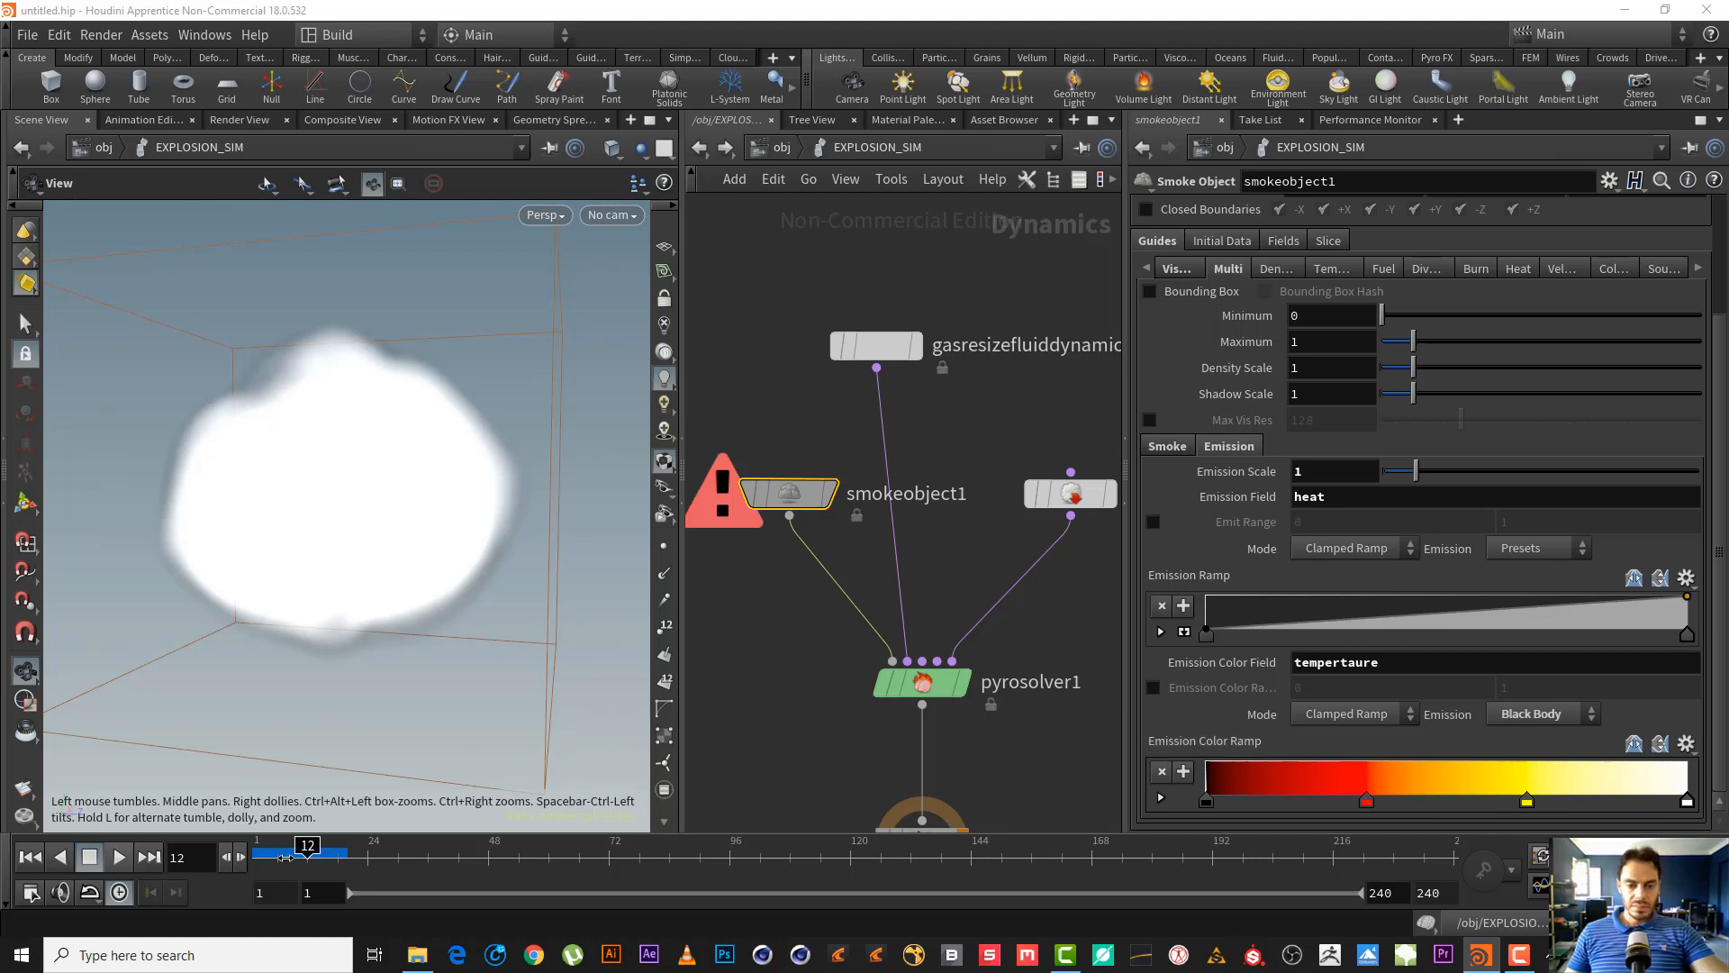
{"action": "left_click", "coordinate": [30, 856]}
{"action": "left_click", "coordinate": [118, 857]}
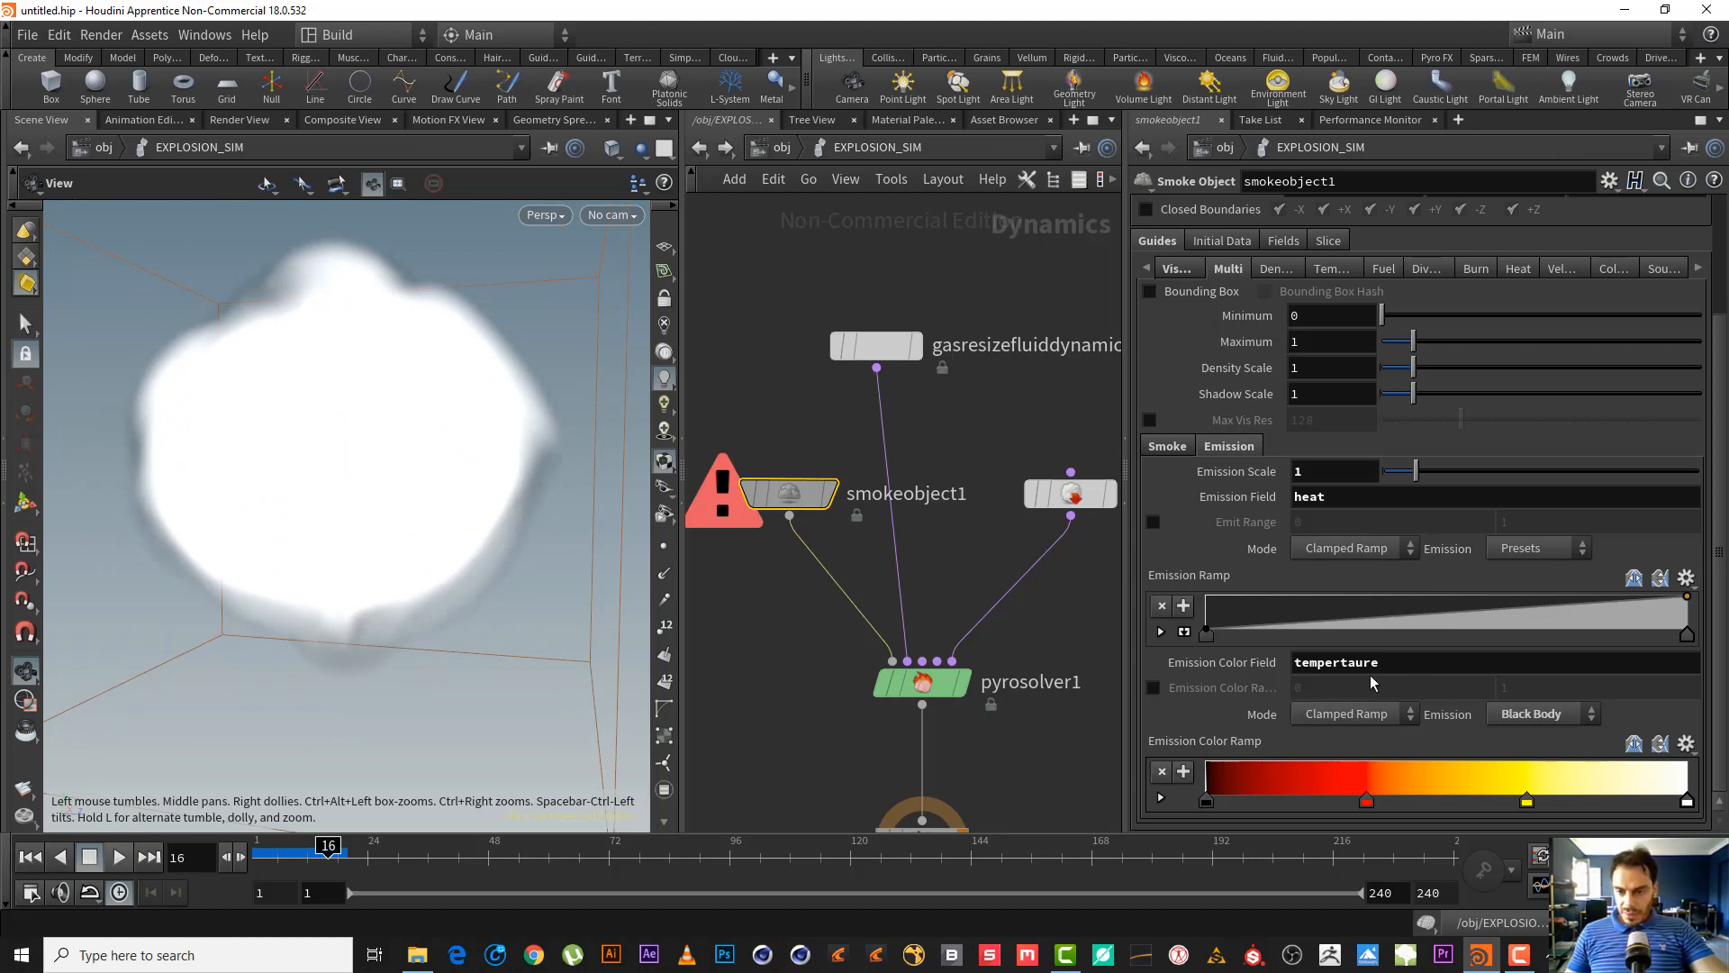
- Correct the Emission Color Field's spelling to temperature and replay the simulation from the start up to frame 18
{"action": "left_click_drag", "start_coordinate": [1337, 664], "coordinate": [1515, 662]}
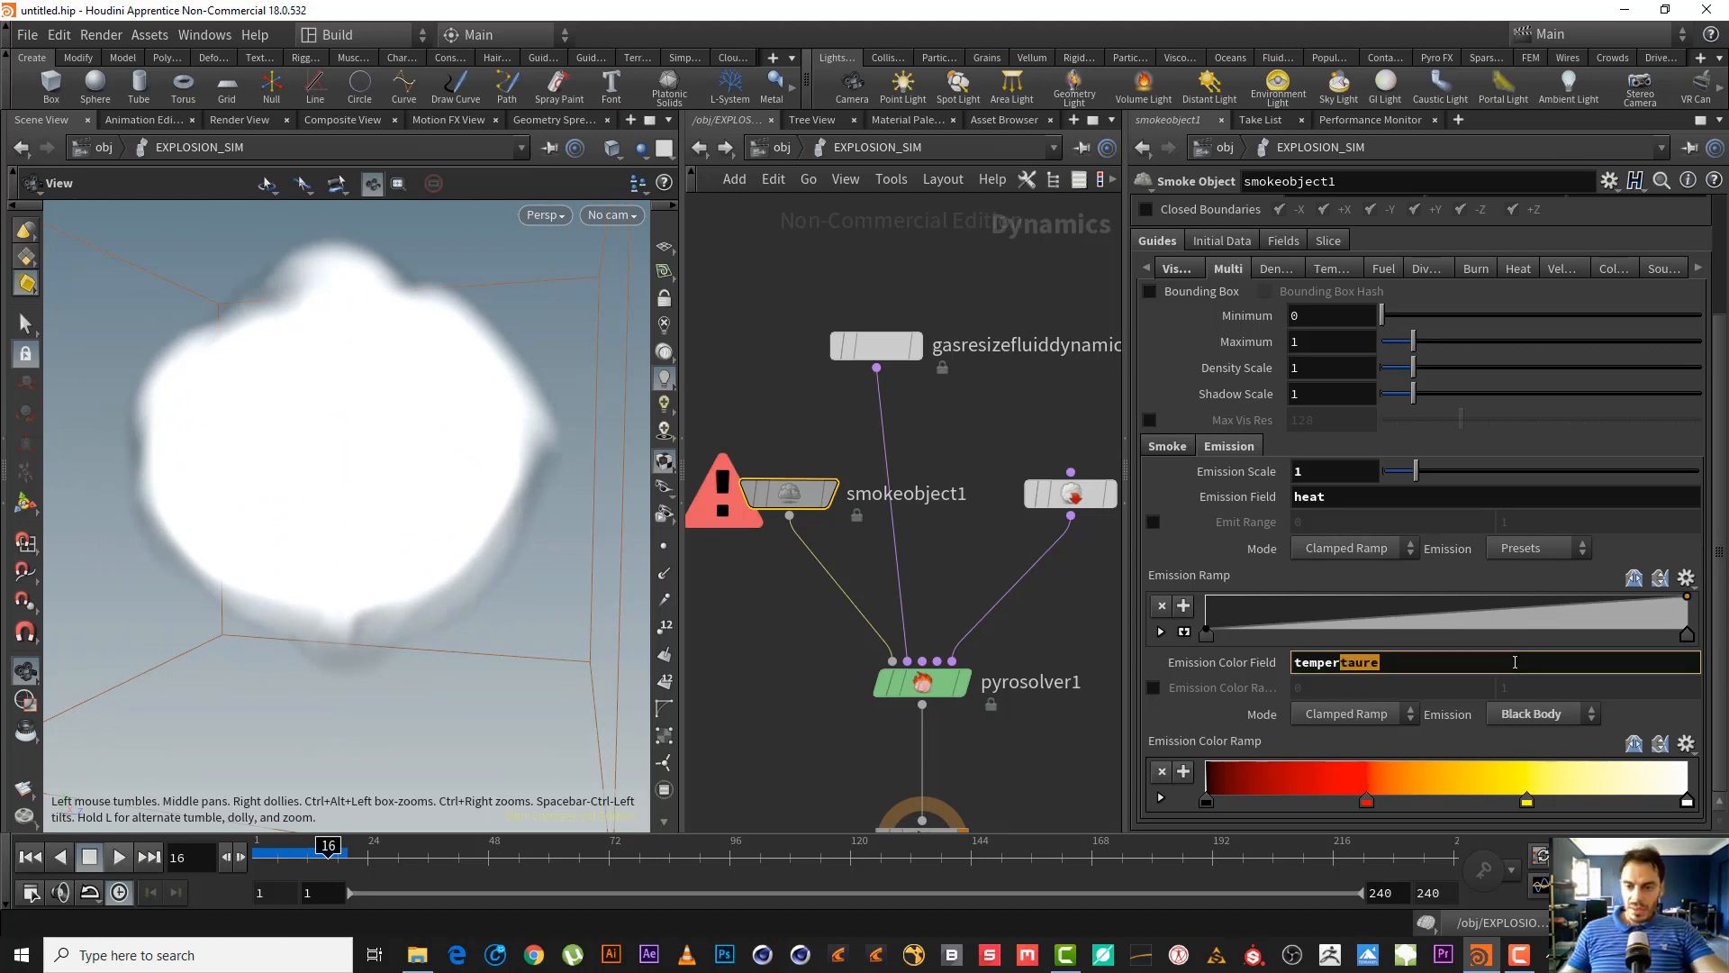
{"action": "key", "text": "BackSpace"}
{"action": "type", "text": "at"}
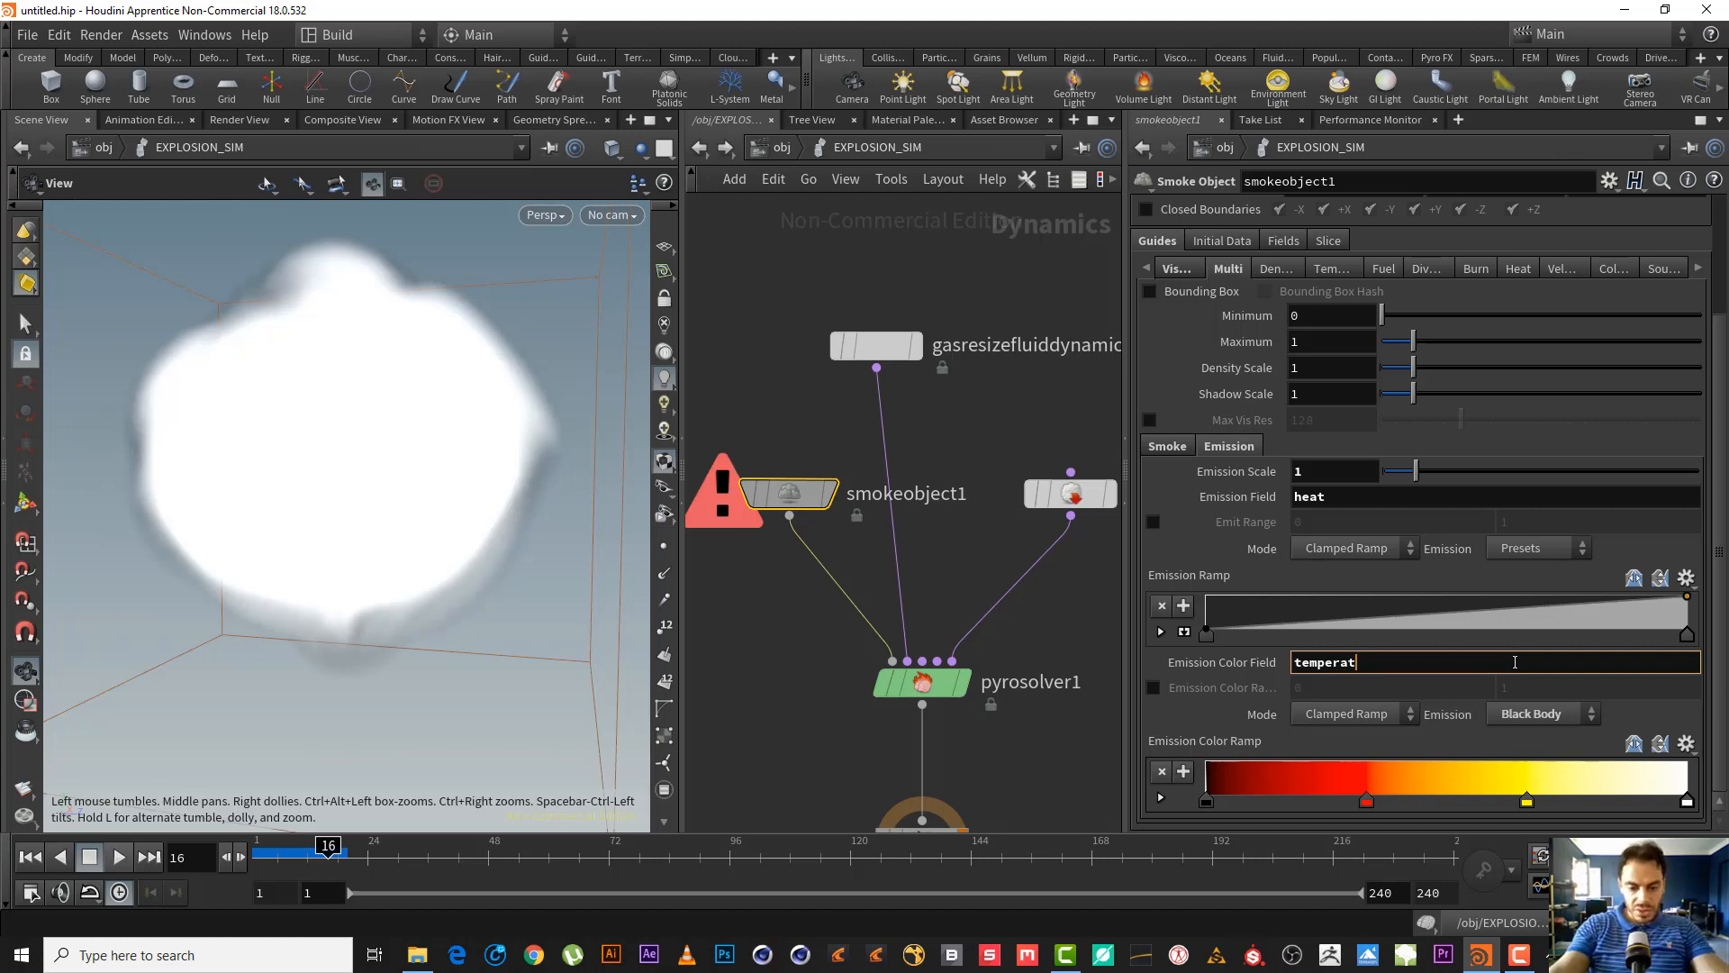
{"action": "type", "text": "ure"}
{"action": "key", "text": "Return"}
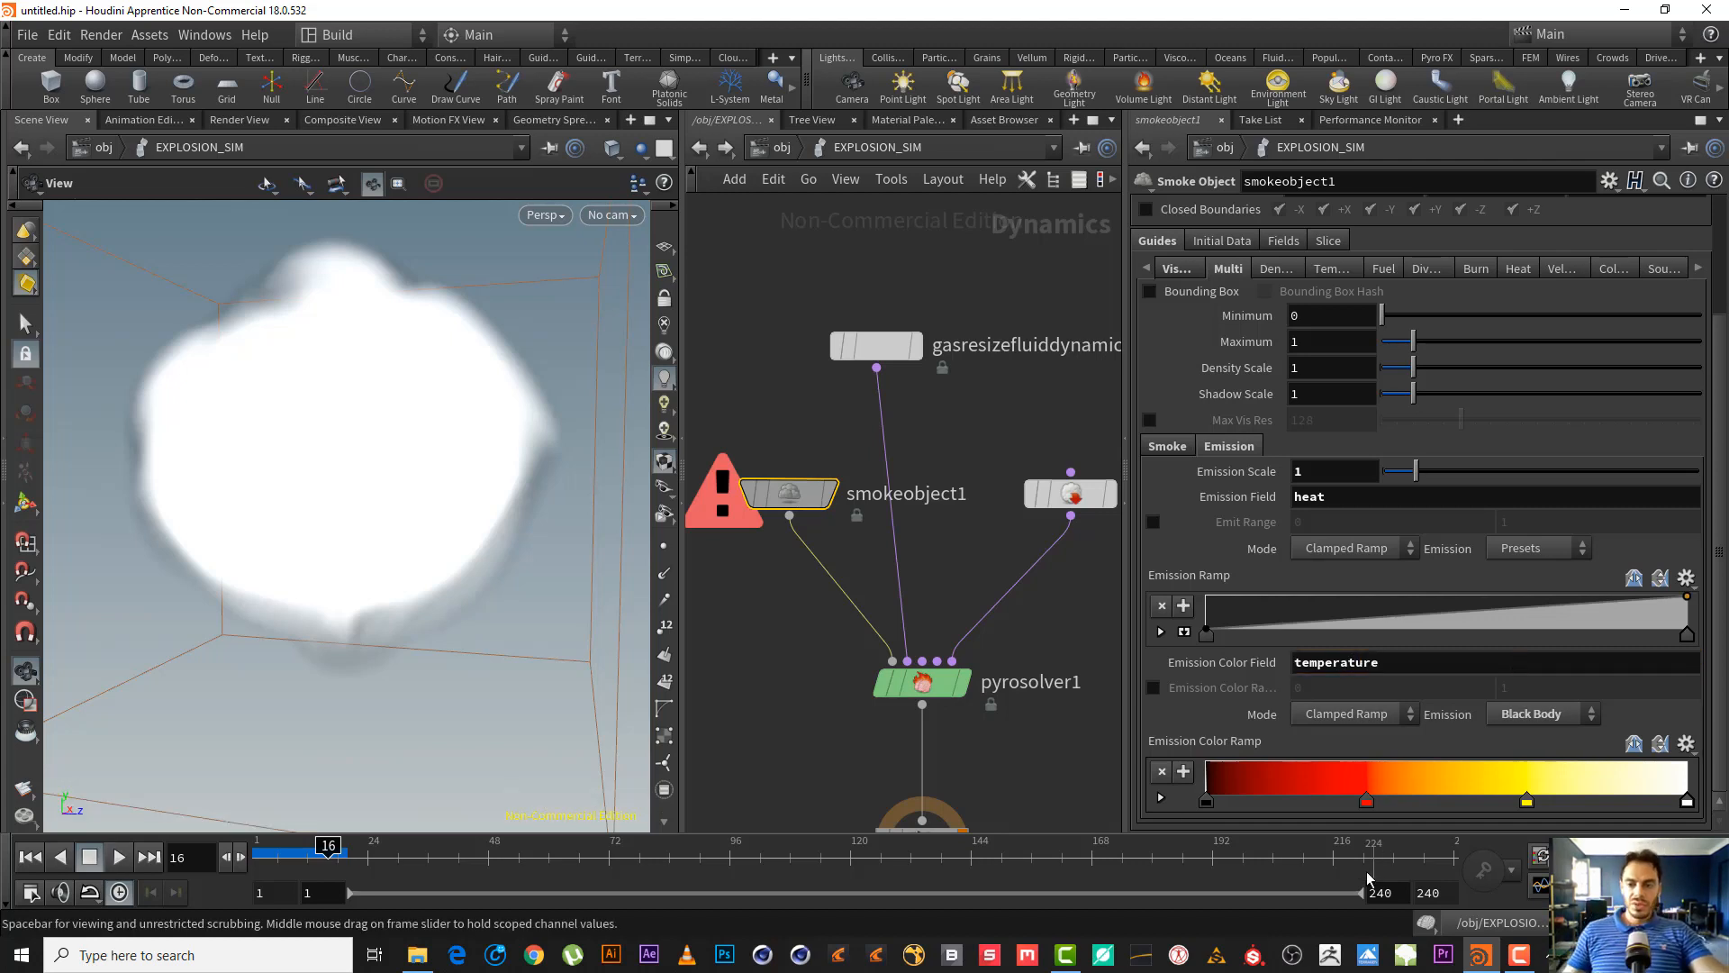
{"action": "left_click", "coordinate": [27, 857]}
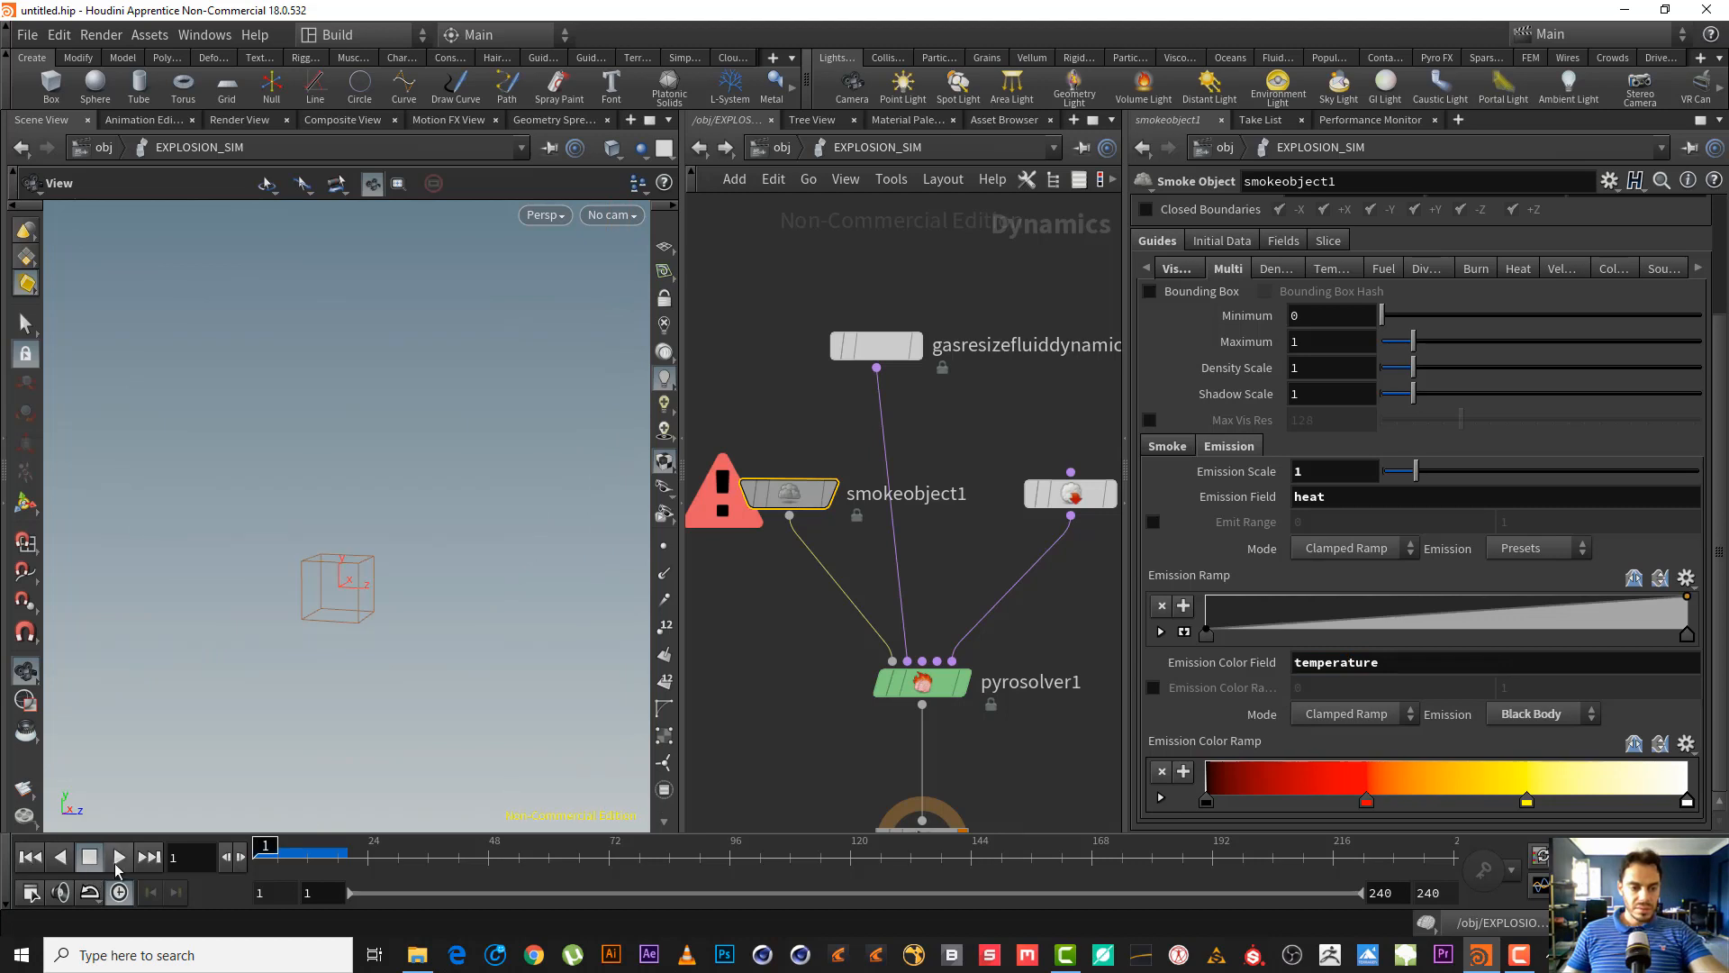
{"action": "left_click", "coordinate": [119, 856]}
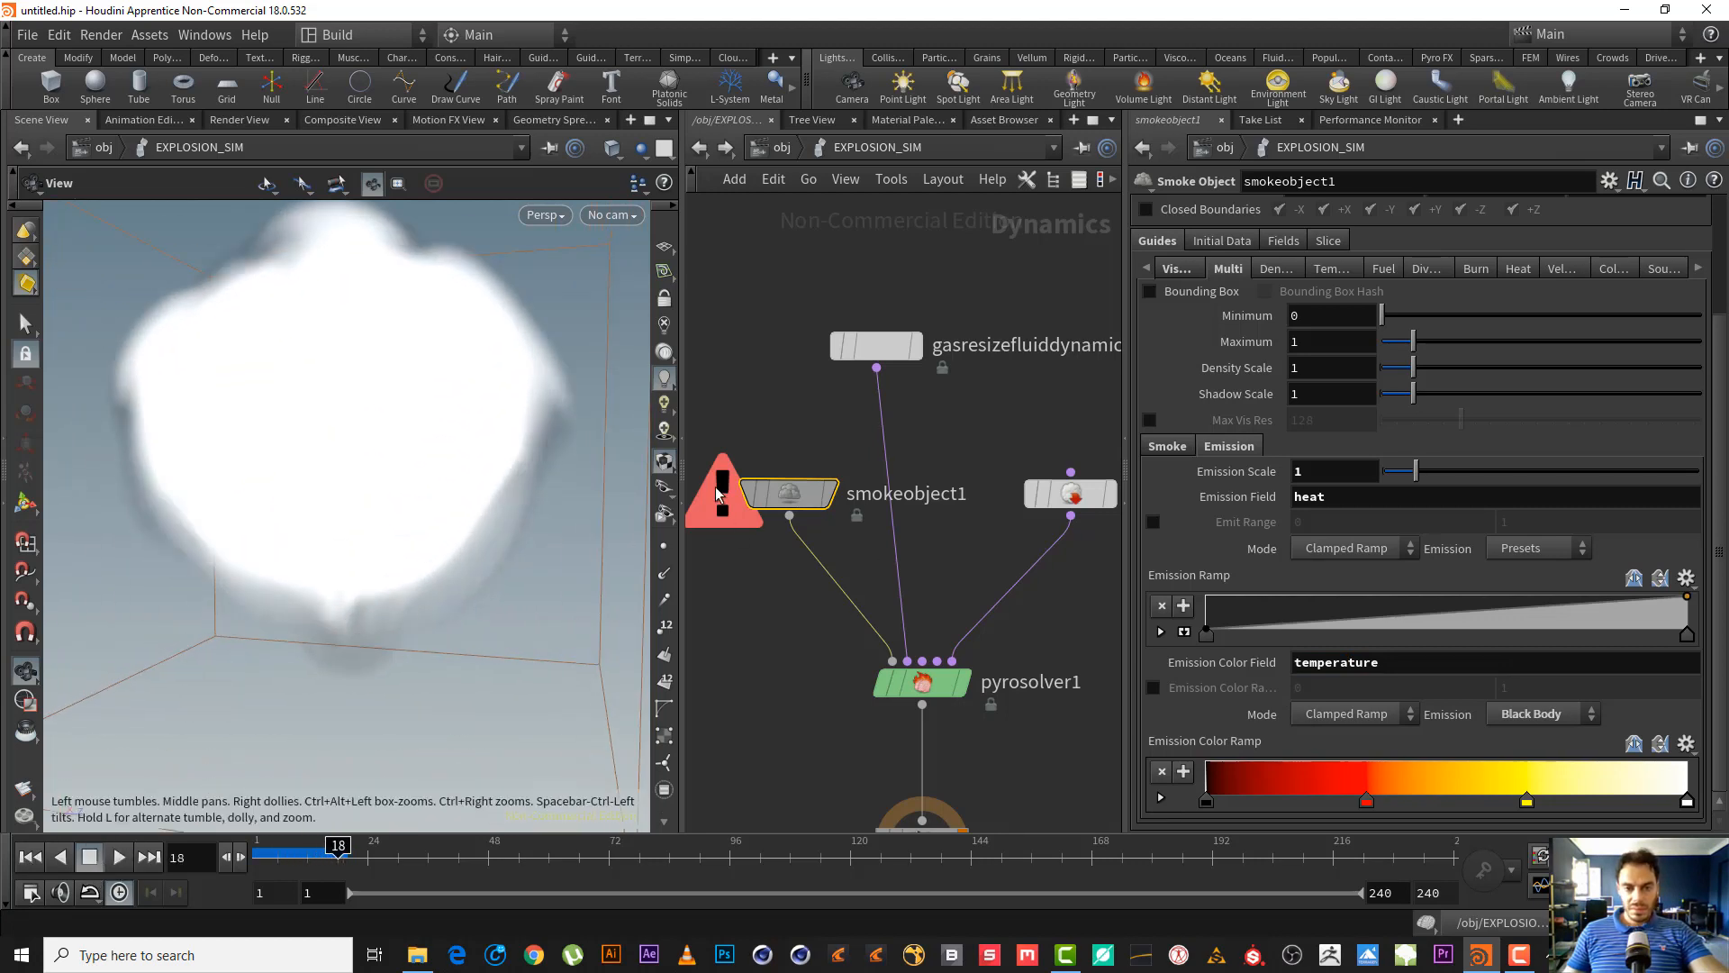
- Enable the Emission Color Range in the multi-field emission settings and replay the simulation up to frame 9
{"action": "middle_click_drag", "start_coordinate": [936, 632], "coordinate": [940, 575]}
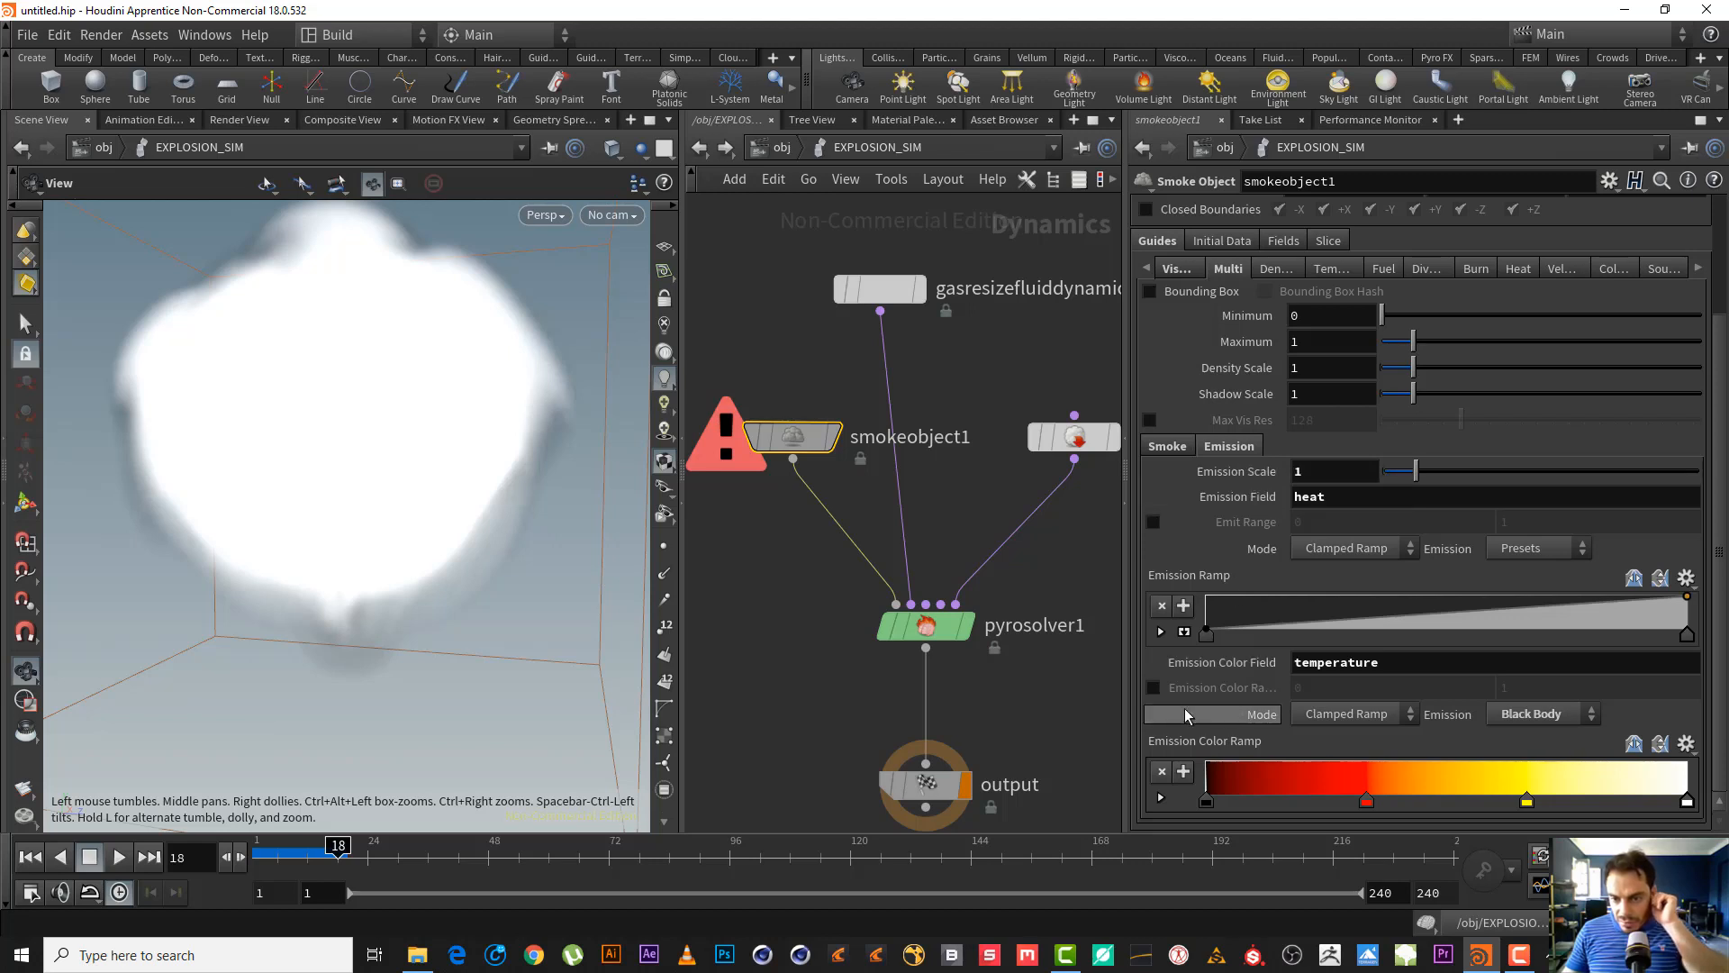
{"action": "left_click", "coordinate": [1154, 689]}
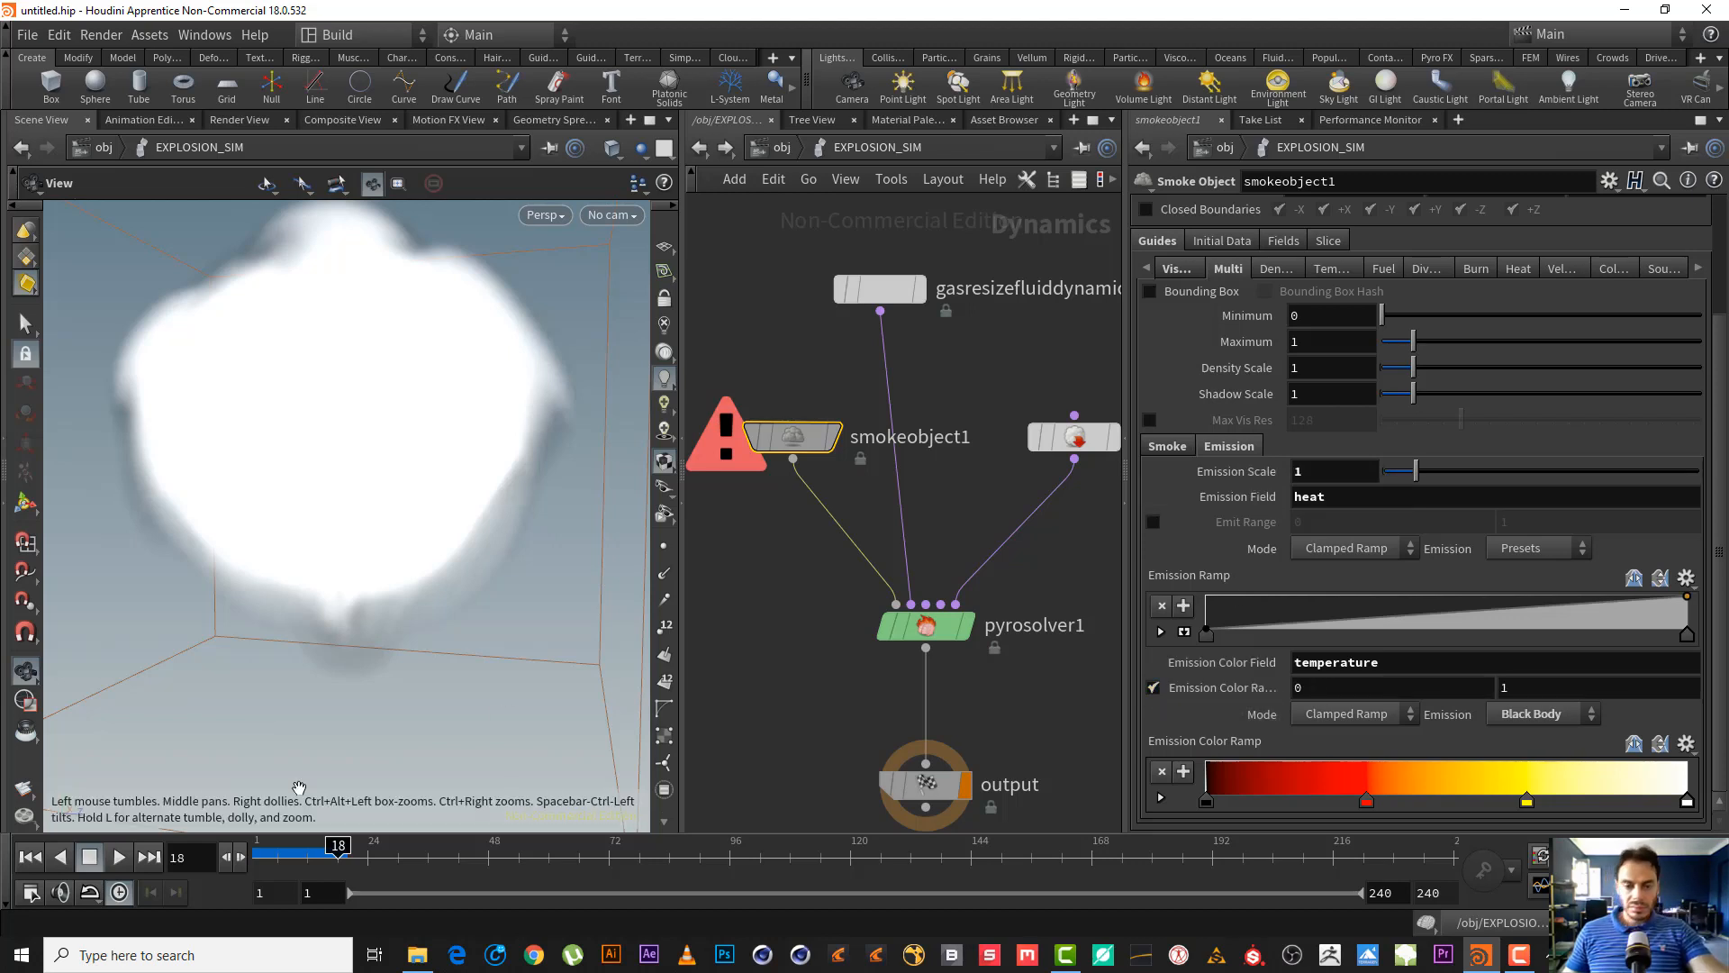
{"action": "left_click", "coordinate": [30, 857]}
{"action": "left_click", "coordinate": [118, 856]}
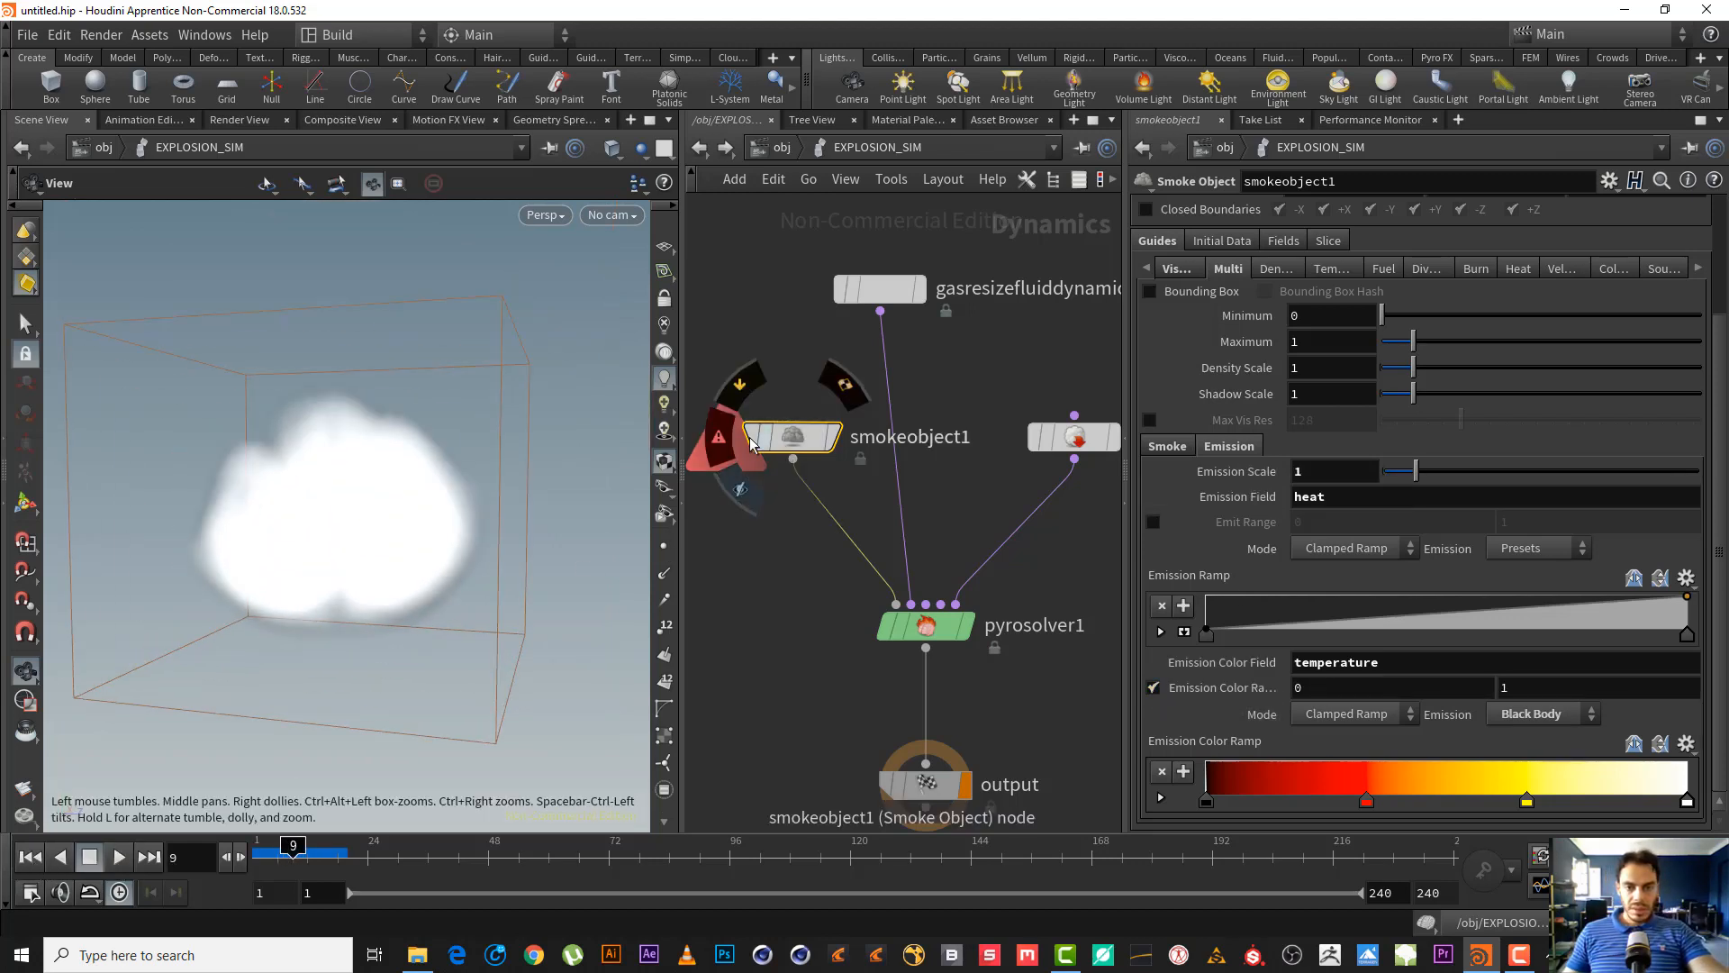
- Read the error details on smokeobject1 and replay the simulation up to frame 20
{"action": "left_click", "coordinate": [720, 435]}
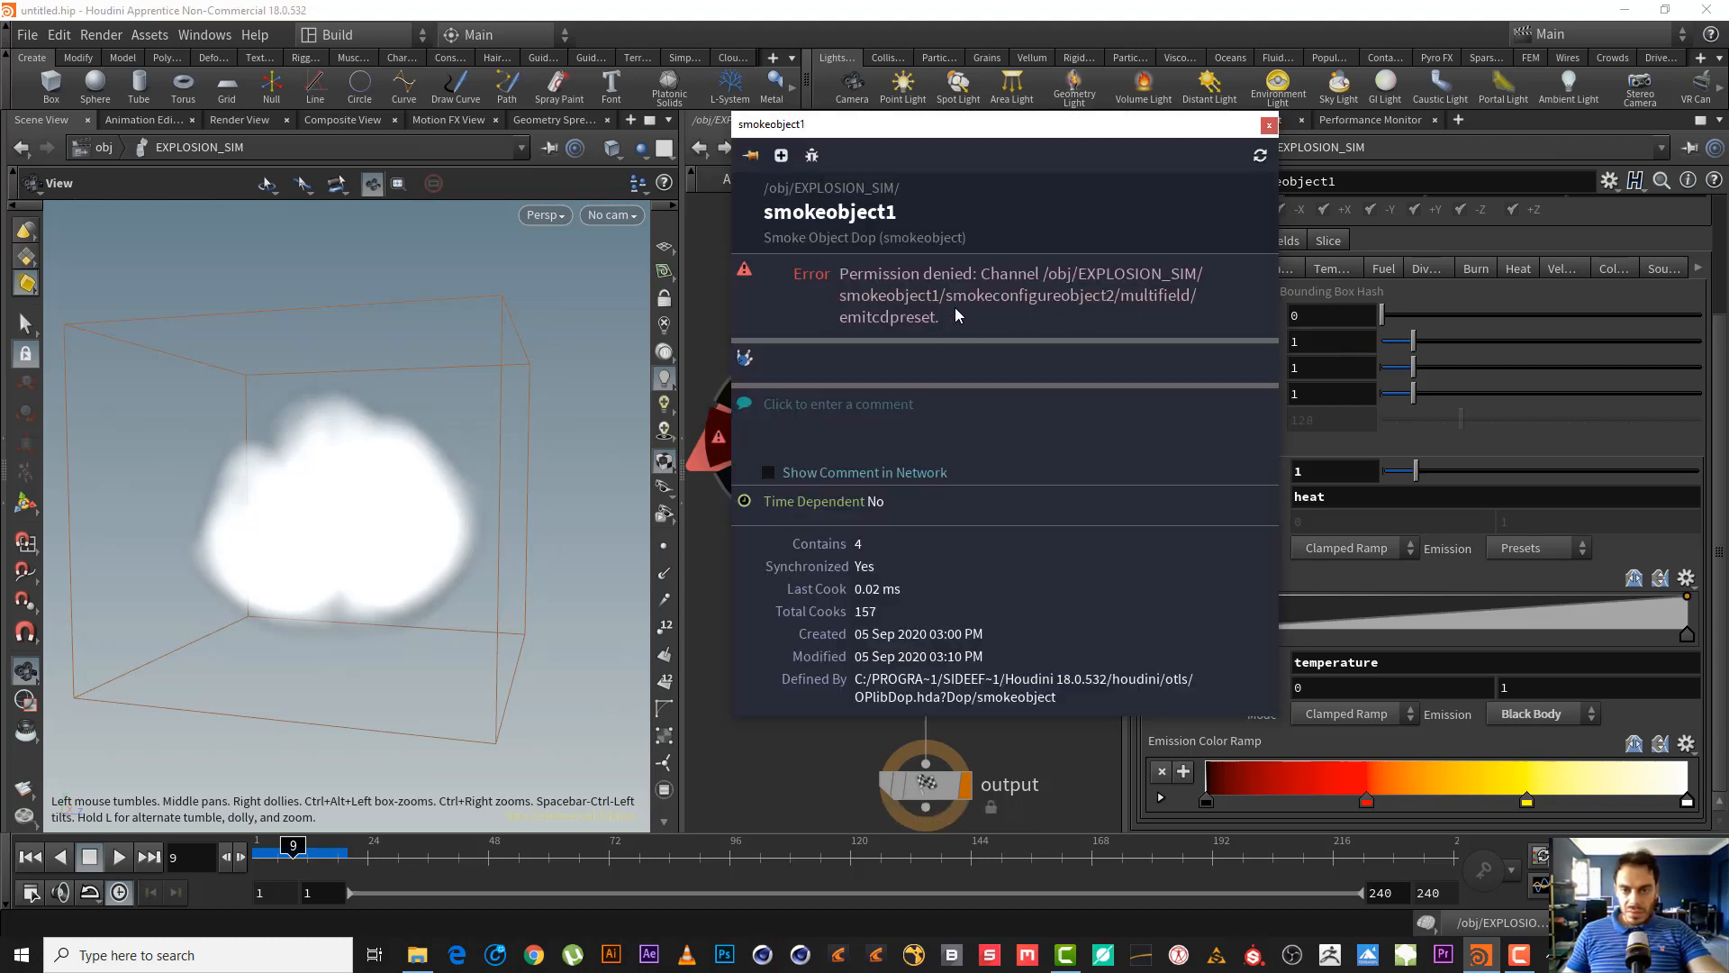
{"action": "left_click", "coordinate": [1268, 126]}
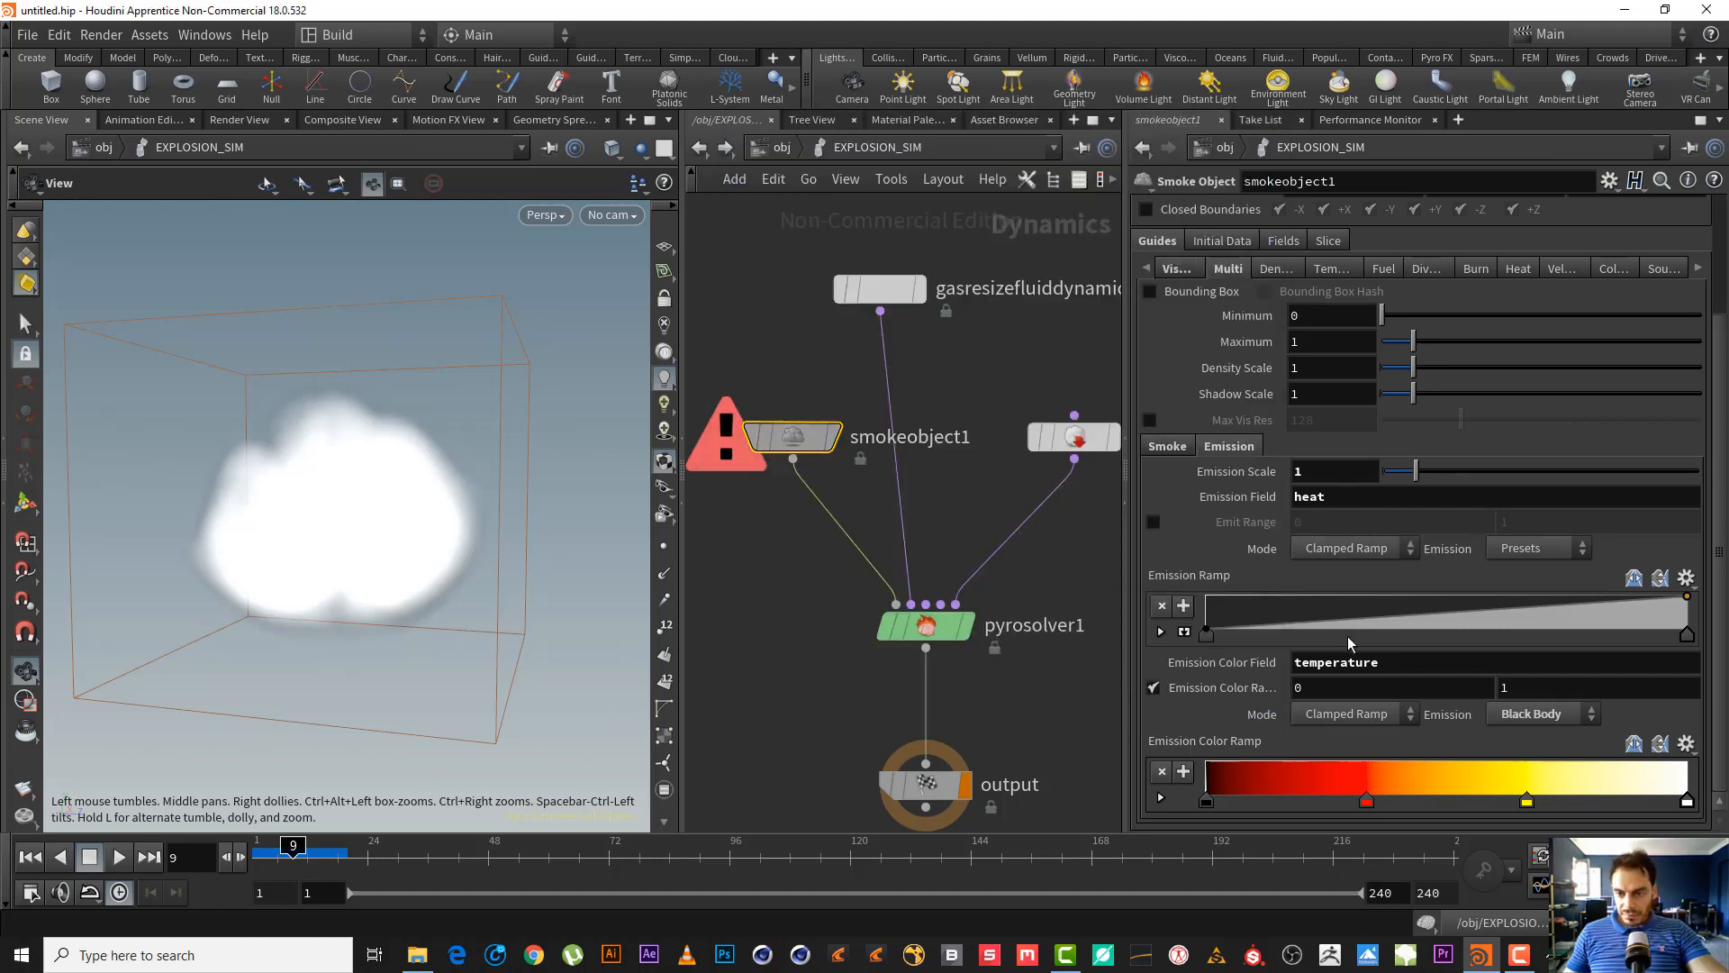
{"action": "left_click", "coordinate": [30, 857]}
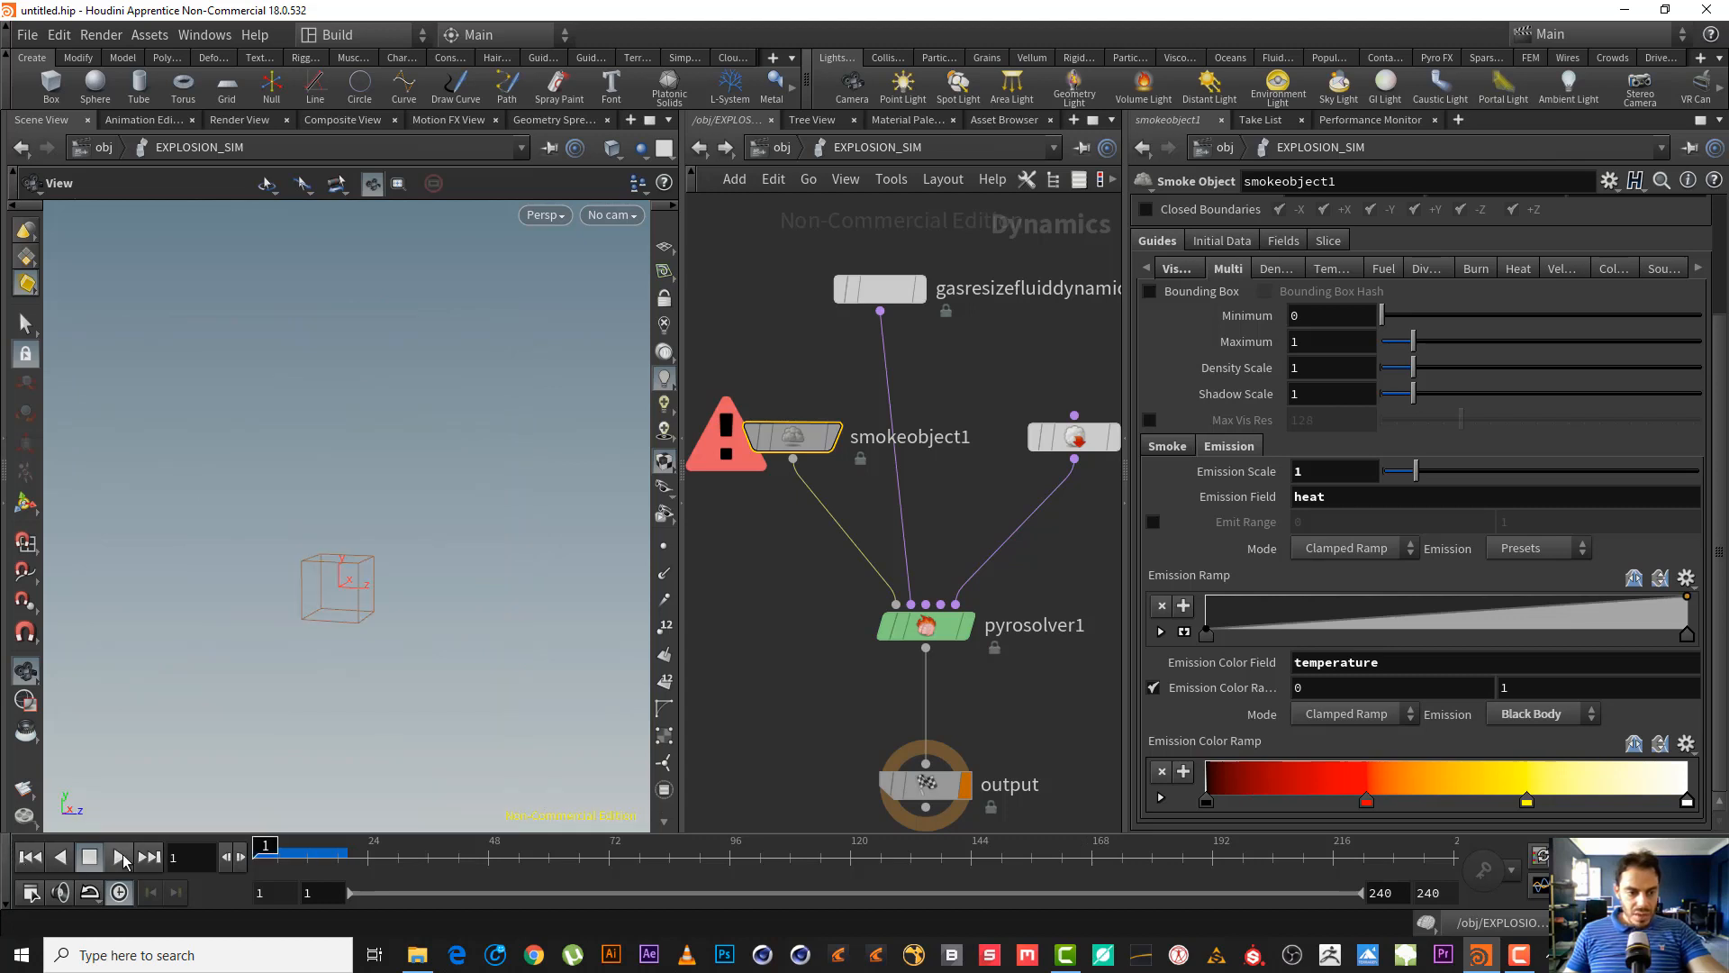
{"action": "left_click", "coordinate": [122, 859]}
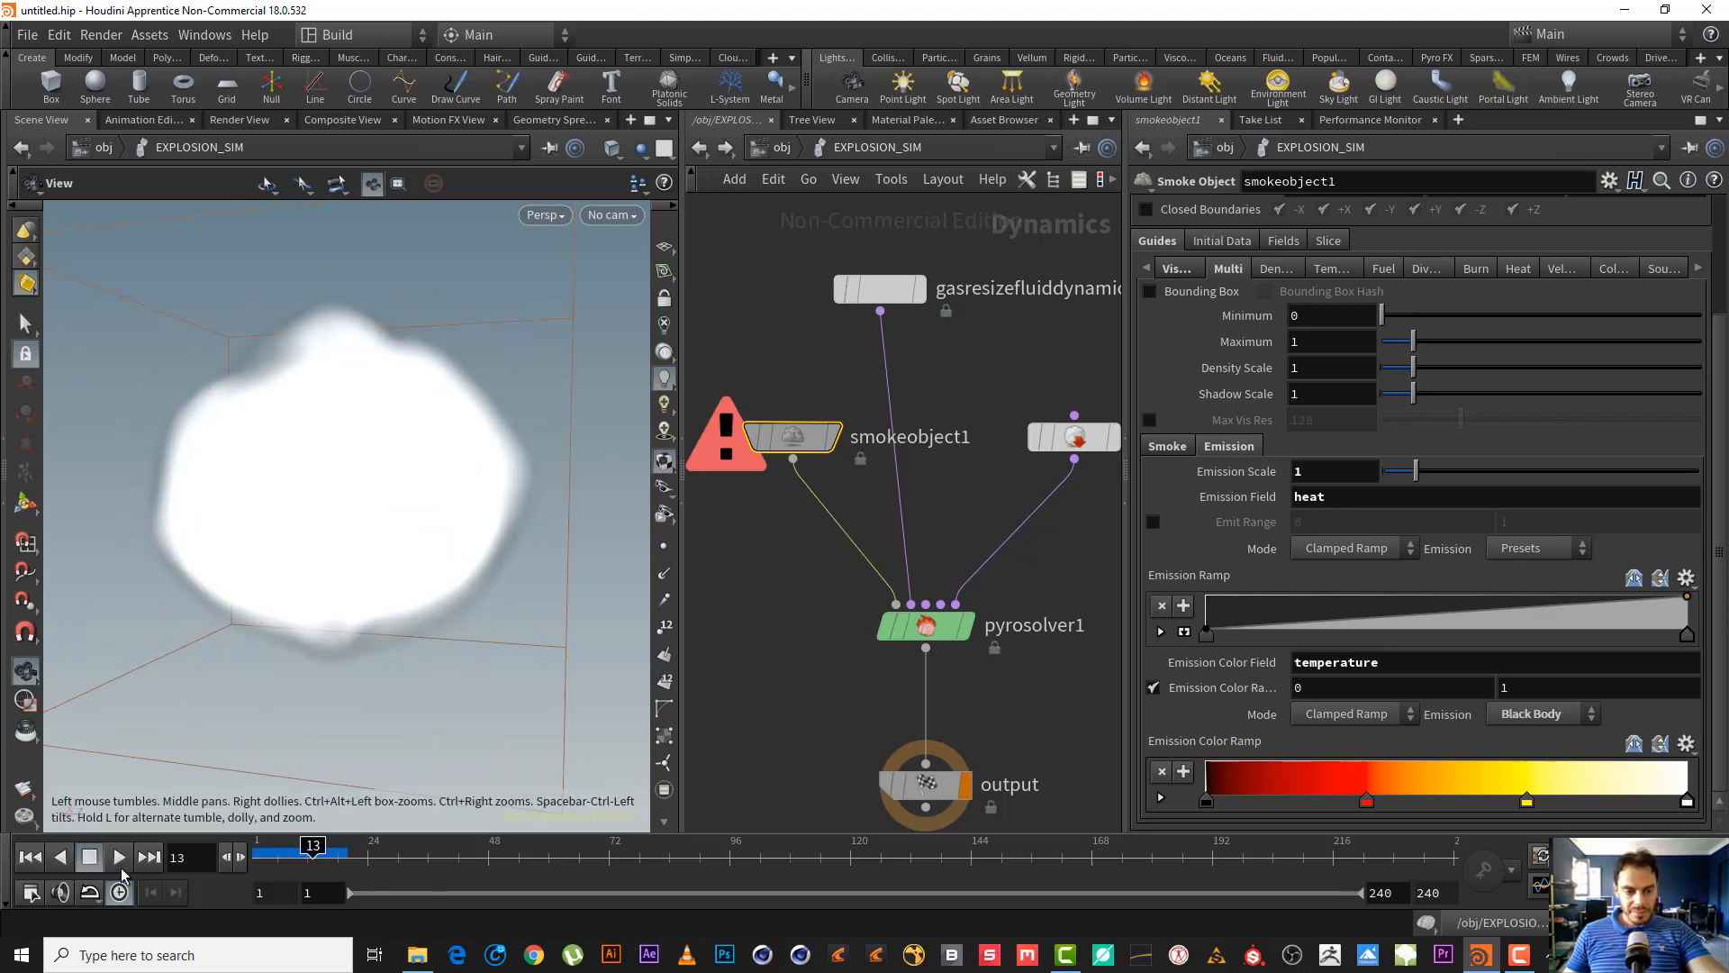
{"action": "left_click", "coordinate": [115, 858]}
- Set the upper limit of the Emission Color Range to 5 and replay the simulation up to frame 13
{"action": "left_click_drag", "start_coordinate": [1511, 684], "coordinate": [1410, 681]}
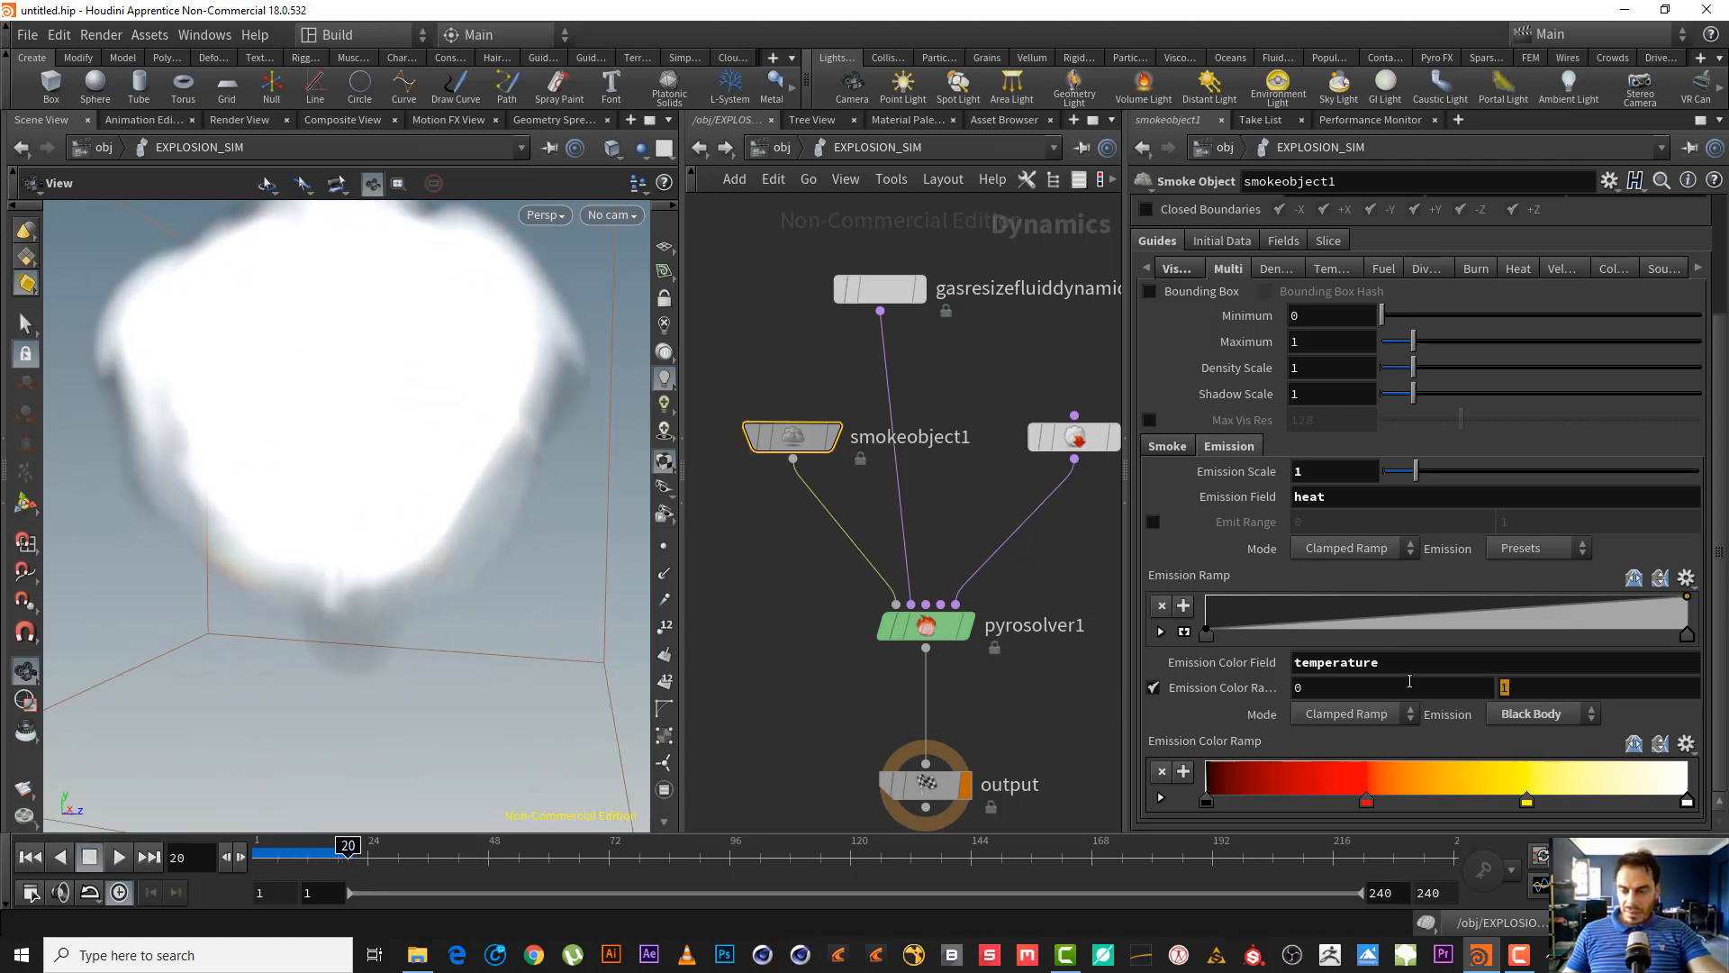
{"action": "type", "text": "5"}
{"action": "key", "text": "Return"}
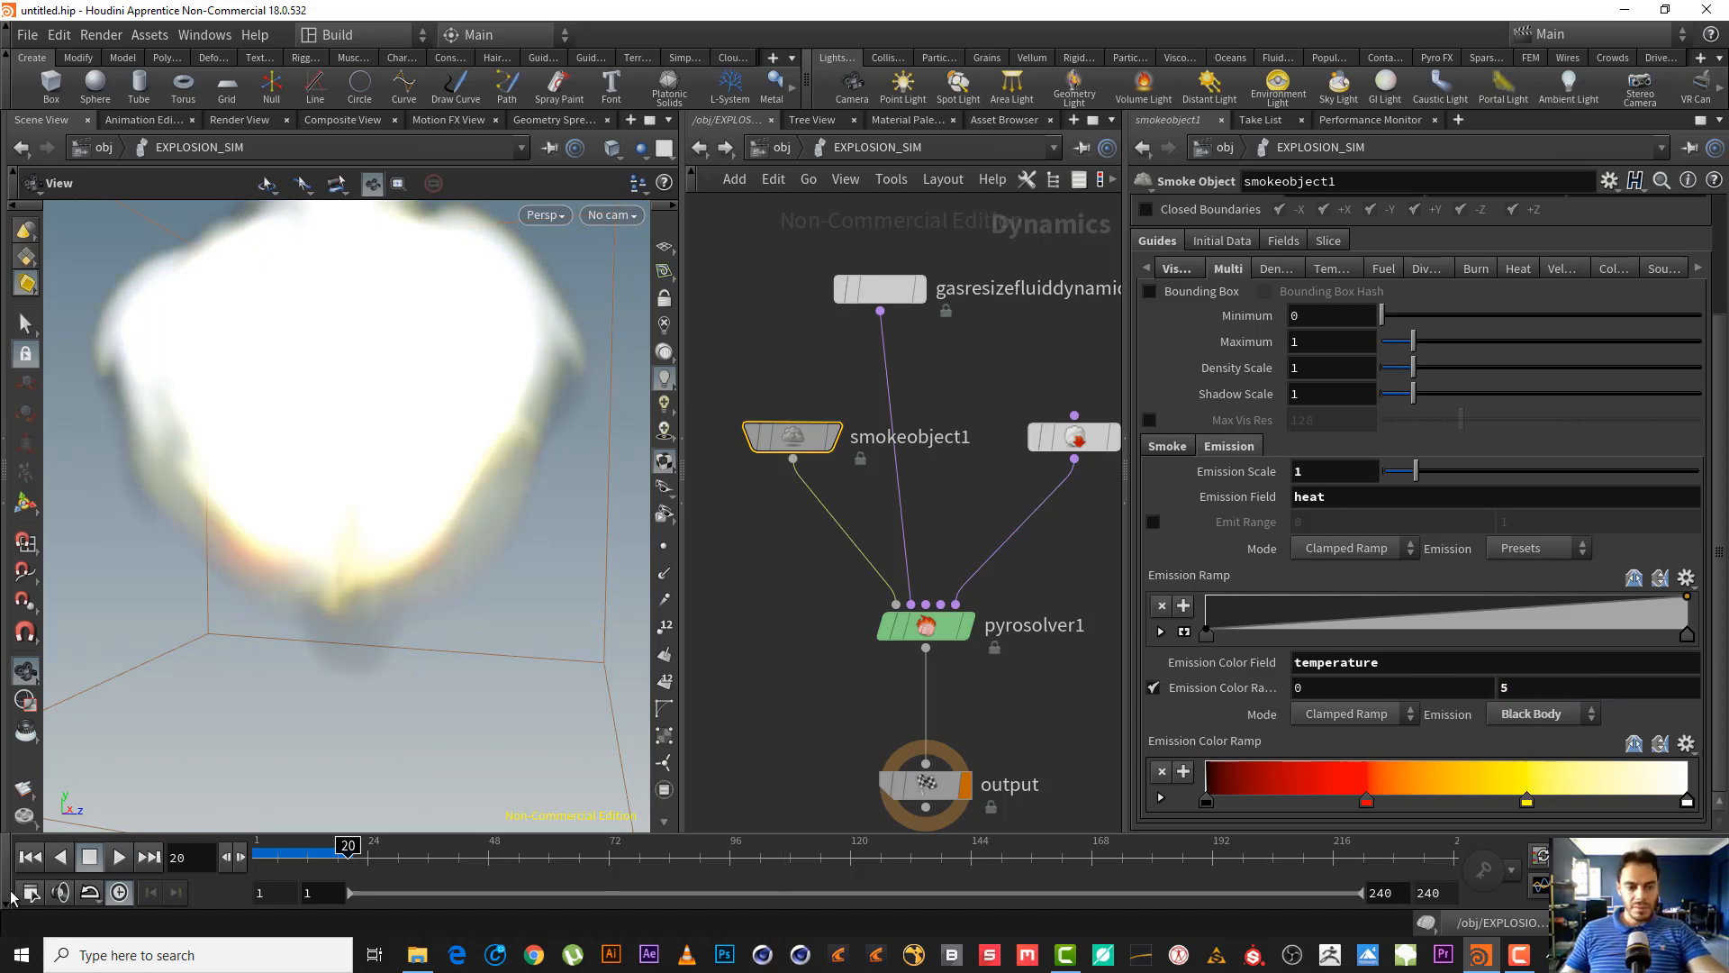
{"action": "left_click", "coordinate": [30, 857]}
{"action": "left_click", "coordinate": [119, 858]}
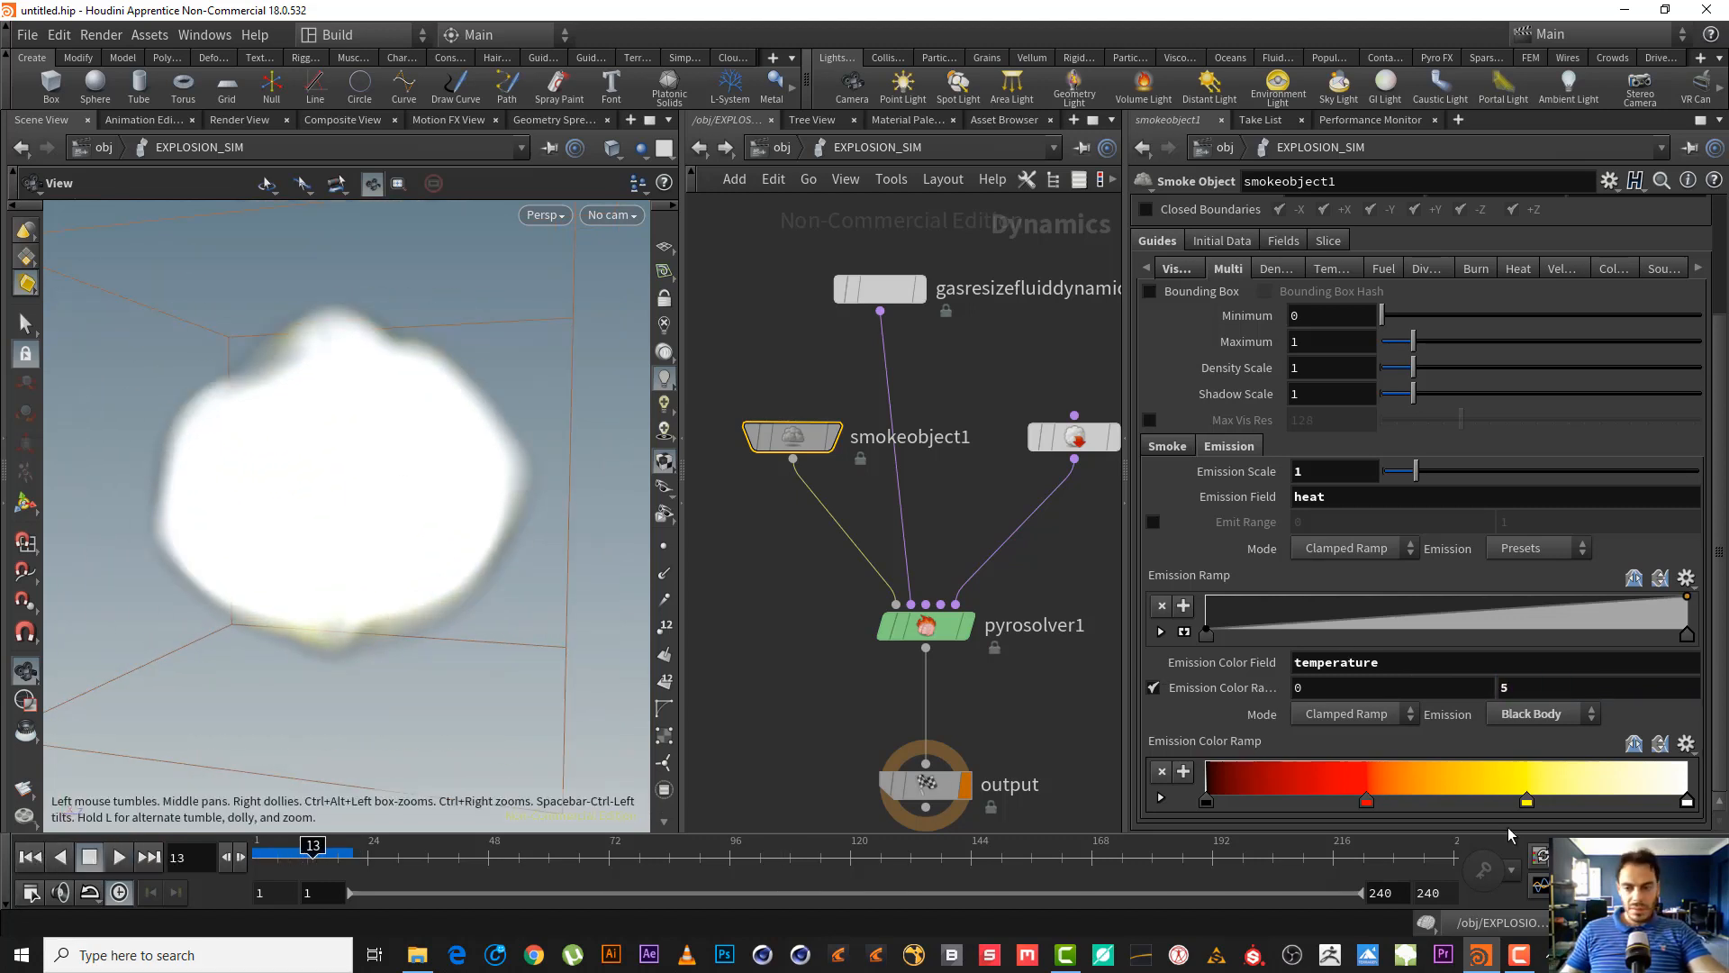
- Raise the upper limit of the Emission Color Range to 10 and replay the simulation up to frame 11
{"action": "type", "text": "10"}
{"action": "key", "text": "Return"}
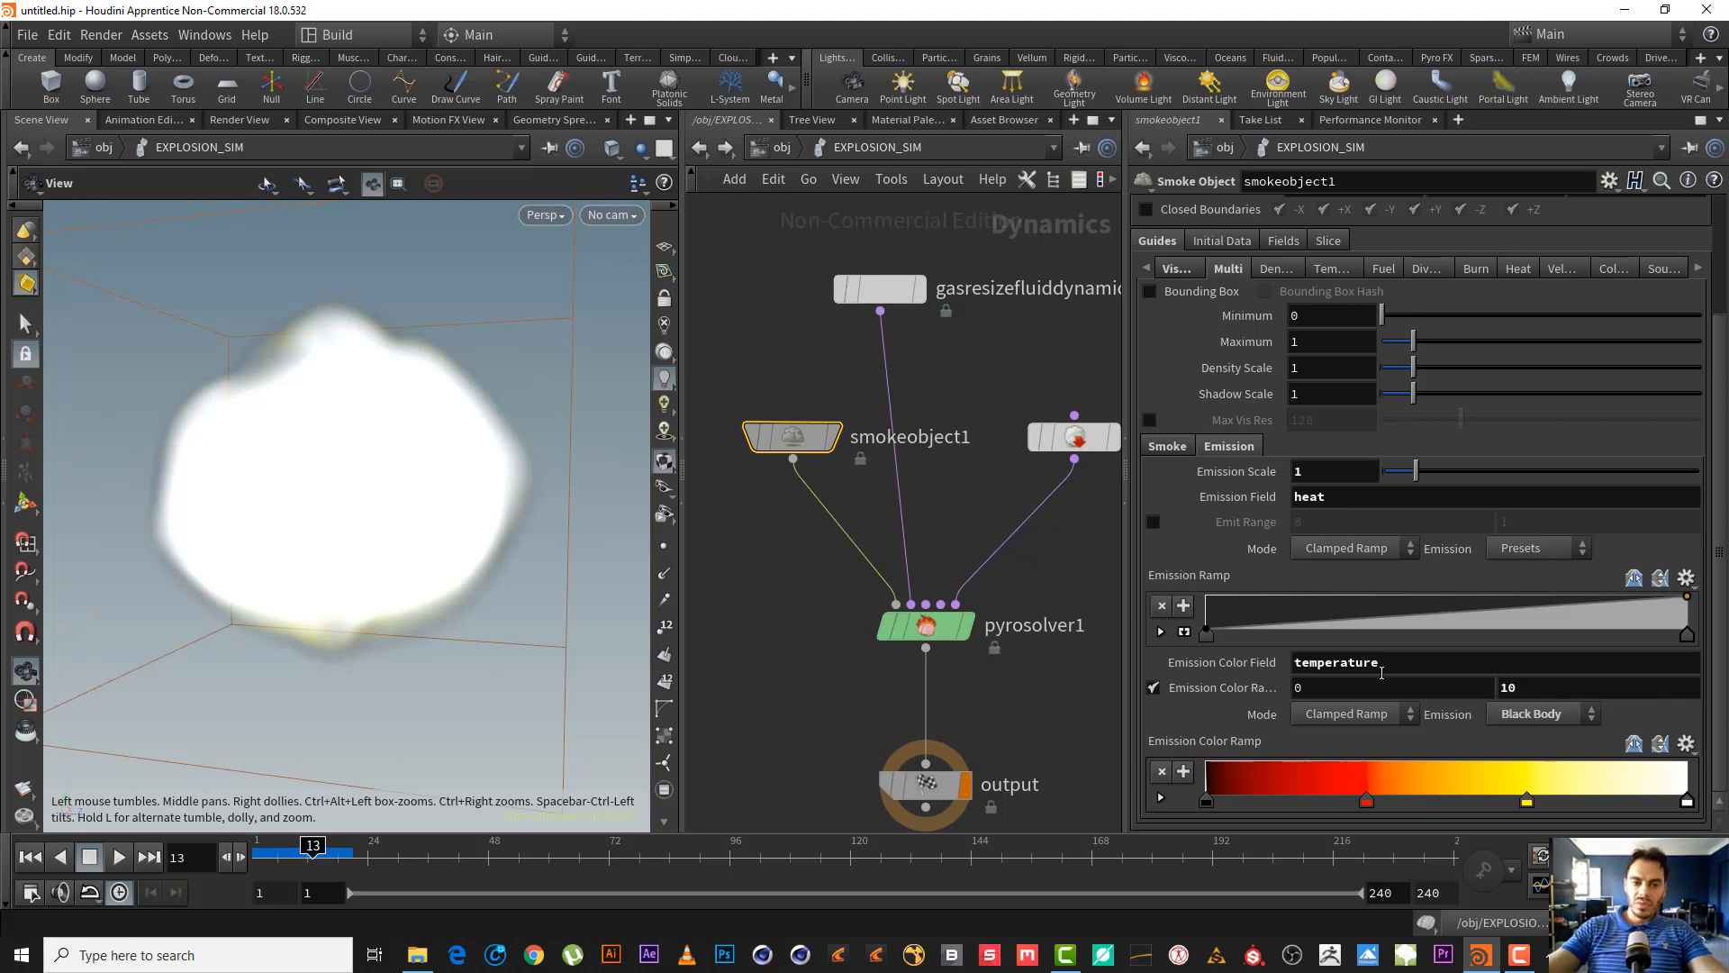
{"action": "left_click", "coordinate": [32, 856]}
{"action": "left_click", "coordinate": [118, 857]}
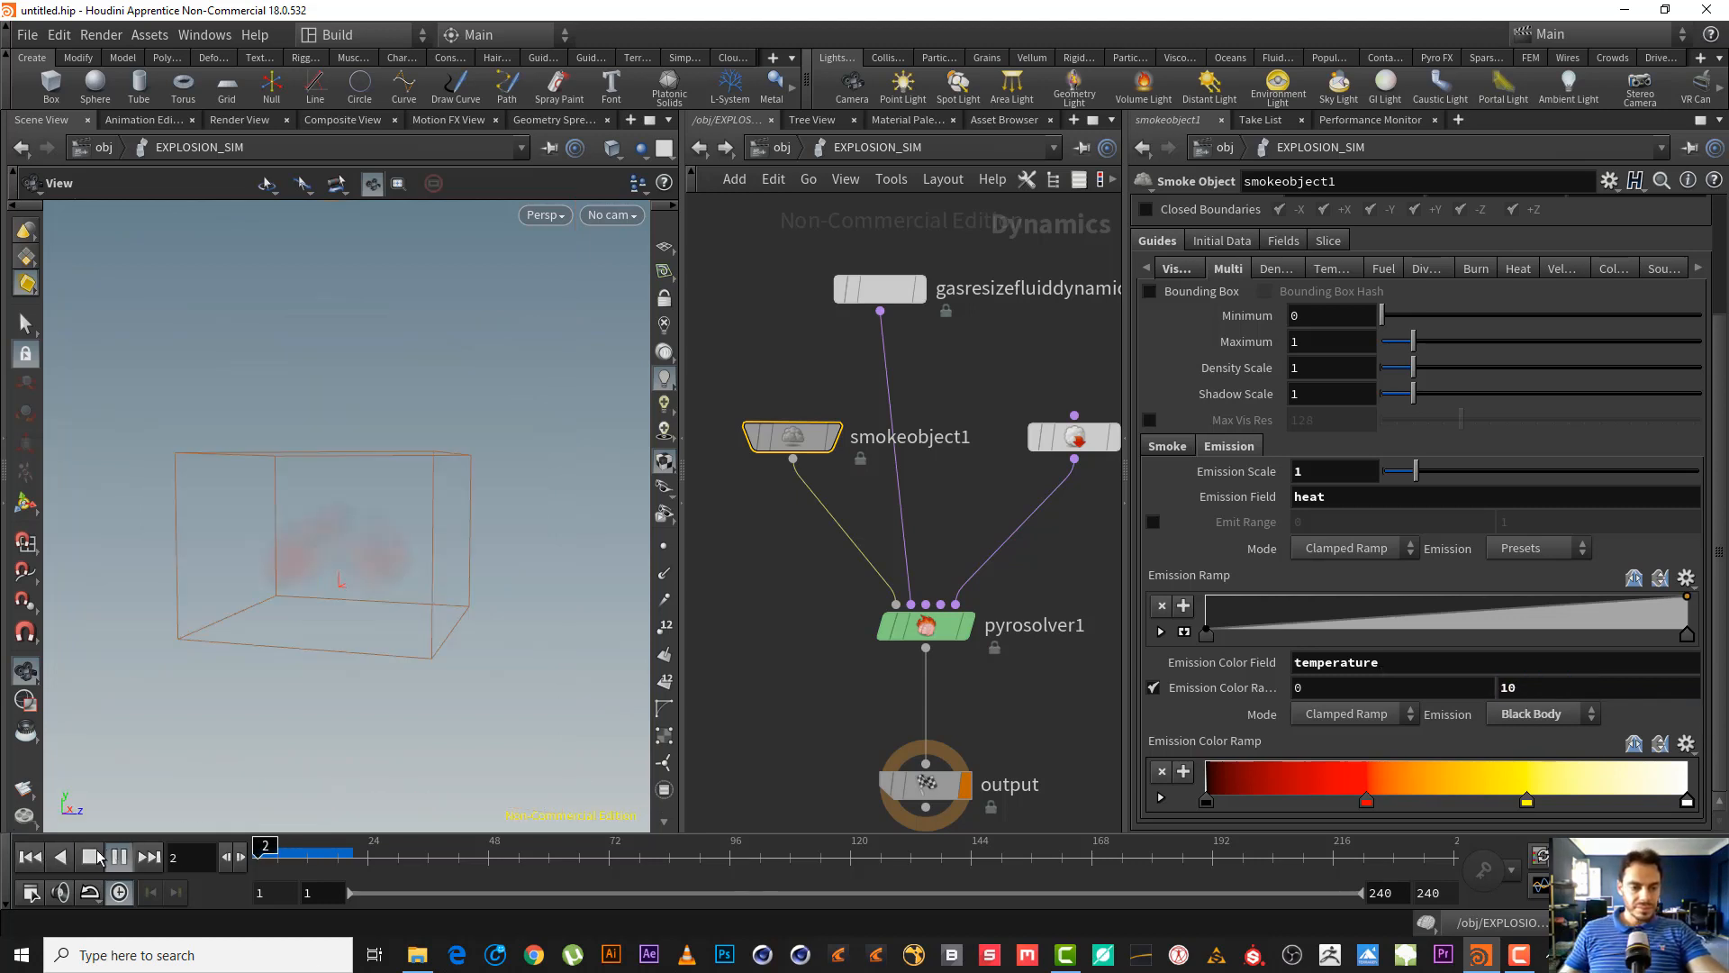
- Set the upper limit of the Emission Color Range to 16 and replay the simulation up to frame 9
{"action": "type", "text": "16"}
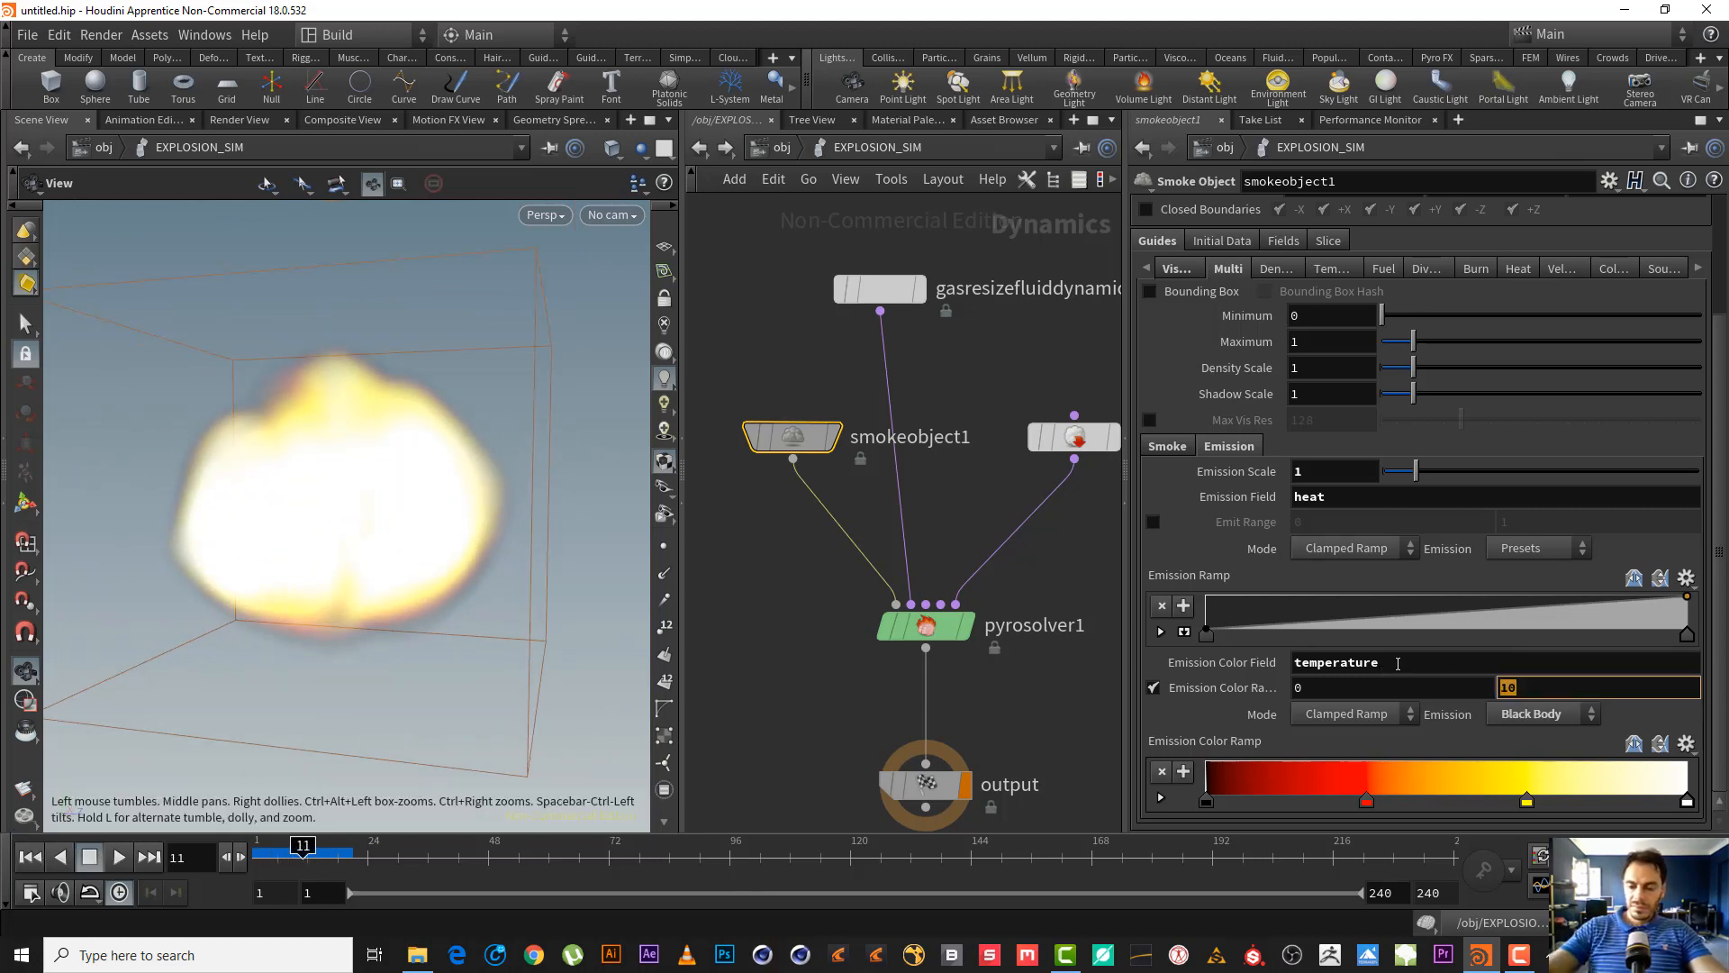
{"action": "key", "text": "Return"}
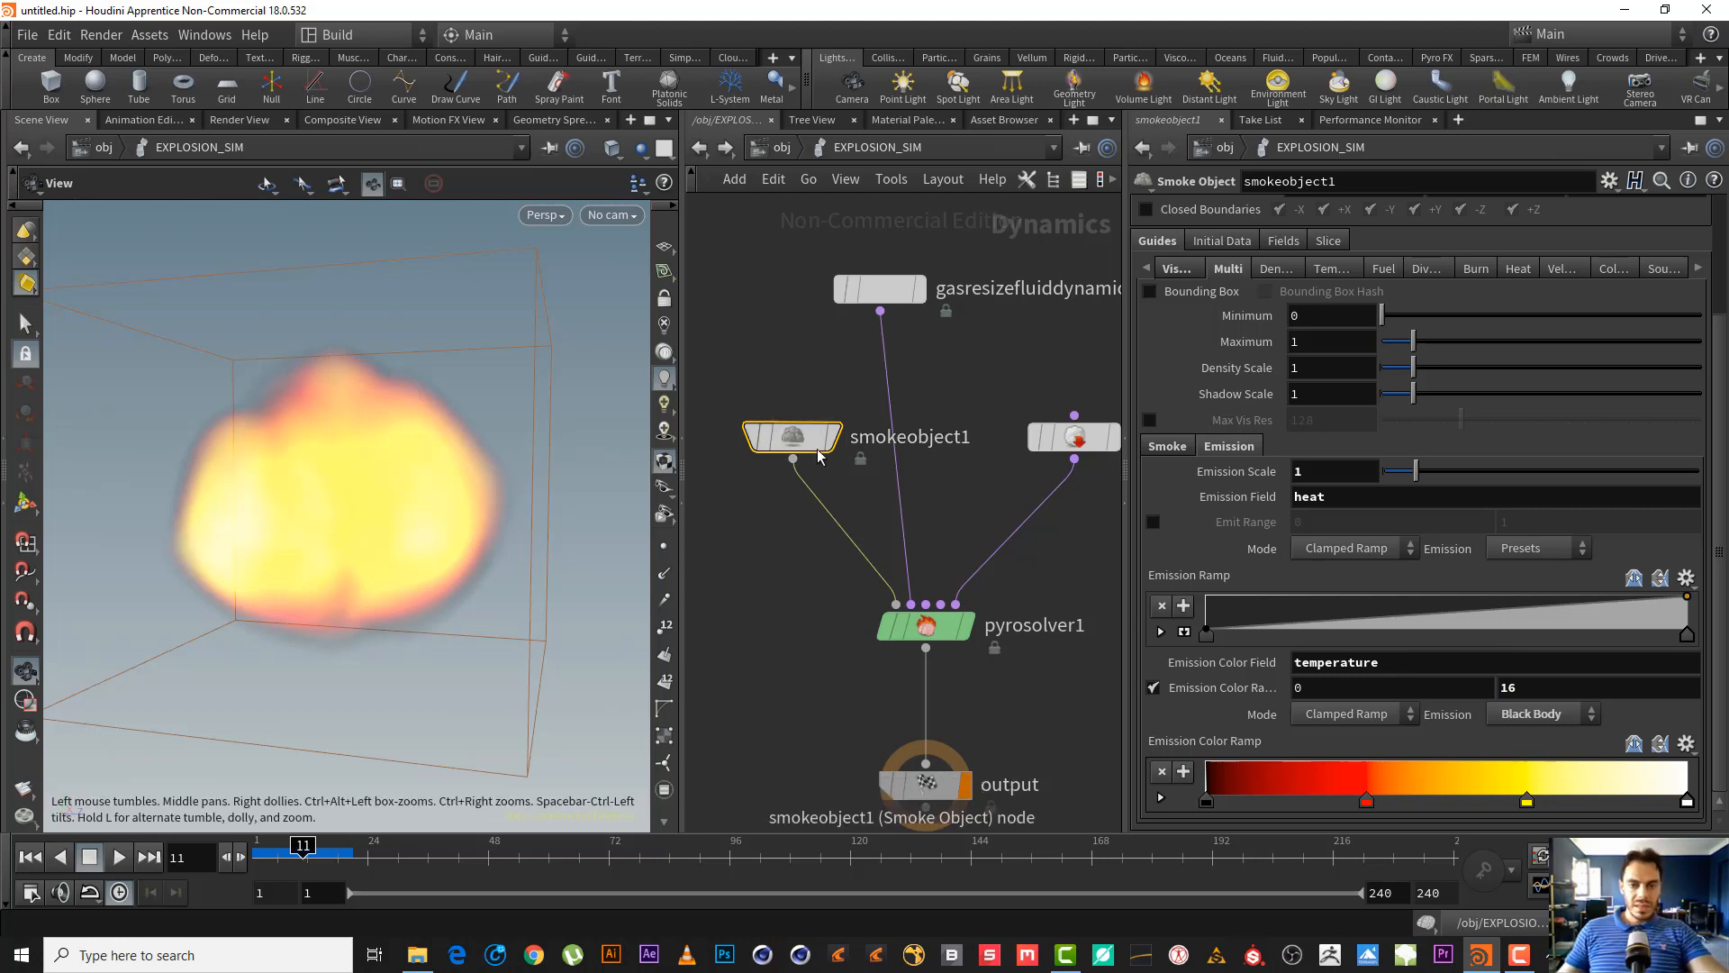
{"action": "mouse_move", "coordinate": [779, 441]}
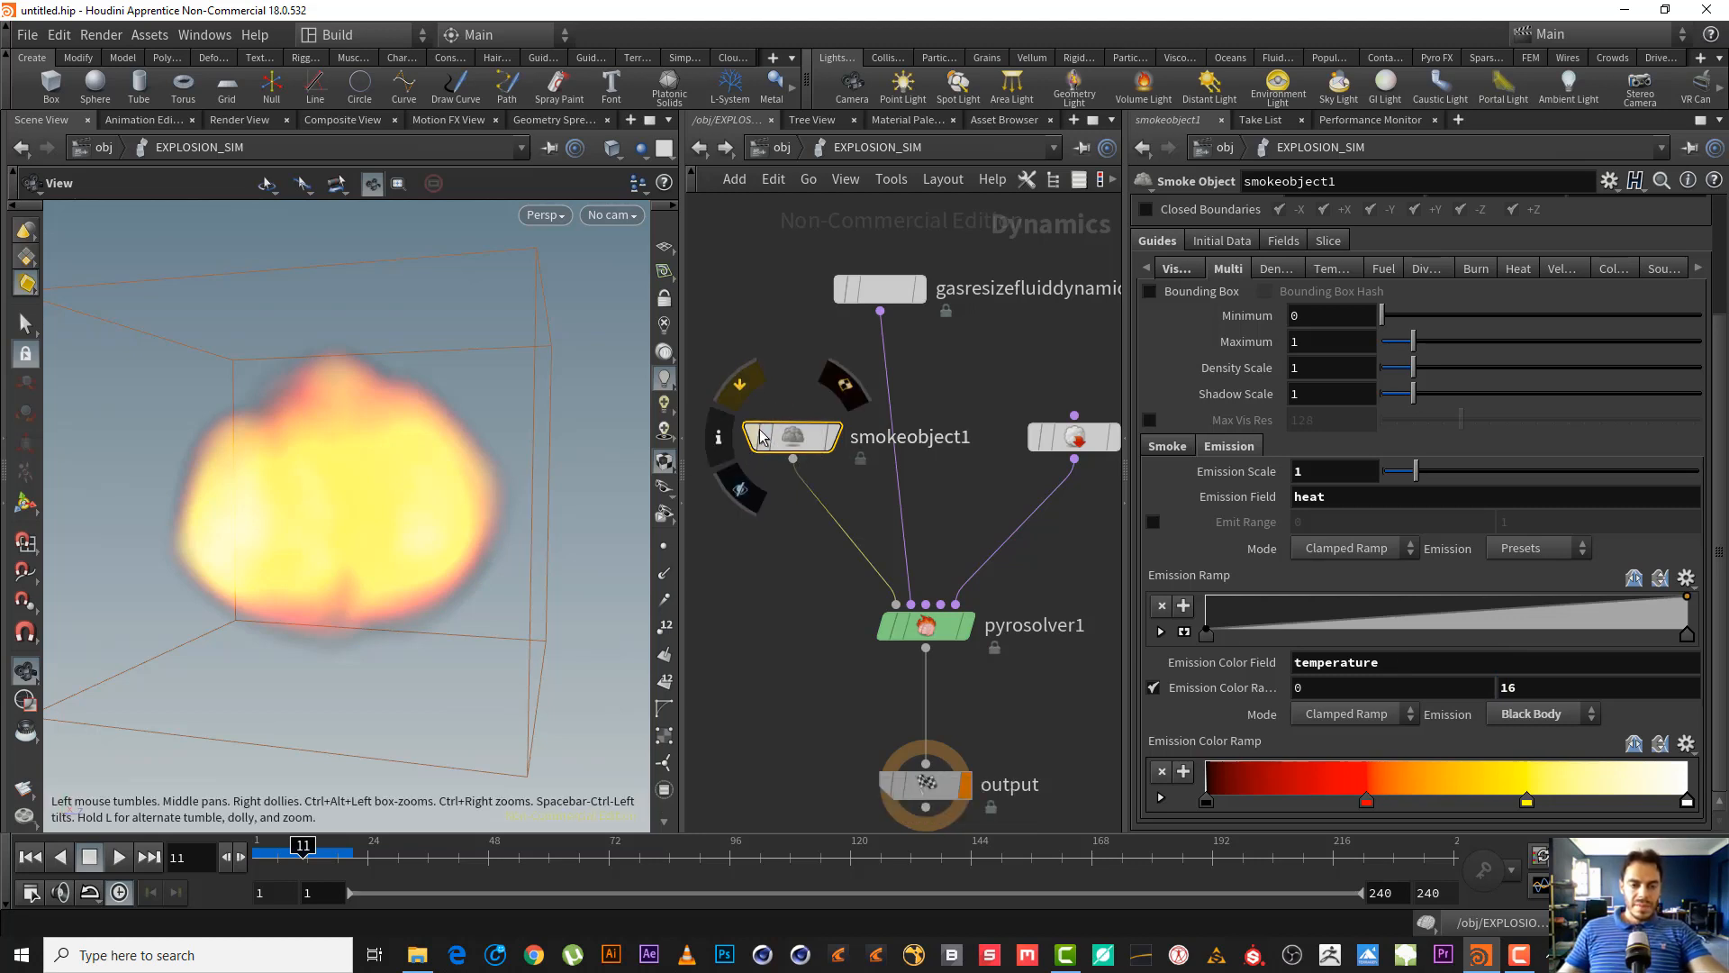
{"action": "left_click", "coordinate": [29, 856]}
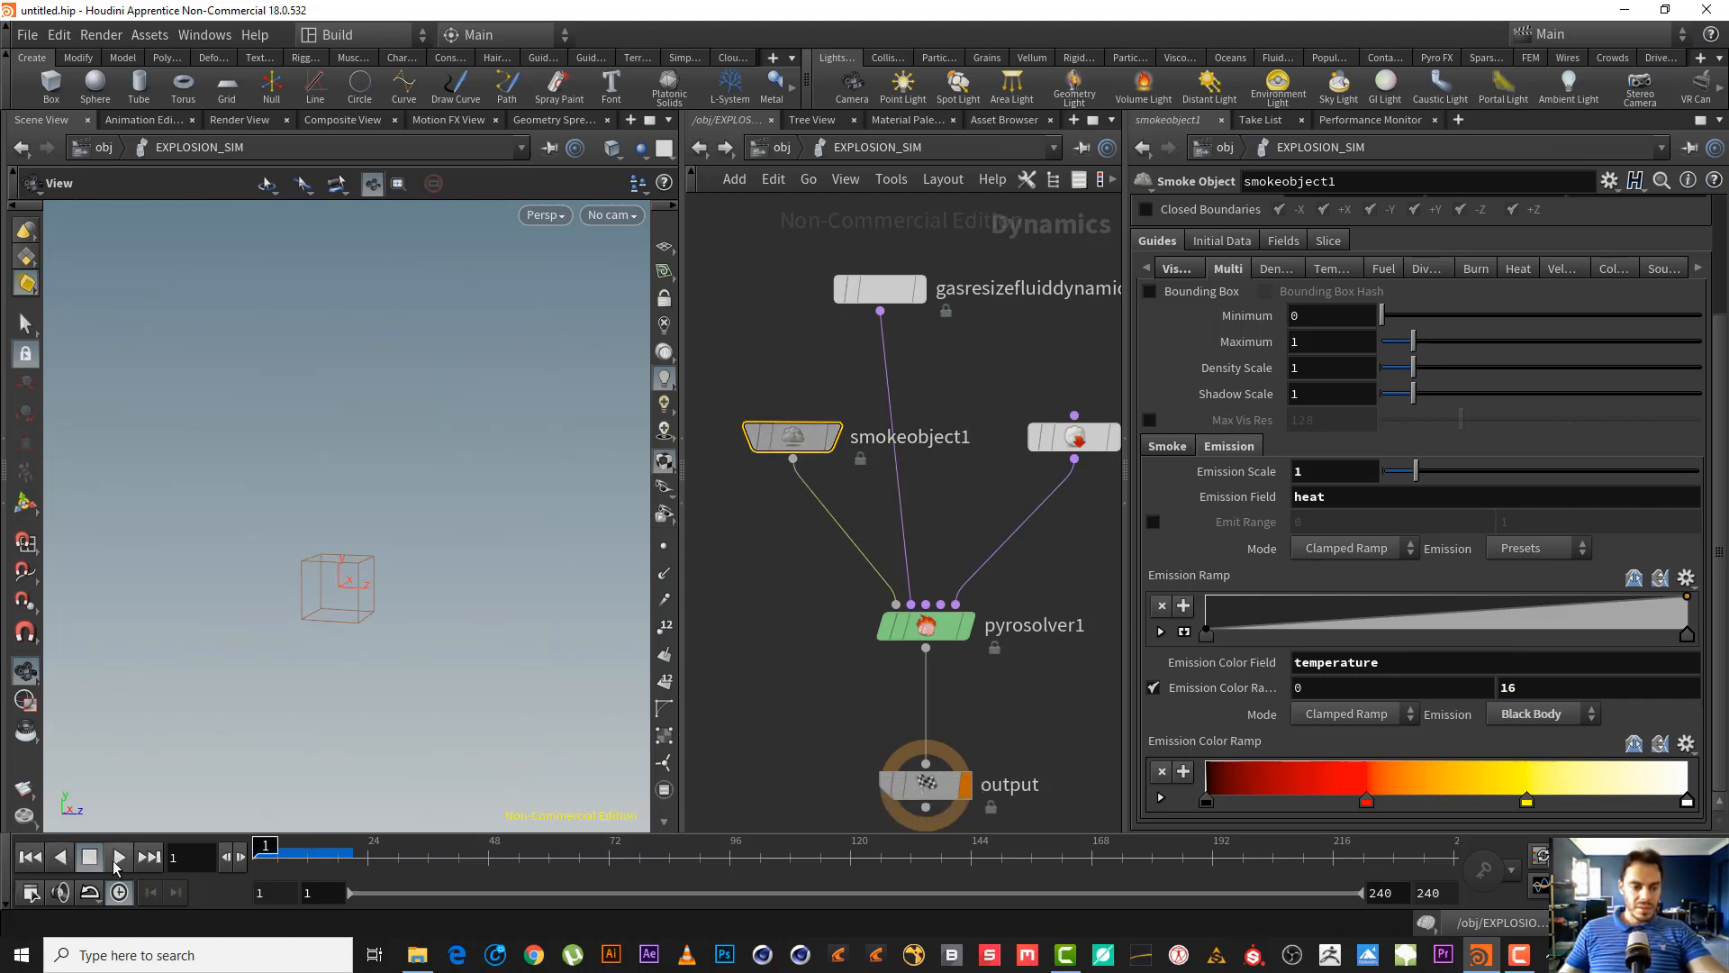
{"action": "left_click", "coordinate": [118, 856]}
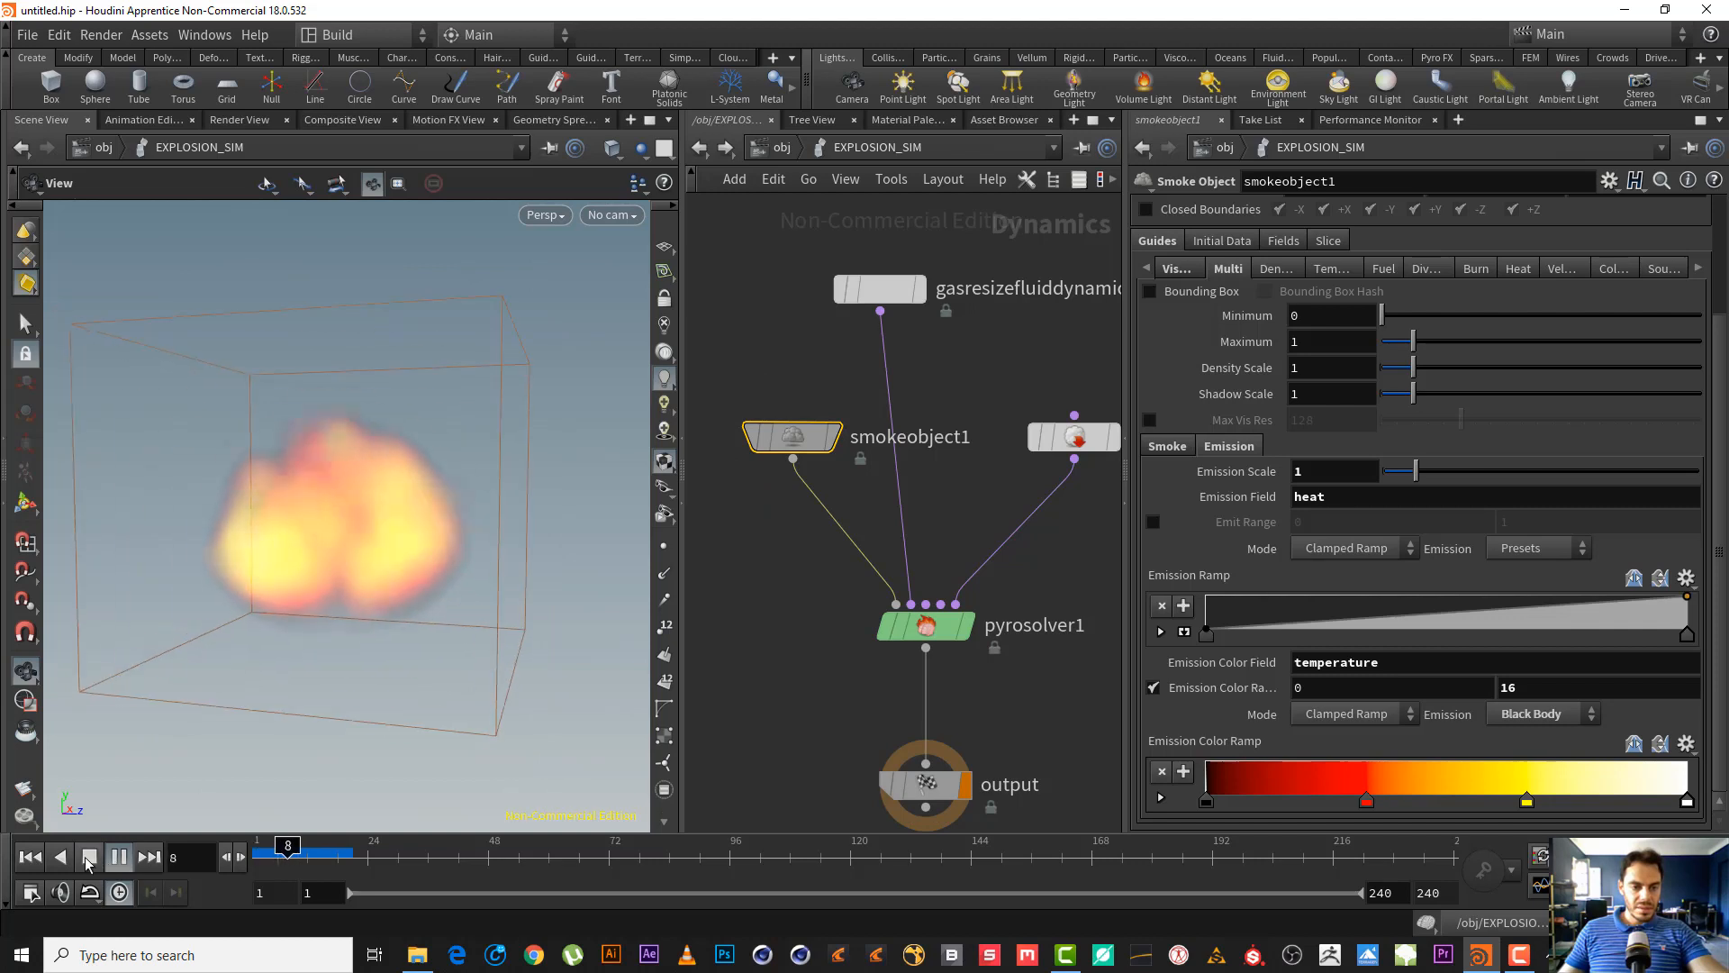
- Try an Emission Scale of 2 and return it to 1
{"action": "double_click", "coordinate": [1315, 473]}
{"action": "key", "text": "Return"}
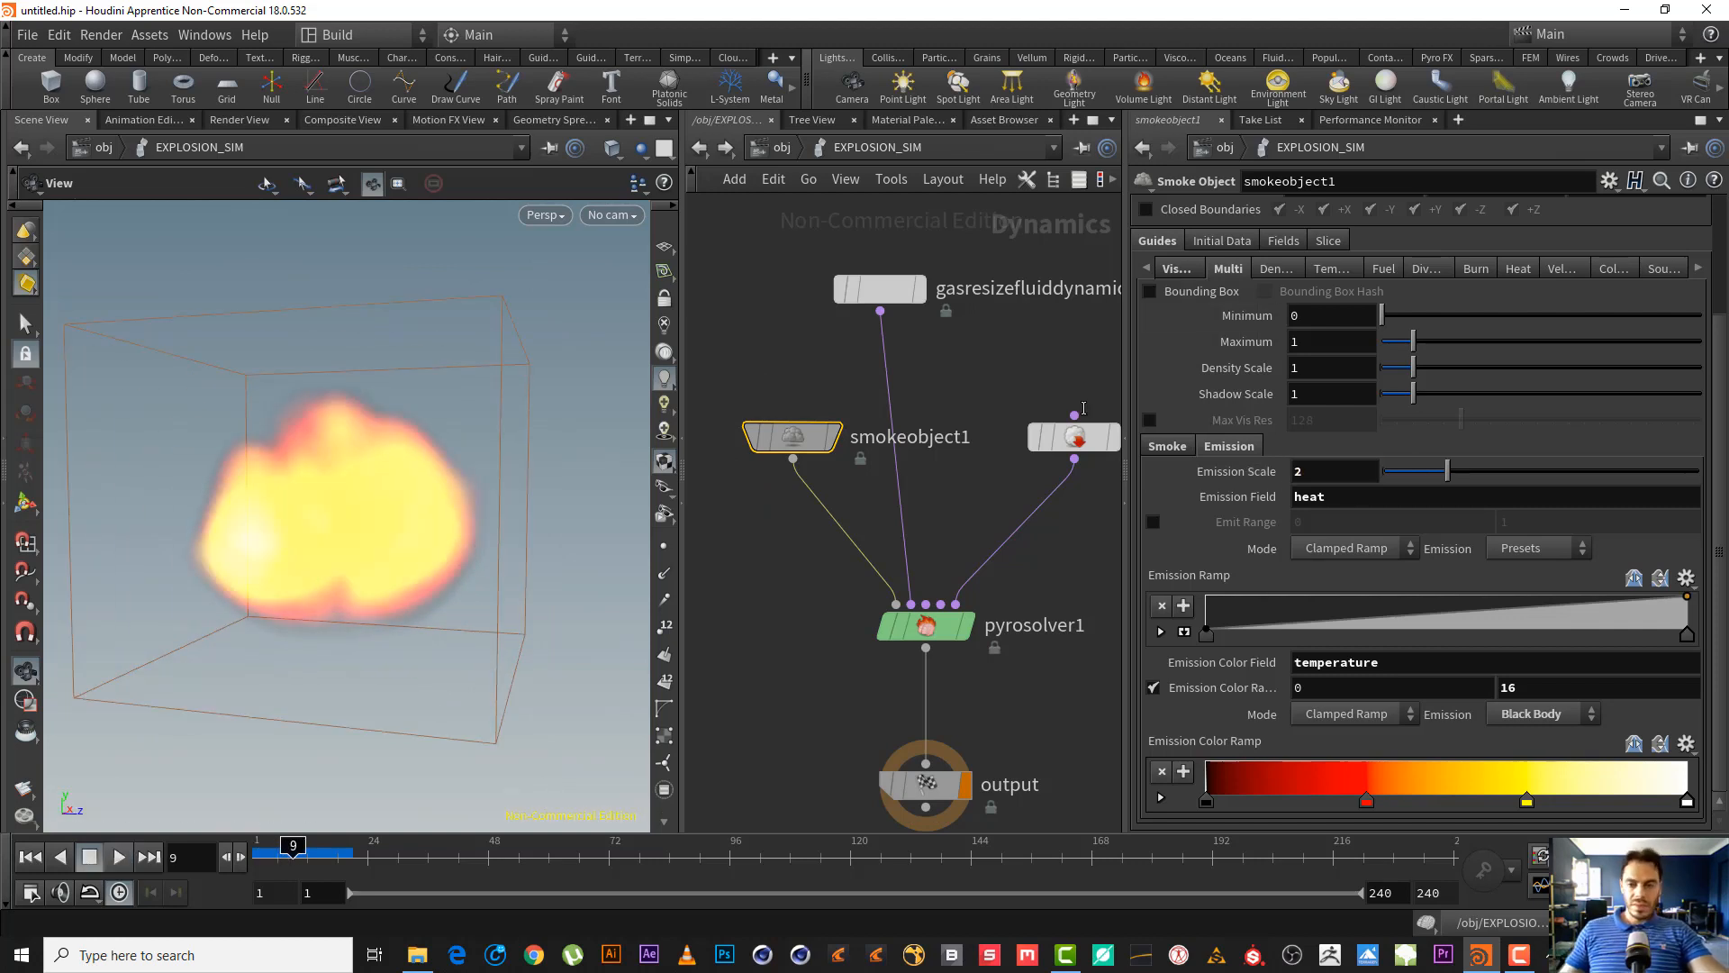
{"action": "double_click", "coordinate": [1315, 471]}
{"action": "type", "text": "1"}
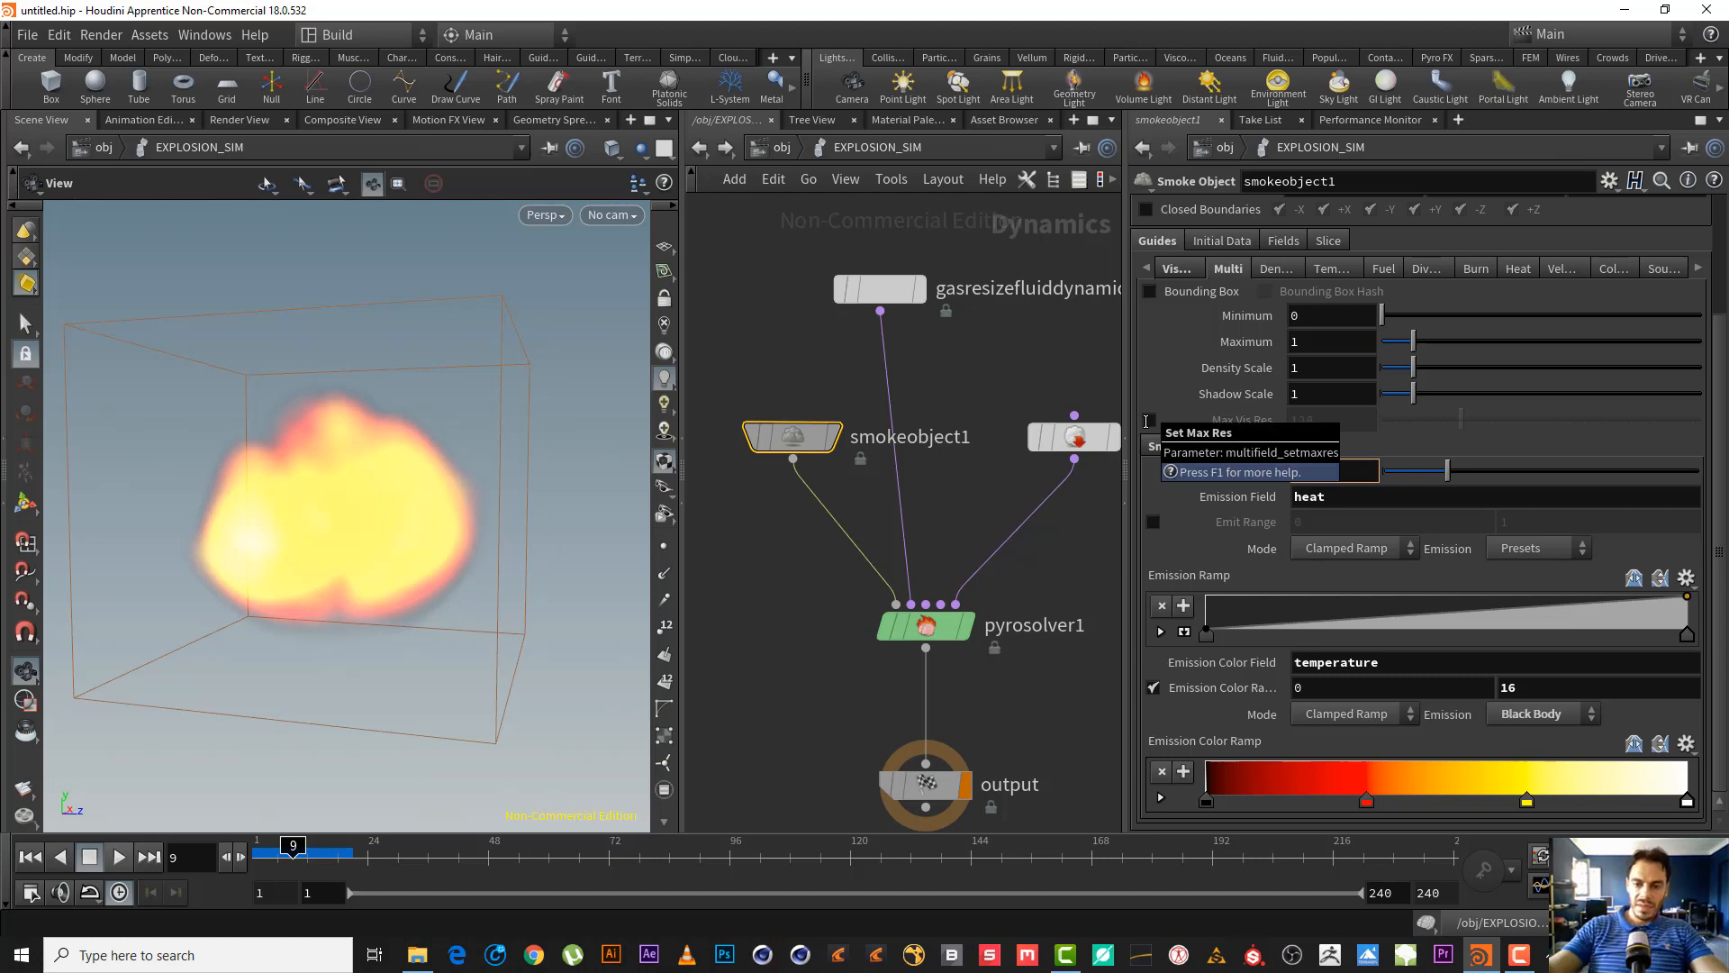
{"action": "key", "text": "Return"}
- Replay the simulation from the start up to frame 26 and examine the explosion's emission colors
{"action": "left_click", "coordinate": [30, 857]}
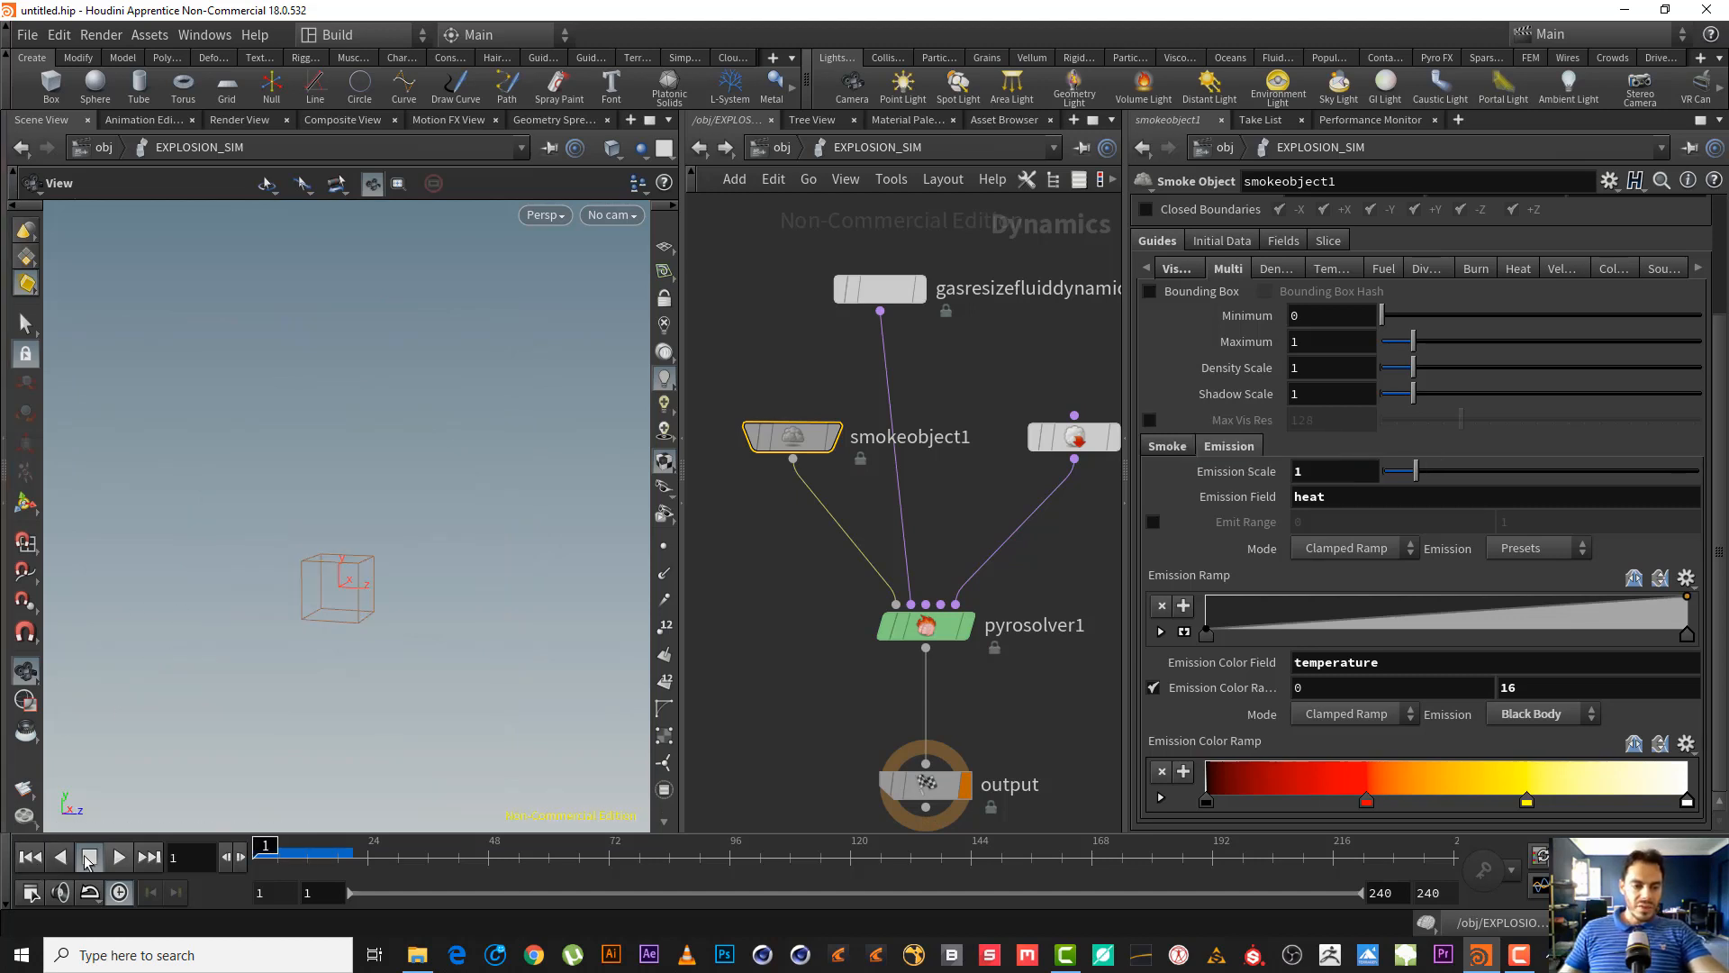
{"action": "left_click", "coordinate": [119, 857]}
{"action": "left_click", "coordinate": [90, 857]}
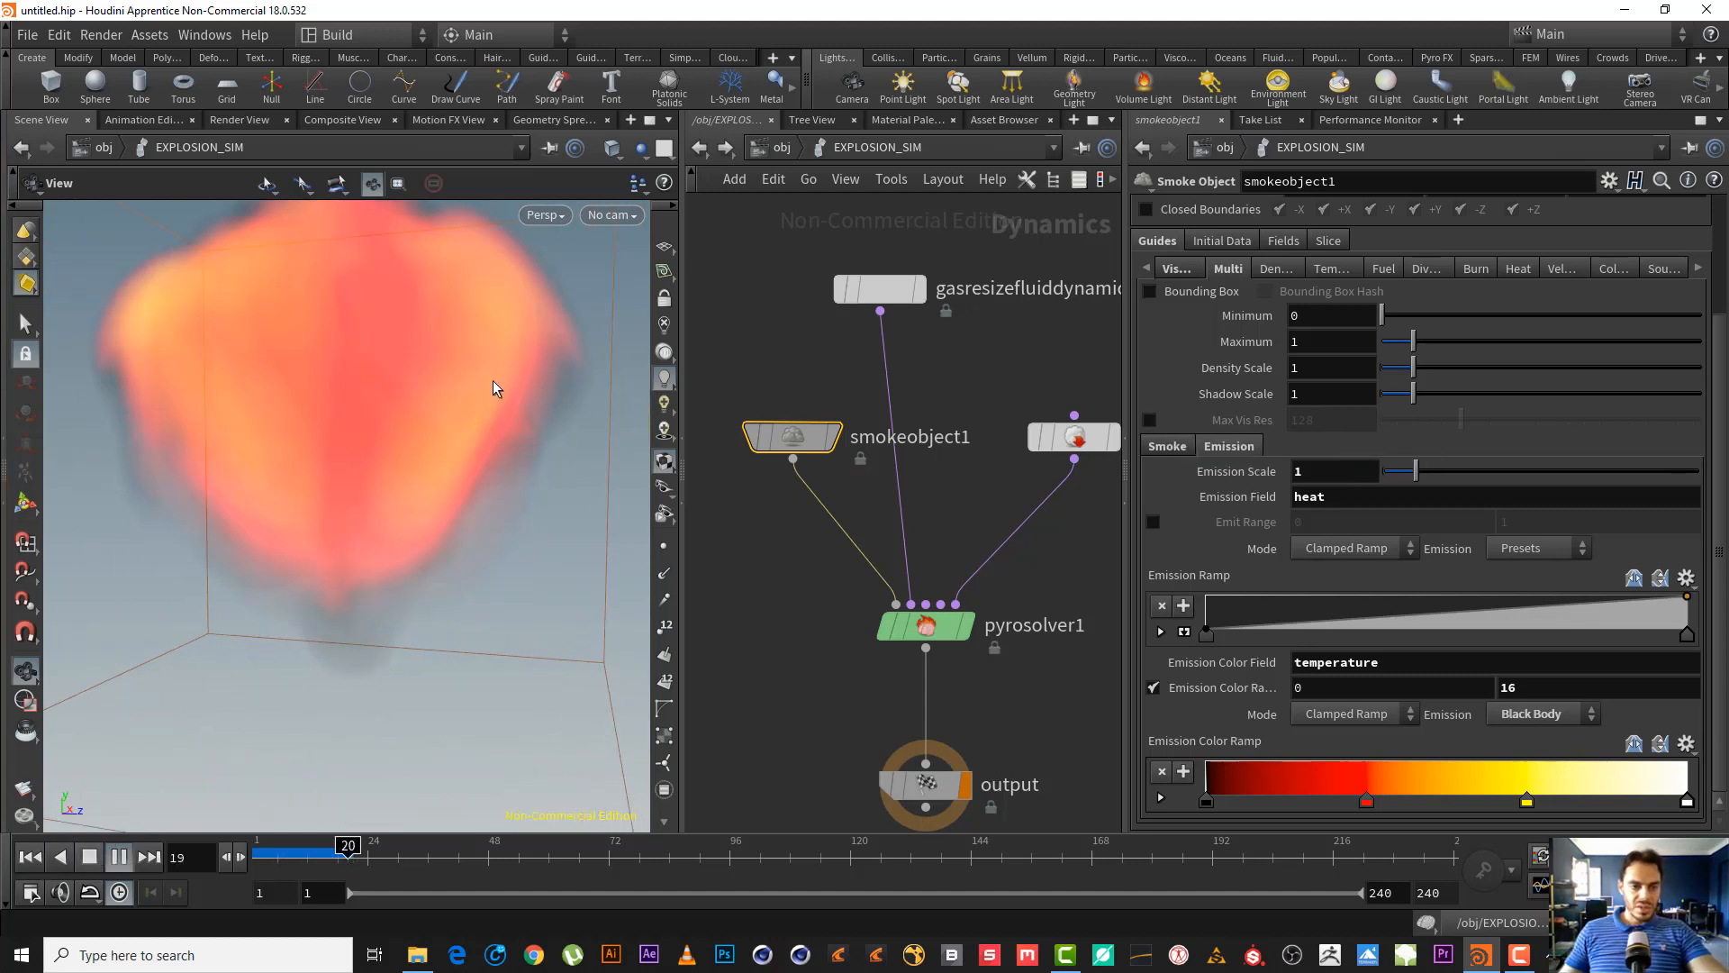
{"action": "scroll", "coordinate": [494, 387], "scroll_direction": "down", "scroll_amount": 3}
{"action": "left_click_drag", "start_coordinate": [413, 423], "coordinate": [363, 513]}
{"action": "left_click", "coordinate": [117, 857]}
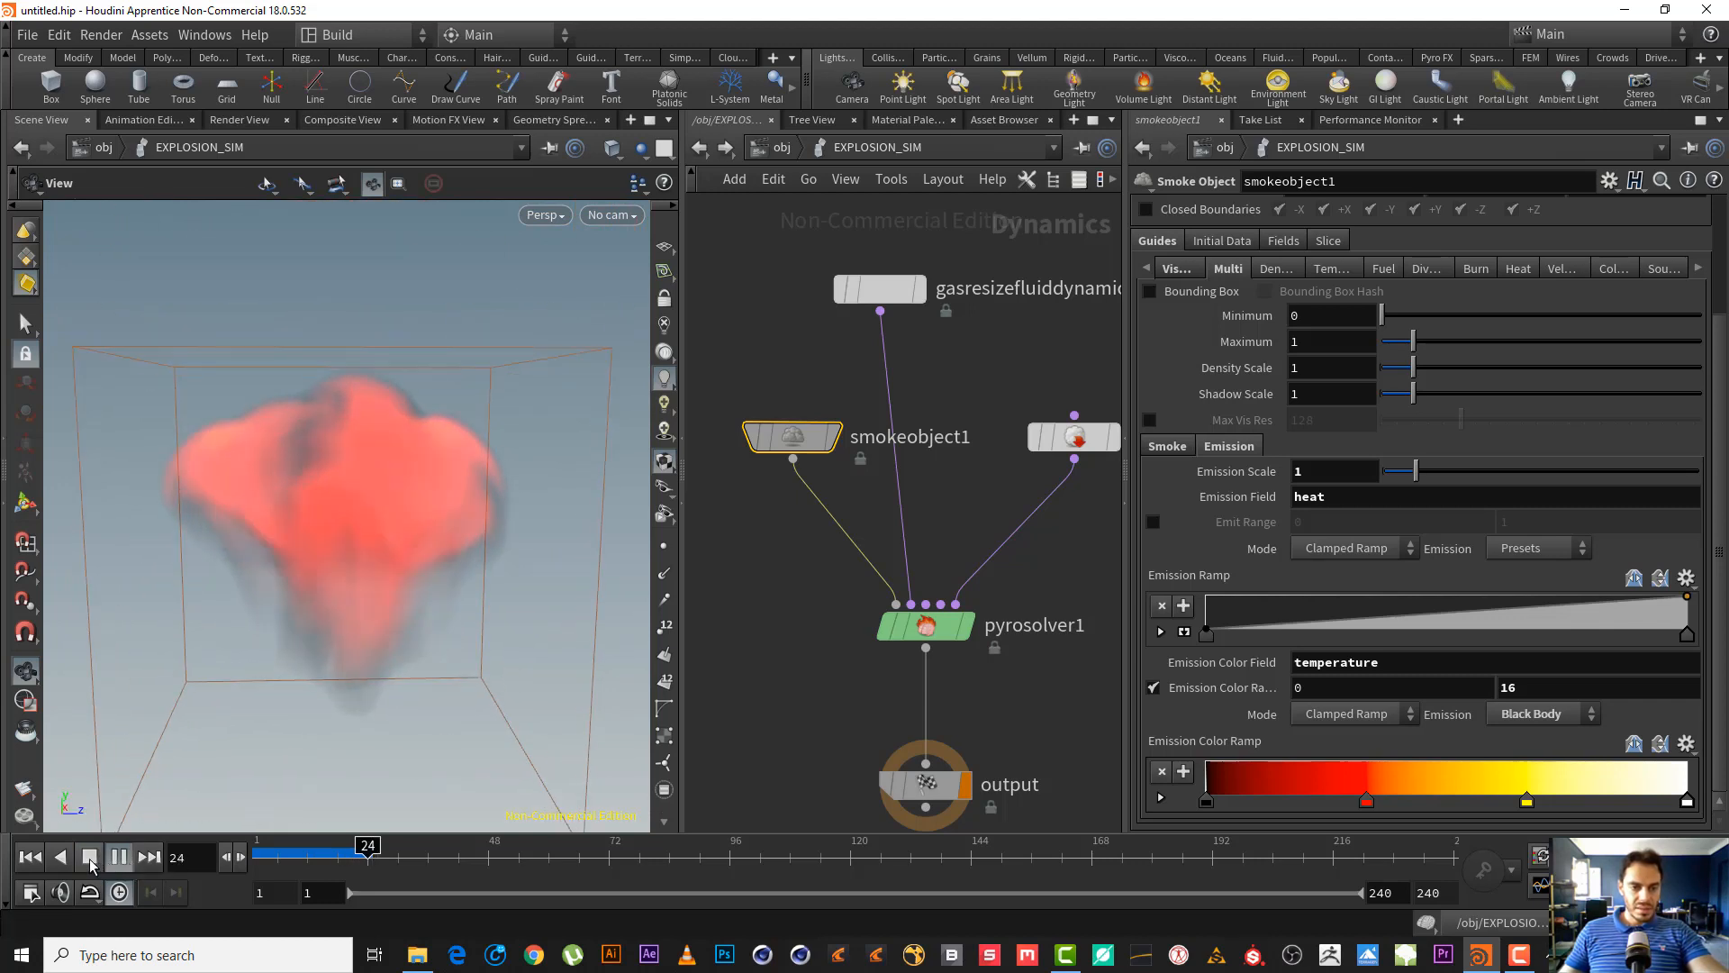
{"action": "key", "text": "Escape"}
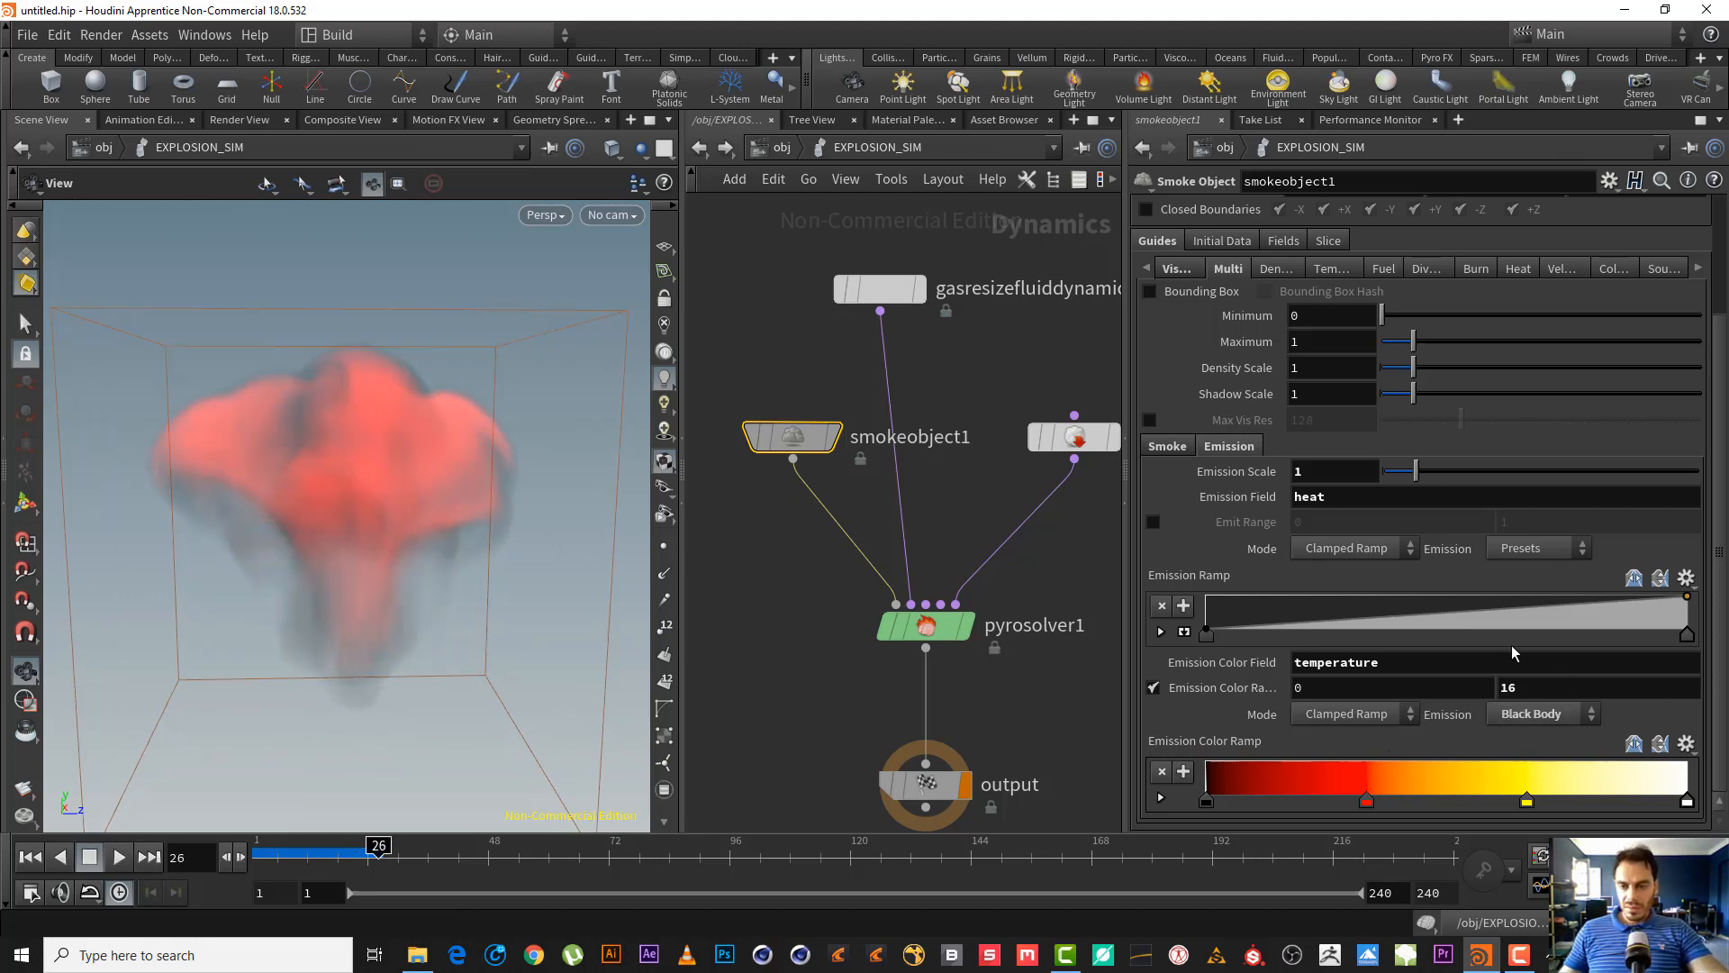
- Set the Density Scale in smokeobject1's multi-field visualization to 2
{"action": "left_click", "coordinate": [1299, 477]}
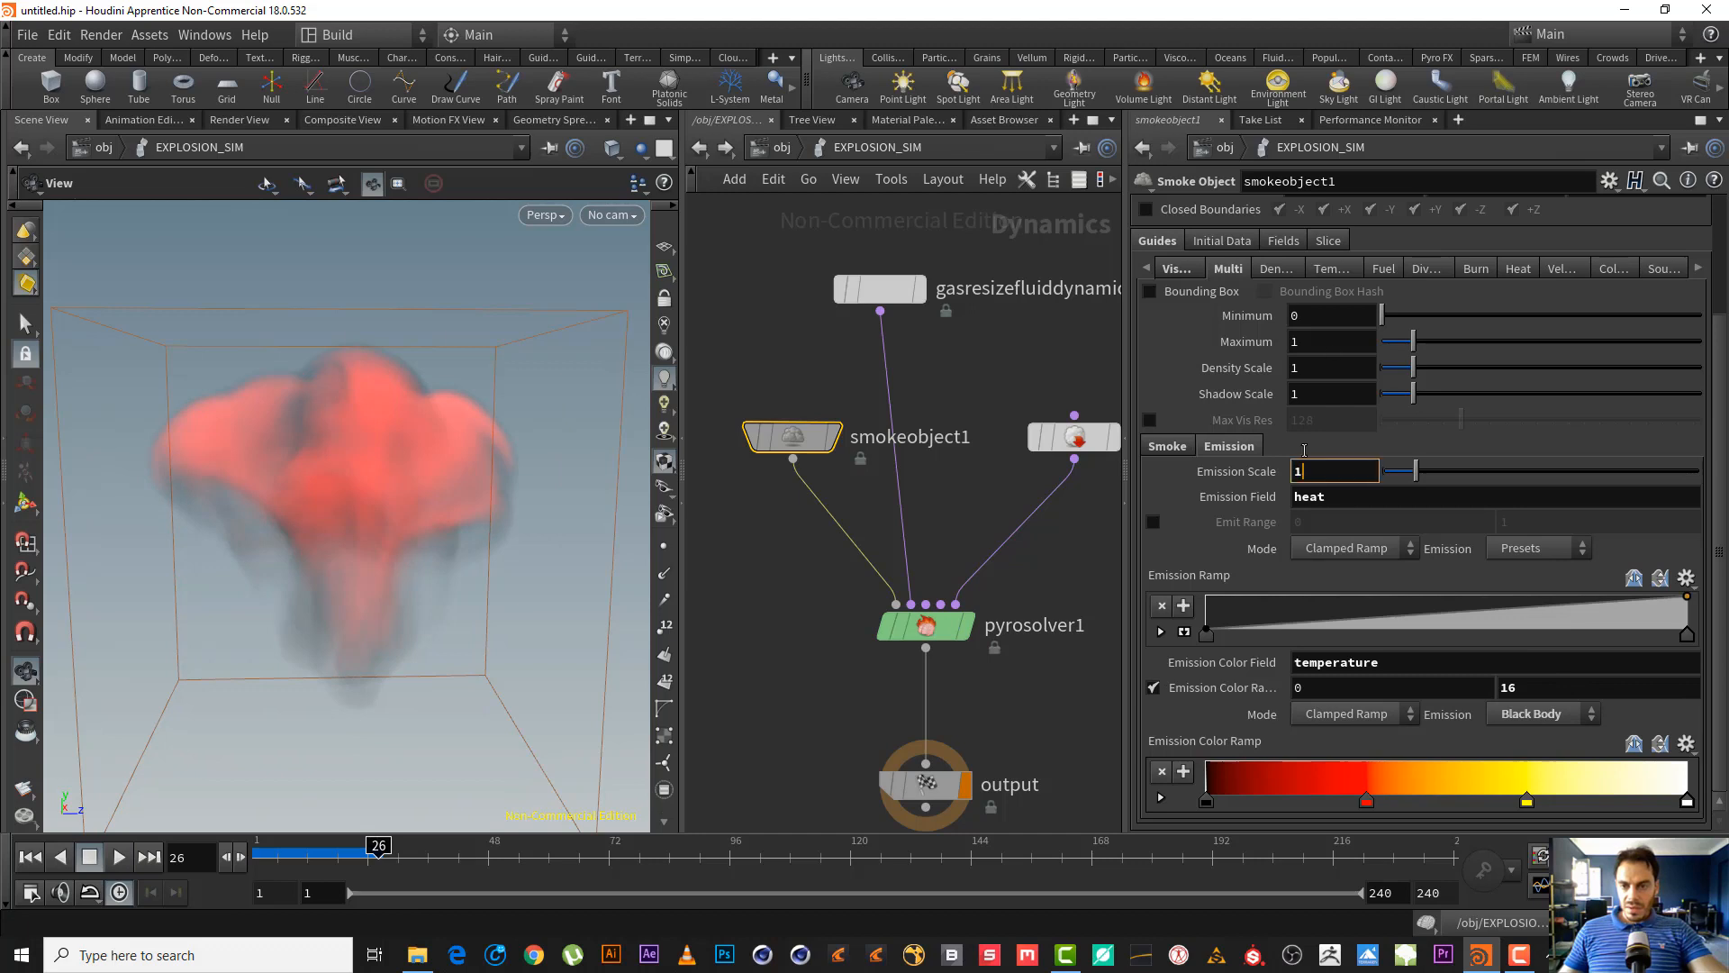
{"action": "double_click", "coordinate": [1320, 372]}
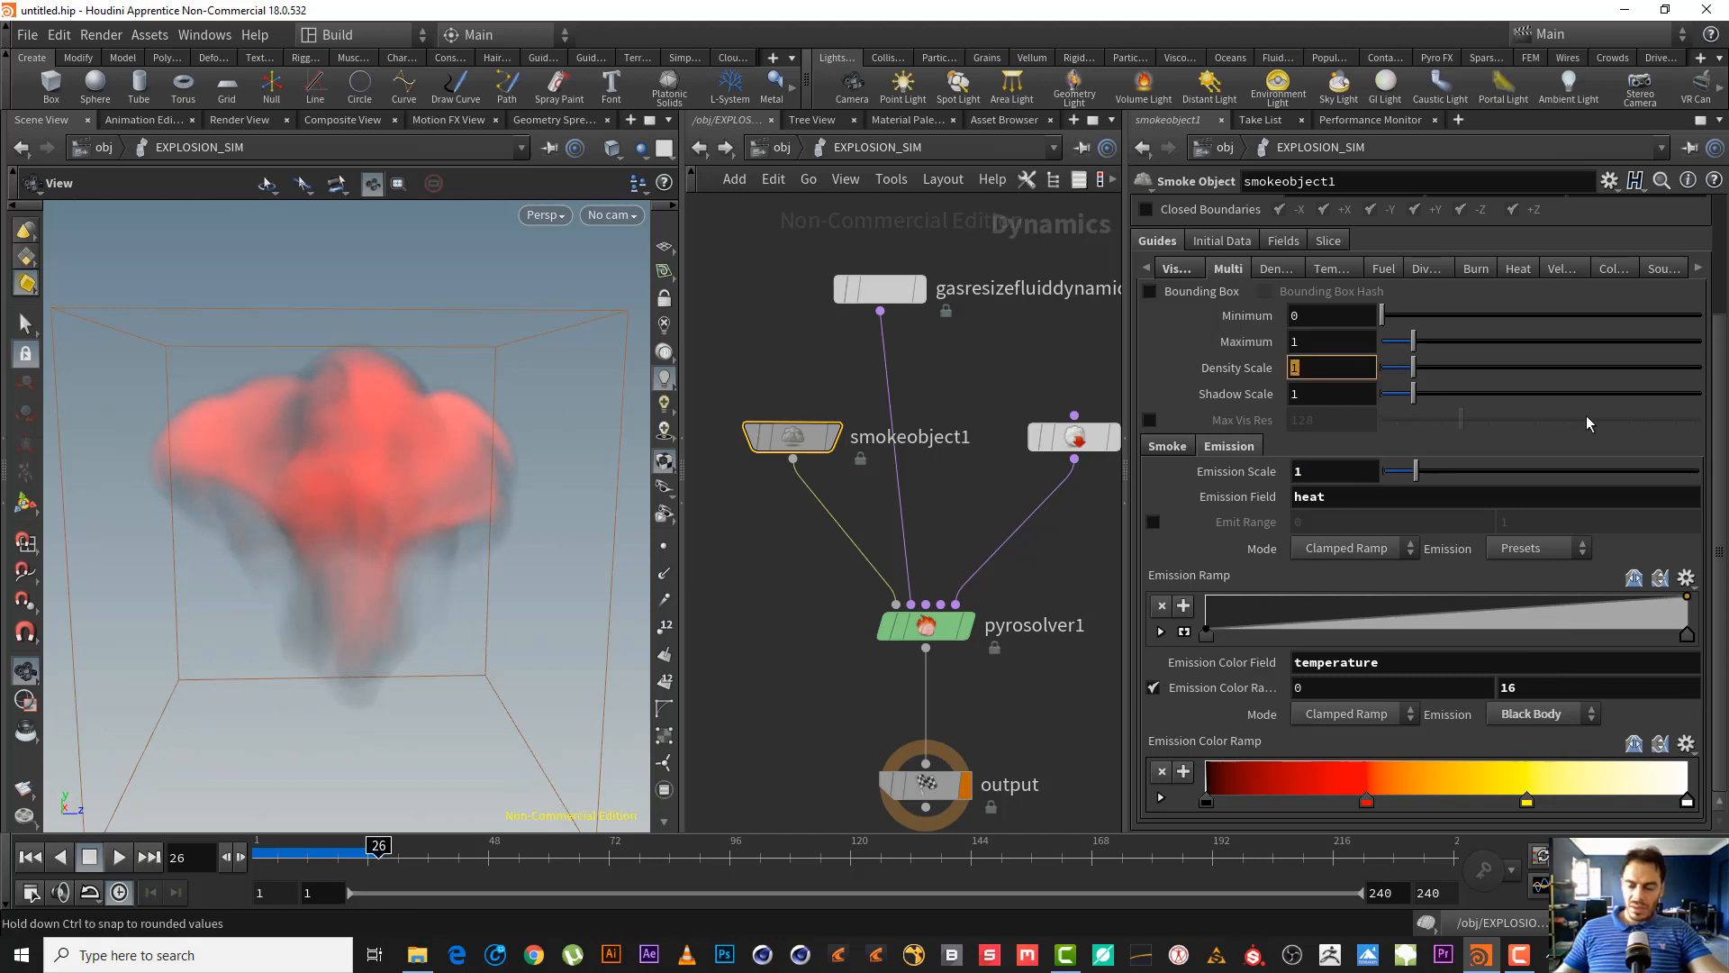
{"action": "type", "text": "2"}
{"action": "key", "text": "Return"}
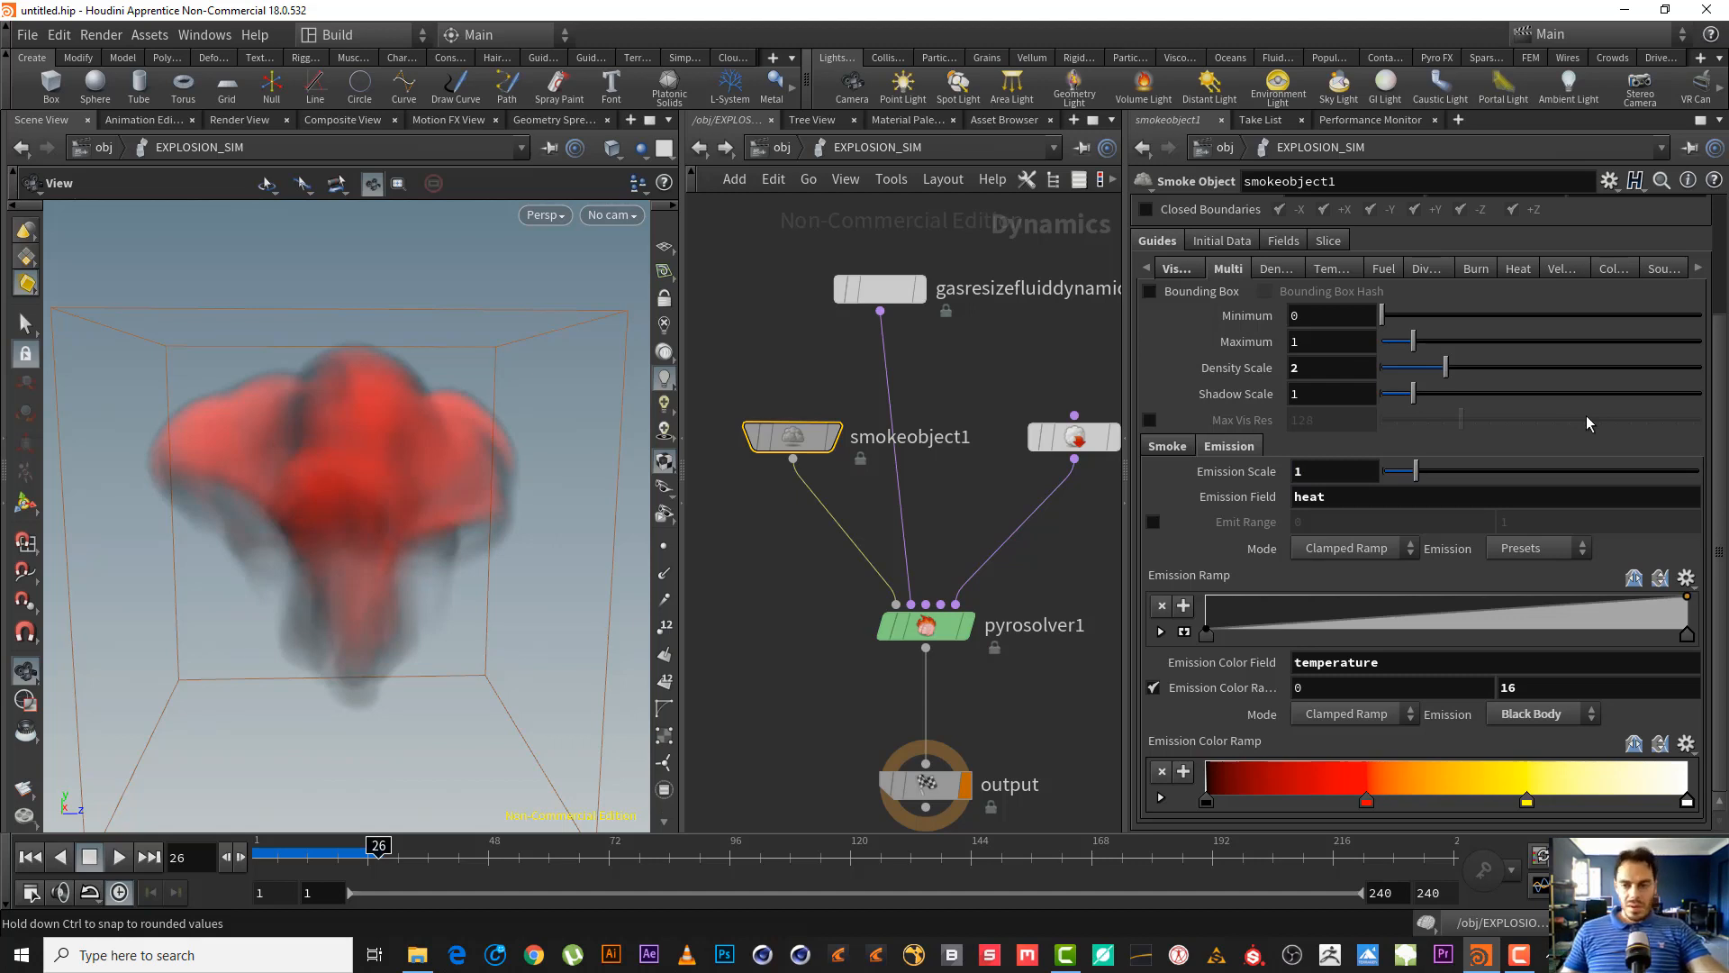
- Set the Density Scale in smokeobject1's multi-field visualization to 1 and show the list of visualized fields
{"action": "double_click", "coordinate": [1322, 368]}
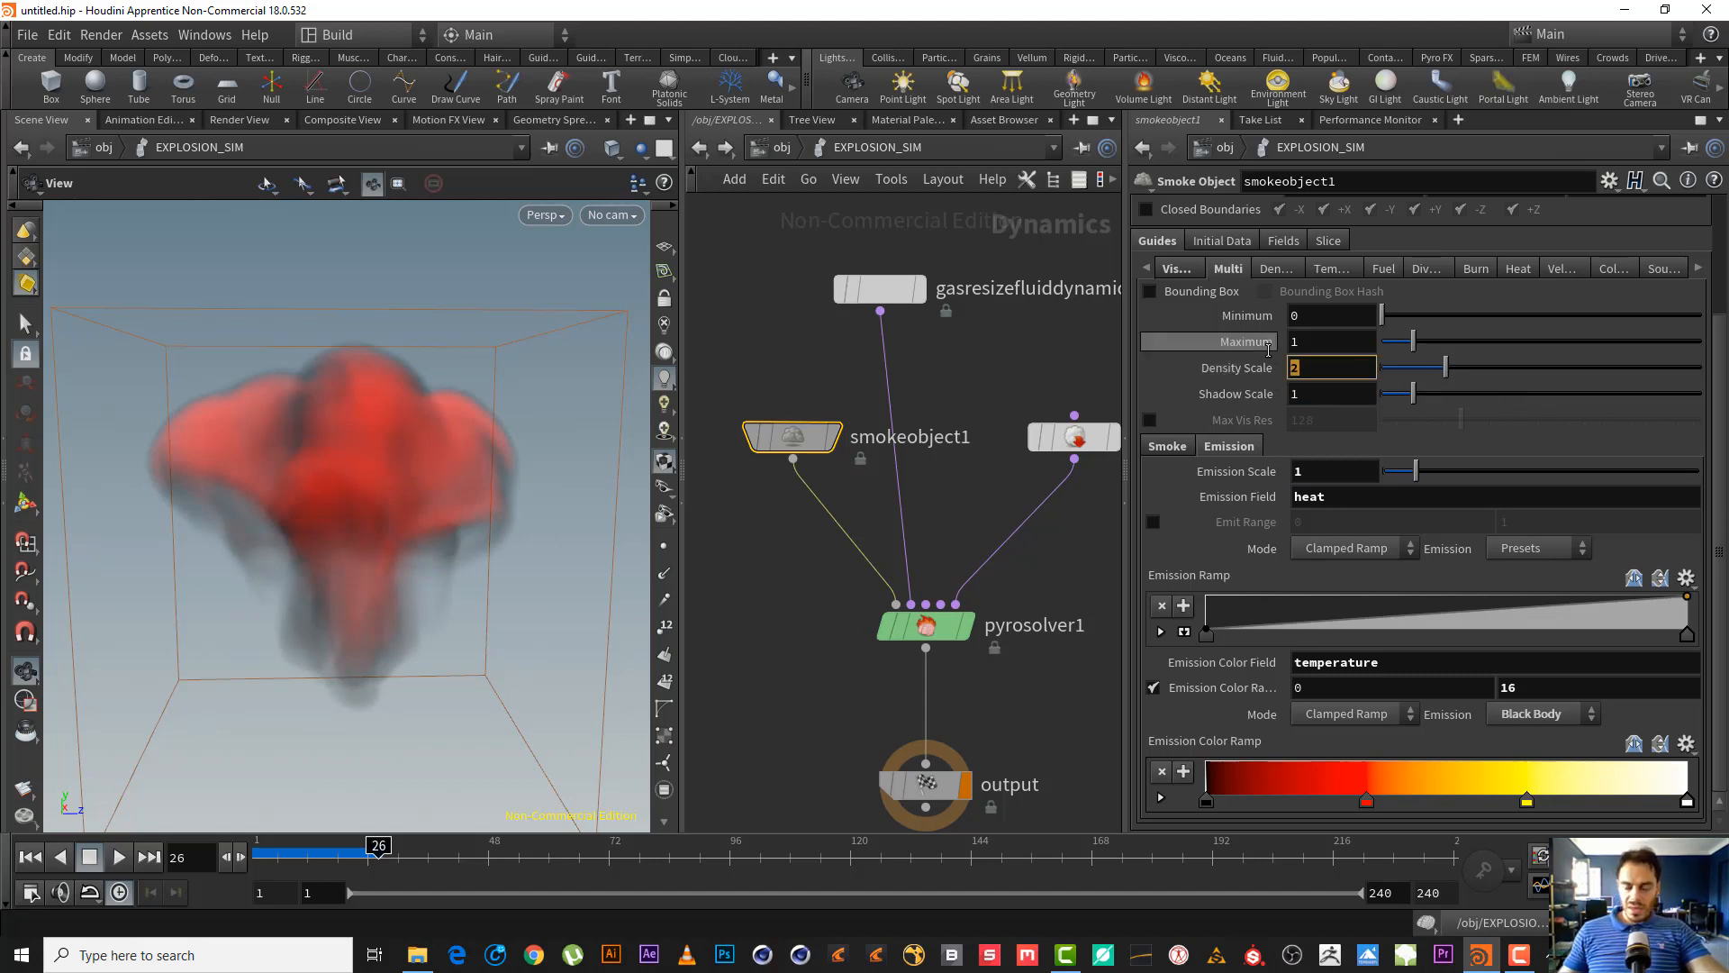
{"action": "type", "text": "1"}
{"action": "key", "text": "Return"}
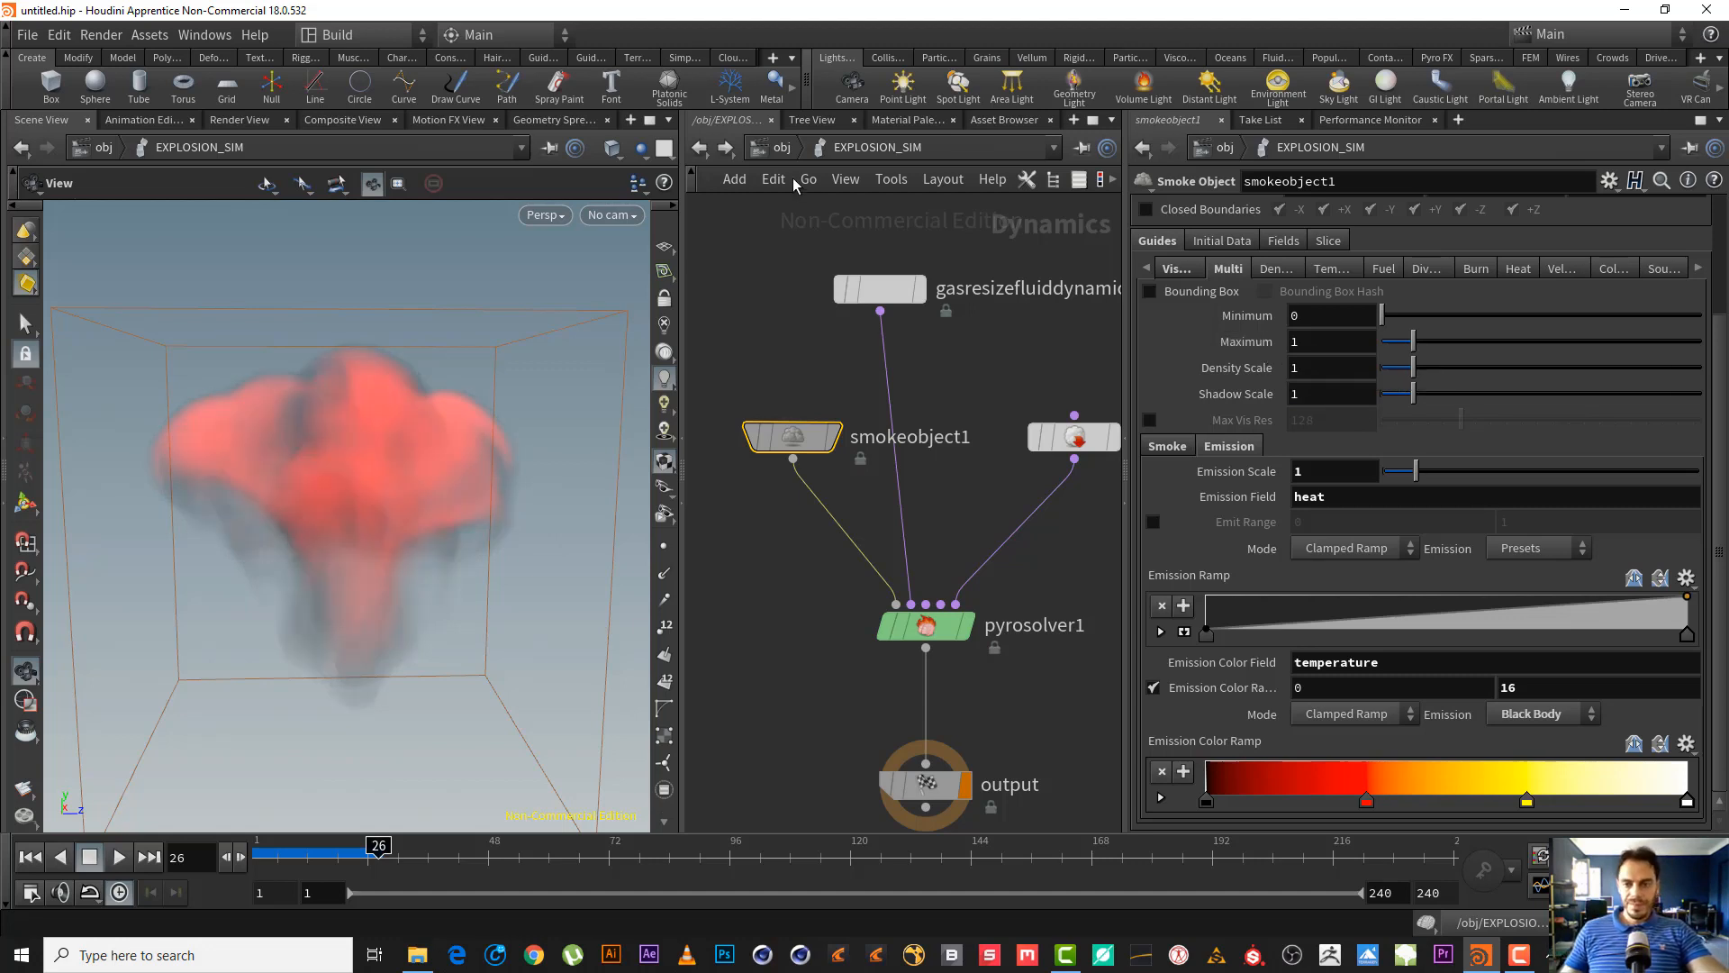
{"action": "left_click", "coordinate": [1177, 268]}
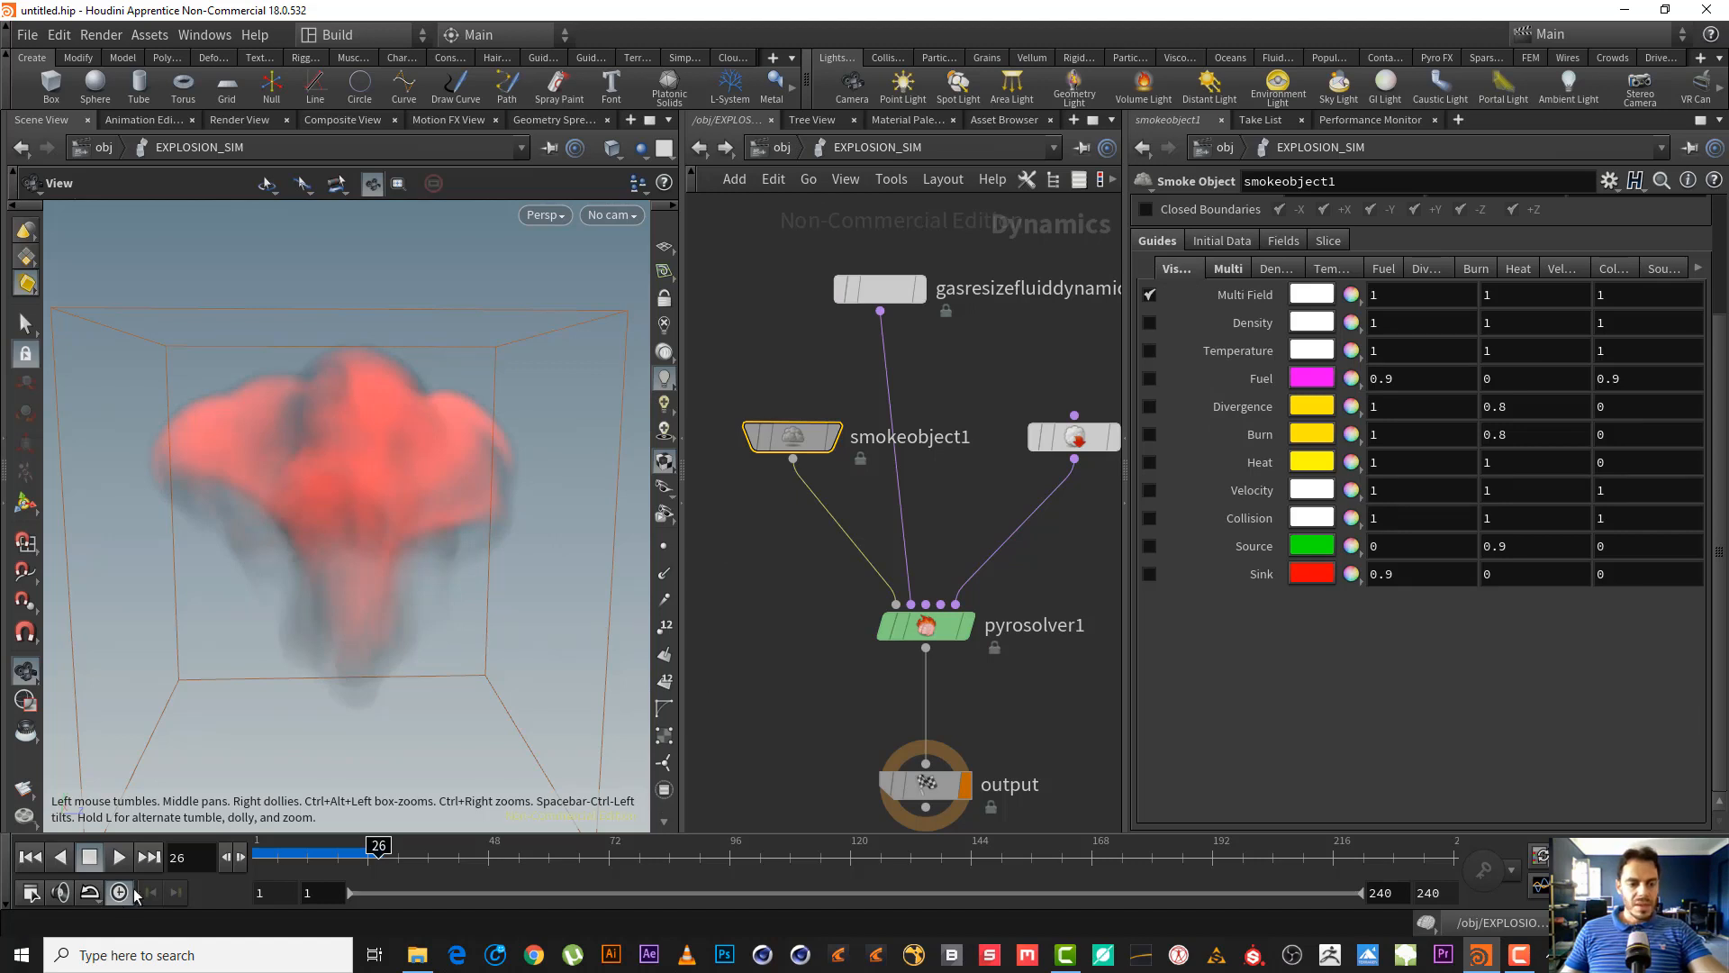
- Replay the simulation from frame 1 up to frame 29 to examine the explosion, and reselect the smokeobject1 node
{"action": "left_click", "coordinate": [31, 858]}
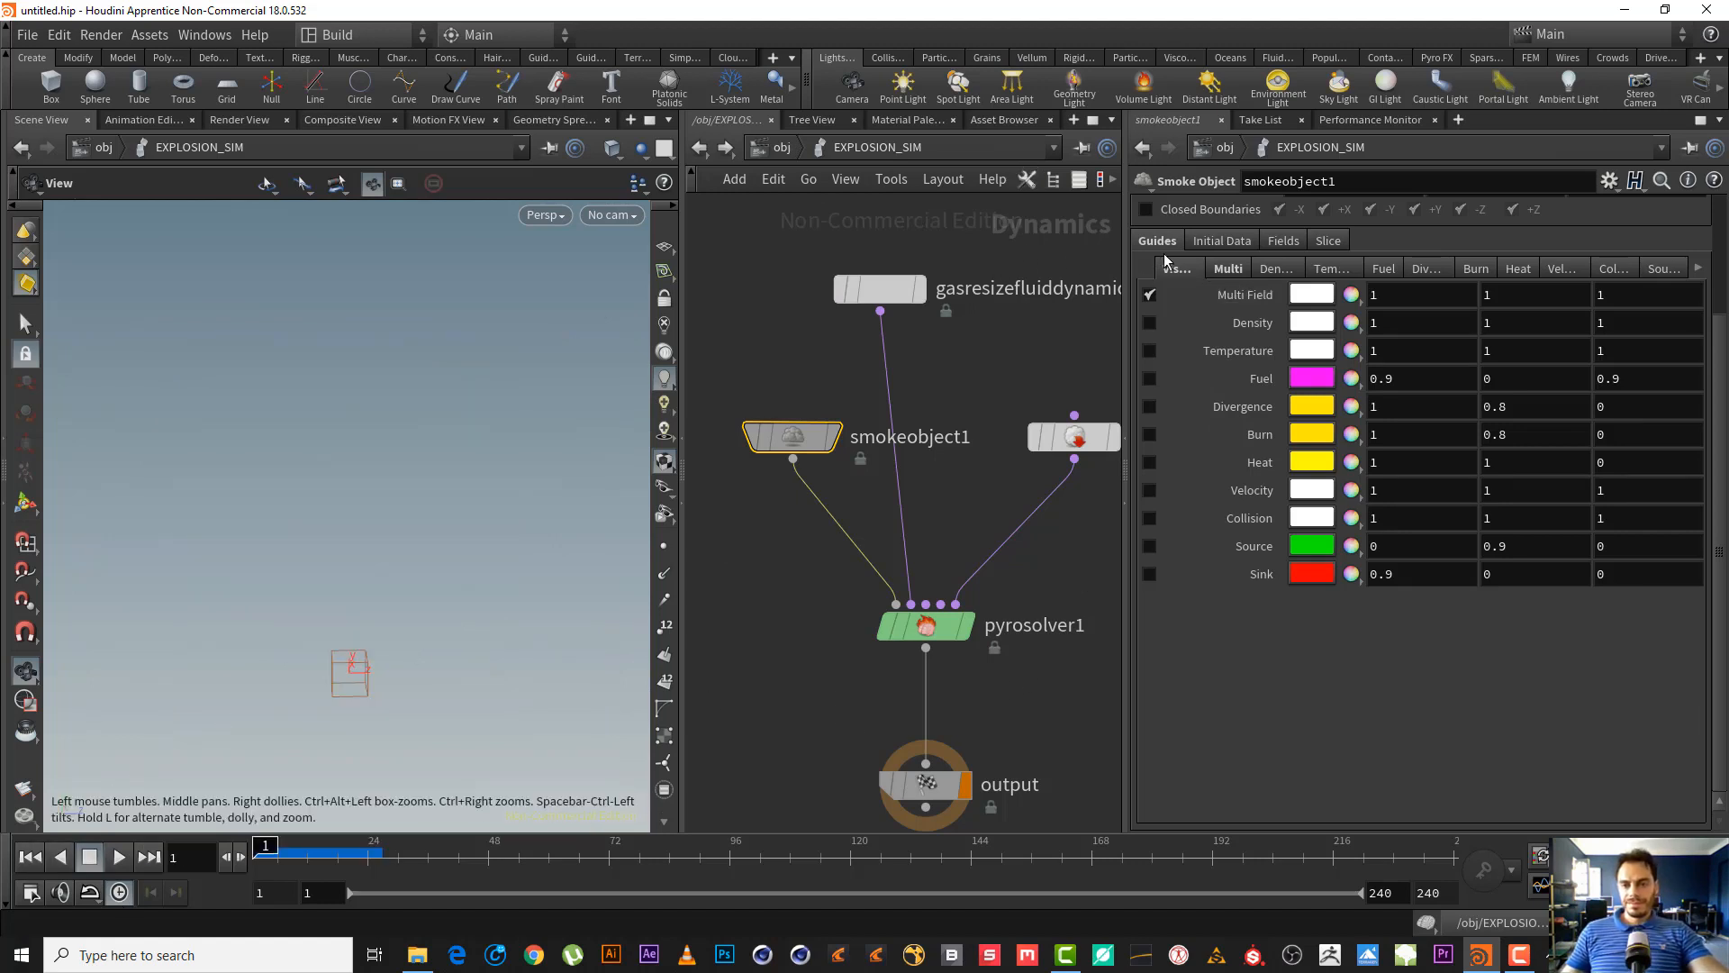
{"action": "left_click", "coordinate": [928, 626]}
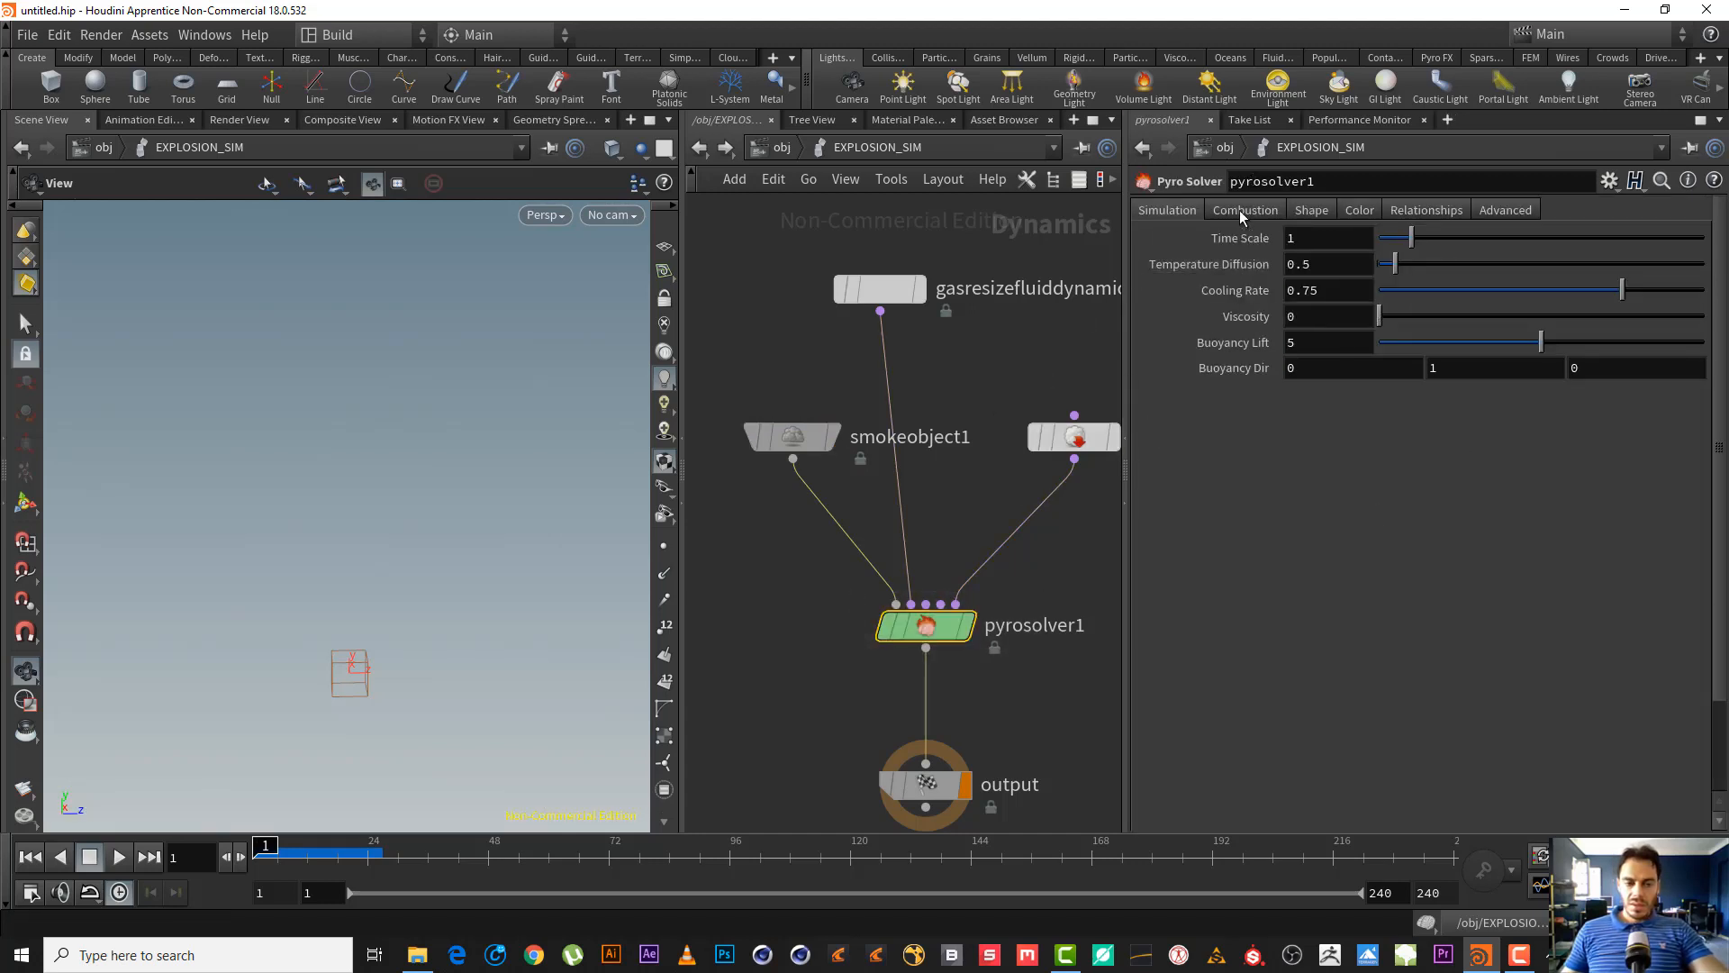
{"action": "left_click", "coordinate": [115, 856]}
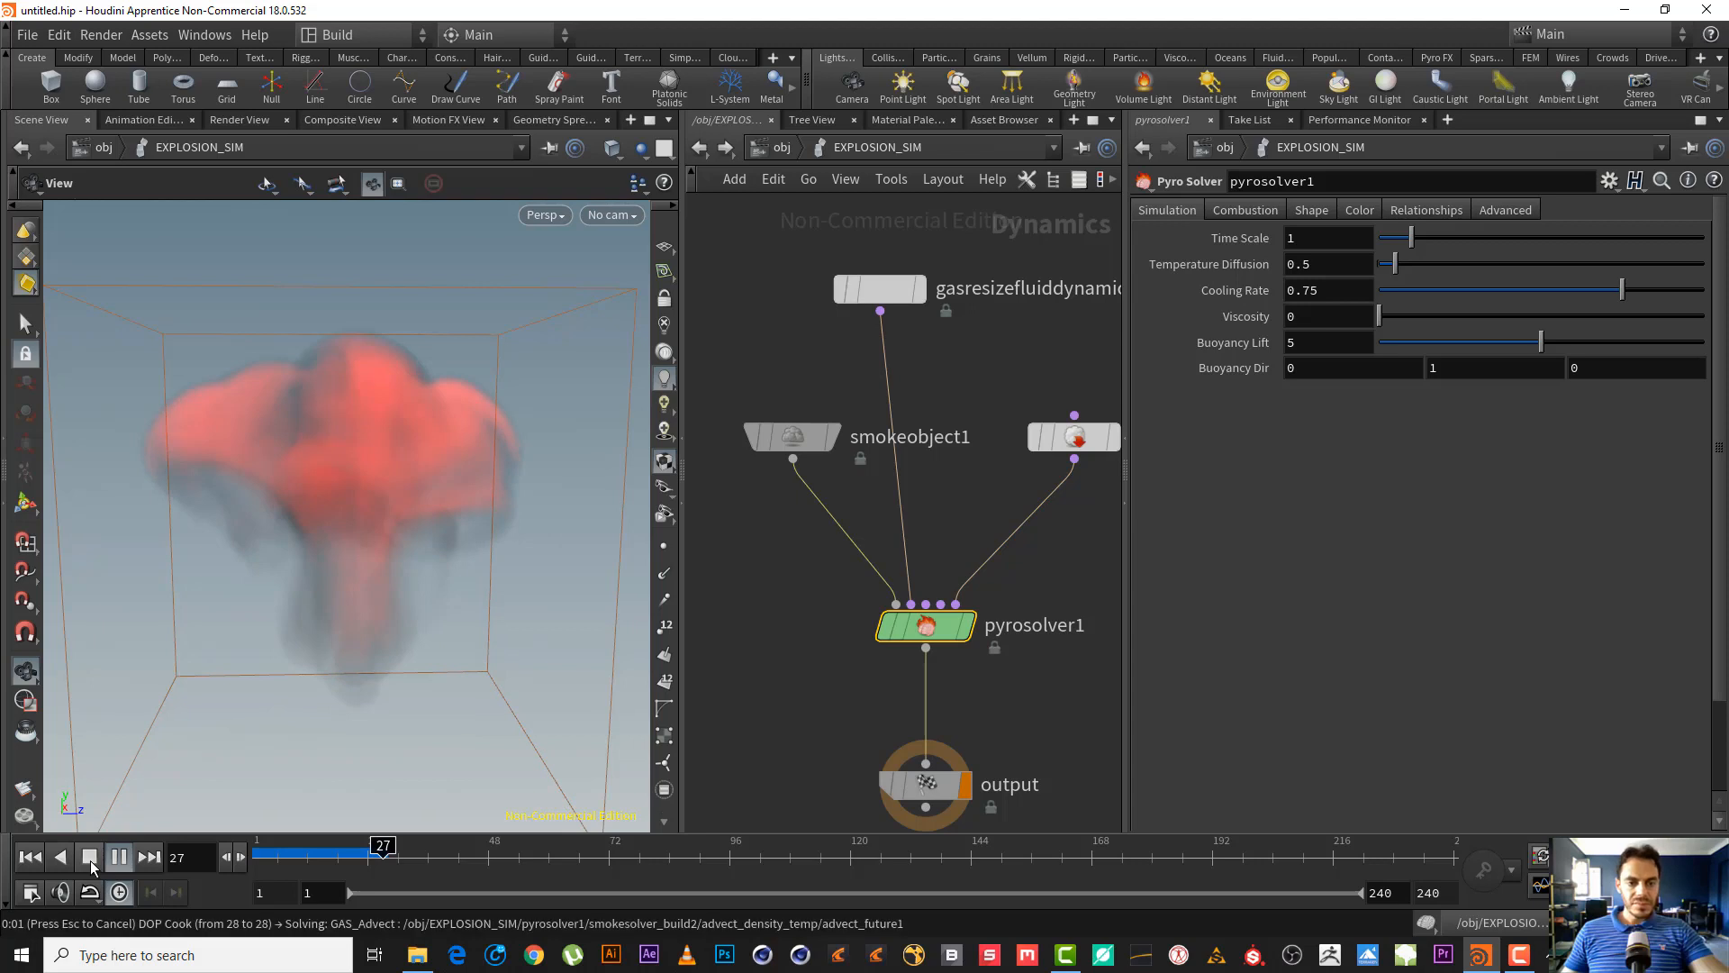
{"action": "left_click", "coordinate": [90, 856]}
{"action": "left_click_drag", "start_coordinate": [505, 672], "coordinate": [358, 639]}
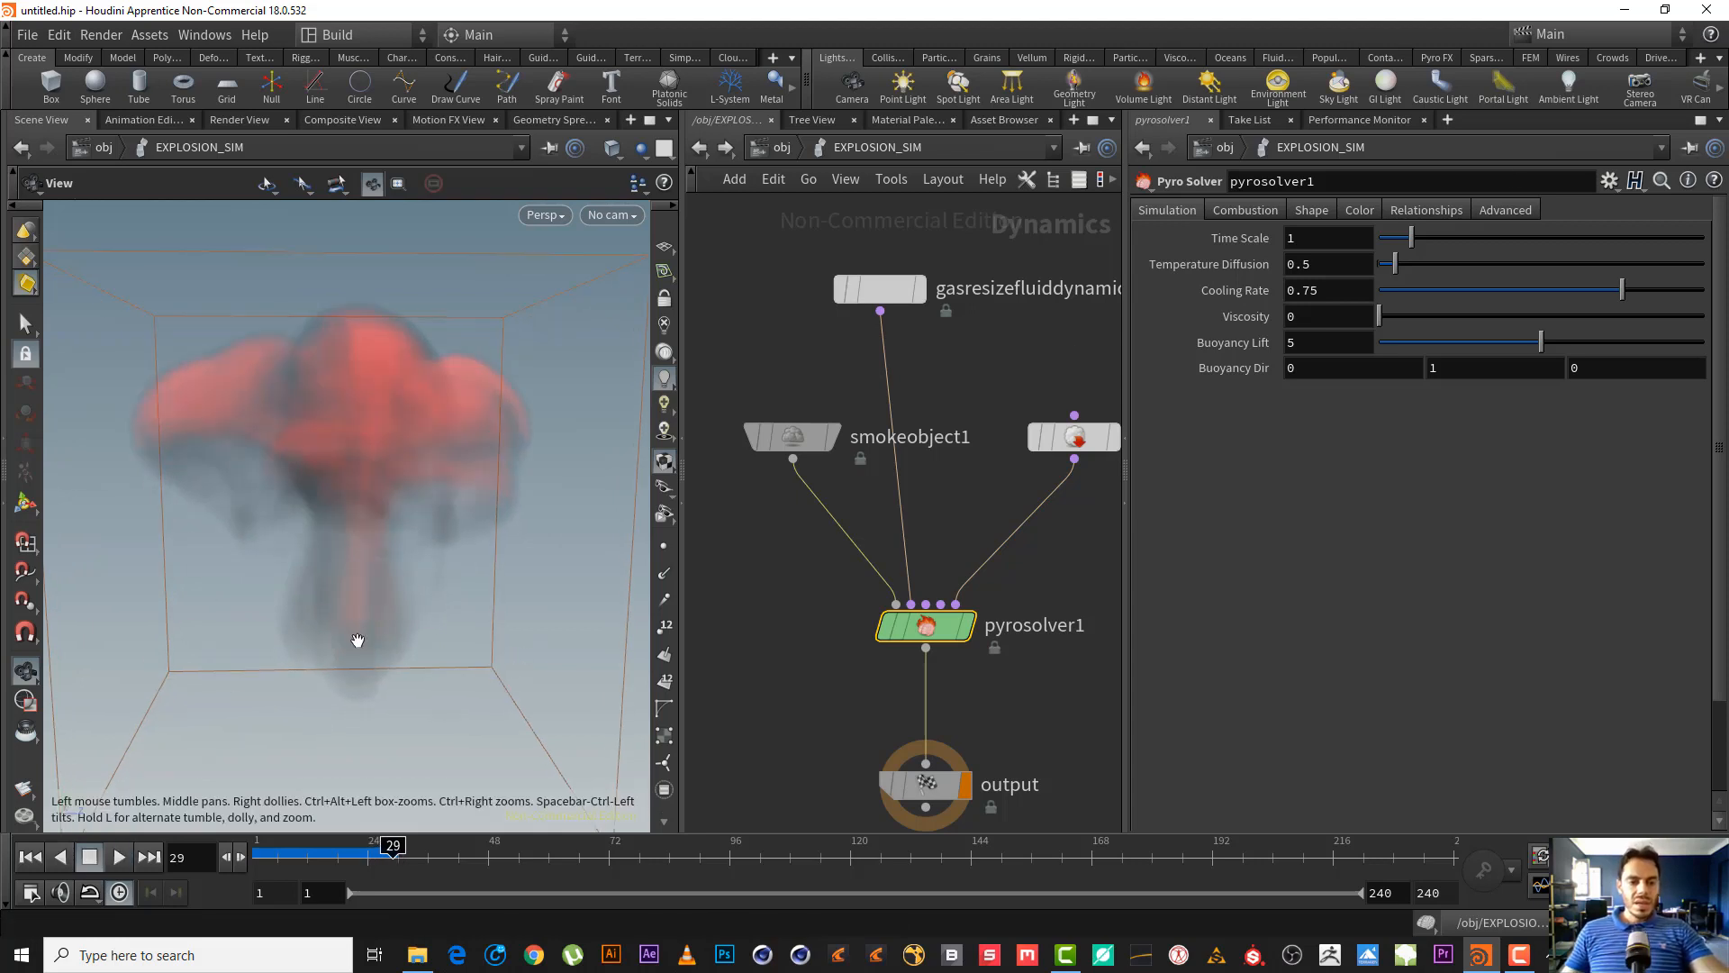
{"action": "left_click", "coordinate": [793, 436]}
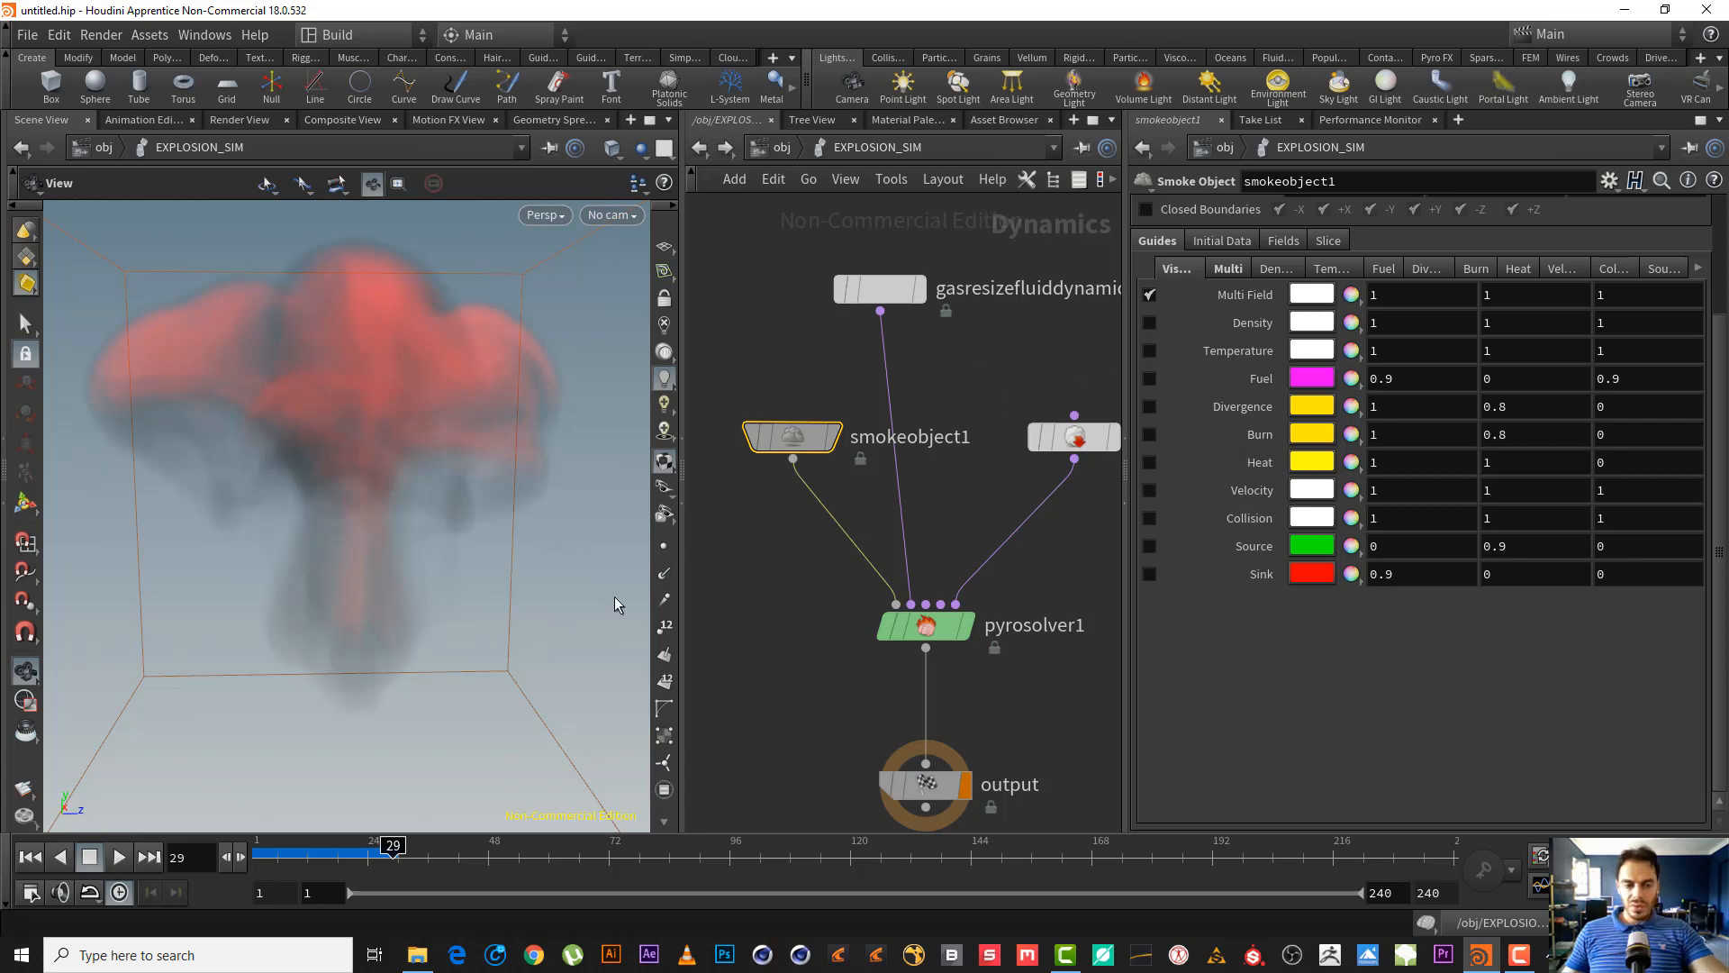
- Show the Fuel guide instead of the Multi Field guide on smokeobject1 and scrub the timeline back to frame 14
{"action": "scroll", "coordinate": [337, 620], "scroll_direction": "down", "scroll_amount": 2}
{"action": "right_click", "coordinate": [331, 654]}
{"action": "left_click", "coordinate": [197, 533]}
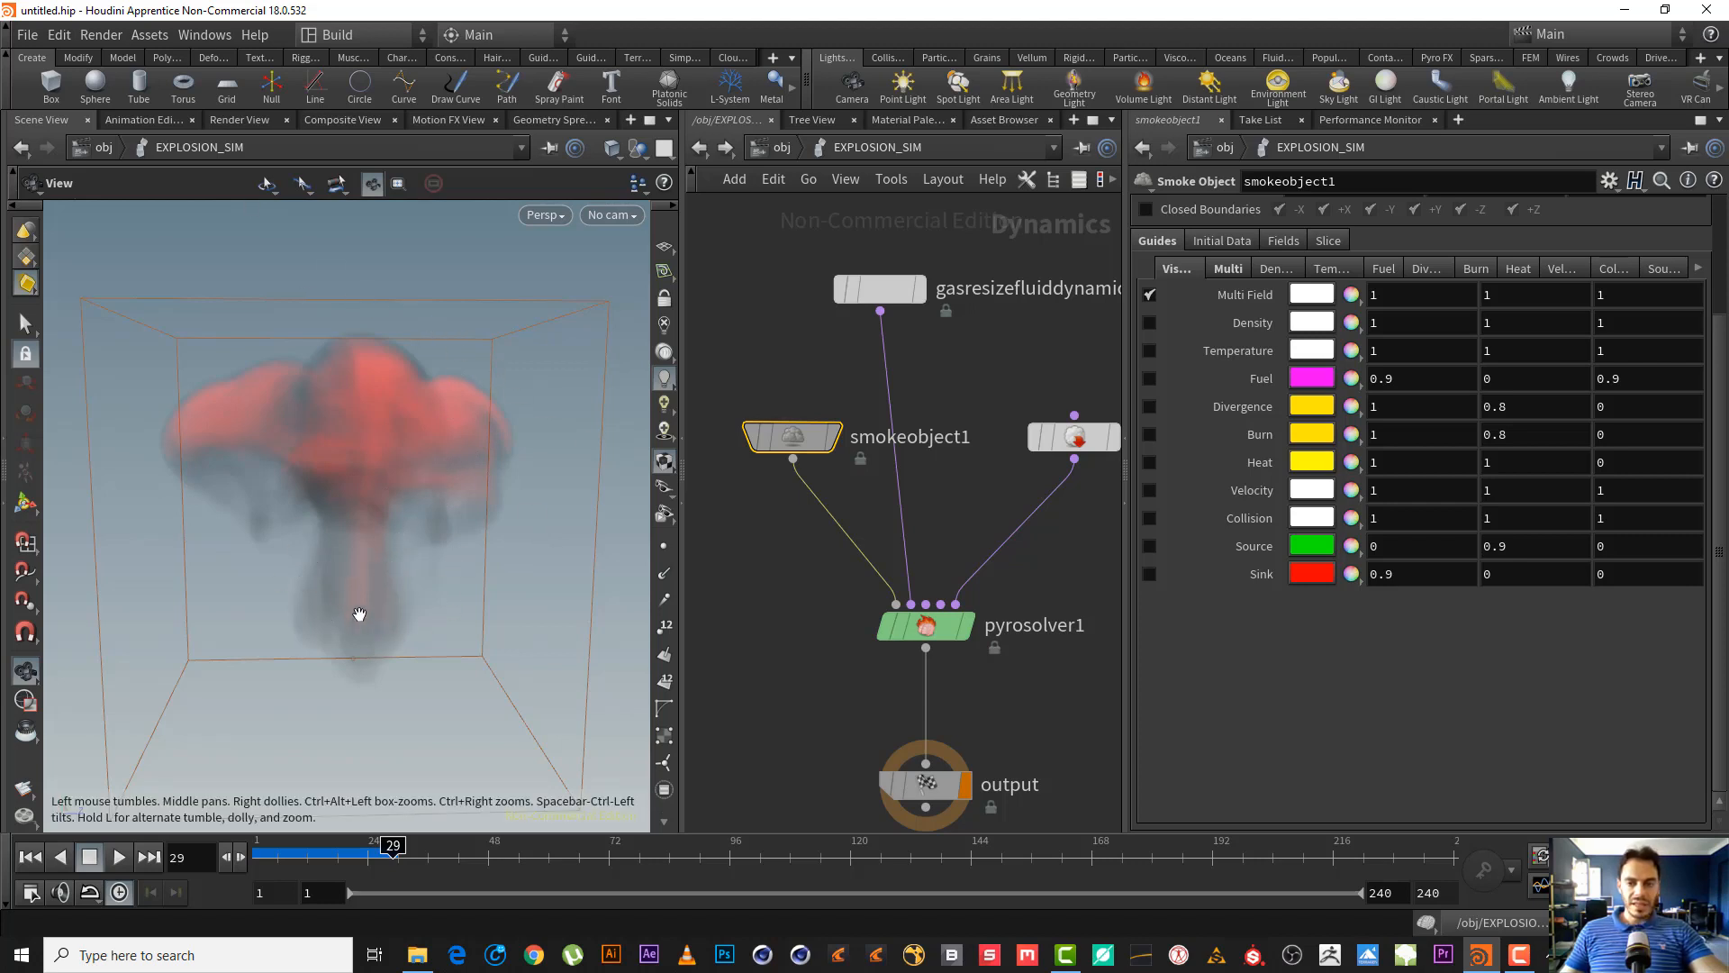
{"action": "left_click", "coordinate": [1145, 379]}
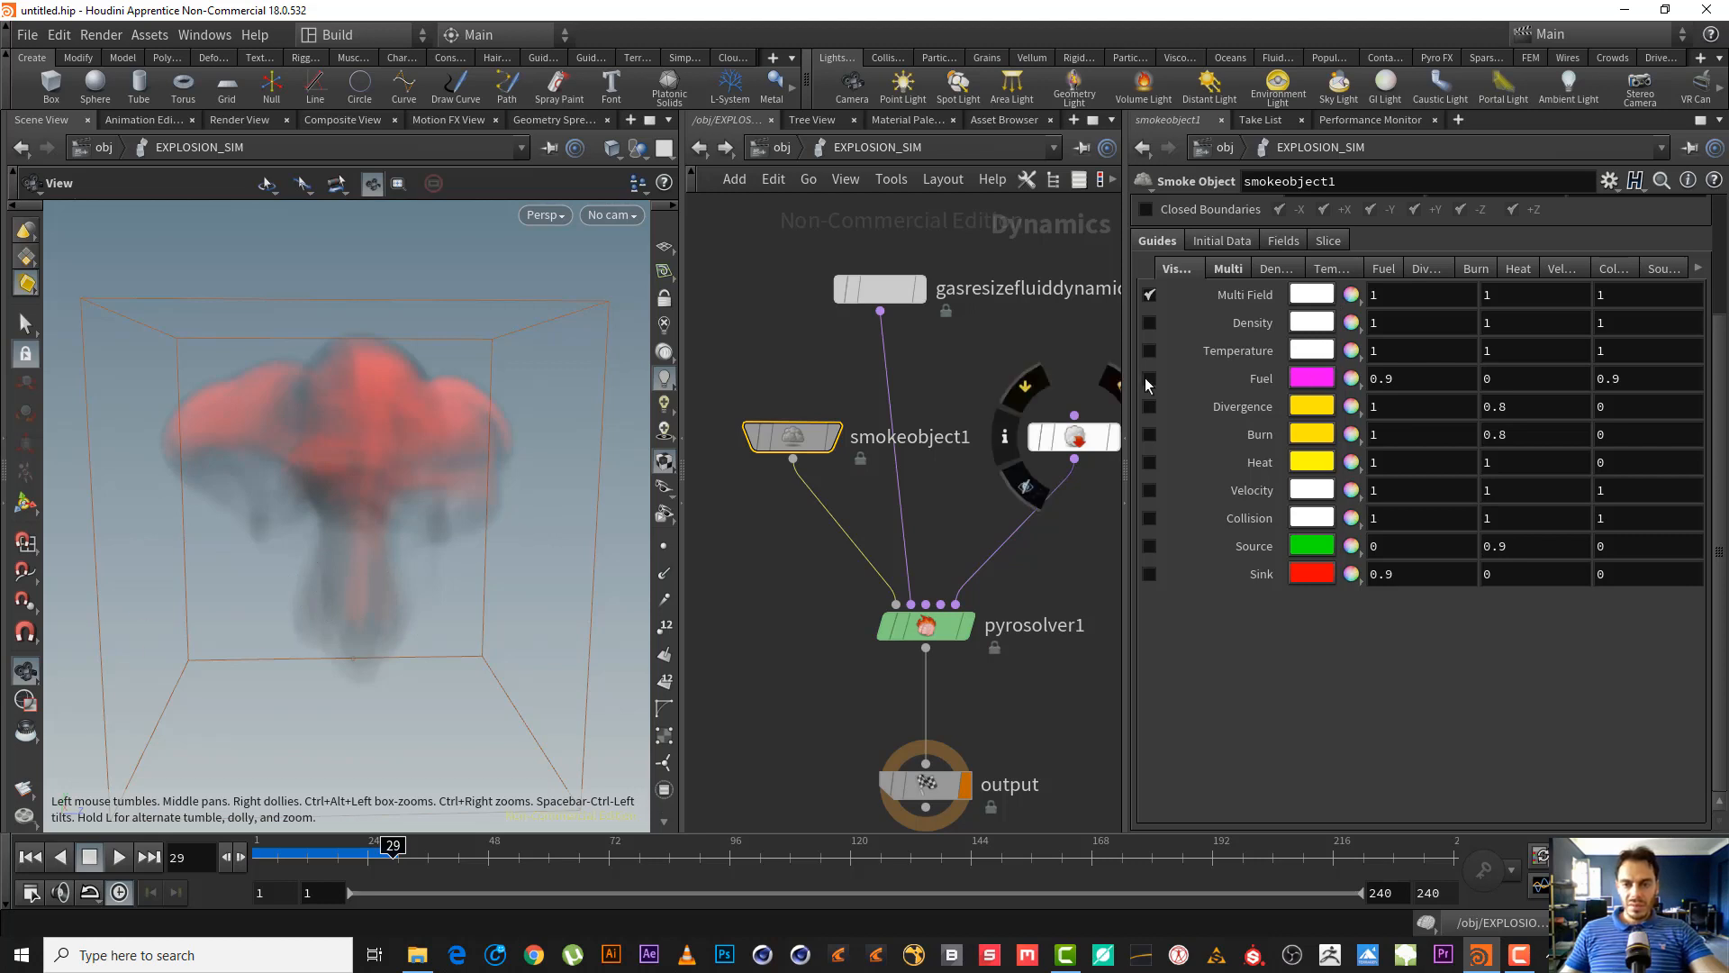
{"action": "left_click", "coordinate": [1150, 296]}
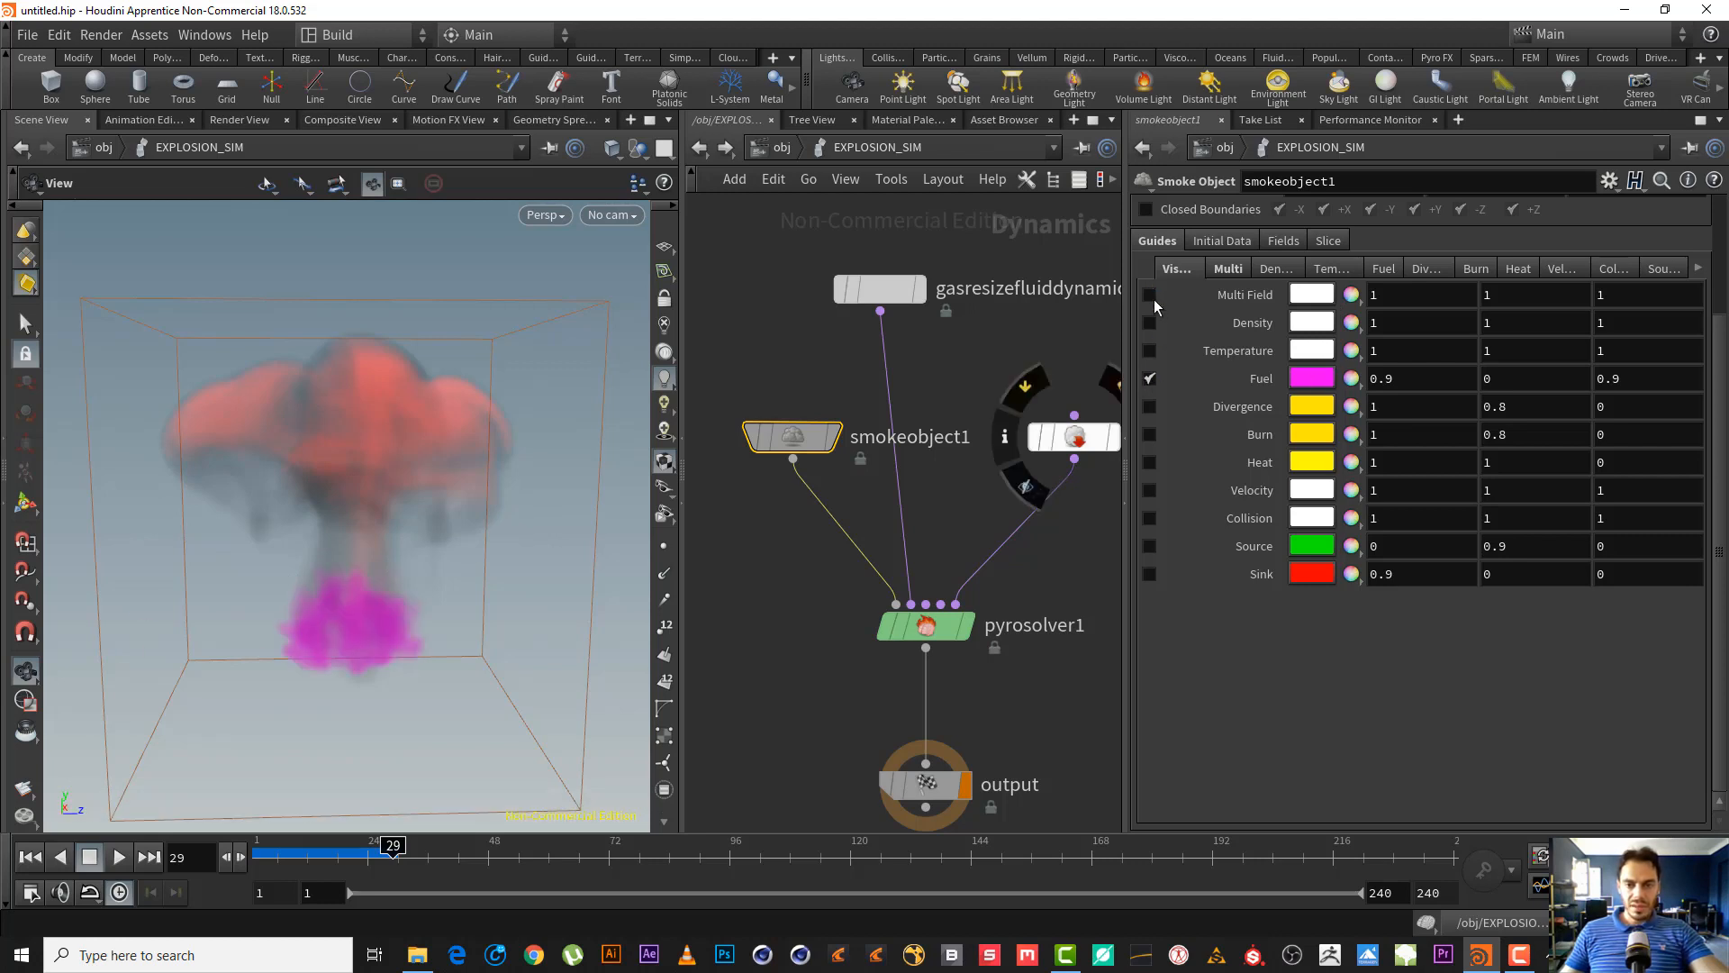
{"action": "mouse_move", "coordinate": [378, 852]}
{"action": "left_mouse_down"}
{"action": "mouse_move", "coordinate": [231, 850]}
{"action": "mouse_move", "coordinate": [407, 856]}
{"action": "left_mouse_up"}
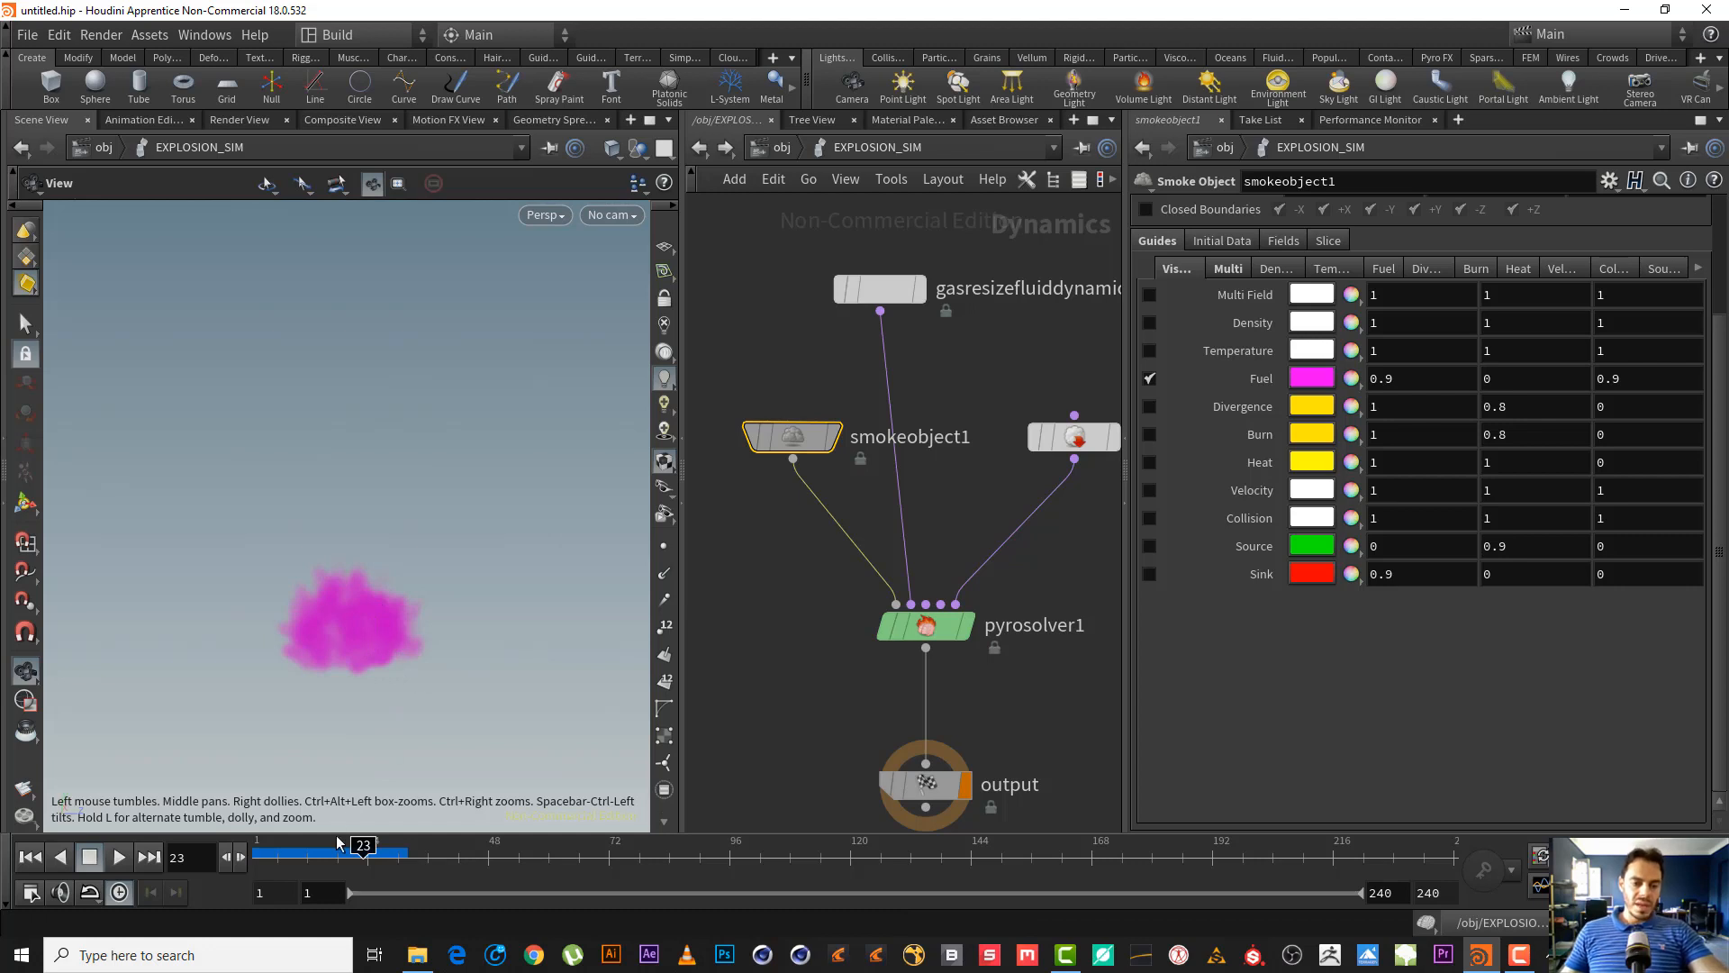
{"action": "mouse_move", "coordinate": [337, 838]}
{"action": "left_mouse_down"}
{"action": "mouse_move", "coordinate": [369, 845]}
{"action": "mouse_move", "coordinate": [263, 844]}
{"action": "mouse_move", "coordinate": [319, 845]}
{"action": "left_mouse_up"}
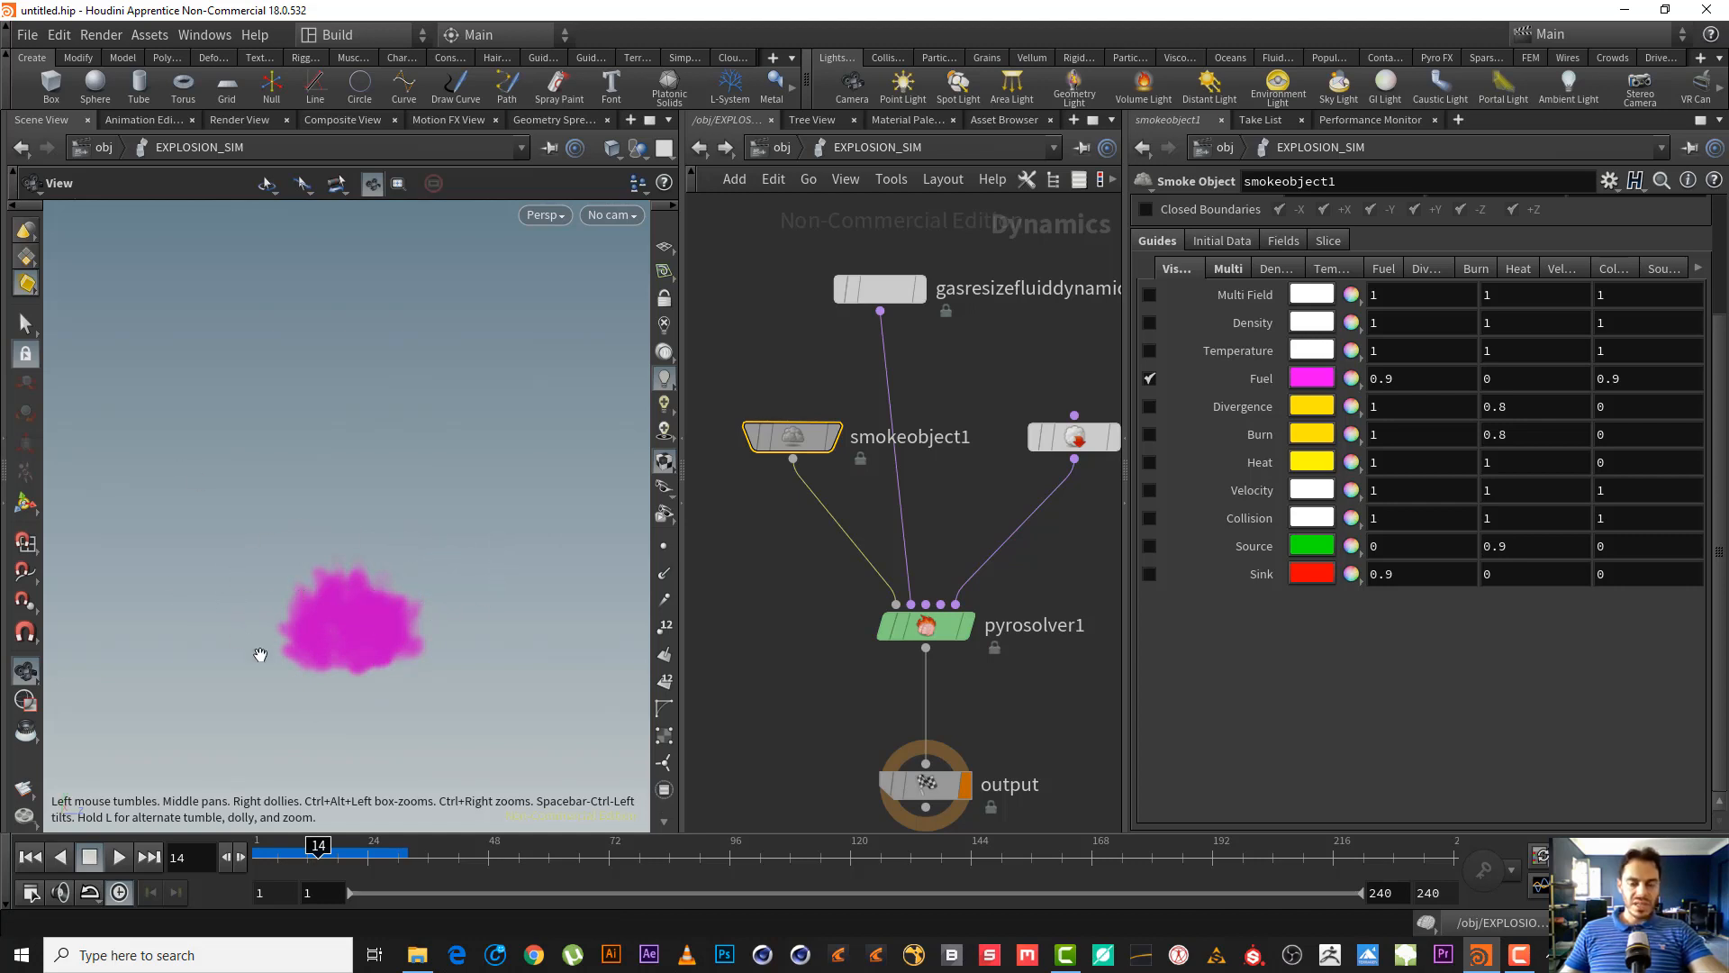
- Enable Advect Fuel in the fuel combustion settings of pyrosolver1
{"action": "middle_click_drag", "start_coordinate": [1085, 393], "coordinate": [1013, 351]}
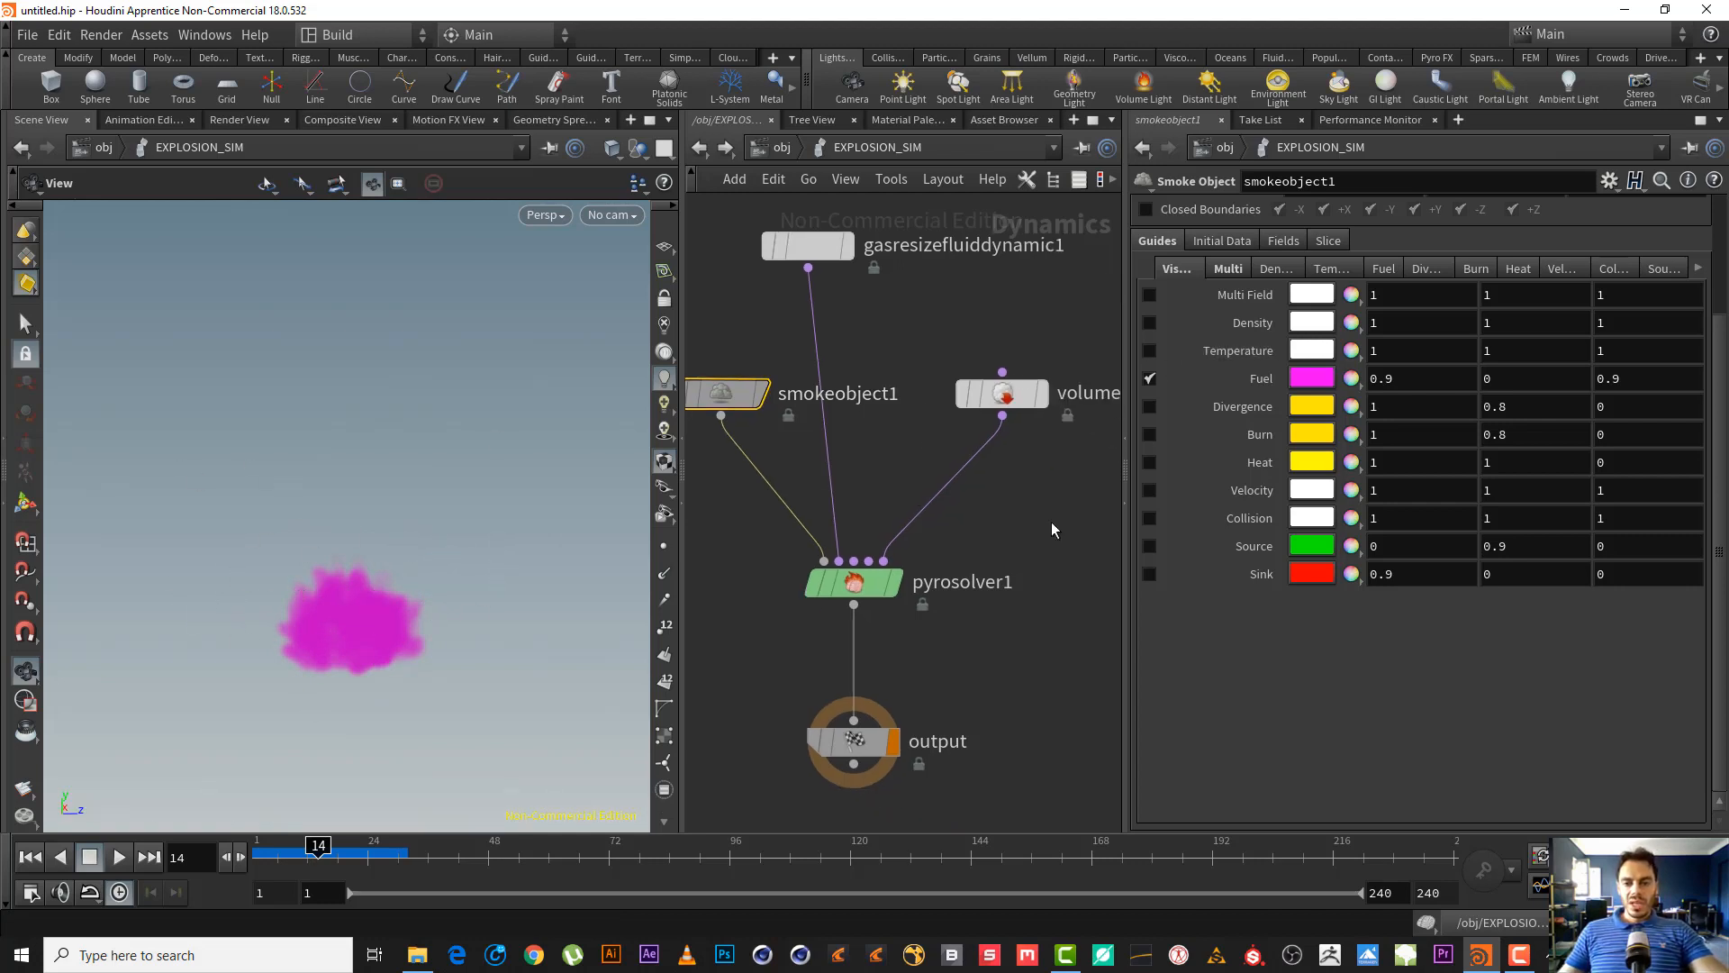
{"action": "left_click_drag", "start_coordinate": [1056, 530], "coordinate": [808, 673]}
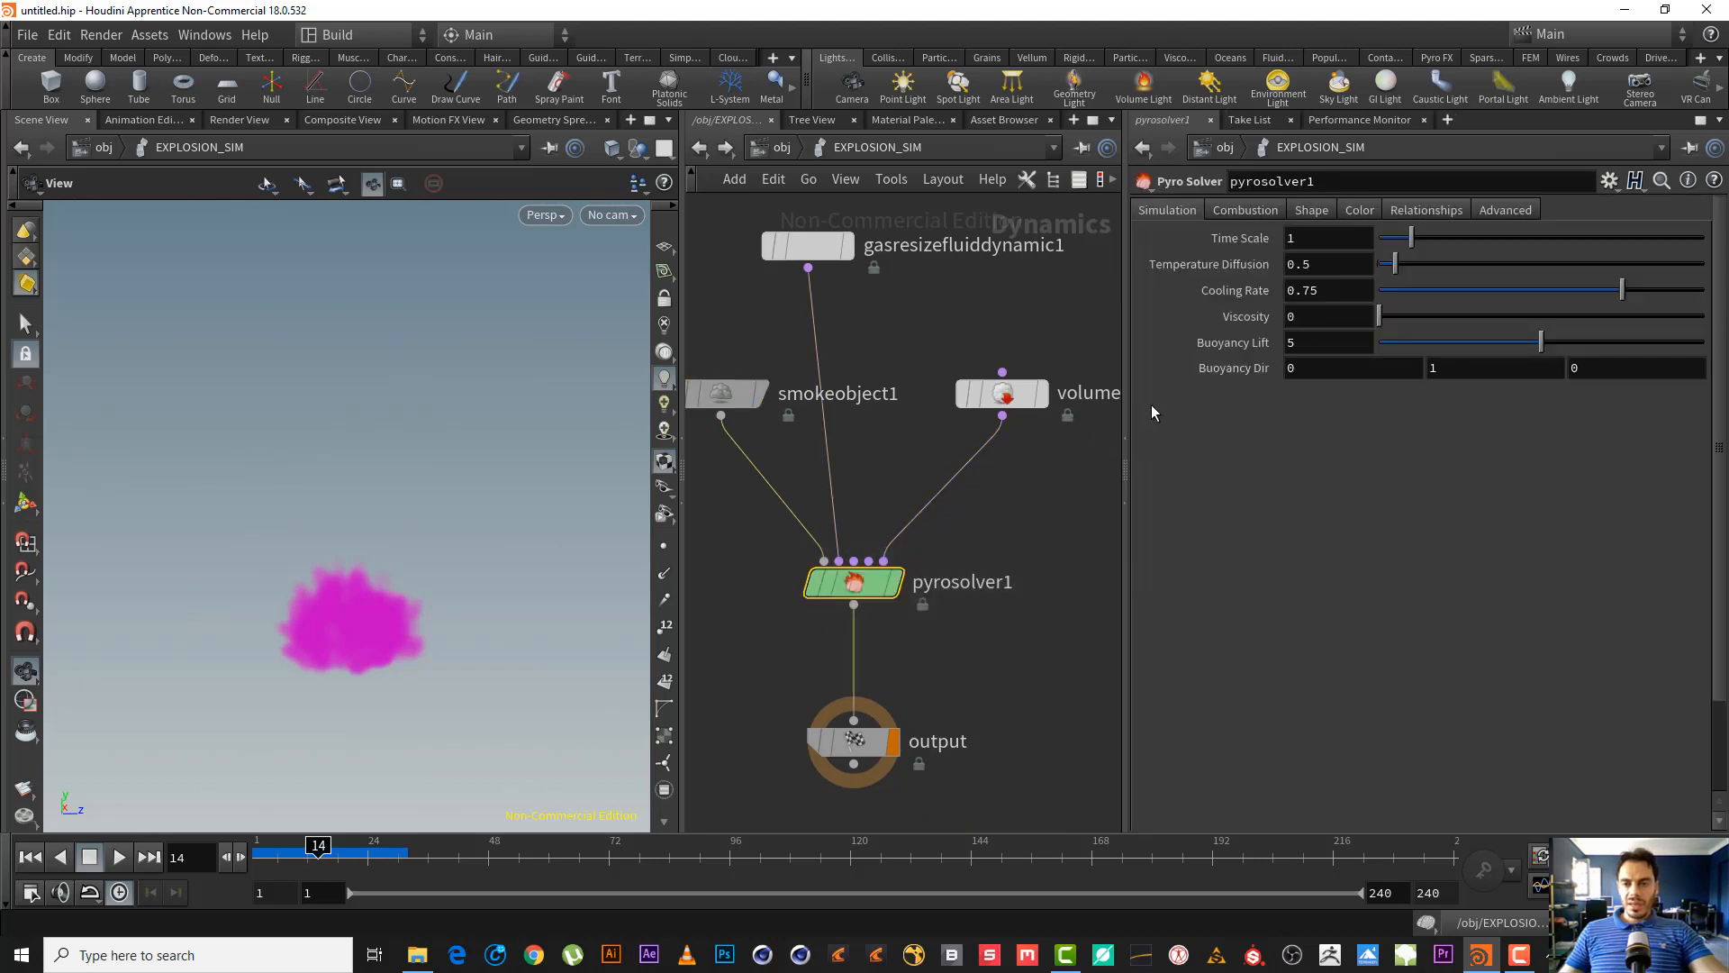
{"action": "left_click", "coordinate": [1278, 214]}
{"action": "left_click", "coordinate": [1189, 219]}
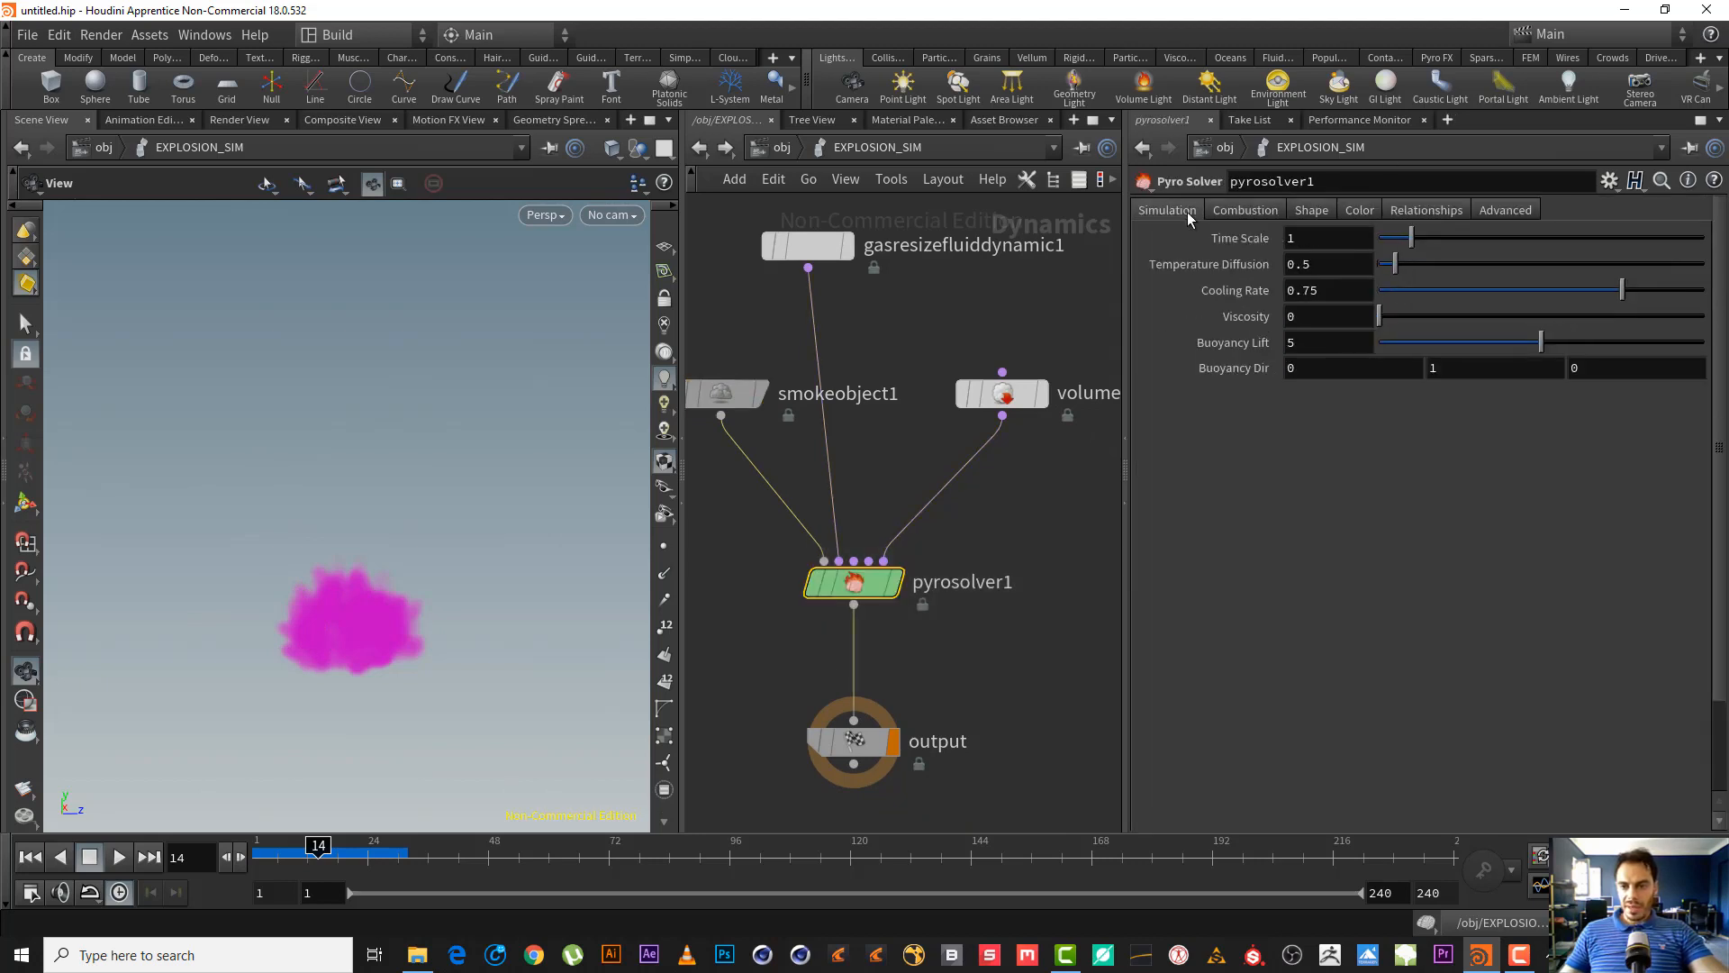
{"action": "left_click", "coordinate": [1279, 210]}
{"action": "left_click", "coordinate": [1387, 390]}
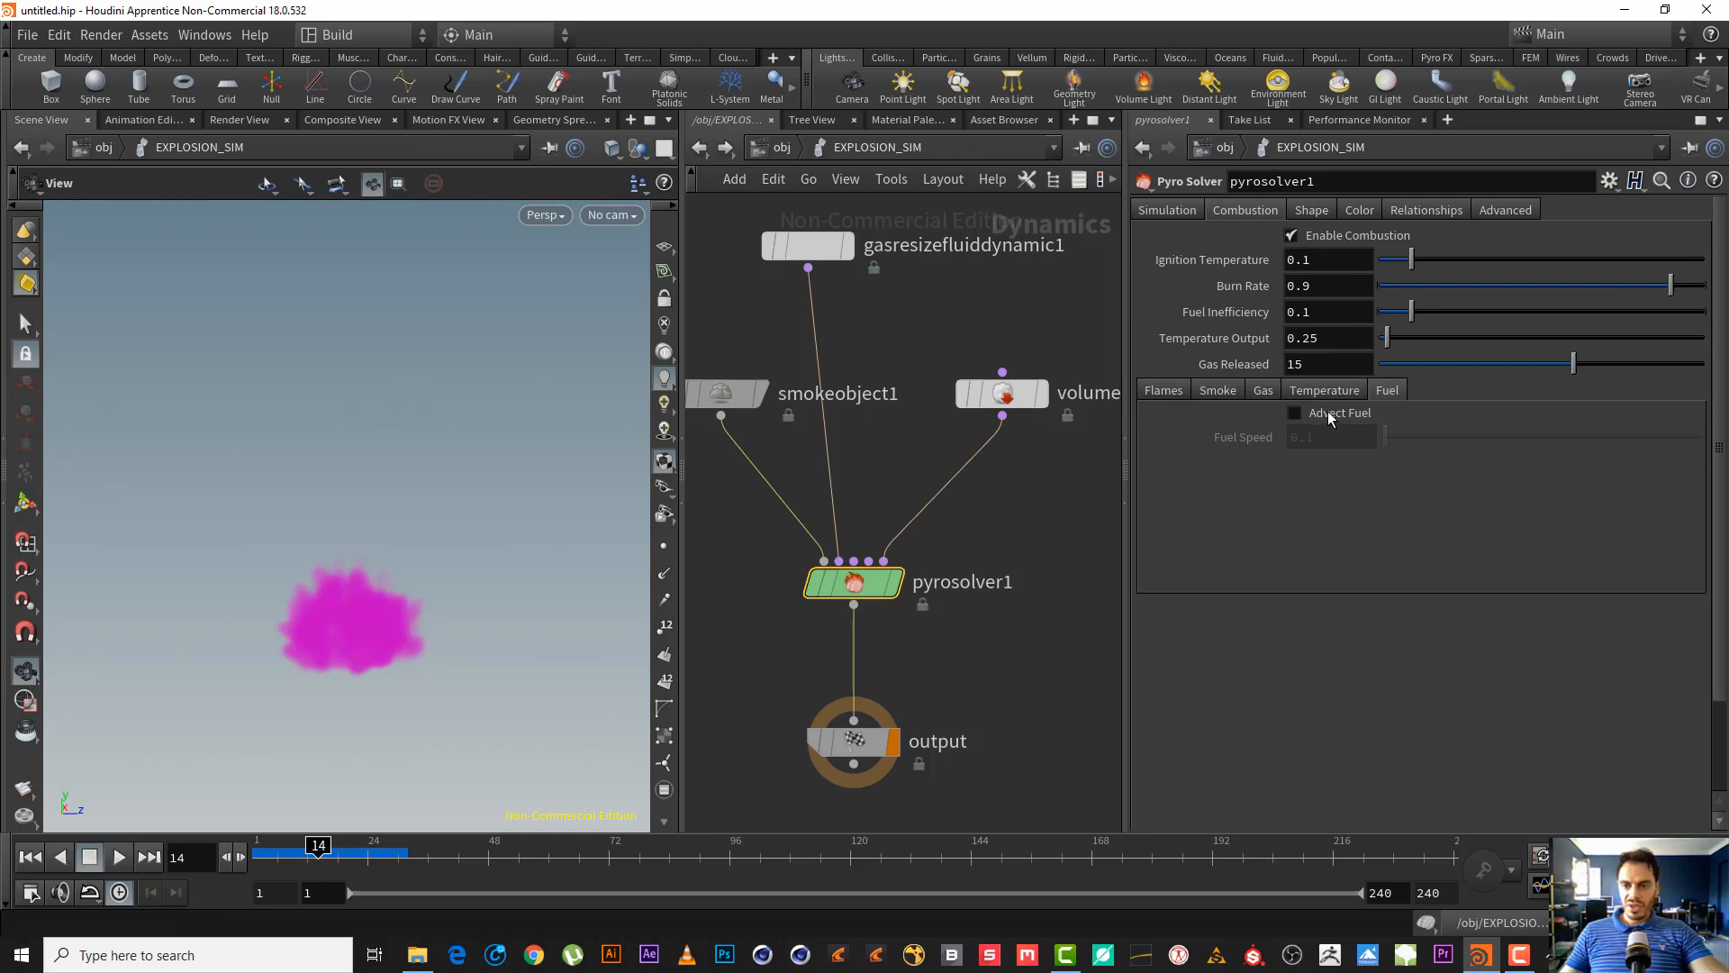
- Re-simulate the fuel field from the first frame and stop playback around frame 22
{"action": "left_click", "coordinate": [30, 857]}
{"action": "left_click", "coordinate": [118, 856]}
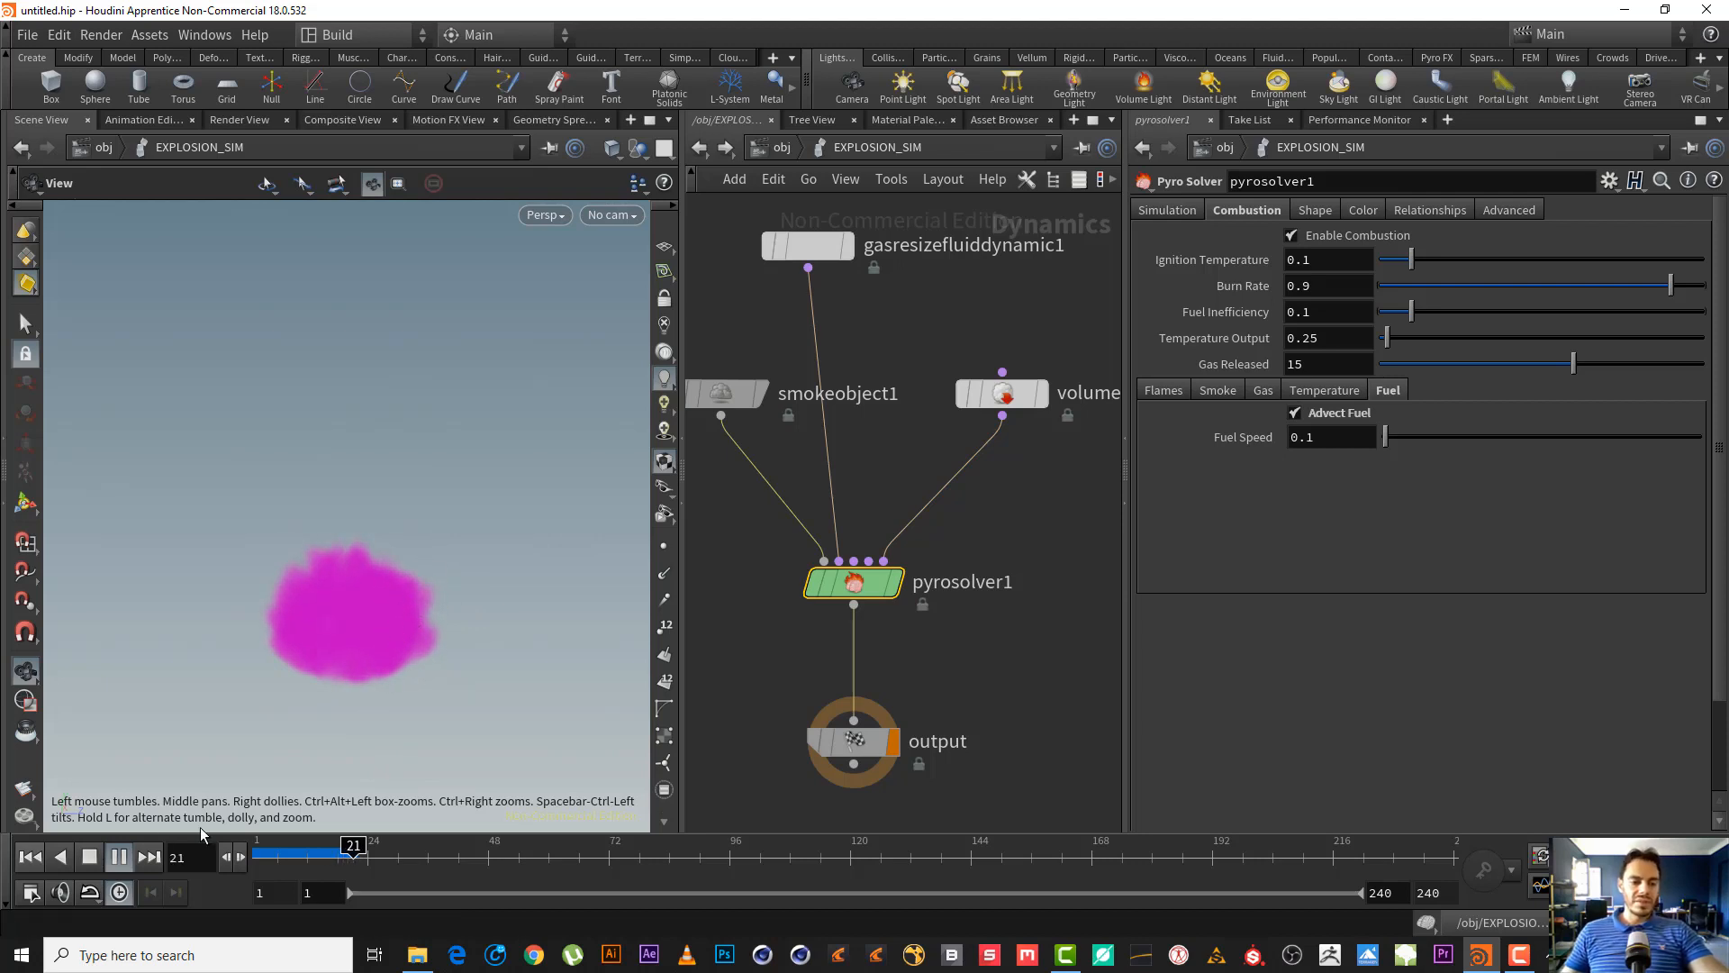
{"action": "left_click", "coordinate": [94, 861]}
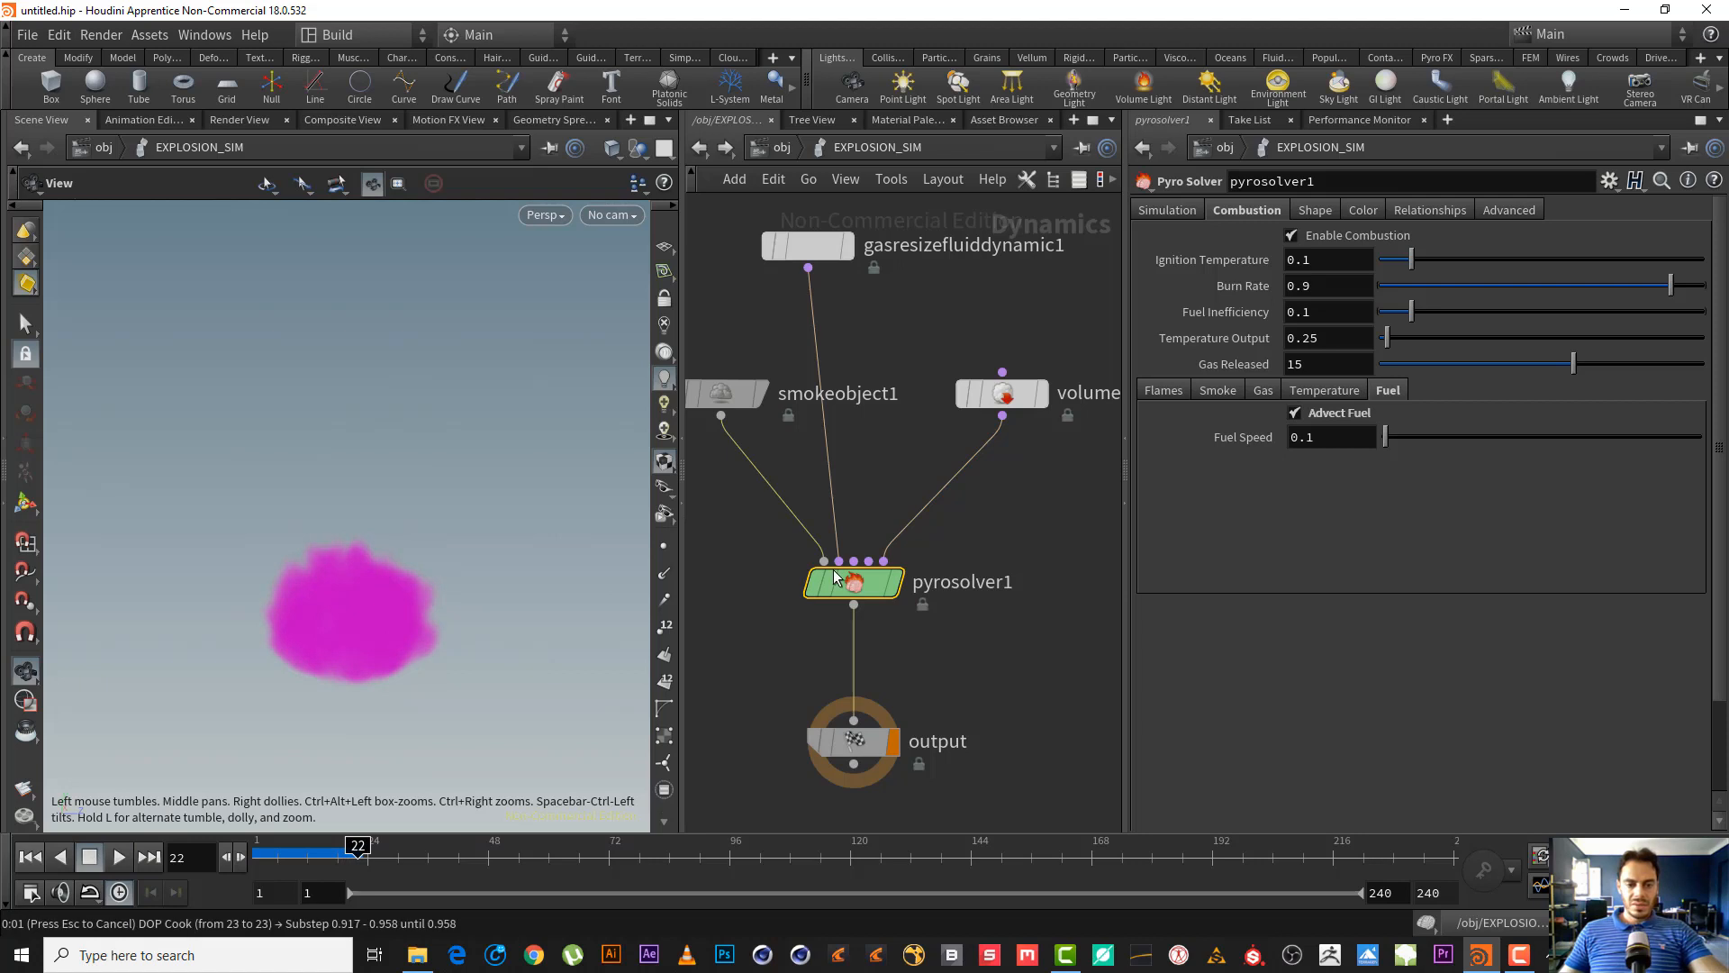
- Turn the Multi Field guide of smokeobject1 back on and turn its Fuel guide off
{"action": "middle_click_drag", "start_coordinate": [683, 521], "coordinate": [769, 542]}
{"action": "left_click", "coordinate": [806, 416]}
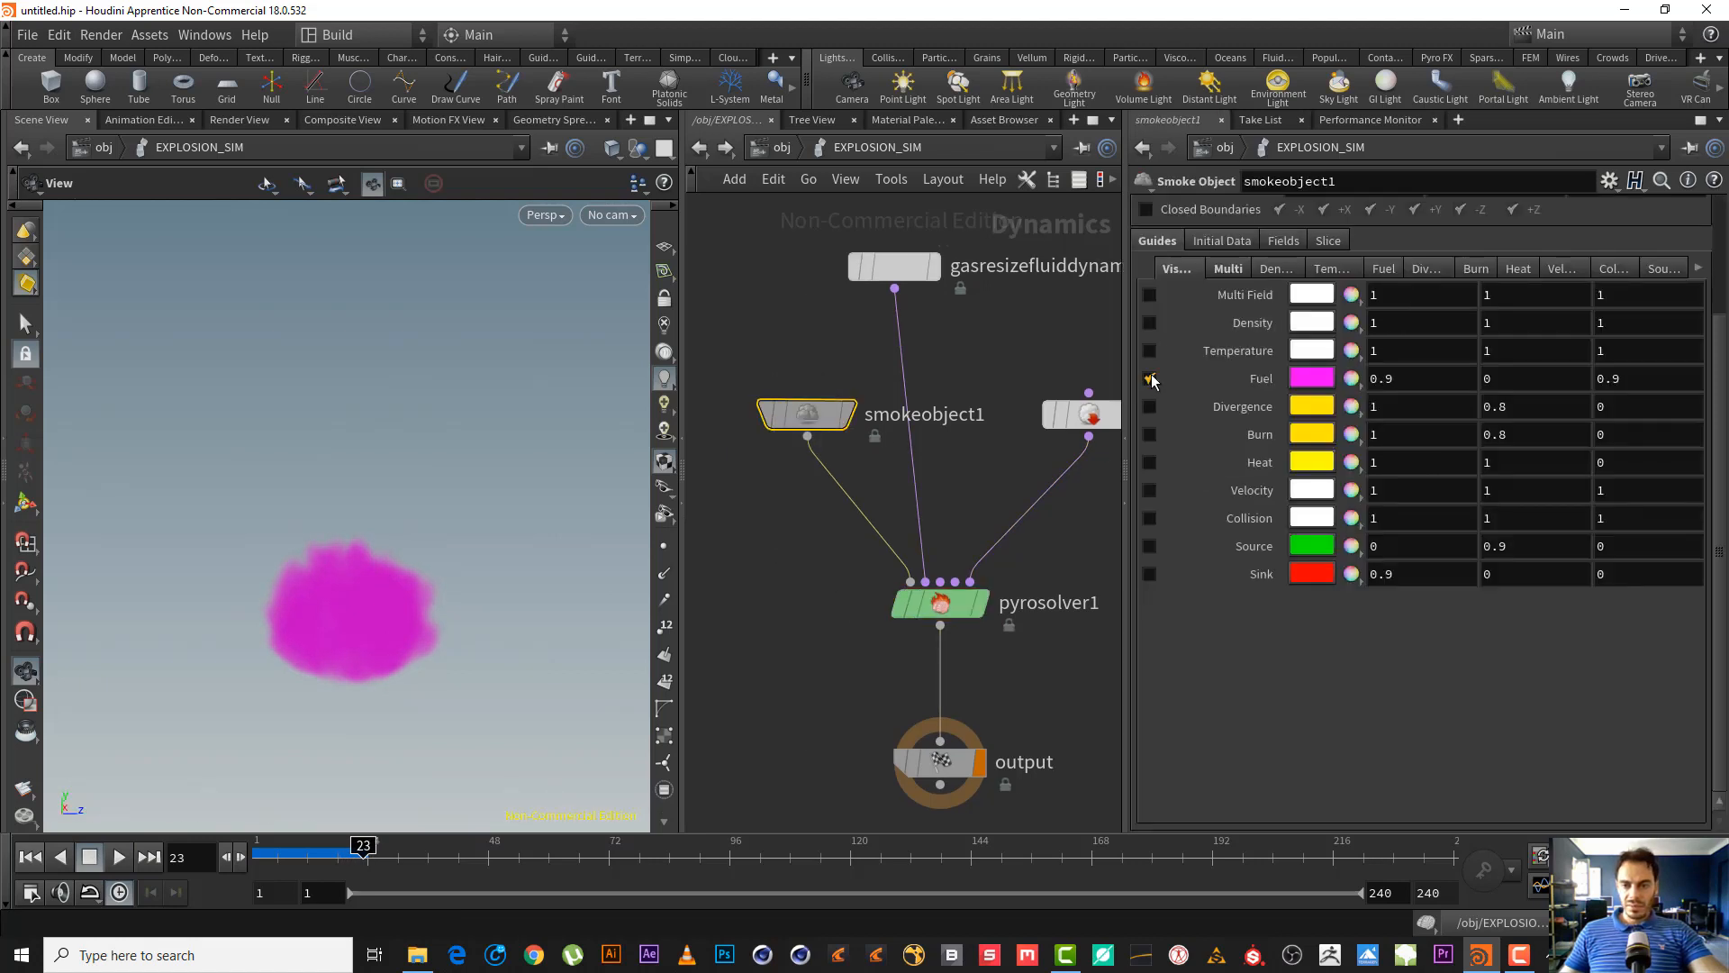
{"action": "left_click", "coordinate": [1150, 294]}
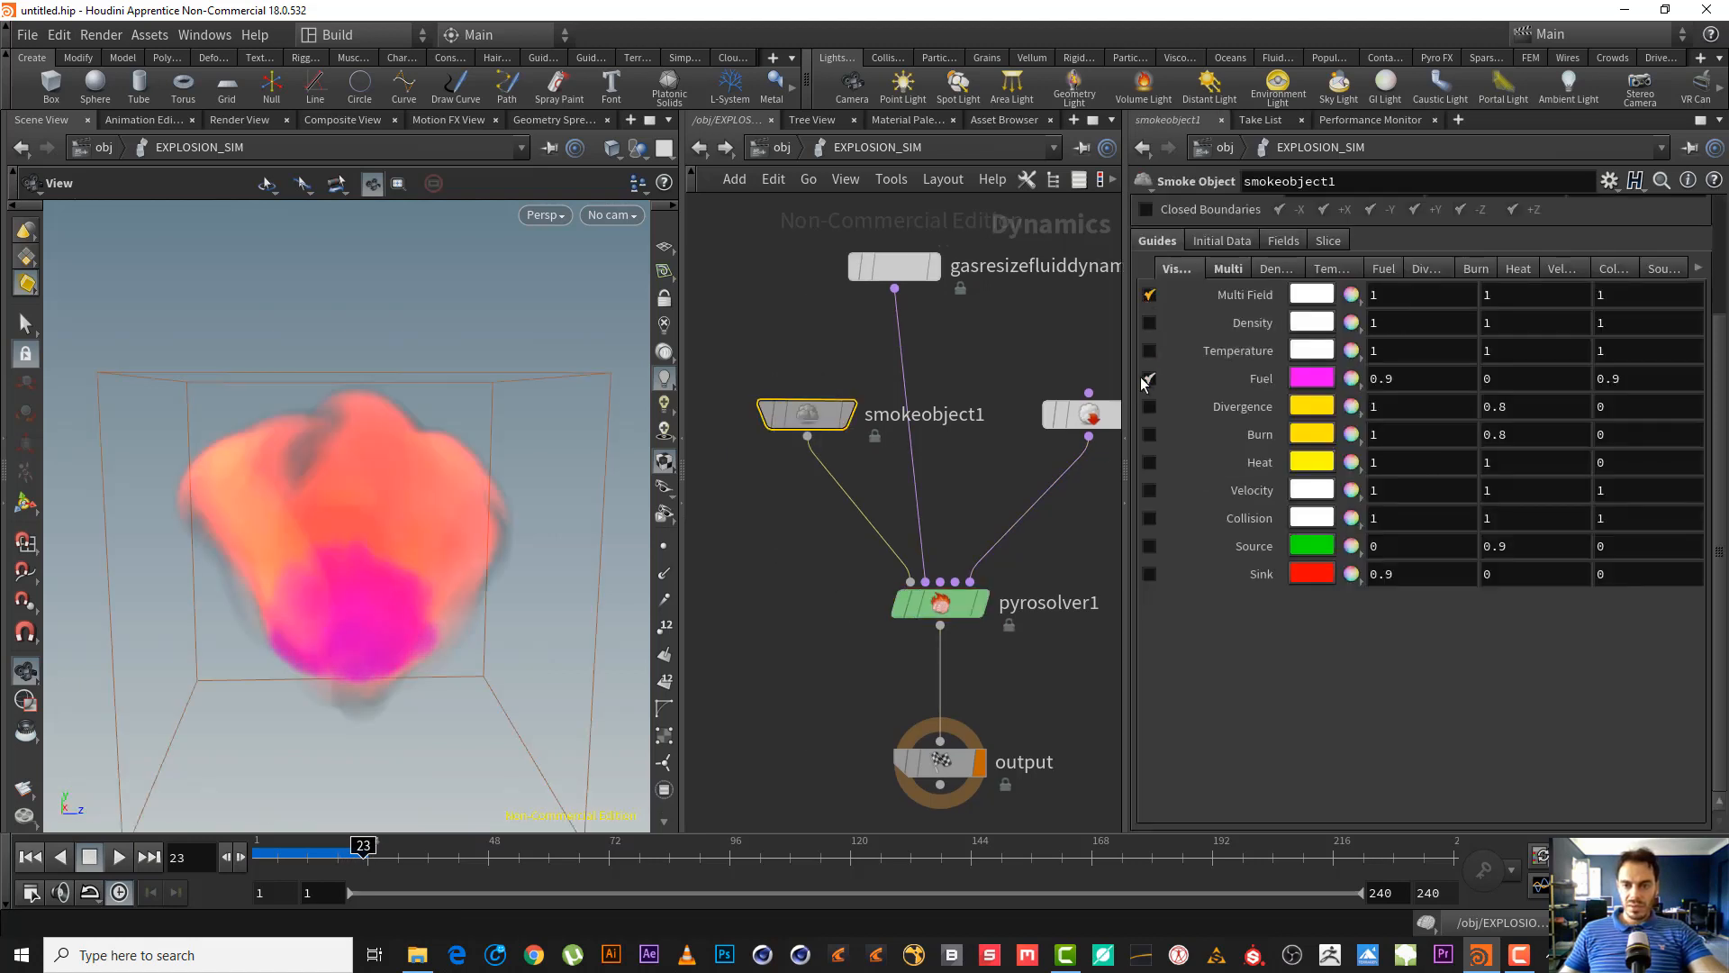
{"action": "left_click", "coordinate": [1150, 379]}
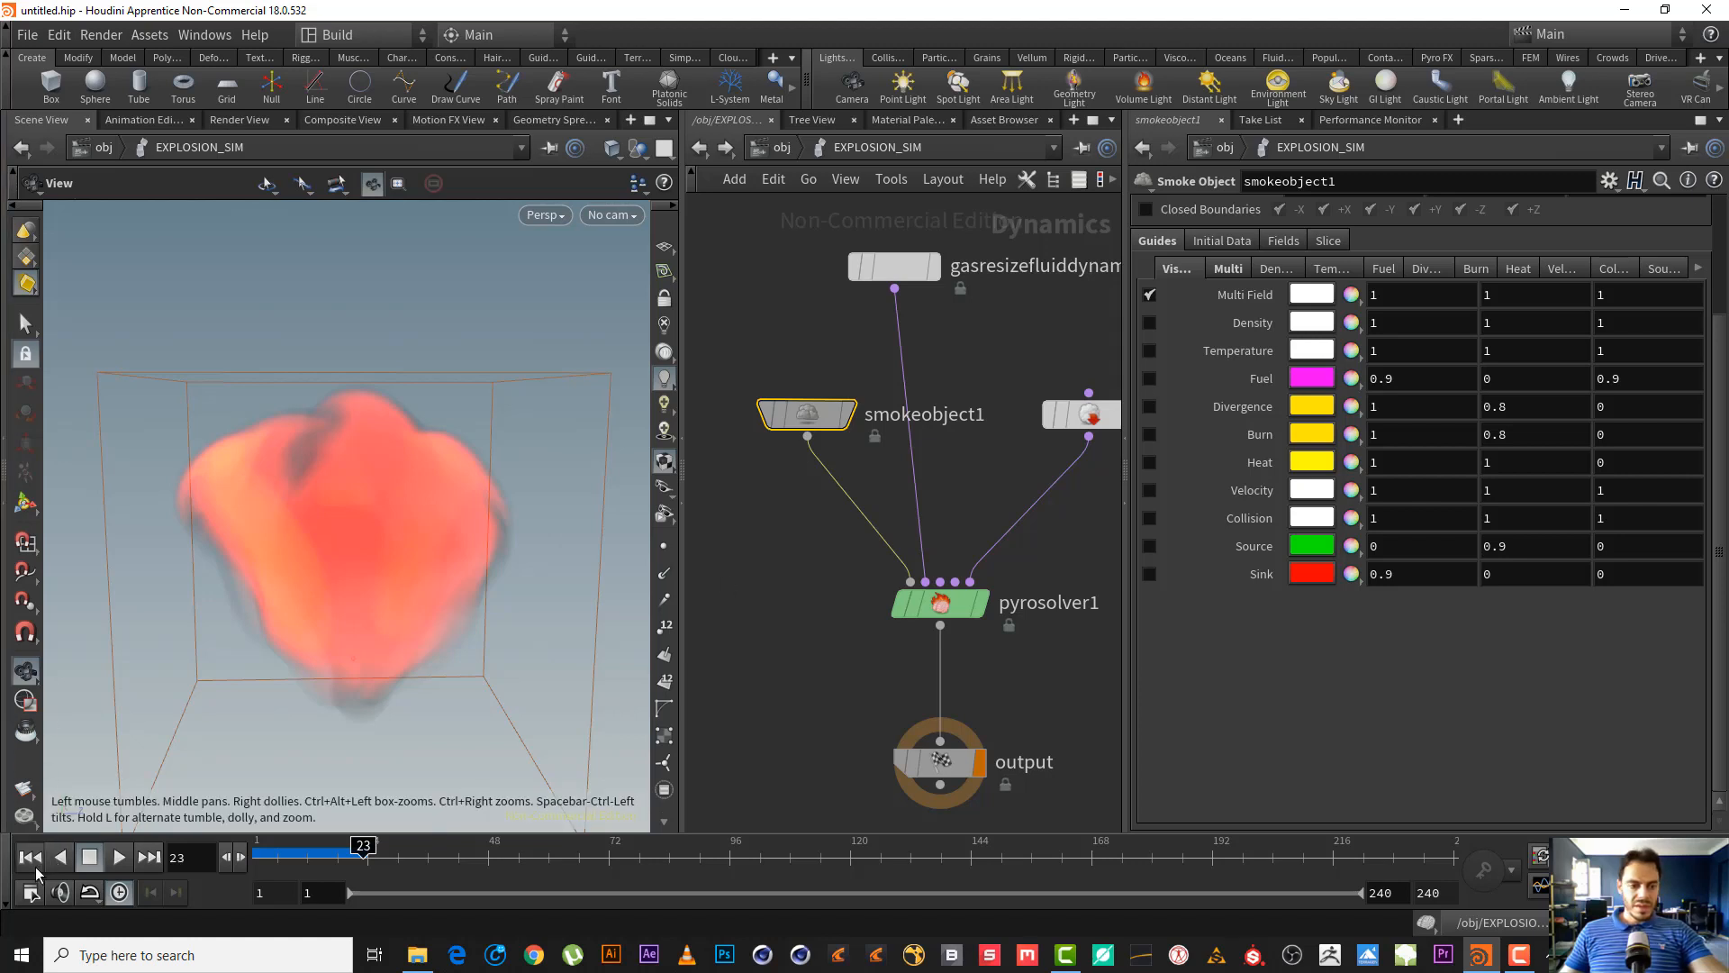
- Play and scrub the explosion up to about frame 30, stop the simulation and return to frame 1
{"action": "left_click", "coordinate": [30, 856]}
{"action": "left_click", "coordinate": [99, 856]}
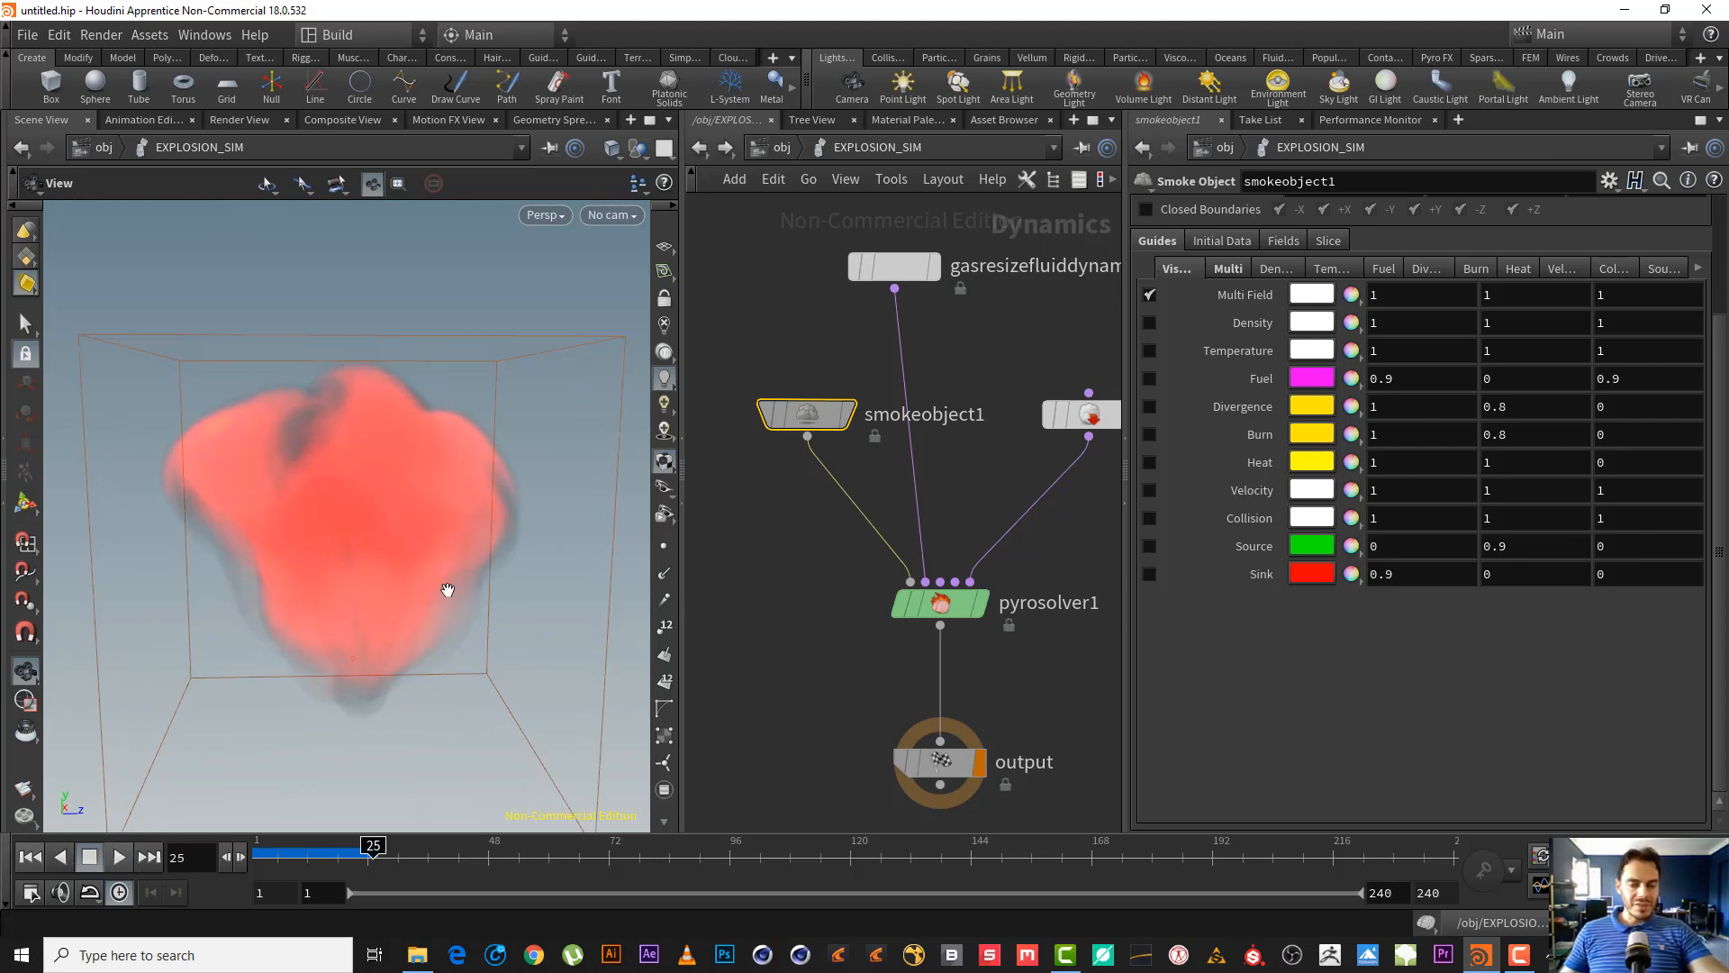
{"action": "key", "text": "Escape"}
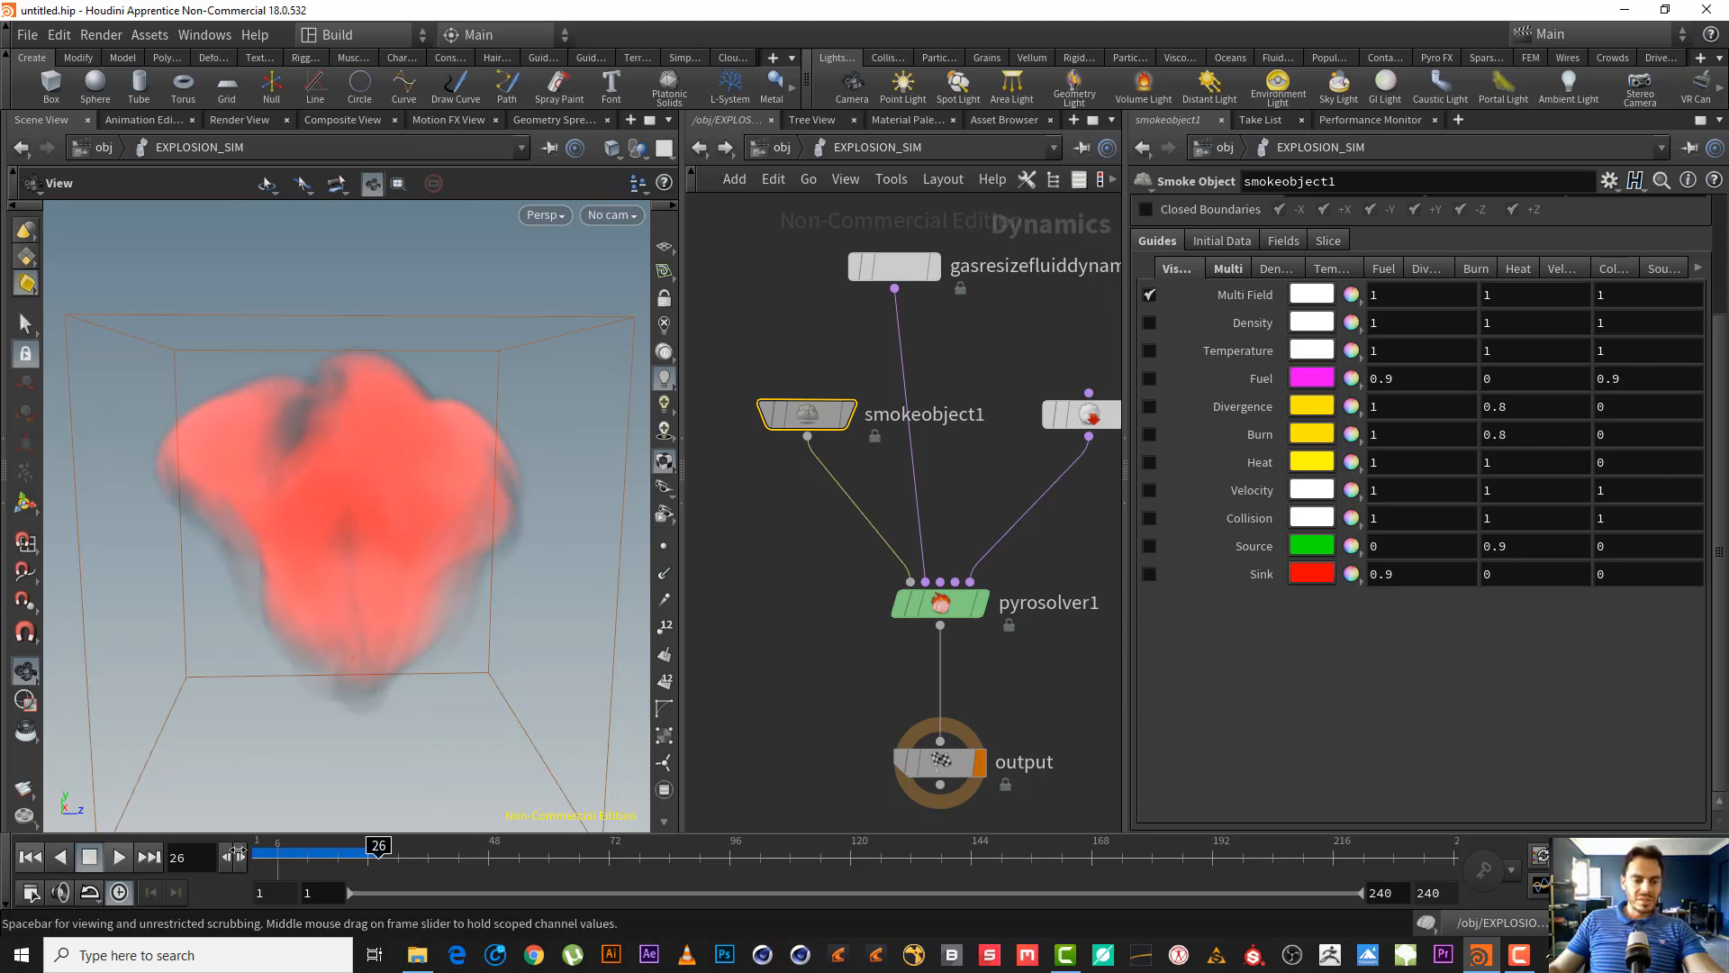
{"action": "left_click_drag", "start_coordinate": [281, 854], "coordinate": [376, 842]}
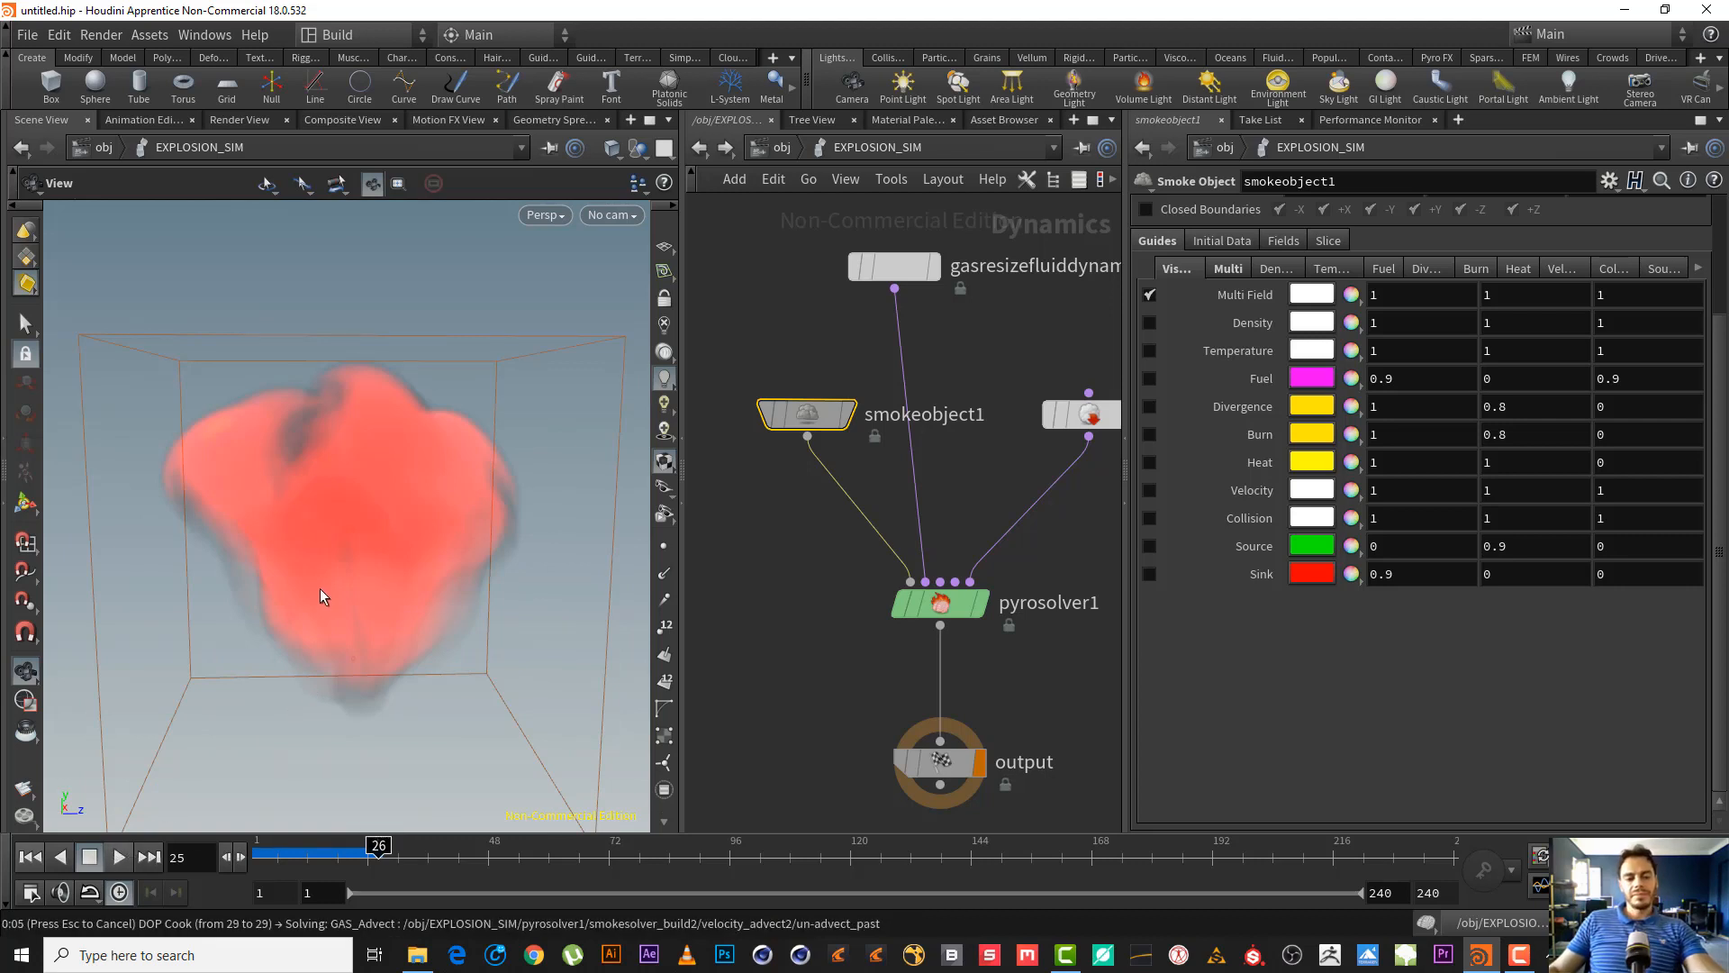
{"action": "left_click", "coordinate": [96, 859]}
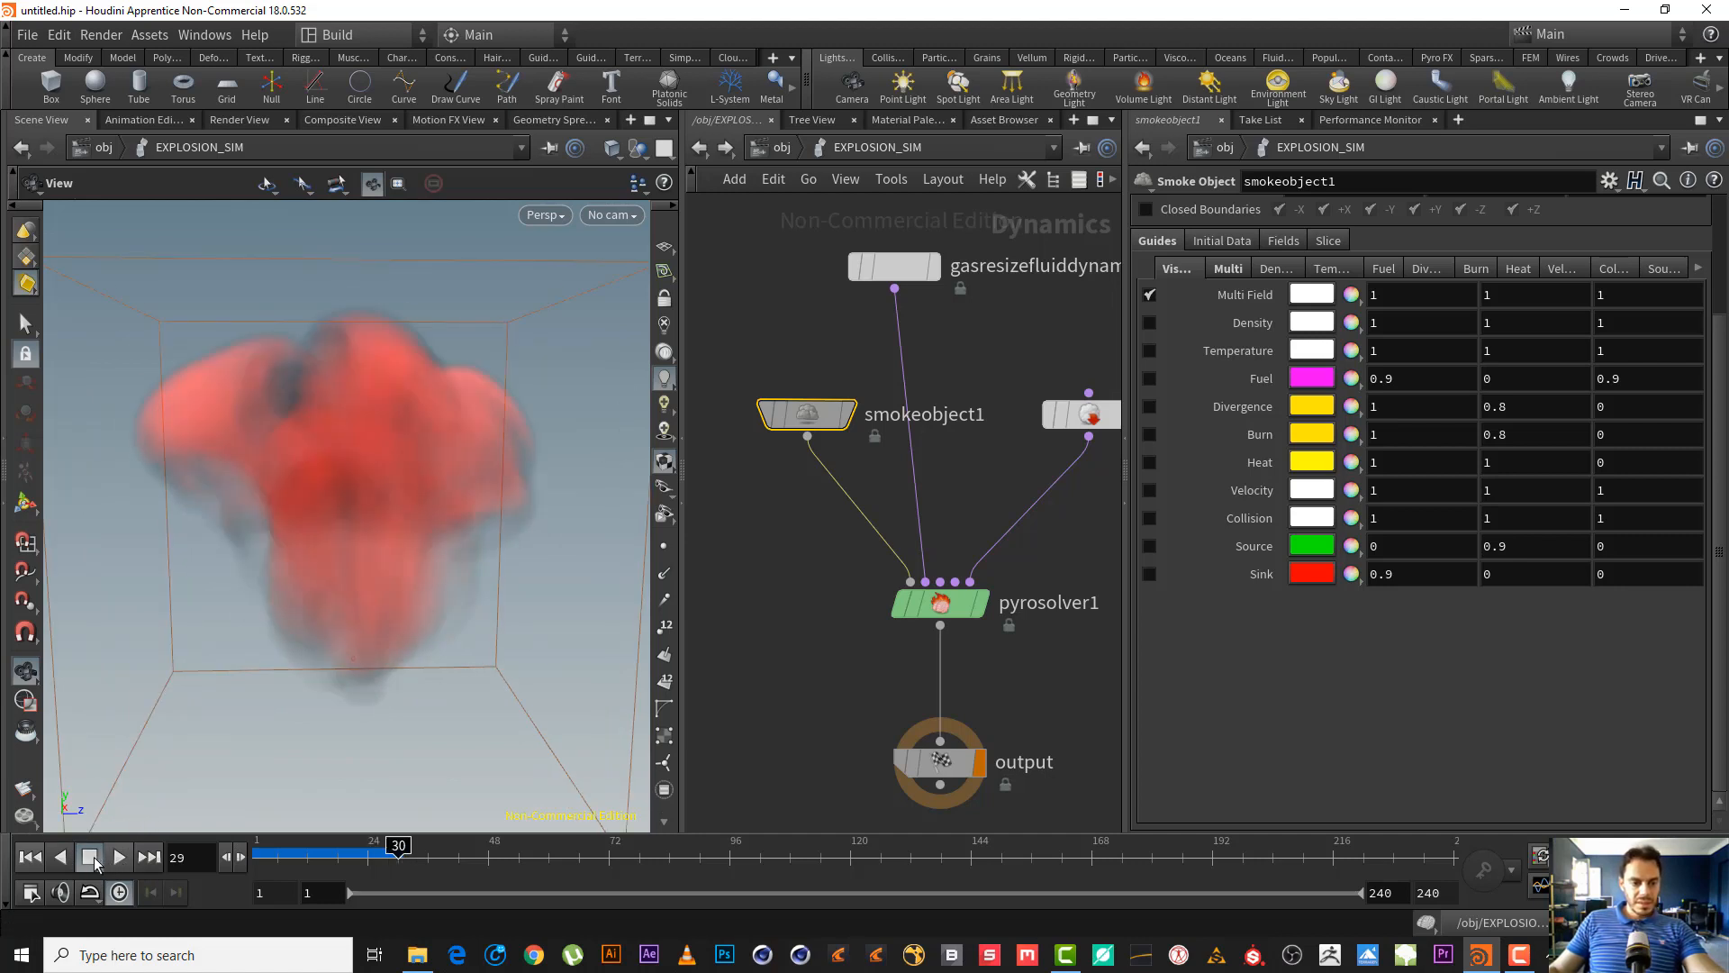
{"action": "left_click", "coordinate": [39, 856]}
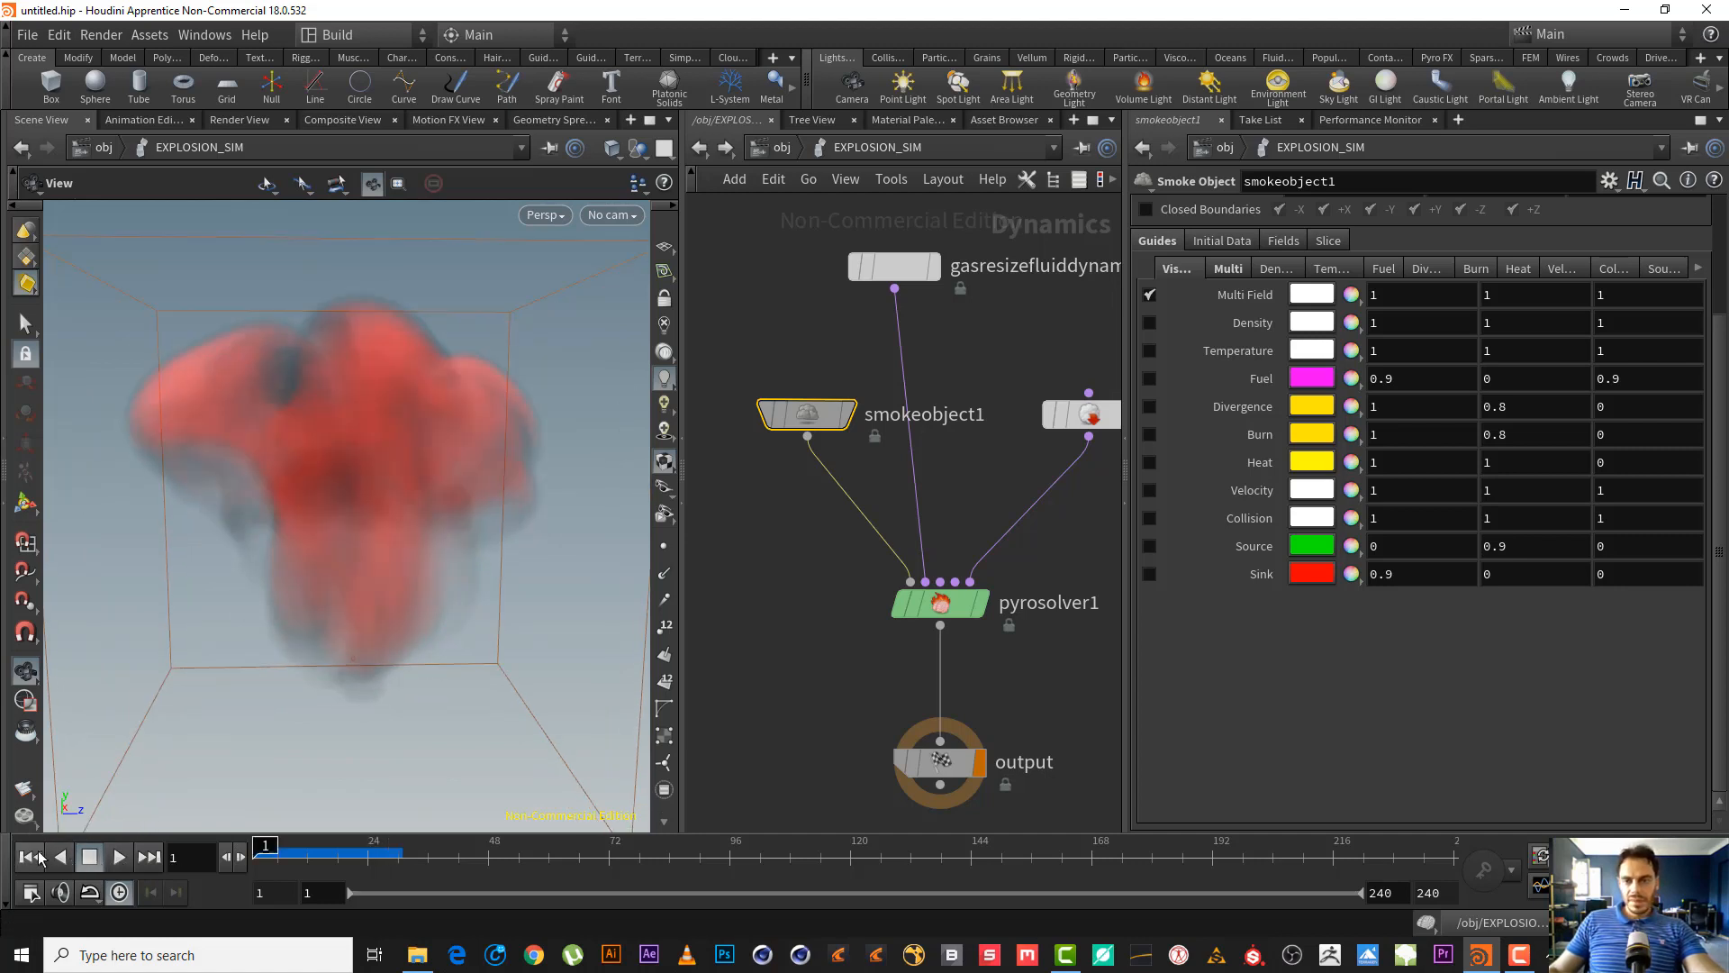
- Review the simulation parameters of pyrosolver1 and play the explosion from frame 1 to frame 28
{"action": "left_click", "coordinate": [962, 603]}
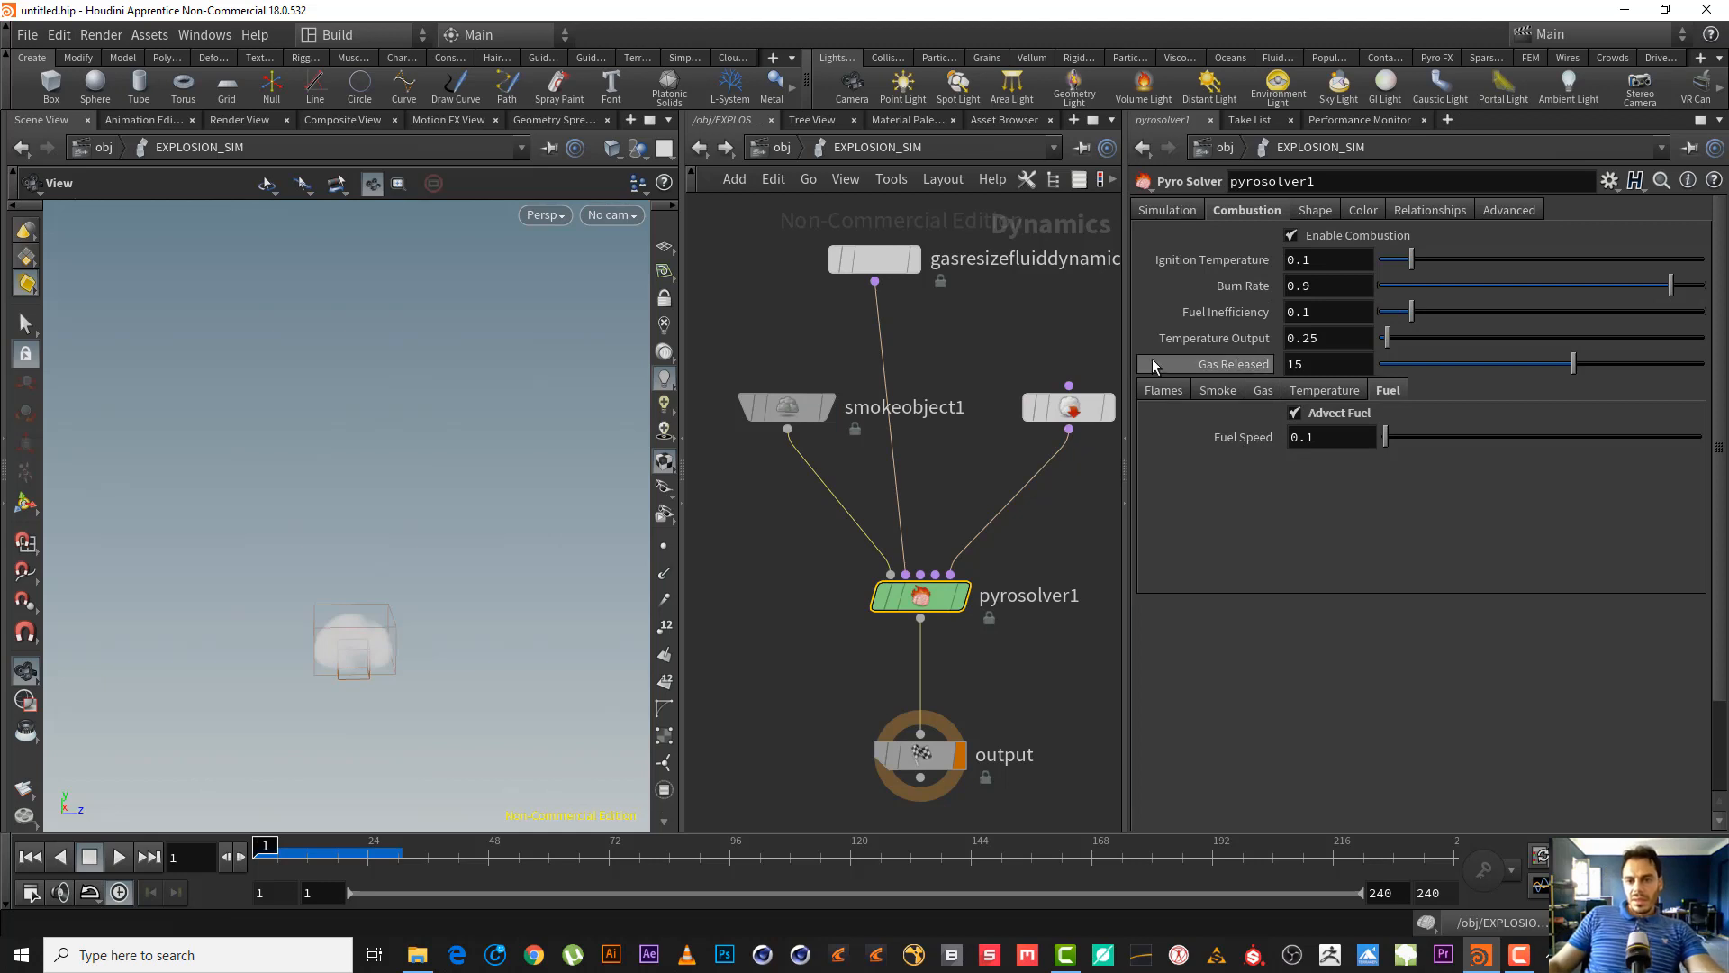
{"action": "left_click", "coordinate": [1167, 210]}
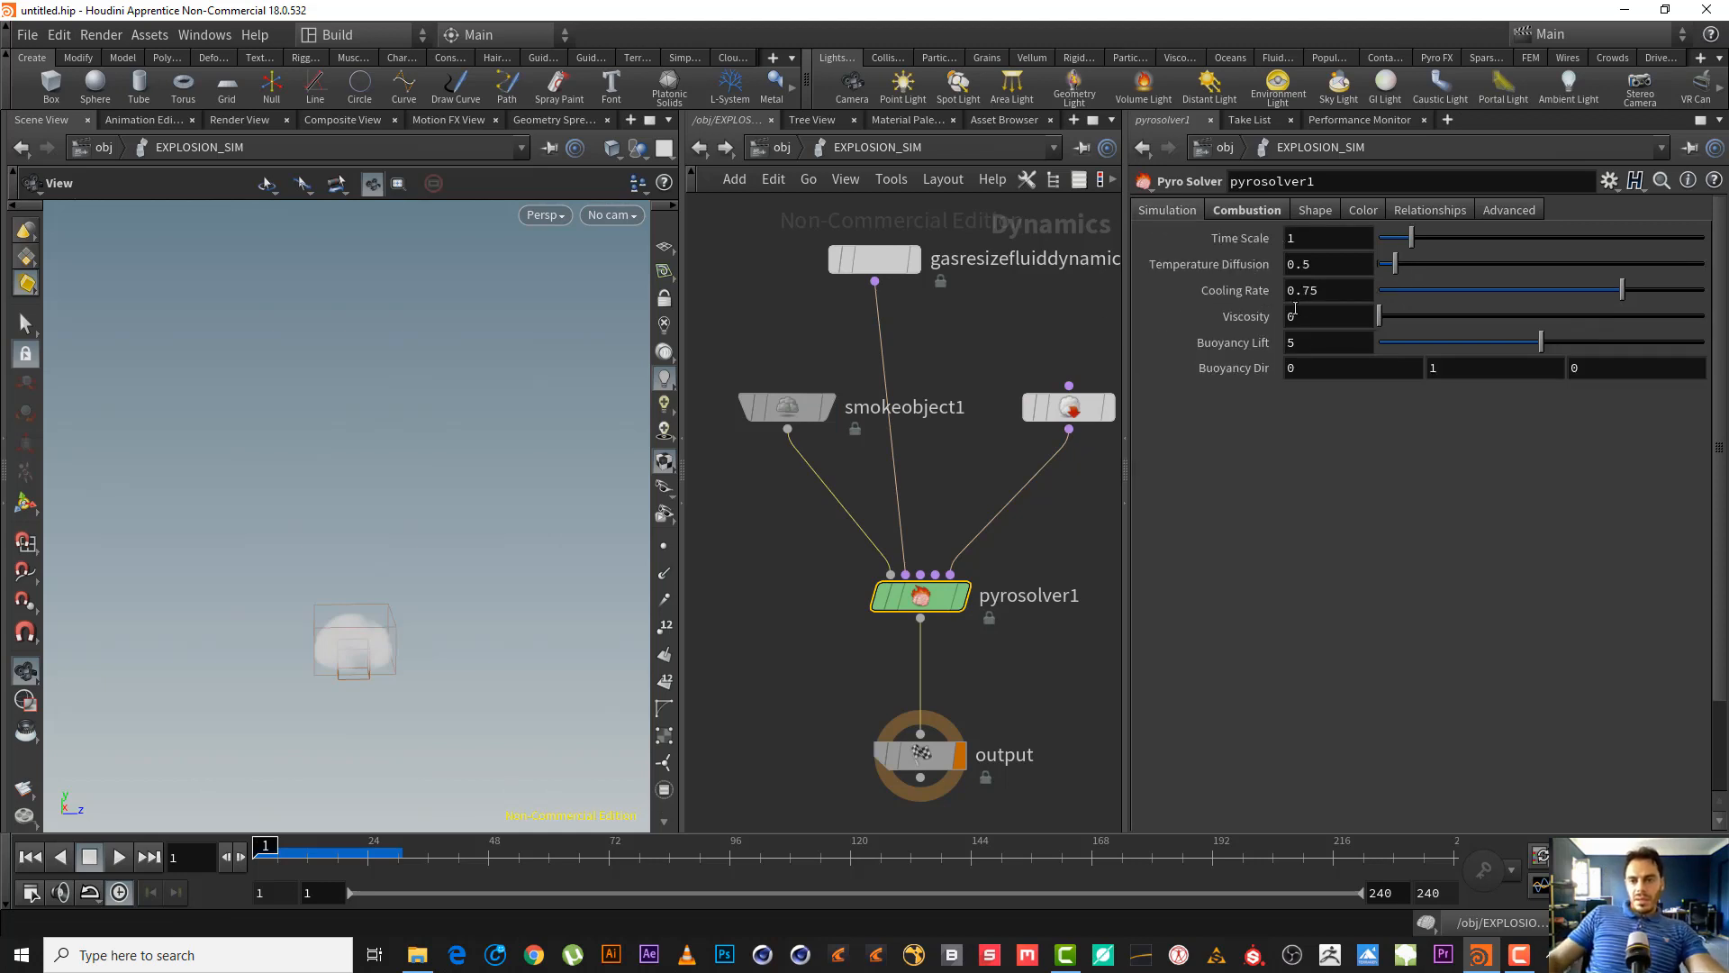
{"action": "left_click", "coordinate": [118, 856]}
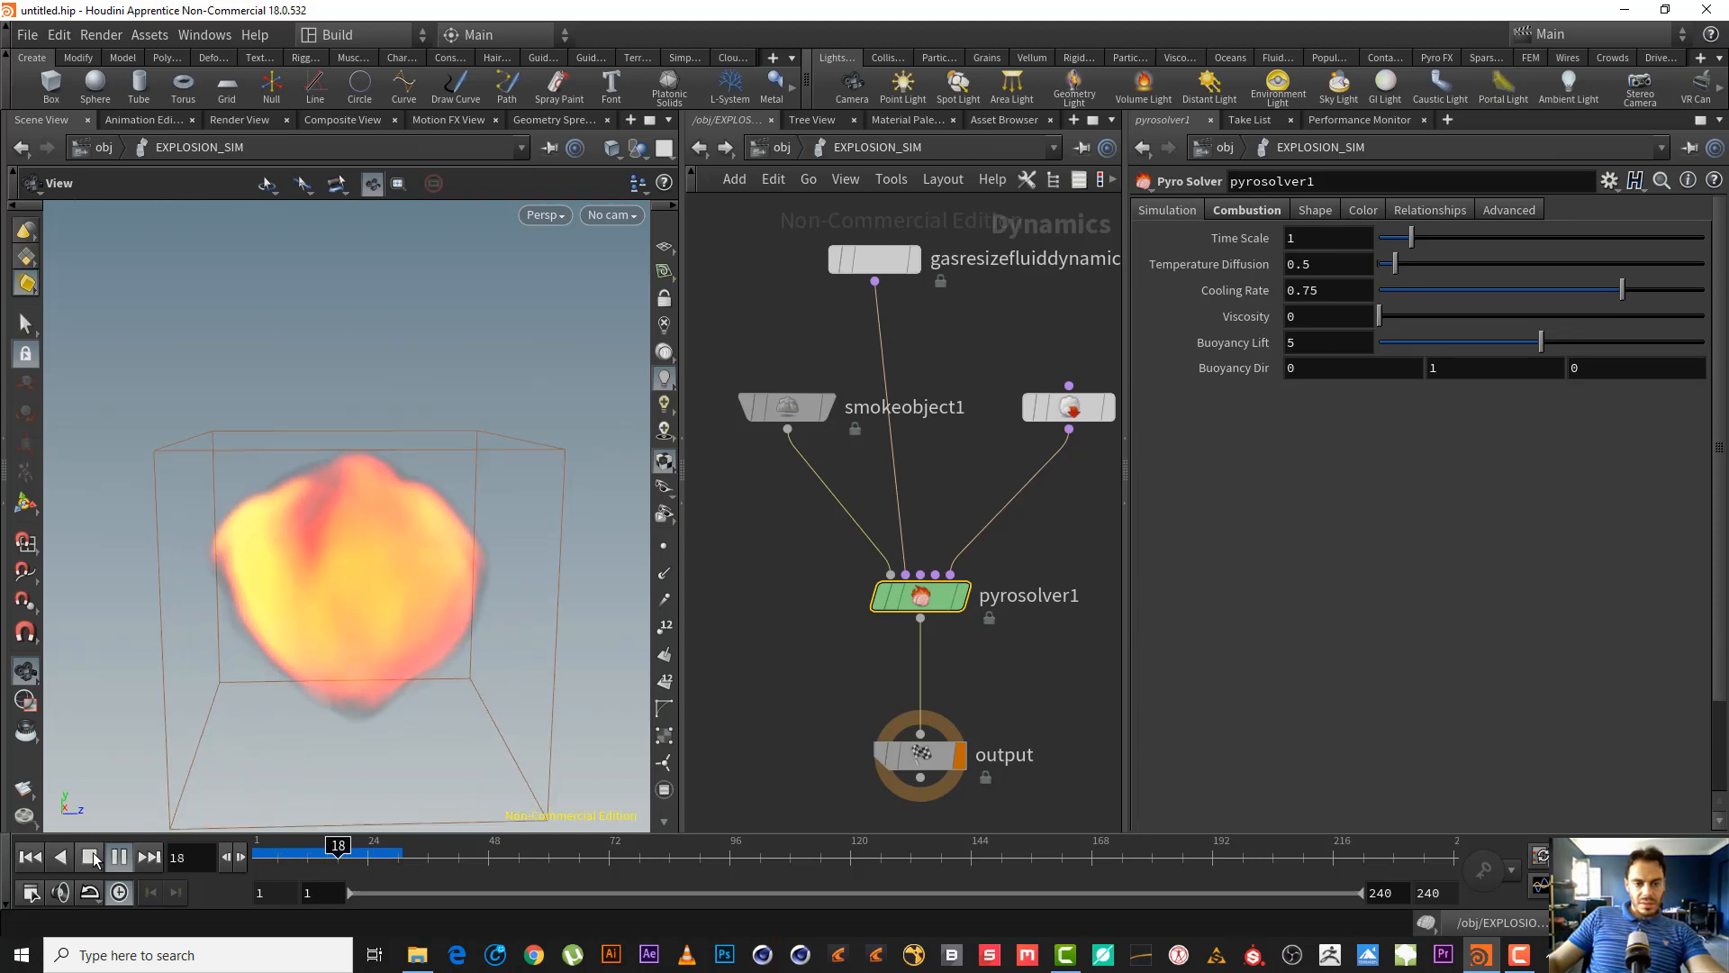
{"action": "left_click", "coordinate": [90, 857]}
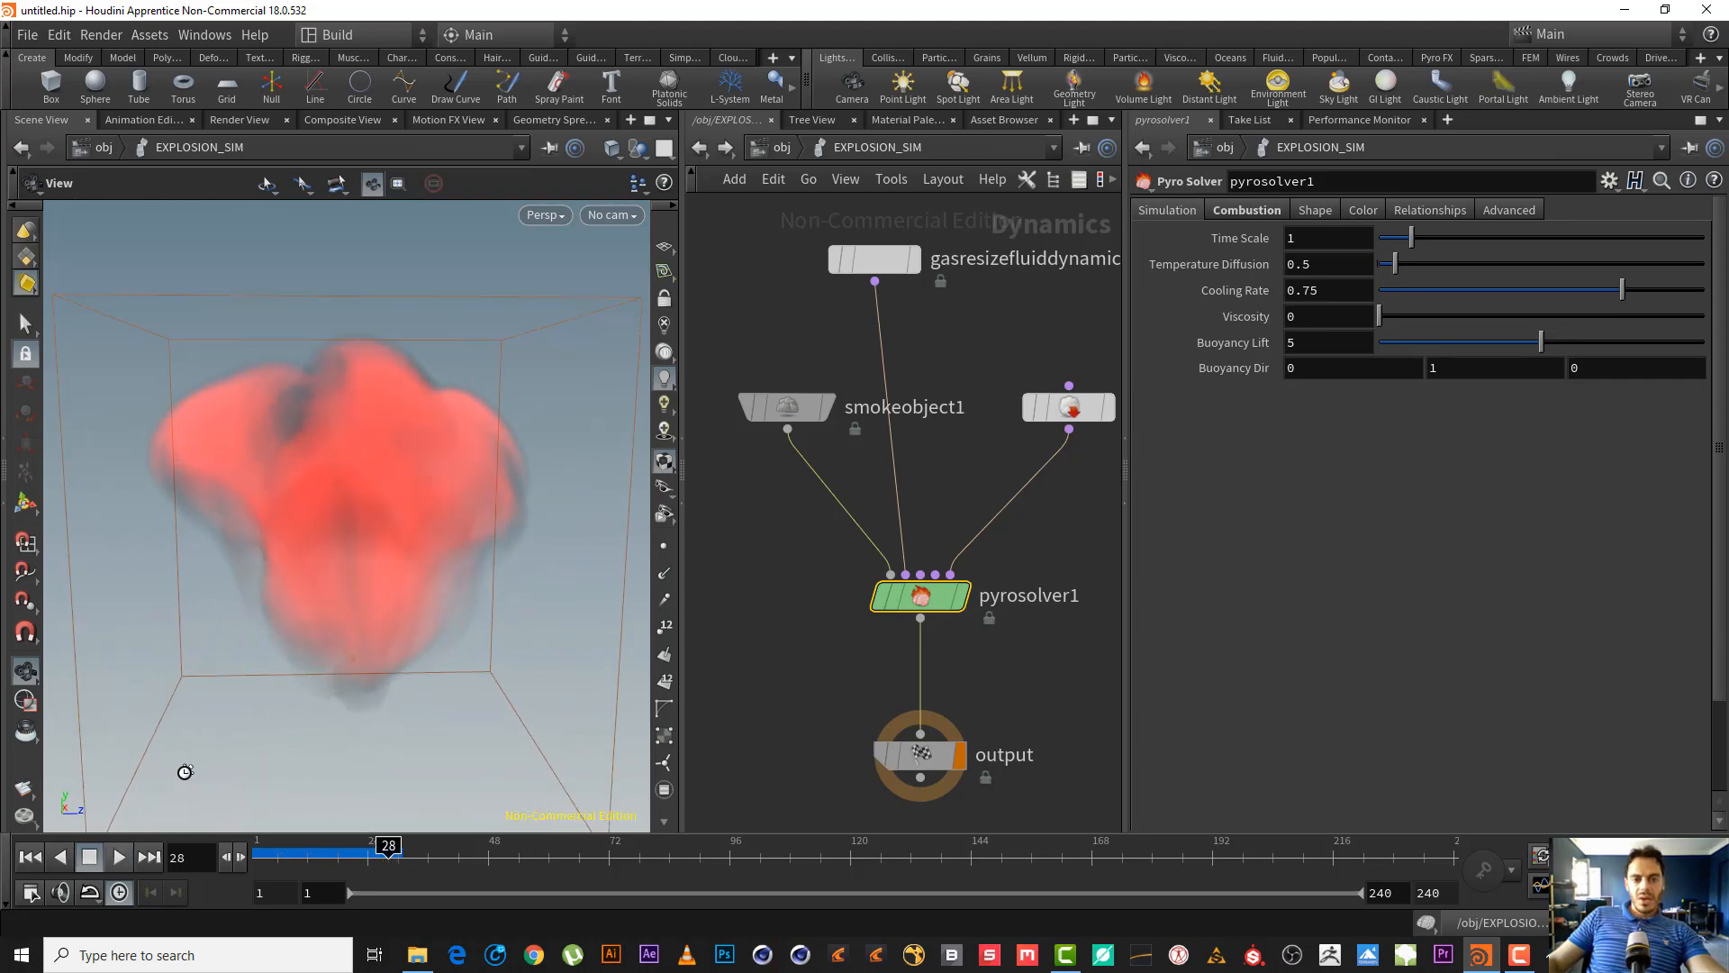
{"action": "middle_click_drag", "start_coordinate": [1104, 516], "coordinate": [1082, 523]}
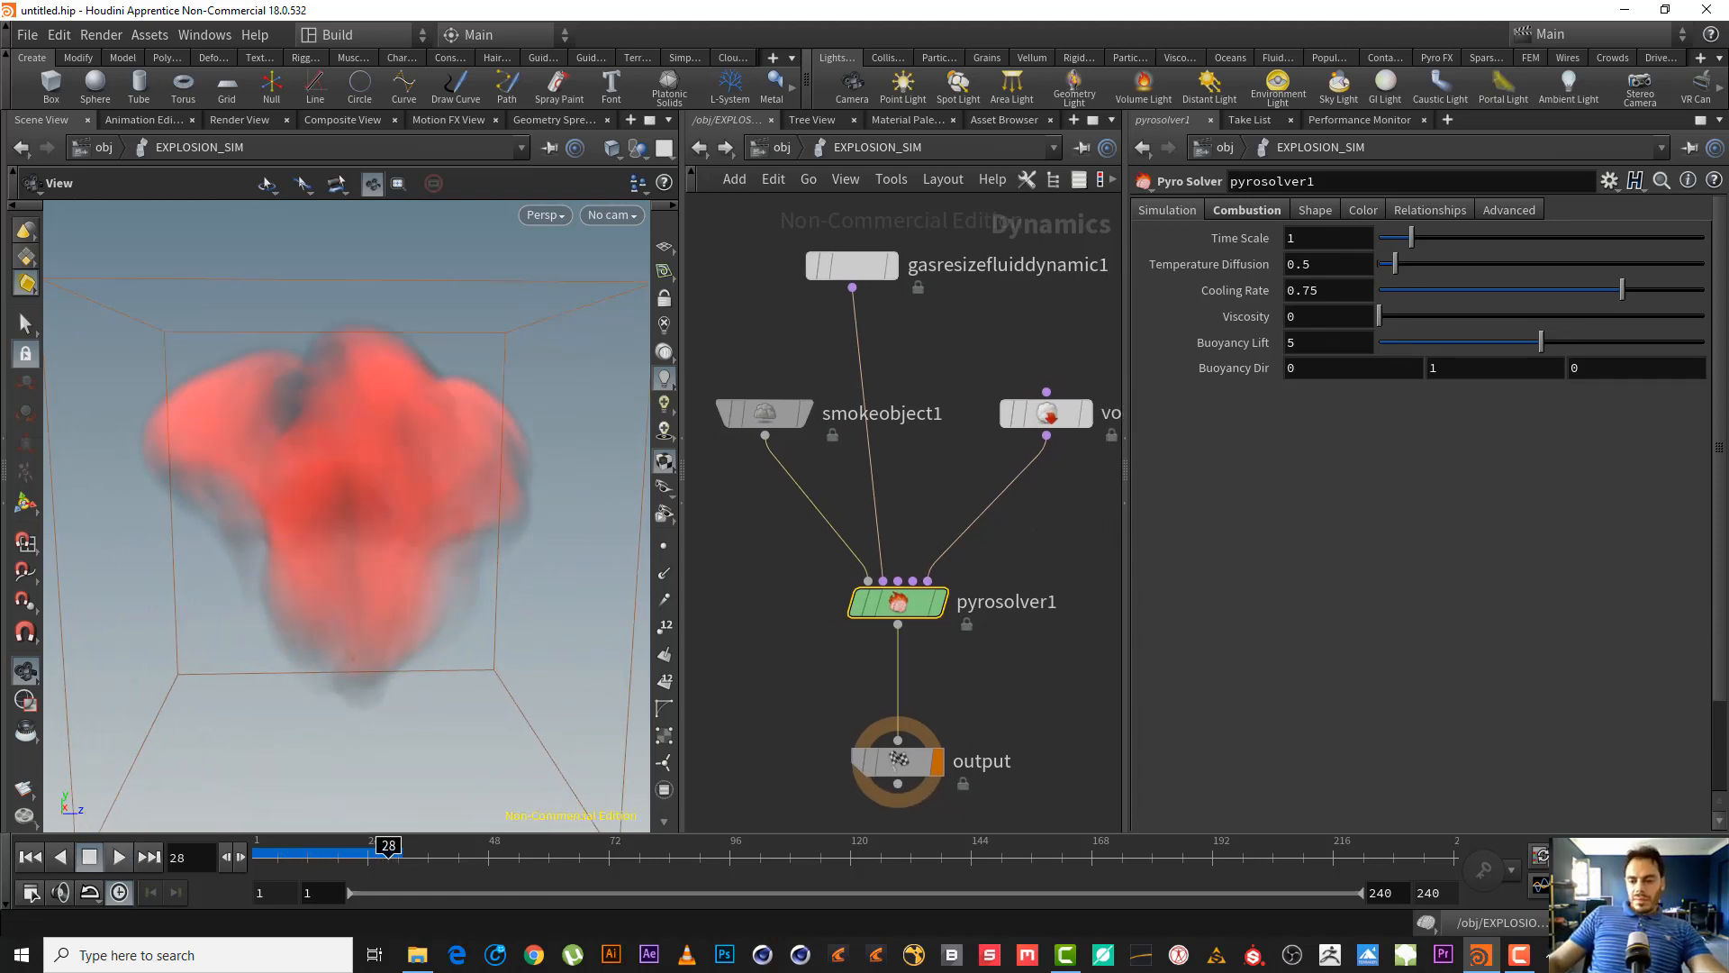
{"action": "left_click", "coordinate": [1530, 963]}
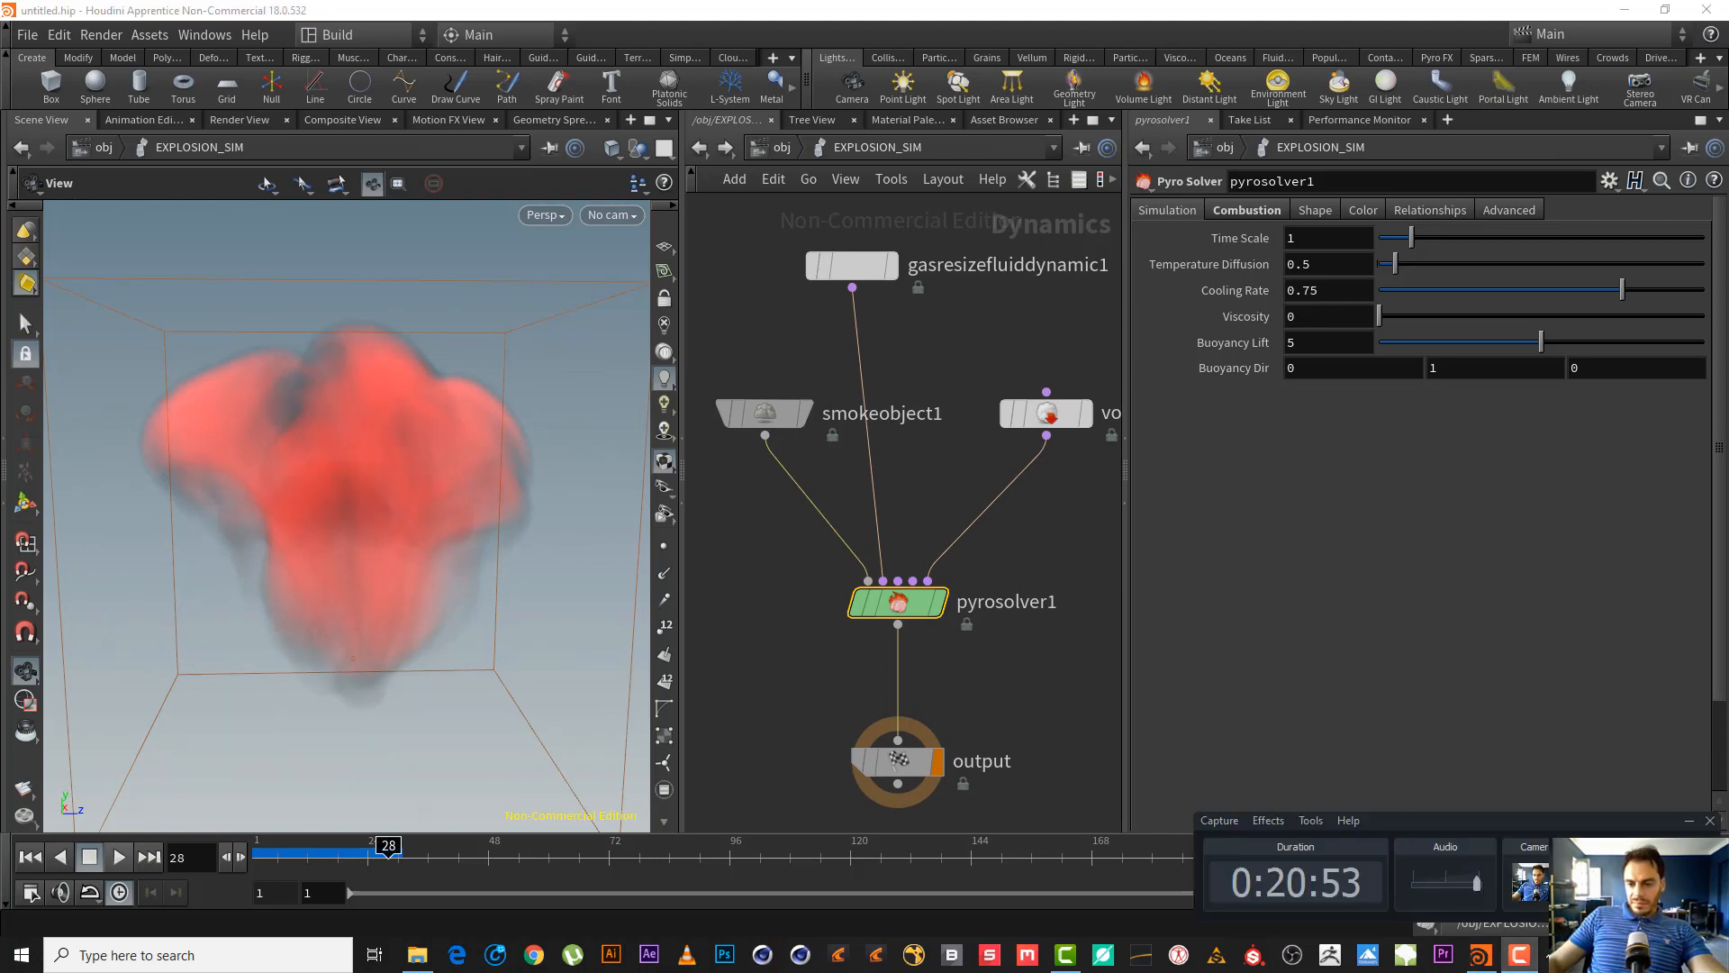
{"action": "left_click", "coordinate": [1690, 822]}
- Enable the Velocity guide on smokeobject1 and examine the velocity field of the explosion from an angle at frame 28
{"action": "left_click_drag", "start_coordinate": [432, 571], "coordinate": [355, 518]}
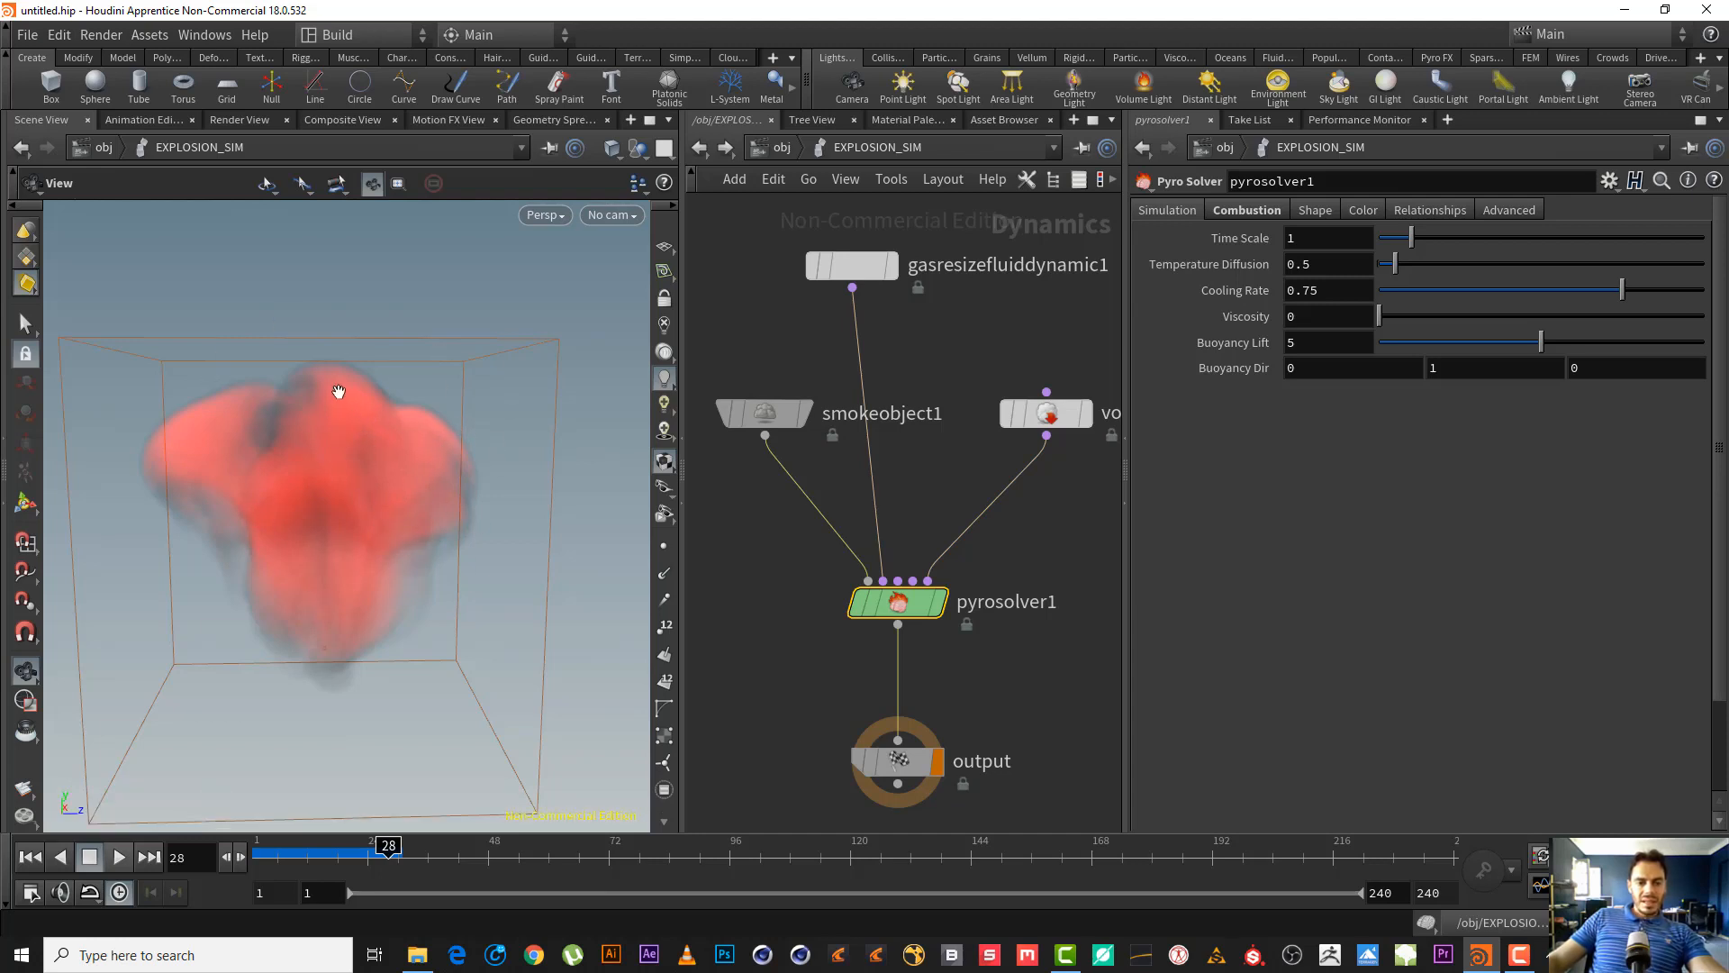
{"action": "right_click_drag", "start_coordinate": [311, 532], "coordinate": [402, 502]}
{"action": "left_click_drag", "start_coordinate": [1035, 671], "coordinate": [758, 366]}
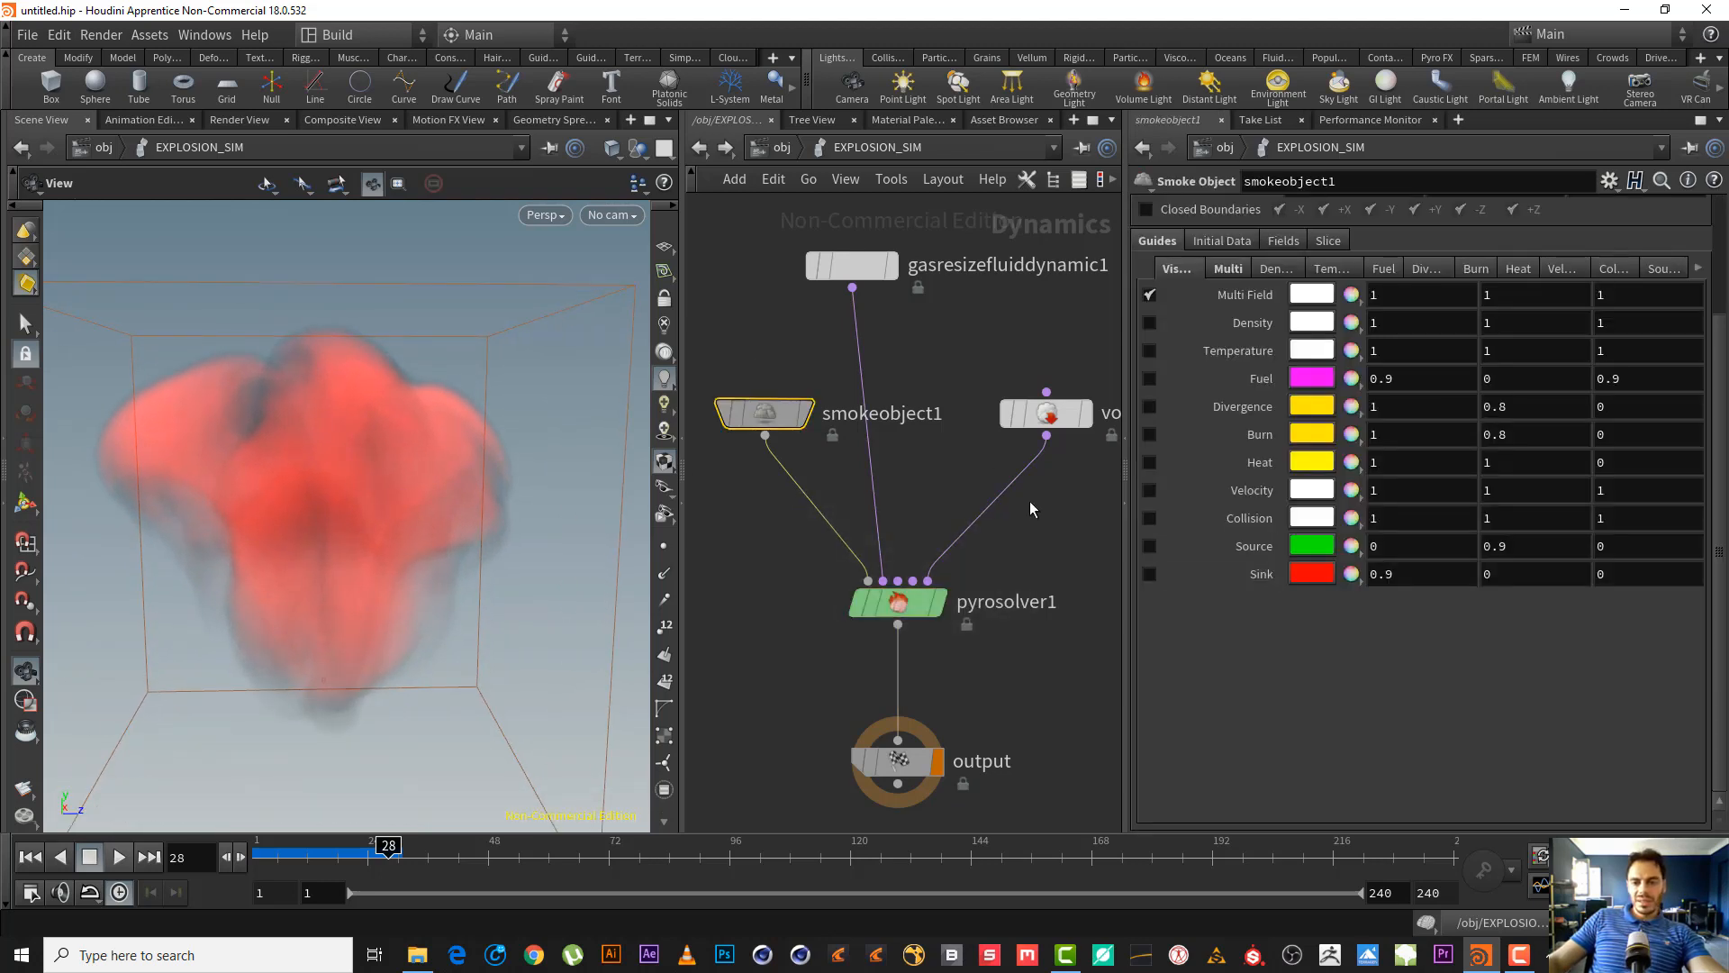
{"action": "left_click", "coordinate": [1149, 489]}
{"action": "left_click_drag", "start_coordinate": [346, 535], "coordinate": [505, 544]}
{"action": "right_click_drag", "start_coordinate": [505, 544], "coordinate": [231, 656]}
{"action": "left_click_drag", "start_coordinate": [336, 617], "coordinate": [135, 598]}
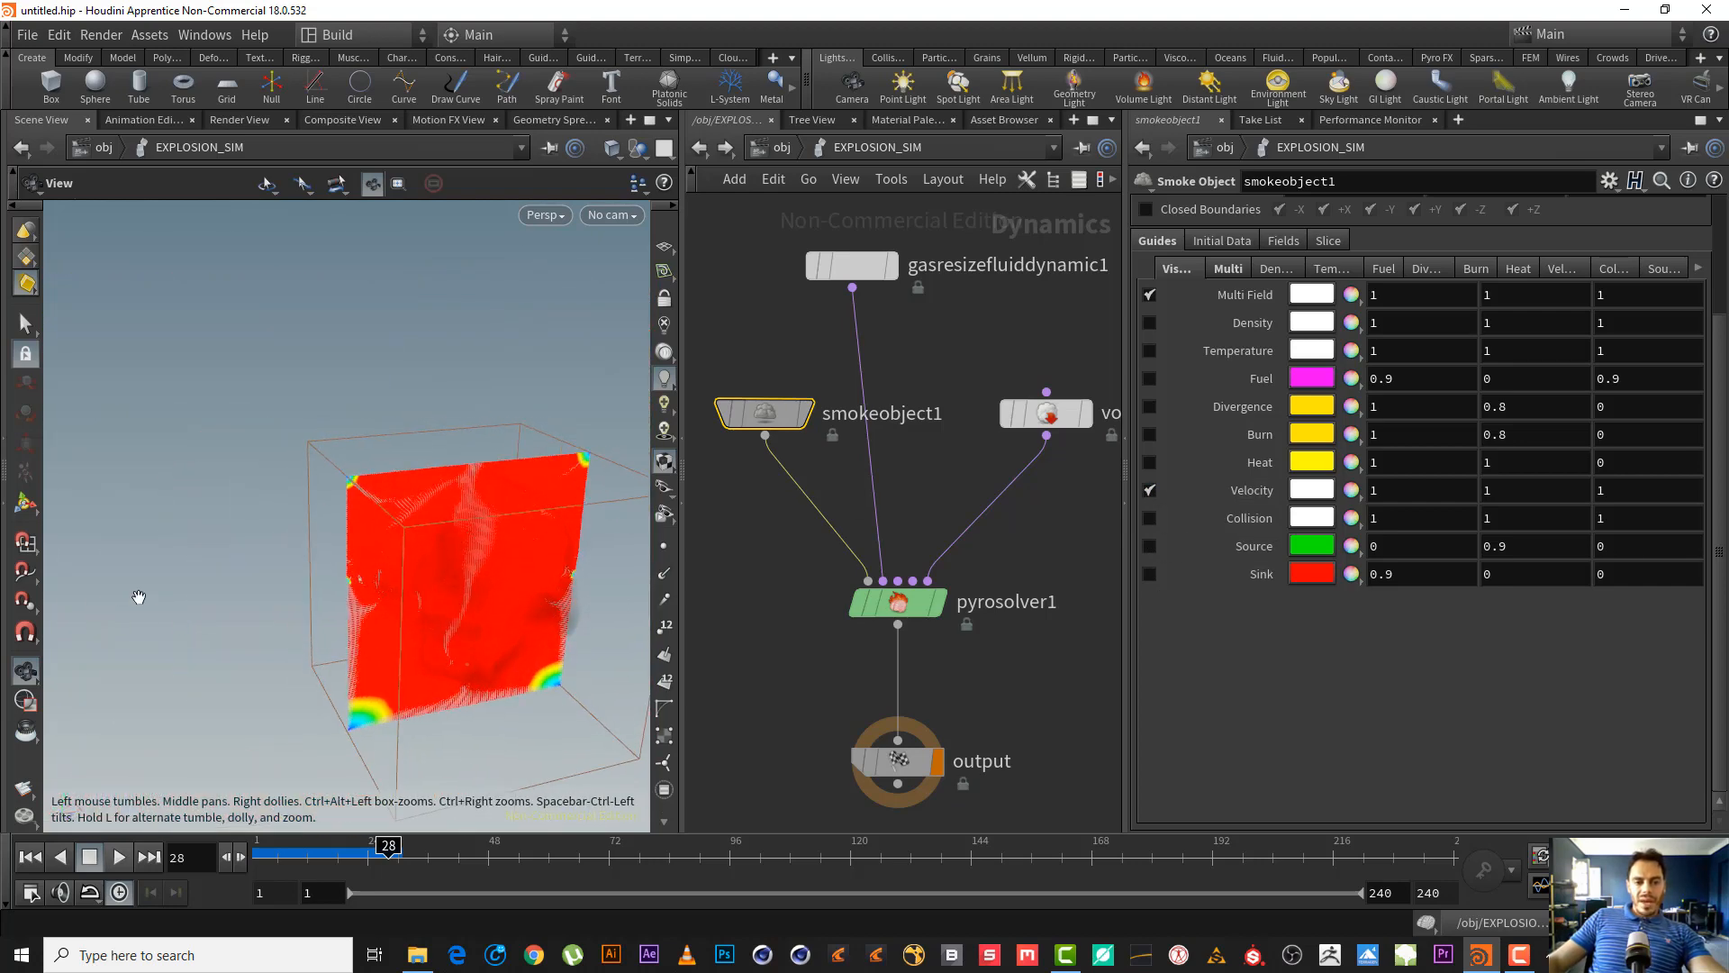
{"action": "middle_click_drag", "start_coordinate": [298, 619], "coordinate": [135, 586]}
{"action": "right_click_drag", "start_coordinate": [135, 587], "coordinate": [359, 591]}
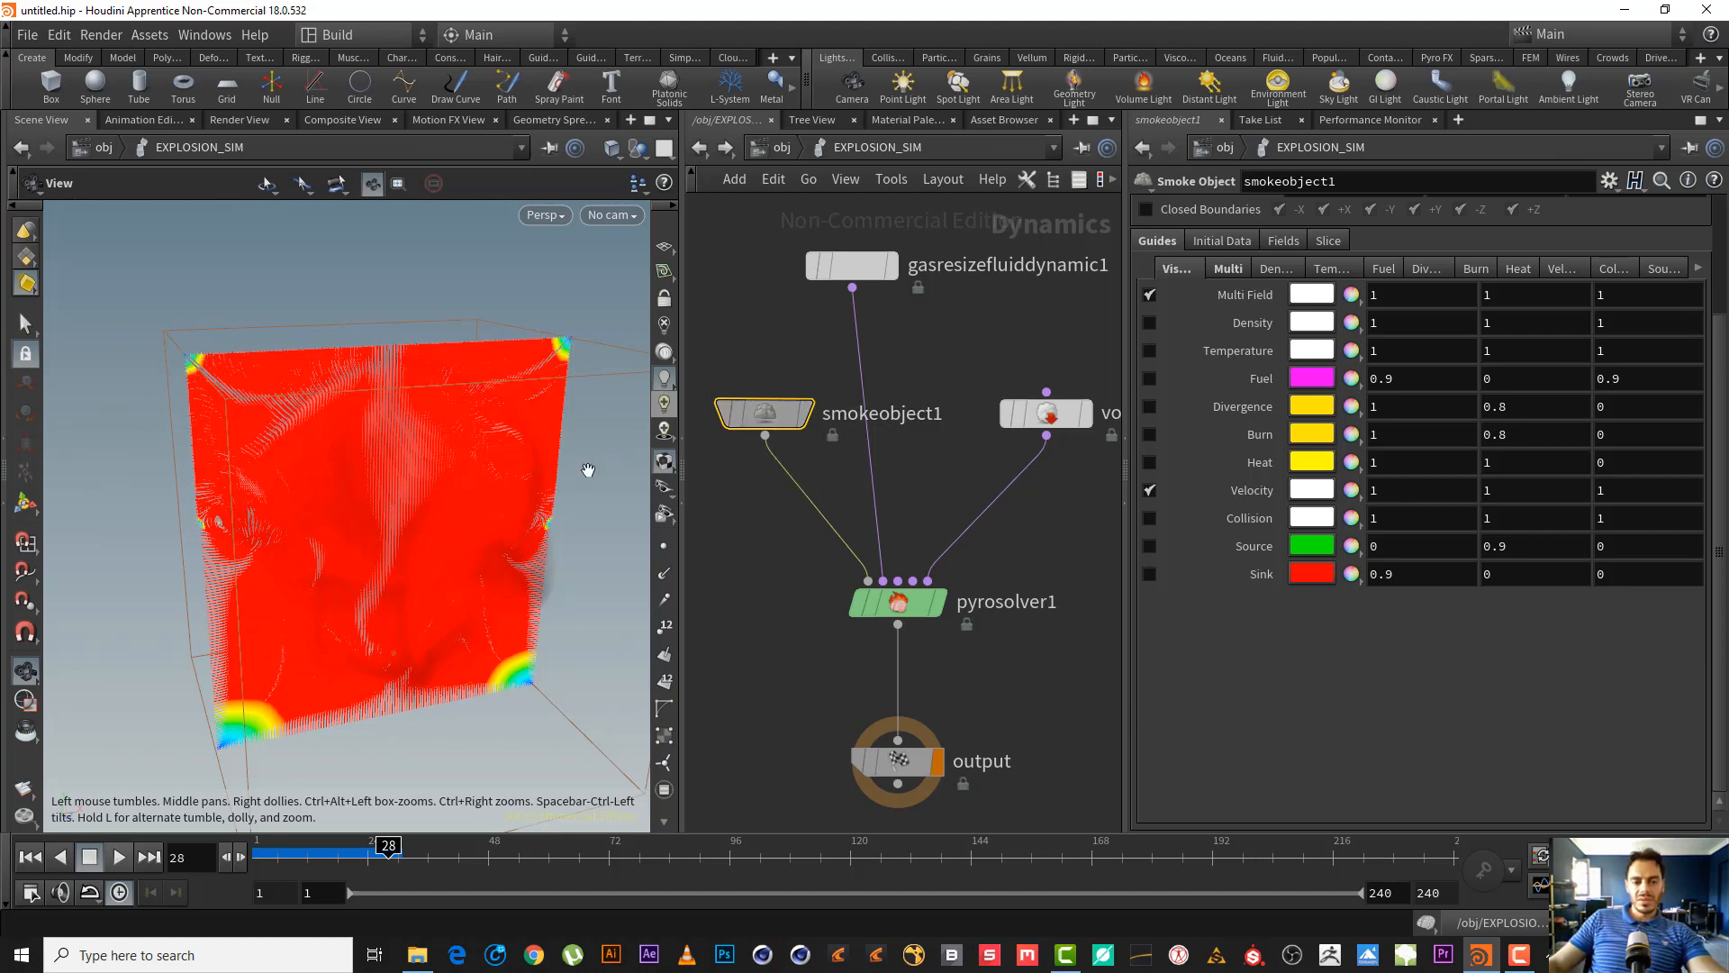
- Return to frame 1 and move the smokeobject1 and gasresizefluiddynamic1 nodes farther from the volume source node in the network
{"action": "left_click", "coordinate": [29, 857]}
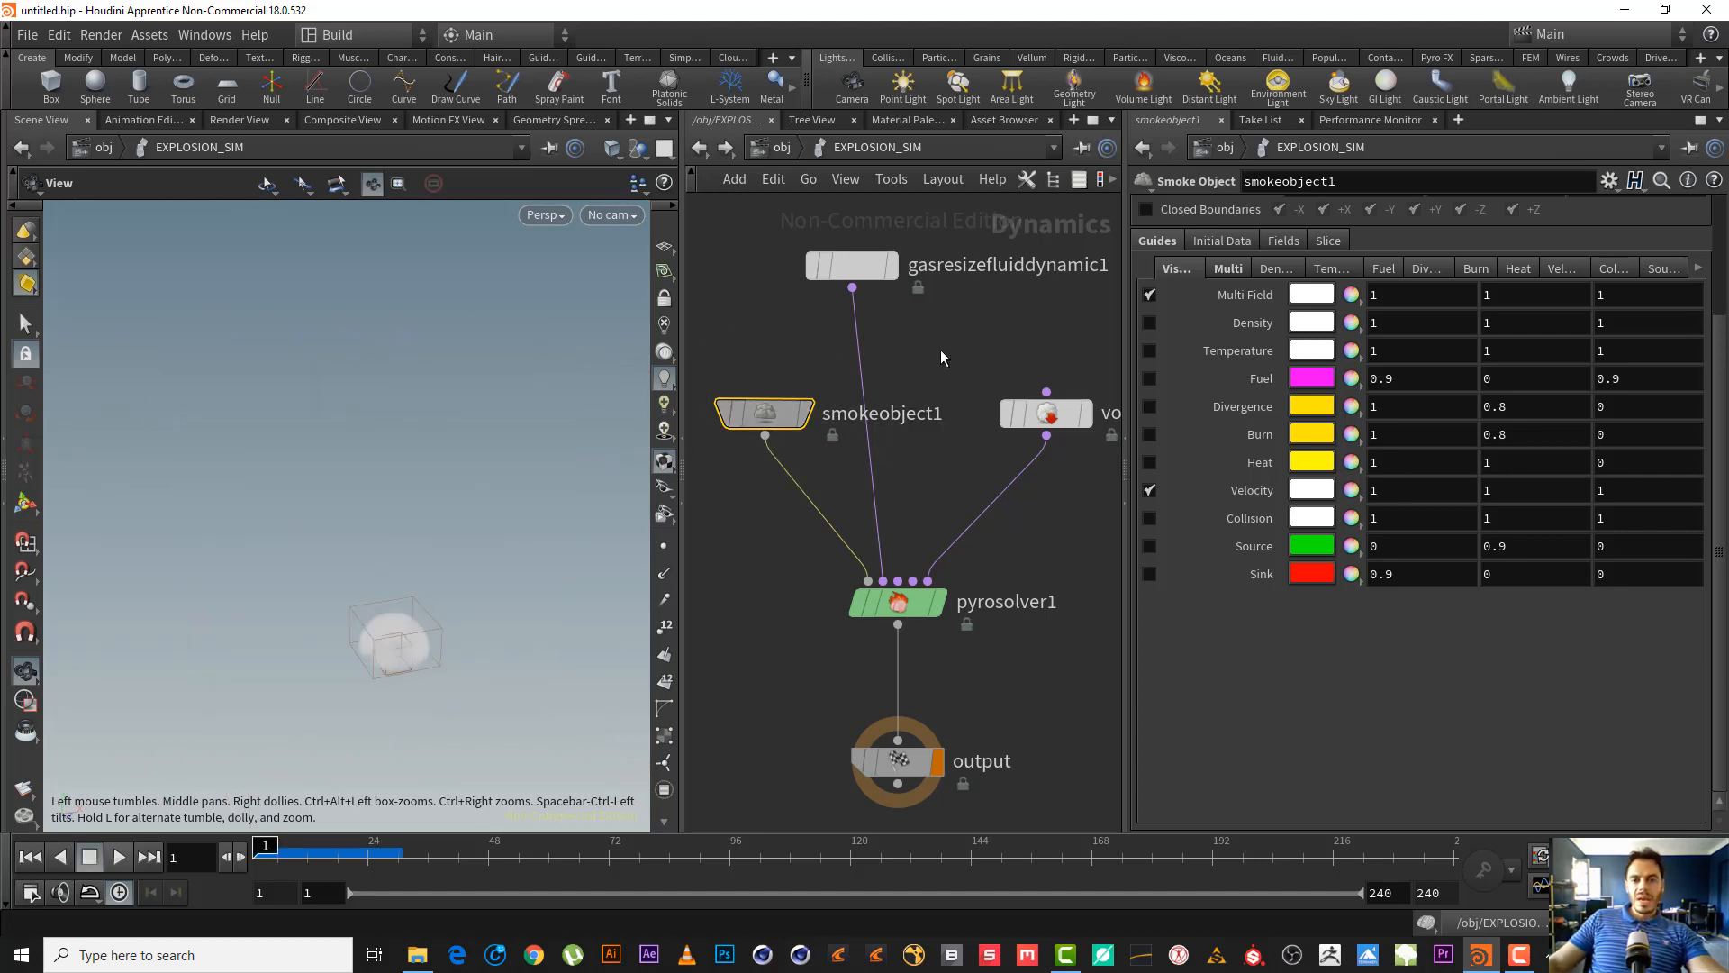
{"action": "mouse_move", "coordinate": [941, 351]}
{"action": "middle_mouse_down"}
{"action": "mouse_move", "coordinate": [958, 397]}
{"action": "mouse_move", "coordinate": [950, 377]}
{"action": "middle_mouse_up"}
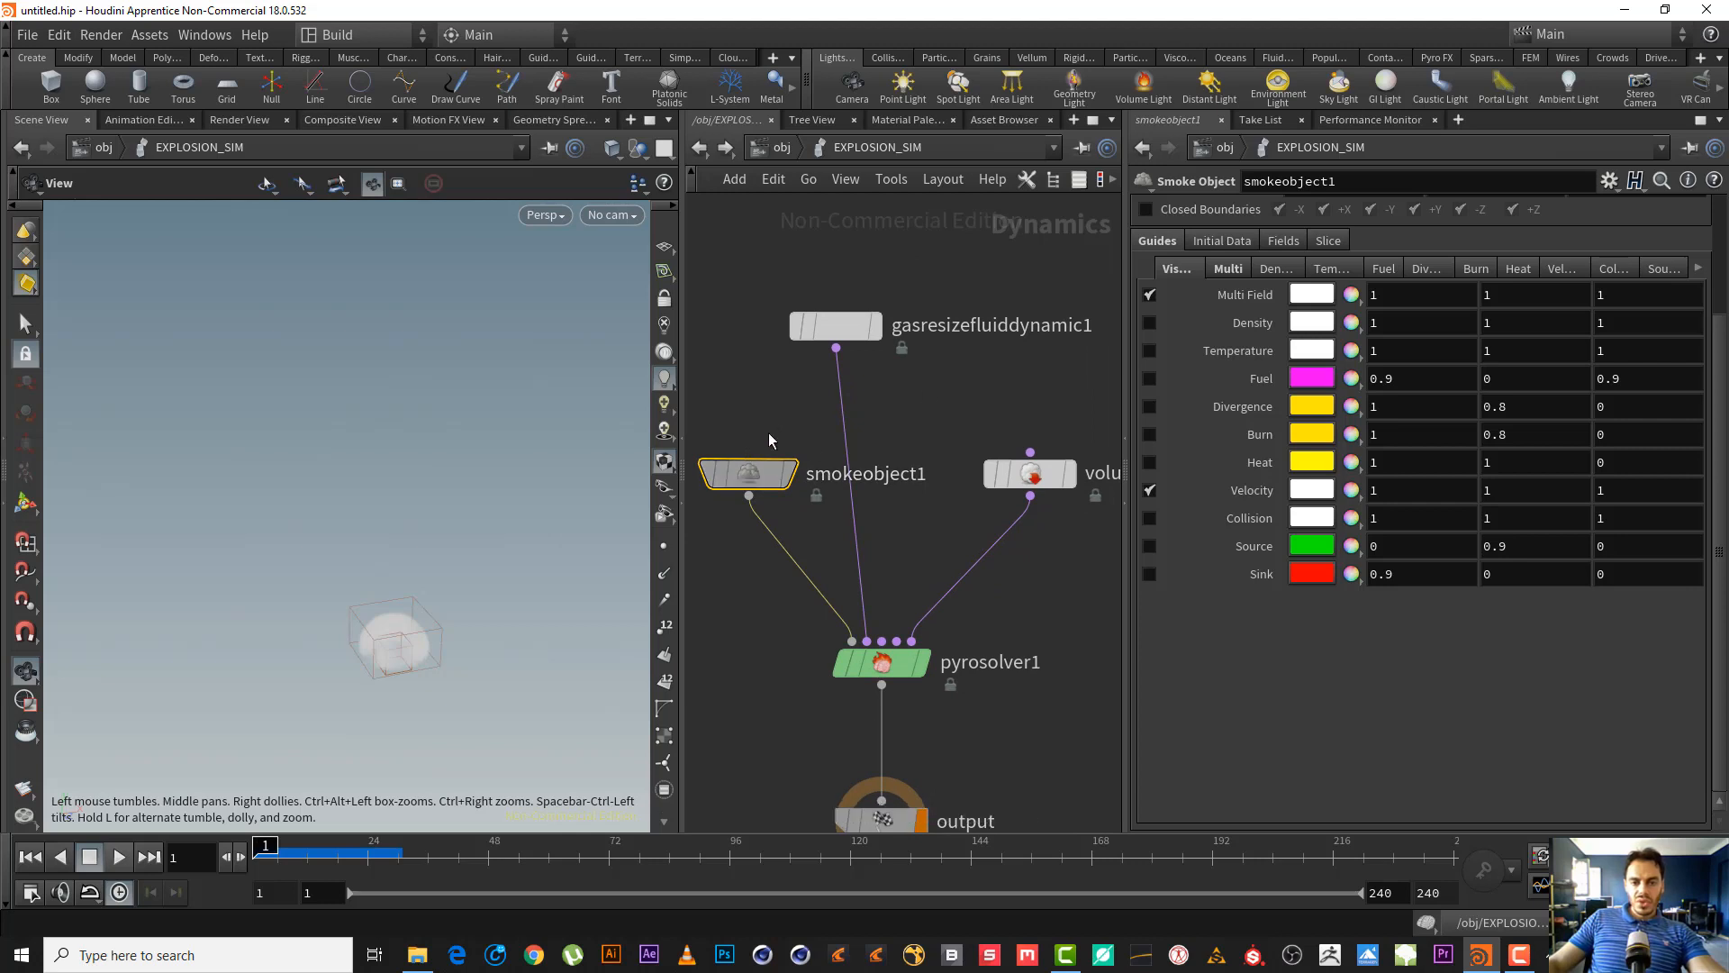
{"action": "left_click_drag", "start_coordinate": [764, 471], "coordinate": [687, 488]}
{"action": "middle_click_drag", "start_coordinate": [936, 435], "coordinate": [1071, 460]}
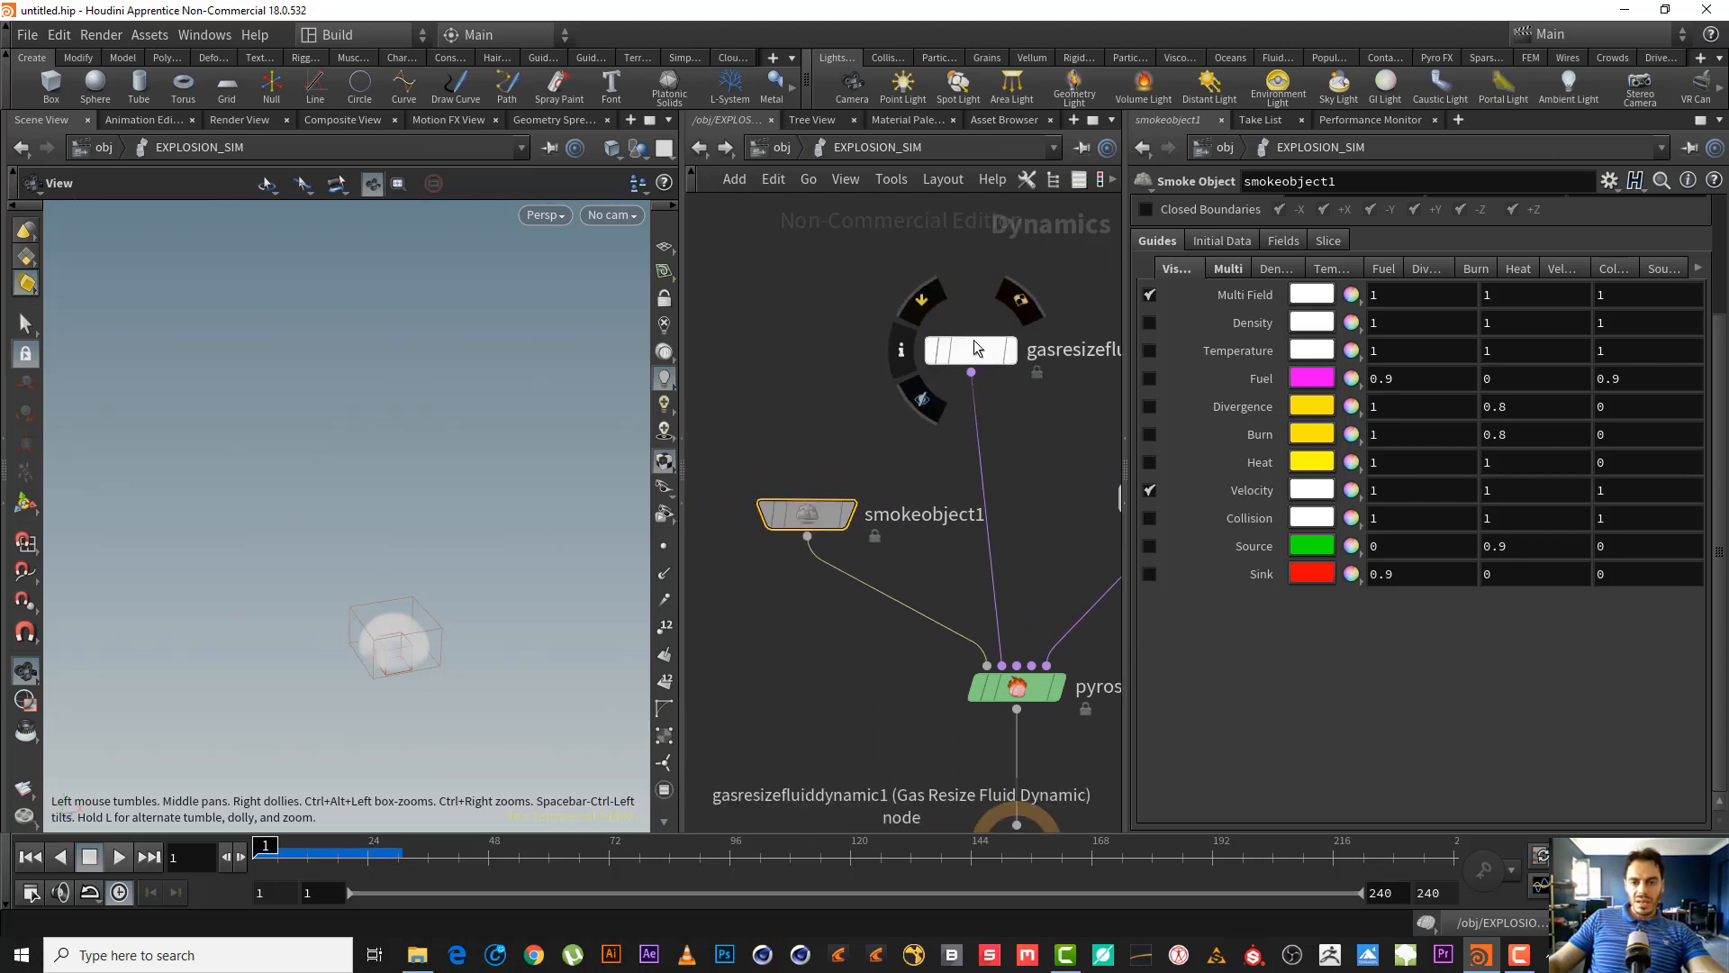
{"action": "left_click_drag", "start_coordinate": [975, 348], "coordinate": [884, 350]}
{"action": "middle_click_drag", "start_coordinate": [1014, 390], "coordinate": [932, 390]}
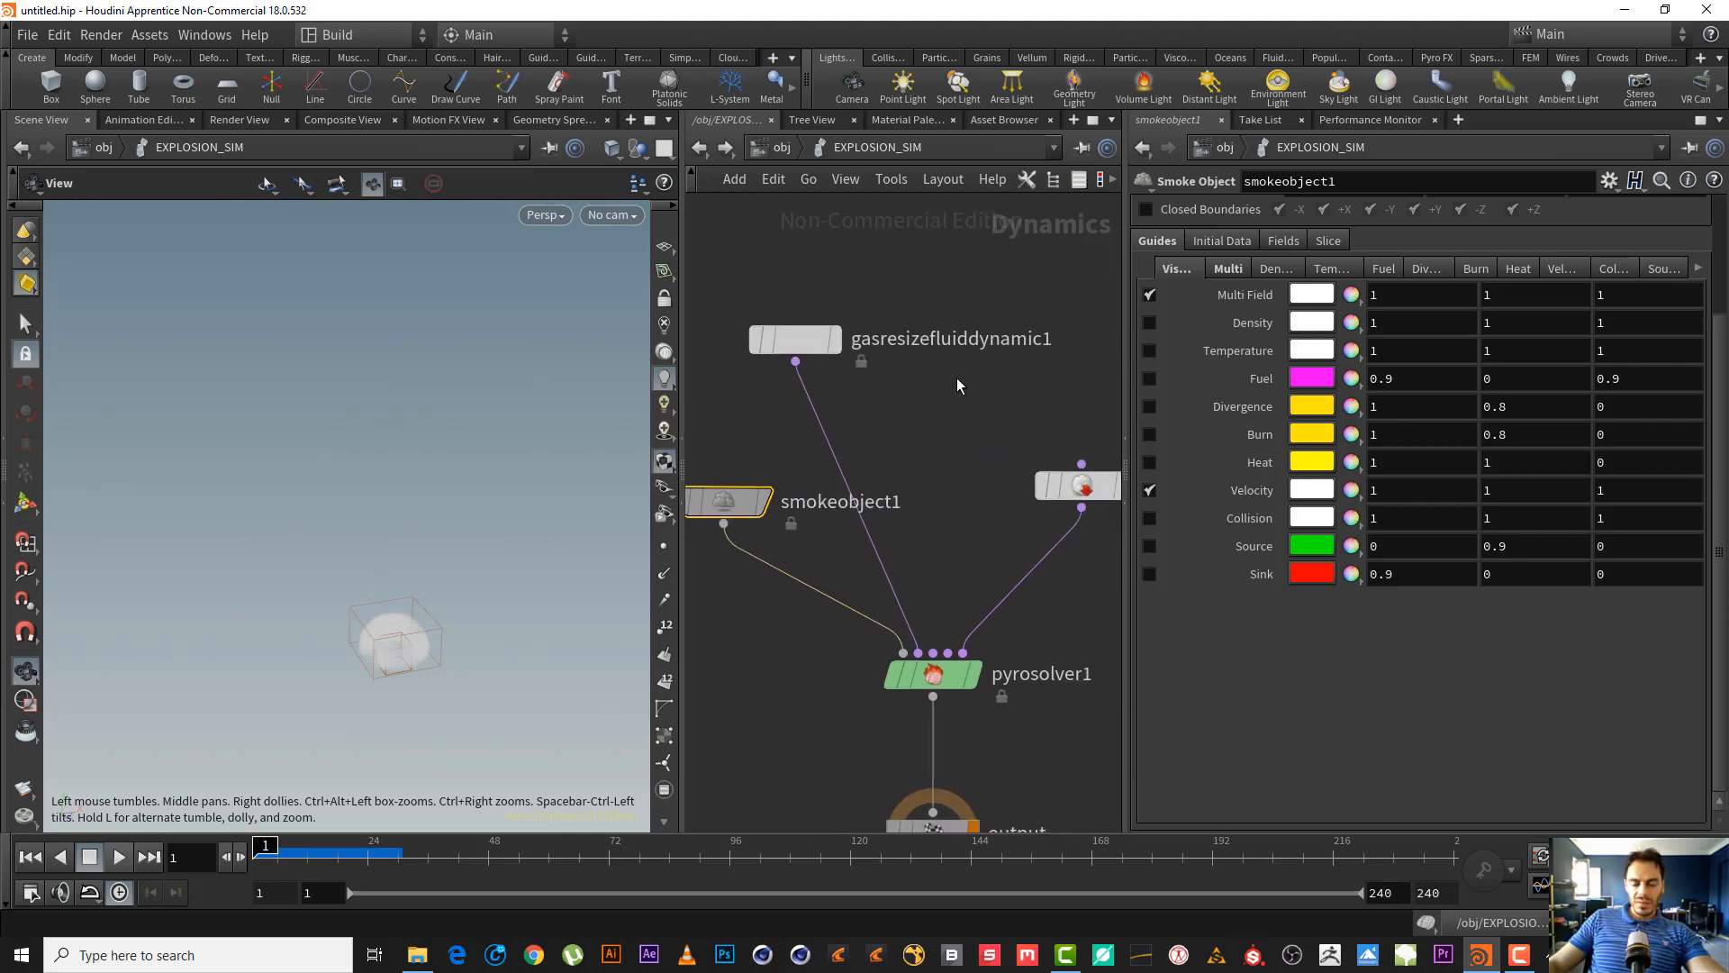
- Examine the fuel, temperature and velocity source operations of volumesource1
{"action": "middle_click_drag", "start_coordinate": [1061, 431], "coordinate": [988, 432]}
{"action": "left_click", "coordinate": [1009, 486]}
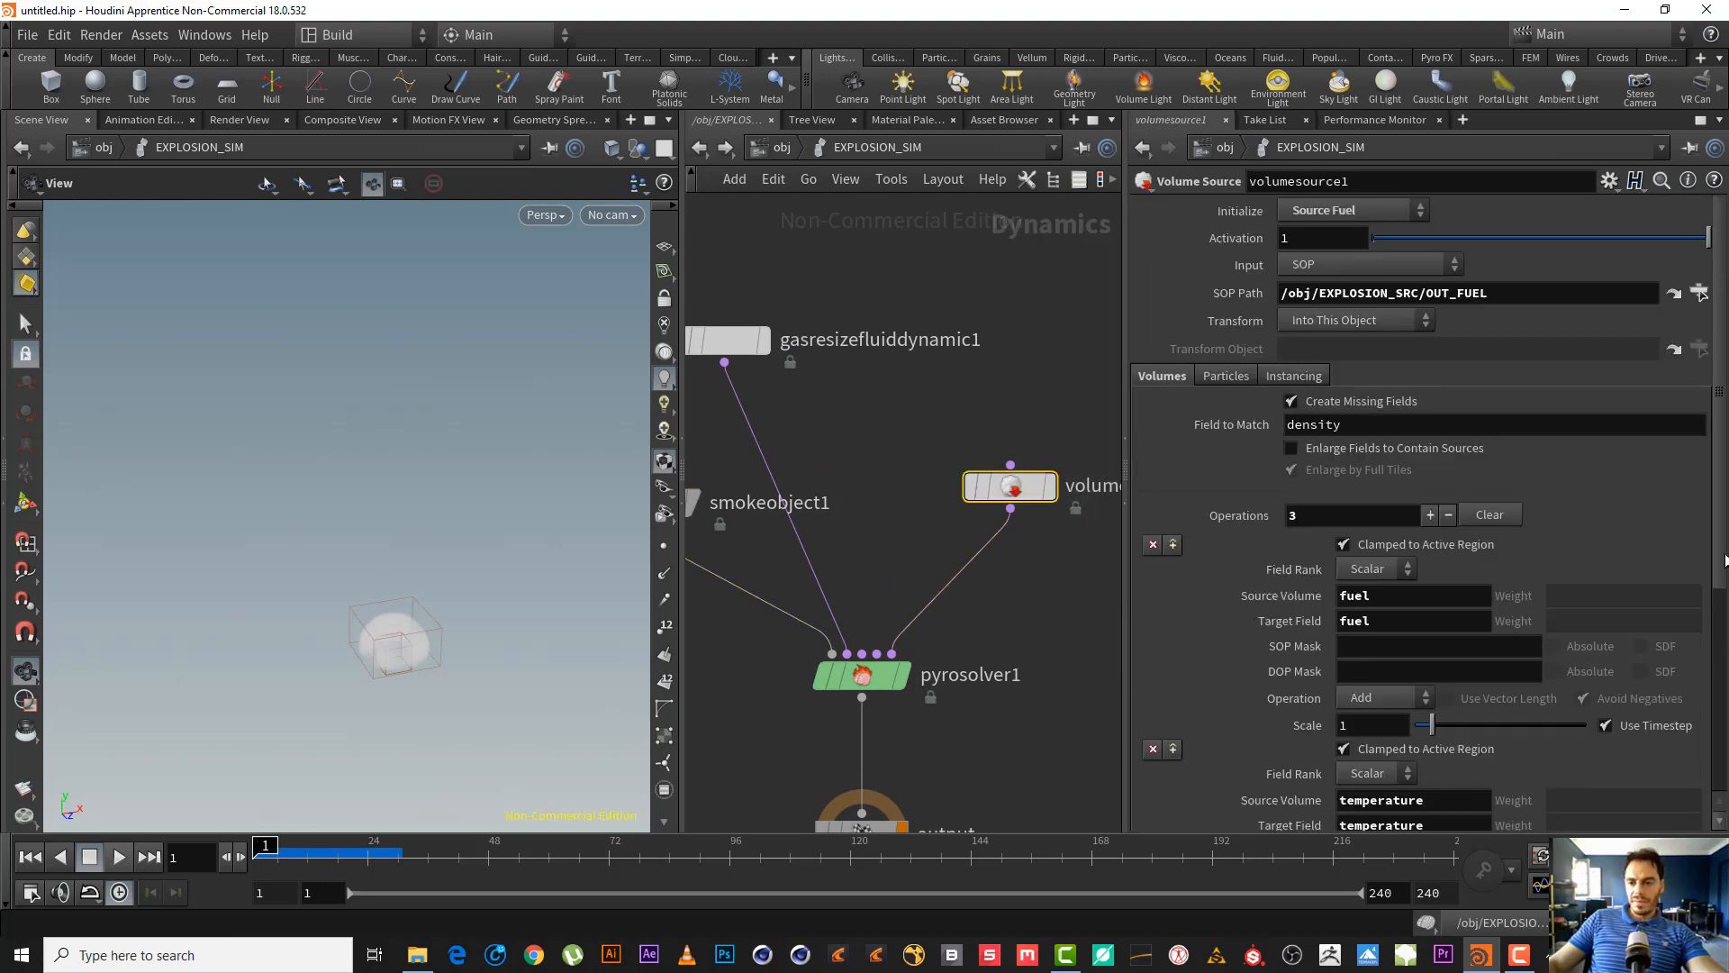
{"action": "left_click_drag", "start_coordinate": [1723, 560], "coordinate": [1723, 772]}
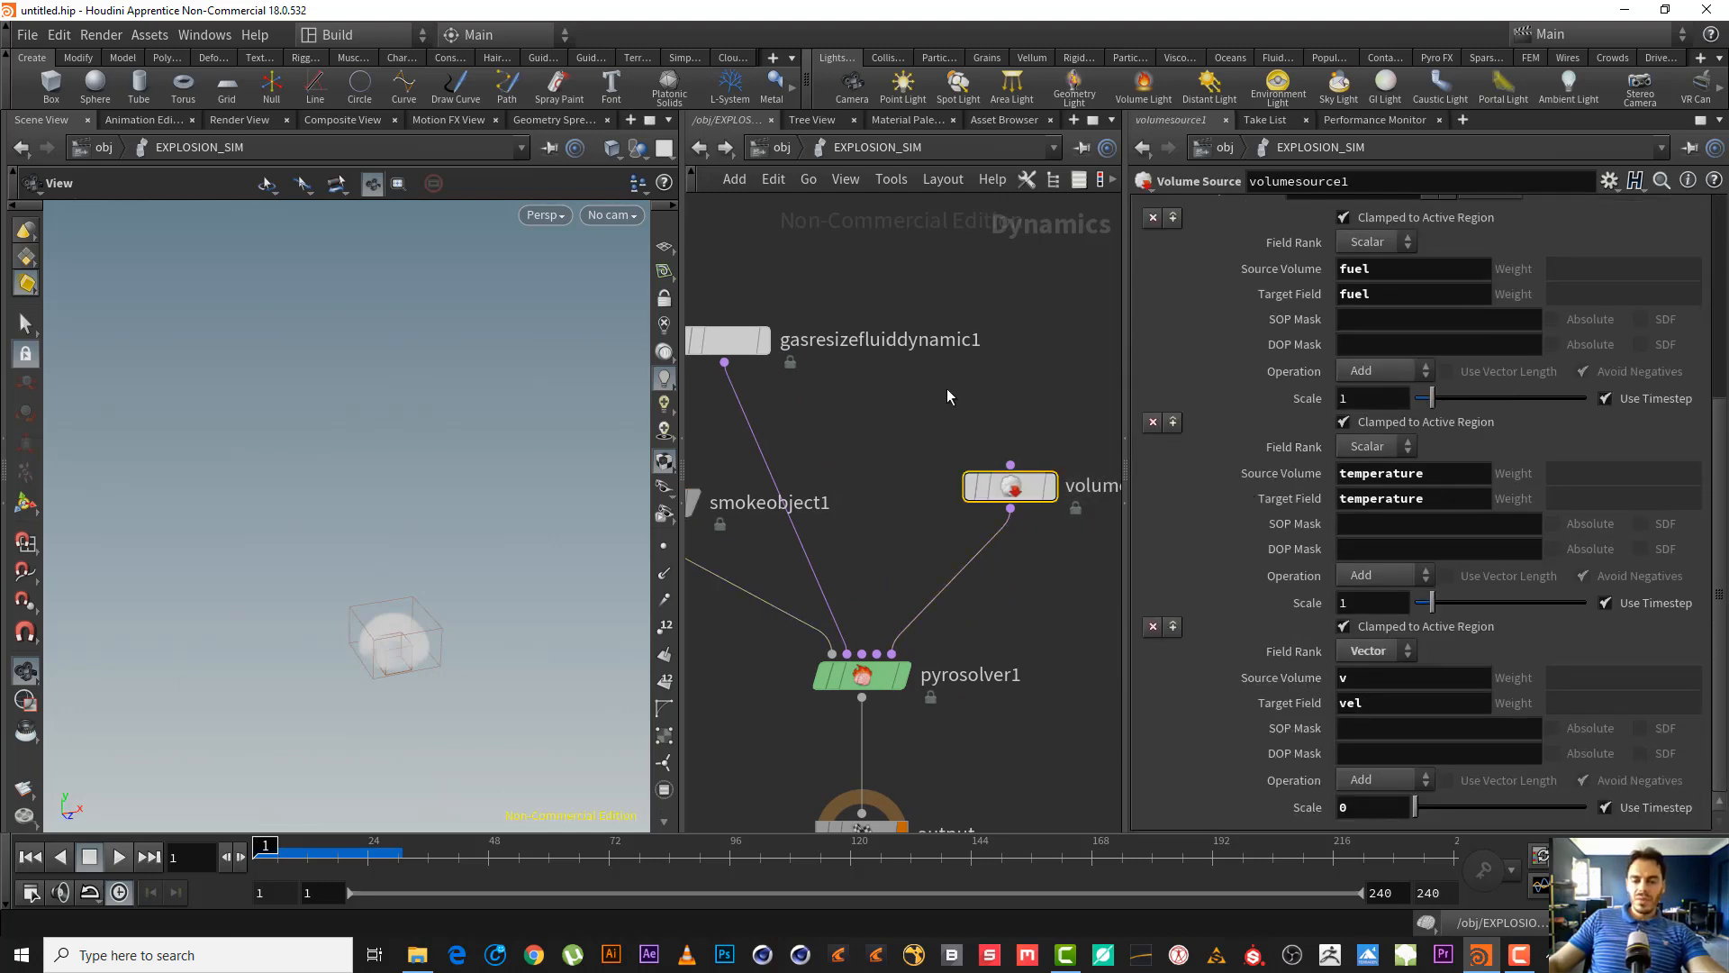
- Add a second Volume Source node above pyrosolver1 and connect its output to the solver's third input
{"action": "middle_click_drag", "start_coordinate": [948, 396], "coordinate": [945, 468]}
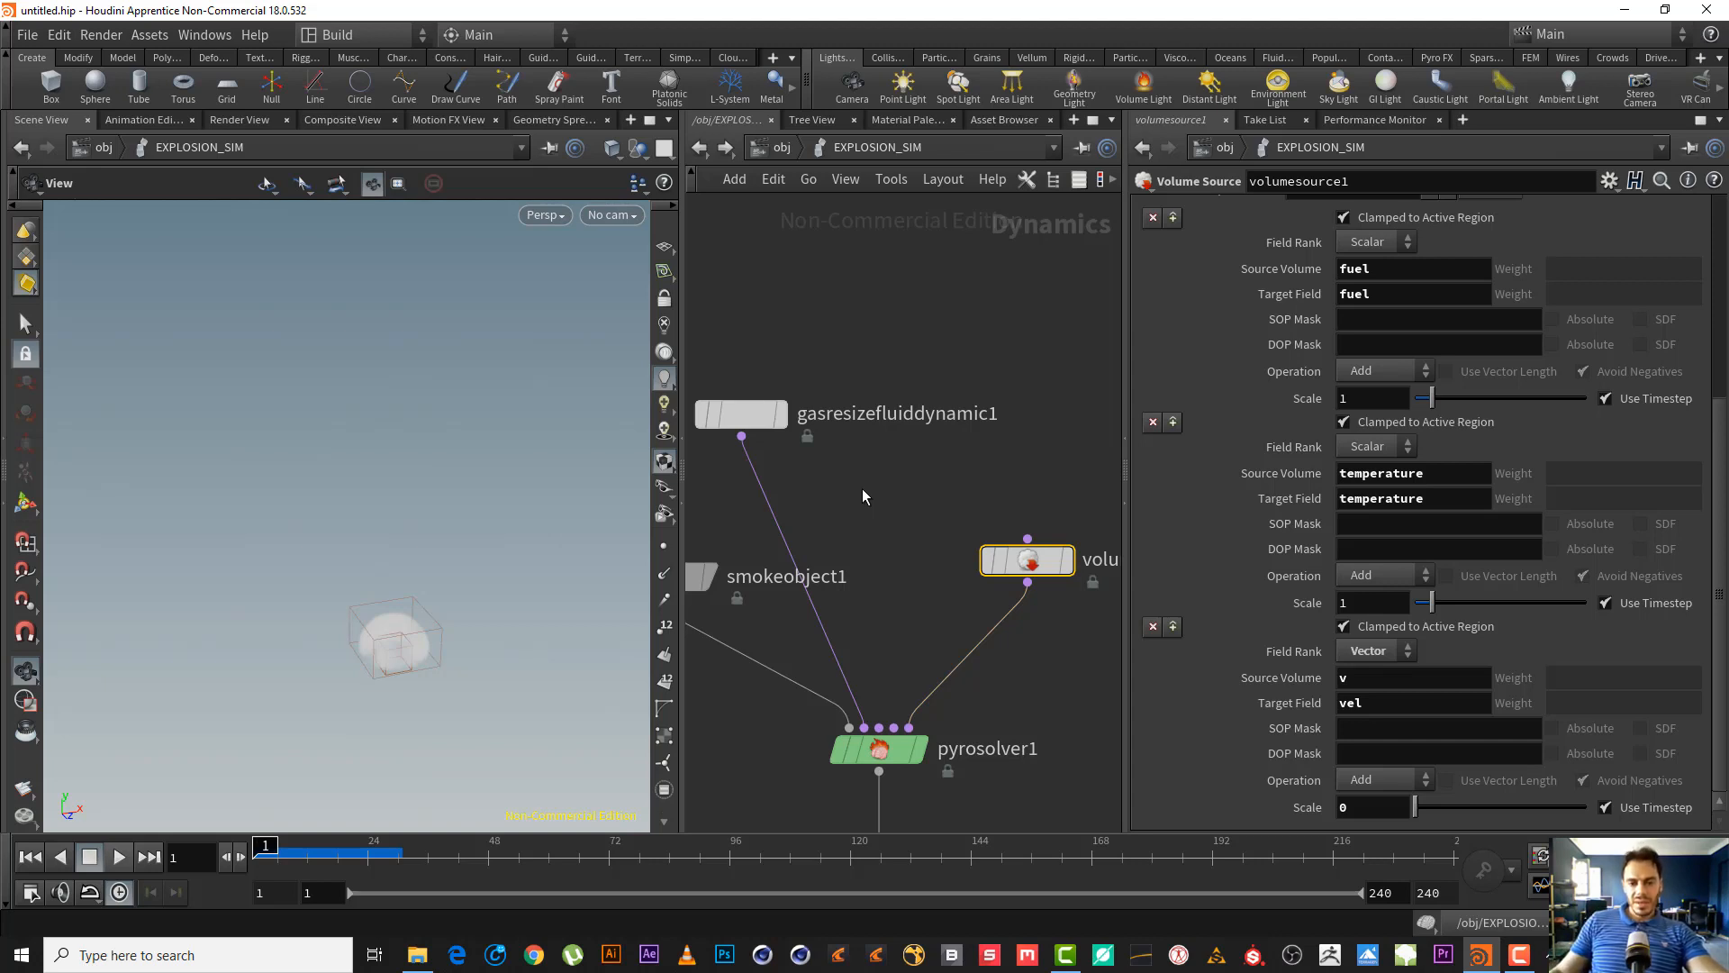
{"action": "key", "text": "Tab"}
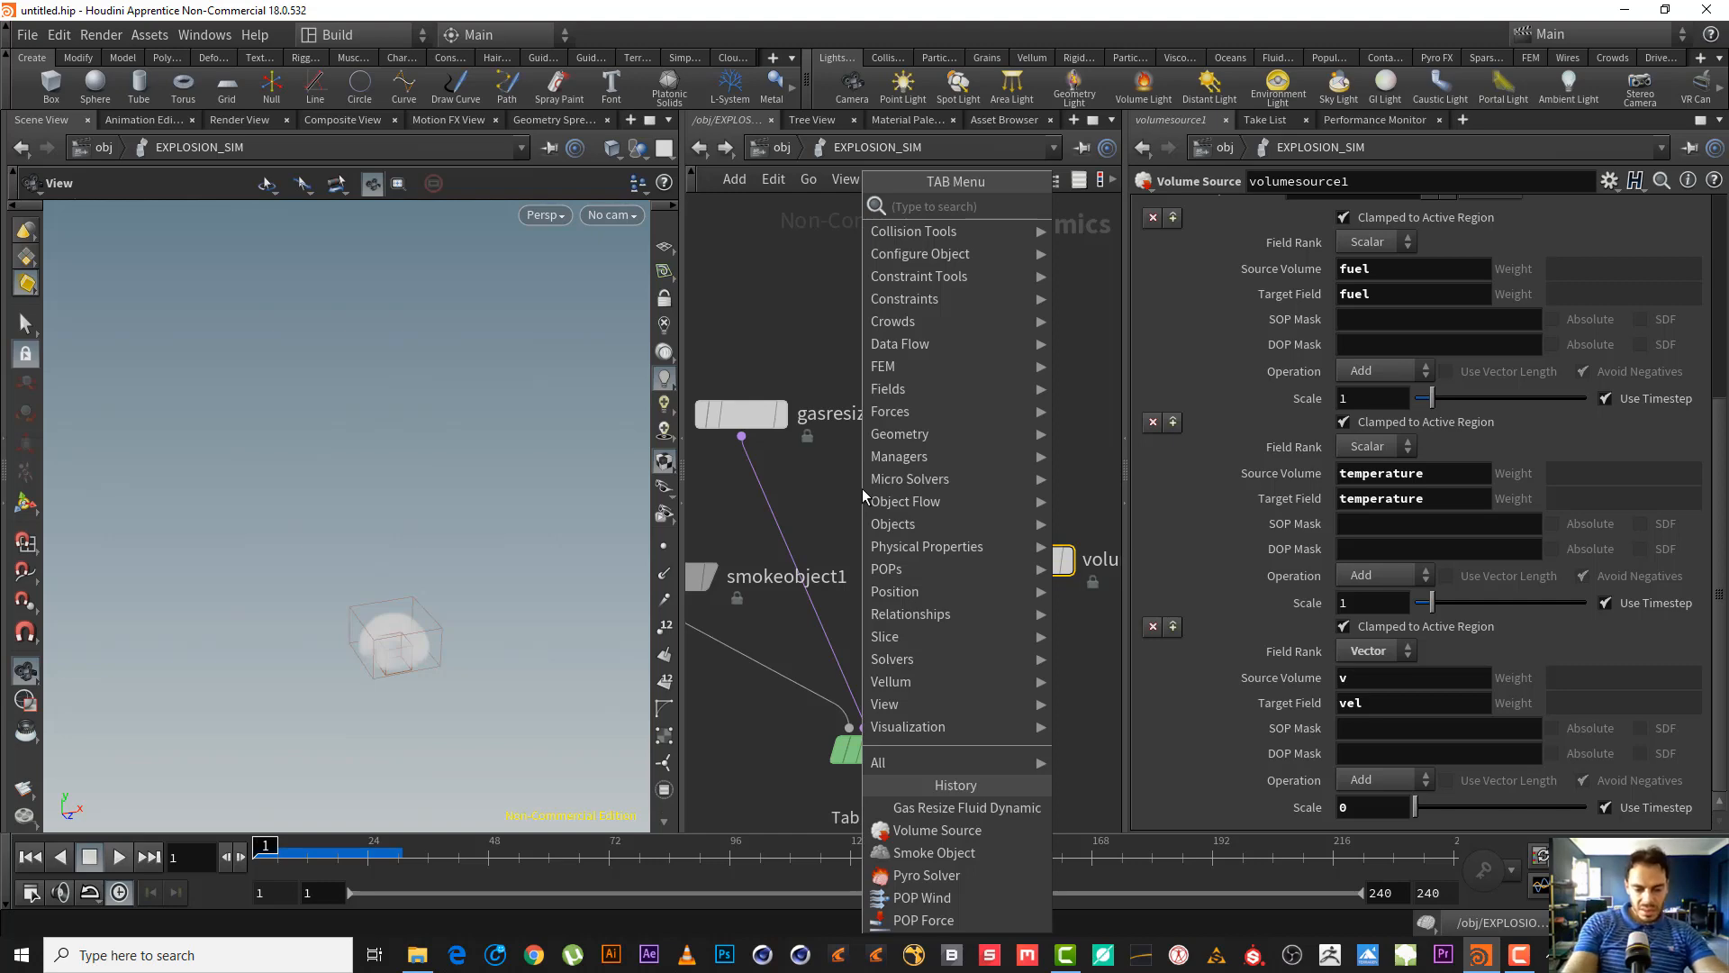
{"action": "type", "text": "vol s"}
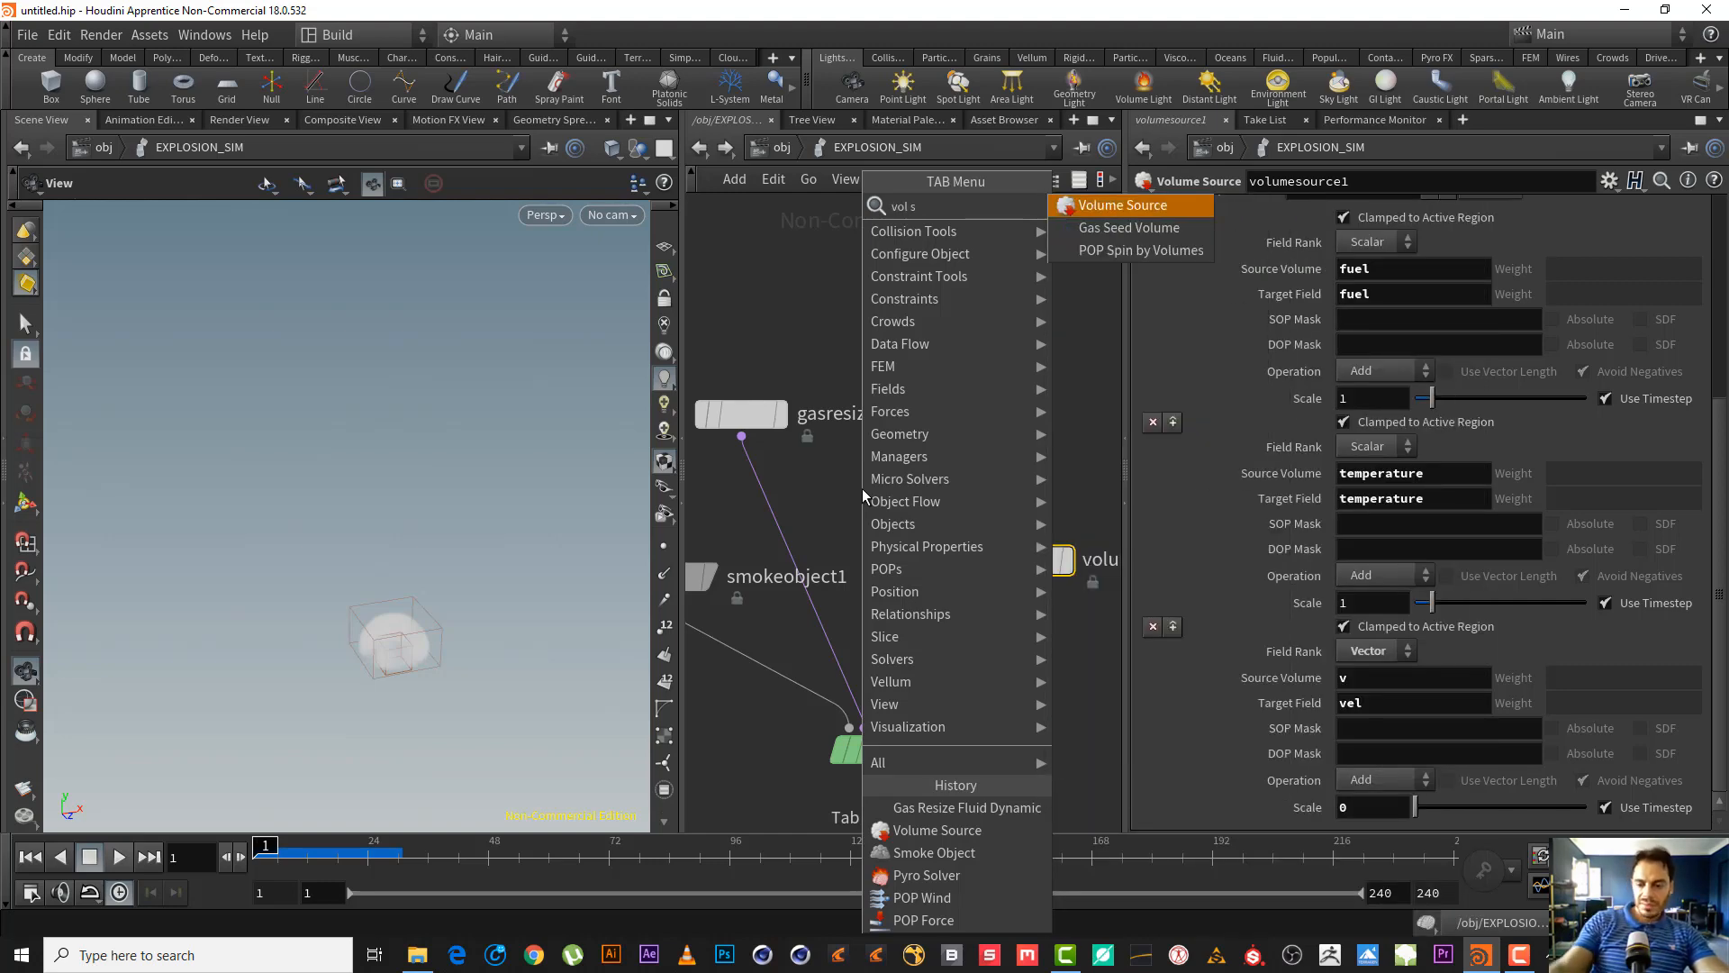
{"action": "key", "text": "Return"}
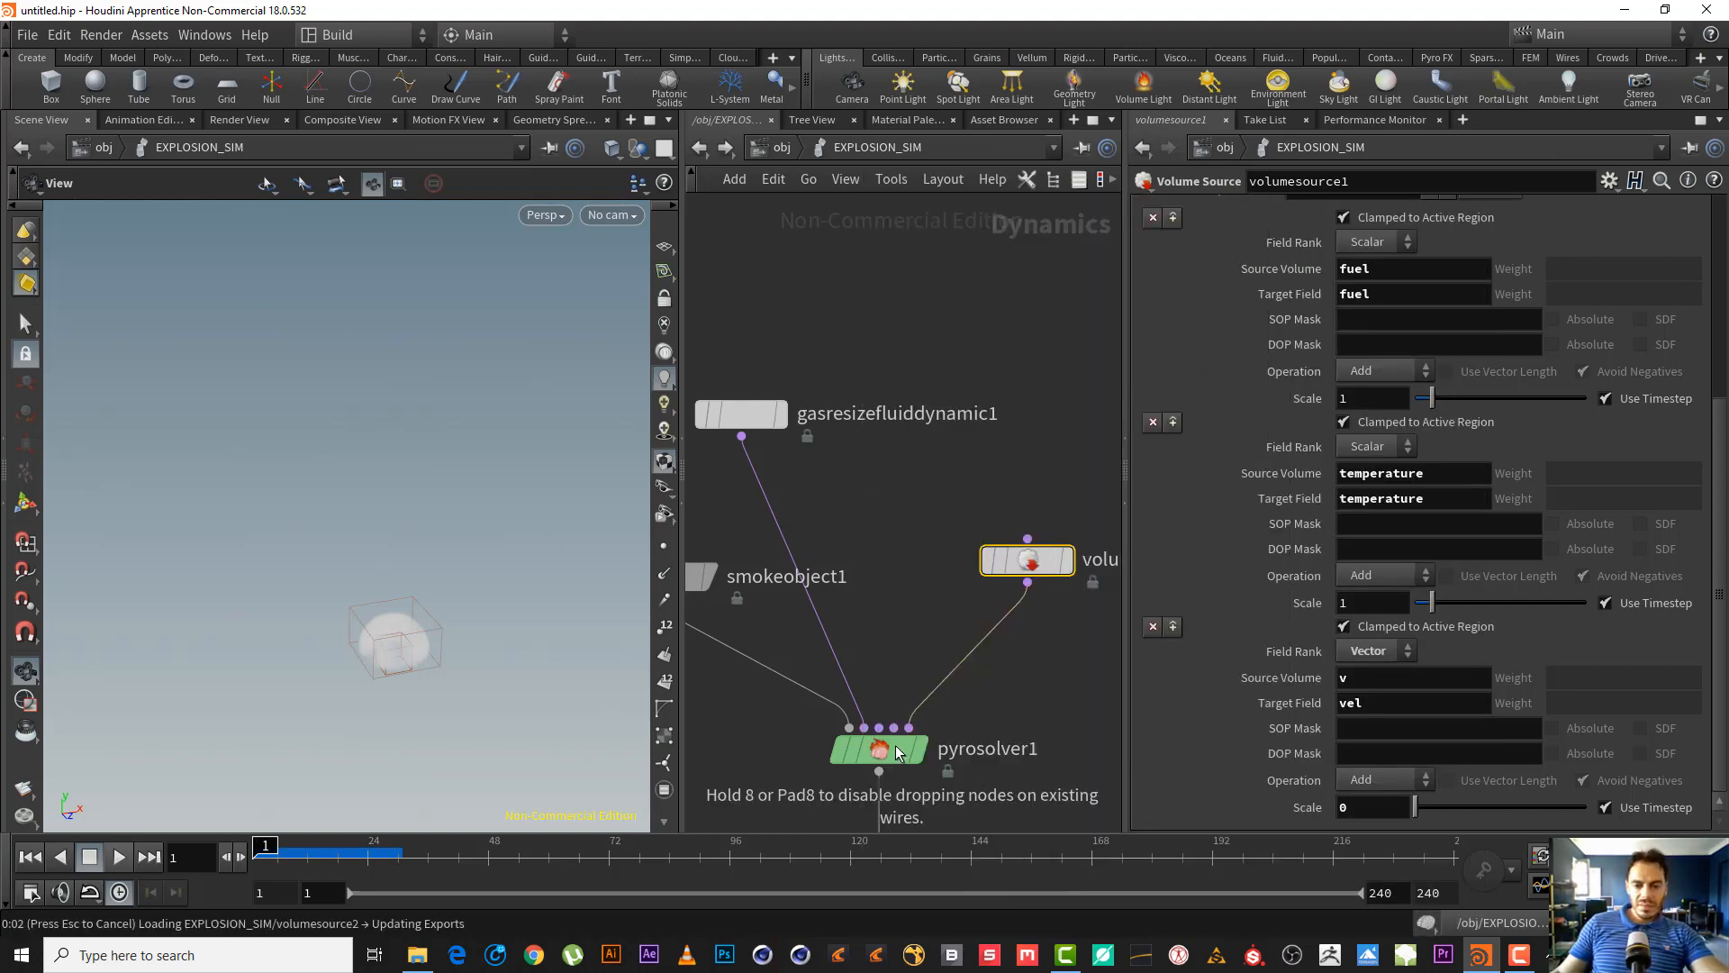
{"action": "left_click", "coordinate": [862, 488]}
{"action": "left_click", "coordinate": [880, 727]}
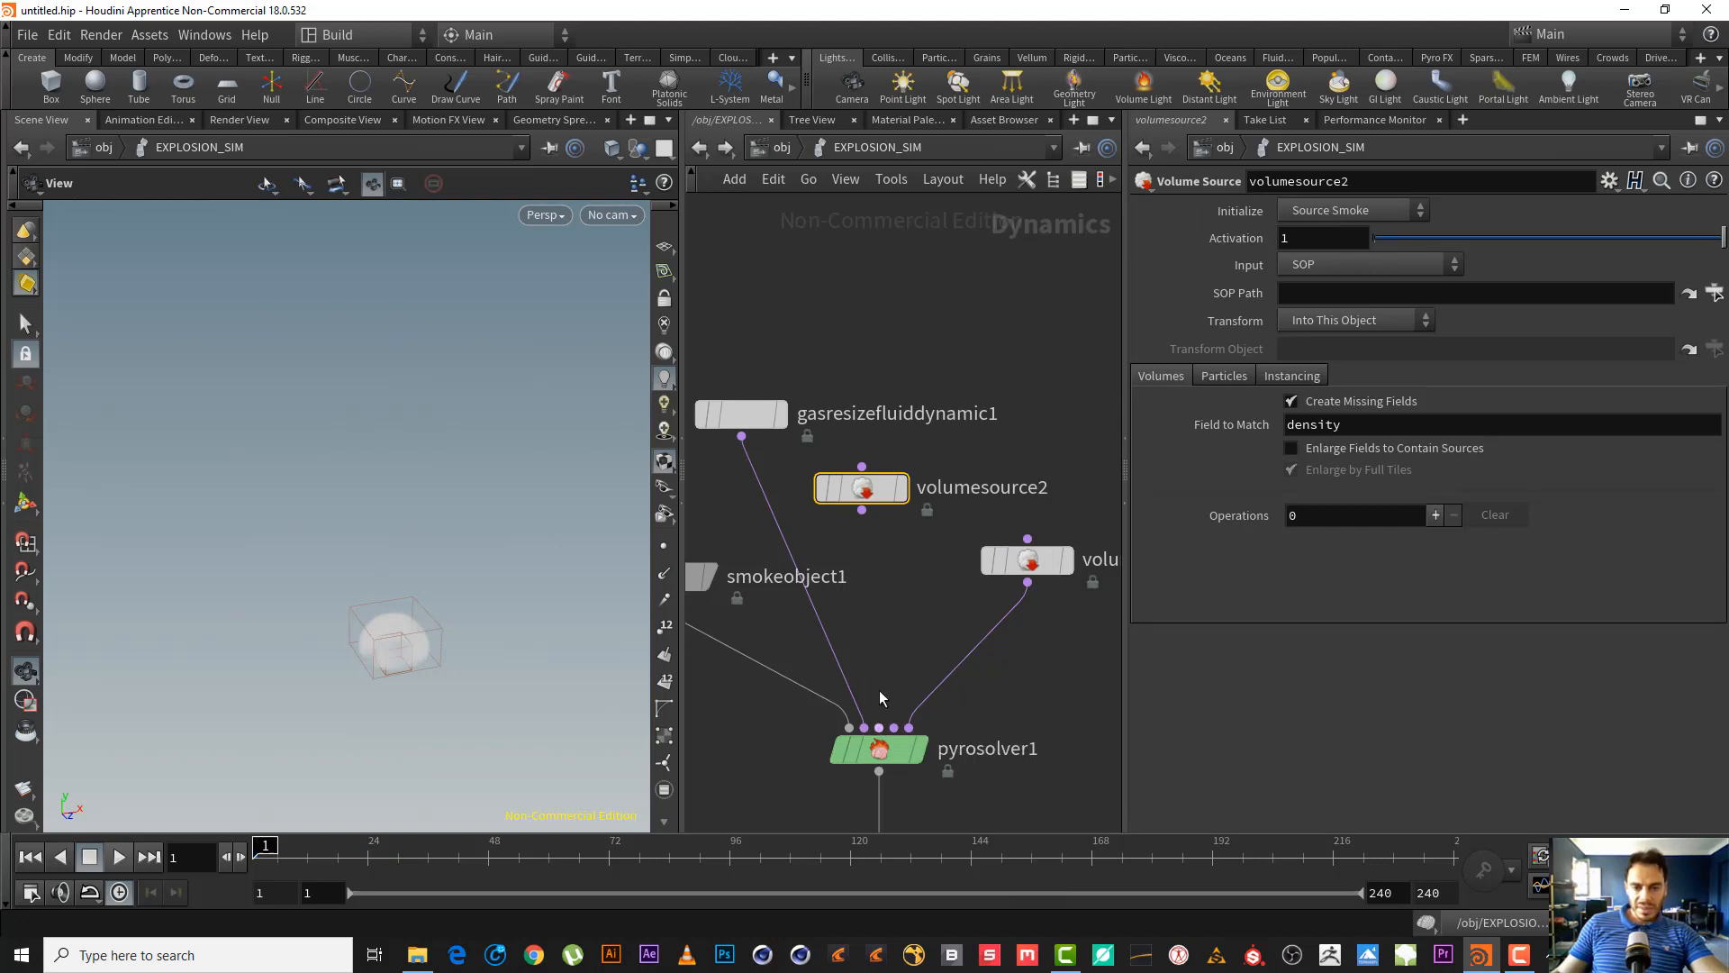
{"action": "left_click", "coordinate": [862, 509]}
{"action": "middle_click_drag", "start_coordinate": [1013, 667], "coordinate": [993, 653]}
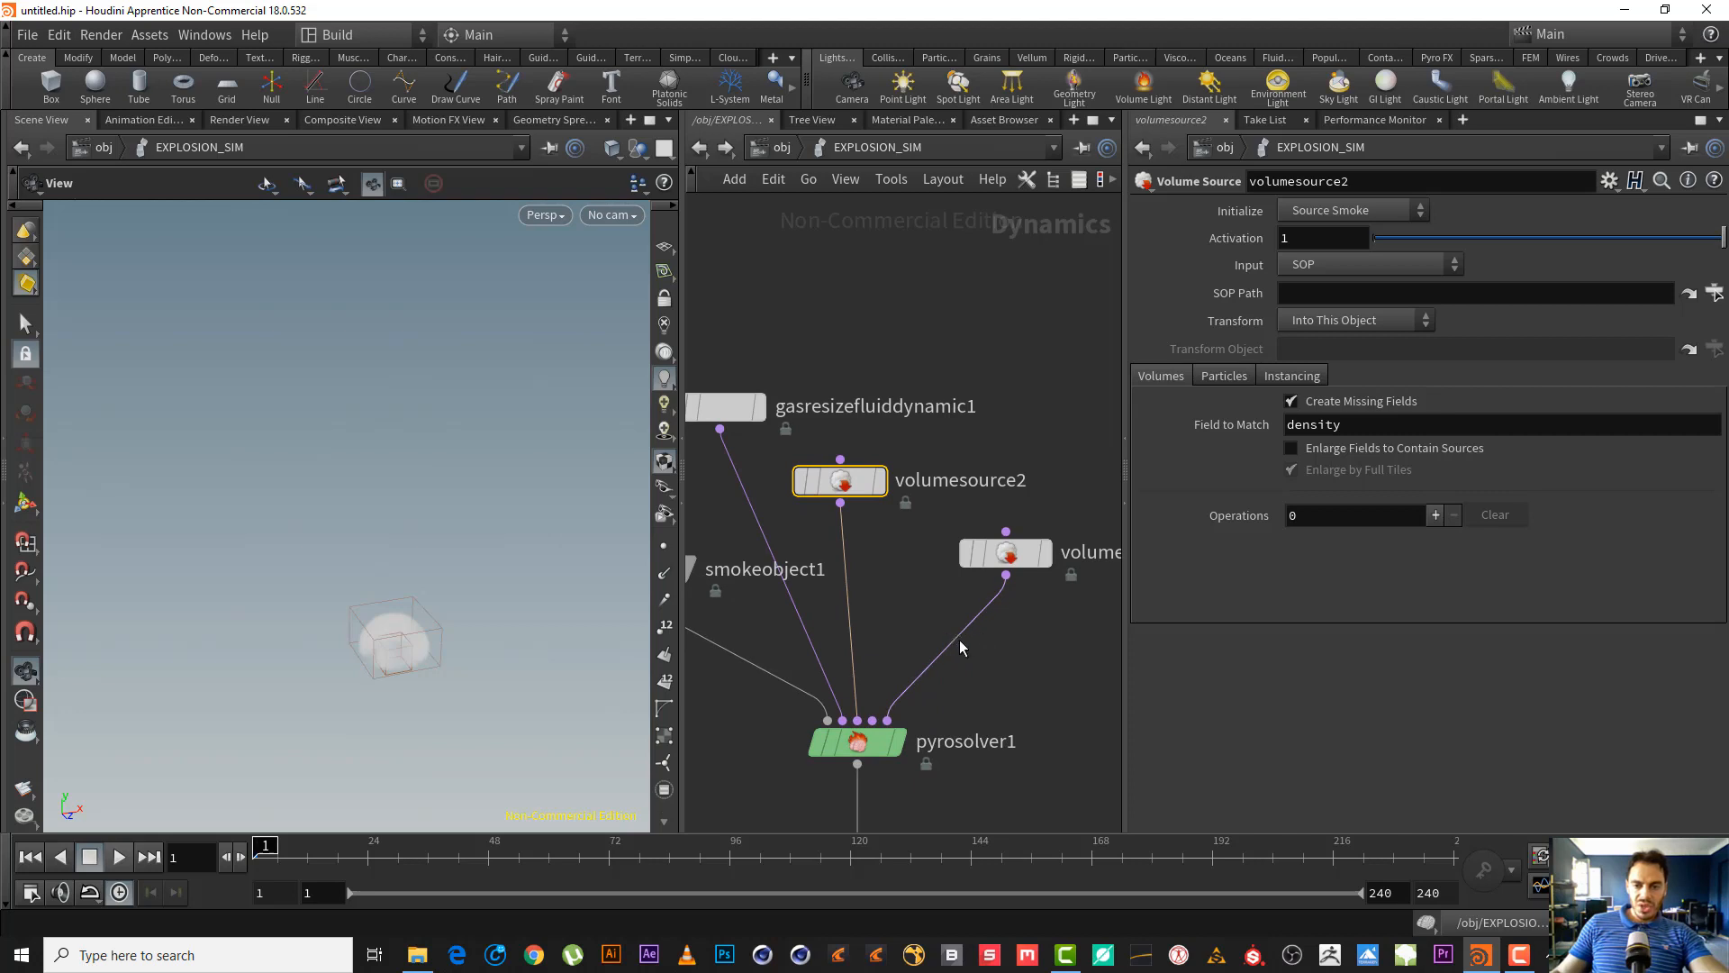
{"action": "left_click_drag", "start_coordinate": [1070, 604], "coordinate": [827, 449]}
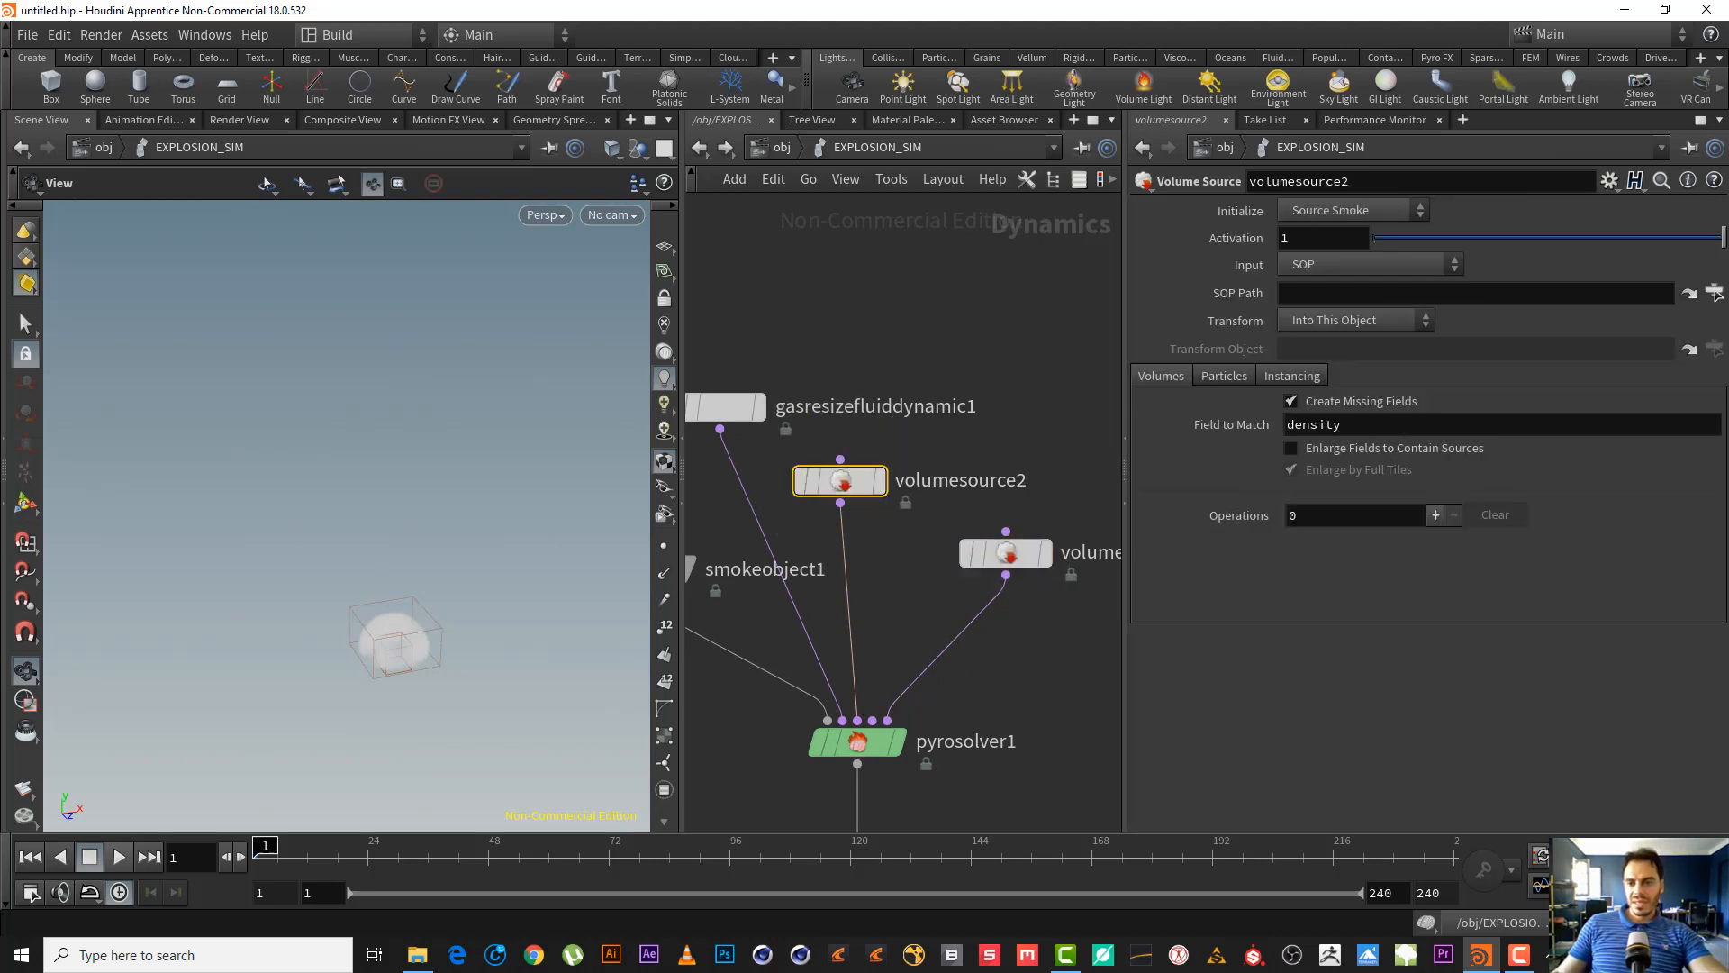
- Initialize volumesource2 as Pump, check its pump source volume, and go into the EXPLOSION_SRC network
{"action": "left_click", "coordinate": [1377, 220]}
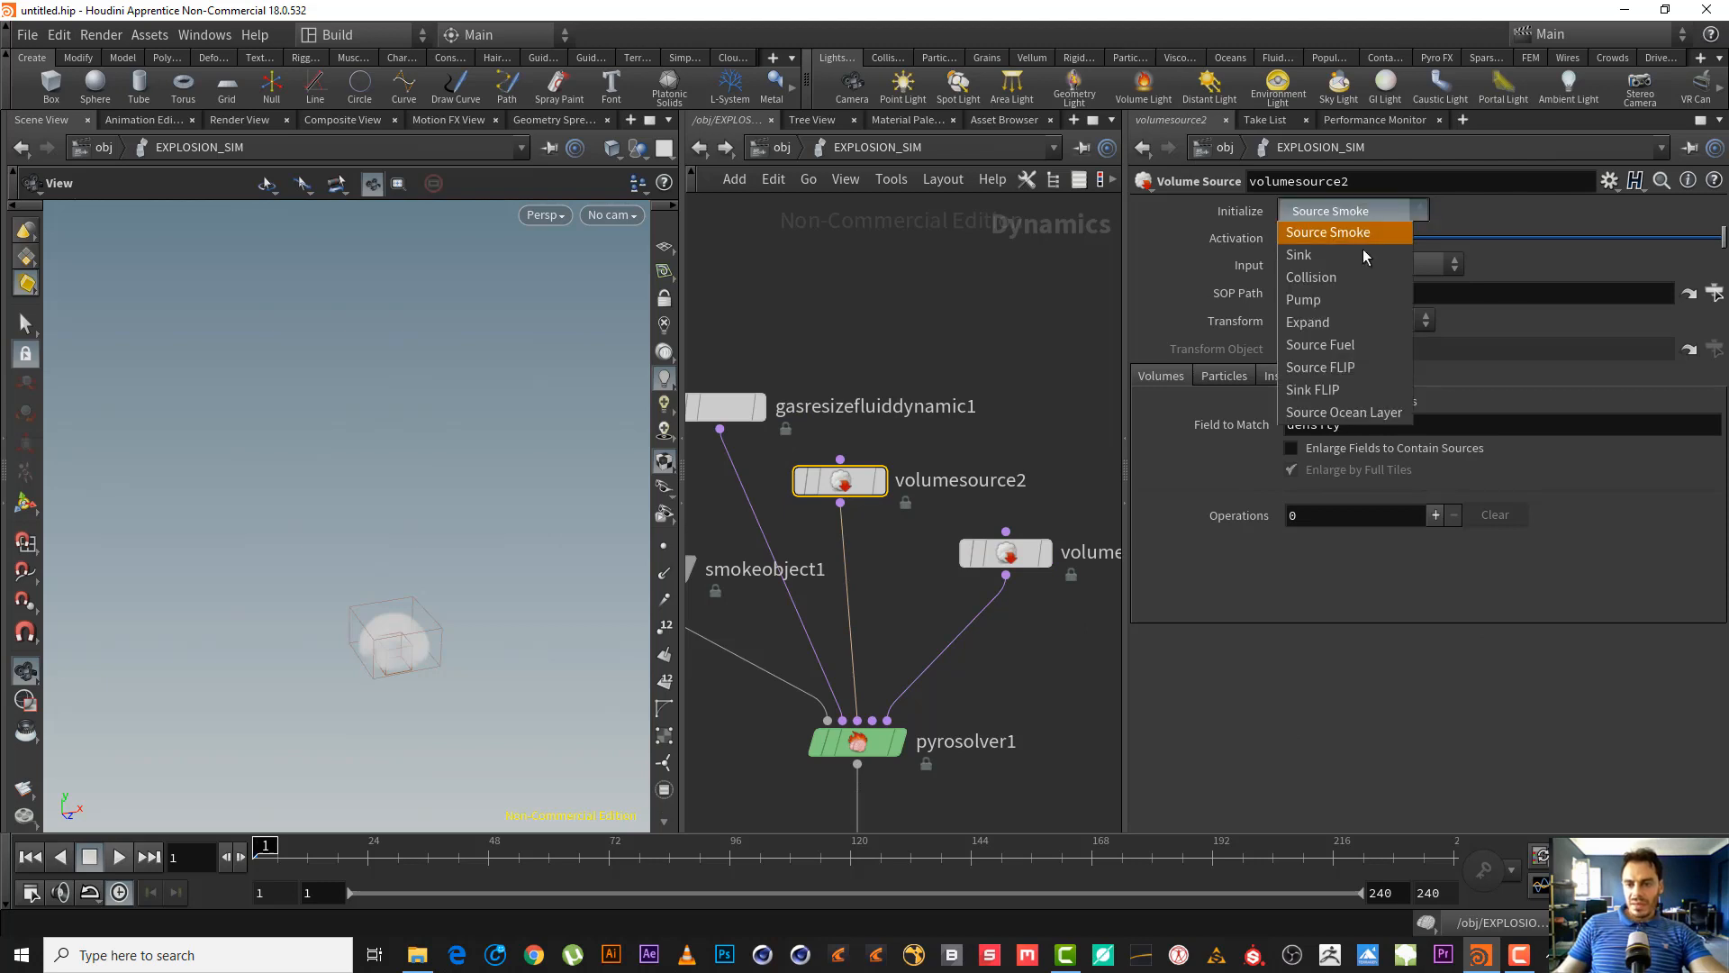
{"action": "left_click", "coordinate": [1337, 301]}
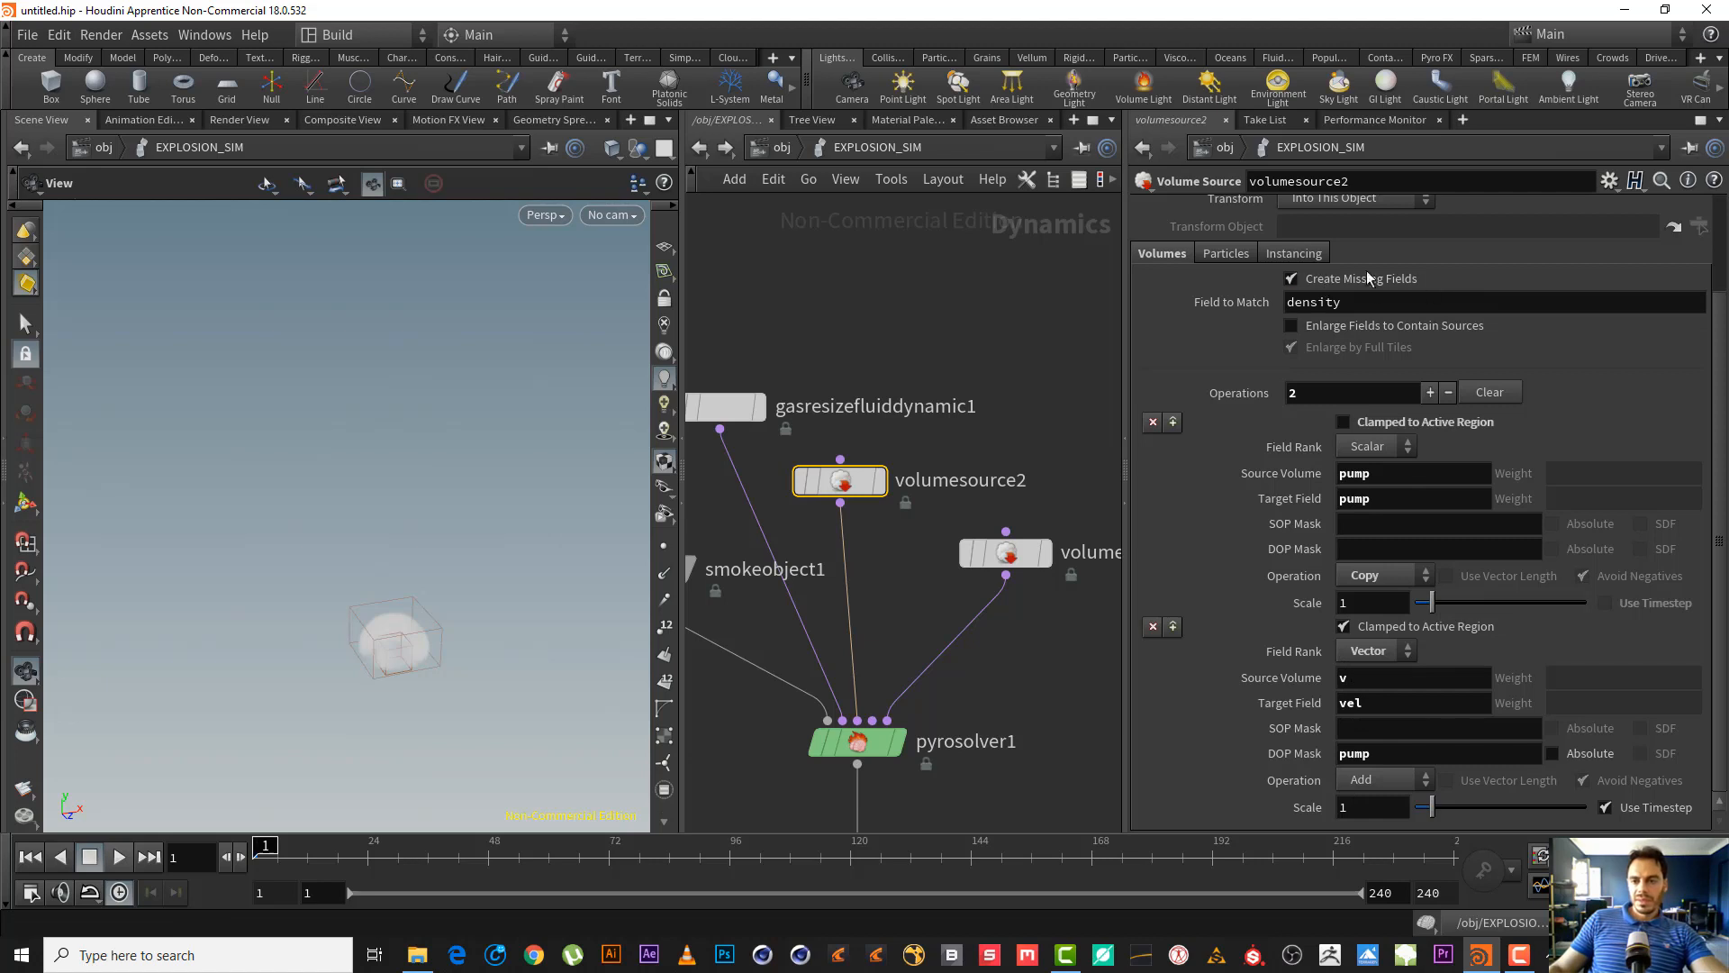
{"action": "scroll", "coordinate": [1723, 465], "scroll_direction": "up", "scroll_amount": 4}
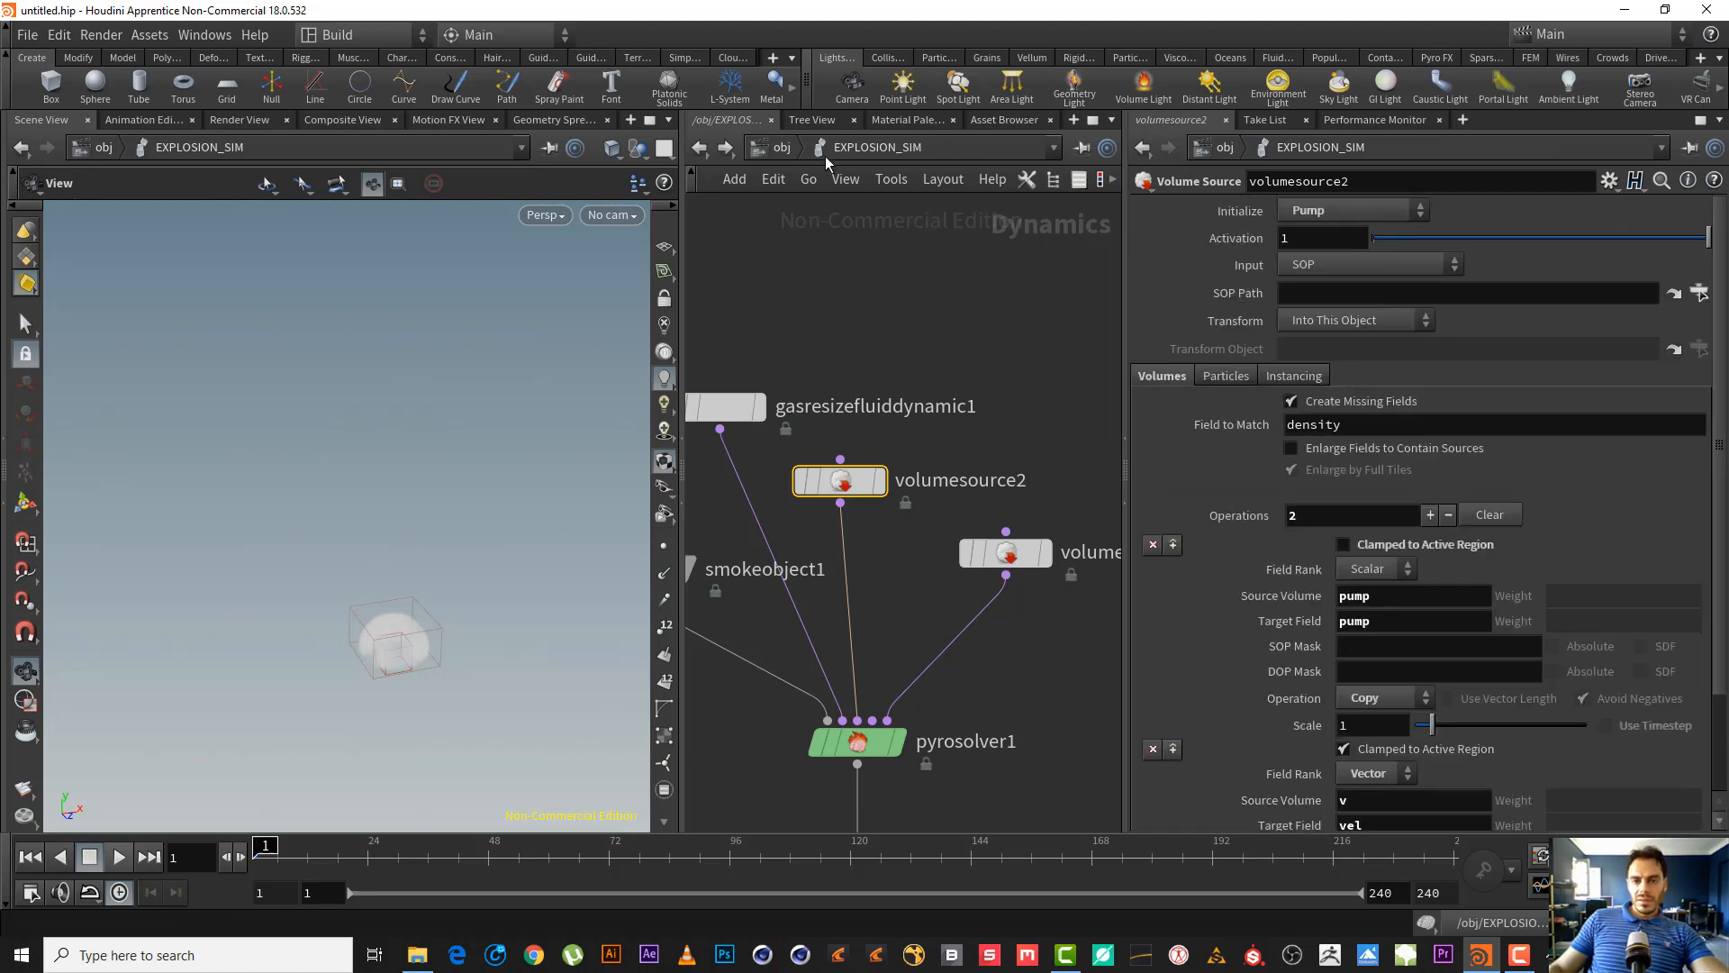
{"action": "double_click", "coordinate": [1395, 597]}
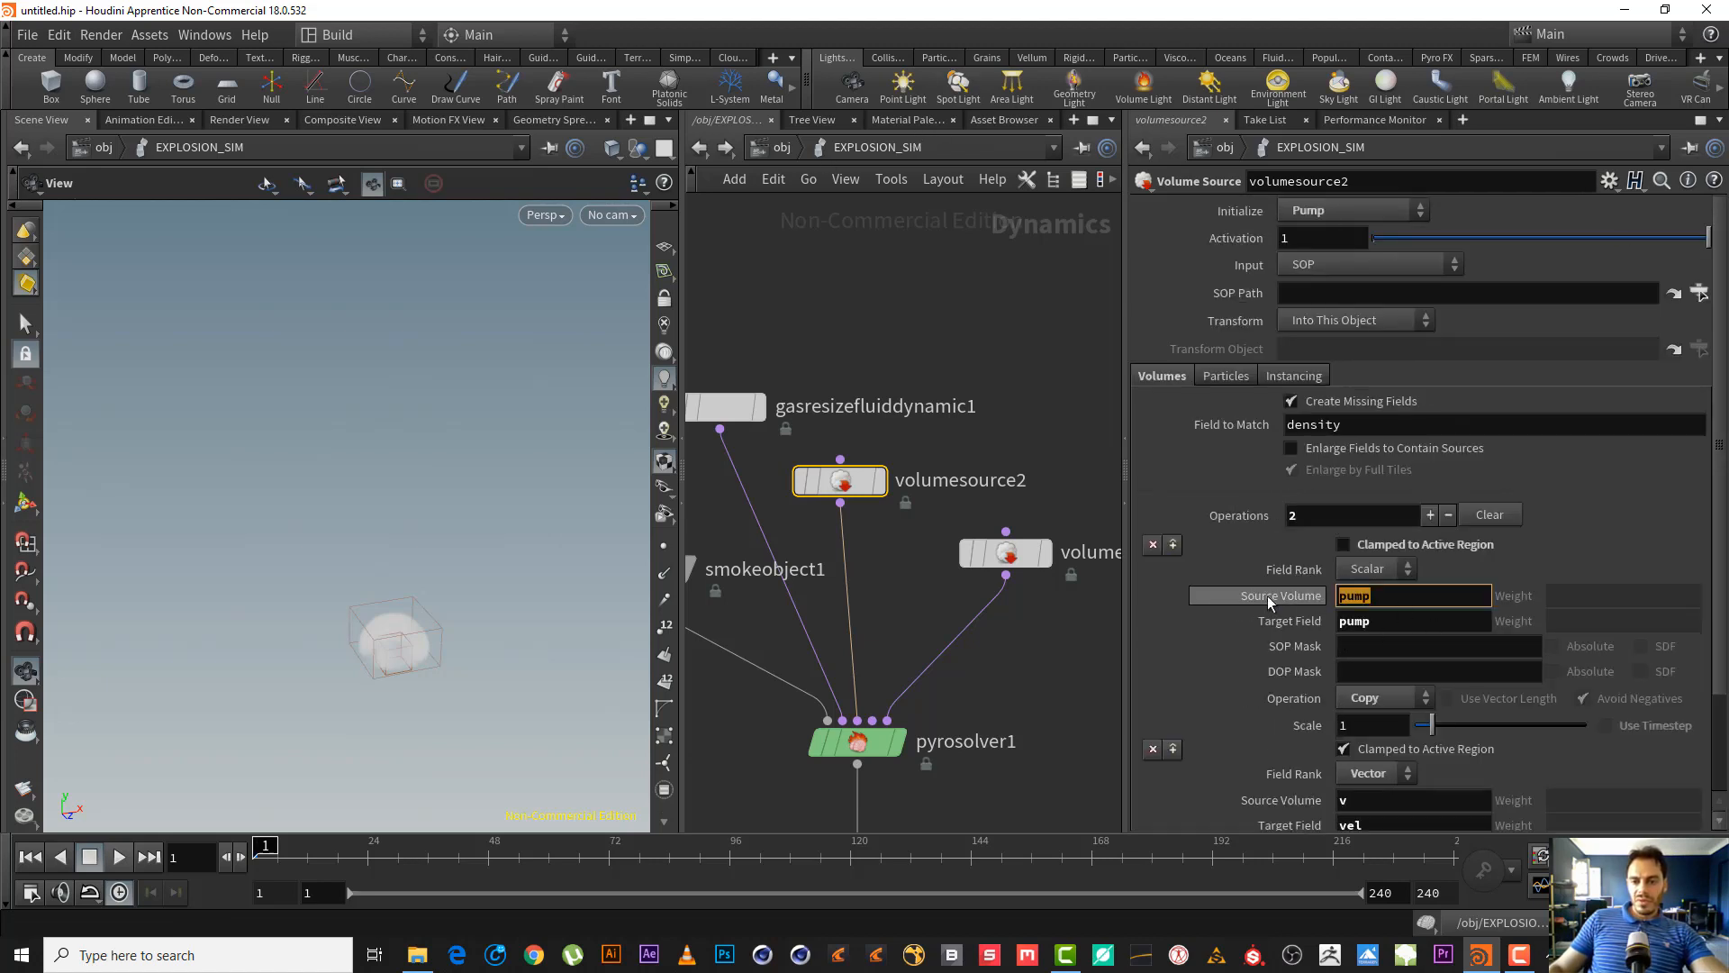
{"action": "left_click", "coordinate": [780, 150]}
{"action": "double_click", "coordinate": [857, 420]}
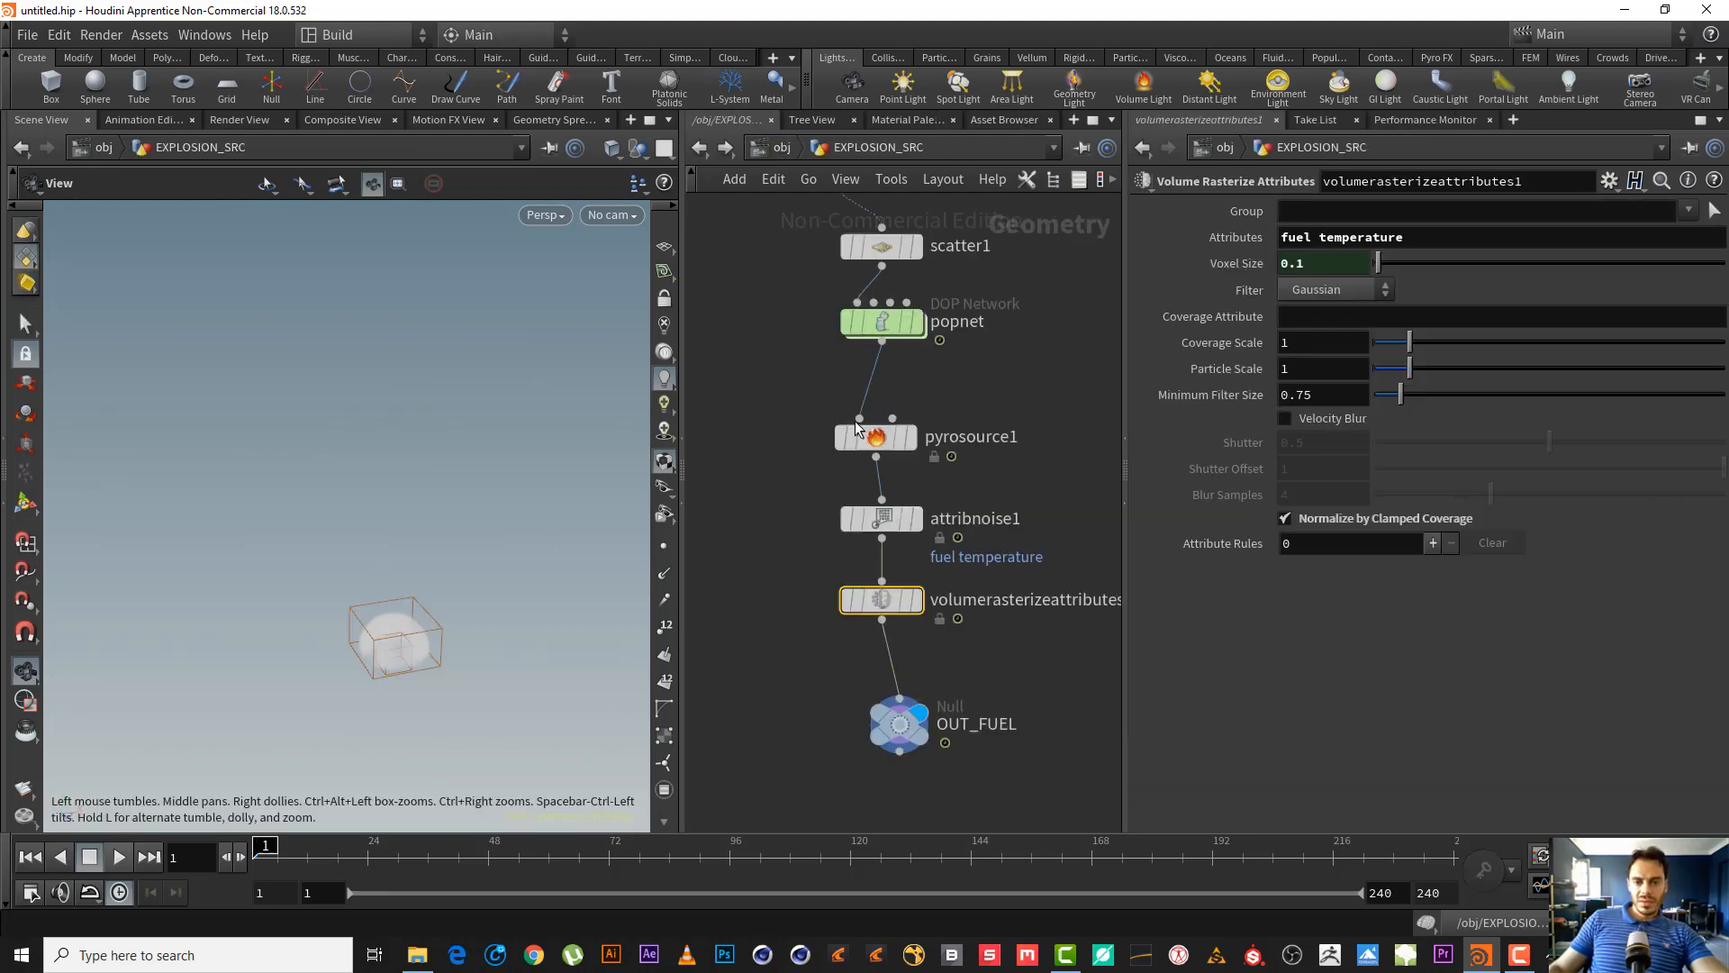
{"action": "middle_click_drag", "start_coordinate": [1012, 476], "coordinate": [943, 484]}
{"action": "left_click_drag", "start_coordinate": [976, 486], "coordinate": [682, 365]}
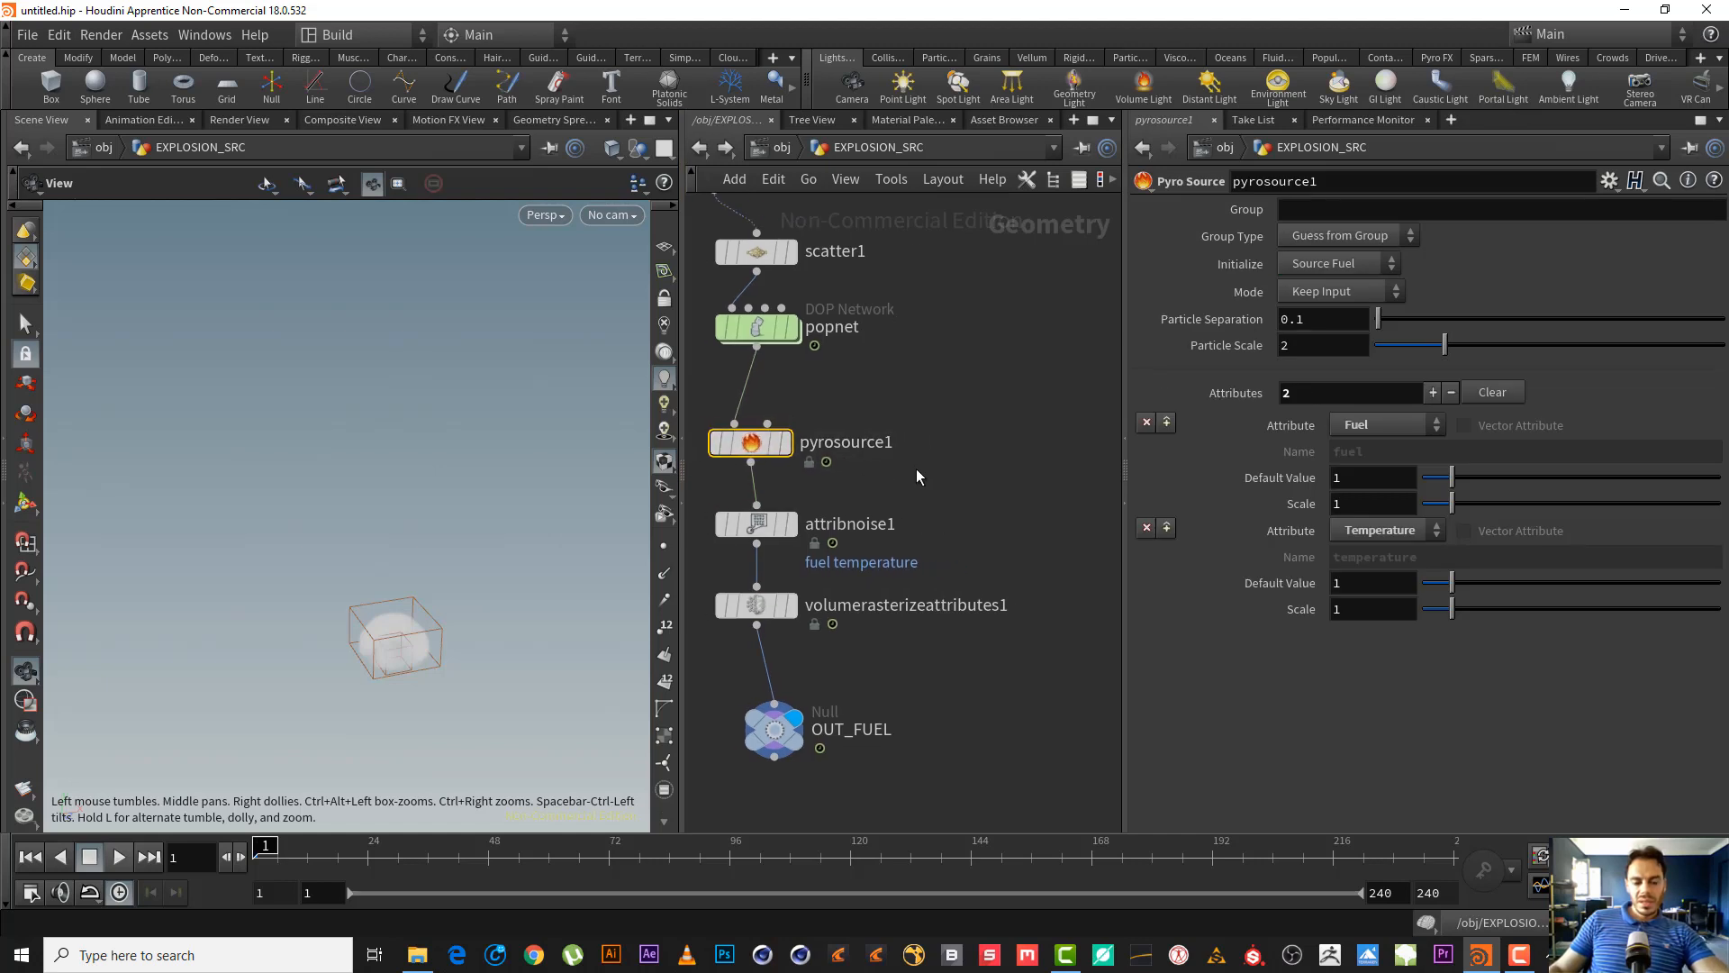
{"action": "key", "text": "ctrl+c"}
{"action": "key", "text": "ctrl+v"}
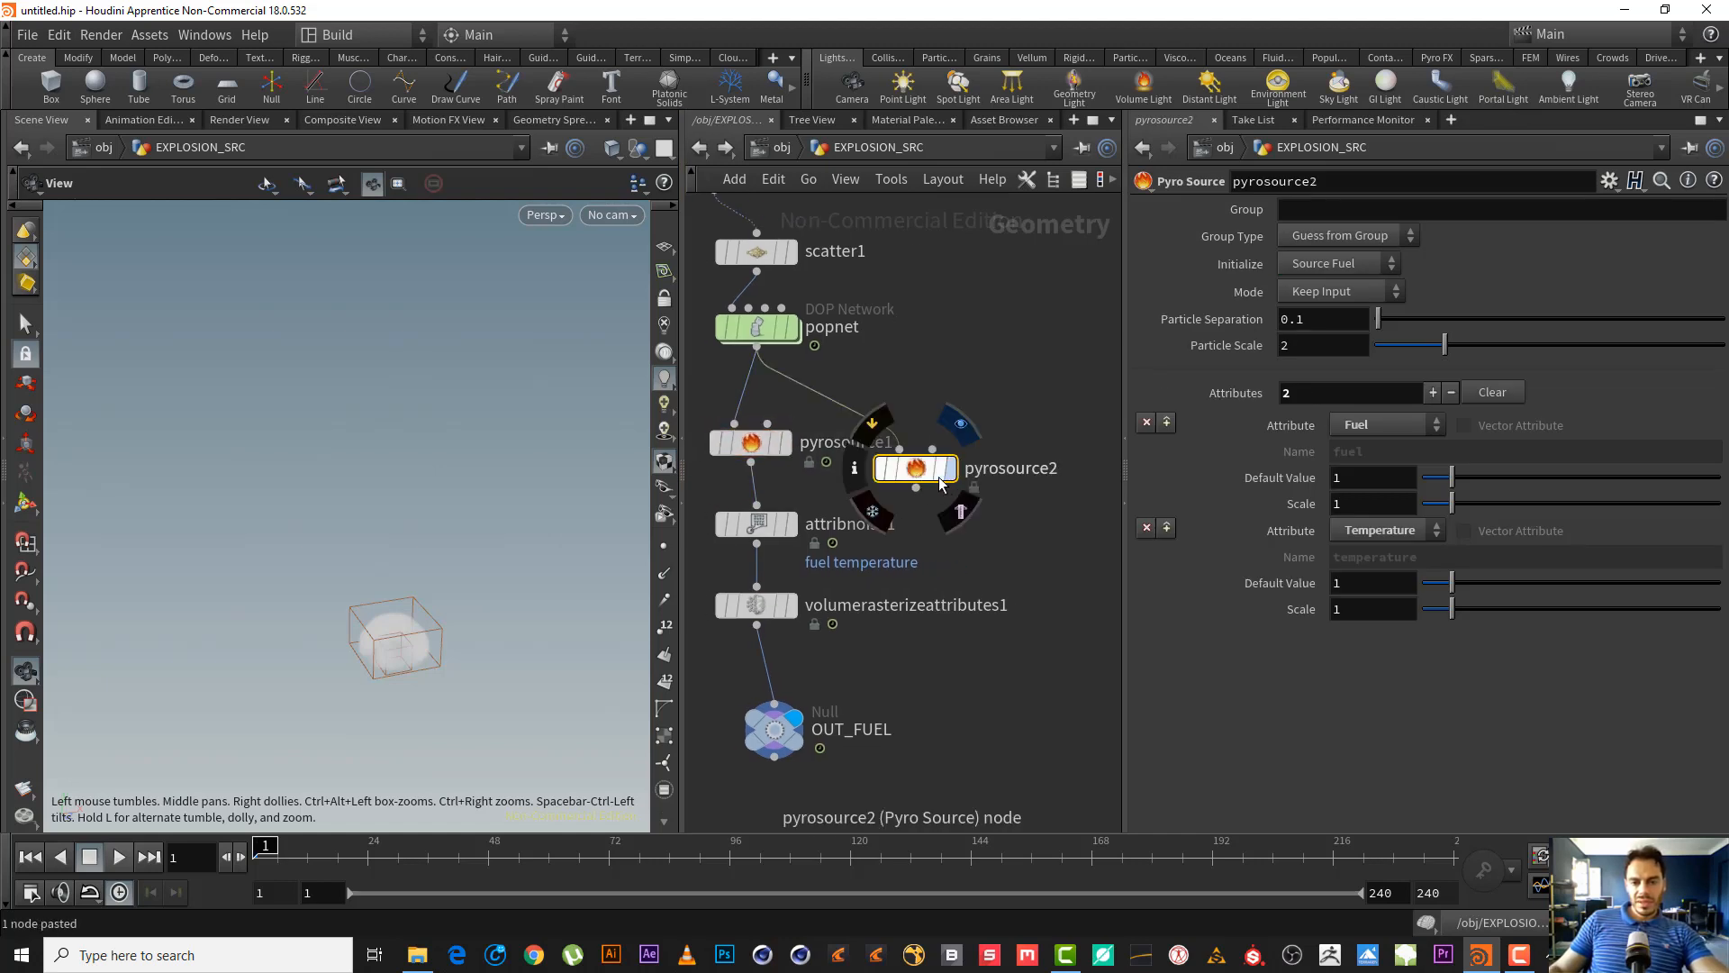
{"action": "left_click", "coordinate": [1002, 504]}
{"action": "key", "text": "ctrl+z"}
{"action": "key", "text": "ctrl+z"}
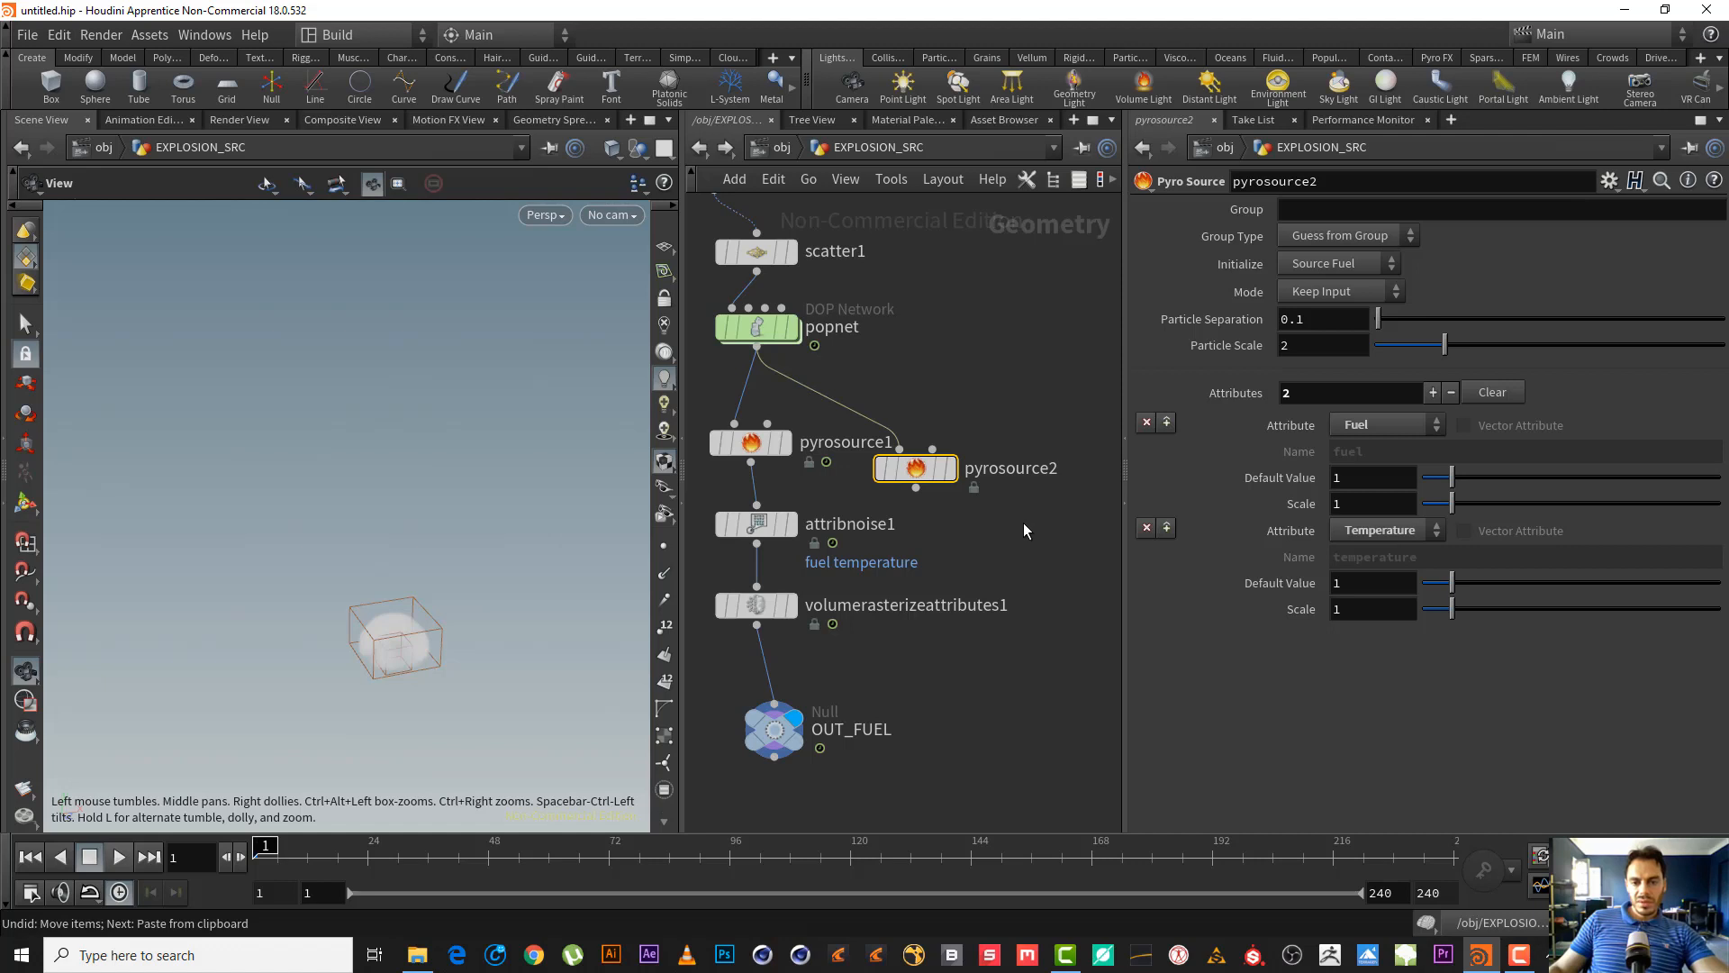
- Duplicate the chain from pyrosource1 through OUT_FUEL and place the copy beside the original, still fed by popnet
{"action": "left_click_drag", "start_coordinate": [932, 756], "coordinate": [707, 402]}
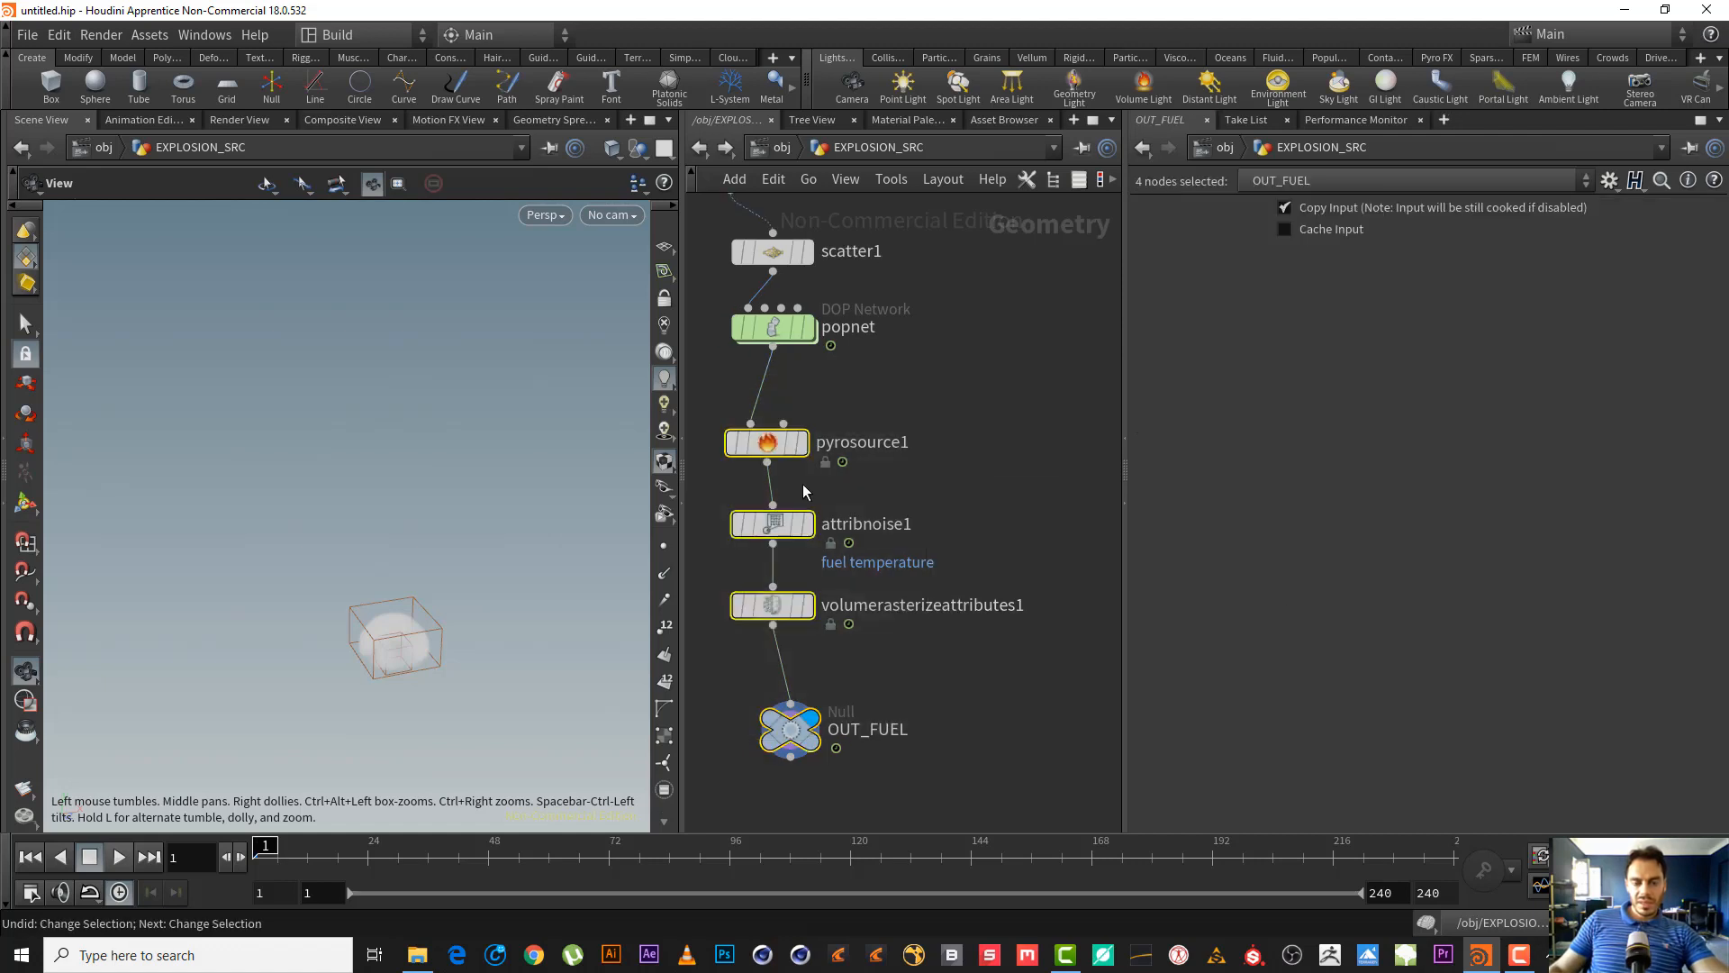
{"action": "key", "text": "ctrl+c"}
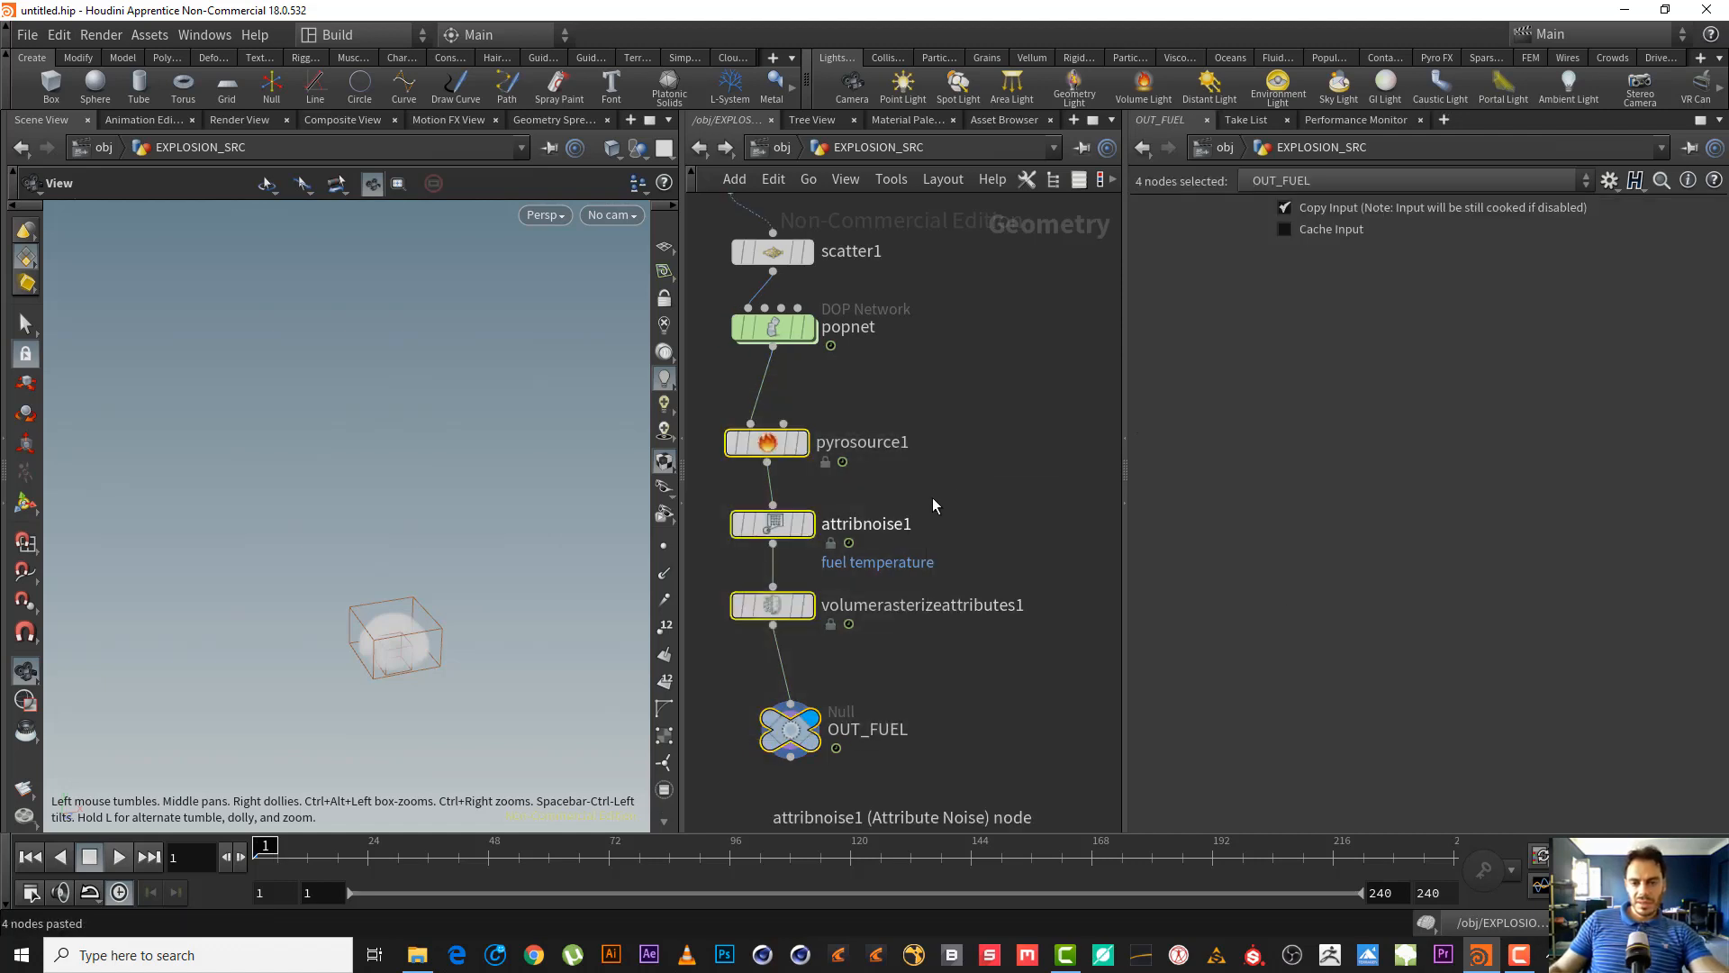
{"action": "middle_click_drag", "start_coordinate": [842, 401], "coordinate": [813, 388]}
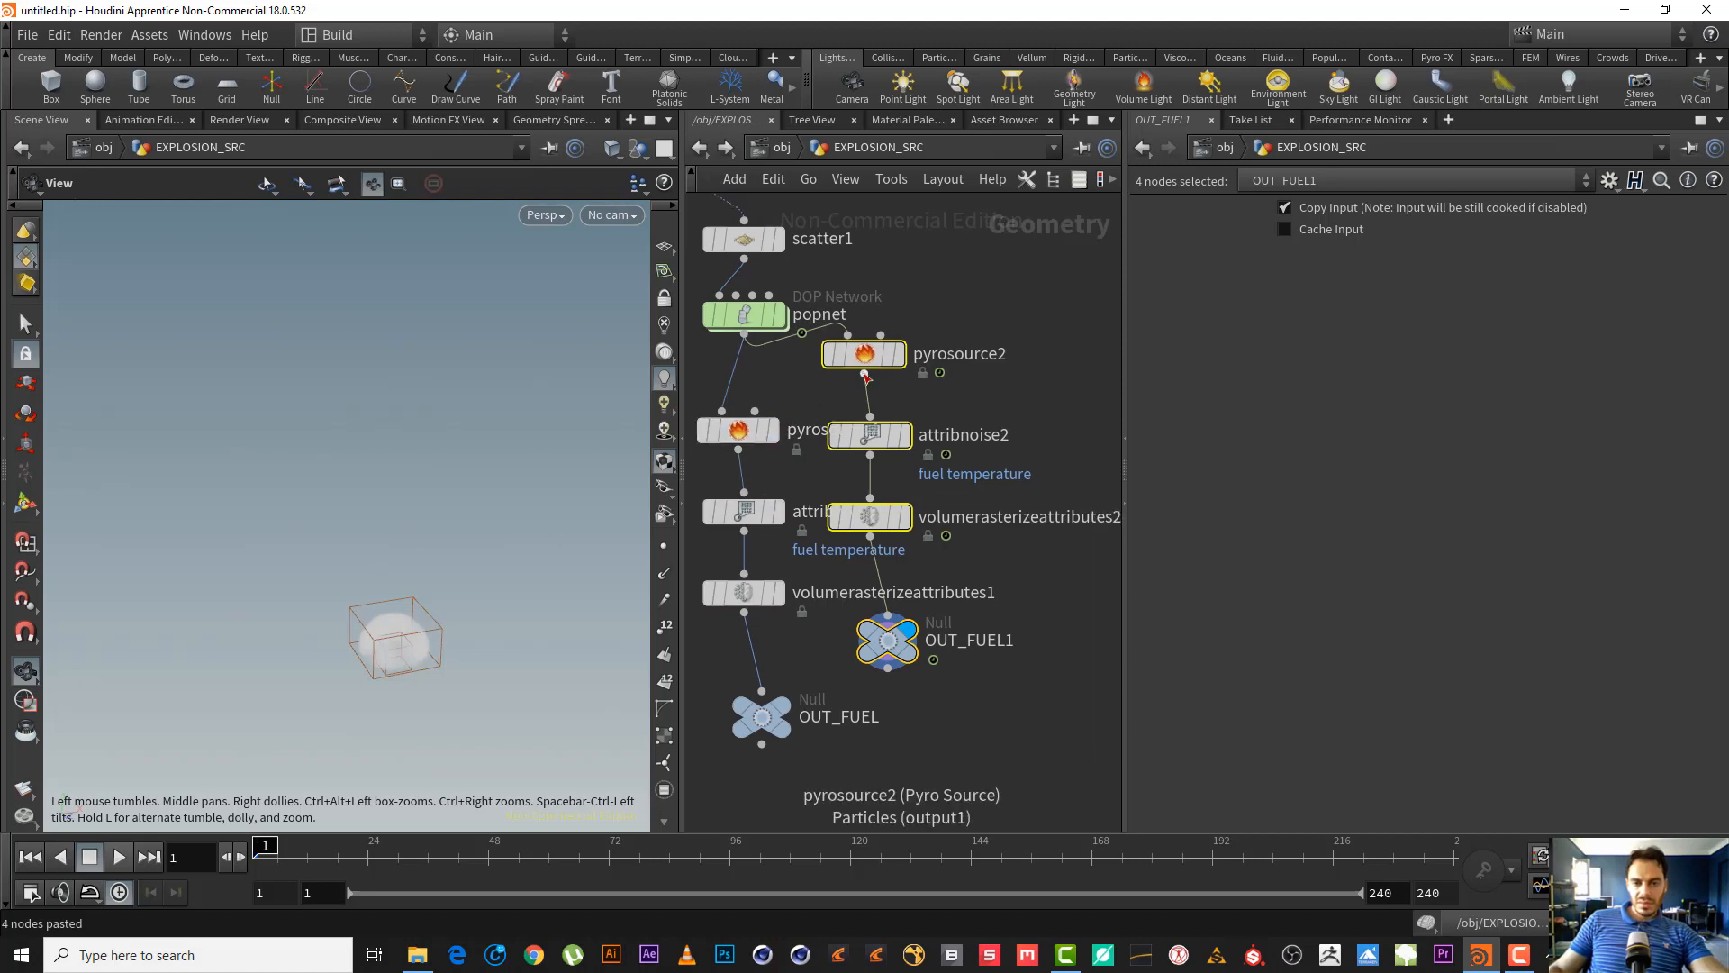
{"action": "left_click_drag", "start_coordinate": [870, 367], "coordinate": [1013, 411]}
- Remove the temperature attribute from pyrosource2 and make its remaining attribute a Custom one named pump
{"action": "left_click_drag", "start_coordinate": [1060, 333], "coordinate": [944, 411]}
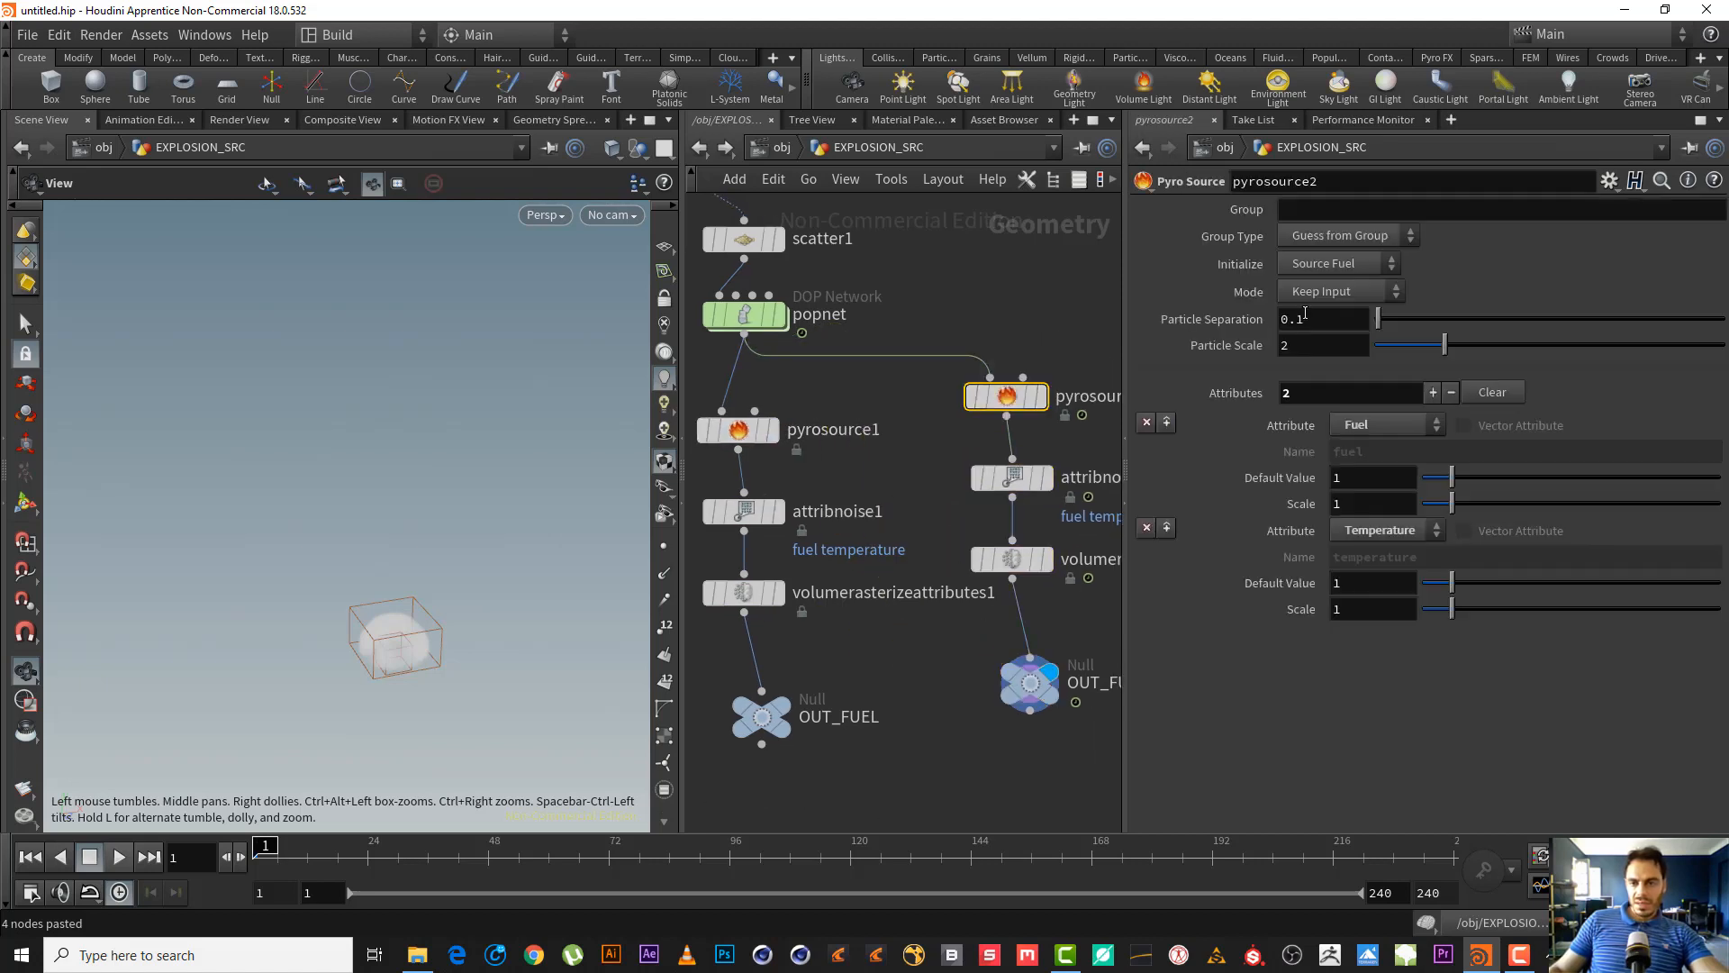
{"action": "left_click", "coordinate": [1146, 528]}
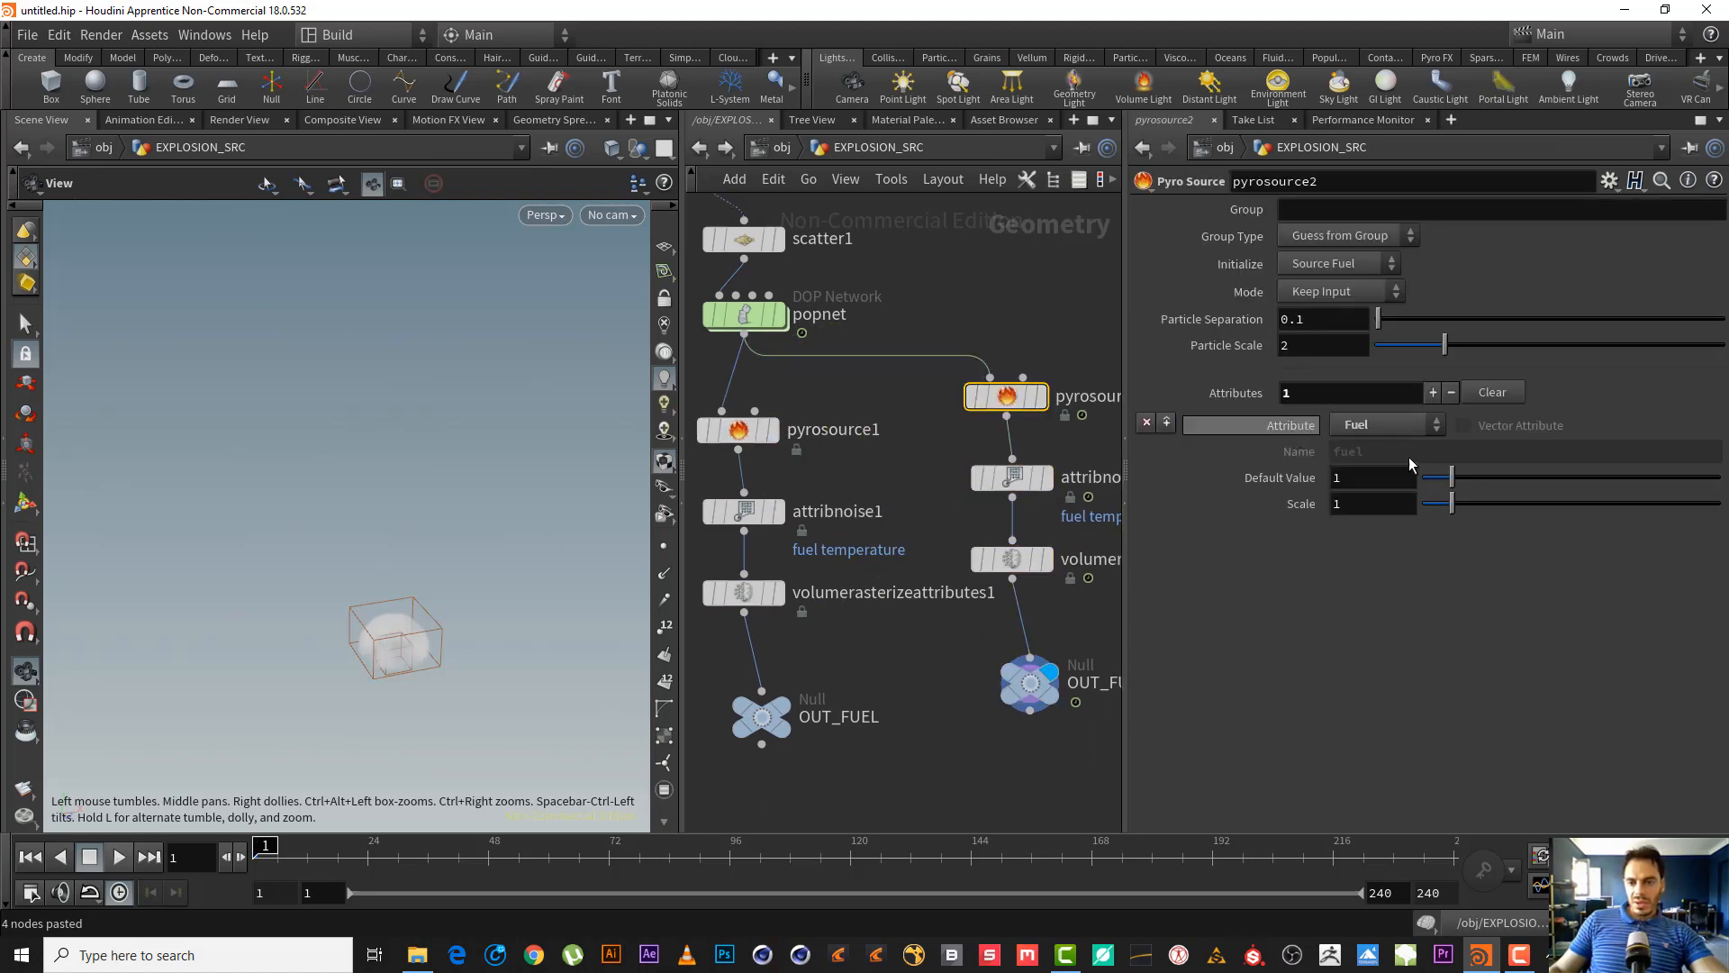
{"action": "left_click", "coordinate": [1386, 427]}
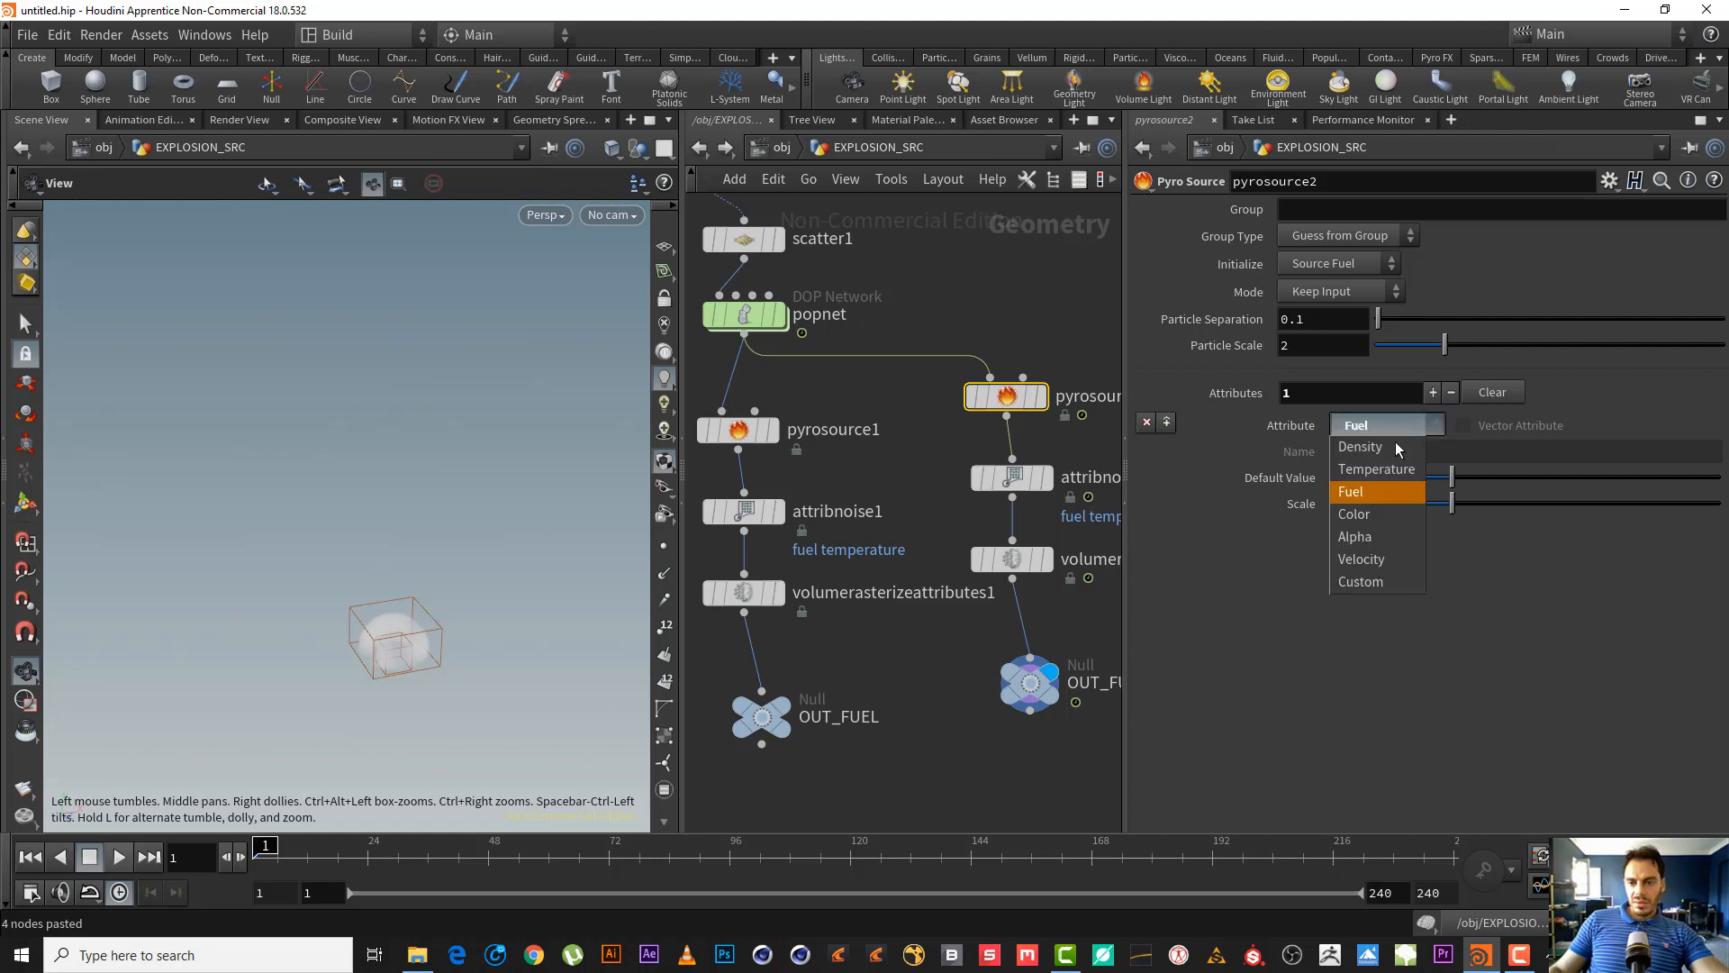
{"action": "left_click", "coordinate": [1387, 582]}
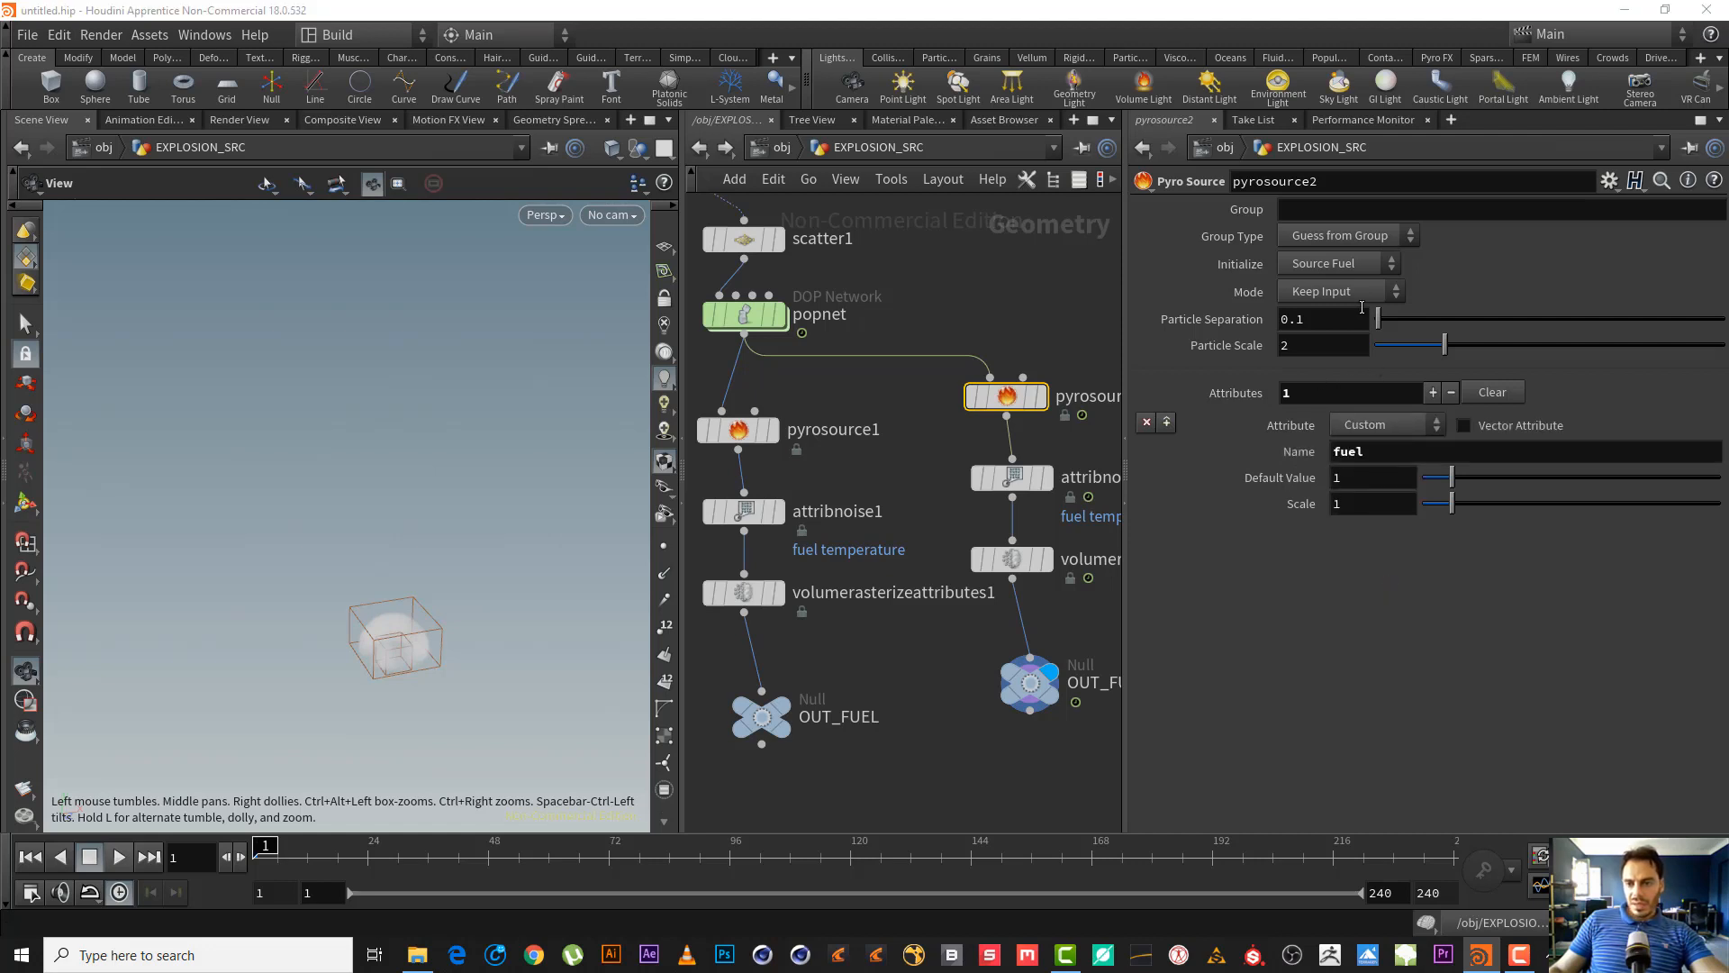
{"action": "left_click", "coordinate": [1359, 265]}
{"action": "left_click", "coordinate": [1439, 425]}
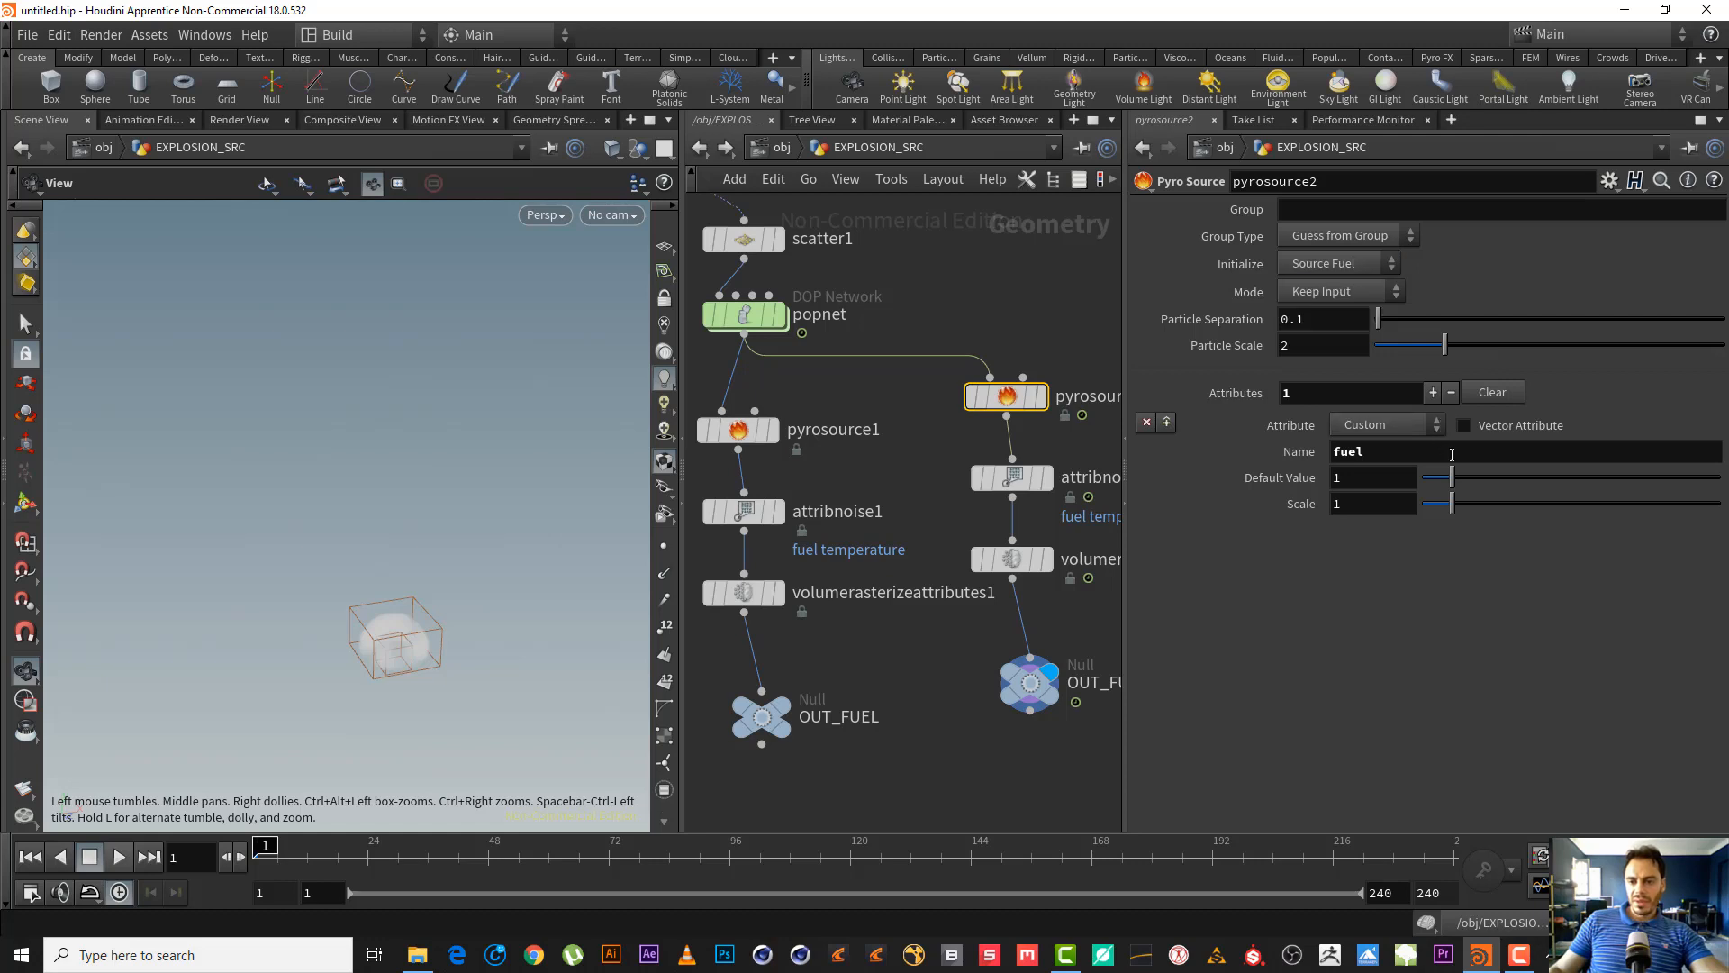
{"action": "left_click_drag", "start_coordinate": [1366, 451], "coordinate": [1157, 449]}
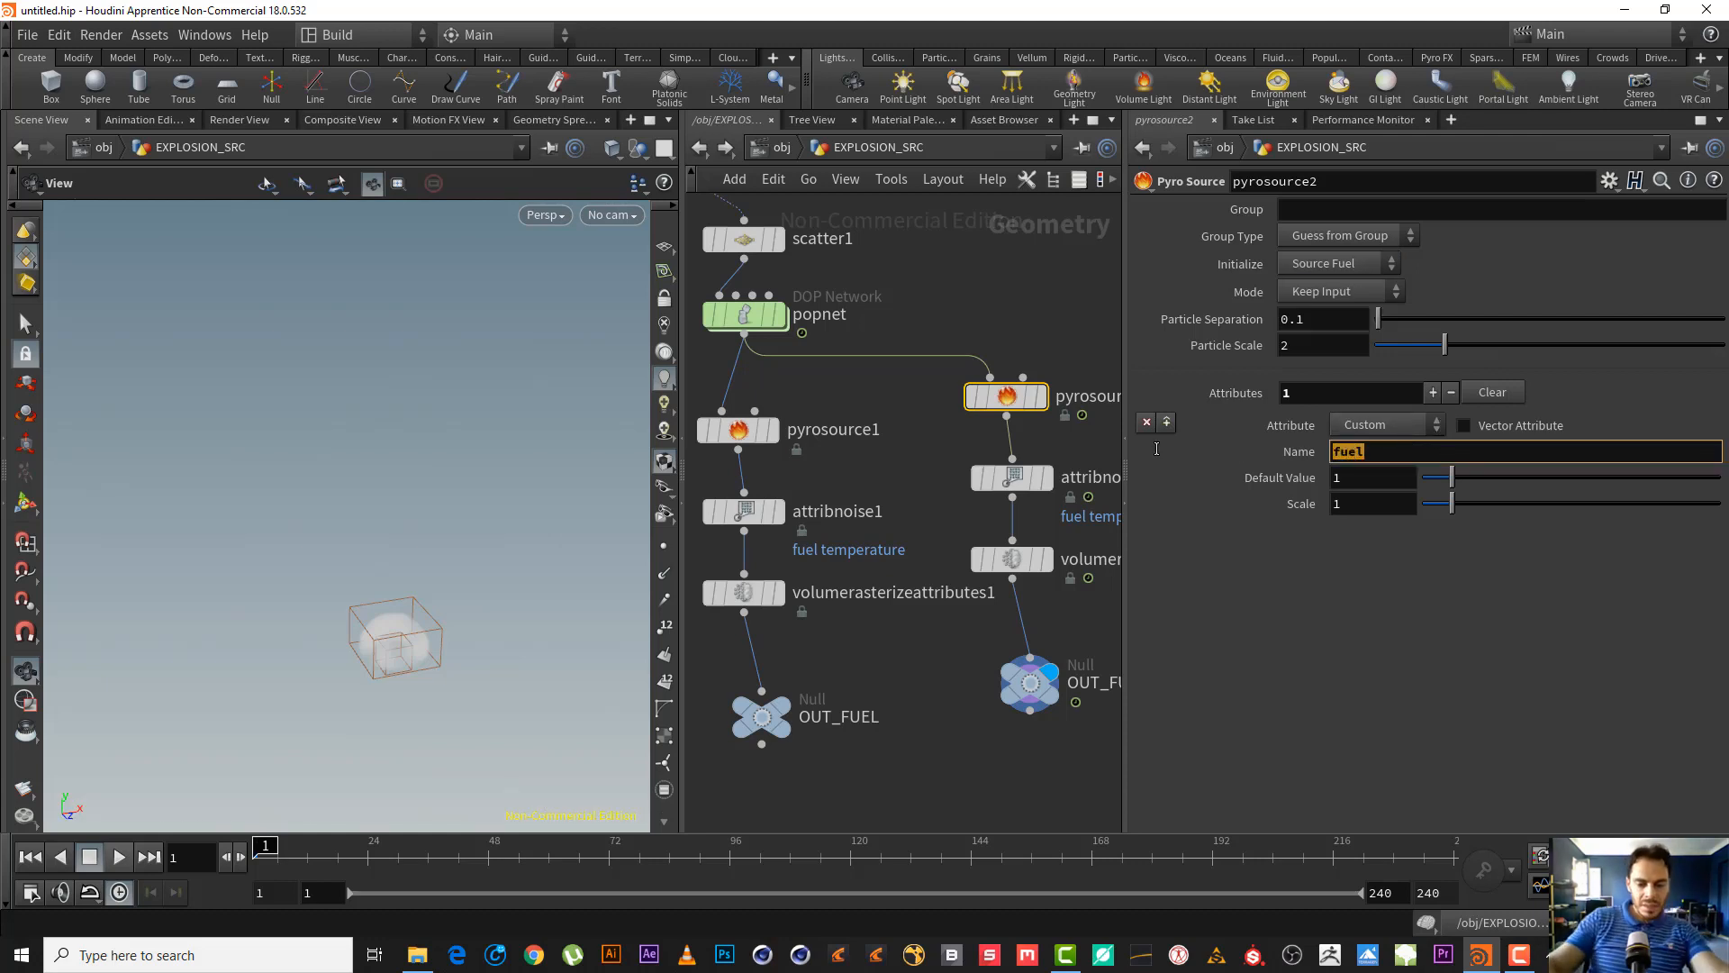
{"action": "type", "text": "pump"}
{"action": "key", "text": "Return"}
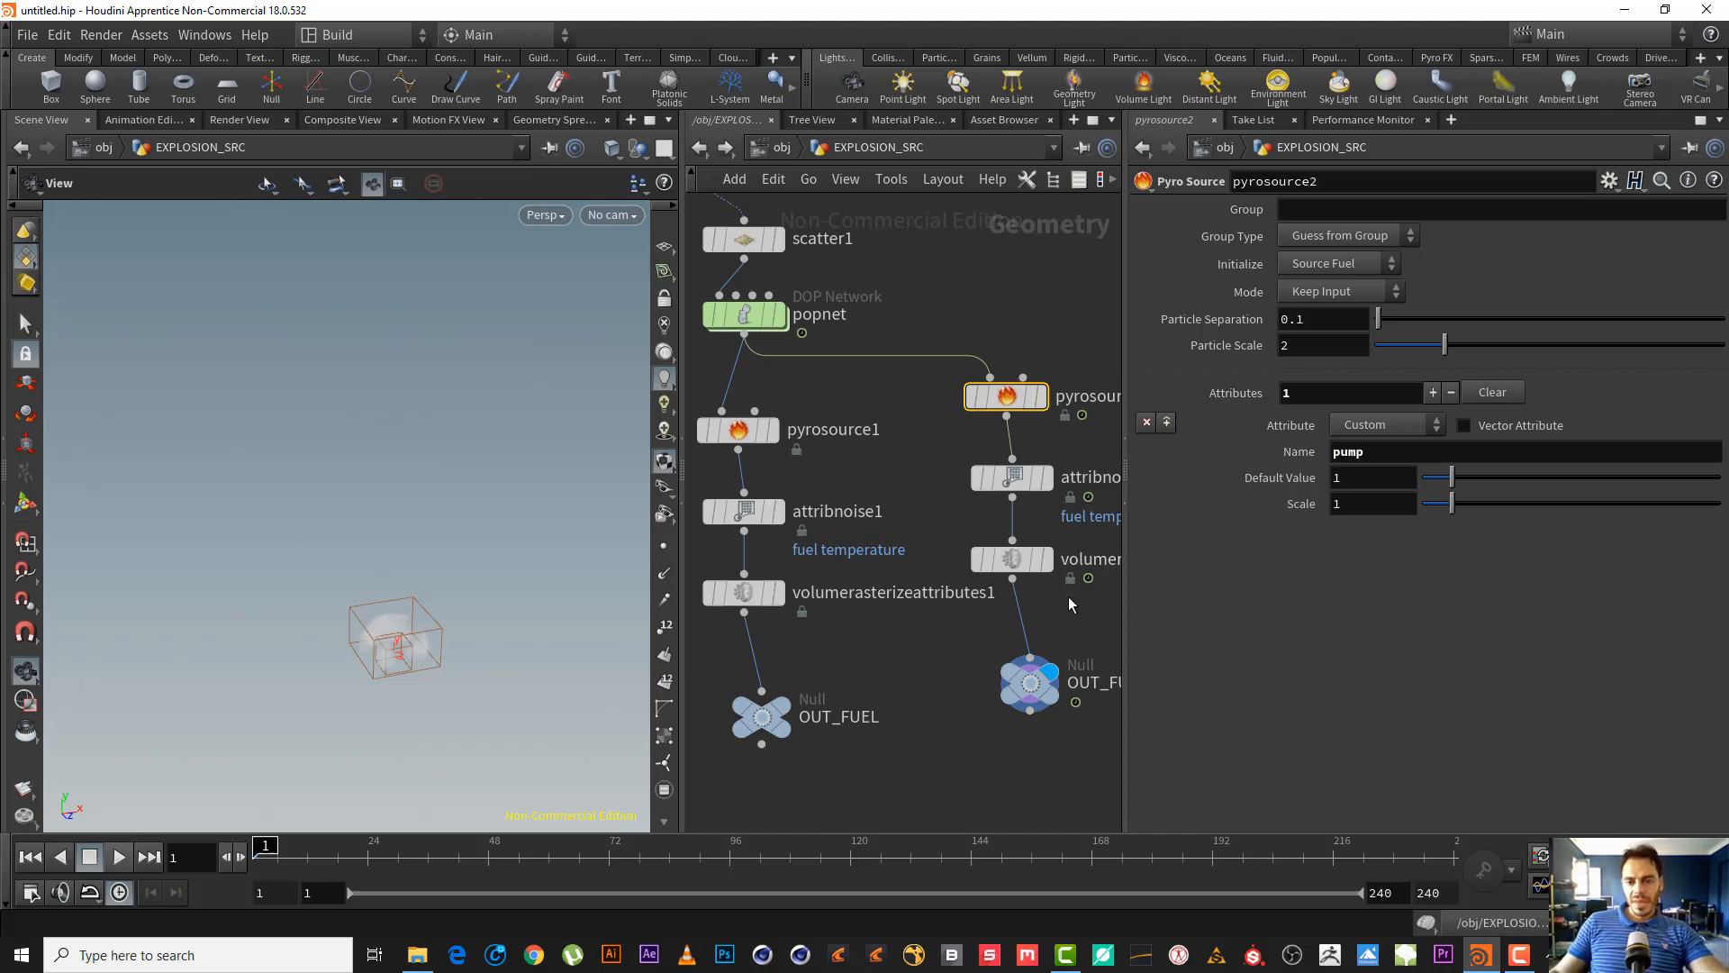
- Copy the pump attribute name from pyrosource2 and use it to replace the attributes of volumerasterizeattributes2
{"action": "left_click_drag", "start_coordinate": [1030, 568], "coordinate": [1076, 629]}
{"action": "left_click_drag", "start_coordinate": [1381, 455], "coordinate": [1161, 444]}
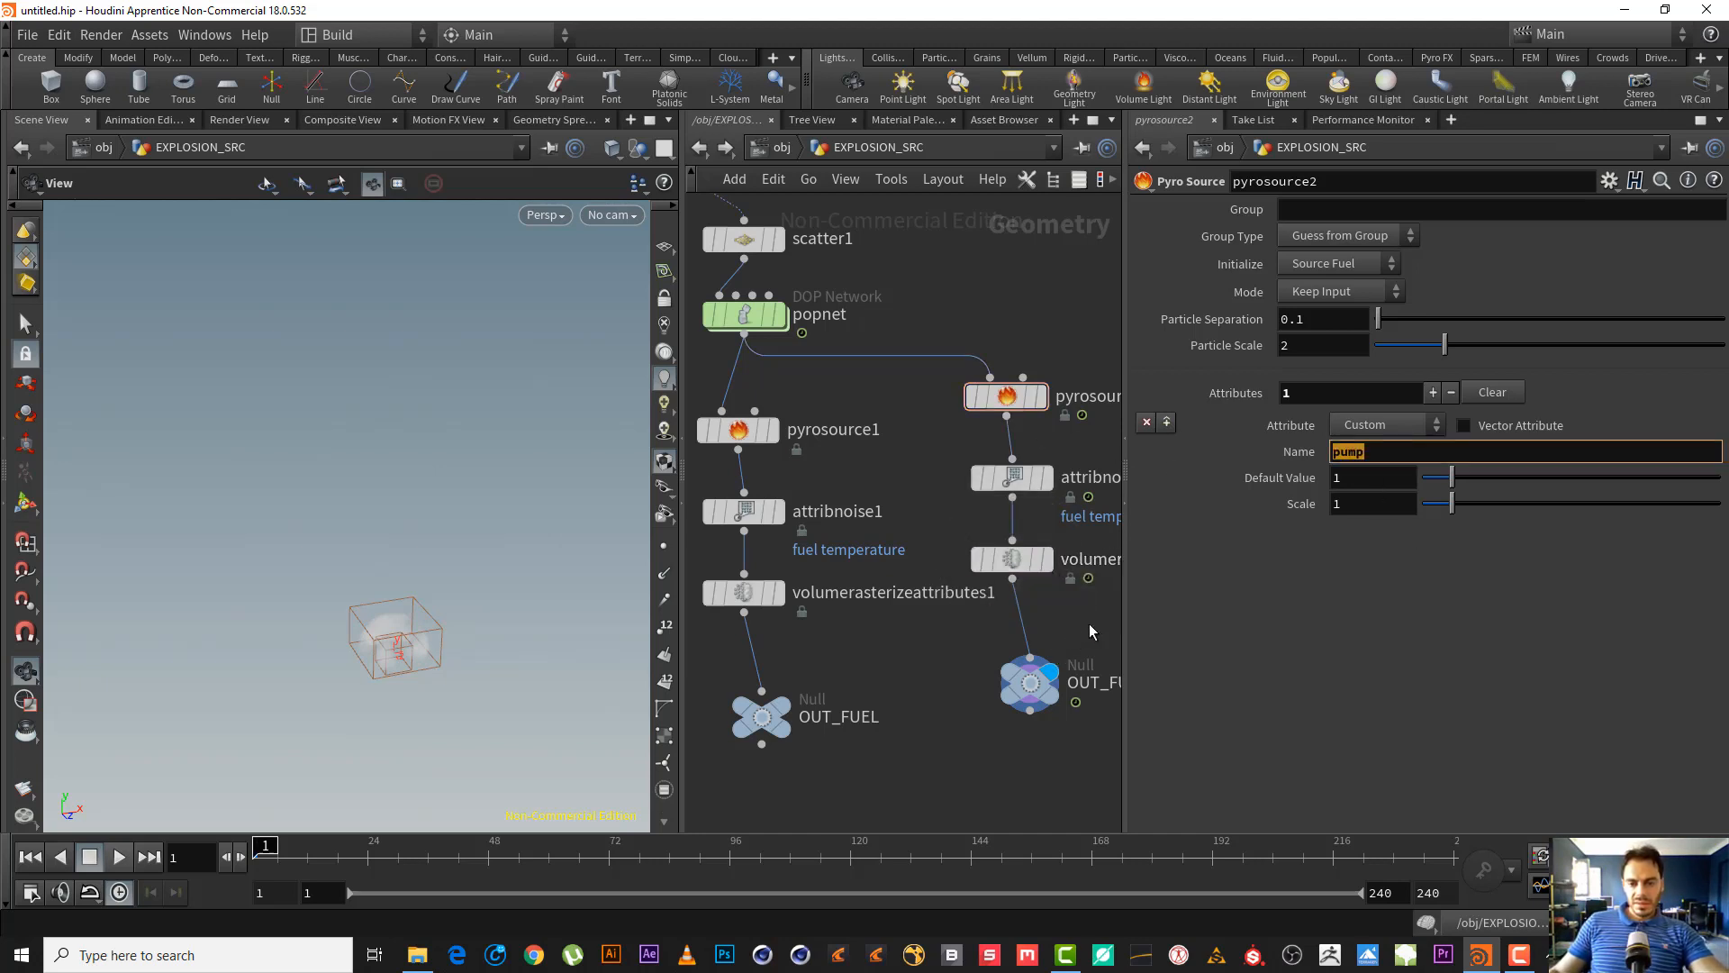
{"action": "left_click", "coordinate": [1011, 558]}
{"action": "triple_click", "coordinate": [1351, 238]}
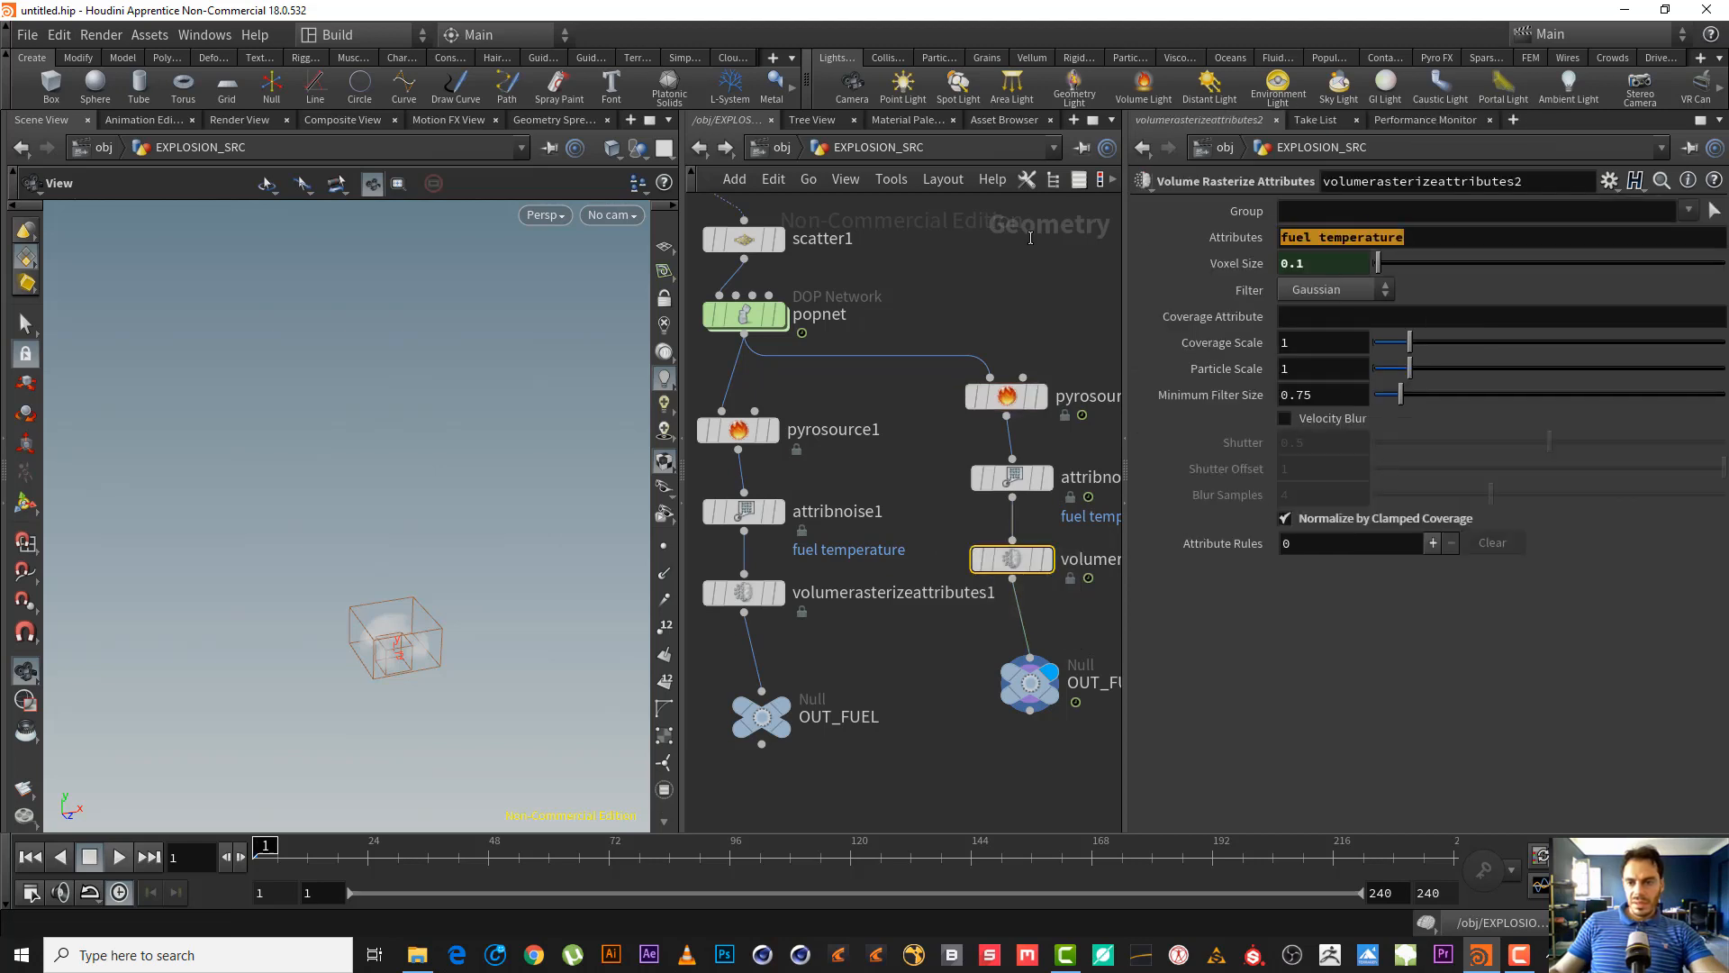
{"action": "key", "text": "ctrl+v"}
{"action": "key", "text": "Return"}
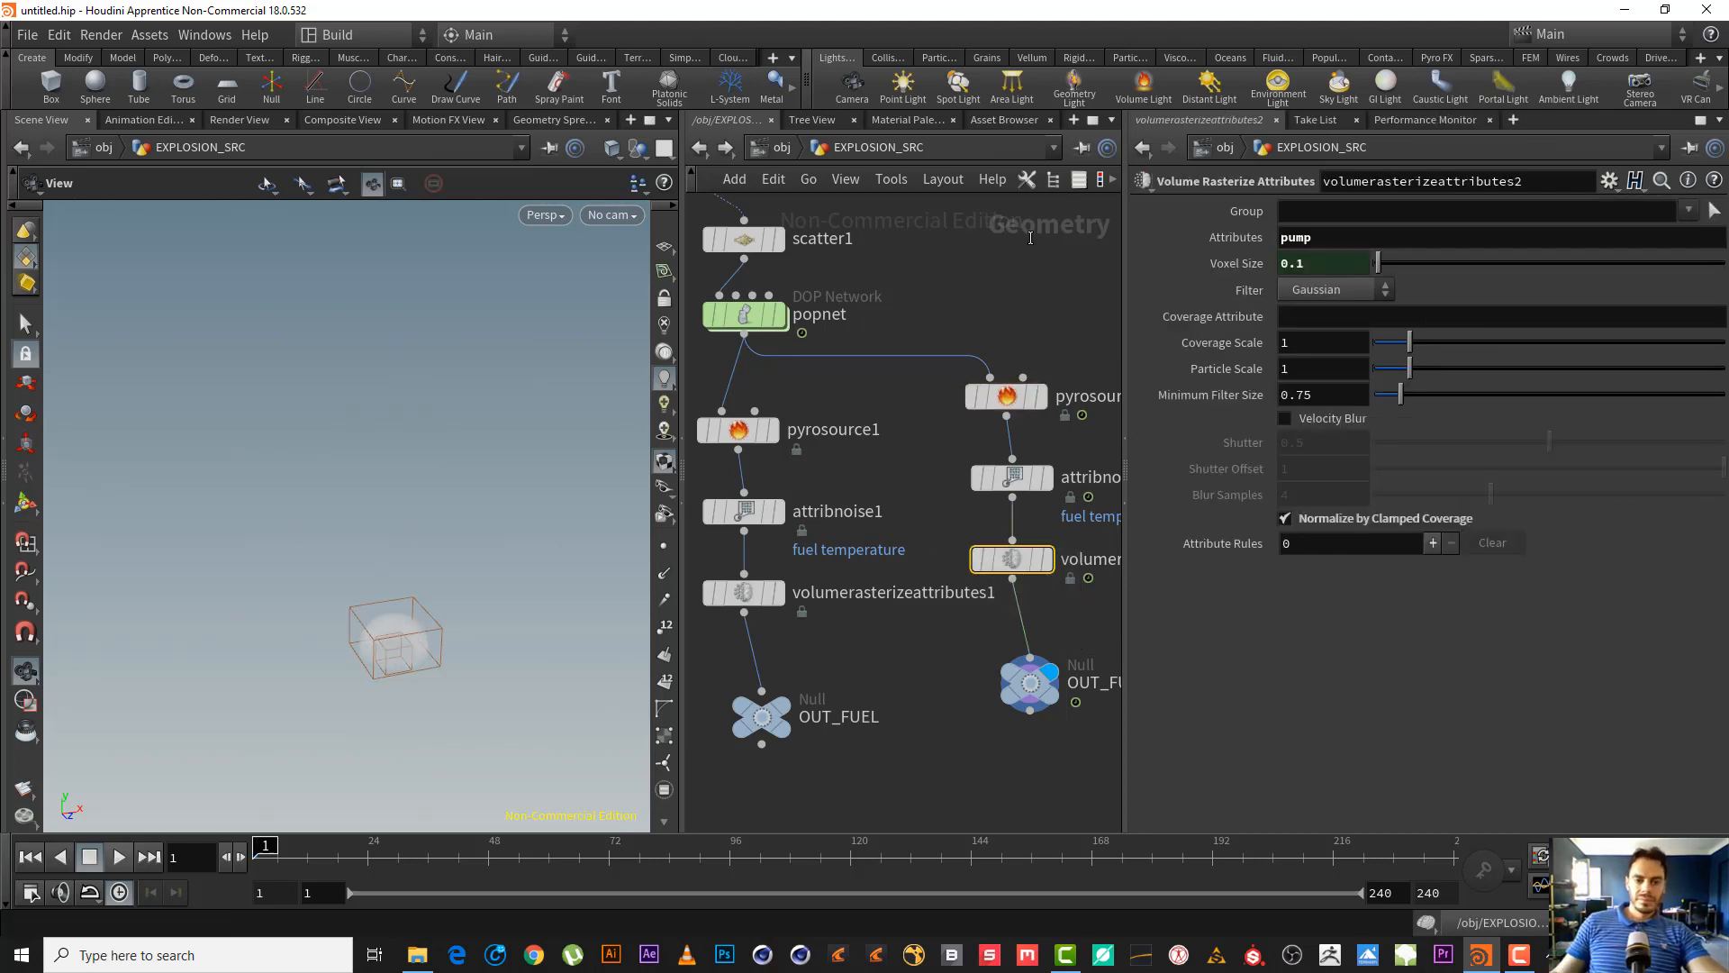
- Set the attribute affected by the duplicated noise node attribnoise2 to pump
{"action": "left_click", "coordinate": [1041, 486]}
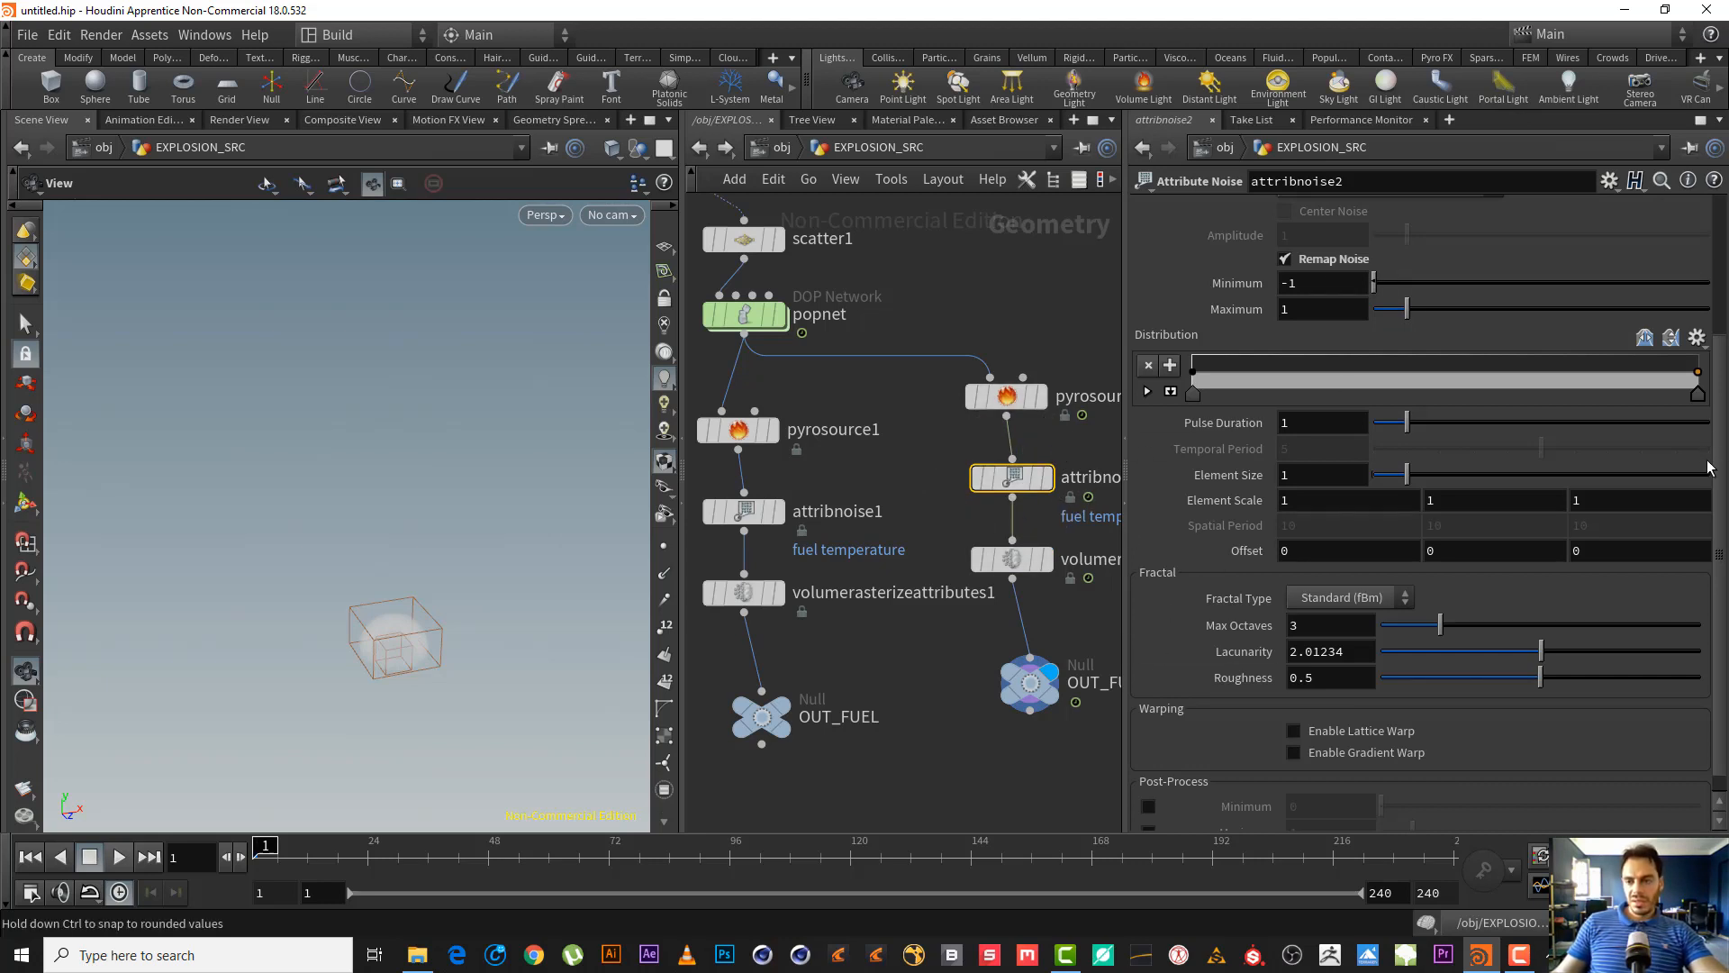
{"action": "left_click_drag", "start_coordinate": [1722, 474], "coordinate": [1725, 317]}
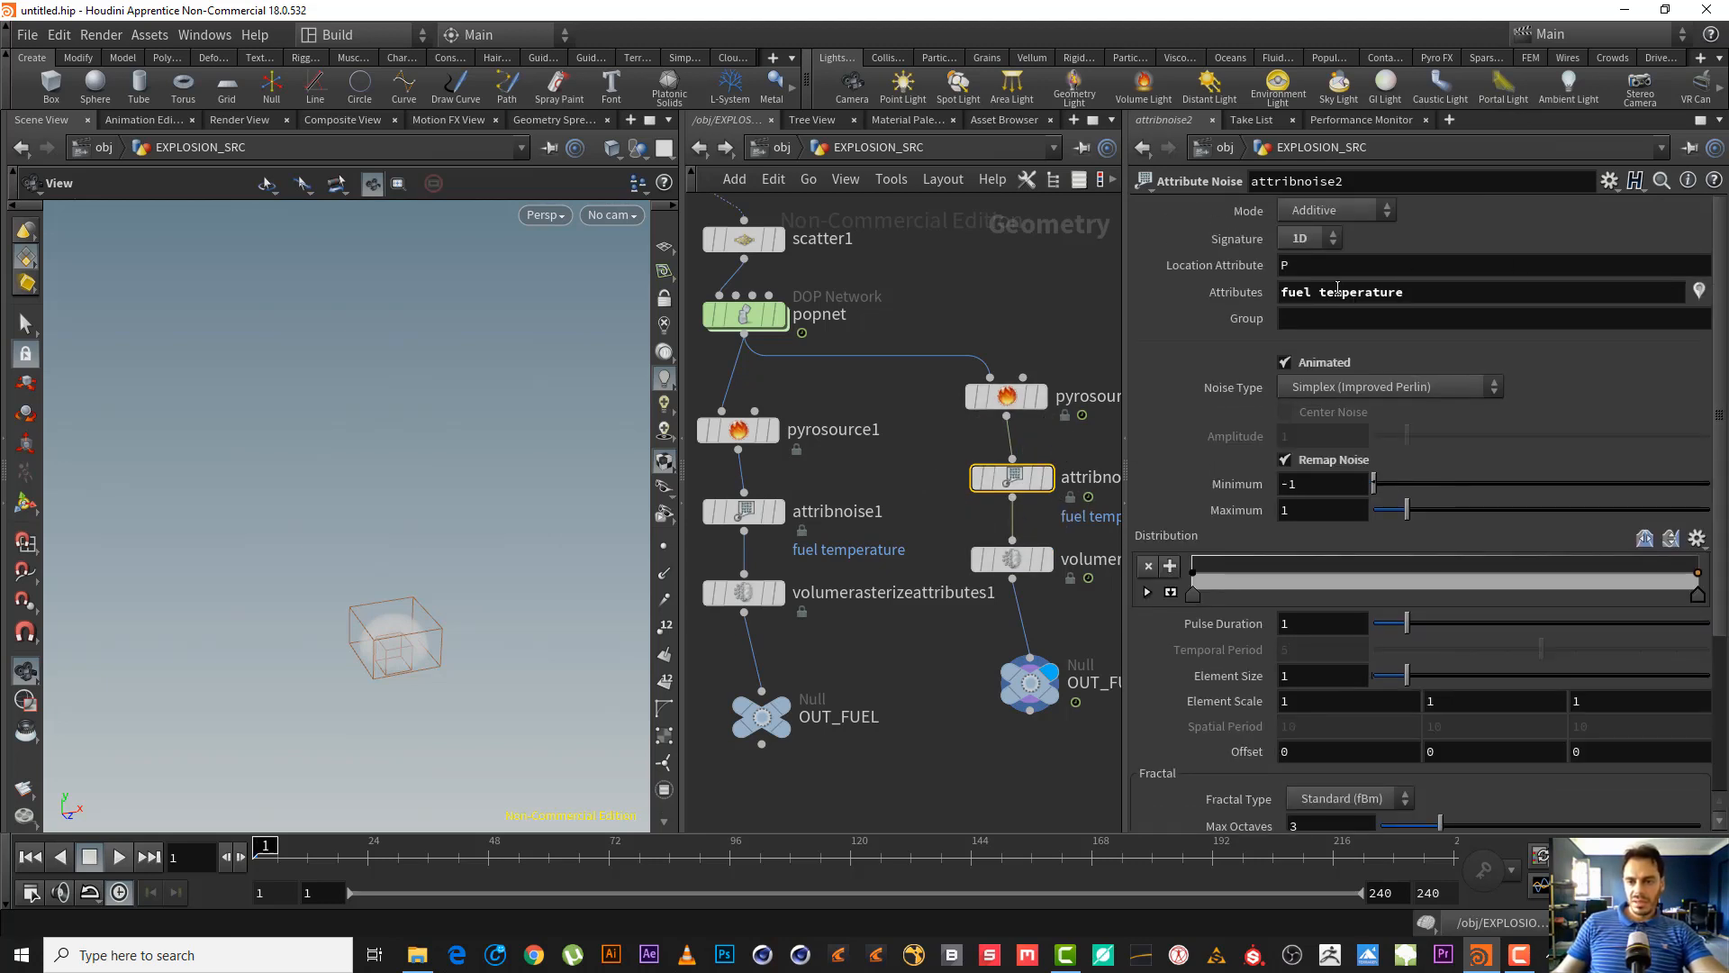
{"action": "triple_click", "coordinate": [1409, 291]}
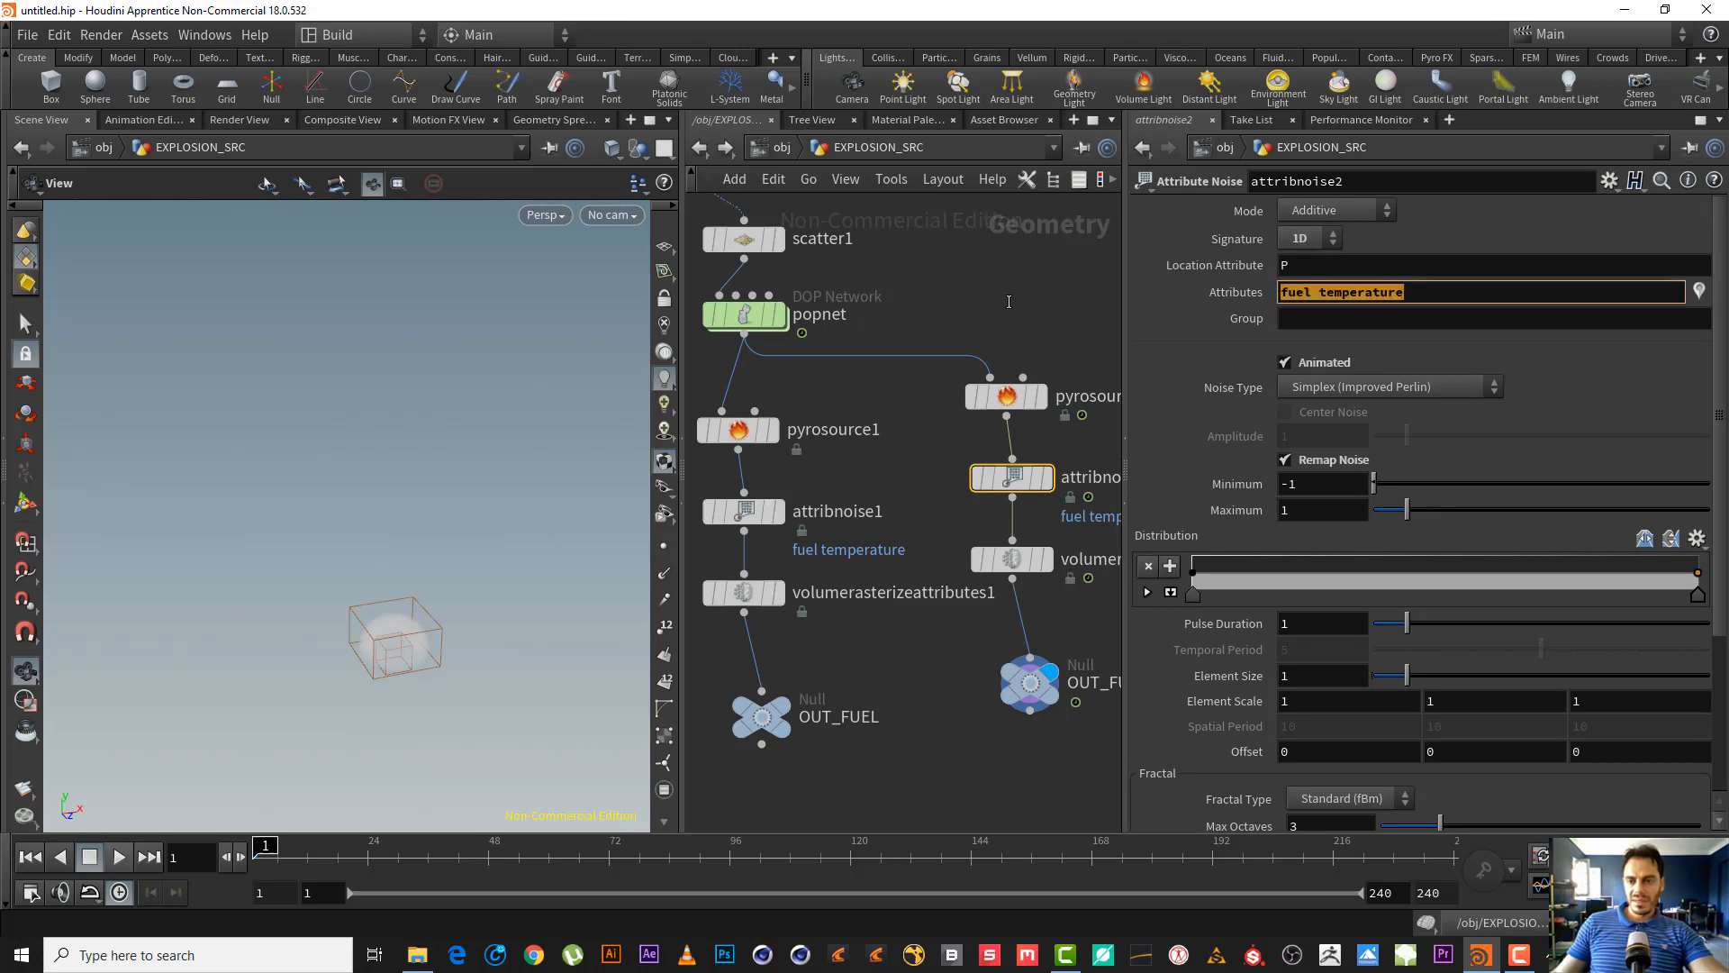
{"action": "type", "text": "pump"}
{"action": "key", "text": "Return"}
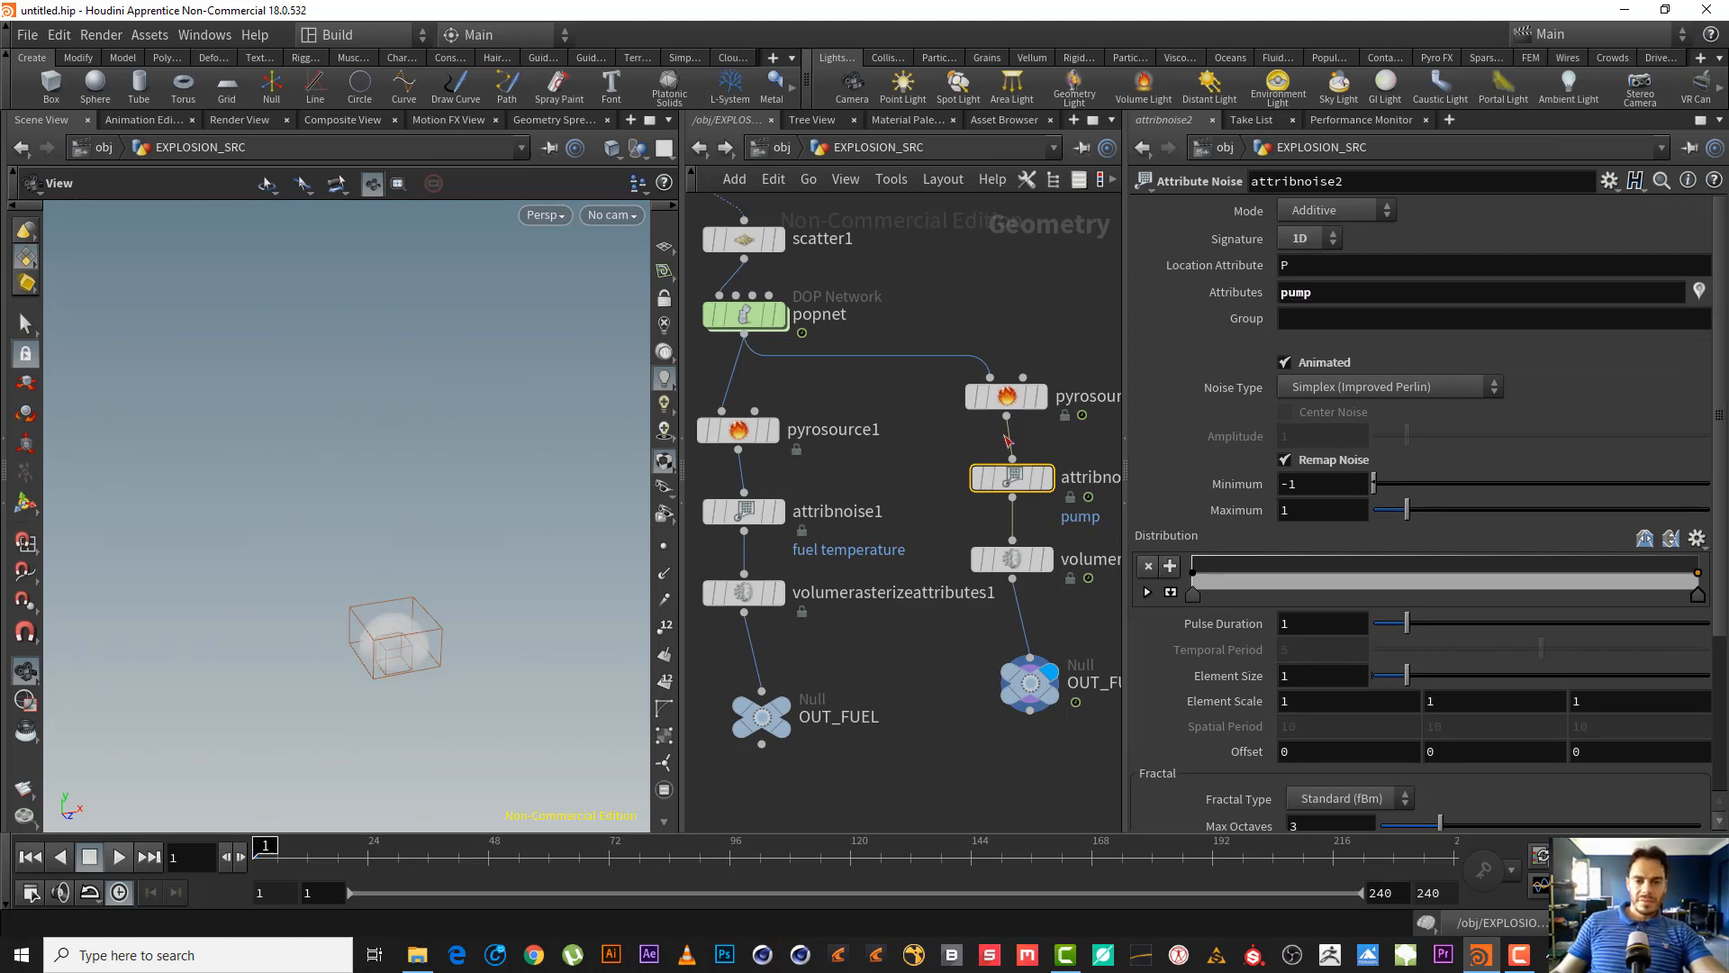
- Check the node information of volumerasterizeattributes2 for the pump volume and close it
{"action": "left_click", "coordinate": [1025, 562]}
{"action": "mouse_move", "coordinate": [1027, 564]}
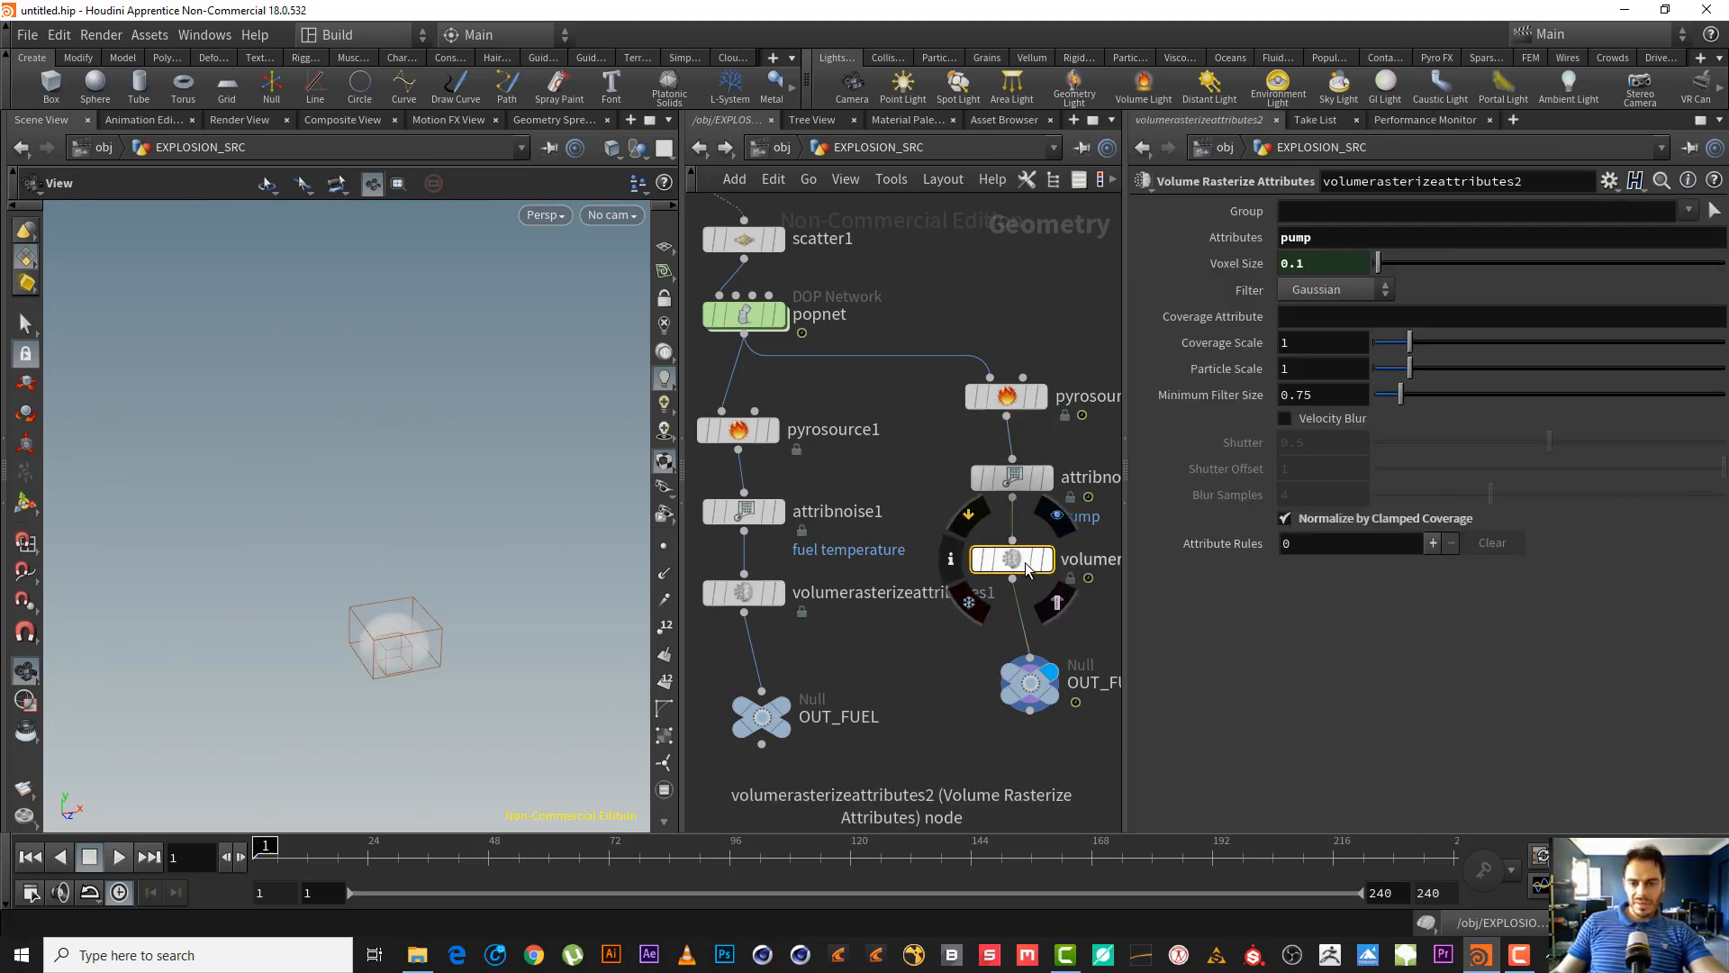
{"action": "left_click", "coordinate": [950, 558]}
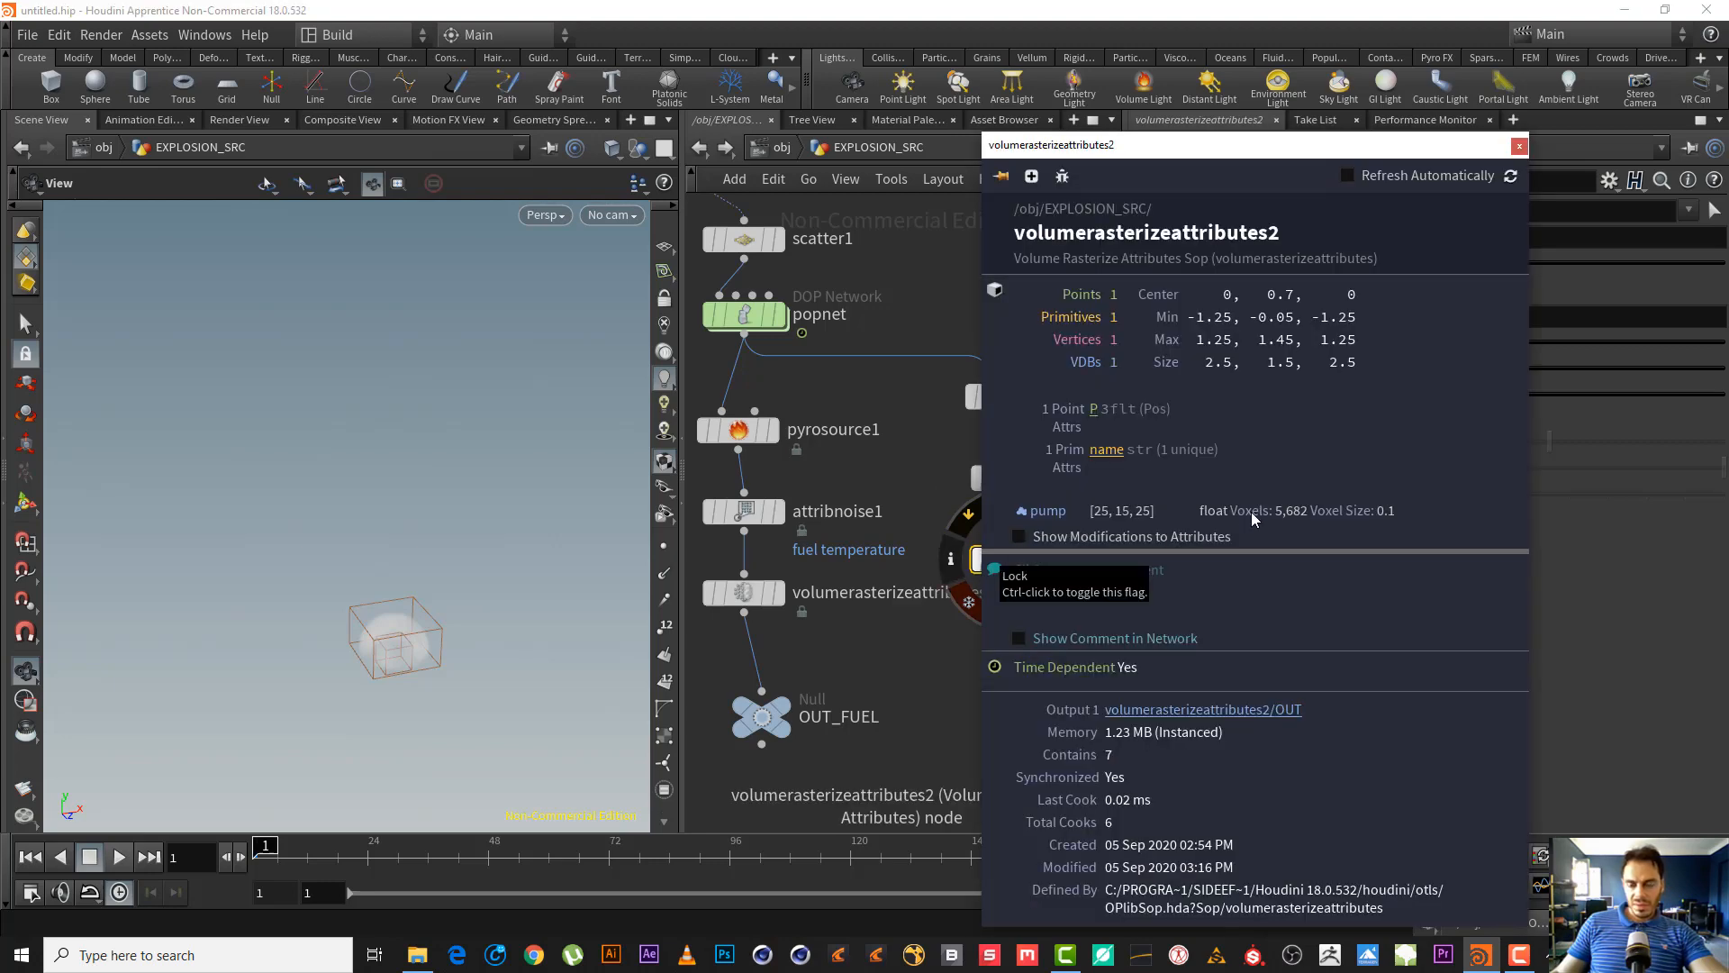
{"action": "left_click", "coordinate": [1519, 146]}
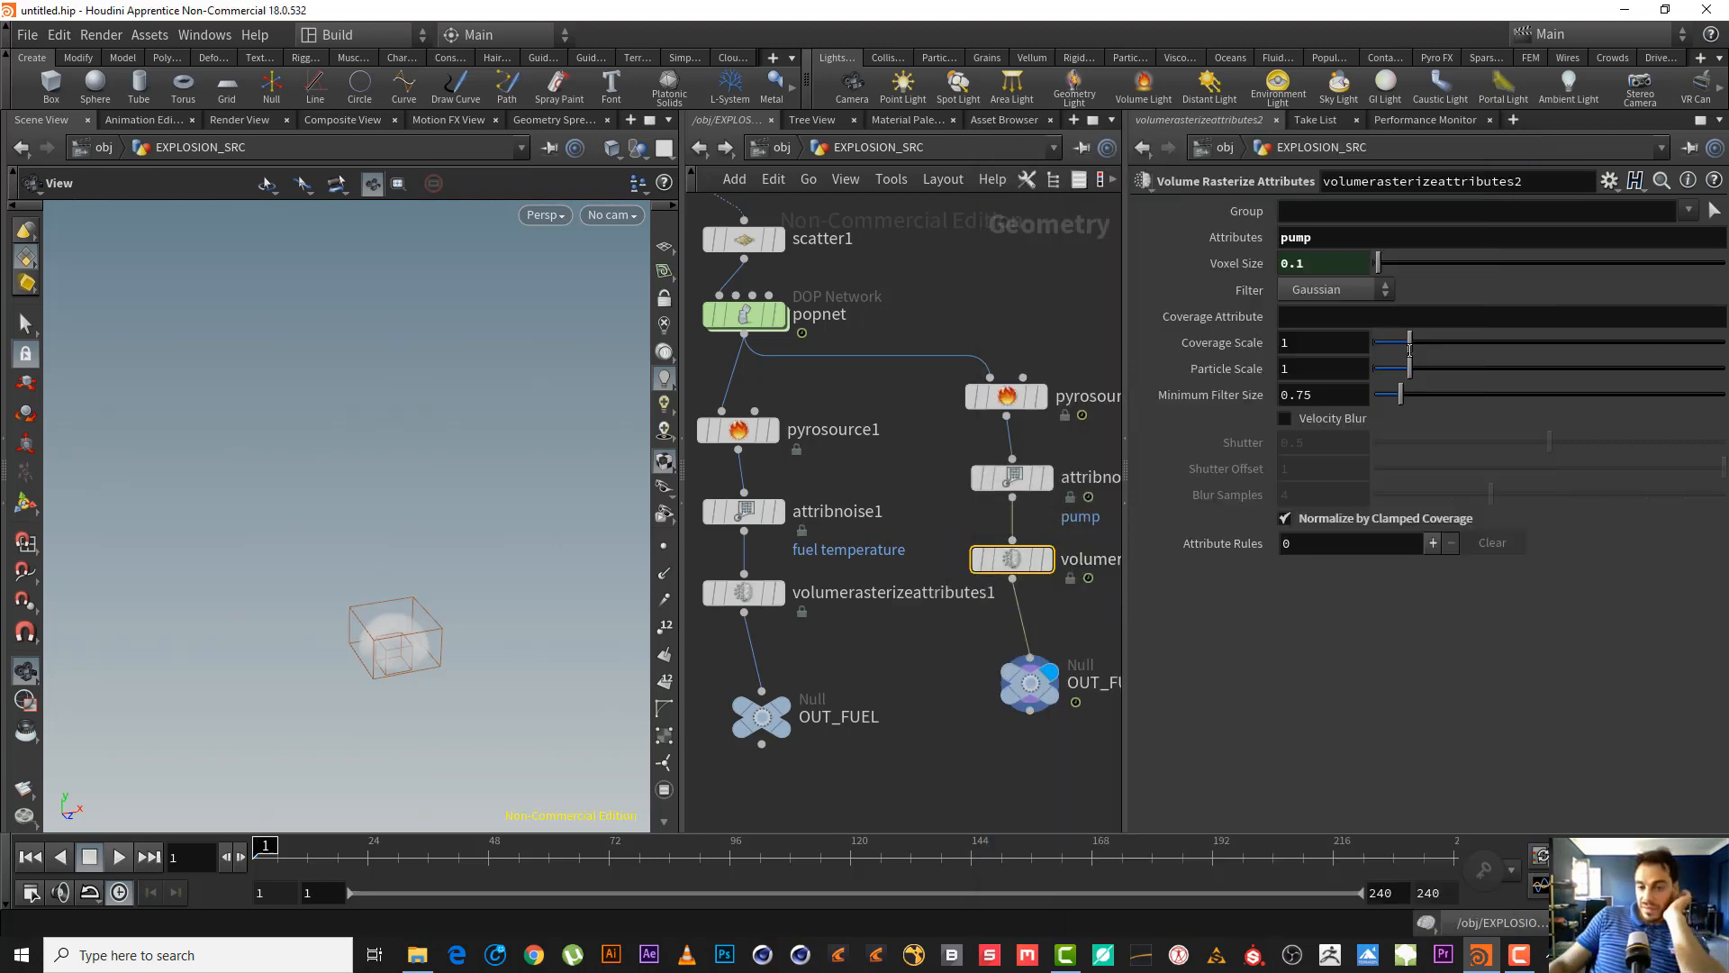
- Reopen the node information of volumerasterizeattributes2 to examine the pump volume's data type, and close it
{"action": "middle_click_drag", "start_coordinate": [908, 499], "coordinate": [828, 451]}
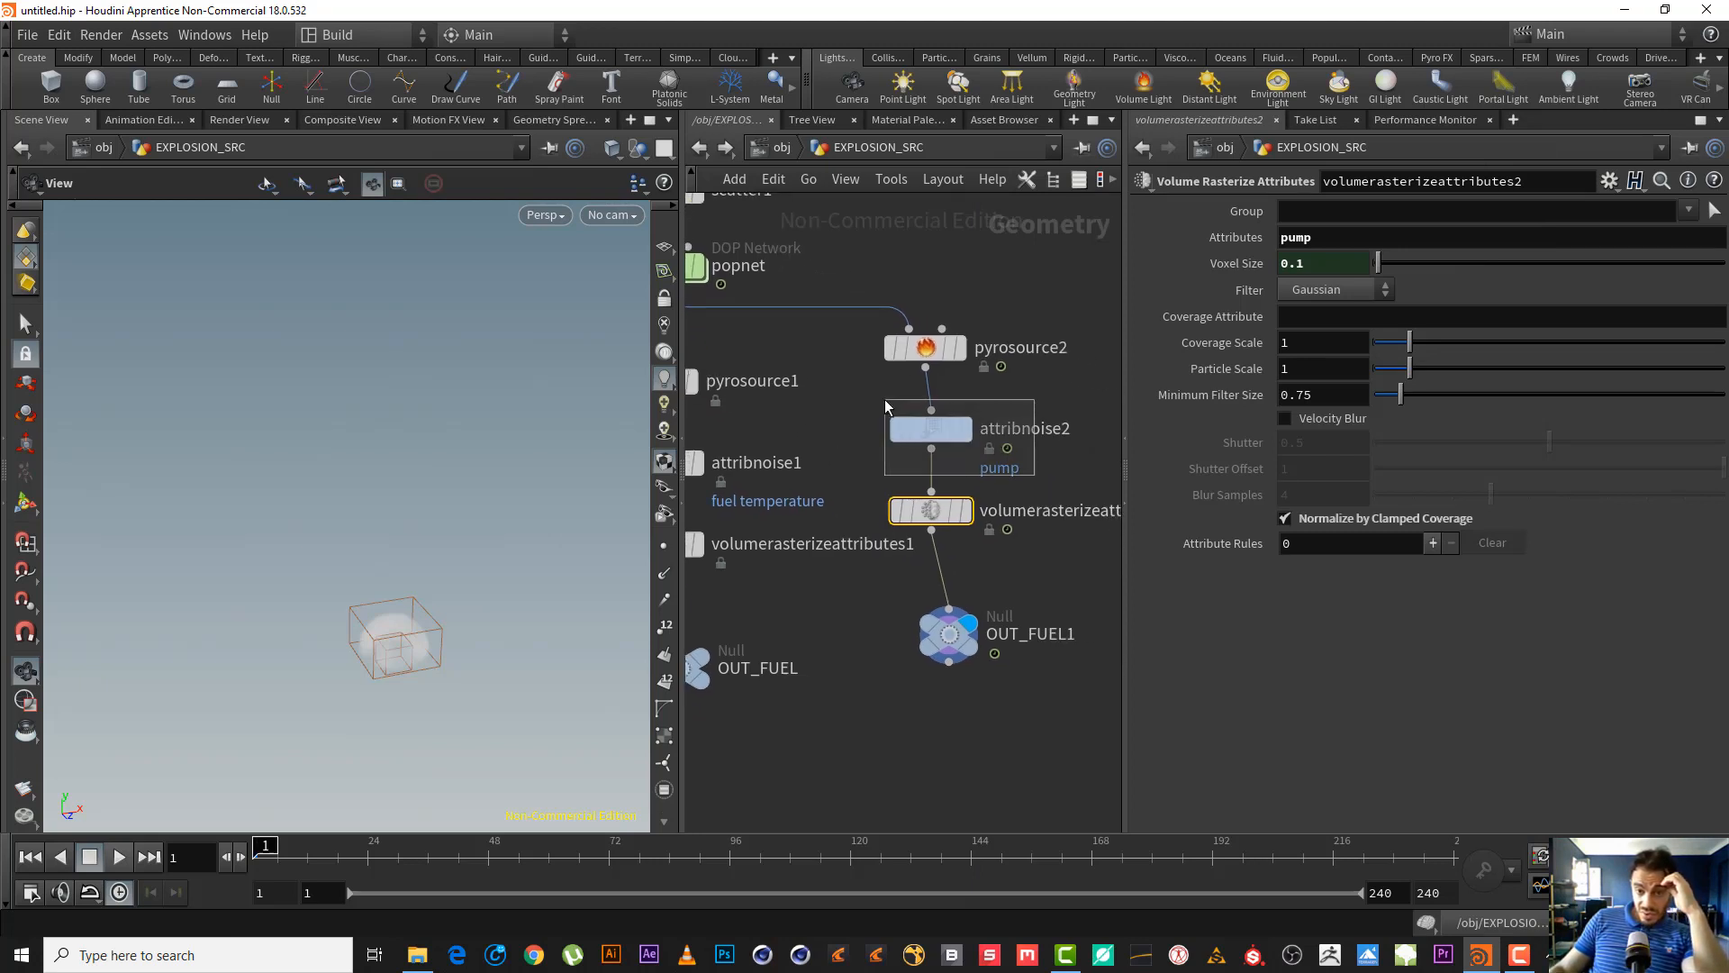
{"action": "left_click", "coordinate": [929, 429]}
{"action": "left_click", "coordinate": [935, 515]}
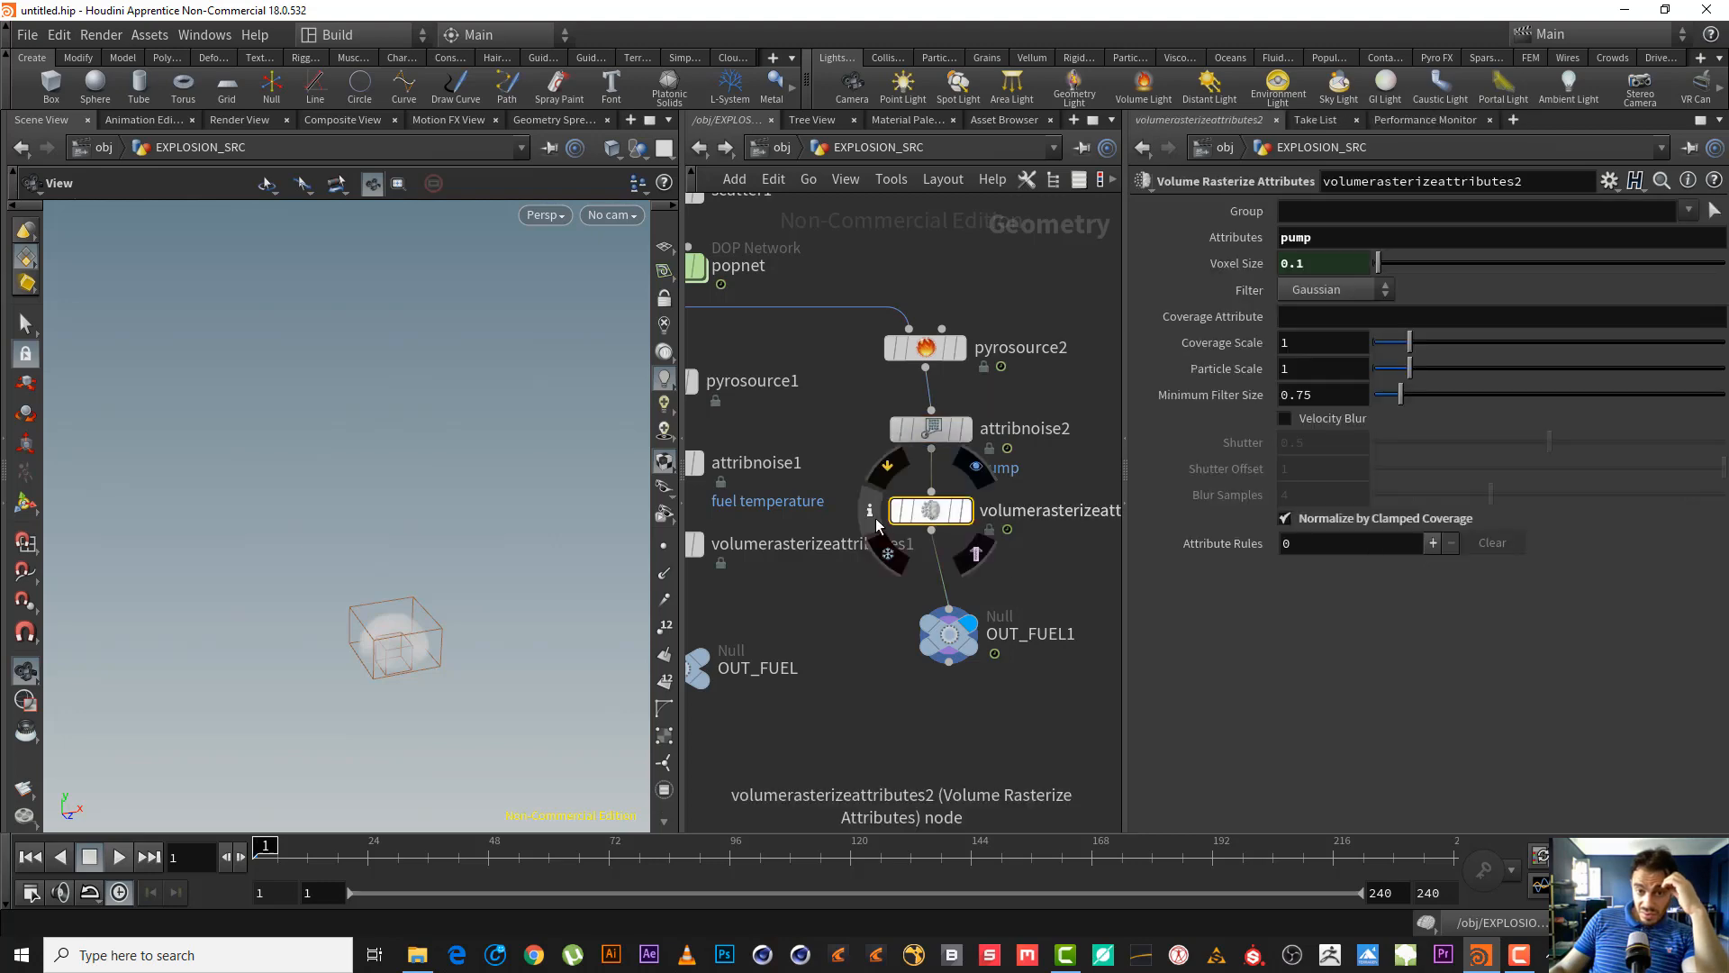
{"action": "left_click", "coordinate": [876, 517]}
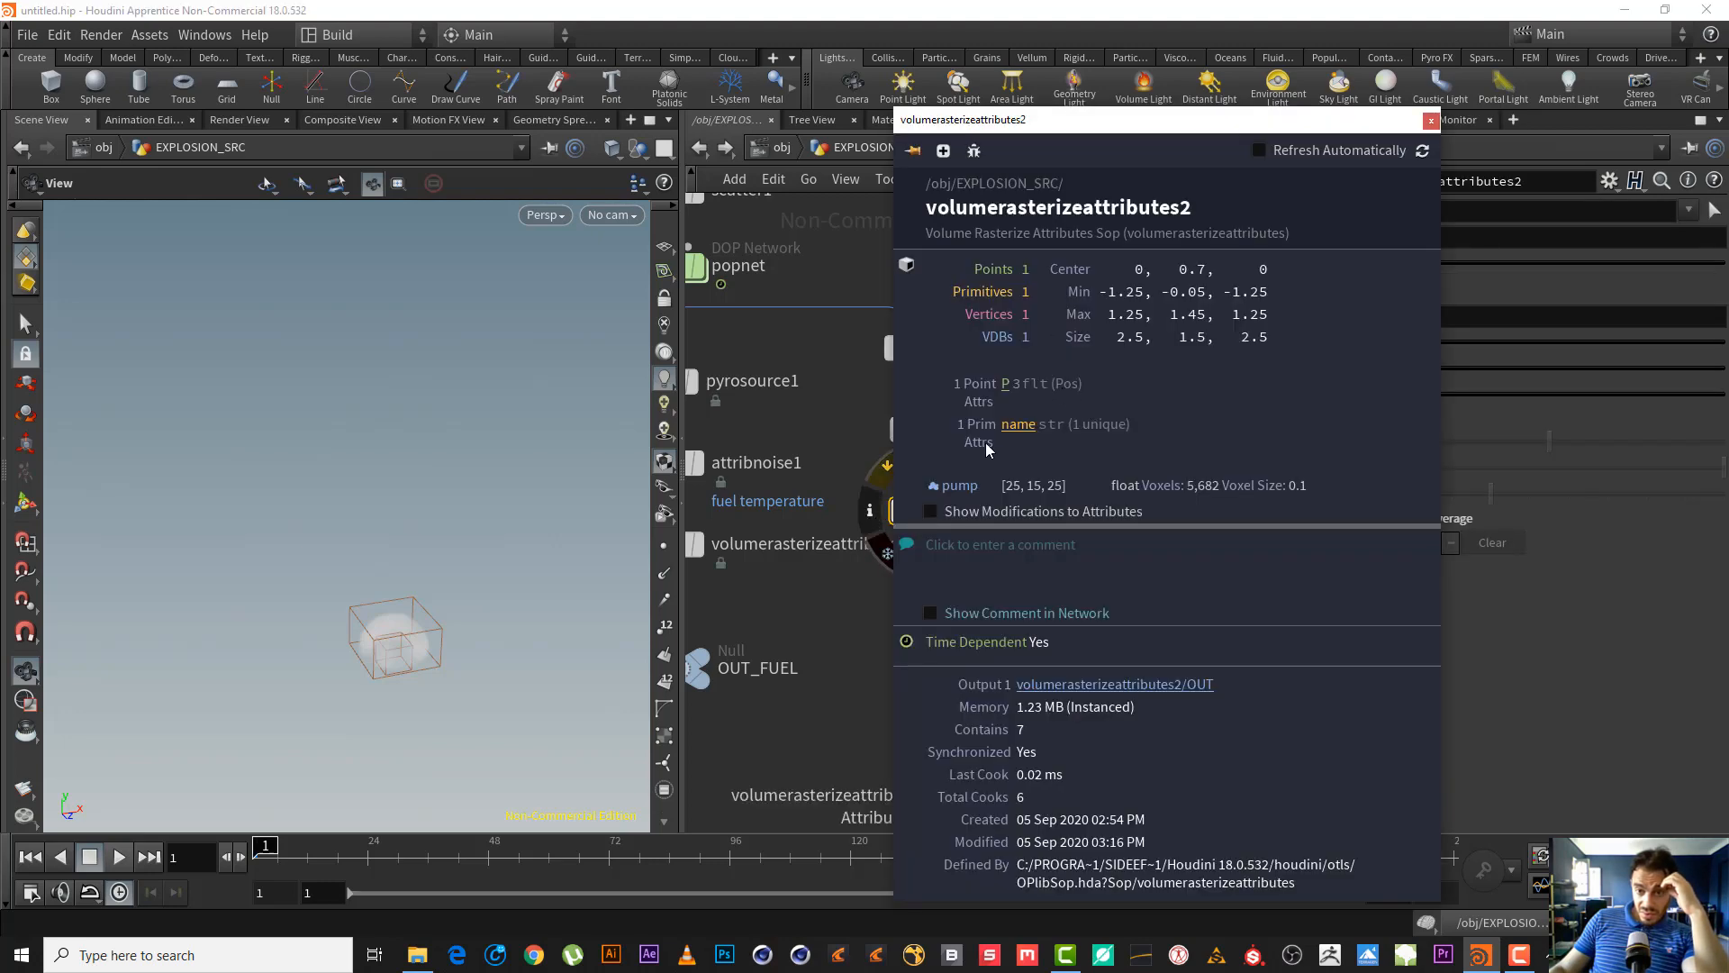
{"action": "left_click", "coordinate": [1432, 121]}
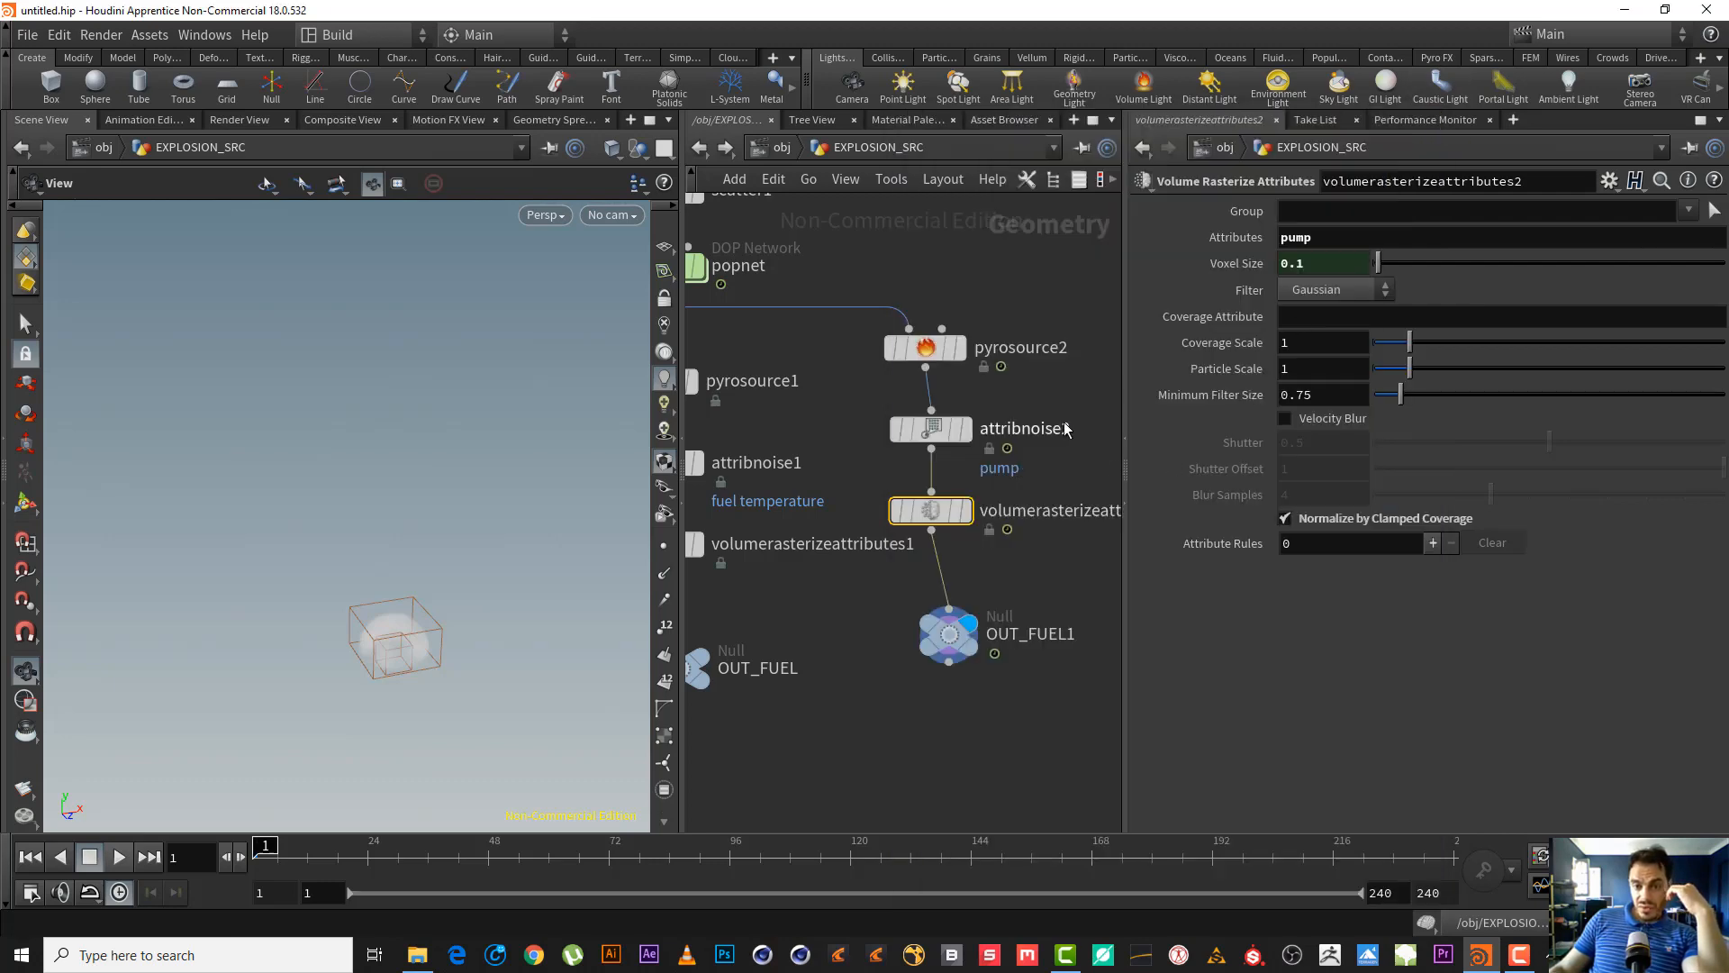
- Bypass the attribnoise2 node between pyrosource2 and volumerasterizeattributes2
{"action": "left_click", "coordinate": [925, 348]}
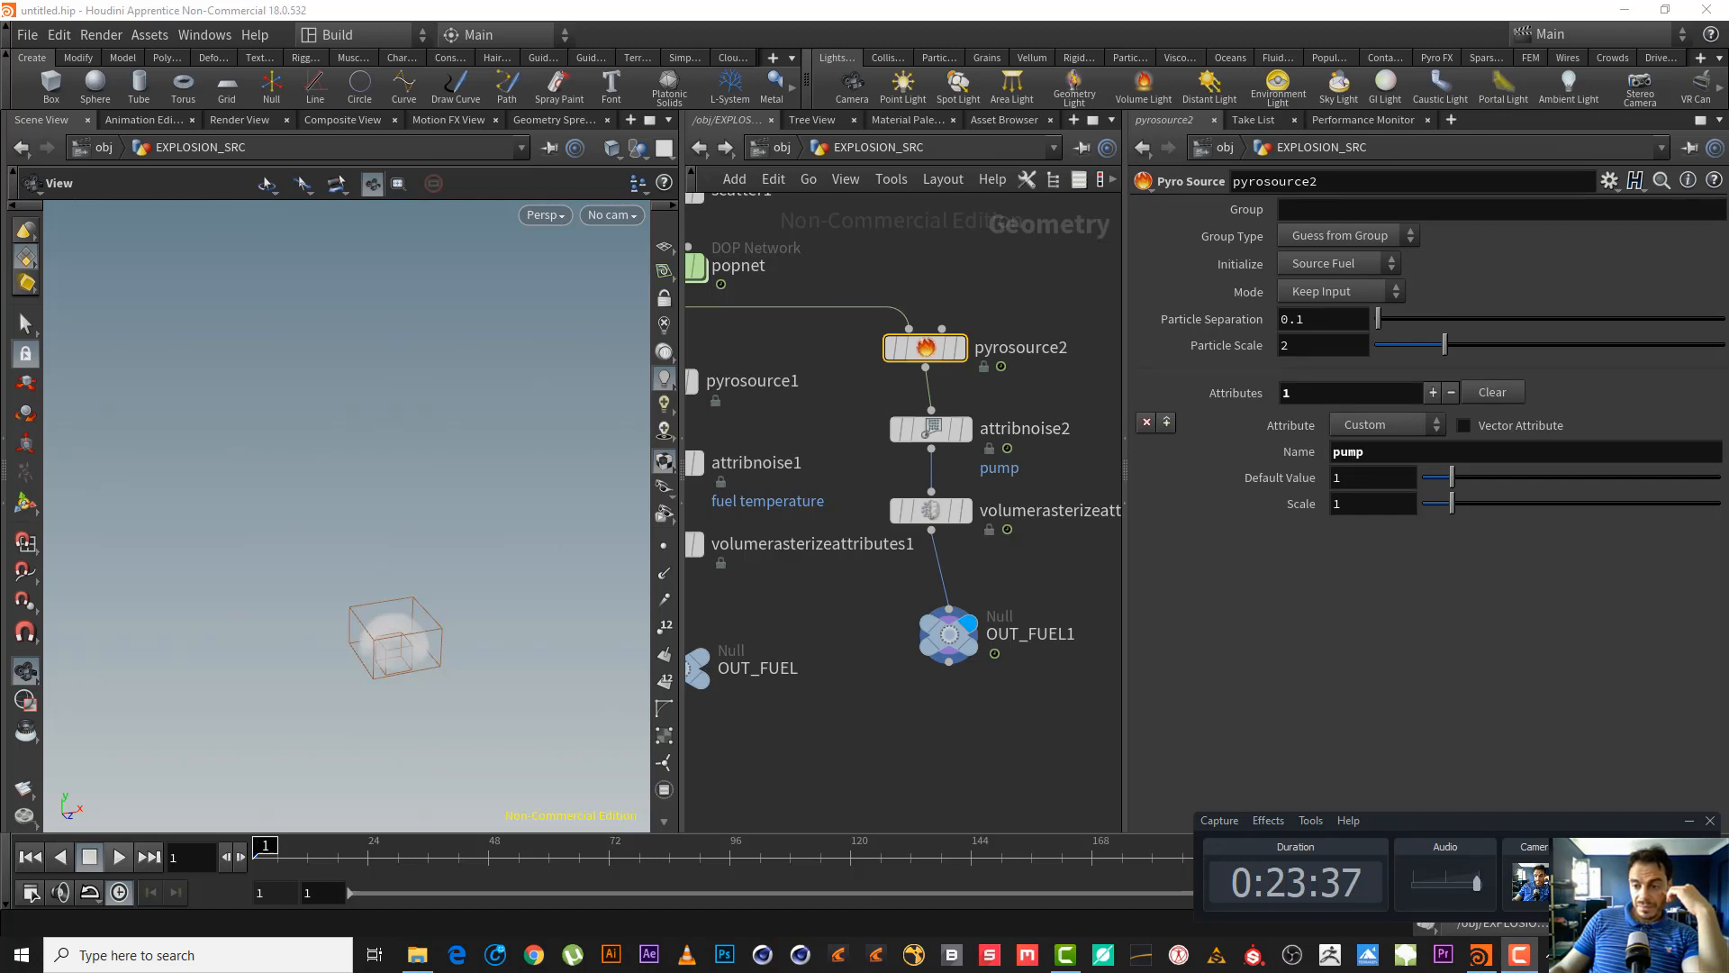
{"action": "left_click", "coordinate": [930, 429]}
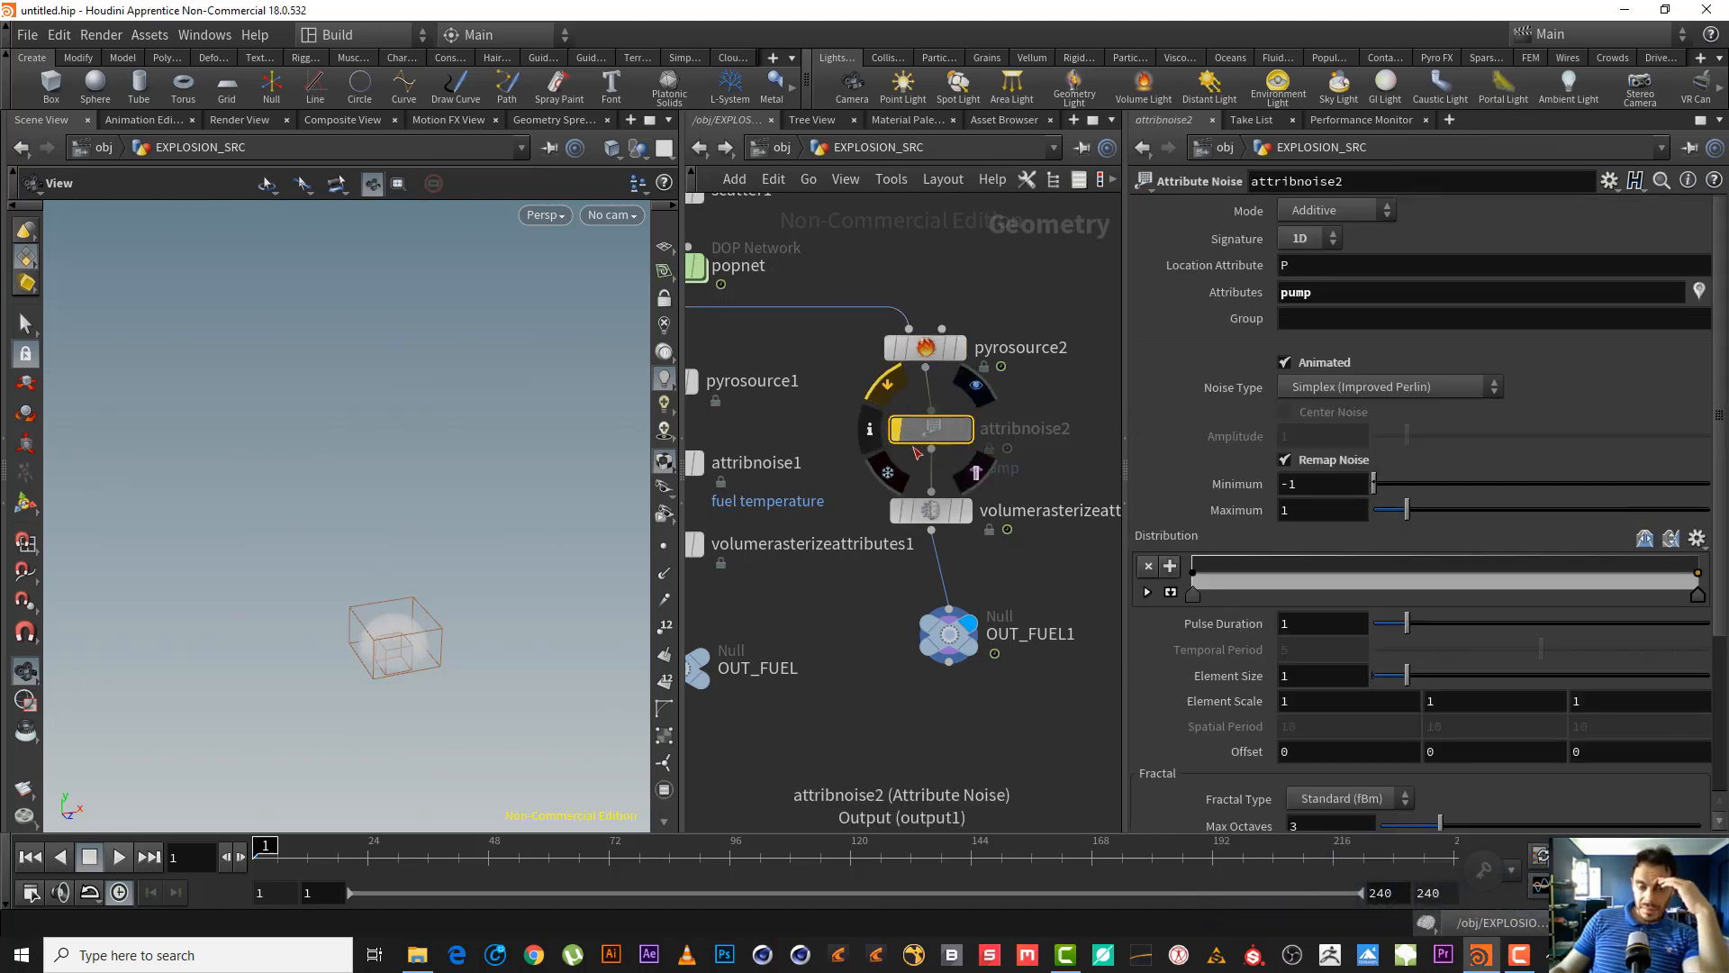
{"action": "left_click", "coordinate": [933, 514]}
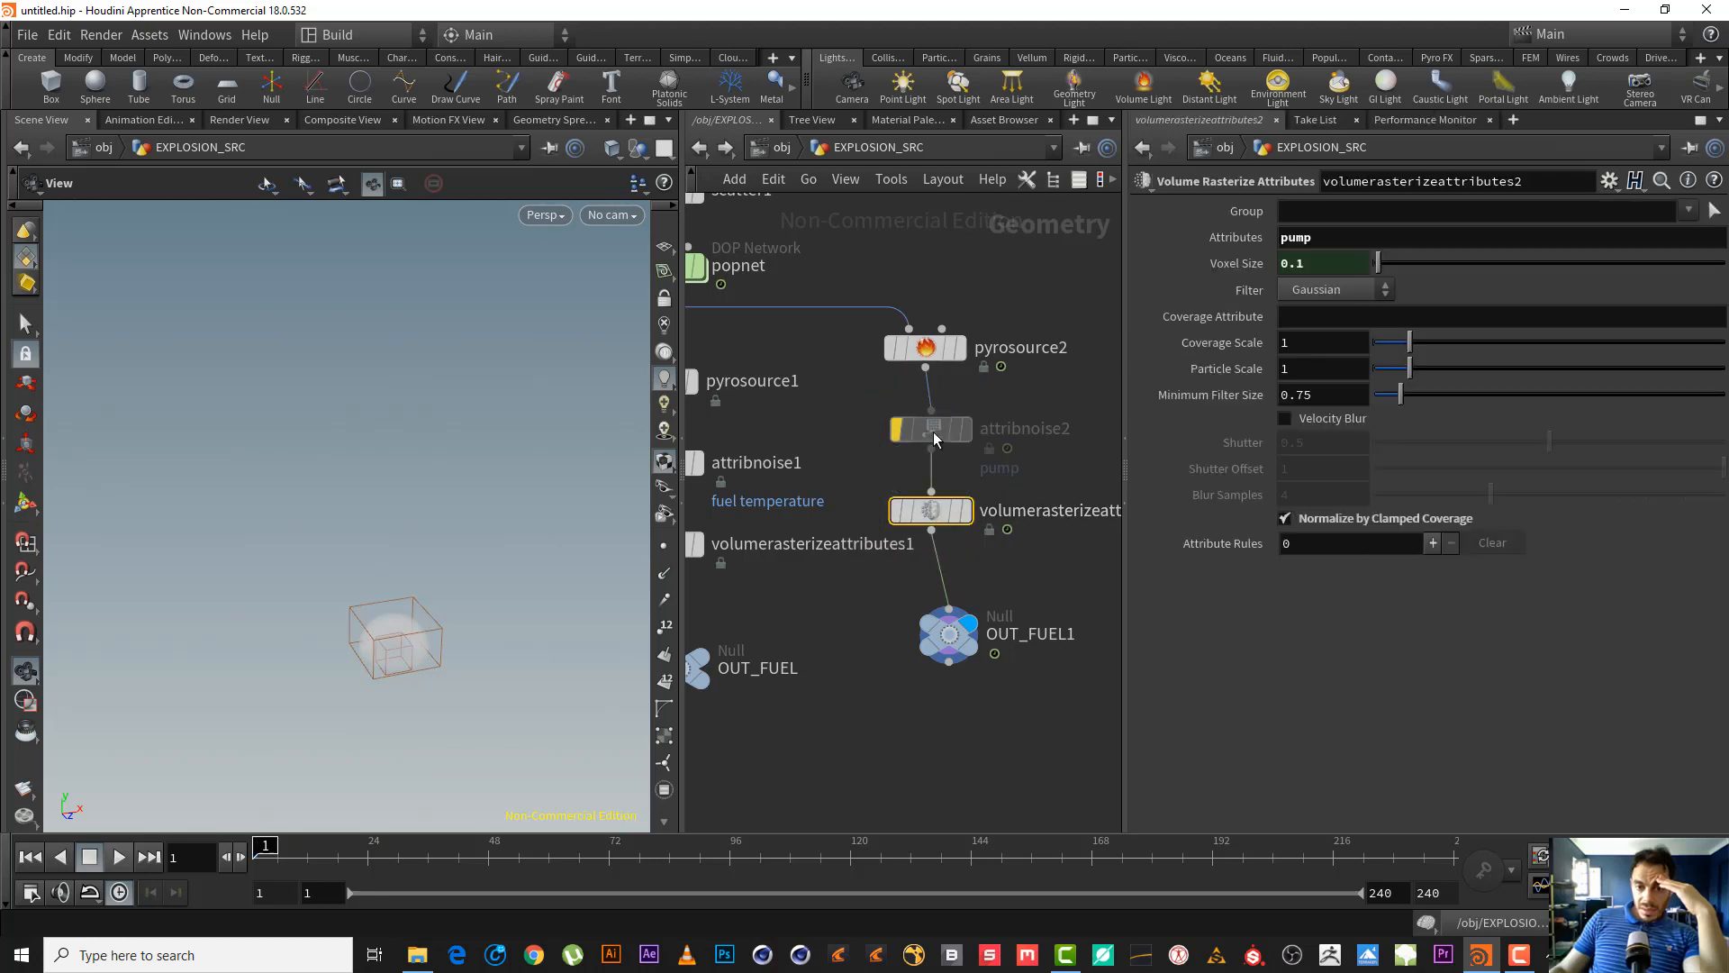
{"action": "left_click", "coordinate": [933, 431]}
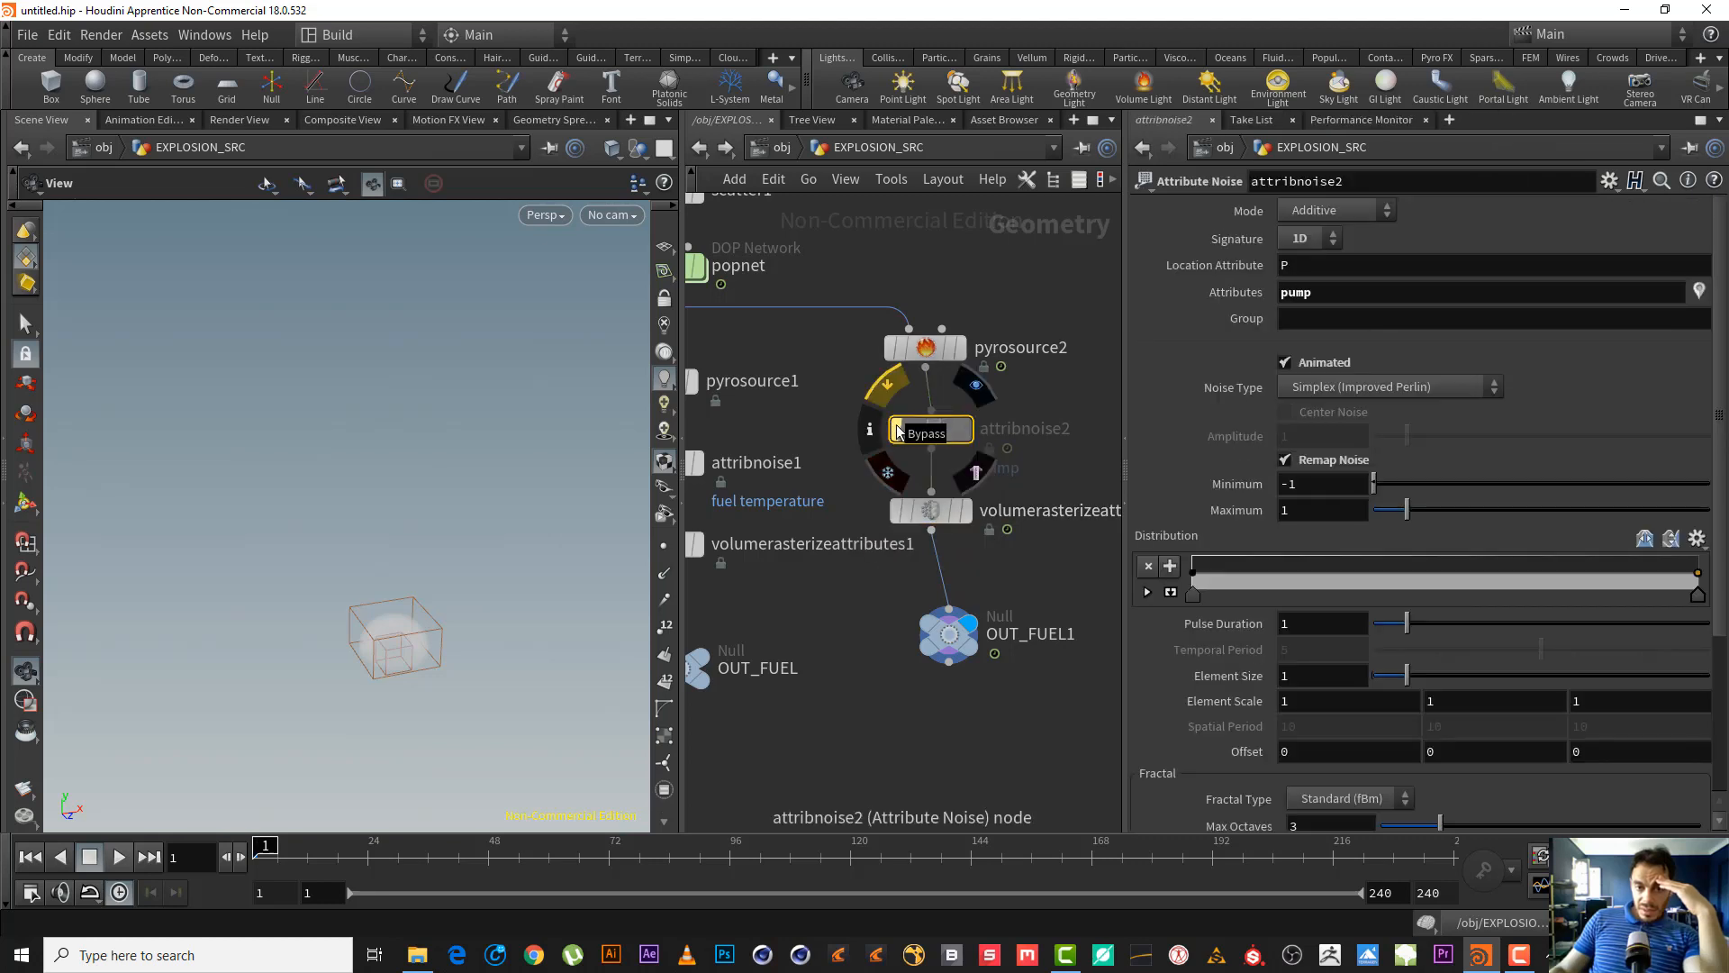
{"action": "left_click", "coordinate": [898, 431]}
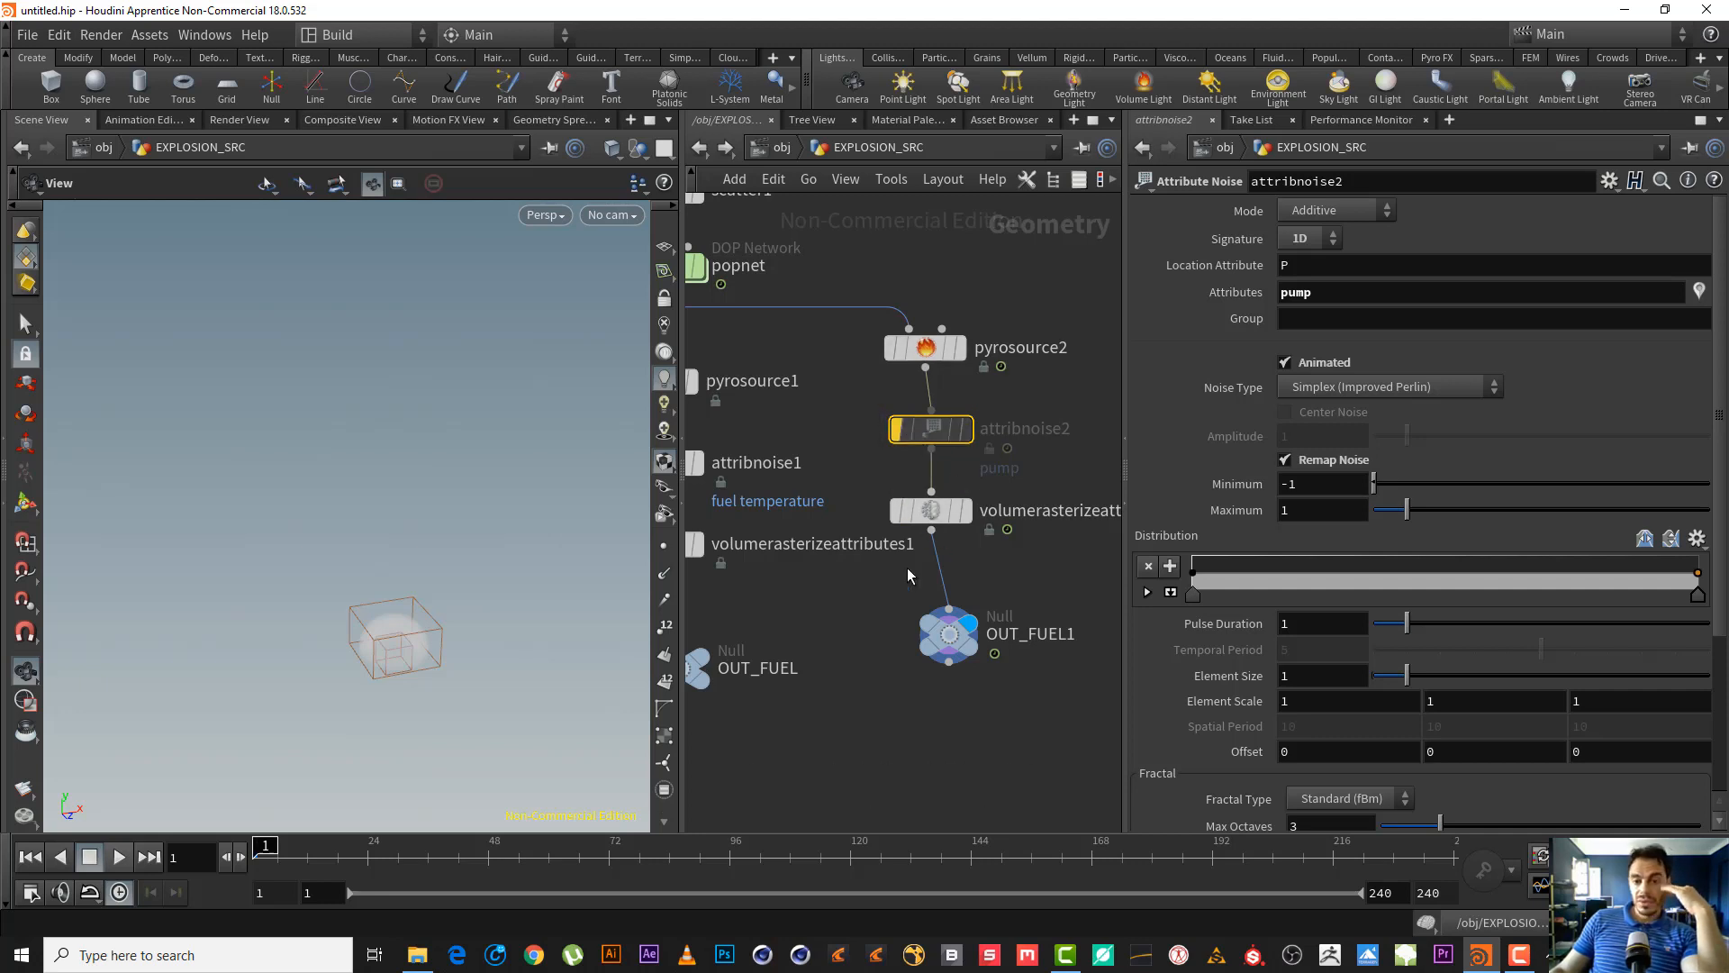
{"action": "left_click", "coordinate": [931, 511]}
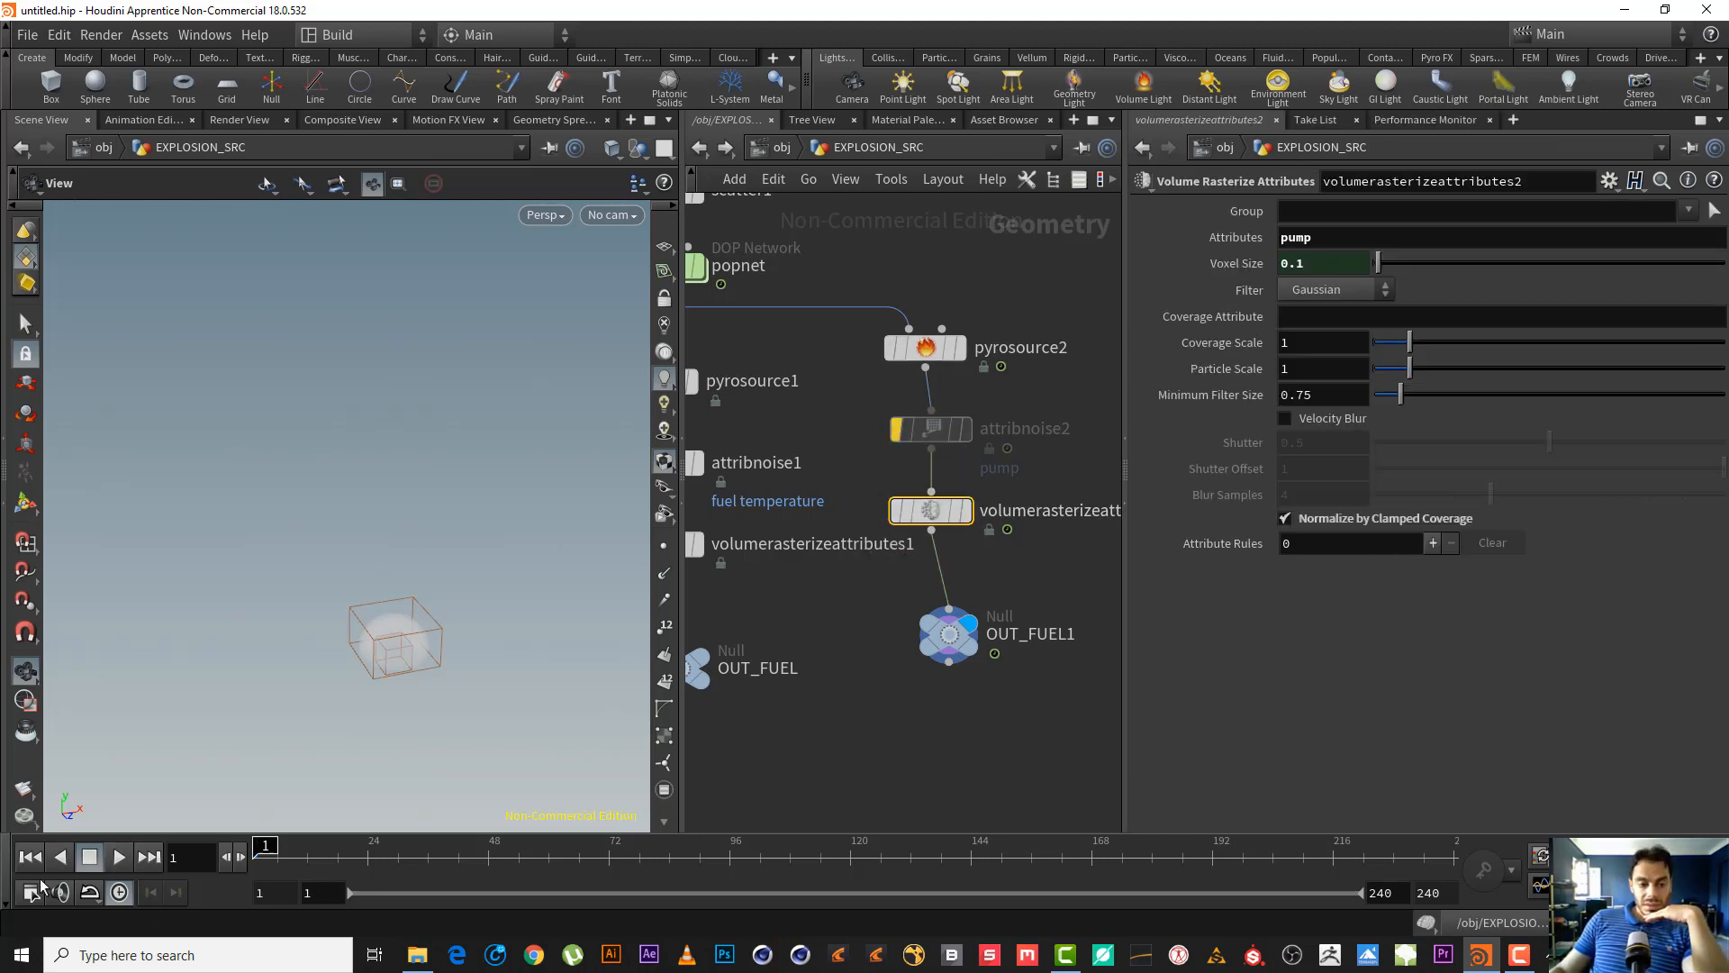
- Play the source animation to frame 4 and examine the node information of volumerasterizeattributes2 there
{"action": "left_click", "coordinate": [114, 858]}
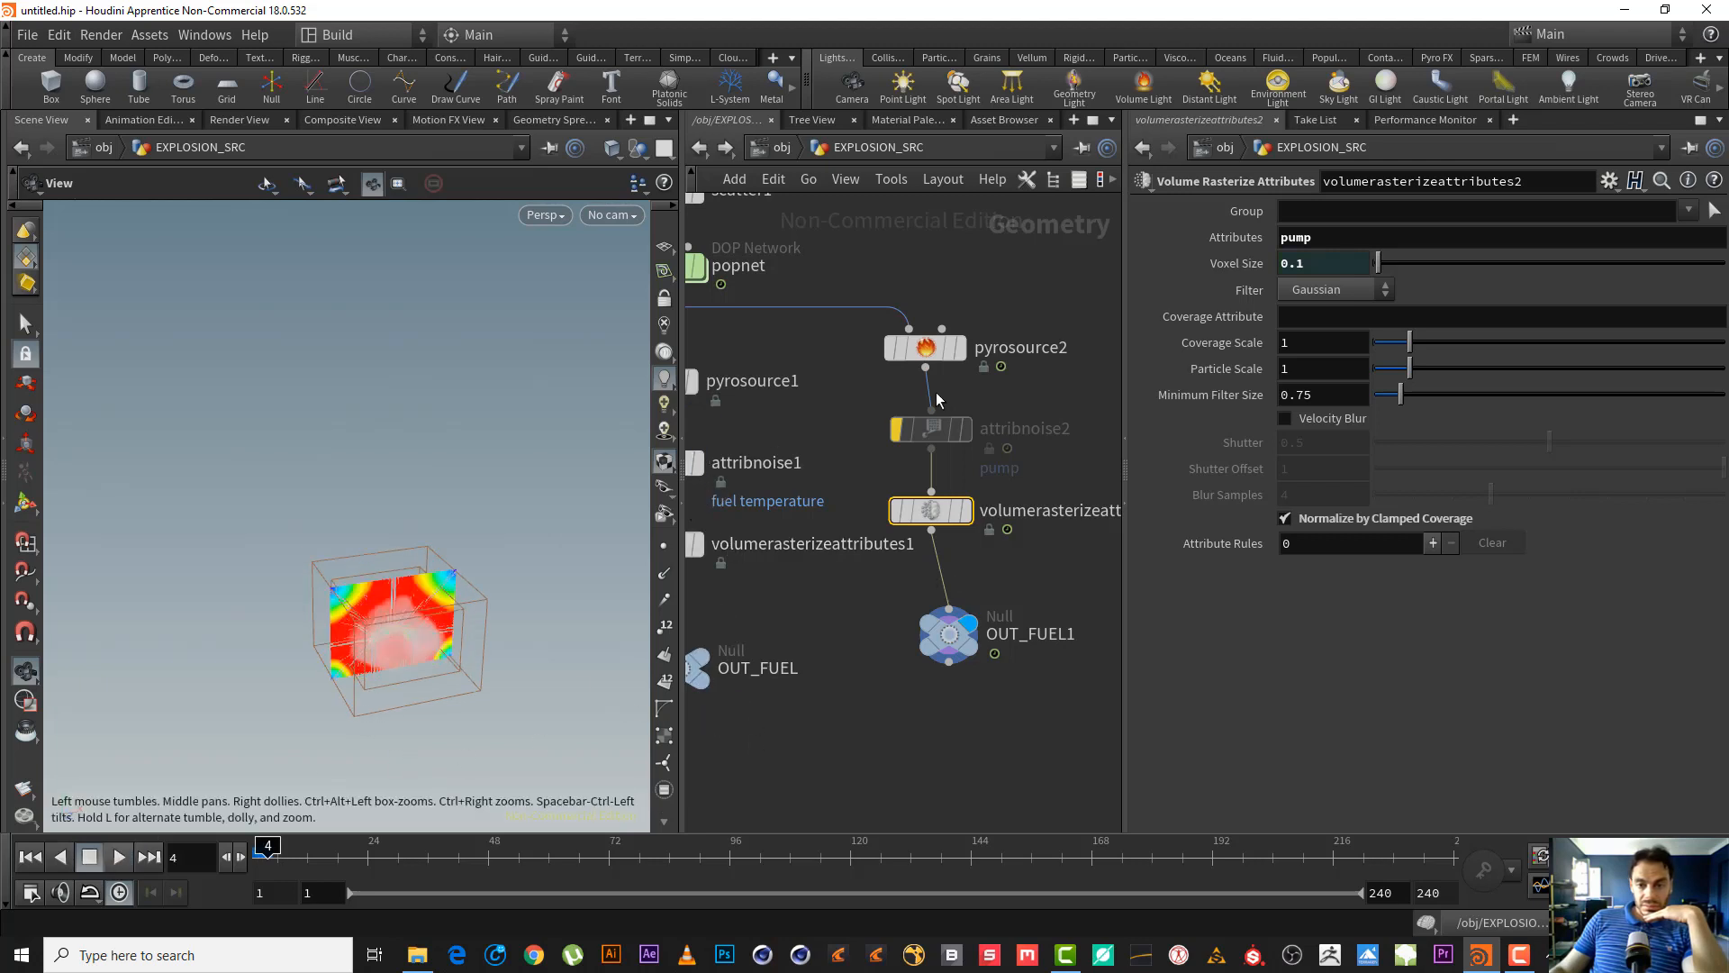
{"action": "mouse_move", "coordinate": [931, 511]}
{"action": "left_click", "coordinate": [871, 513]}
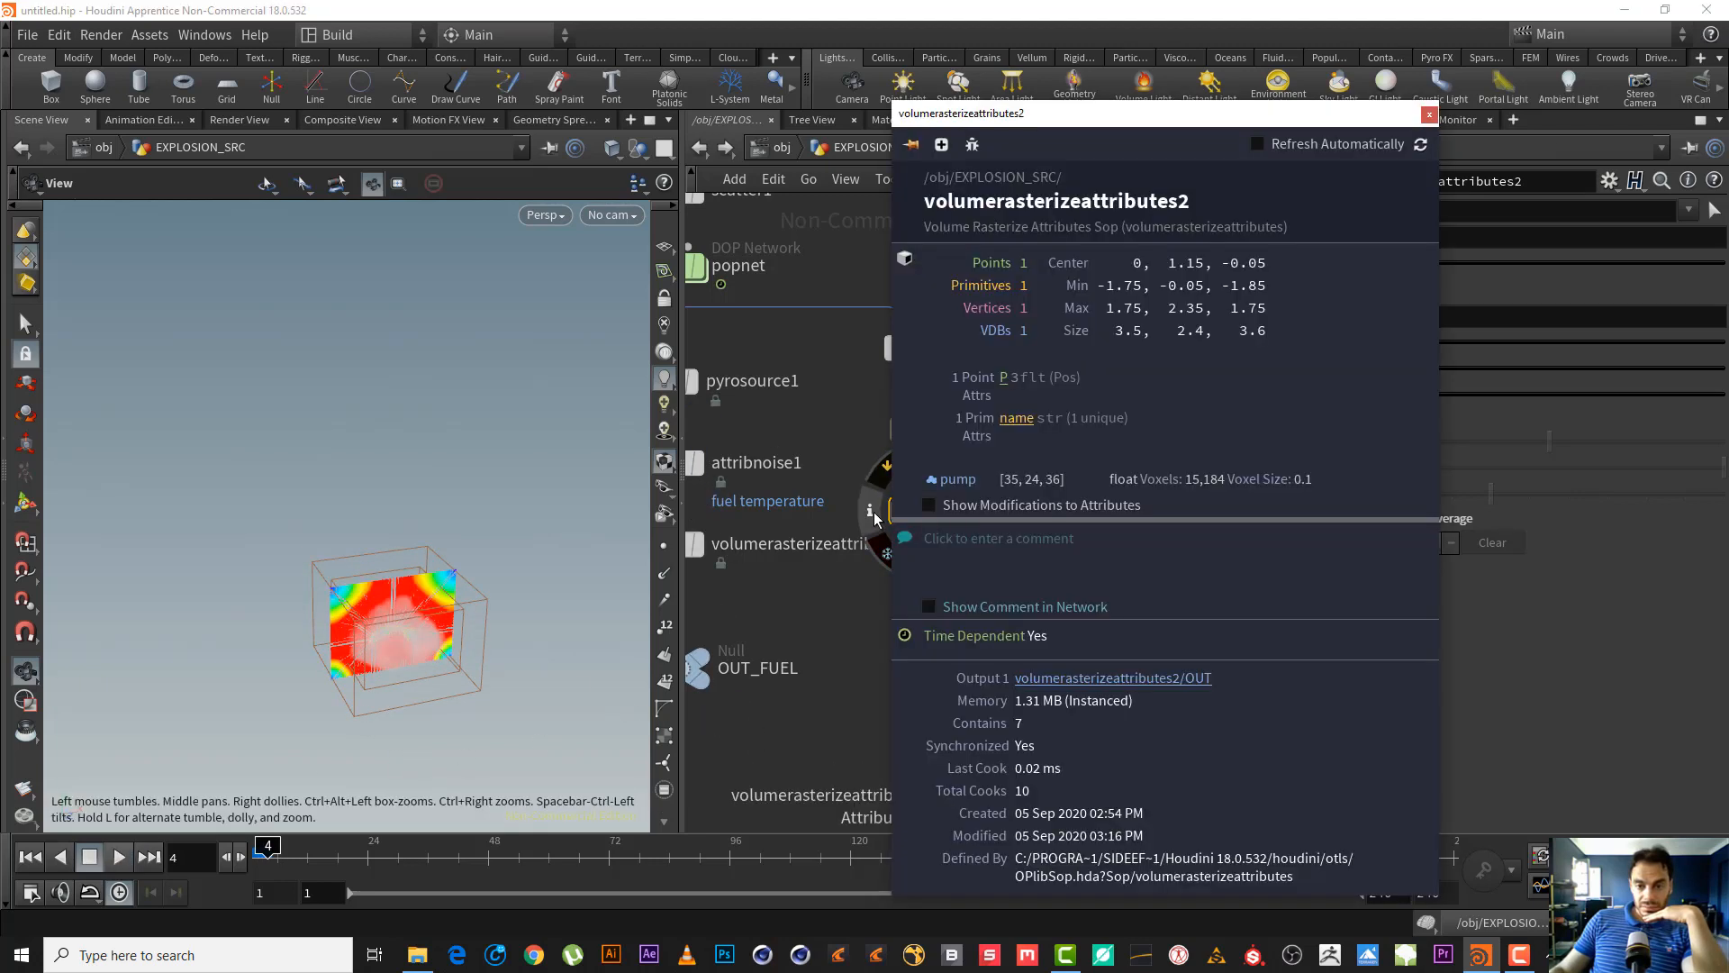
{"action": "left_click", "coordinate": [1429, 115]}
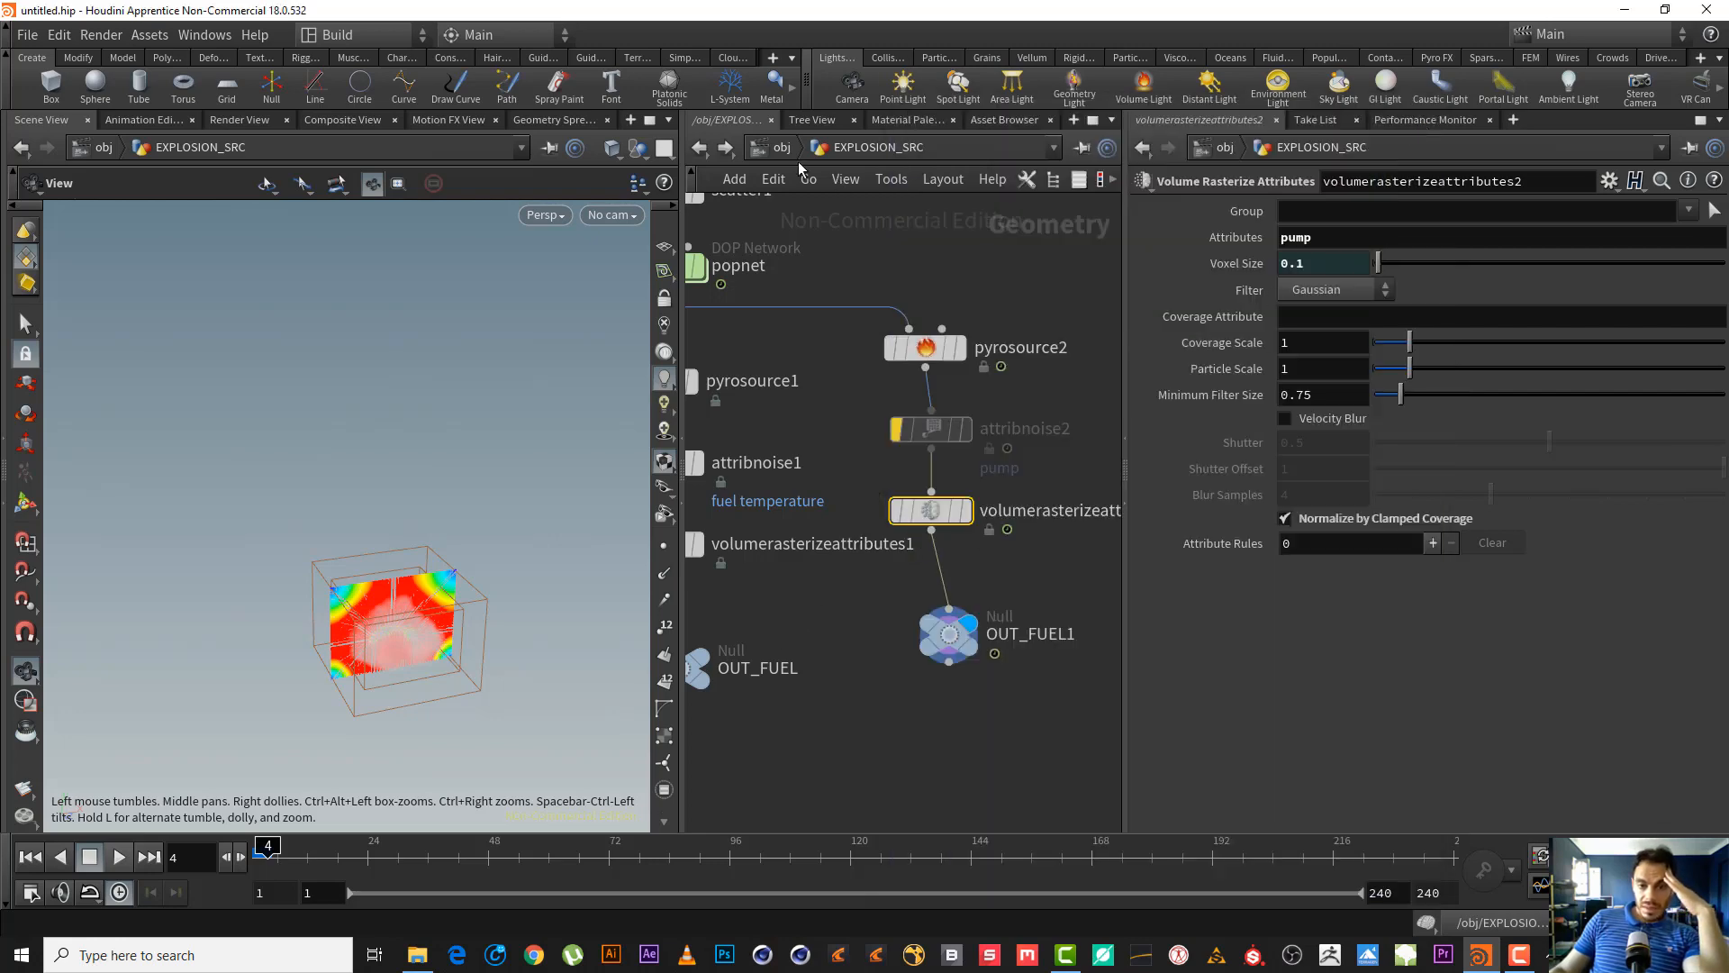
- Initialize pyrosource2 as Source Color to add the color and alpha attributes alongside pump
{"action": "left_click", "coordinate": [909, 346]}
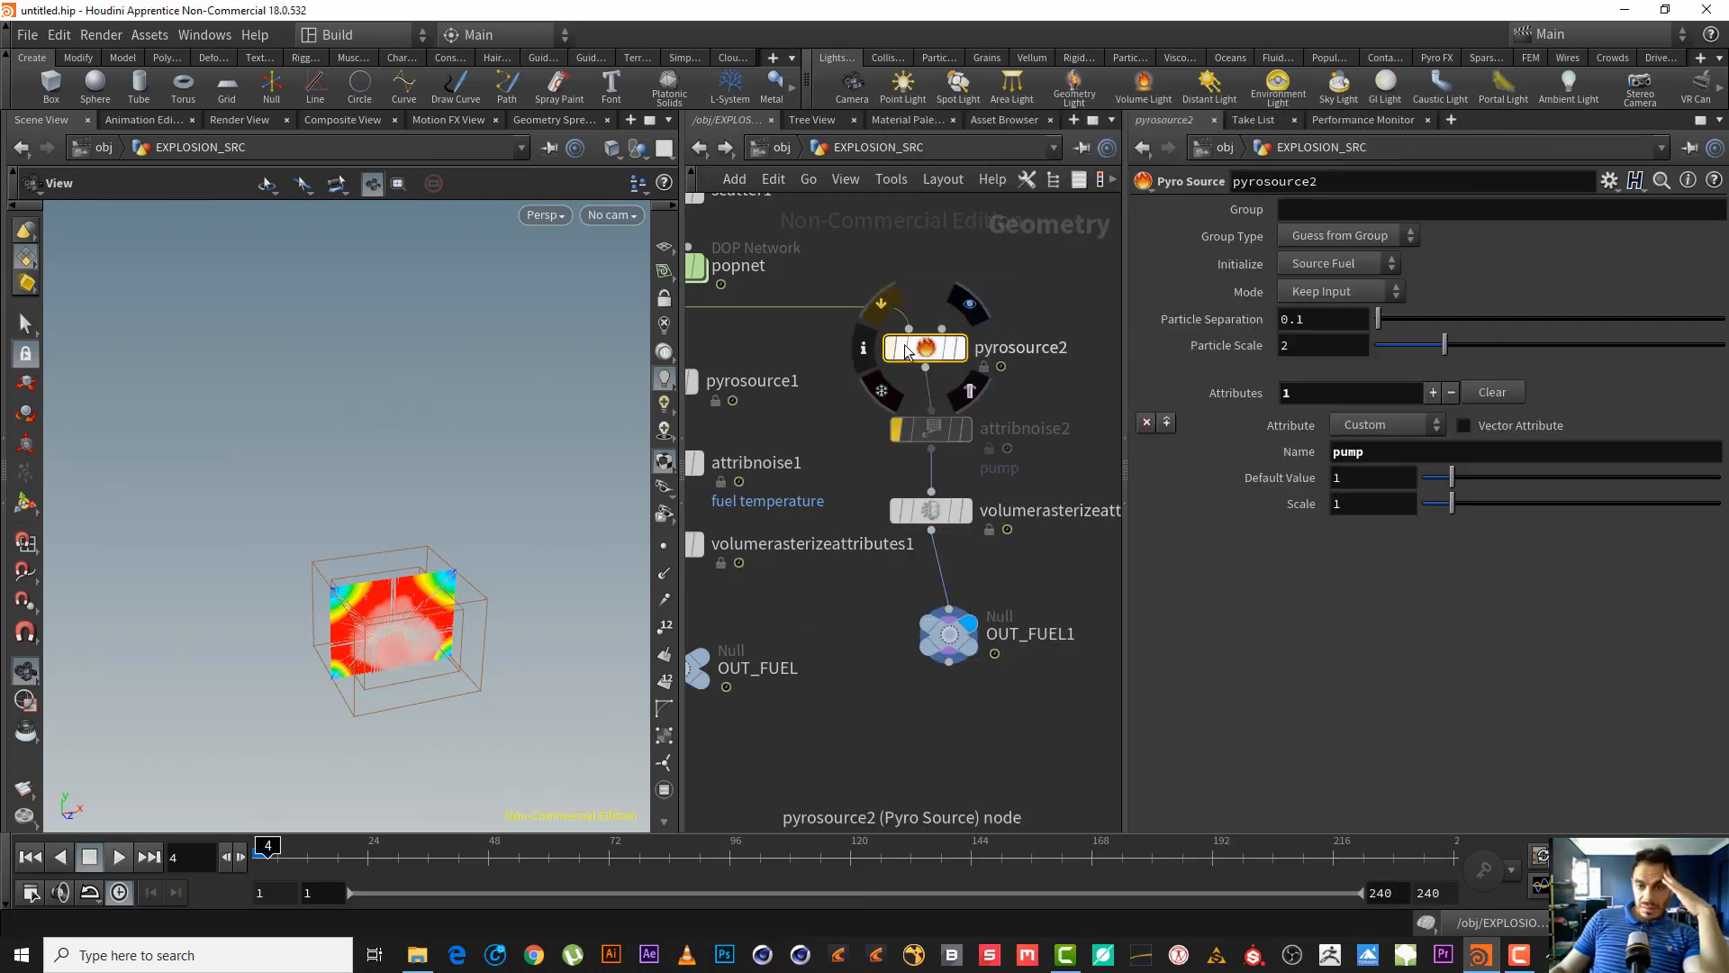
{"action": "left_click", "coordinate": [1384, 264]}
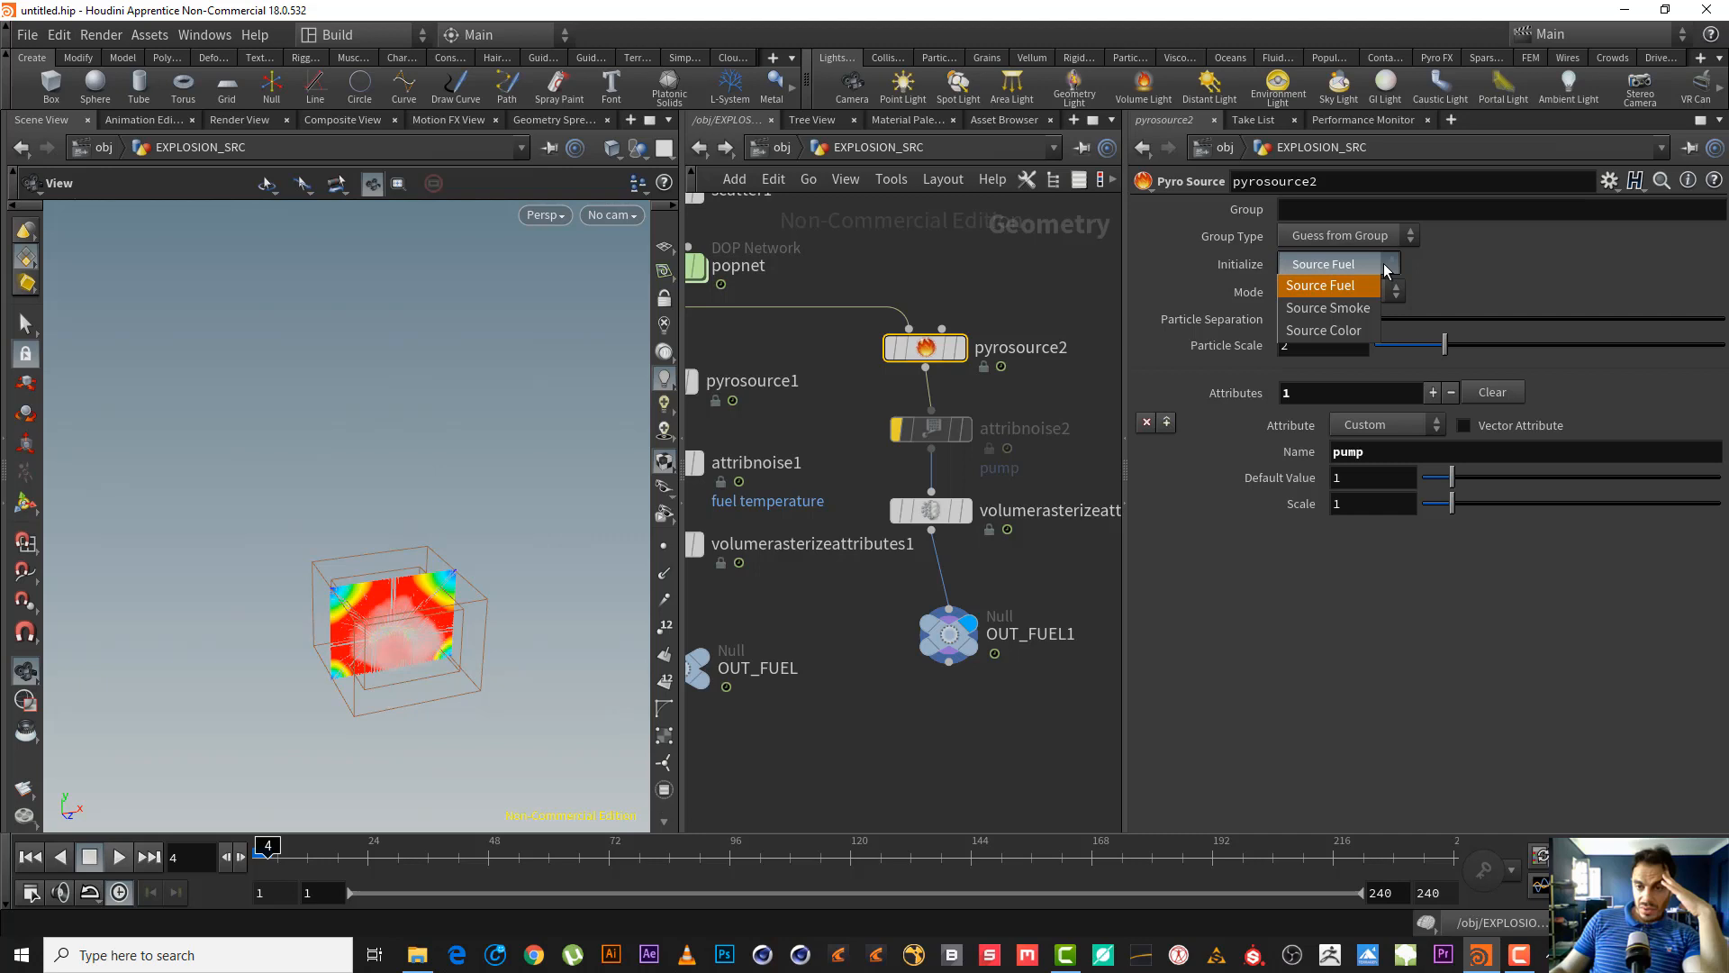
{"action": "left_click", "coordinate": [1365, 330]}
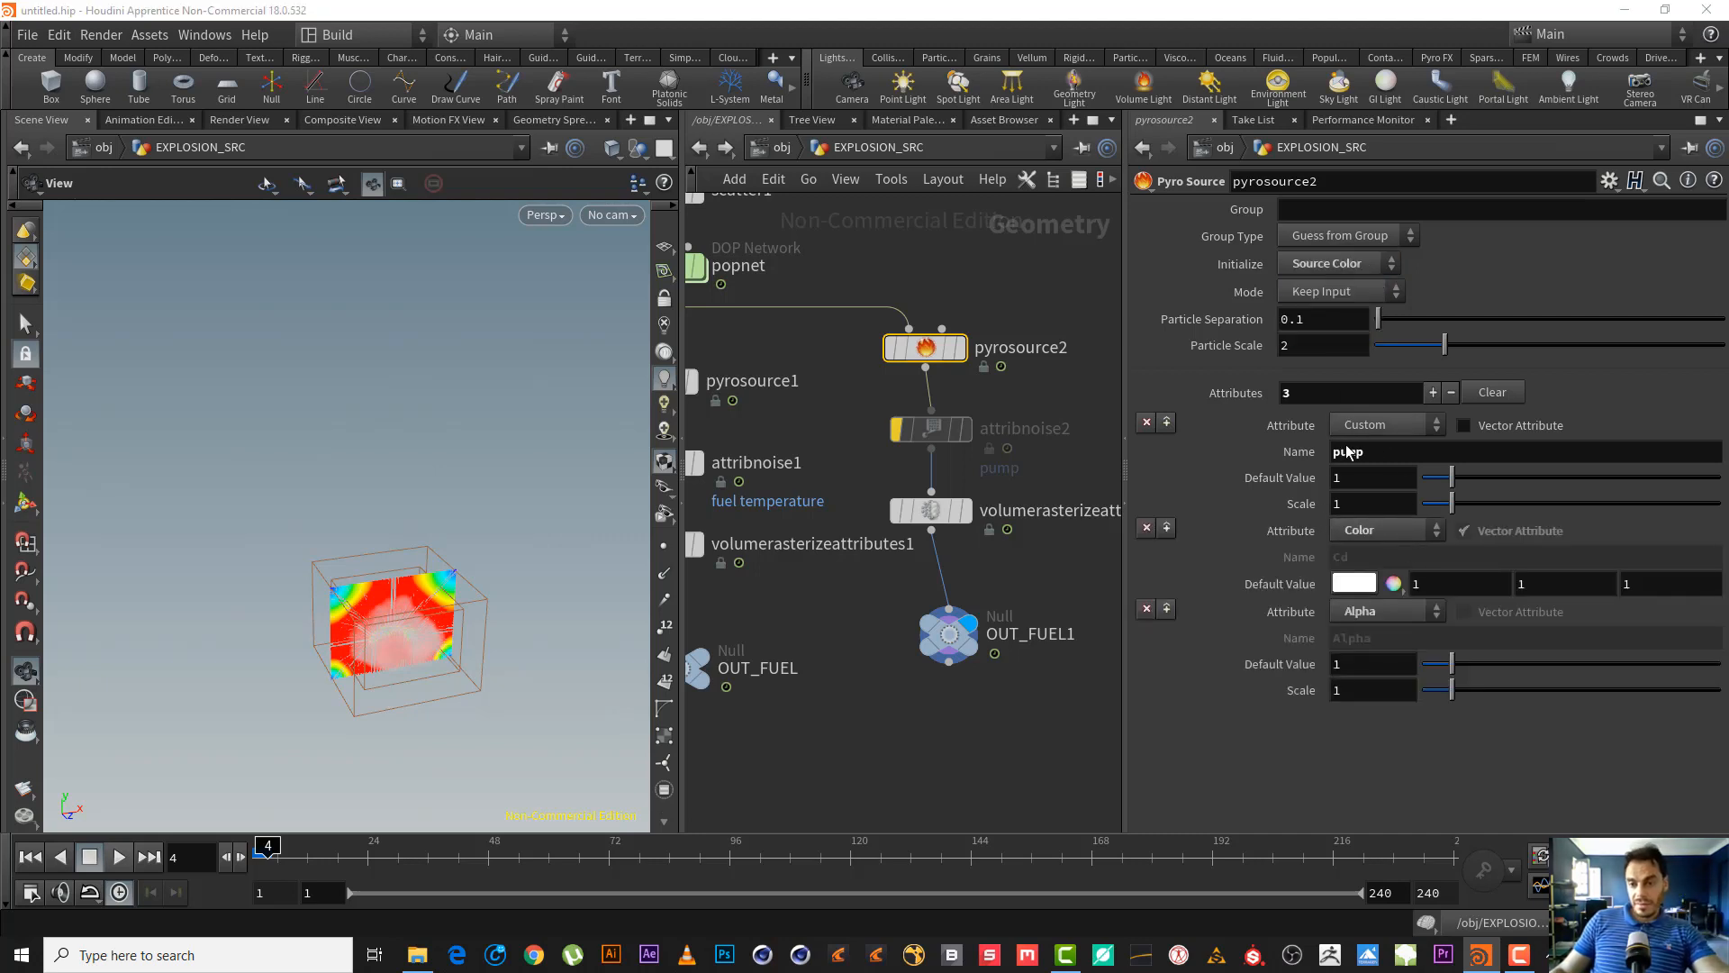
- Add Cd to the attributes of volumerasterizeattributes2 and compare the Cd and pump volume types in its node information
{"action": "left_click", "coordinate": [950, 511]}
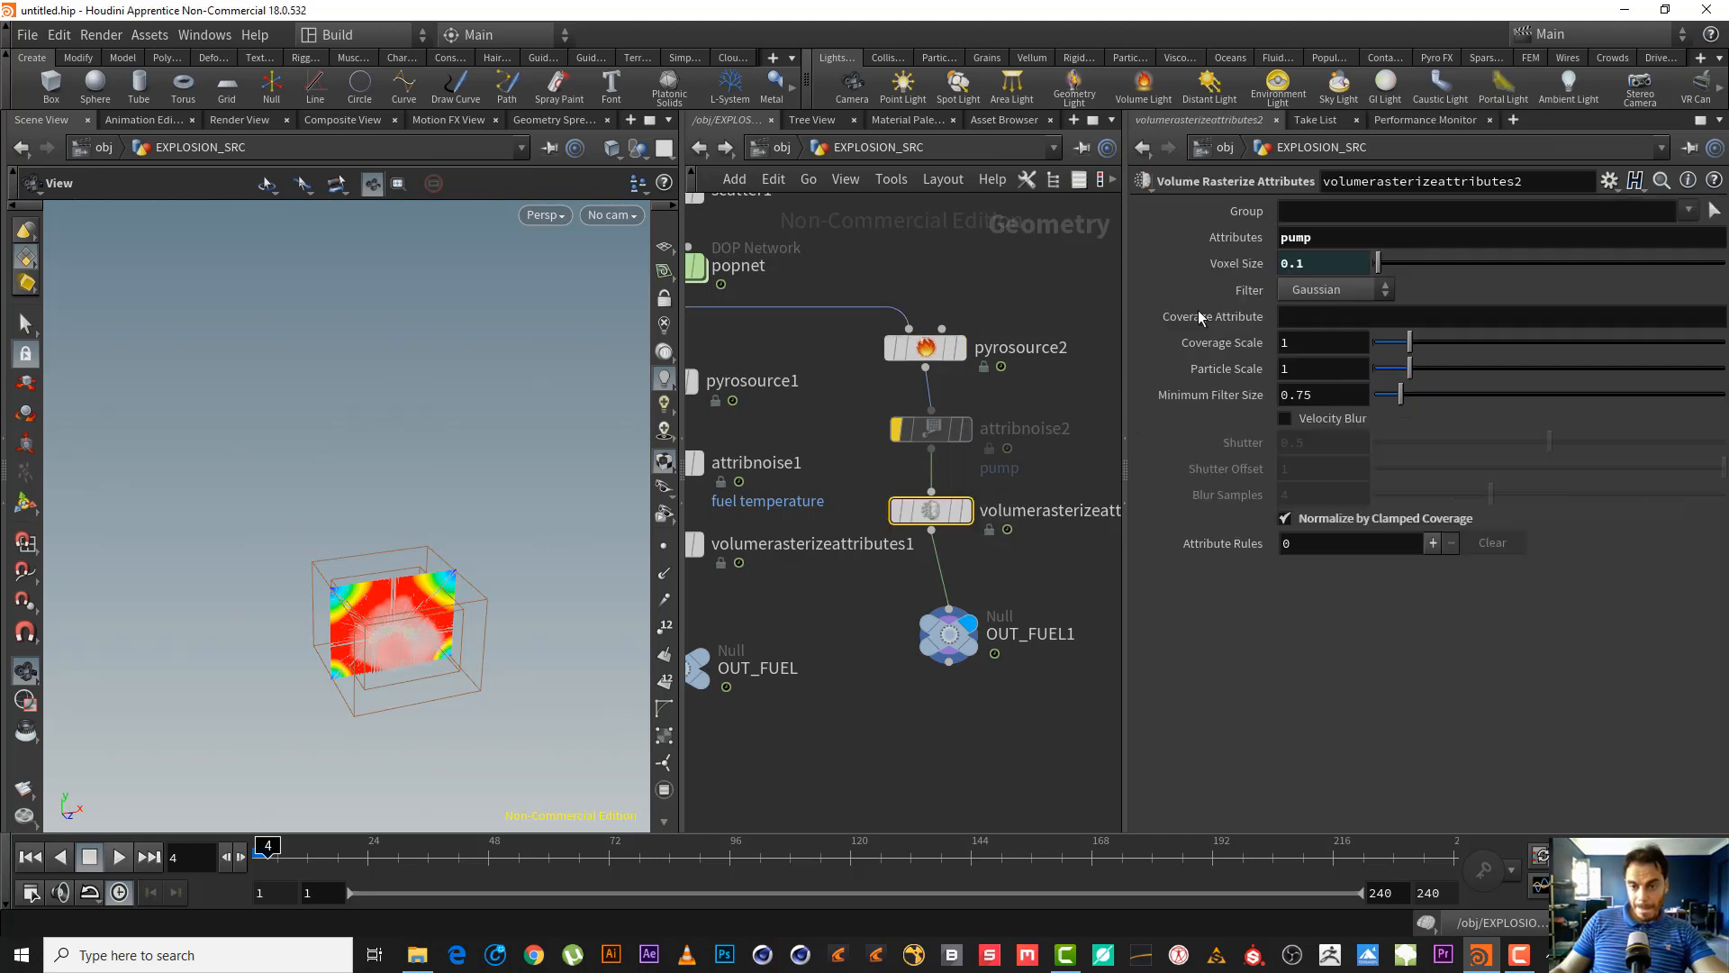
{"action": "left_click", "coordinate": [1382, 238]}
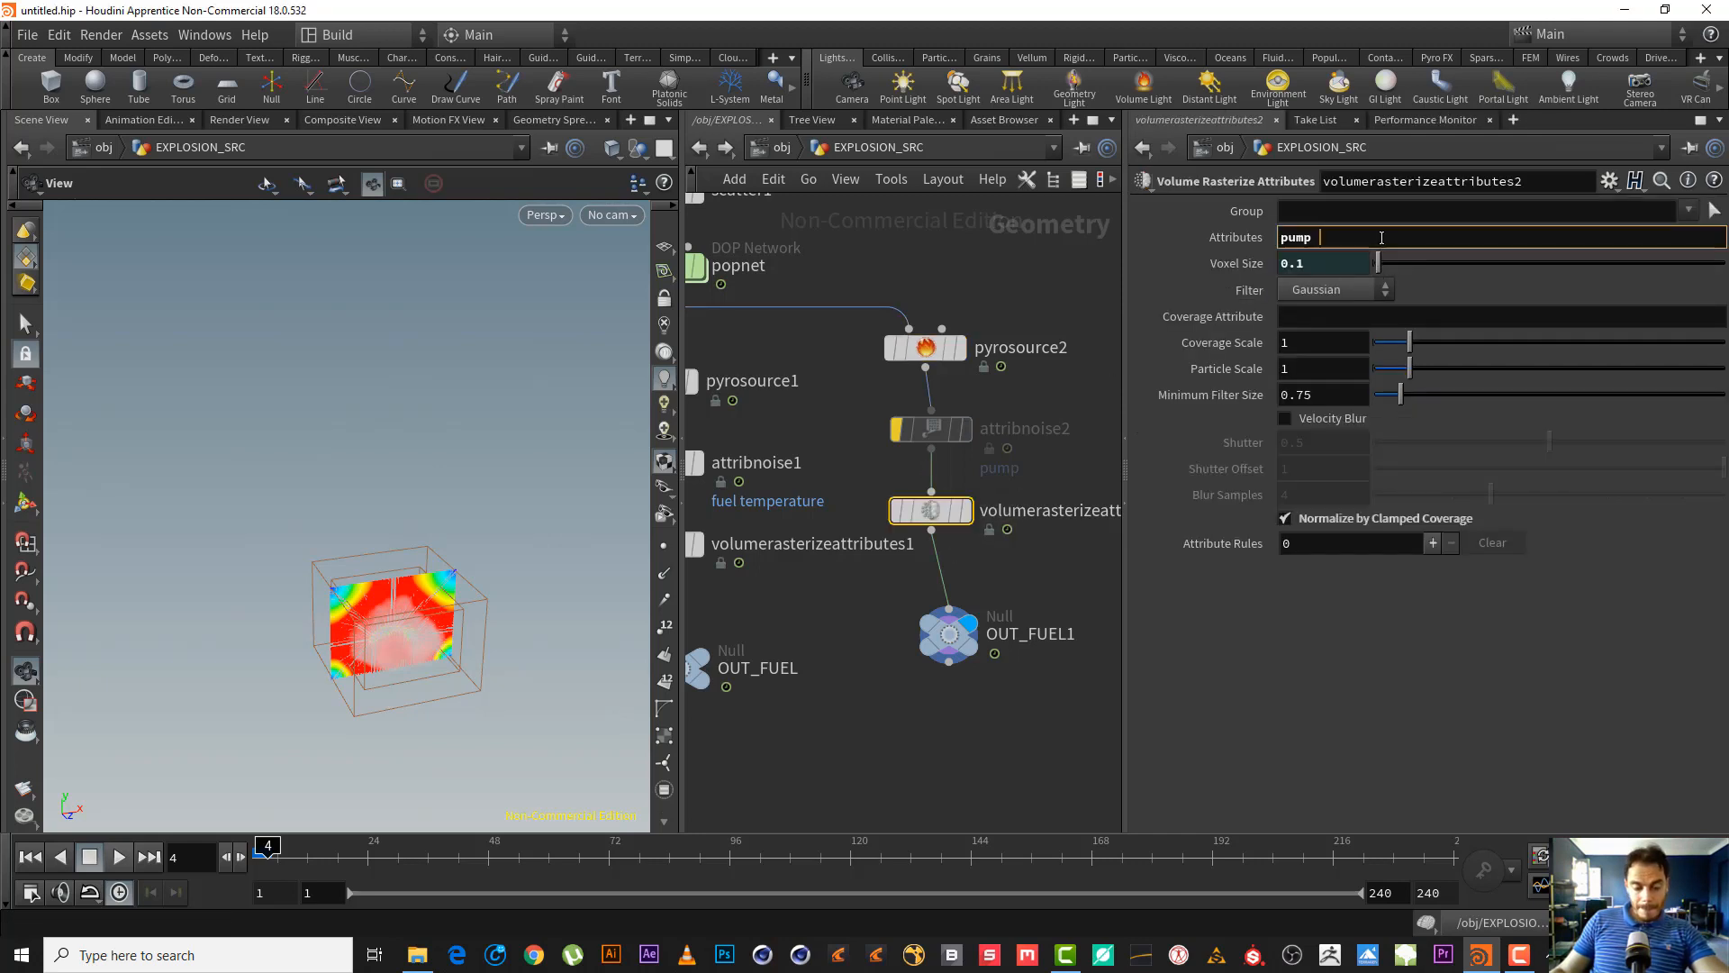
{"action": "type", "text": "Cd"}
{"action": "key", "text": "Return"}
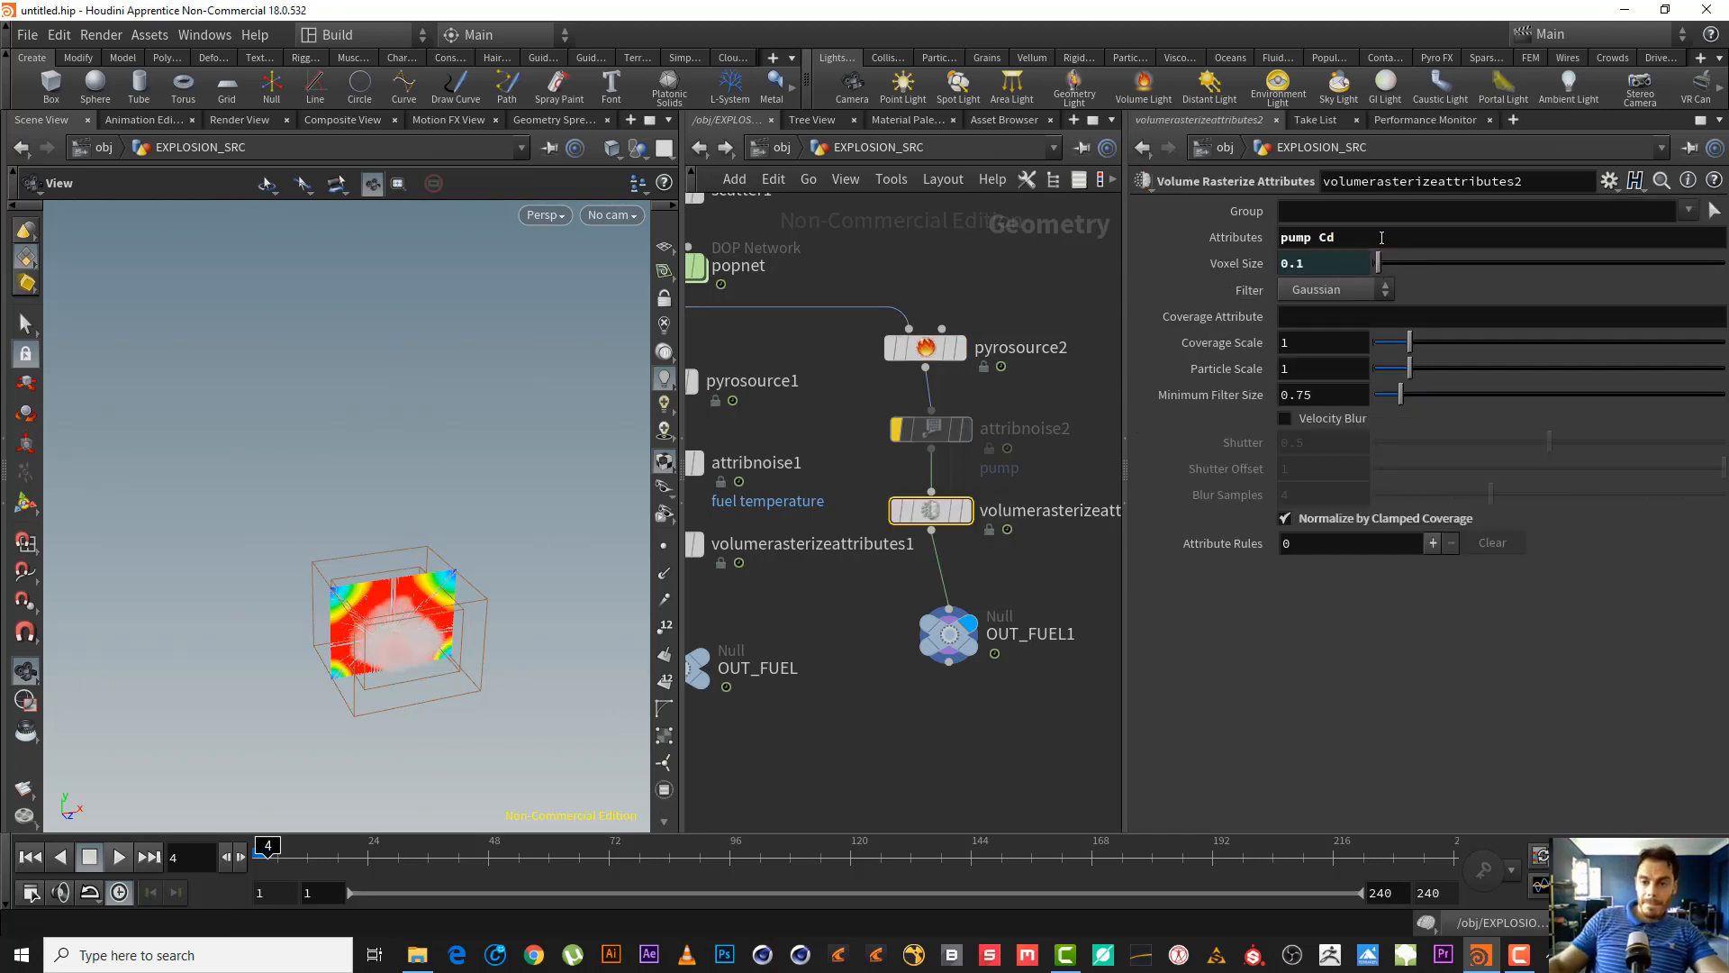
{"action": "left_click", "coordinate": [870, 510]}
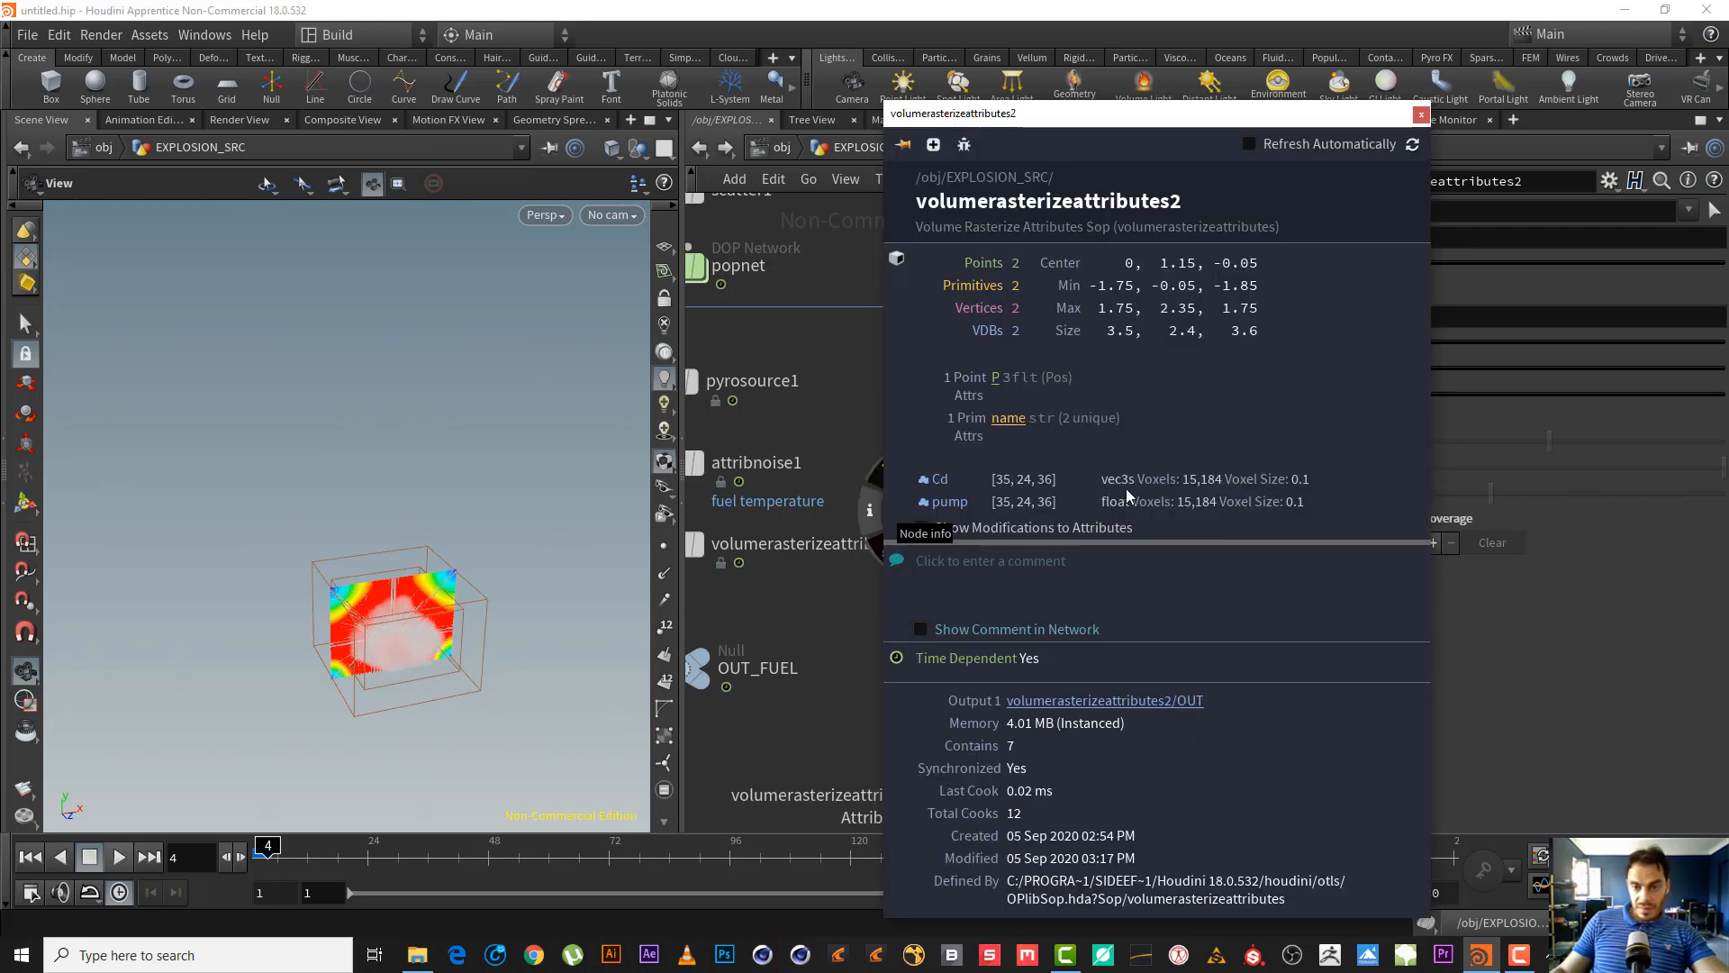
{"action": "left_click", "coordinate": [1422, 114]}
- Make the pump attribute of pyrosource2 a vector attribute and check the volume type in OUT_FUEL1's node information
{"action": "left_click", "coordinate": [925, 347]}
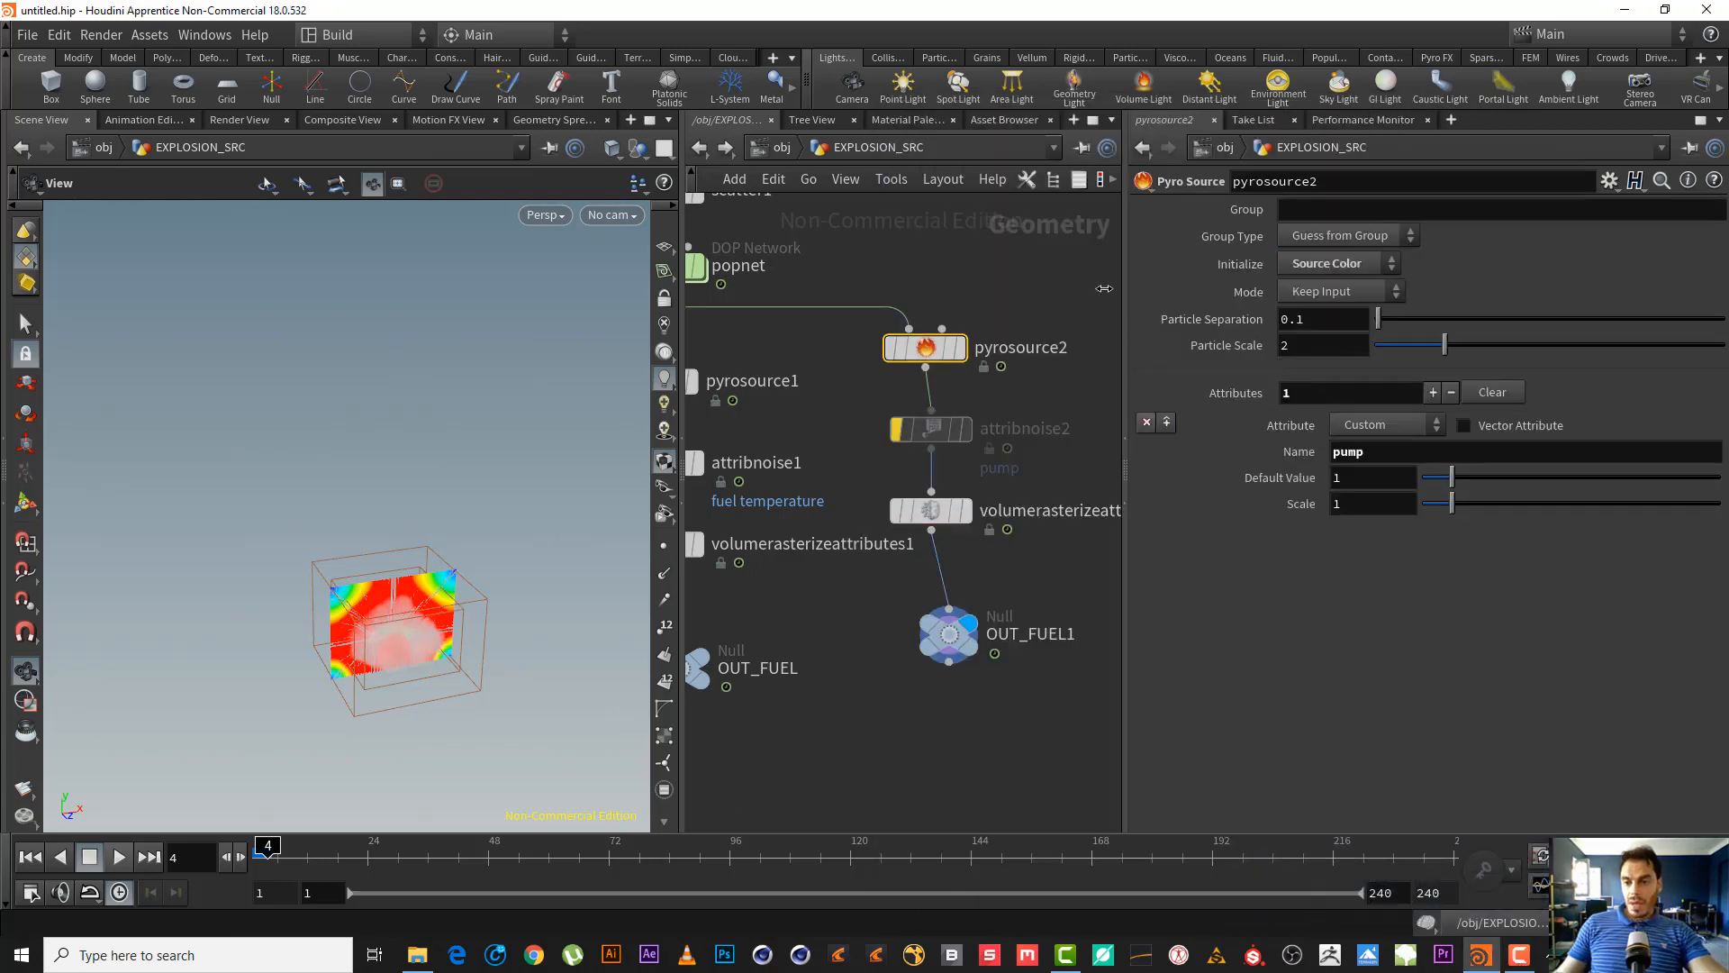
{"action": "left_click", "coordinate": [1462, 425]}
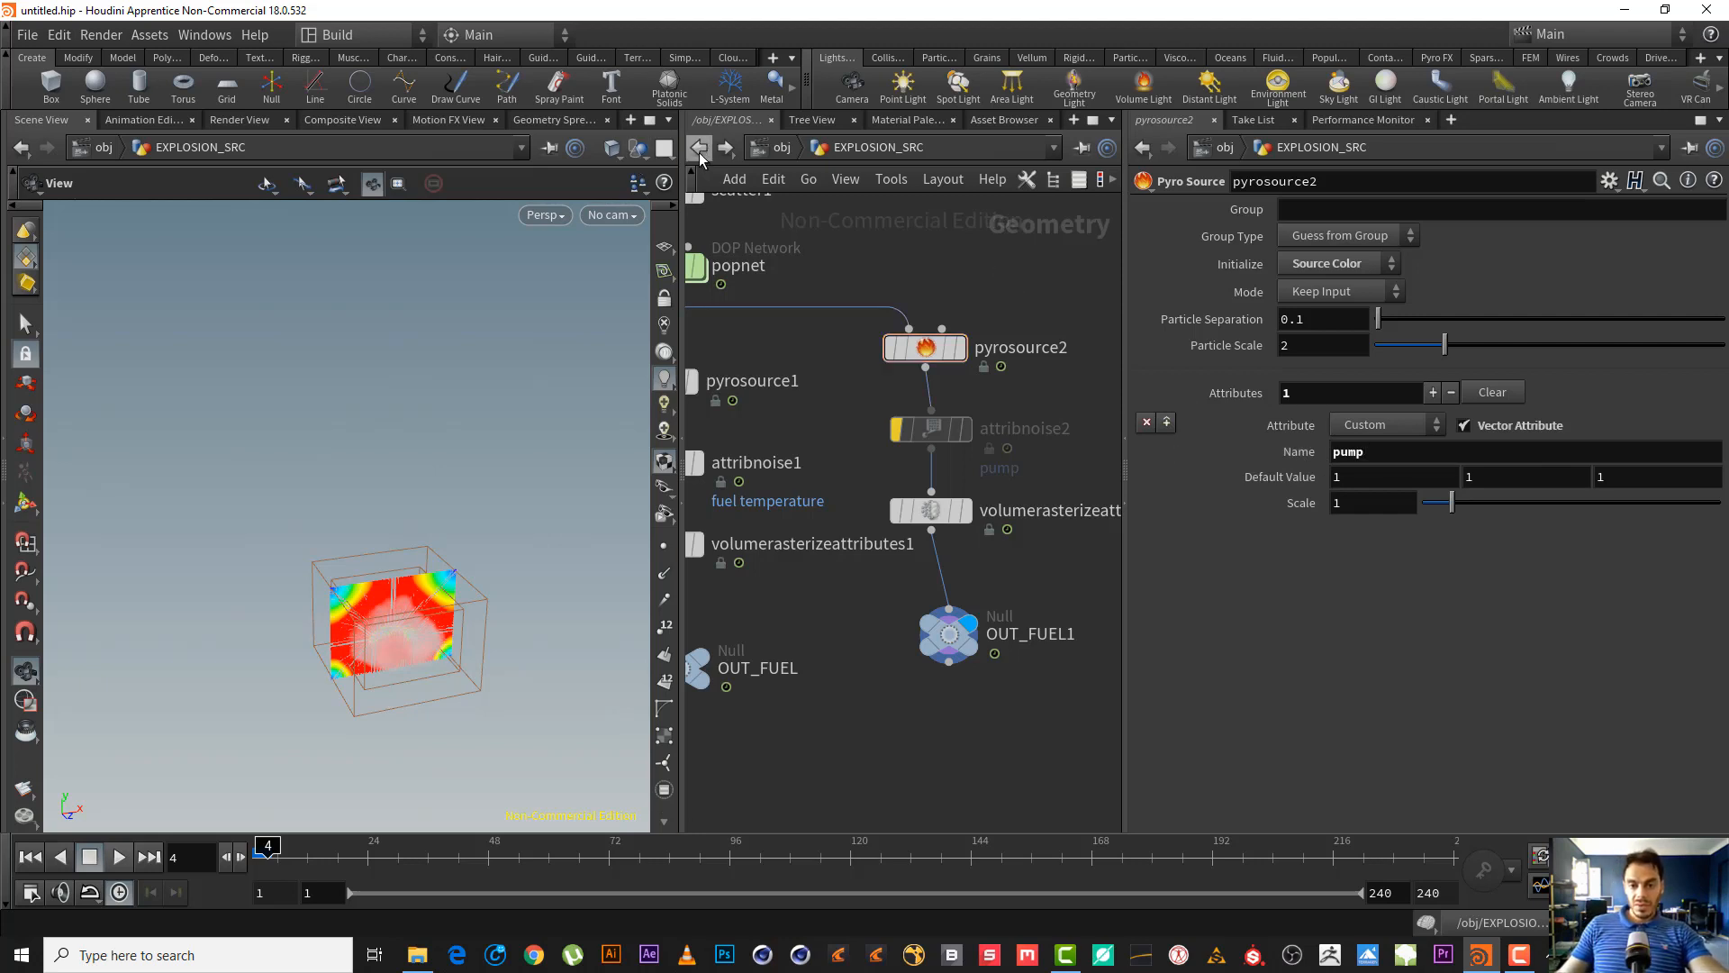
{"action": "left_click", "coordinate": [949, 634]}
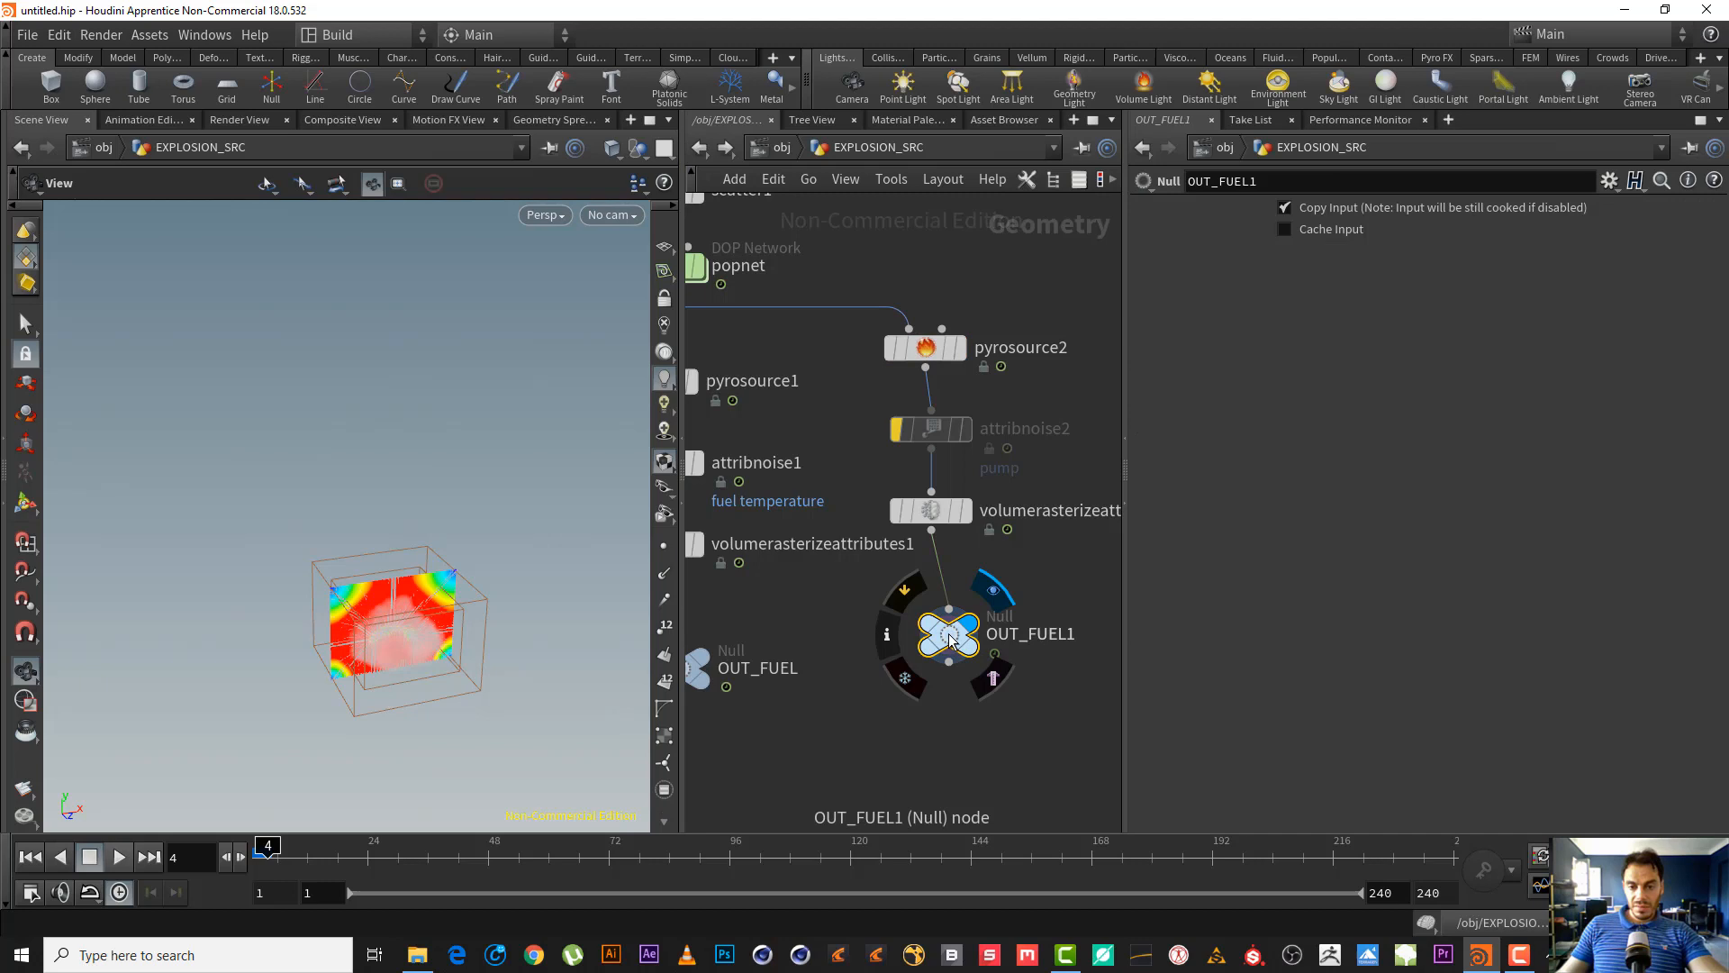
{"action": "left_click", "coordinate": [888, 638]}
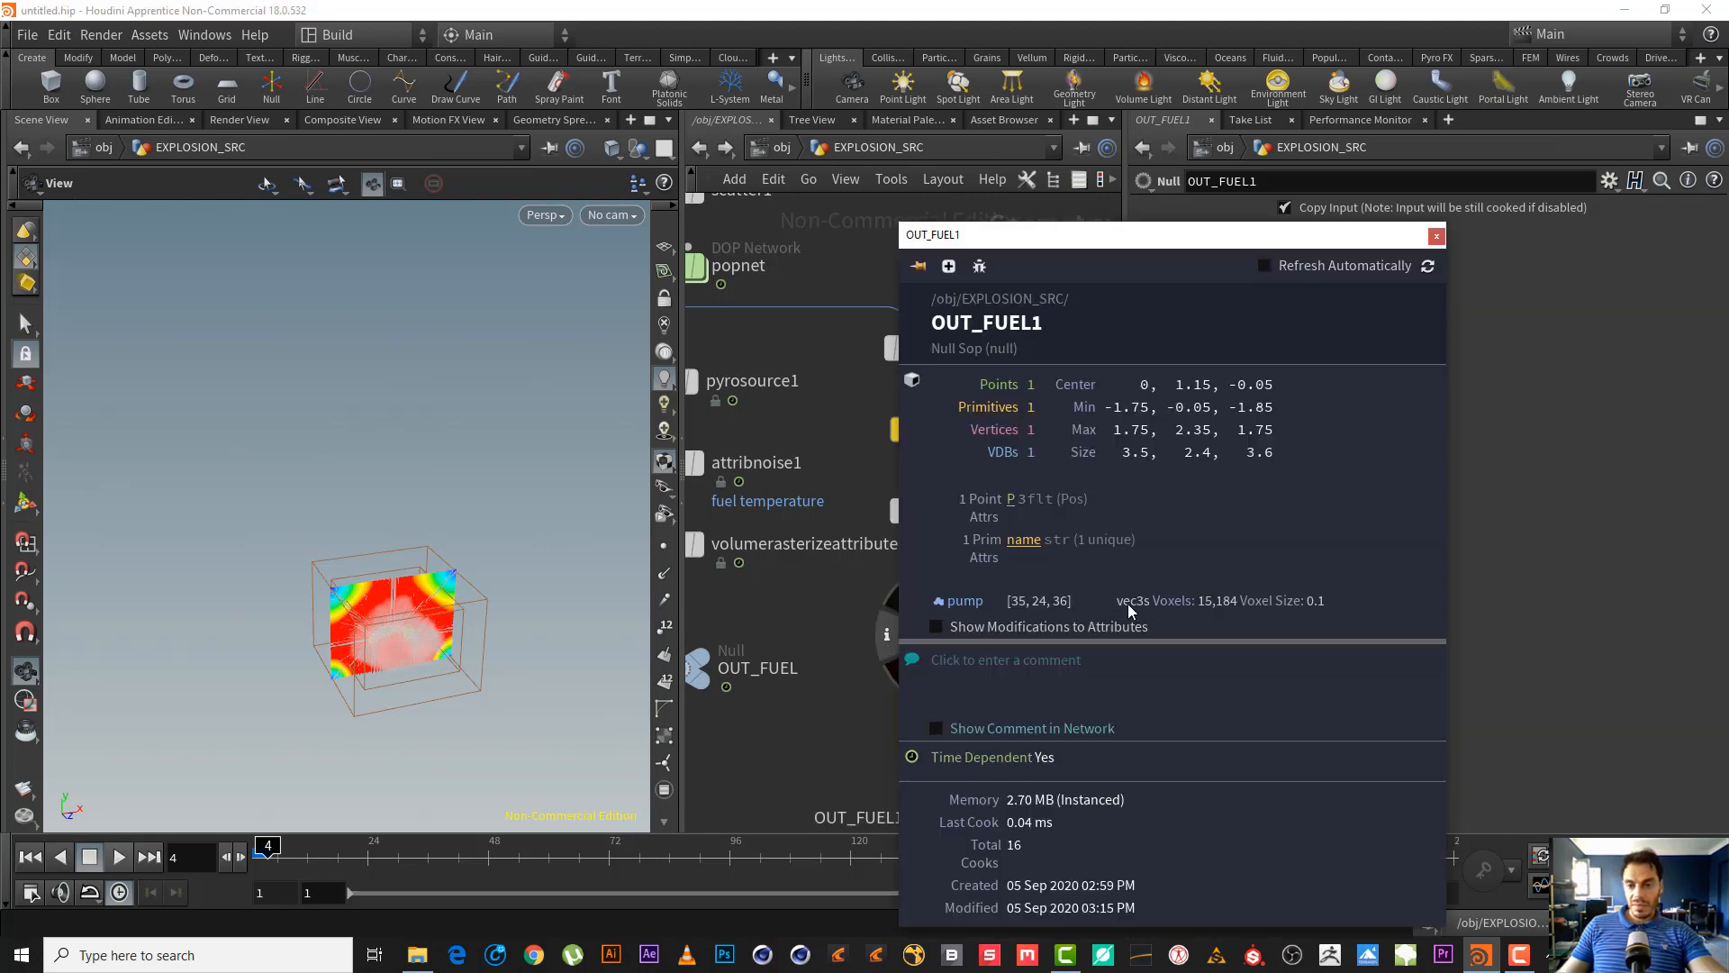
{"action": "left_click", "coordinate": [1437, 236]}
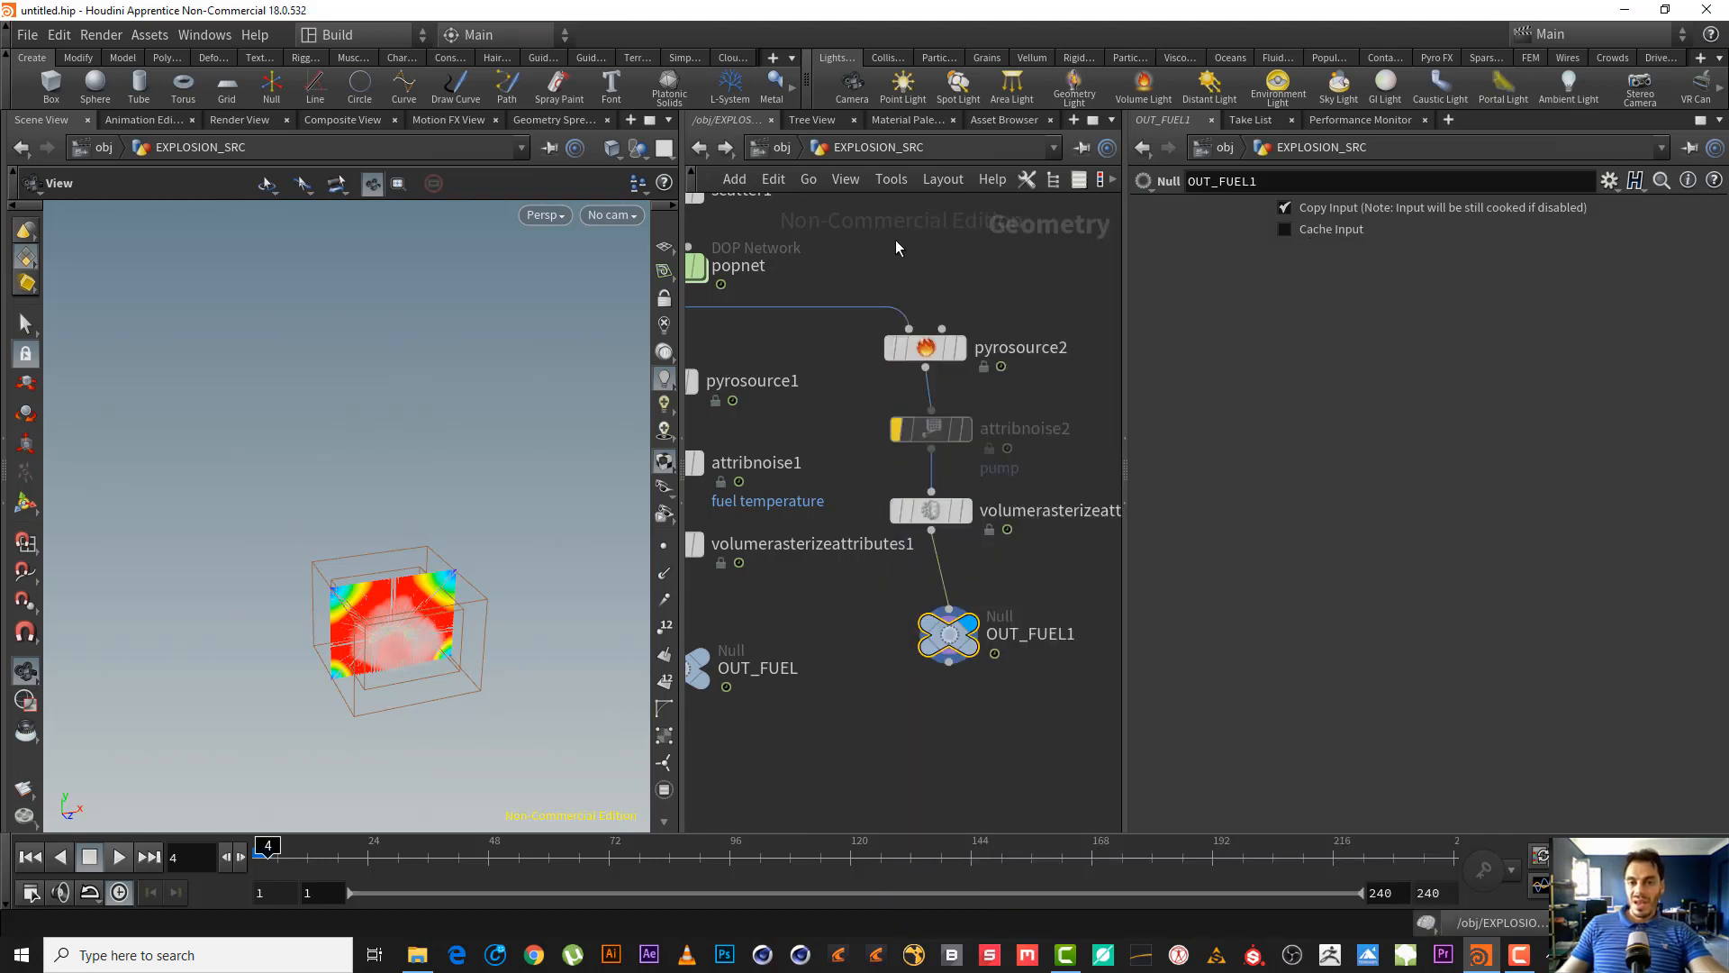
- Go to the EXPLOSION_SIM network and set volumesource2's SOP path to /obj/EXPLOSION_SRC/OUT_FUEL1
{"action": "key", "text": "u"}
{"action": "double_click", "coordinate": [858, 467]}
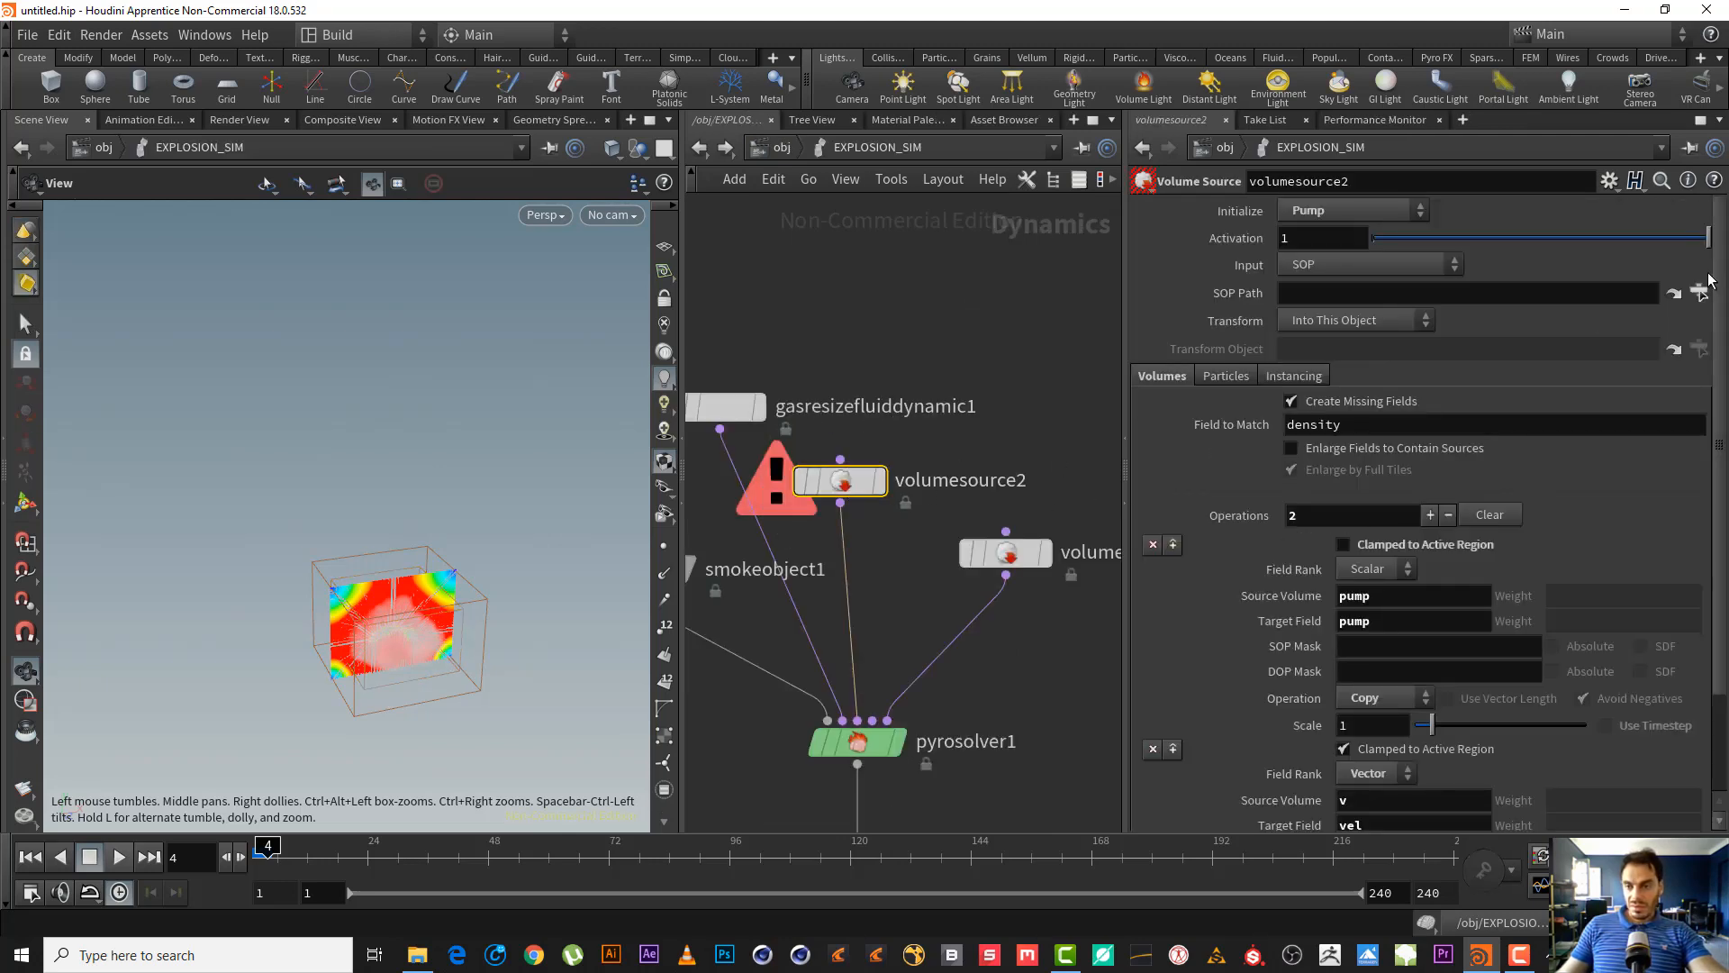
{"action": "left_click", "coordinate": [1699, 292]}
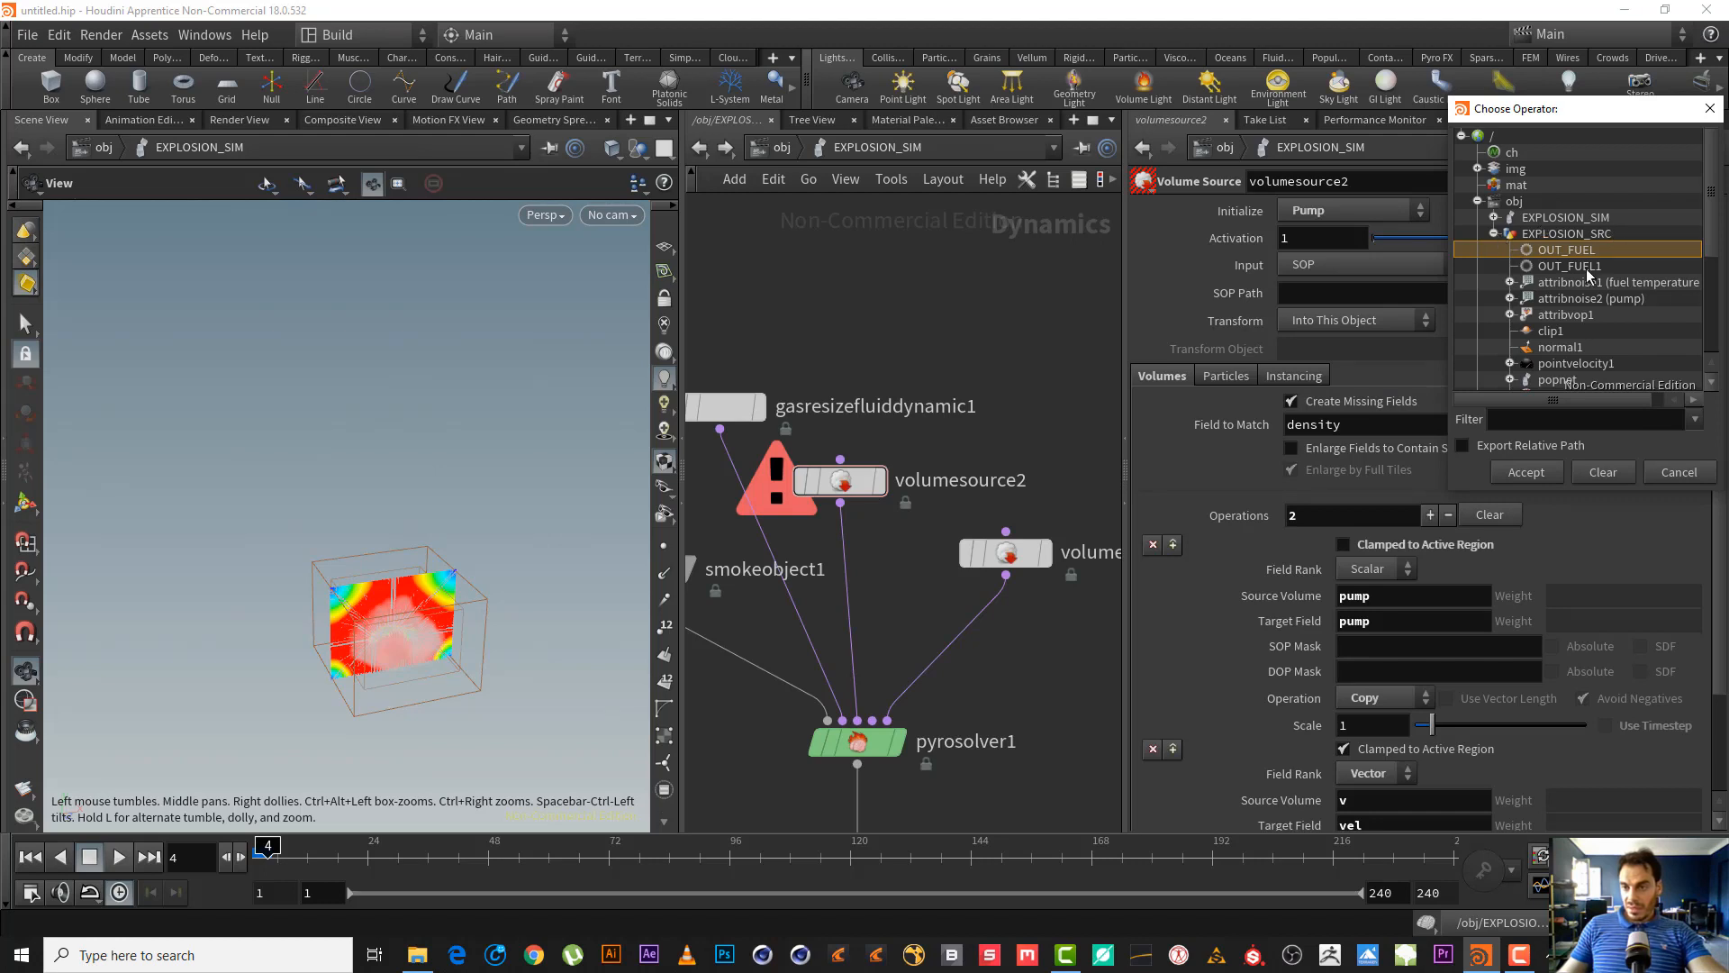
{"action": "double_click", "coordinate": [1586, 267]}
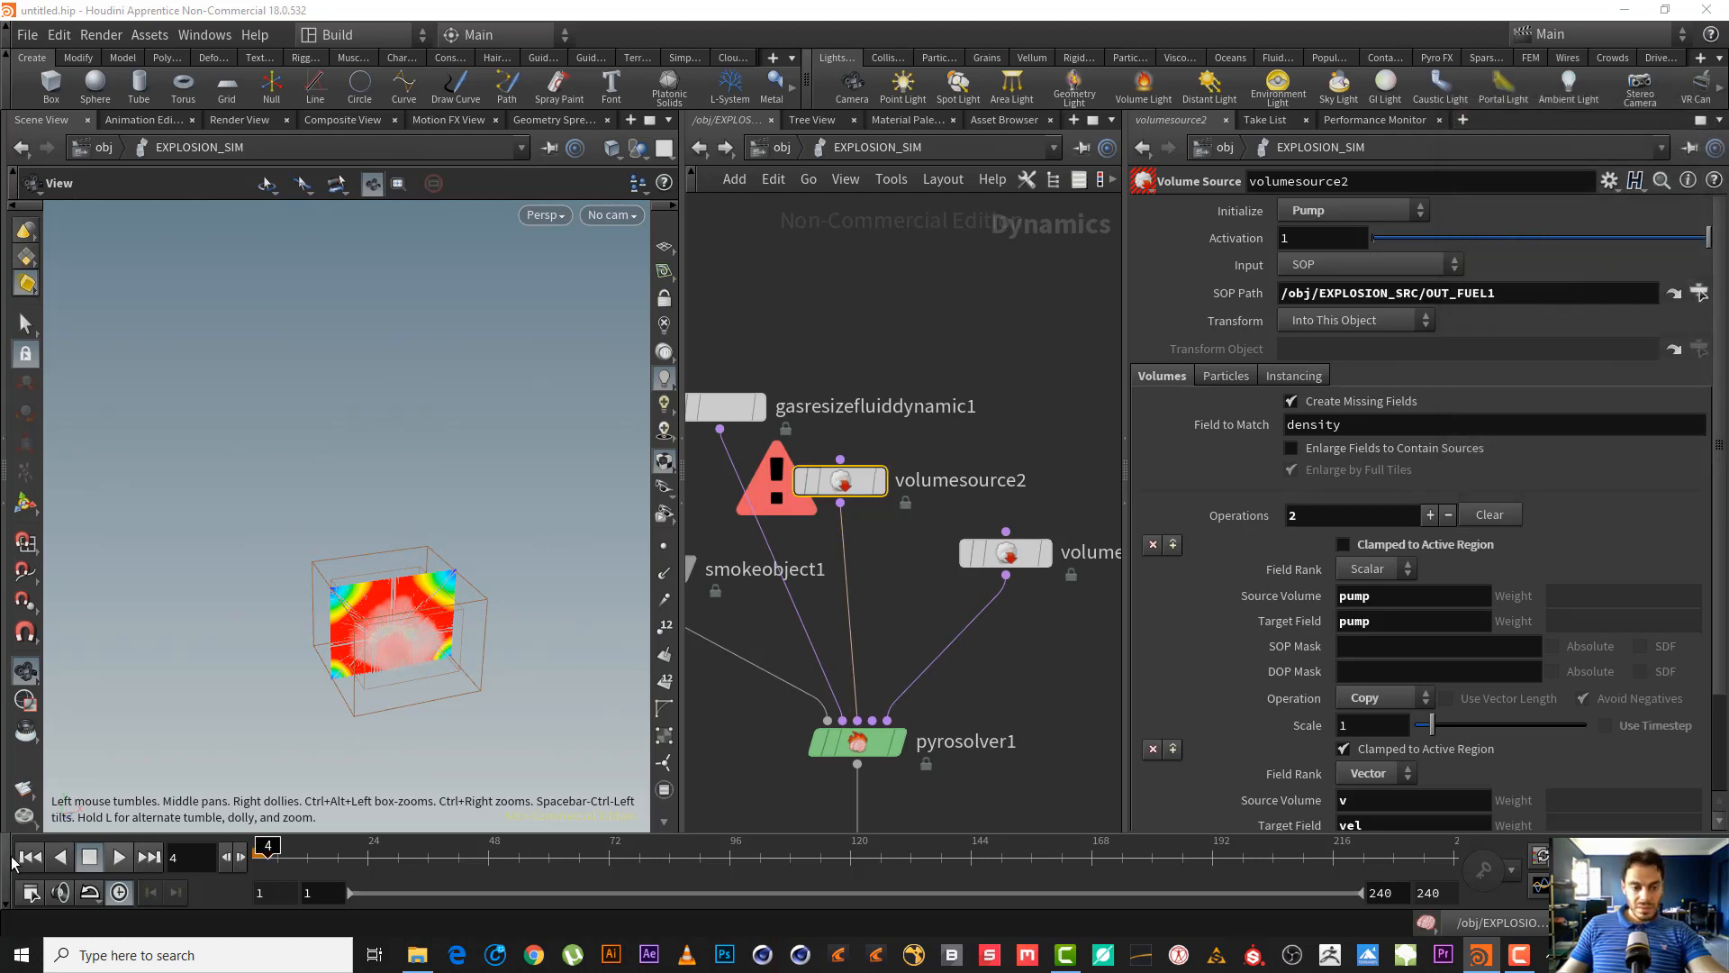
- Play the explosion simulation from the first frame to frame 7 and stop it
{"action": "left_click", "coordinate": [30, 857]}
{"action": "left_click", "coordinate": [118, 857]}
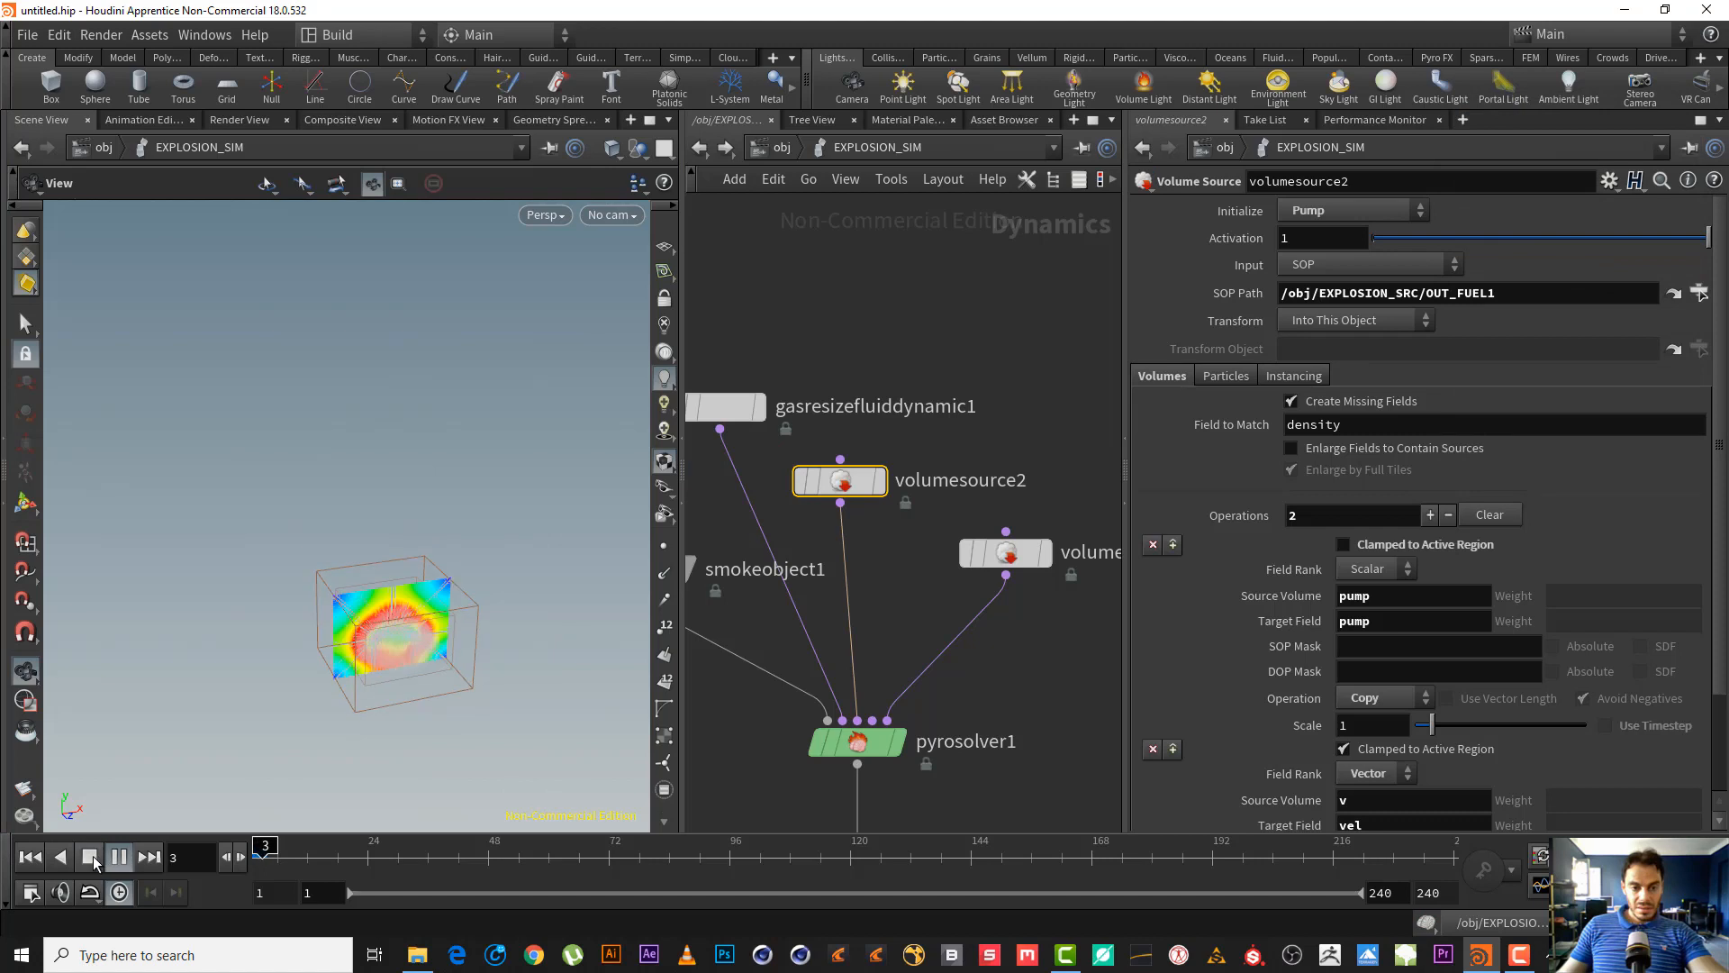
{"action": "left_click", "coordinate": [94, 856]}
- Turn off the Multi Field guide of smokeobject1 and view the velocity field from the front
{"action": "middle_click_drag", "start_coordinate": [897, 540], "coordinate": [1090, 497]}
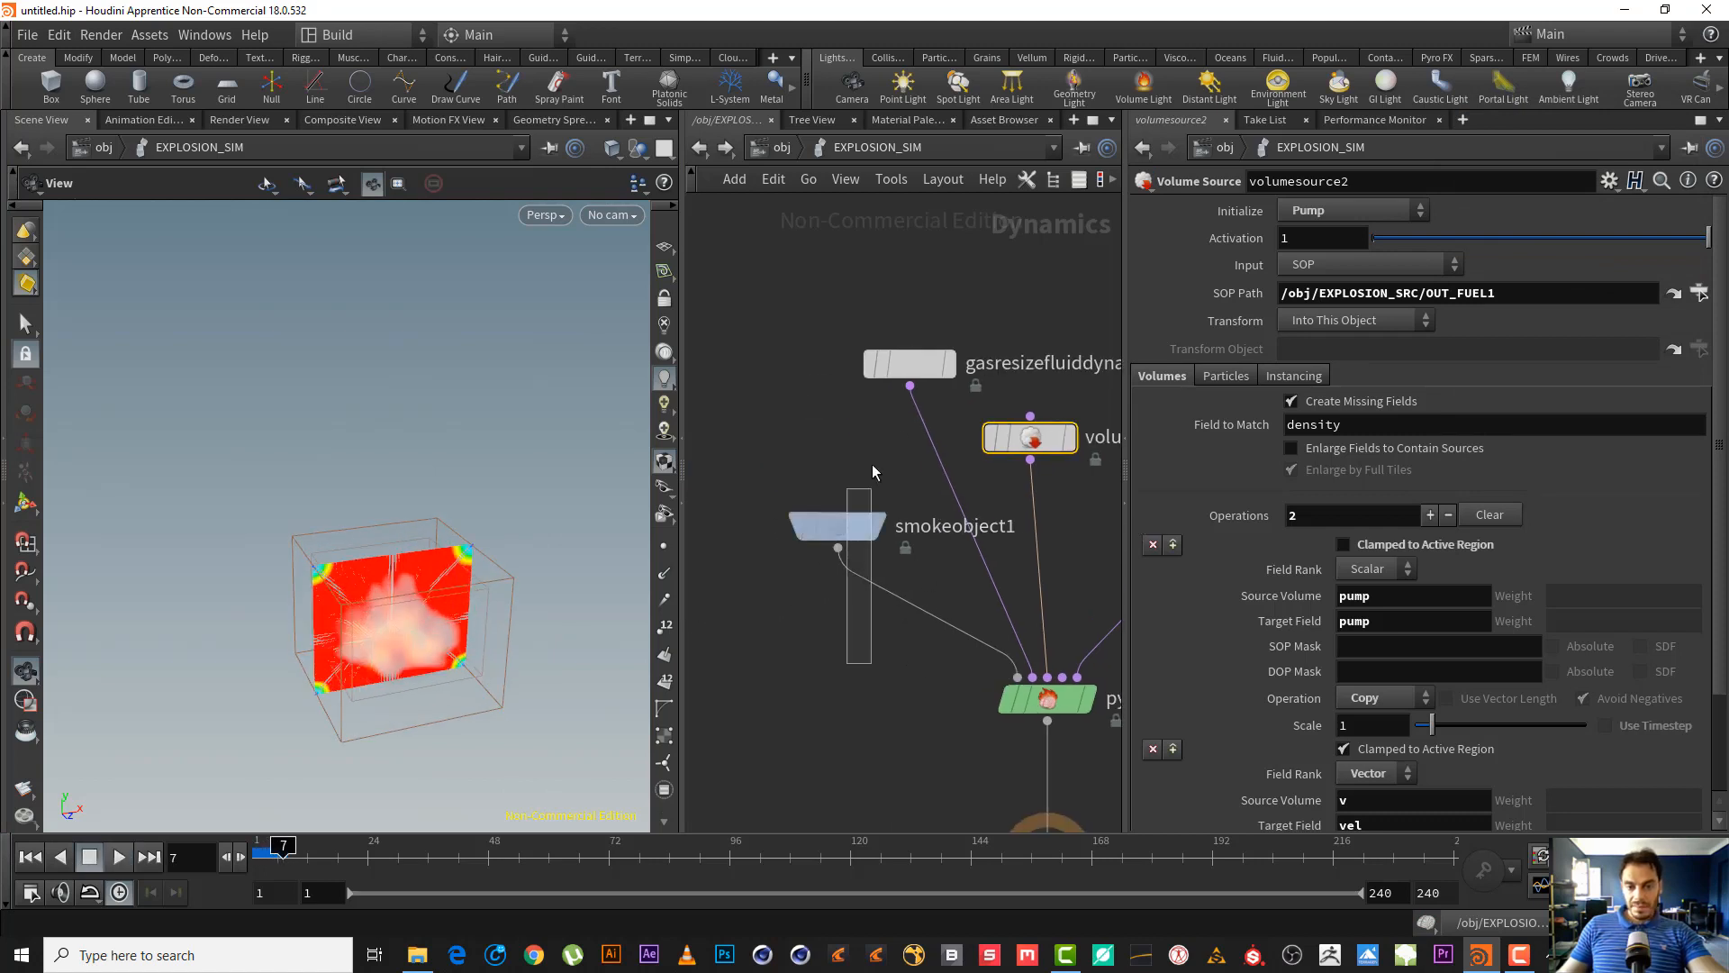
{"action": "left_click", "coordinate": [837, 525]}
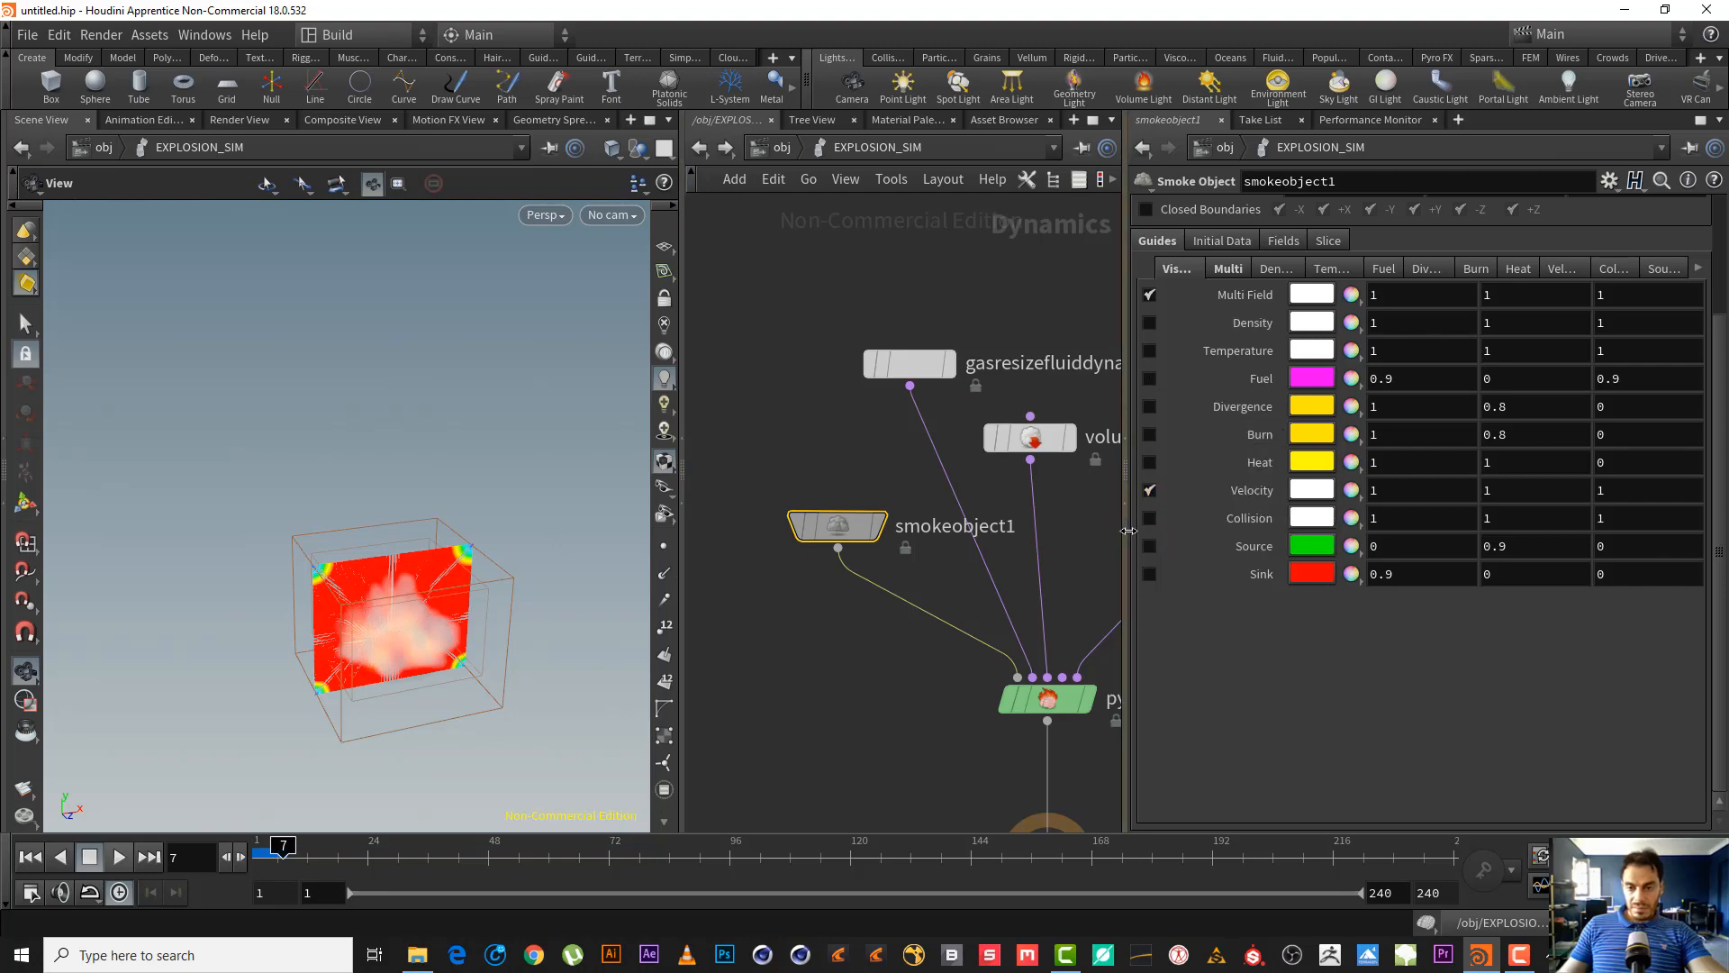
{"action": "right_click_drag", "start_coordinate": [514, 590], "coordinate": [601, 563]}
{"action": "left_click_drag", "start_coordinate": [601, 563], "coordinate": [463, 579]}
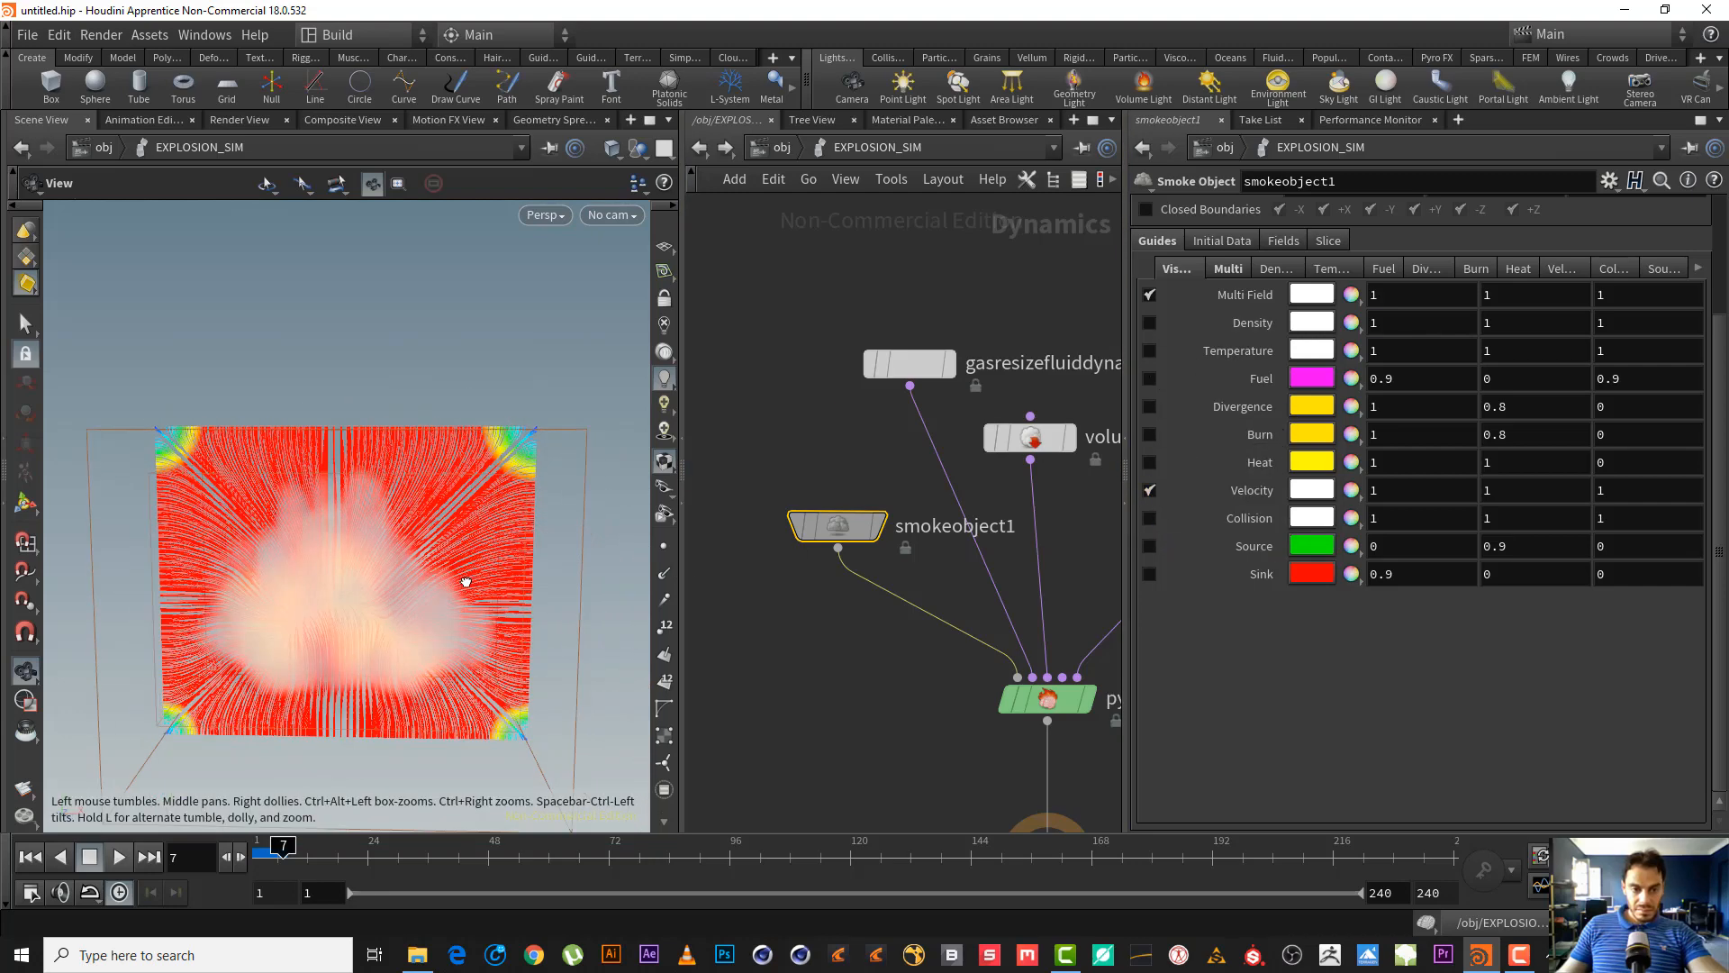
{"action": "left_click", "coordinate": [1151, 294]}
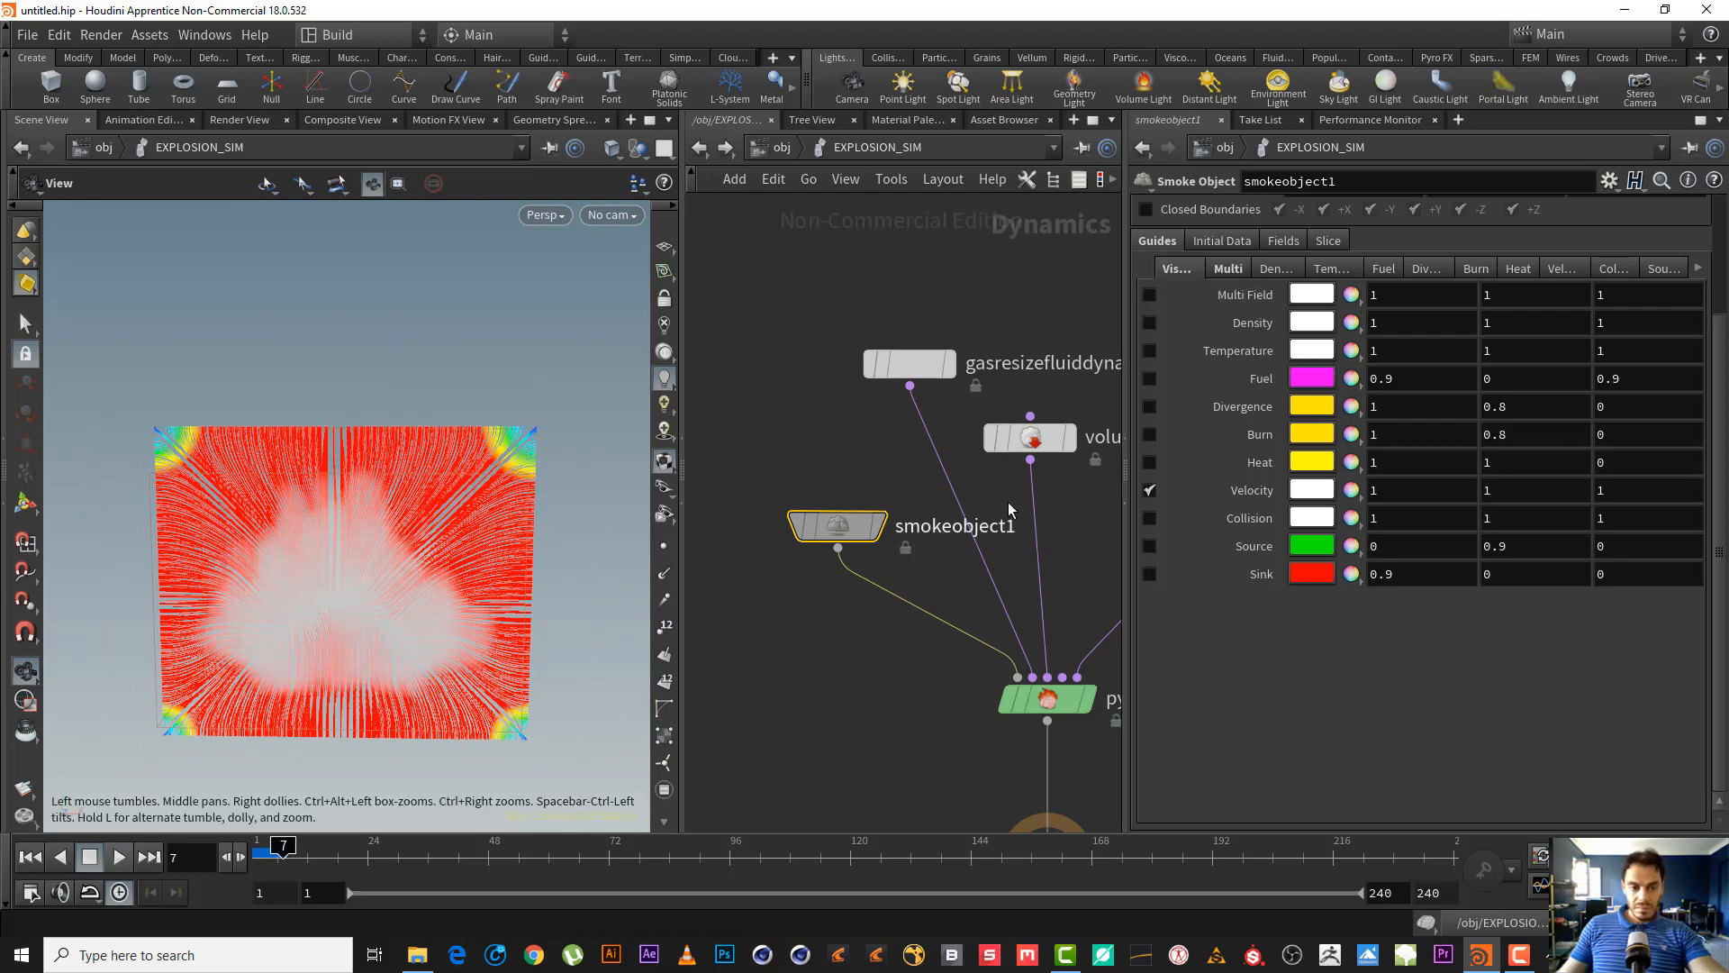
- Replay the simulation from the first frame to frame 9 and turn off the Velocity guide of smokeobject1
{"action": "left_click", "coordinate": [30, 856]}
{"action": "left_click", "coordinate": [119, 857]}
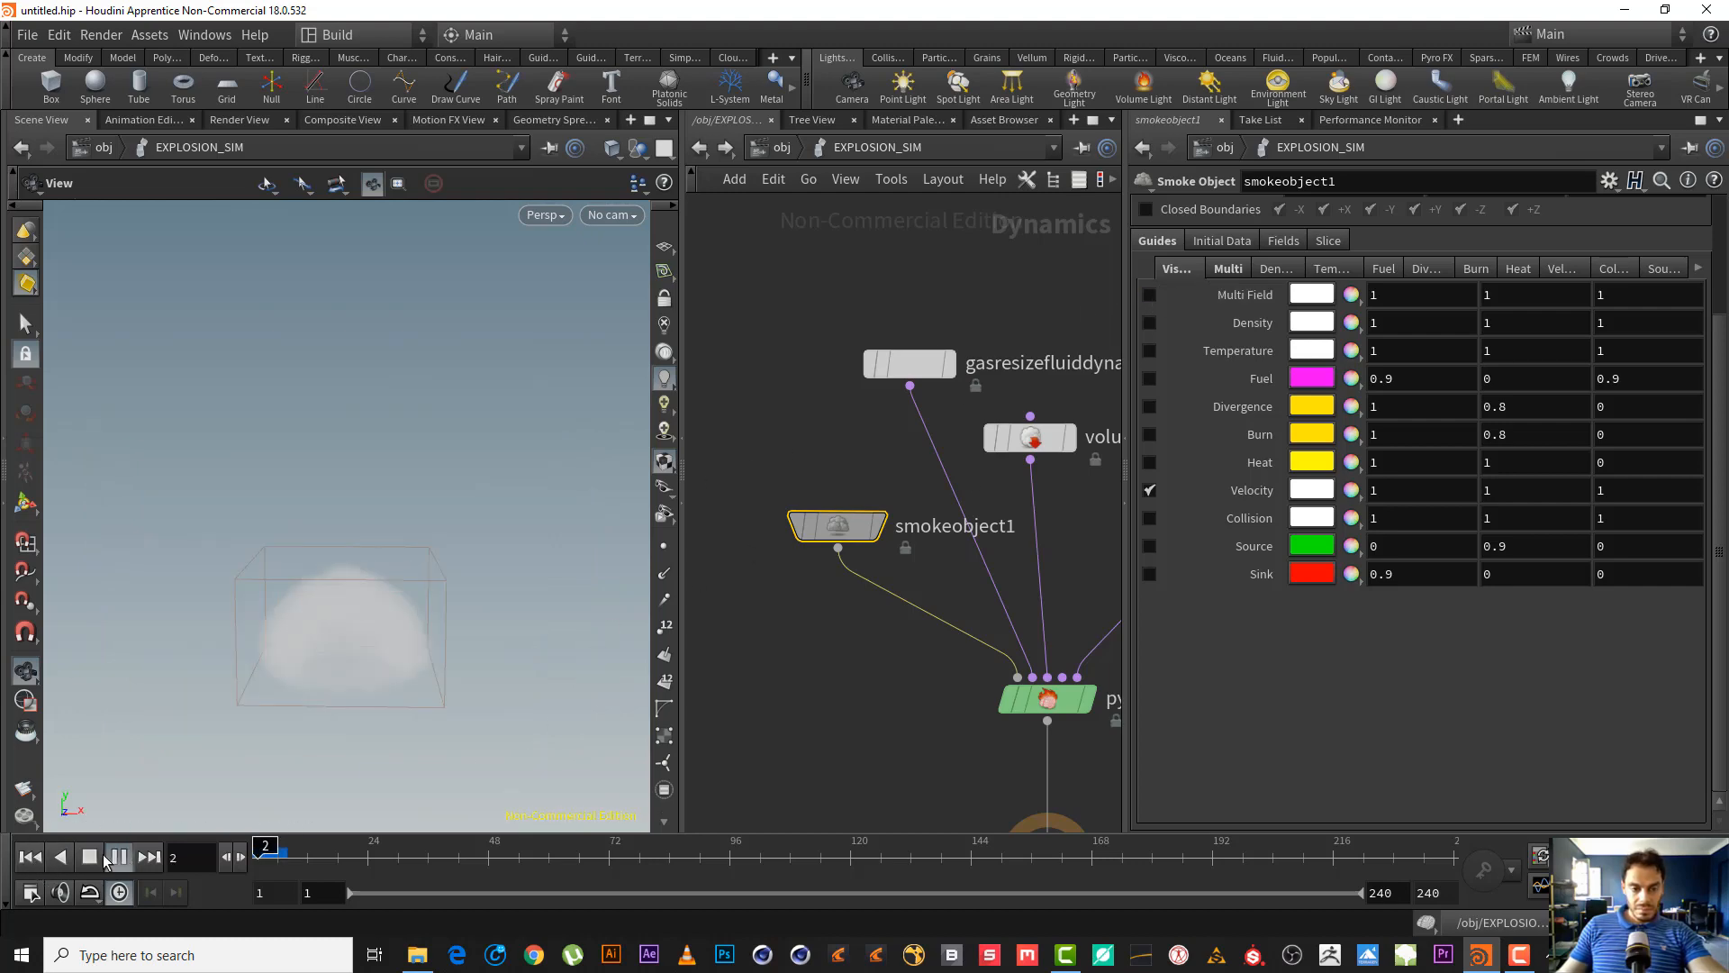
{"action": "left_click", "coordinate": [89, 857]}
{"action": "left_click", "coordinate": [1150, 490]}
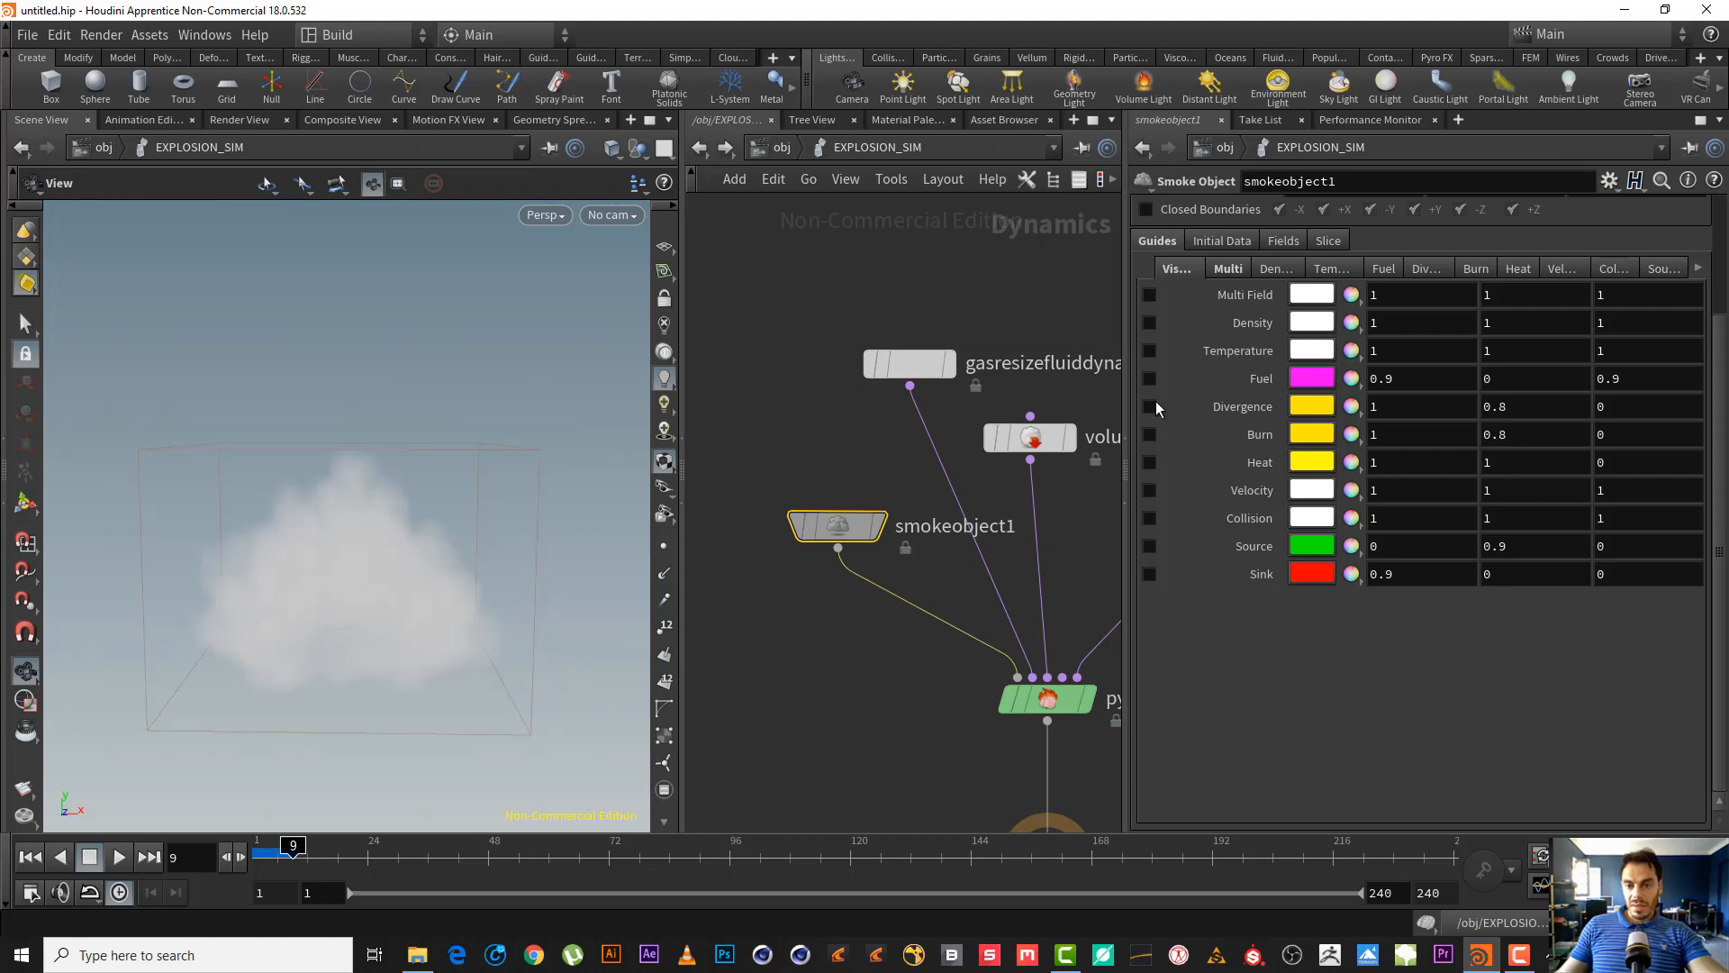
- Turn on the Multi Field guide of smokeobject1, replay the simulation from the first frame to frame 19 and rewind it
{"action": "left_click", "coordinate": [1150, 295]}
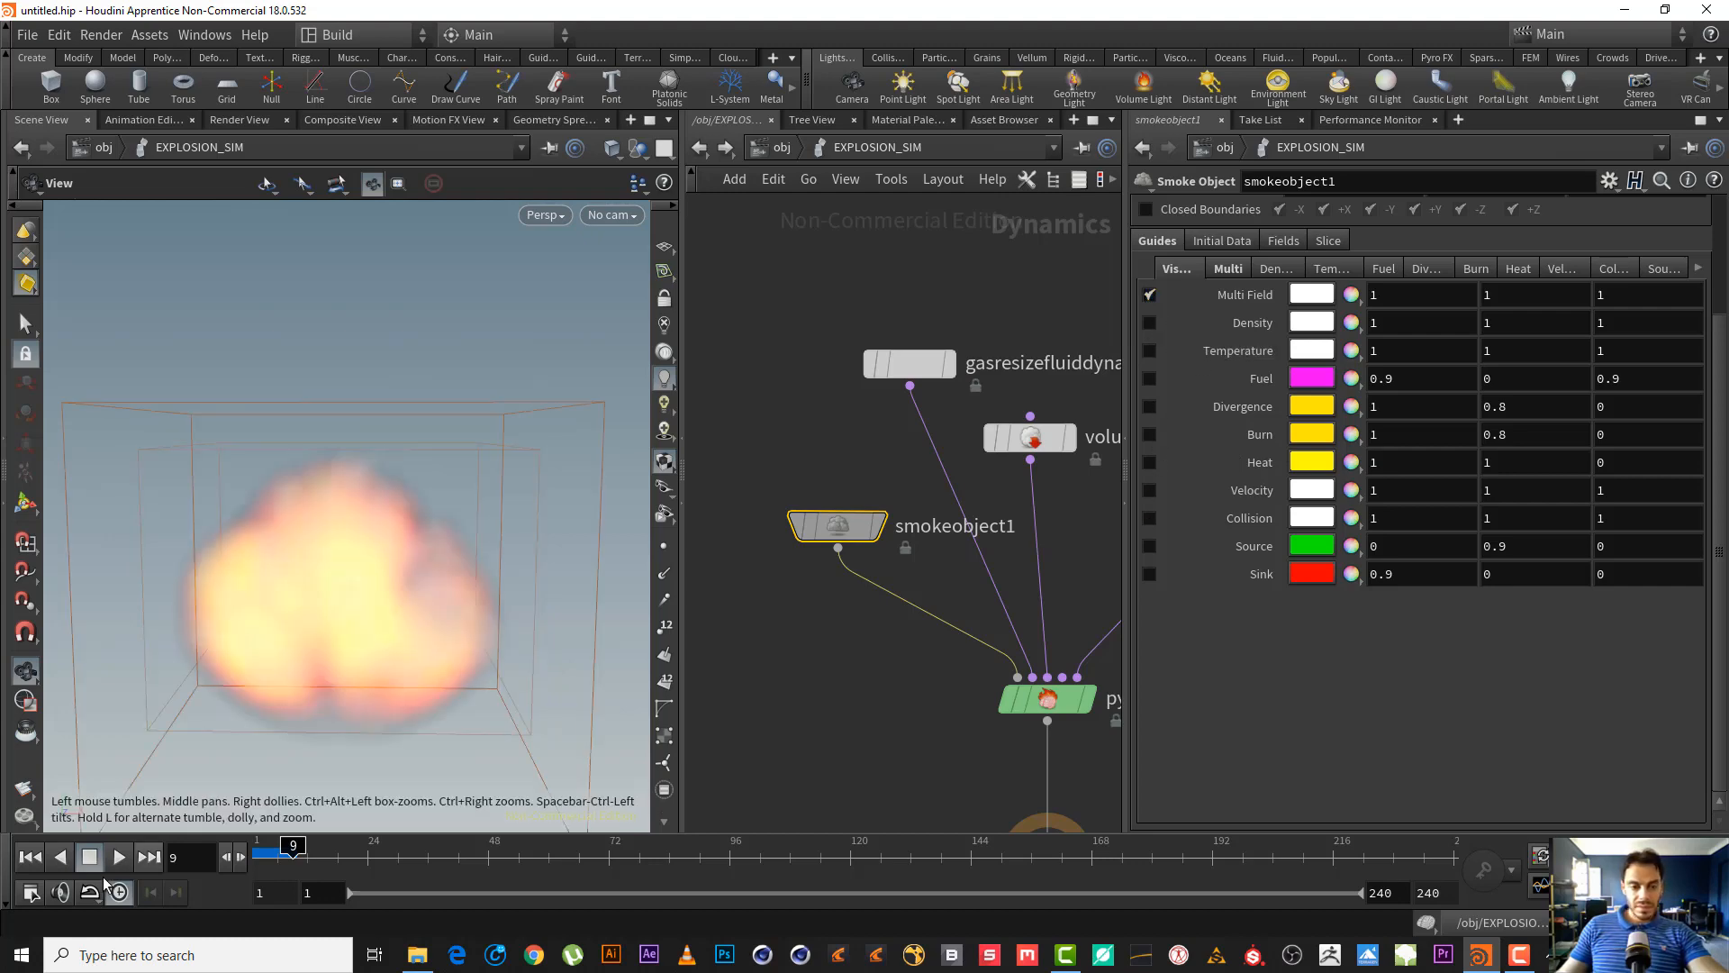
{"action": "left_click", "coordinate": [29, 856]}
{"action": "left_click", "coordinate": [119, 857]}
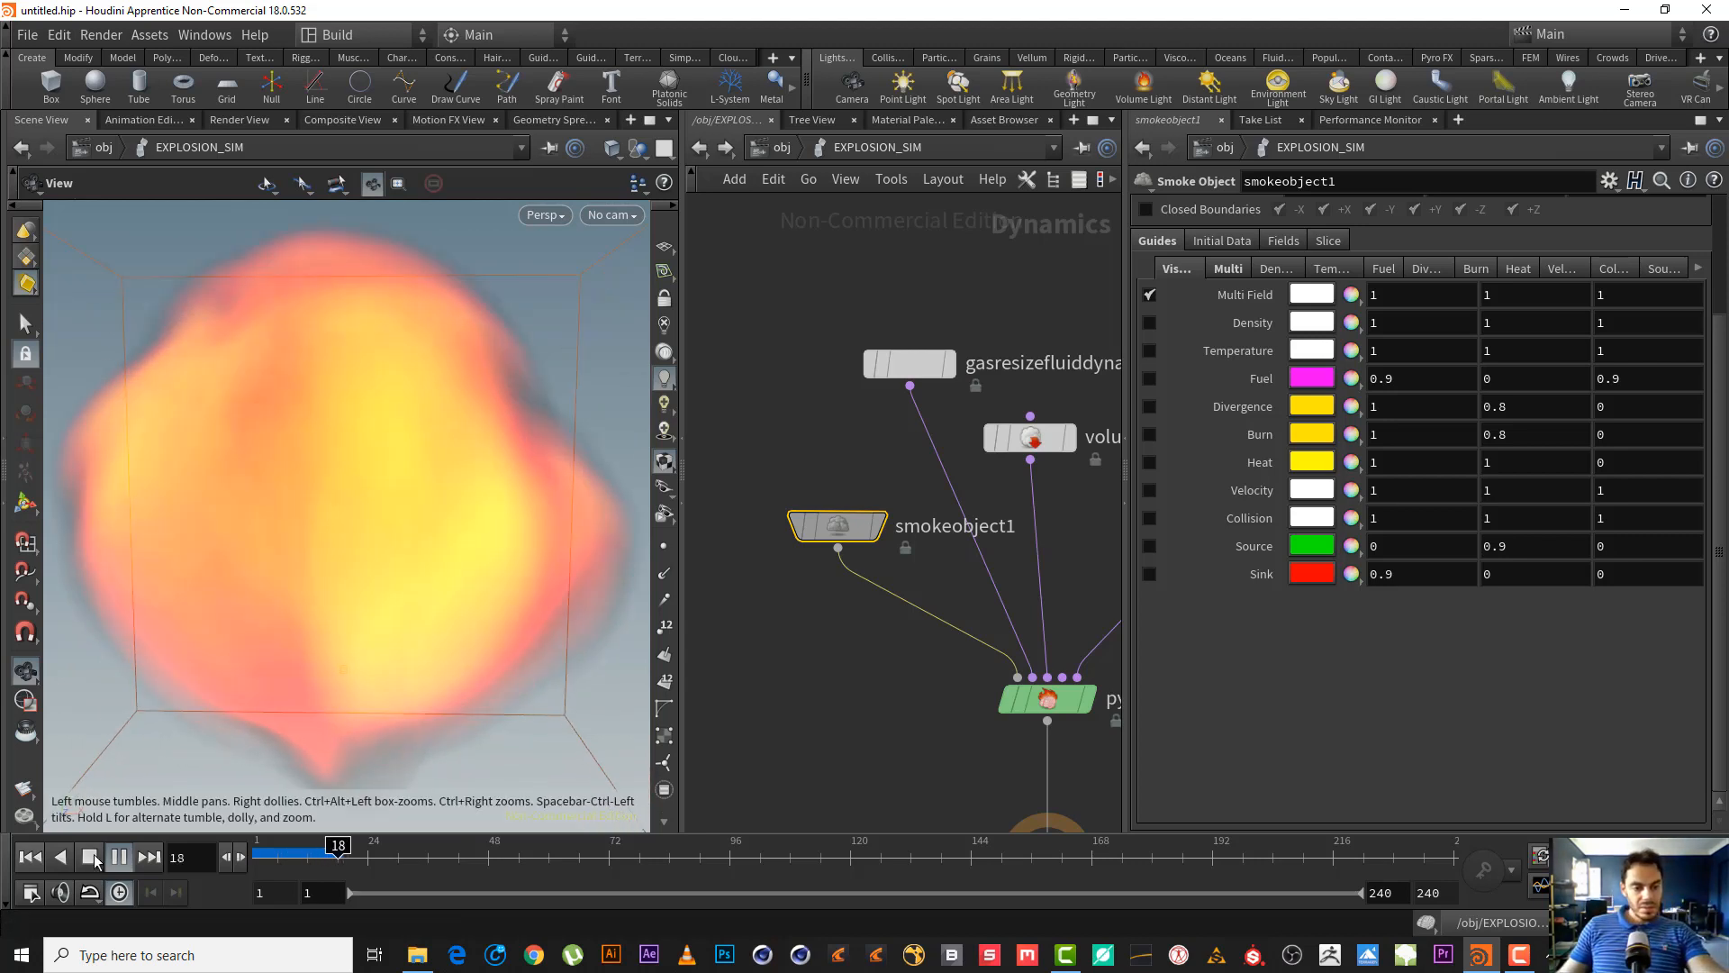
{"action": "left_click", "coordinate": [27, 858]}
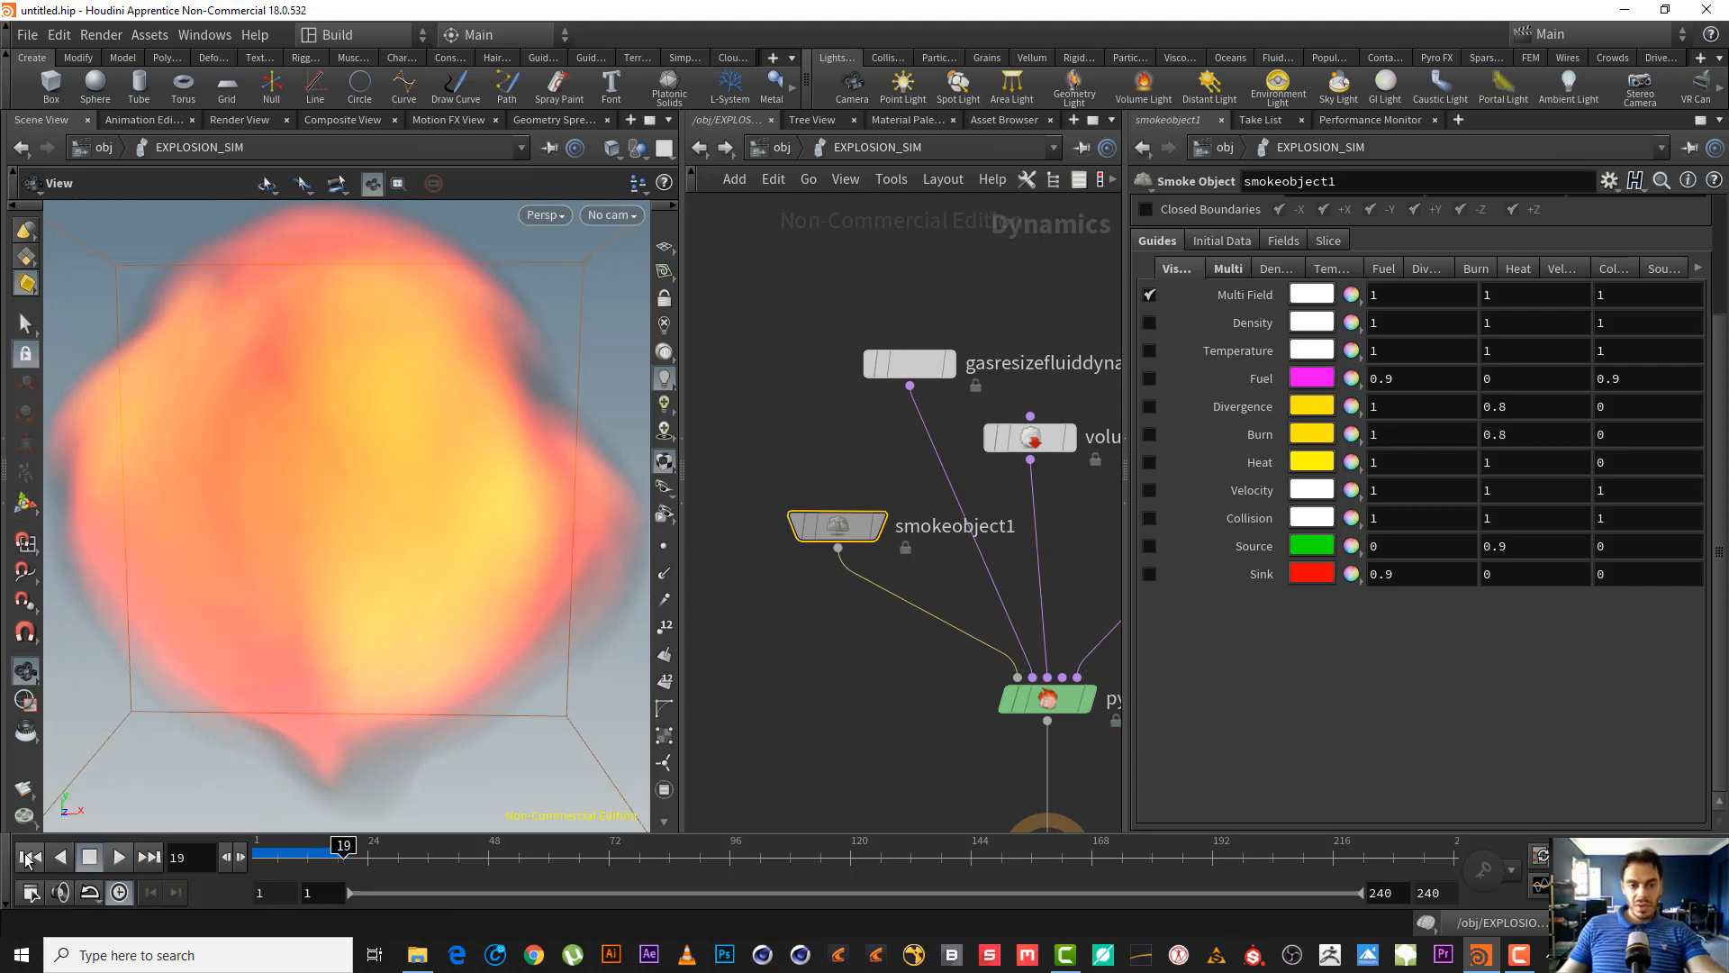
- Jump from volumesource2's SOP path to its source null in EXPLOSION_SRC and rename that null OUT_PUMP
{"action": "middle_click_drag", "start_coordinate": [951, 288], "coordinate": [771, 336]}
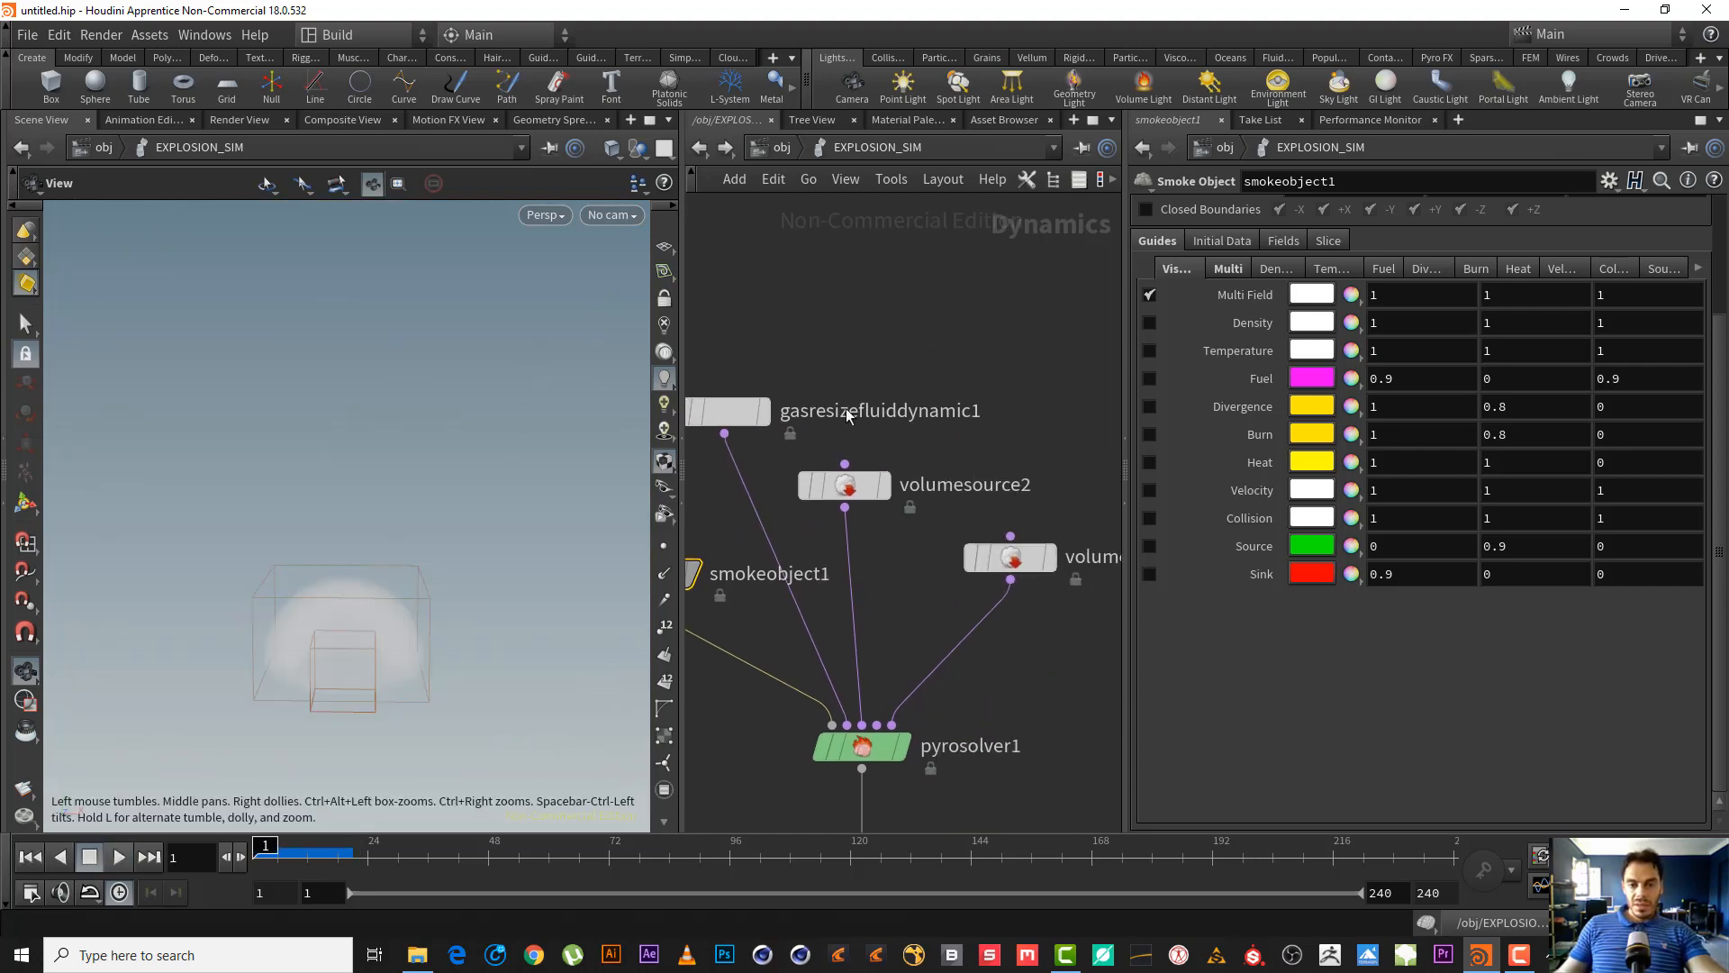
{"action": "left_click", "coordinate": [844, 485]}
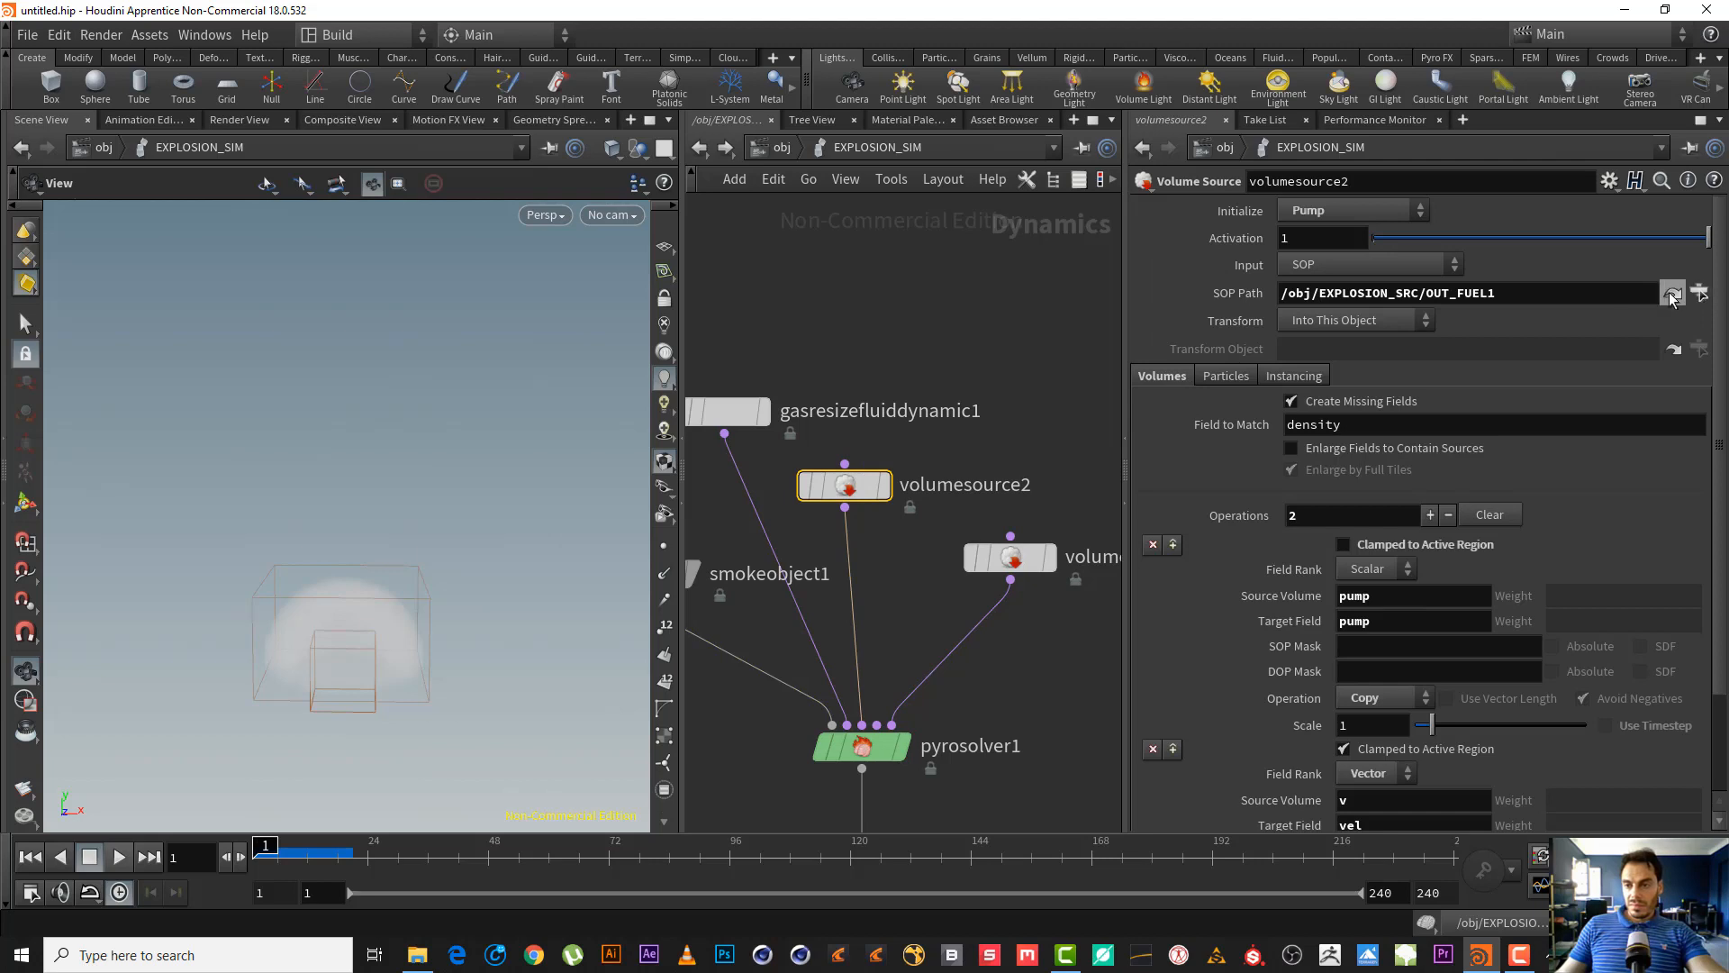
{"action": "left_click", "coordinate": [1672, 297]}
{"action": "left_click", "coordinate": [1065, 636]}
{"action": "left_click_drag", "start_coordinate": [1031, 635], "coordinate": [1189, 655]}
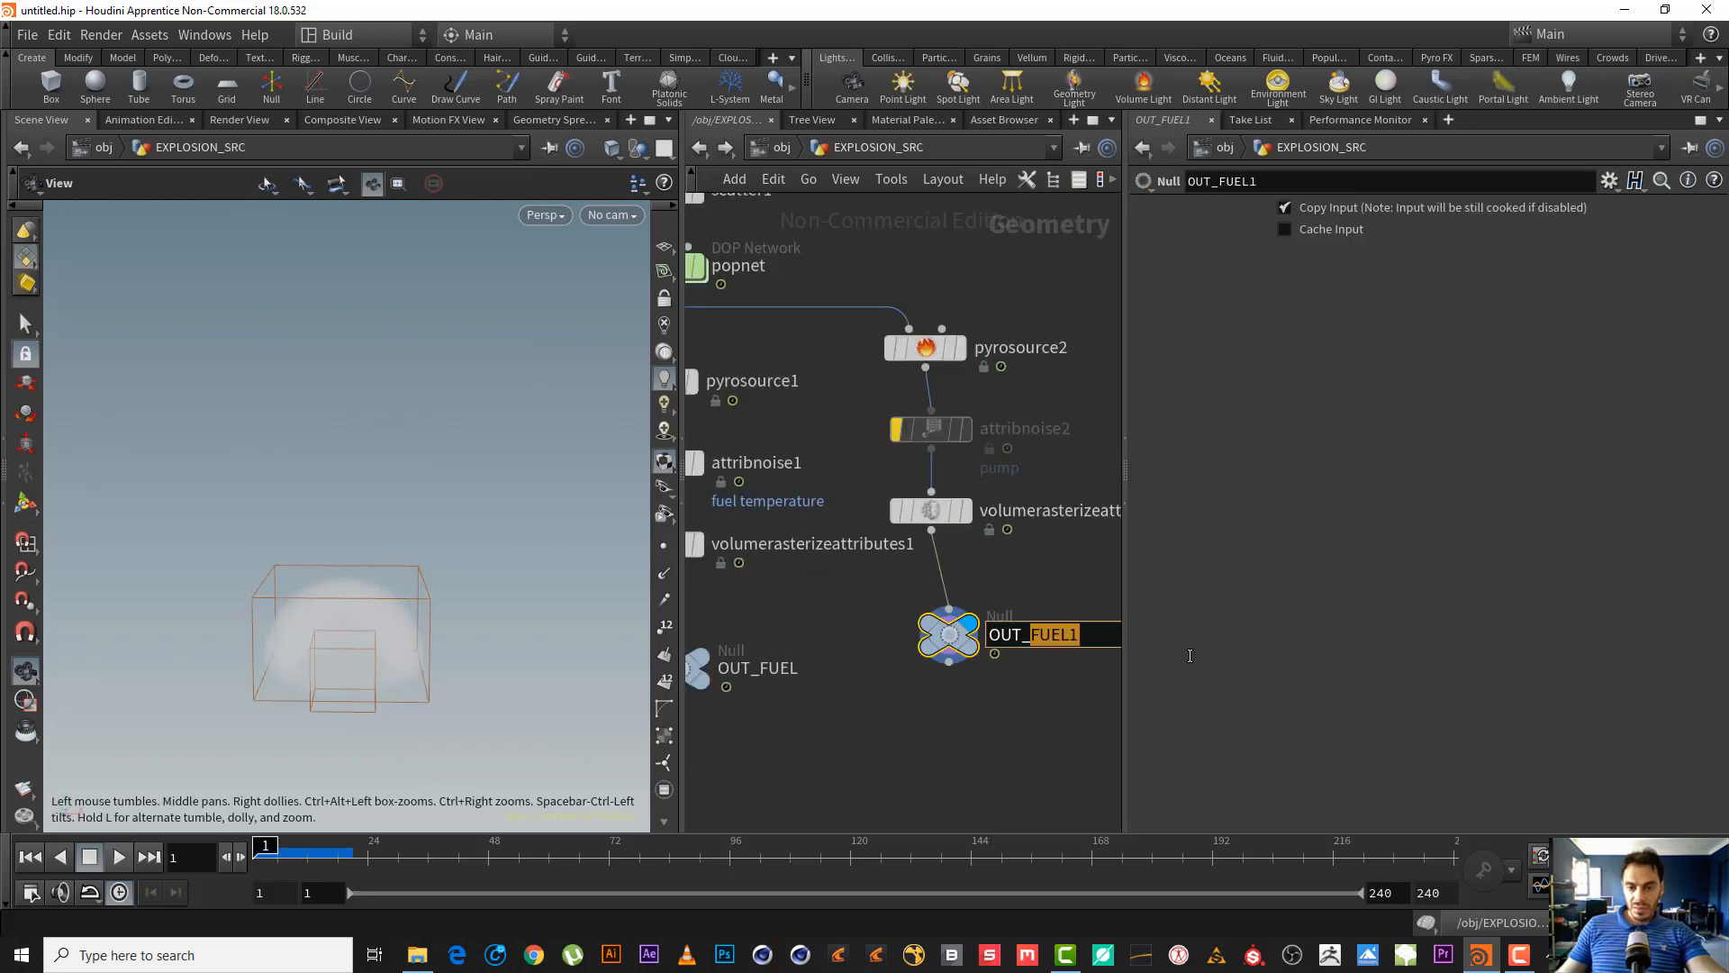
{"action": "type", "text": "PUMP"}
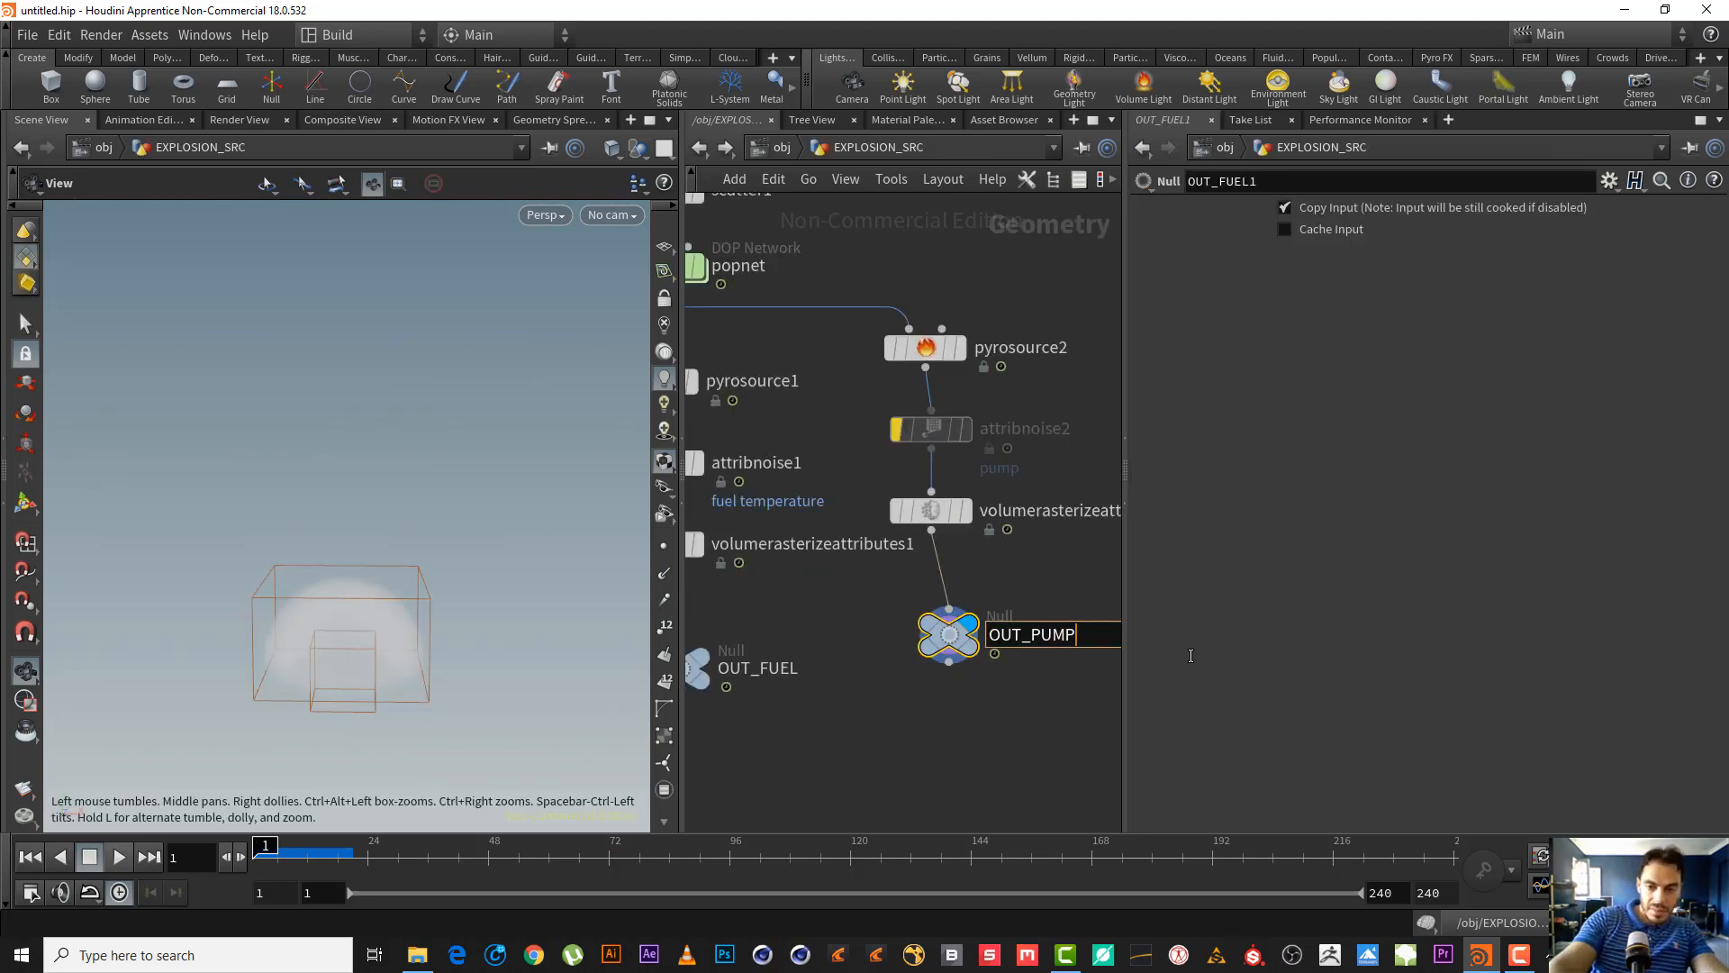
{"action": "key", "text": "Return"}
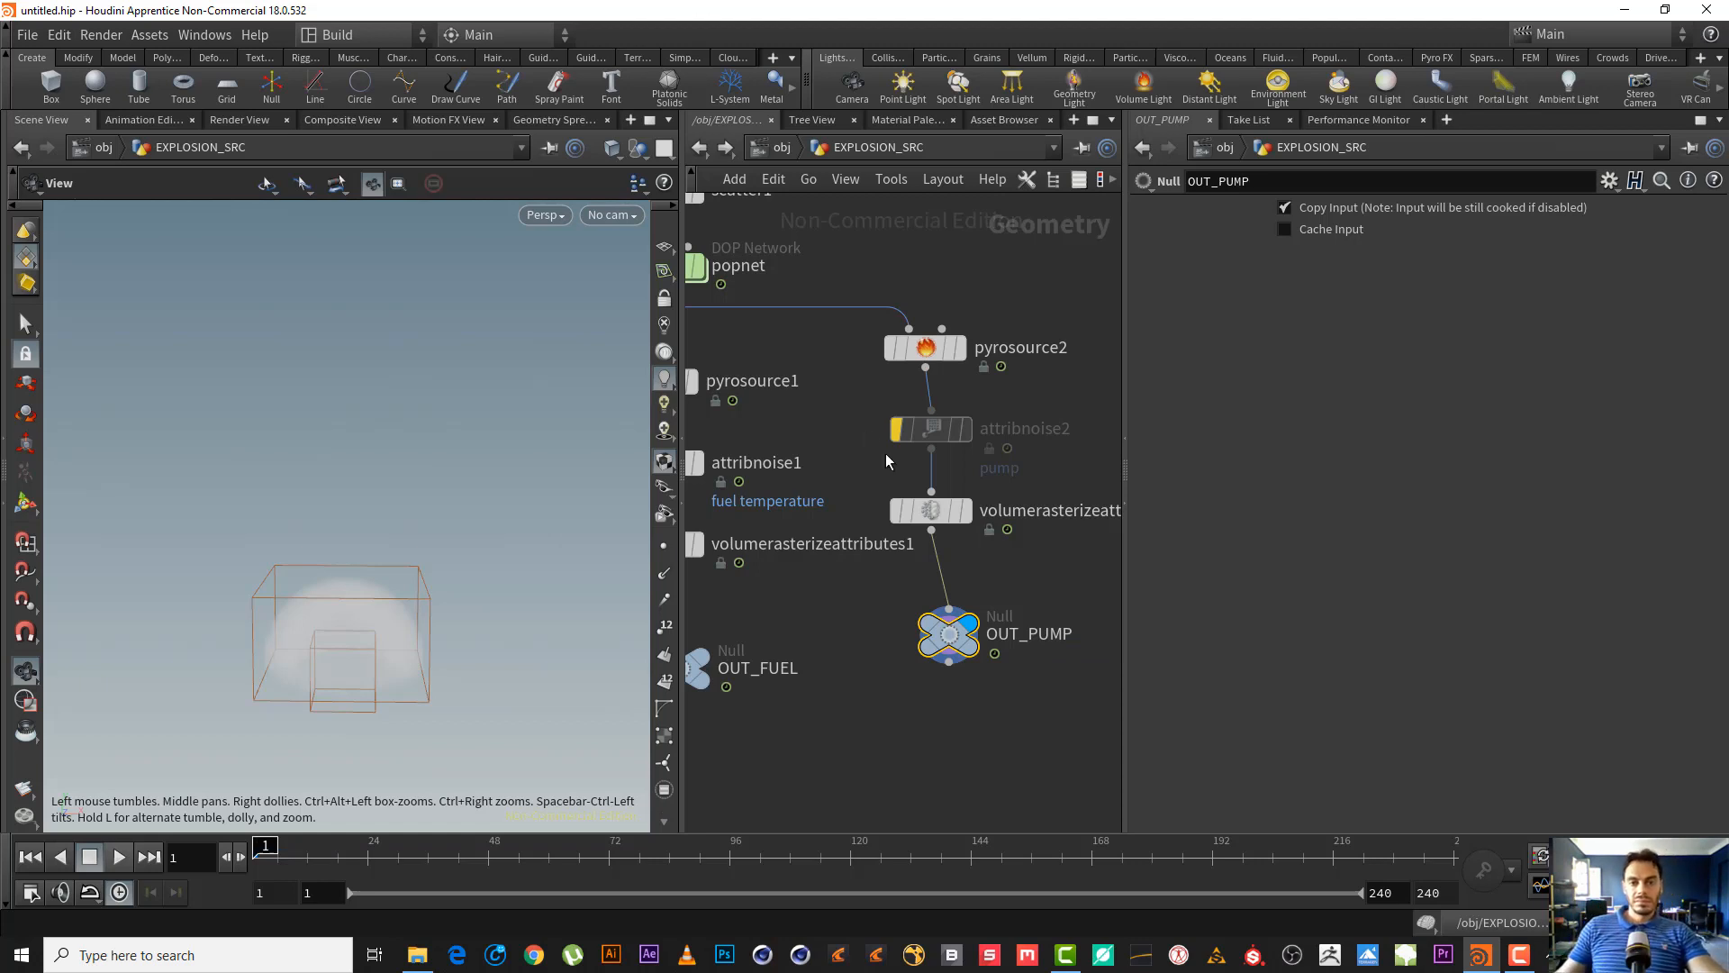
- Return to the EXPLOSION_SIM network and remove the v-to-vel operation from volumesource2, leaving only the pump operation
{"action": "left_click", "coordinate": [782, 147]}
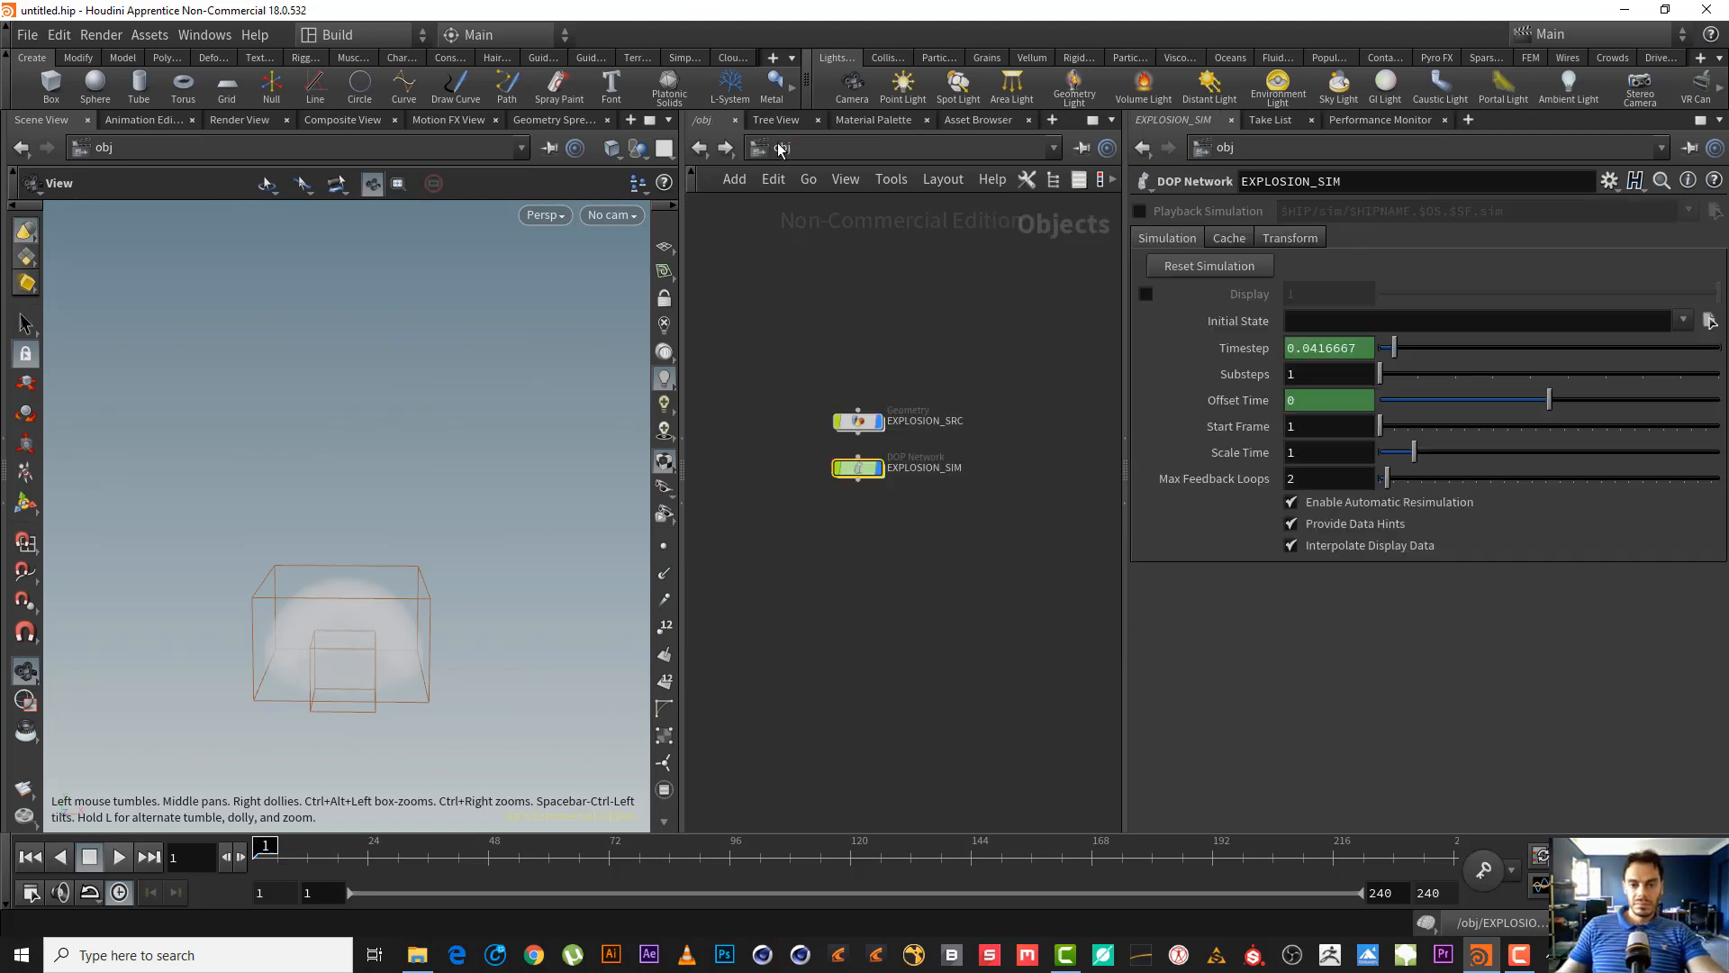
{"action": "double_click", "coordinate": [860, 467]}
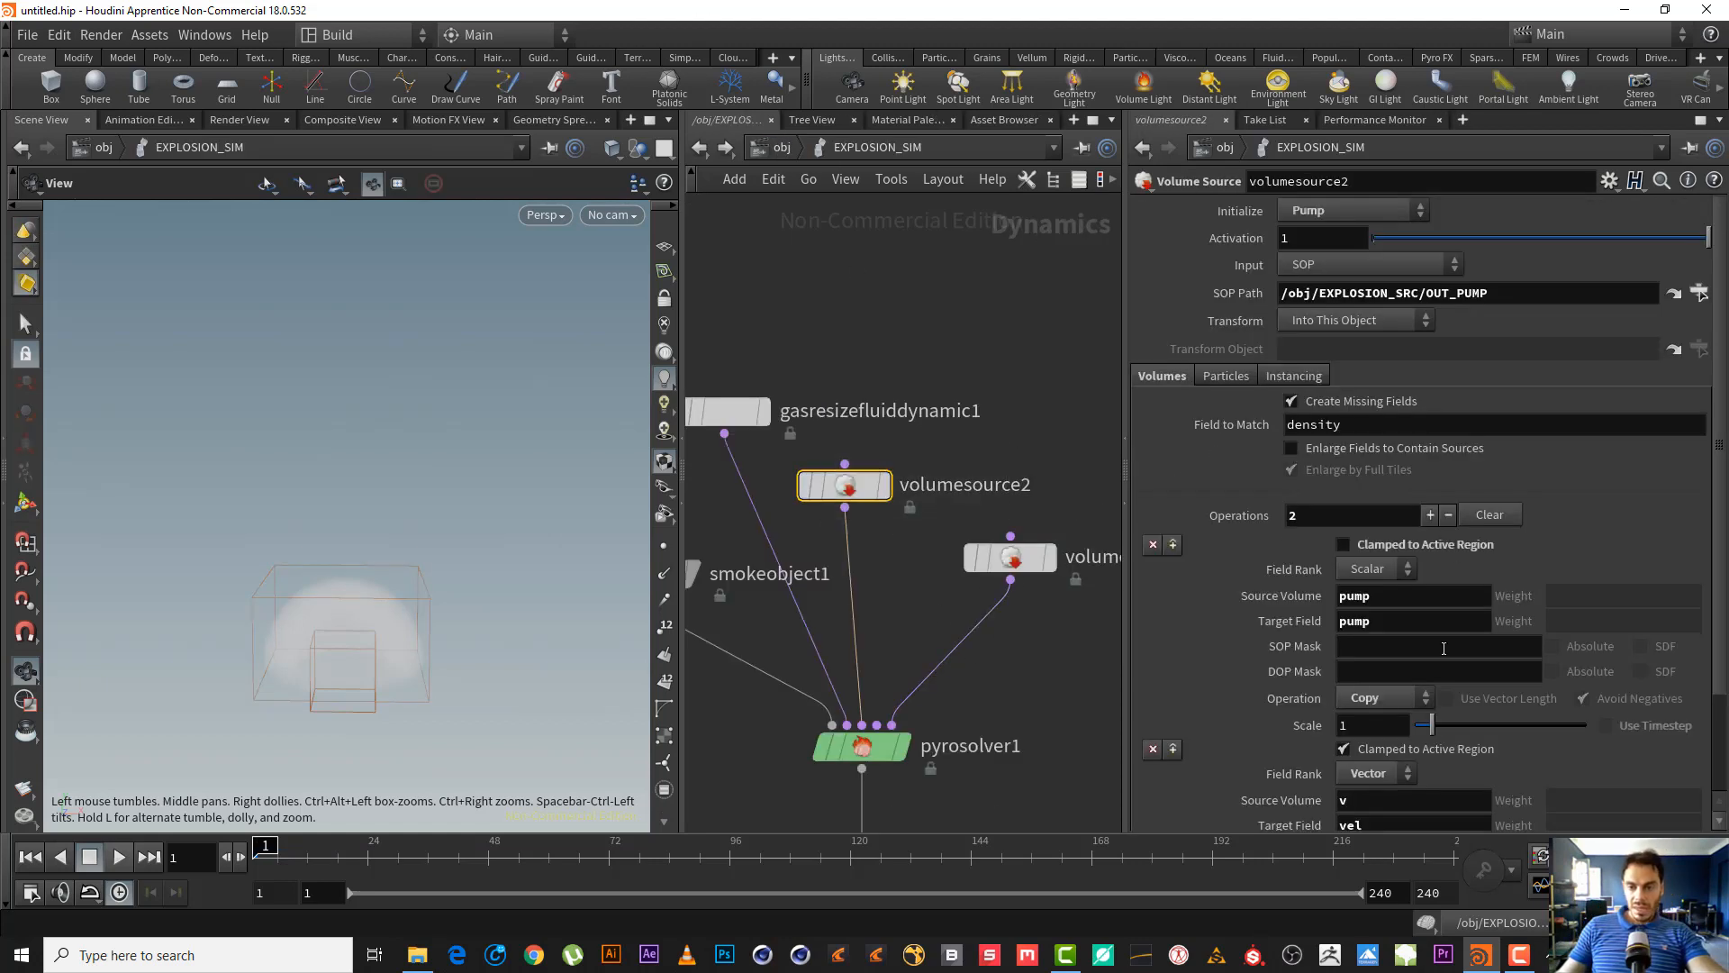
{"action": "left_click_drag", "start_coordinate": [1722, 622], "coordinate": [1290, 689]}
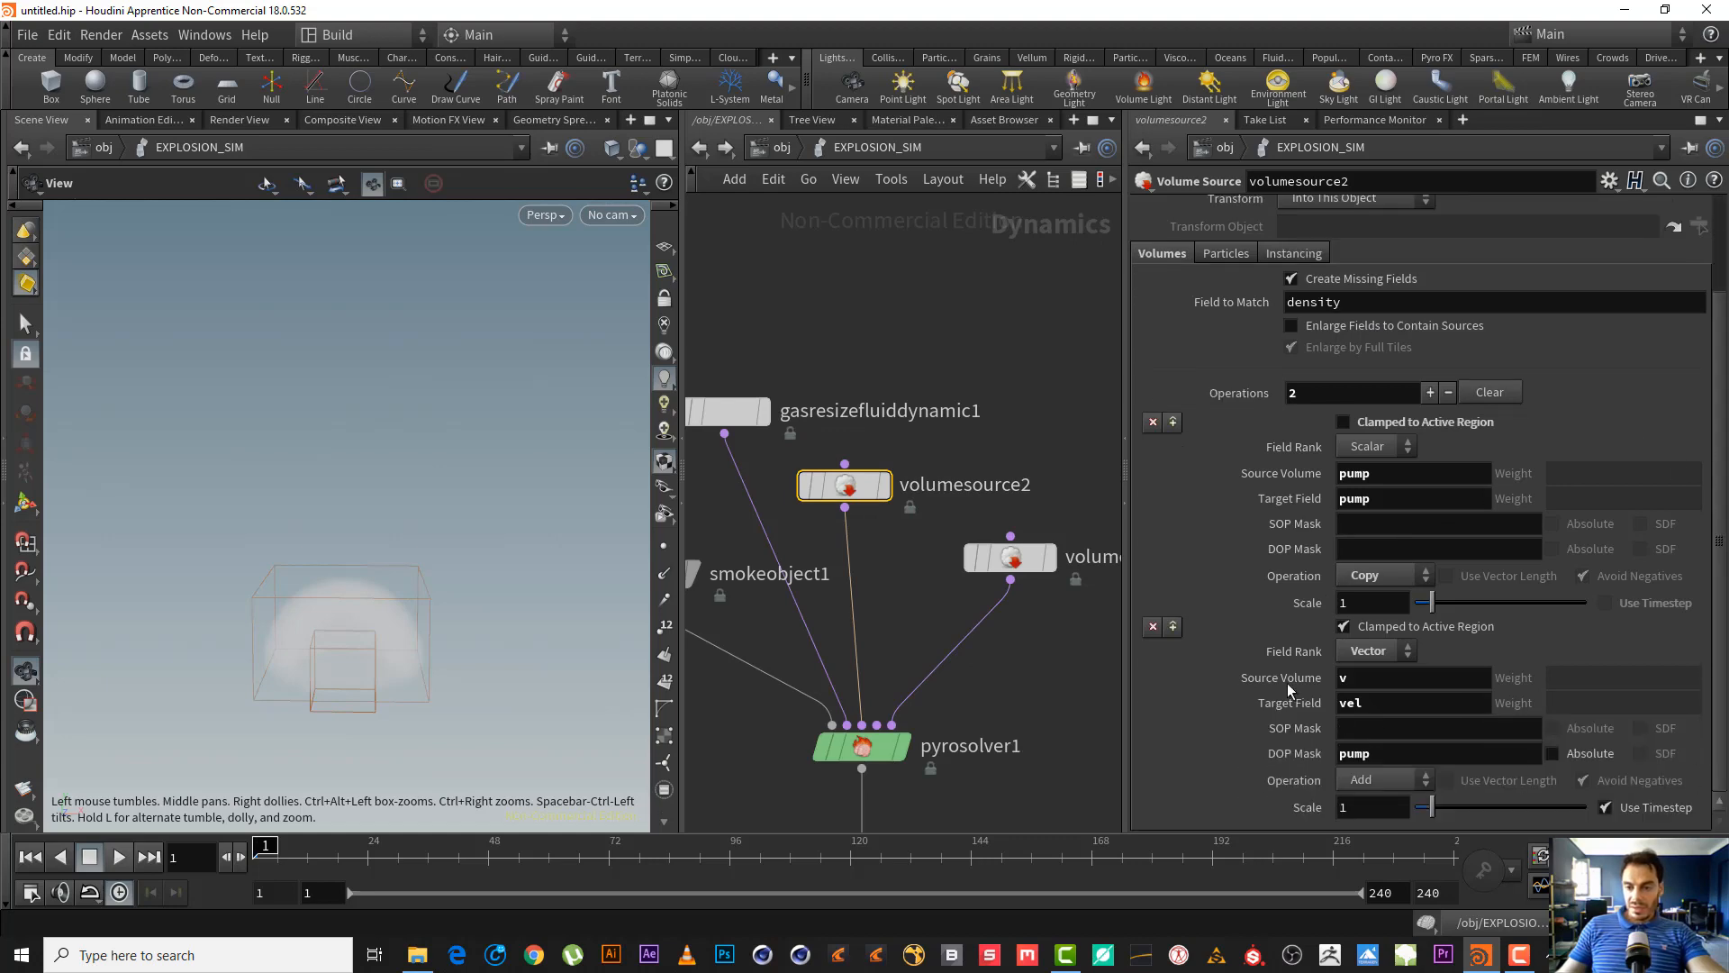
{"action": "left_click", "coordinate": [1153, 627]}
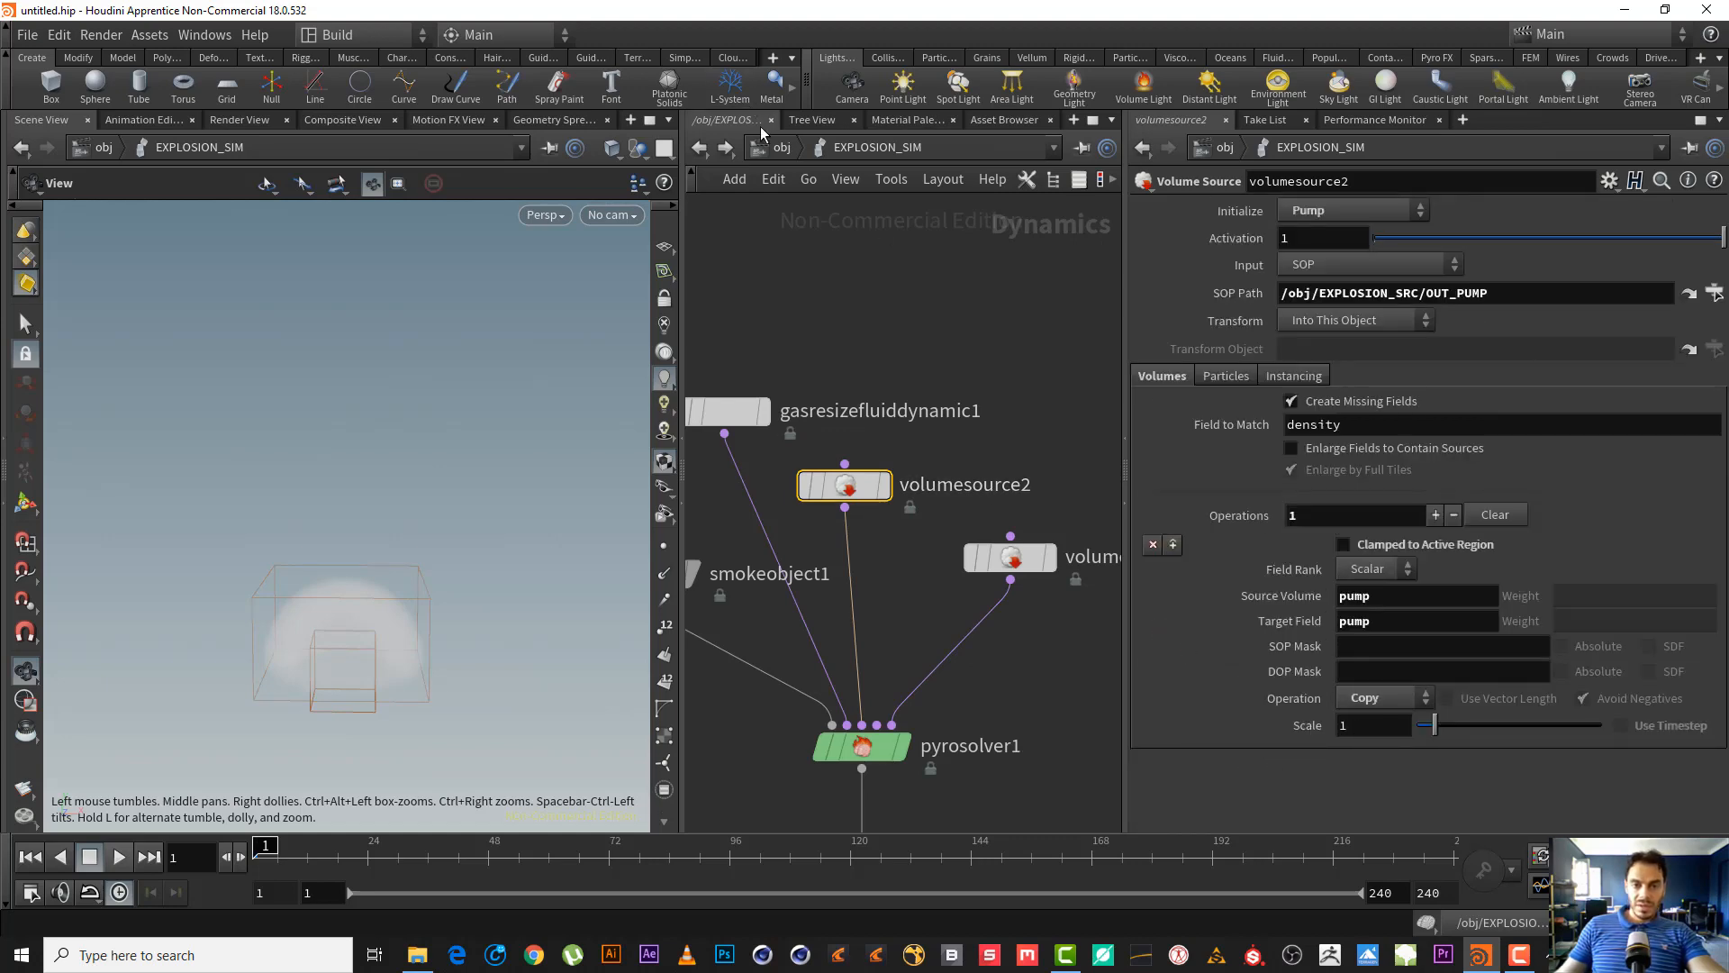
- Check the attributes rasterized by volumerasterizeattributes2 in EXPLOSION_SRC and go back to EXPLOSION_SIM
{"action": "left_click", "coordinate": [780, 146]}
{"action": "double_click", "coordinate": [859, 420]}
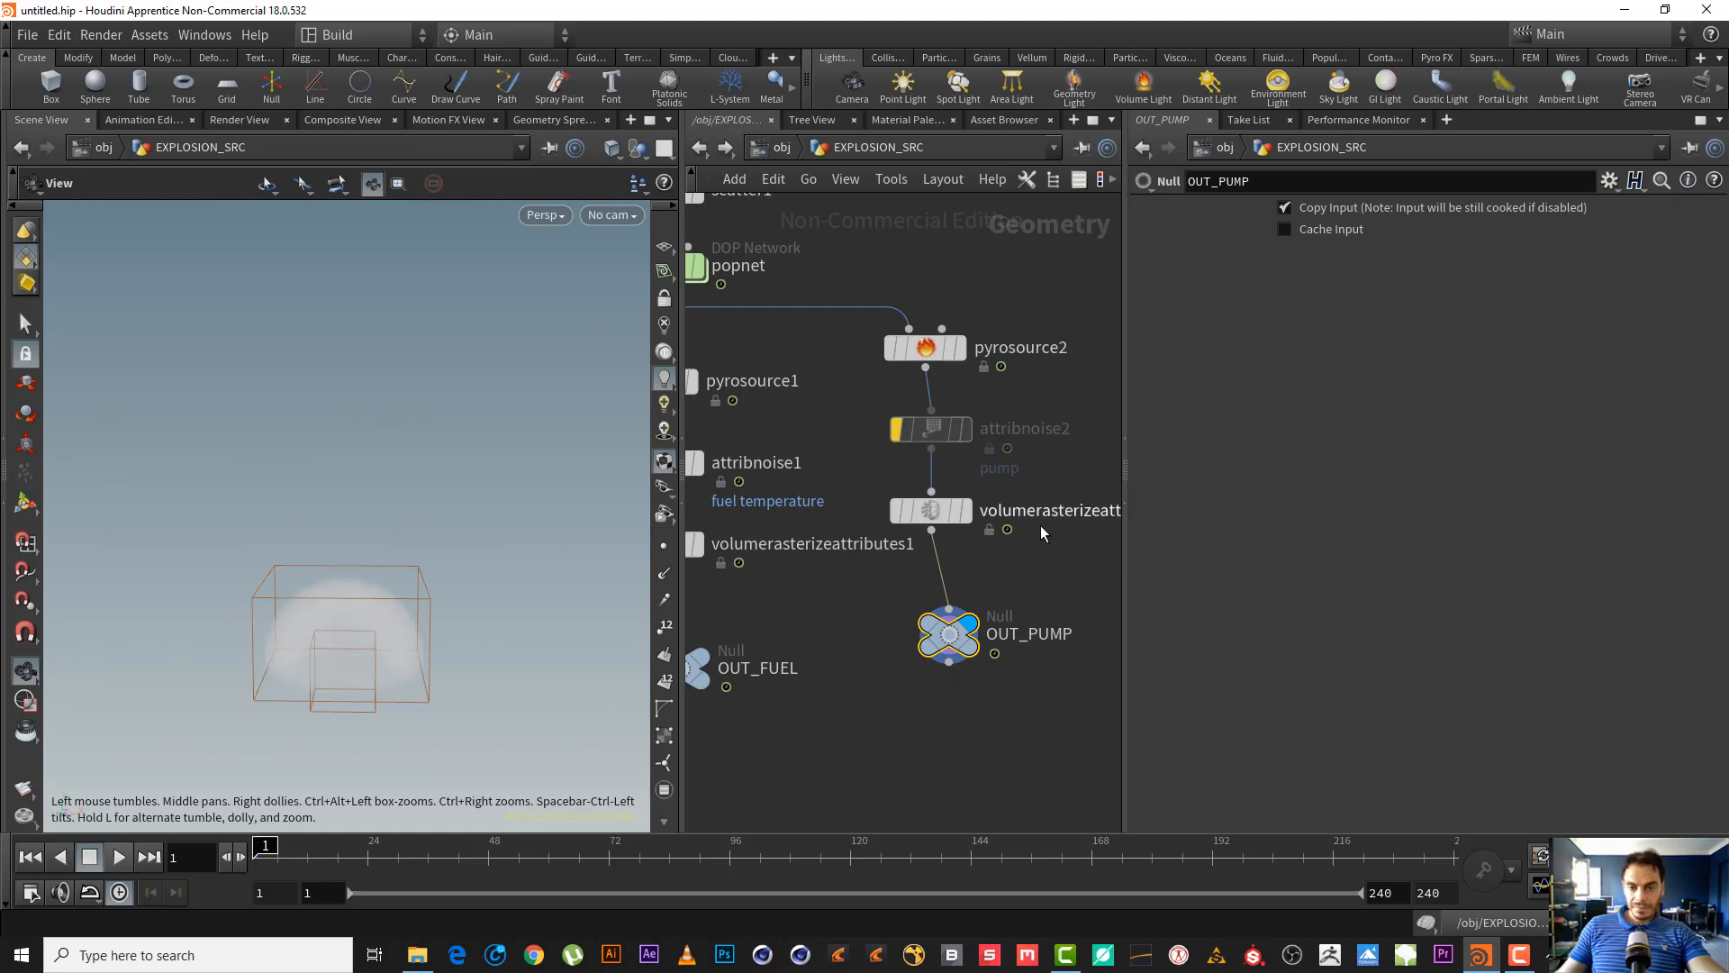
{"action": "left_click", "coordinate": [963, 510]}
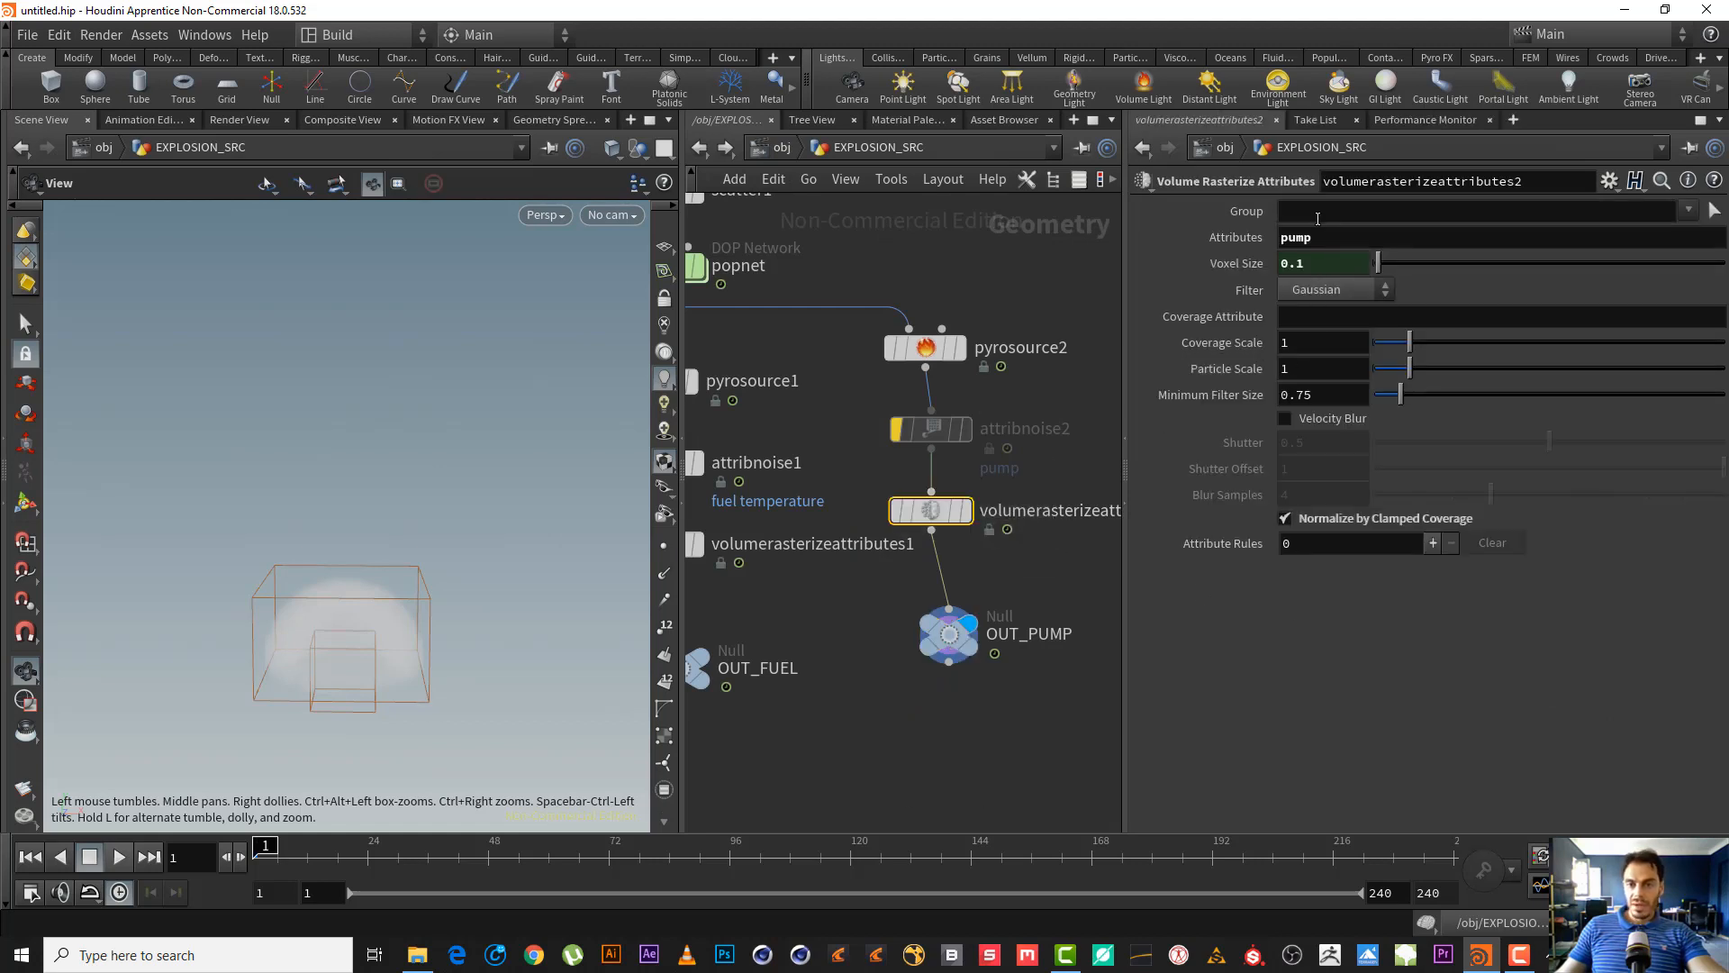
{"action": "left_click", "coordinate": [700, 147]}
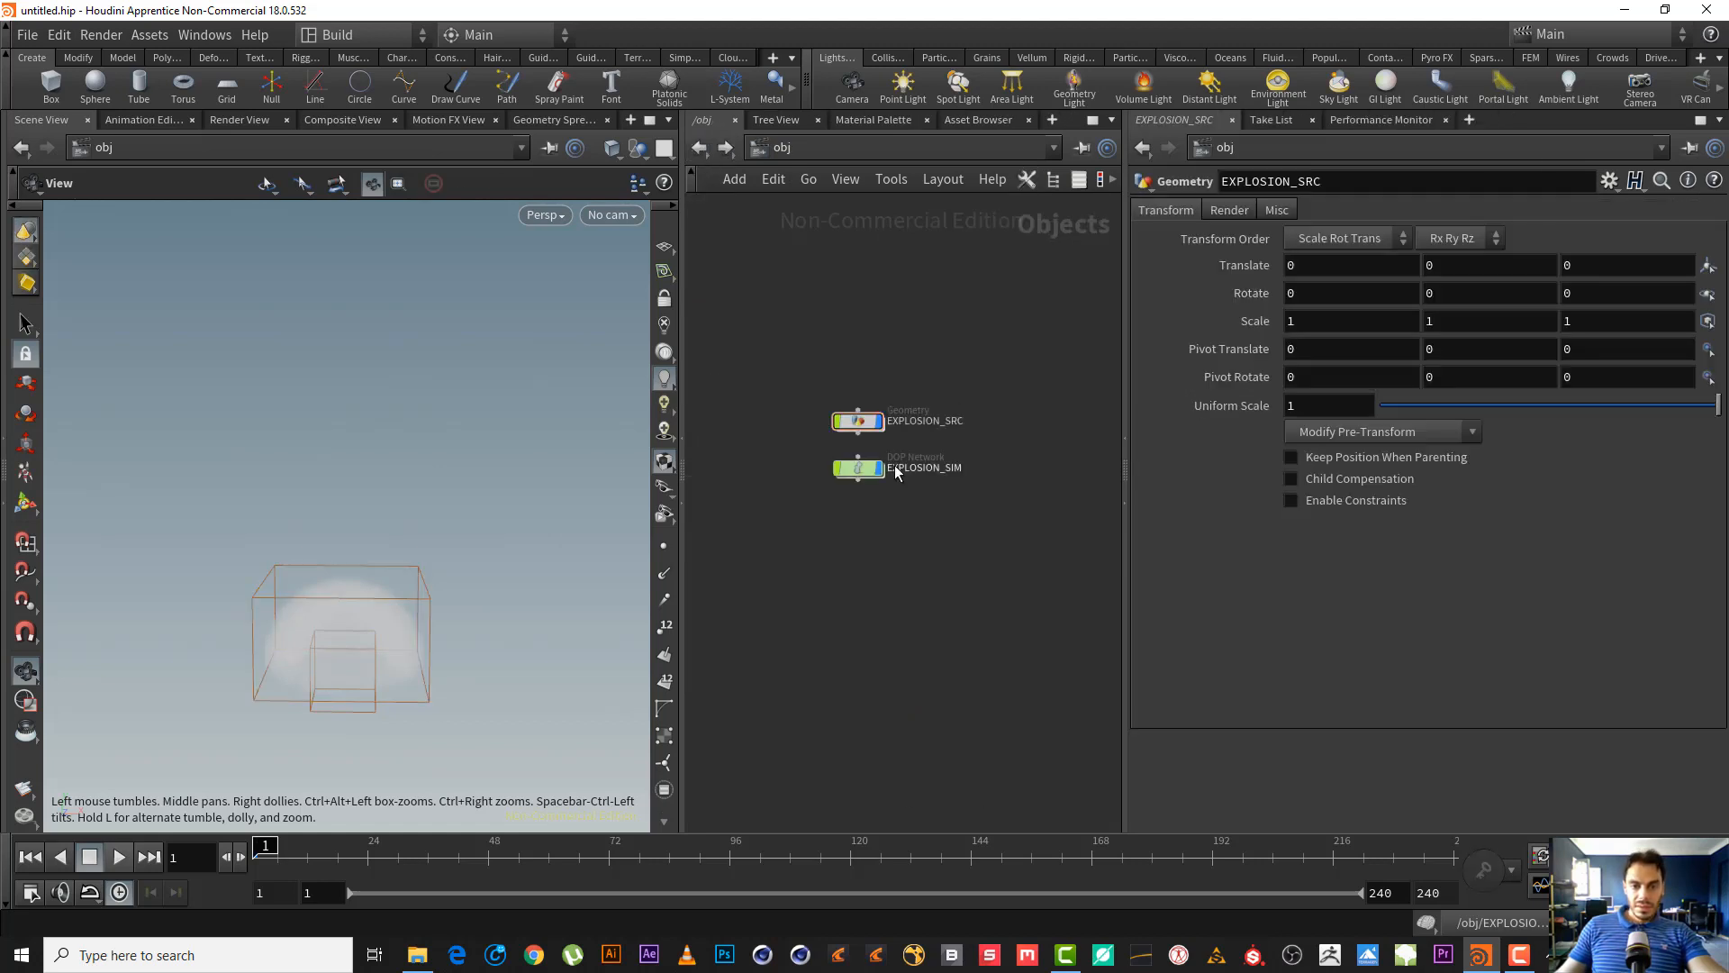
{"action": "double_click", "coordinate": [858, 468]}
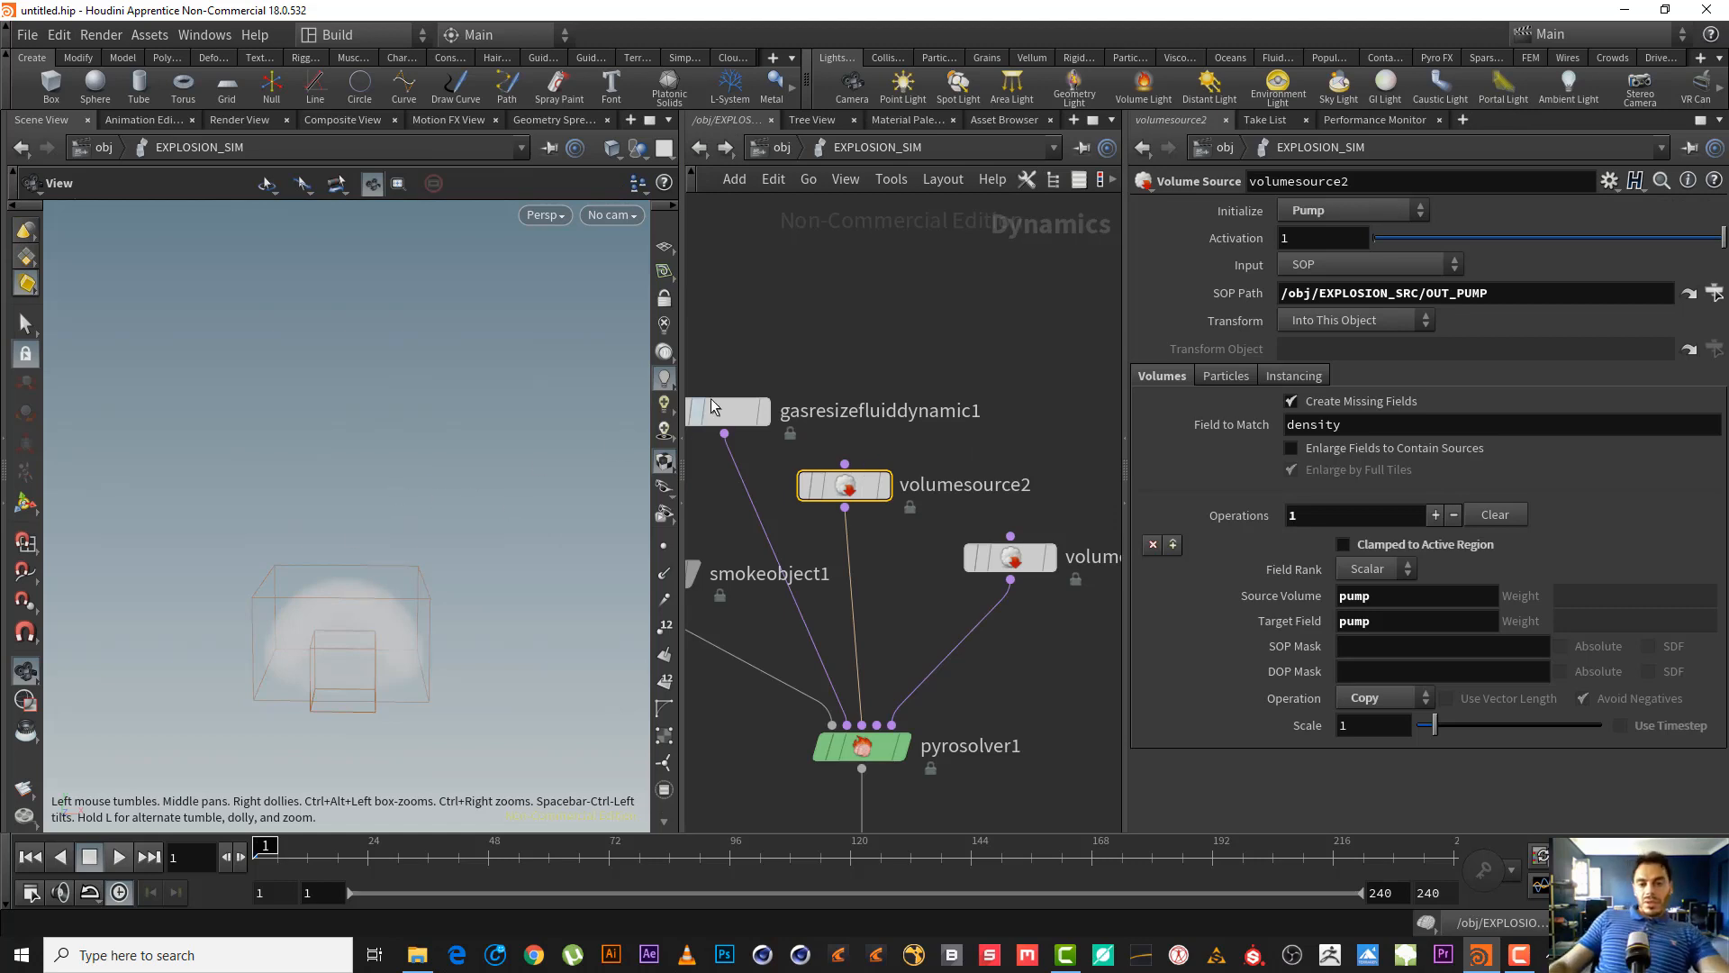
- Widen the network editor, play the simulation to frame 8 and scrub back to frame 7
{"action": "middle_click_drag", "start_coordinate": [807, 332], "coordinate": [871, 330]}
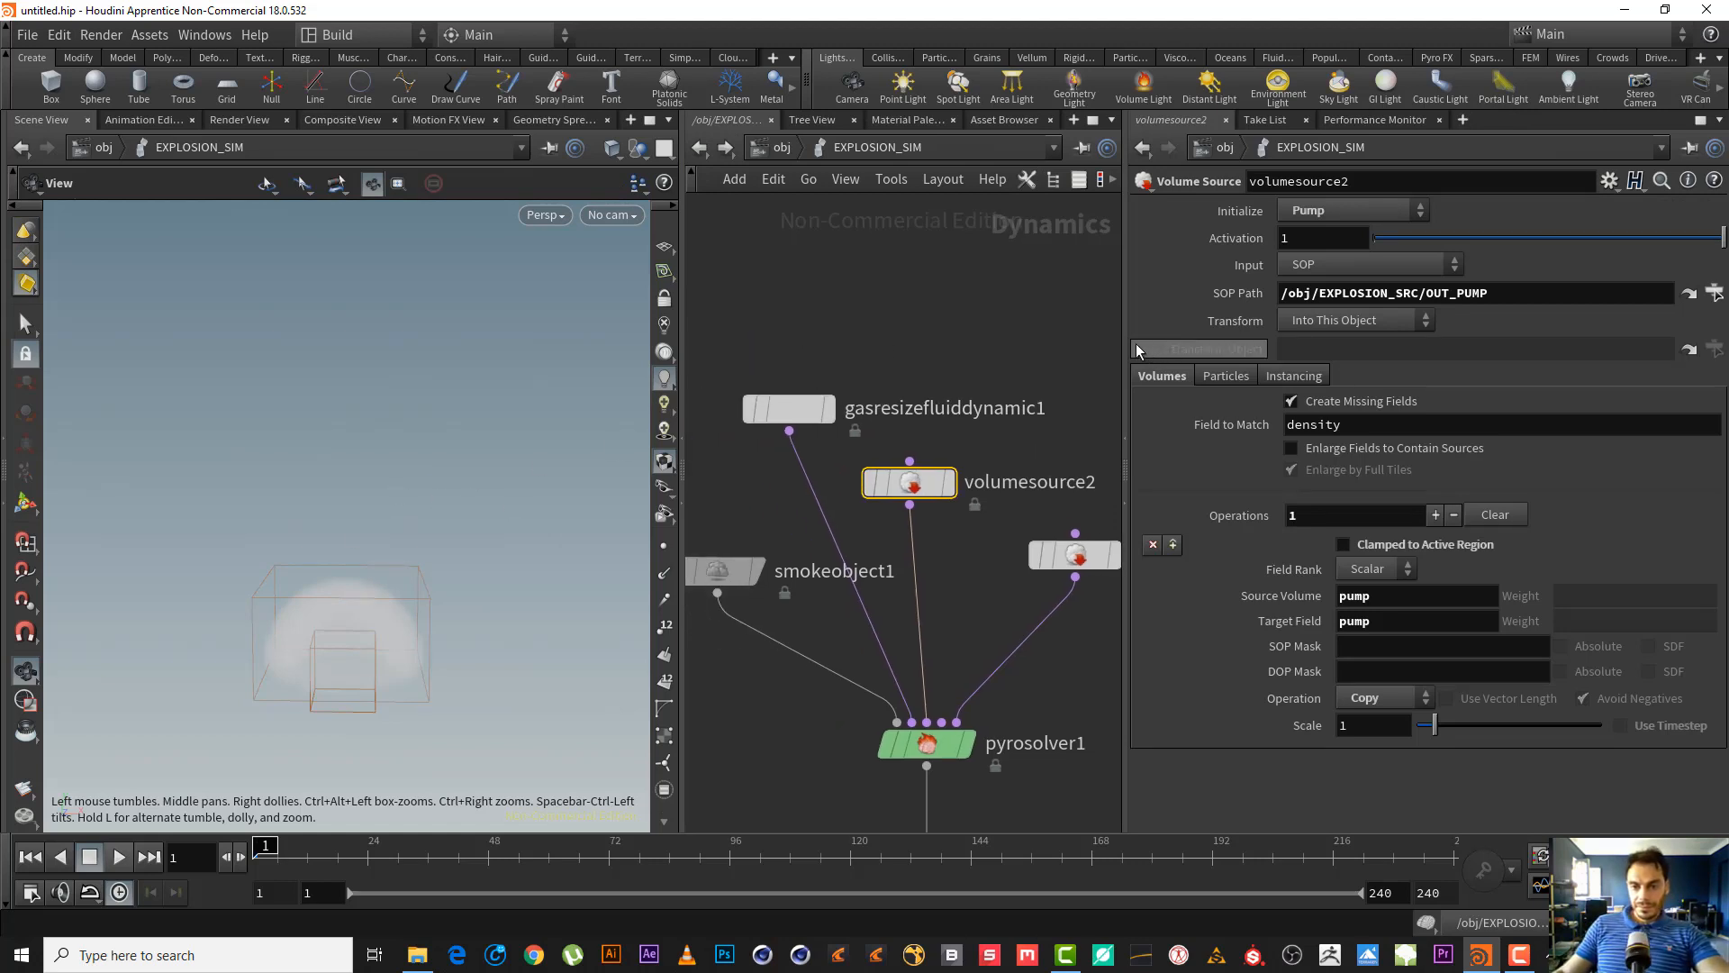
{"action": "left_click_drag", "start_coordinate": [1125, 351], "coordinate": [1308, 351]}
{"action": "middle_click_drag", "start_coordinate": [1146, 336], "coordinate": [1116, 230]}
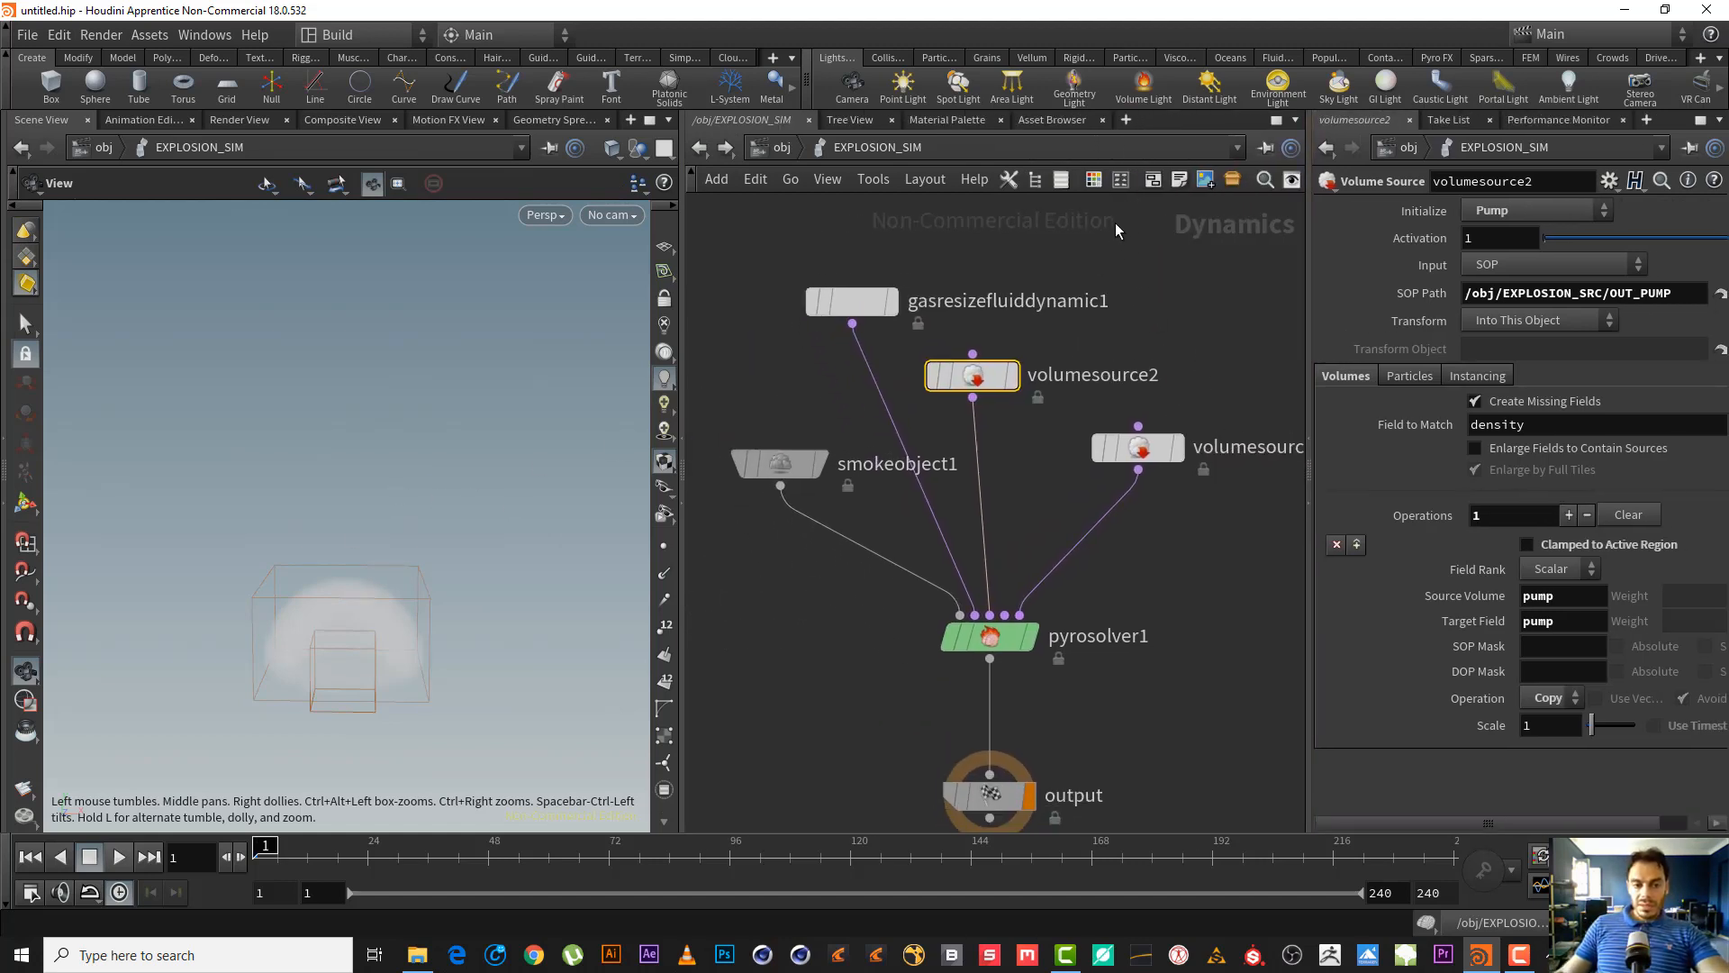
{"action": "left_click", "coordinate": [116, 862]}
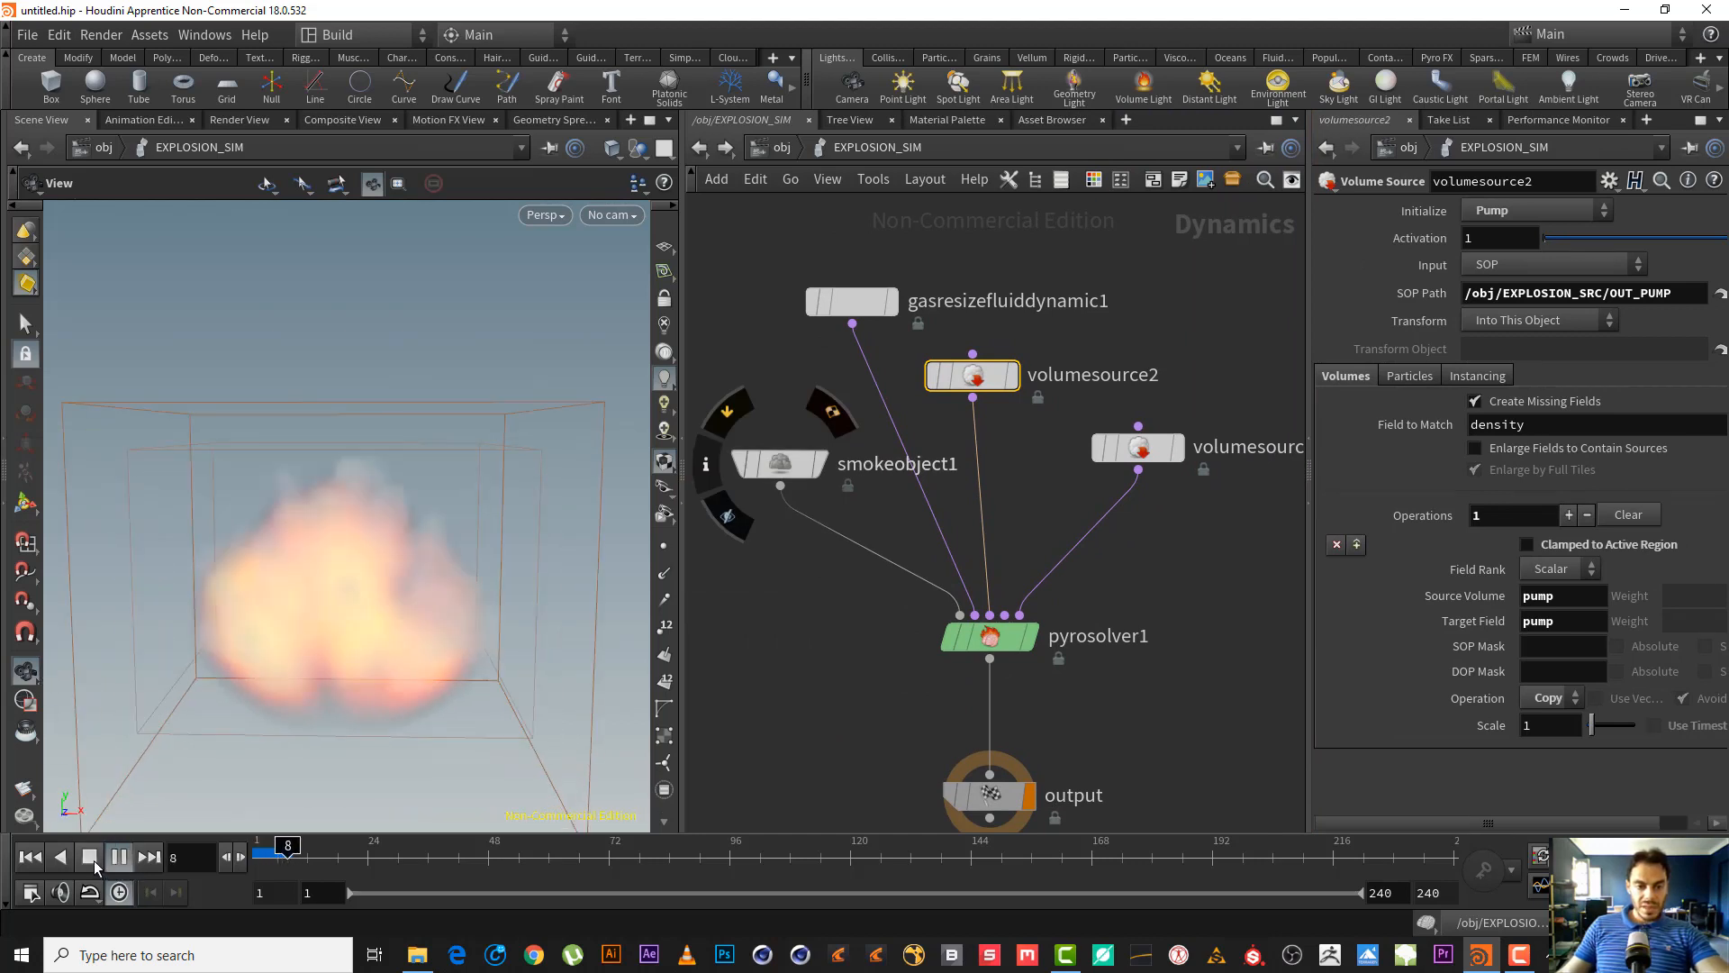
{"action": "left_click", "coordinate": [89, 856]}
{"action": "left_click_drag", "start_coordinate": [271, 849], "coordinate": [282, 850]}
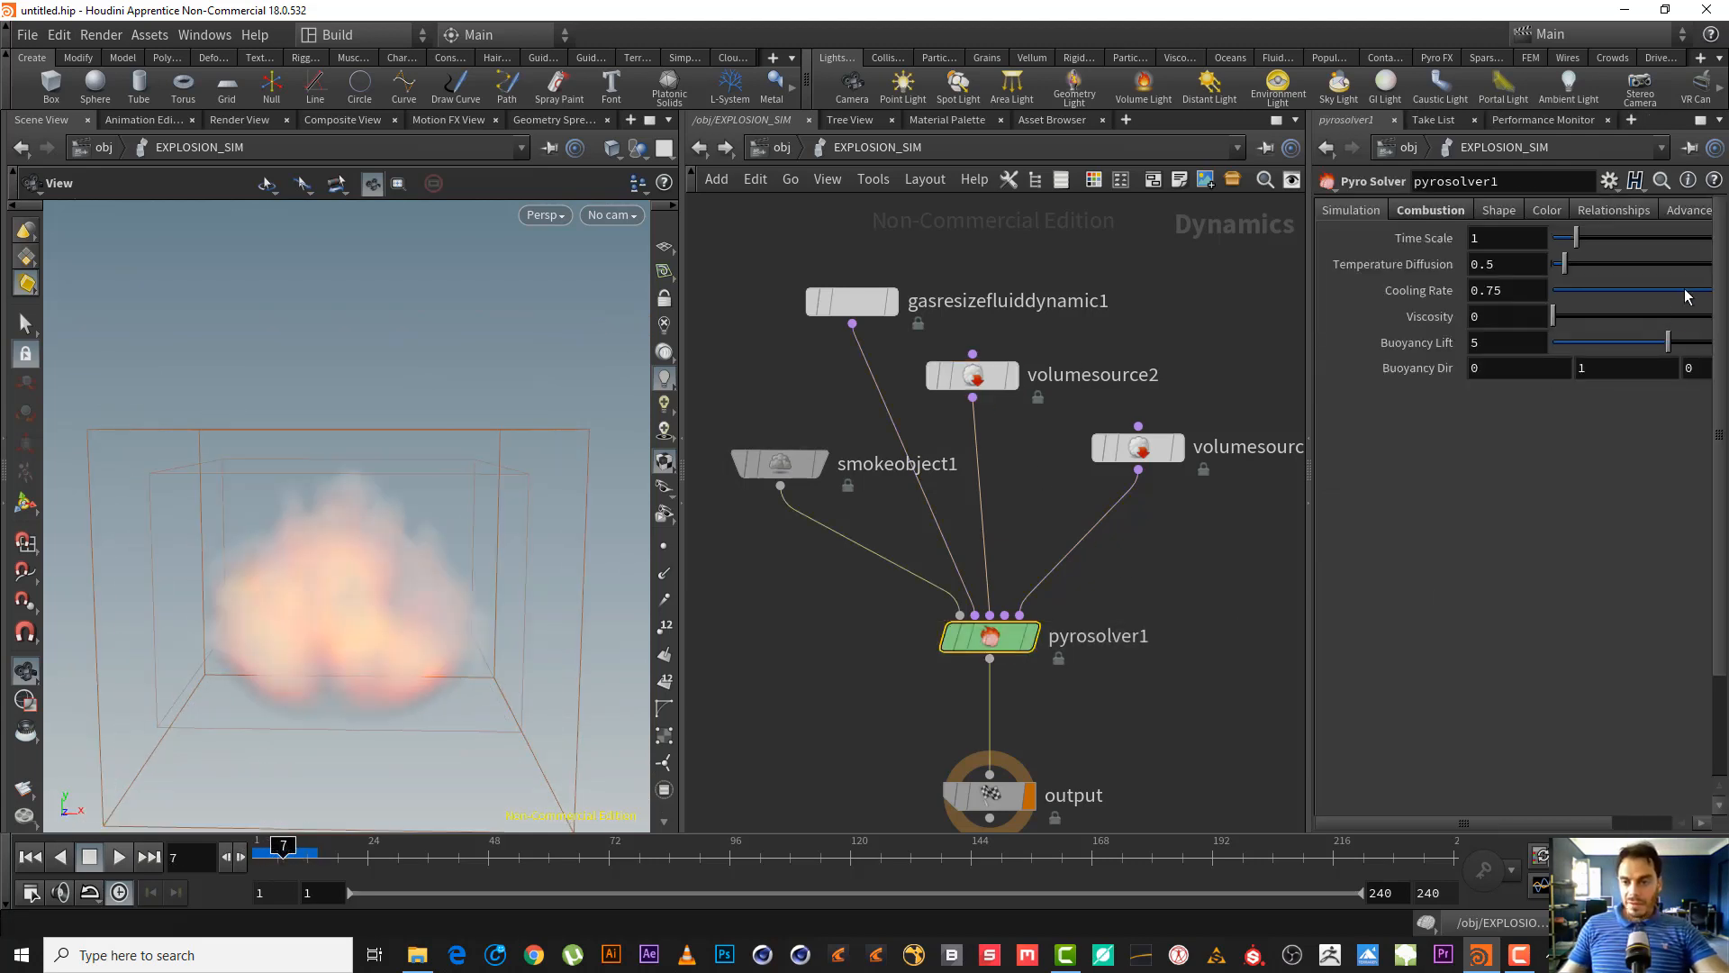
- Set pyrosolver1's Cooling Rate to 0.8 and its Buoyancy Lift to 3 after inspecting the explosion up close
{"action": "left_click", "coordinate": [1024, 641]}
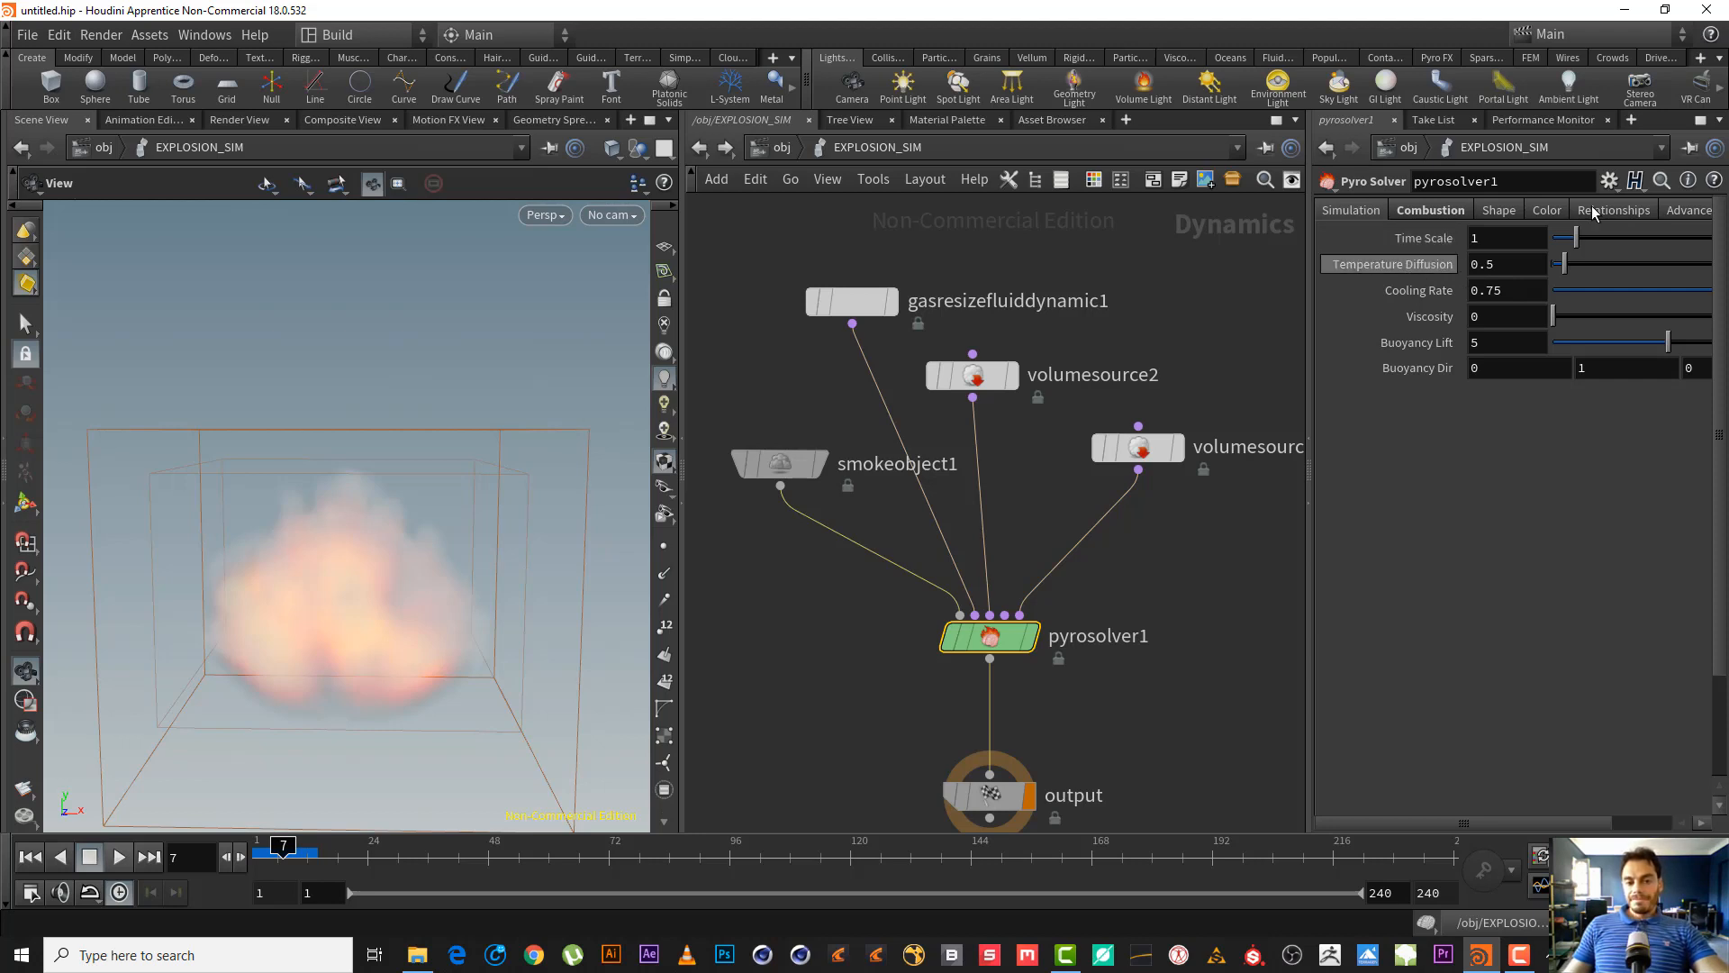
{"action": "right_click_drag", "start_coordinate": [347, 610], "coordinate": [448, 576]}
{"action": "left_click_drag", "start_coordinate": [447, 576], "coordinate": [362, 590]}
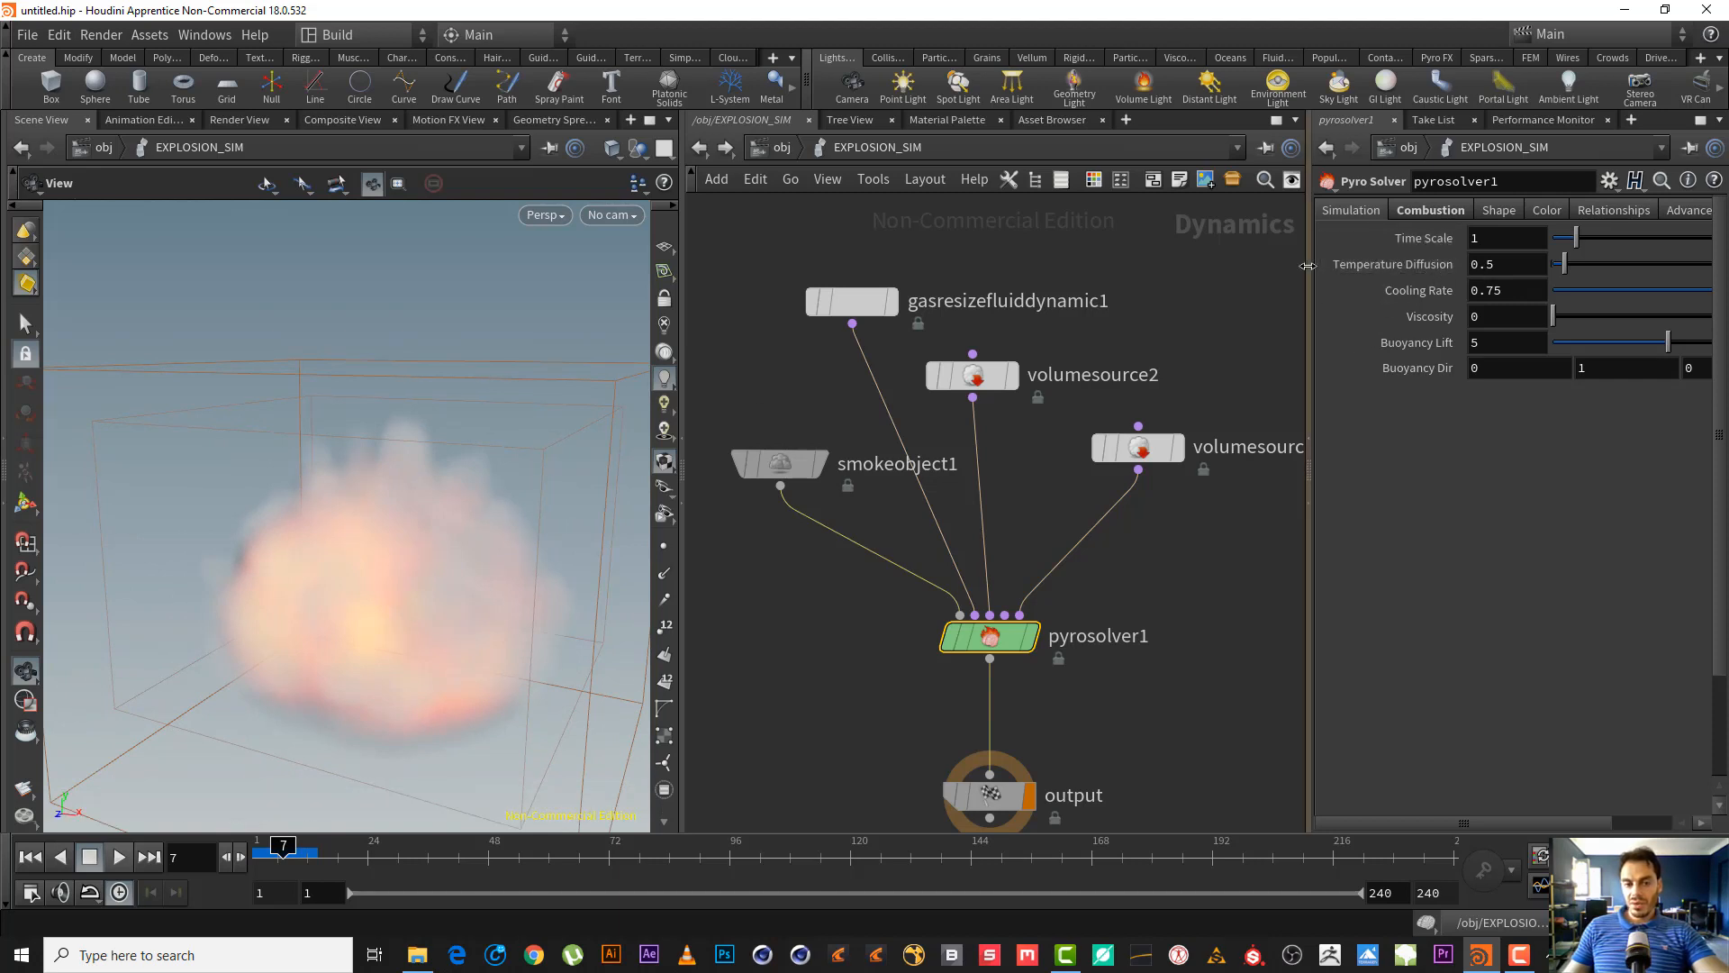
{"action": "left_click_drag", "start_coordinate": [1477, 264], "coordinate": [1520, 269]}
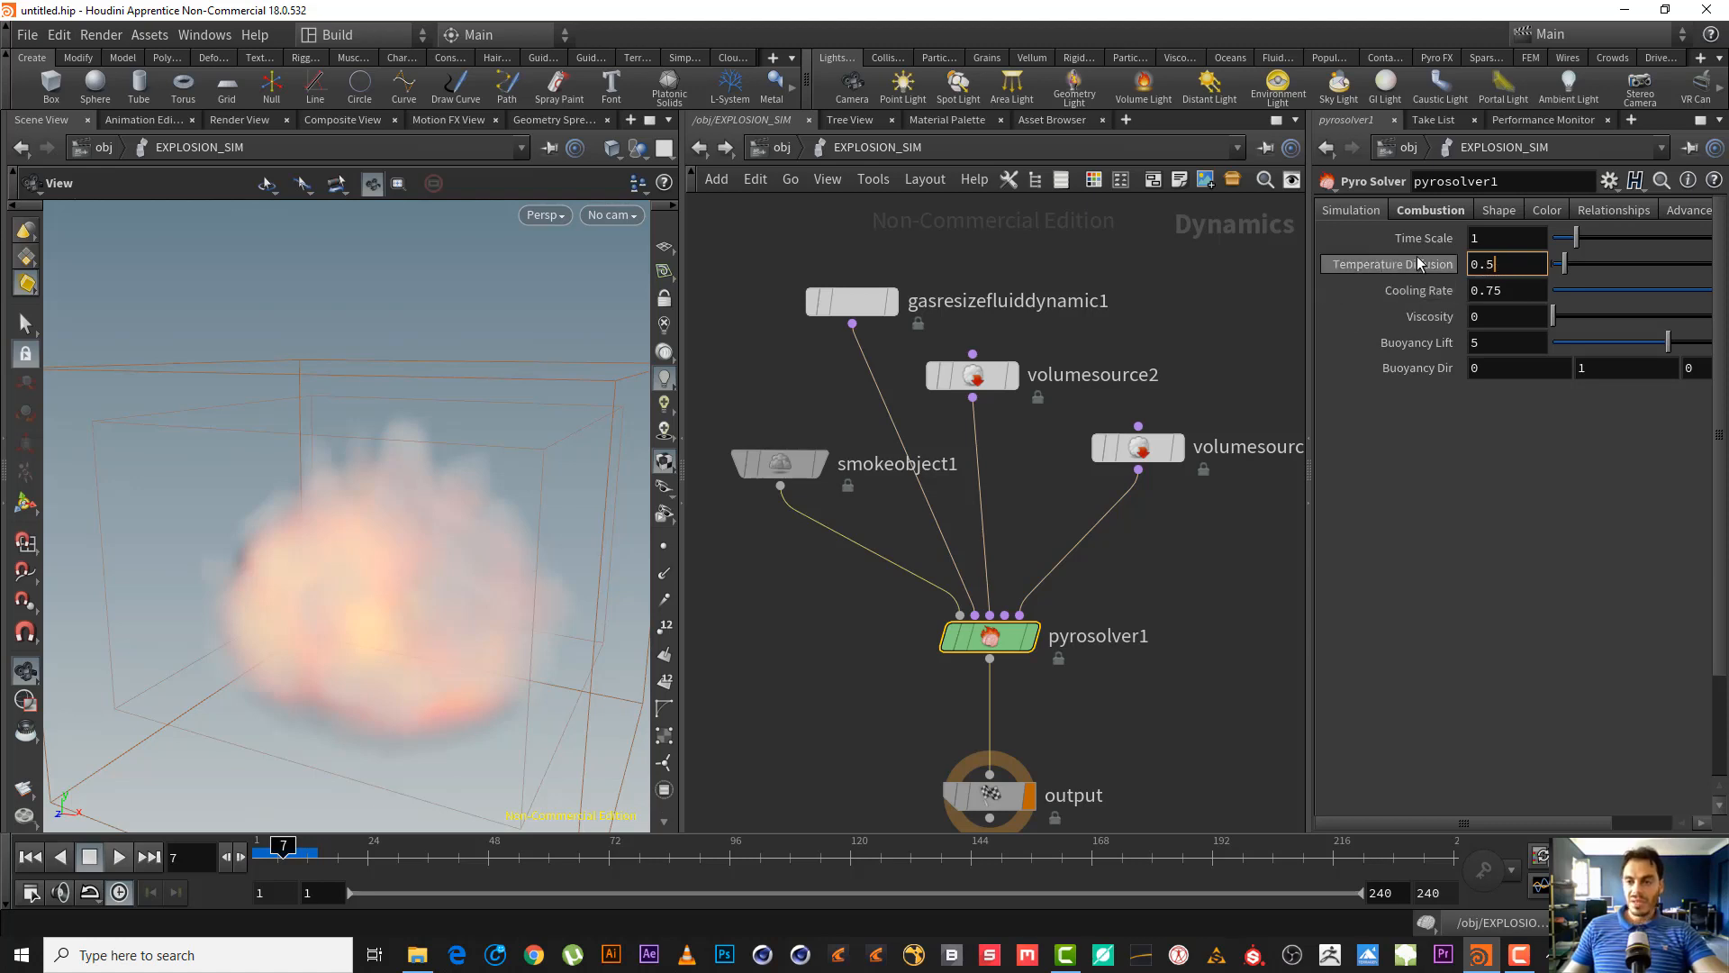
{"action": "left_click", "coordinate": [1413, 295]}
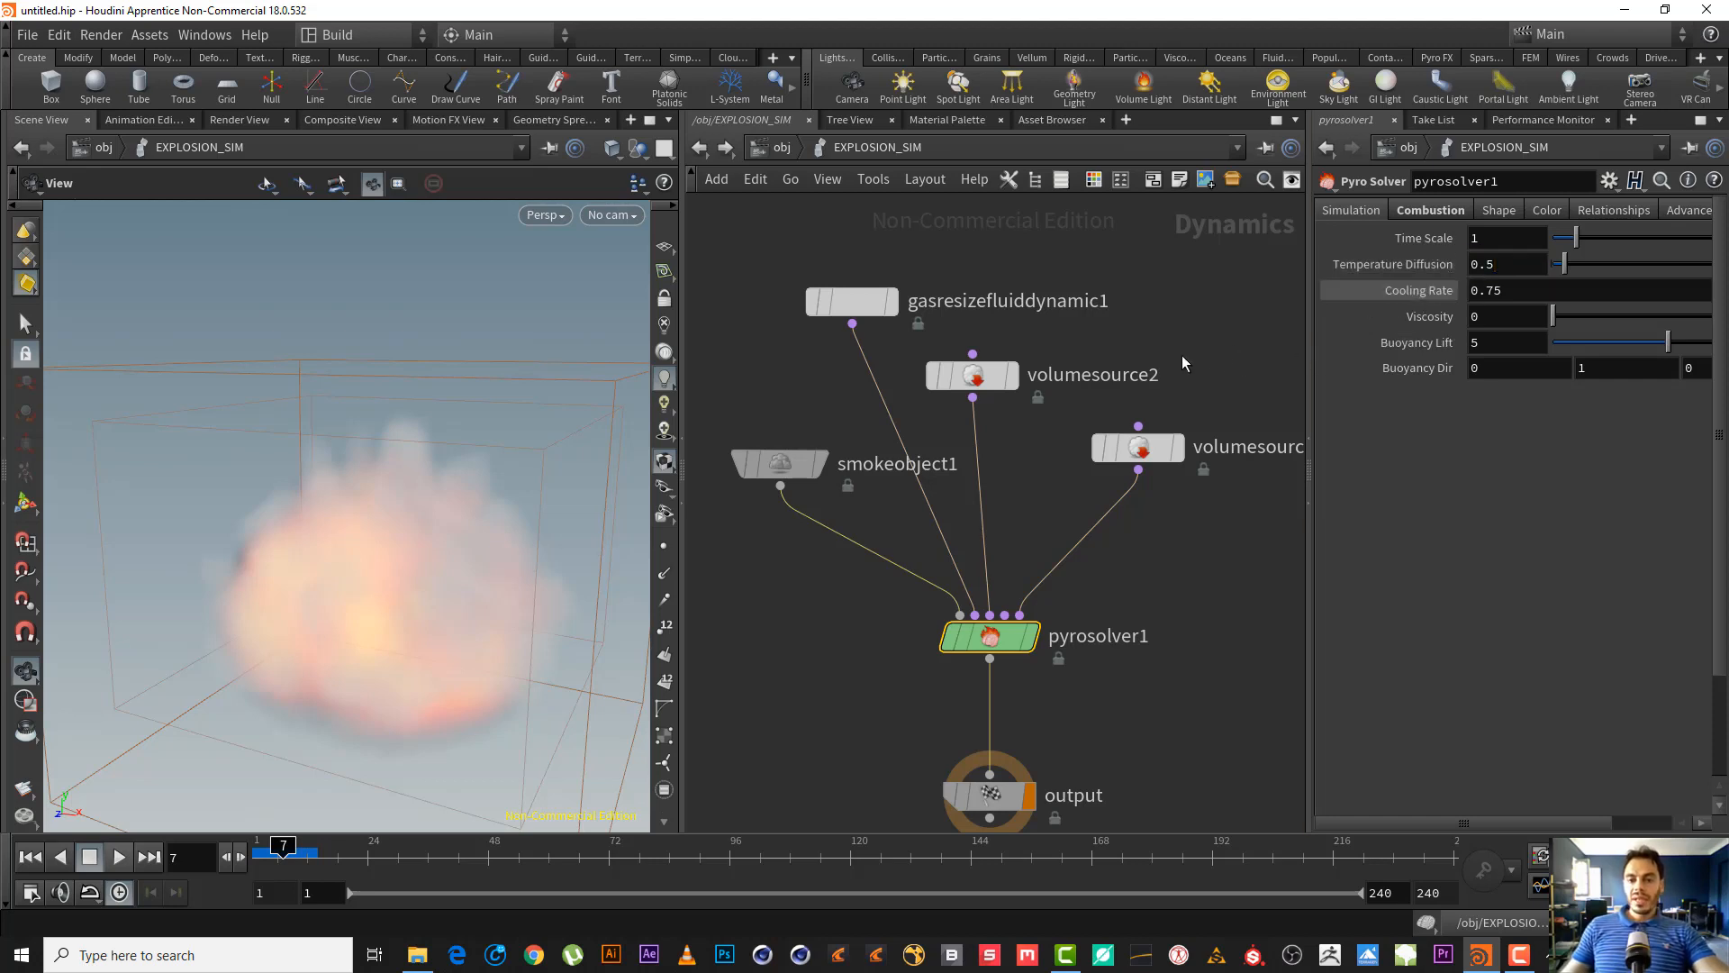
{"action": "left_click_drag", "start_coordinate": [340, 494], "coordinate": [314, 479]}
{"action": "right_click_drag", "start_coordinate": [314, 480], "coordinate": [420, 489]}
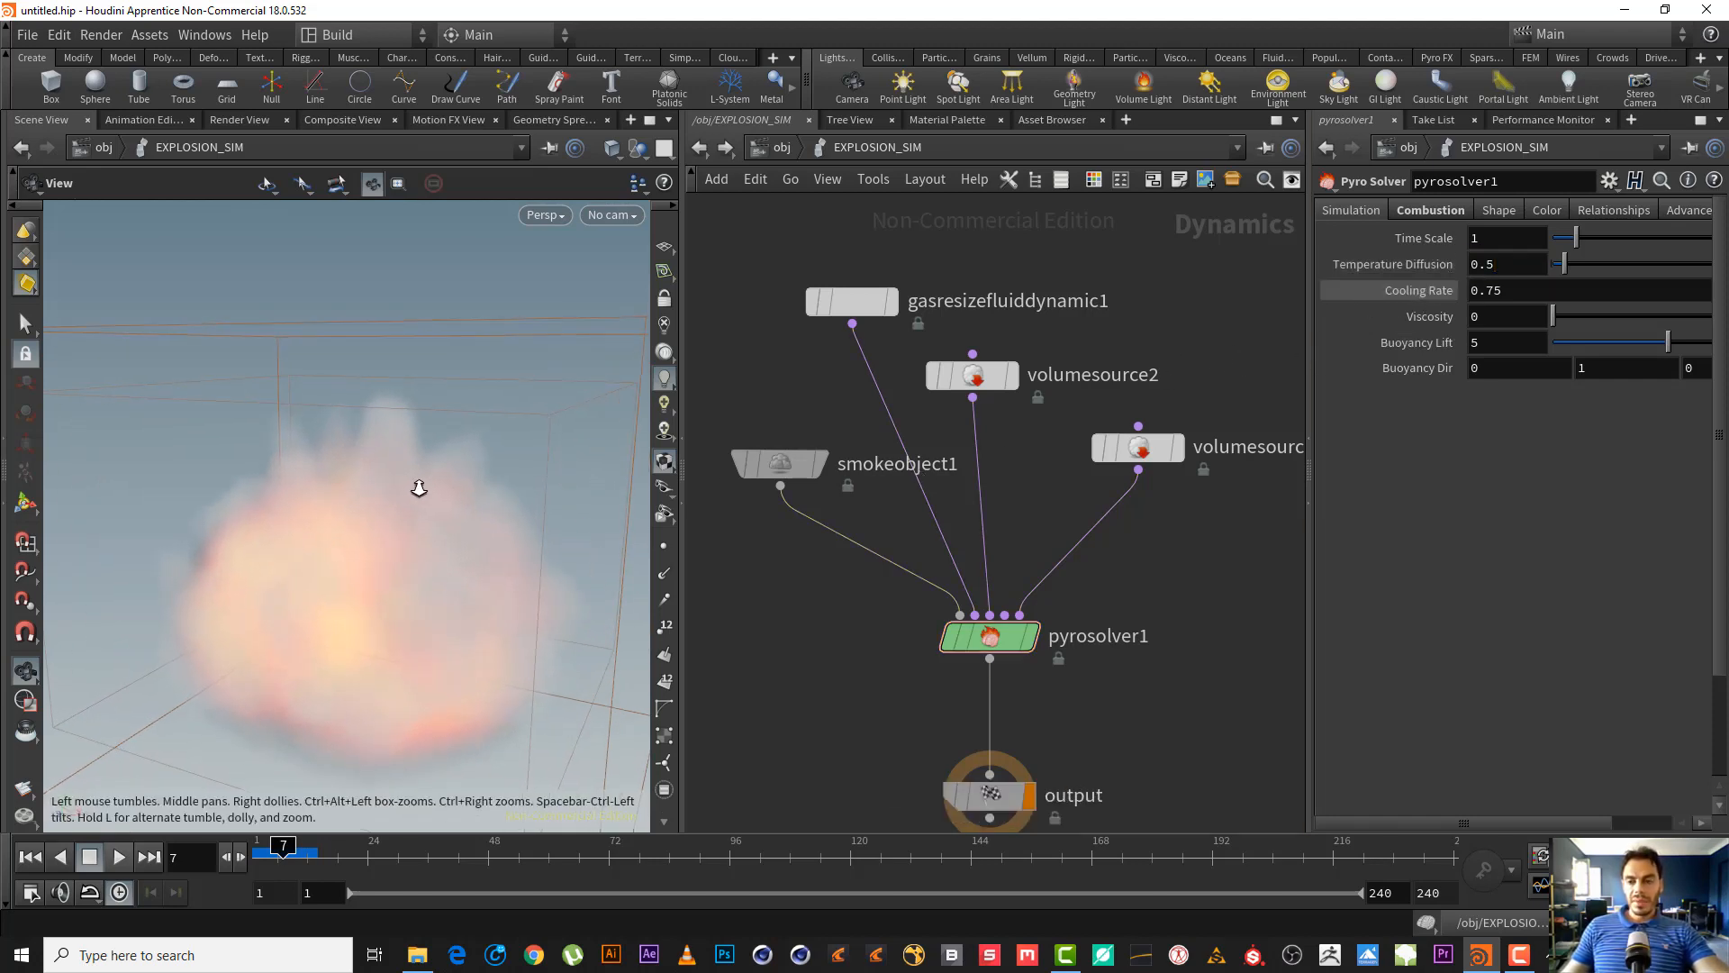
{"action": "middle_click_drag", "start_coordinate": [420, 489], "coordinate": [410, 409]}
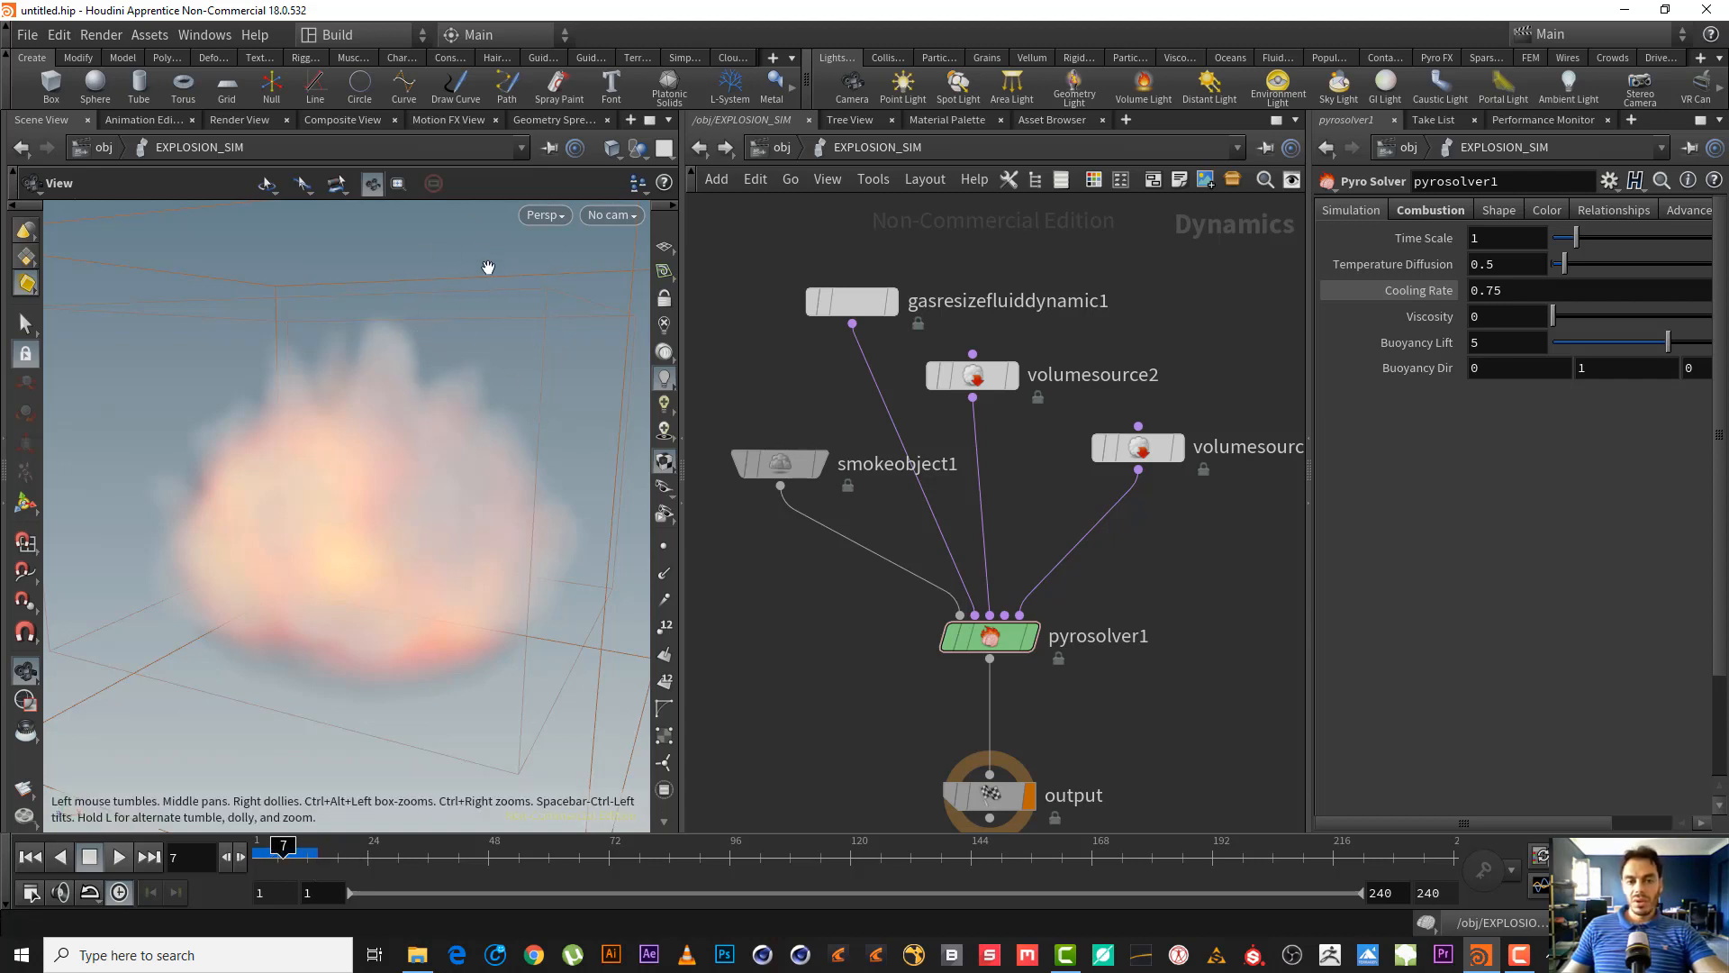
{"action": "left_click_drag", "start_coordinate": [405, 378], "coordinate": [407, 445]}
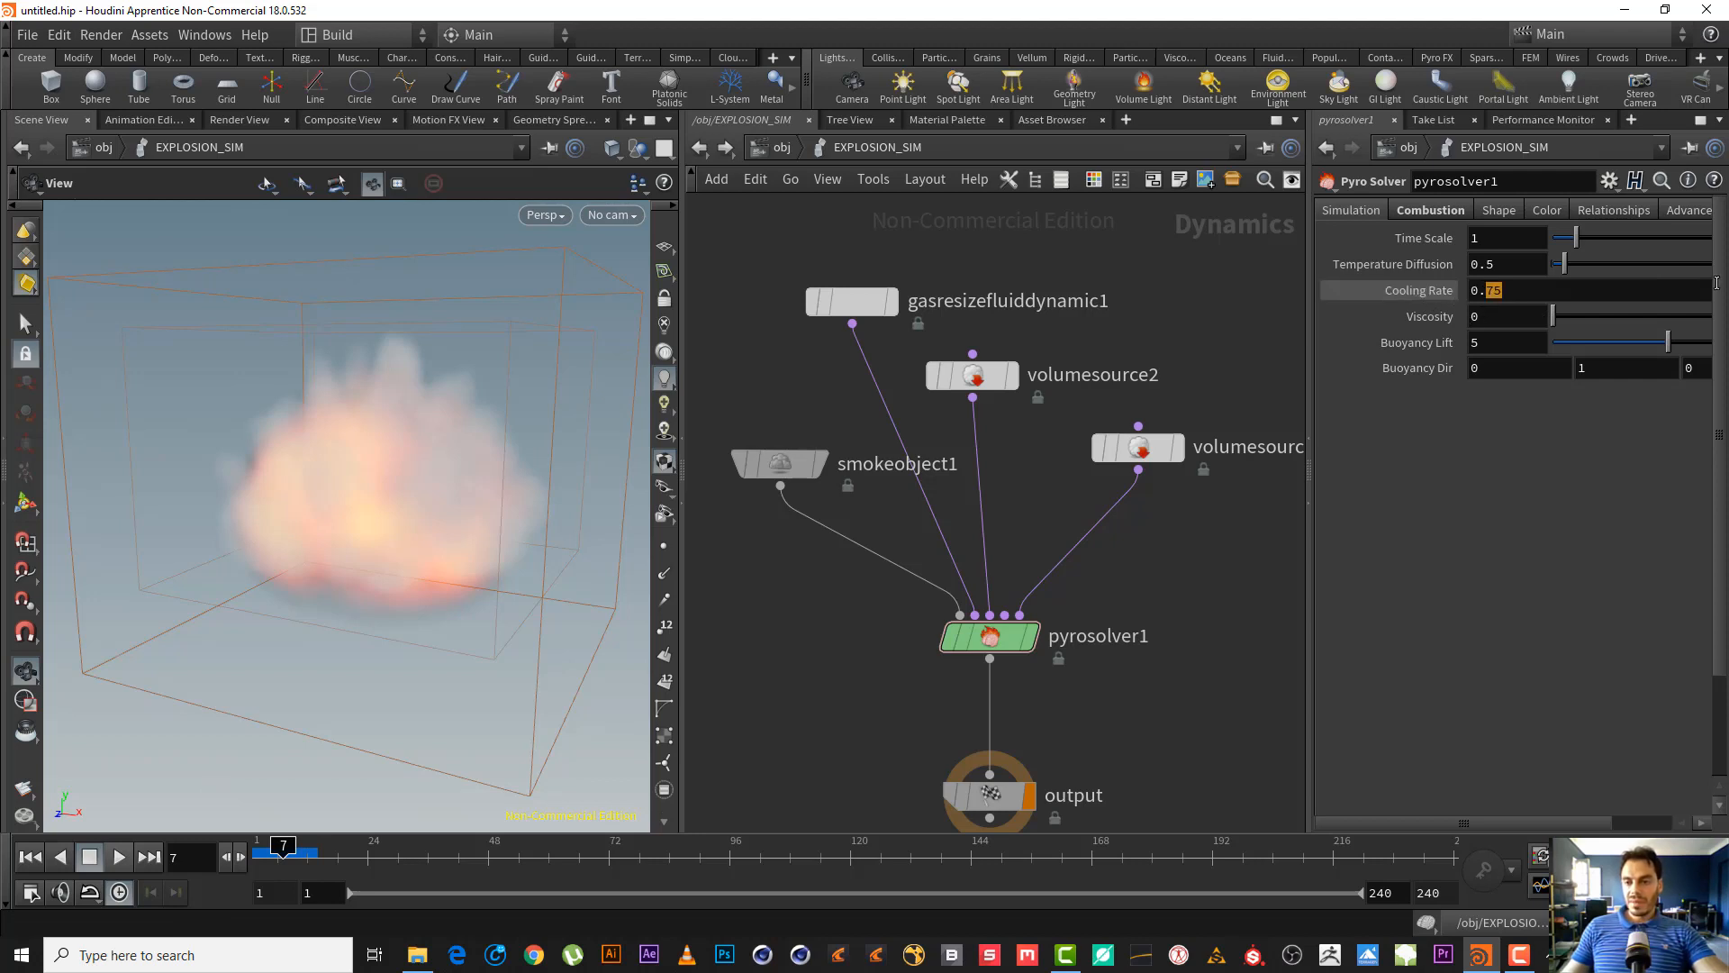
{"action": "key", "text": "Return"}
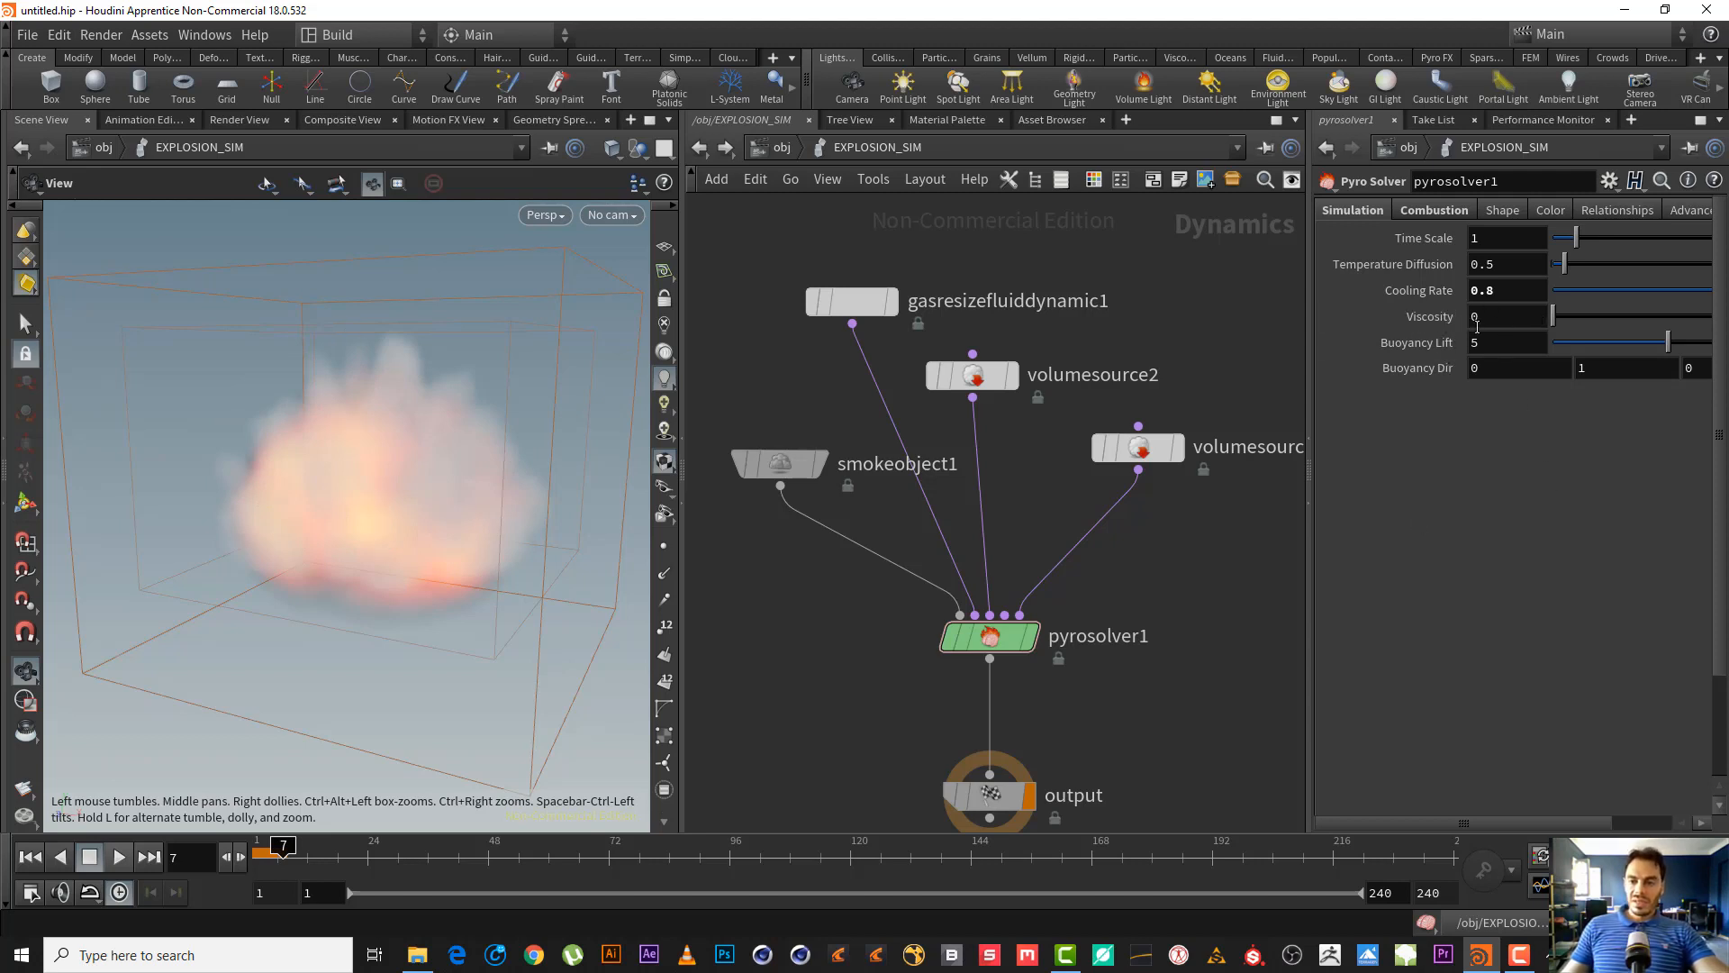
{"action": "mouse_move", "coordinate": [1412, 321]}
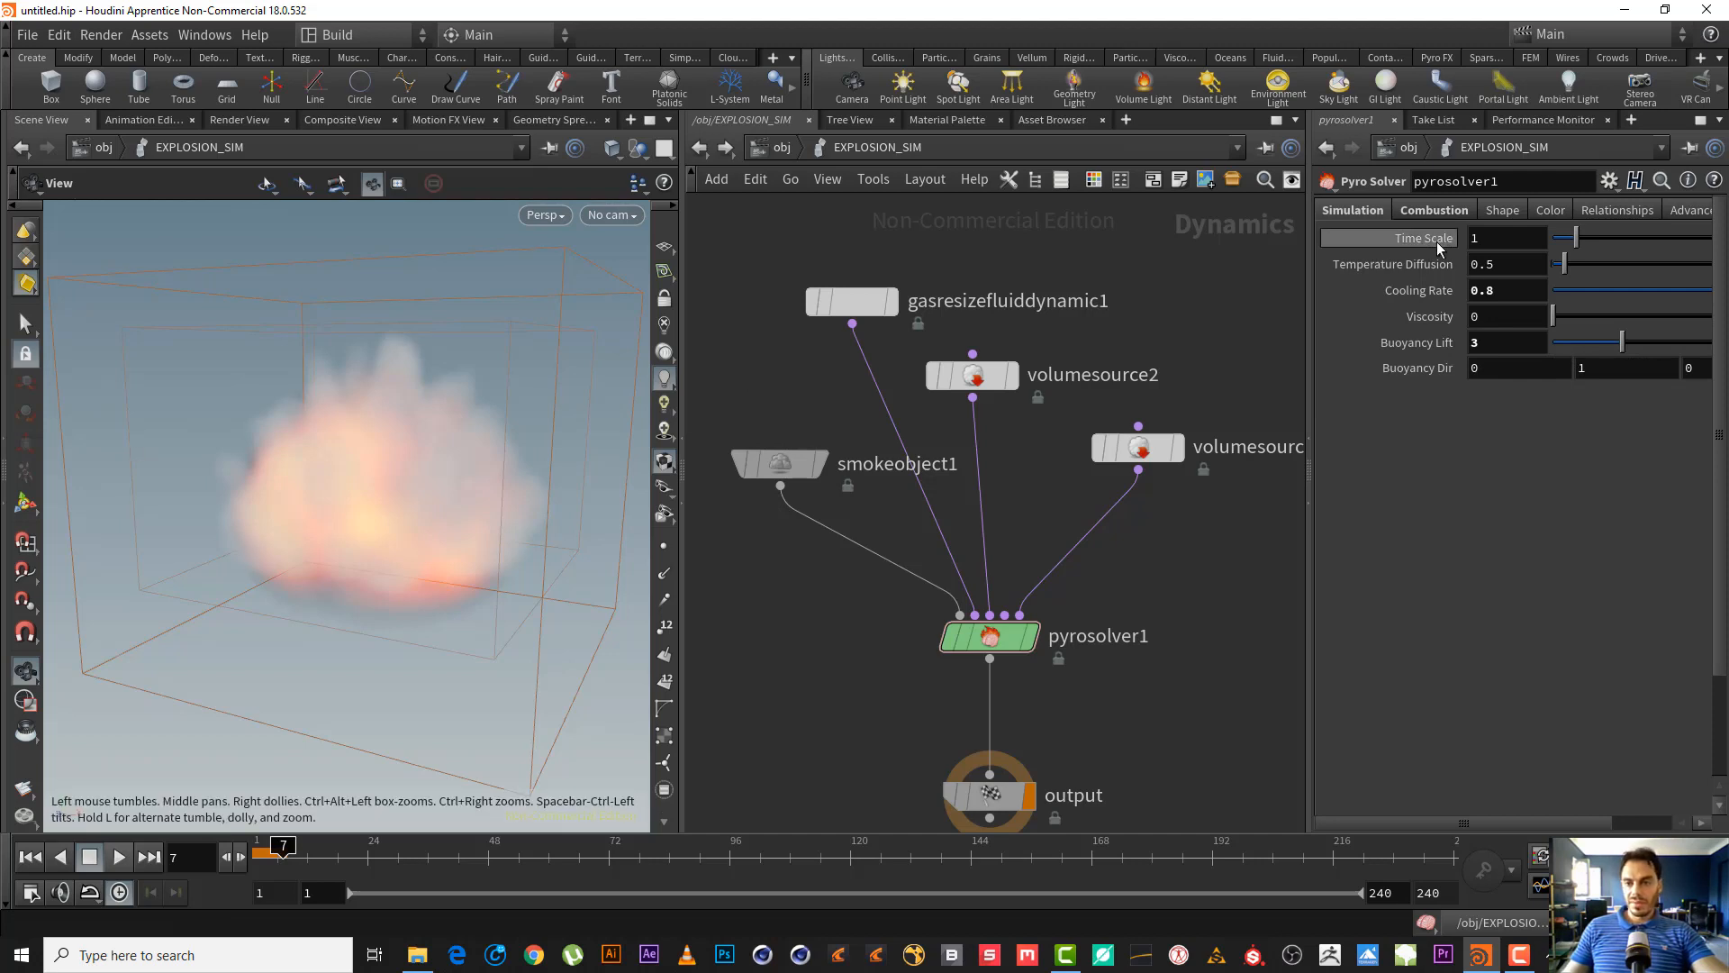
- Set pyrosolver1's combustion Ignition Temperature to -1 and play the simulation from the first frame
{"action": "left_click", "coordinate": [1451, 214]}
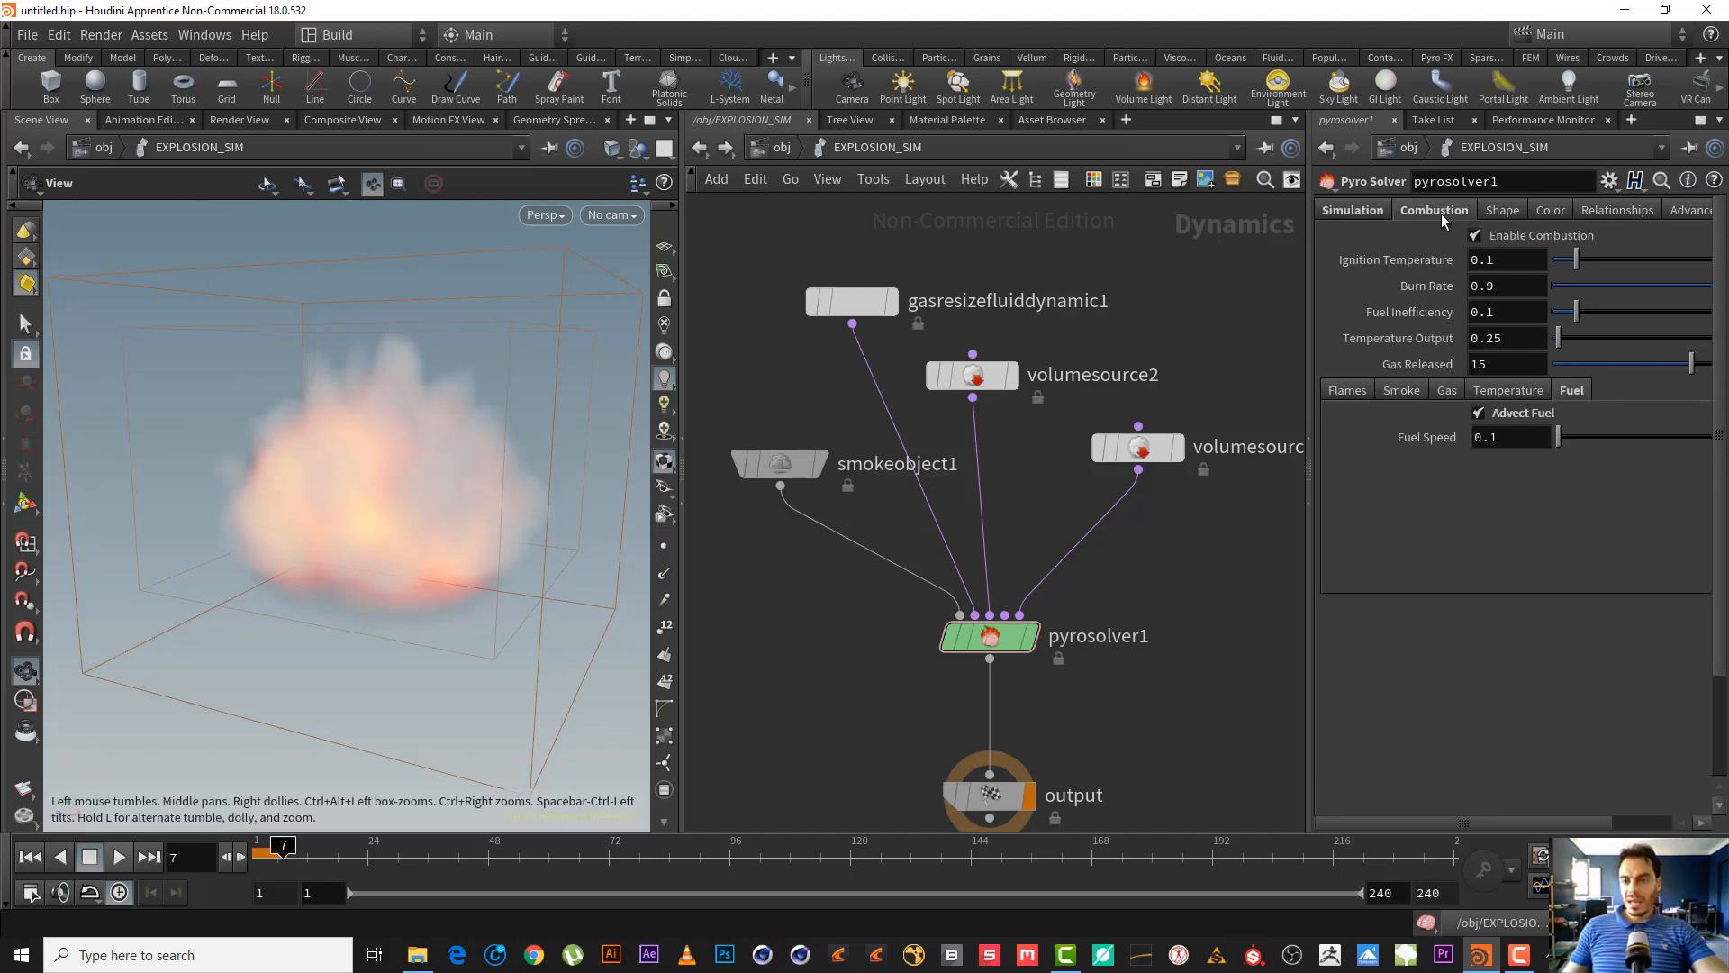
{"action": "left_click", "coordinate": [29, 857]}
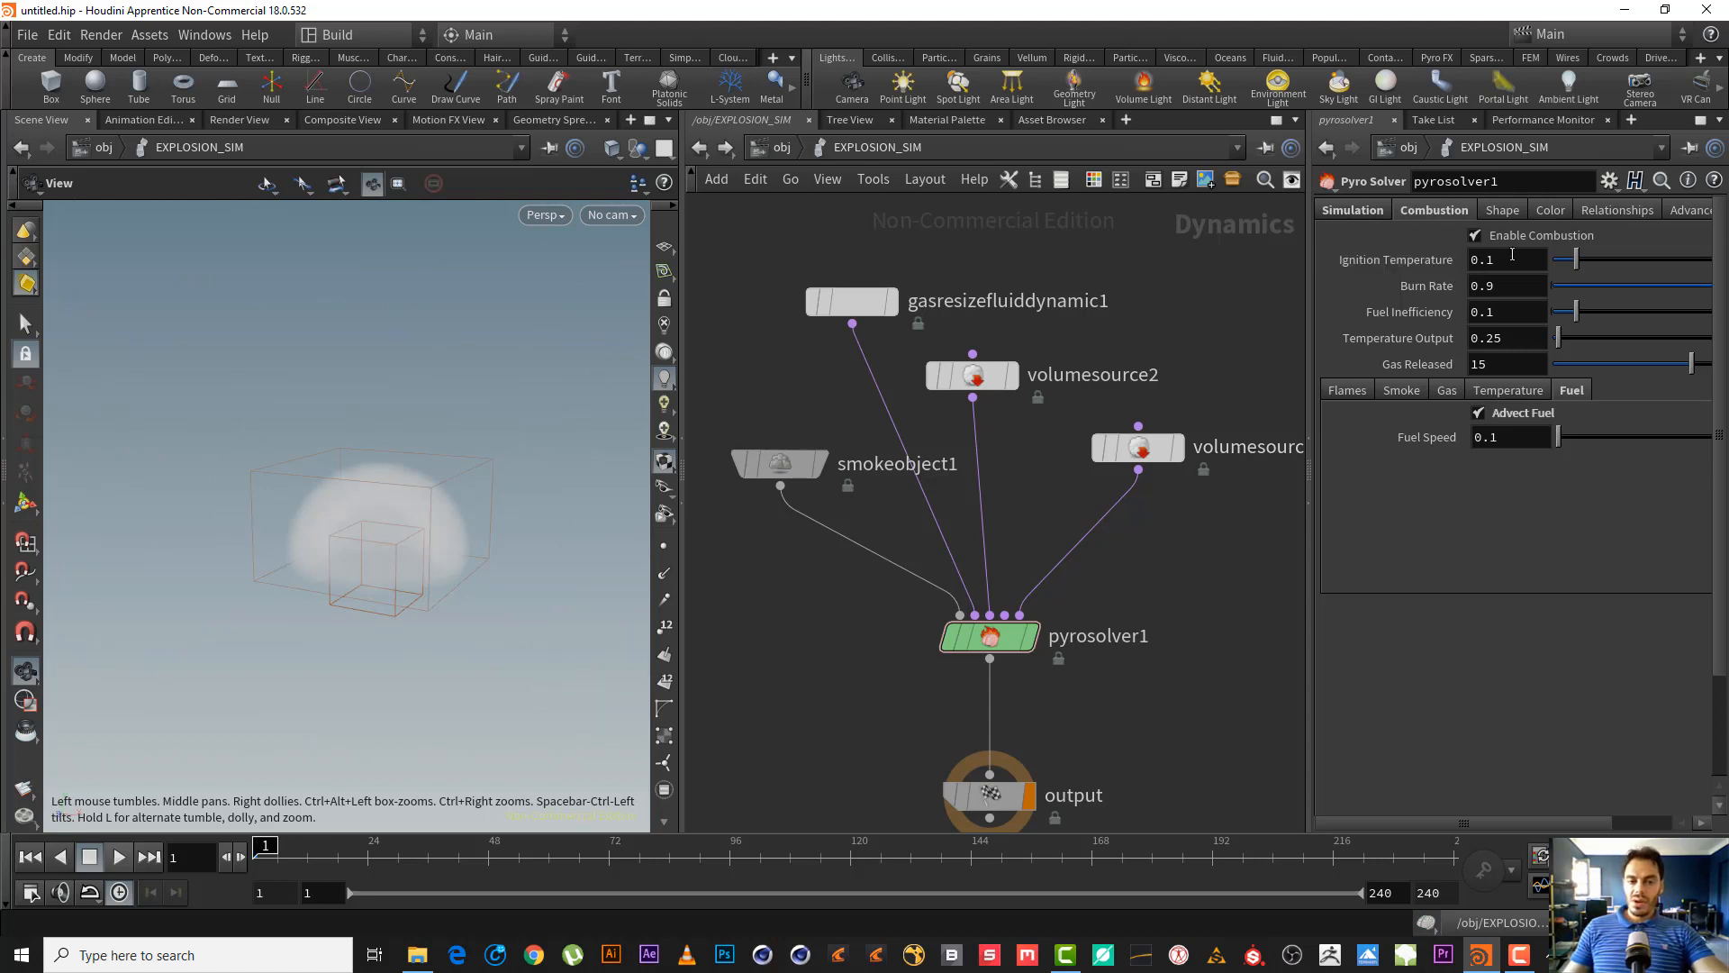
{"action": "scroll", "coordinate": [533, 528], "scroll_direction": "up", "scroll_amount": 5}
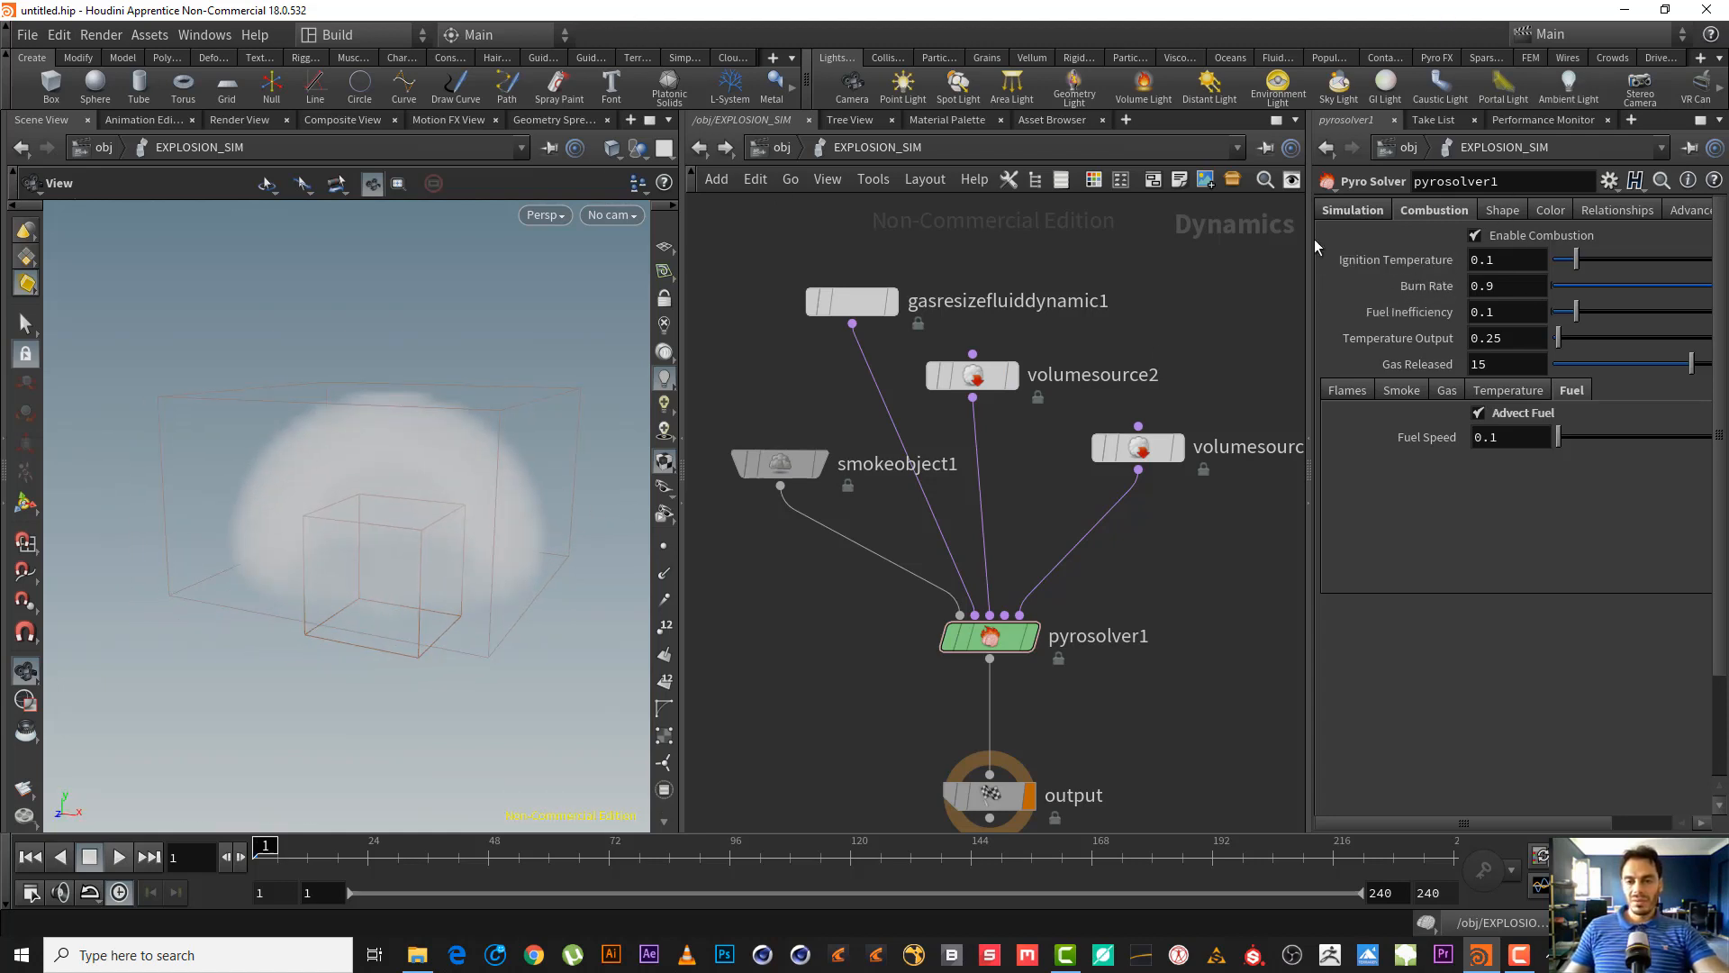
{"action": "left_click", "coordinate": [1510, 263]}
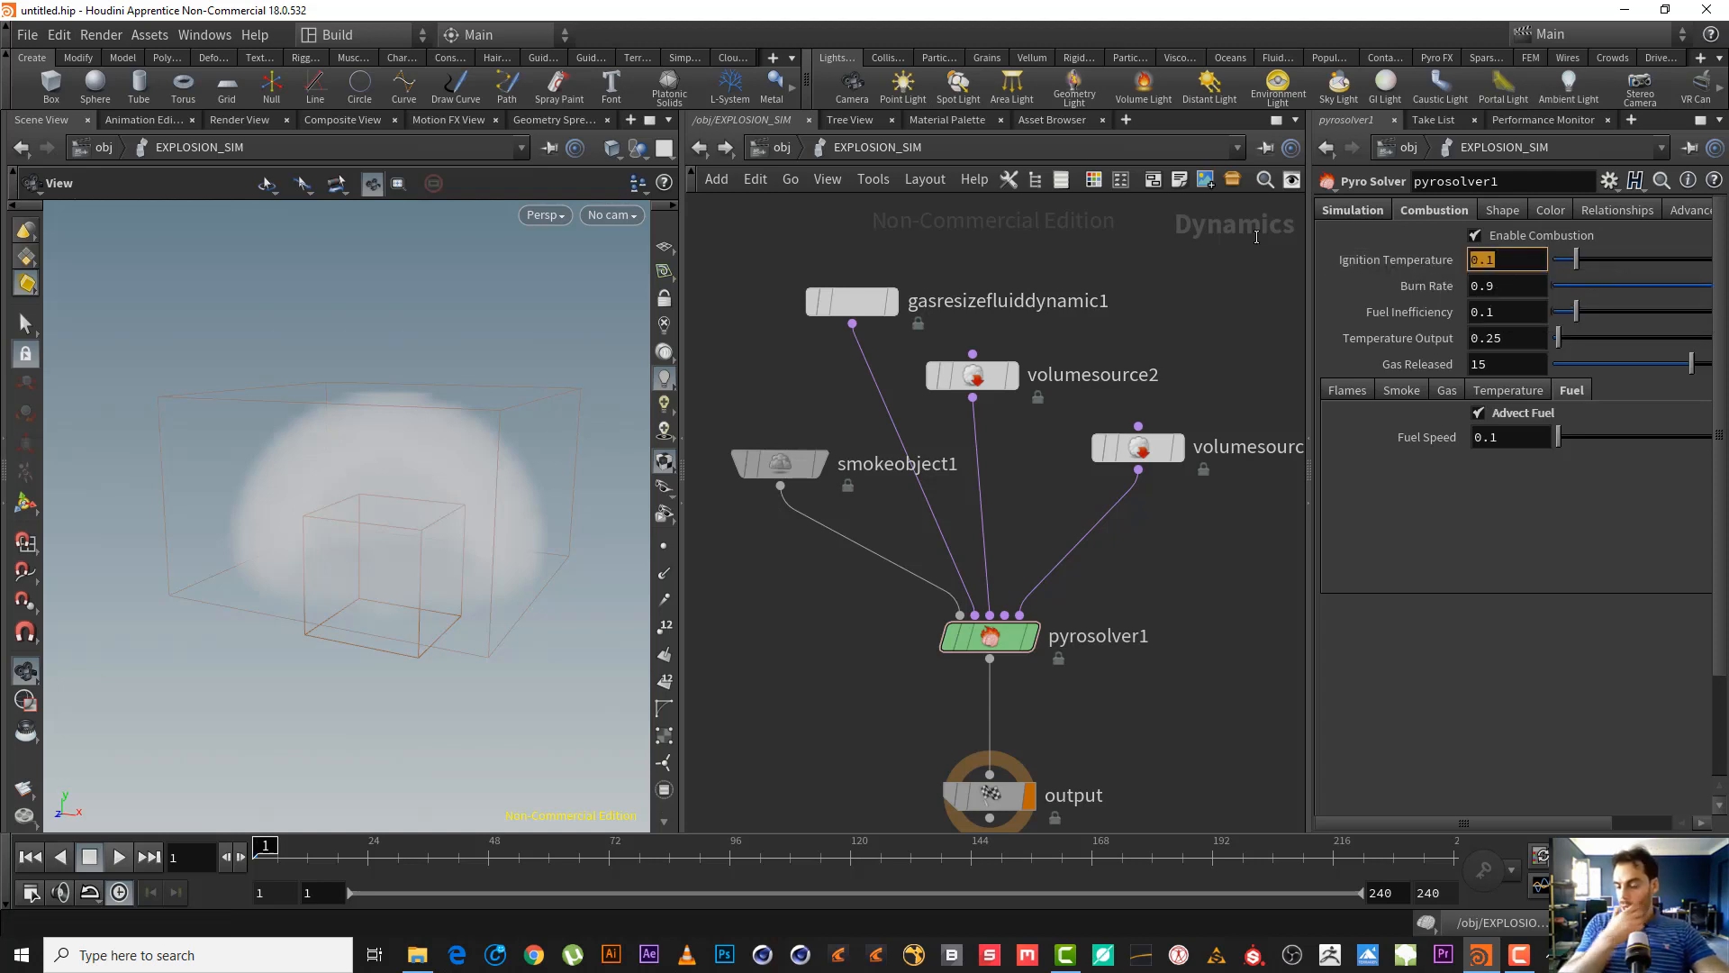
{"action": "type", "text": "-1"}
{"action": "key", "text": "Return"}
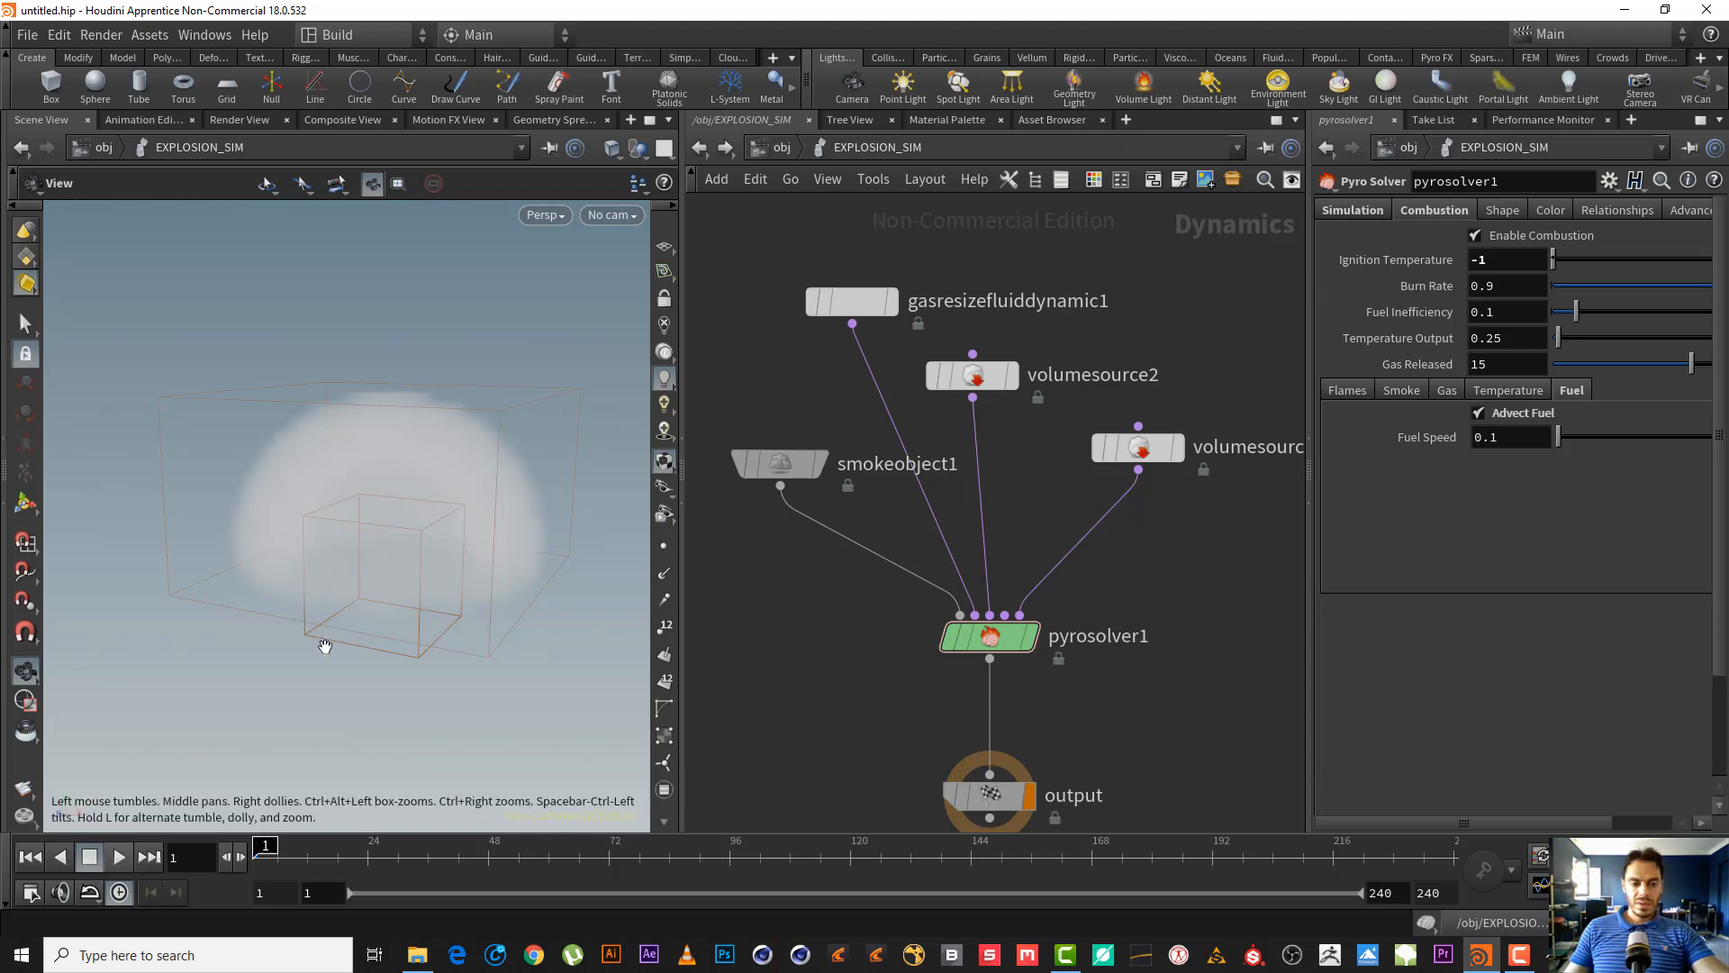
{"action": "left_click", "coordinate": [118, 857]}
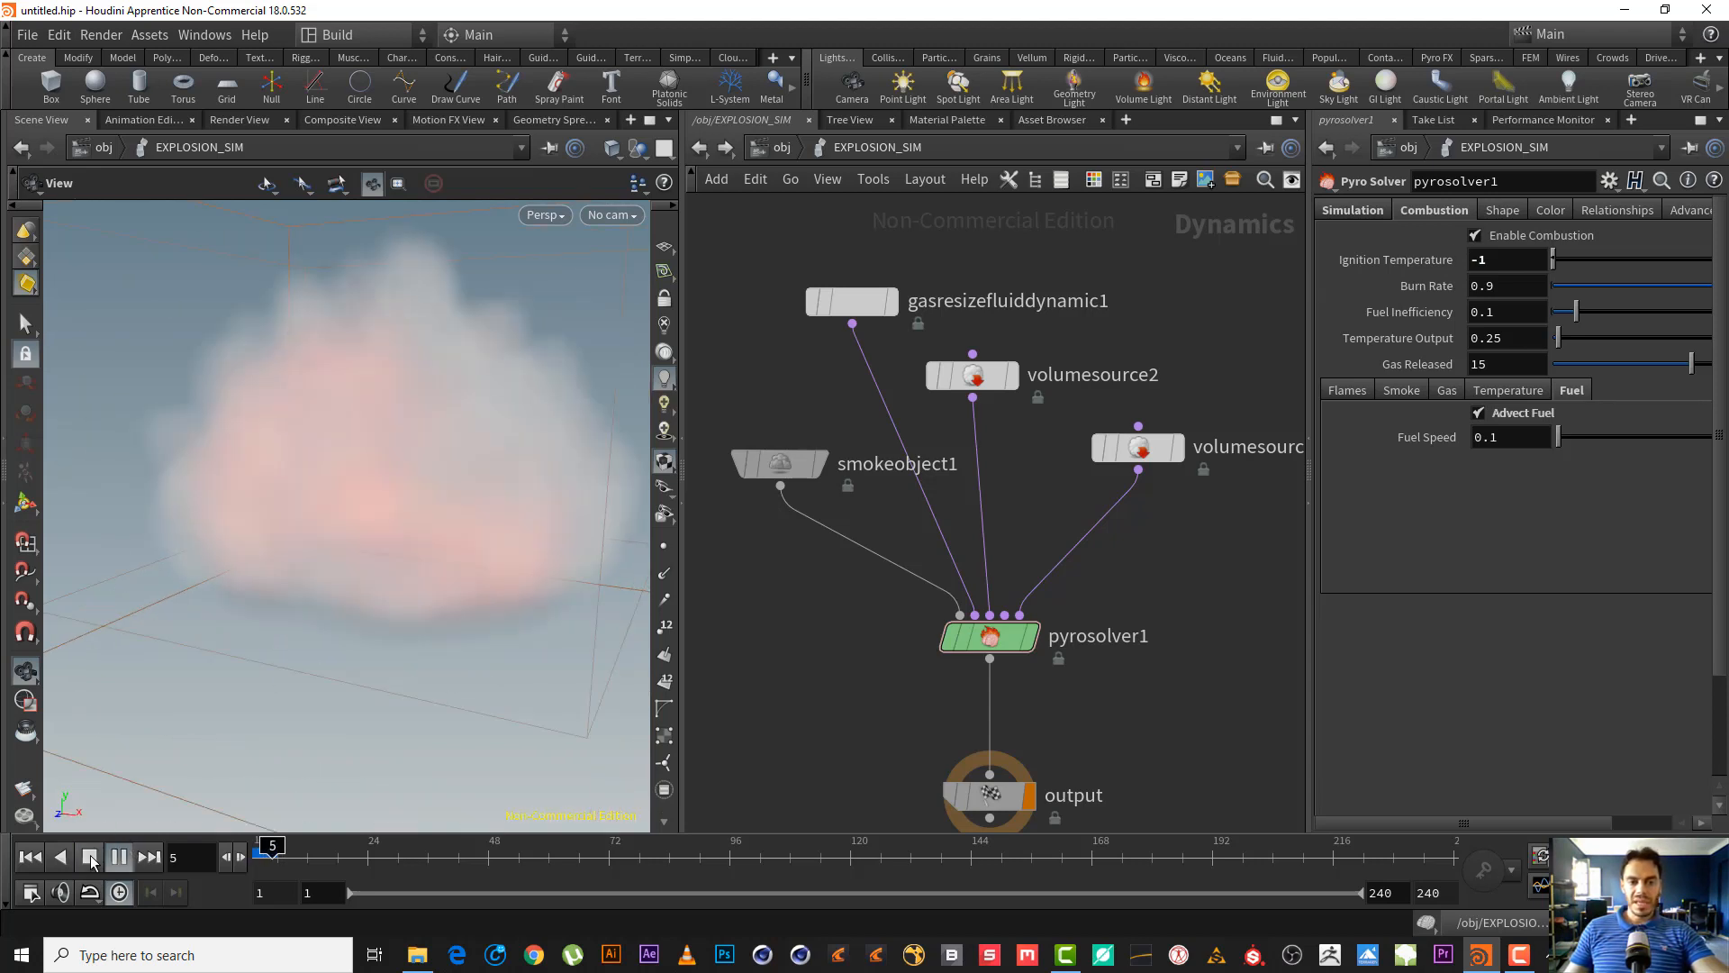
- Stop the playback, return to the first frame and set pyrosolver1's Burn Rate to 0.99
{"action": "left_click", "coordinate": [90, 857]}
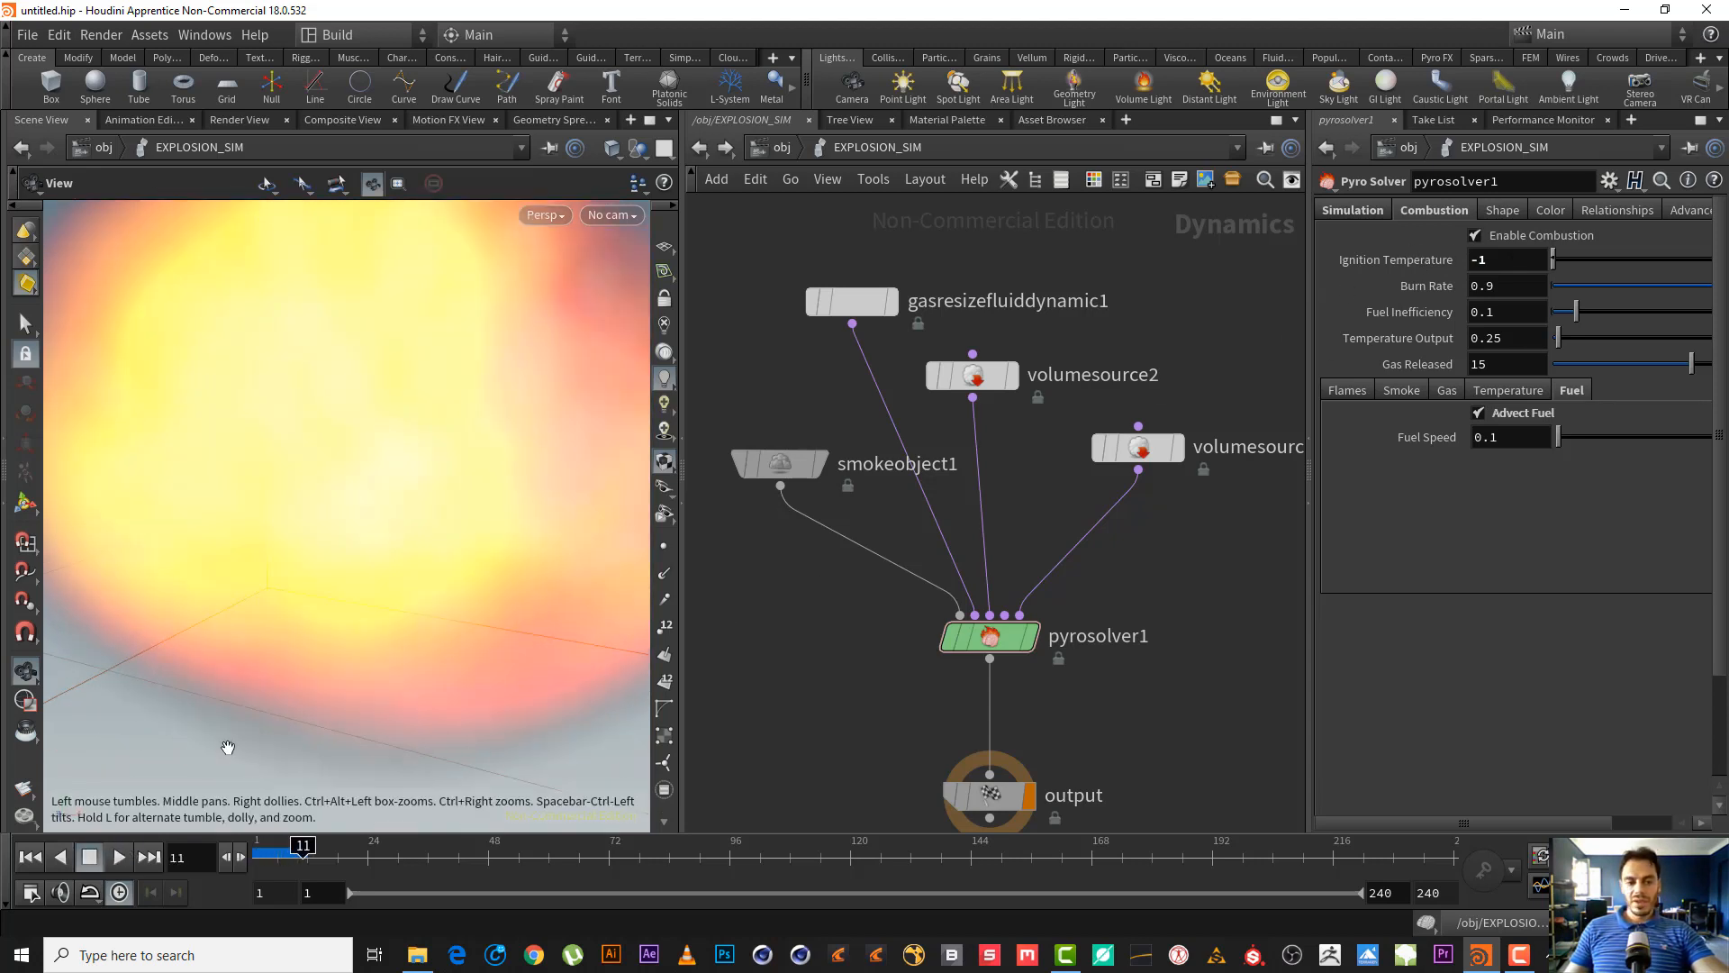
{"action": "left_click", "coordinate": [29, 857]}
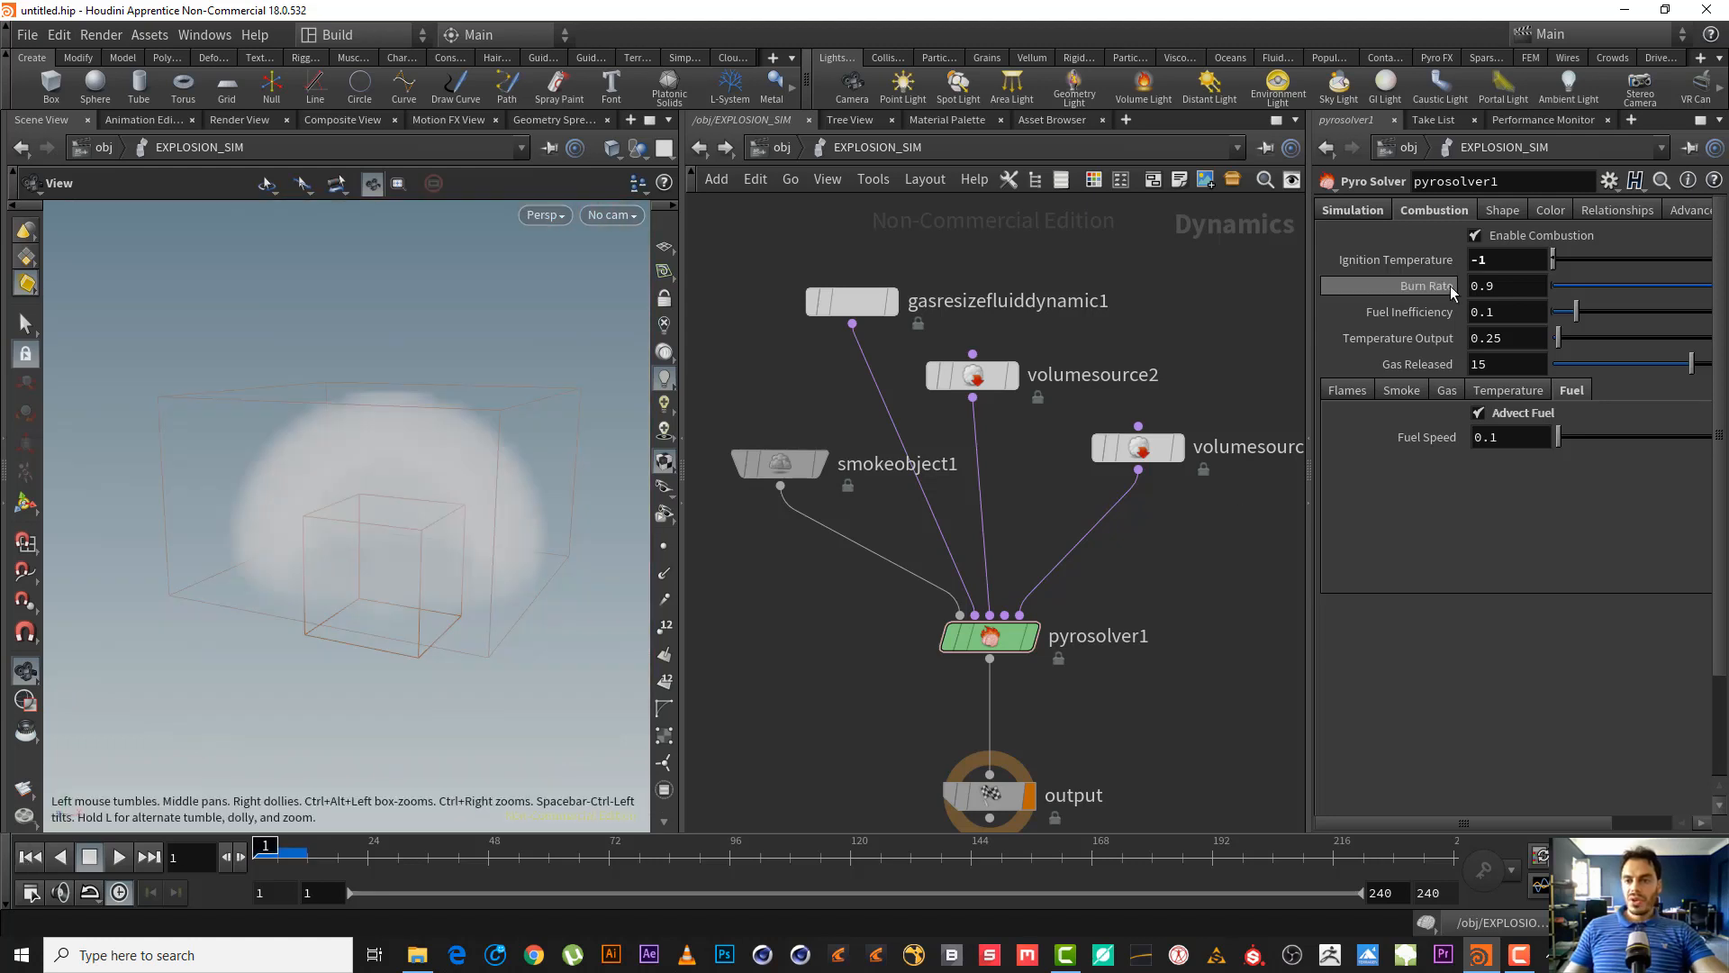
{"action": "left_click", "coordinate": [1492, 285]}
{"action": "key", "text": "BackSpace"}
{"action": "type", "text": "9"}
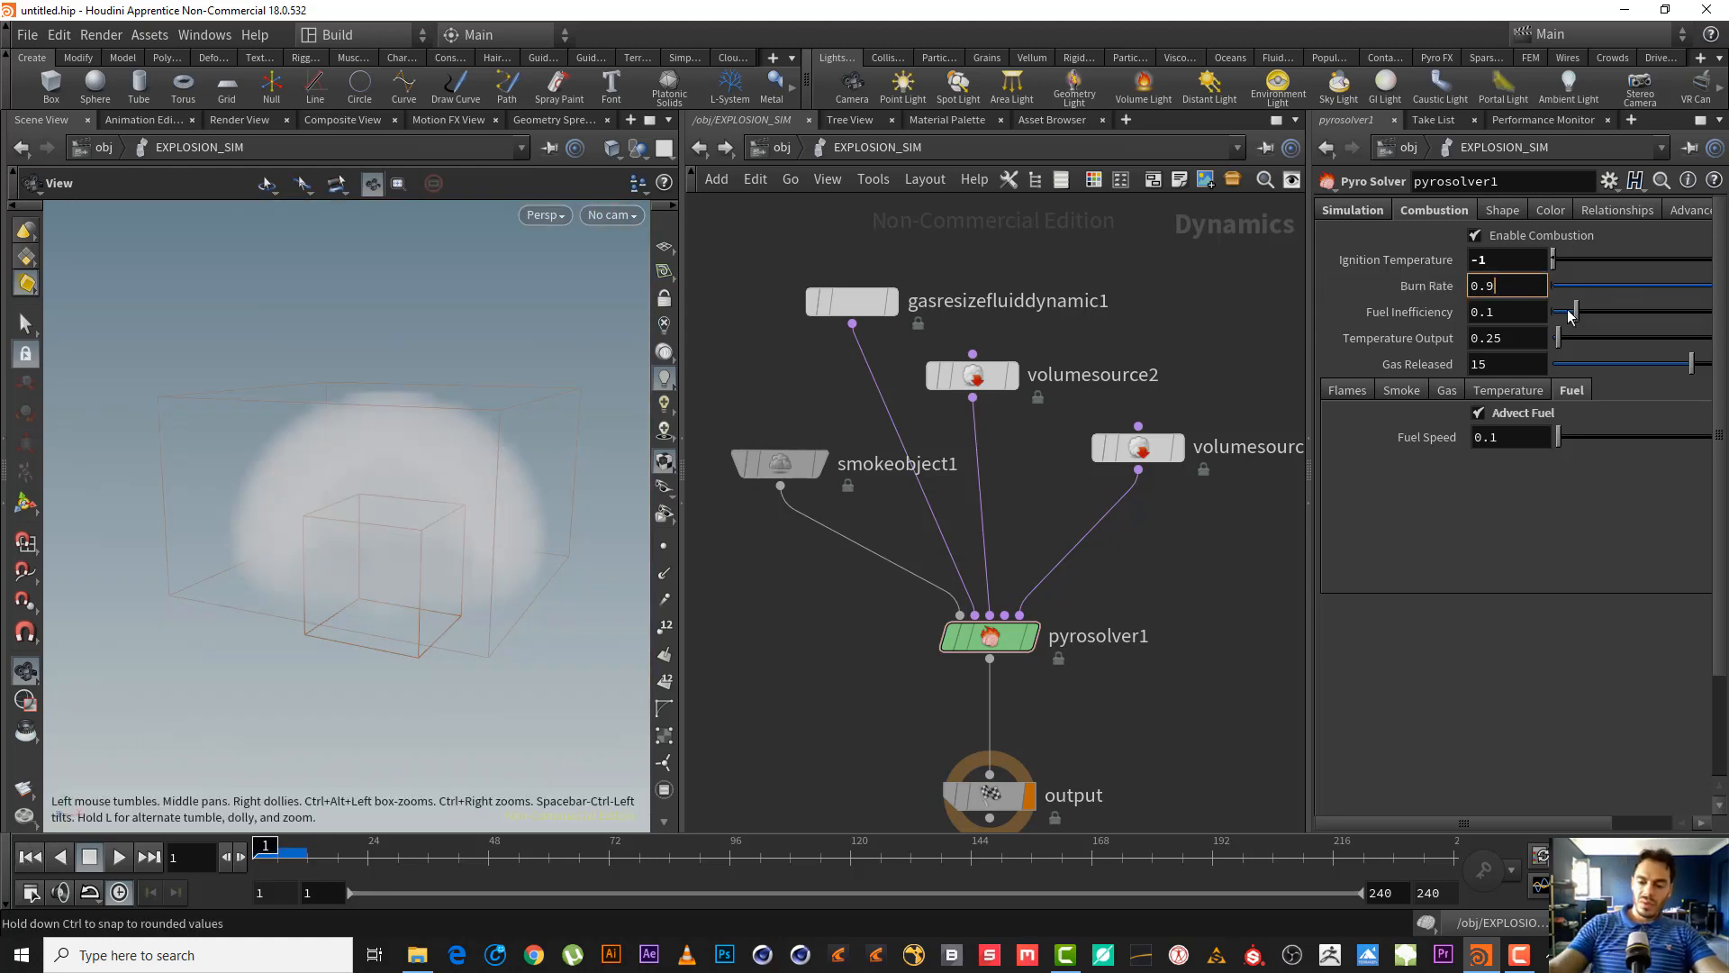
{"action": "key", "text": "Return"}
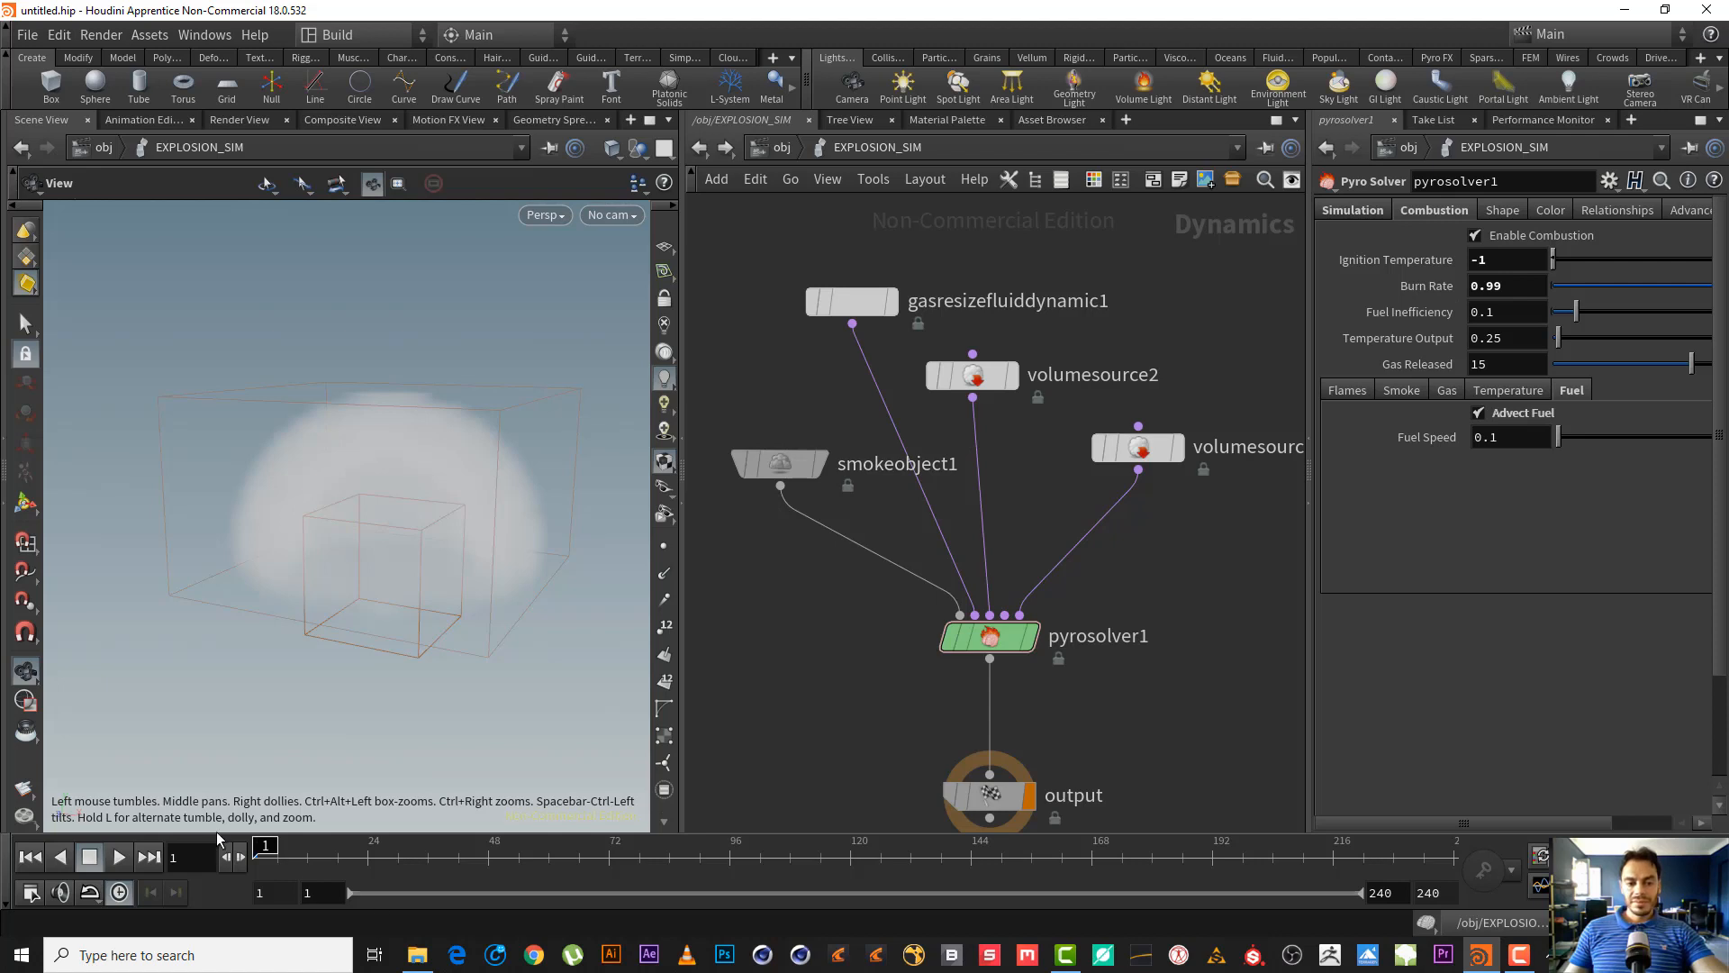
- Set pyrosolver1's Fuel Inefficiency to 0 after a look at smokeobject1's guide settings
{"action": "left_click", "coordinate": [780, 463]}
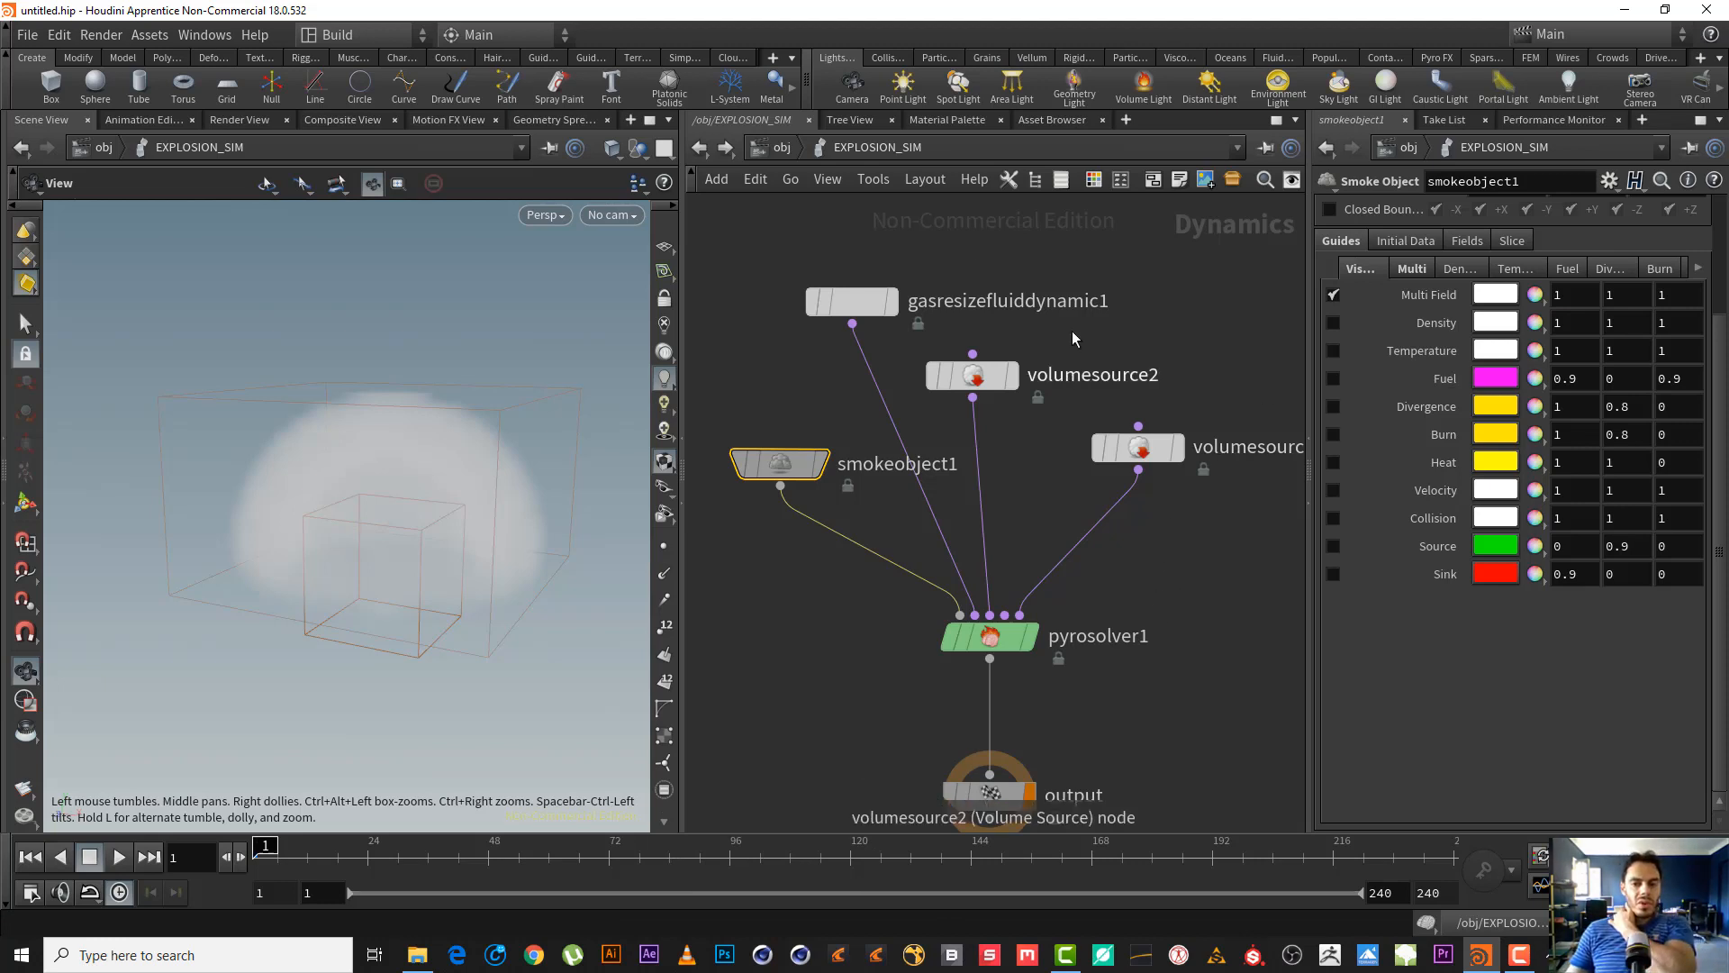
{"action": "left_click_drag", "start_coordinate": [1171, 601], "coordinate": [847, 669]}
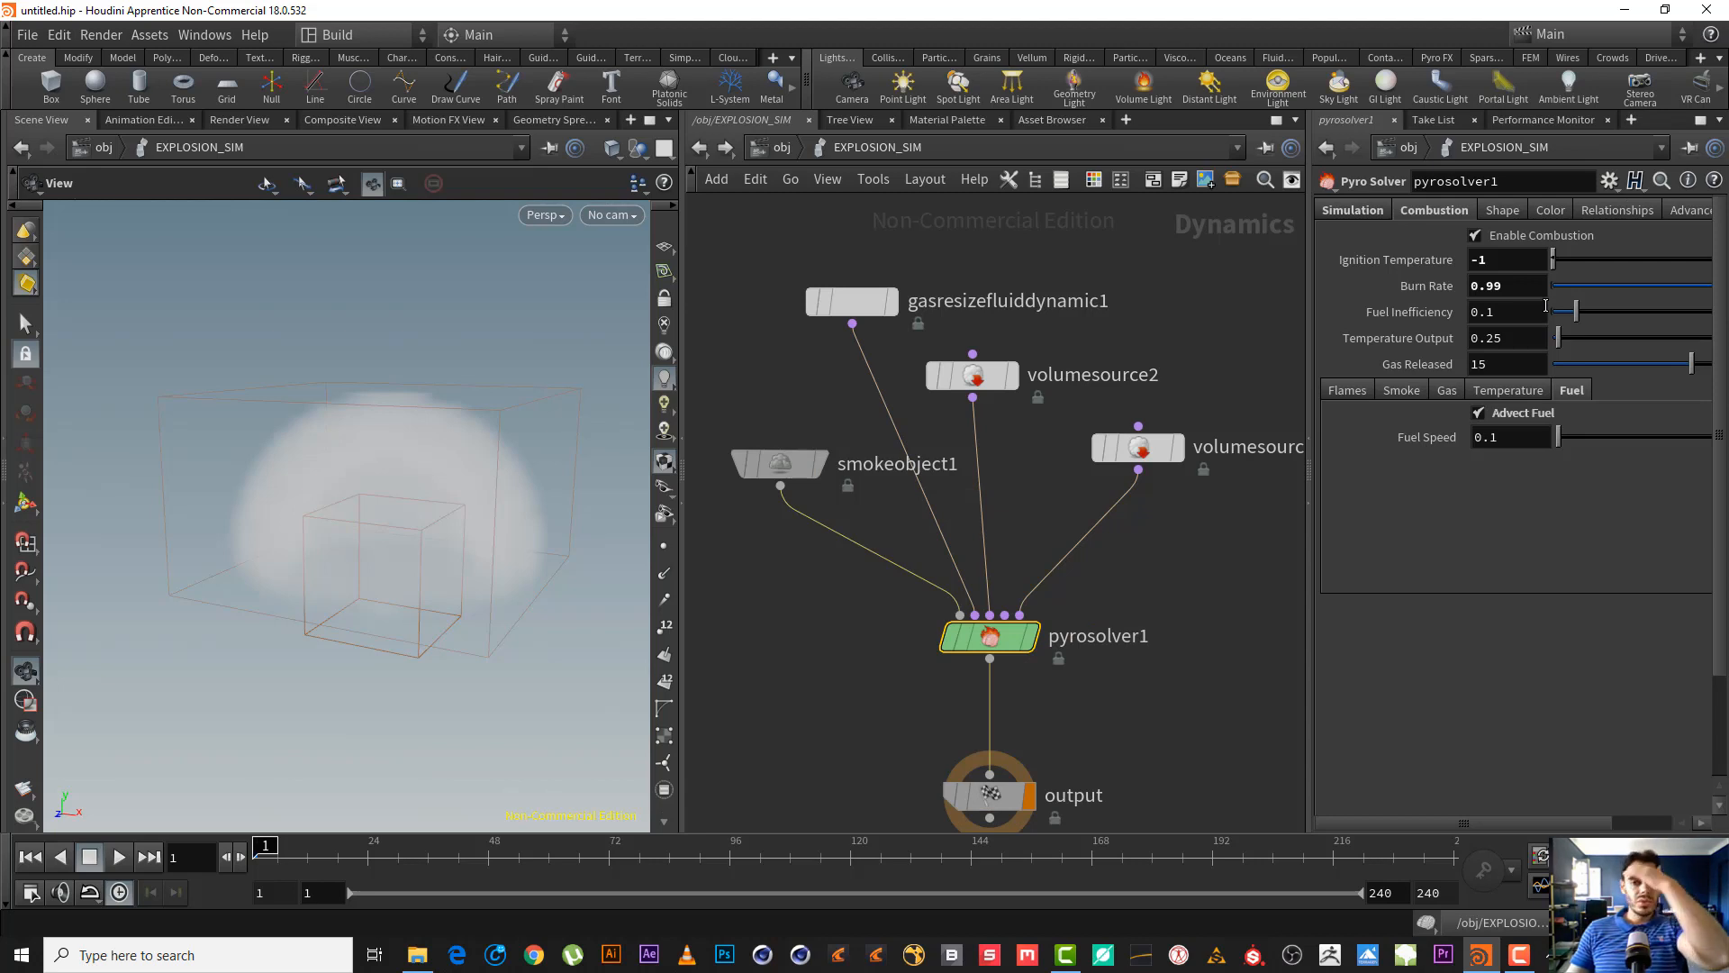
{"action": "left_click", "coordinate": [1531, 311]}
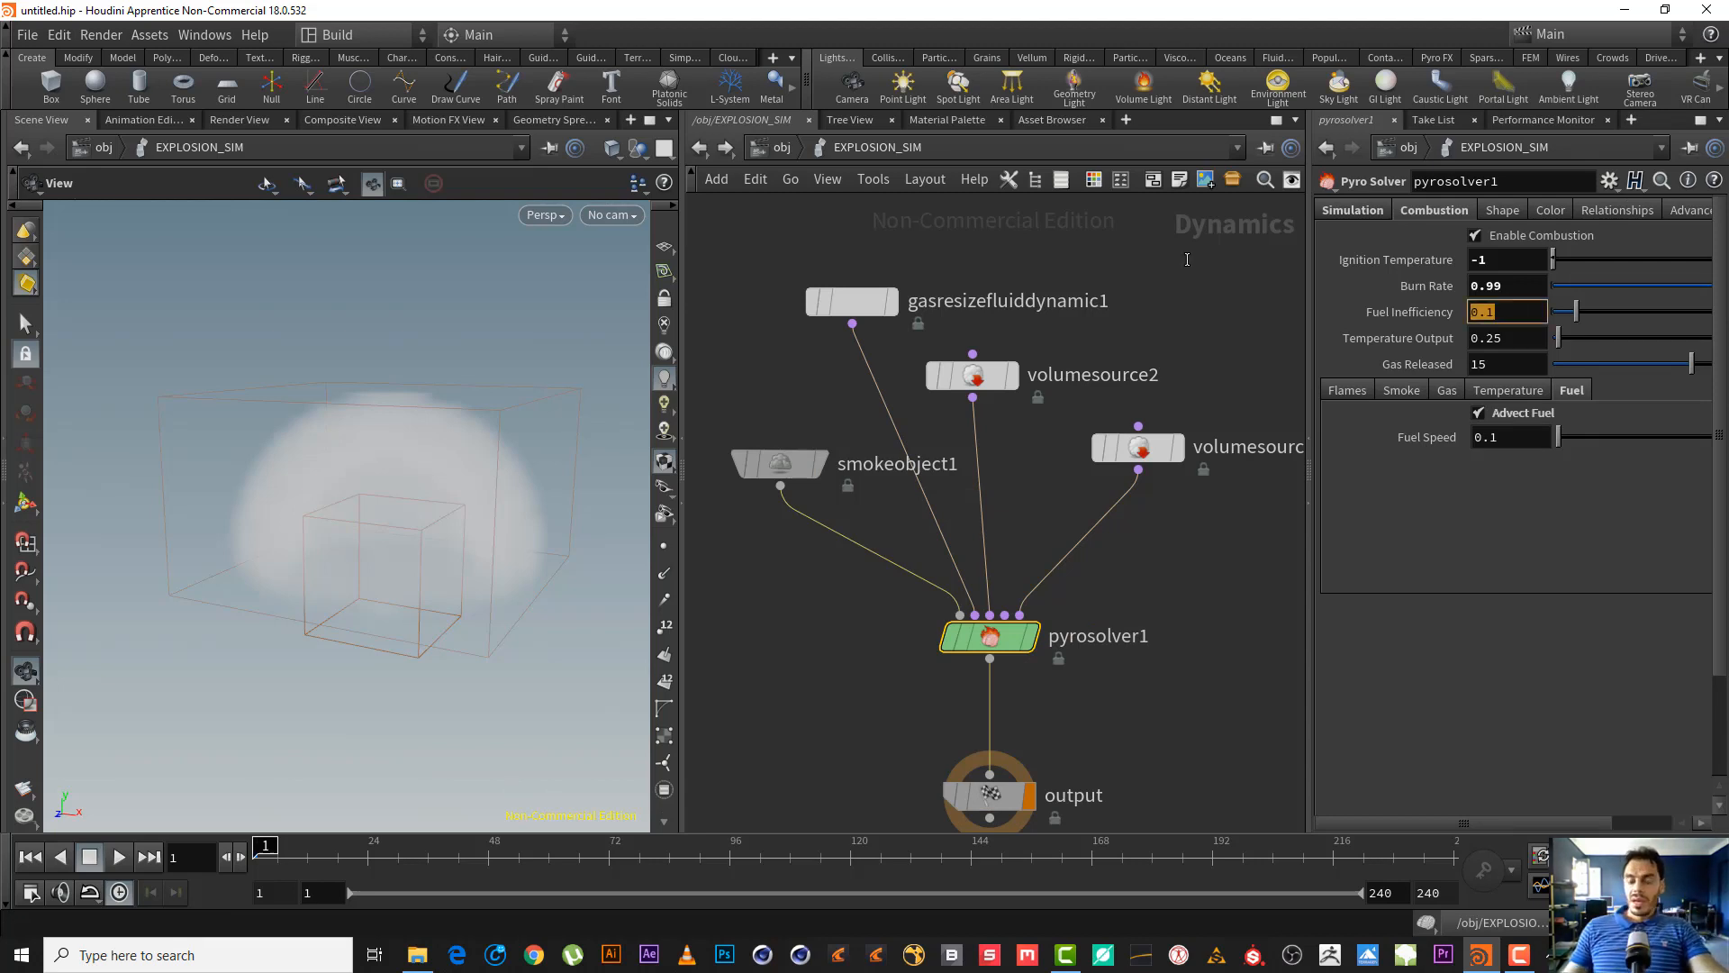
{"action": "type", "text": "0"}
{"action": "key", "text": "Return"}
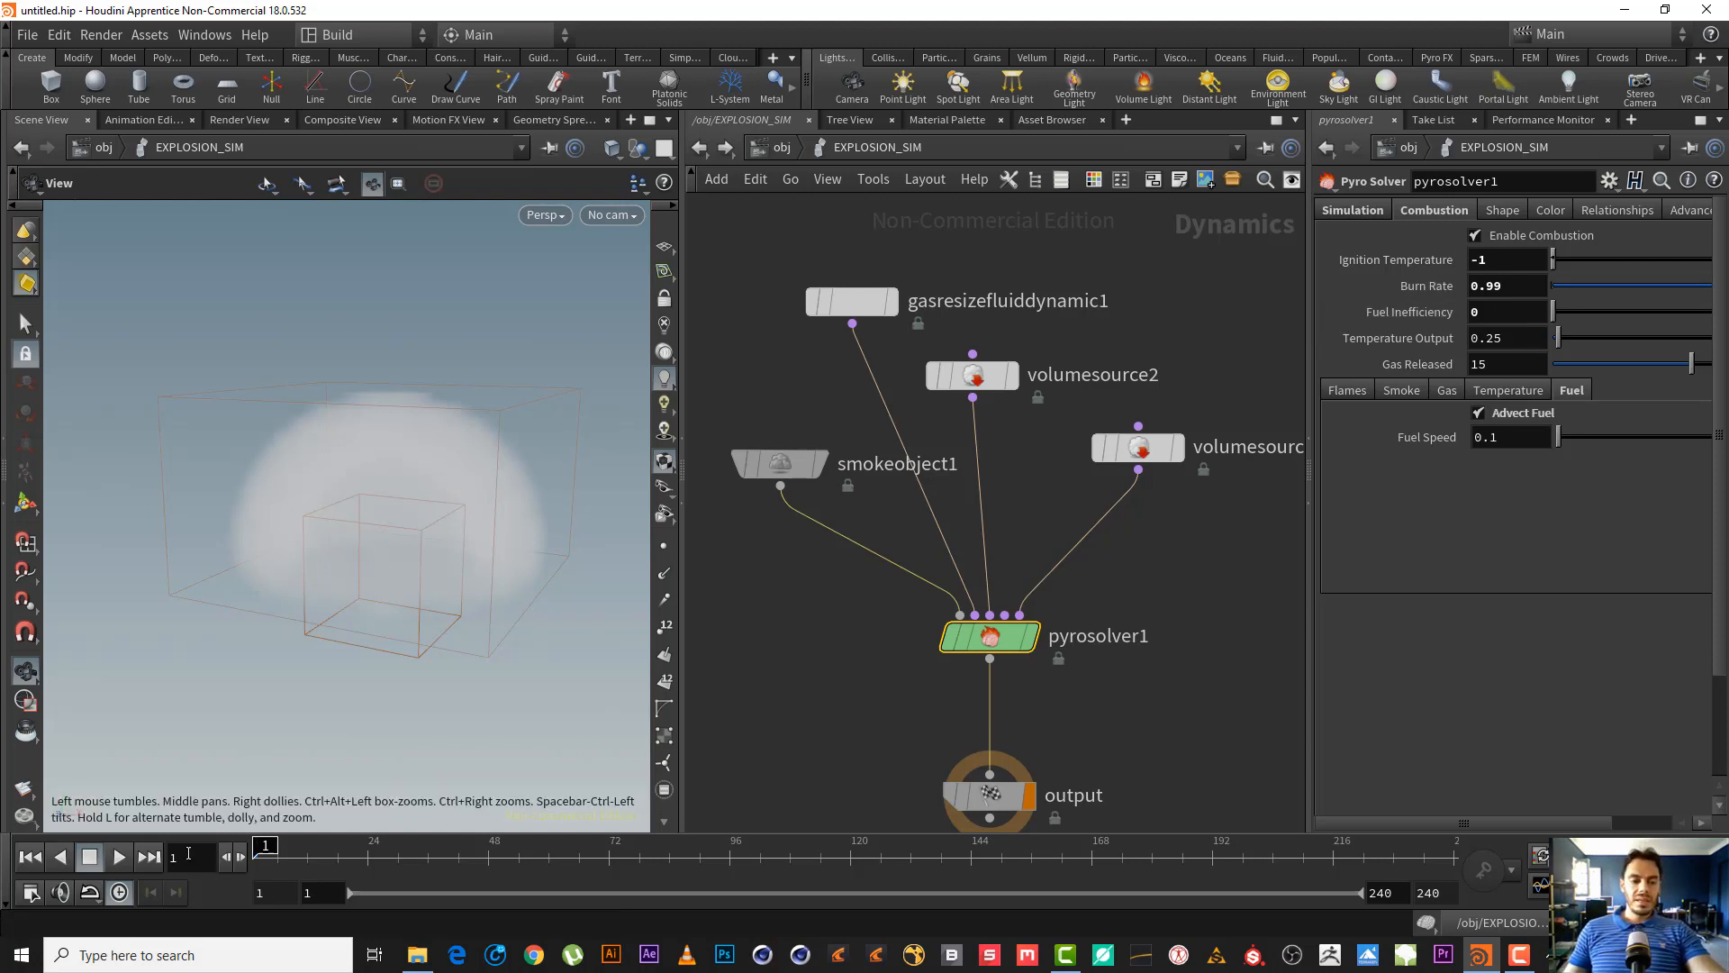
- Play the simulation from the first frame to frame 24, then rewind it to frame 1
{"action": "left_click", "coordinate": [119, 857]}
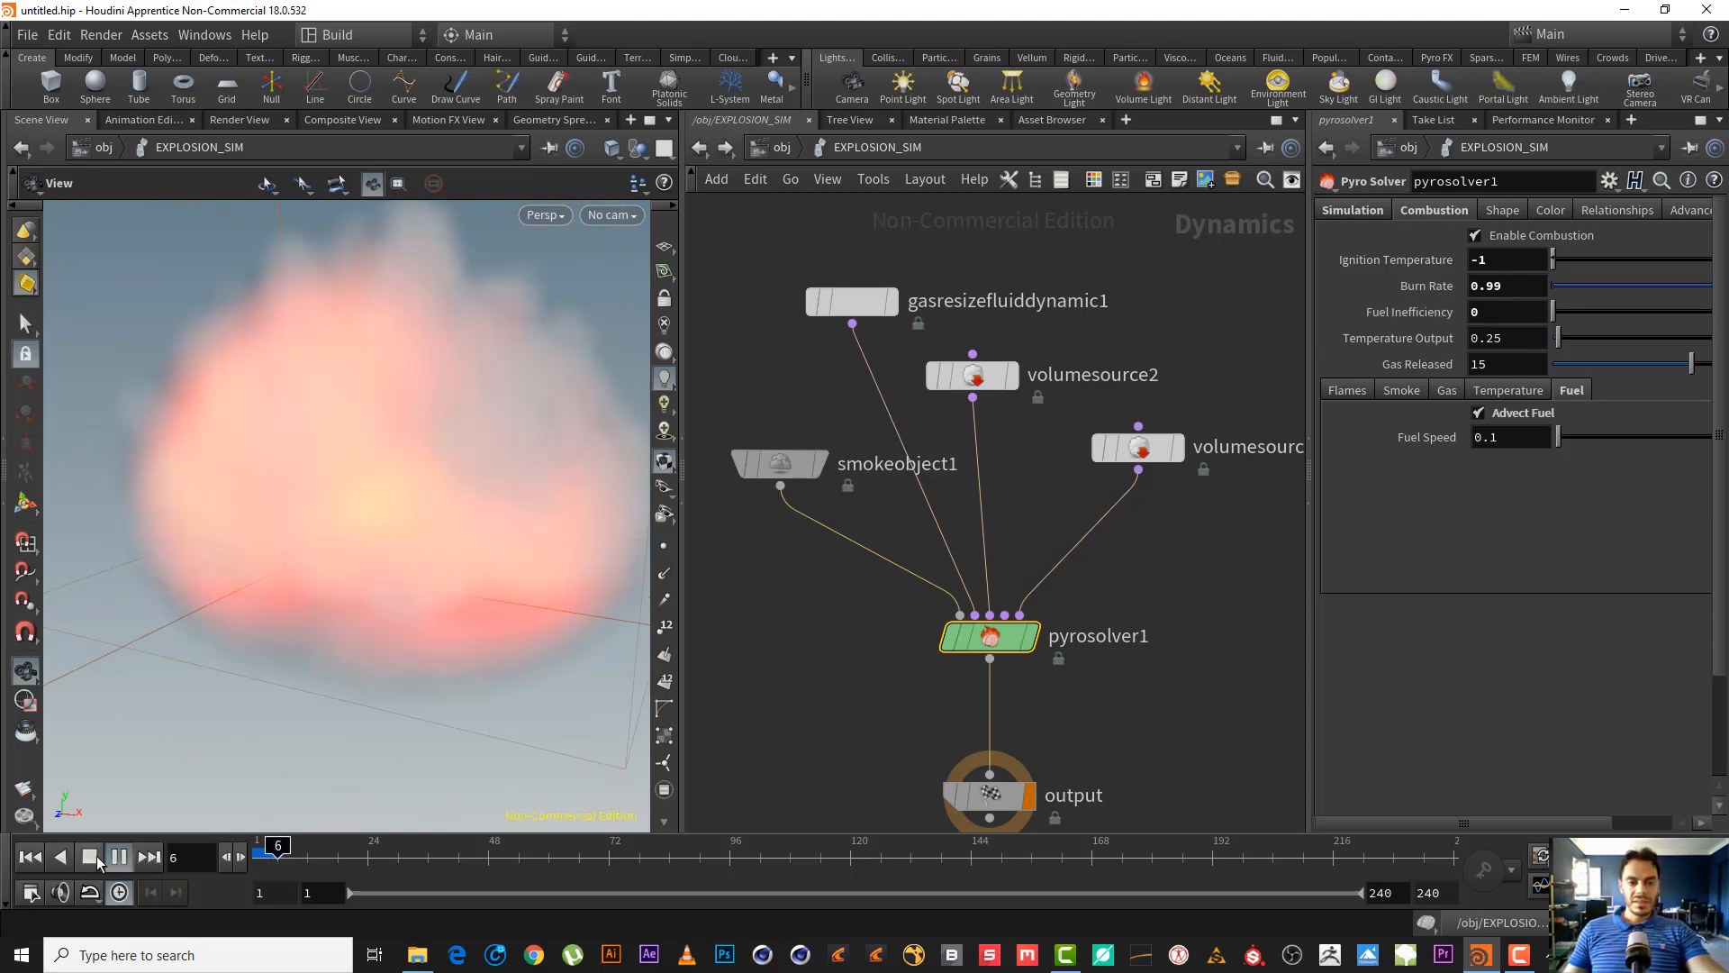
{"action": "left_click", "coordinate": [27, 856]}
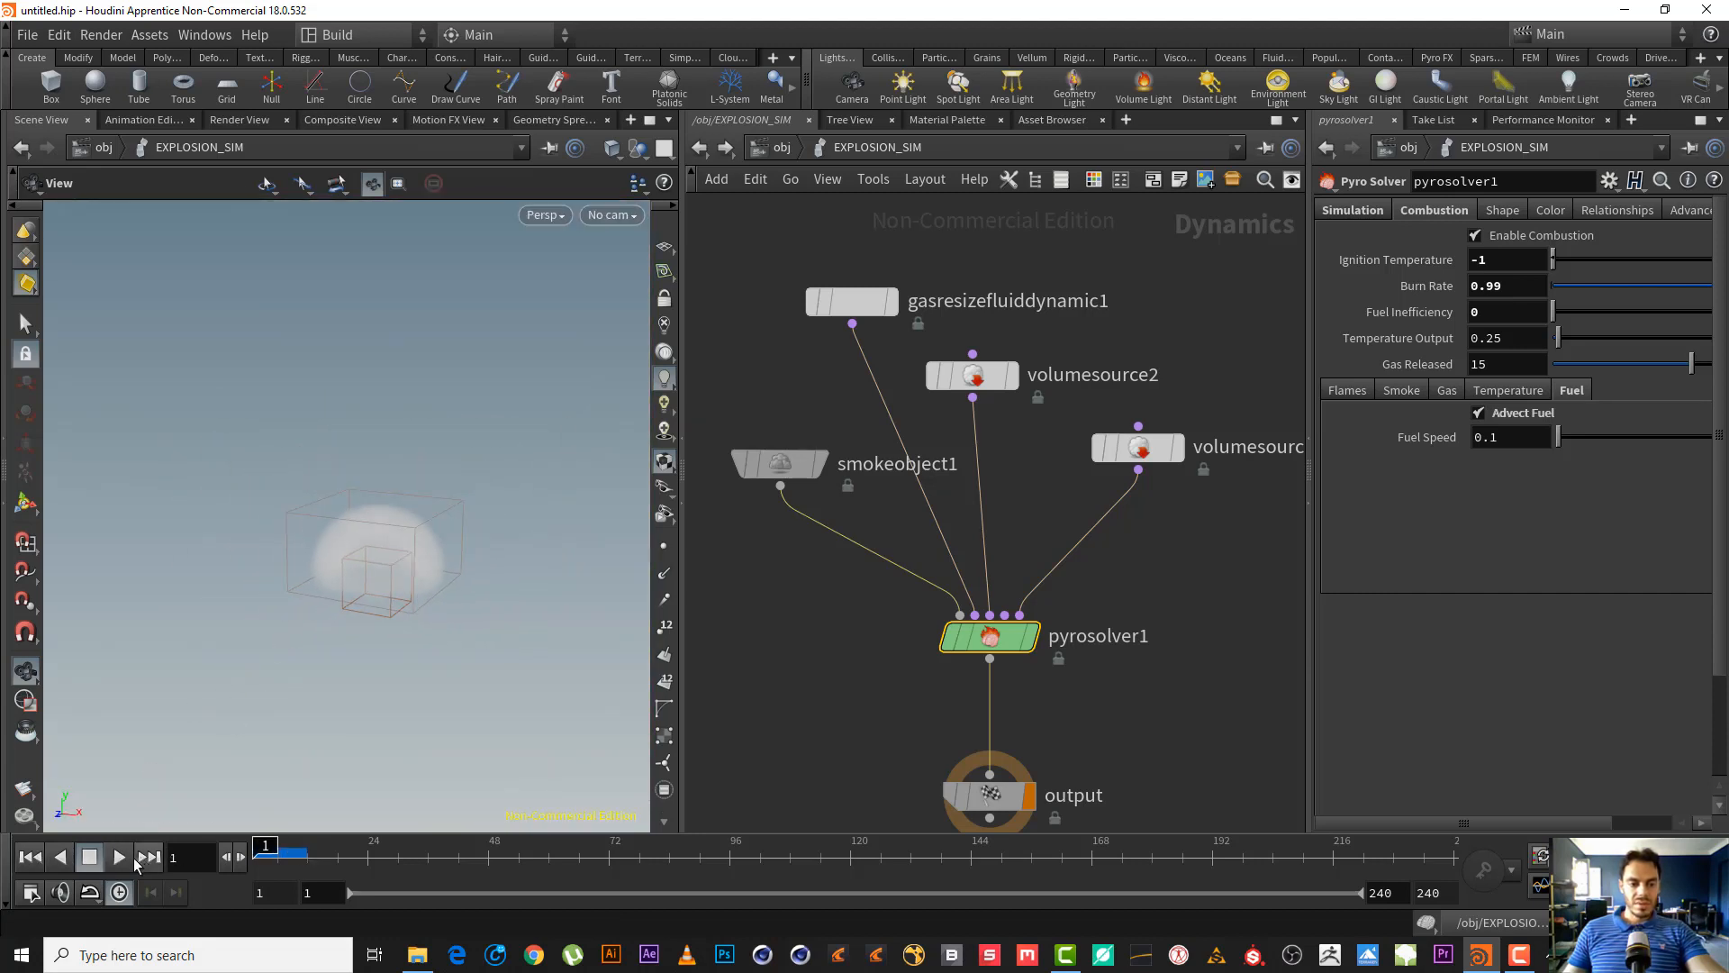
{"action": "left_click", "coordinate": [119, 857]}
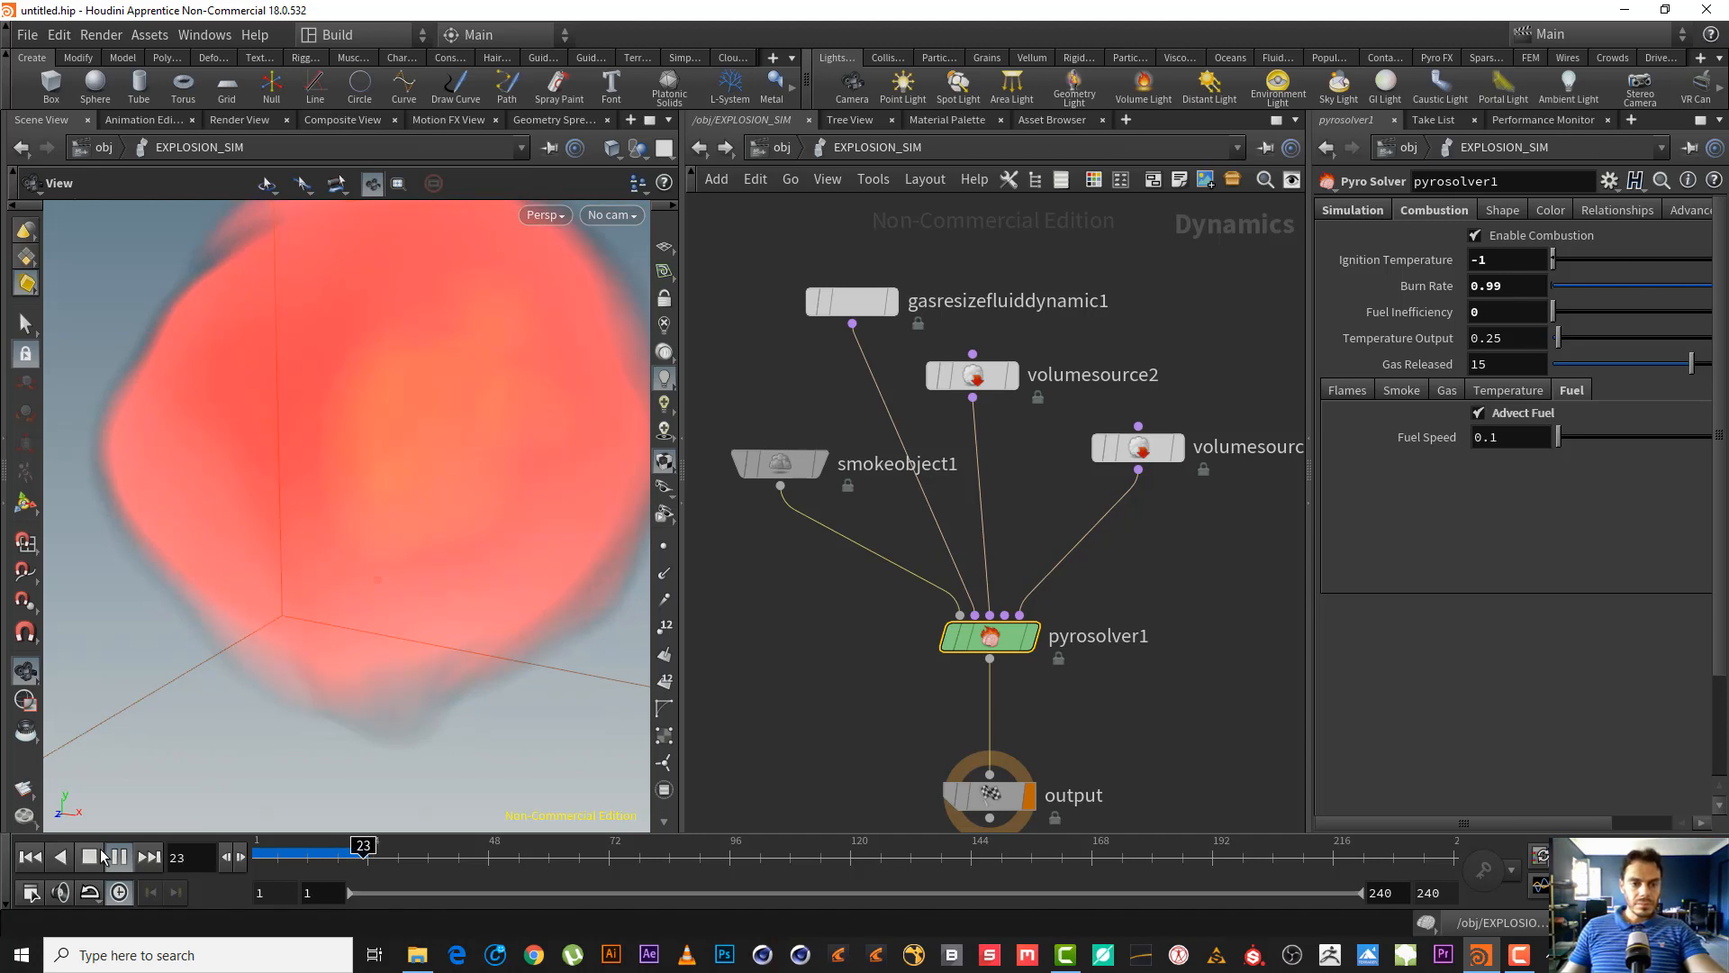
{"action": "left_click", "coordinate": [100, 848]}
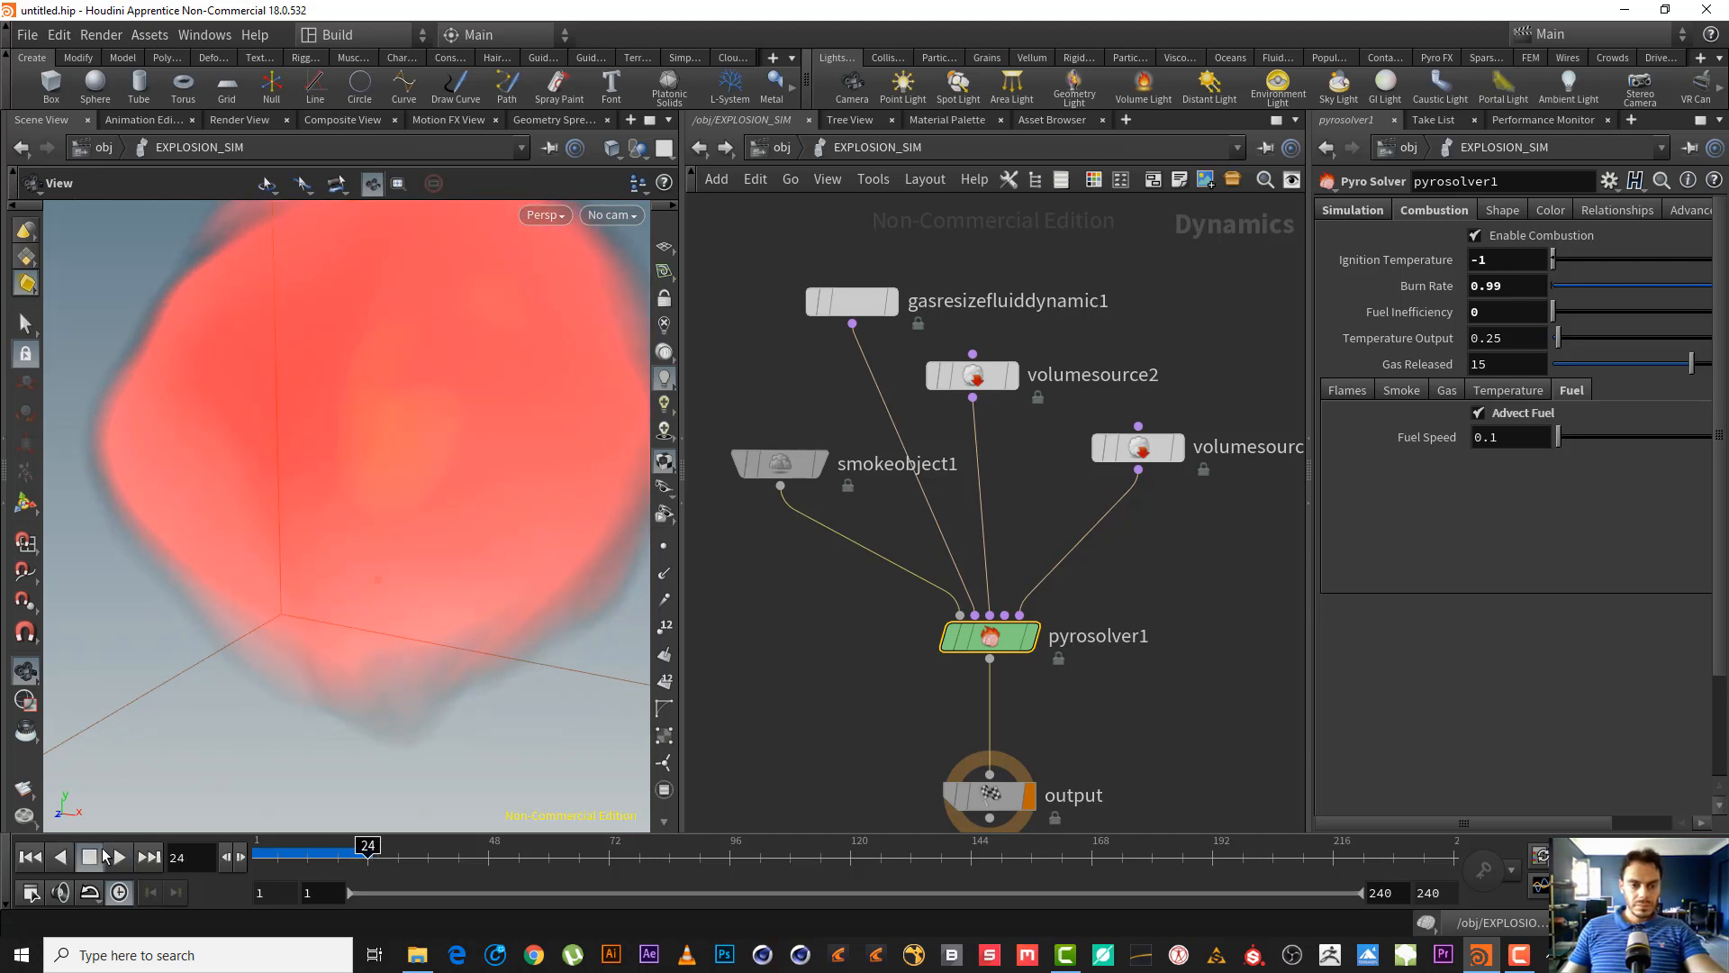
{"action": "left_click", "coordinate": [30, 857]}
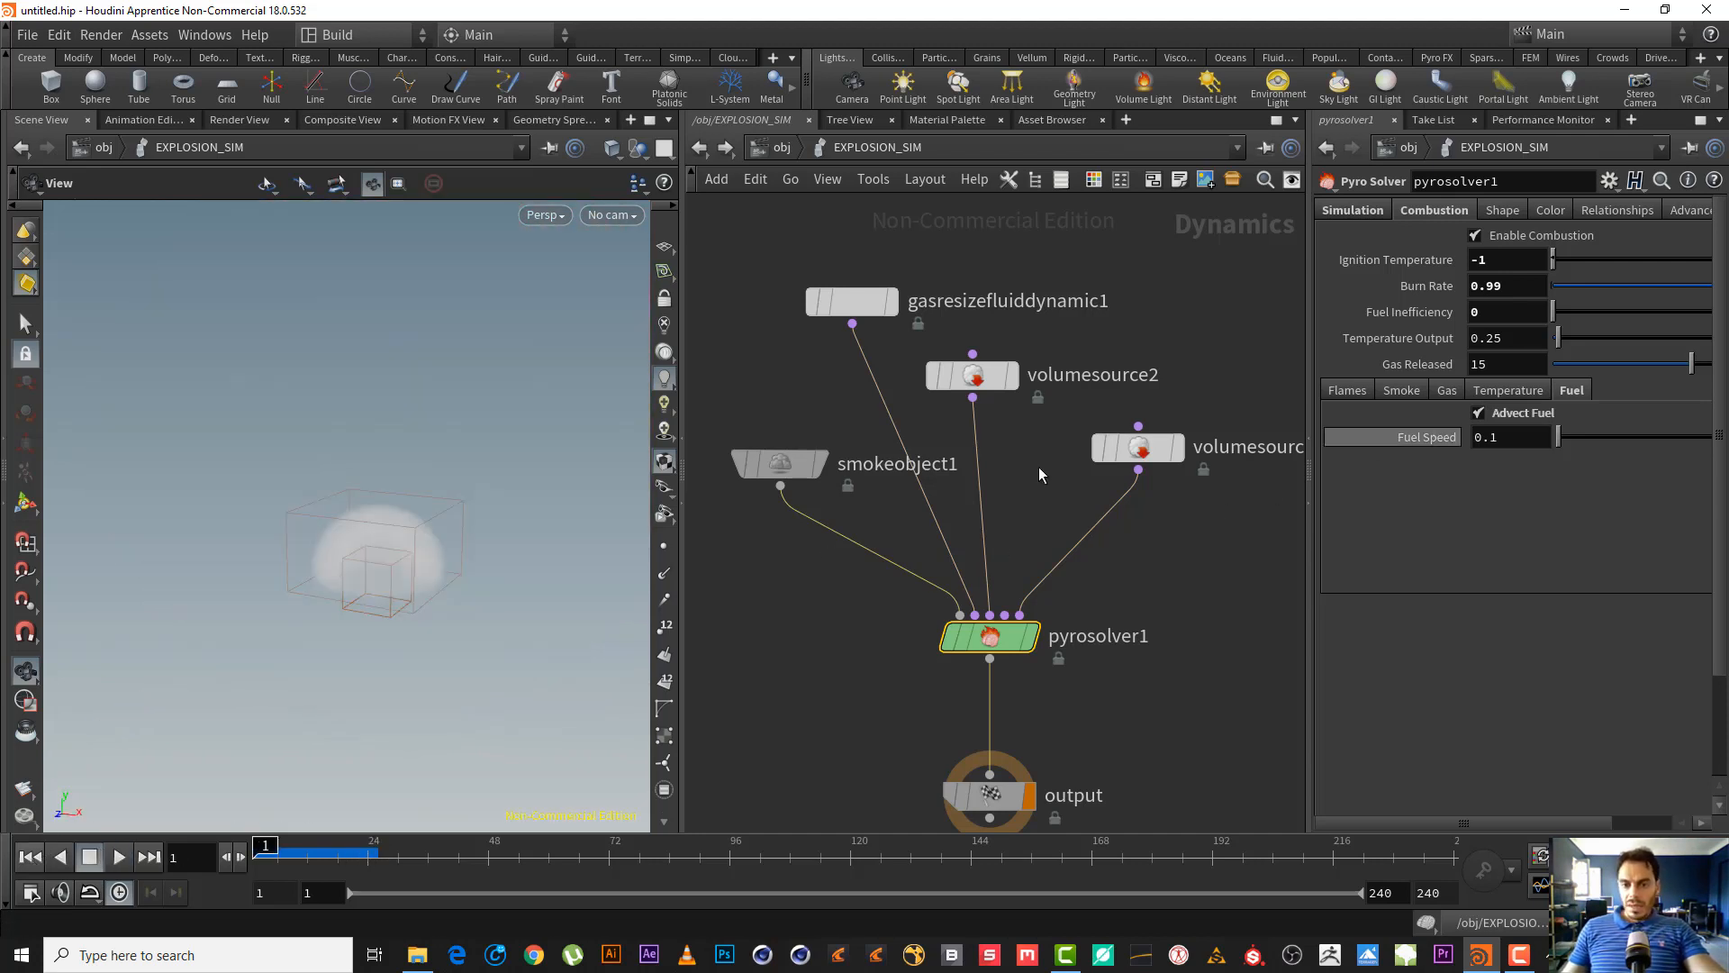
- Set pyrosolver1's combustion Gas Released to 5
{"action": "middle_click_drag", "start_coordinate": [948, 281], "coordinate": [952, 283]}
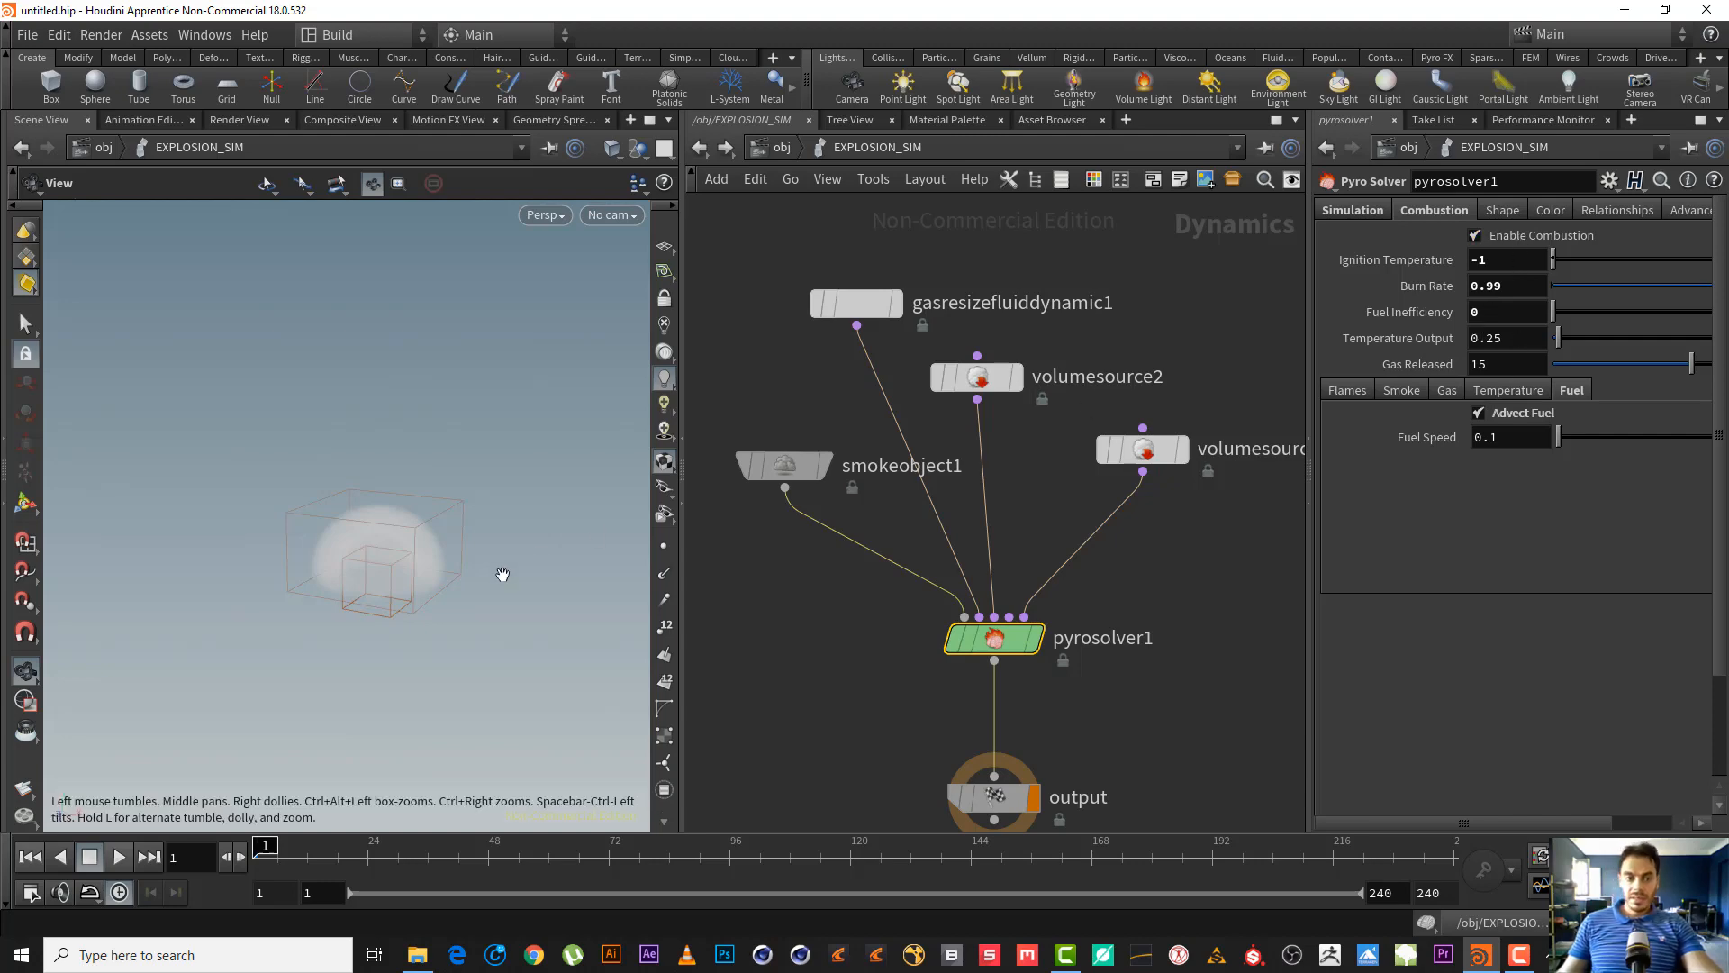
{"action": "middle_click_drag", "start_coordinate": [502, 573], "coordinate": [390, 544]}
{"action": "right_click_drag", "start_coordinate": [390, 544], "coordinate": [523, 522]}
{"action": "key", "text": "super"}
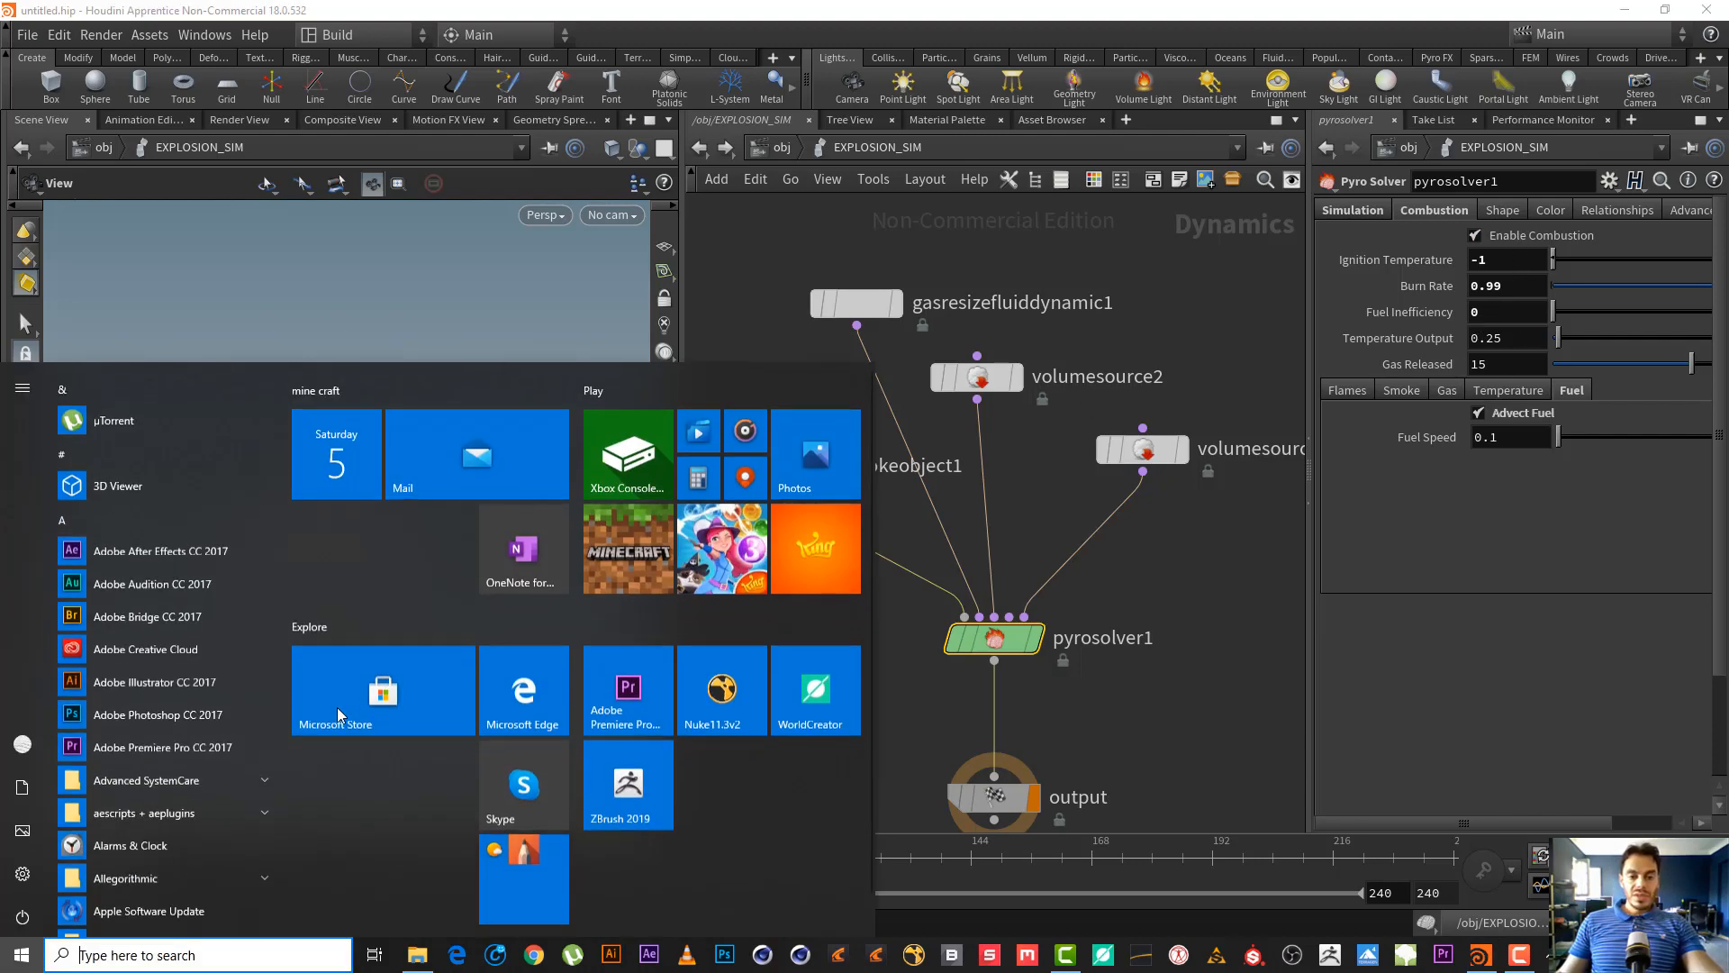
{"action": "left_click", "coordinate": [1284, 500]}
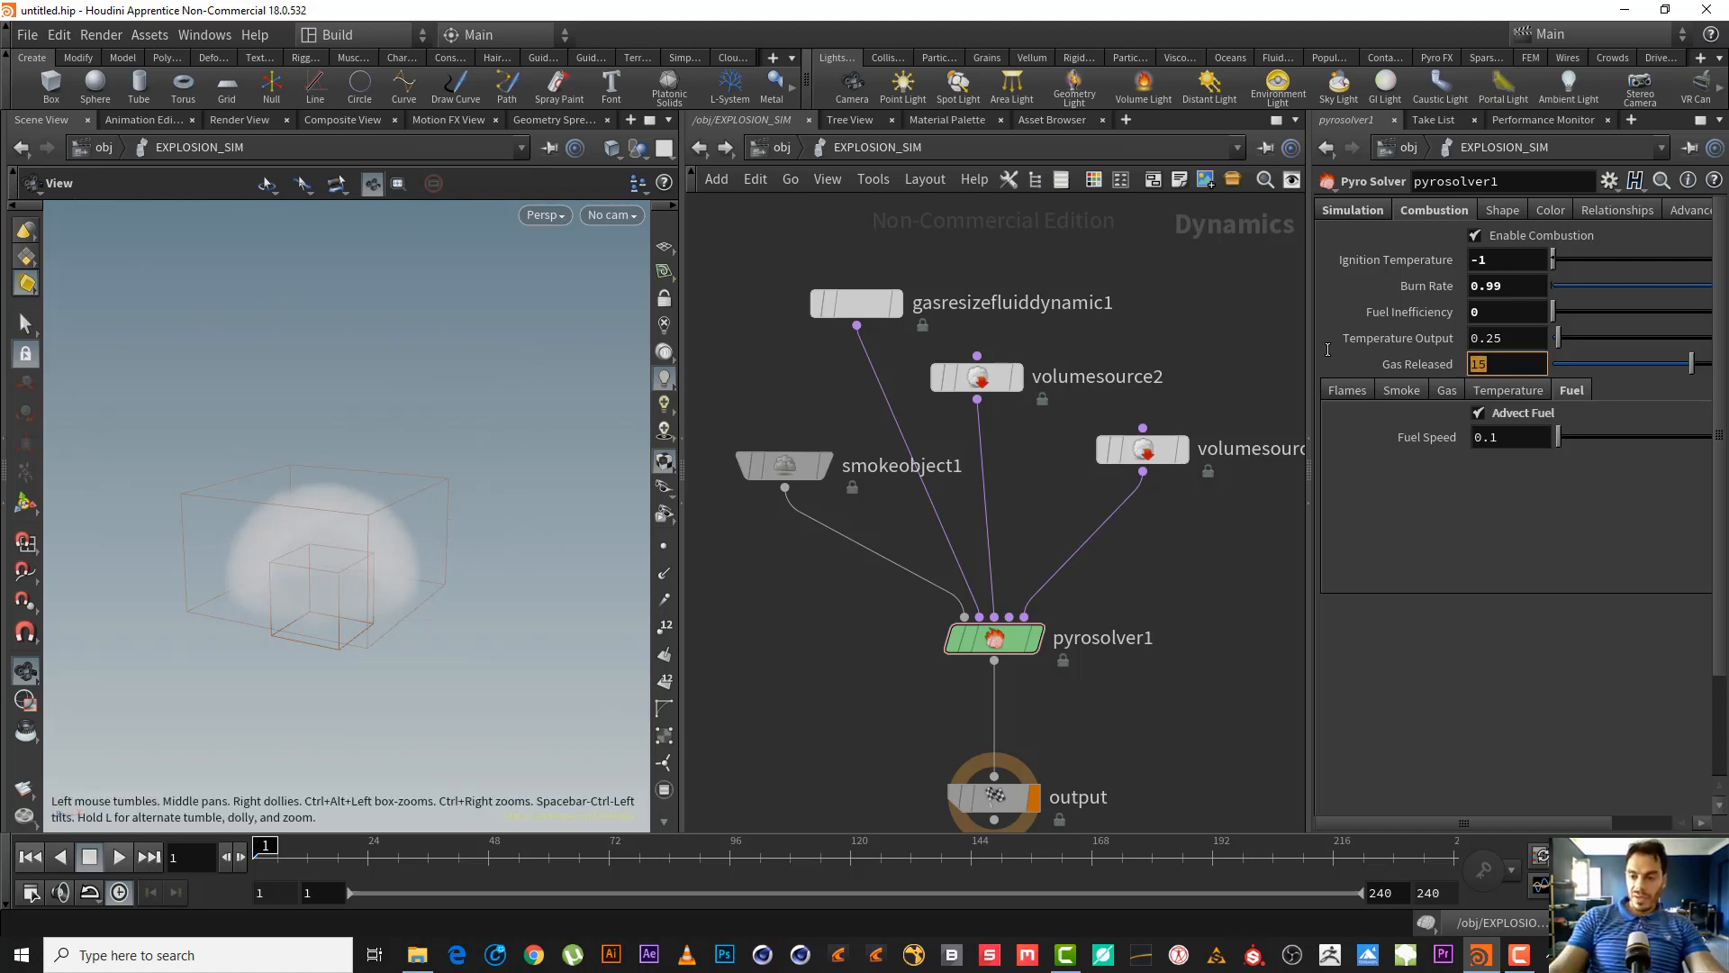
{"action": "type", "text": "5"}
{"action": "key", "text": "Return"}
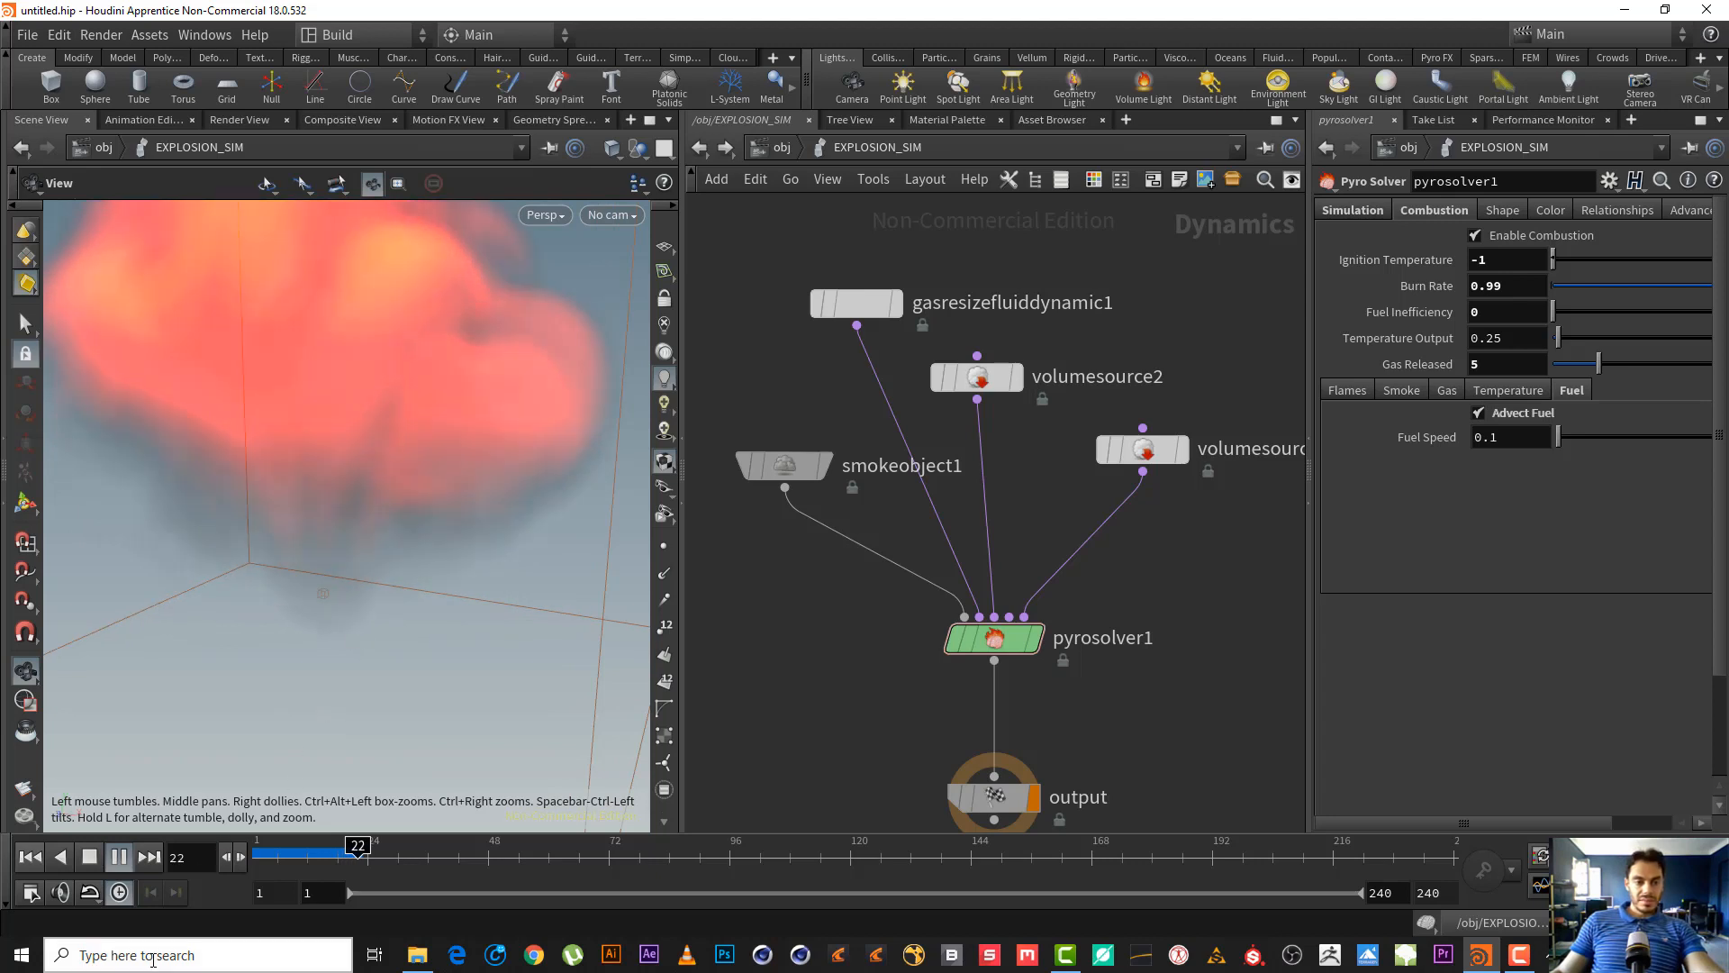
- Watch the explosion's shape from farther away up to frame 36, then return to the first frame
{"action": "key", "text": "Escape"}
{"action": "right_click_drag", "start_coordinate": [410, 478], "coordinate": [192, 633]}
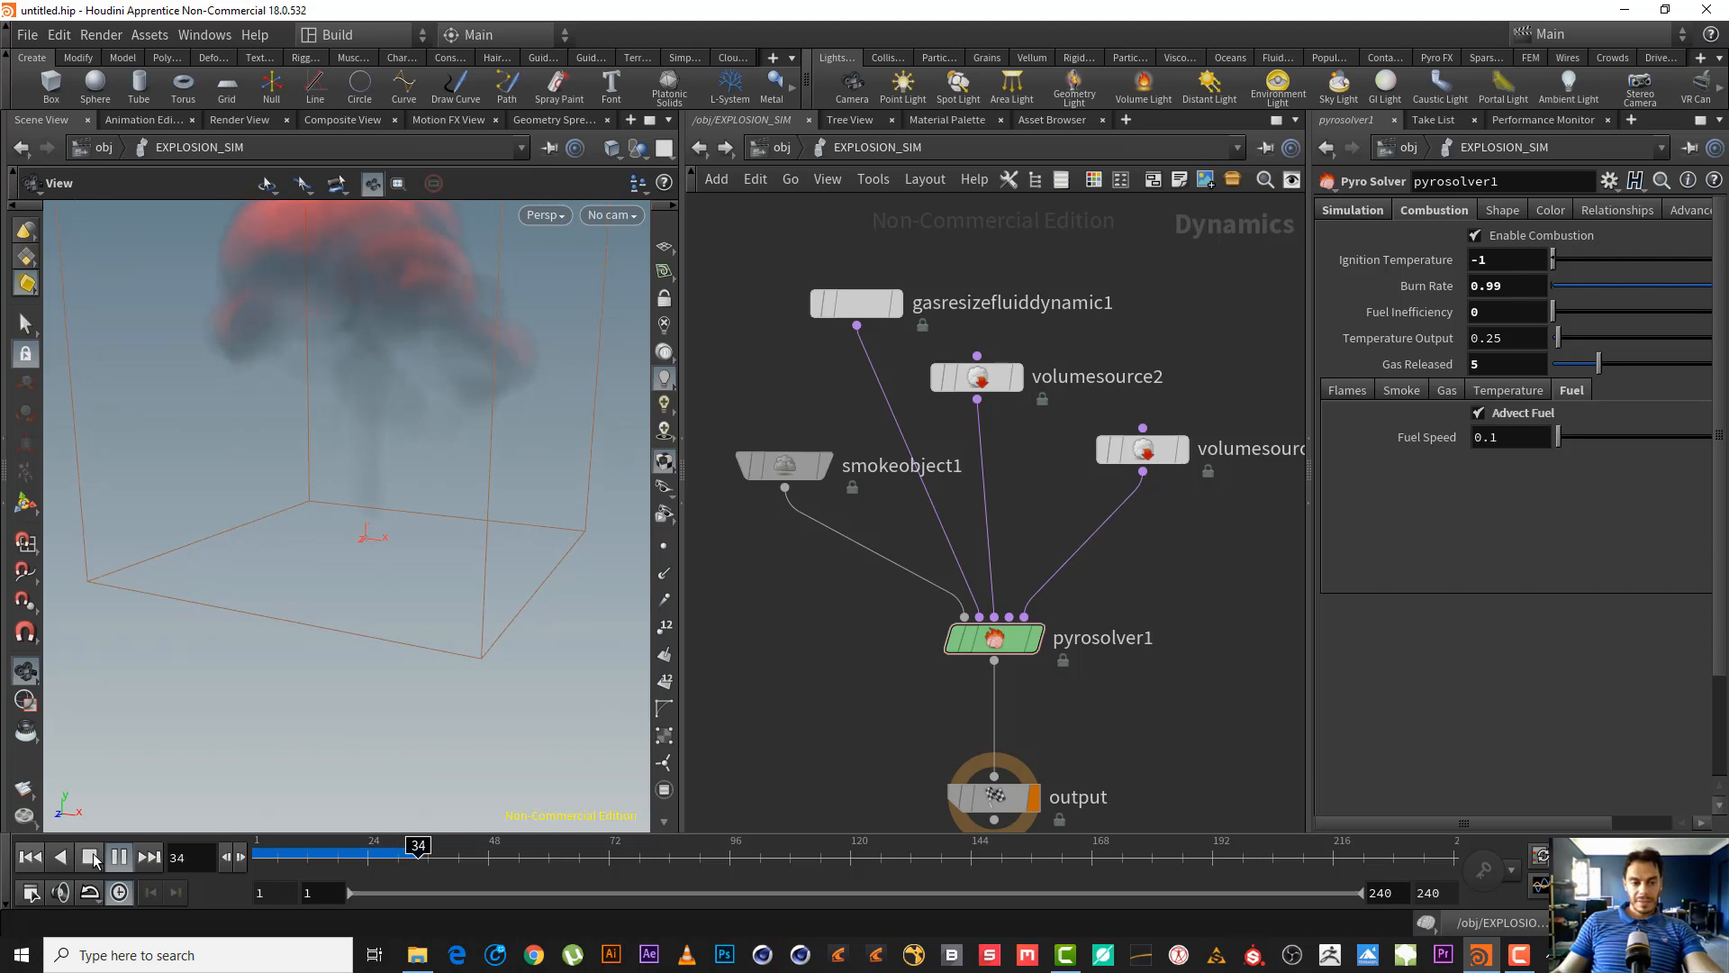
{"action": "left_click", "coordinate": [90, 857]}
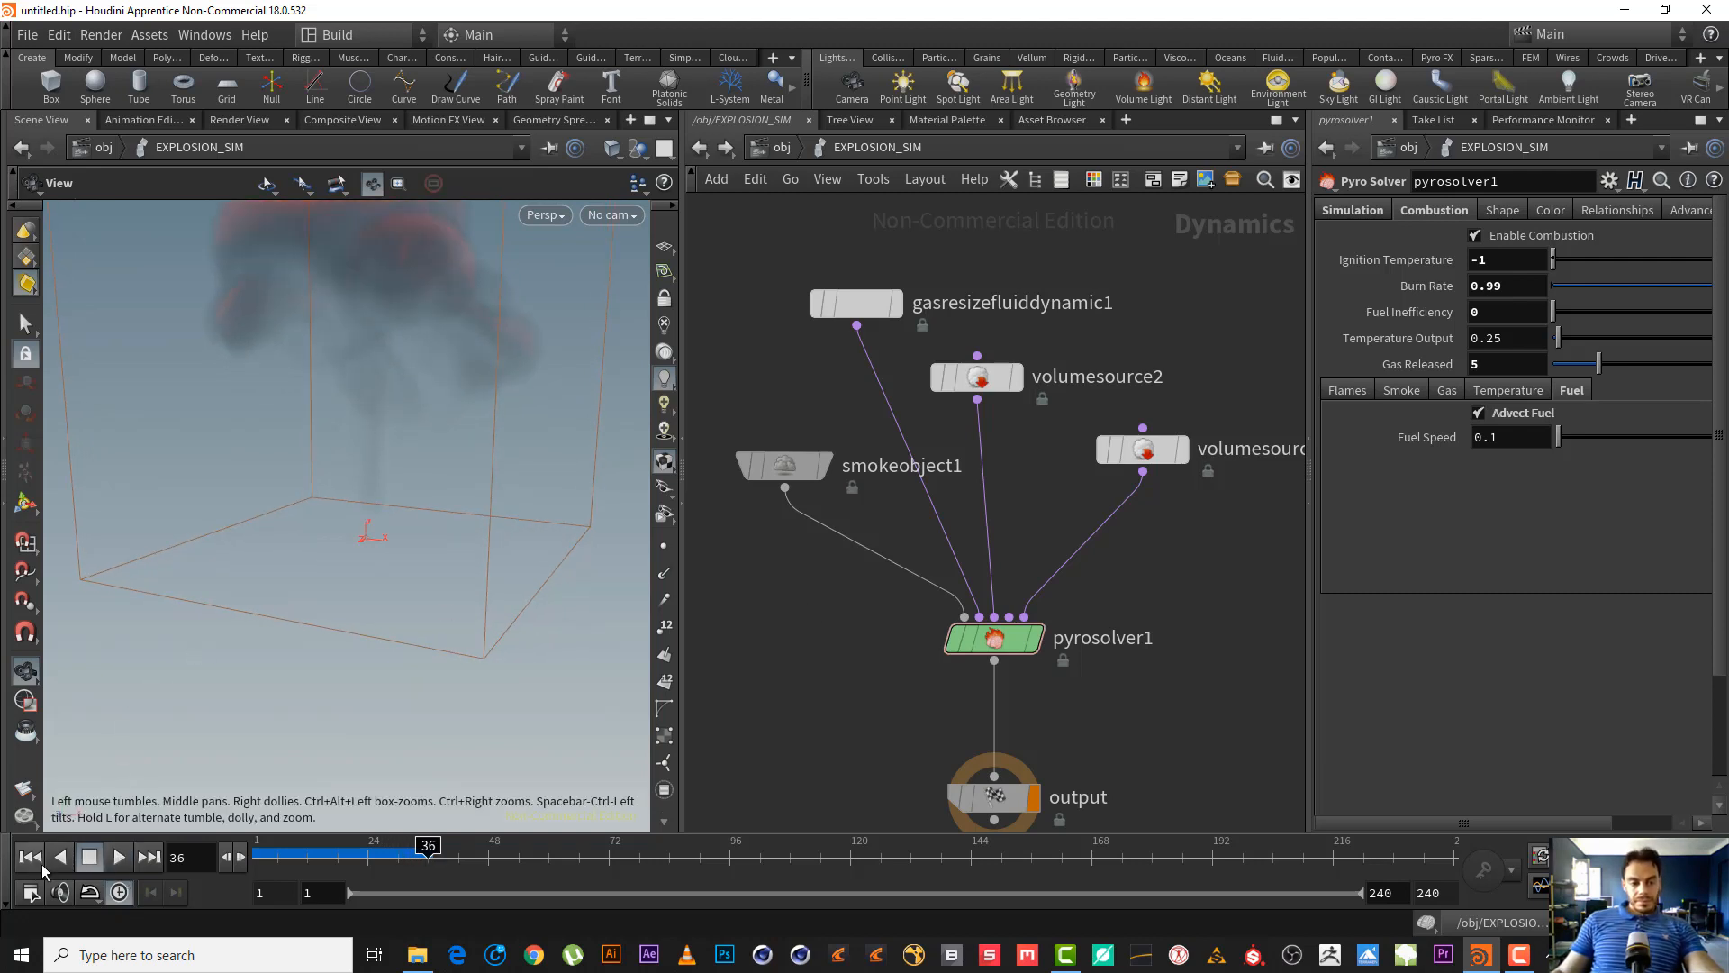
{"action": "left_click", "coordinate": [31, 856]}
- Check the flames at frame 27 and set pyrosolver1's Flame Height to 4
{"action": "middle_click_drag", "start_coordinate": [1160, 723], "coordinate": [1122, 600]}
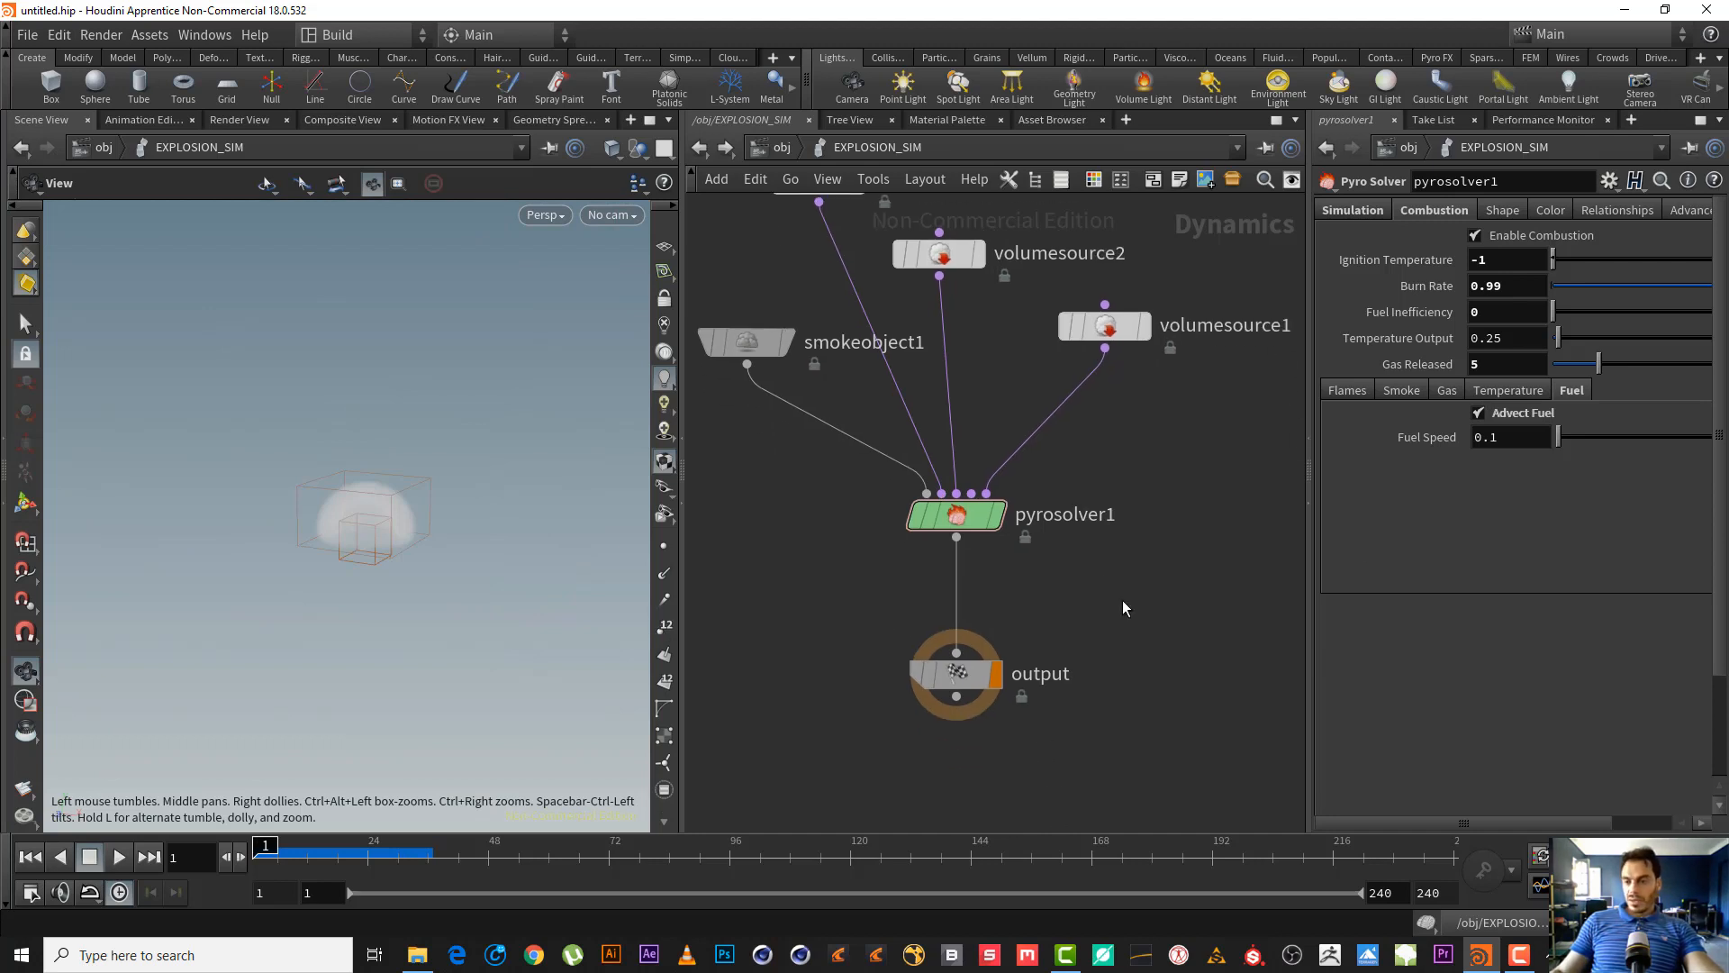
{"action": "left_click", "coordinate": [1347, 390]}
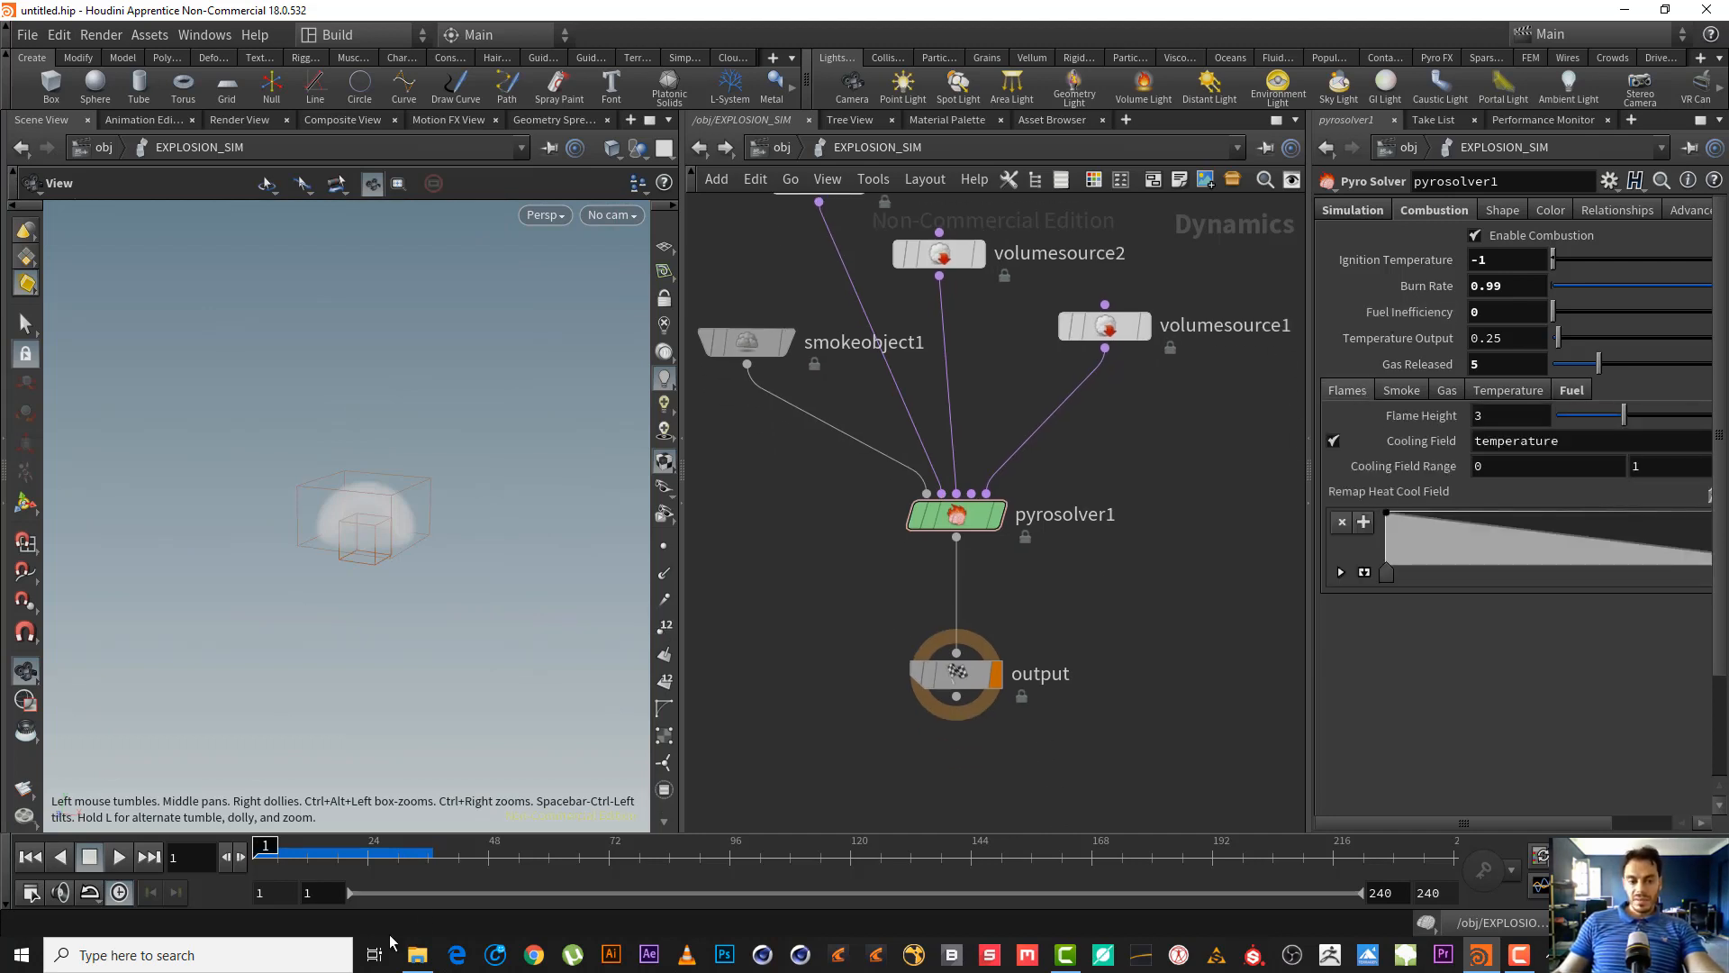
{"action": "left_click_drag", "start_coordinate": [374, 851], "coordinate": [384, 851]}
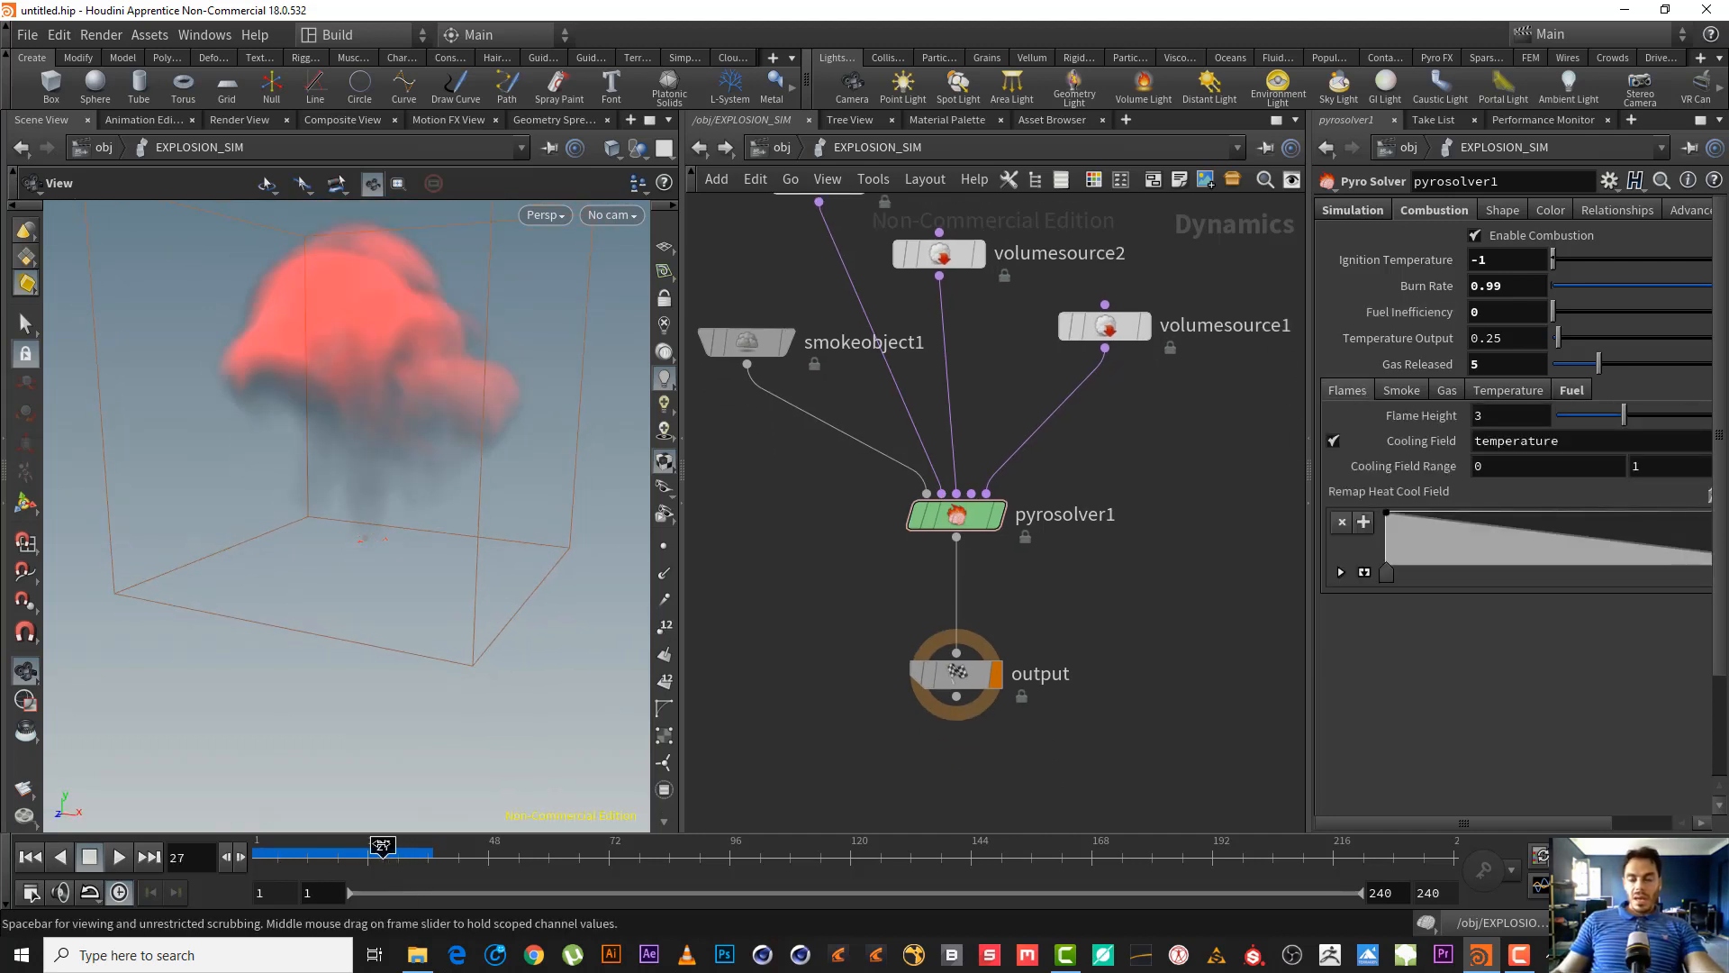
{"action": "left_click_drag", "start_coordinate": [413, 332], "coordinate": [388, 401]}
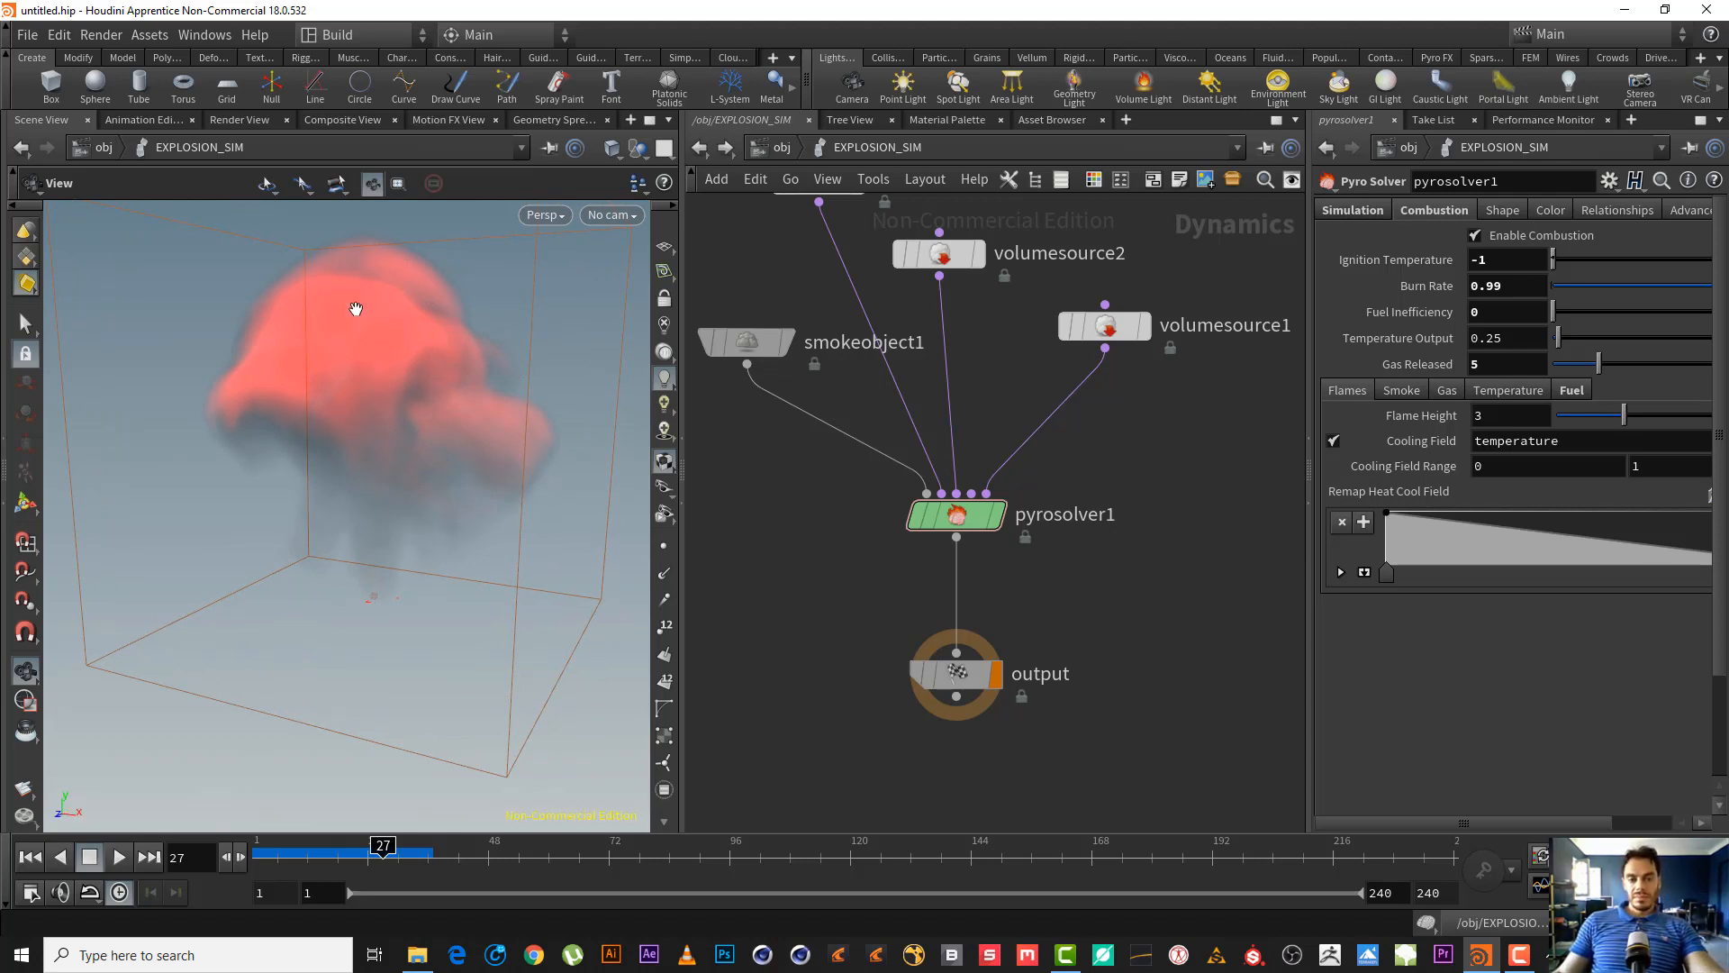
{"action": "double_click", "coordinate": [1518, 416]}
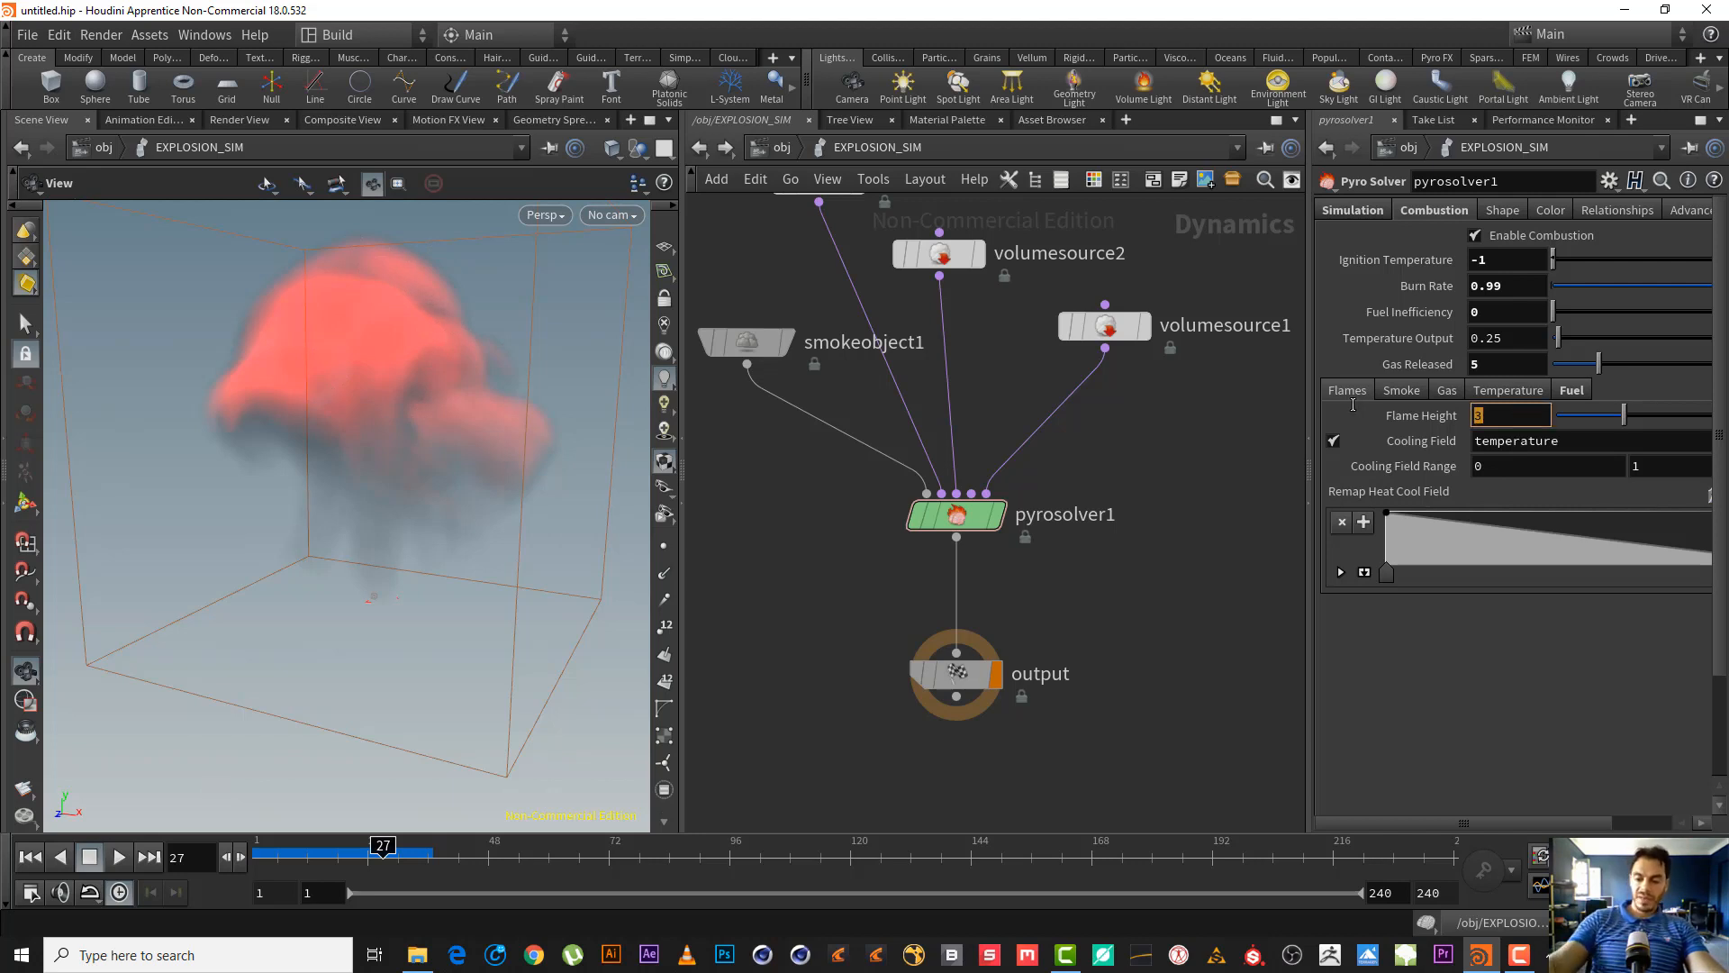
{"action": "type", "text": "4"}
{"action": "key", "text": "Return"}
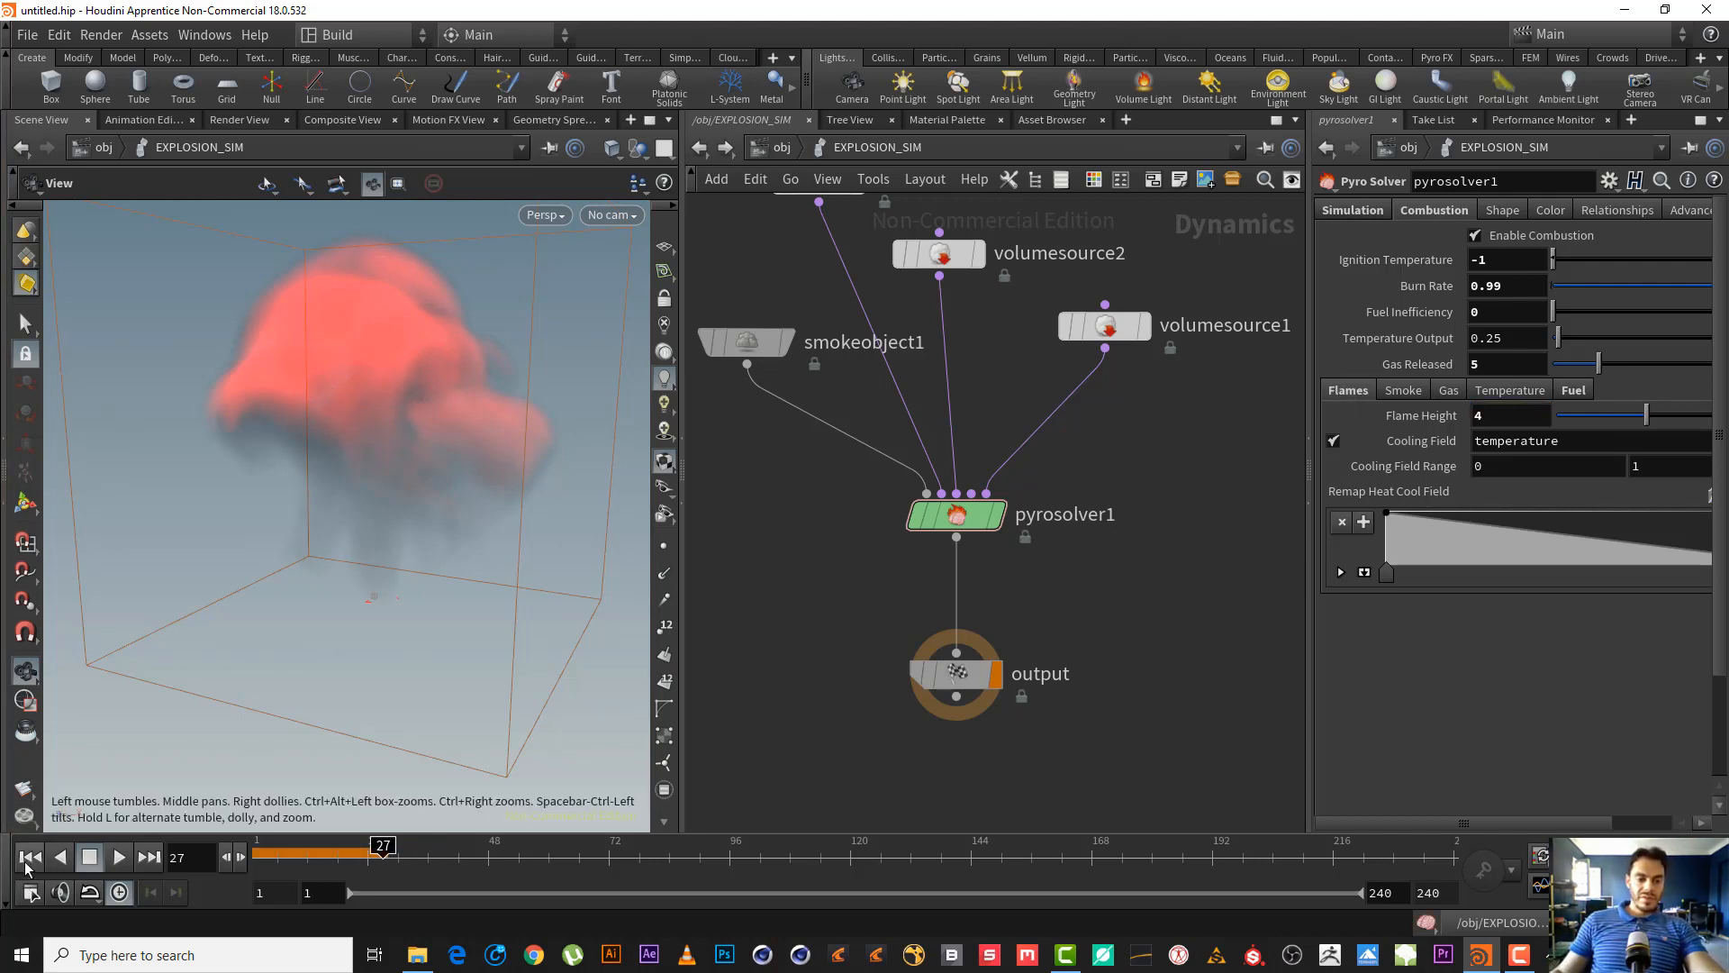
- Replay the simulation from the first frame and stop it at frame 29
{"action": "left_click", "coordinate": [29, 856]}
{"action": "left_click", "coordinate": [116, 858]}
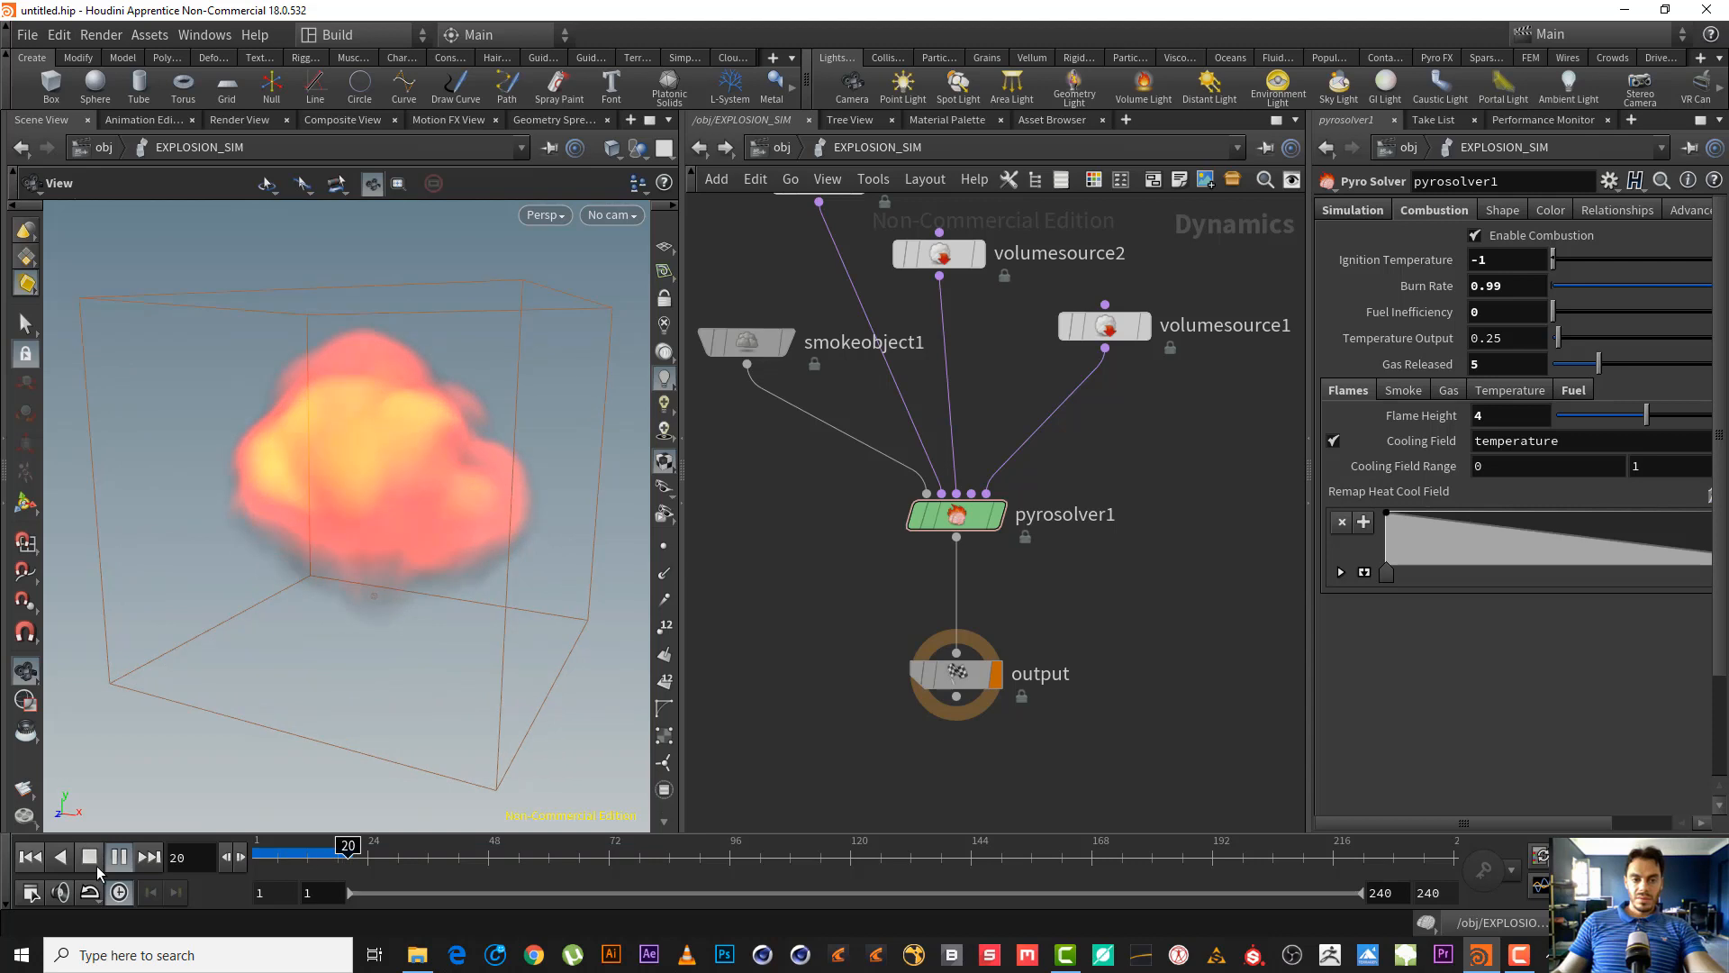
{"action": "left_click_drag", "start_coordinate": [348, 367], "coordinate": [397, 340]}
{"action": "left_click", "coordinate": [116, 856]}
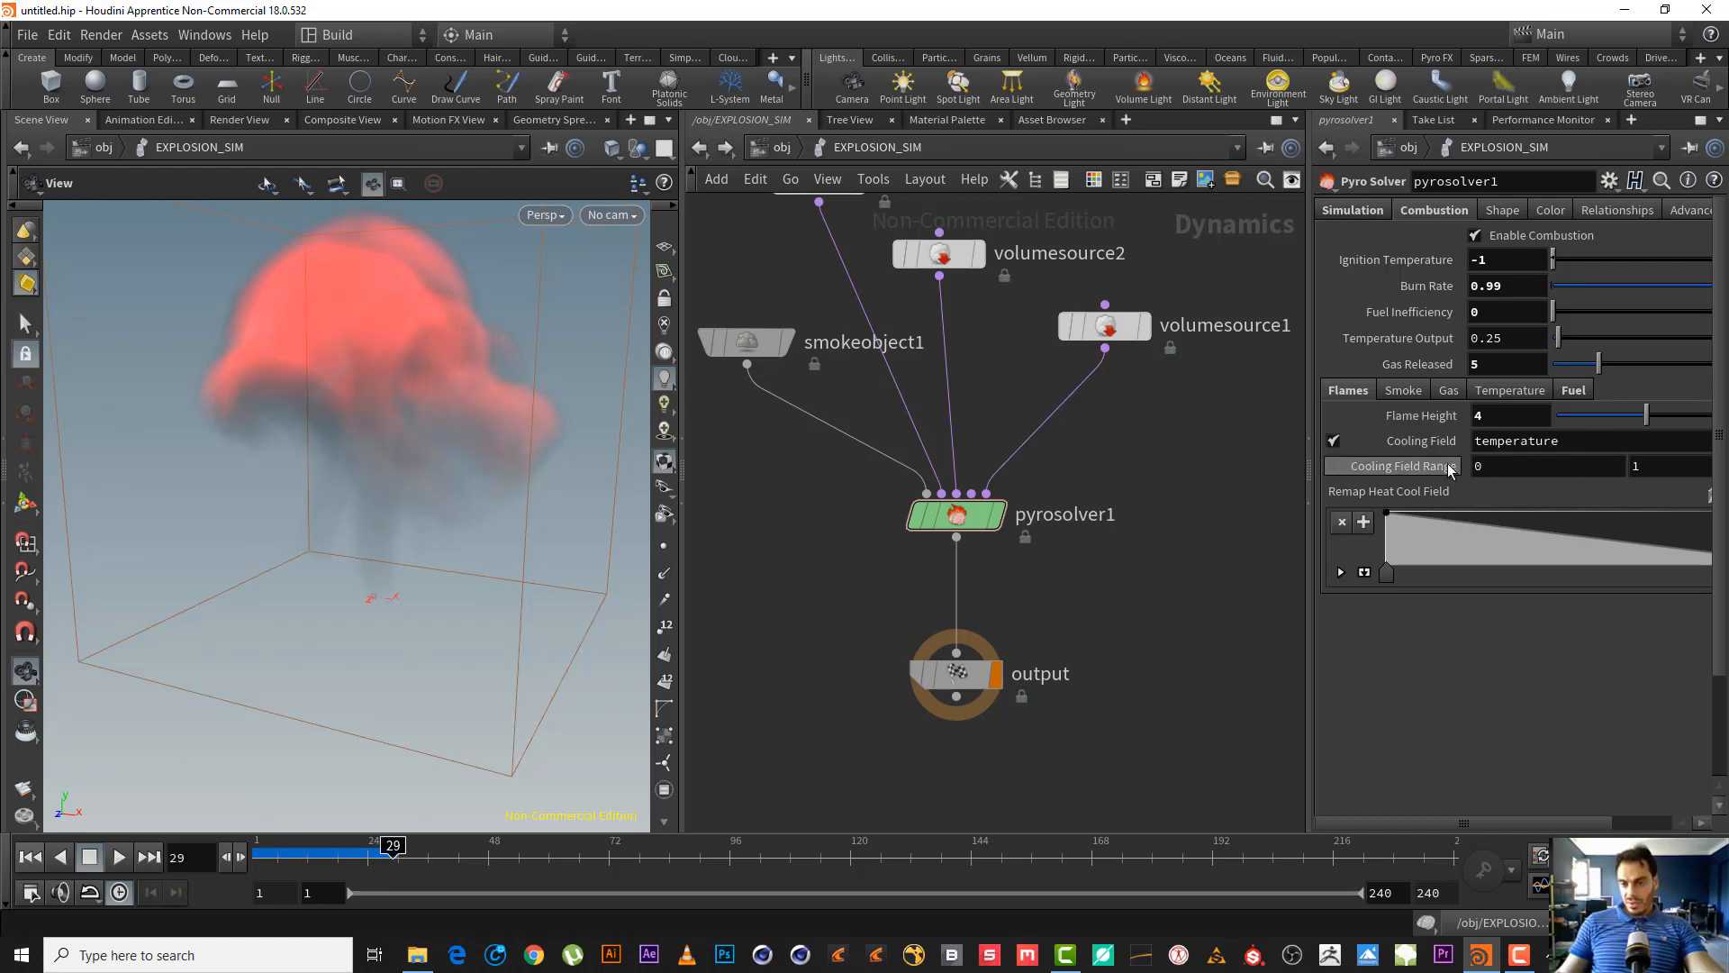
- Enable Create Dense Smoke in pyrosolver1's smoke settings, set Smoke Amount to 4 and inspect the explosion from several angles
{"action": "left_click", "coordinate": [1414, 392]}
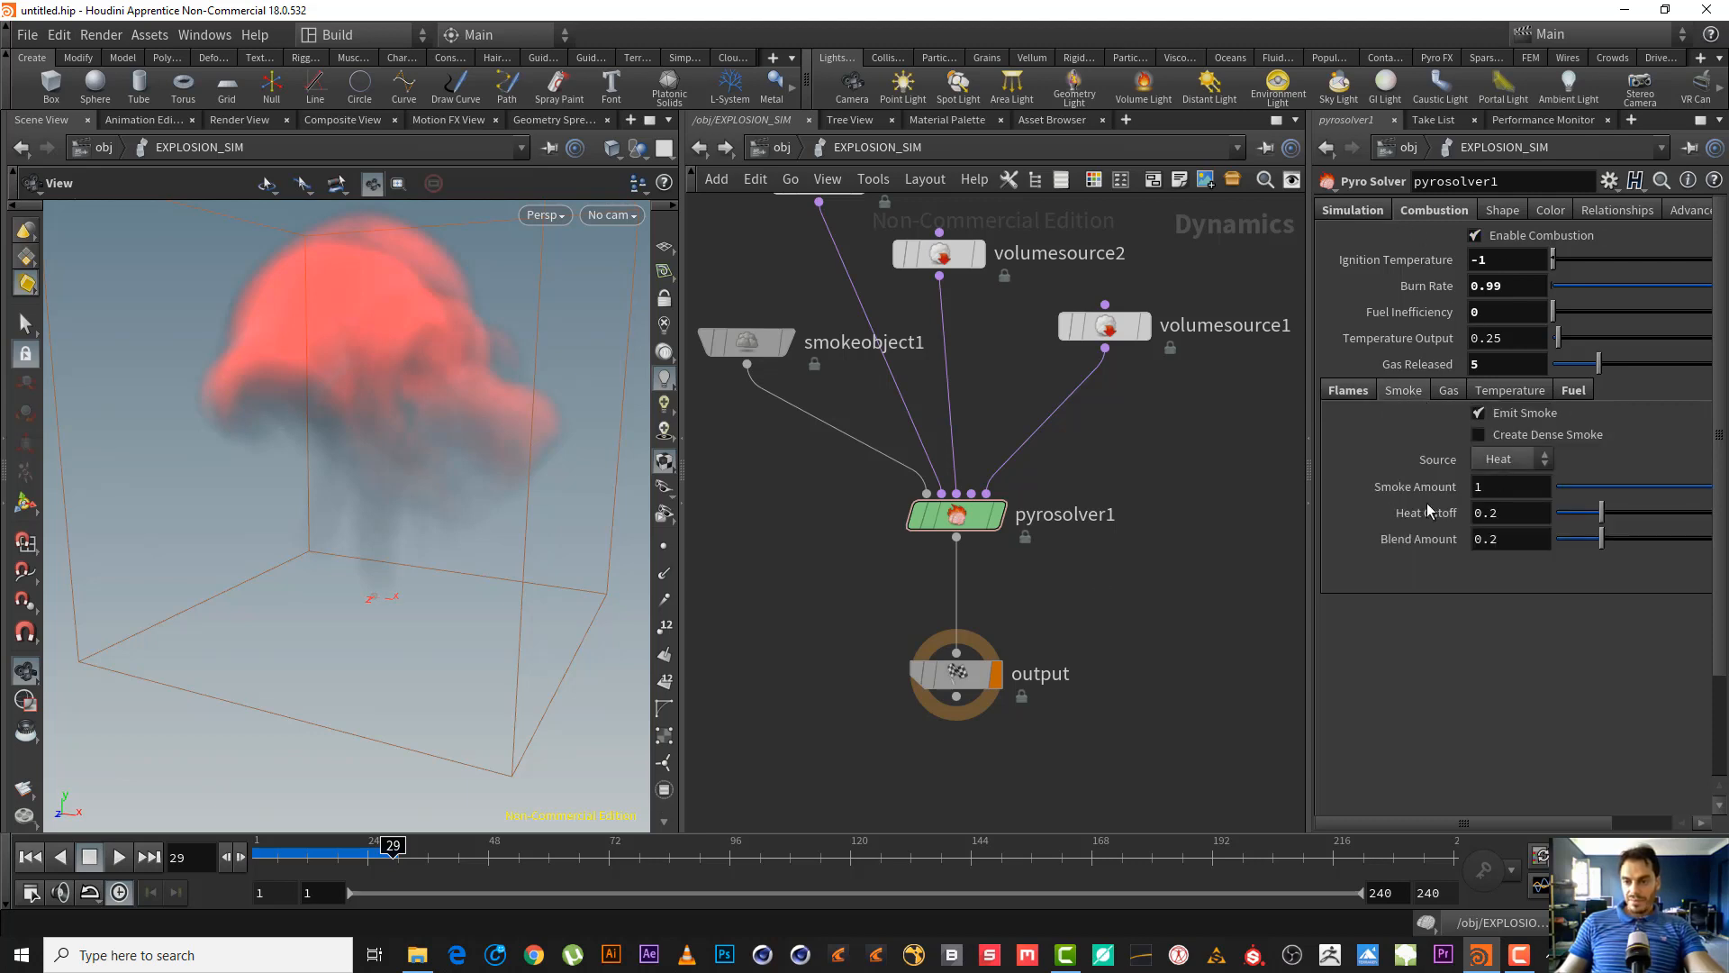
{"action": "left_click", "coordinate": [1482, 435]}
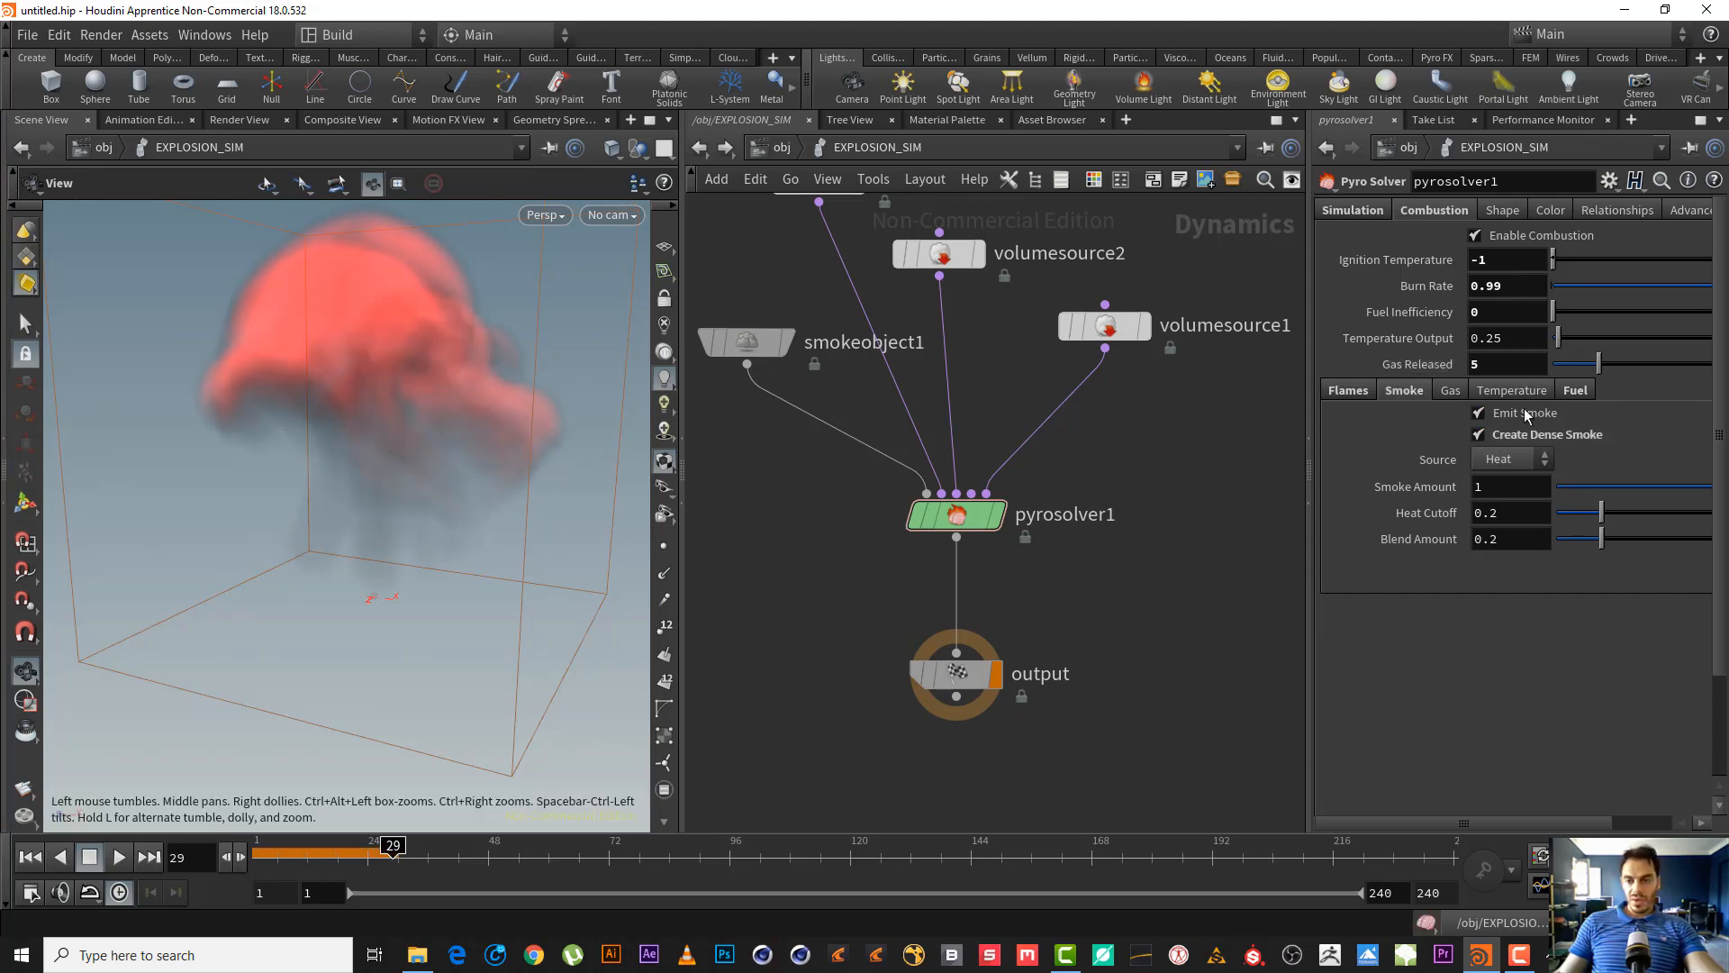
{"action": "left_click", "coordinate": [1519, 494]}
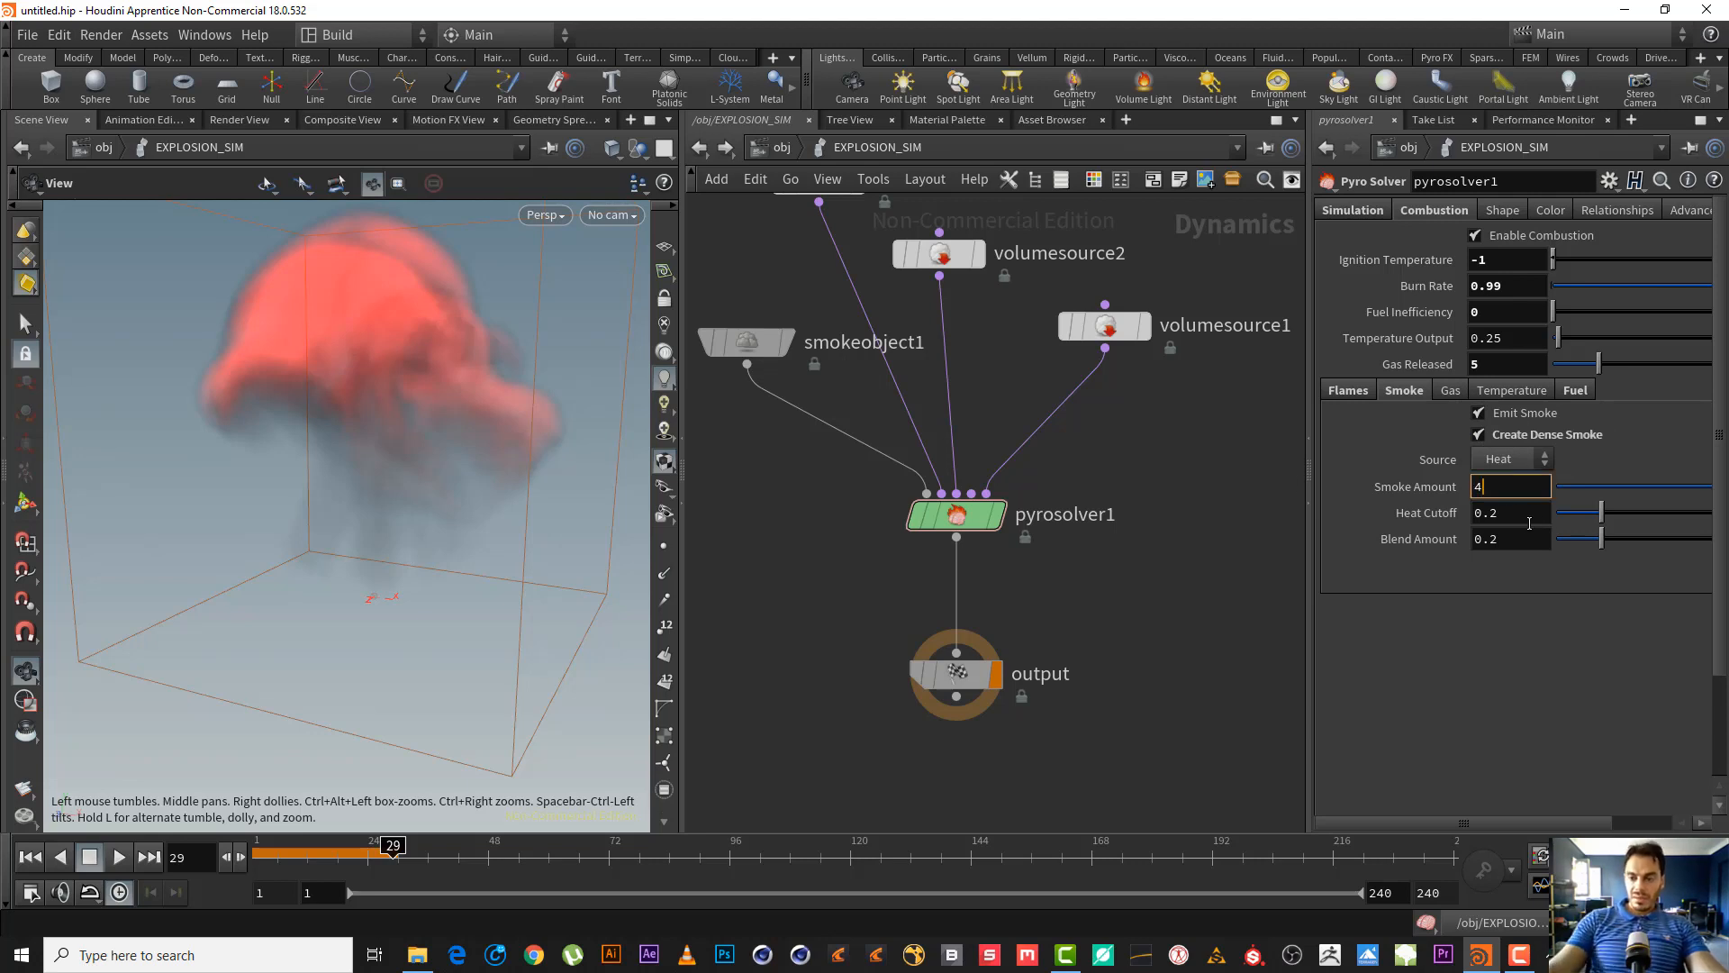
{"action": "type", "text": "4"}
{"action": "key", "text": "Return"}
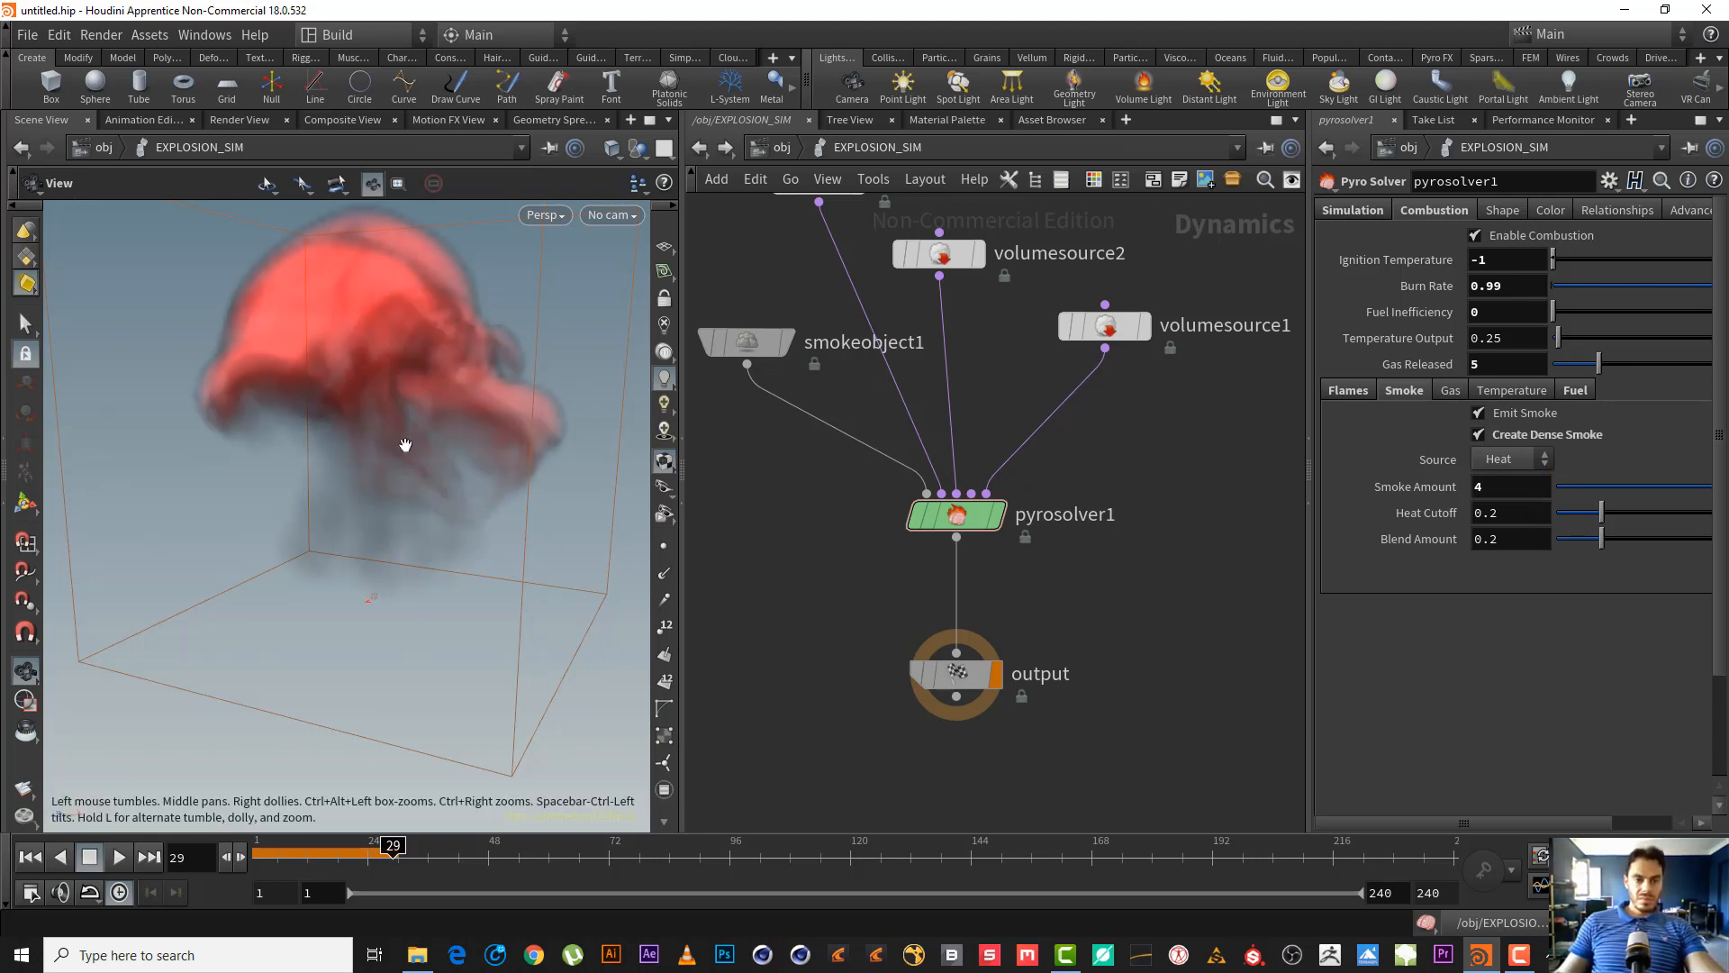
{"action": "mouse_move", "coordinate": [405, 445]}
{"action": "left_mouse_down"}
{"action": "mouse_move", "coordinate": [494, 452]}
{"action": "mouse_move", "coordinate": [397, 468]}
{"action": "mouse_move", "coordinate": [420, 426]}
{"action": "left_mouse_up"}
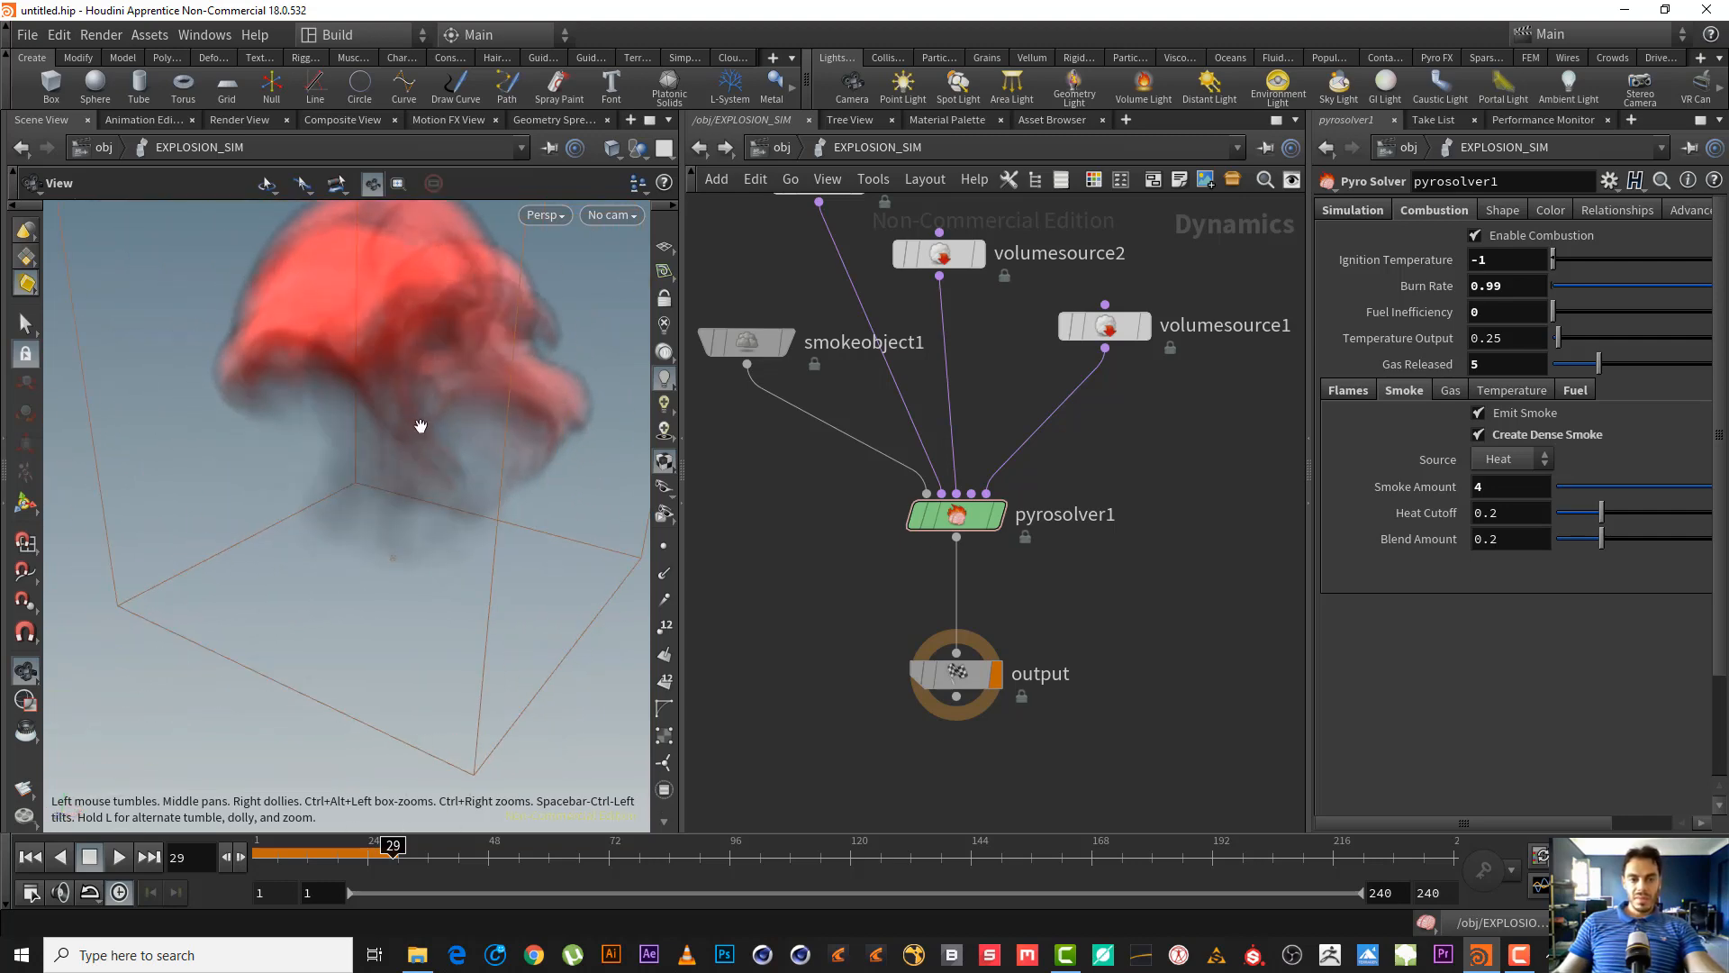
{"action": "middle_click_drag", "start_coordinate": [421, 426], "coordinate": [337, 495]}
{"action": "right_click_drag", "start_coordinate": [337, 494], "coordinate": [457, 493]}
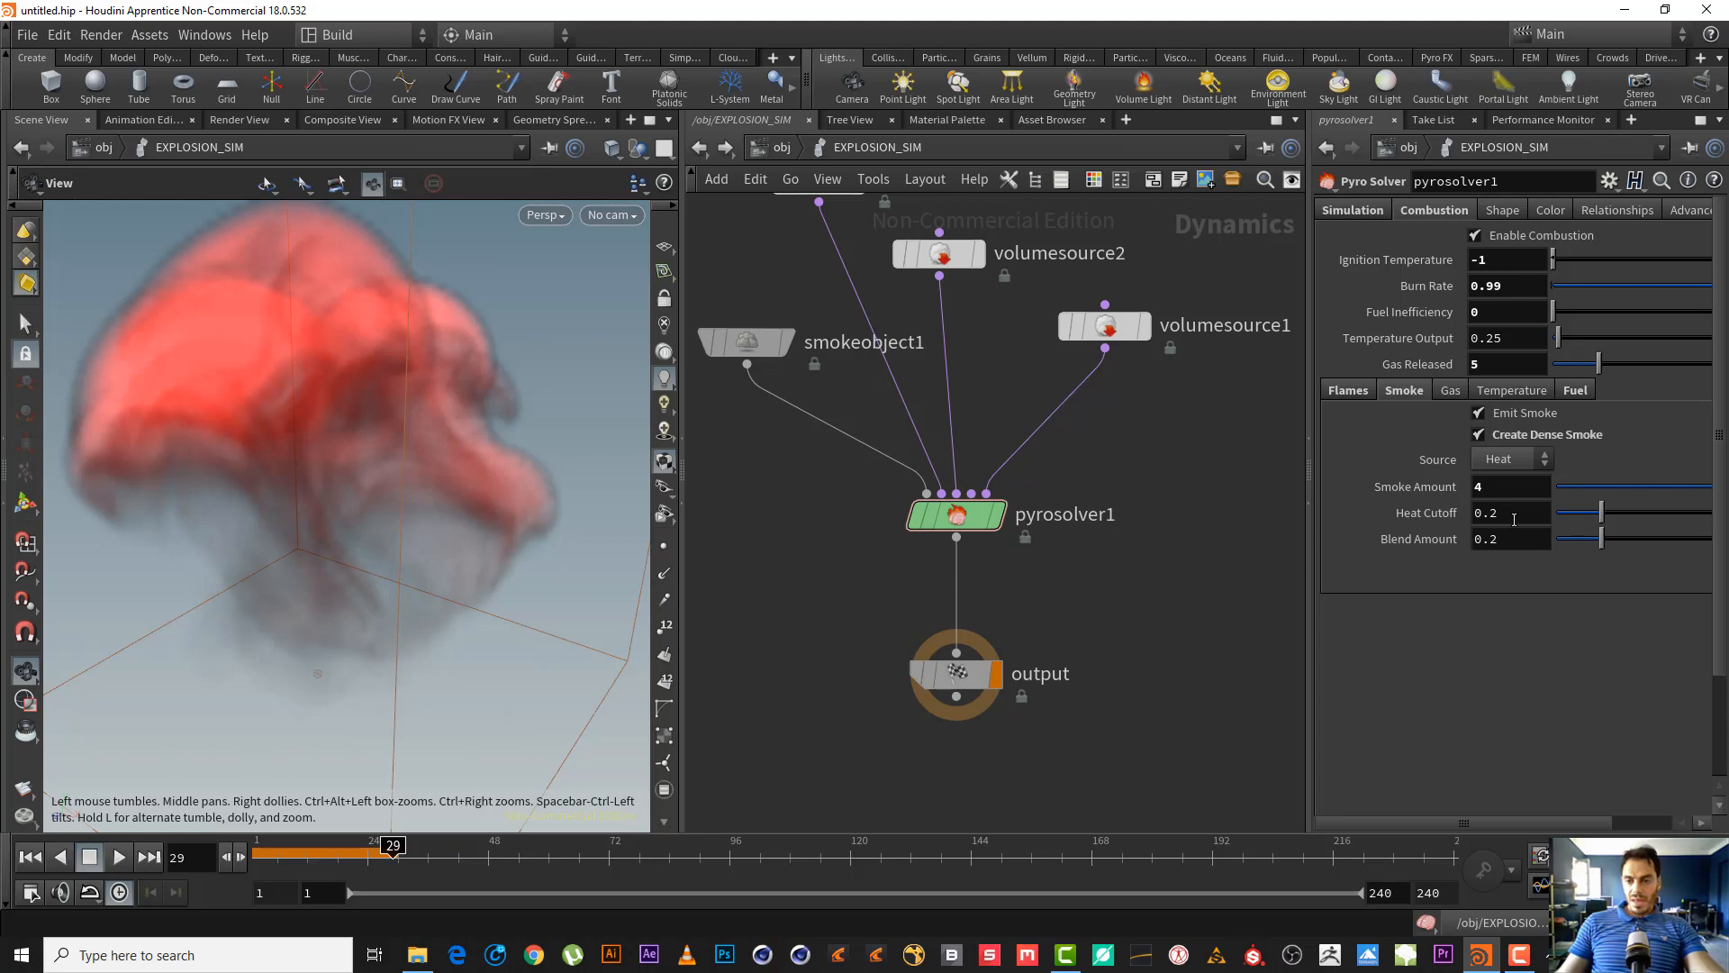
{"action": "left_click_drag", "start_coordinate": [451, 524], "coordinate": [278, 602]}
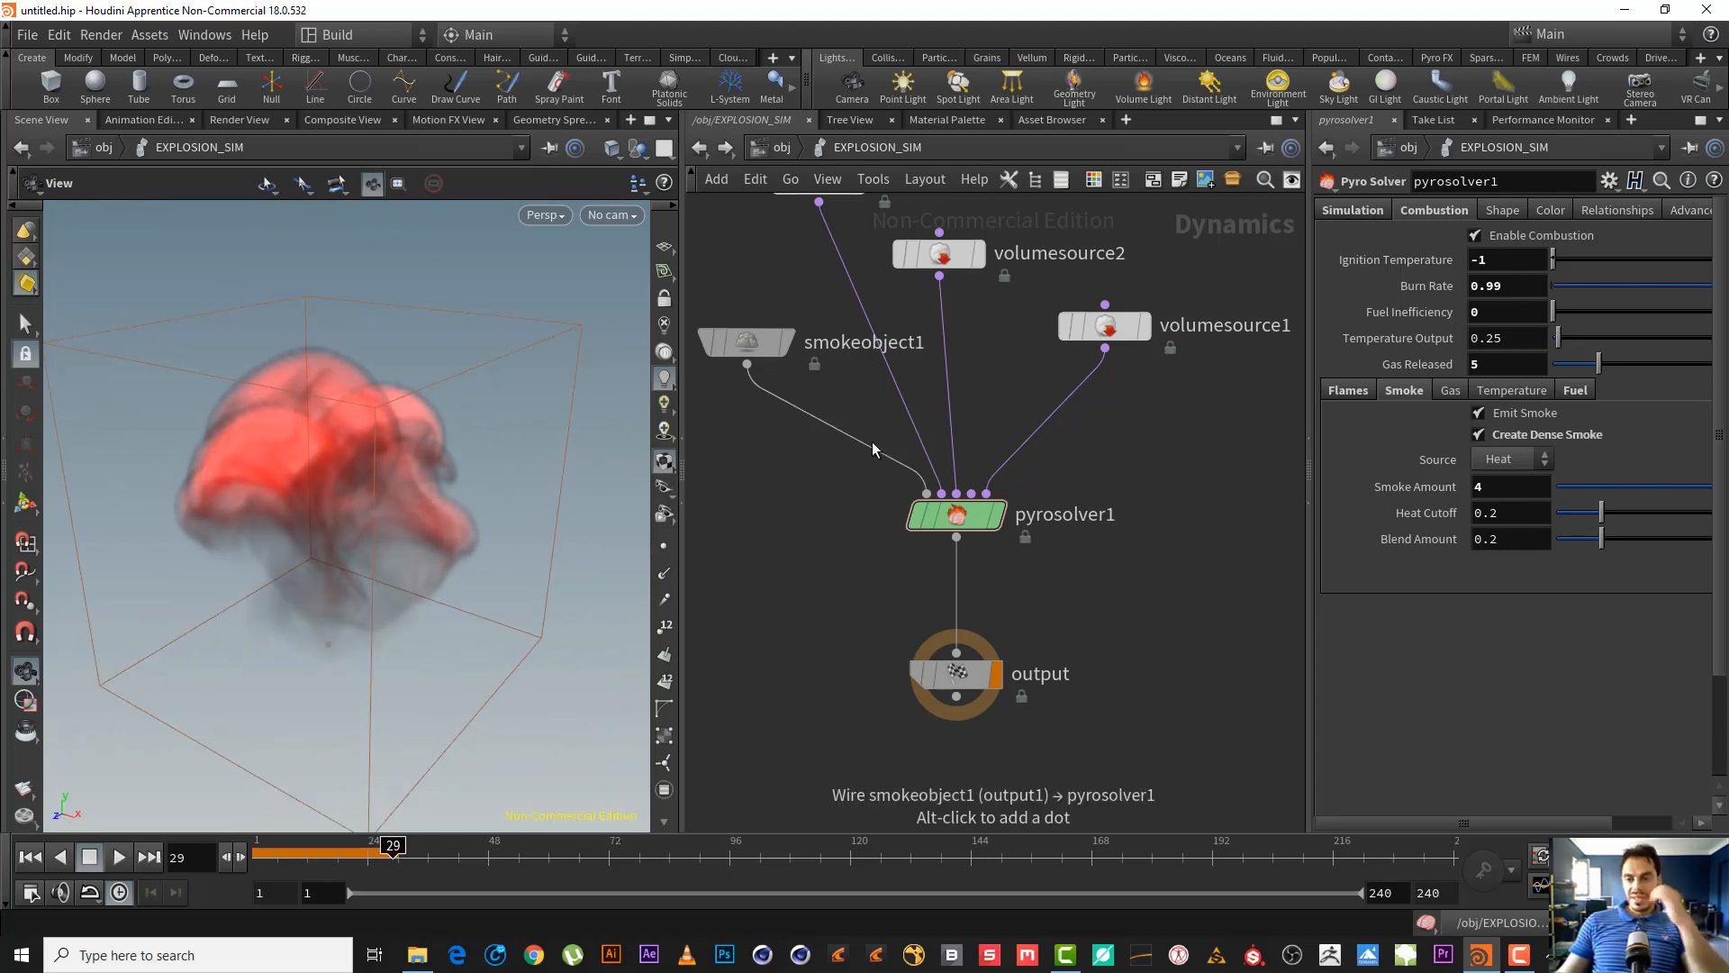
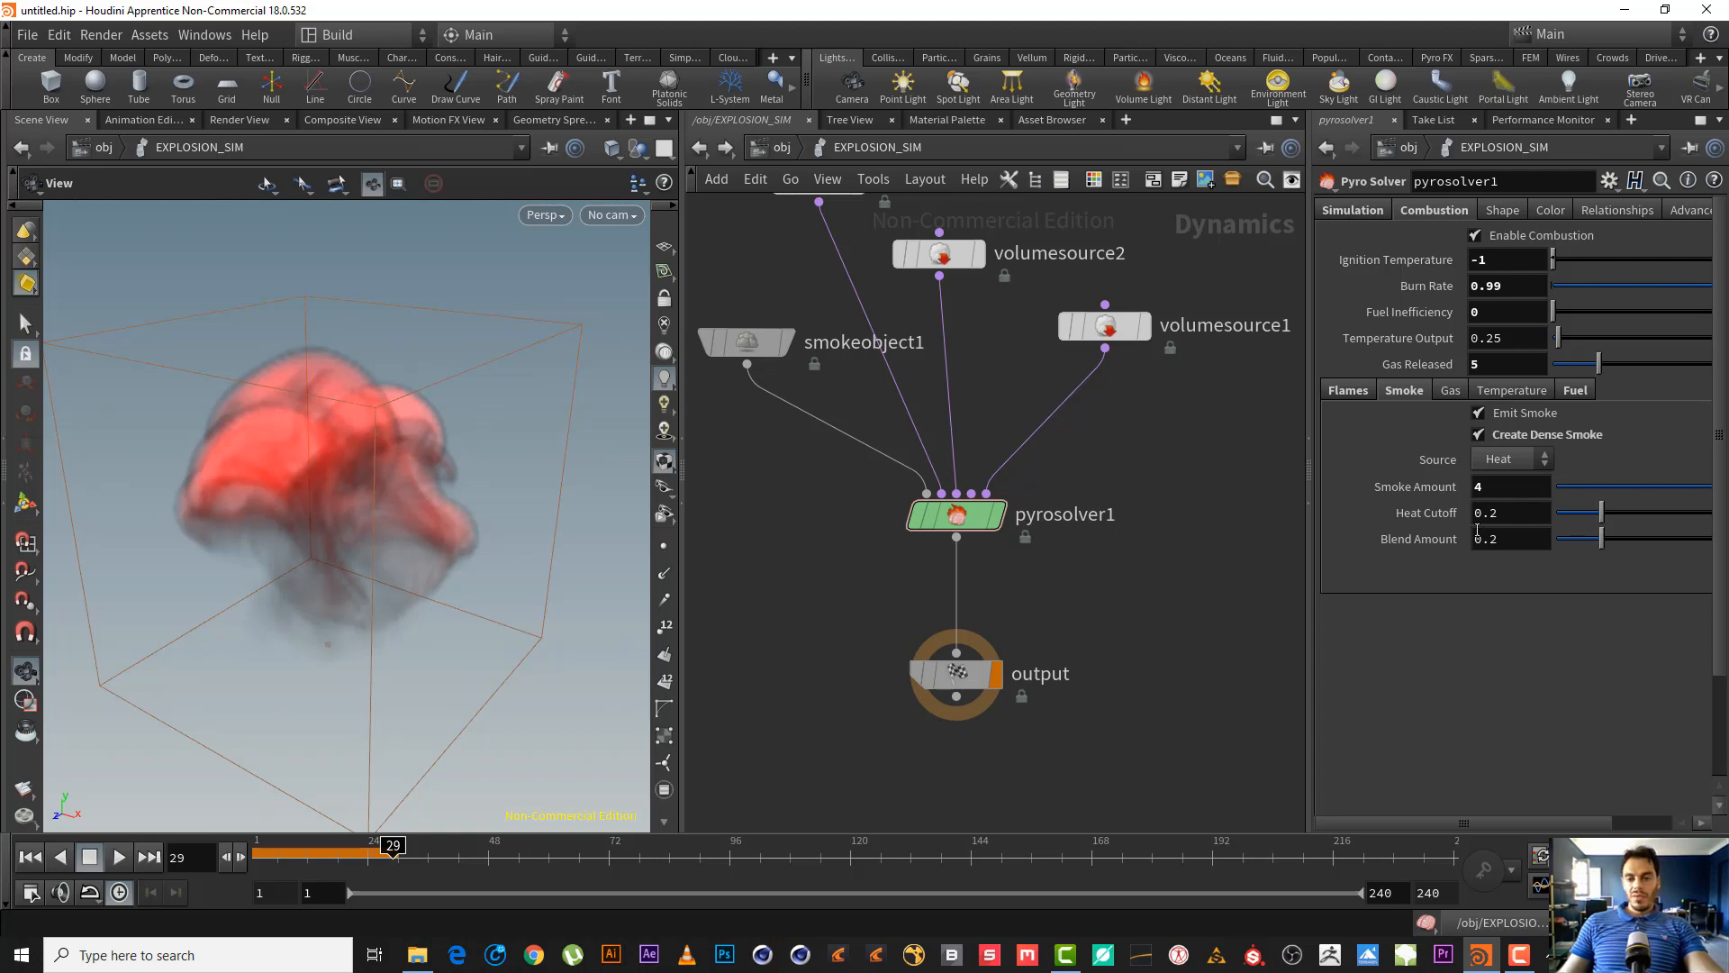
- Set pyrosolver1's smoke Heat Cutoff to 0.1 and replay the simulation from the first frame up to frame 43
{"action": "type", "text": "1"}
{"action": "key", "text": "Return"}
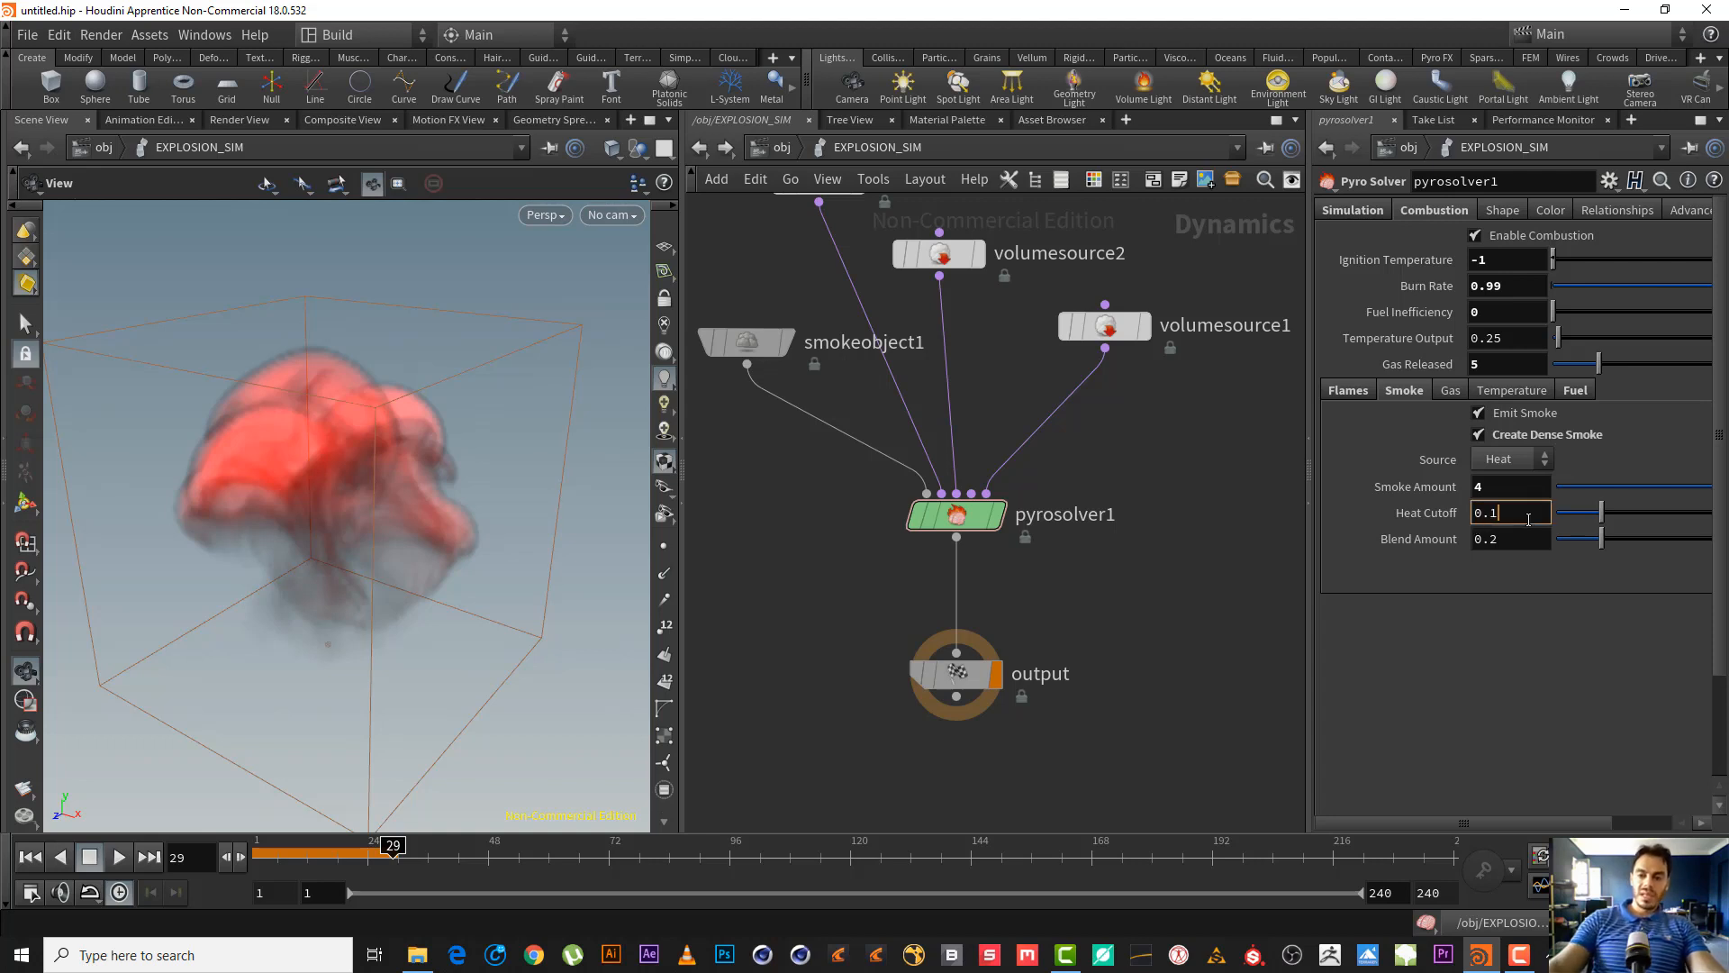
{"action": "left_click", "coordinate": [30, 856]}
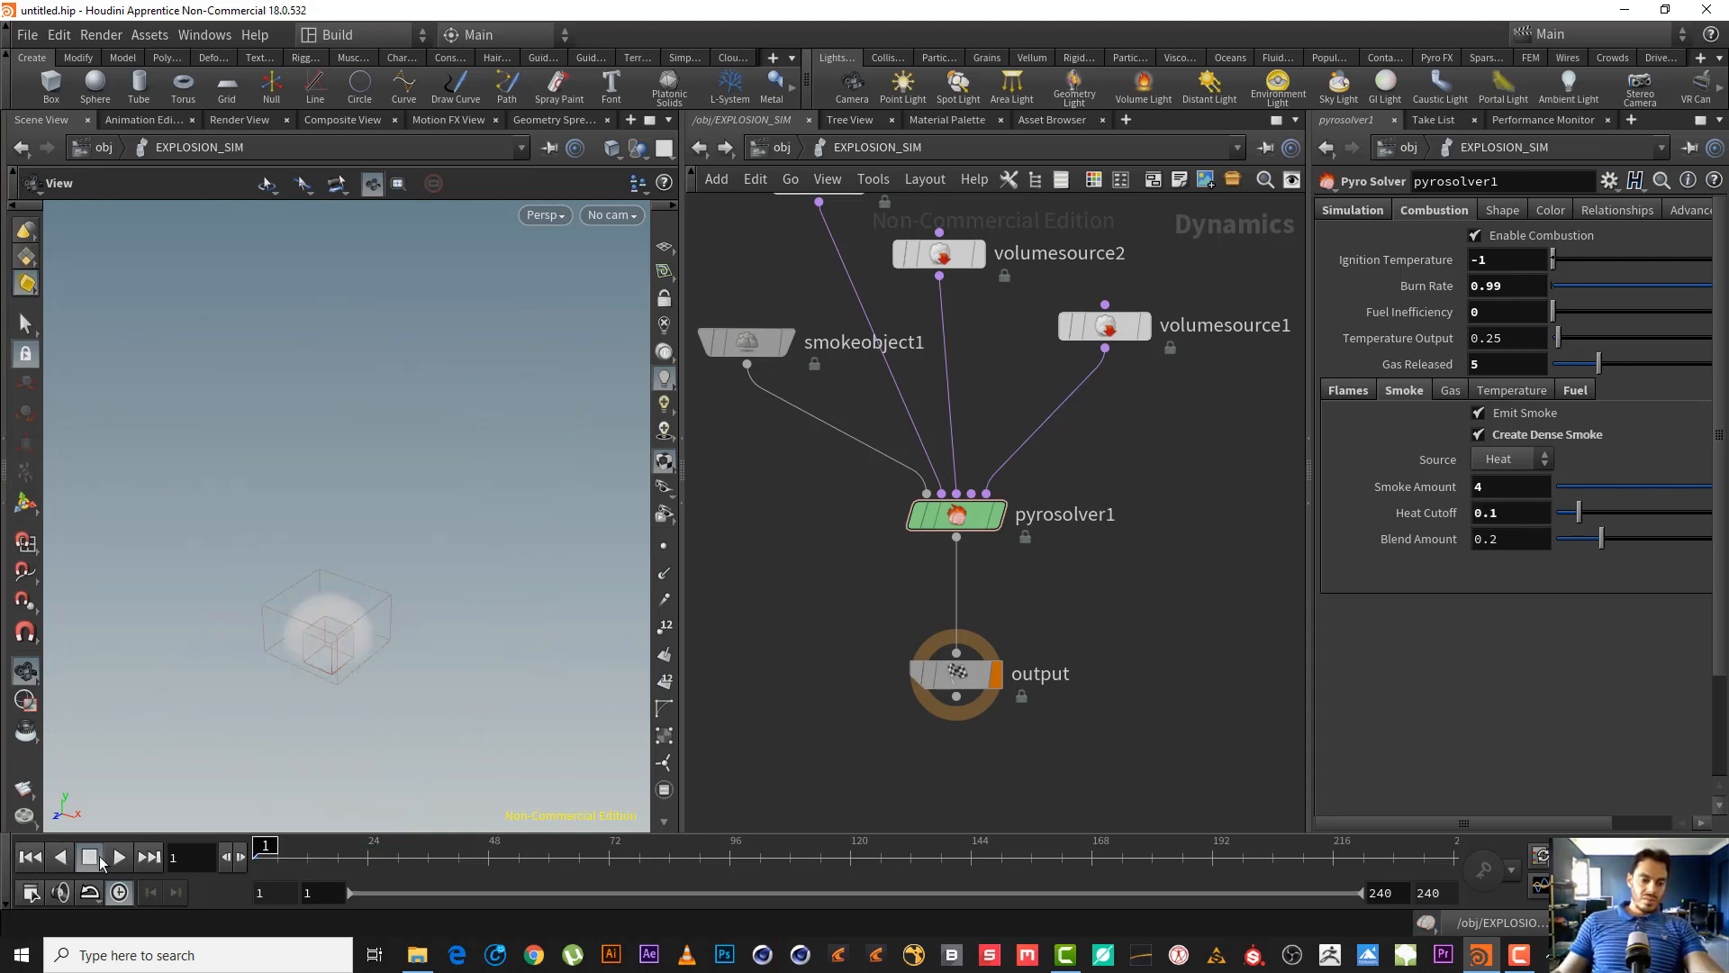
{"action": "left_click", "coordinate": [119, 857]}
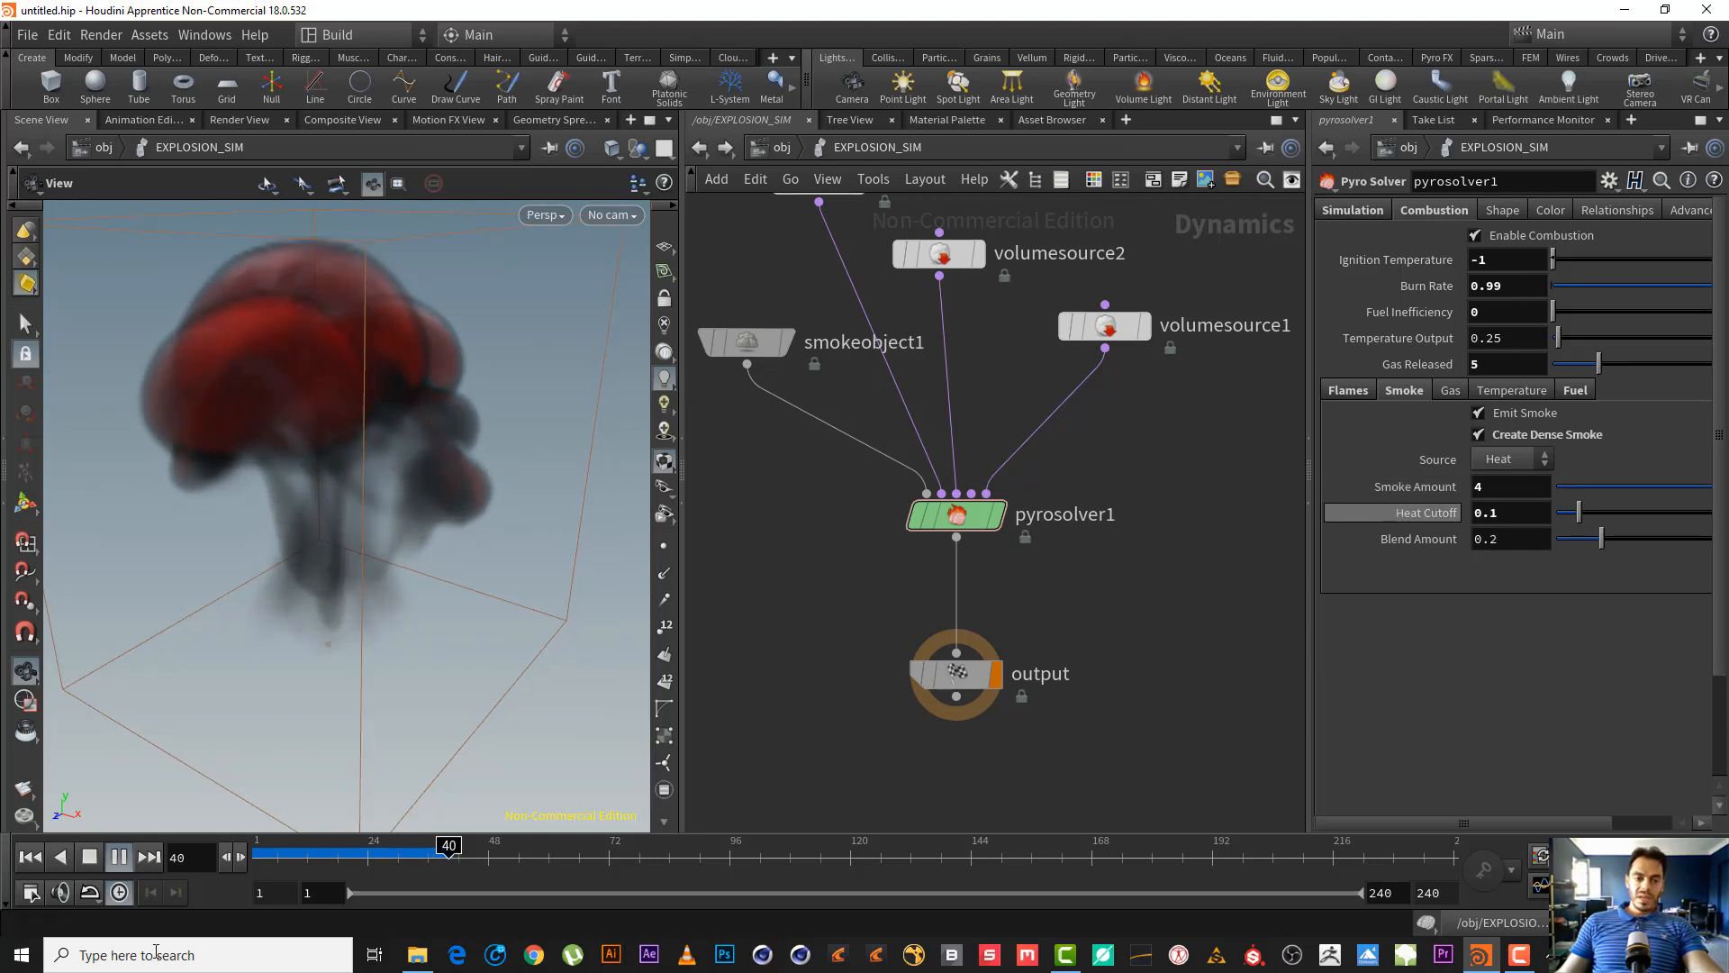
{"action": "left_click", "coordinate": [90, 856]}
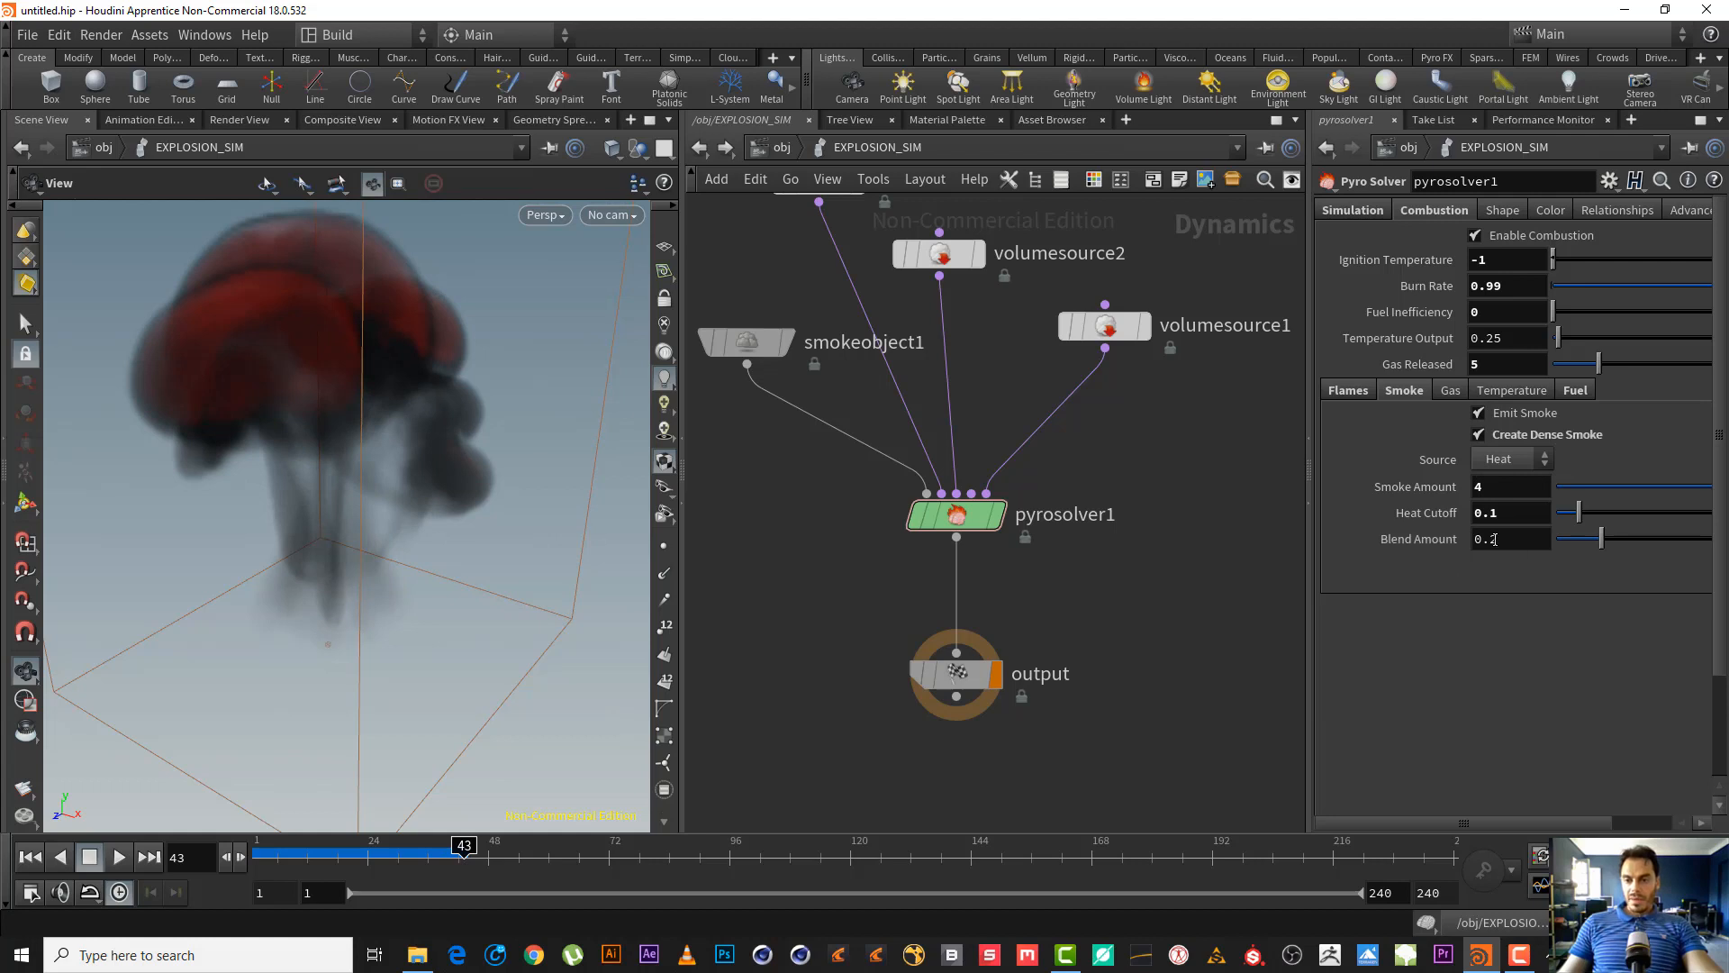
- Set the smoke Heat Cutoff back to 0.2
{"action": "double_click", "coordinate": [1489, 511]}
{"action": "type", "text": "2"}
{"action": "key", "text": "Return"}
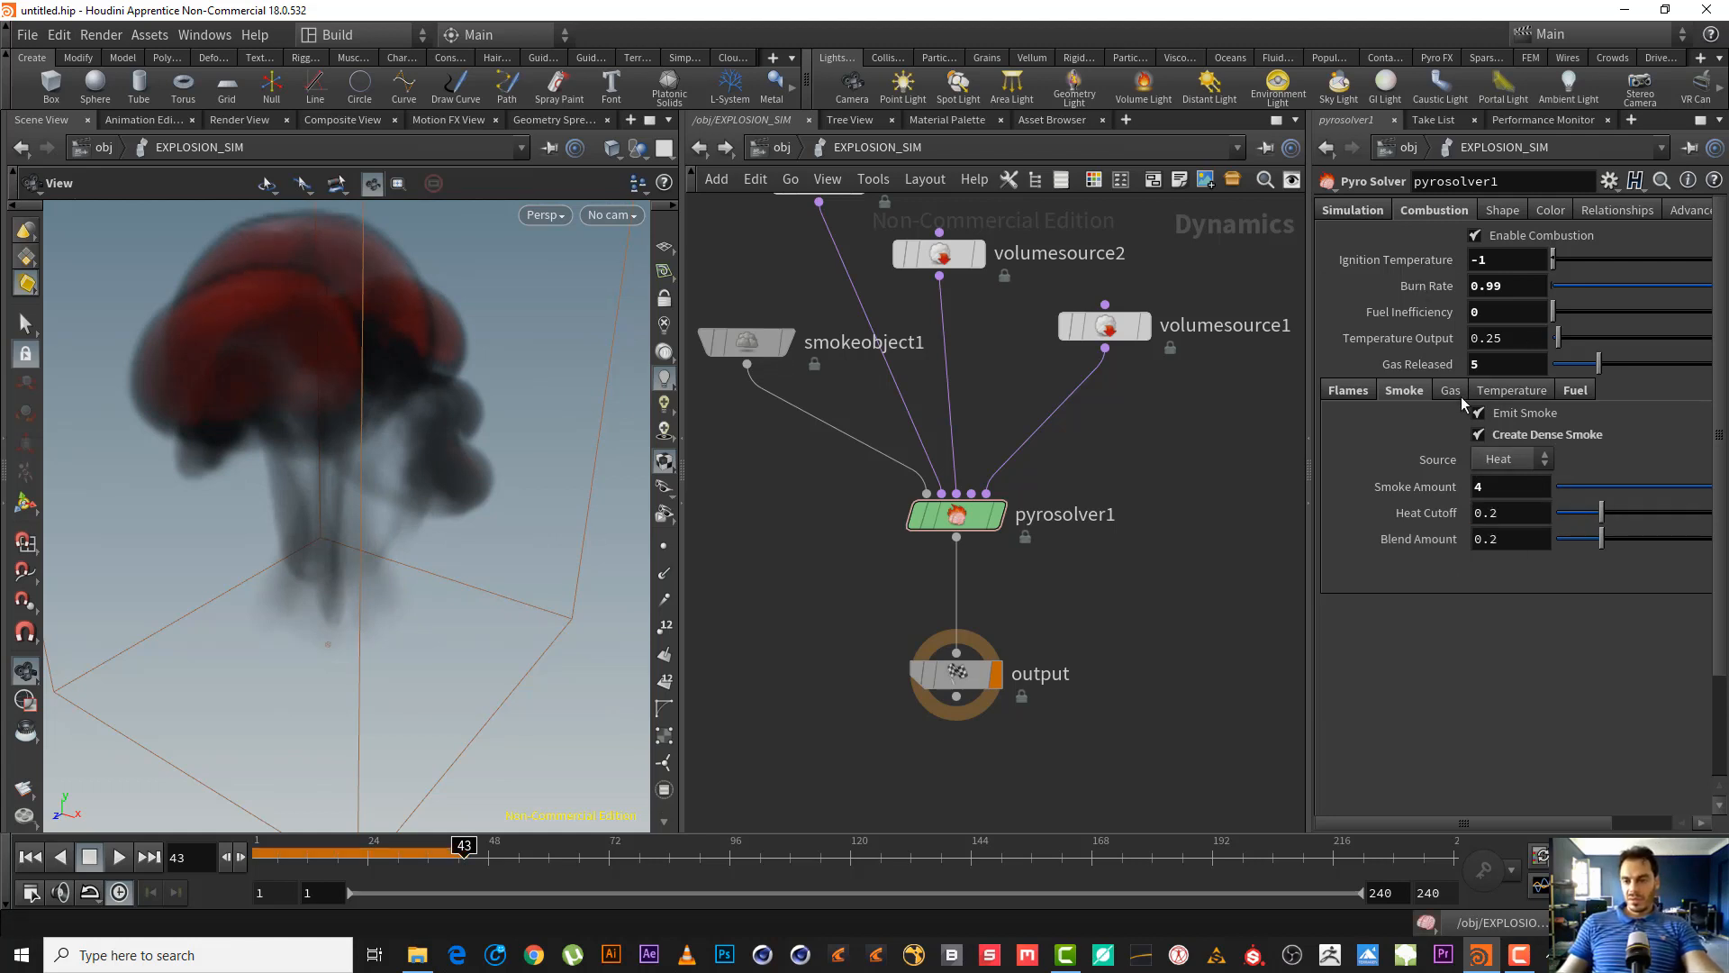
- In pyrosolver1's gas combustion settings, set Flame Contribution to 1 and Burn Contribution to 0.2
{"action": "left_click", "coordinate": [1451, 391]}
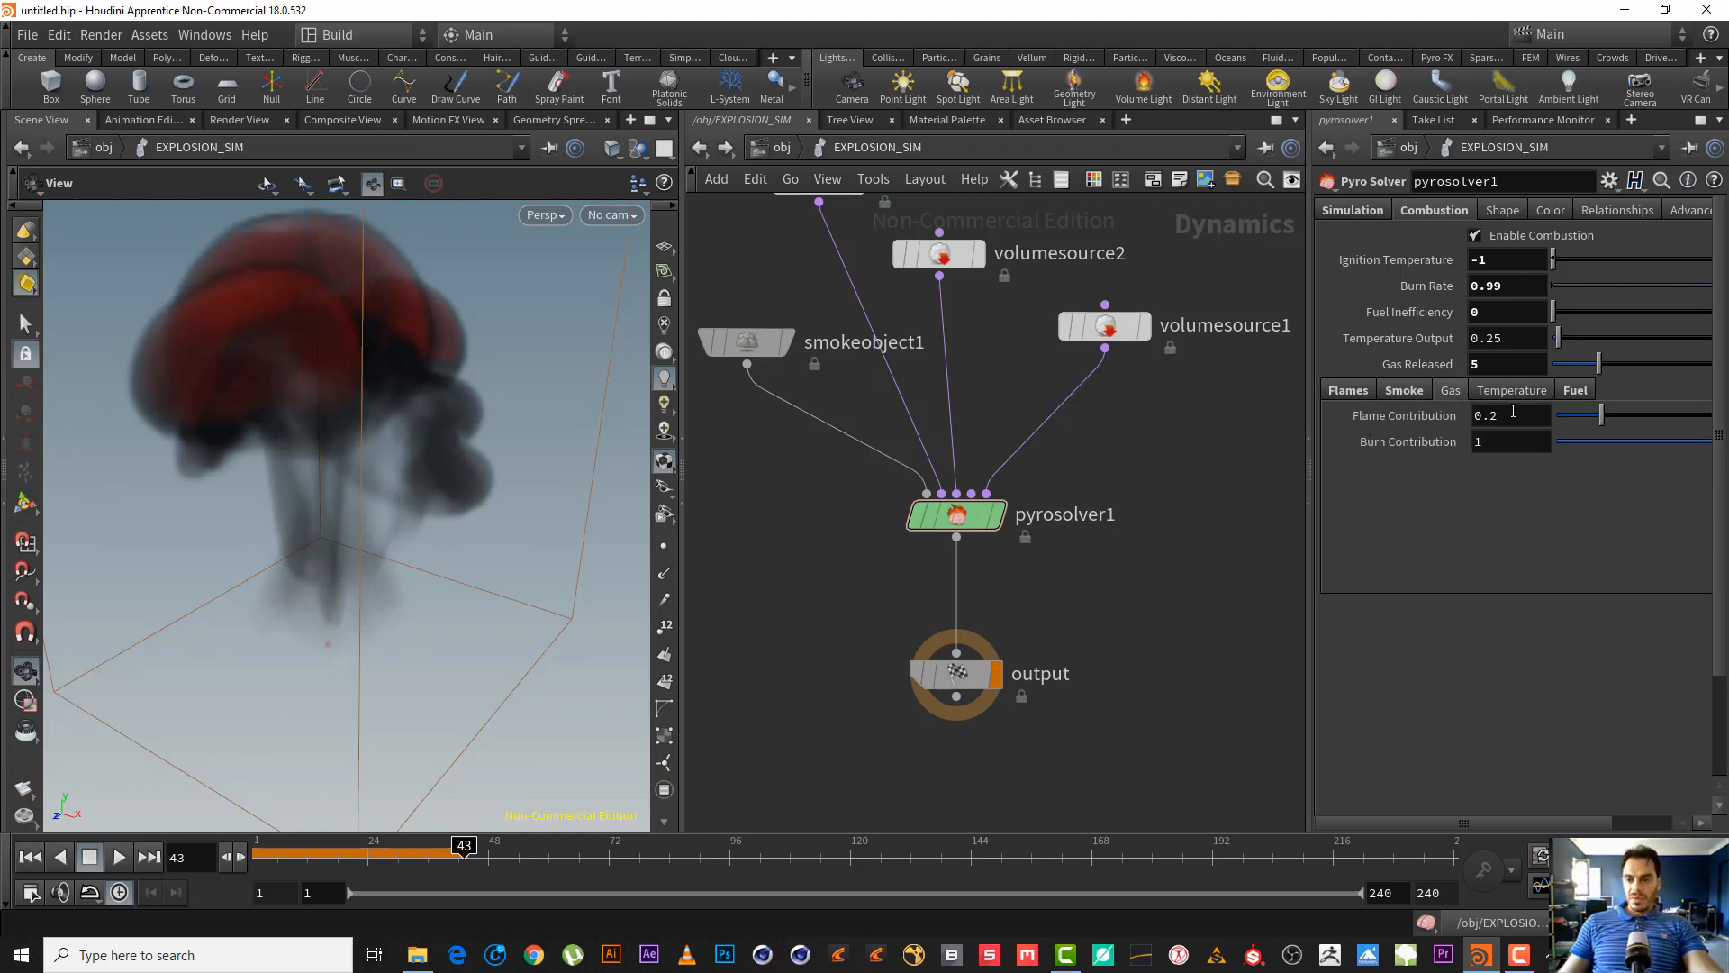
{"action": "type", "text": "1"}
{"action": "key", "text": "Return"}
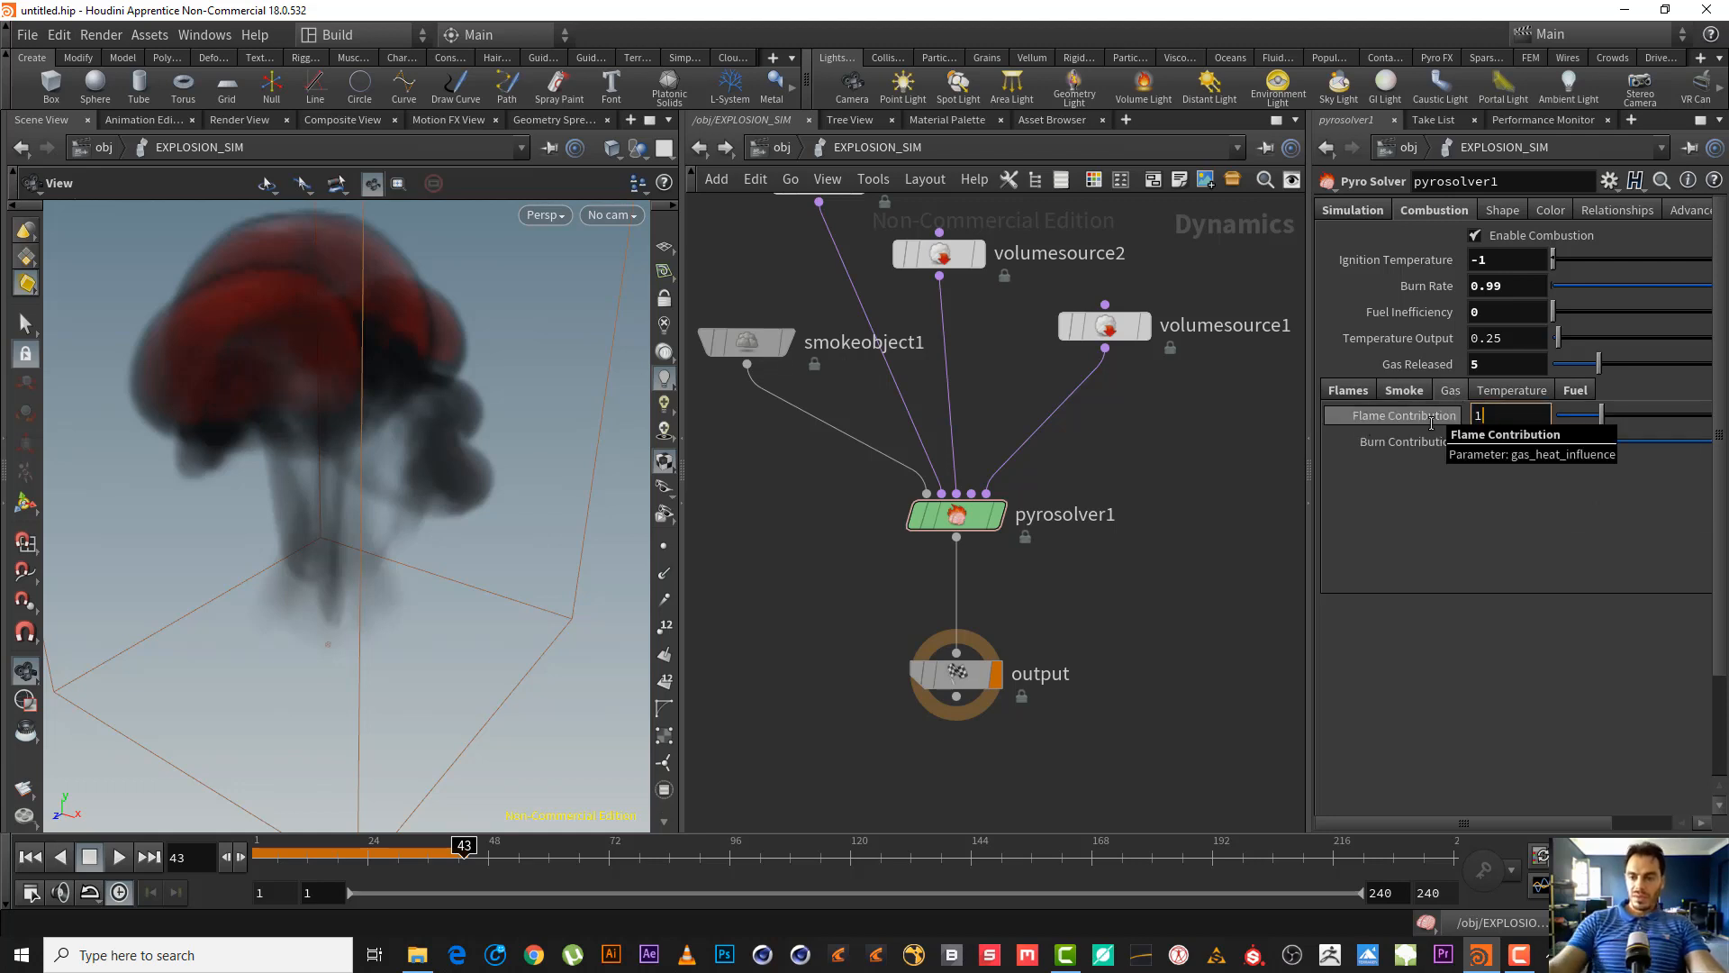
{"action": "left_click", "coordinate": [1500, 440]}
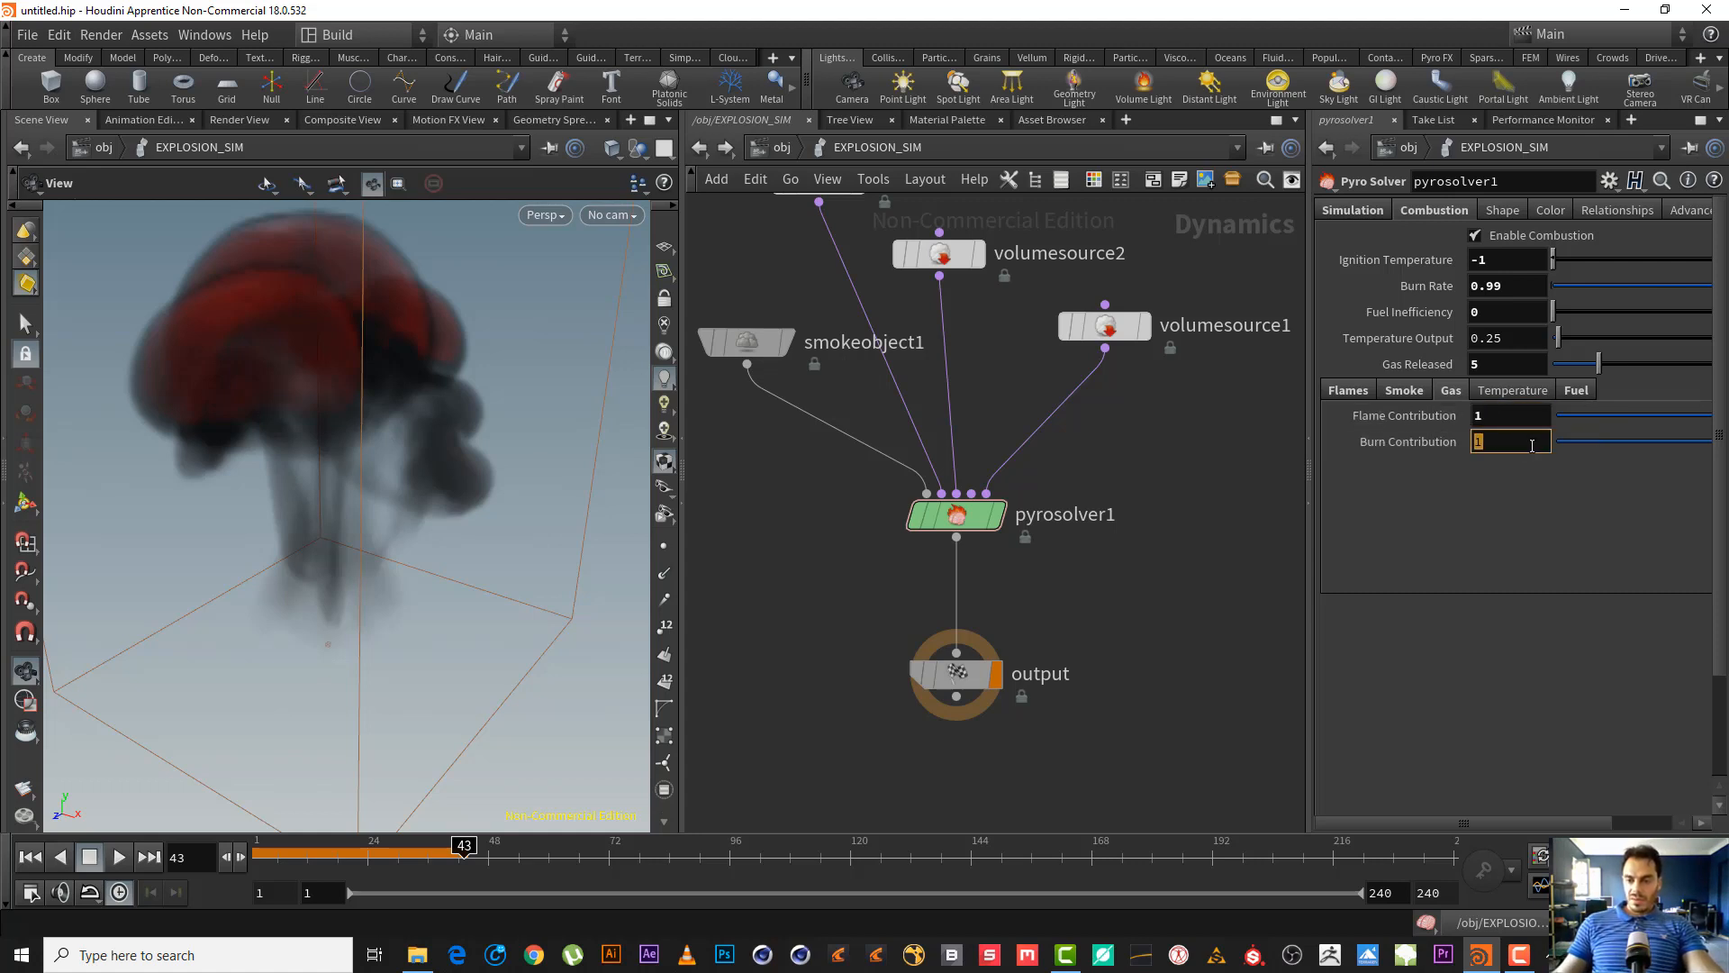
{"action": "type", "text": ".2"}
{"action": "key", "text": "Return"}
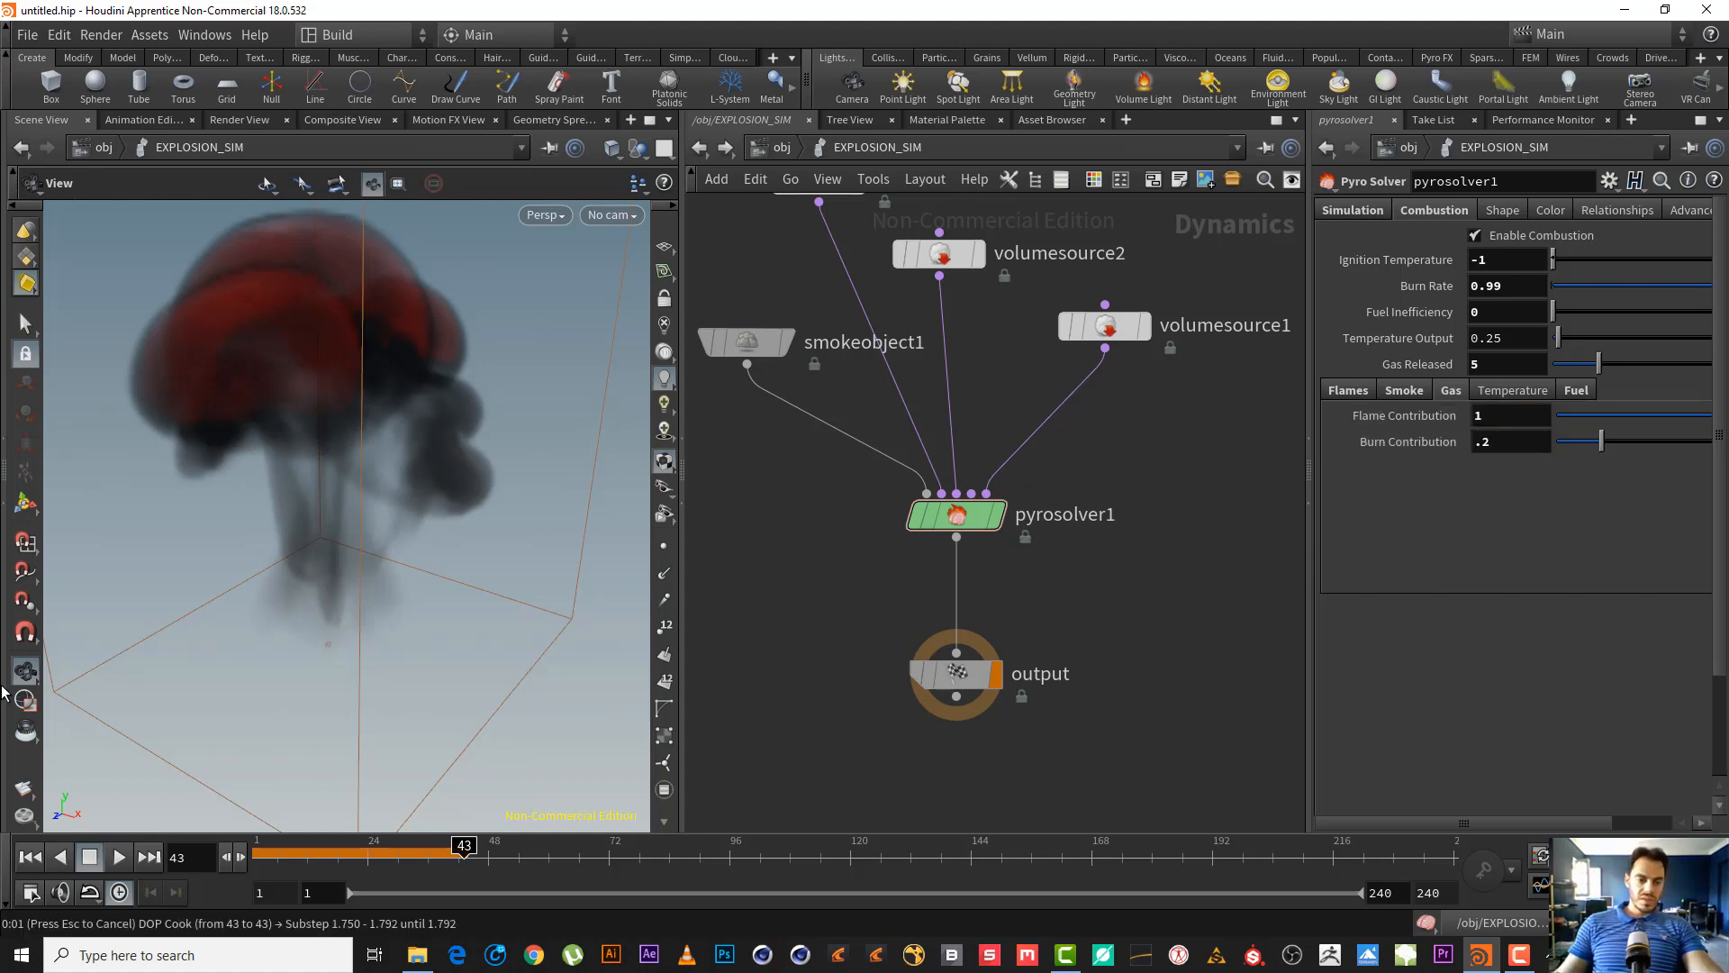
- Replay the simulation from the first frame and stop it at frame 38
{"action": "left_click", "coordinate": [30, 856]}
{"action": "left_click", "coordinate": [119, 856]}
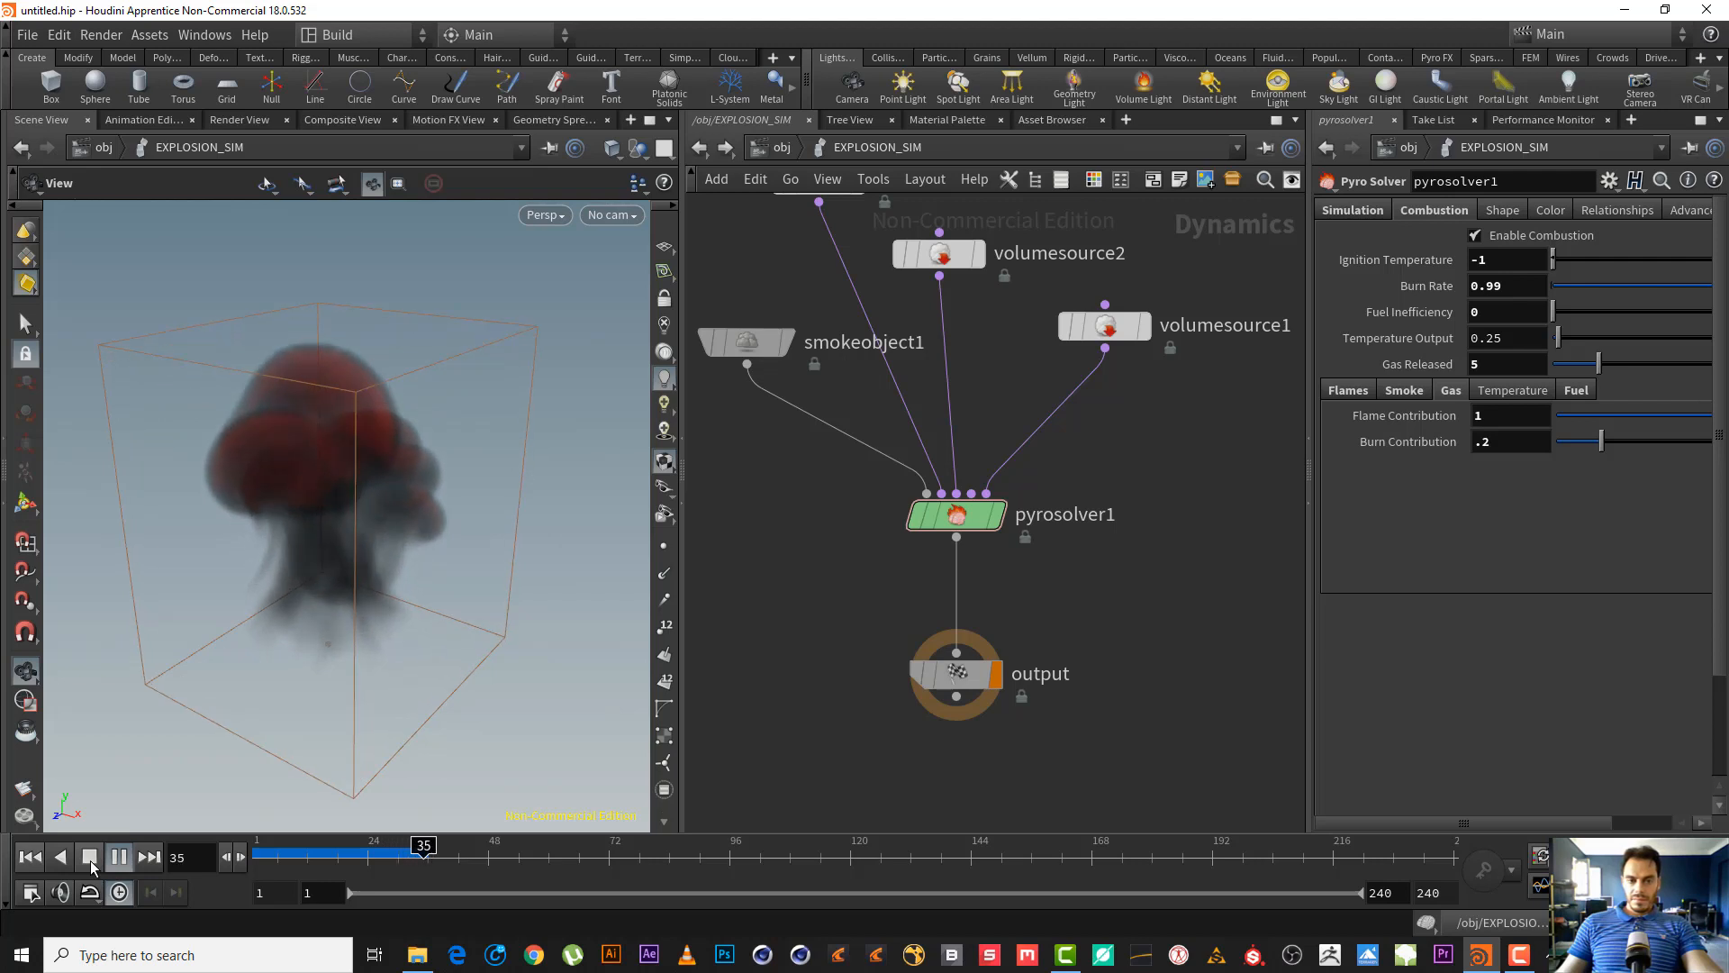
{"action": "left_click", "coordinate": [90, 861]}
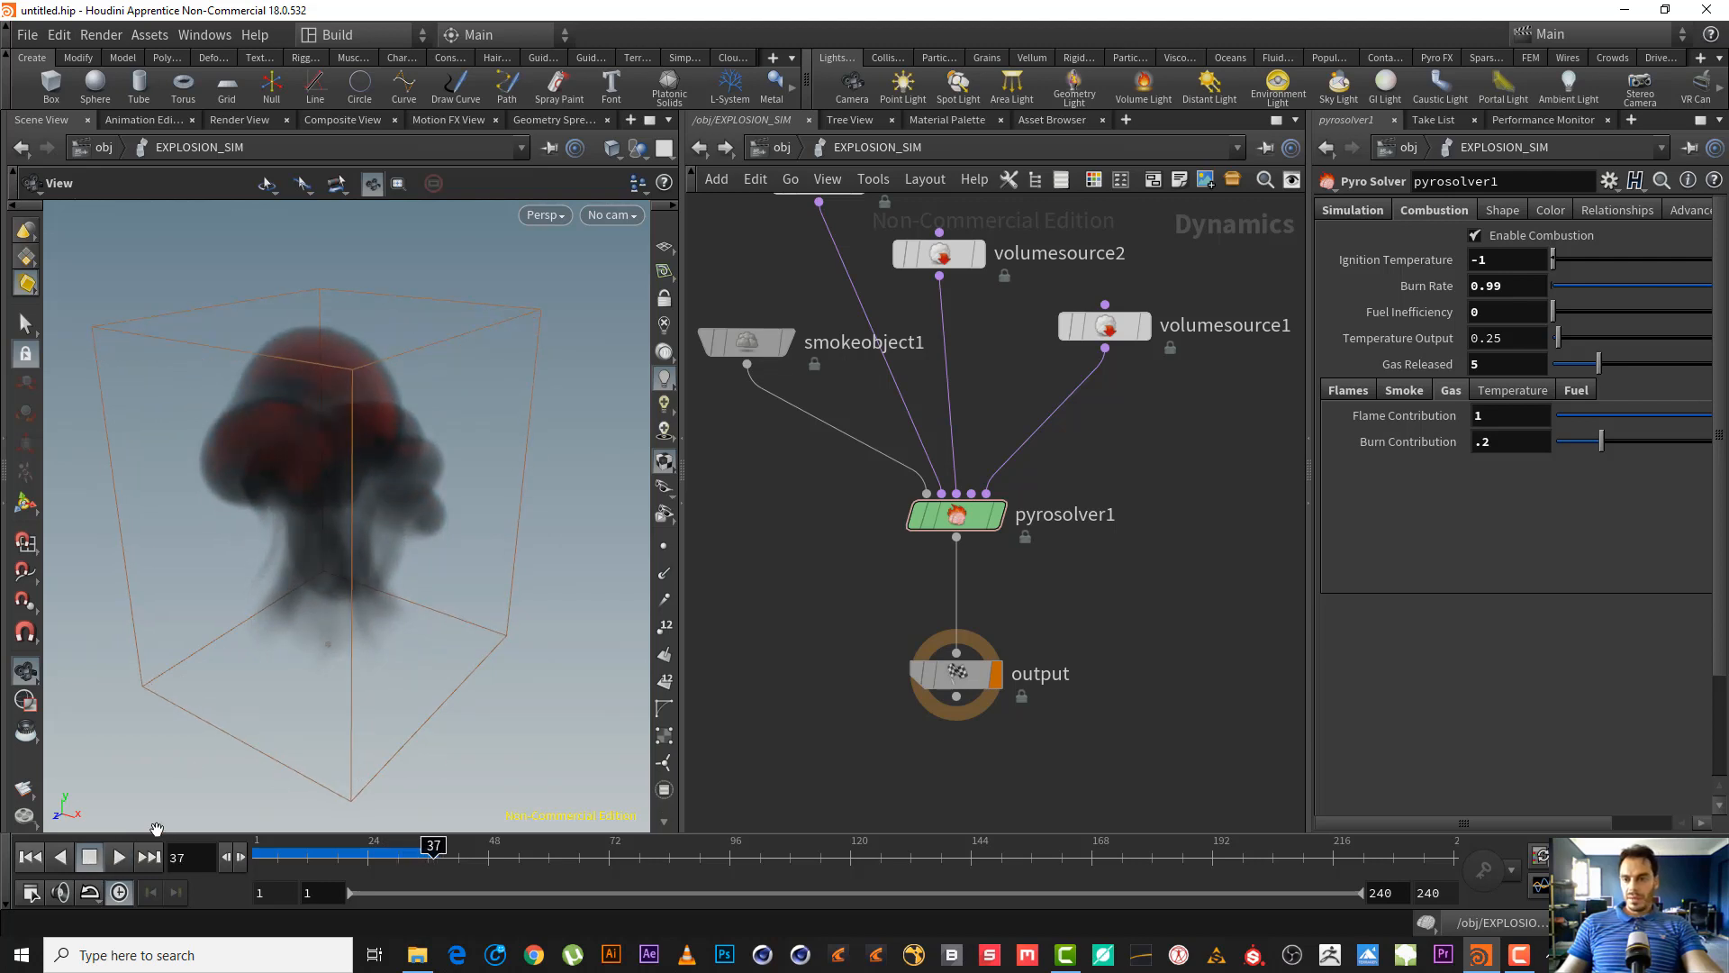
- Look over pyrosolver1's temperature combustion settings and set Fuel Speed to 1 in its fuel settings
{"action": "left_click", "coordinate": [1529, 389]}
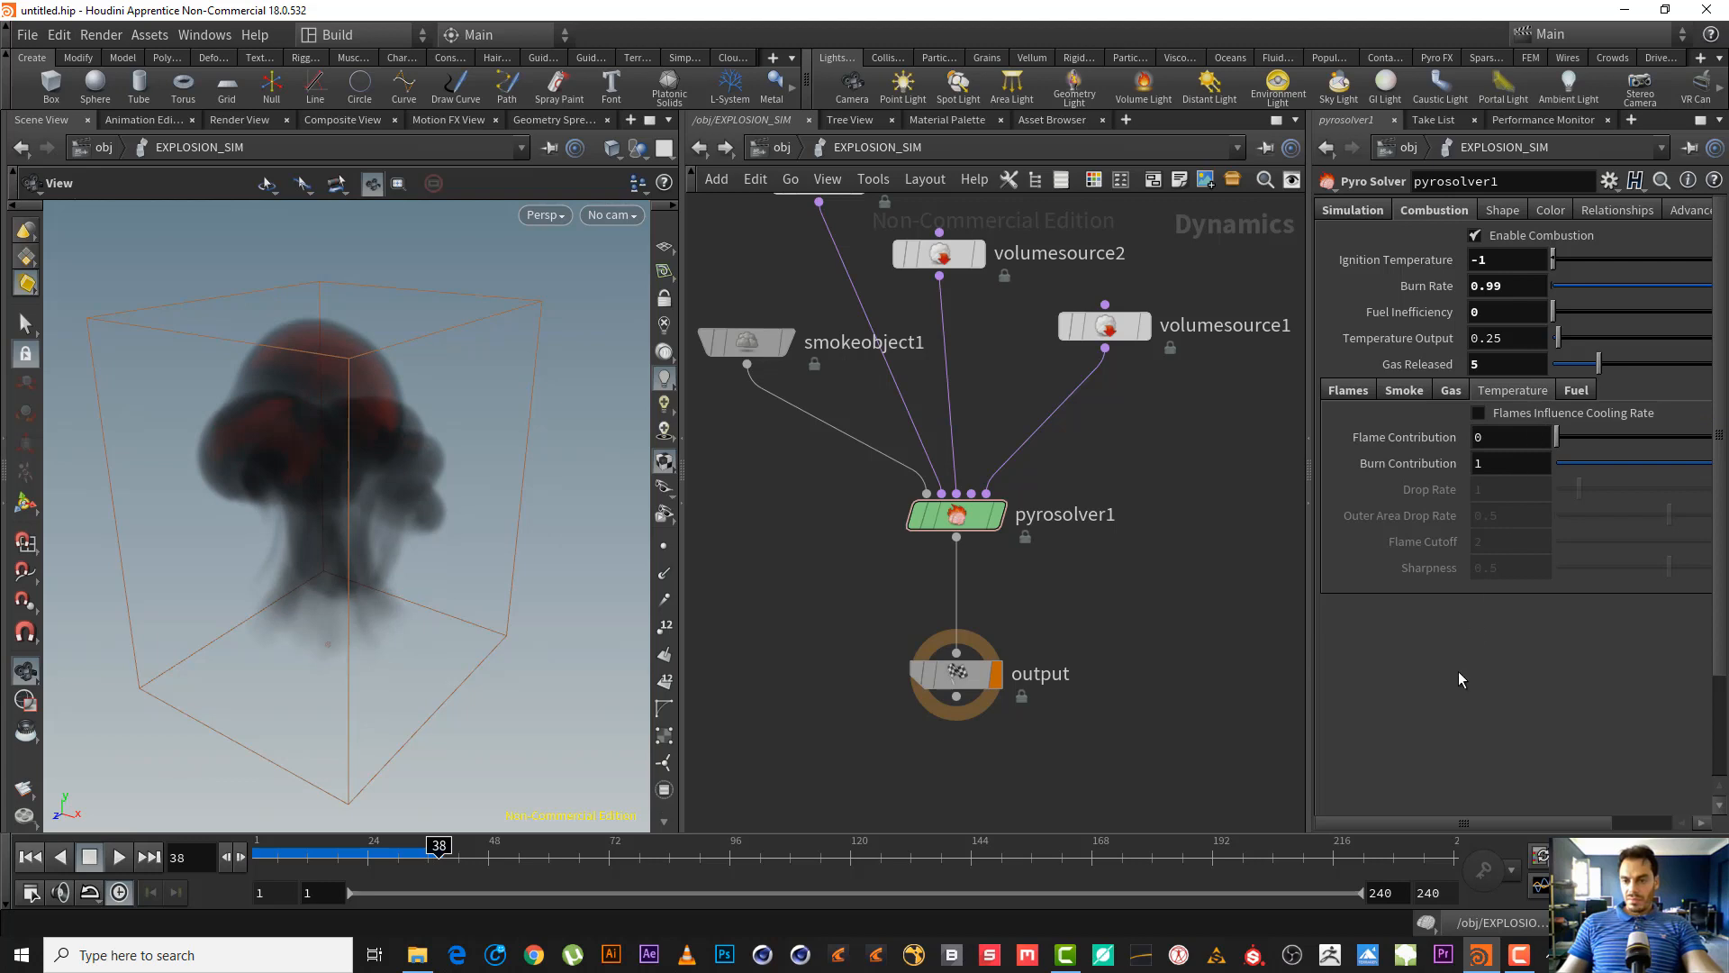
{"action": "left_click", "coordinate": [1582, 396]}
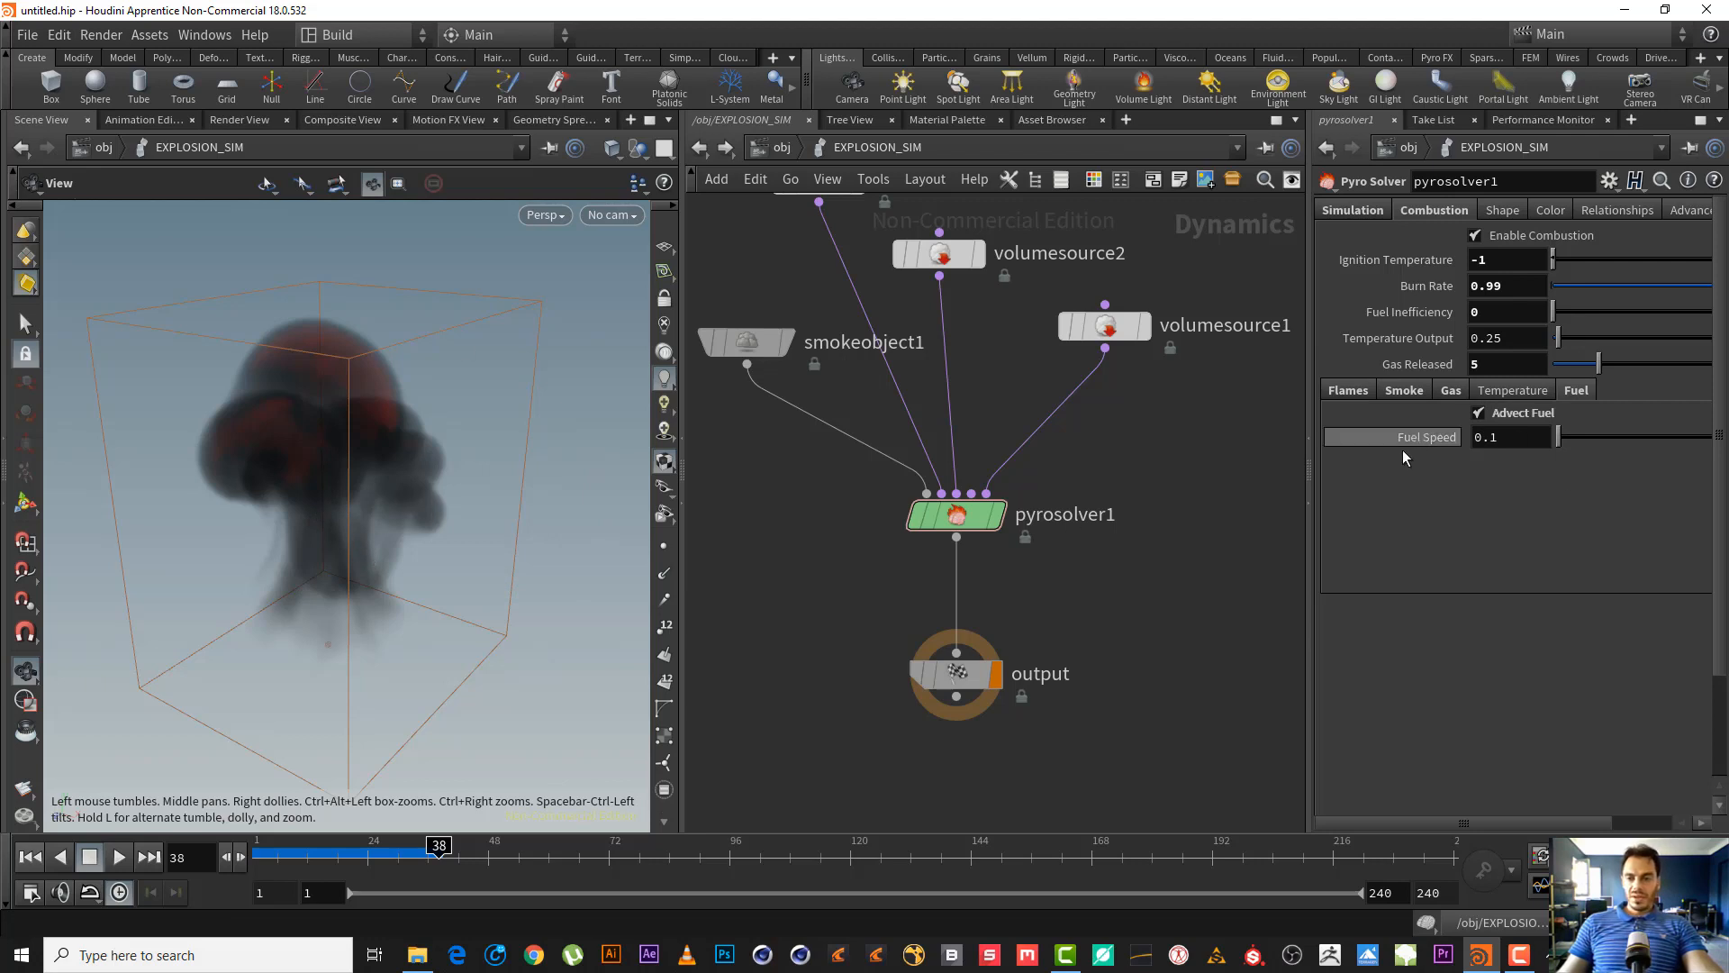
{"action": "left_click_drag", "start_coordinate": [1516, 438], "coordinate": [1363, 419]}
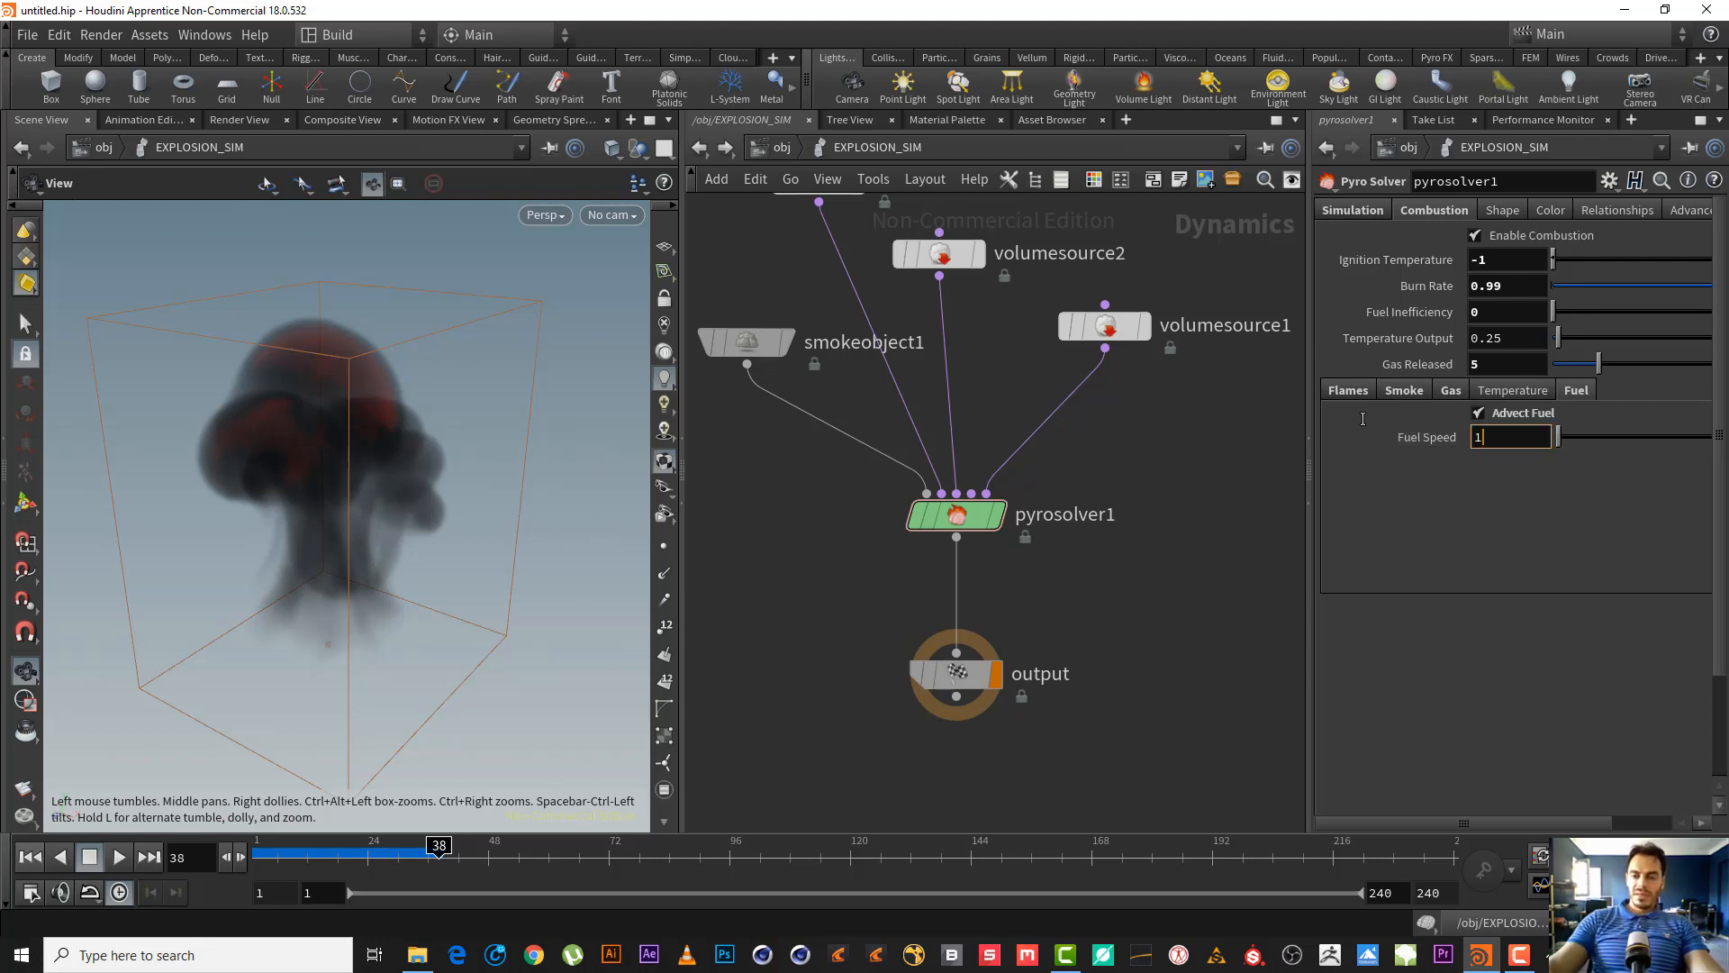
{"action": "type", "text": "1"}
{"action": "key", "text": "Return"}
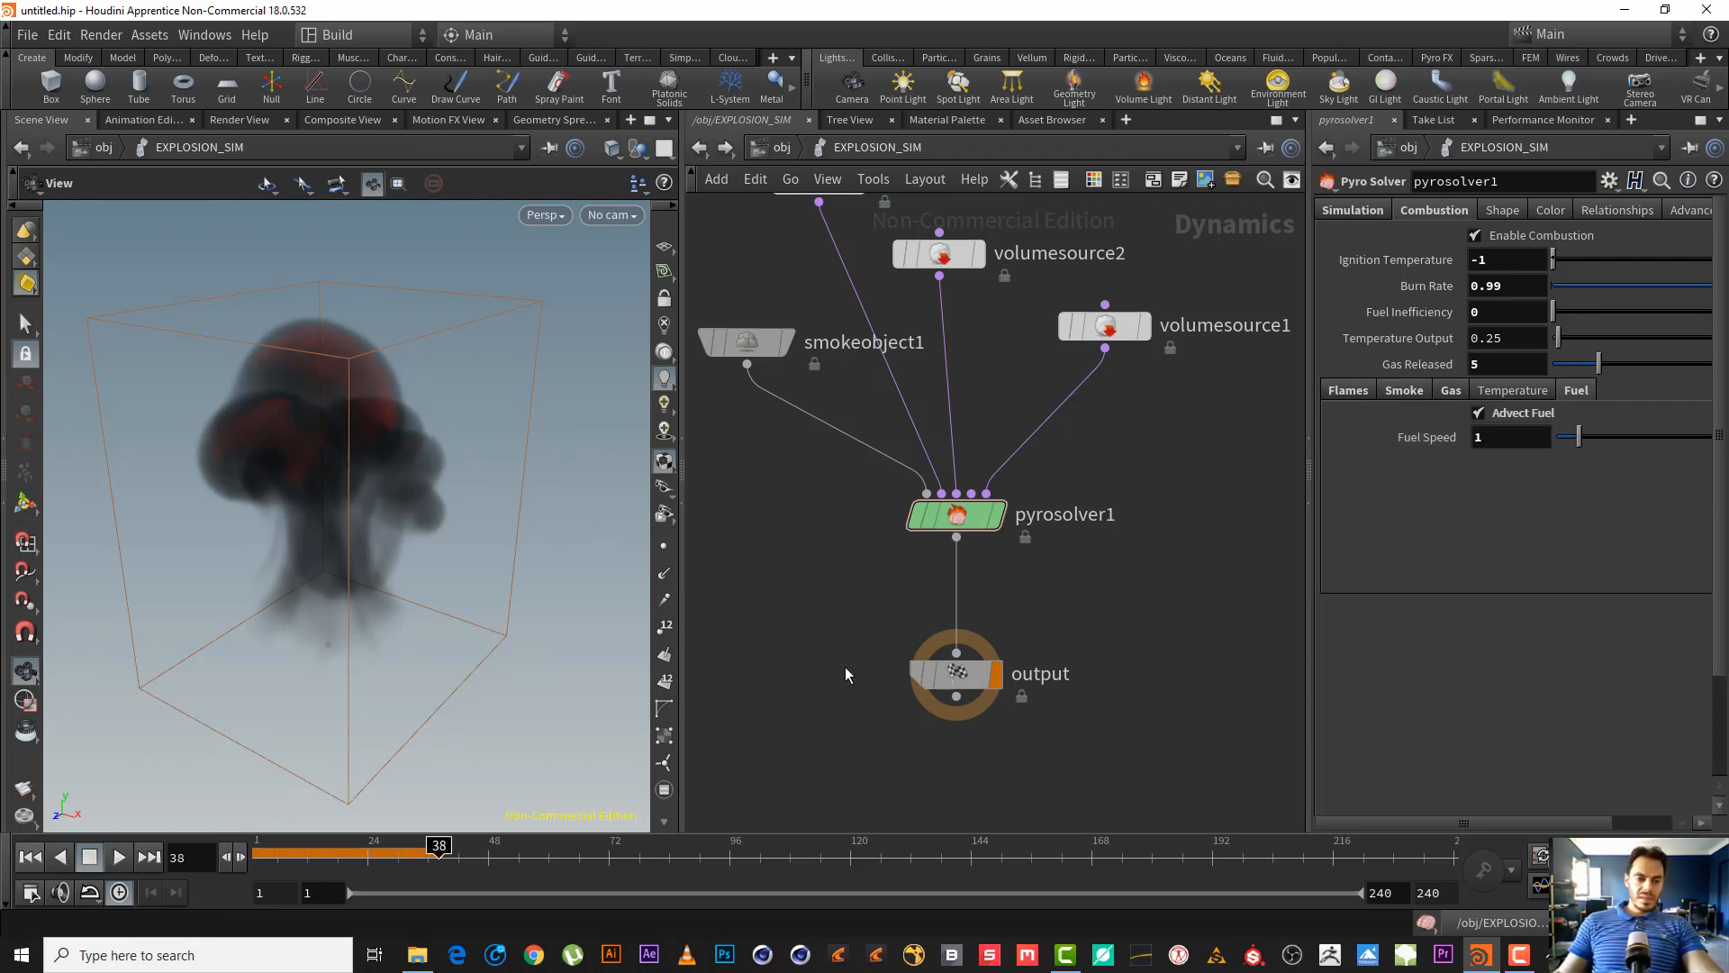
- Run the simulation up to frame 42 and view the explosion from another angle
{"action": "left_click", "coordinate": [118, 858]}
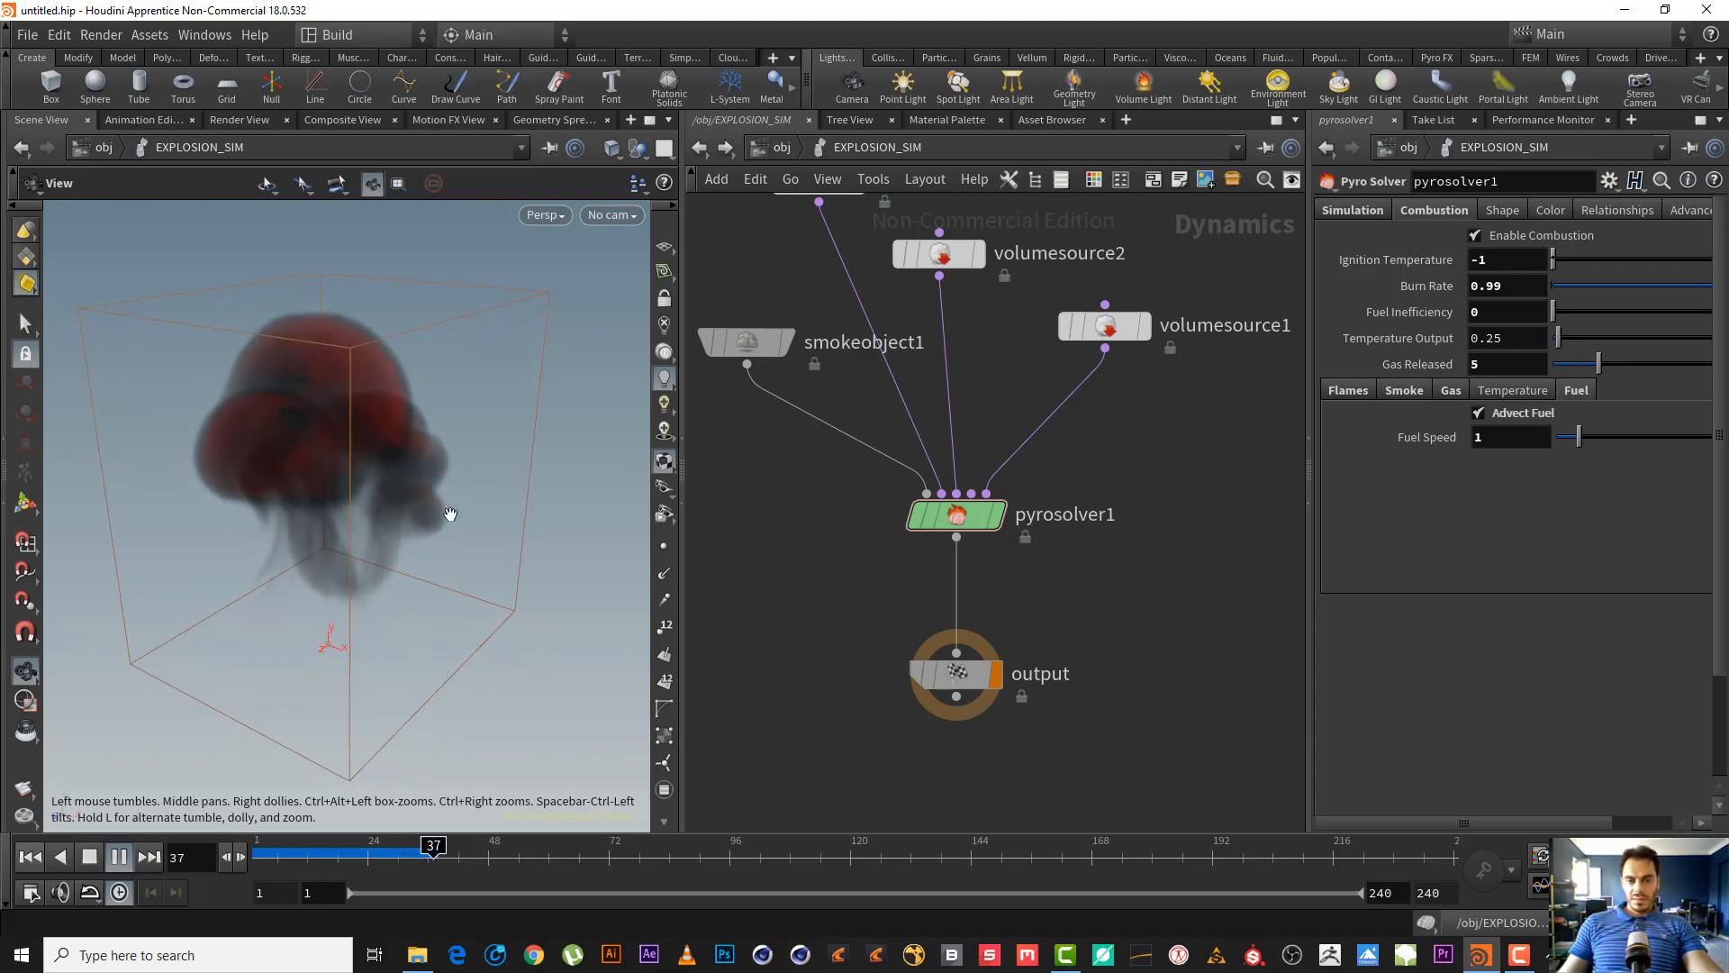
{"action": "left_click", "coordinate": [90, 856]}
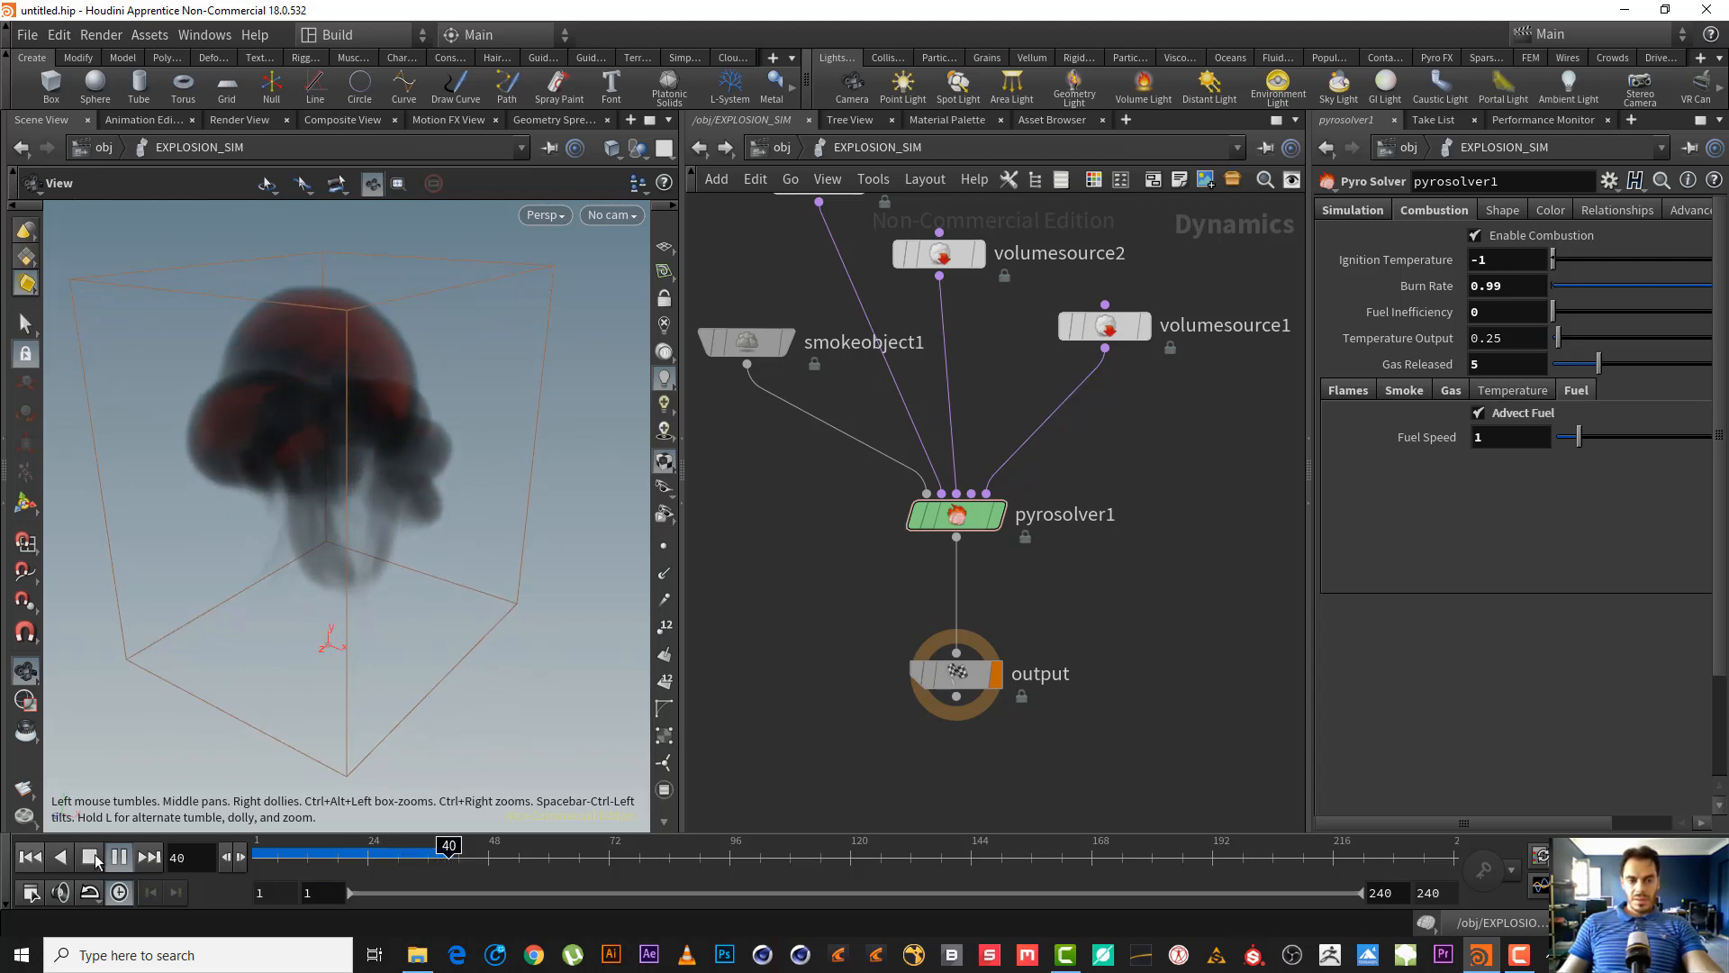
{"action": "left_click_drag", "start_coordinate": [339, 495], "coordinate": [386, 470]}
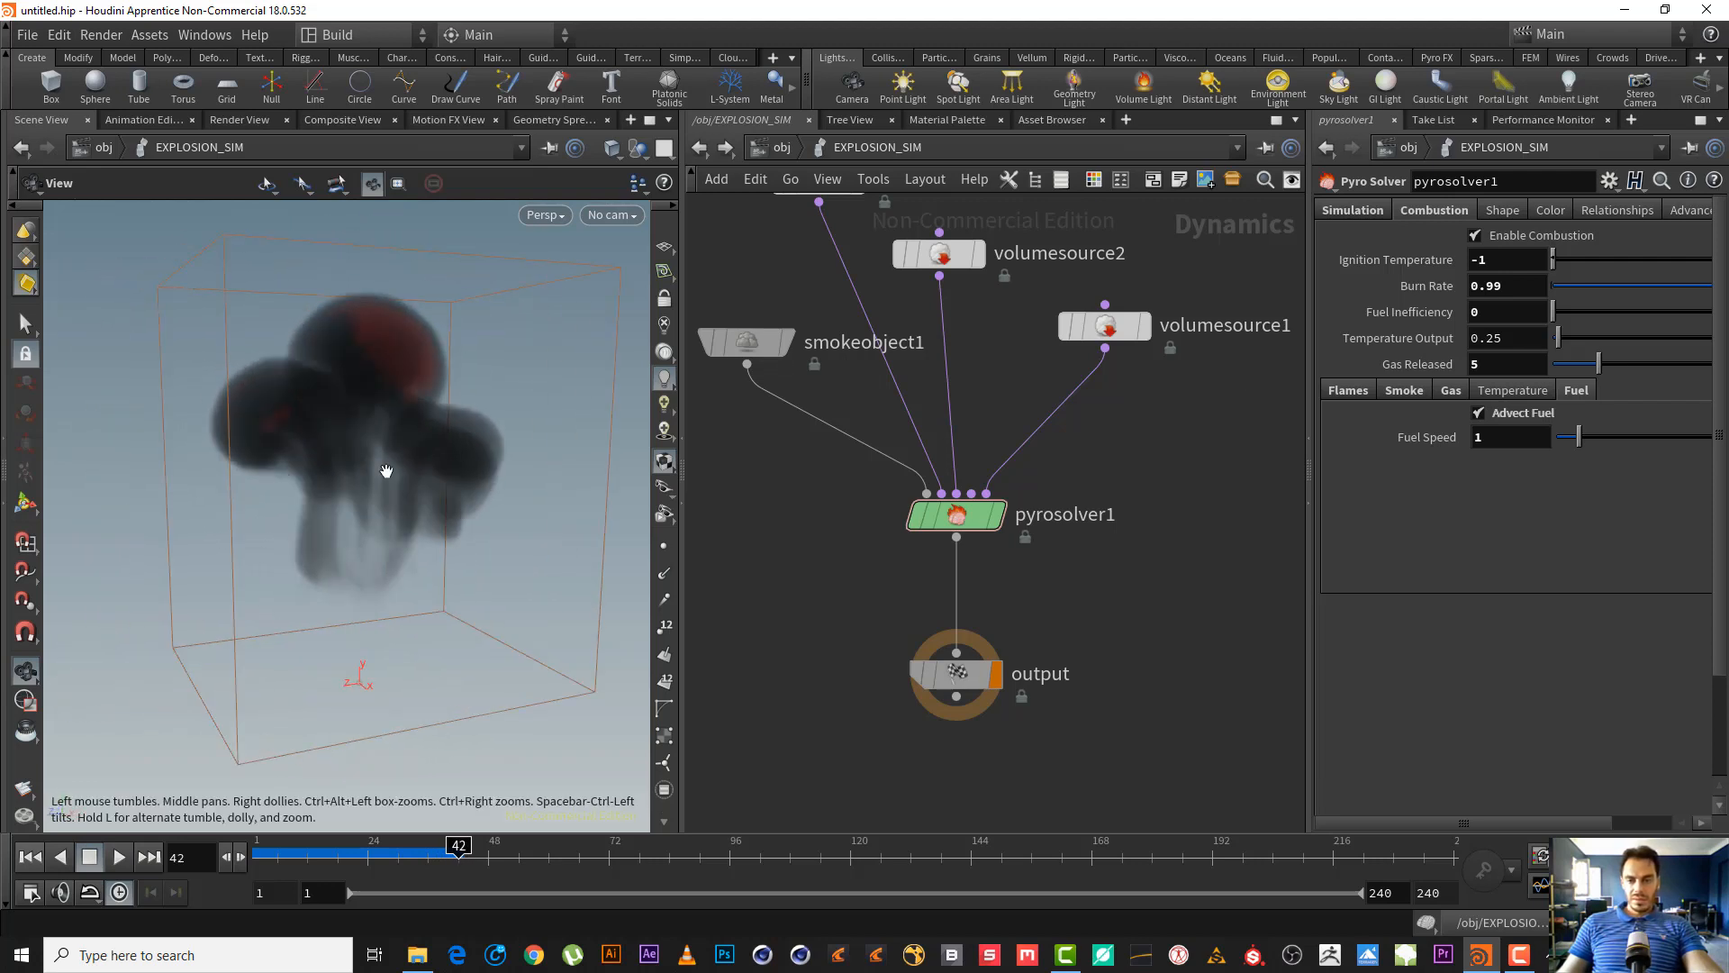
- Set the Density Scale of smokeobject1's multi-field visualization to 2
{"action": "left_click", "coordinate": [1495, 437]}
{"action": "middle_click_drag", "start_coordinate": [966, 423], "coordinate": [996, 582]}
{"action": "left_click", "coordinate": [822, 339]}
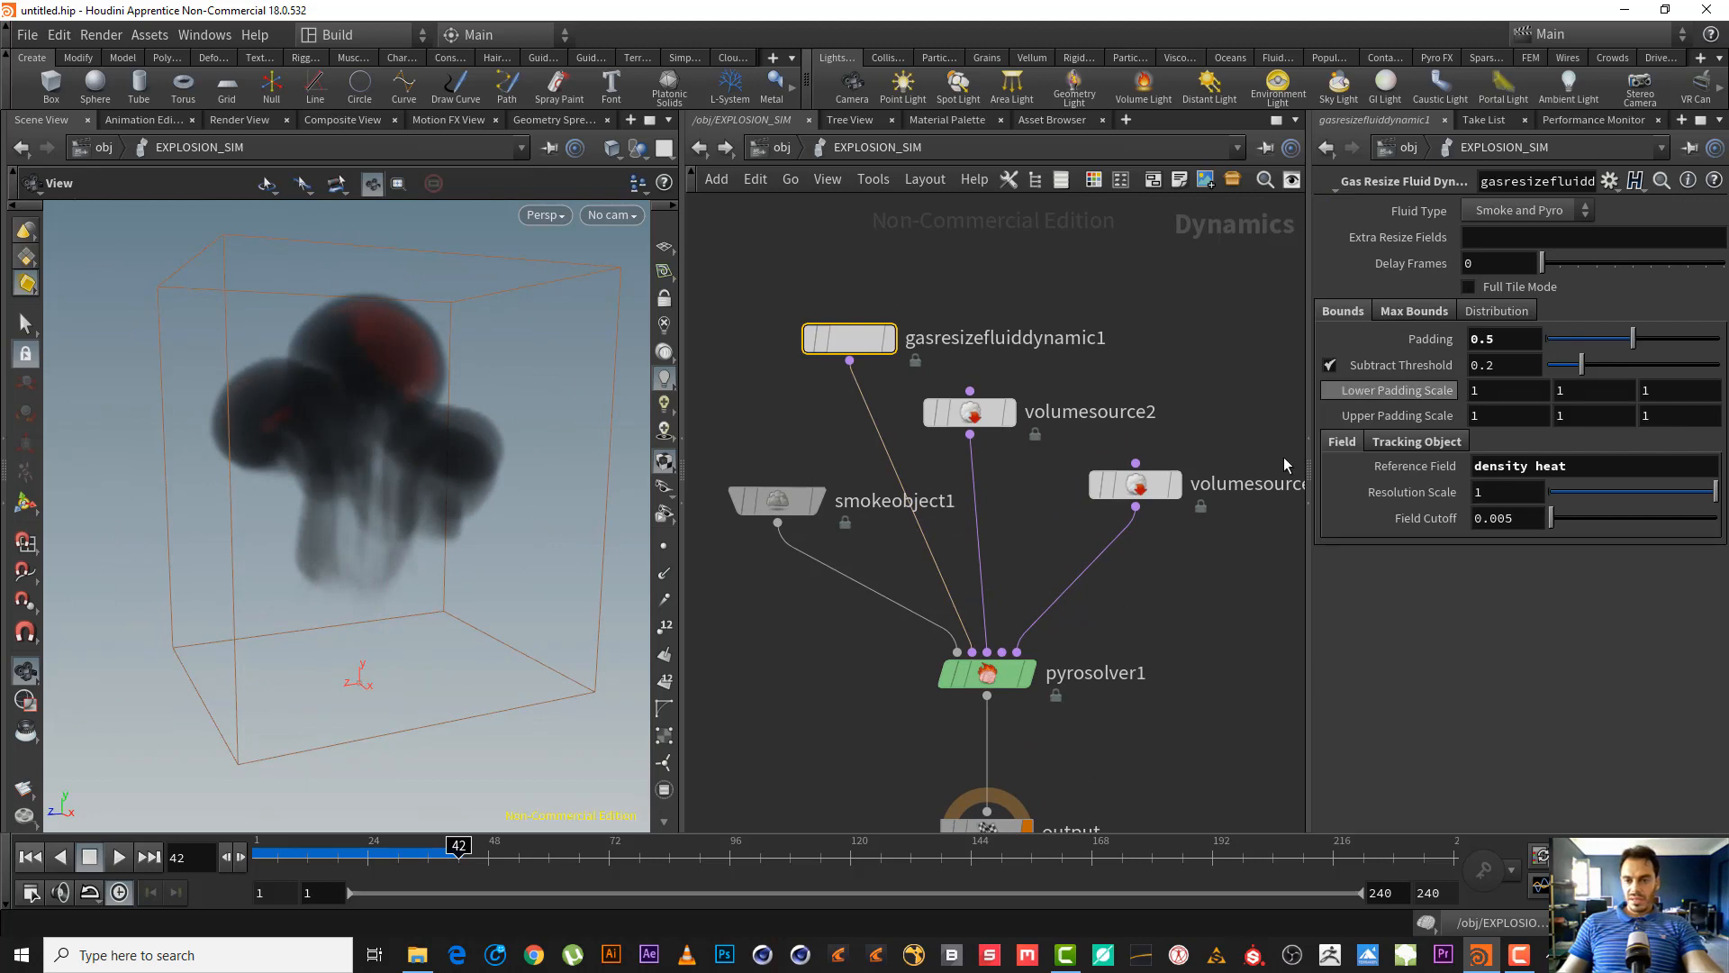
{"action": "left_click", "coordinate": [776, 500]}
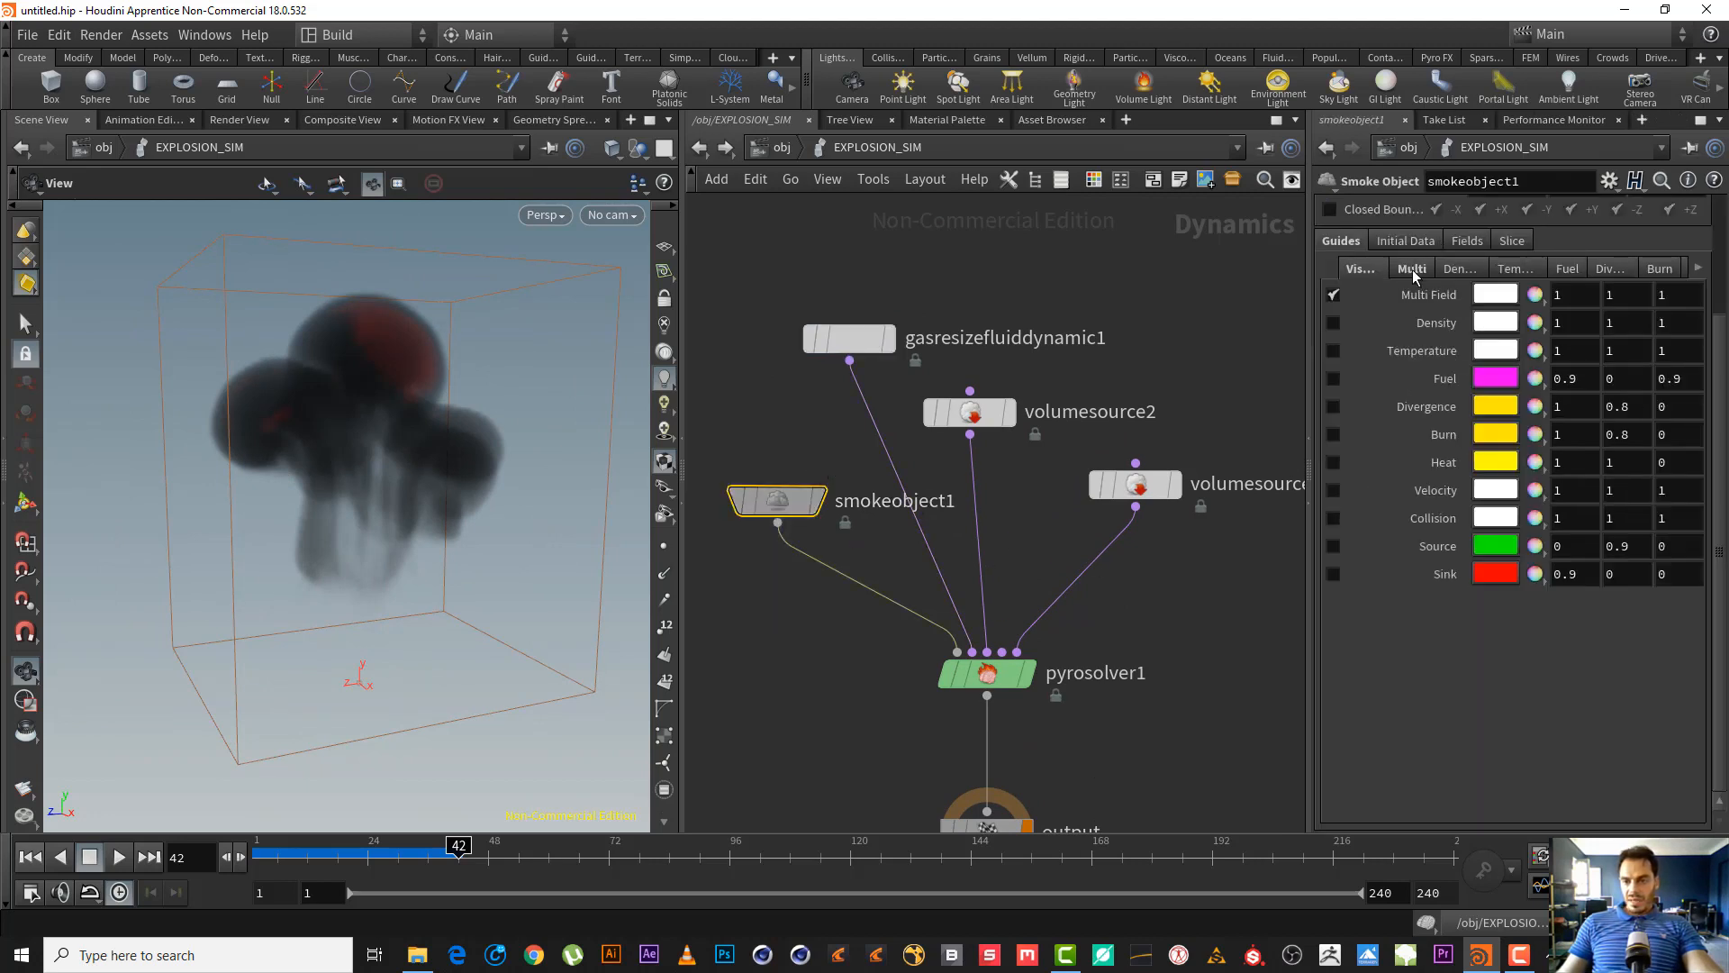
{"action": "left_click", "coordinate": [1413, 269]}
{"action": "double_click", "coordinate": [1485, 369]}
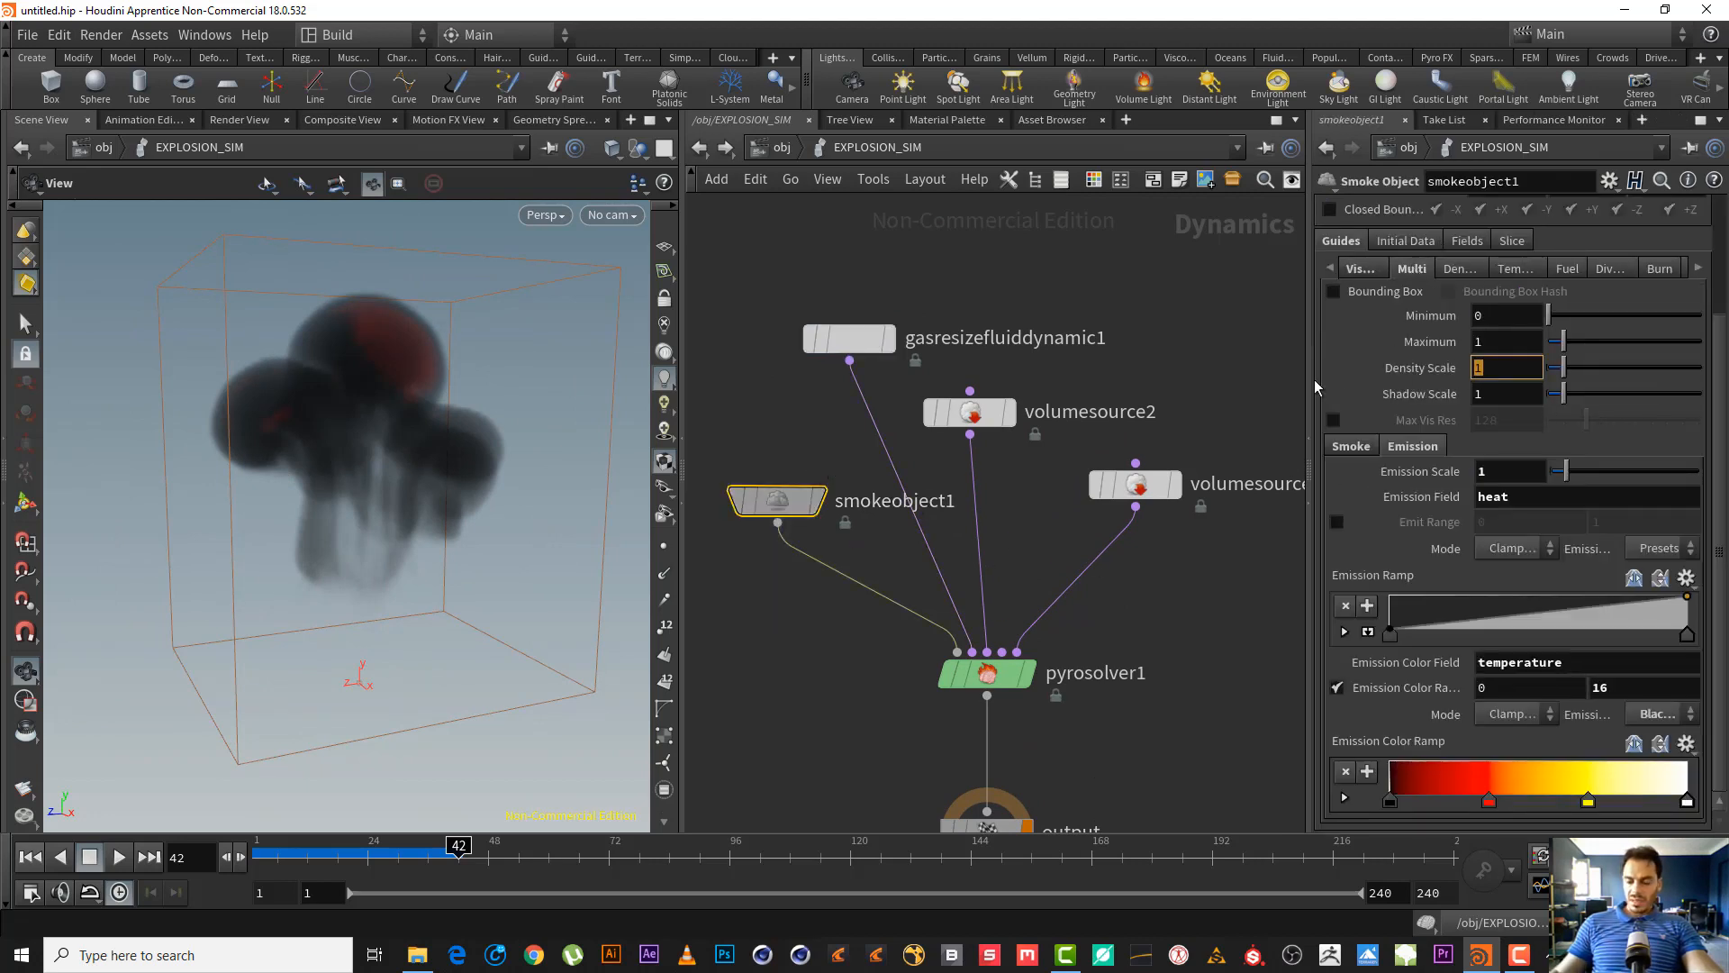
{"action": "type", "text": "2"}
{"action": "key", "text": "Return"}
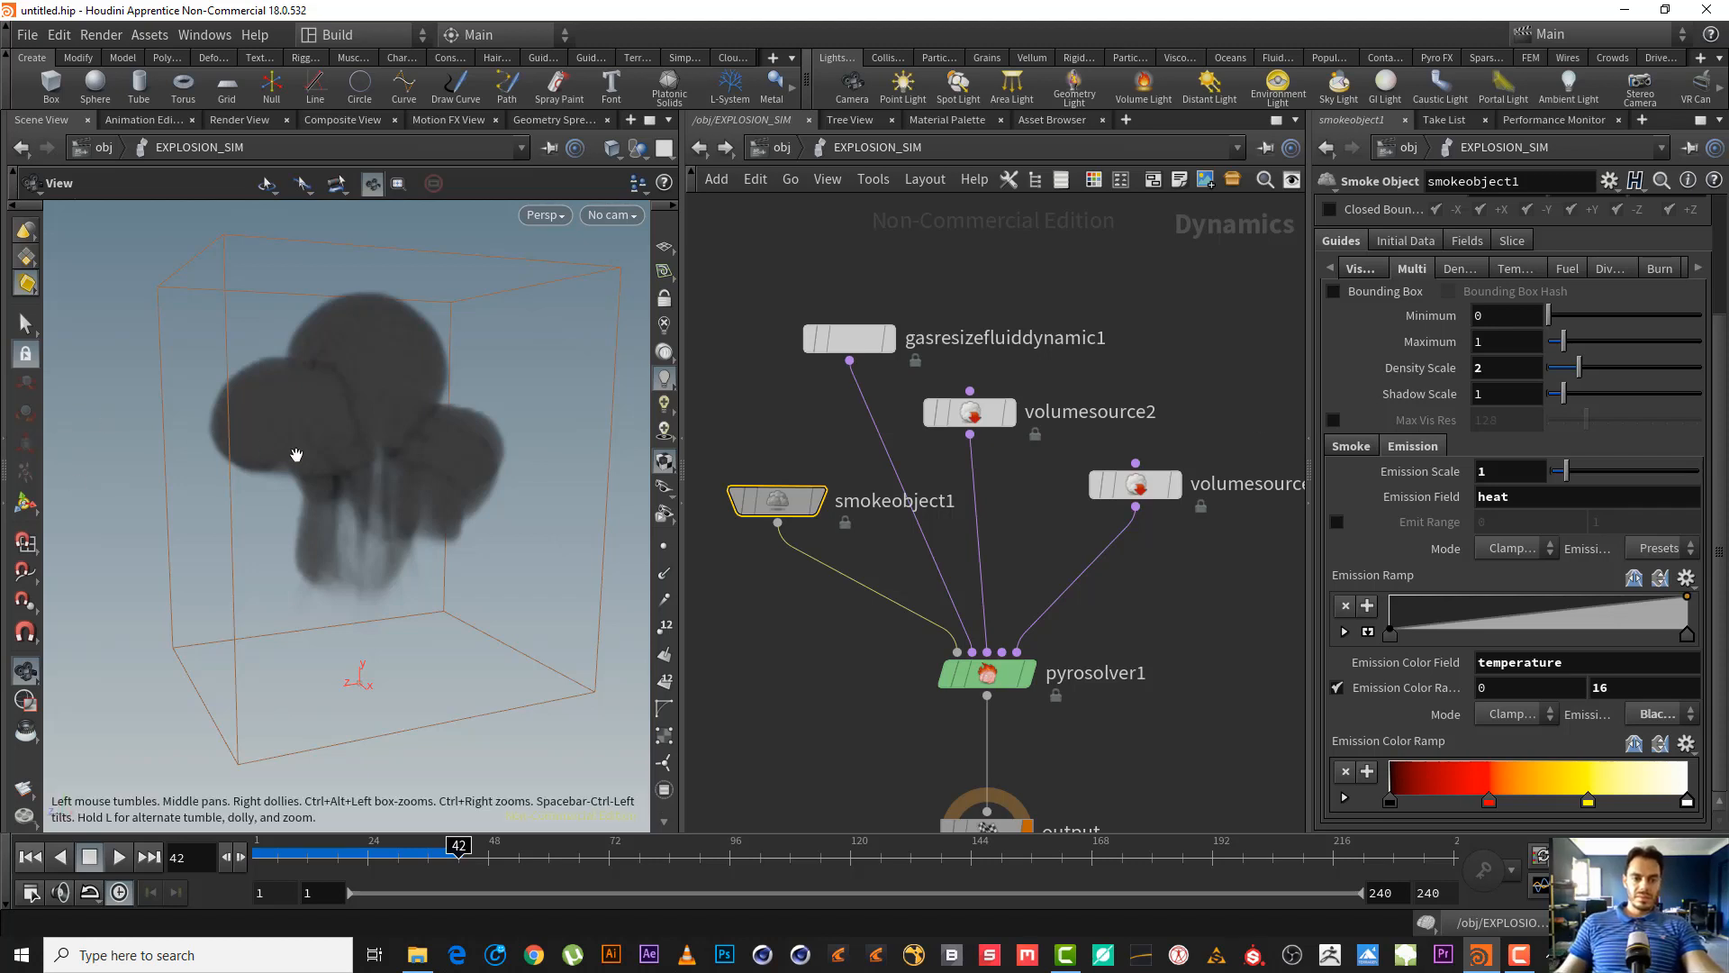
- Inspect the denser smoke at frame 42 from close up and farther away
{"action": "right_click_drag", "start_coordinate": [298, 455], "coordinate": [444, 479]}
{"action": "left_click_drag", "start_coordinate": [444, 478], "coordinate": [412, 464]}
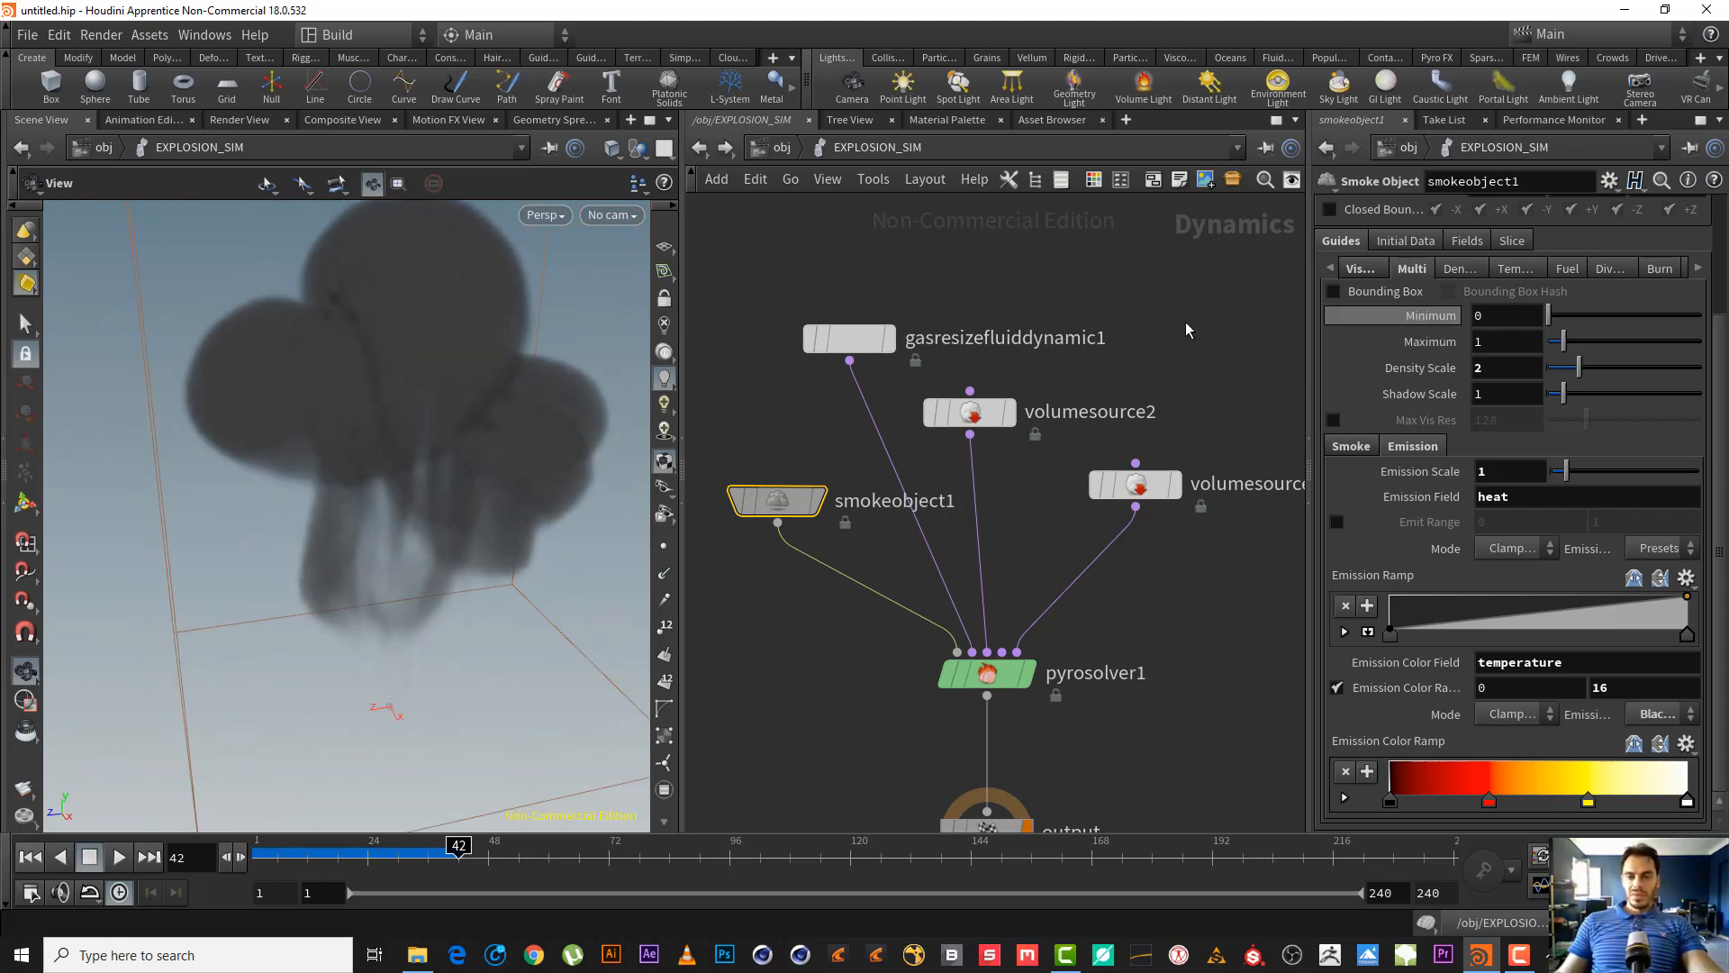
{"action": "middle_click_drag", "start_coordinate": [490, 370], "coordinate": [366, 447]}
{"action": "right_click_drag", "start_coordinate": [366, 448], "coordinate": [327, 493]}
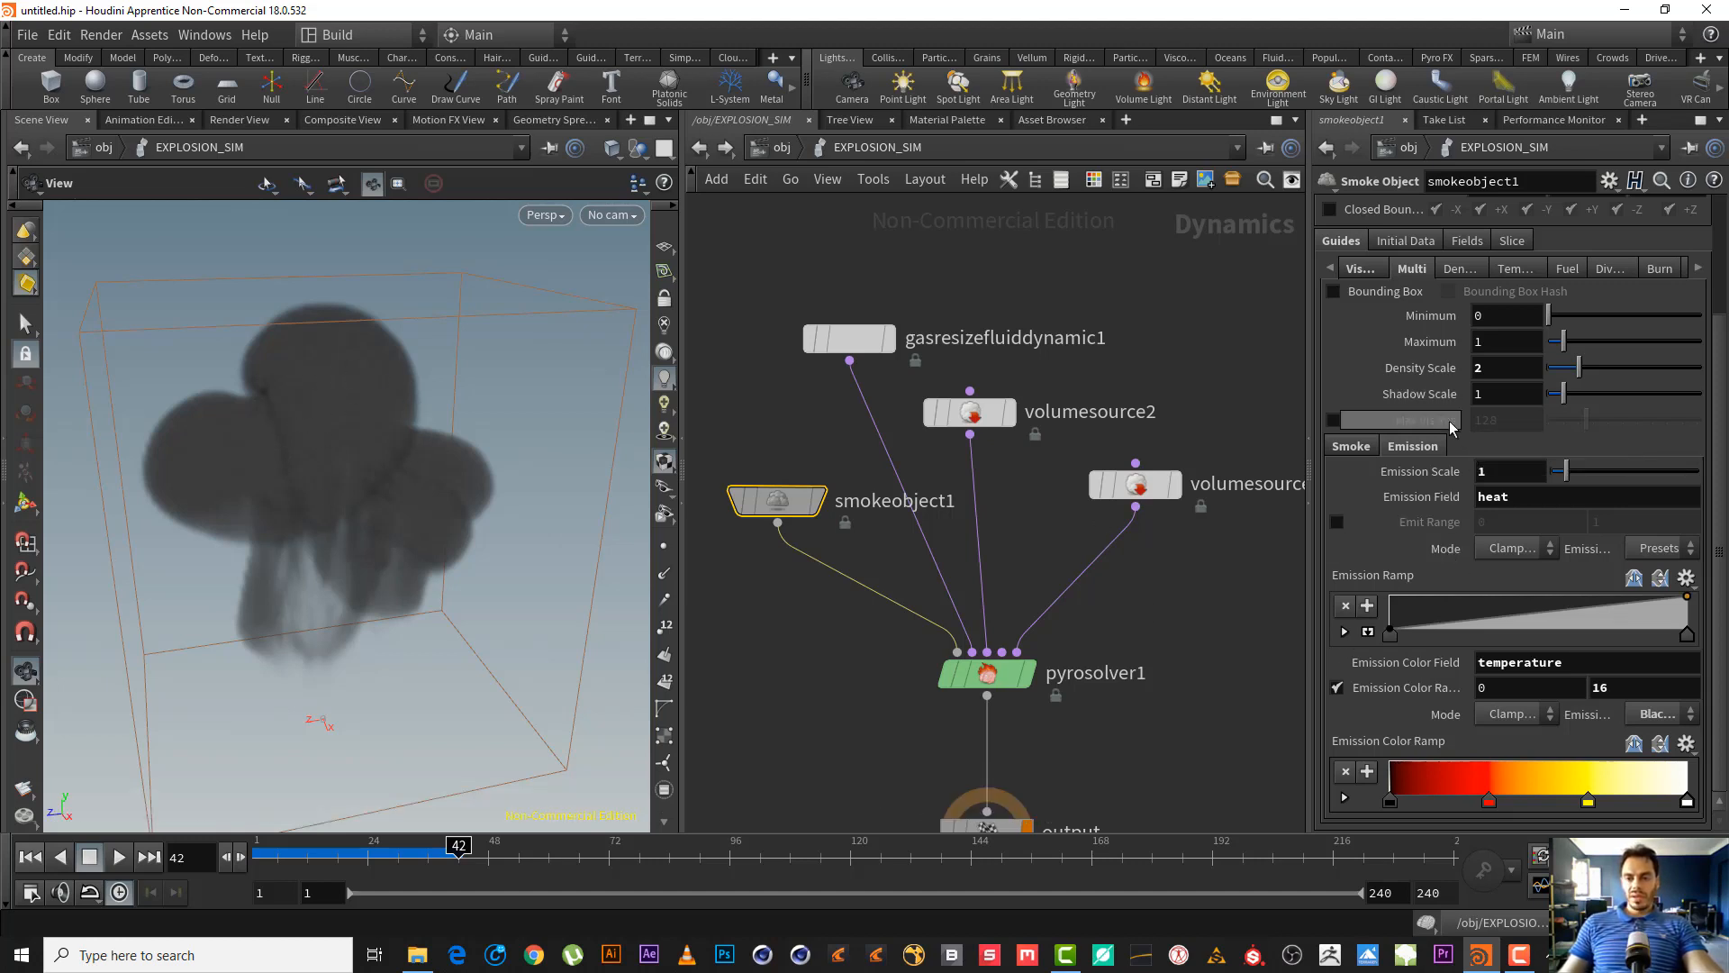
- Return to pyrosolver1's combustion settings and replay the explosion from the first frame up to frame 42
{"action": "left_click", "coordinate": [699, 147]}
{"action": "double_click", "coordinate": [795, 722]}
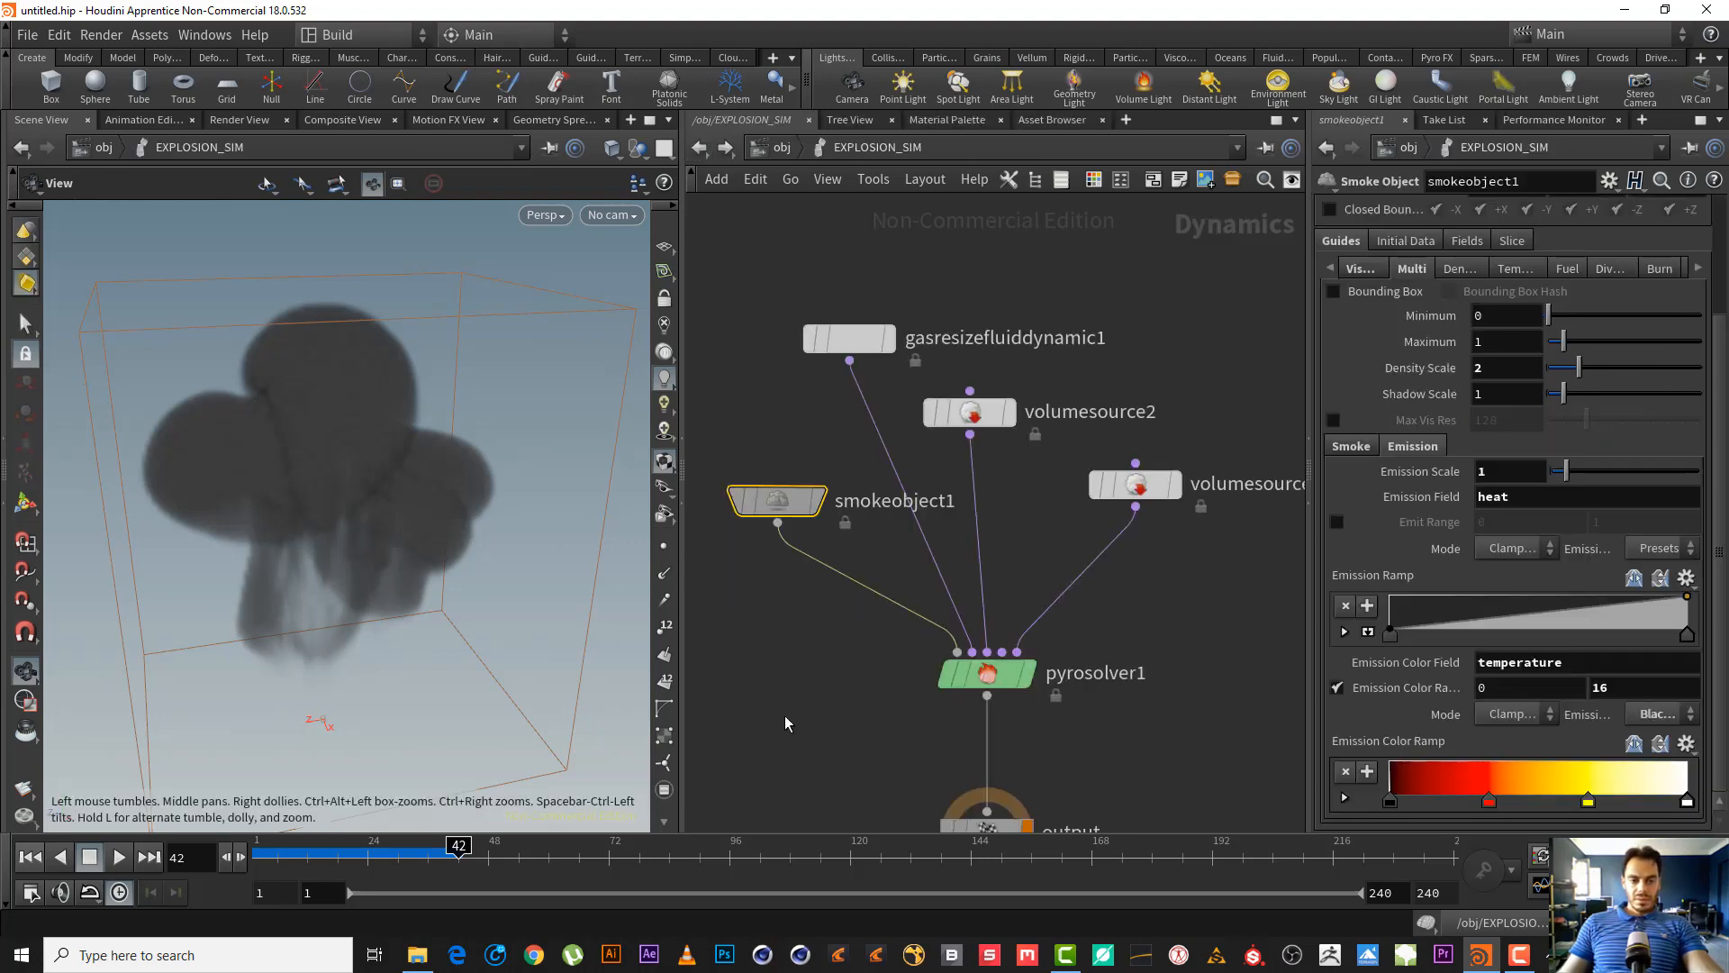
{"action": "middle_click_drag", "start_coordinate": [1116, 678], "coordinate": [1136, 591]}
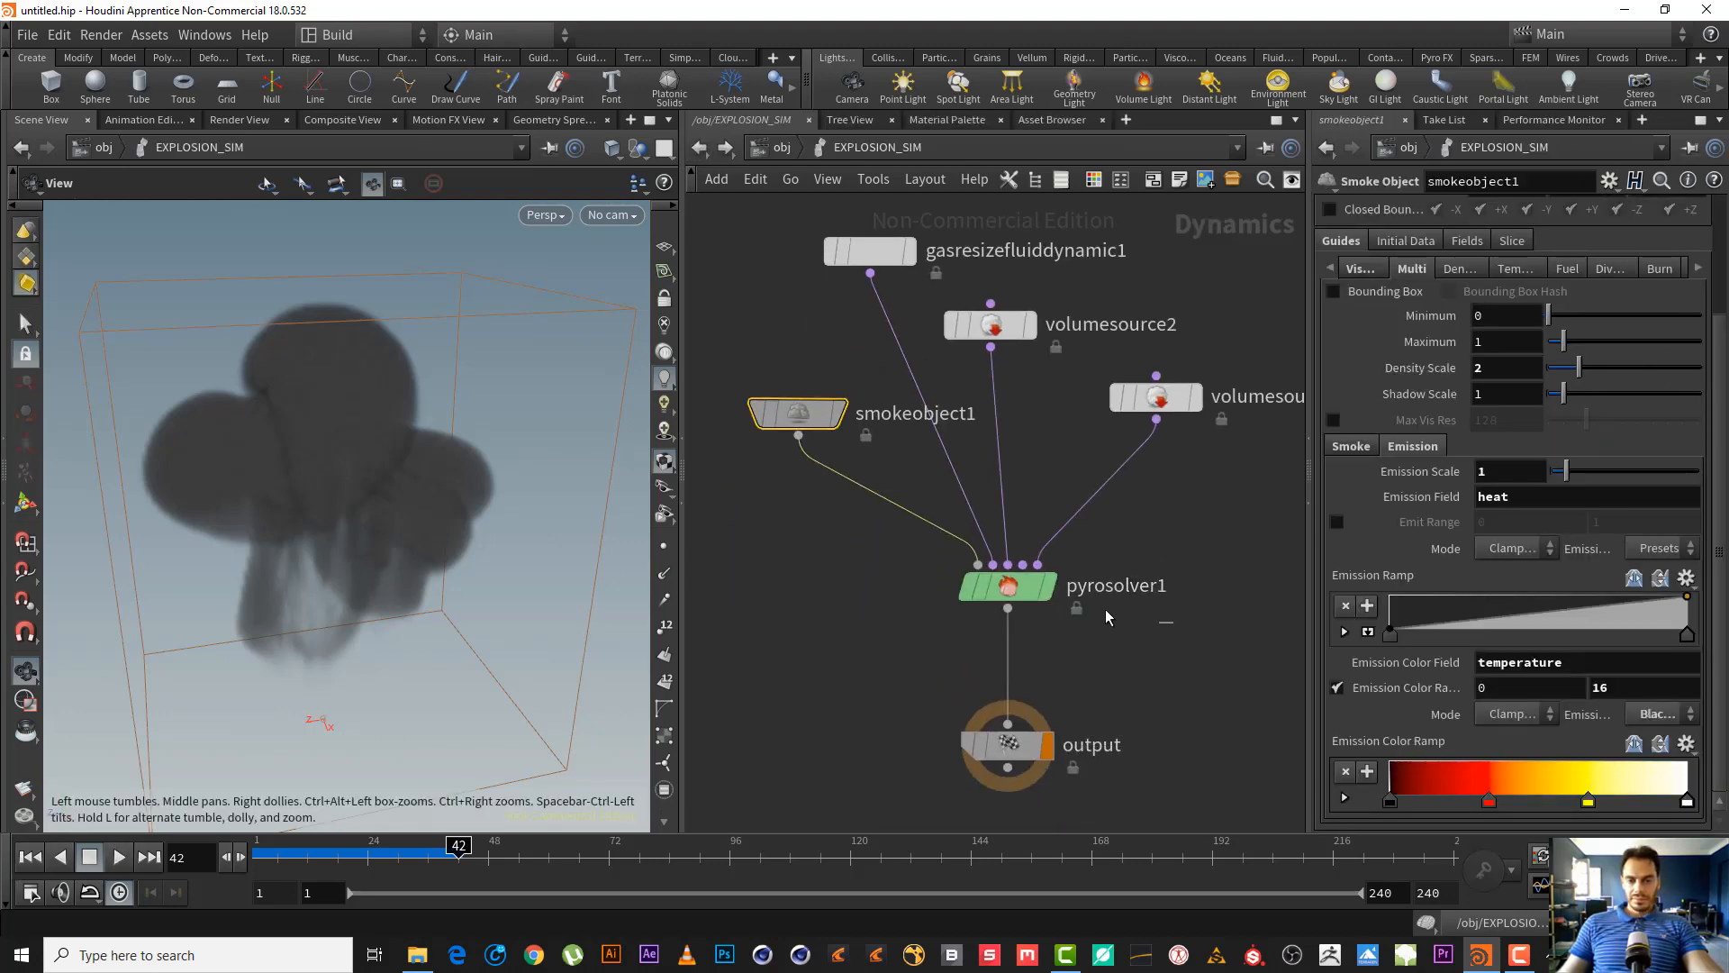
{"action": "left_click", "coordinate": [1008, 586]}
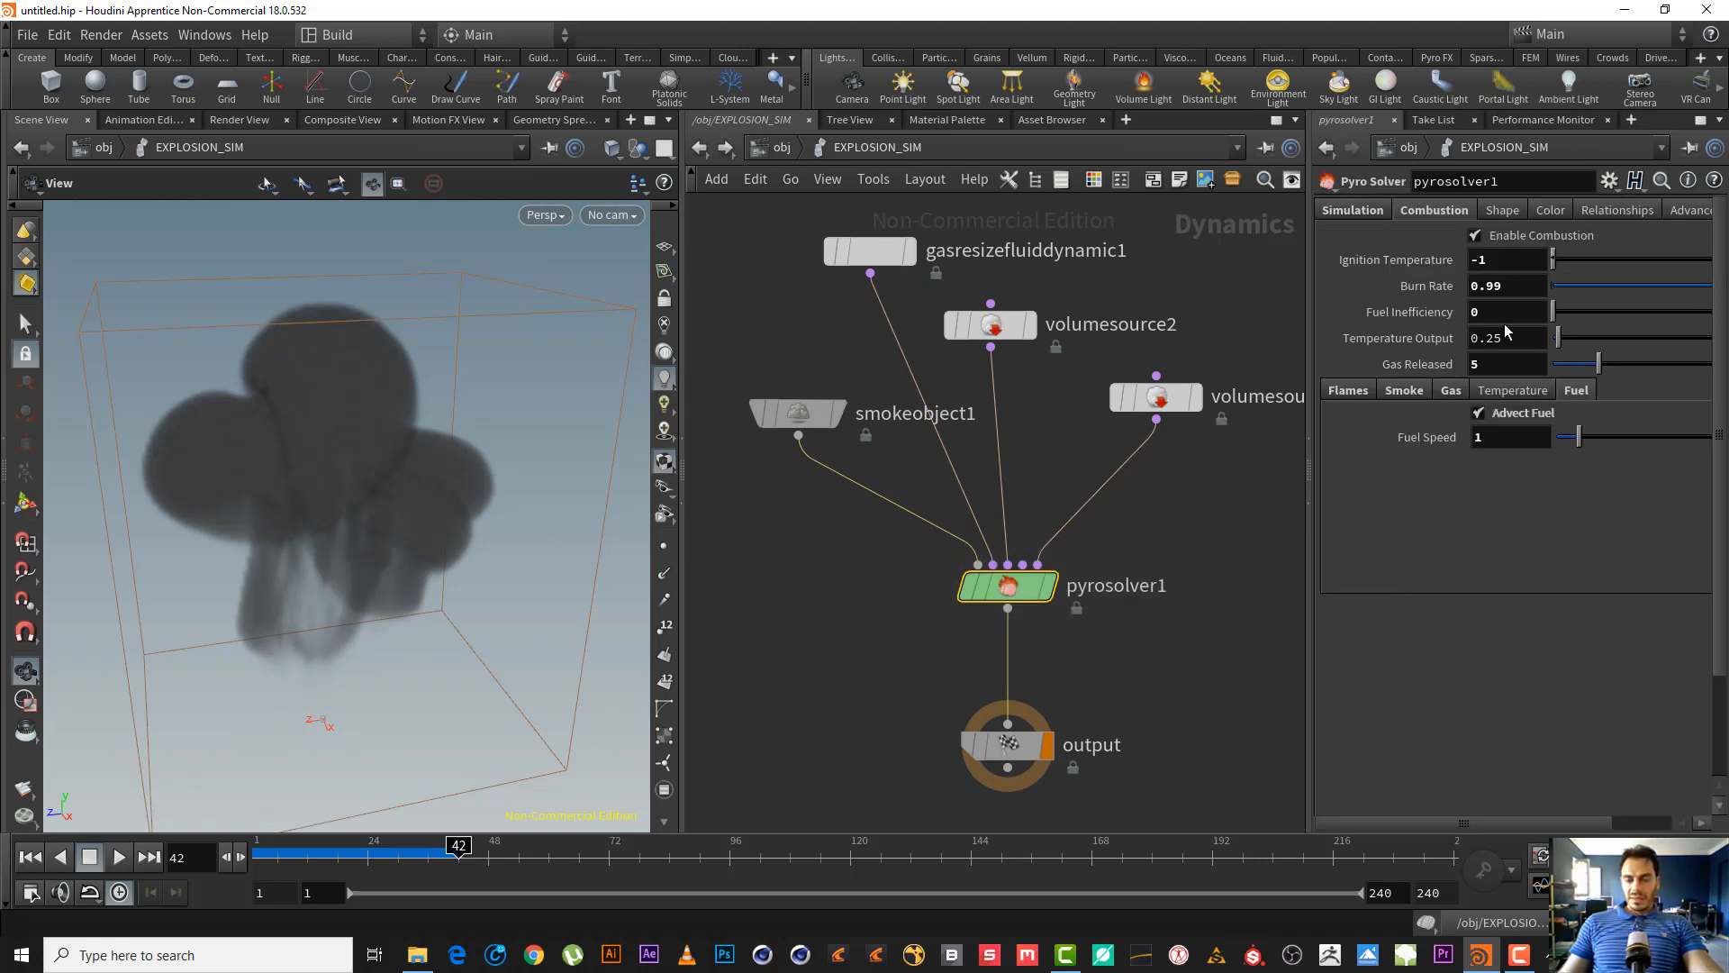
{"action": "left_click", "coordinate": [31, 860]}
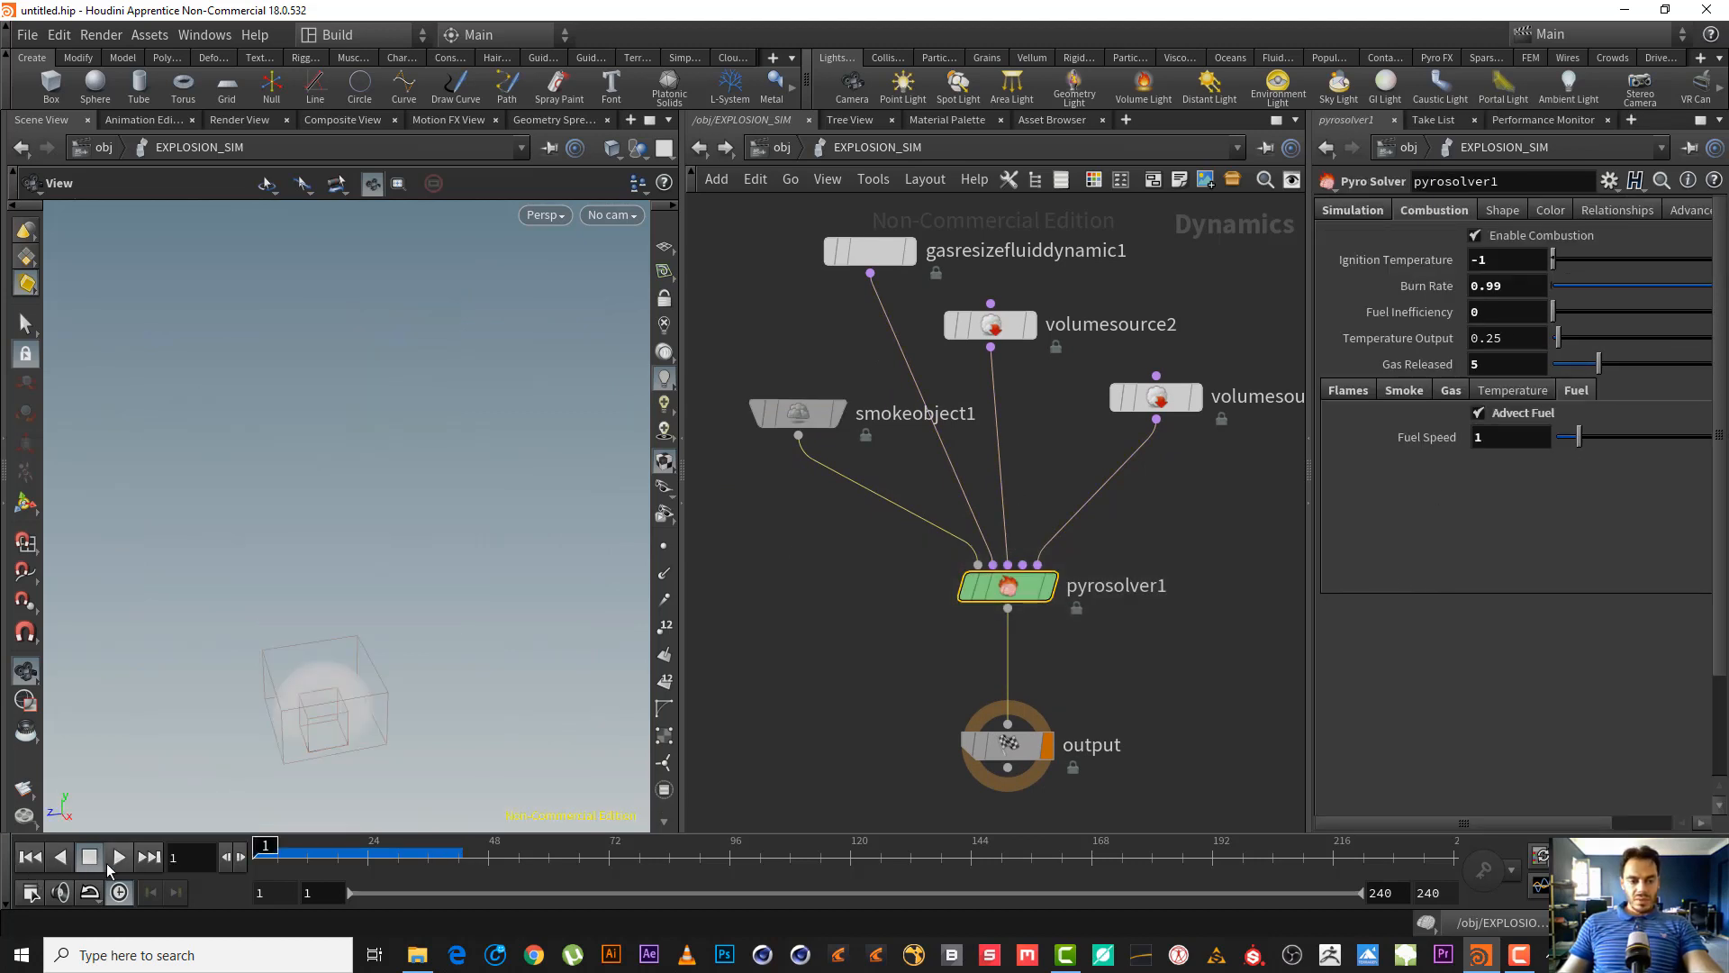
{"action": "left_click", "coordinate": [108, 861]}
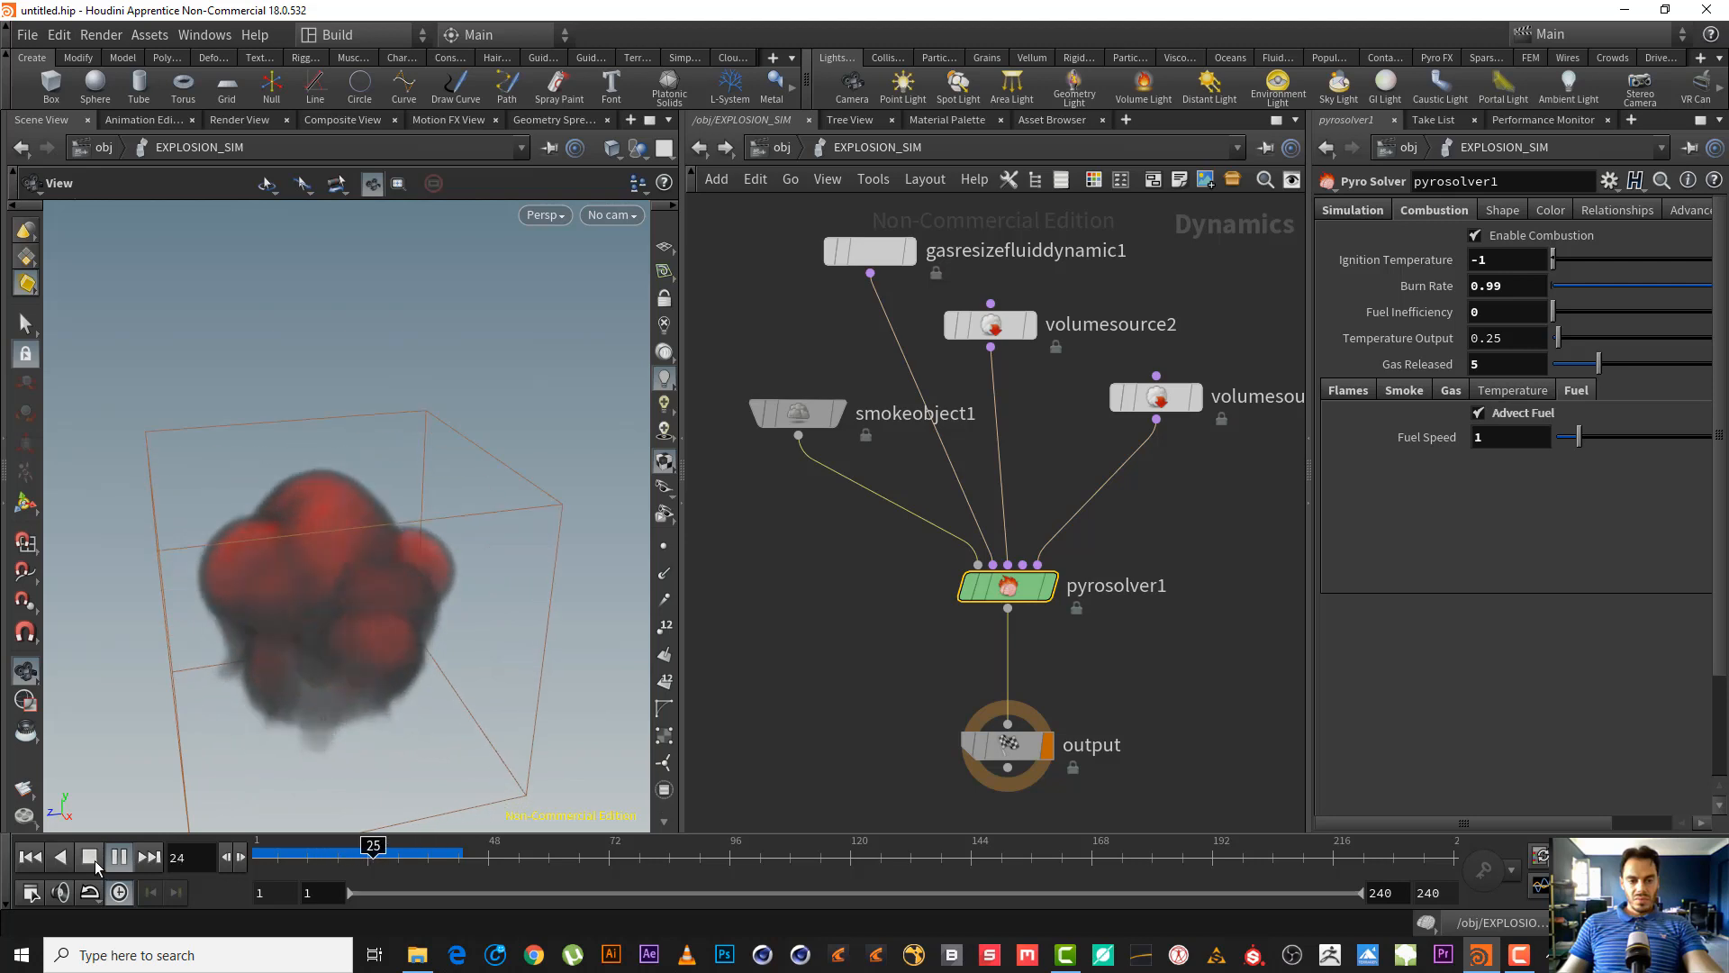
{"action": "left_click", "coordinate": [95, 861]}
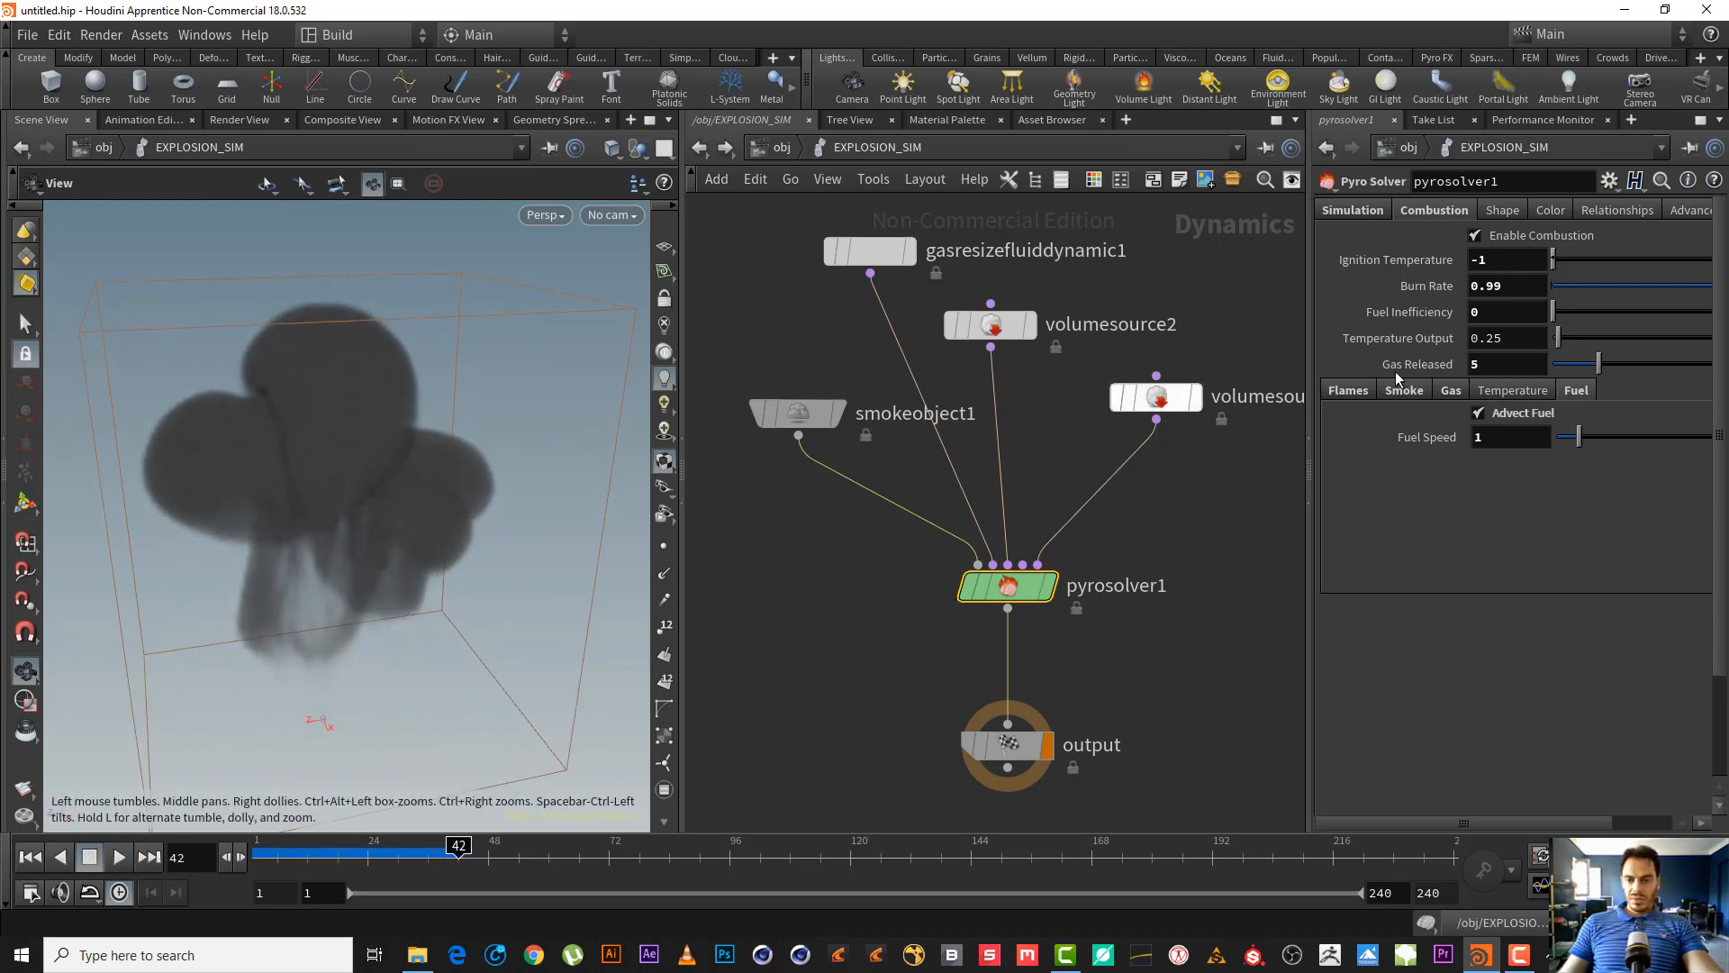
- Try a Fuel Speed of 0.5 on pyrosolver1, replay the simulation up to frame 34 and view it from another angle
{"action": "double_click", "coordinate": [1522, 431]}
{"action": "type", "text": ".5"}
{"action": "key", "text": "Return"}
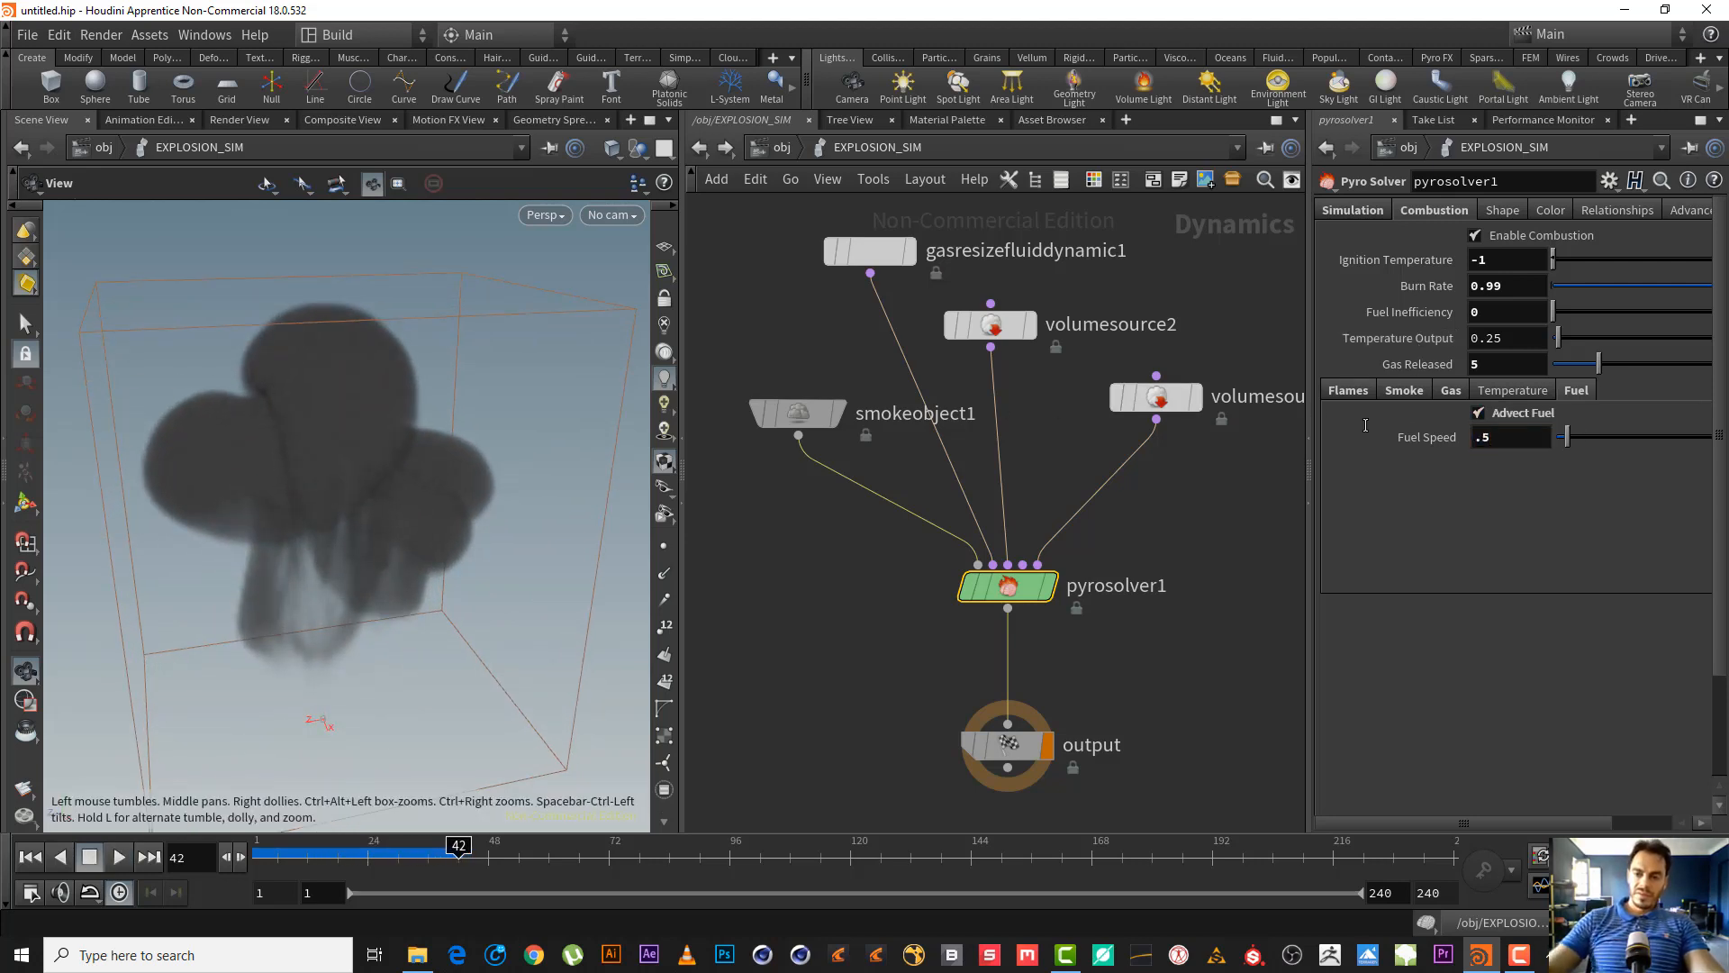
{"action": "left_click", "coordinate": [30, 858]}
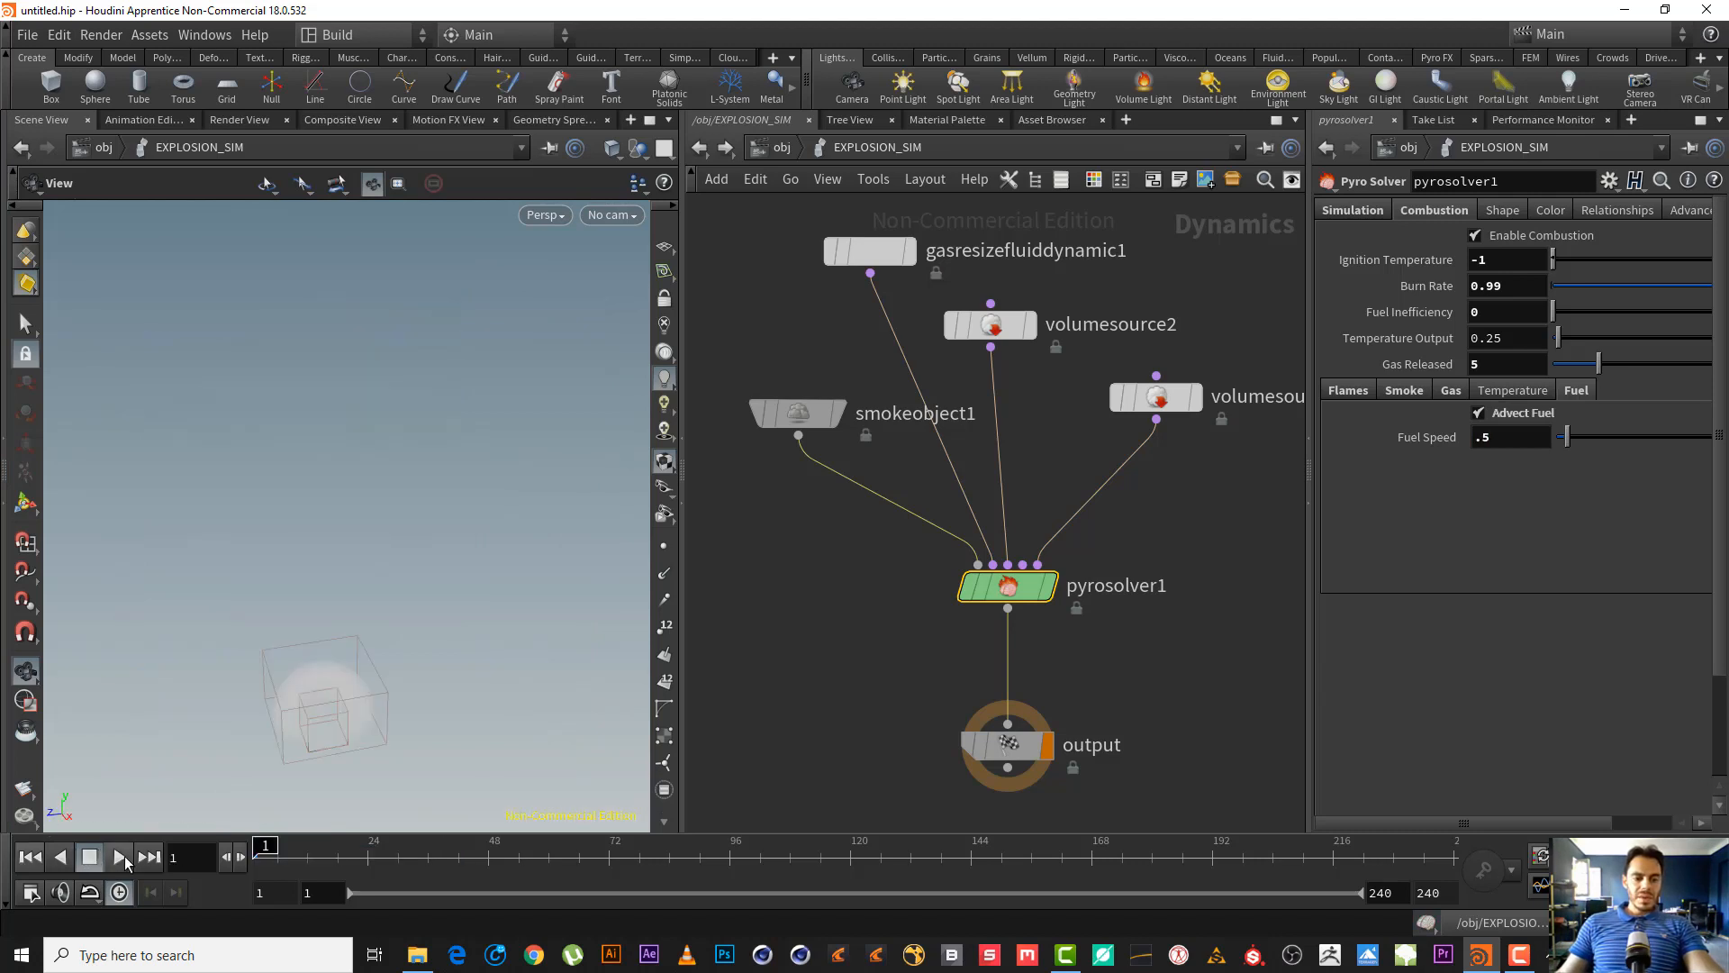
{"action": "left_click", "coordinate": [118, 856]}
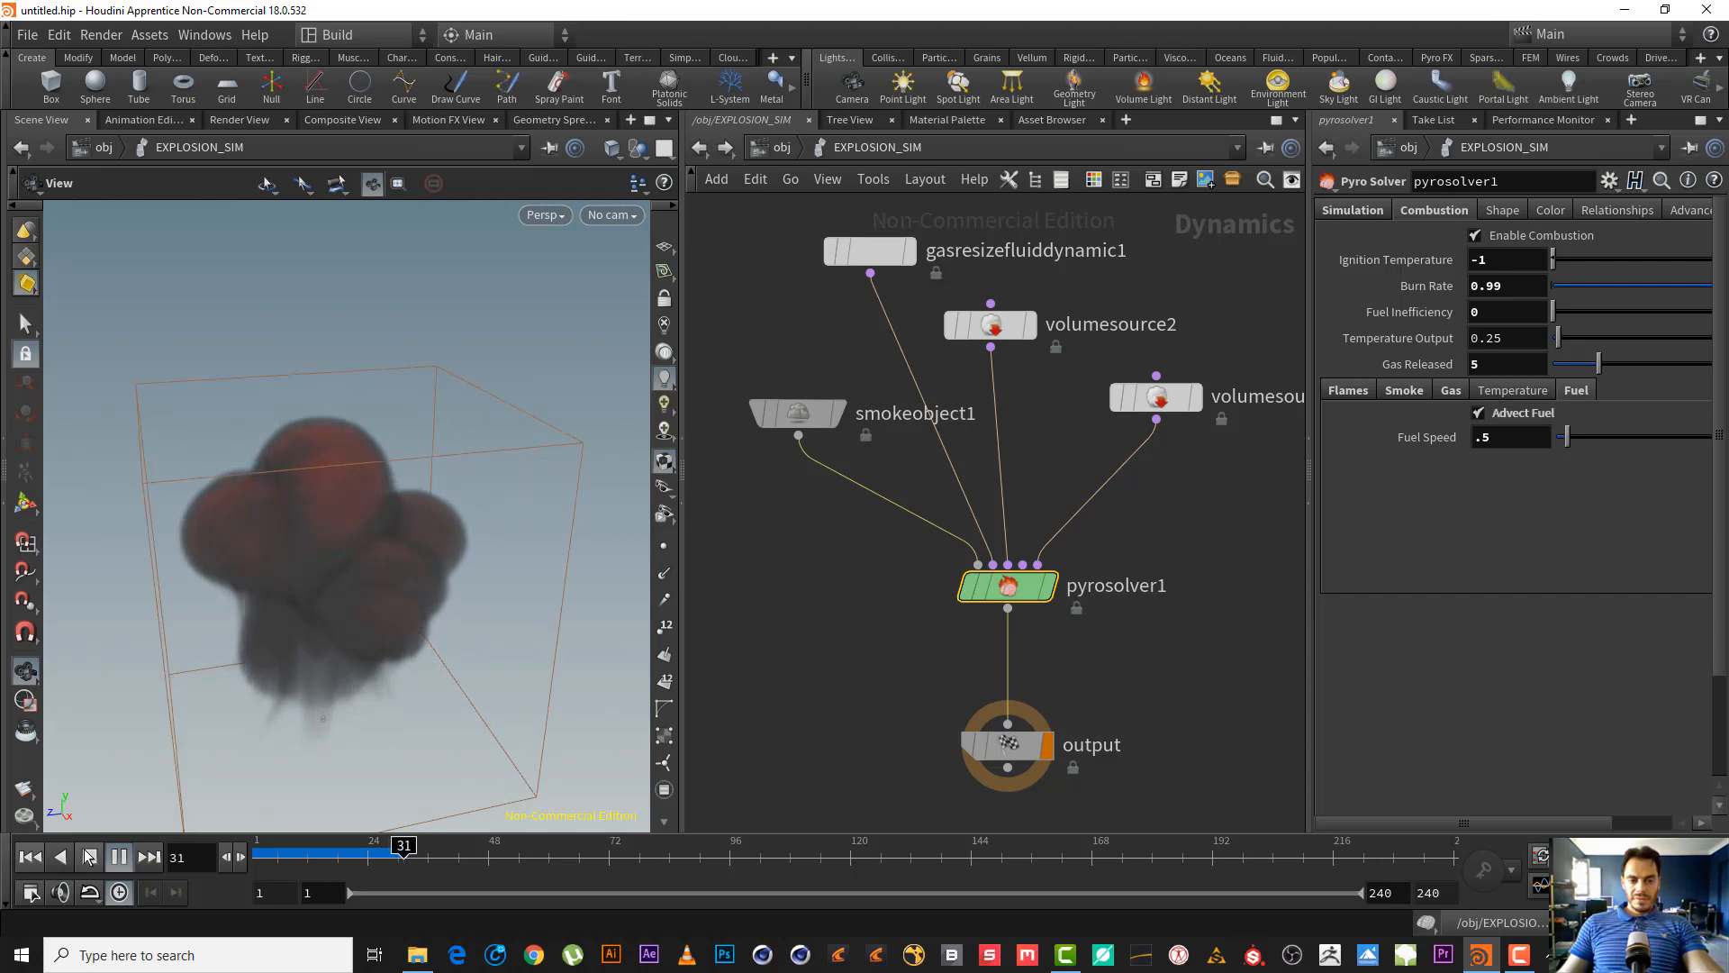
{"action": "left_click", "coordinate": [88, 856]}
{"action": "left_click_drag", "start_coordinate": [548, 444], "coordinate": [324, 540]}
- Set pyrosolver1's Fuel Speed back to 1
{"action": "double_click", "coordinate": [1523, 437]}
{"action": "type", "text": "1"}
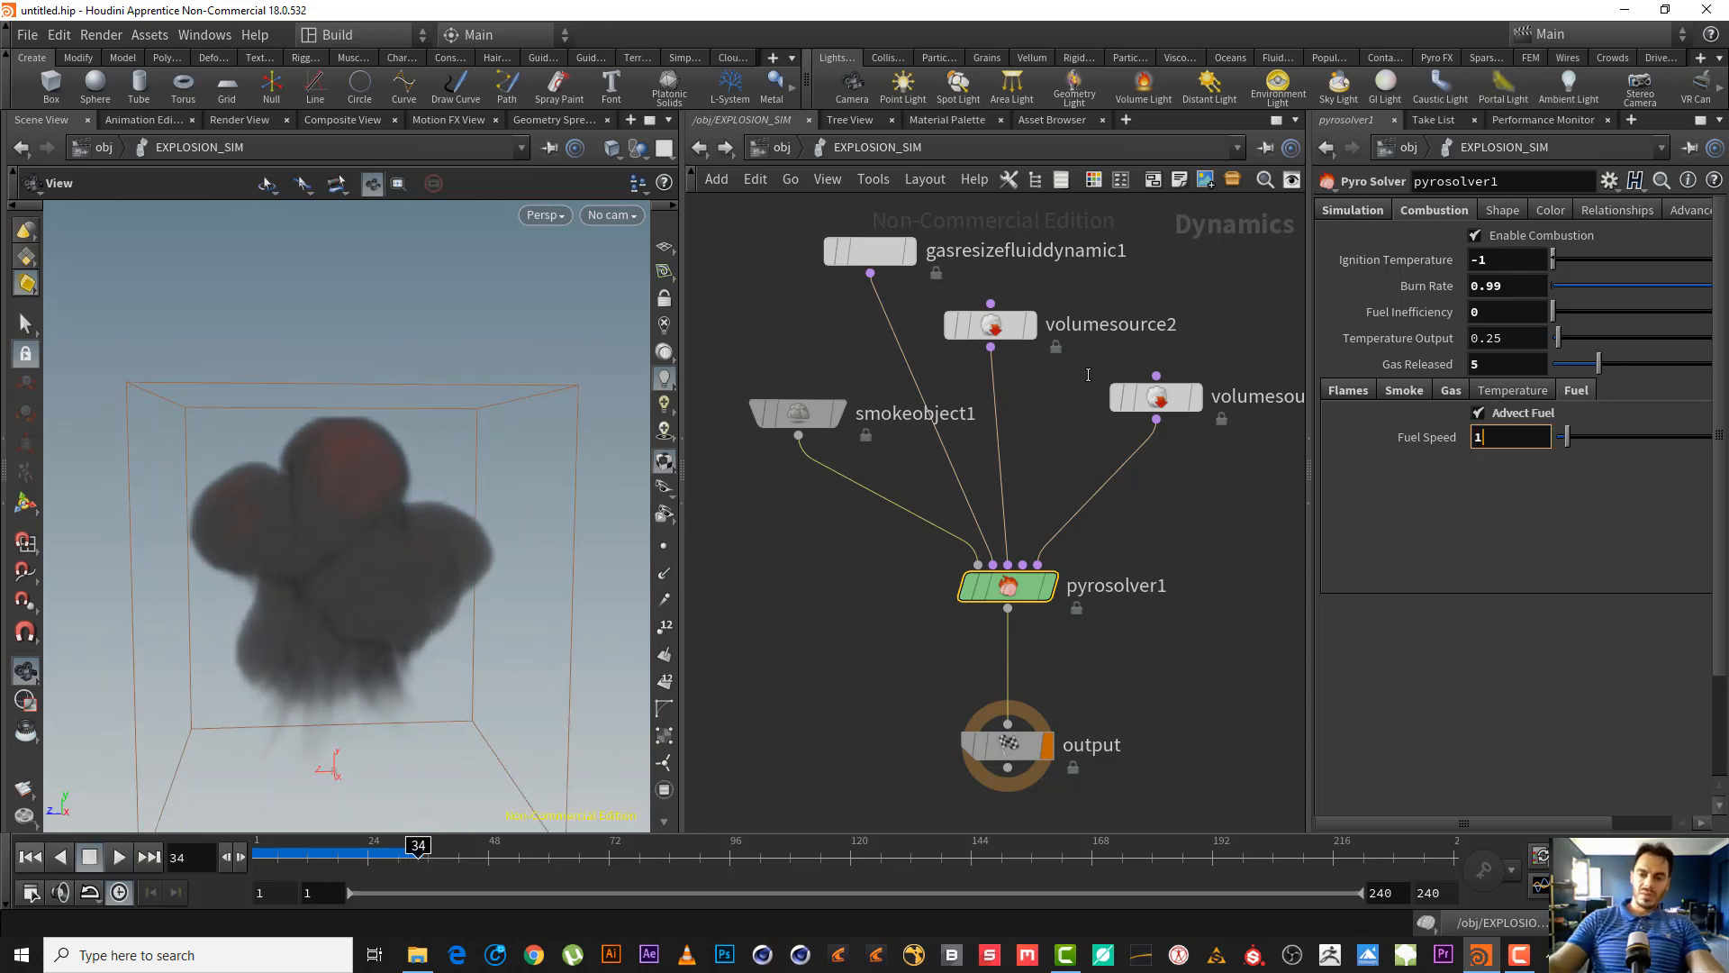
{"action": "key", "text": "Return"}
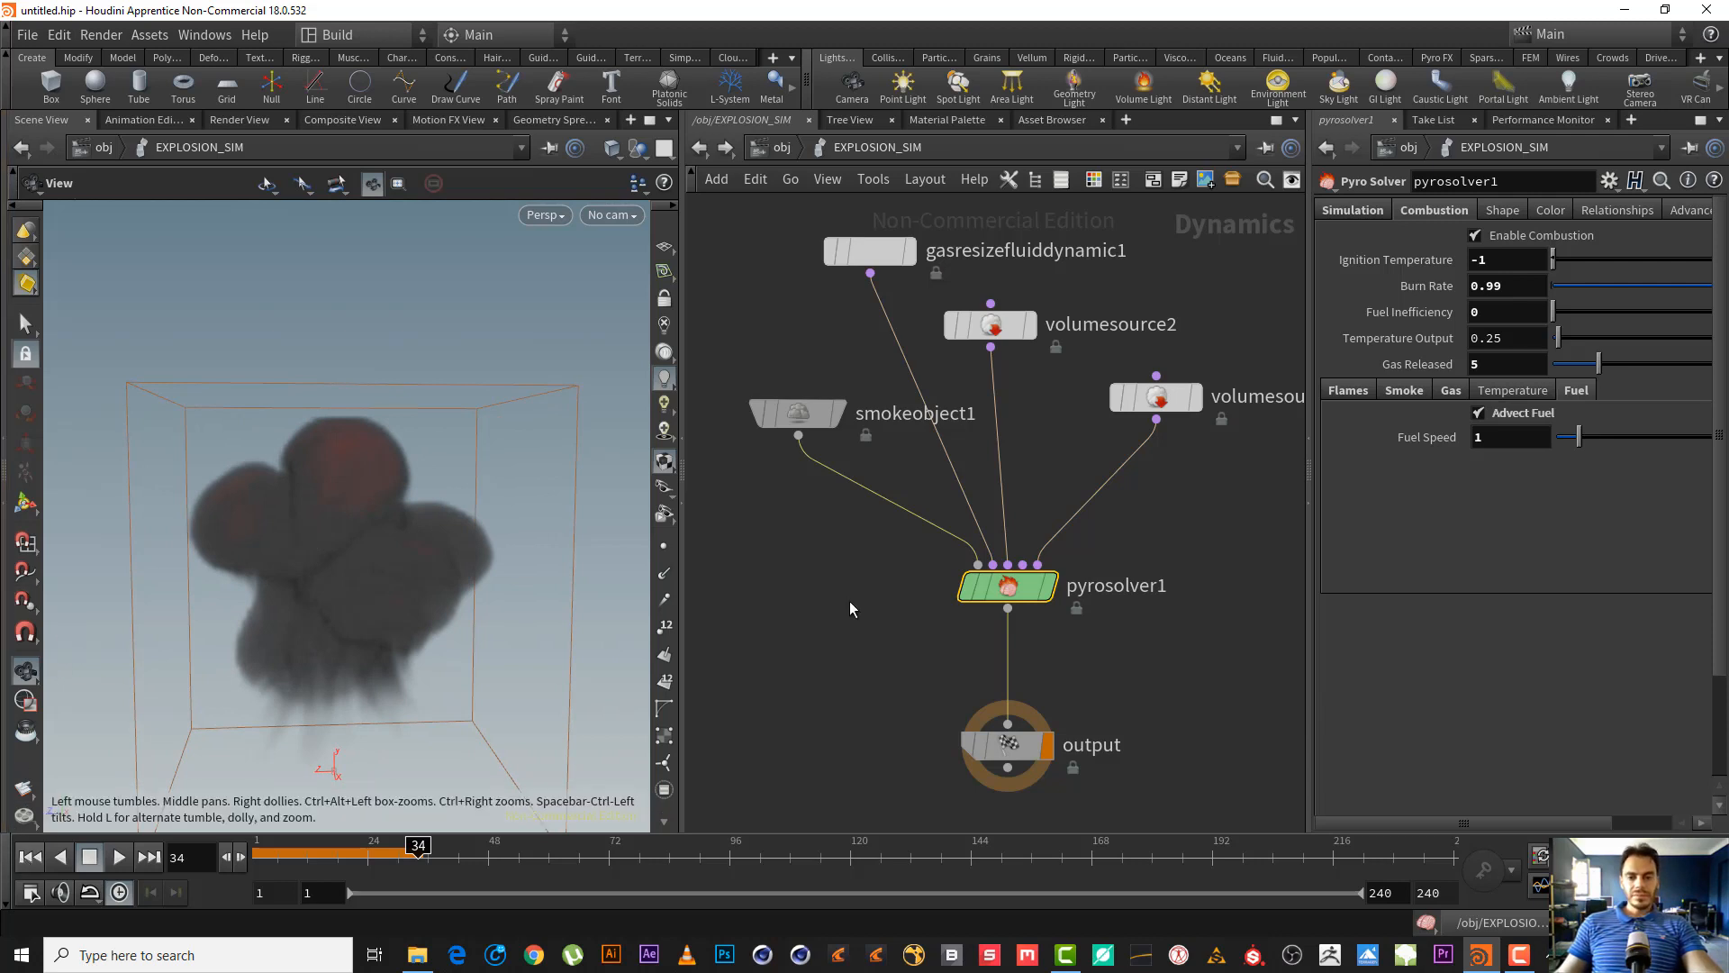
- Open pyrosolver1's shape settings and replay the explosion from the first frame up to frame 19
{"action": "key", "text": "ctrl+Up"}
{"action": "middle_click_drag", "start_coordinate": [1288, 494], "coordinate": [1218, 541]}
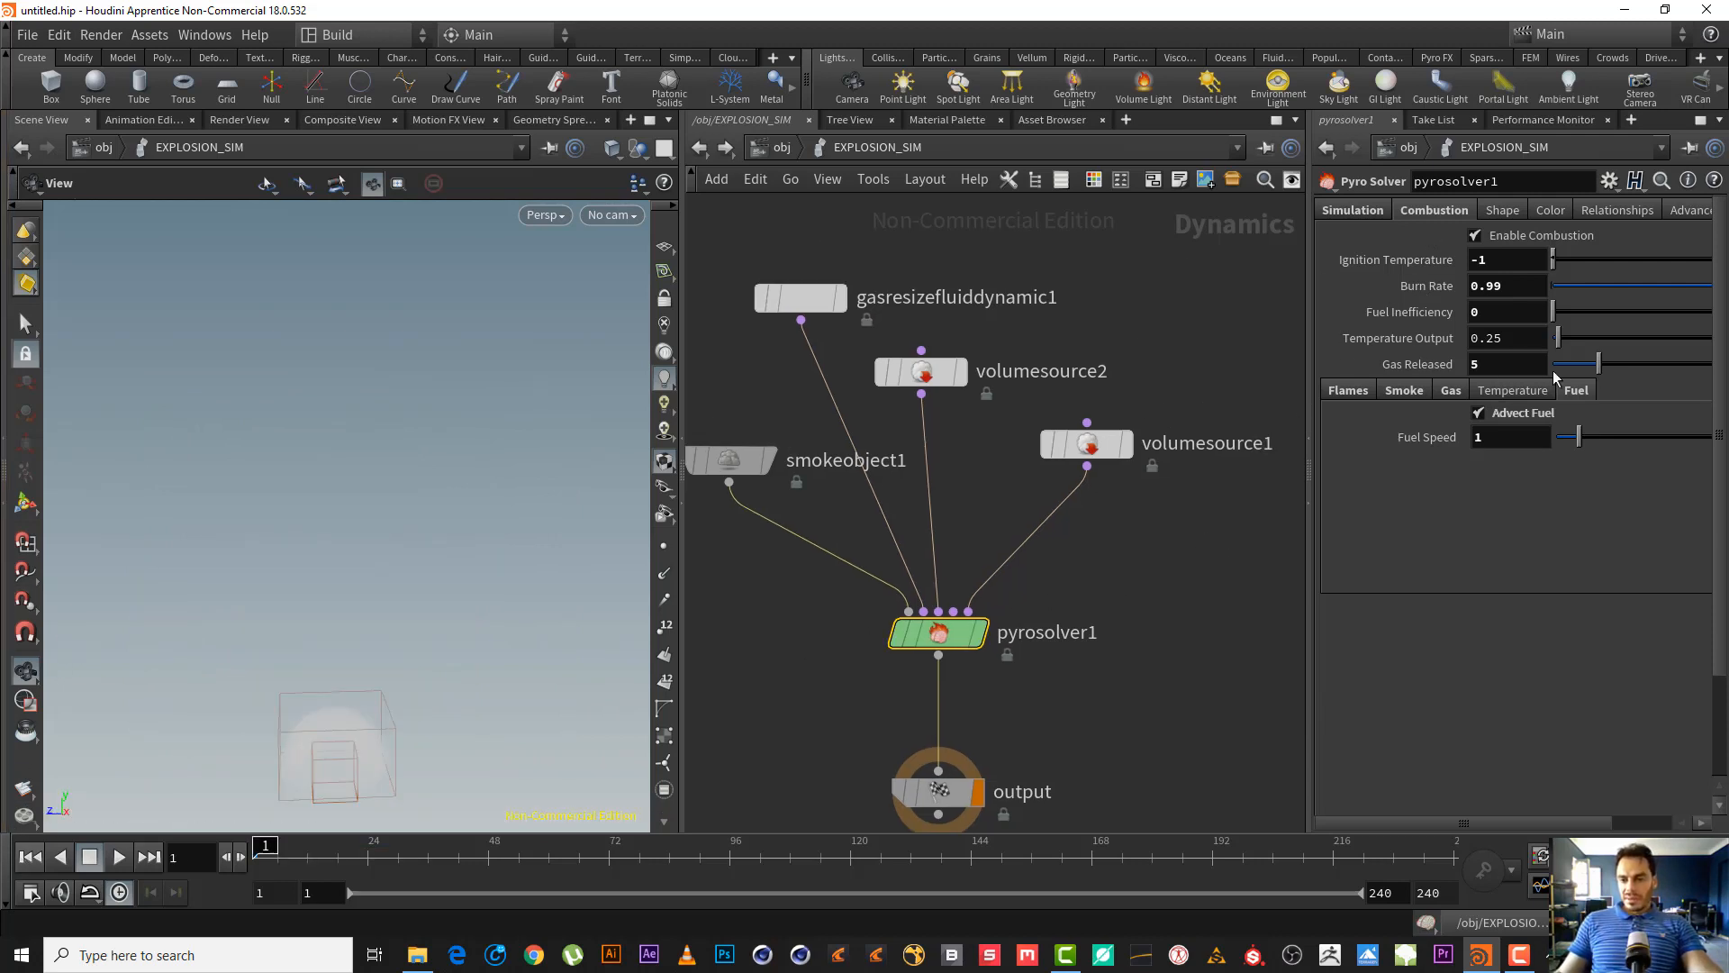
{"action": "left_click", "coordinate": [1501, 210]}
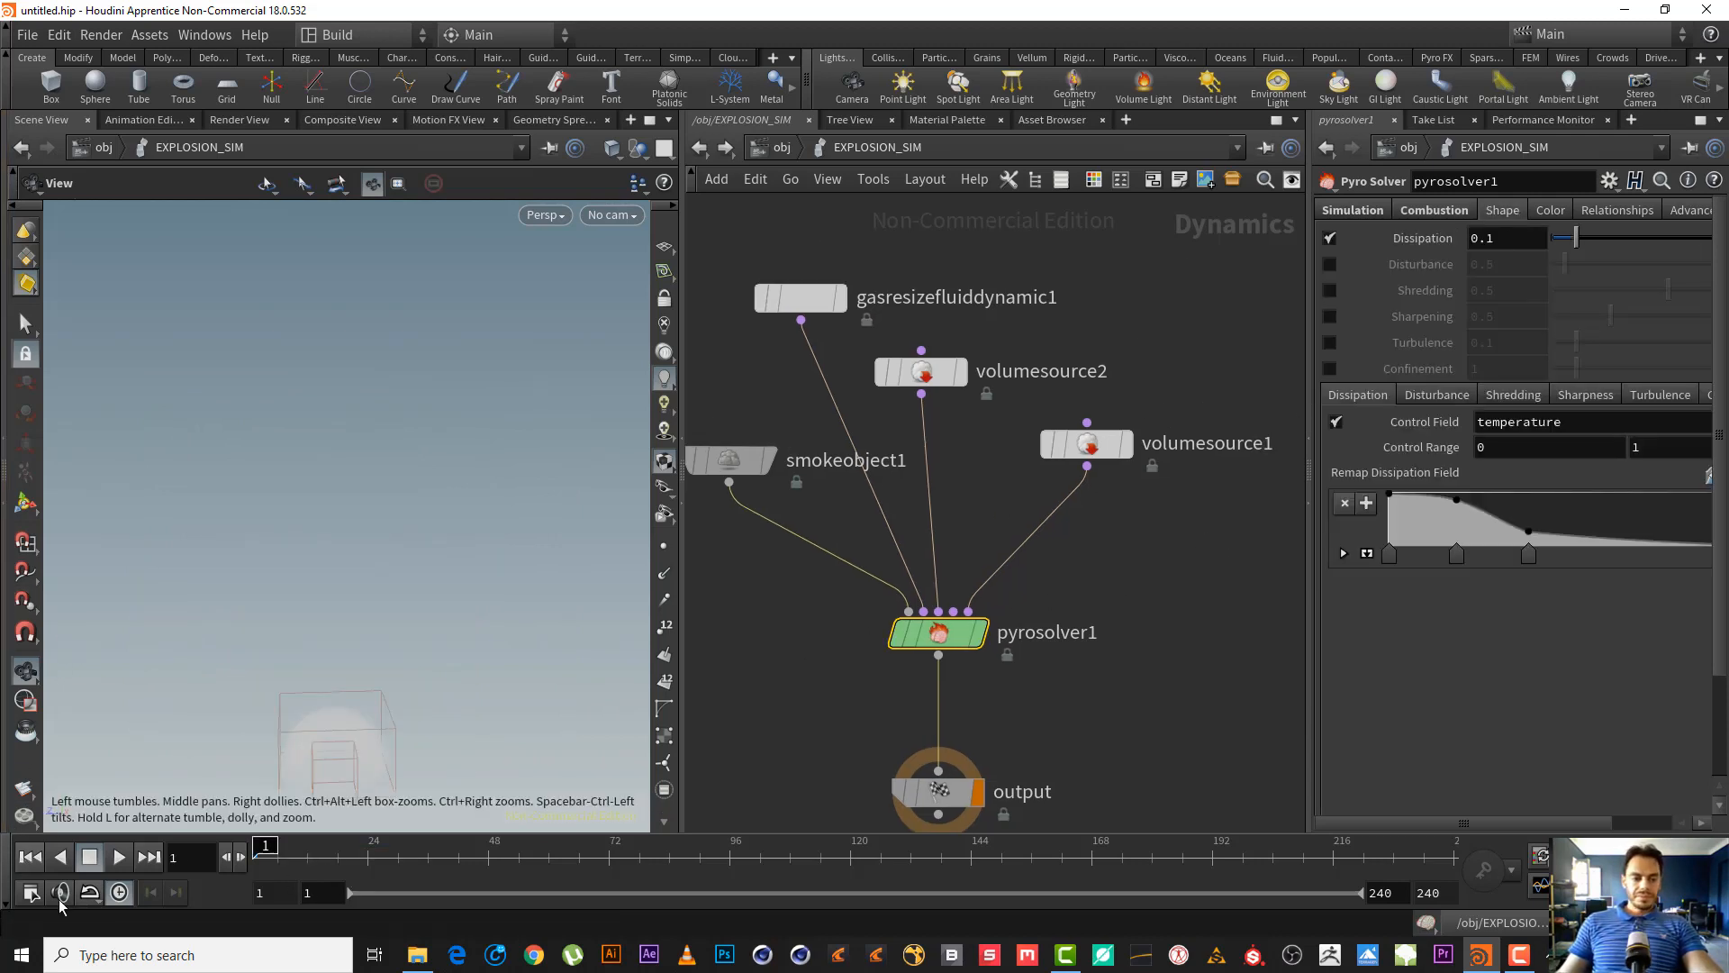
{"action": "left_click", "coordinate": [115, 858]}
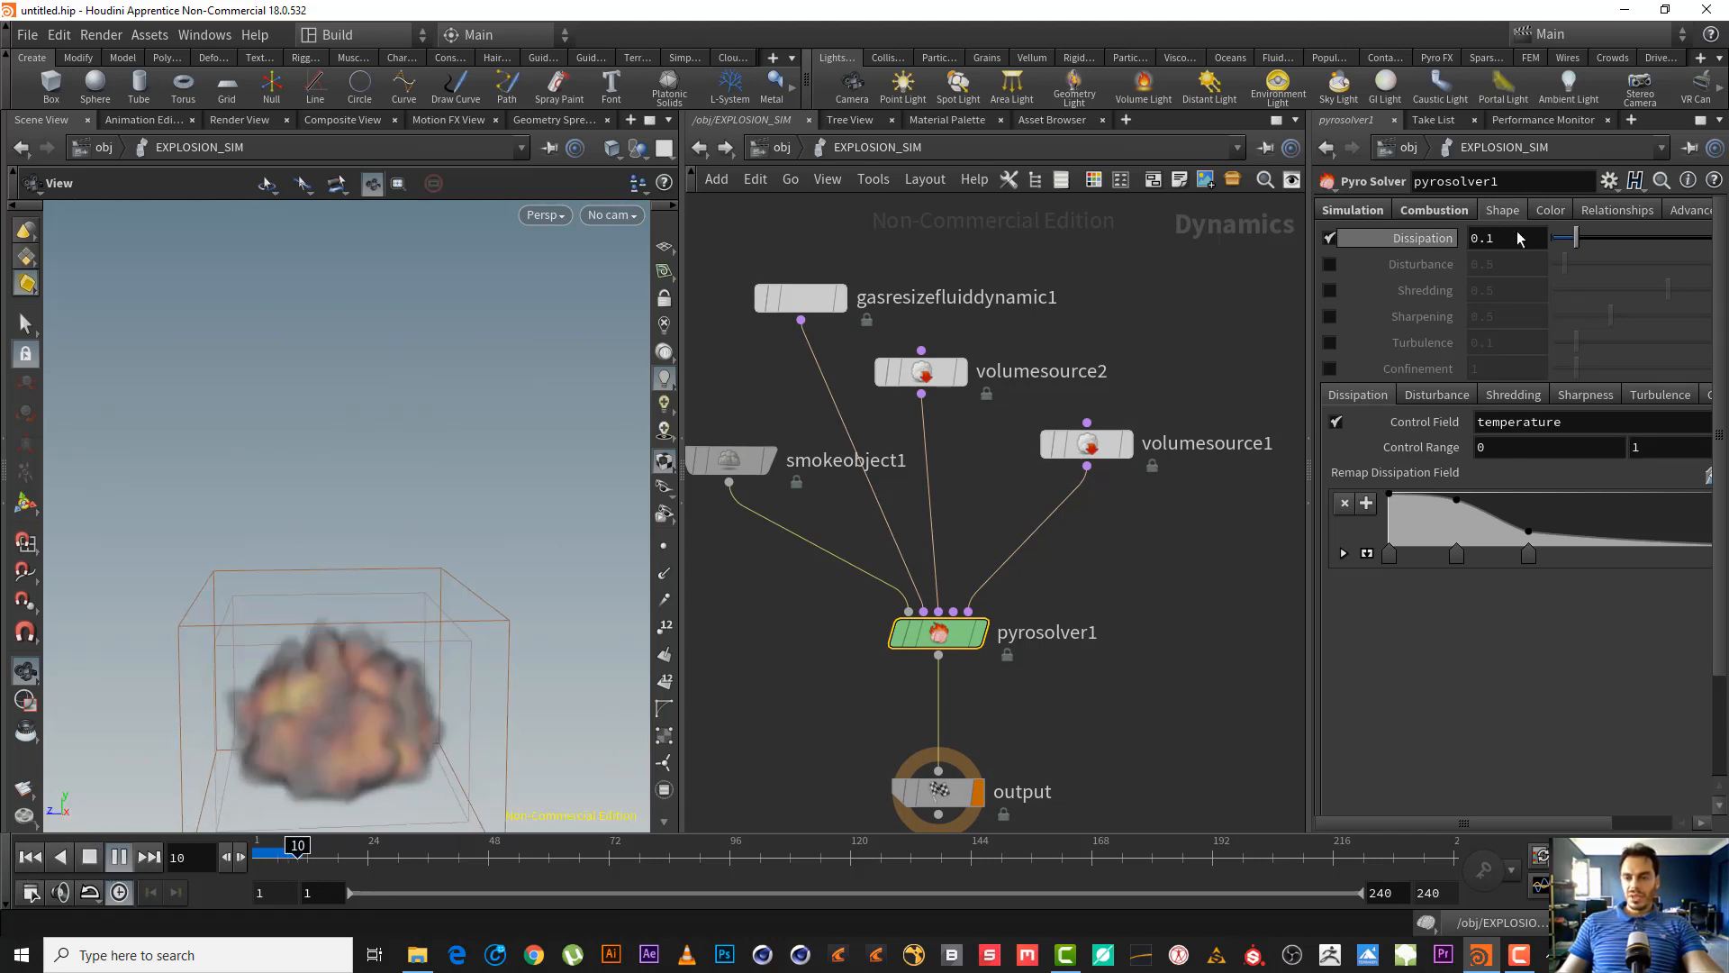
{"action": "left_click", "coordinate": [87, 857]}
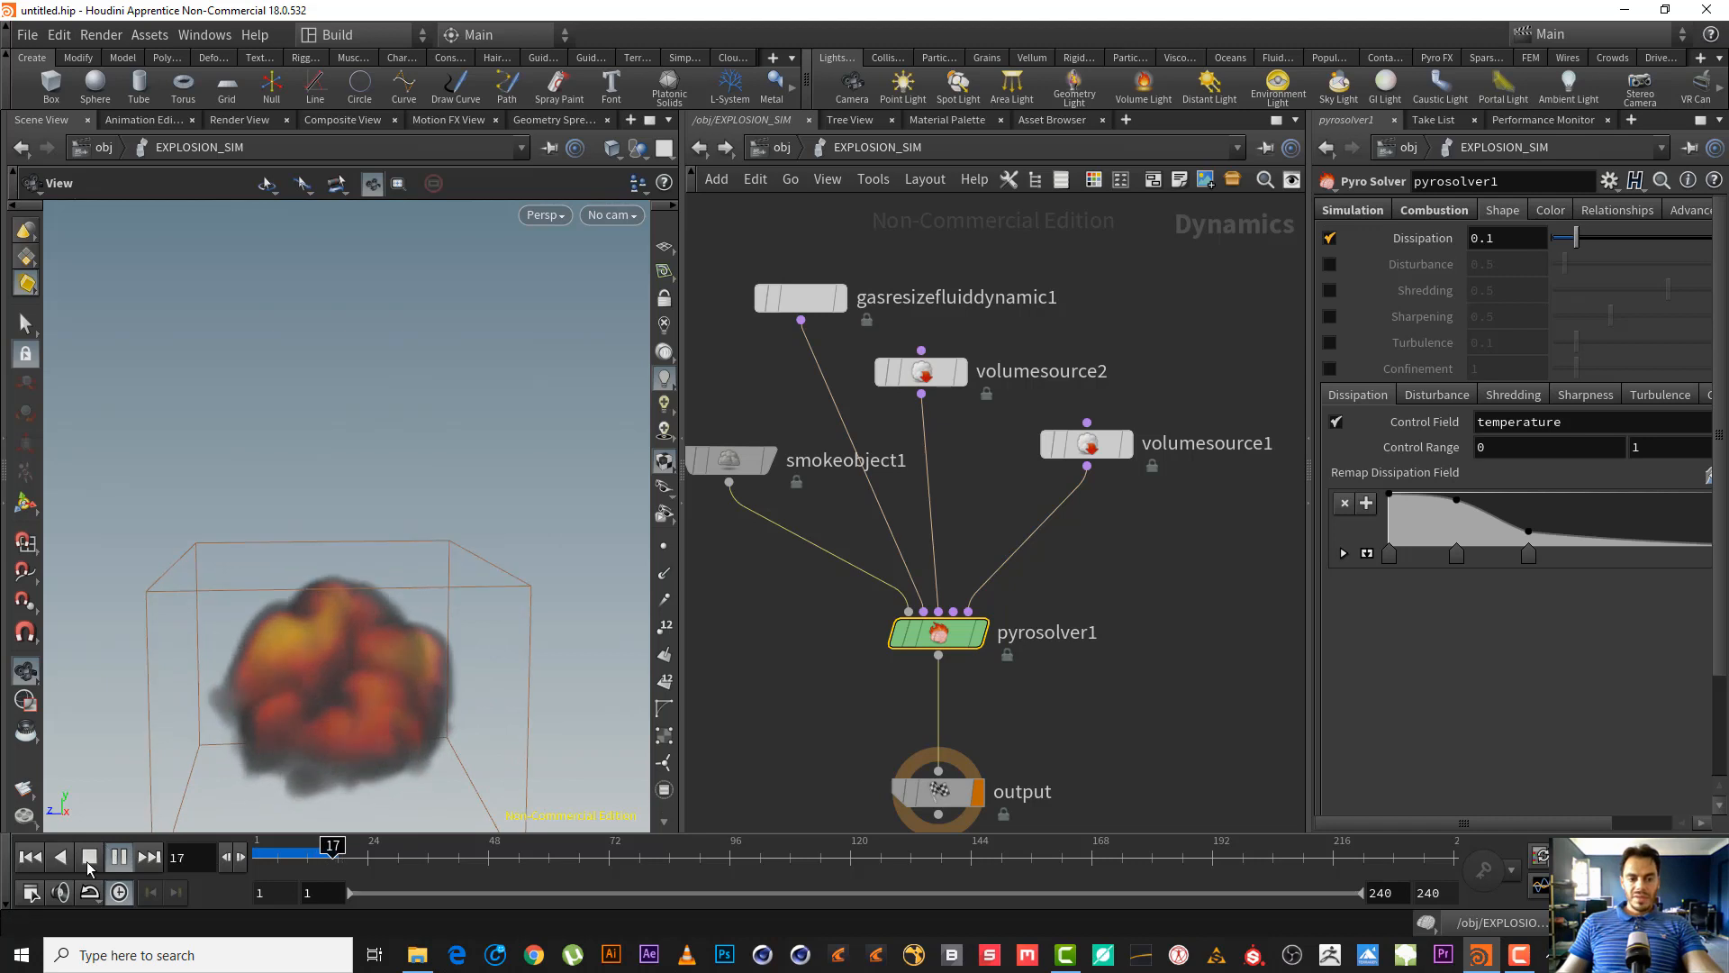
- Enable Disturbance on pyrosolver1 with a value of 0.9 and show its detailed disturbance settings
{"action": "left_click", "coordinate": [1332, 265]}
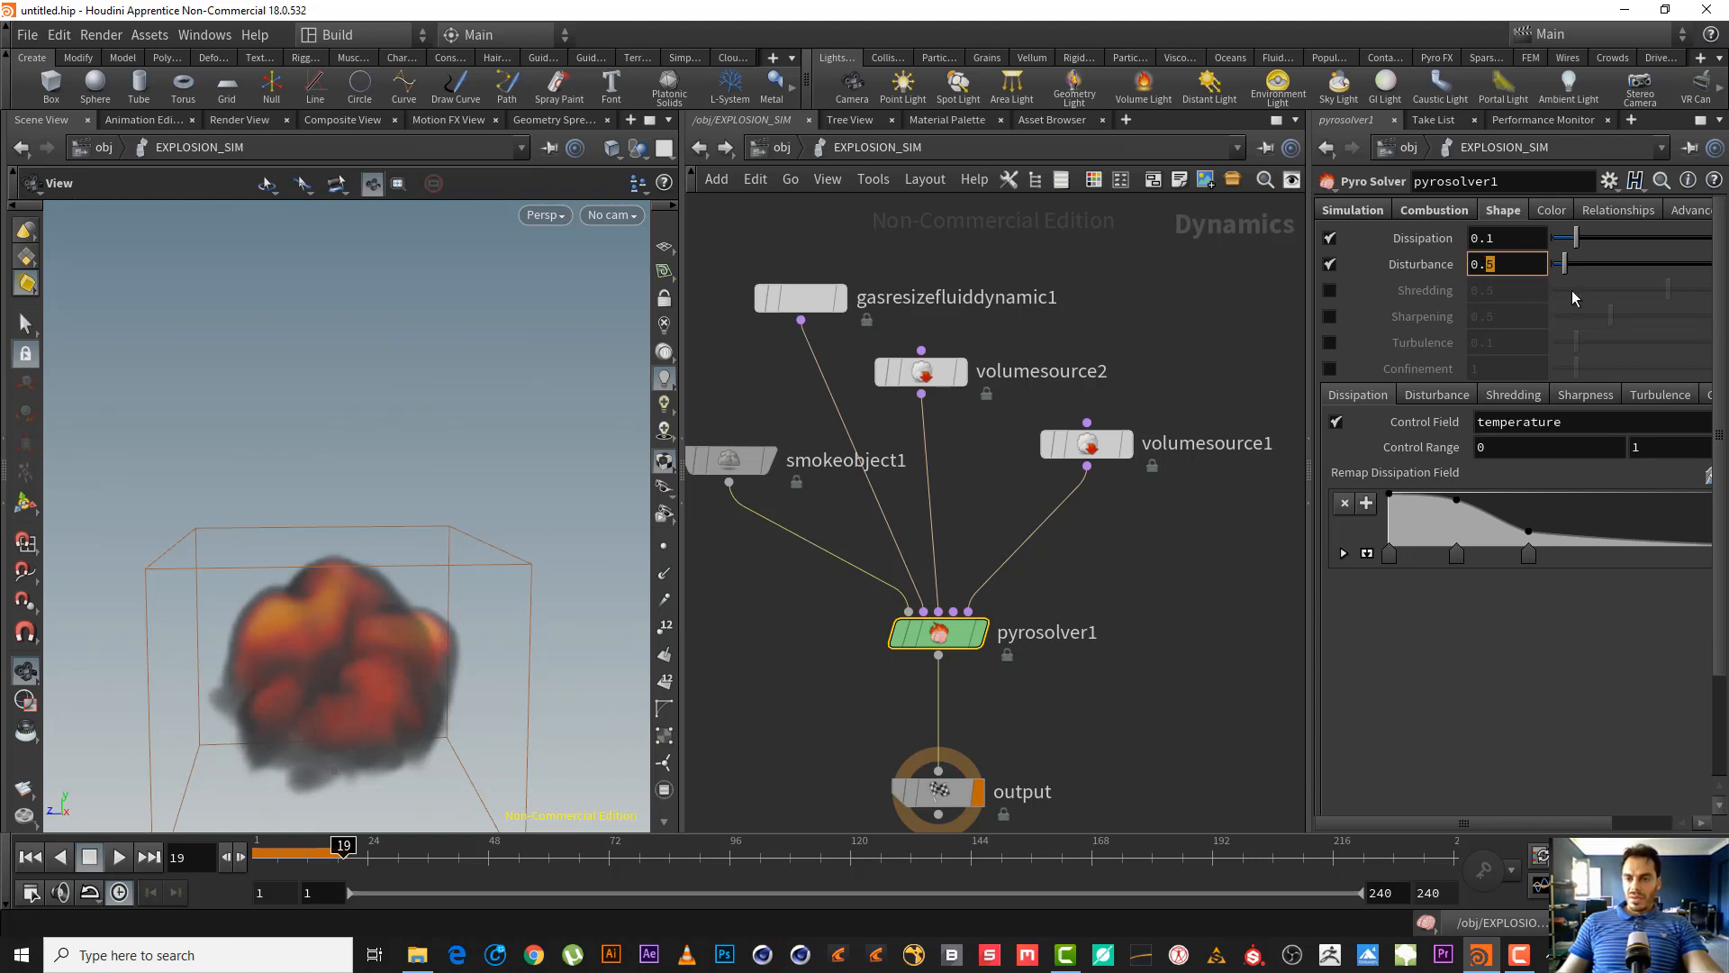
{"action": "type", "text": "9"}
{"action": "key", "text": "Return"}
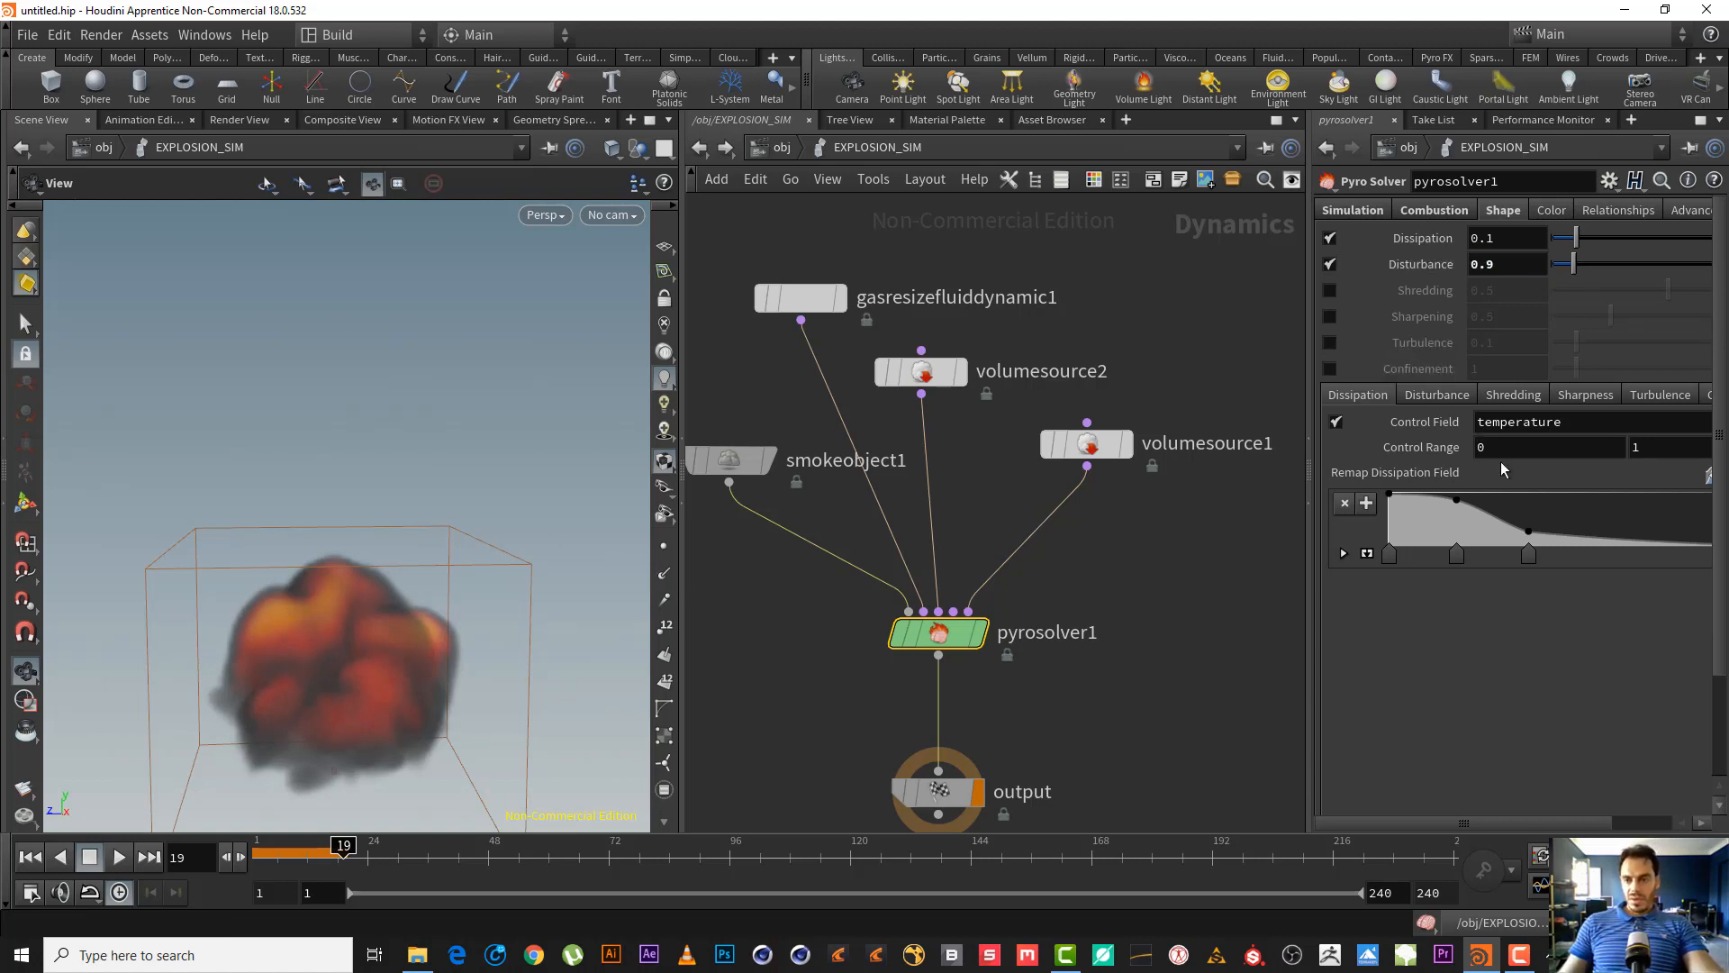
{"action": "left_click", "coordinate": [1422, 398]}
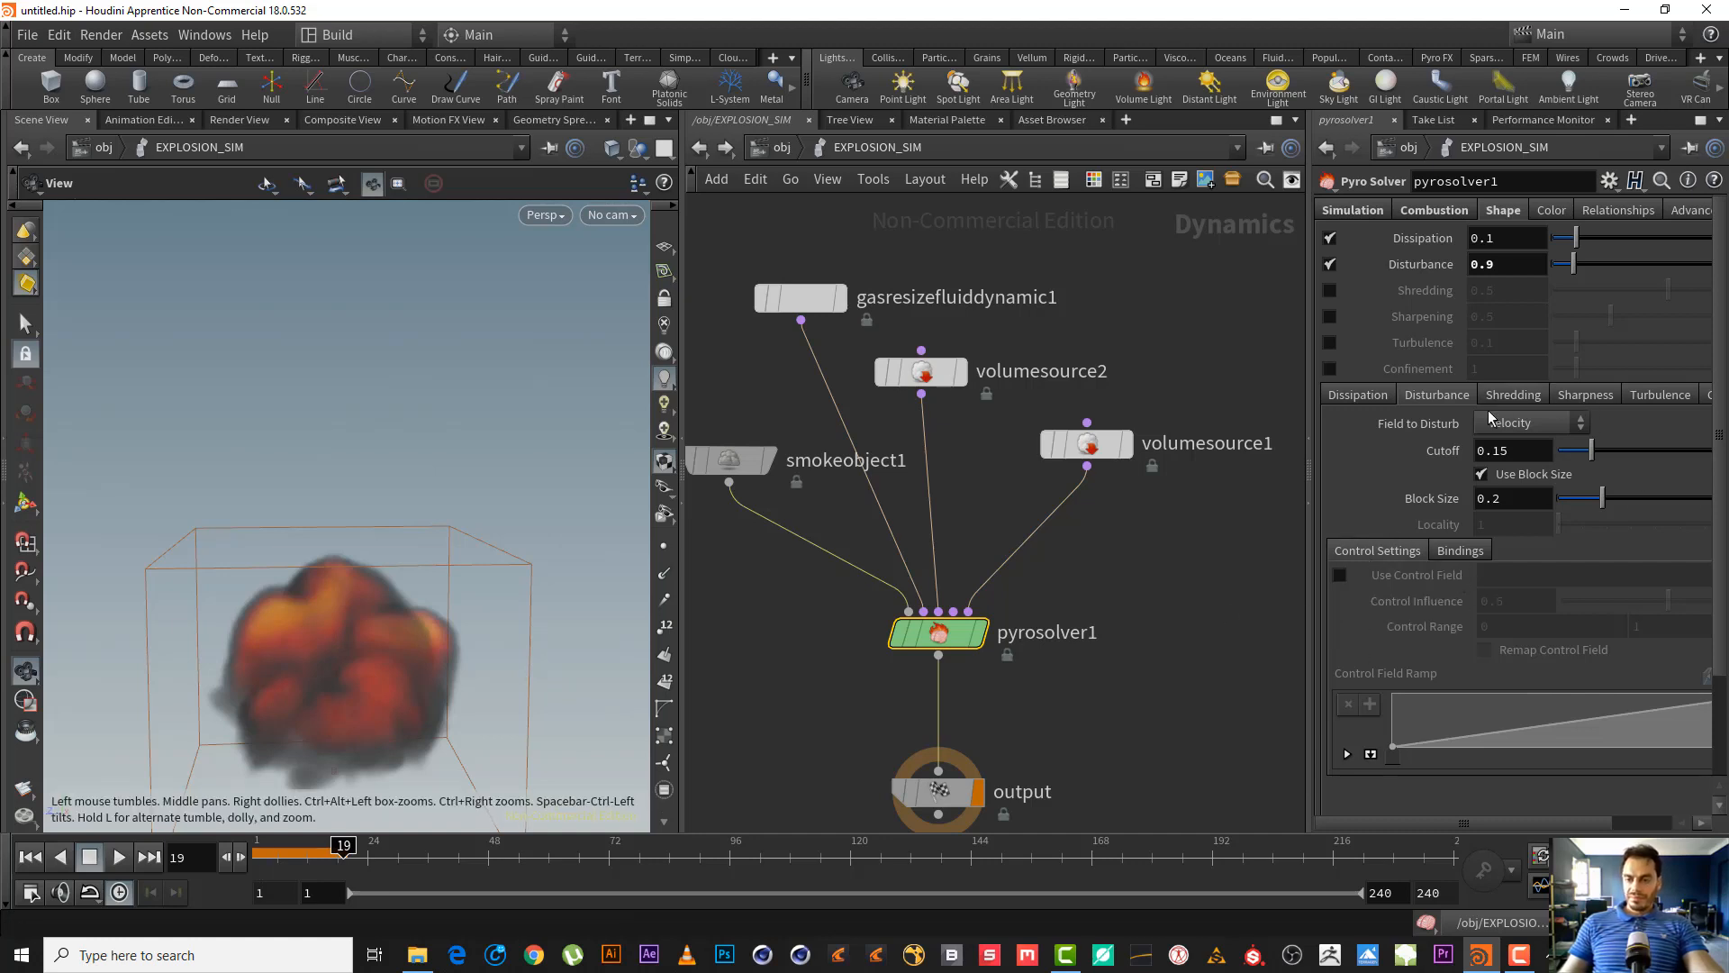
{"action": "left_click", "coordinate": [1522, 960]}
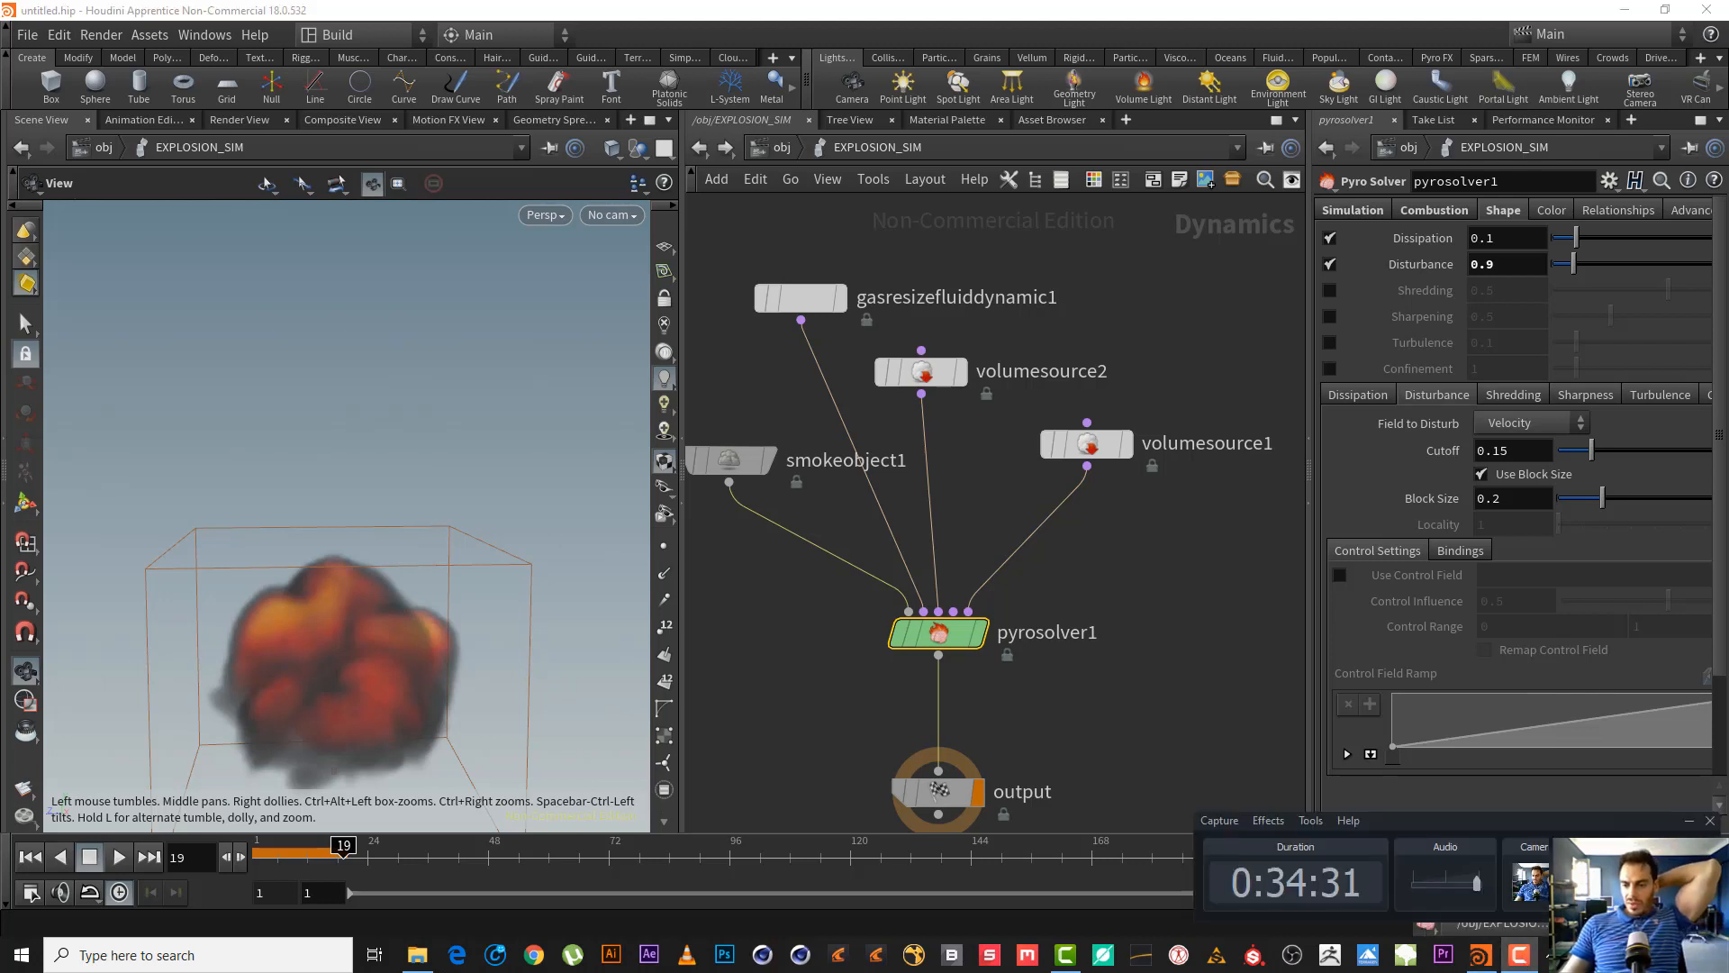
{"action": "left_click", "coordinate": [1519, 955]}
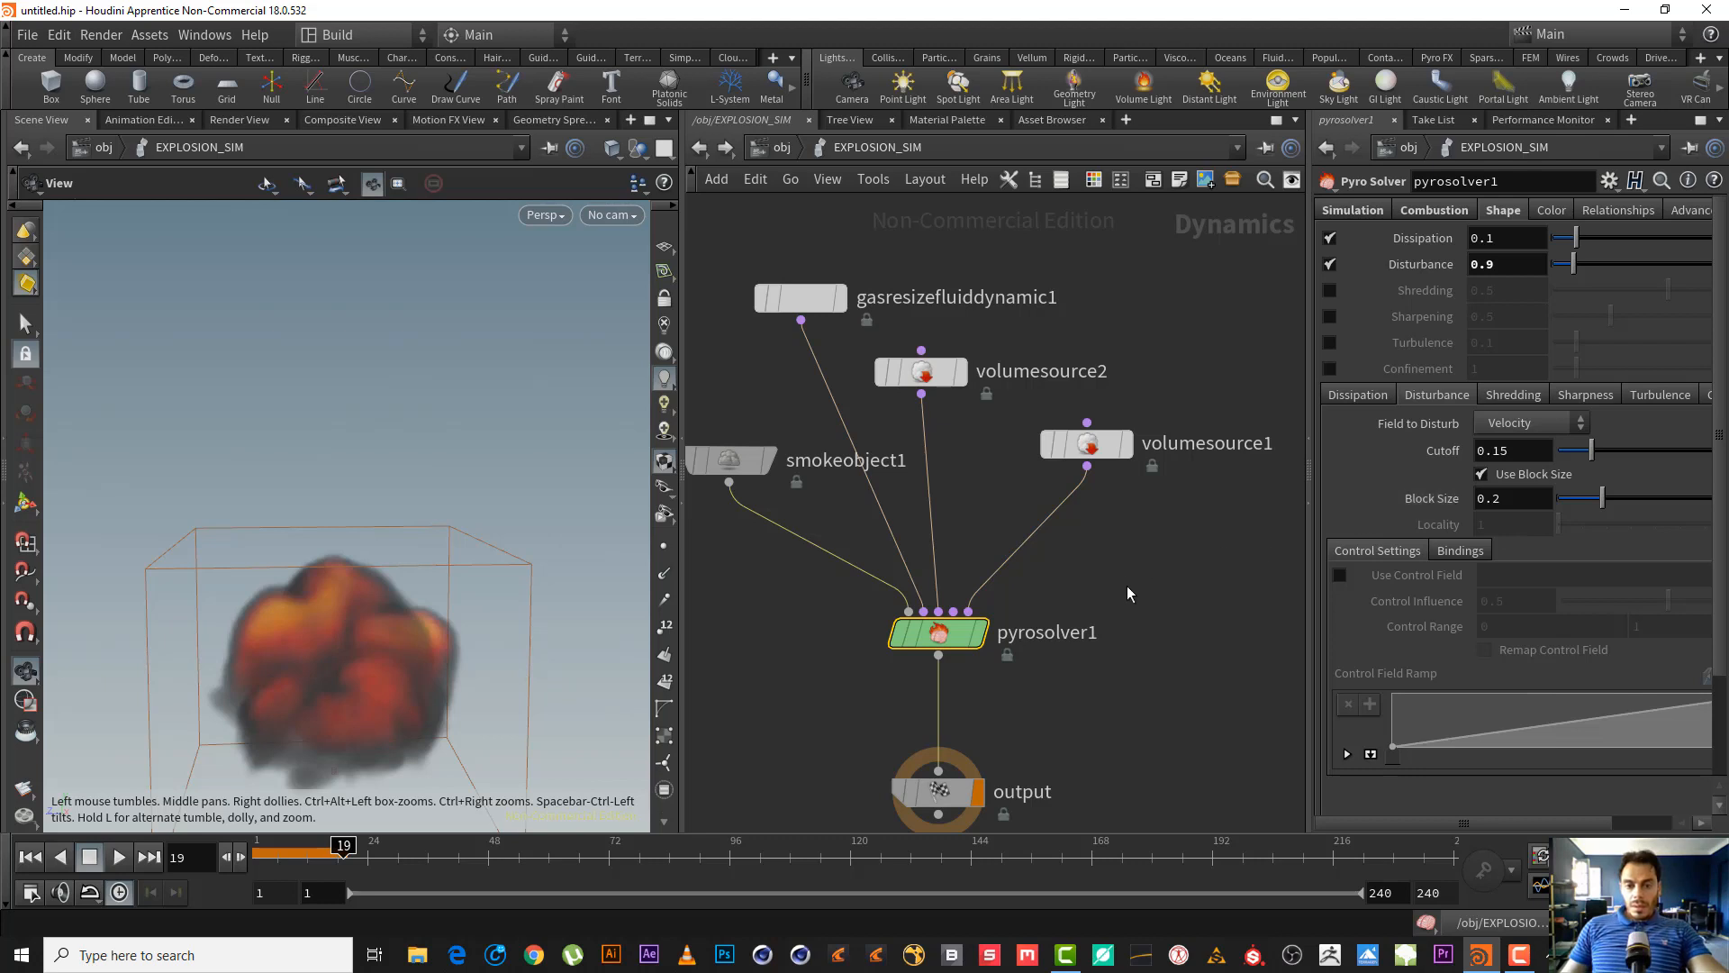
- Replay the simulation from the first frame up to frame 31 and inspect the disturbed smoke from close up
{"action": "middle_click_drag", "start_coordinate": [1127, 585], "coordinate": [1176, 477]}
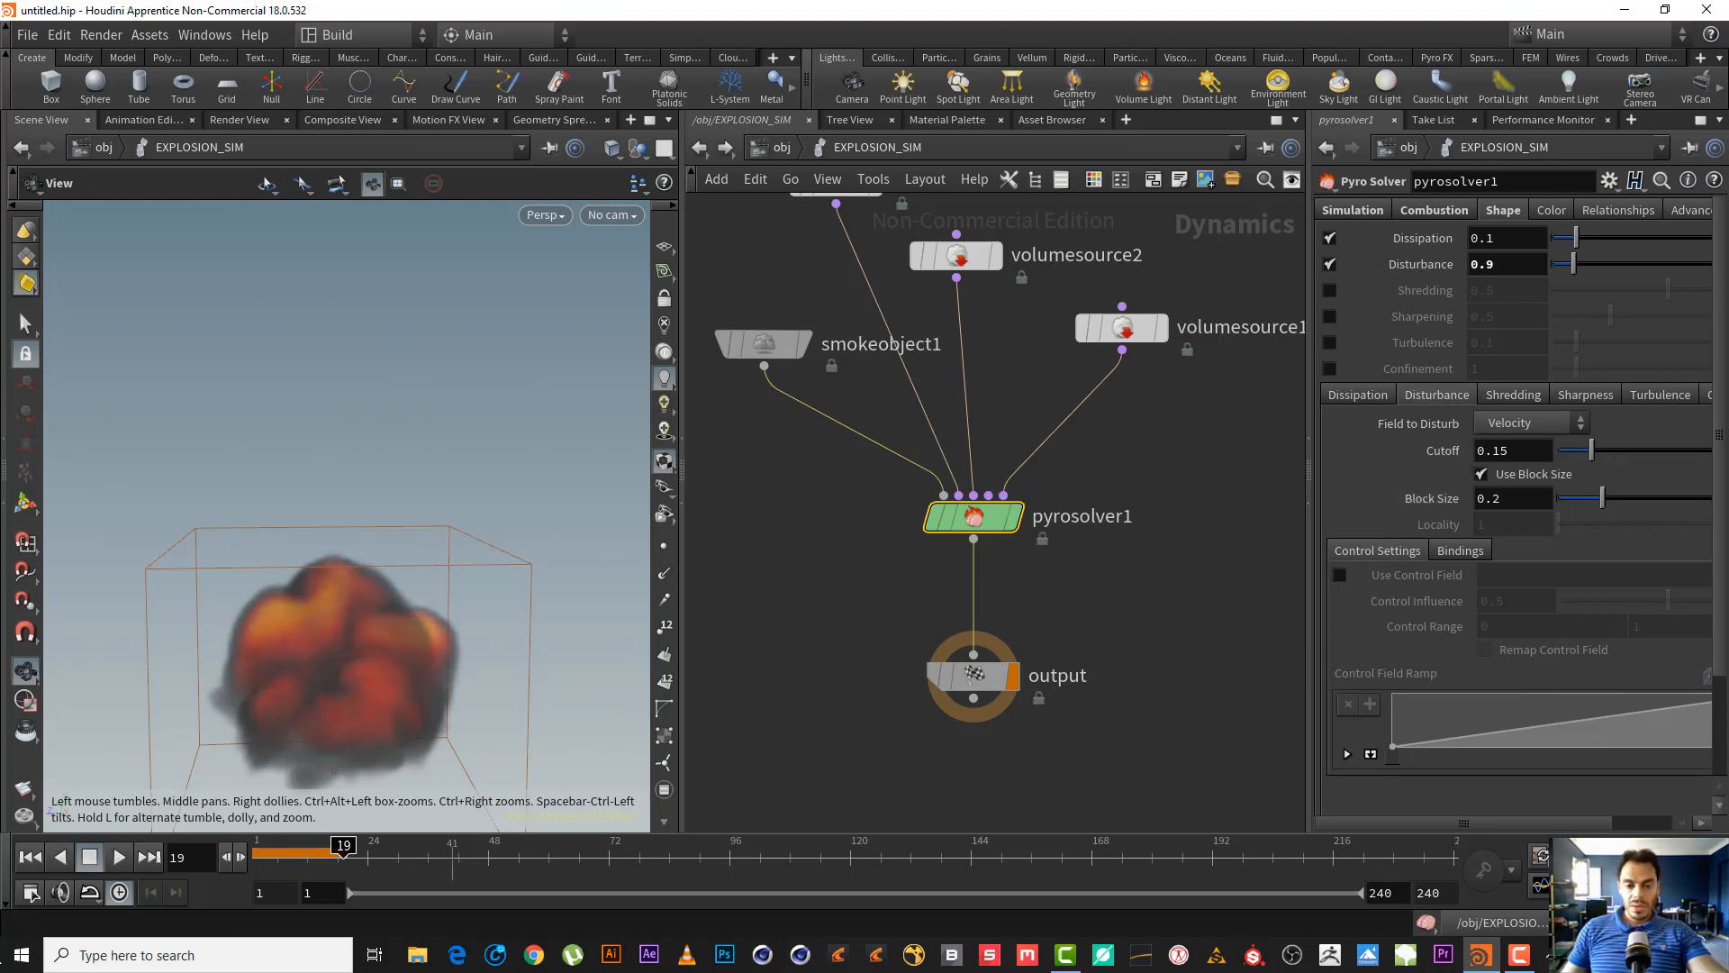
{"action": "left_click", "coordinate": [32, 857]}
{"action": "left_click", "coordinate": [118, 857]}
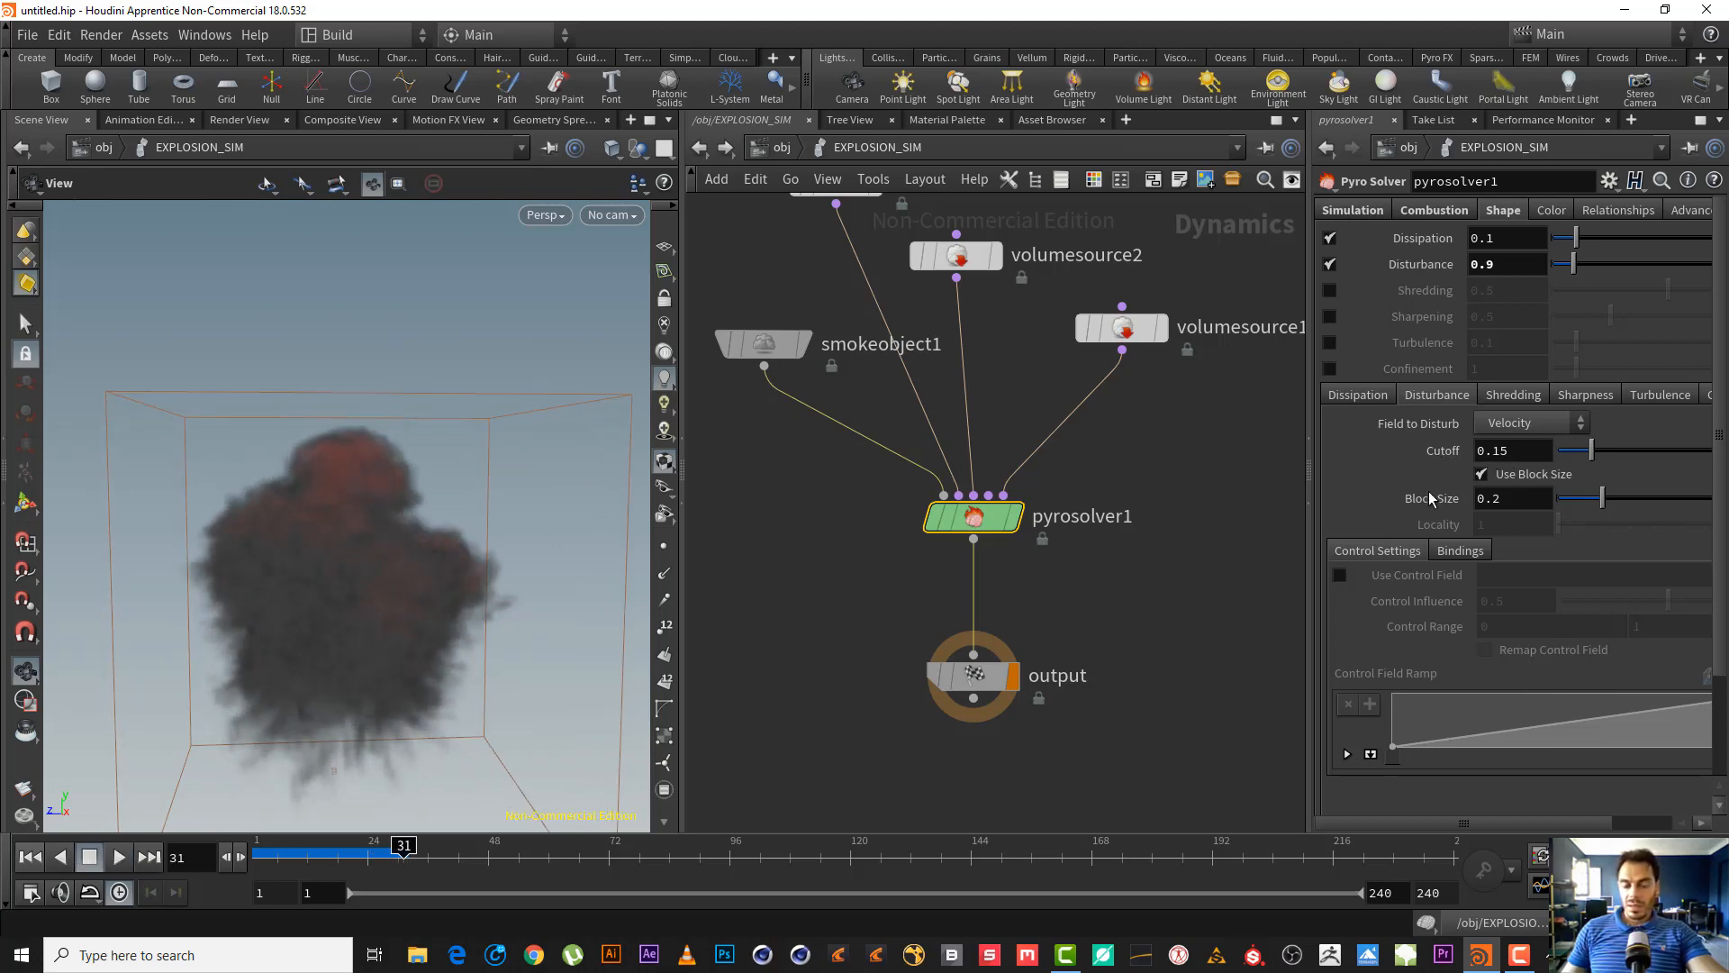
{"action": "right_click_drag", "start_coordinate": [378, 560], "coordinate": [459, 548]}
{"action": "left_click_drag", "start_coordinate": [459, 548], "coordinate": [390, 576]}
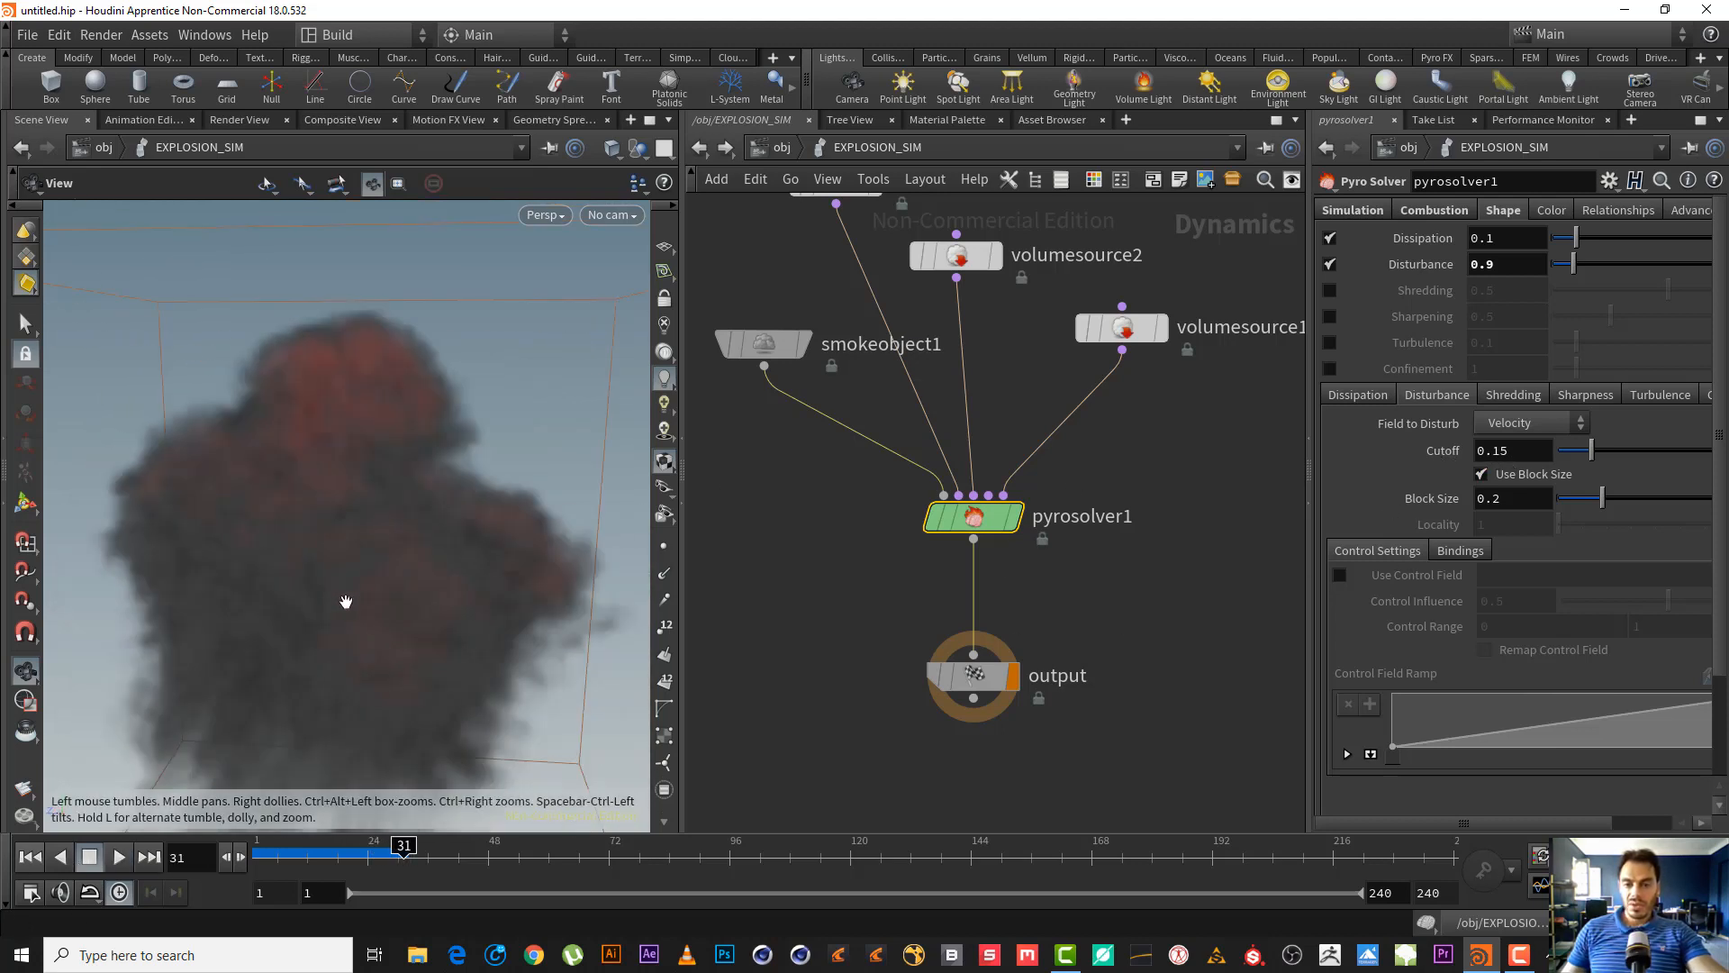
{"action": "middle_click_drag", "start_coordinate": [930, 347], "coordinate": [900, 618]}
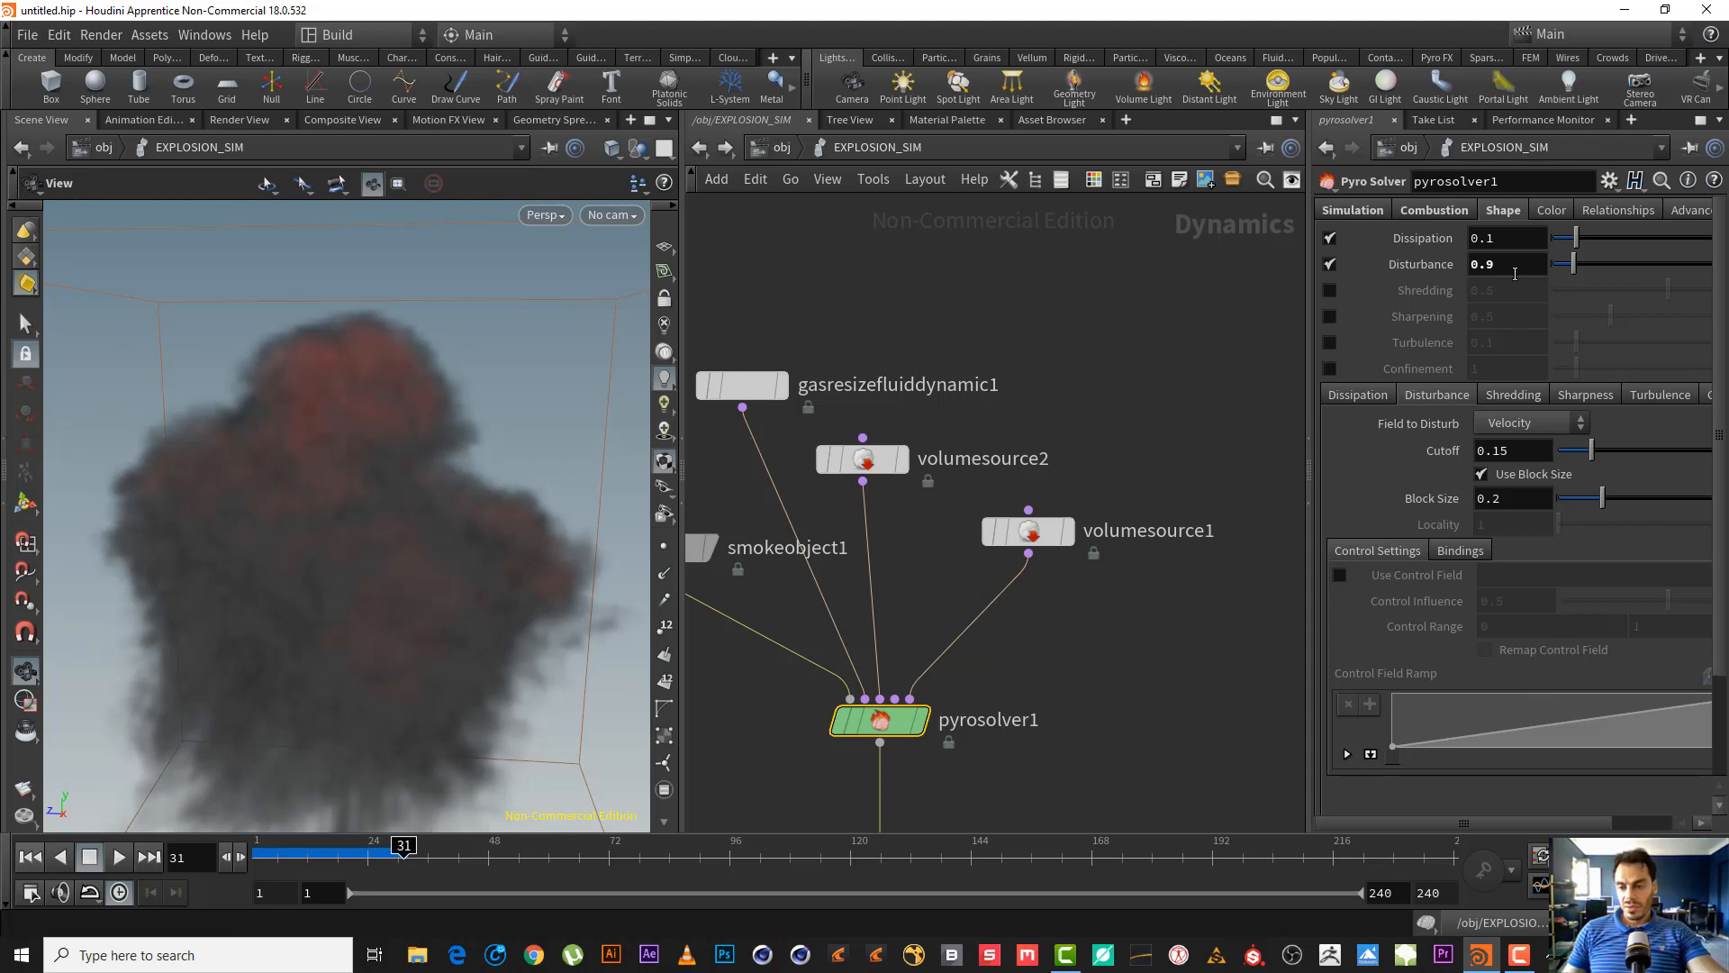
- Check the disturbance bindings, and try vel as the control field for pyrosolver1's Disturbance
{"action": "left_click", "coordinate": [1461, 551]}
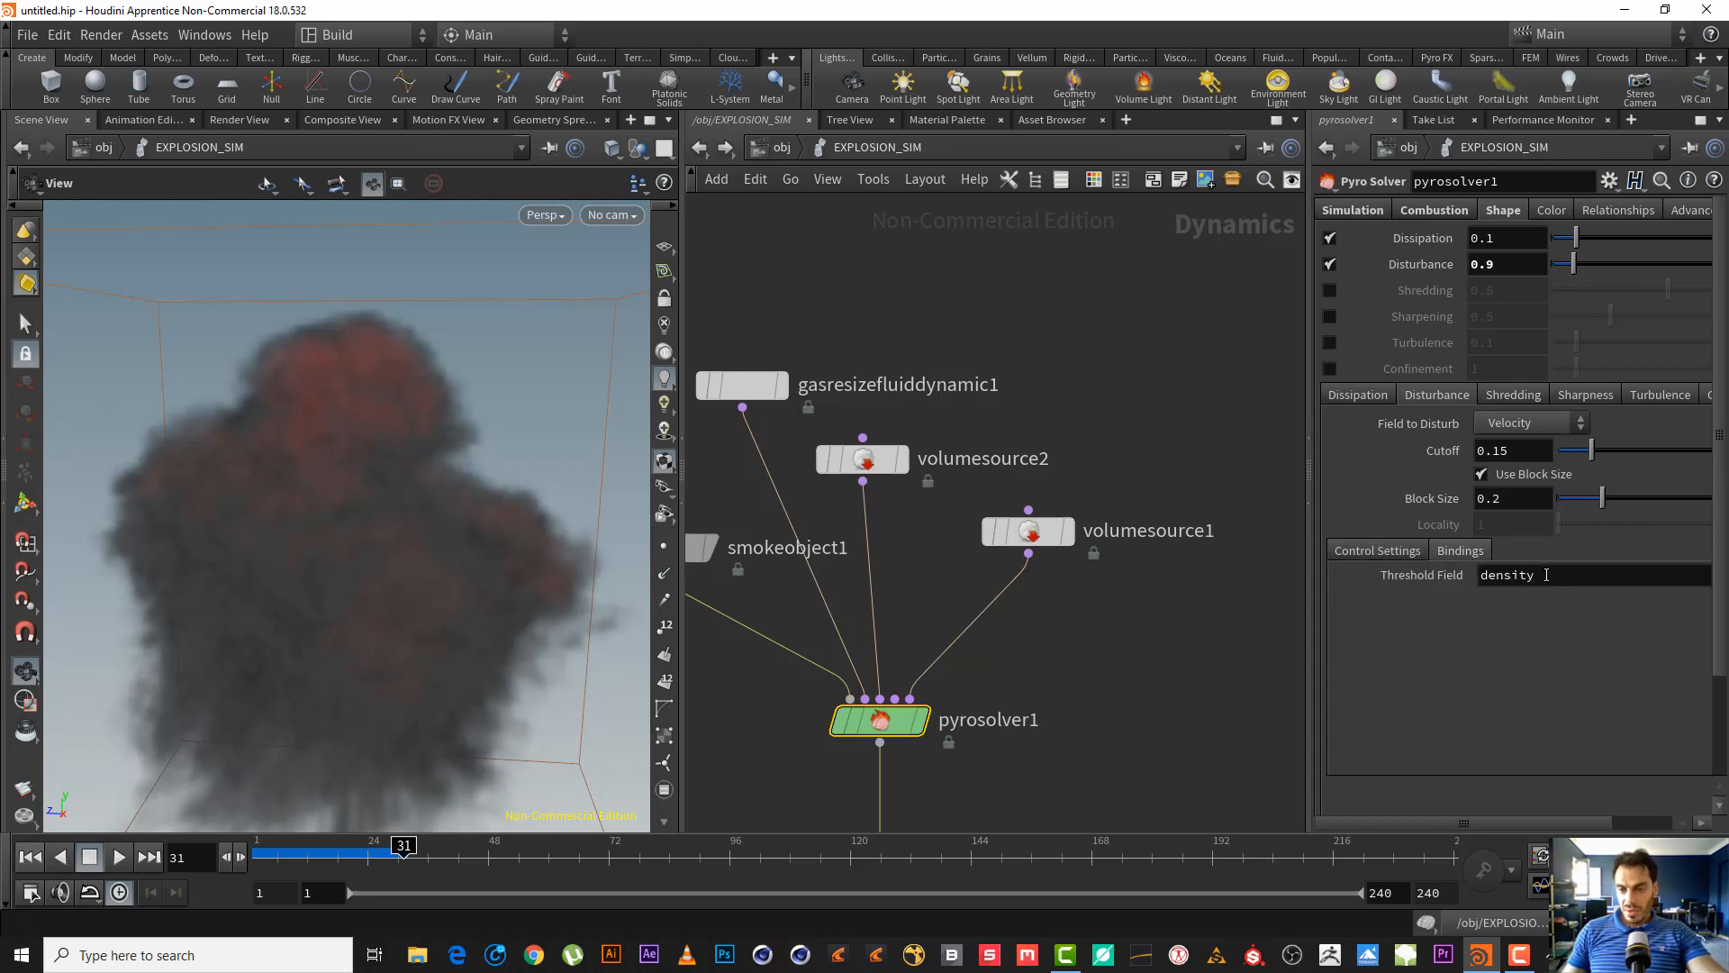
{"action": "left_click", "coordinate": [1398, 547]}
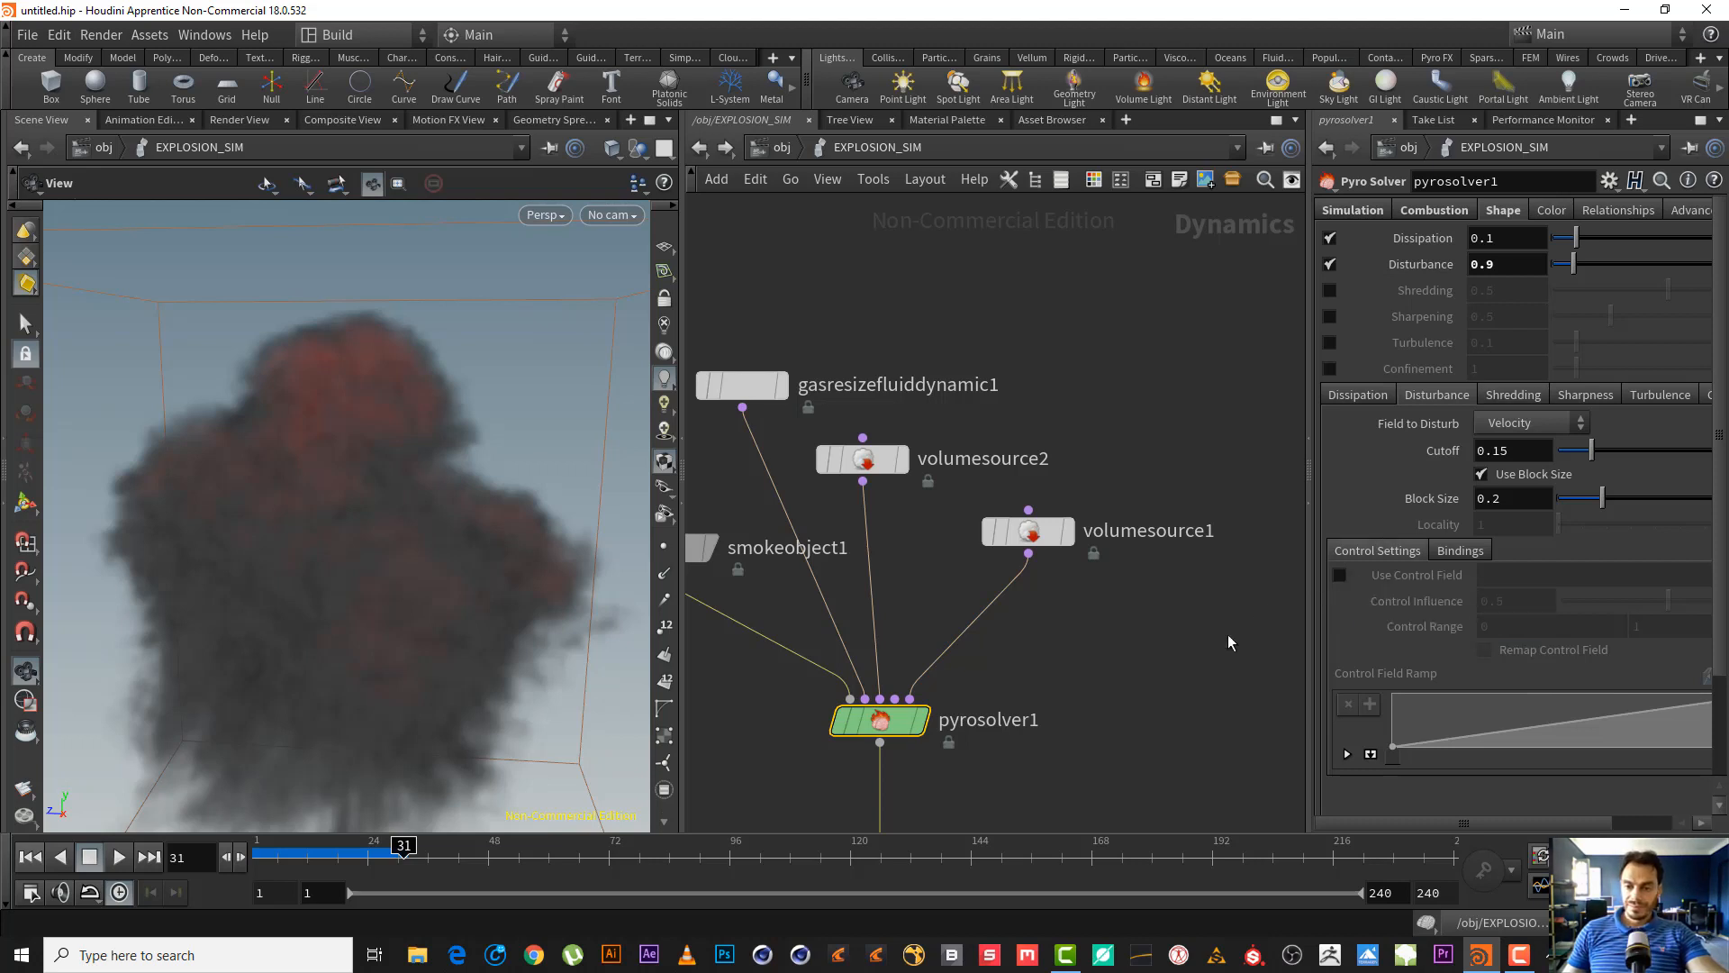
{"action": "left_click", "coordinate": [1500, 573]}
{"action": "type", "text": "ve"}
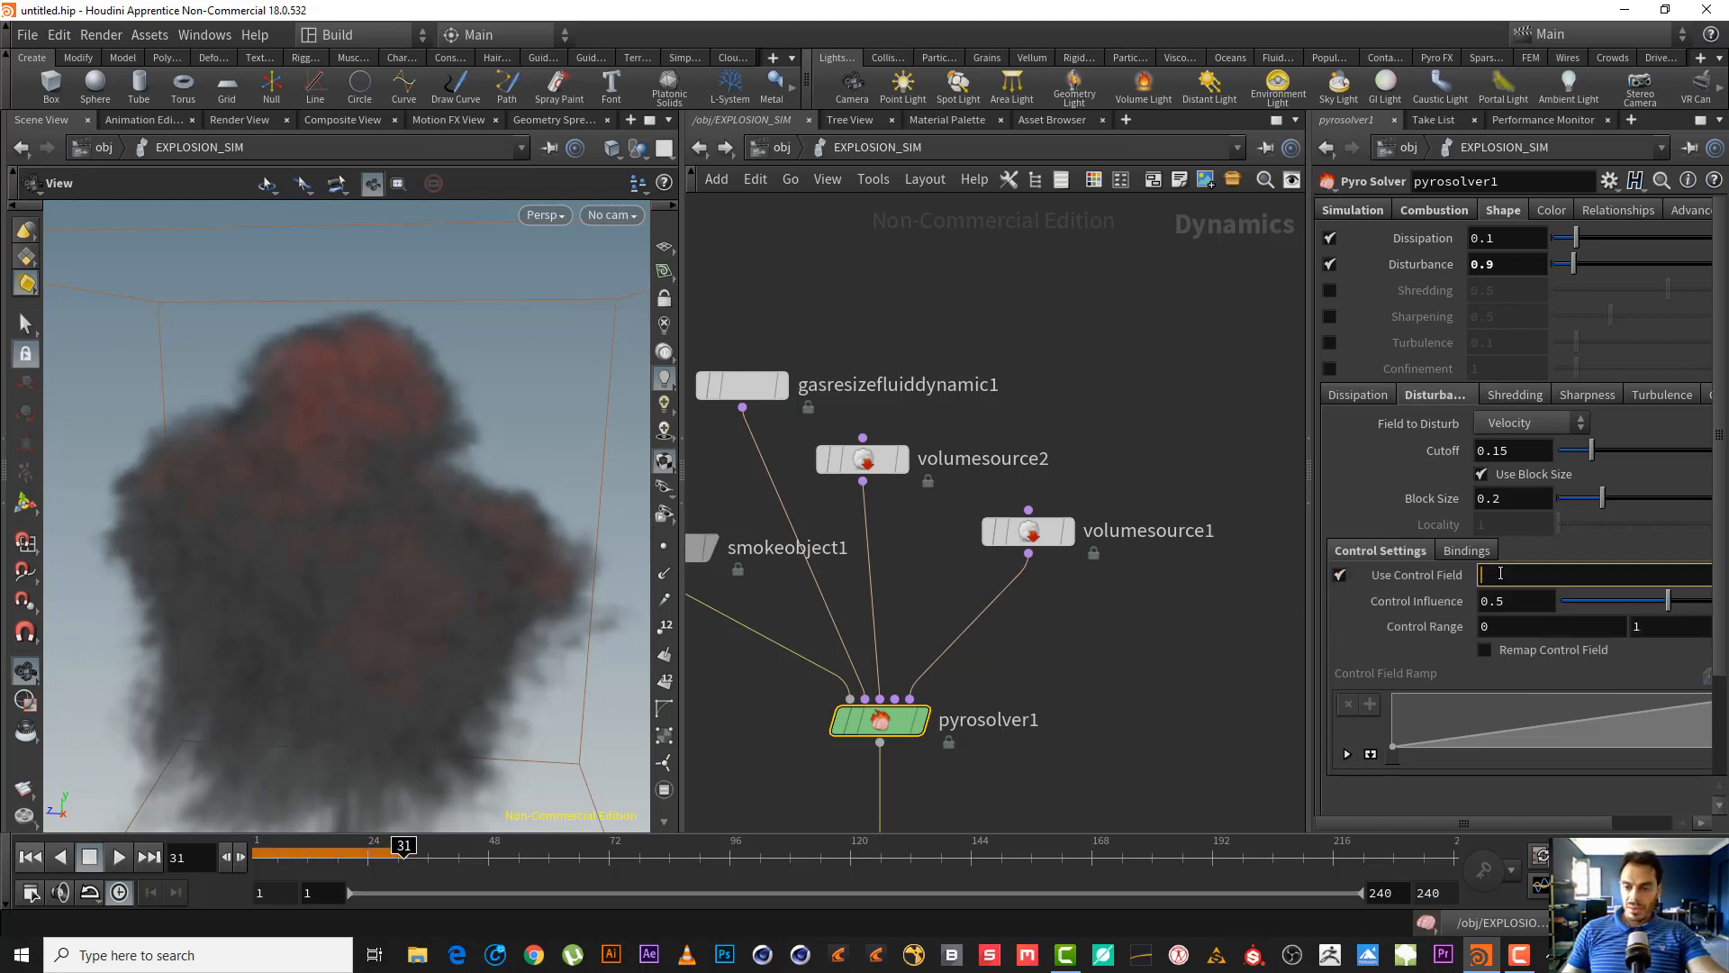
{"action": "type", "text": "l"}
{"action": "key", "text": "Return"}
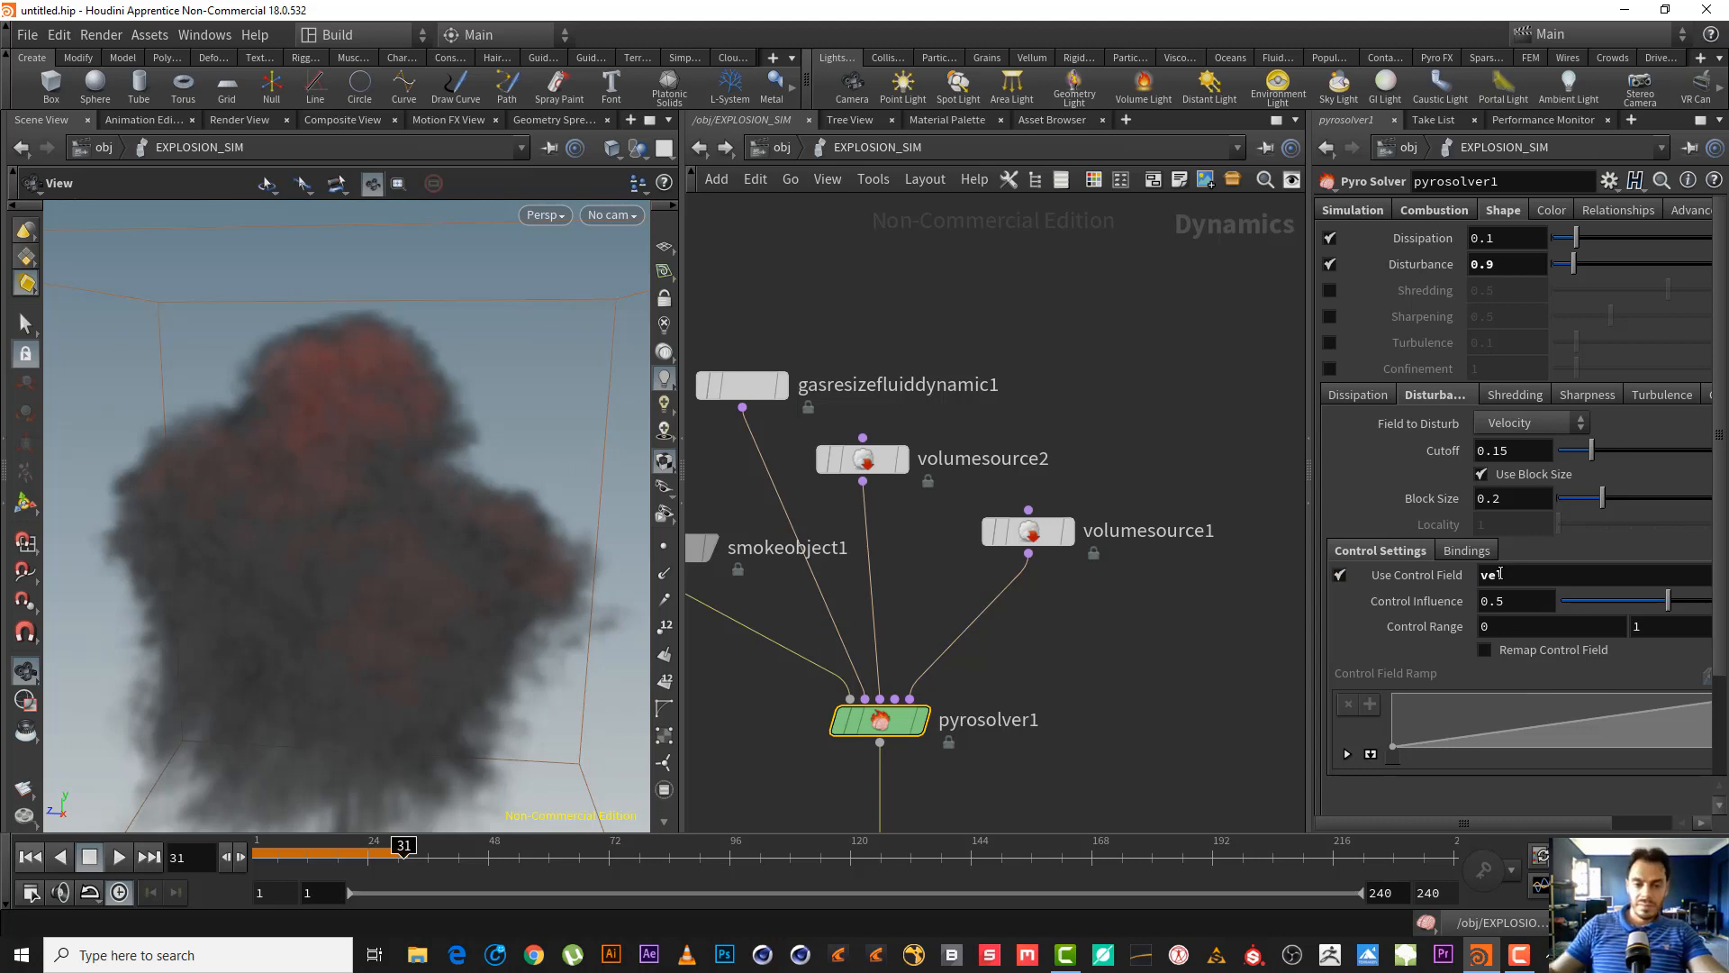
- Replay the explosion from the first frame up to frame 18 and view the whole cloud from farther away and another angle
{"action": "key", "text": "ctrl+Up"}
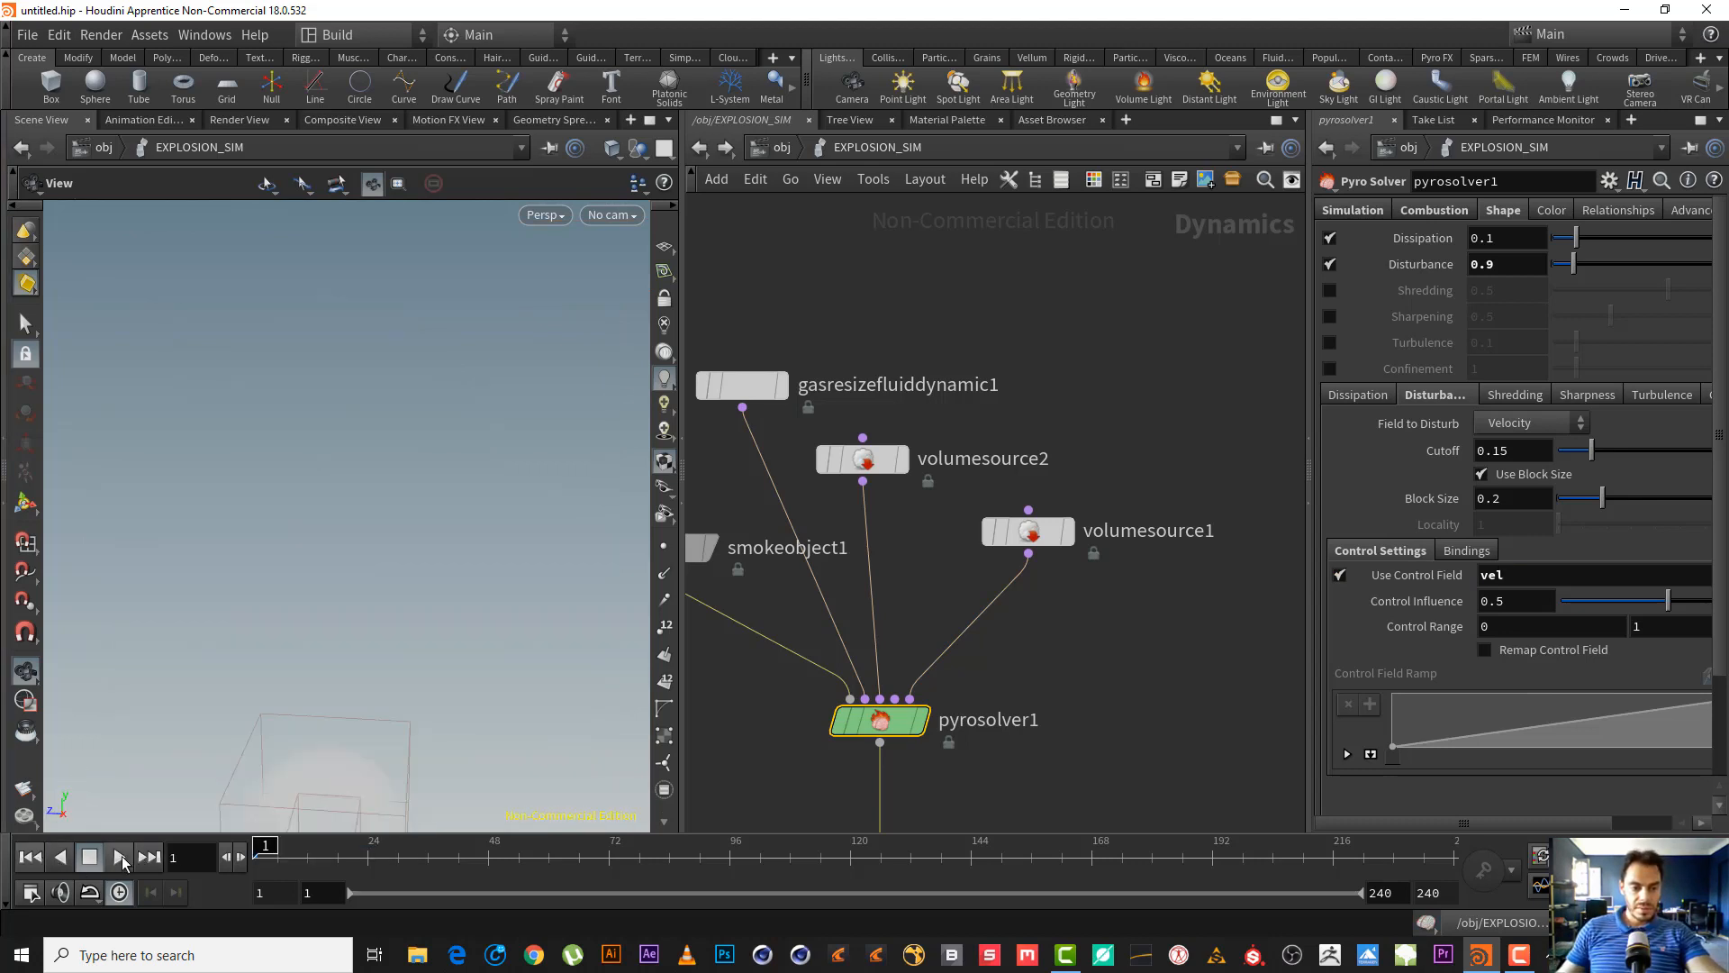
{"action": "left_click", "coordinate": [121, 856]}
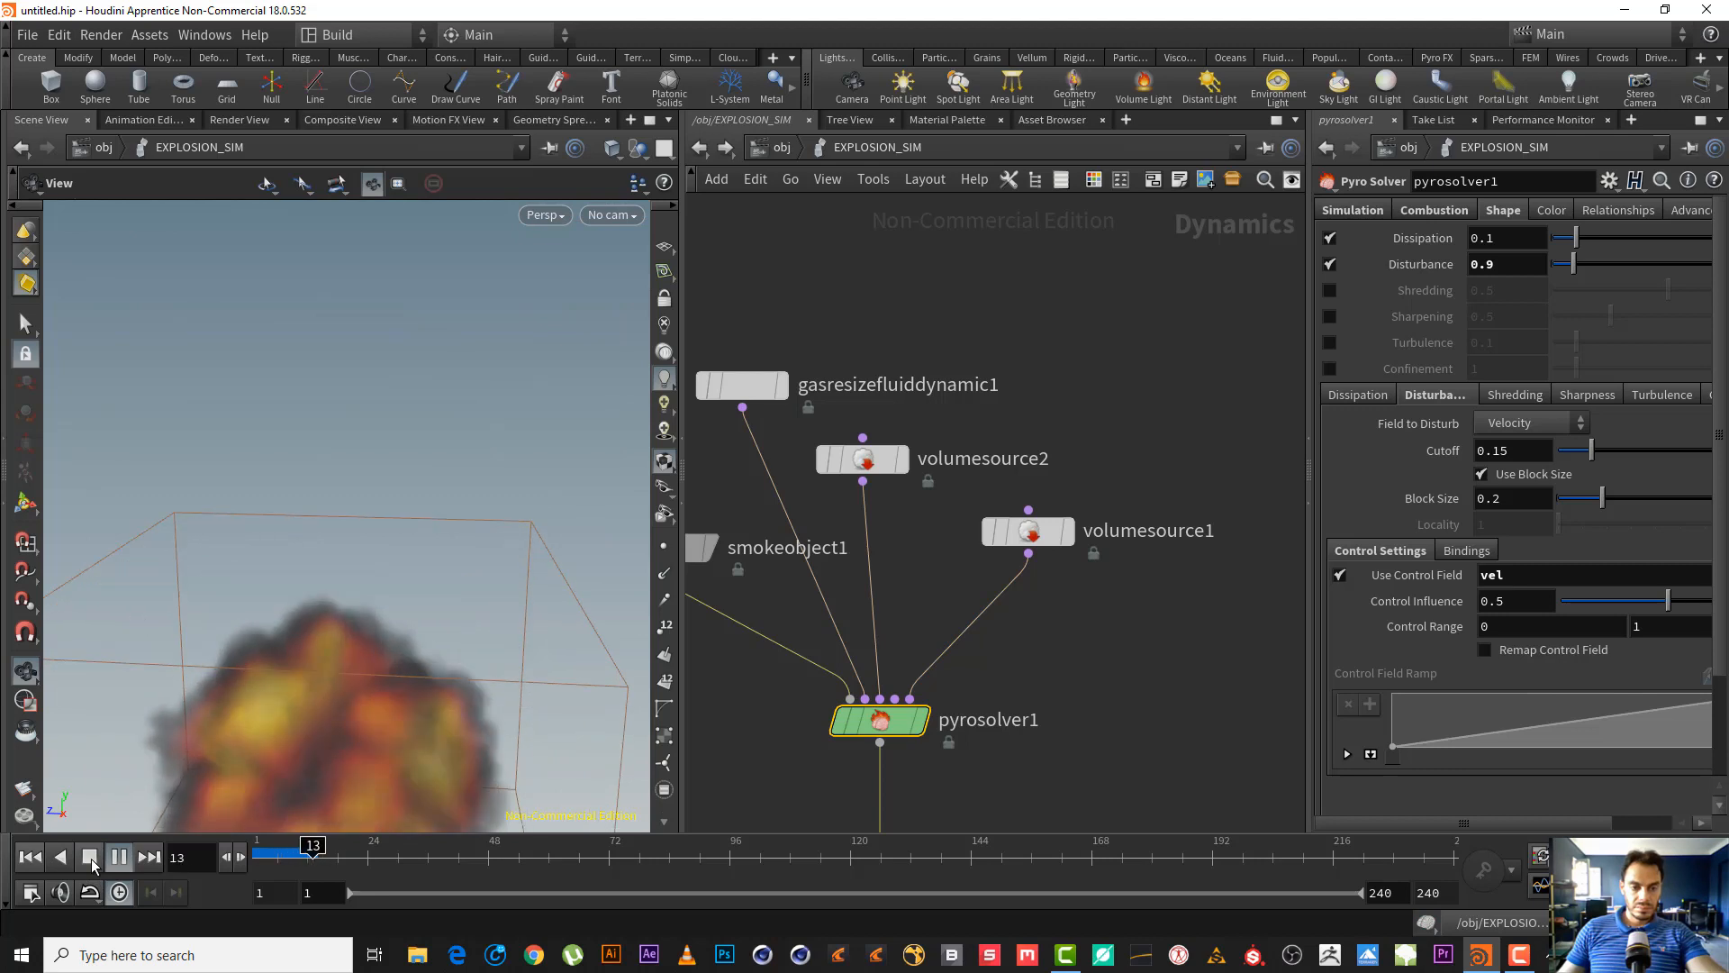
{"action": "left_click", "coordinate": [90, 858]}
{"action": "right_click_drag", "start_coordinate": [440, 633], "coordinate": [305, 706]}
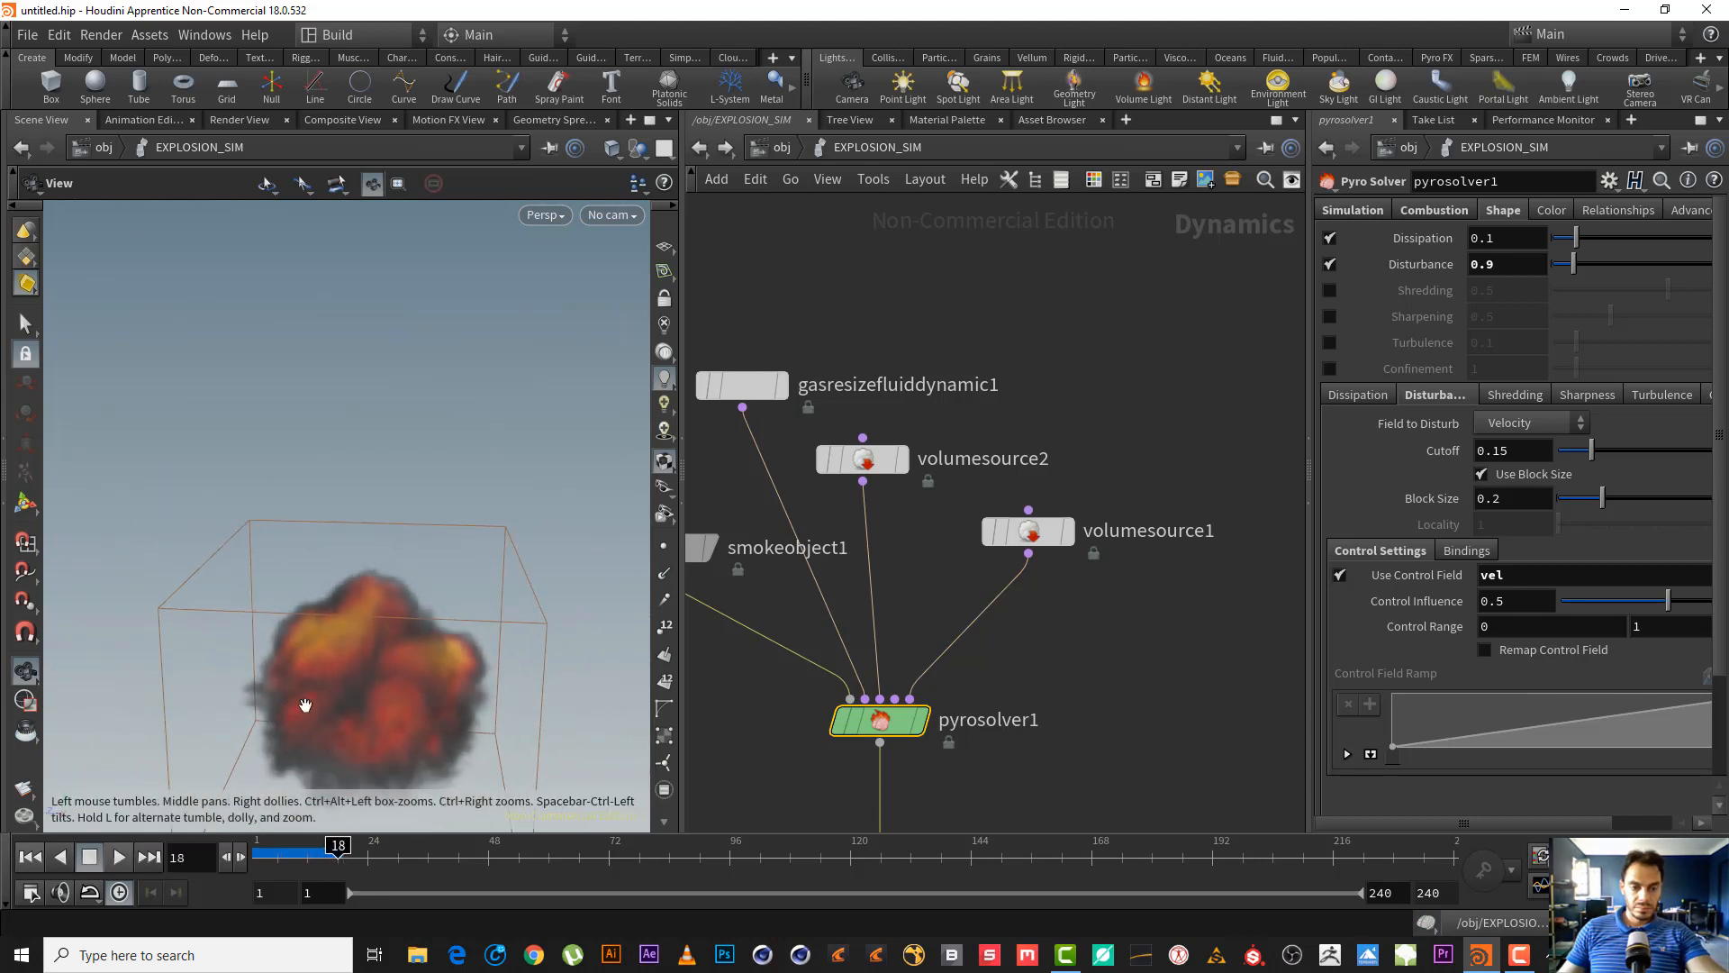
{"action": "left_click_drag", "start_coordinate": [306, 706], "coordinate": [491, 676]}
{"action": "middle_click_drag", "start_coordinate": [491, 675], "coordinate": [528, 517]}
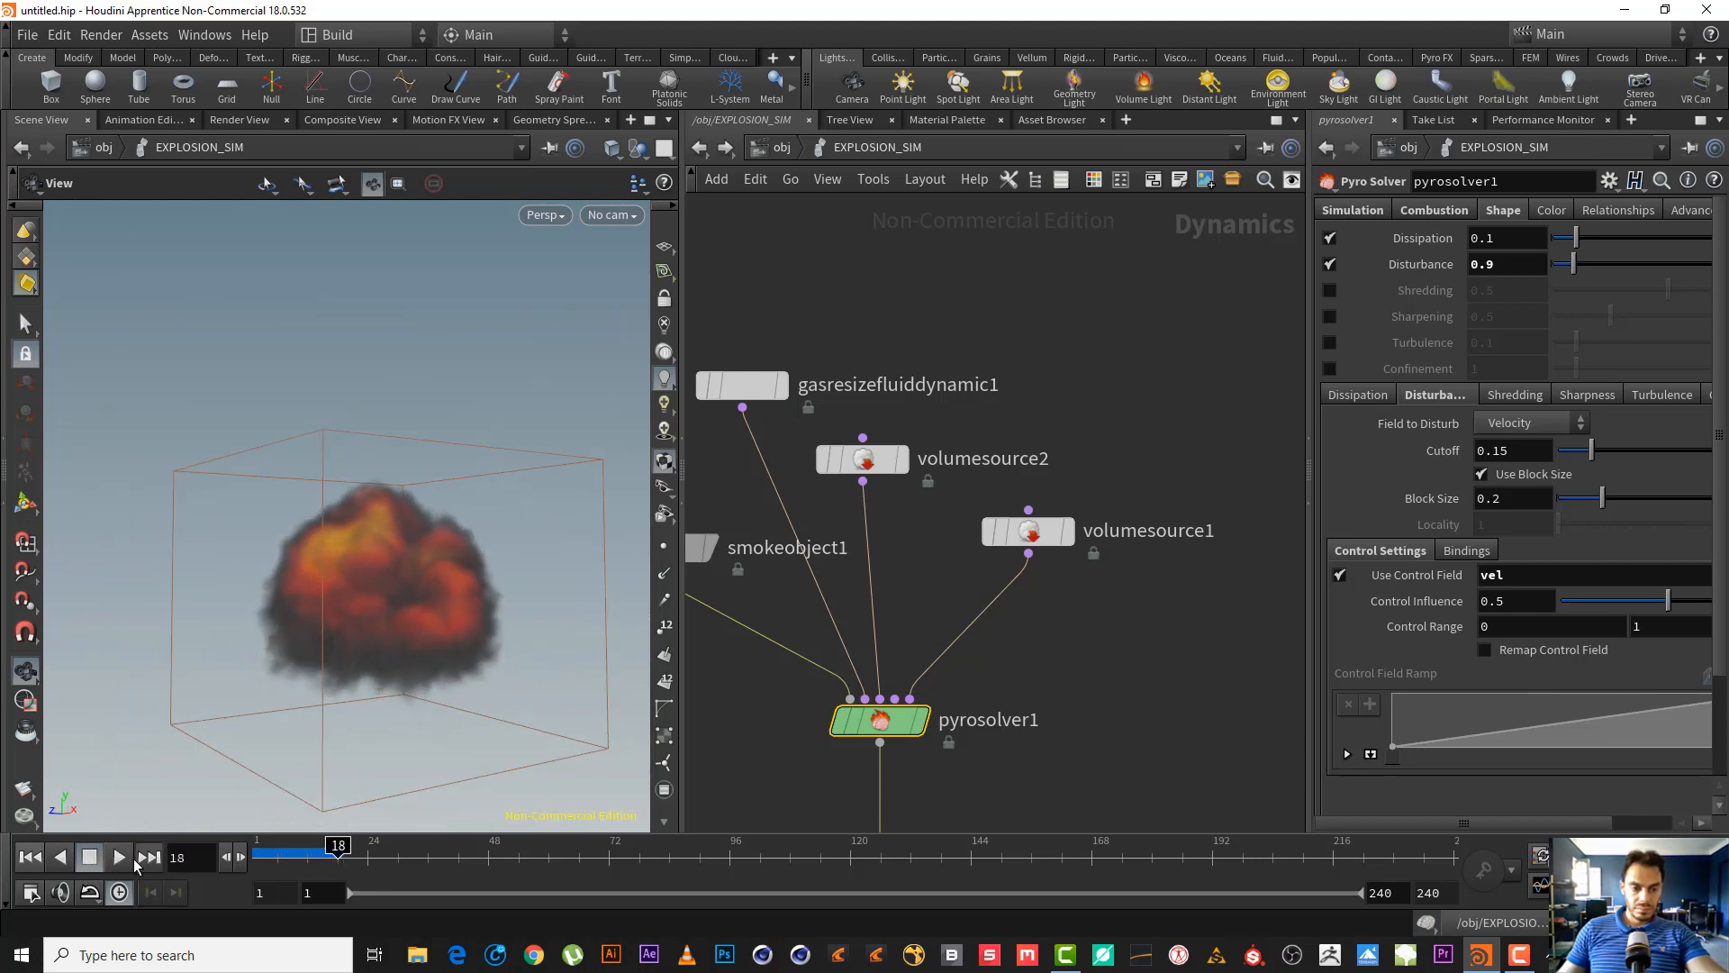
- Restart the simulation from the first frame and play it up to frame 36
{"action": "left_click", "coordinate": [132, 859]}
{"action": "left_click", "coordinate": [30, 857]}
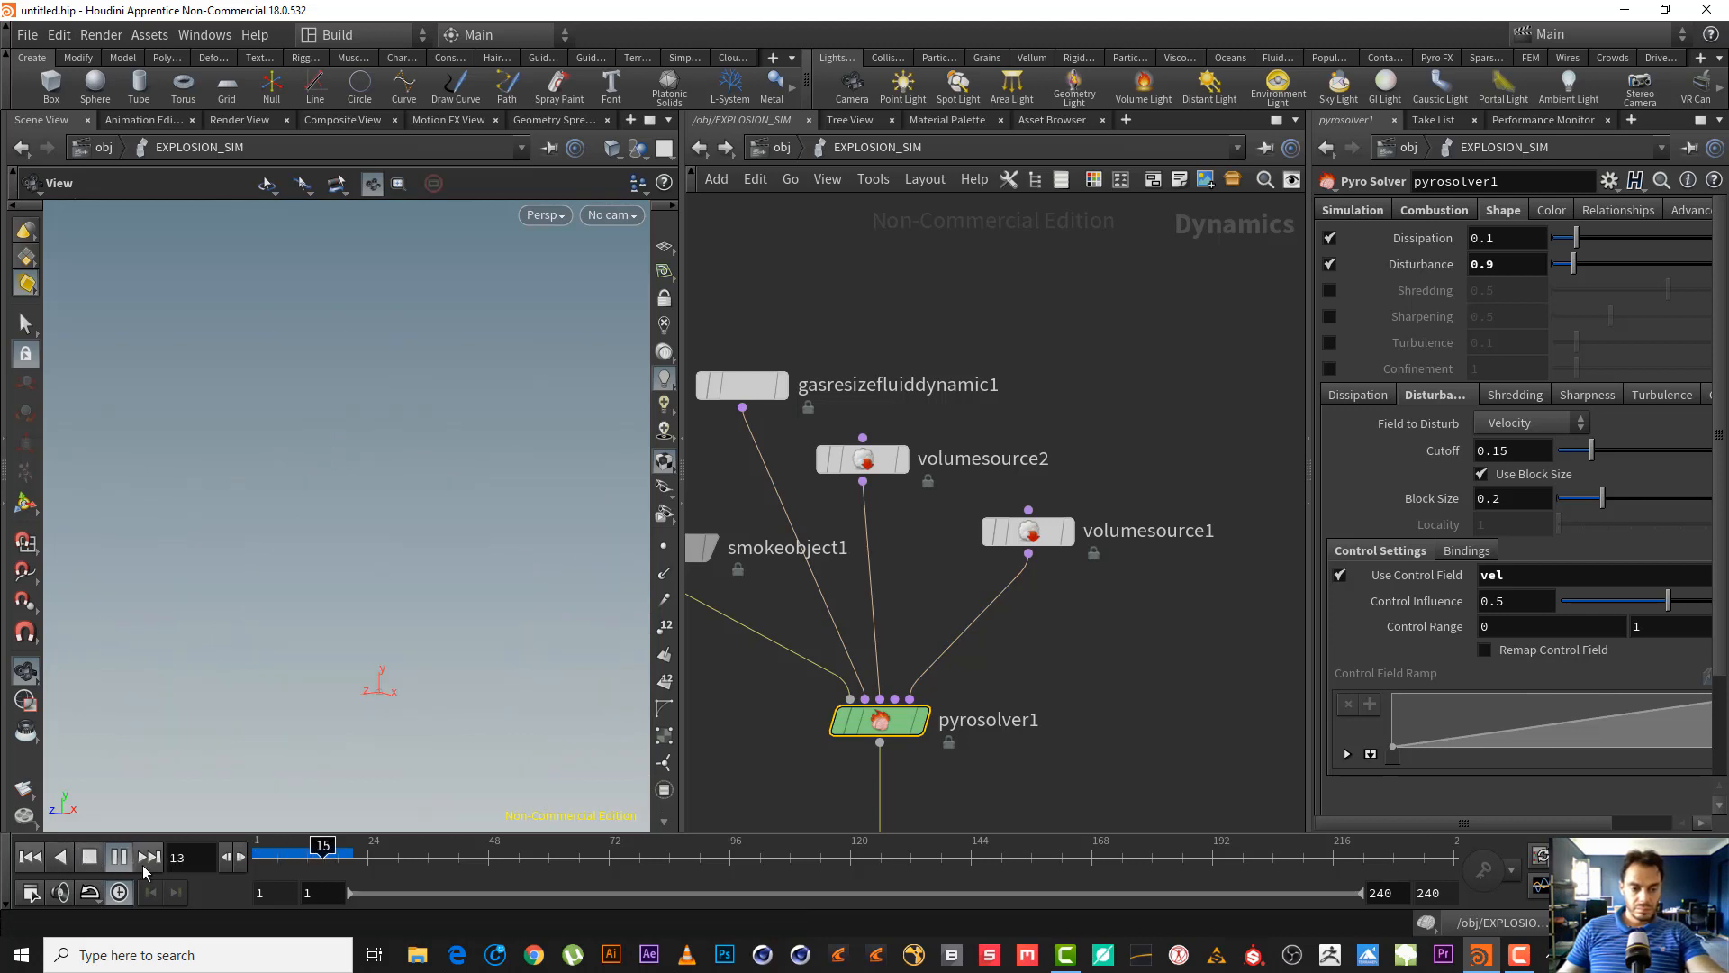
{"action": "left_click", "coordinate": [87, 856]}
{"action": "left_click", "coordinate": [34, 863]}
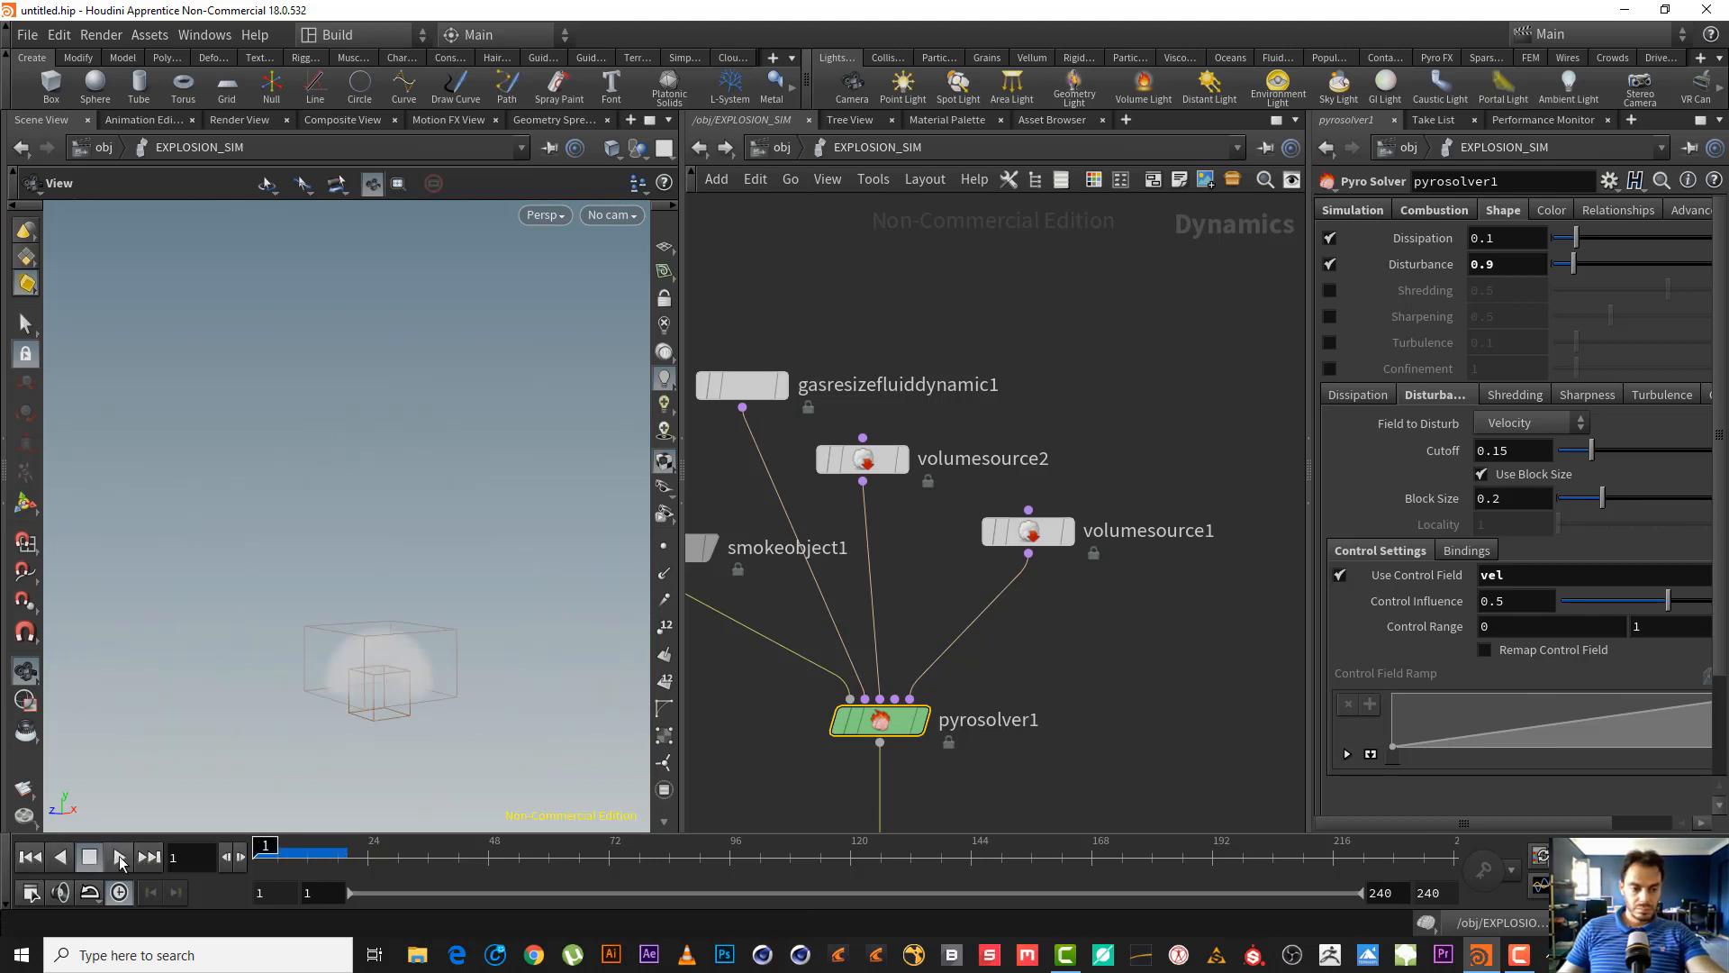
{"action": "left_click", "coordinate": [118, 858]}
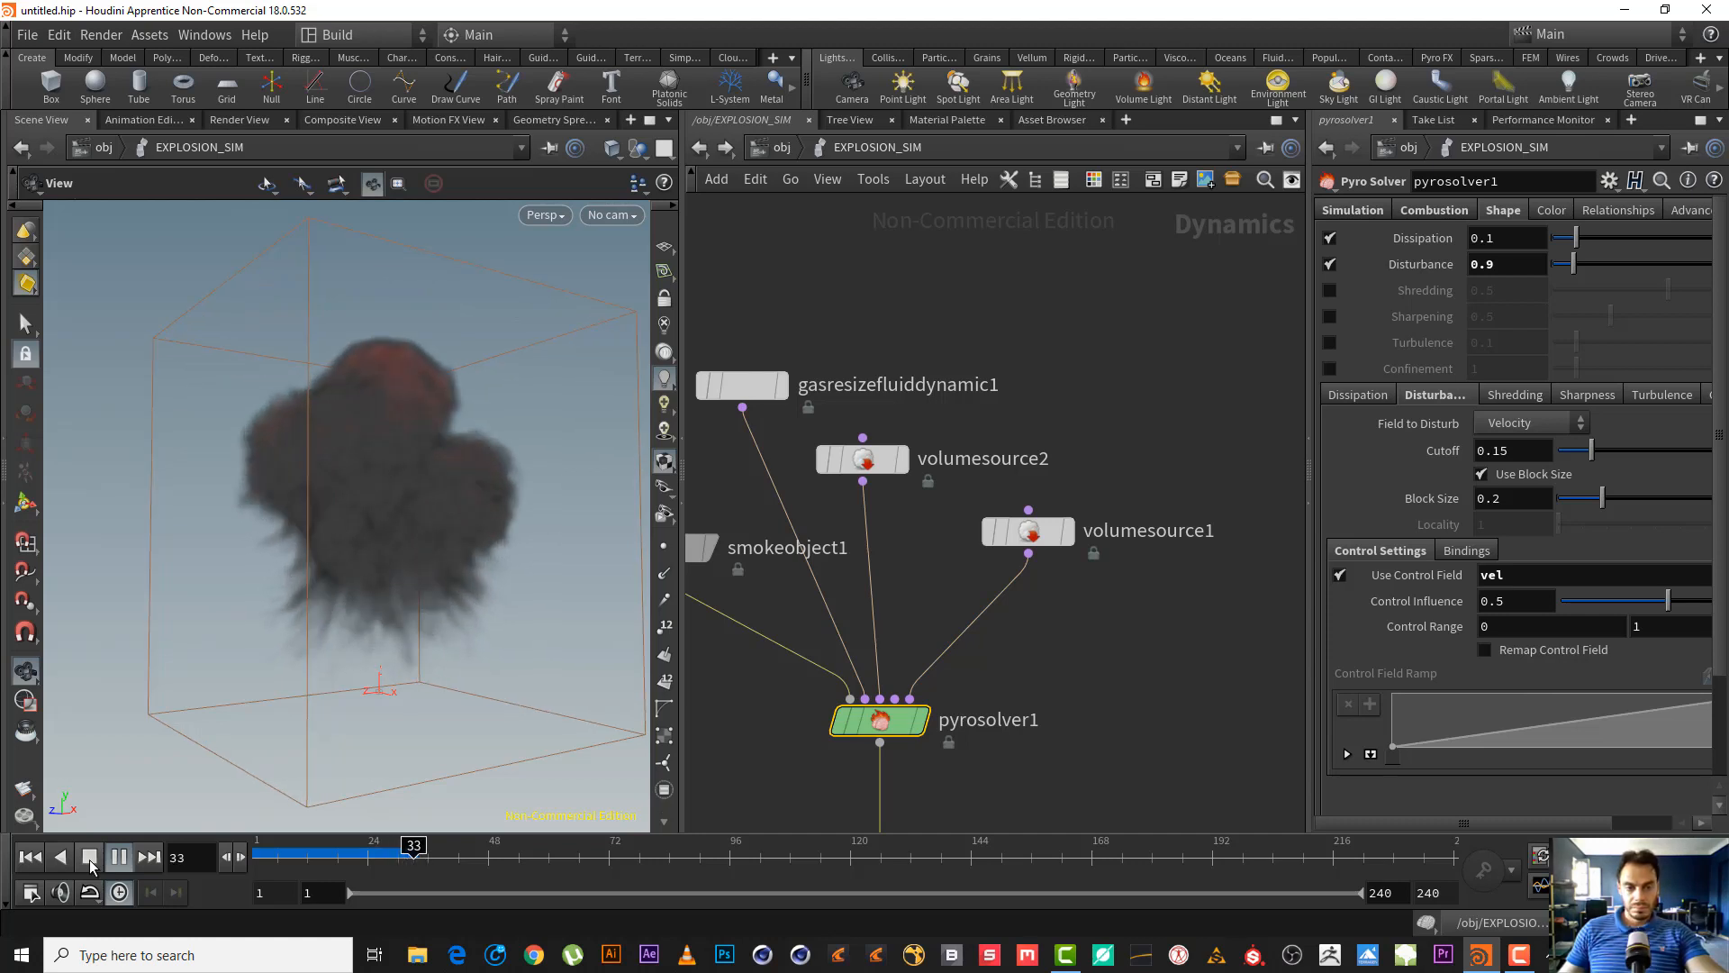
{"action": "left_click", "coordinate": [89, 859]}
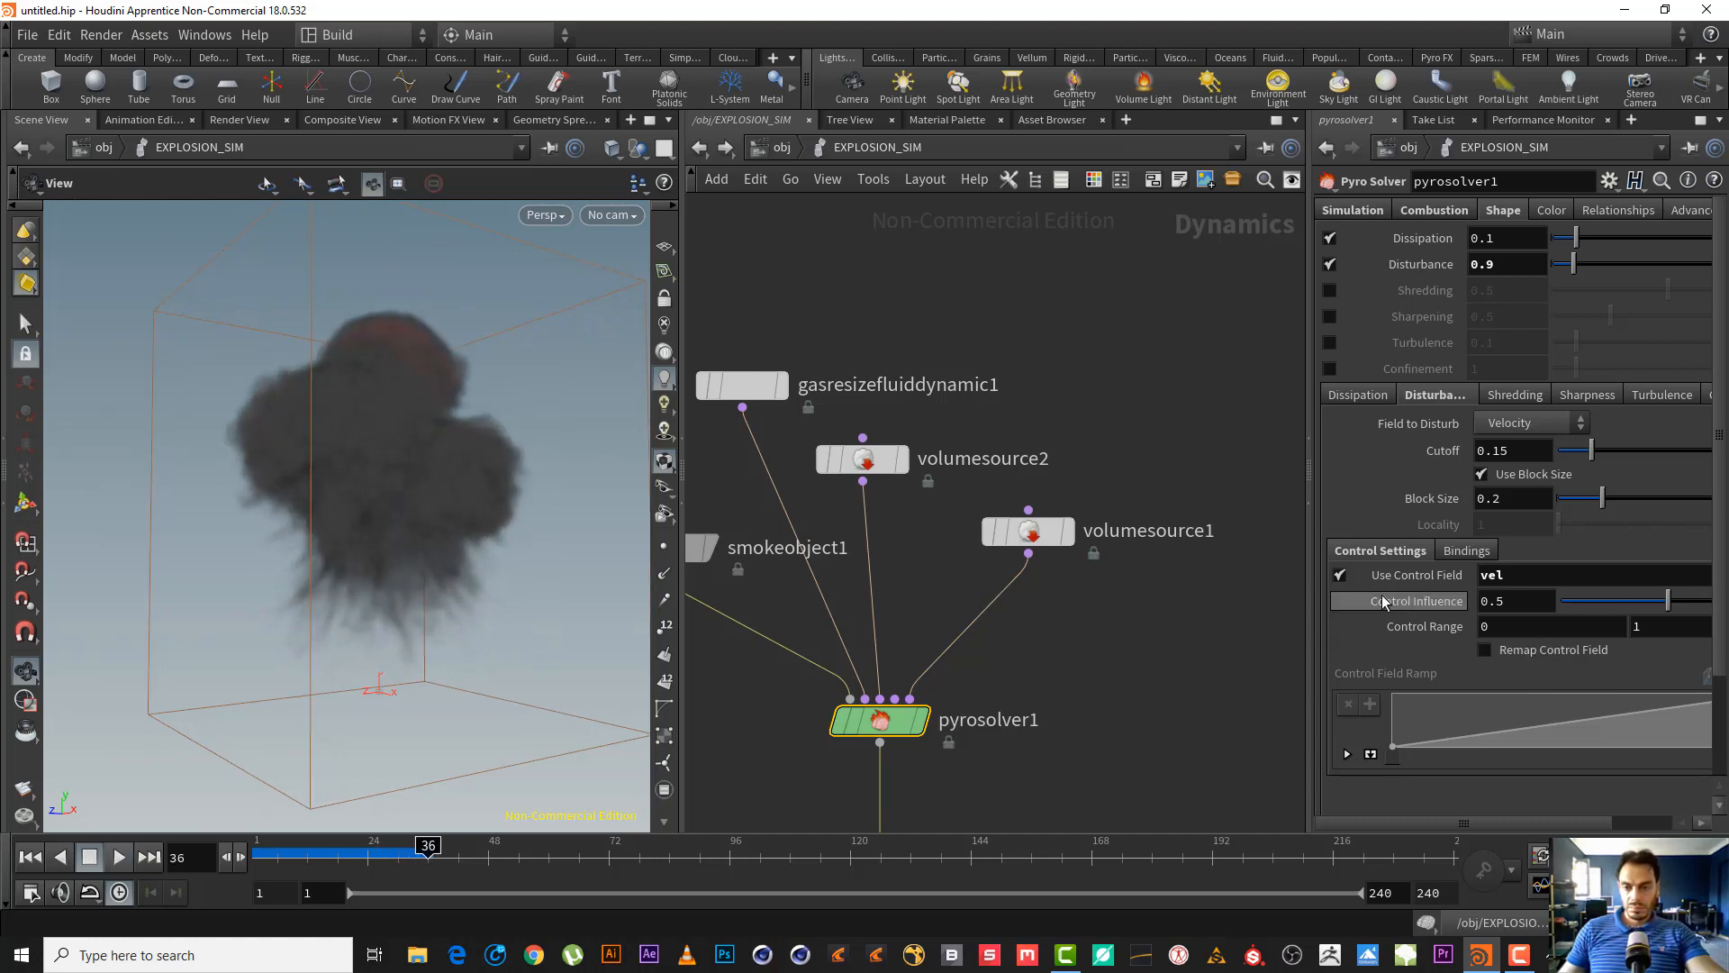
- Turn off the Disturbance control field, replay the explosion from the first frame up to frame 36 and view it from another angle
{"action": "left_click", "coordinate": [1341, 575]}
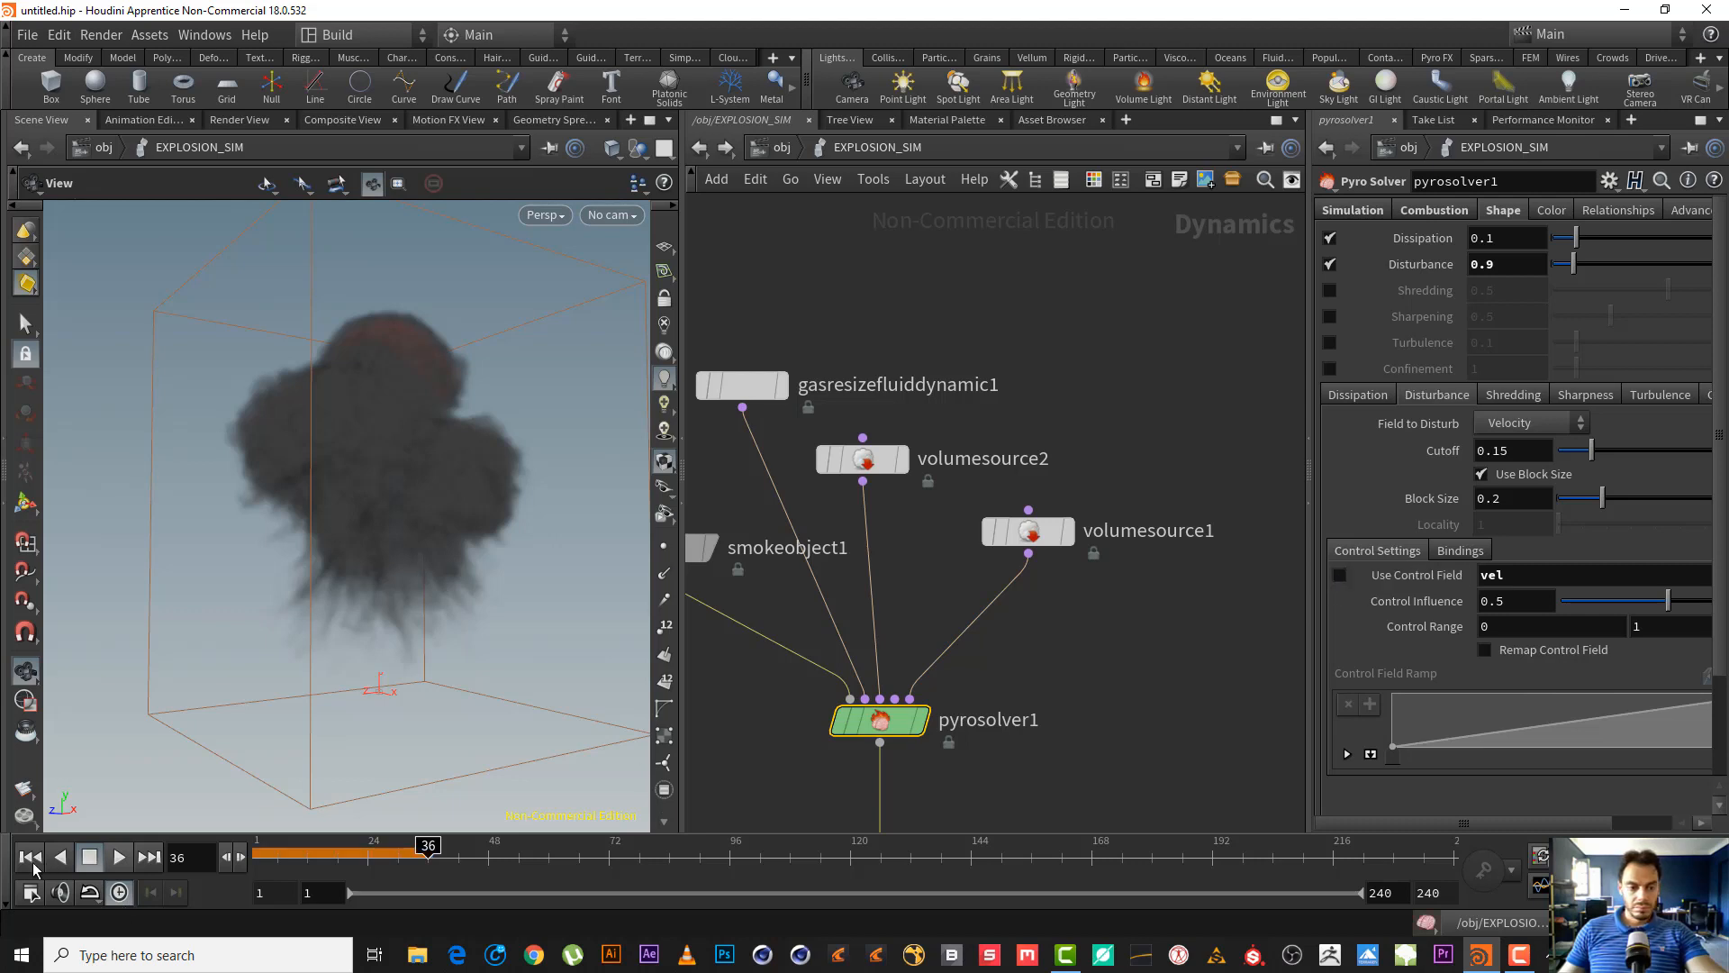
{"action": "left_click", "coordinate": [30, 856]}
{"action": "left_click", "coordinate": [119, 857]}
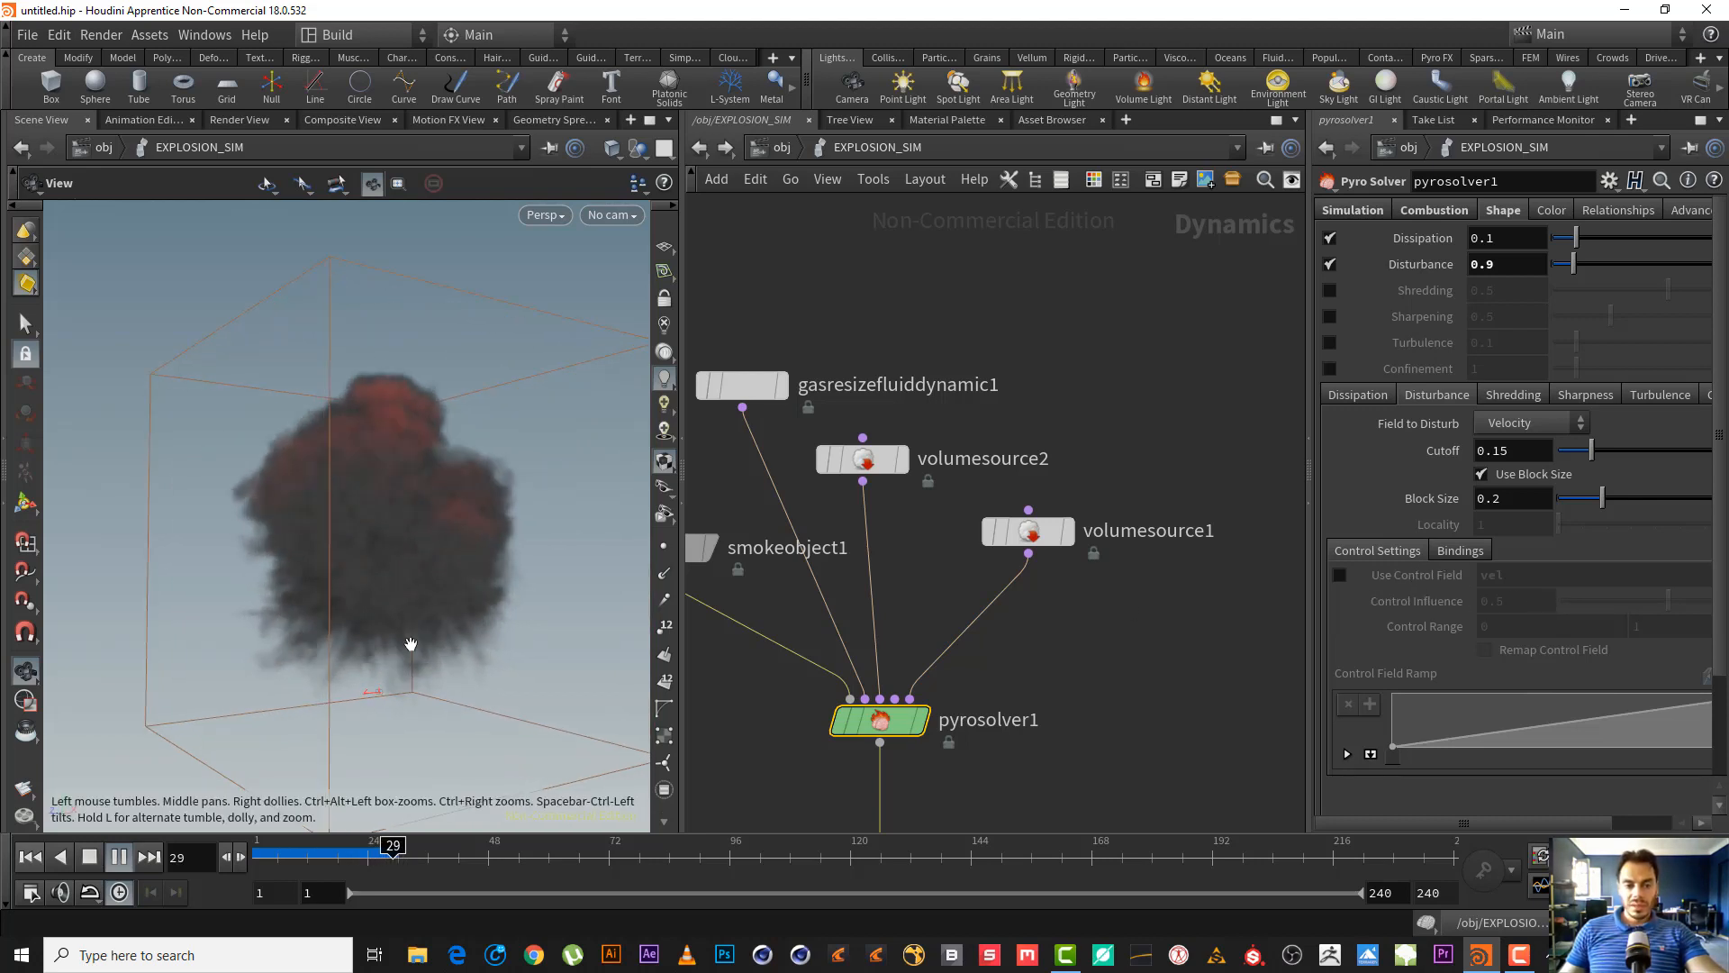
{"action": "left_click", "coordinate": [90, 856]}
{"action": "left_click_drag", "start_coordinate": [379, 466], "coordinate": [505, 495]}
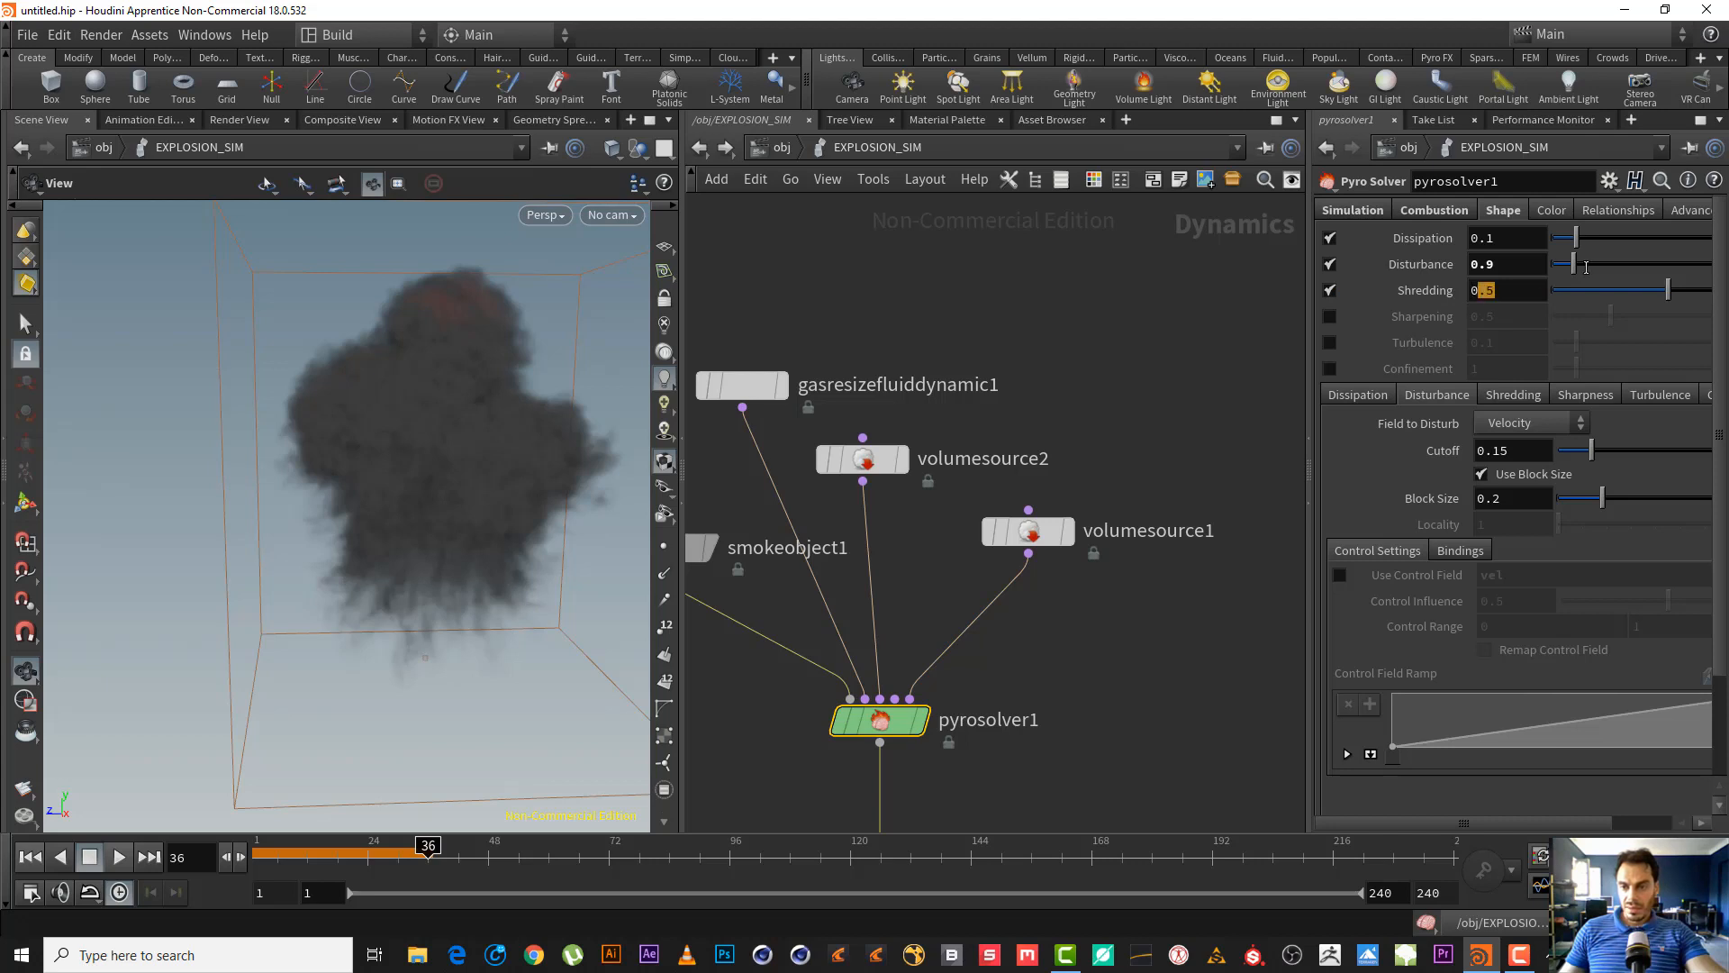
- Enable Shredding on pyrosolver1 with a value of 0.9 and set its Stretch to 1
{"action": "left_click", "coordinate": [1510, 293]}
{"action": "type", "text": "0.9"}
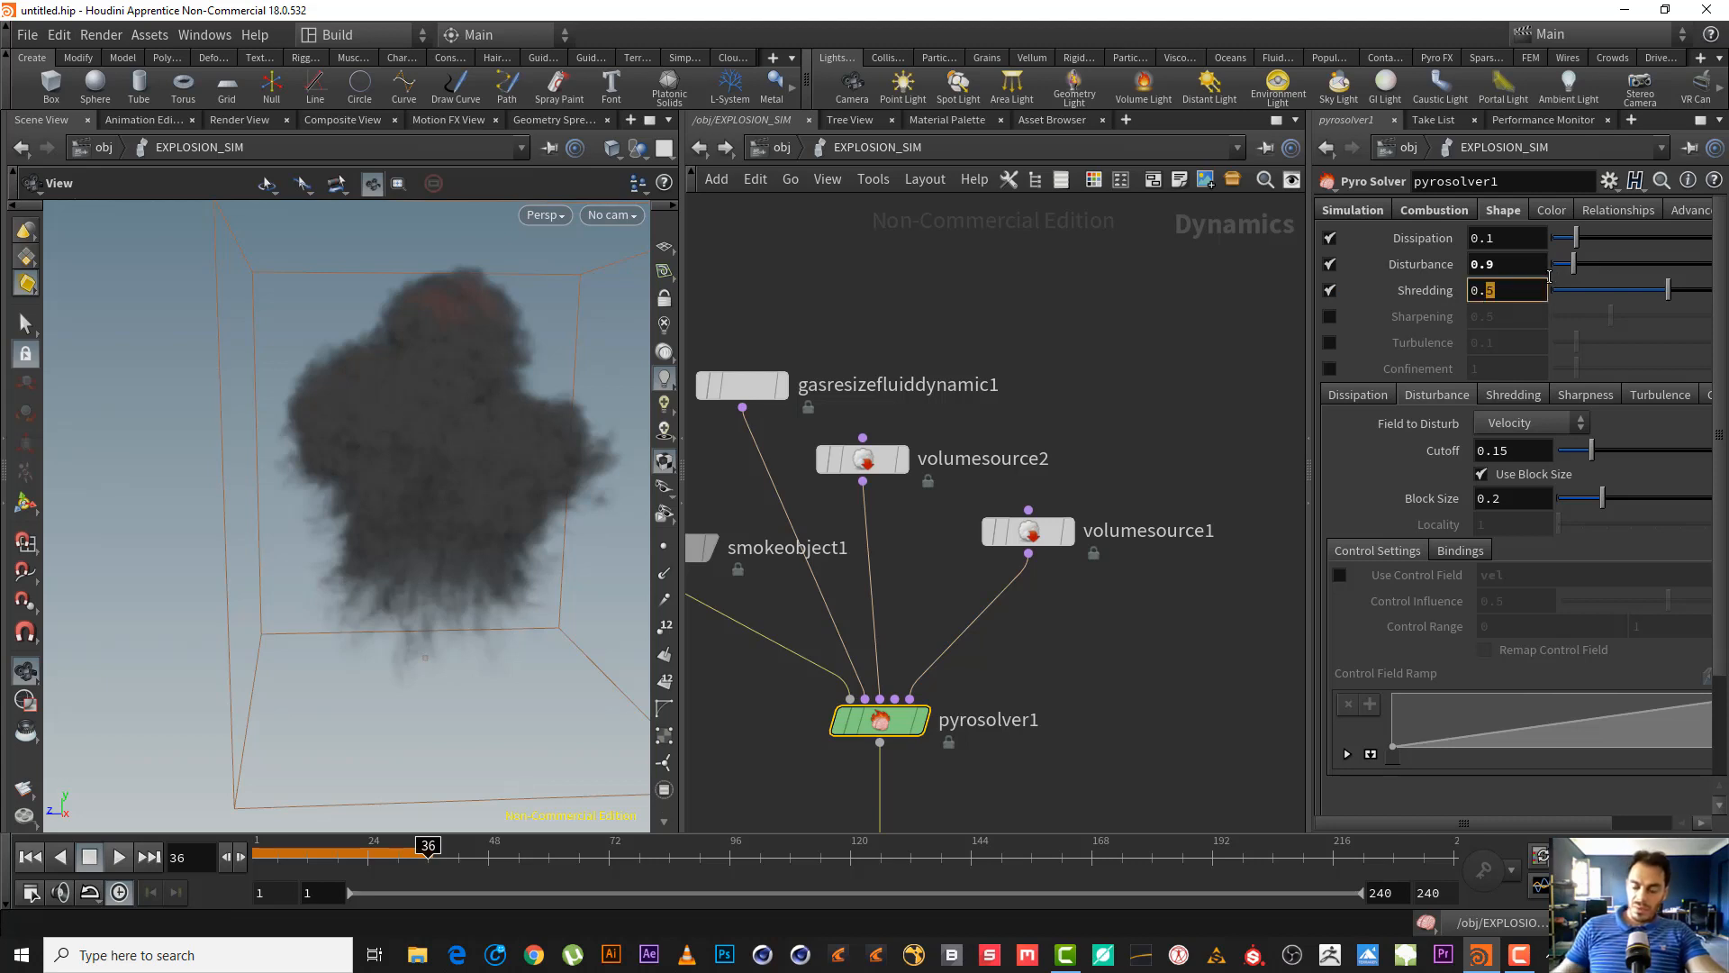
{"action": "key", "text": "Return"}
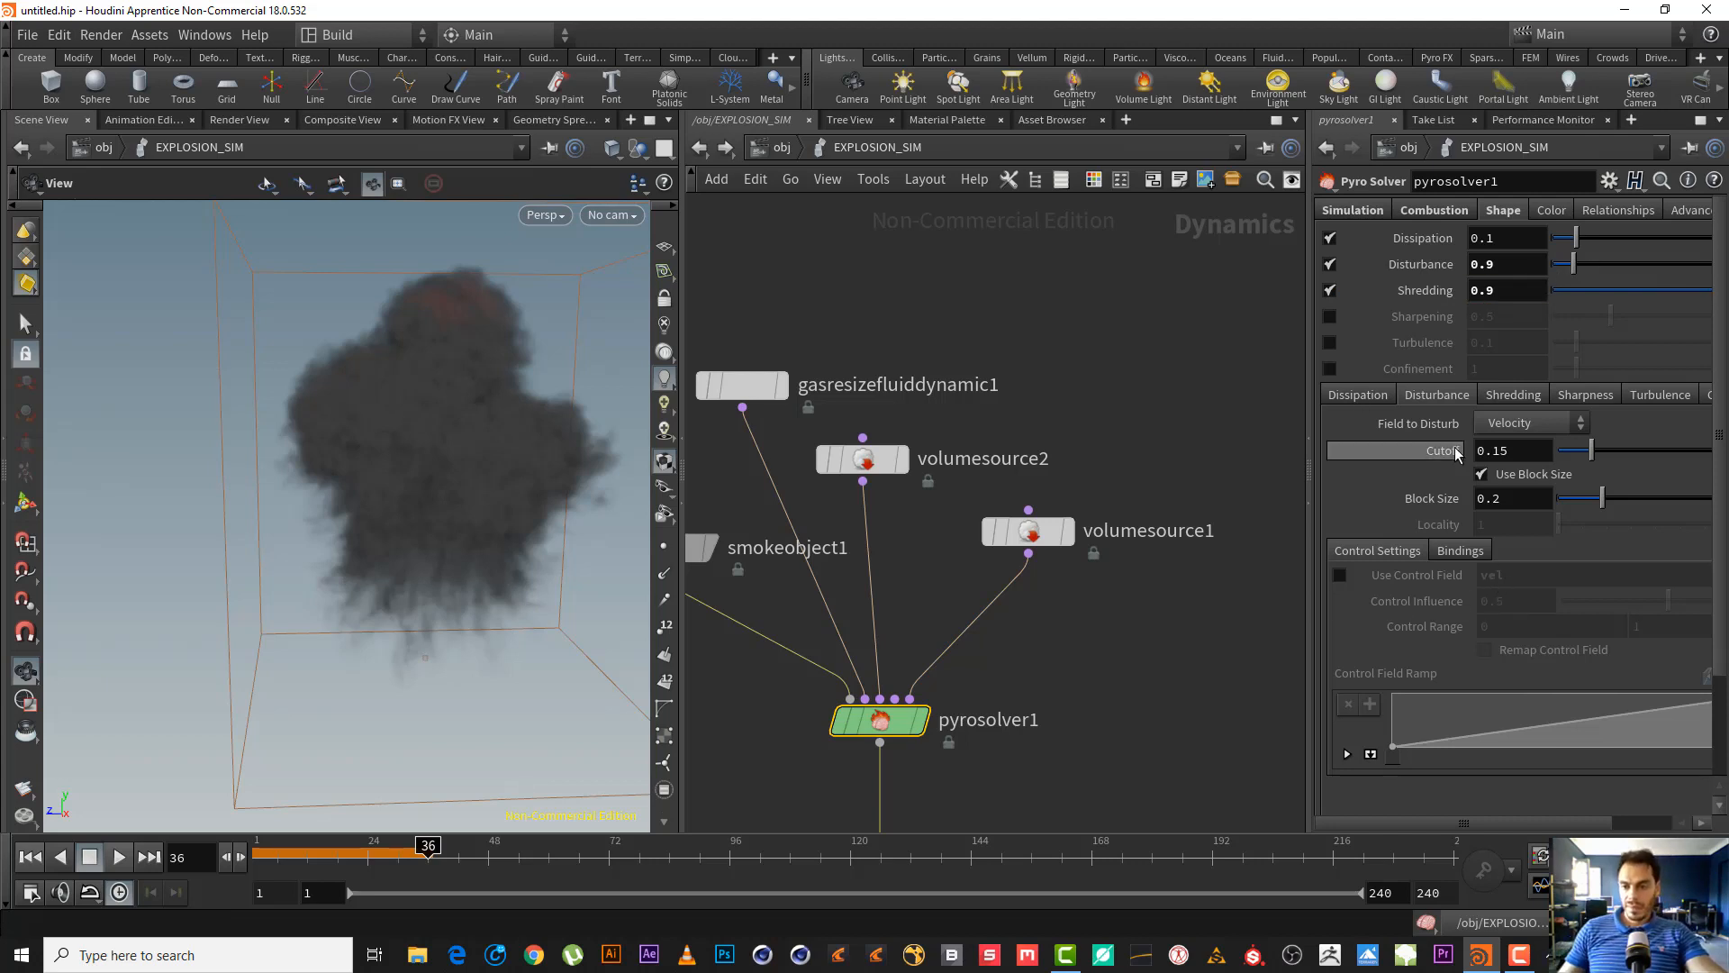
{"action": "left_click", "coordinate": [1506, 394]}
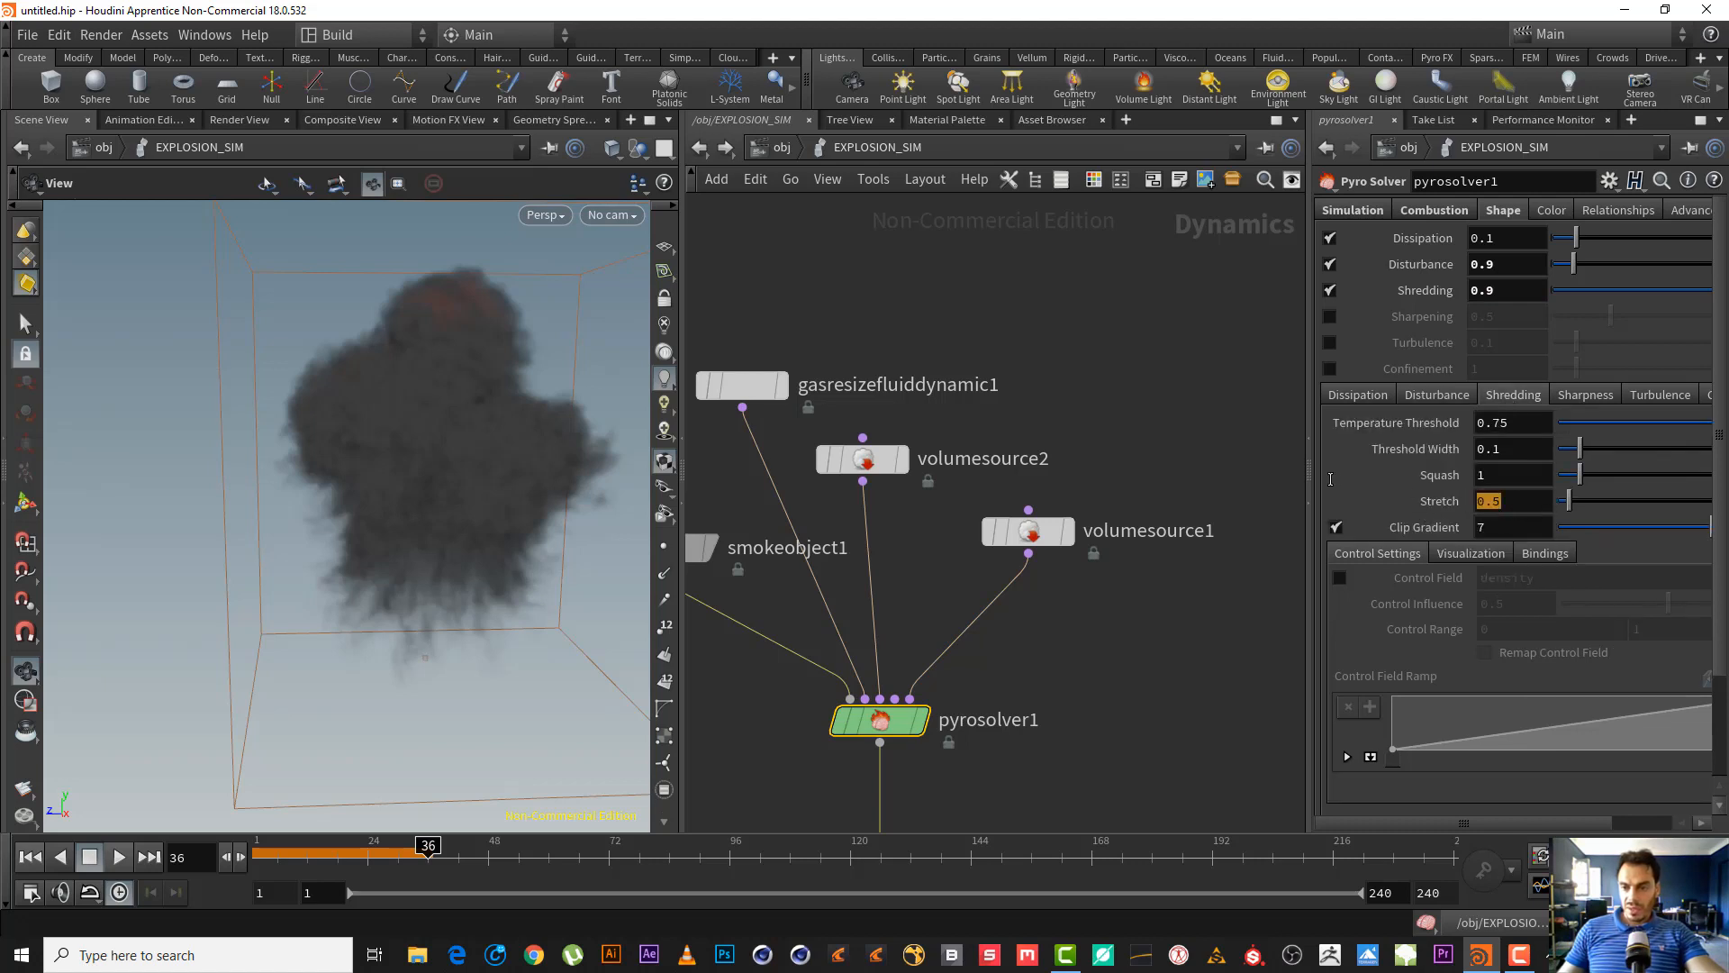
{"action": "type", "text": "1"}
{"action": "key", "text": "Return"}
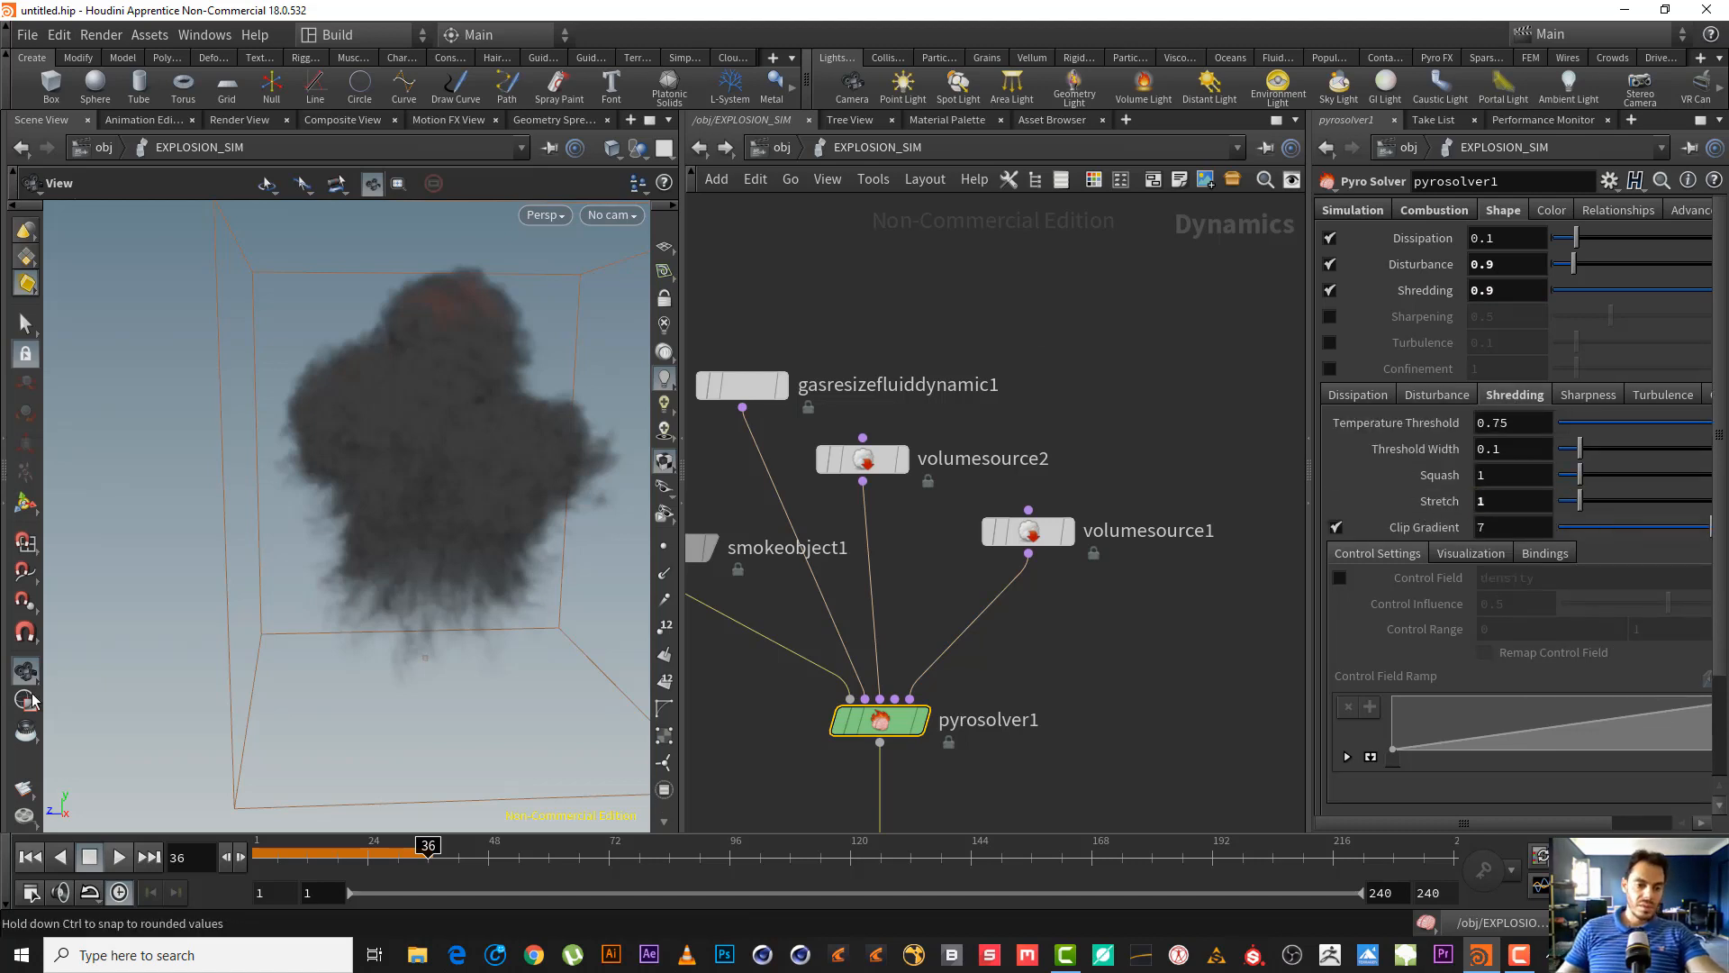
- Replay the explosion with shredding from the first frame up to frame 23
{"action": "left_click", "coordinate": [28, 860]}
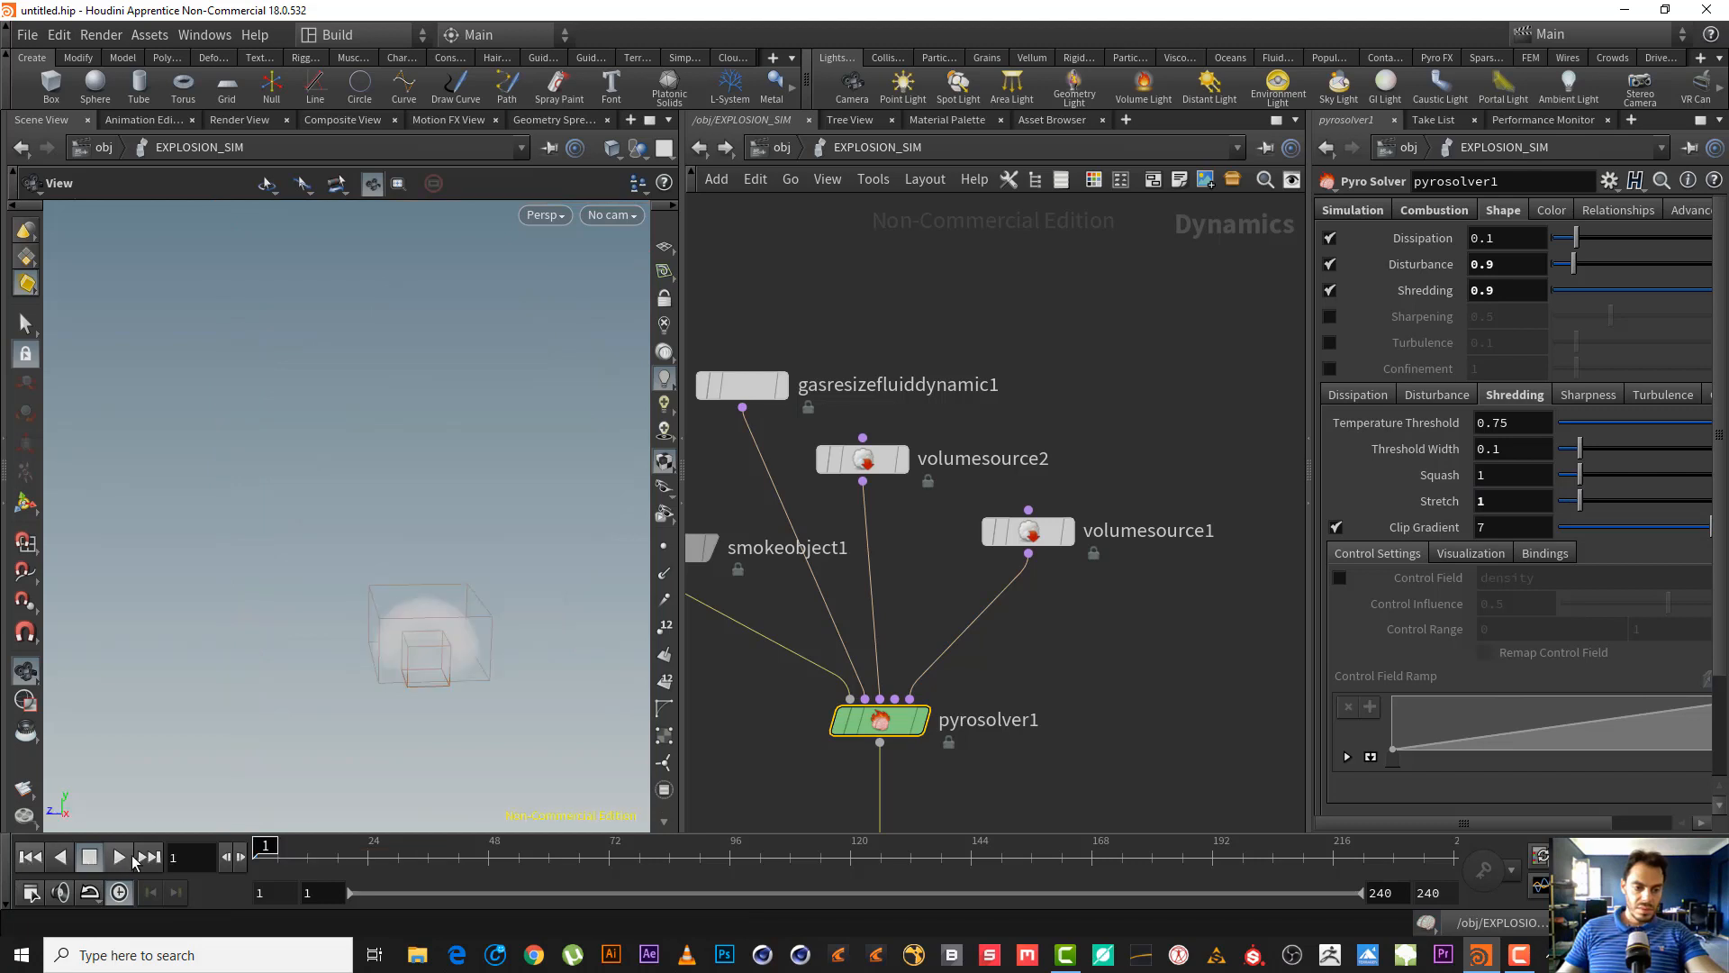
{"action": "left_click", "coordinate": [106, 858]}
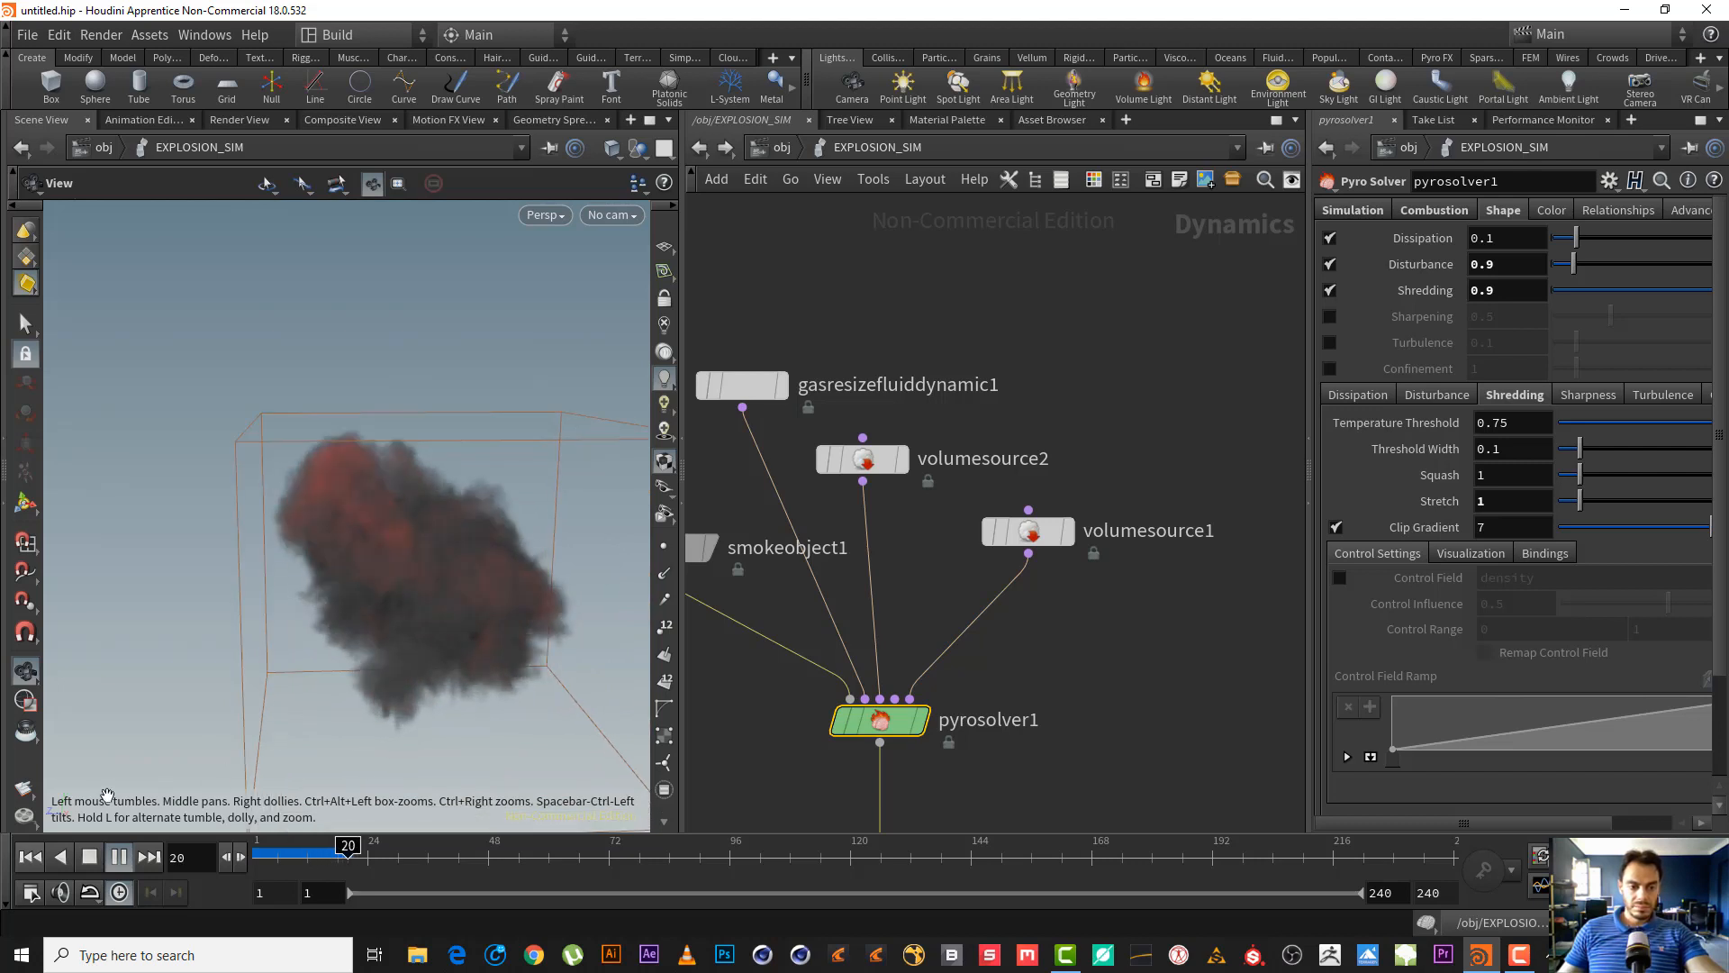
{"action": "left_click", "coordinate": [119, 857]}
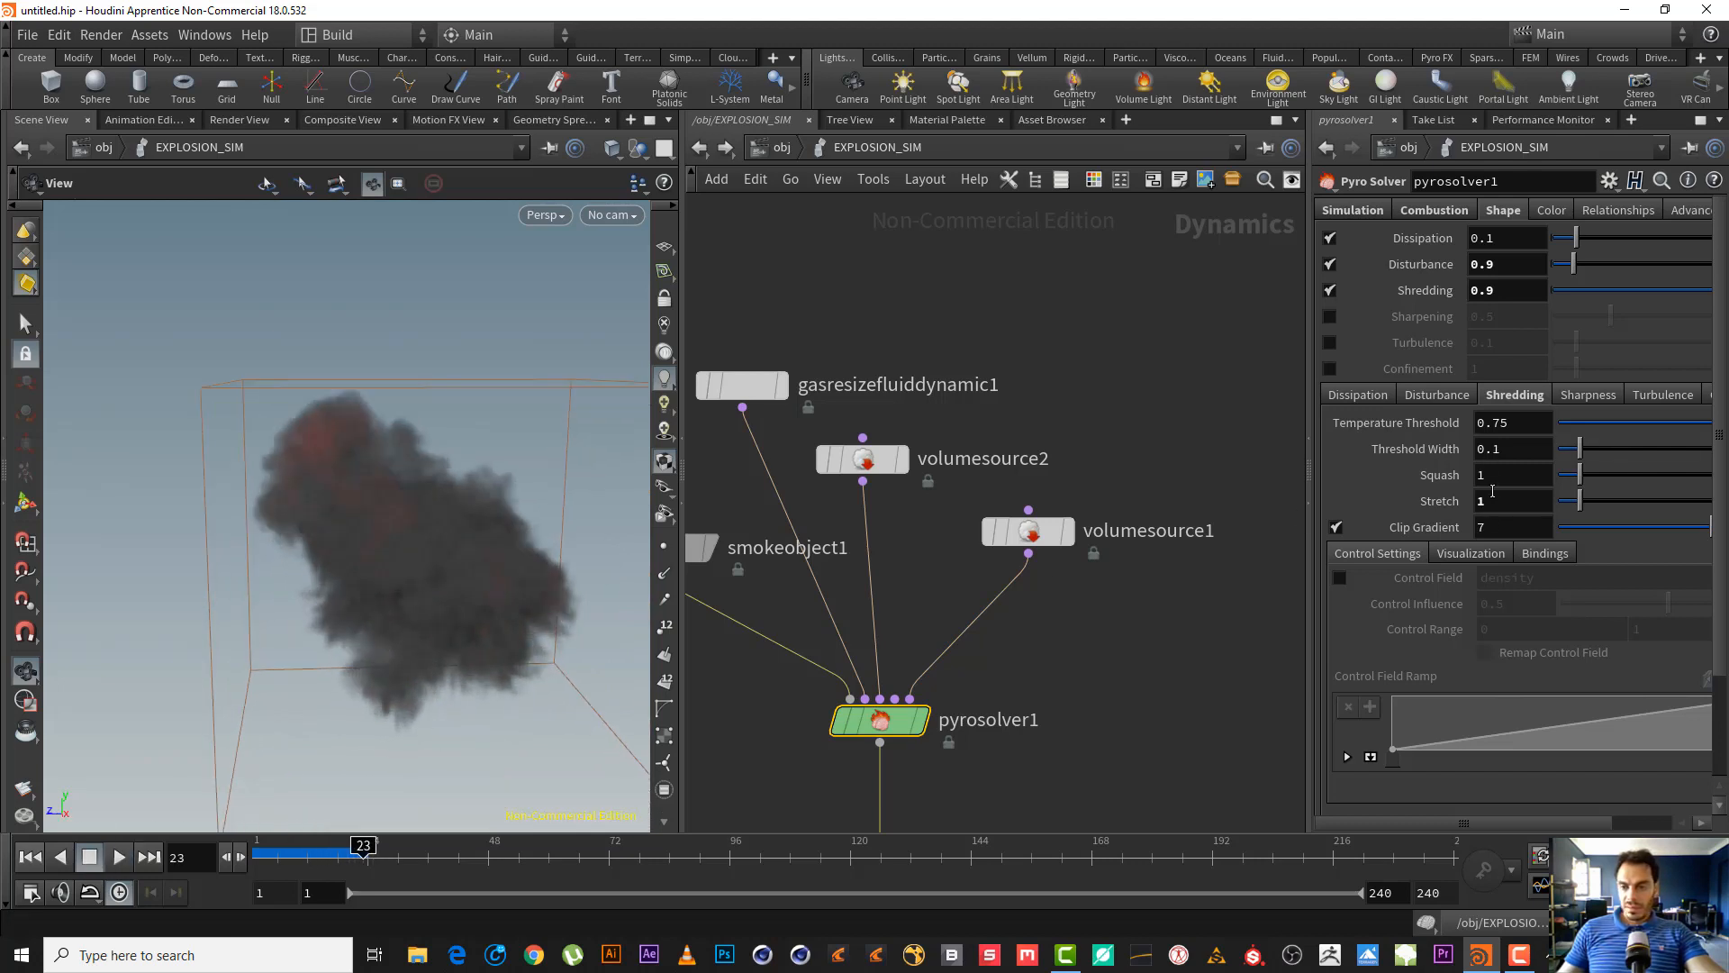
- Set the Shredding Stretch to 0.5 and replay the explosion from the first frame up to frame 22
{"action": "key", "text": "BackSpace"}
{"action": "type", "text": ".5"}
{"action": "key", "text": "Return"}
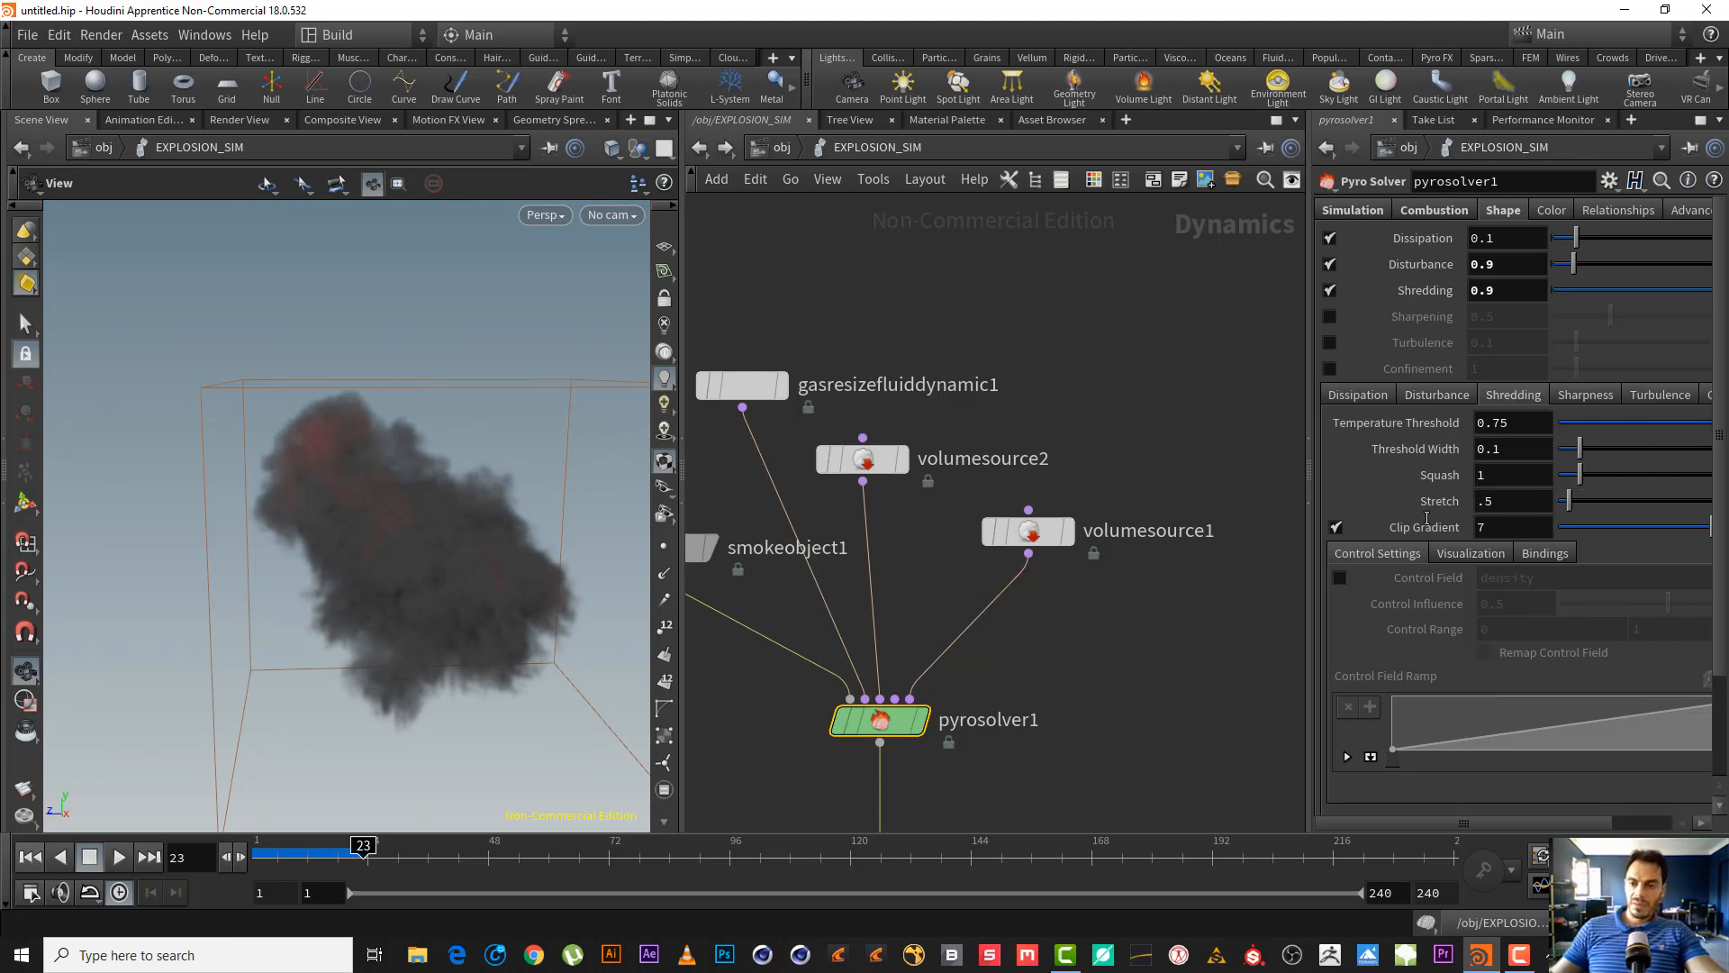
{"action": "left_click", "coordinate": [30, 857]}
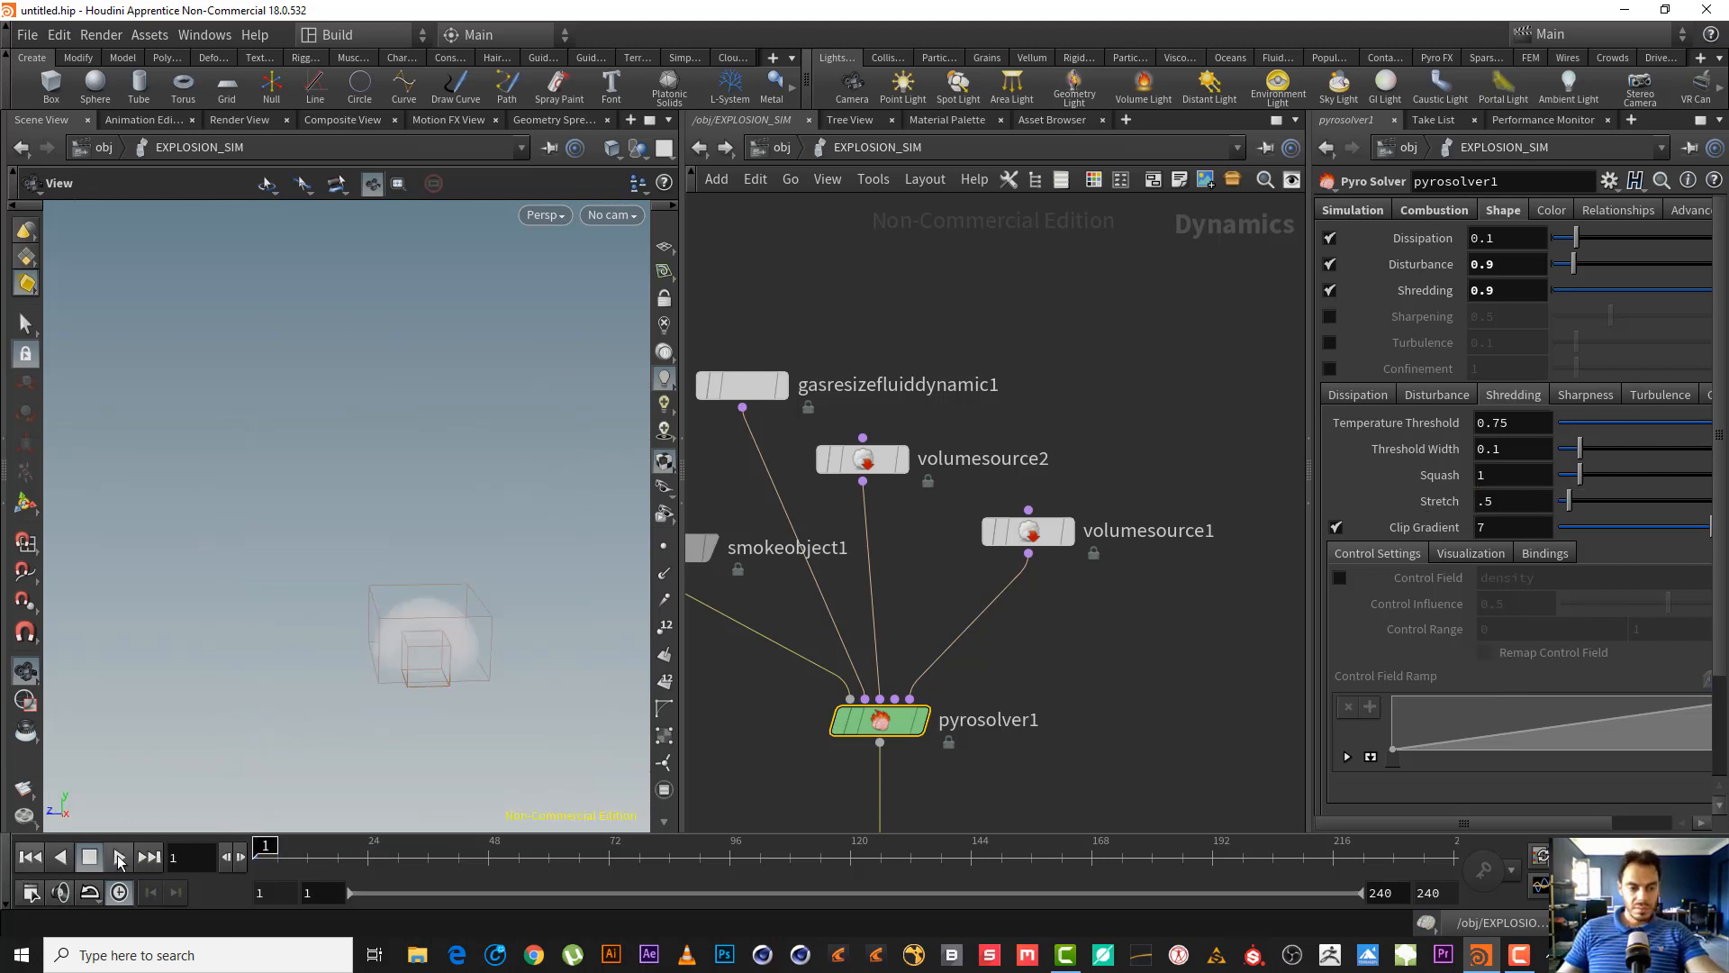
{"action": "left_click", "coordinate": [118, 857]}
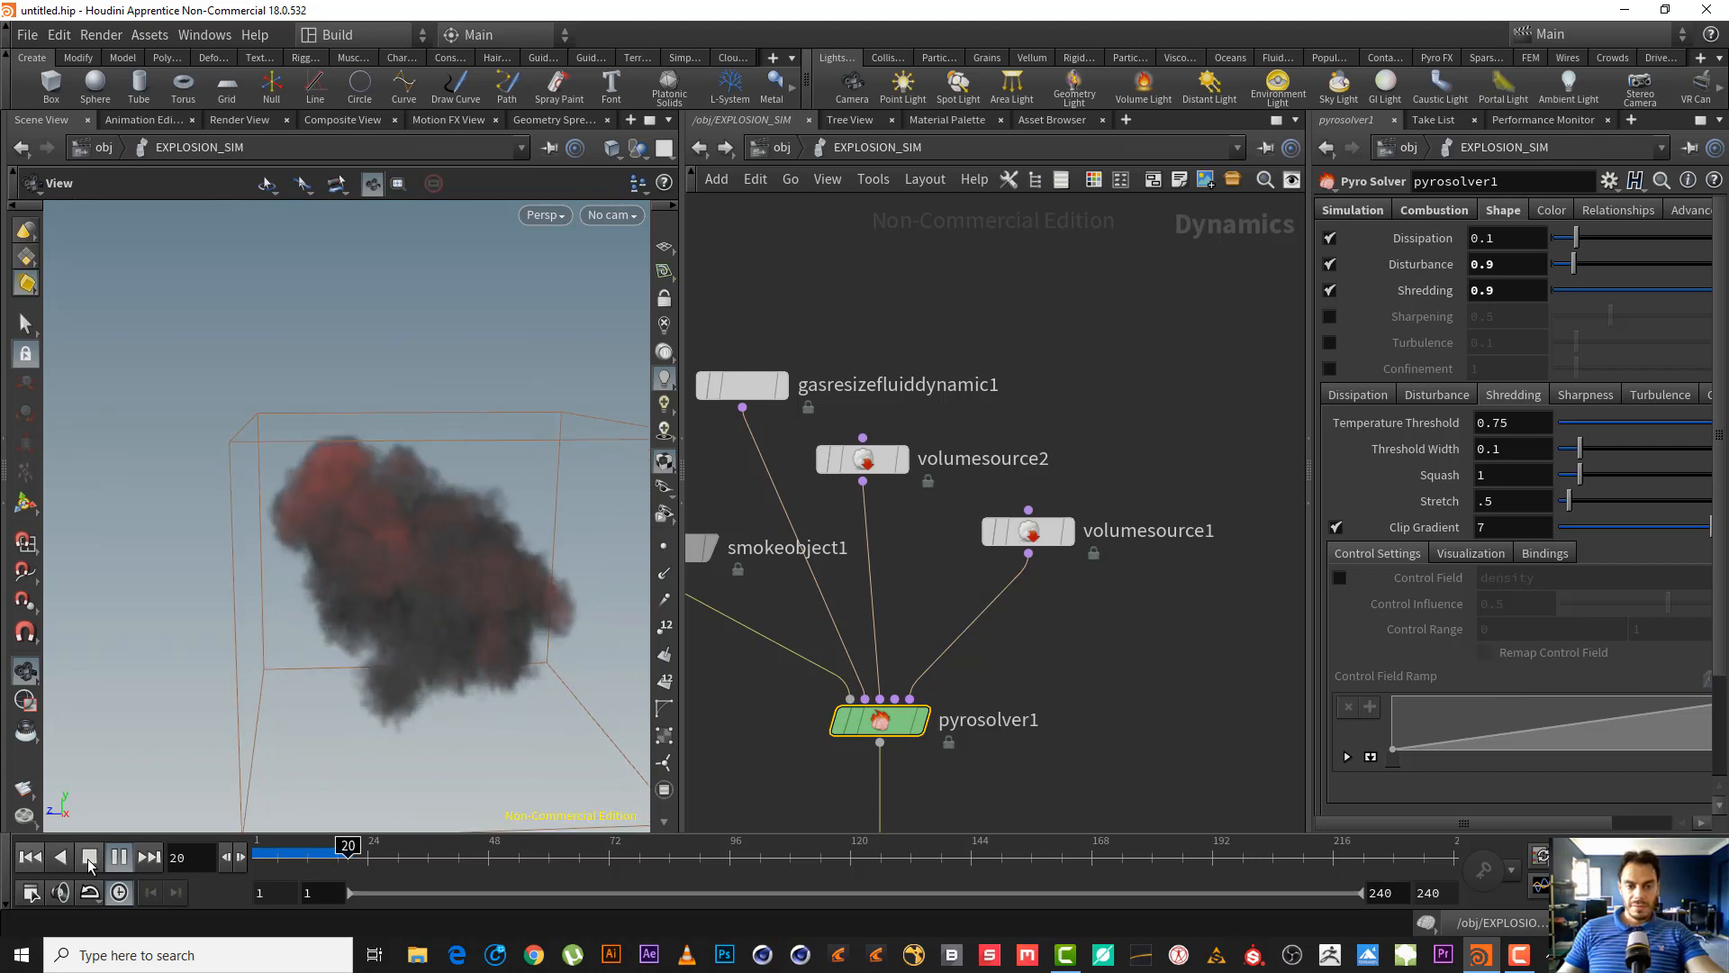
{"action": "left_click", "coordinate": [90, 856]}
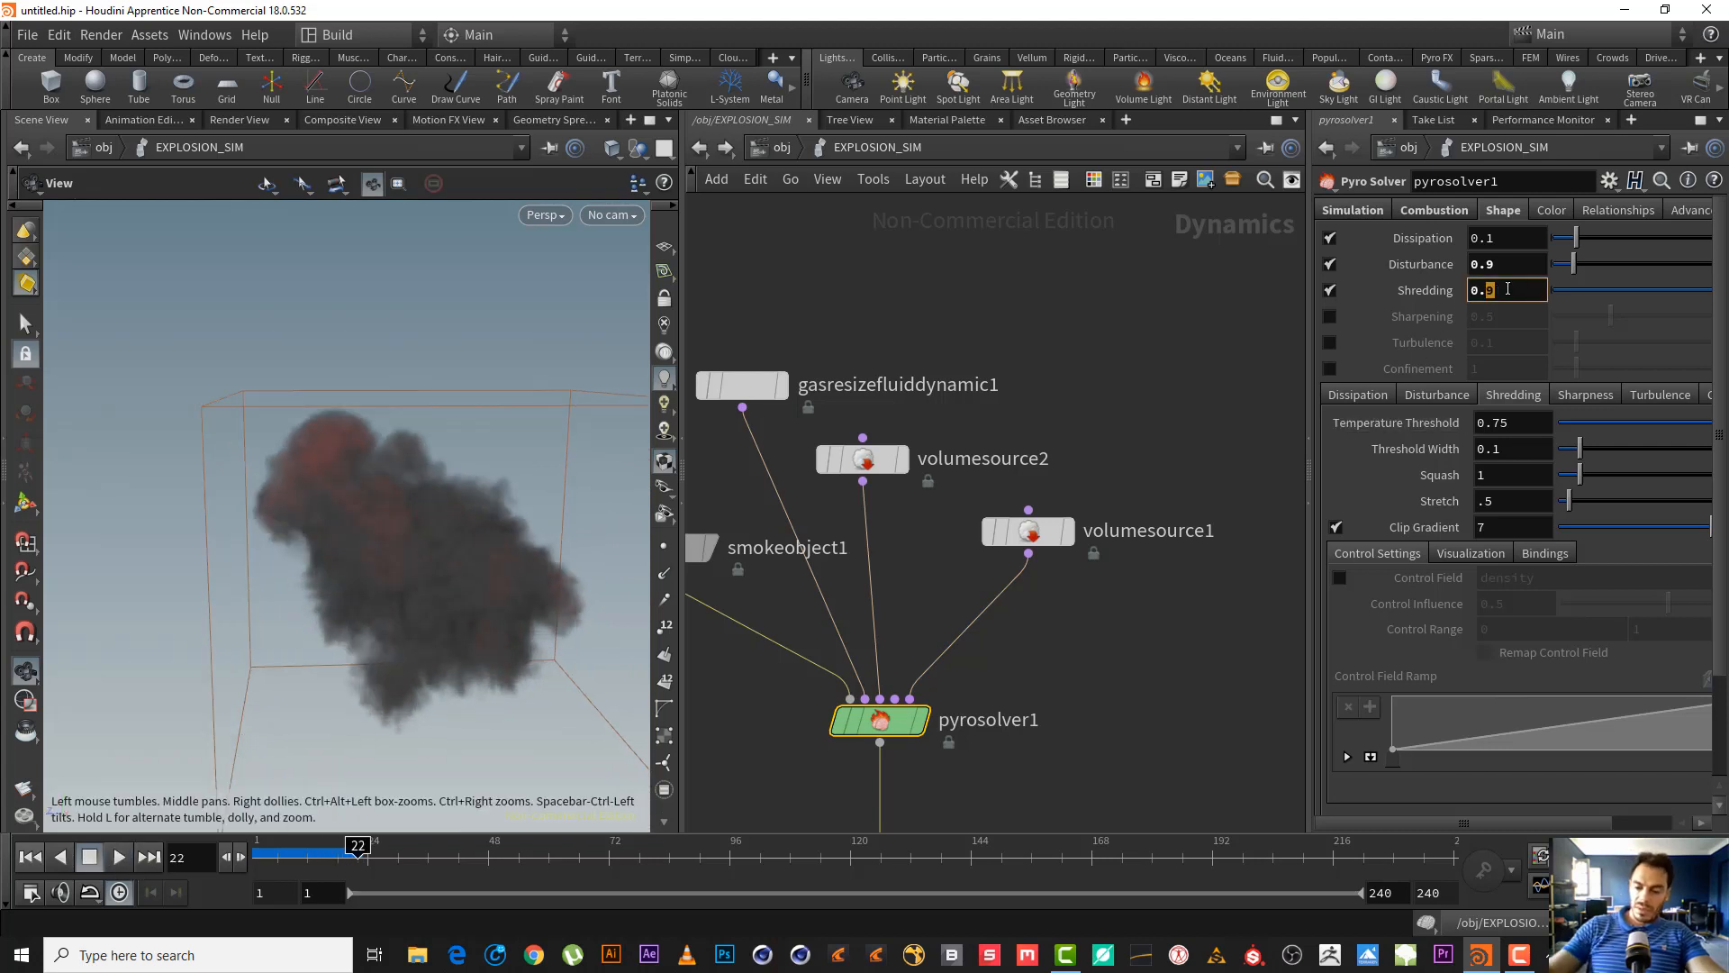
- Set pyrosolver1's Shredding to 0.7 and enable Sharpening with a value of 0.6
{"action": "type", "text": "7"}
{"action": "key", "text": "Return"}
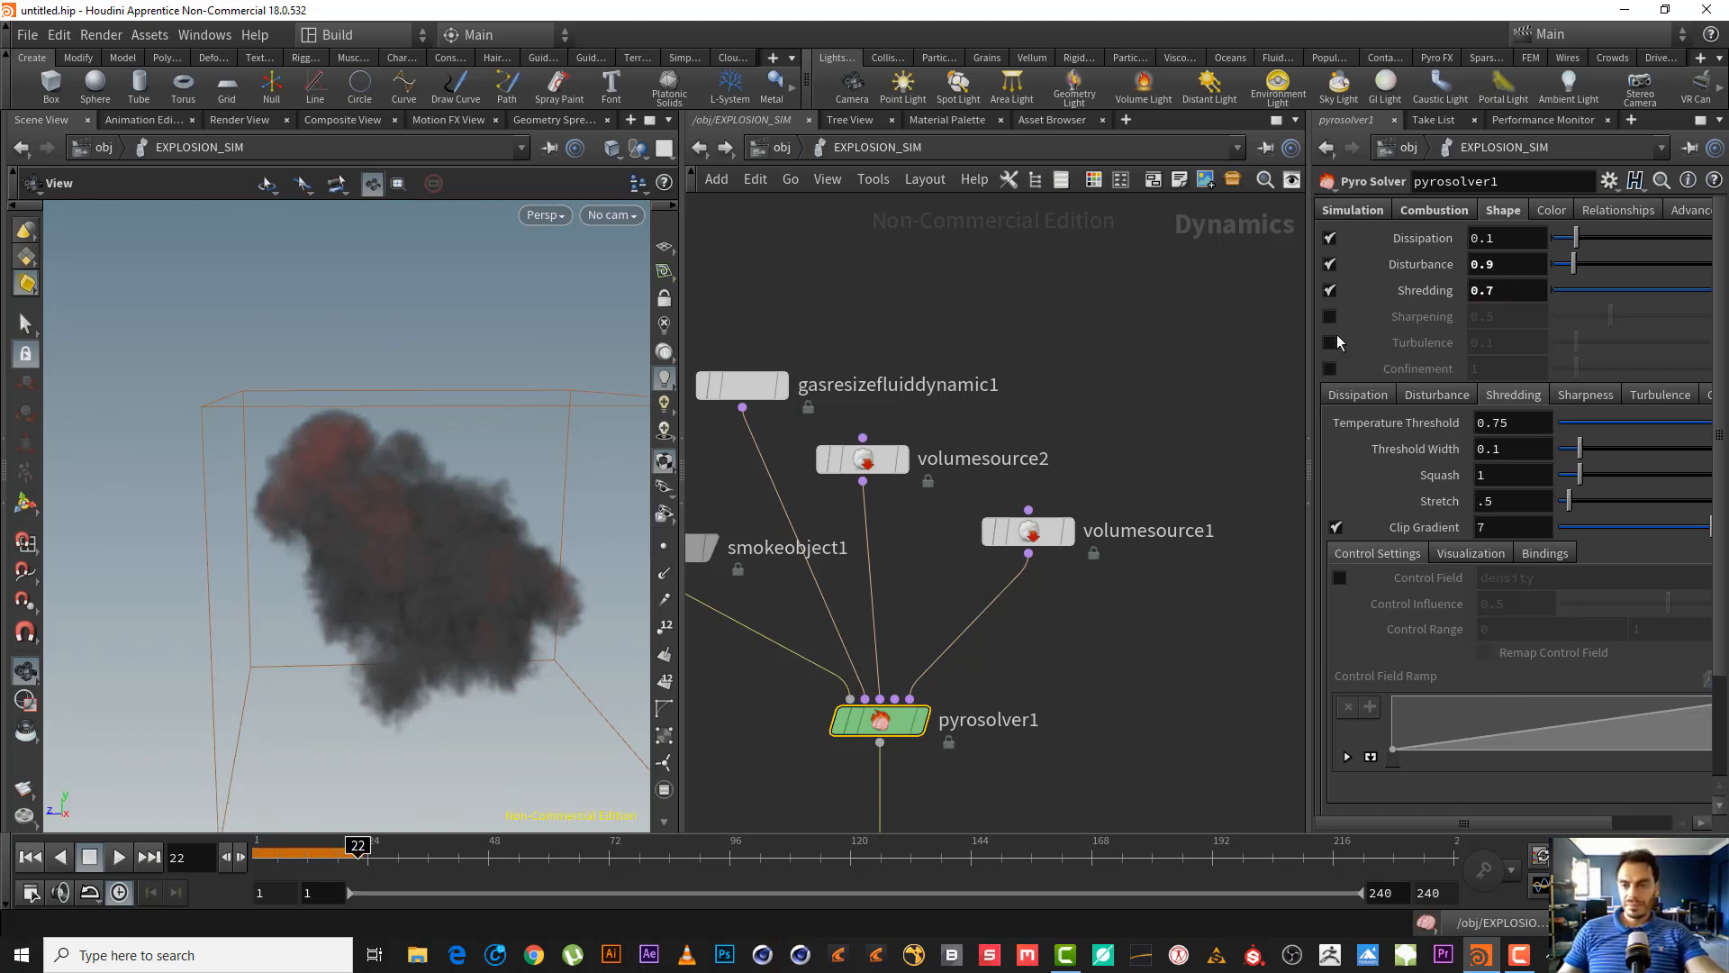
{"action": "left_click", "coordinate": [1329, 318]}
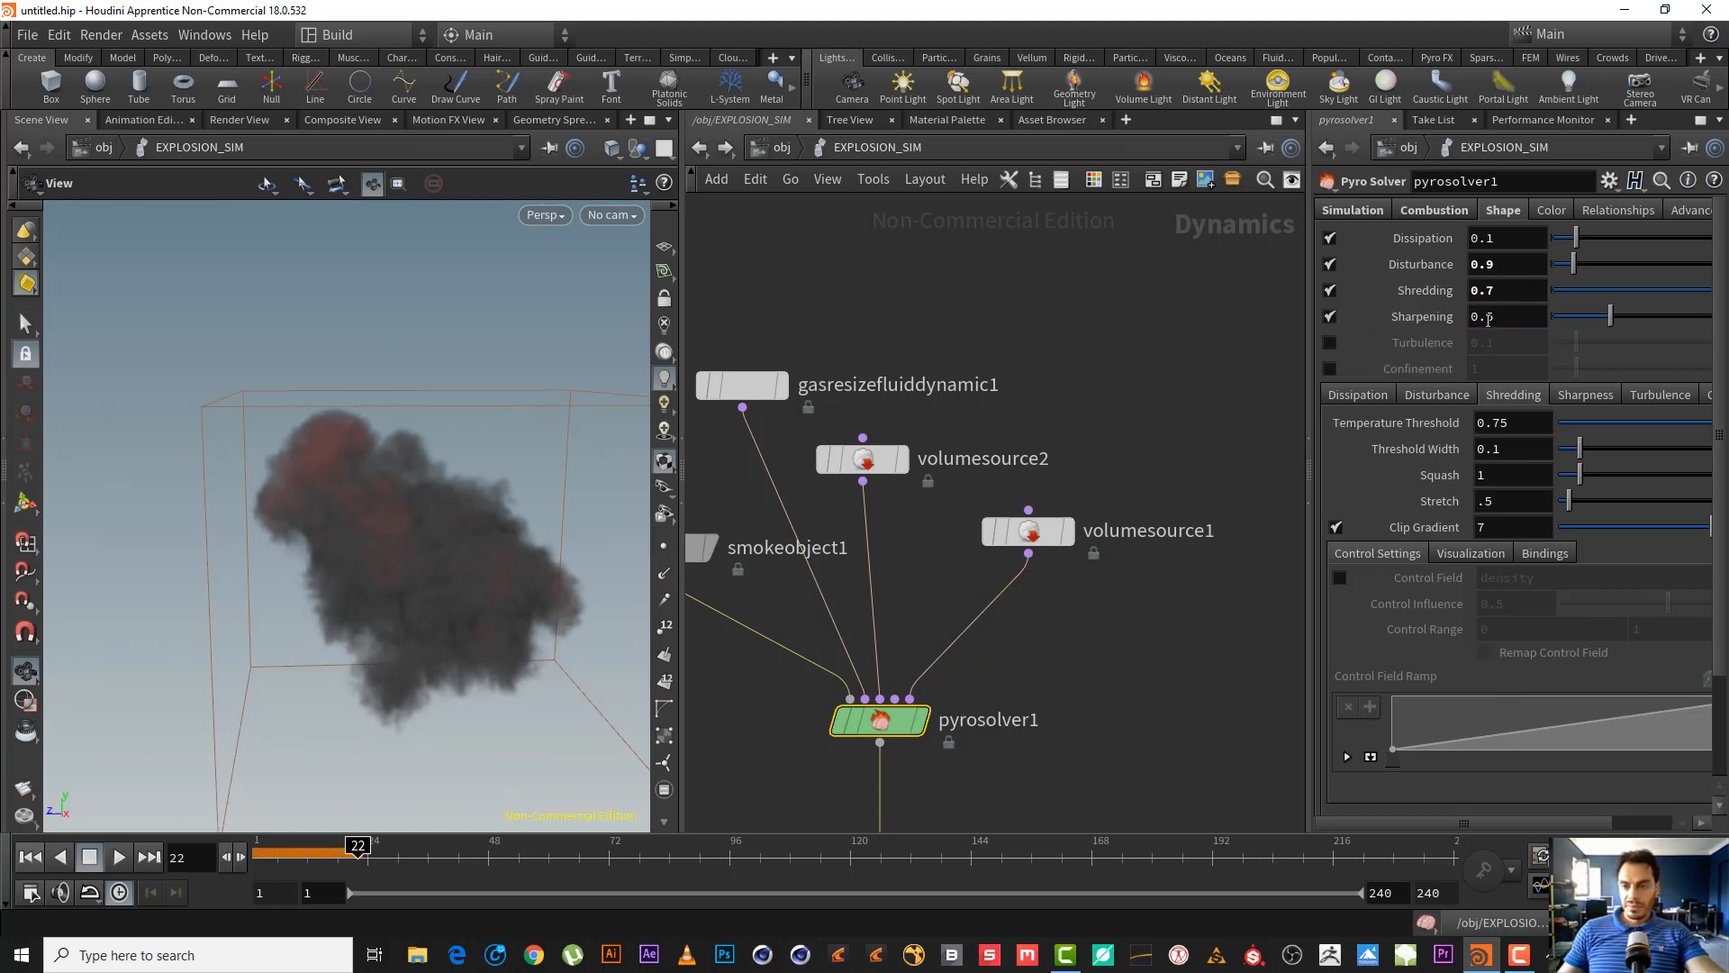
{"action": "type", "text": "6"}
{"action": "key", "text": "Return"}
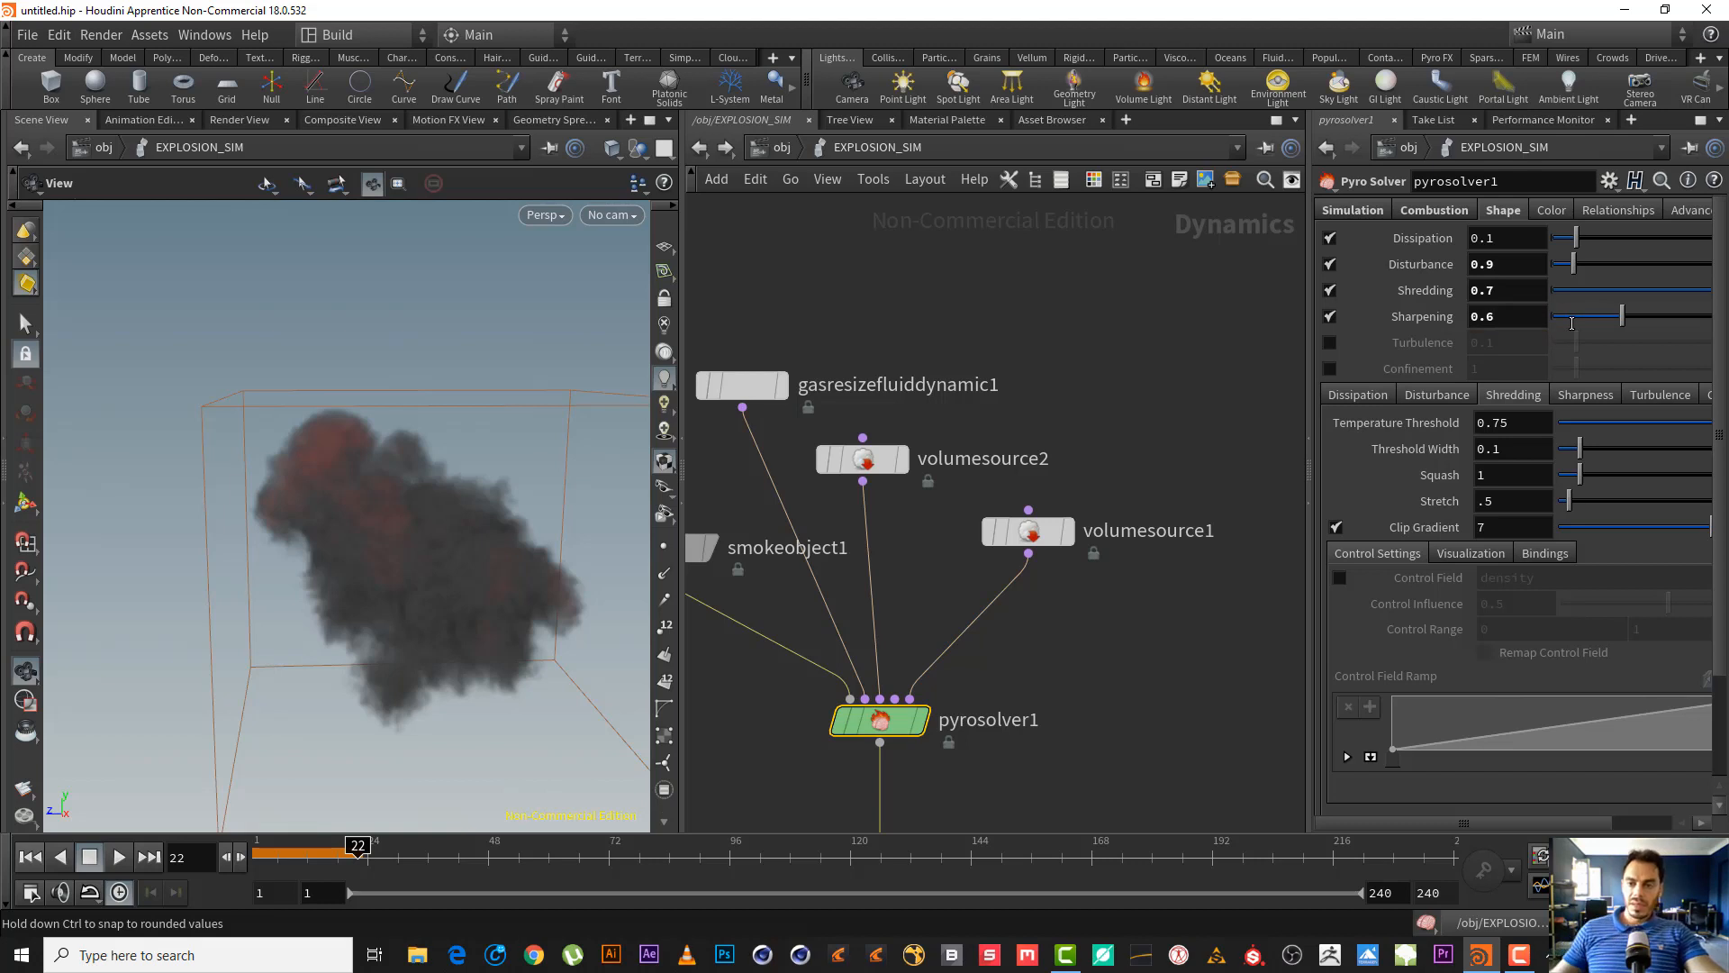
- Enable Turbulence on pyrosolver1 with a value of 0.5 and check its visualization and bindings settings
{"action": "left_click", "coordinate": [1331, 343]}
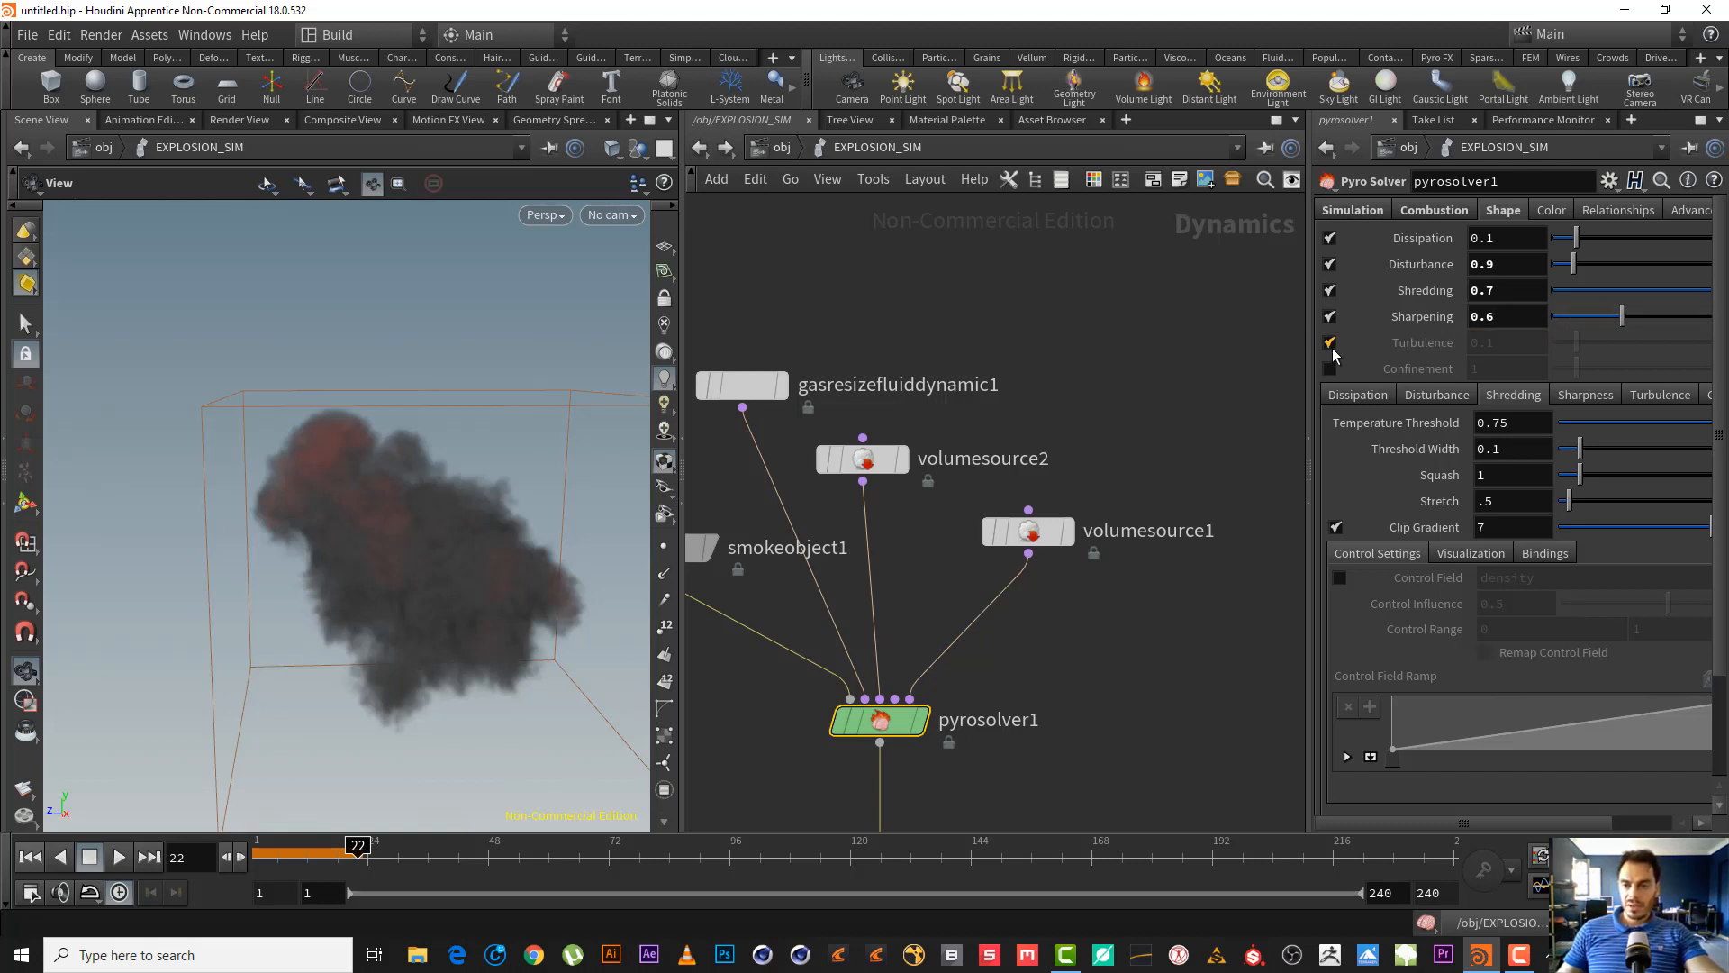
{"action": "double_click", "coordinate": [1483, 344]}
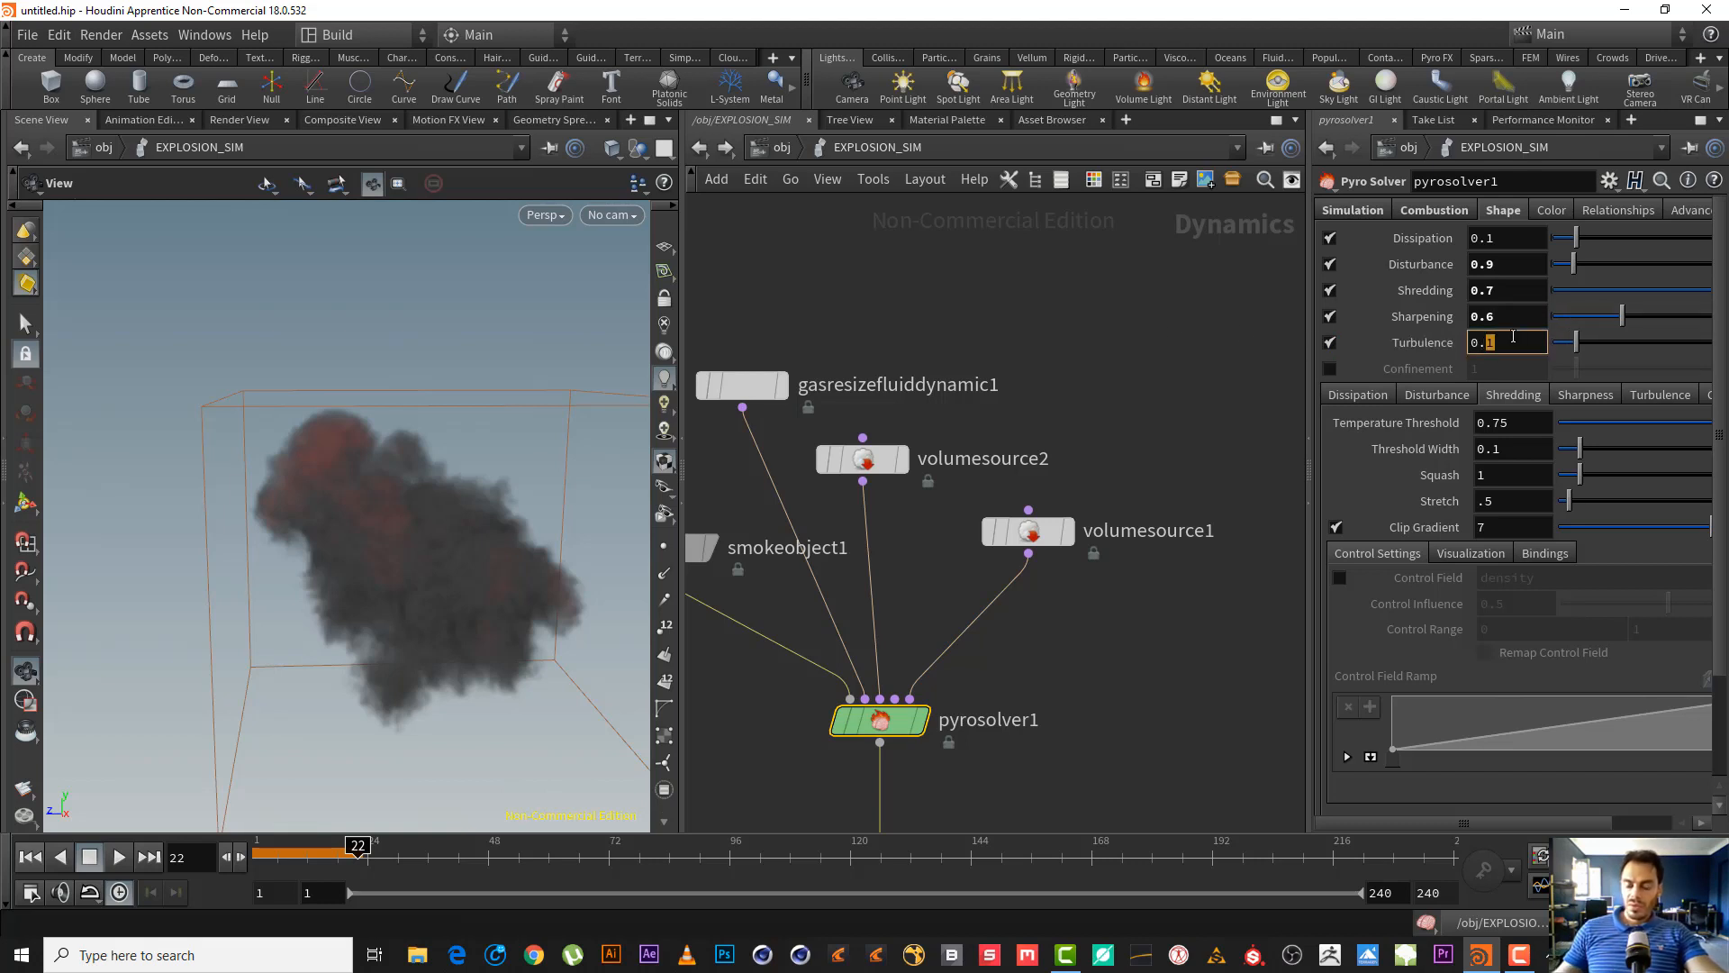
{"action": "type", "text": "5"}
{"action": "key", "text": "Return"}
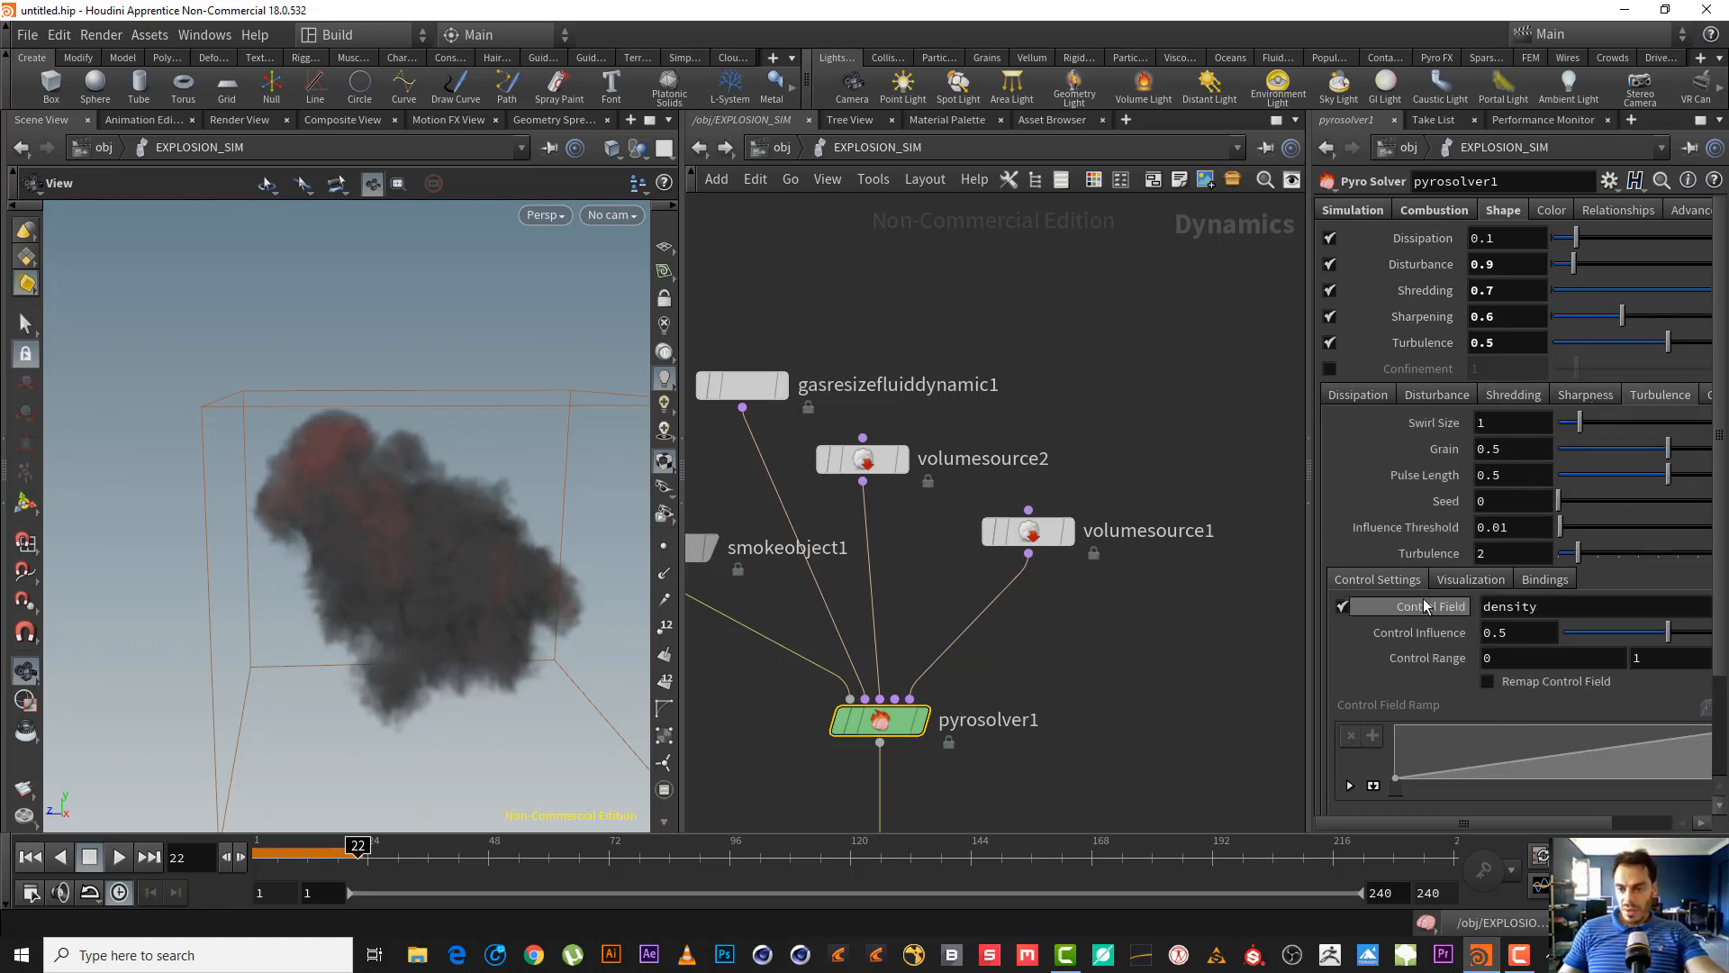
{"action": "left_click", "coordinate": [1488, 581]}
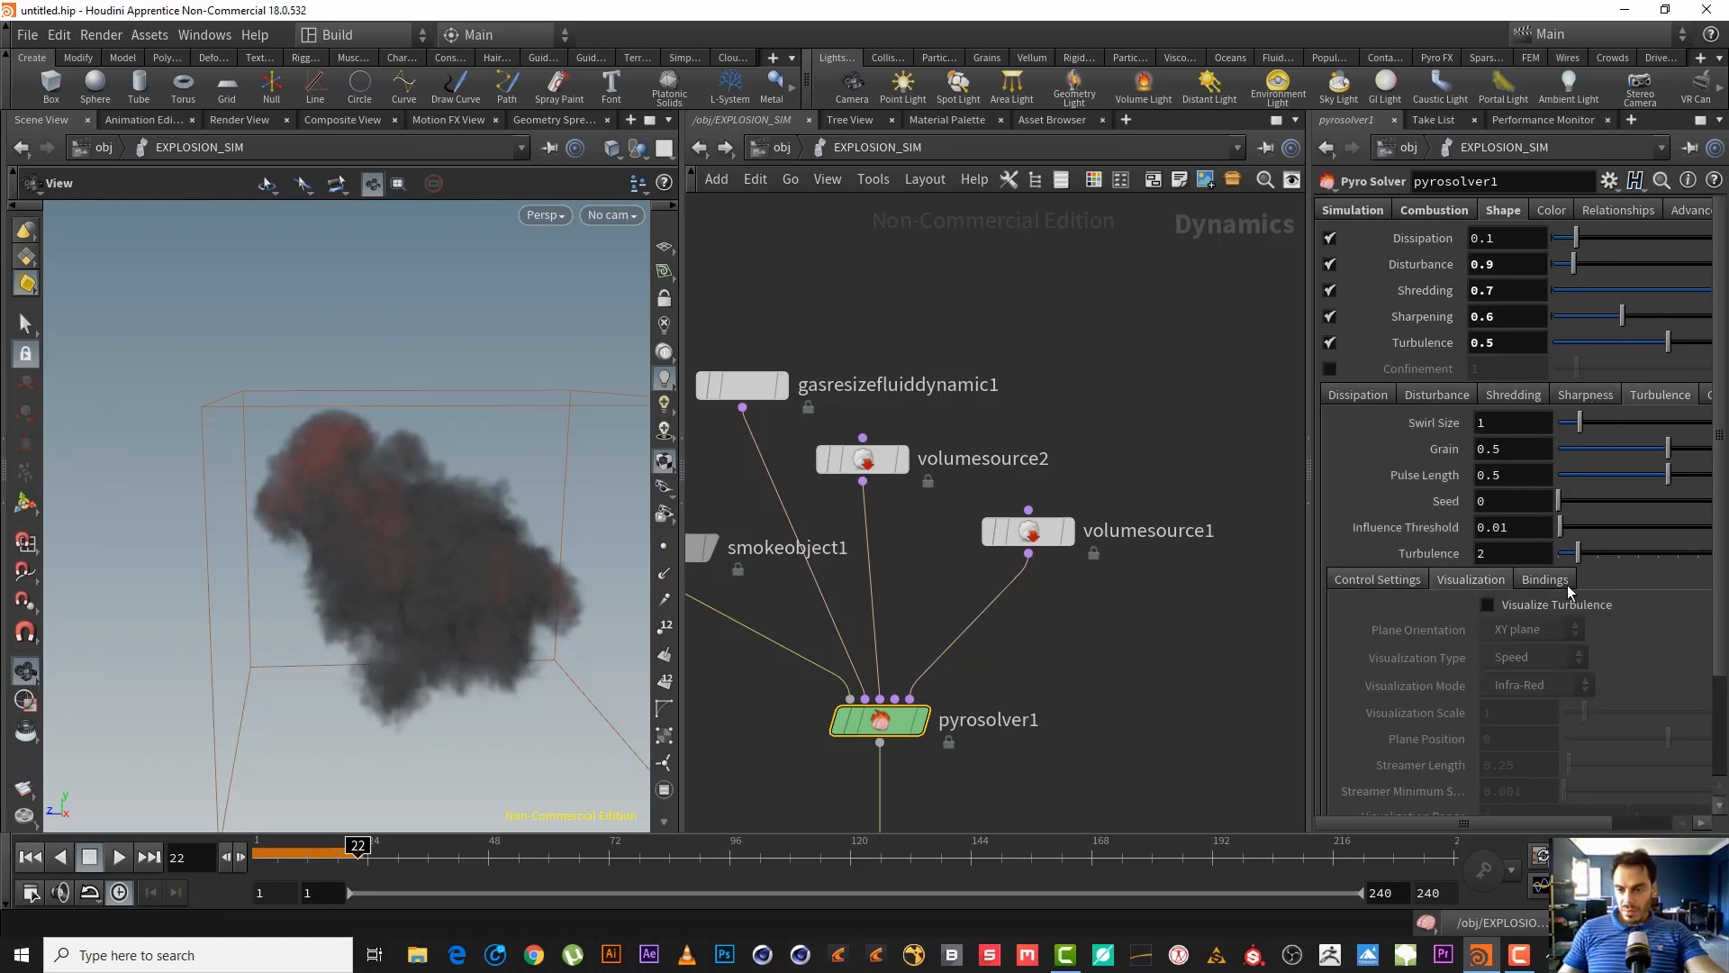
{"action": "left_click", "coordinate": [1545, 579]}
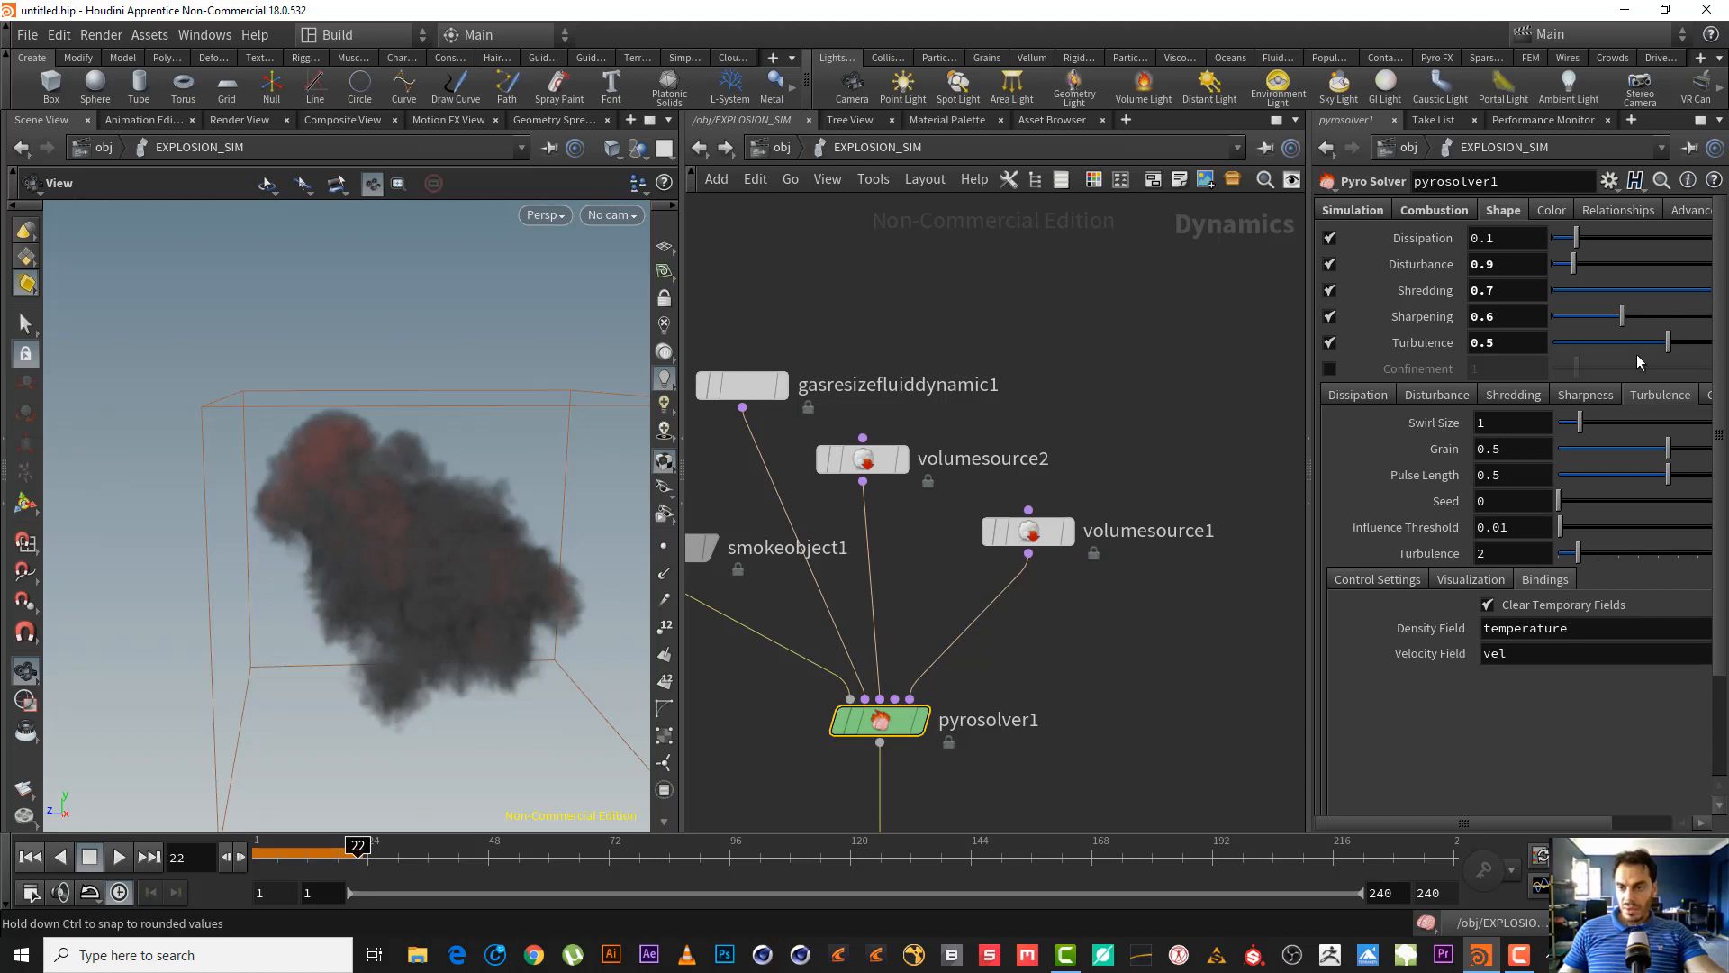
- Replay the explosion with sharpening and turbulence from the first frame and scrub through the cached frames up to frame 24
{"action": "left_click", "coordinate": [29, 857]}
{"action": "left_click", "coordinate": [119, 856]}
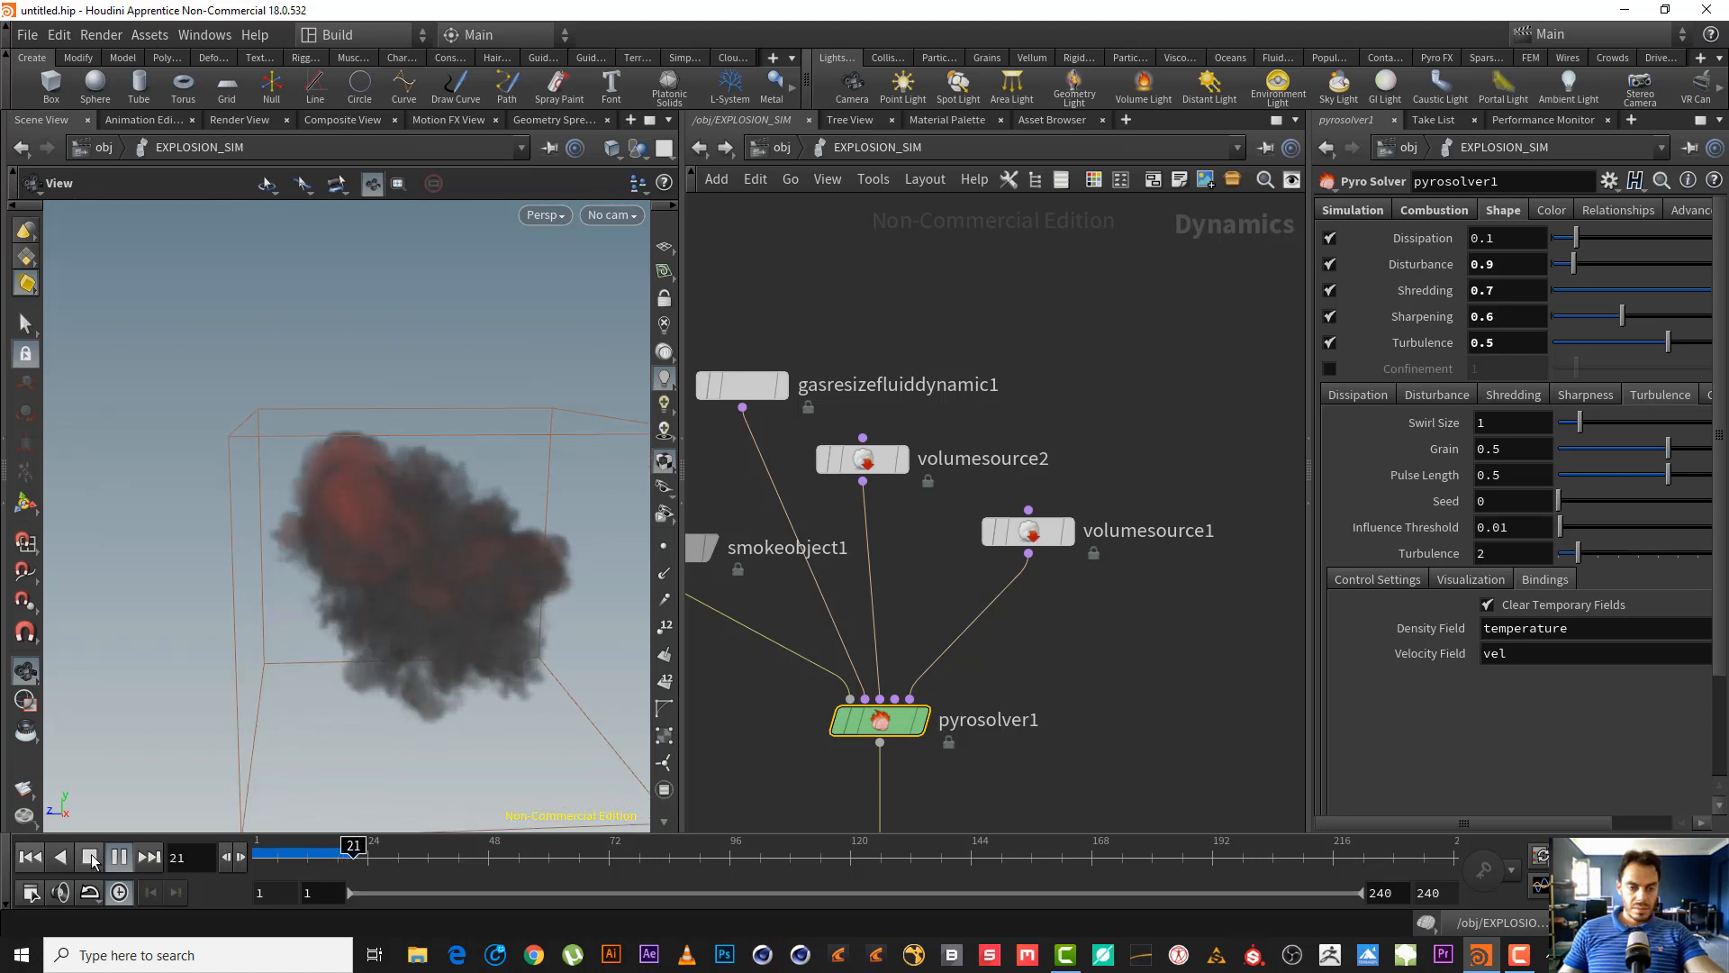
{"action": "left_click", "coordinate": [90, 856]}
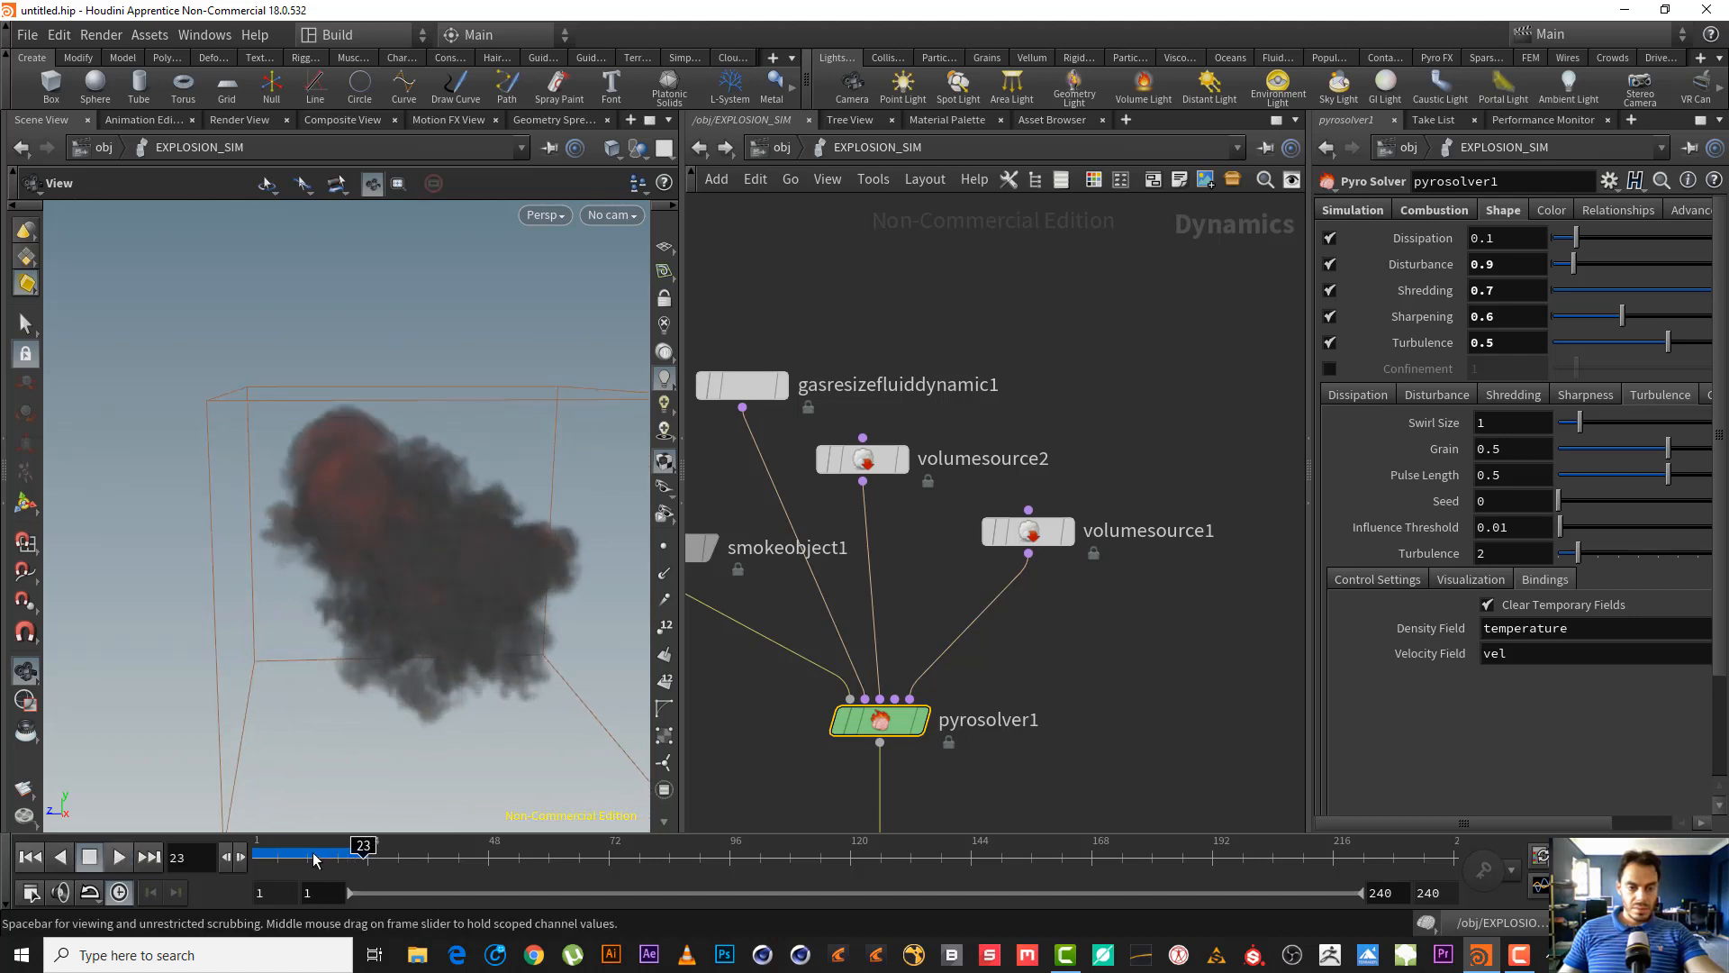
{"action": "left_click_drag", "start_coordinate": [312, 852], "coordinate": [367, 868]}
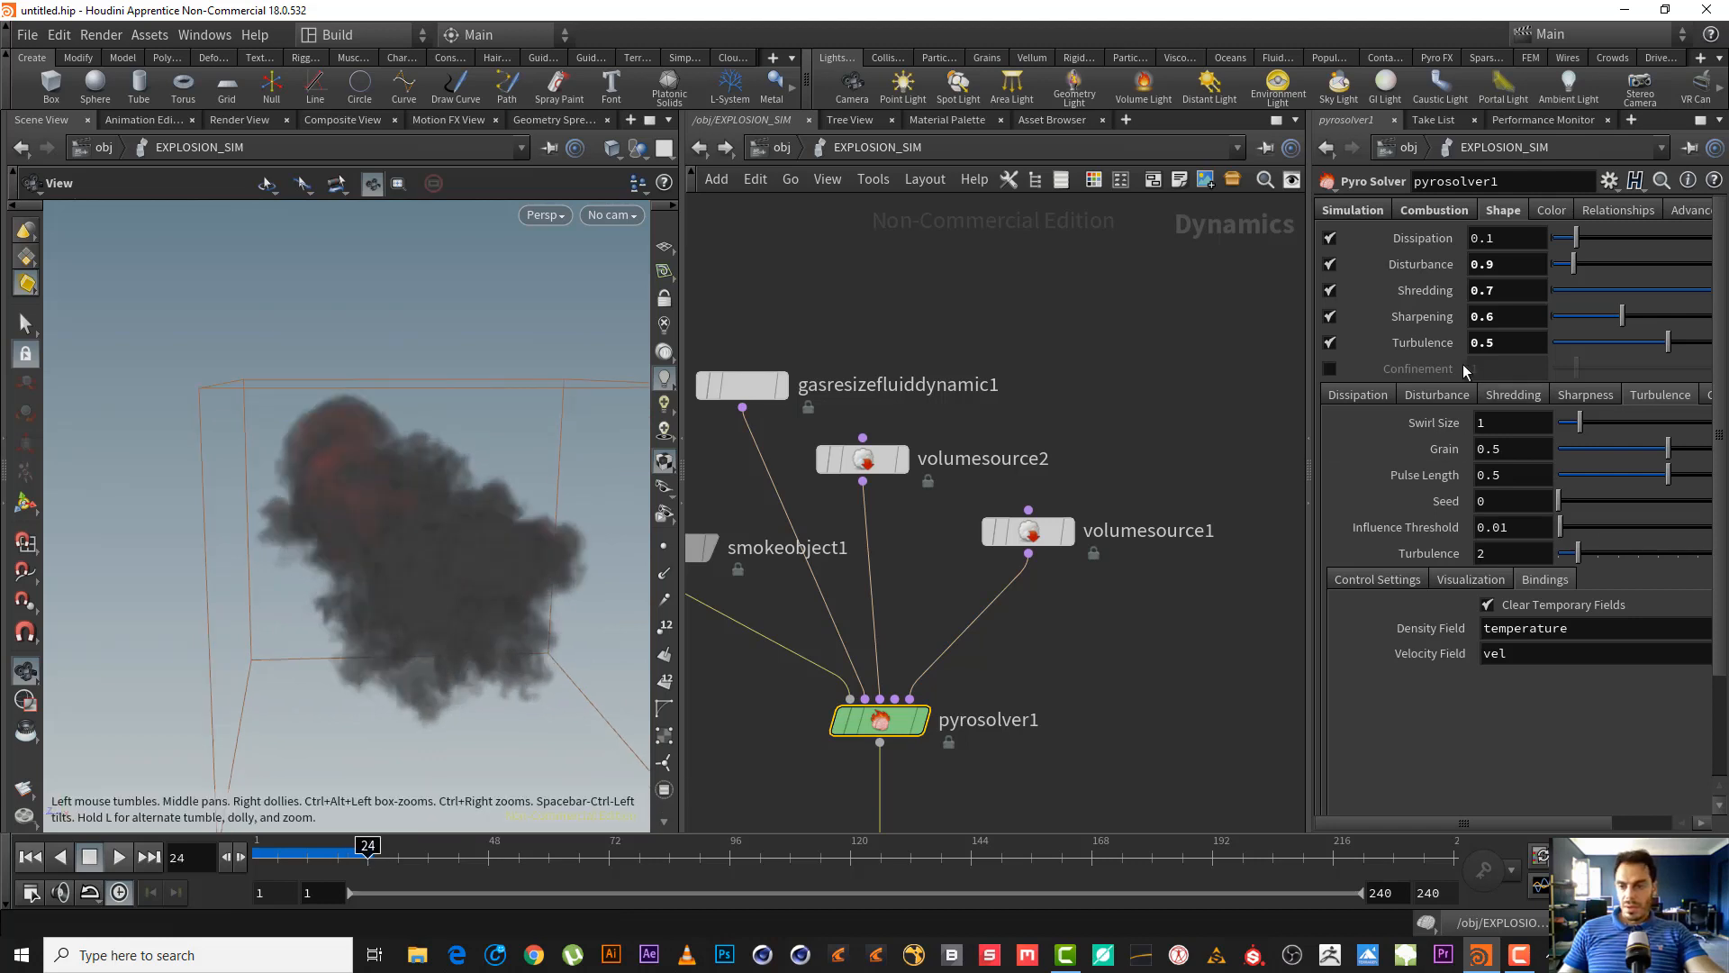
- Enable Confinement on pyrosolver1 and turn on its Control Field using density
{"action": "left_click", "coordinate": [1331, 369]}
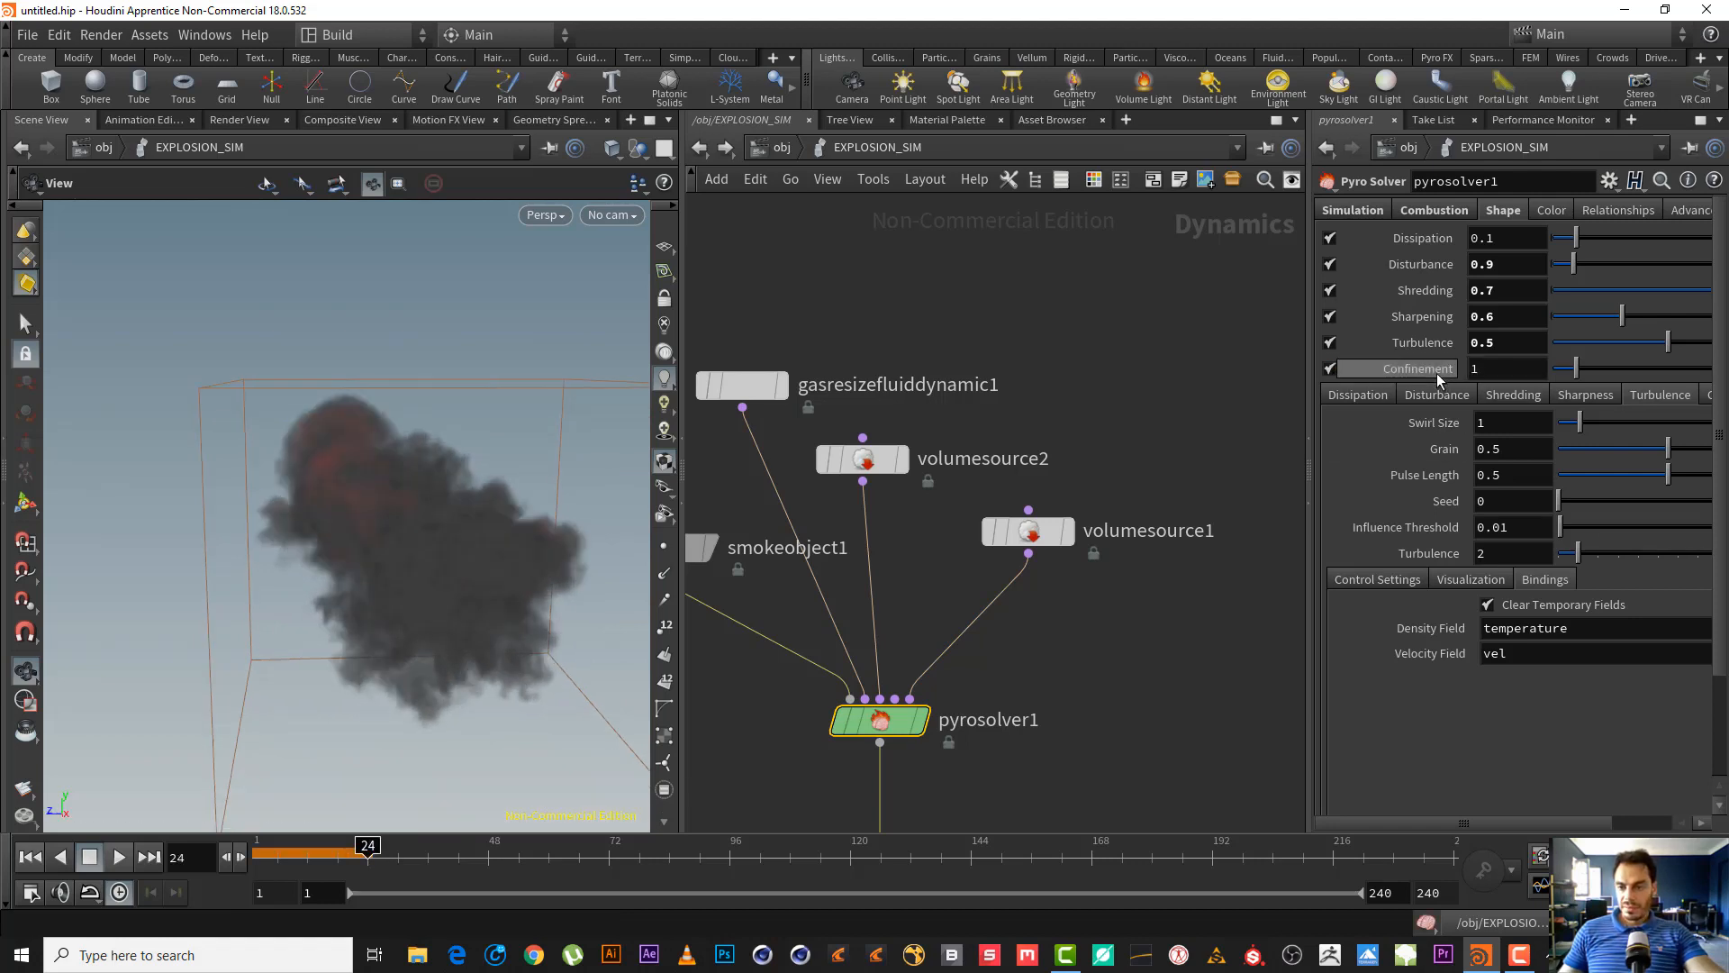
{"action": "left_click", "coordinate": [1709, 395]}
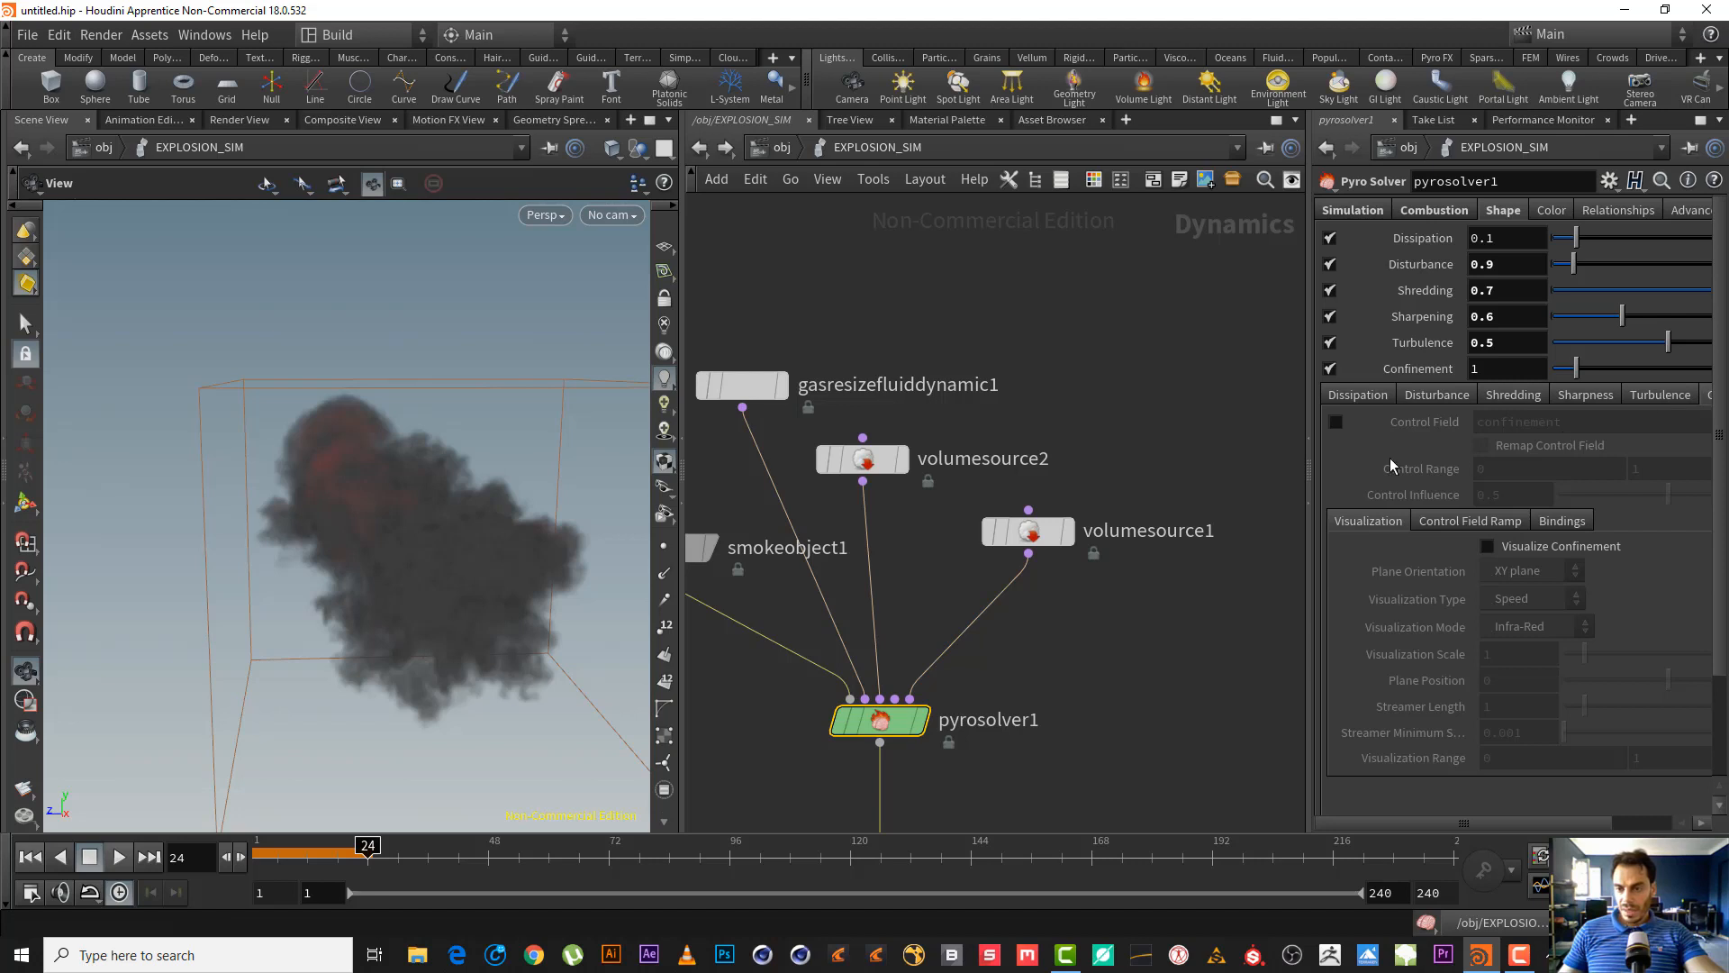
{"action": "left_click", "coordinate": [1336, 421]}
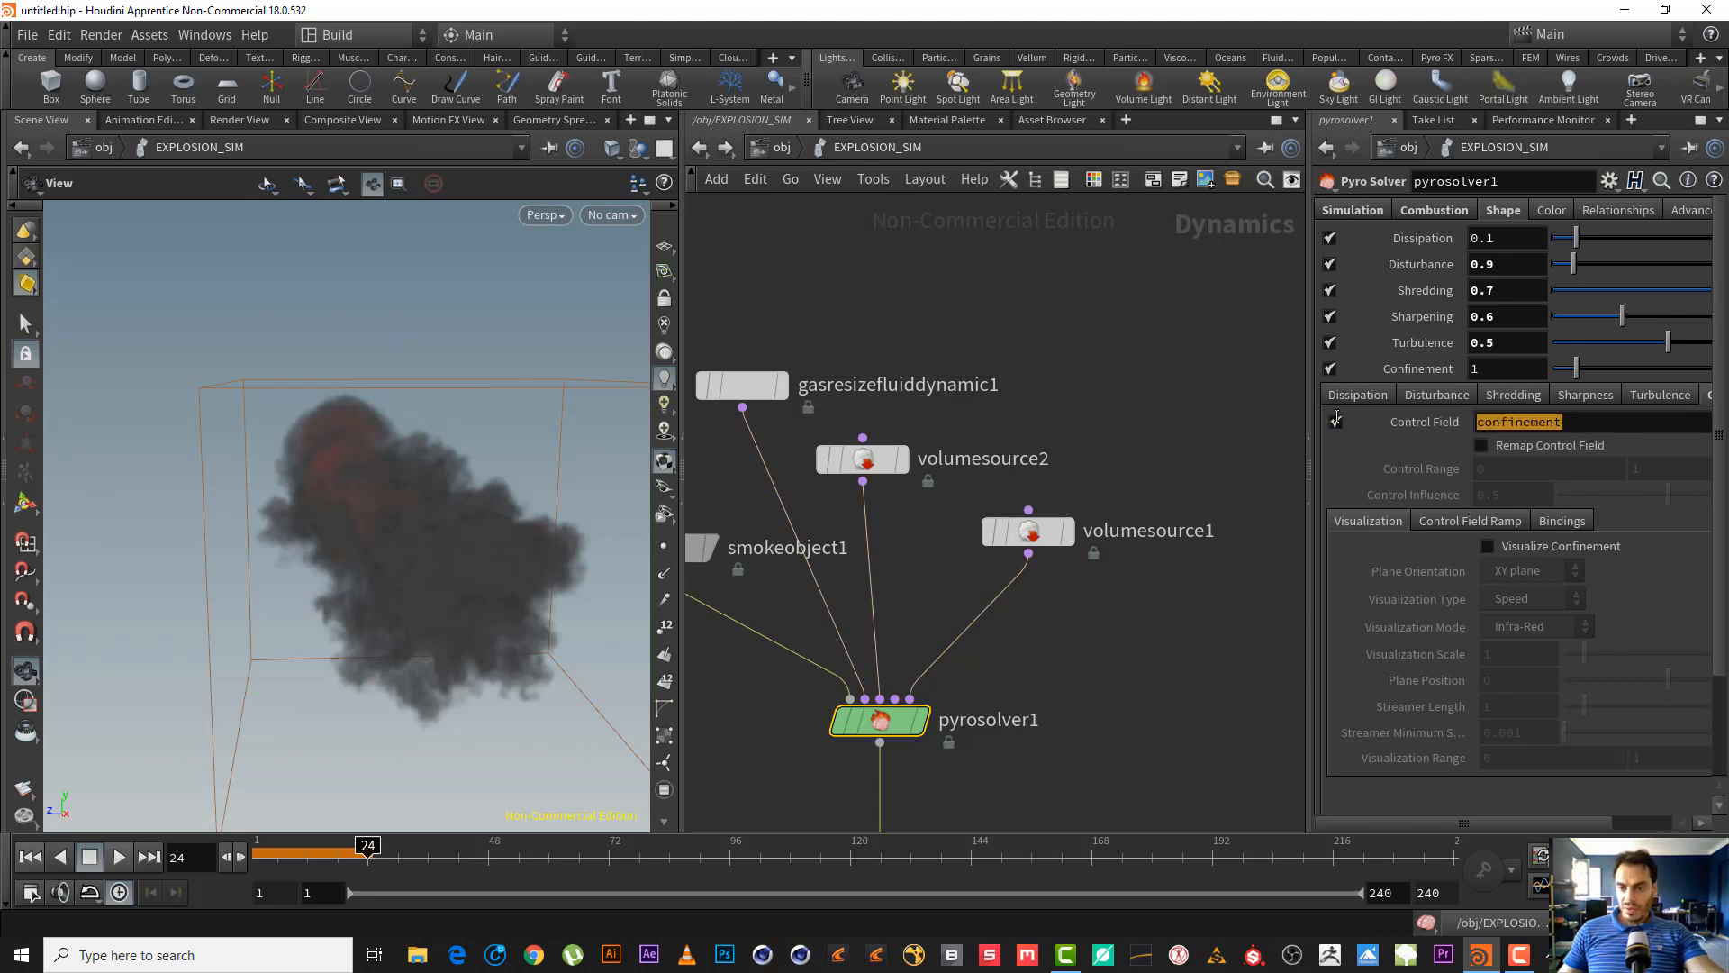
{"action": "type", "text": "densi"}
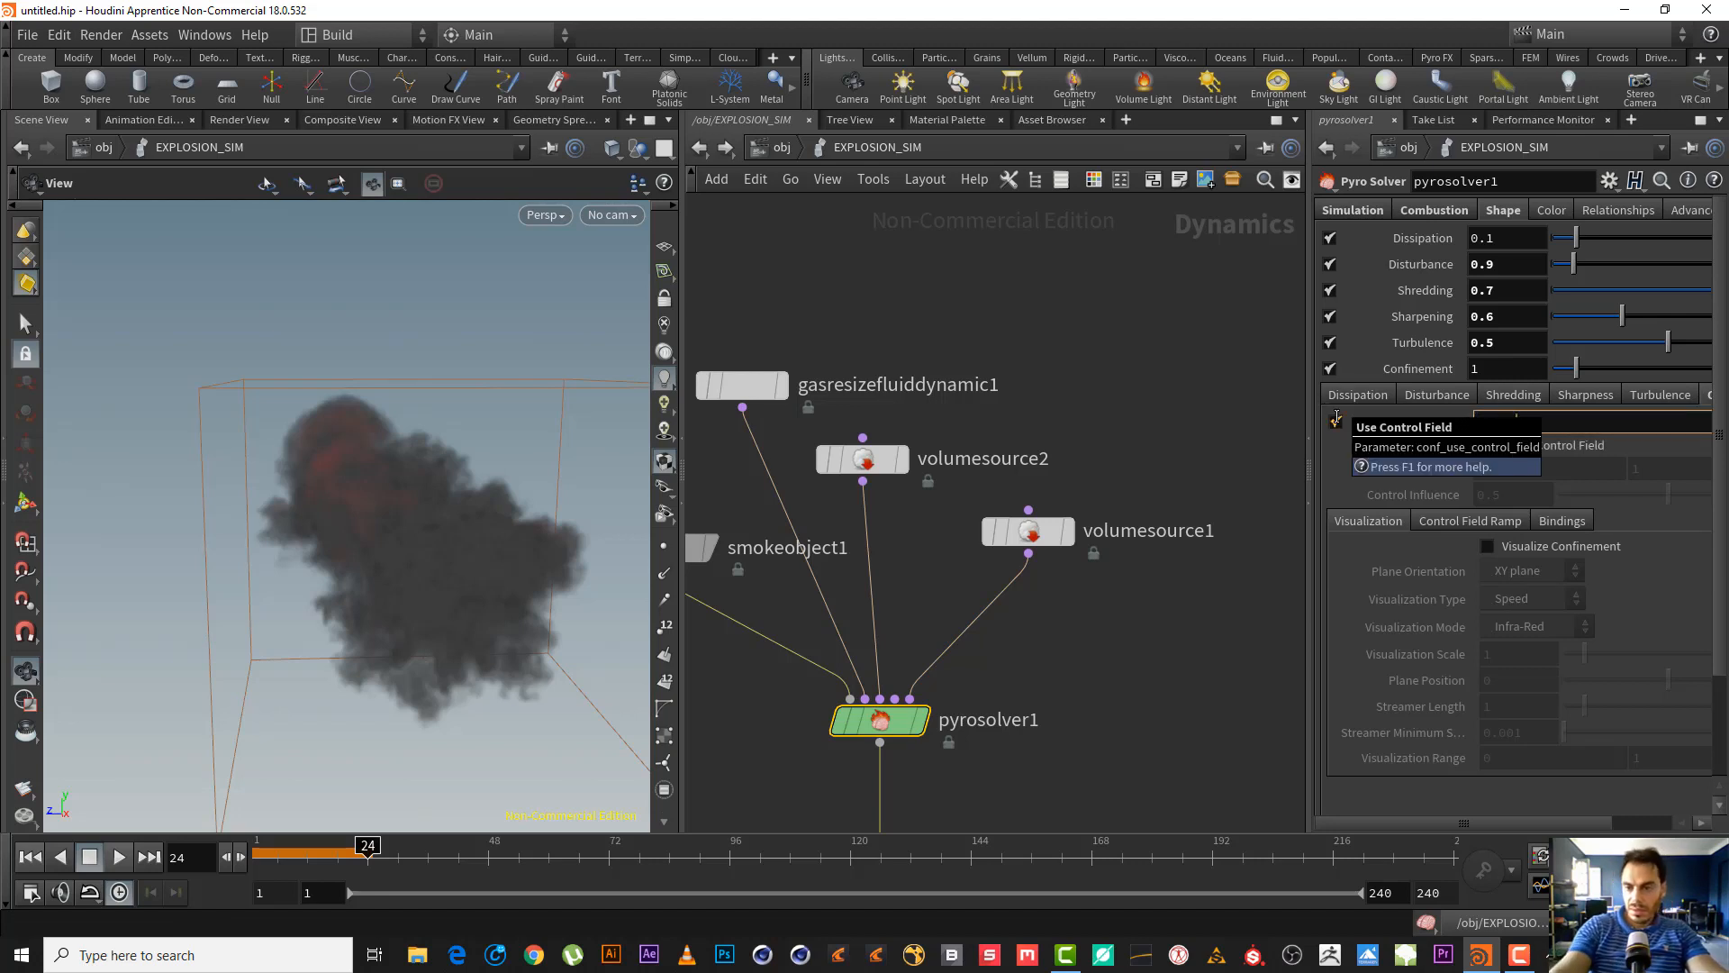
{"action": "type", "text": "ty"}
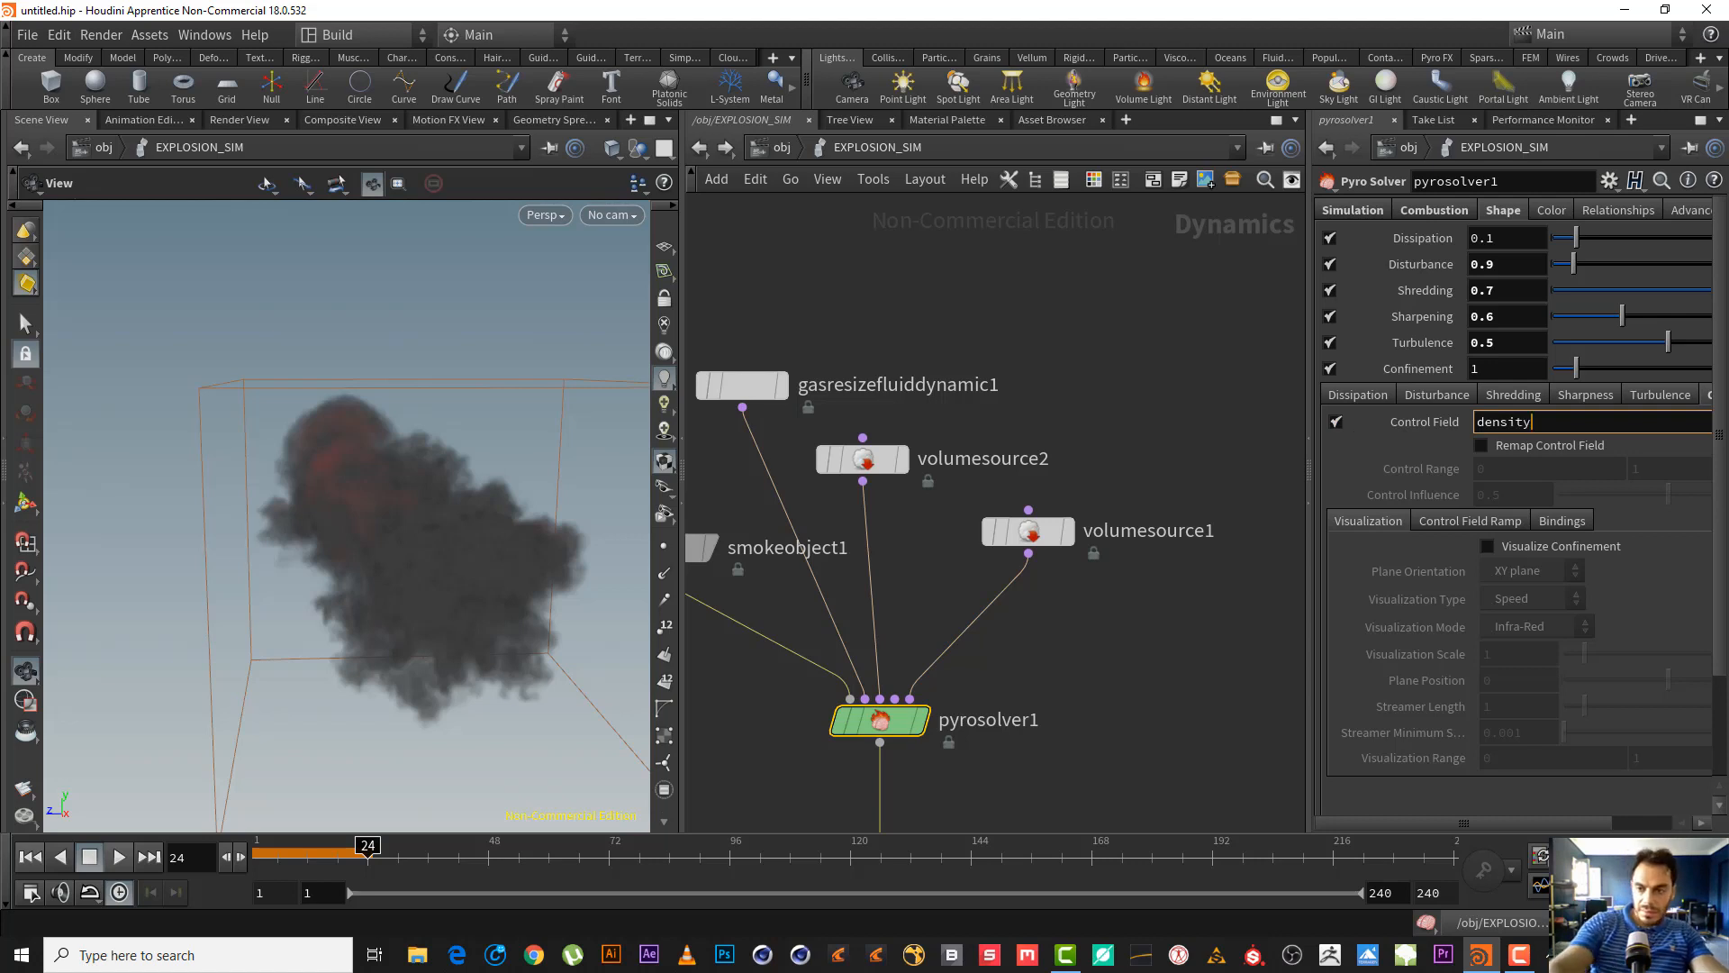
{"action": "key", "text": "Return"}
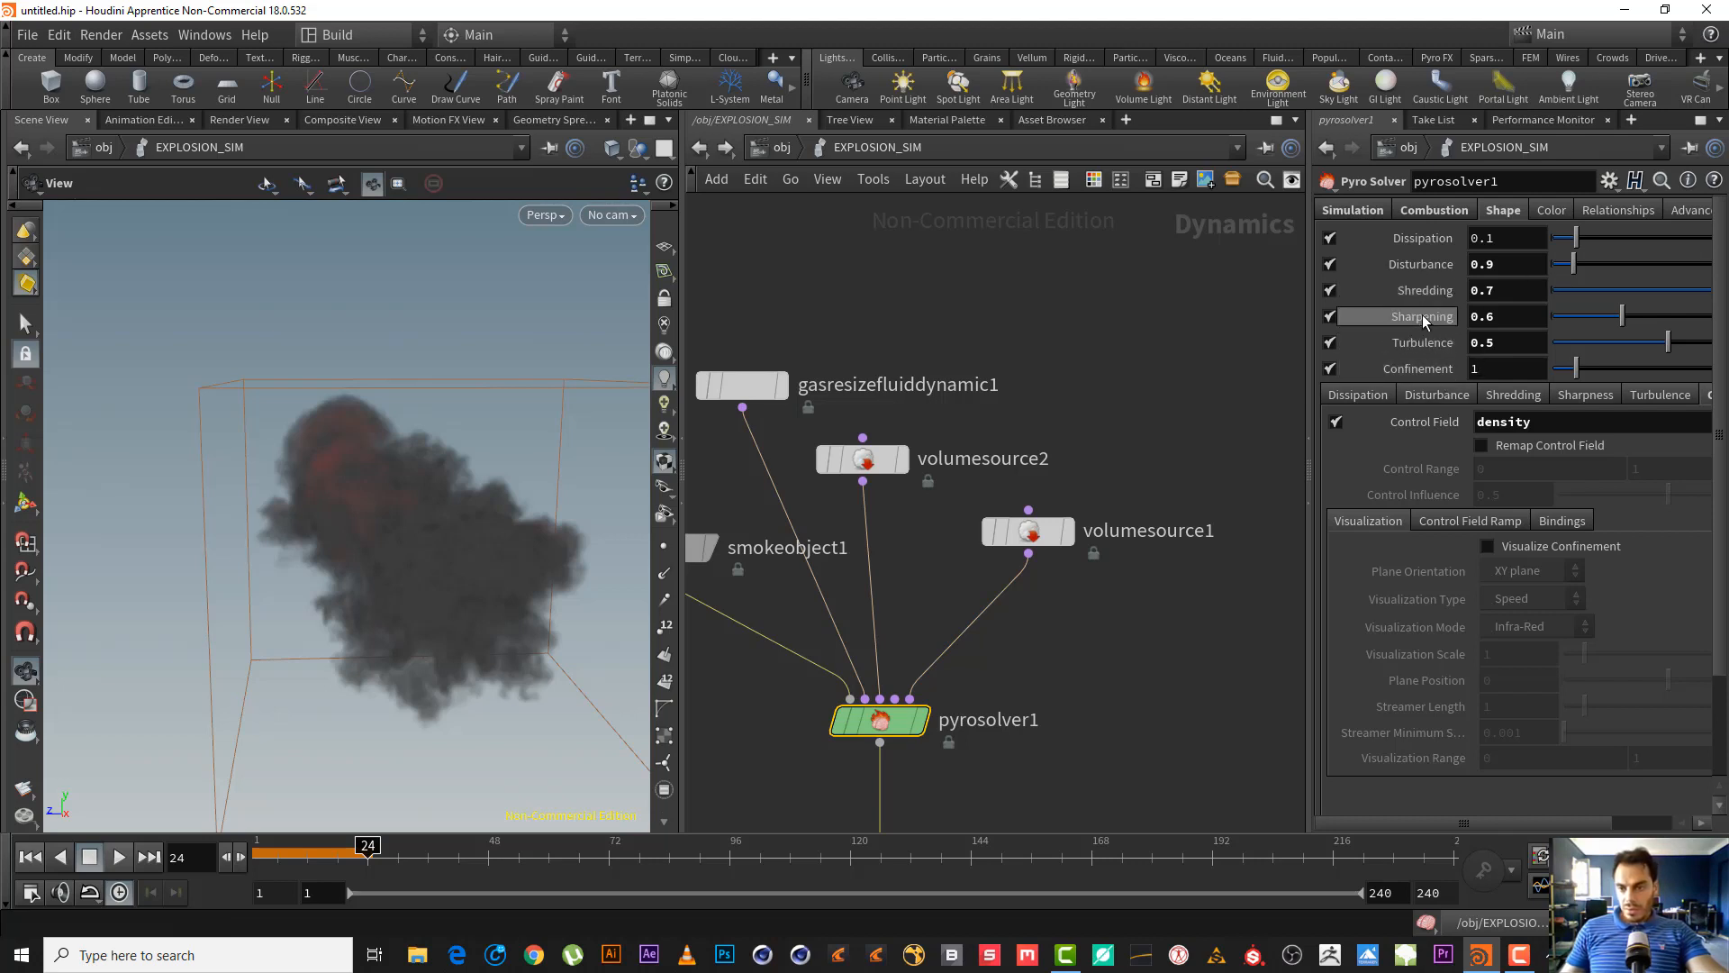
- Show the Disturbance settings and replay the explosion with confinement from the first frame up to frame 28
{"action": "left_click", "coordinate": [1438, 395]}
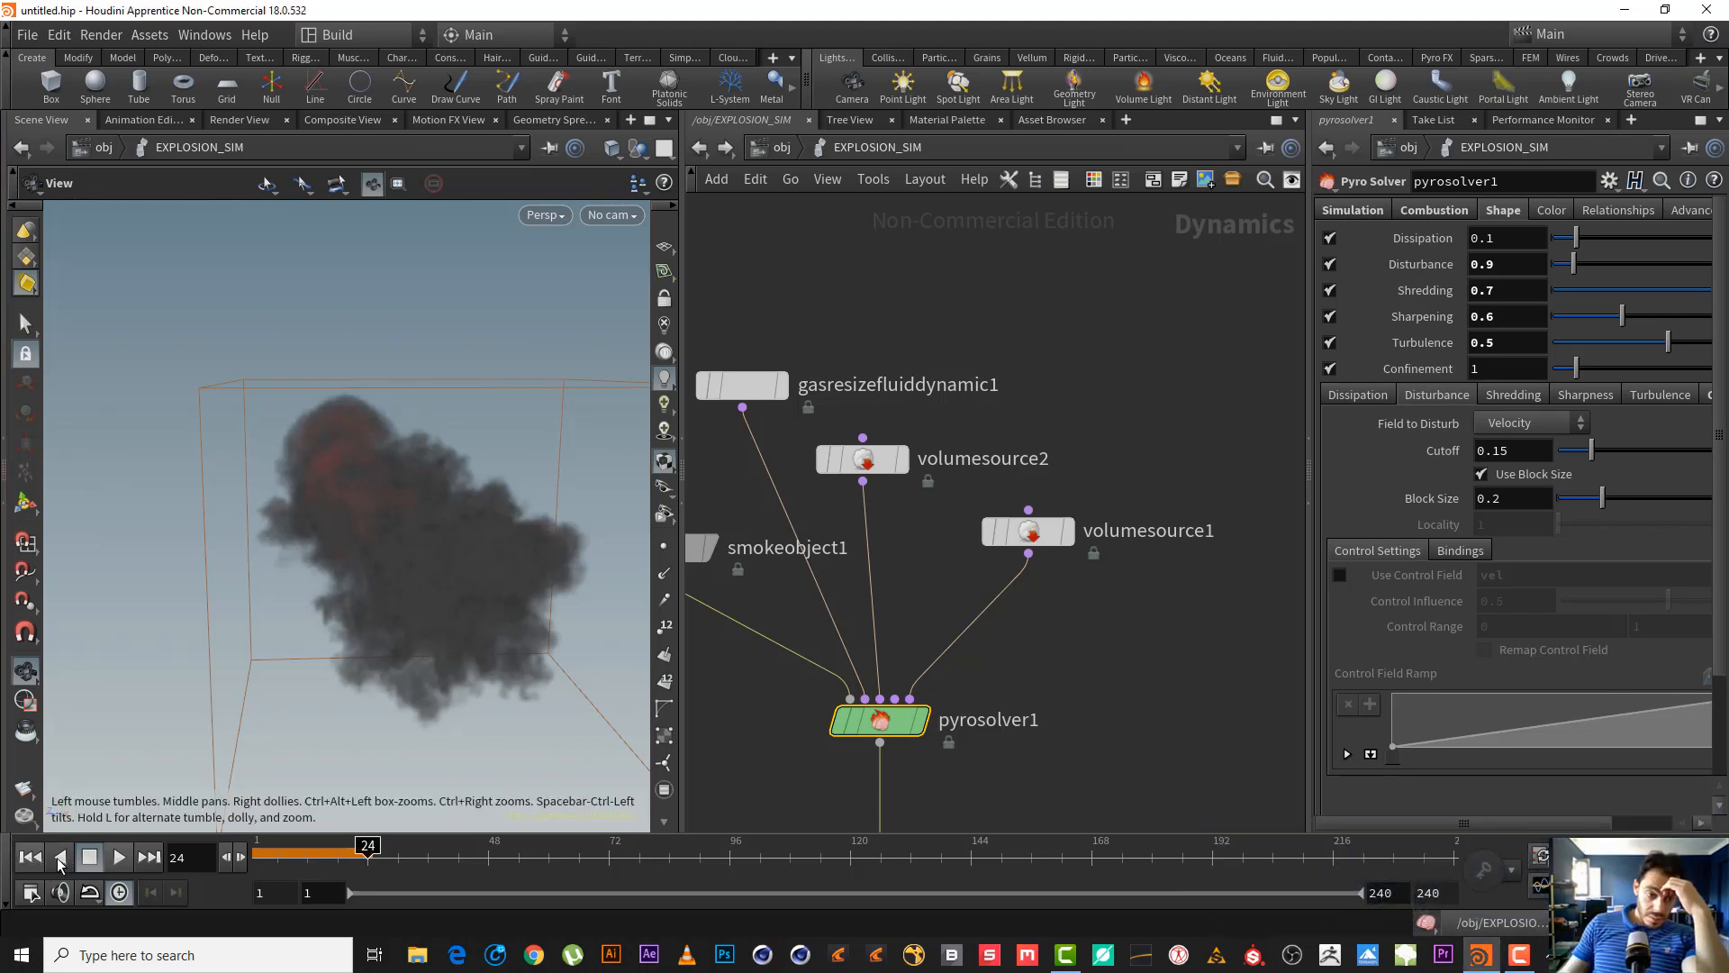
{"action": "left_click", "coordinate": [30, 856]}
{"action": "left_click", "coordinate": [119, 857]}
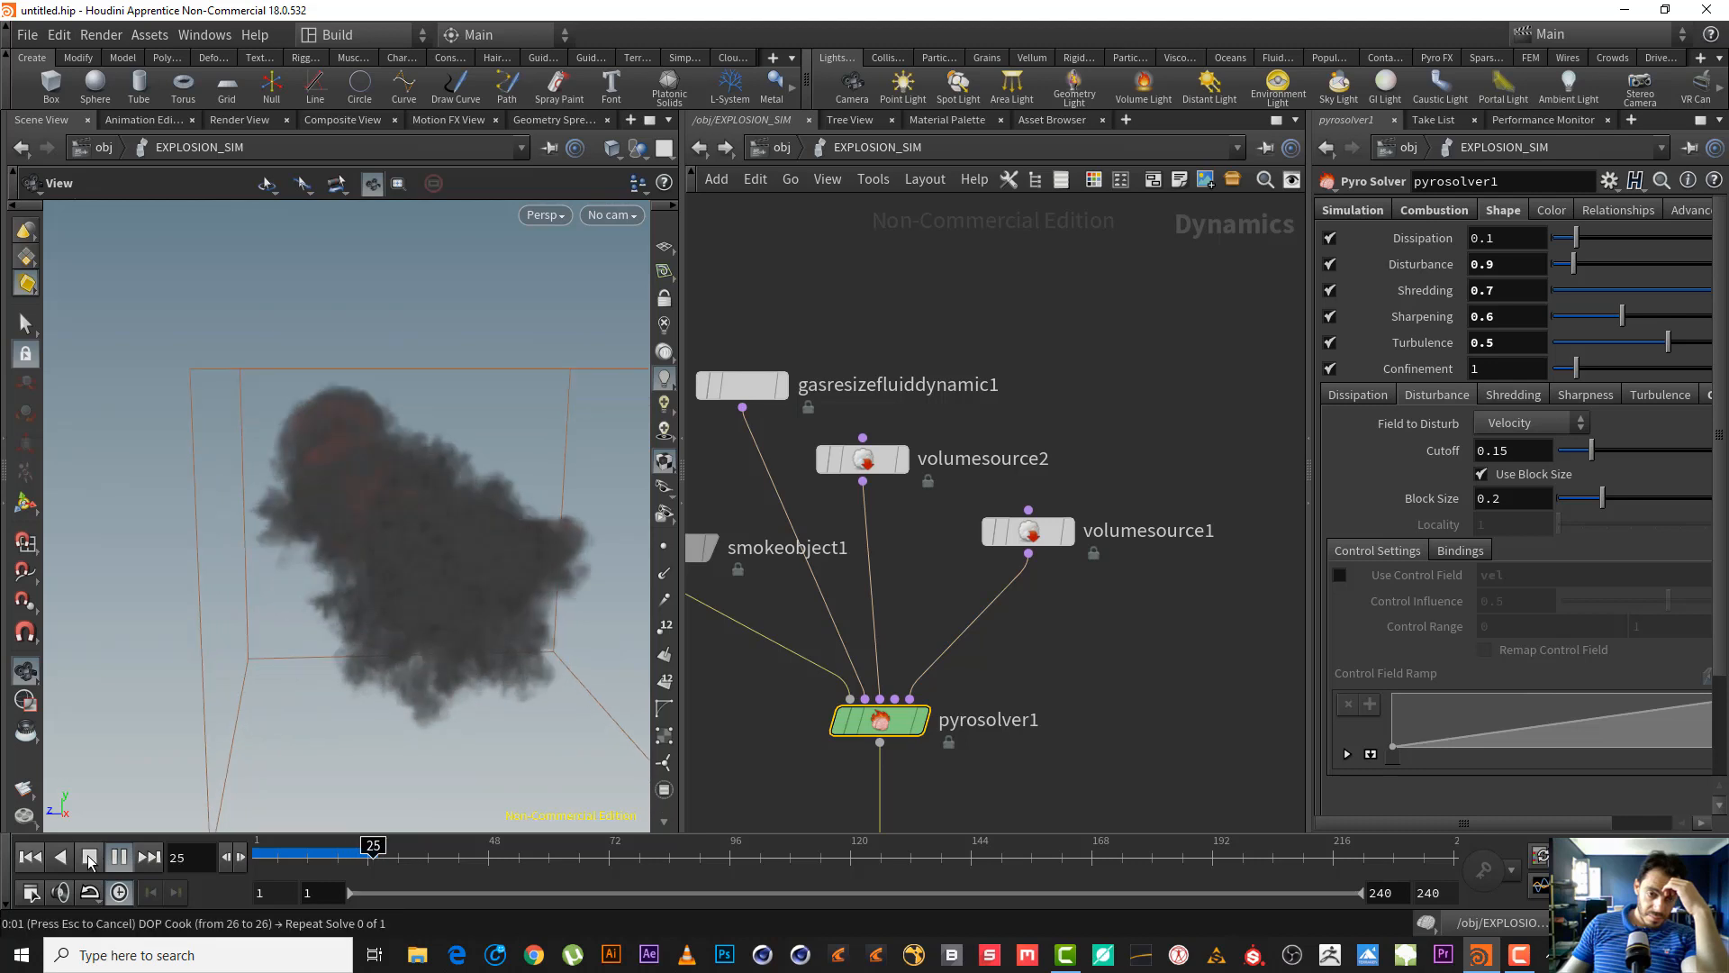
{"action": "left_click", "coordinate": [102, 857]}
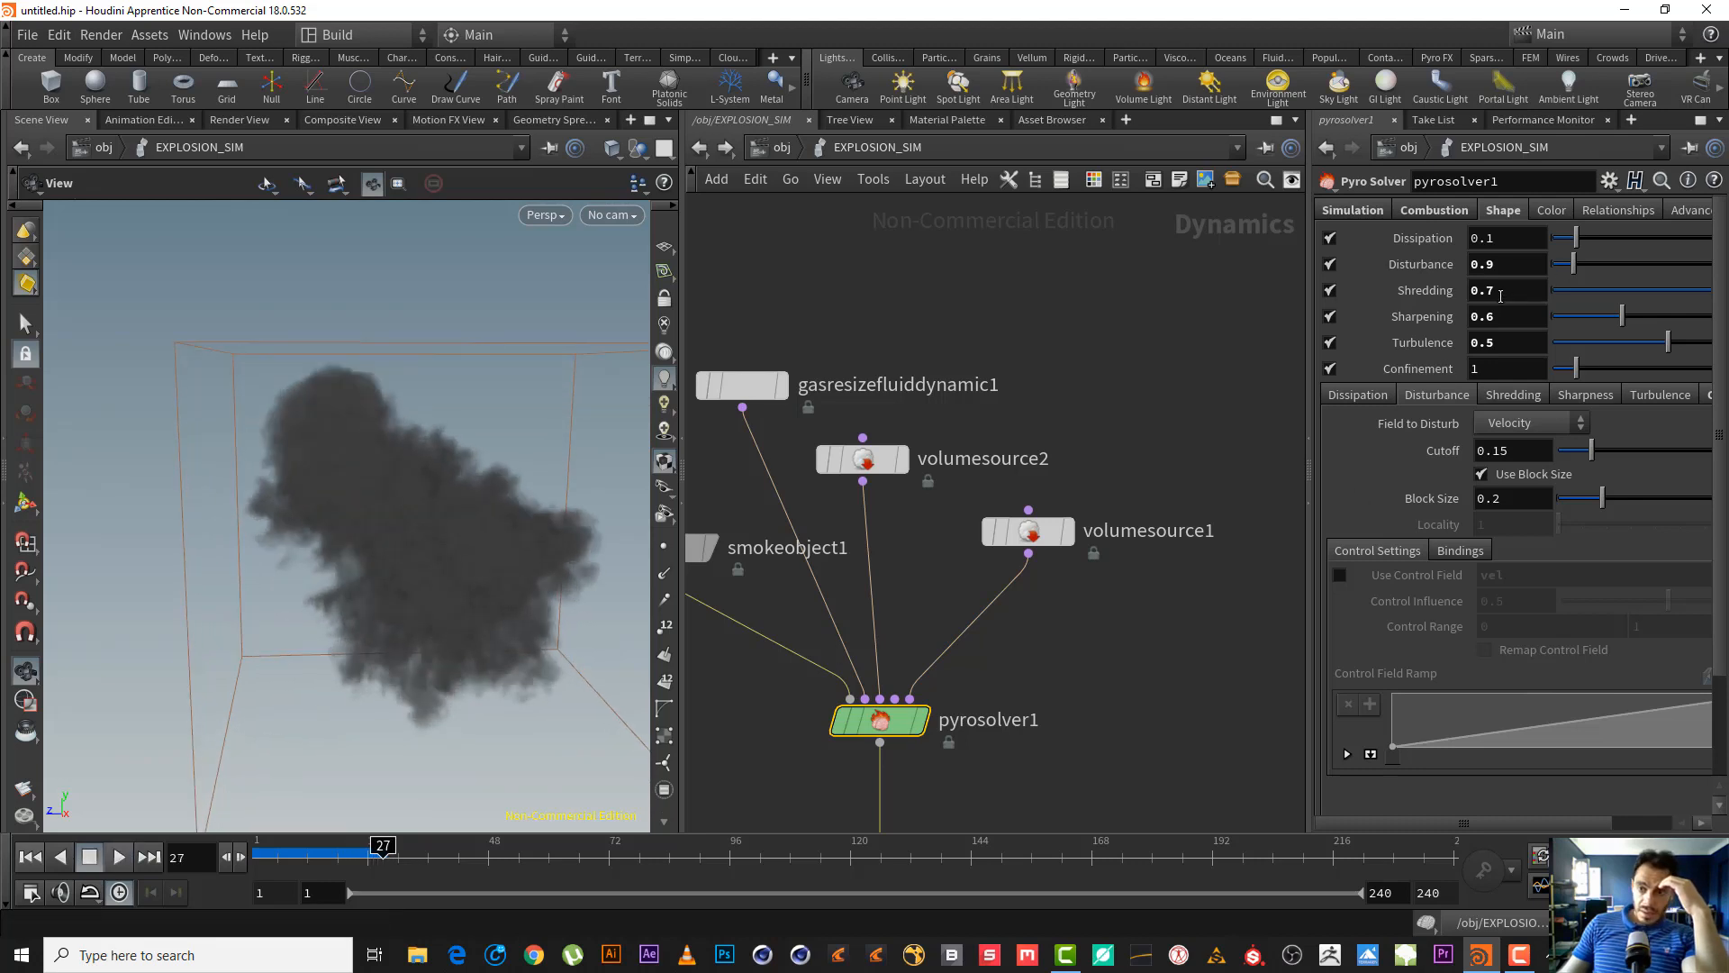
- Set pyrosolver1's Shredding to 0.5 and turn on the Disturbance control field with vel
{"action": "left_click", "coordinate": [1536, 287]}
{"action": "key", "text": "shift+Right"}
{"action": "type", "text": "5"}
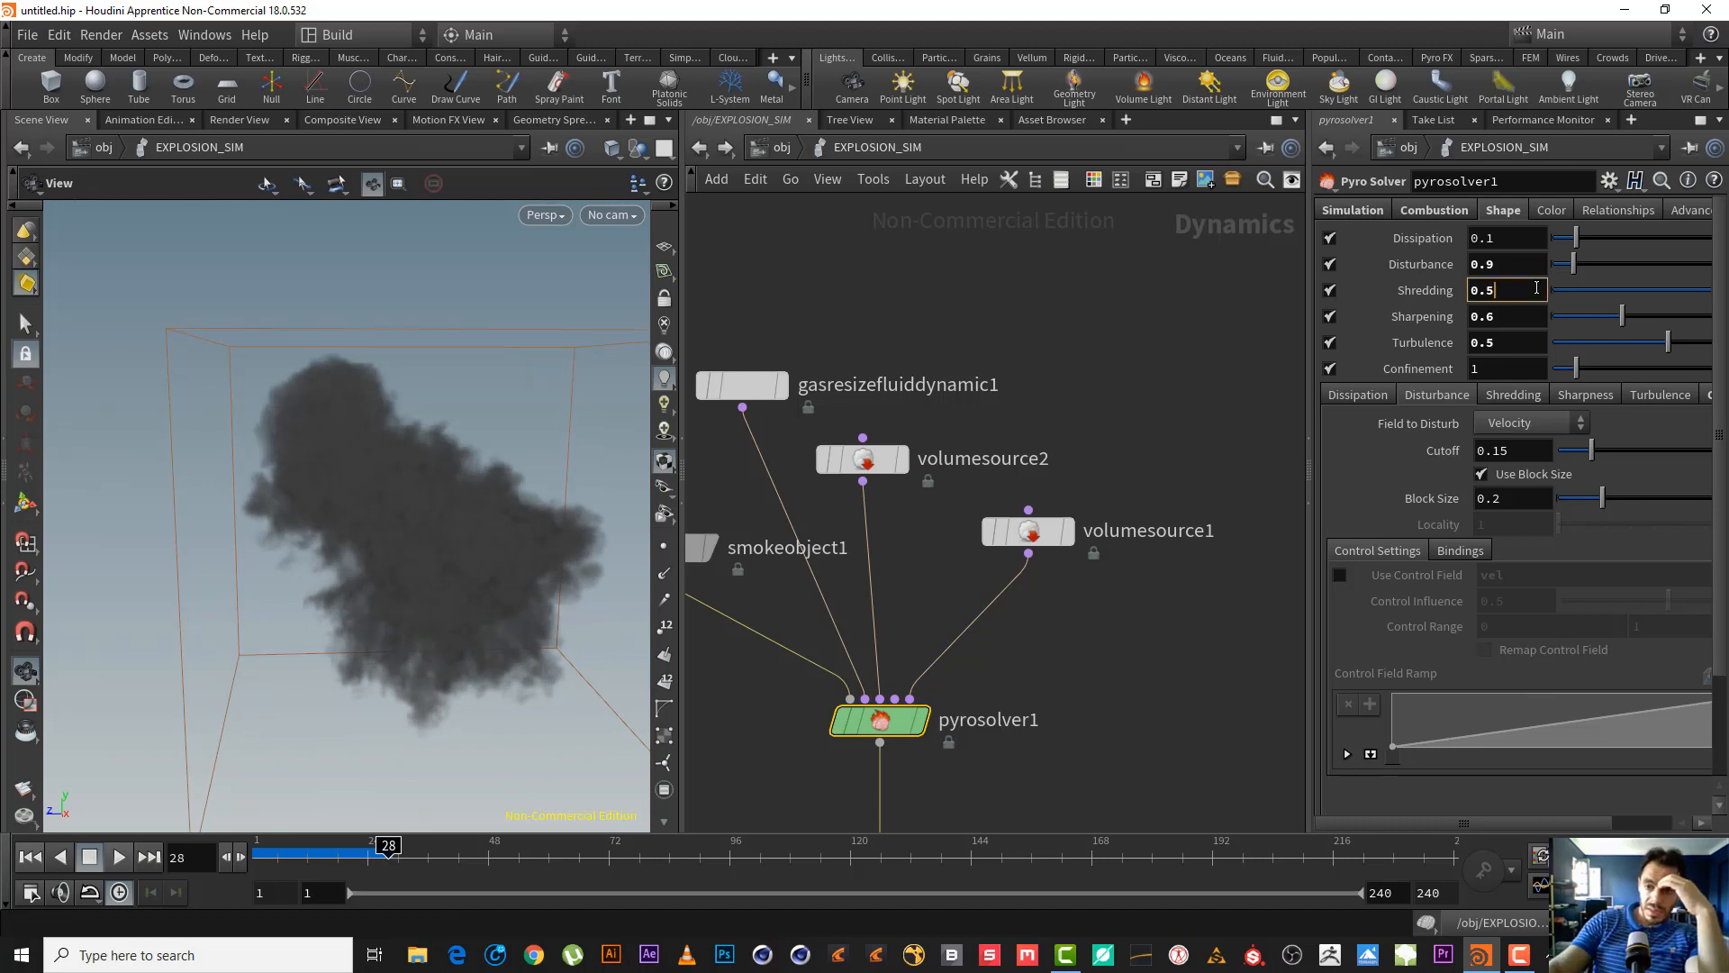
{"action": "key", "text": "Return"}
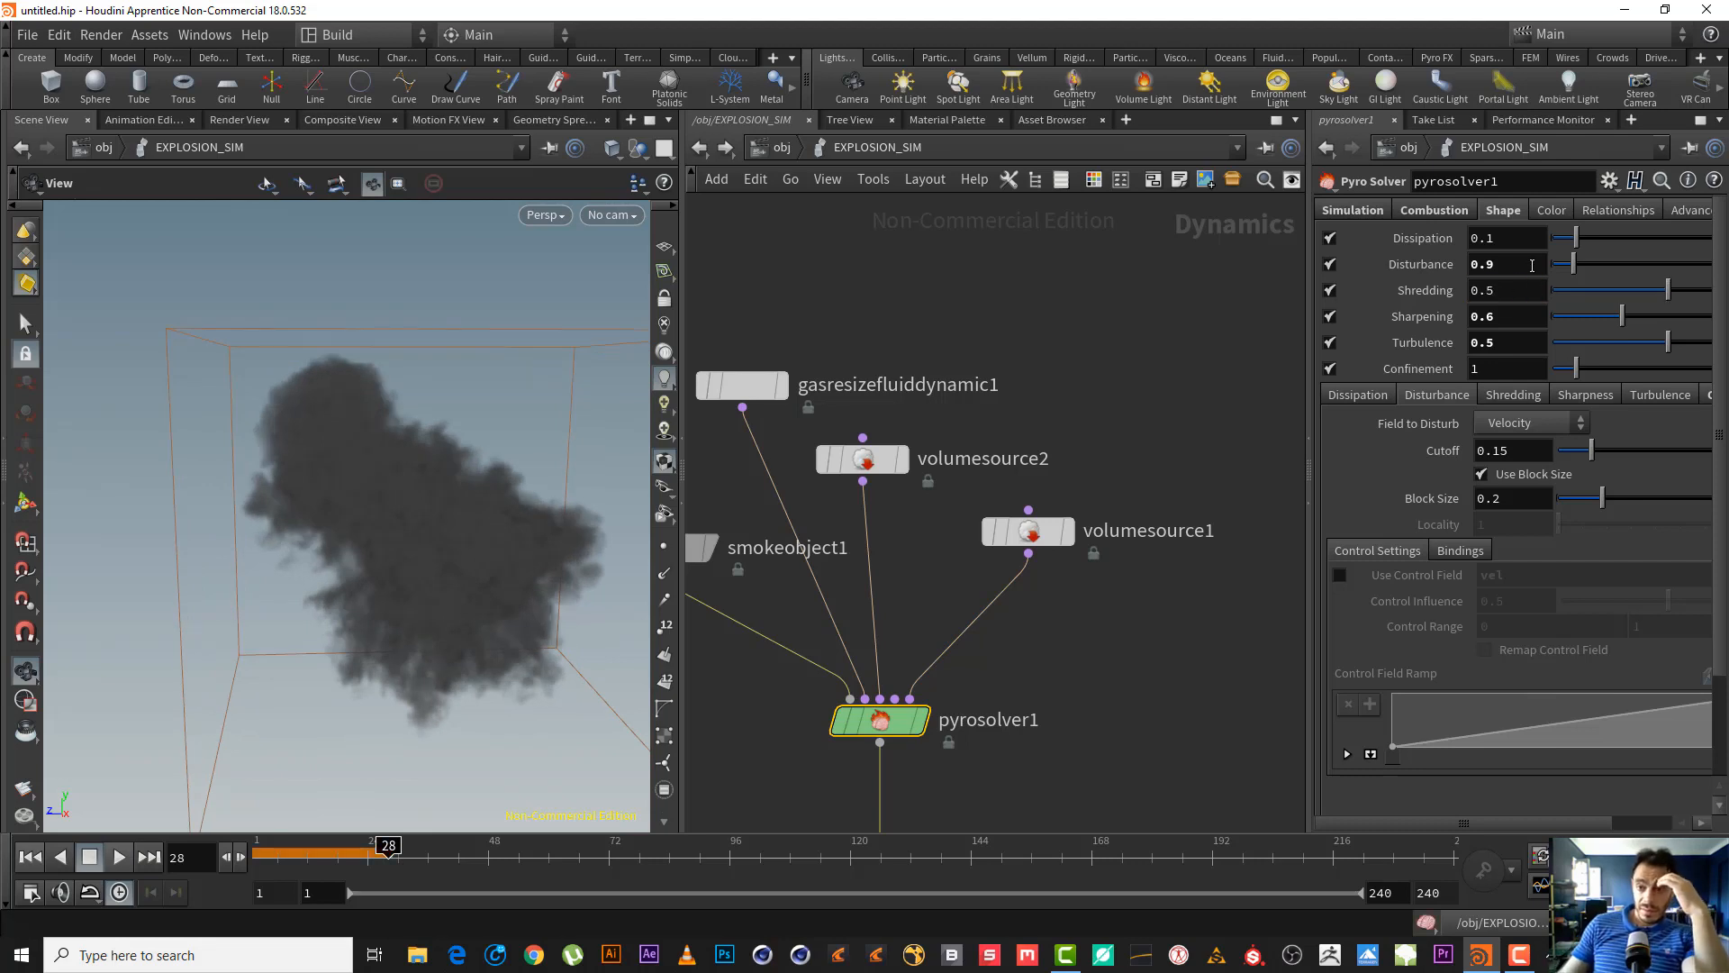
{"action": "left_click_drag", "start_coordinate": [1519, 263], "coordinate": [1313, 279]}
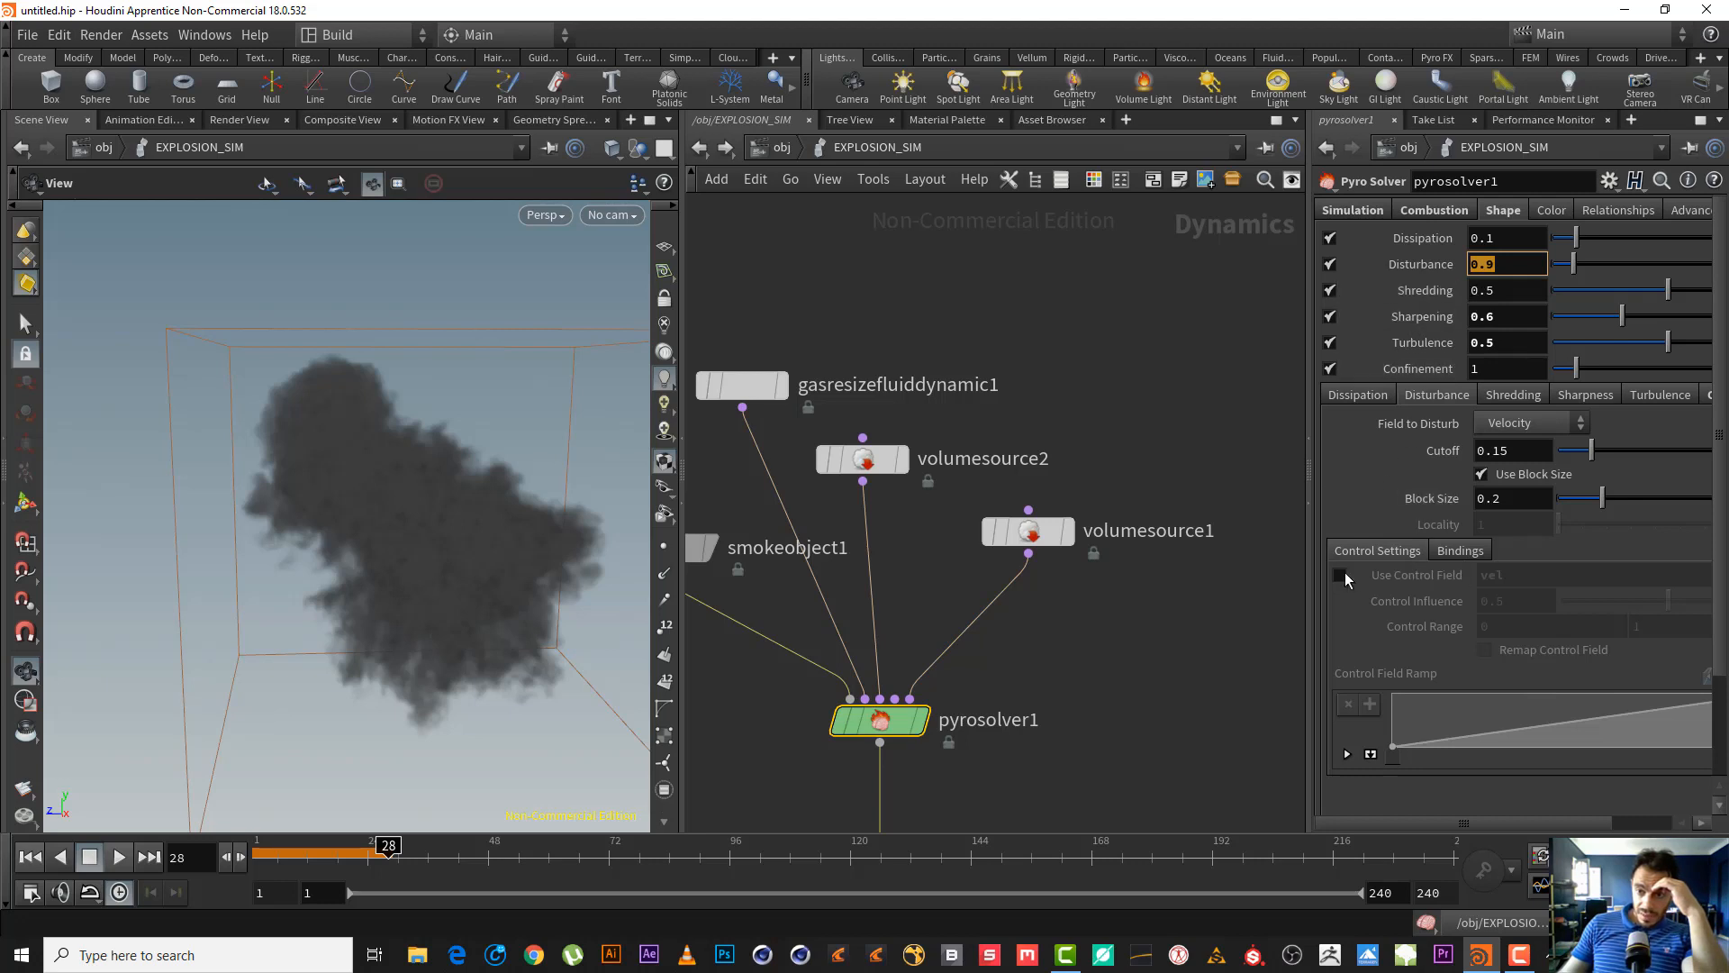
{"action": "left_click", "coordinate": [1342, 573]}
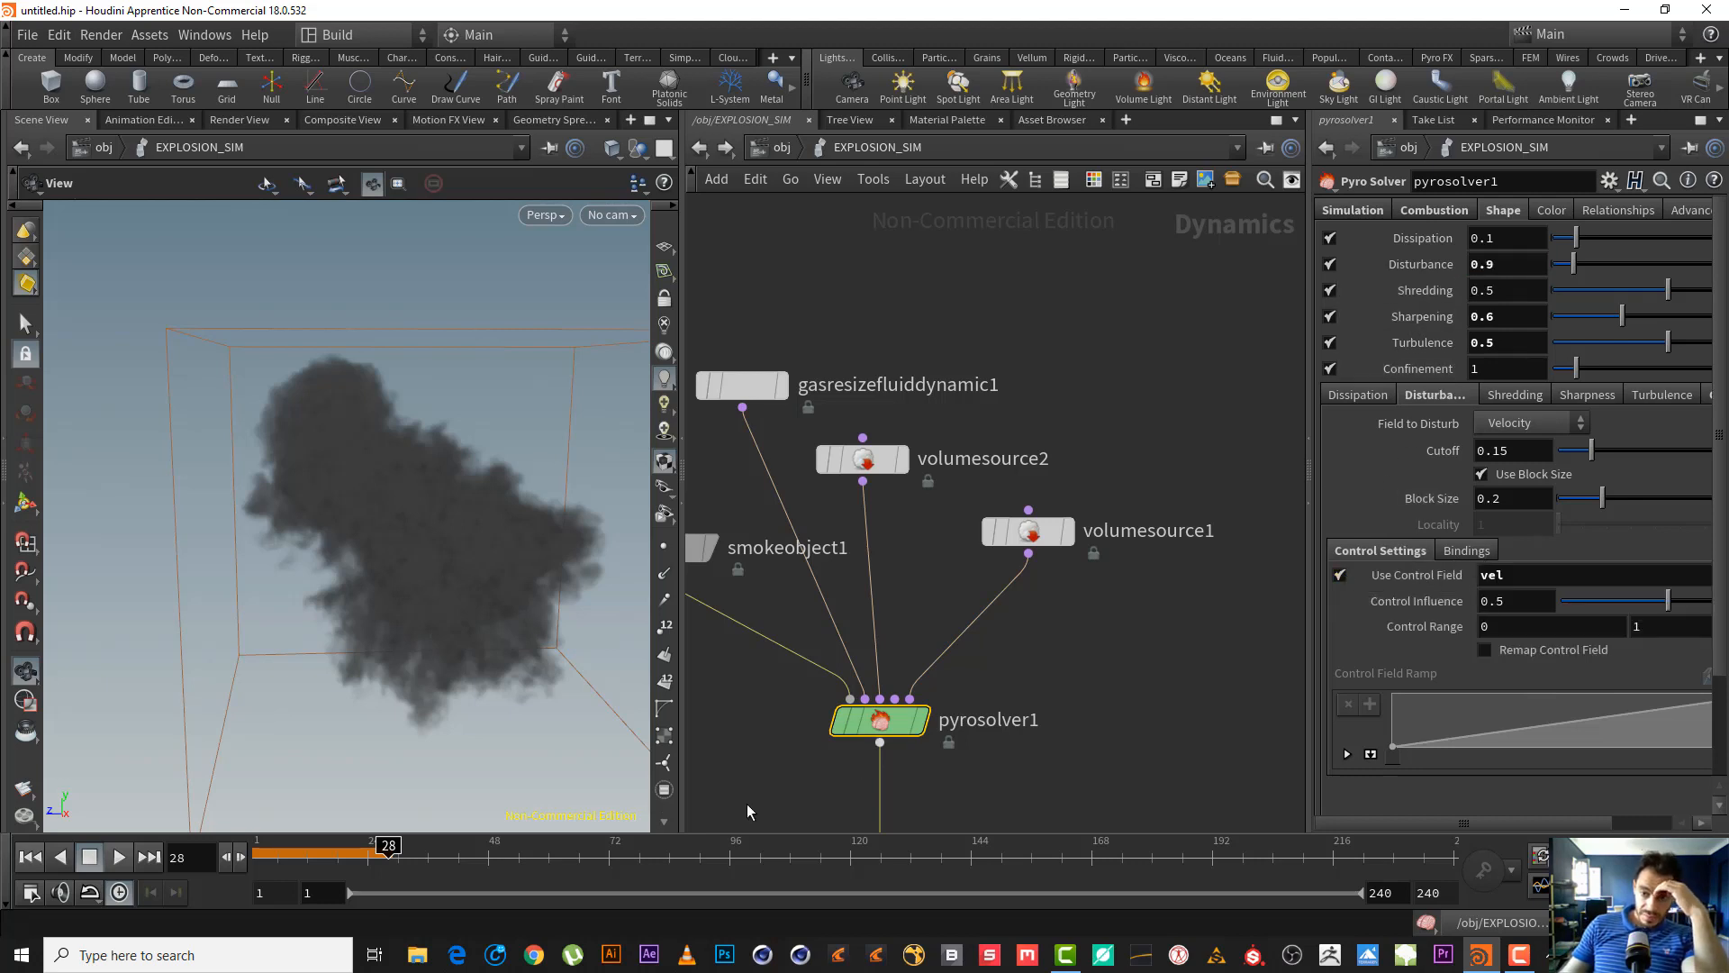
- Rerun the simulation with the Disturbance control field active and stop it around frame 31
{"action": "left_click", "coordinate": [101, 852]}
{"action": "left_click", "coordinate": [118, 854]}
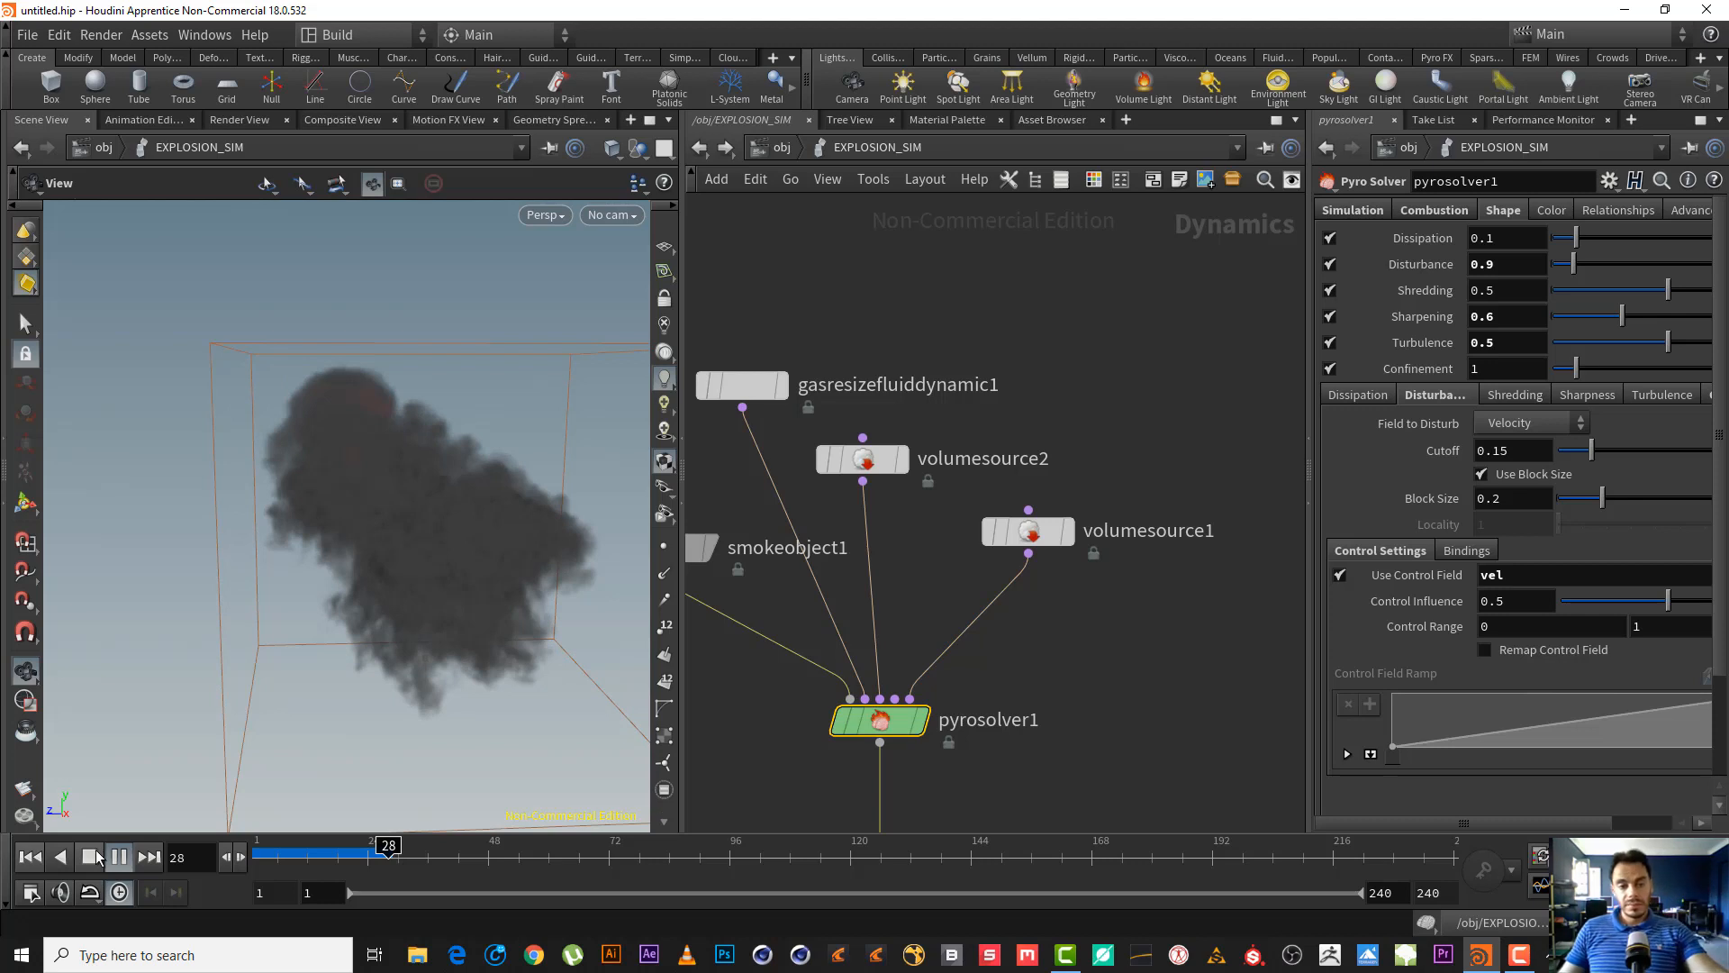
{"action": "left_click", "coordinate": [93, 856]}
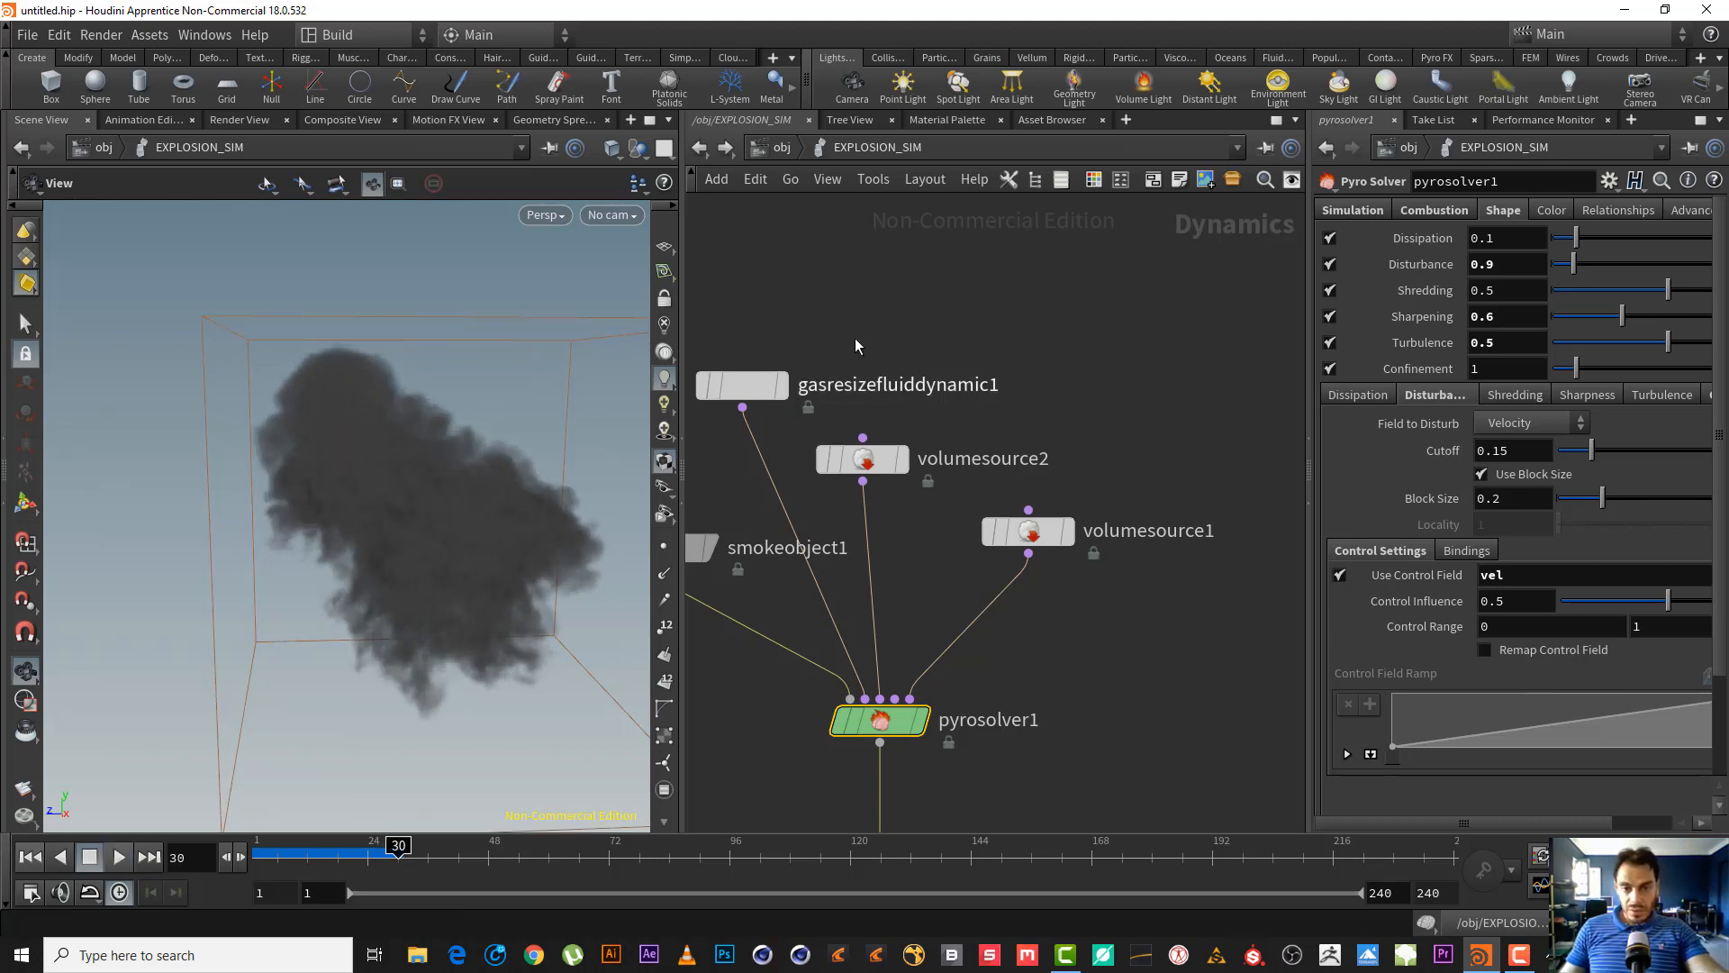
- Inspect smokeobject1's emission guides, and review pyrosolver1's simulation and combustion settings, including Gas Released
{"action": "middle_click_drag", "start_coordinate": [692, 606], "coordinate": [894, 591]}
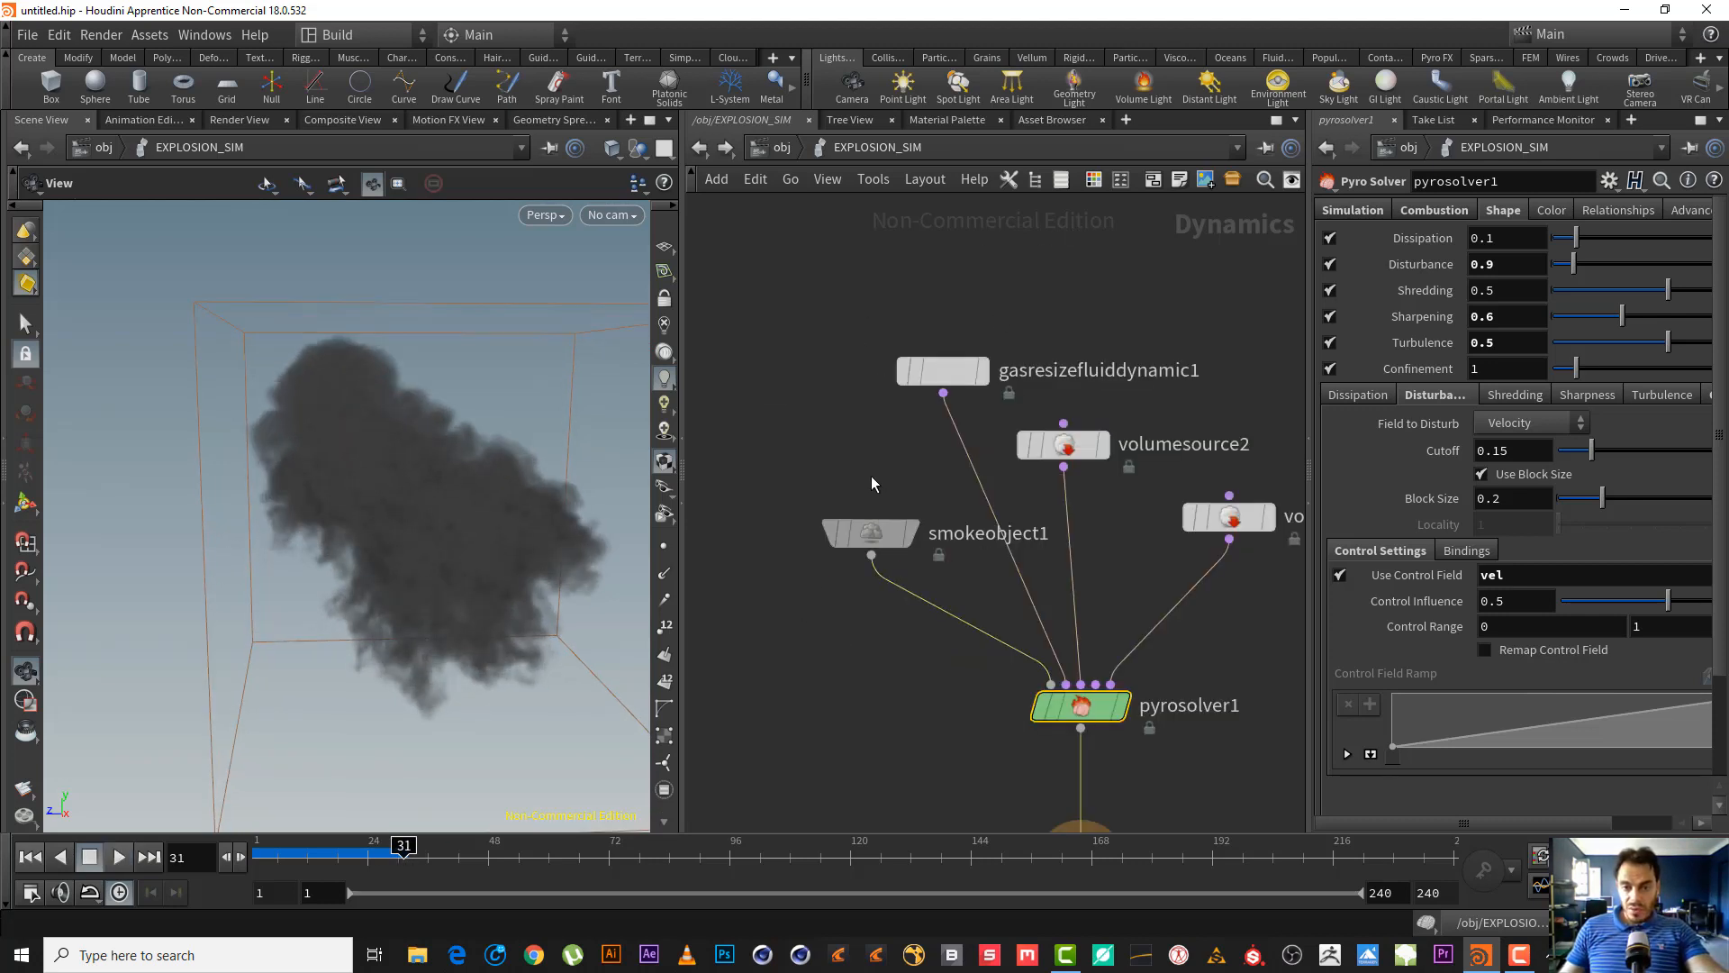
{"action": "left_click", "coordinate": [870, 533]}
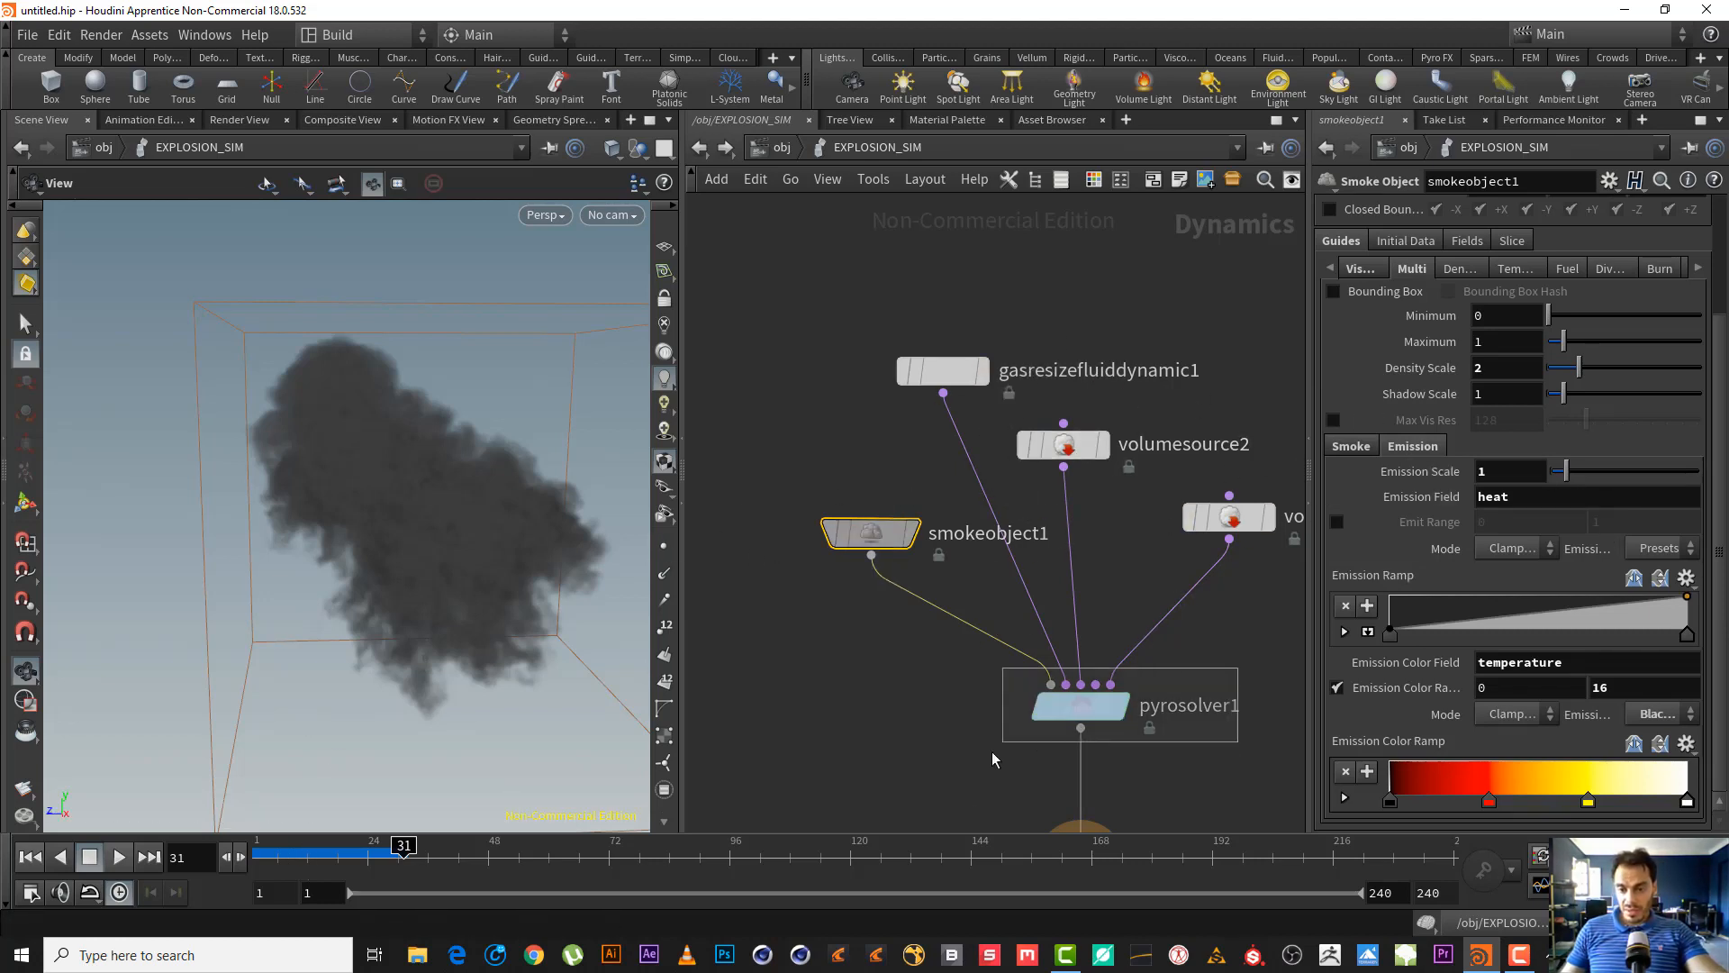
{"action": "left_click", "coordinate": [1103, 705]}
{"action": "left_click", "coordinate": [1353, 210]}
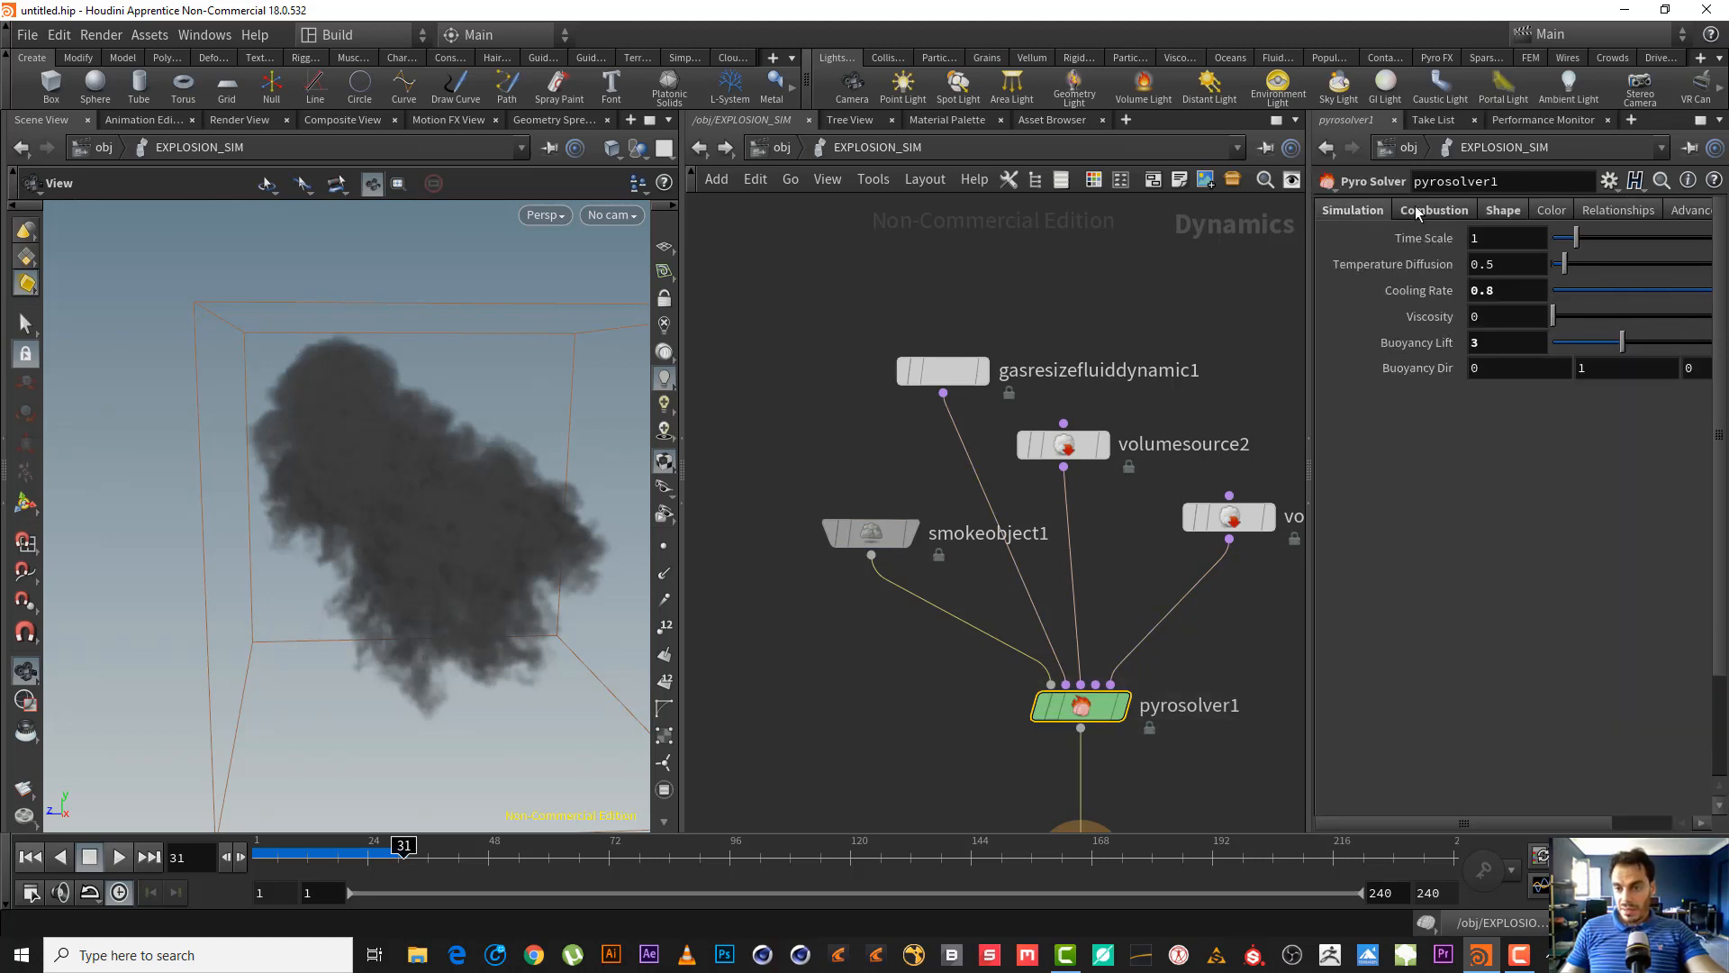
{"action": "left_click", "coordinate": [1435, 211]}
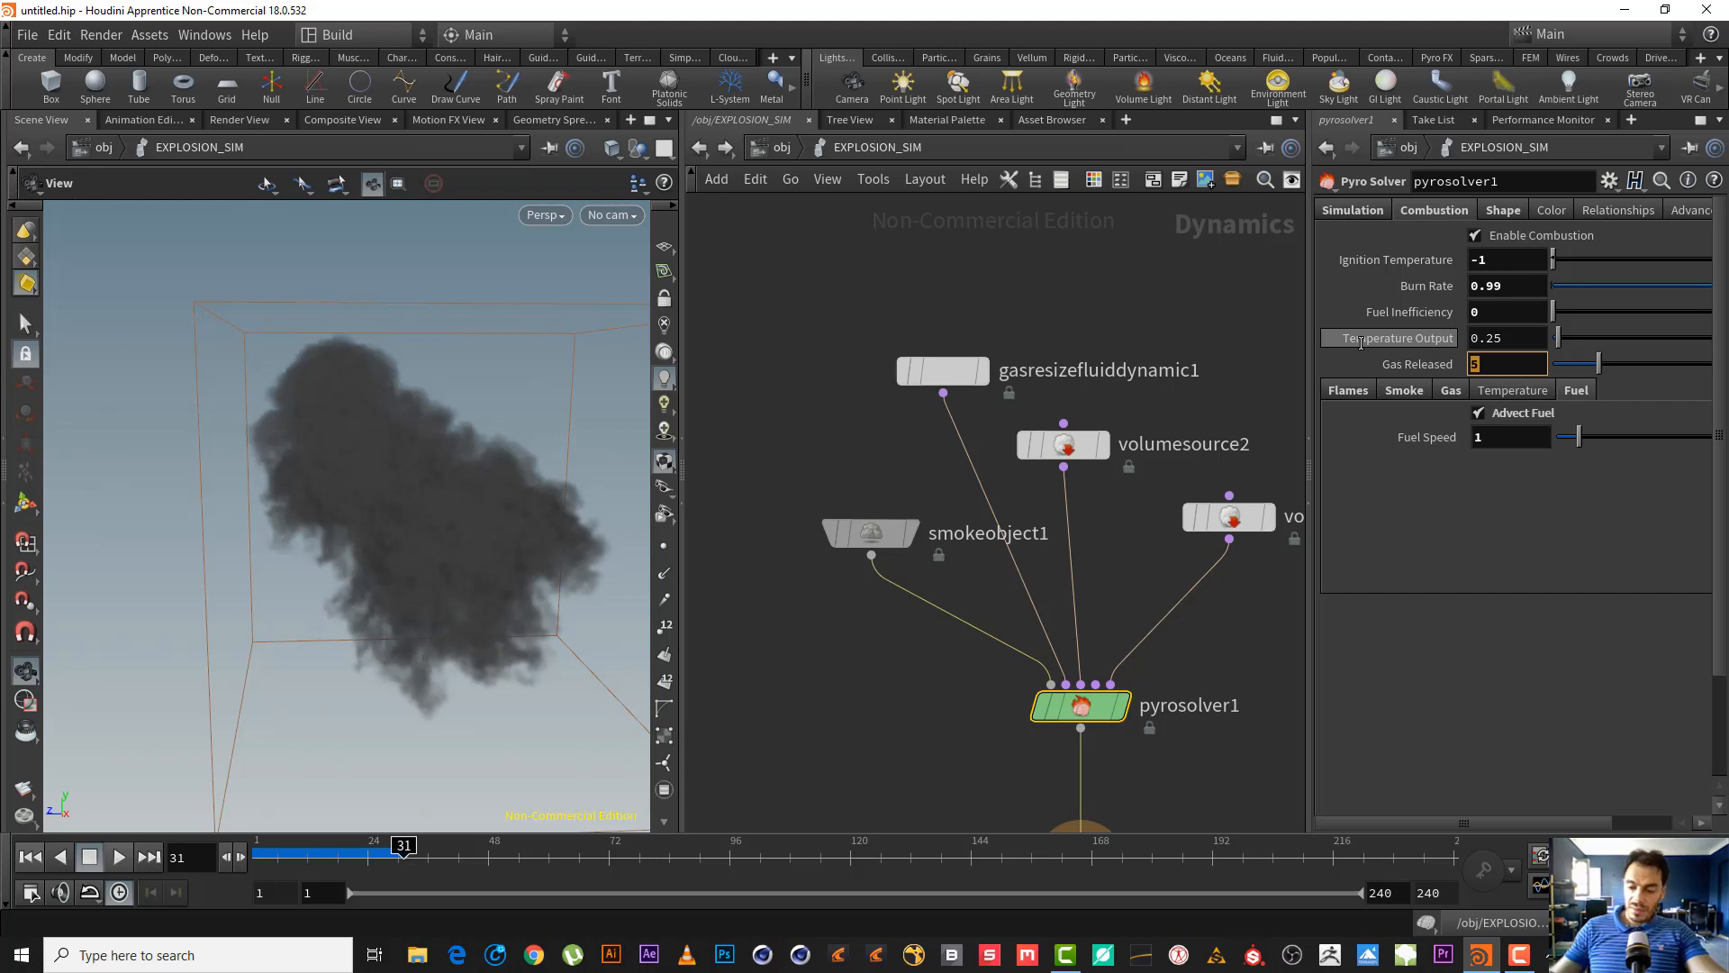
{"action": "mouse_move", "coordinate": [1361, 344]}
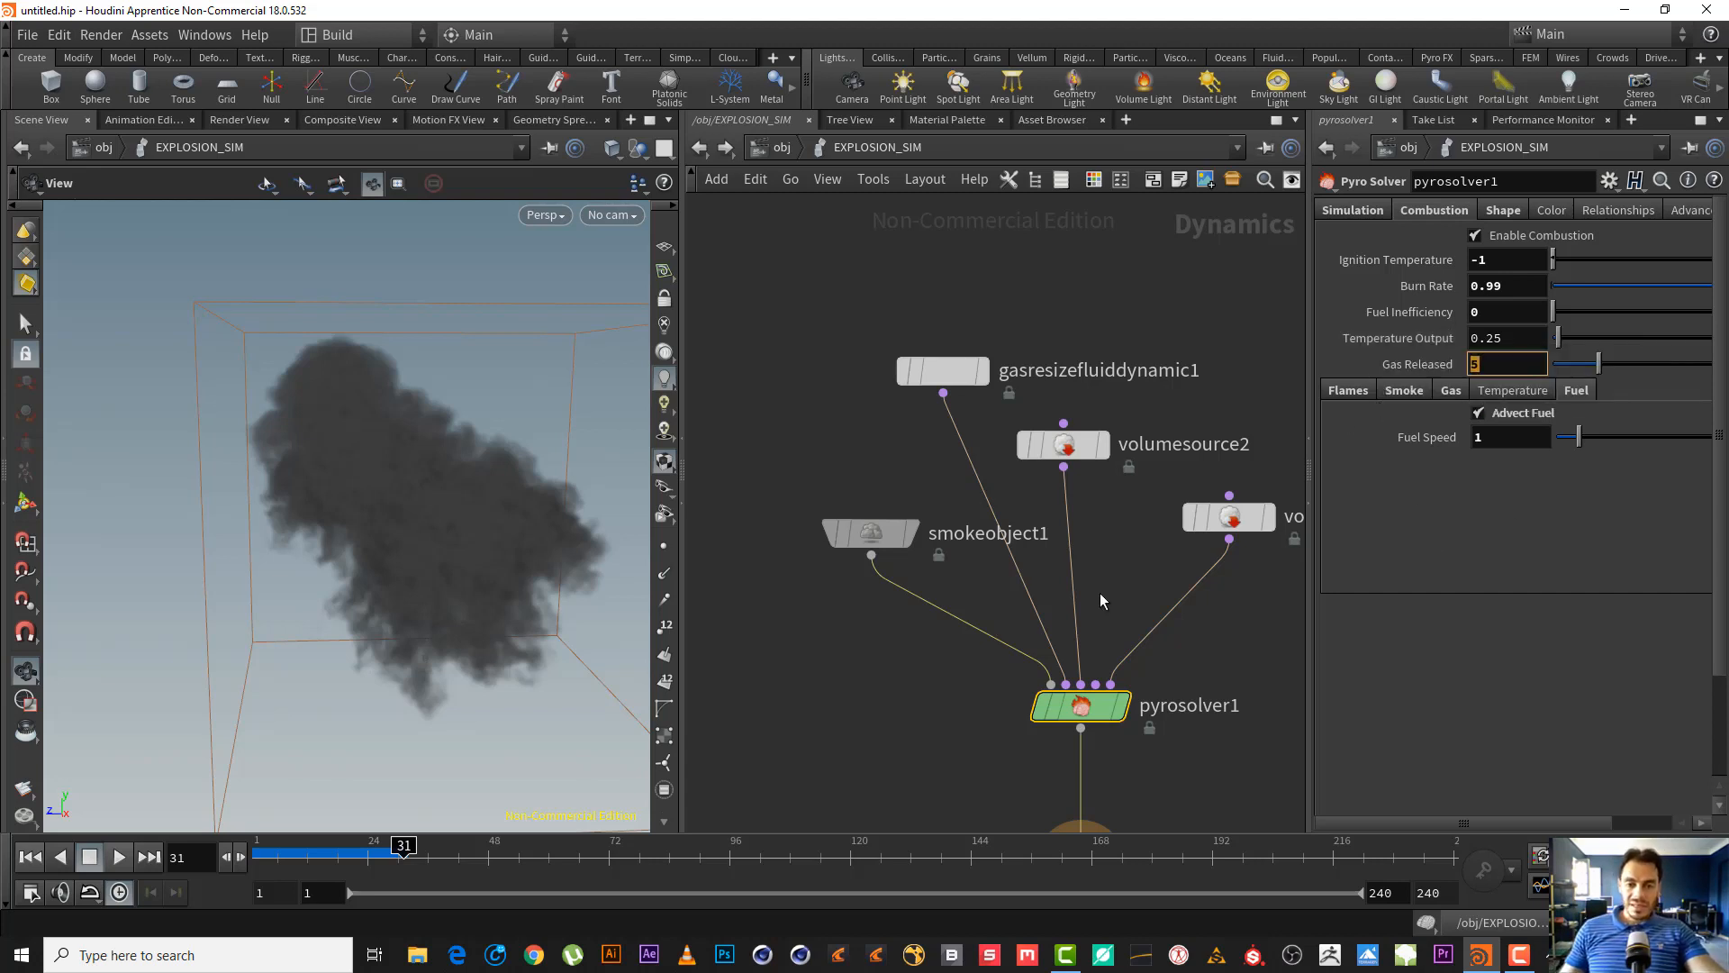
- Go back to frame 23 and inspect the explosion's smoke and fire up close from another angle
{"action": "mouse_move", "coordinate": [347, 851]}
{"action": "left_mouse_down"}
{"action": "mouse_move", "coordinate": [294, 851]}
{"action": "mouse_move", "coordinate": [363, 855]}
{"action": "left_mouse_up"}
{"action": "right_click_drag", "start_coordinate": [460, 552], "coordinate": [601, 543]}
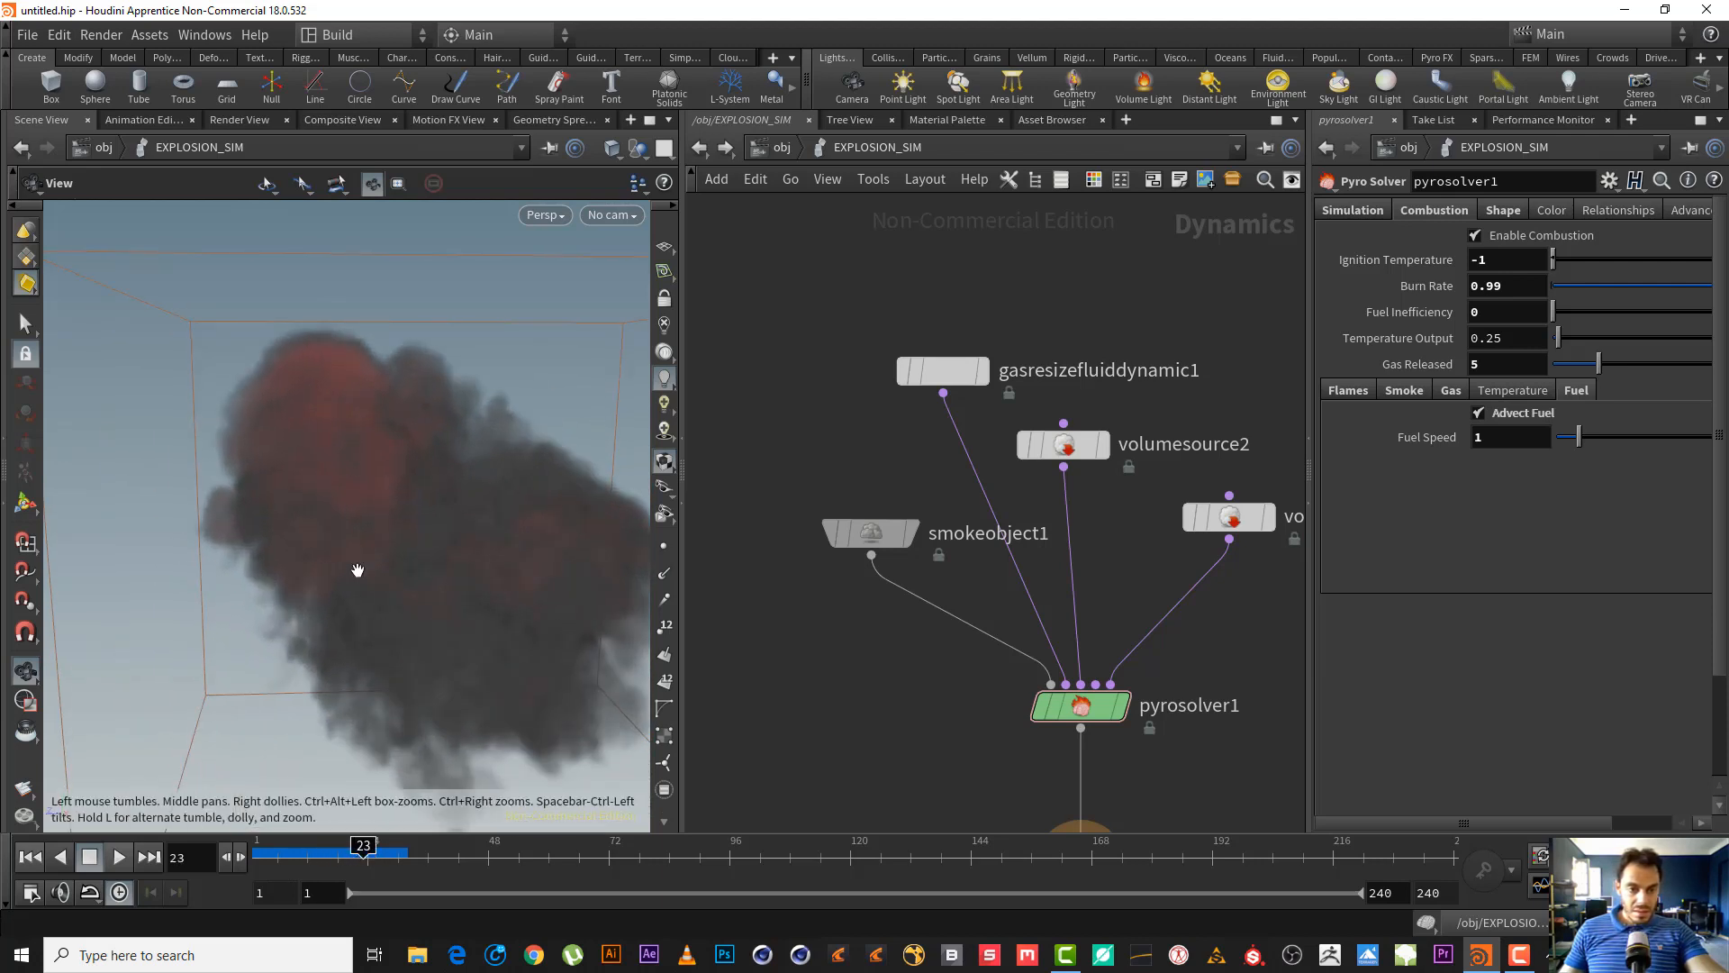
{"action": "mouse_move", "coordinate": [356, 571]}
{"action": "left_mouse_down"}
{"action": "mouse_move", "coordinate": [413, 571]}
{"action": "mouse_move", "coordinate": [378, 571]}
{"action": "left_mouse_up"}
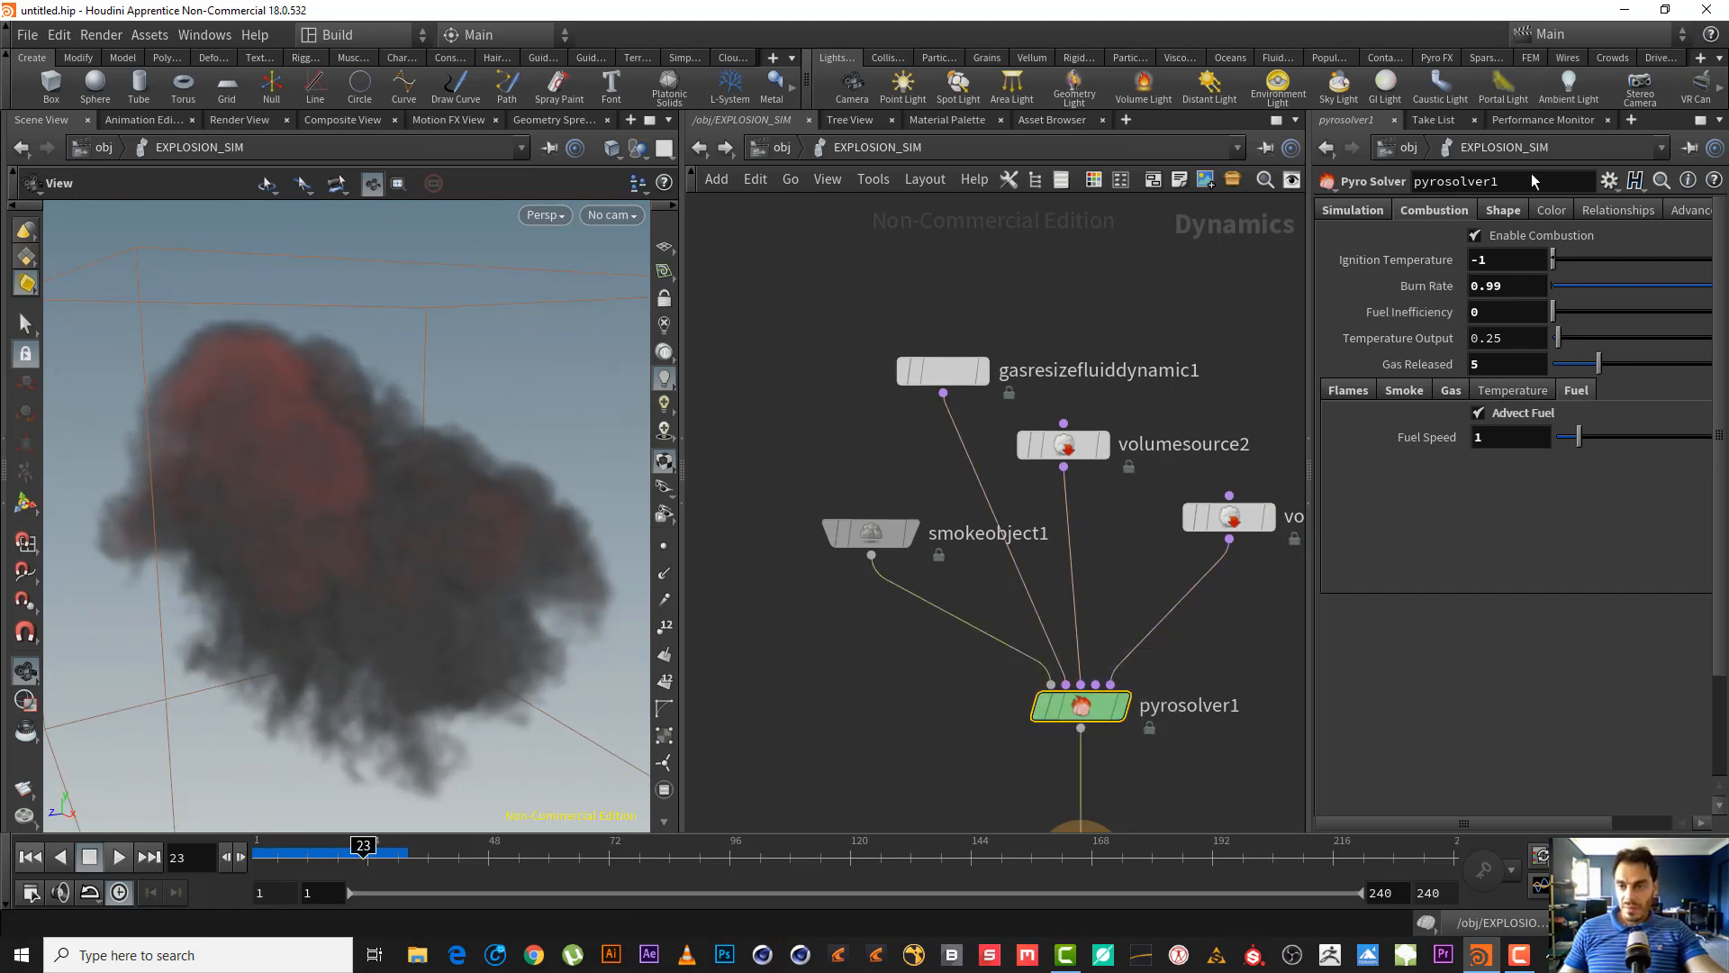
- Set the control field for pyrosolver1's Disturbance to temperature
{"action": "left_click", "coordinate": [1504, 210]}
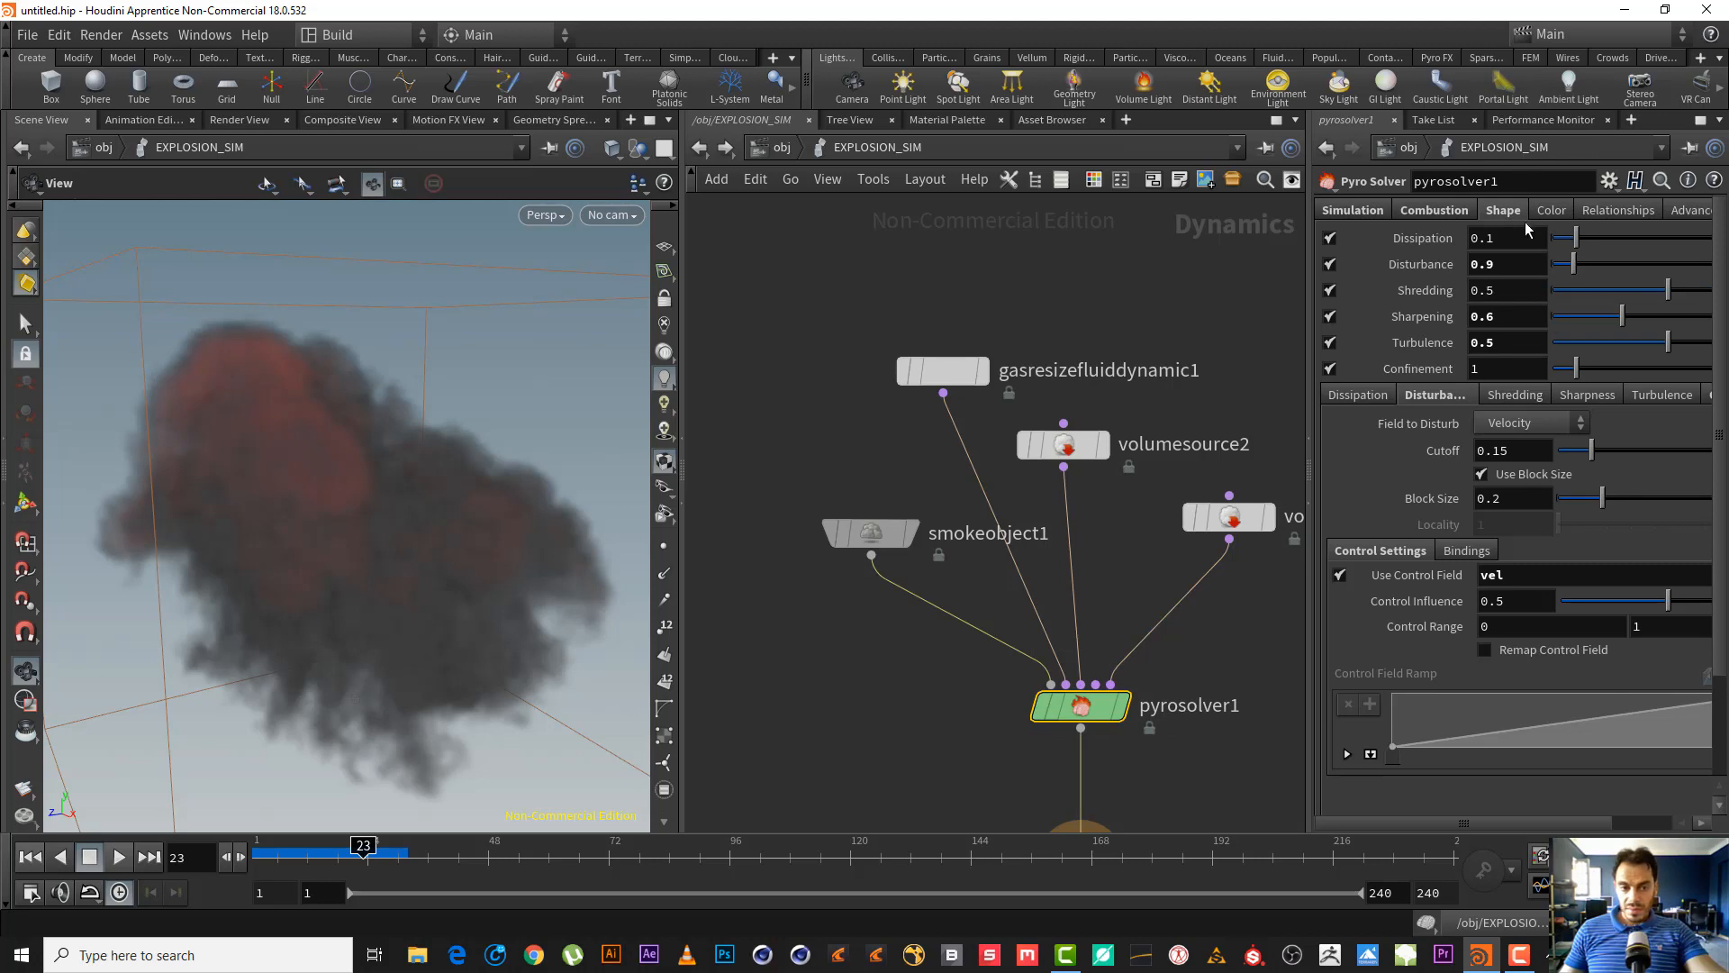
{"action": "double_click", "coordinate": [1525, 574]}
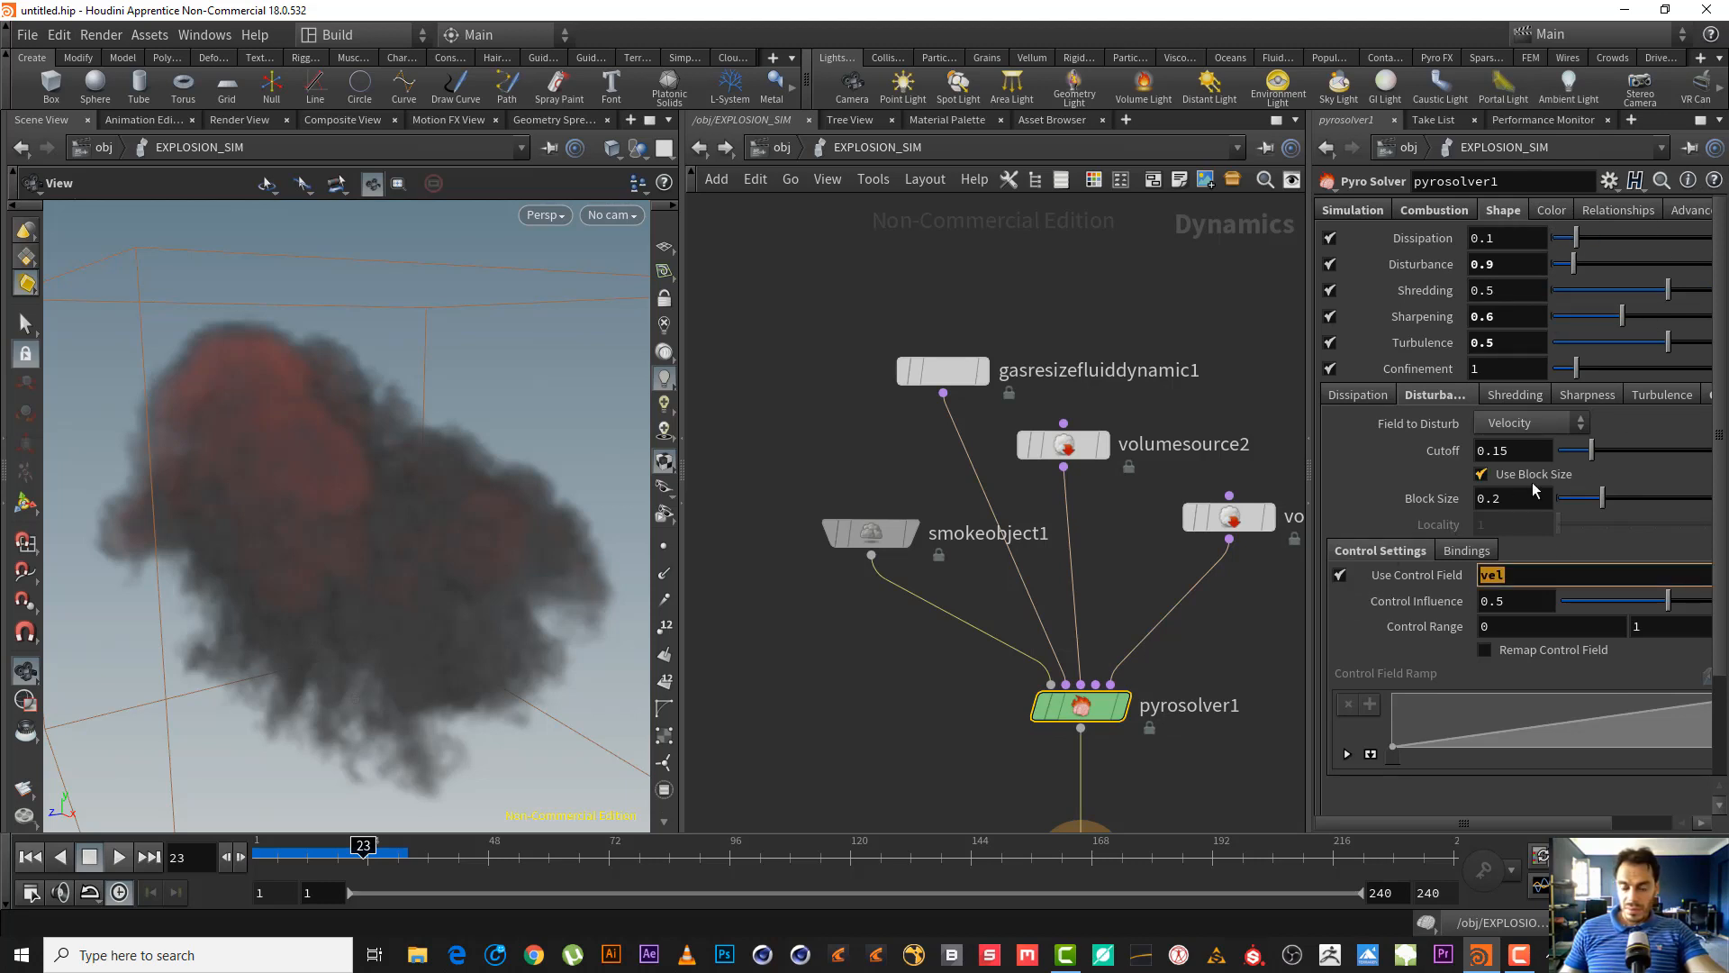
{"action": "type", "text": "temperatu"}
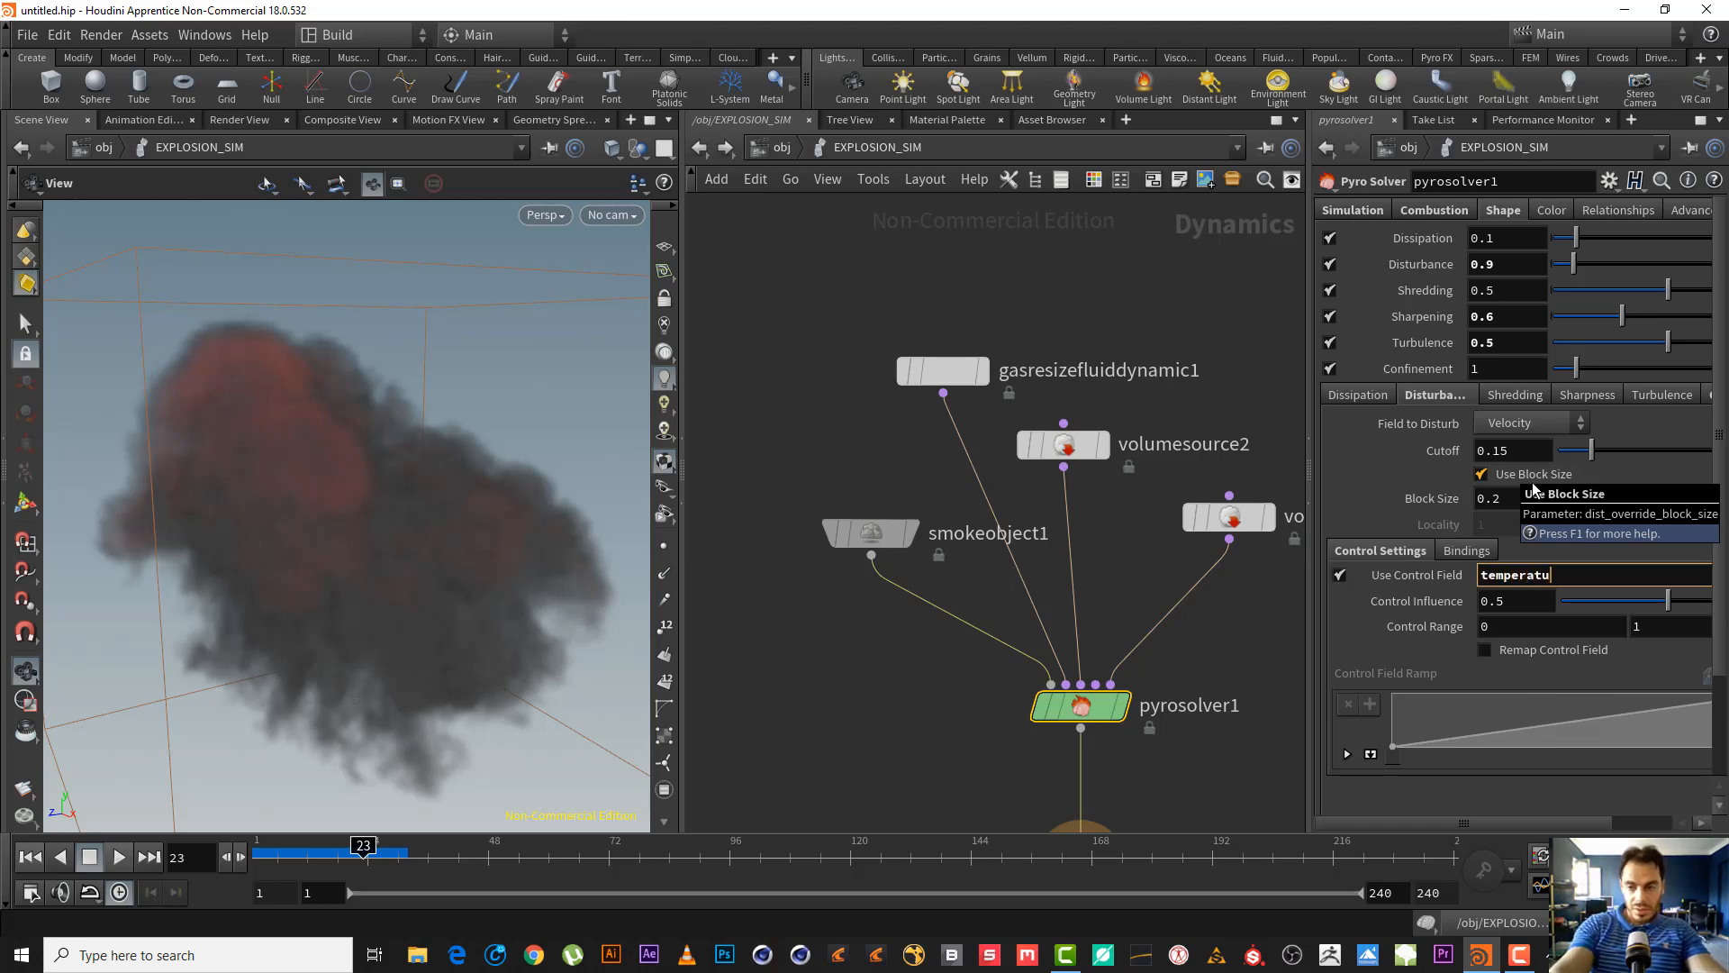
{"action": "type", "text": "re"}
{"action": "key", "text": "Return"}
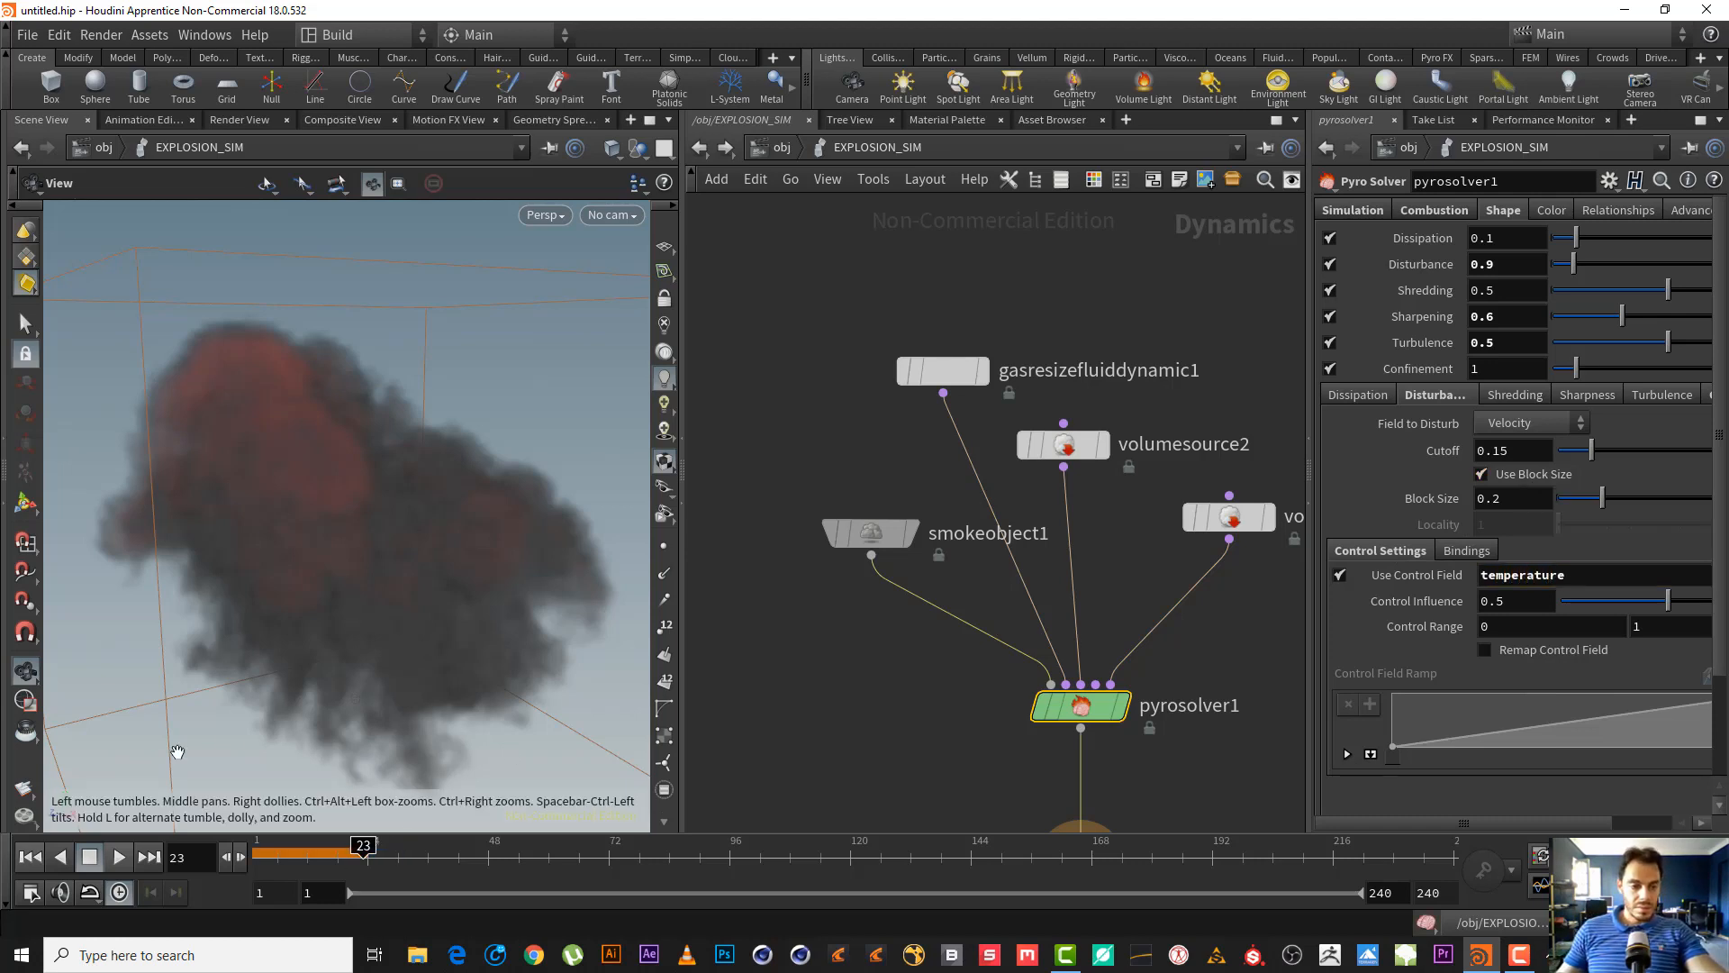
- Rerun the simulation with the temperature-controlled disturbance, stop it around frame 27 and inspect the smoke from another angle
{"action": "left_click", "coordinate": [93, 859]}
{"action": "key", "text": "Up"}
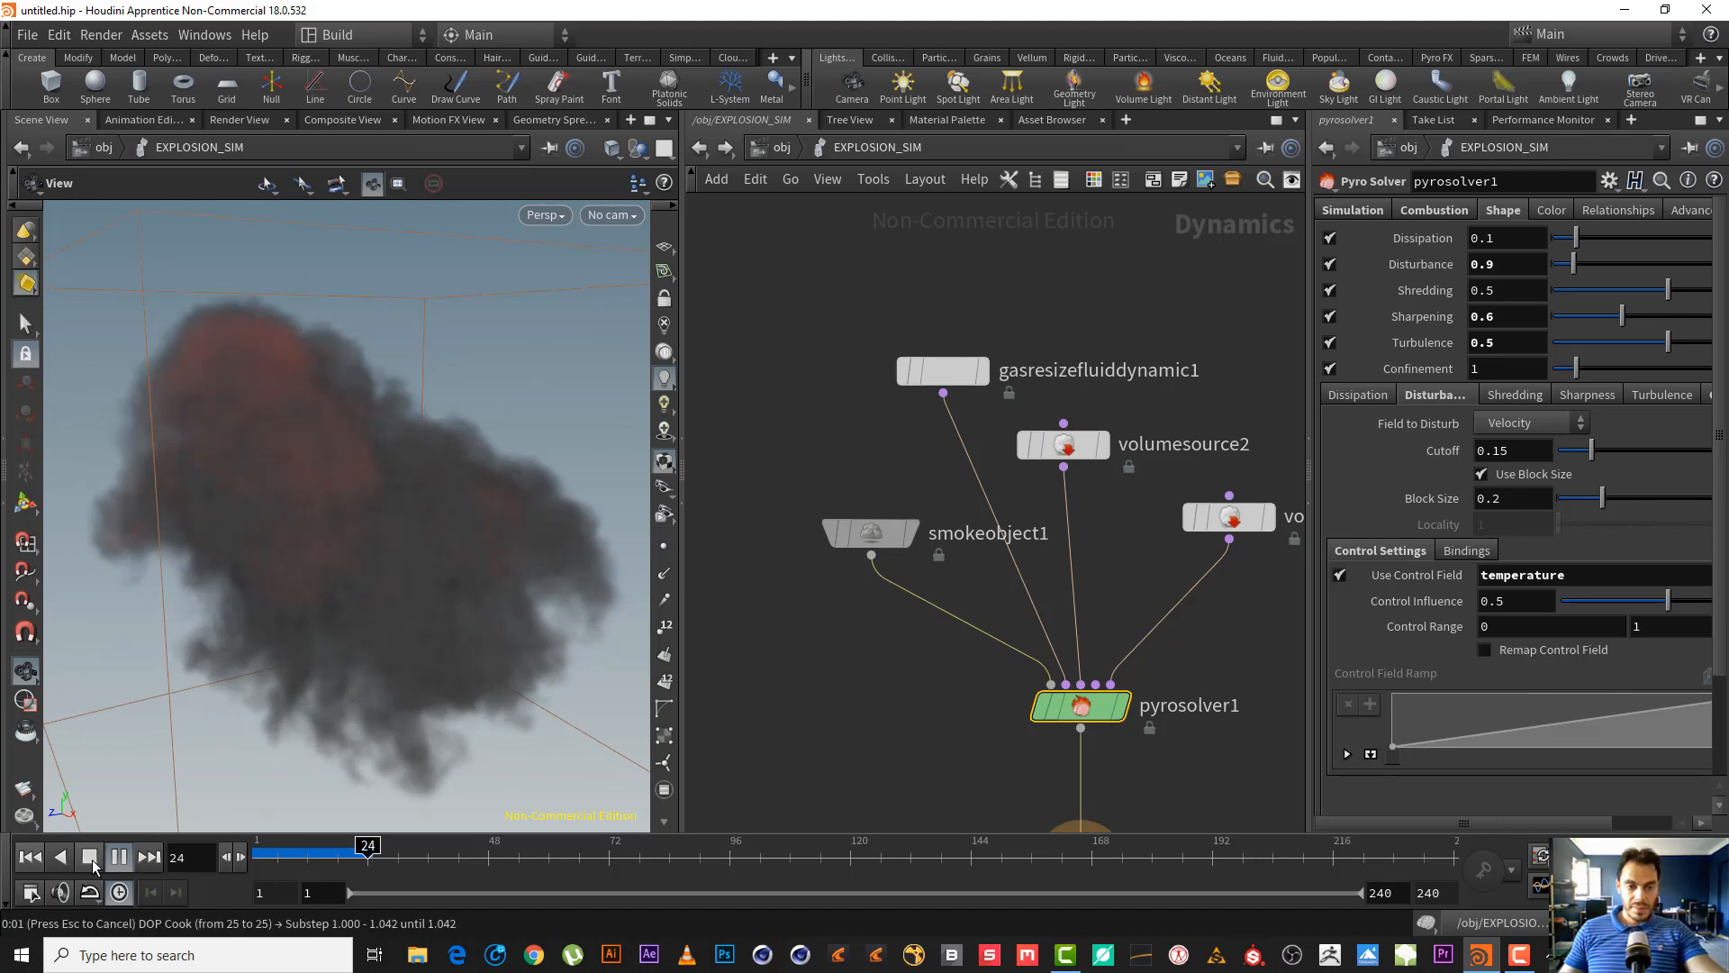
{"action": "left_click", "coordinate": [92, 859]}
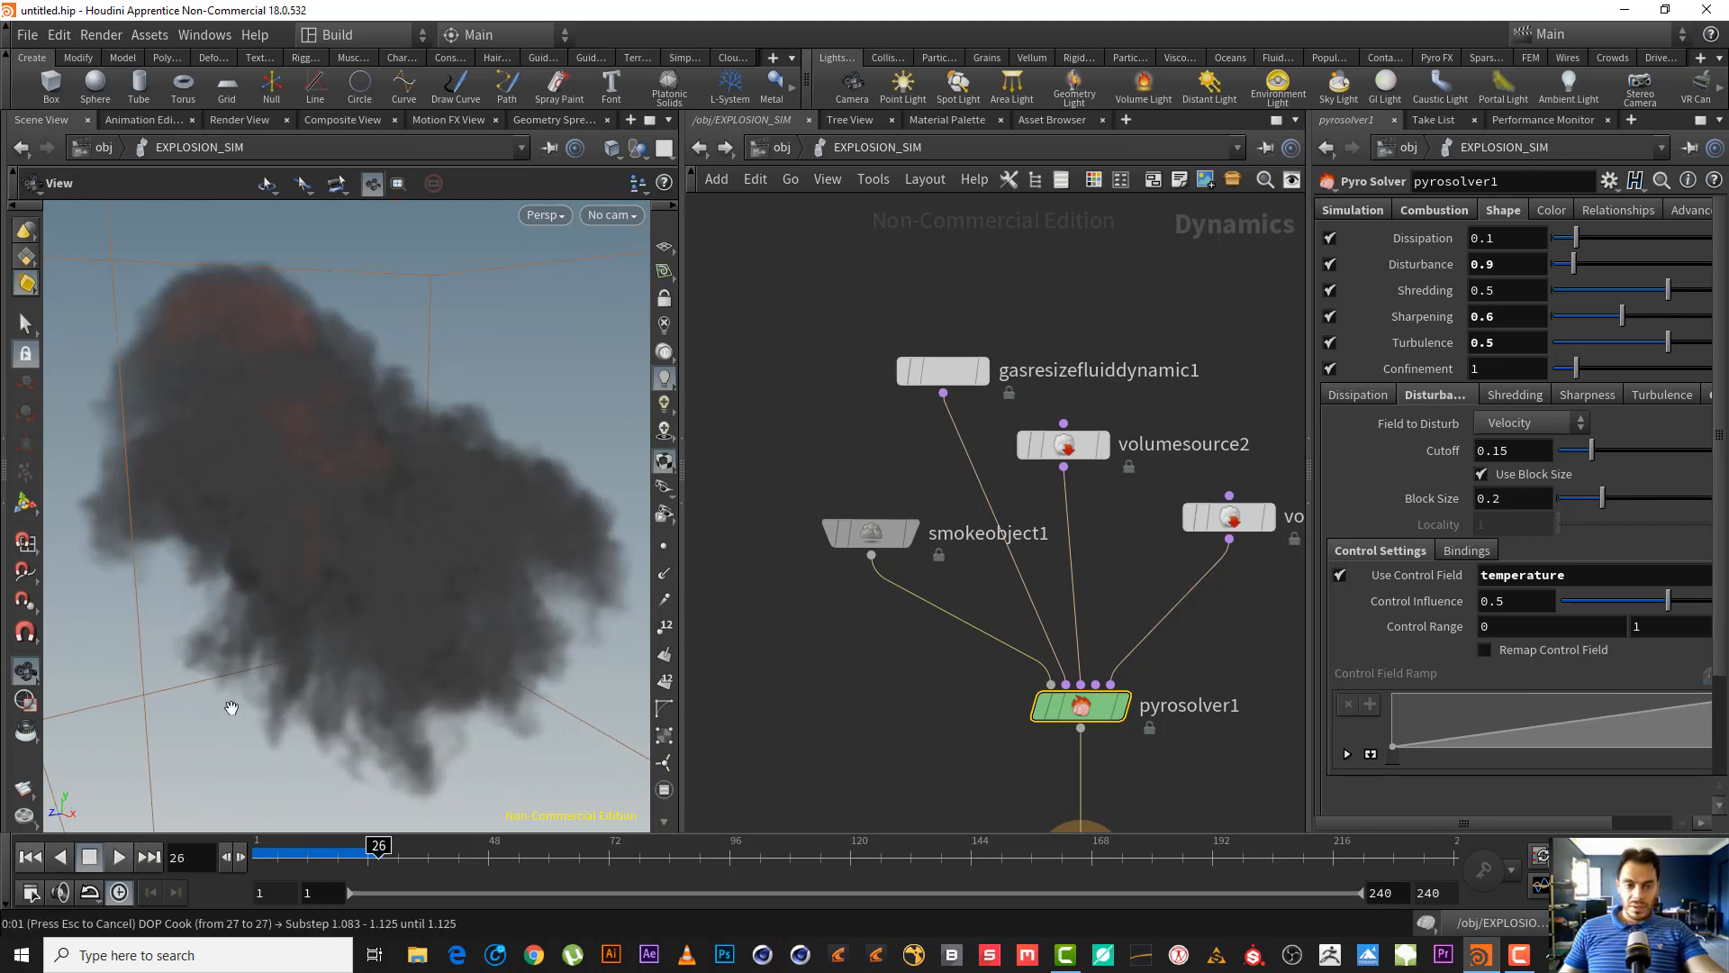
{"action": "right_click_drag", "start_coordinate": [317, 622], "coordinate": [262, 656]}
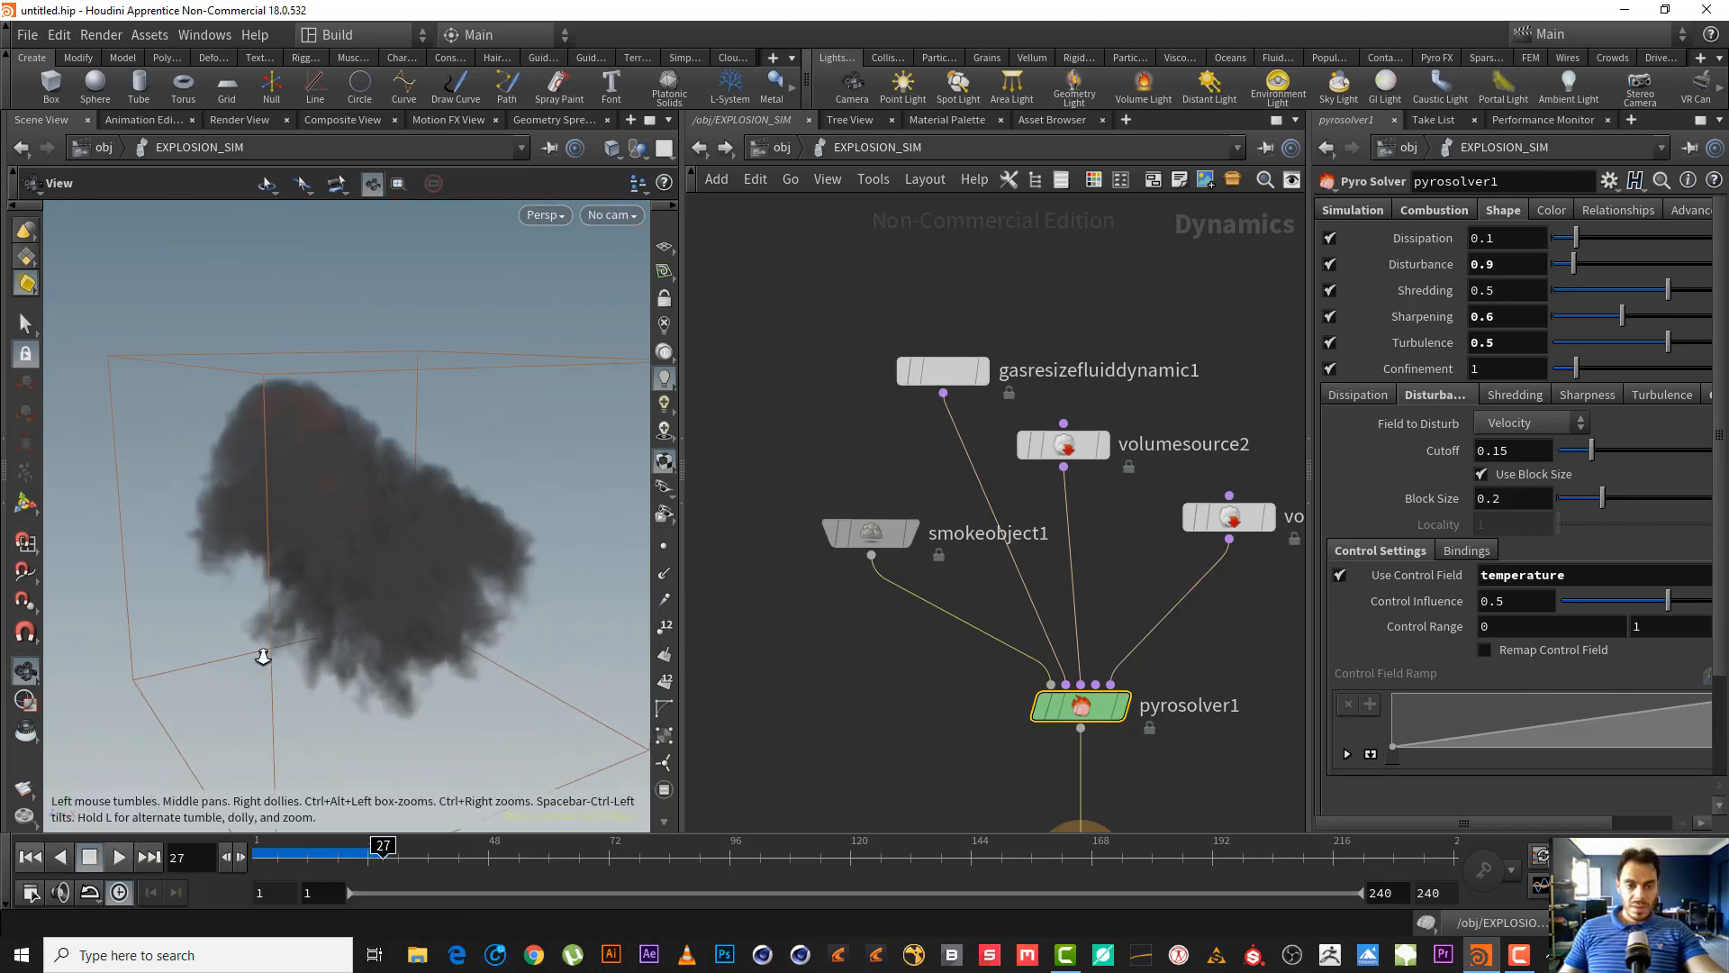
{"action": "left_click_drag", "start_coordinate": [262, 657], "coordinate": [295, 613]}
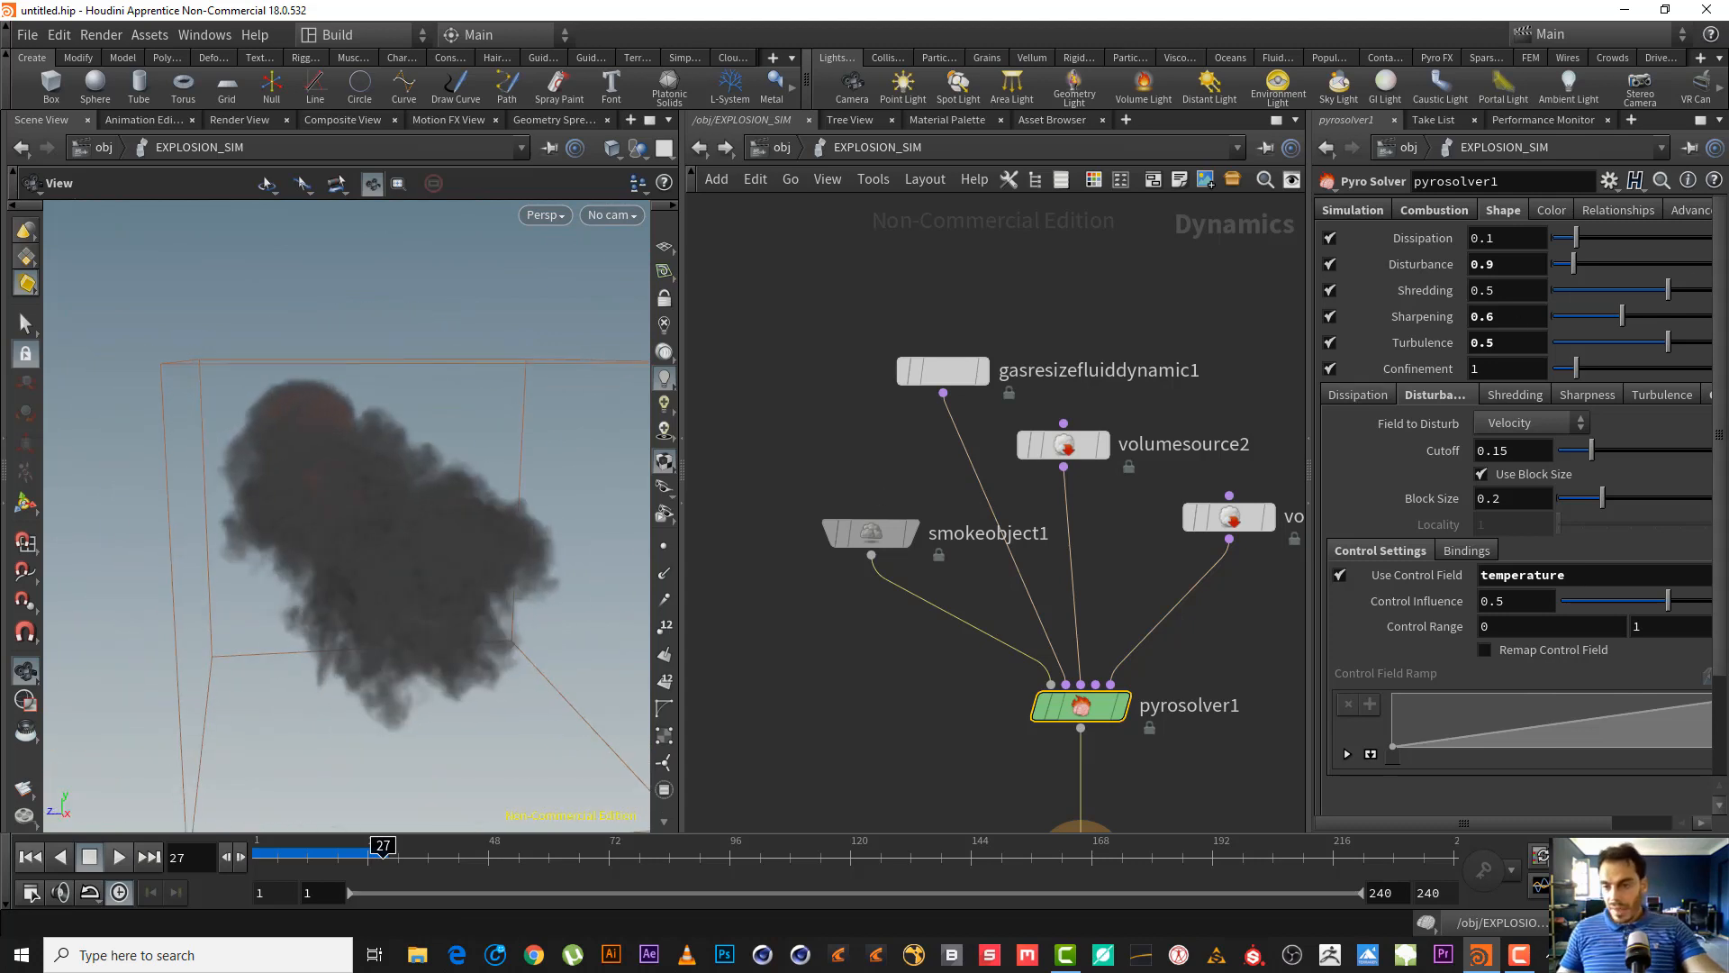
- Widen the parameter area and narrow the scene view so that pyrosolver1's settings fit on screen
{"action": "middle_click_drag", "start_coordinate": [892, 694], "coordinate": [849, 611]}
{"action": "middle_click_drag", "start_coordinate": [1169, 589], "coordinate": [1124, 585]}
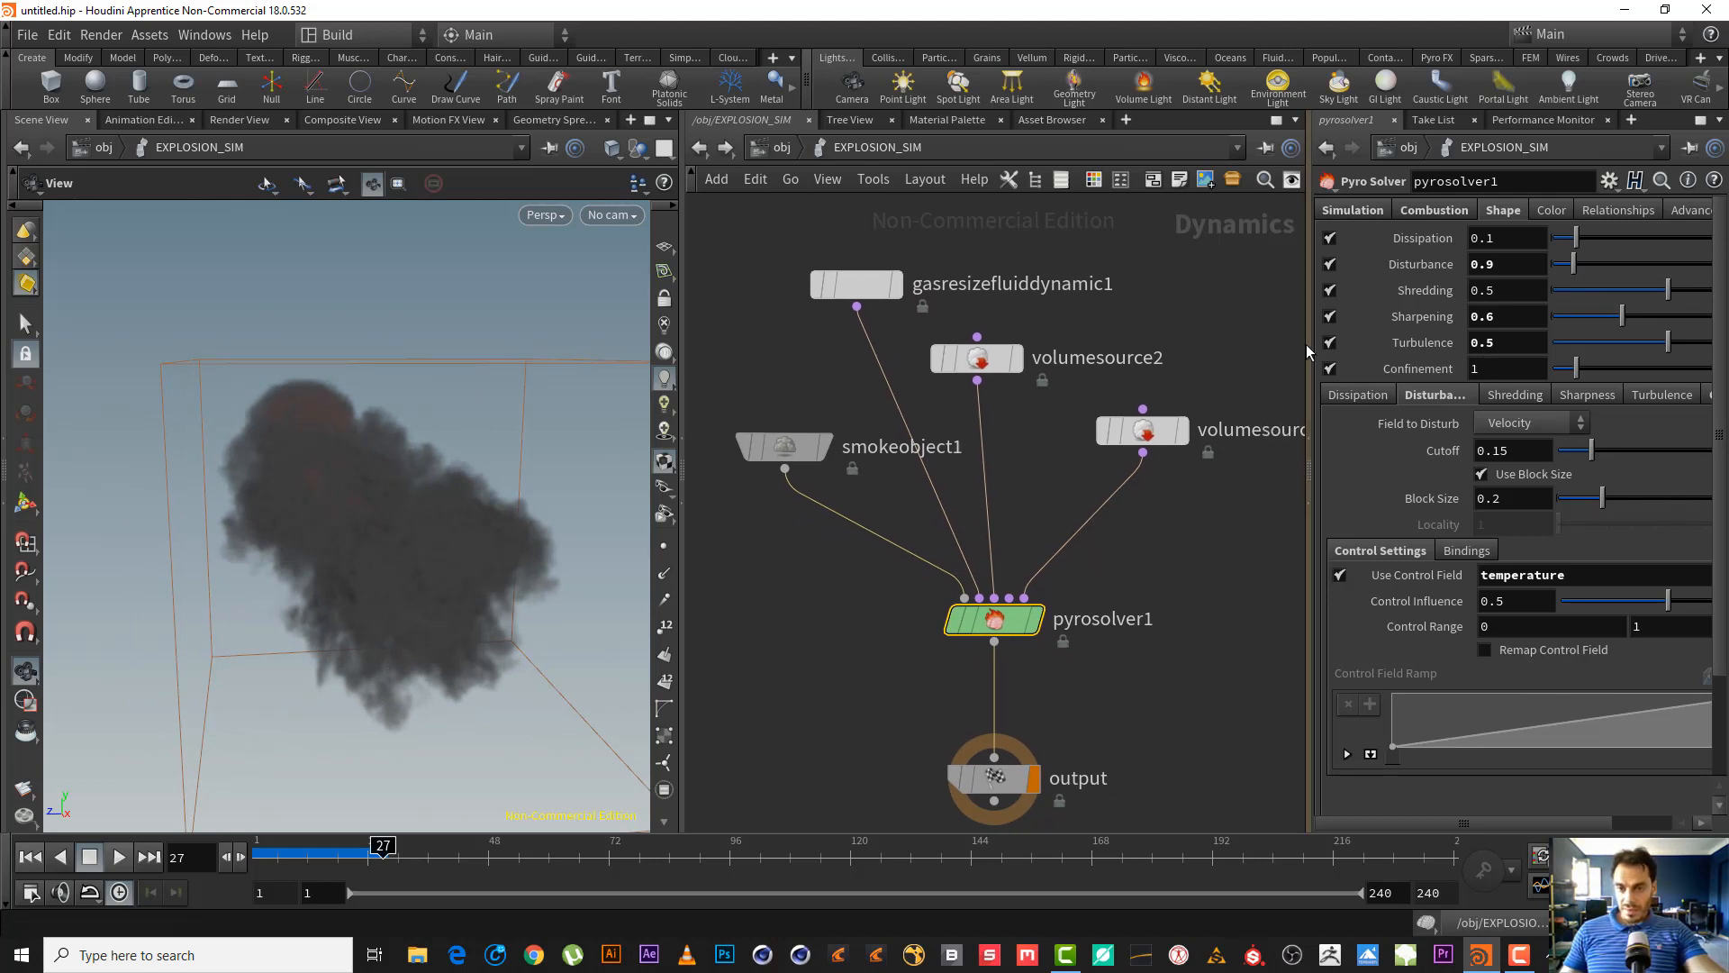
{"action": "left_click_drag", "start_coordinate": [1309, 354], "coordinate": [1251, 355]}
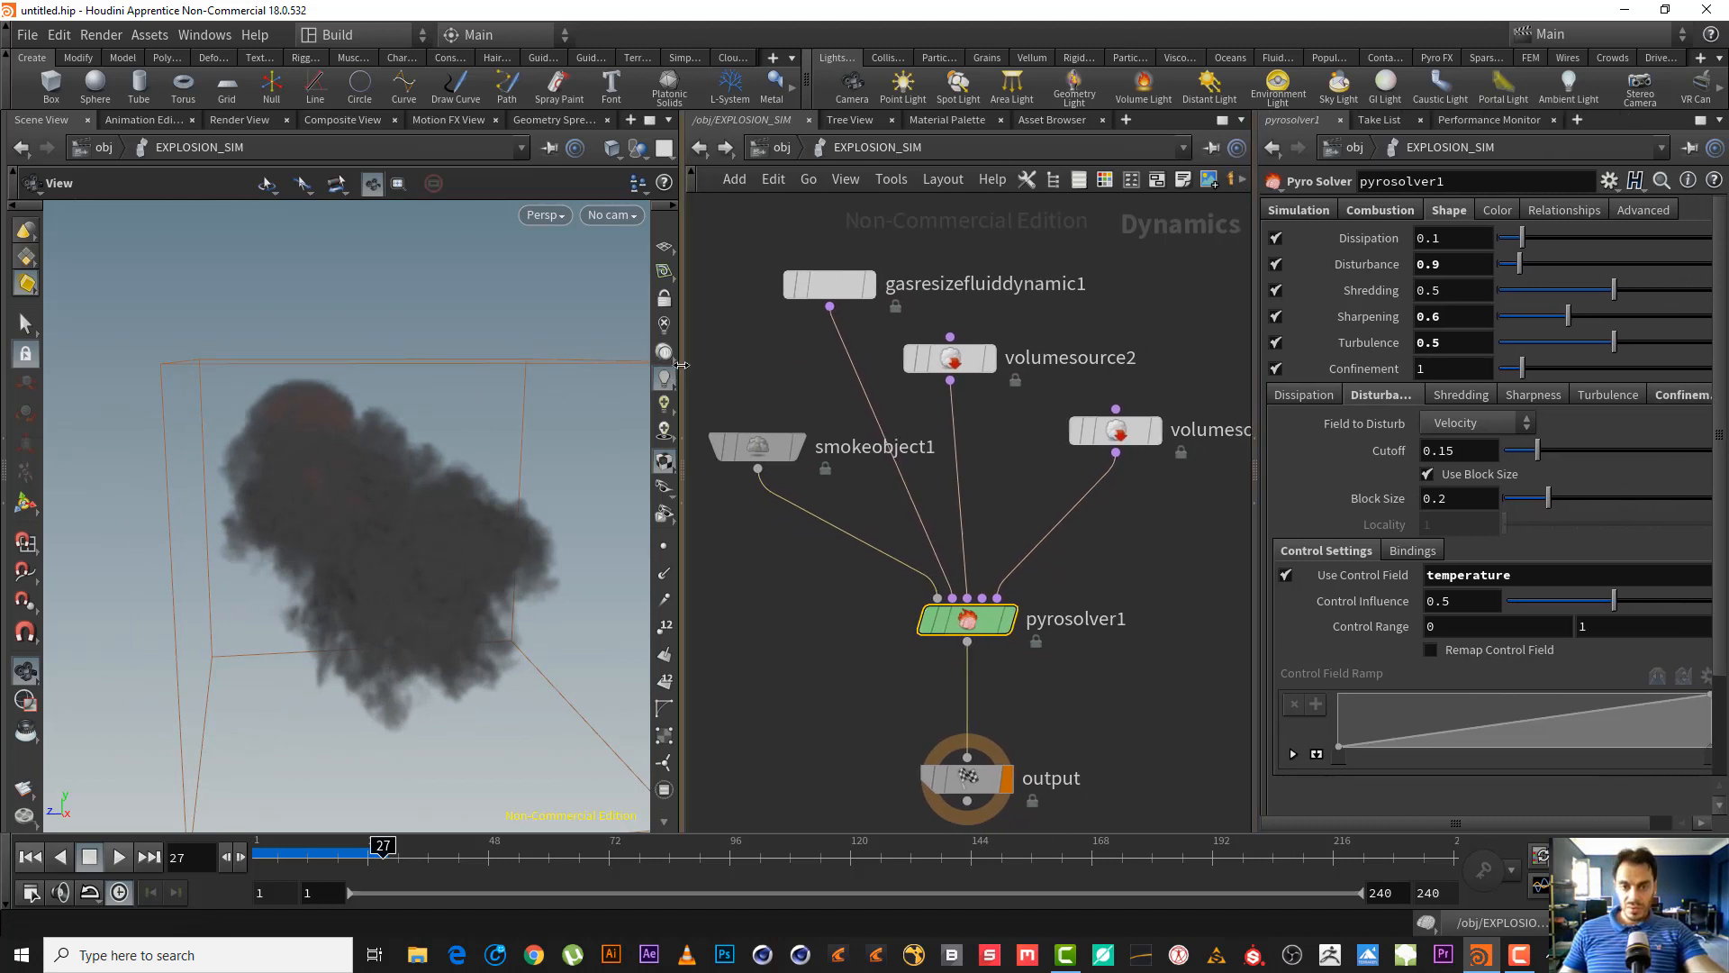
{"action": "left_click_drag", "start_coordinate": [682, 369], "coordinate": [617, 369]}
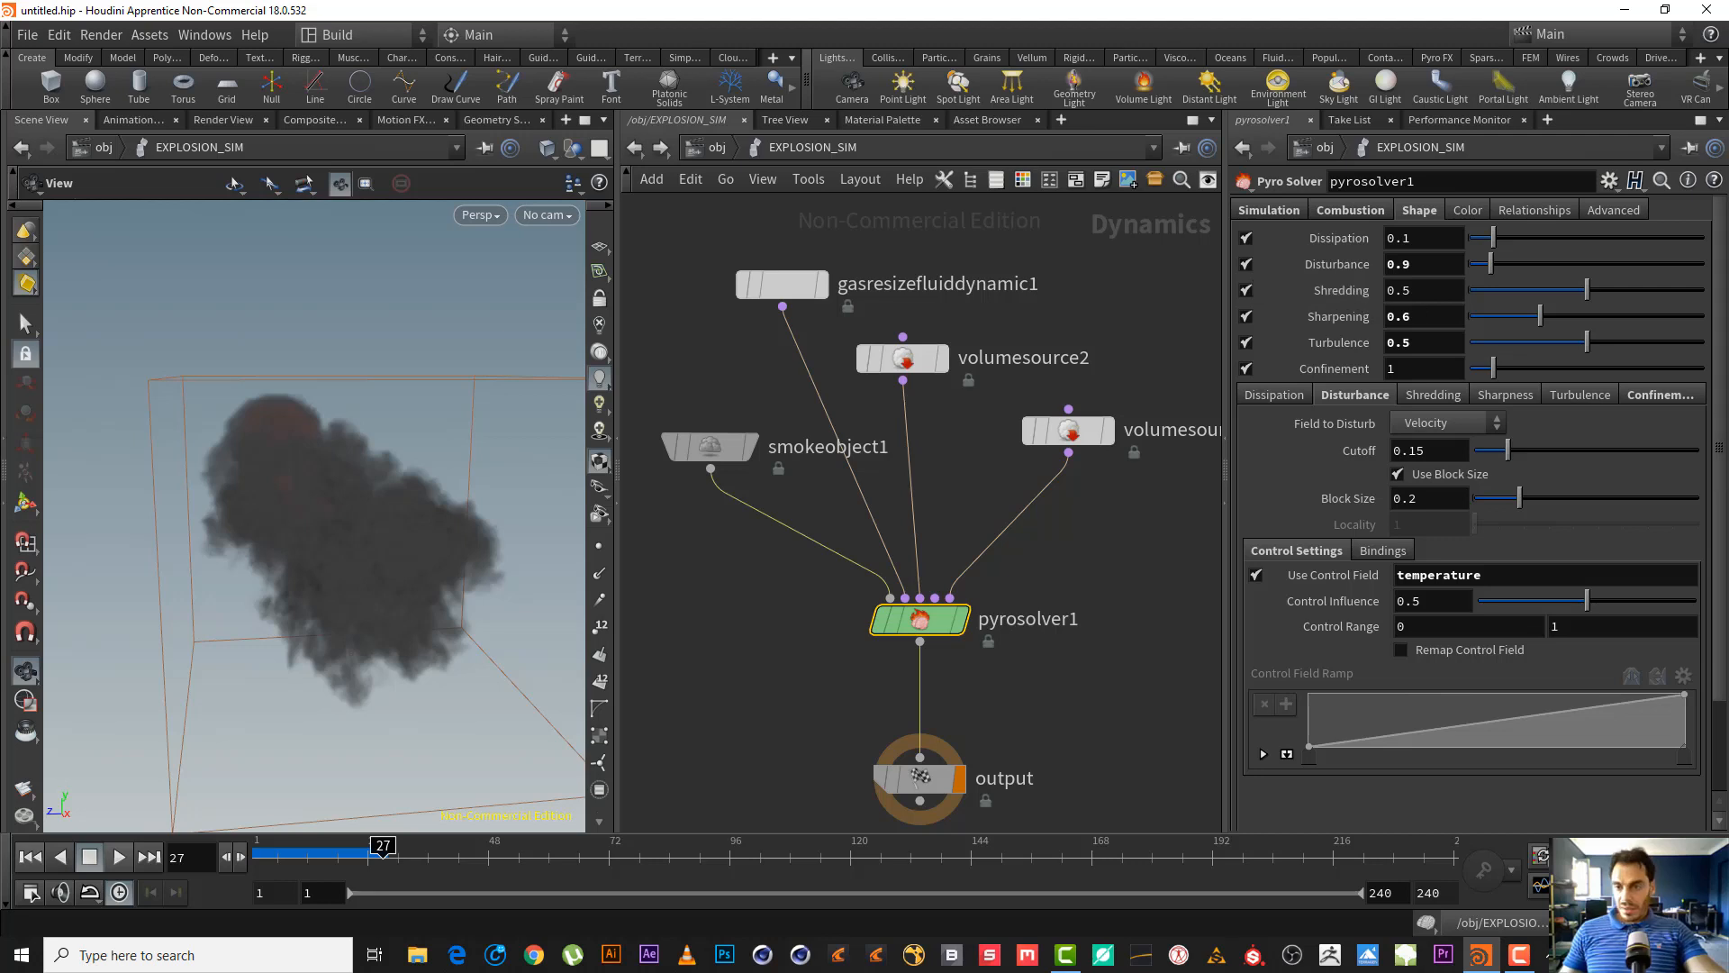
{"action": "left_click_drag", "start_coordinate": [728, 679], "coordinate": [1008, 578]}
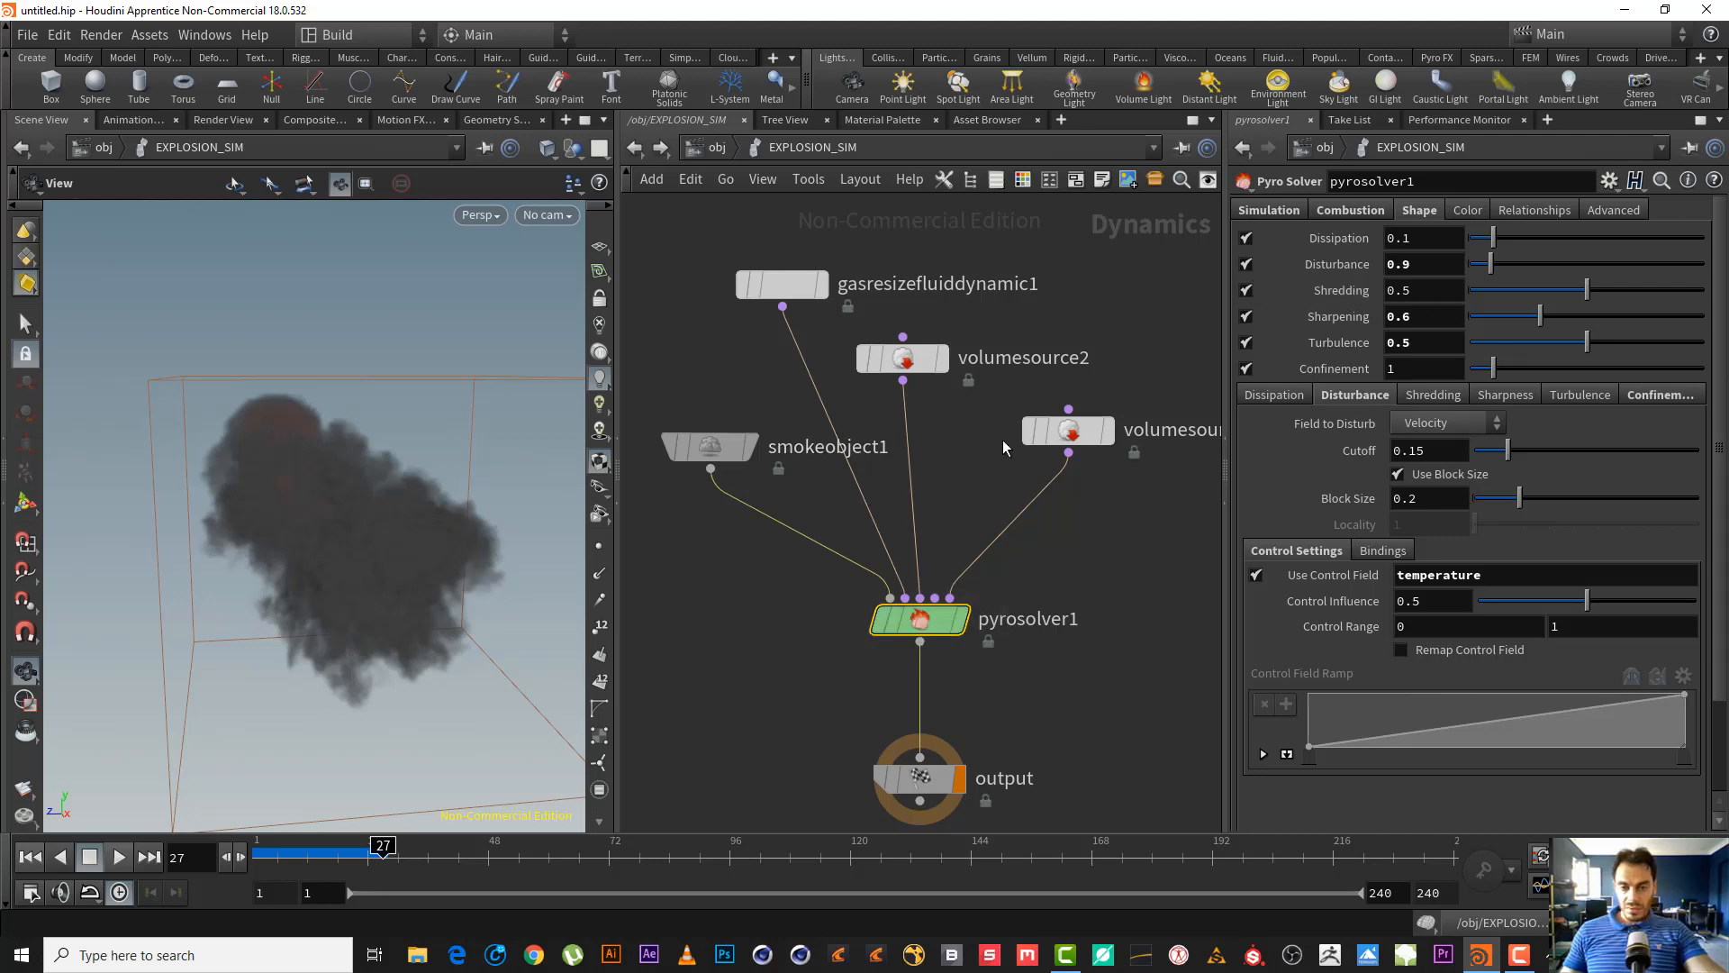
{"action": "key", "text": "Tab"}
{"action": "type", "text": "g"}
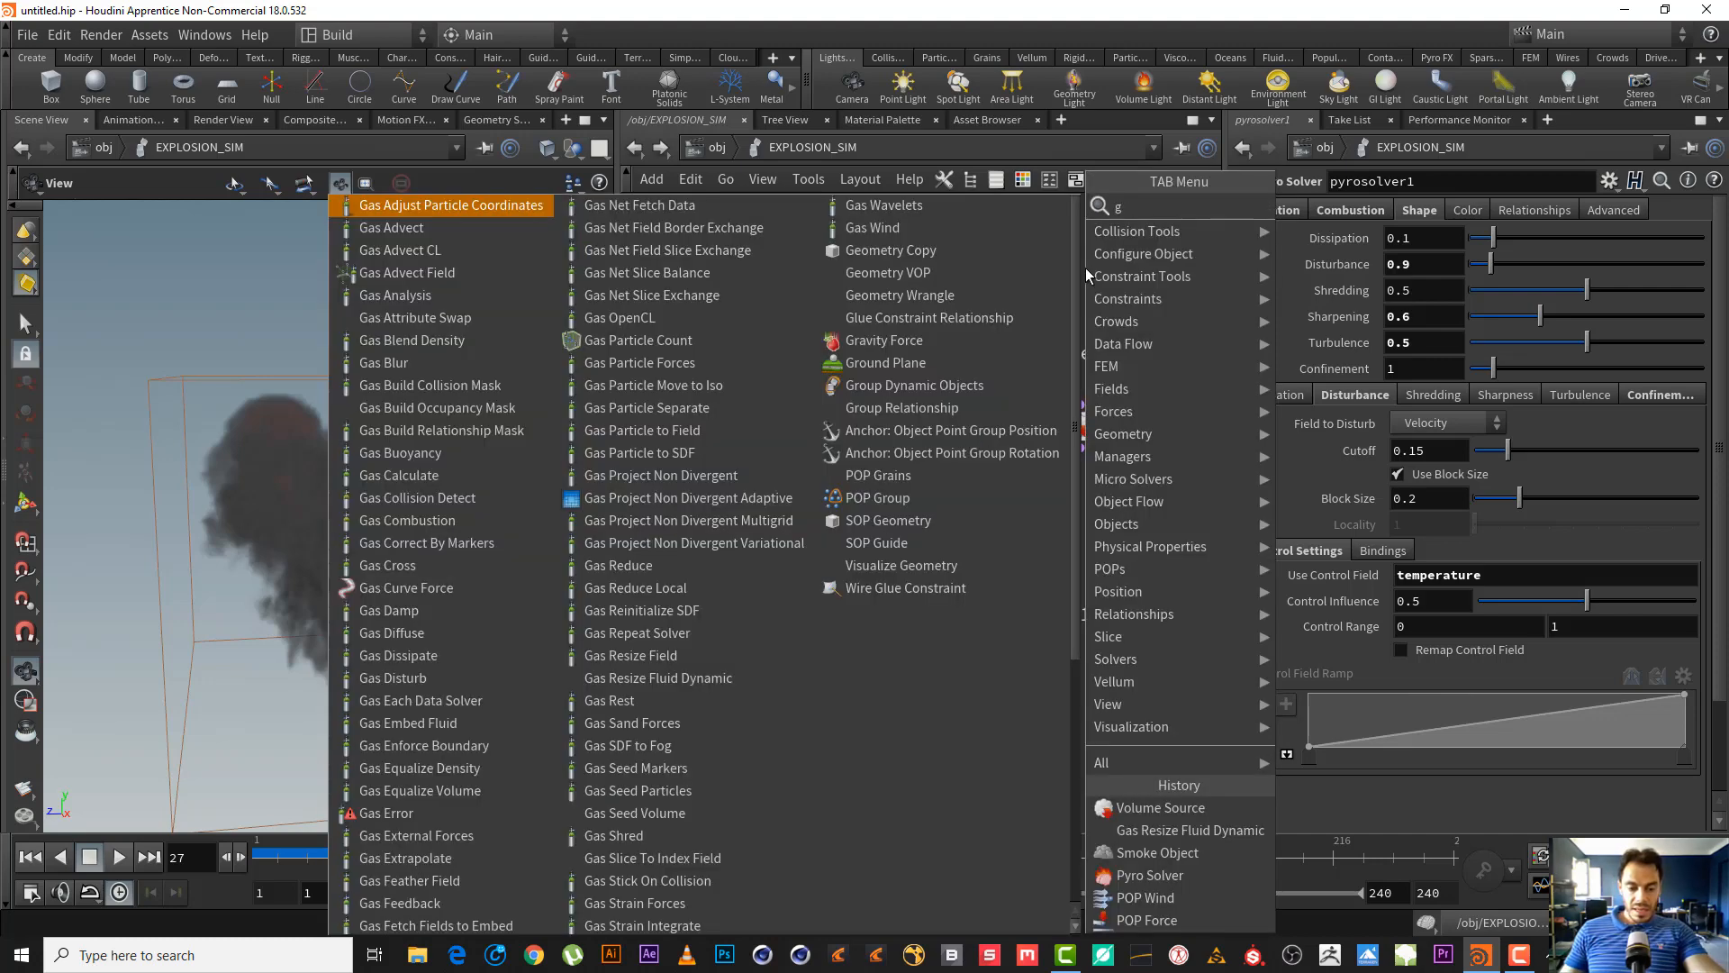
{"action": "type", "text": "as v"}
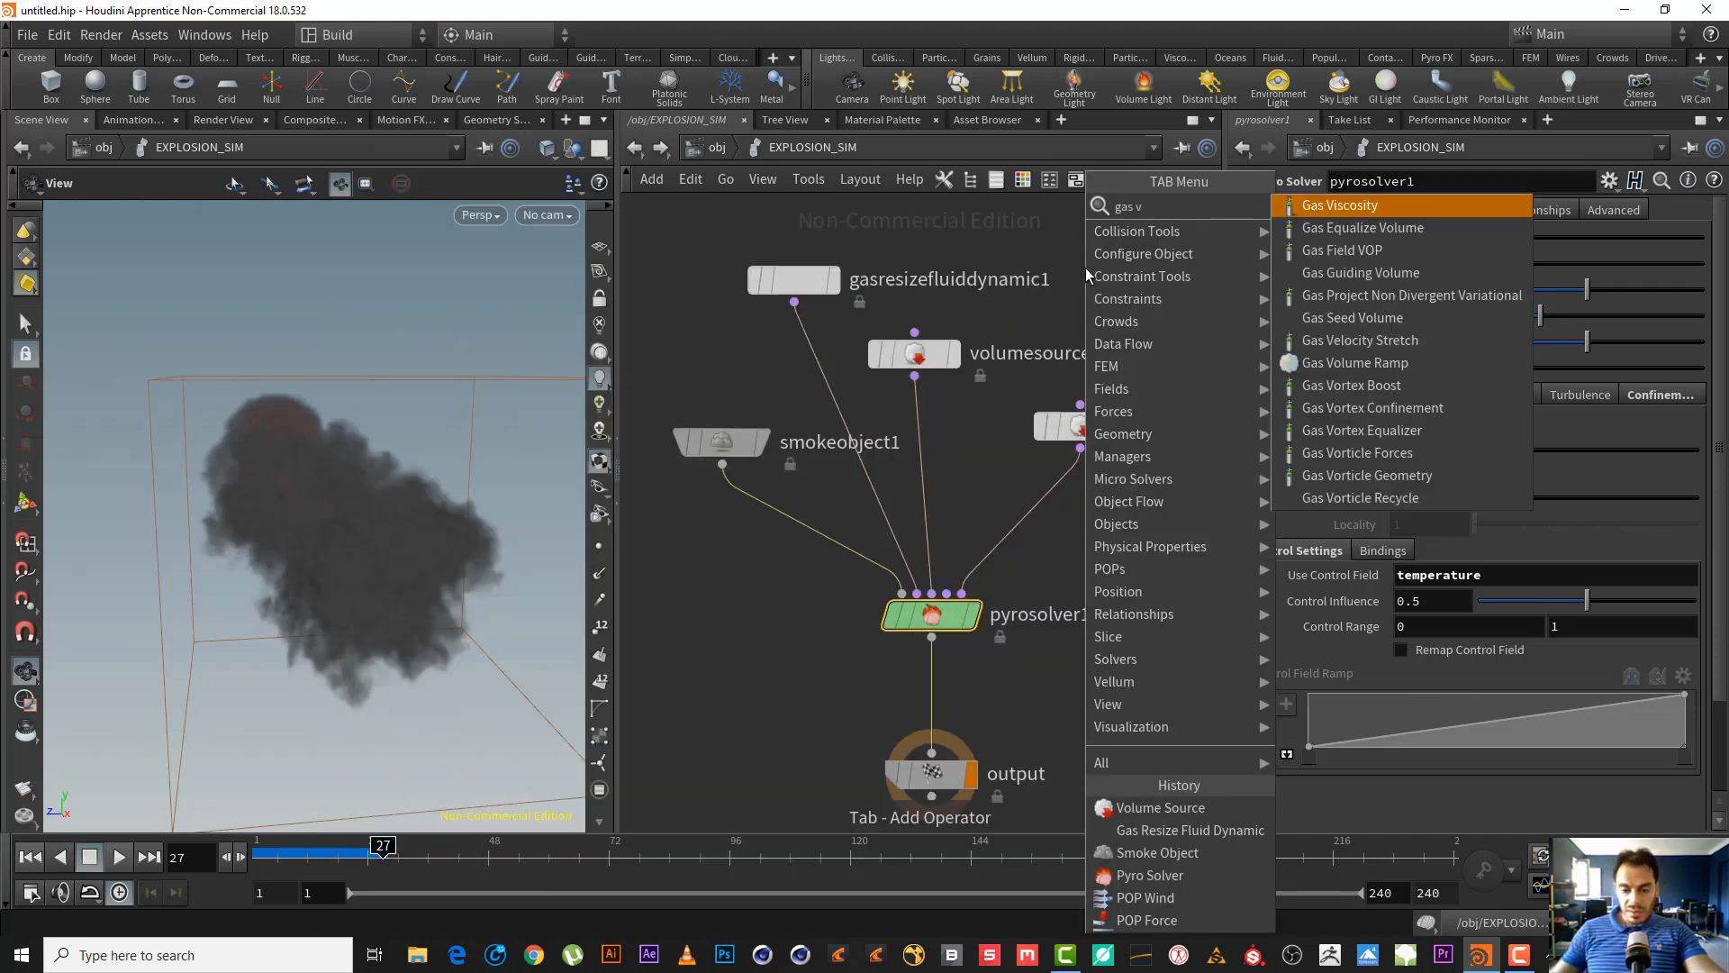
{"action": "type", "text": "or"}
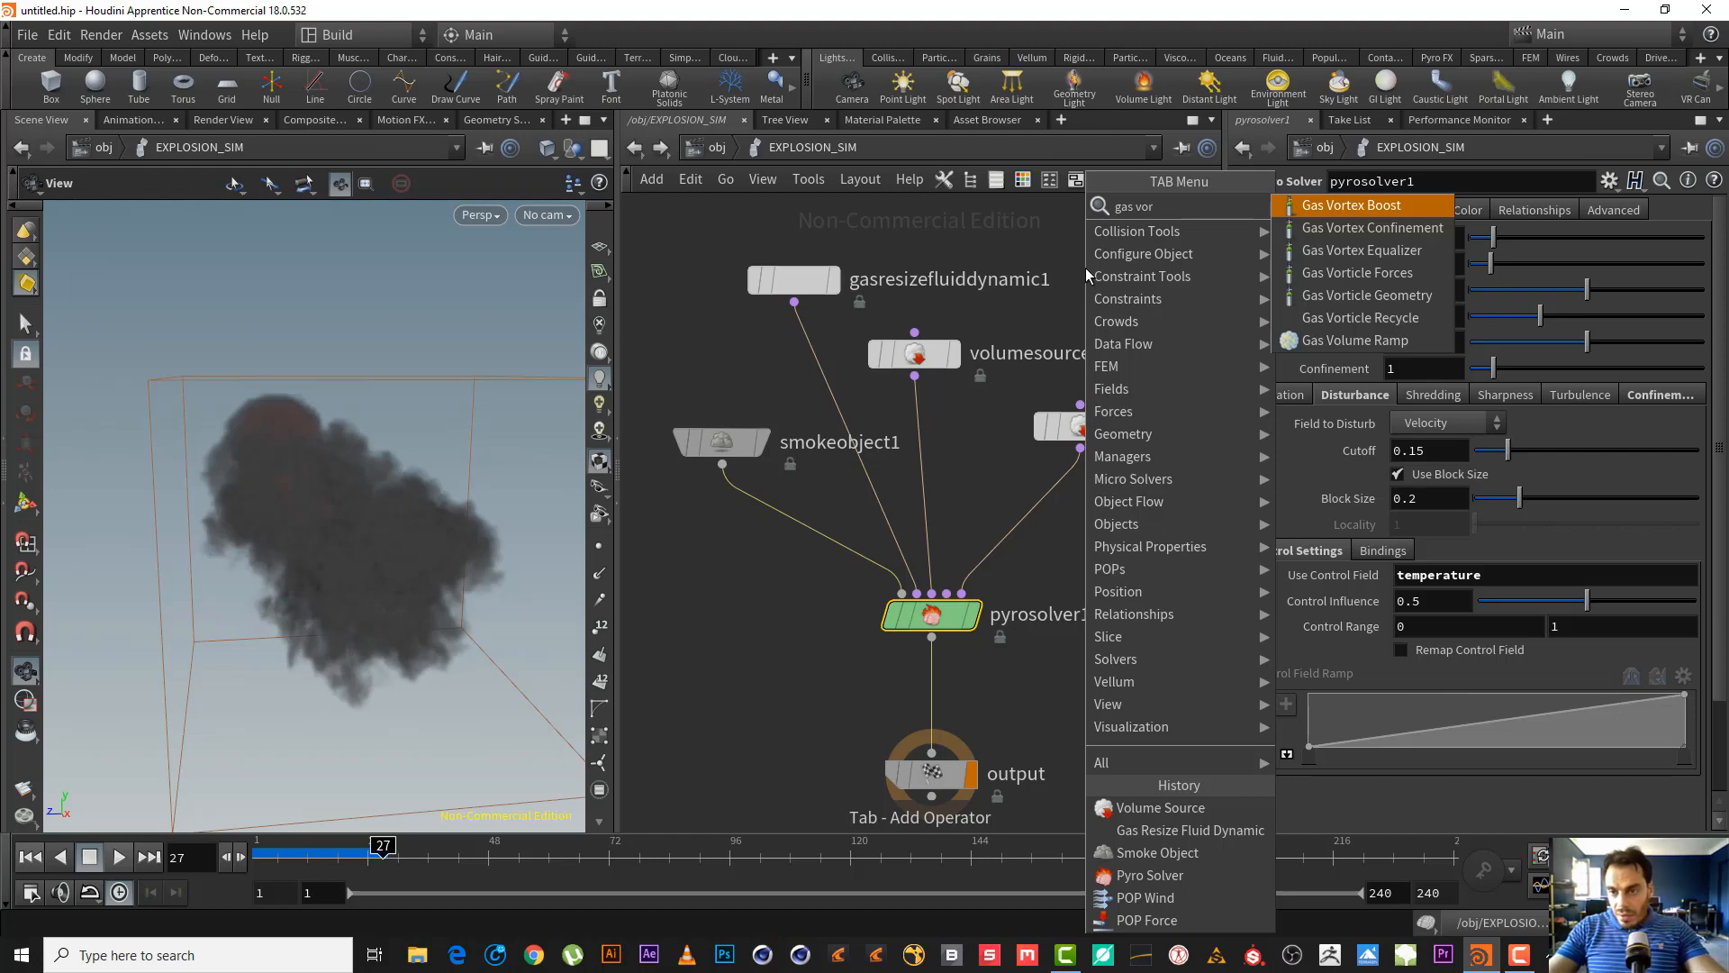
{"action": "key", "text": "BackSpace"}
{"action": "key", "text": "BackSpace"}
{"action": "key", "text": "BackSpace"}
{"action": "key", "text": "BackSpace"}
{"action": "key", "text": "BackSpace"}
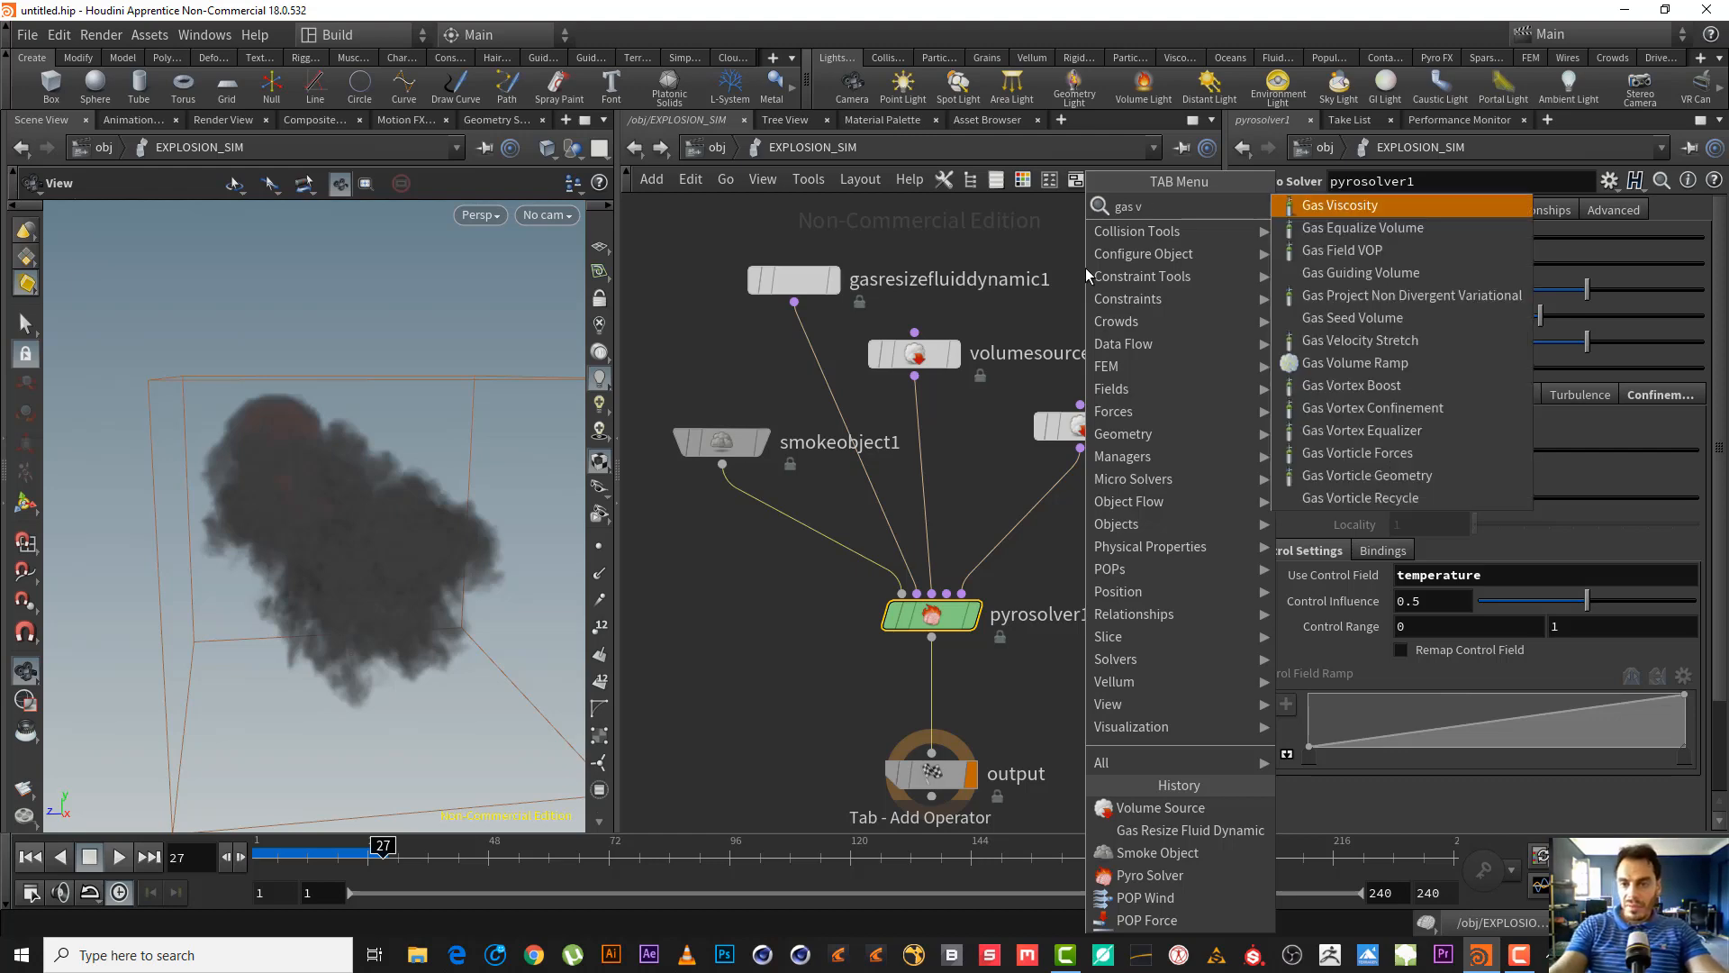
{"action": "key", "text": "BackSpace"}
{"action": "key", "text": "BackSpace"}
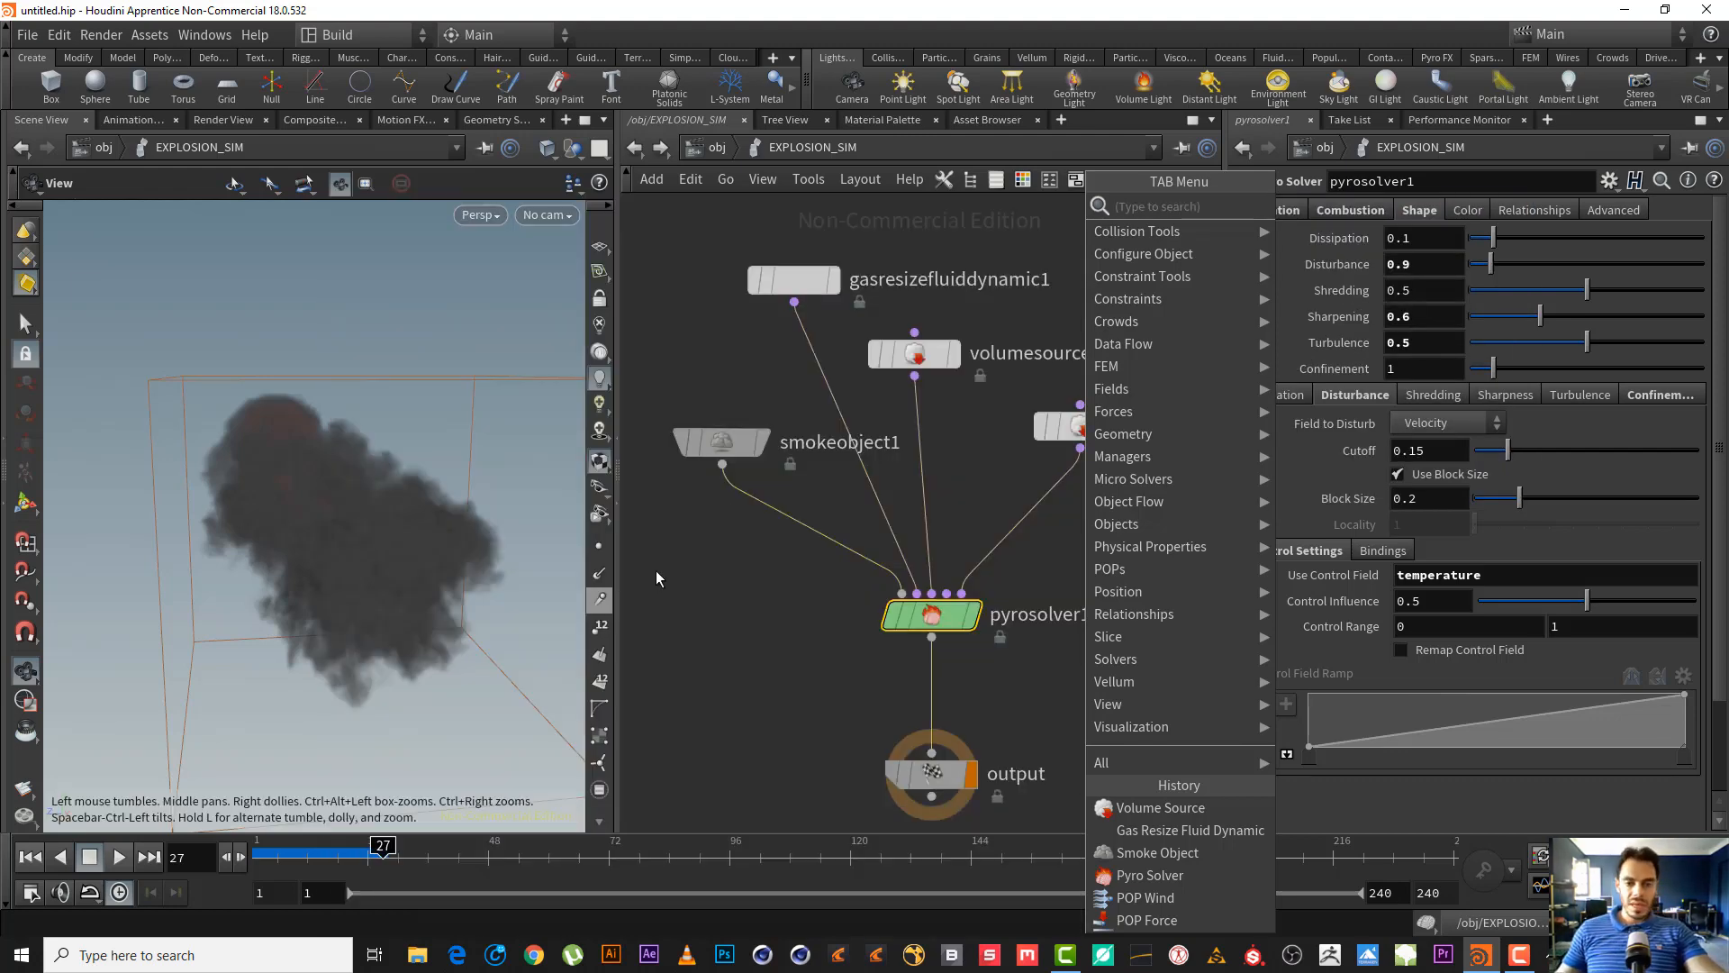
{"action": "left_click", "coordinate": [674, 592]}
- Turn on Add Rest Field in smokeobject1's initial data and Enable Rest in pyrosolver1's advanced settings
{"action": "left_click", "coordinate": [721, 441]}
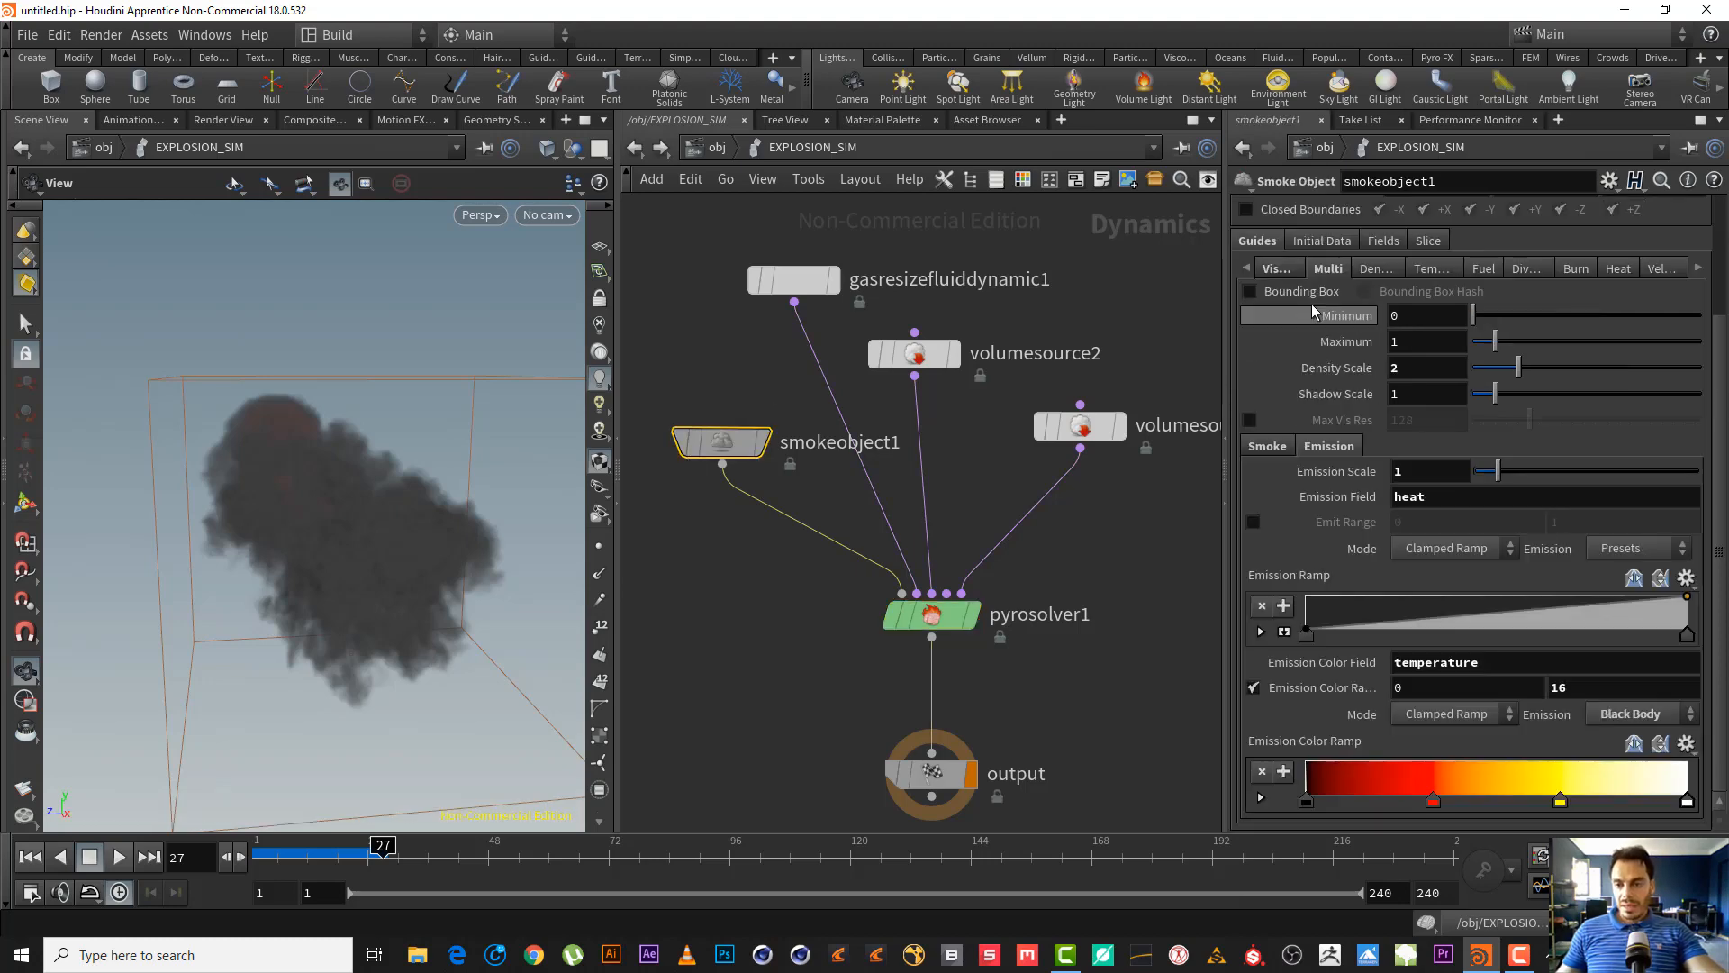
{"action": "scroll", "coordinate": [1727, 463], "scroll_direction": "up", "scroll_amount": 3}
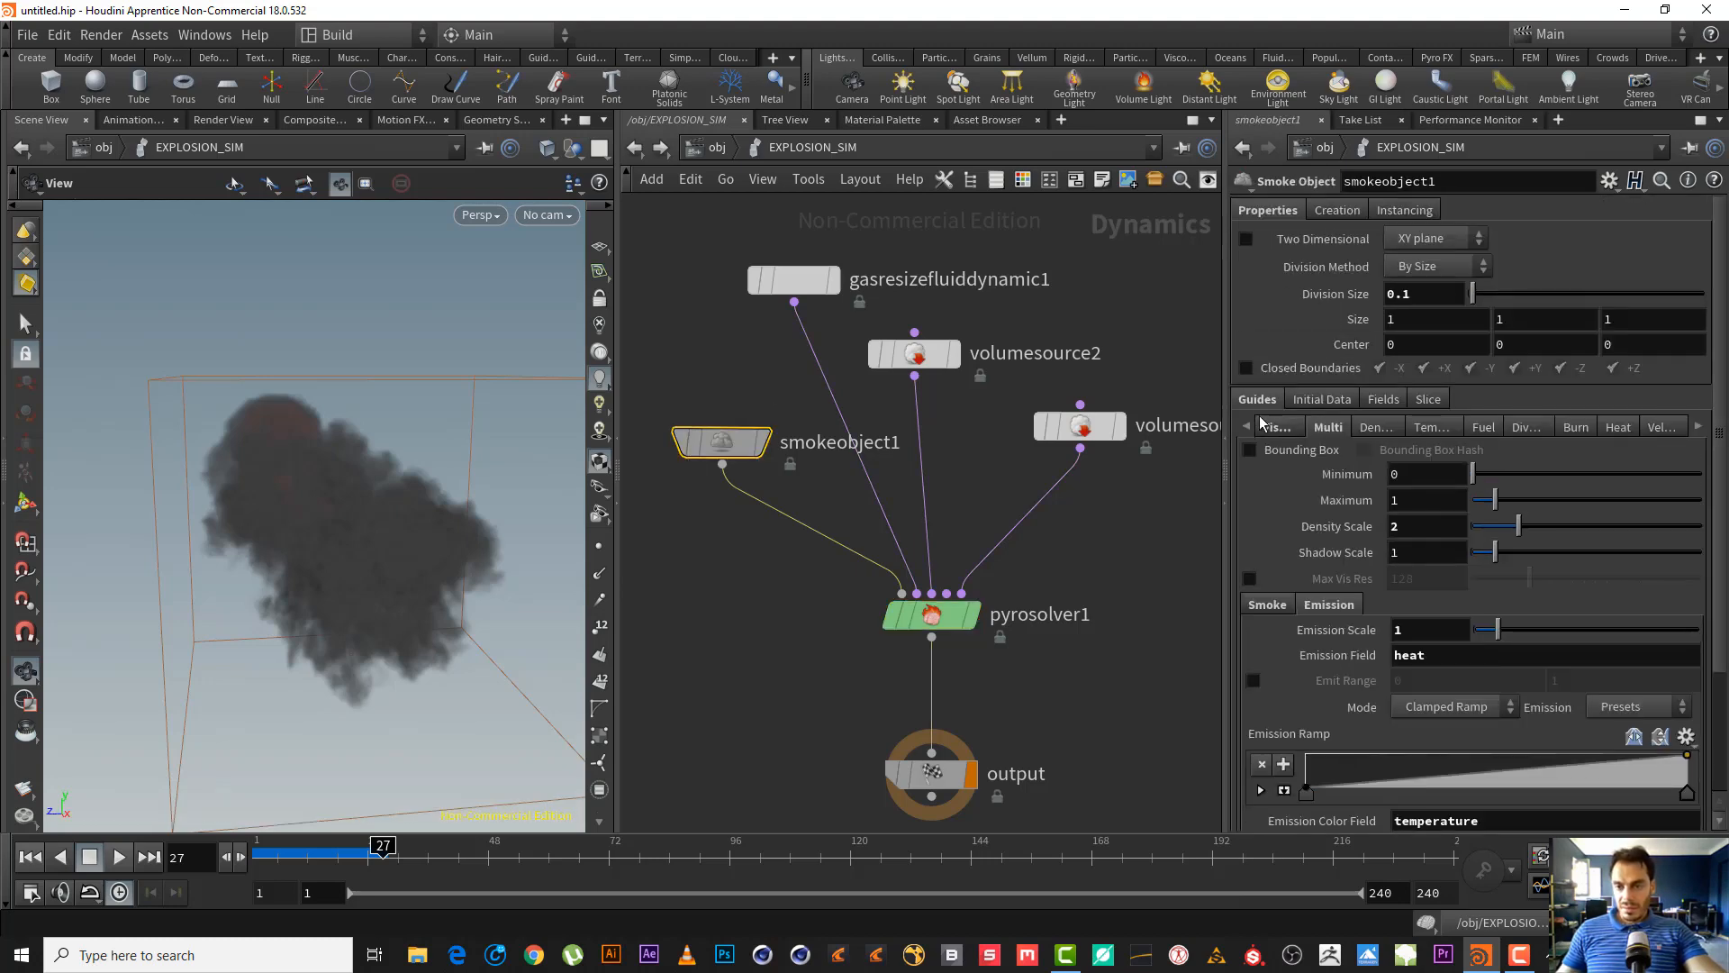
{"action": "left_click", "coordinate": [1300, 406]}
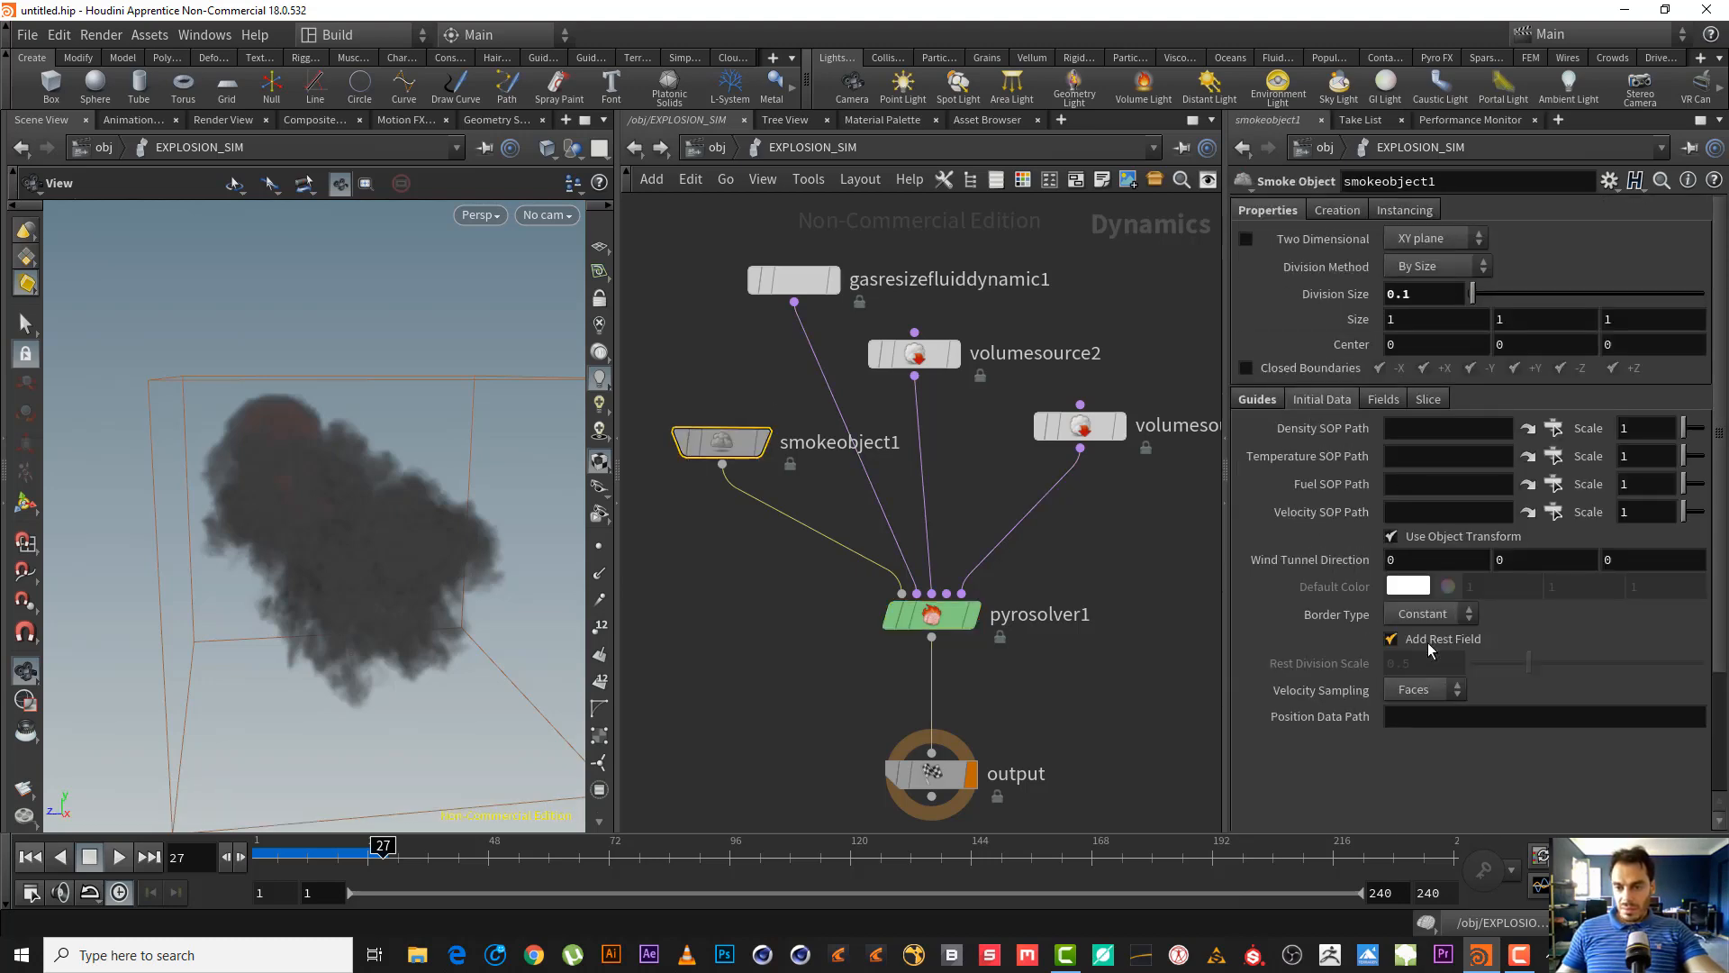
{"action": "left_click", "coordinate": [941, 615]}
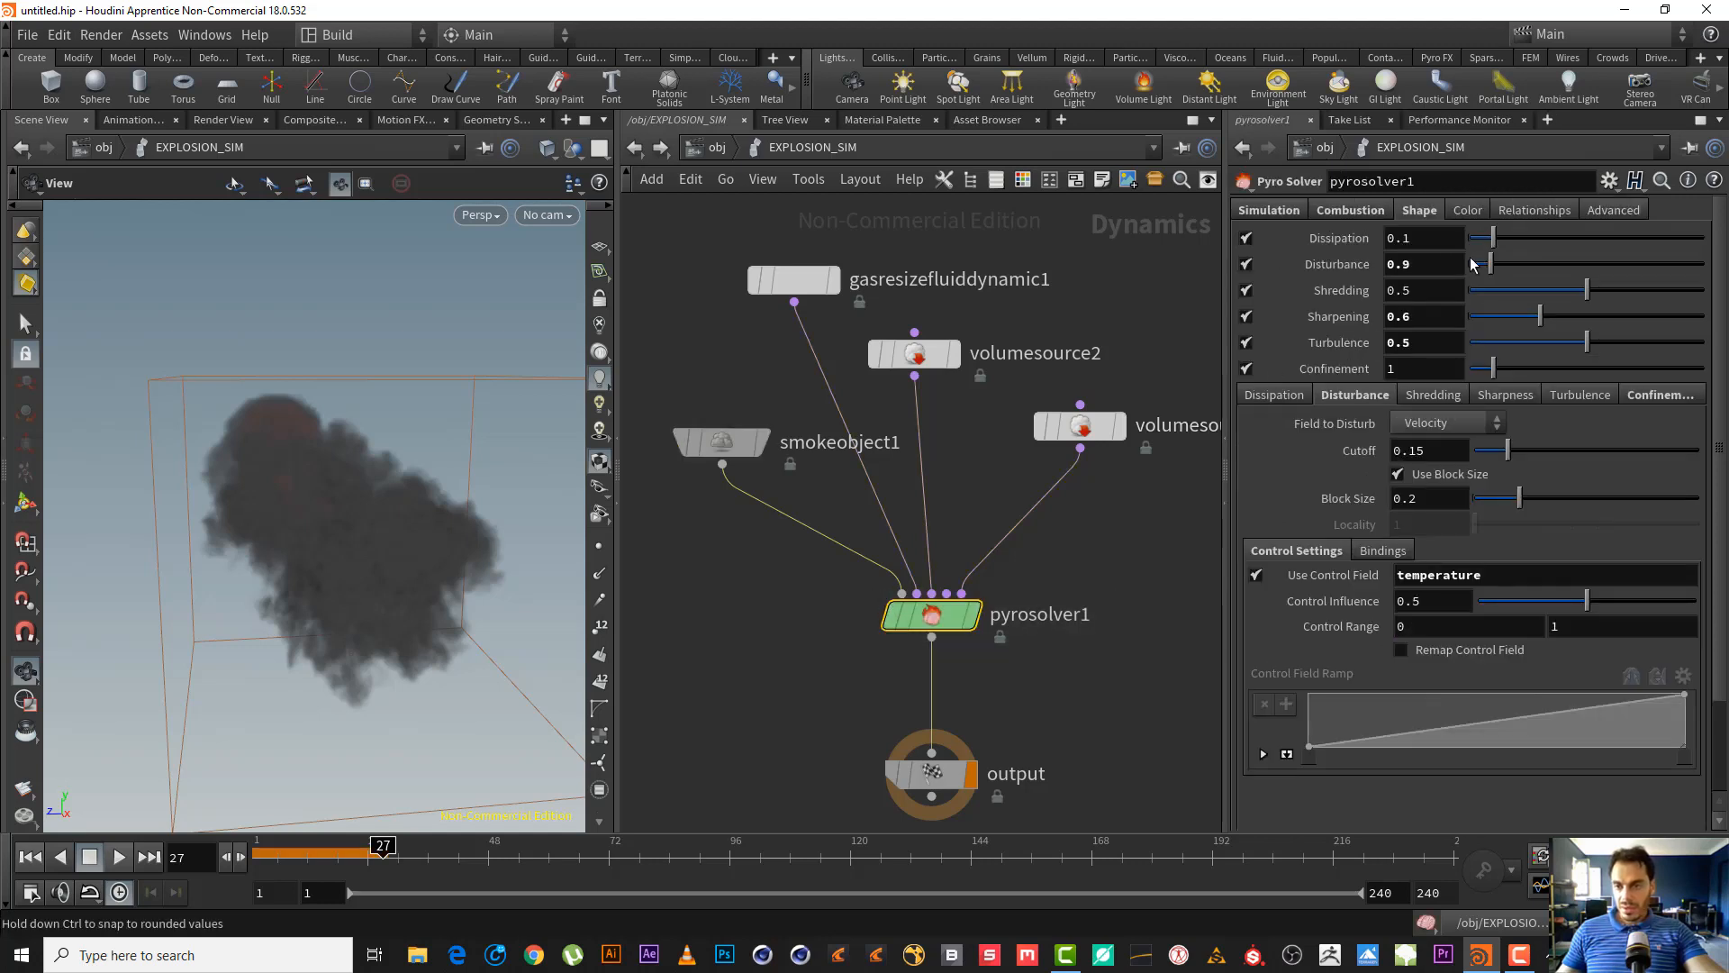
{"action": "left_click", "coordinate": [1613, 214]}
{"action": "left_click", "coordinate": [1321, 387]}
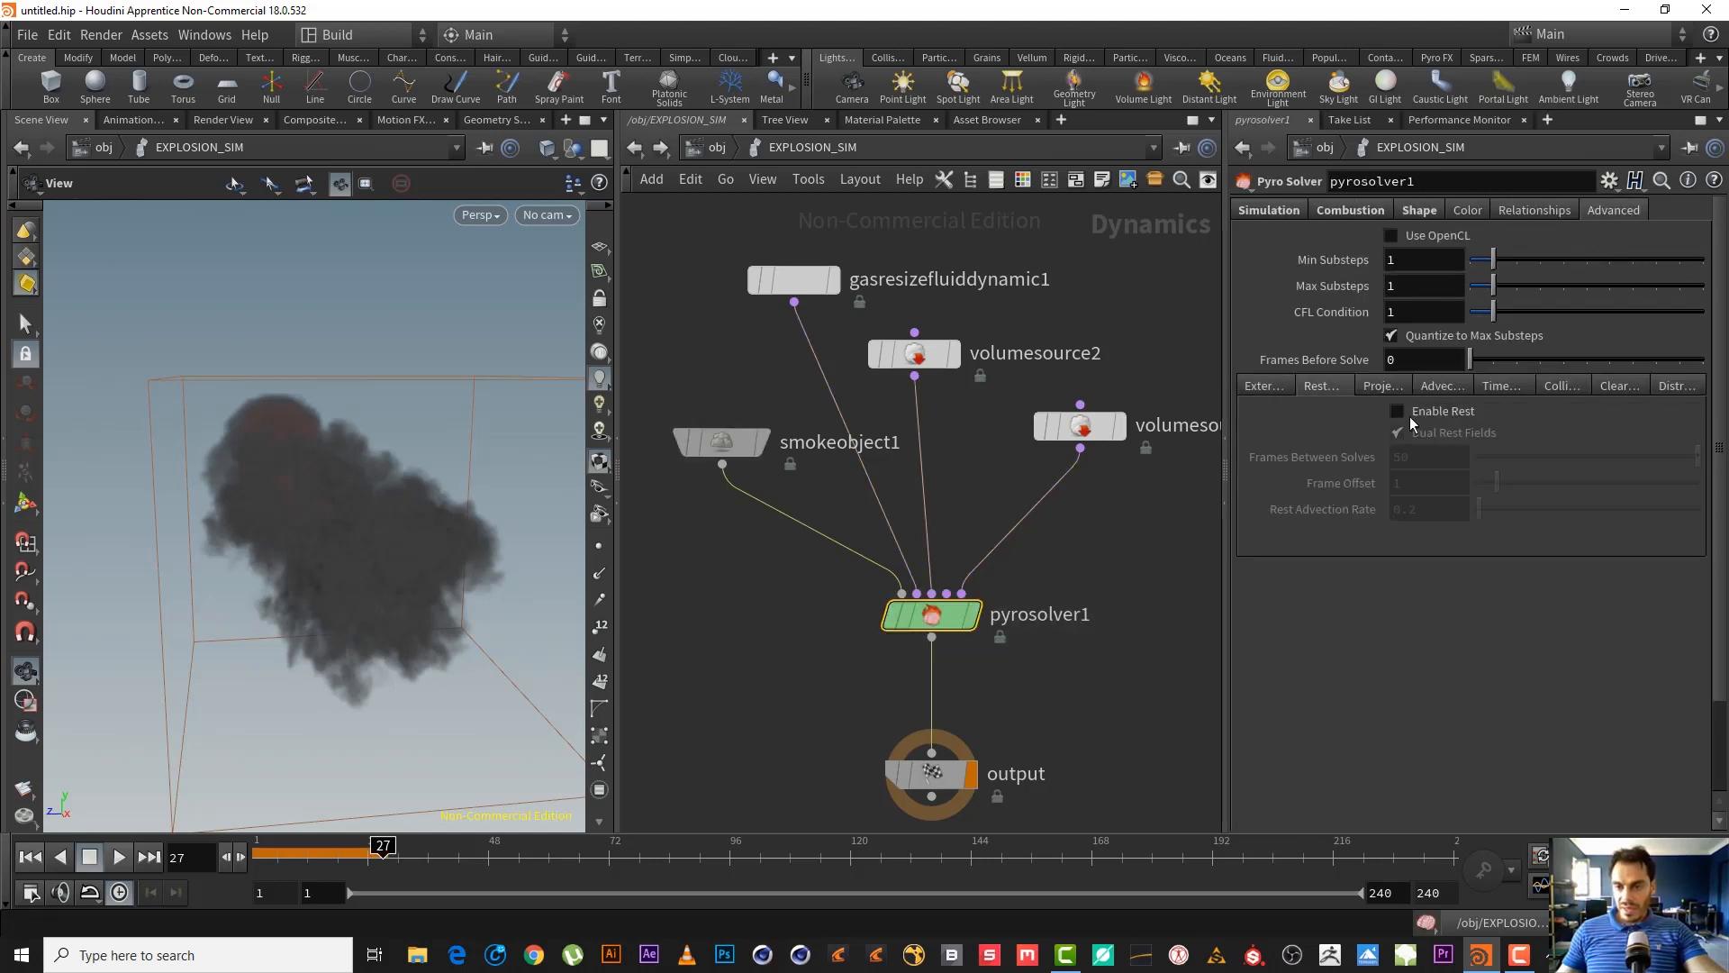
{"action": "left_click", "coordinate": [1427, 409]}
- Set pyrosolver1's Min Substeps and Max Substeps to 2 and return to frame 1
{"action": "middle_click_drag", "start_coordinate": [1118, 522], "coordinate": [971, 526]}
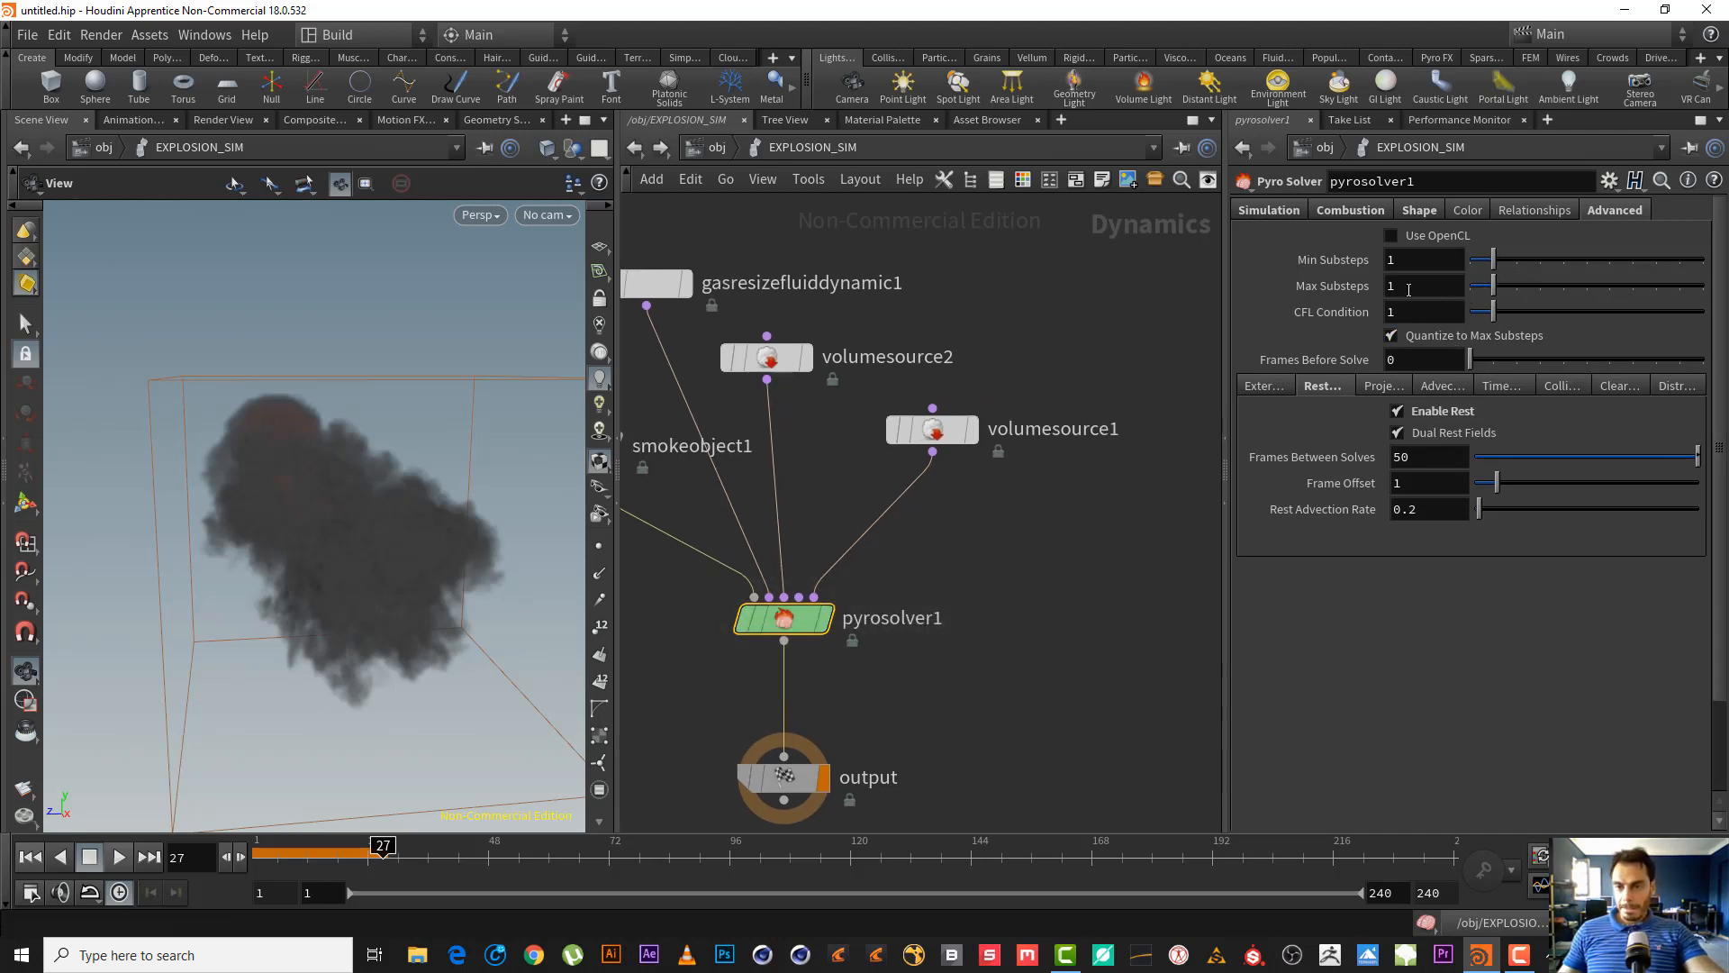
{"action": "key", "text": "BackSpace"}
{"action": "type", "text": "2"}
{"action": "key", "text": "Return"}
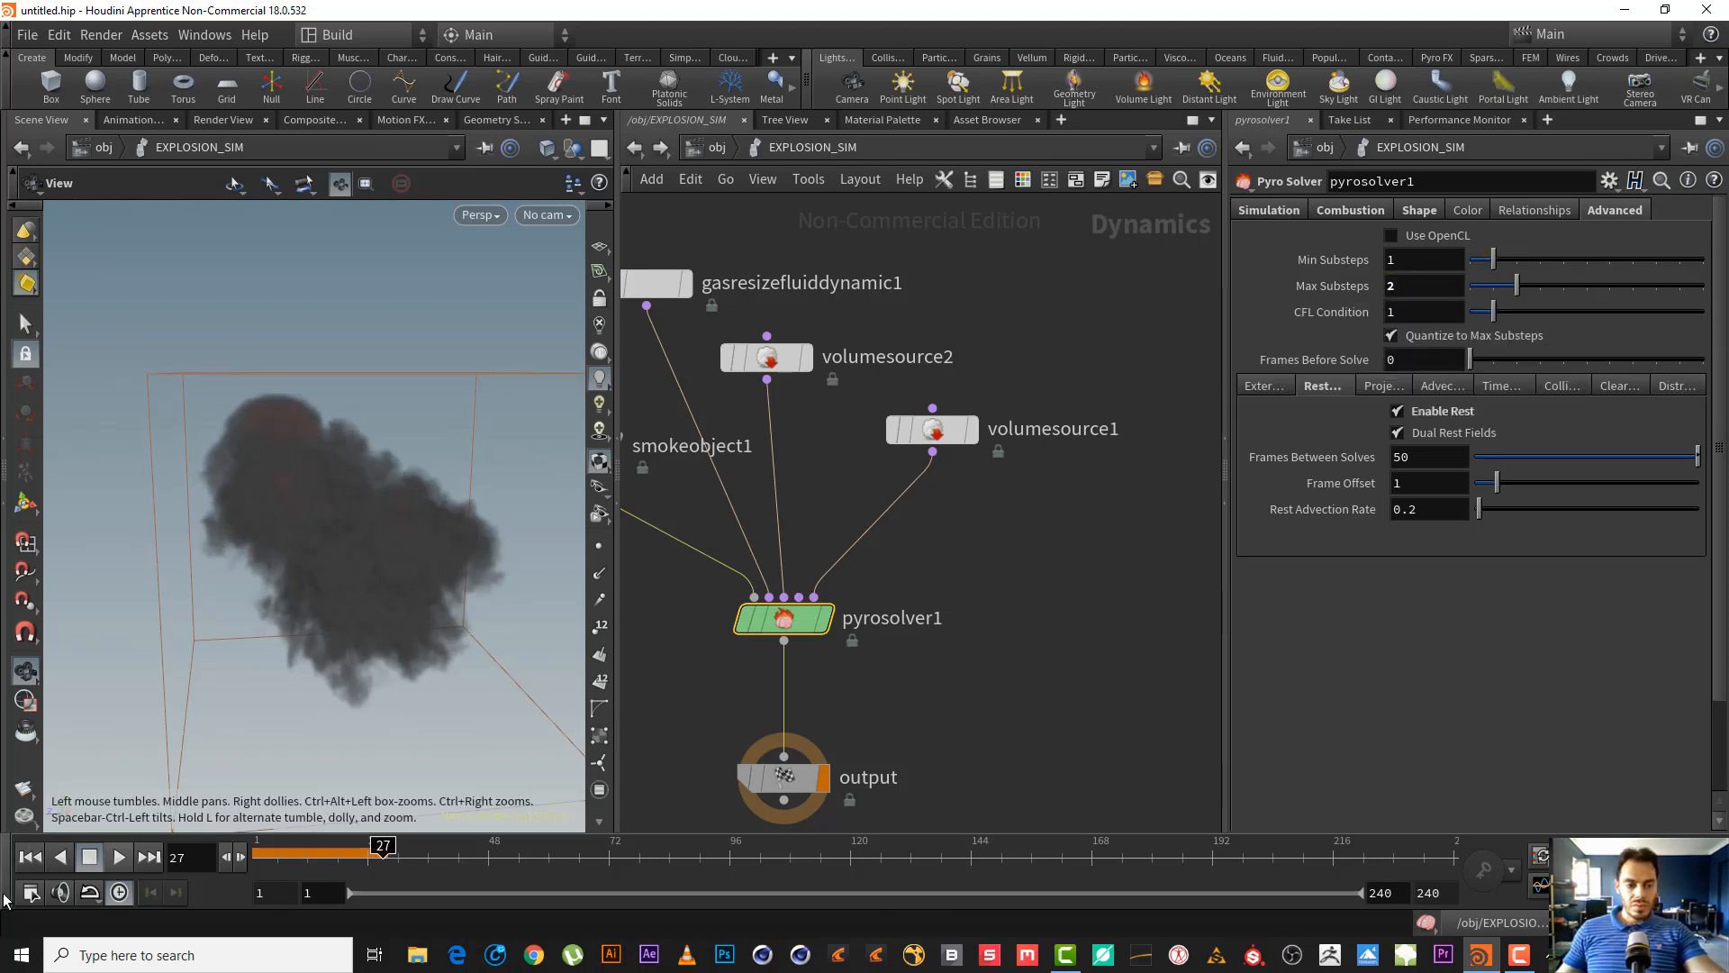
{"action": "left_click", "coordinate": [27, 858]}
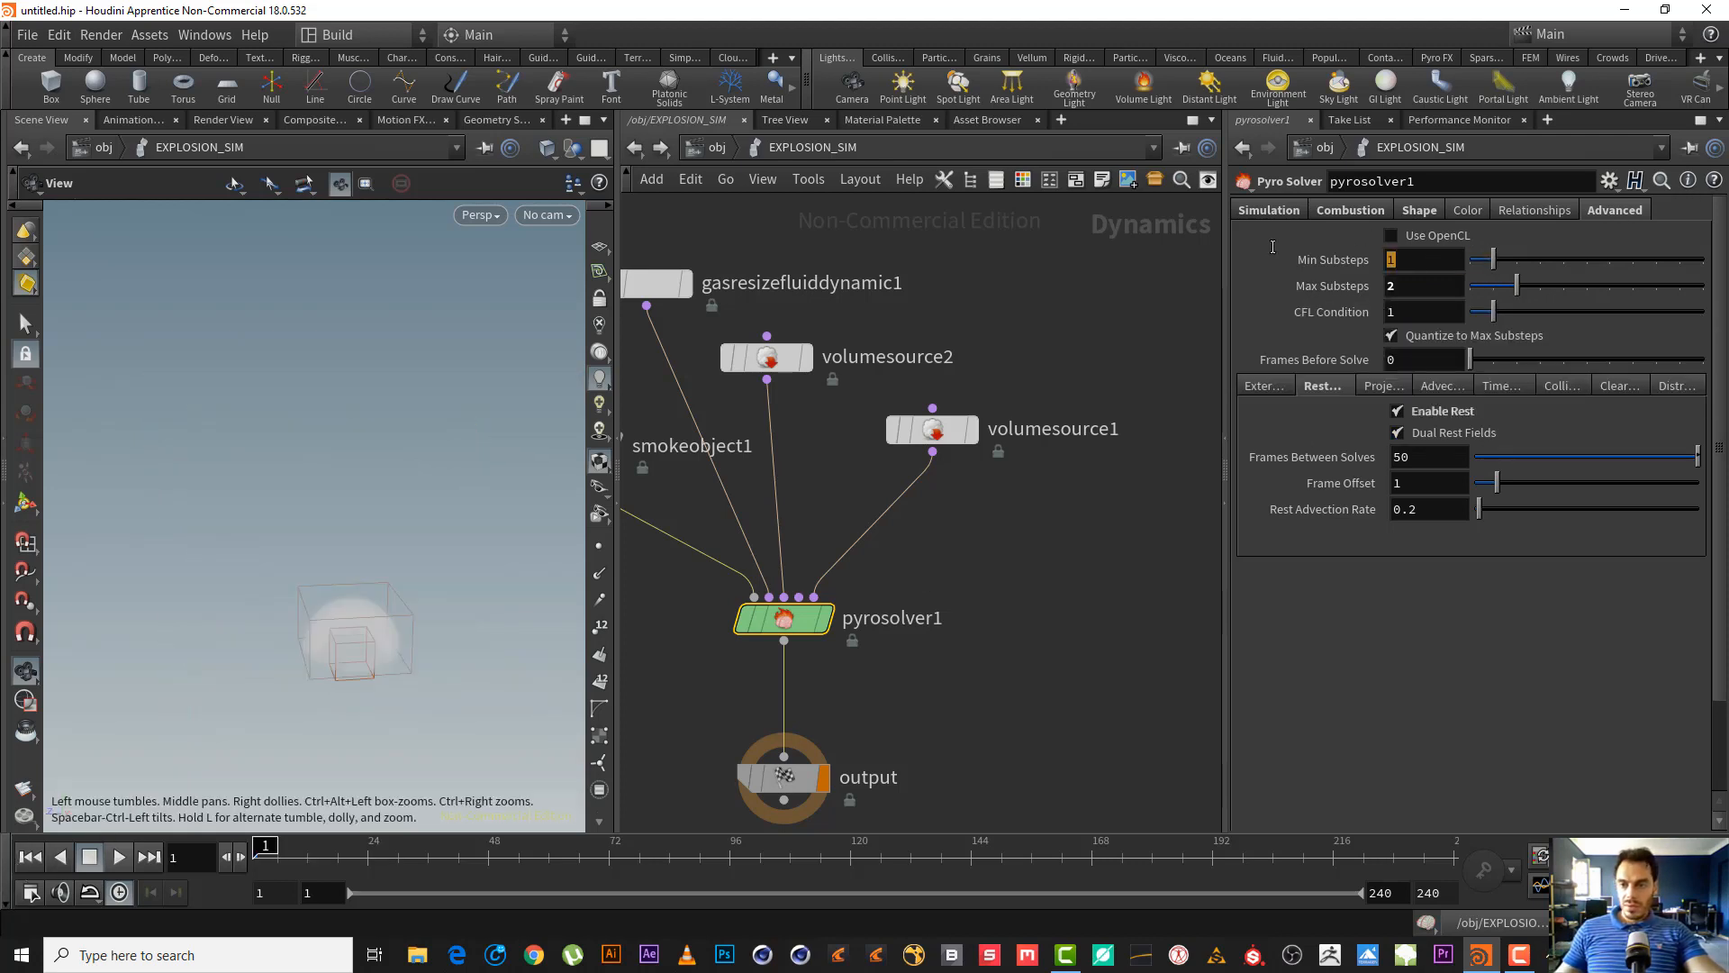
{"action": "type", "text": "2"}
{"action": "key", "text": "Return"}
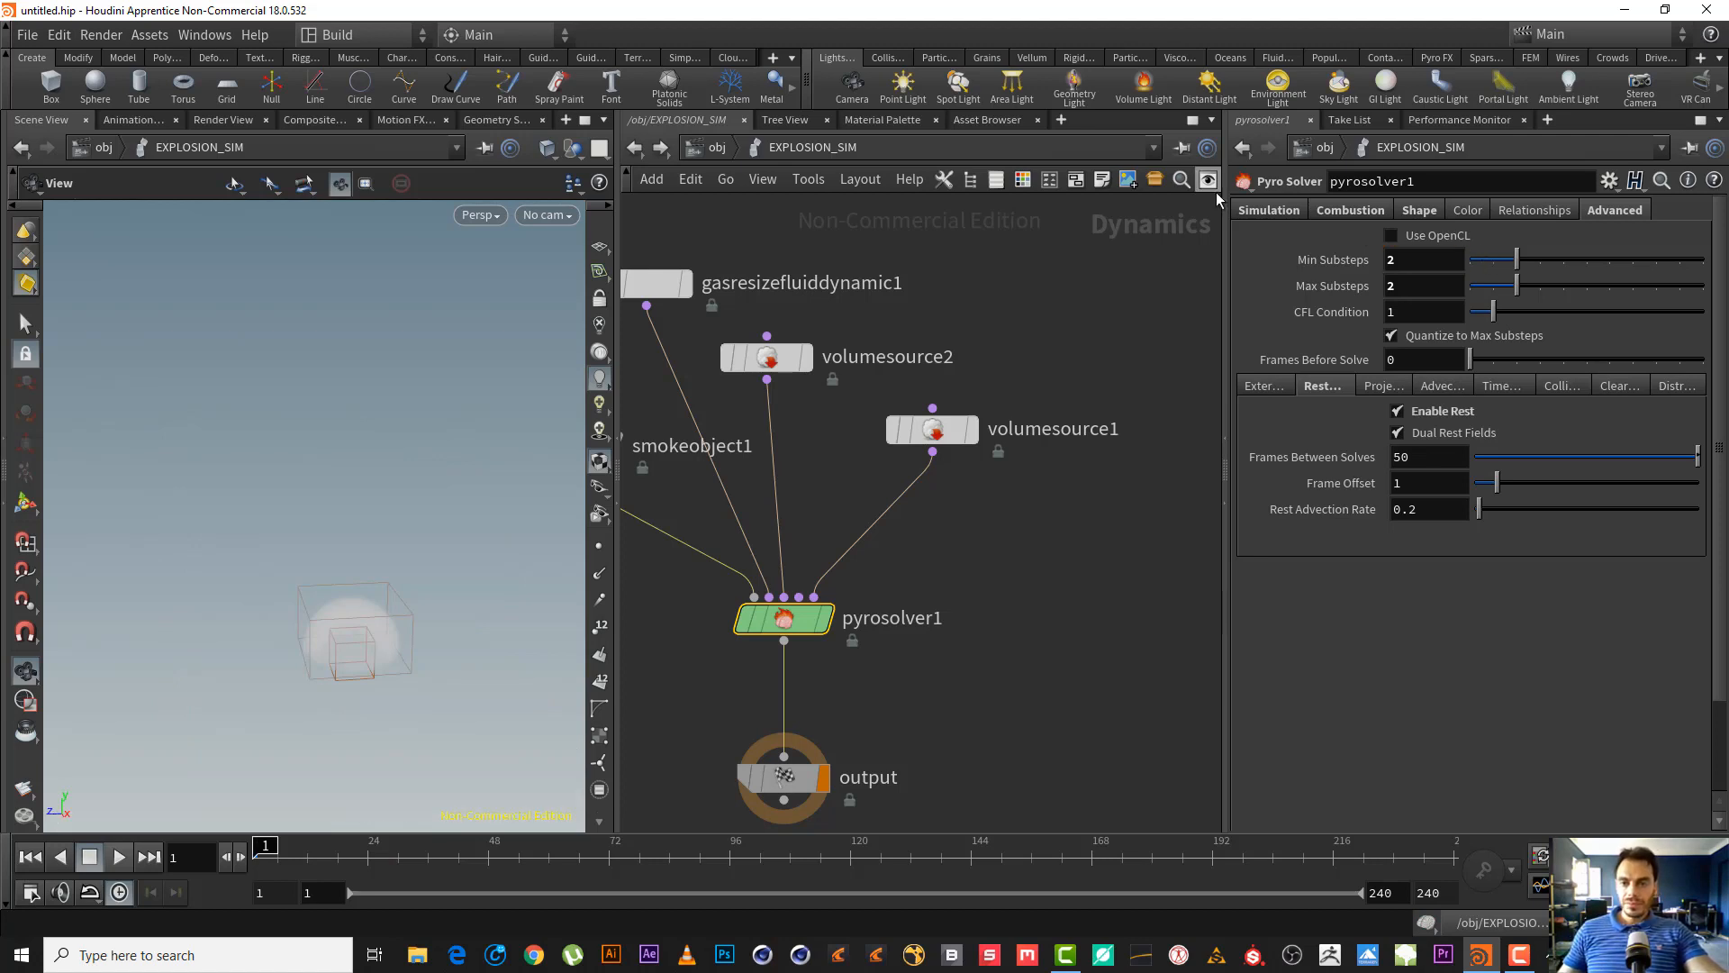
- Review pyrosolver1's simulation and combustion settings and set smokeobject1's Division Size to 0.03
{"action": "left_click", "coordinate": [1275, 210]}
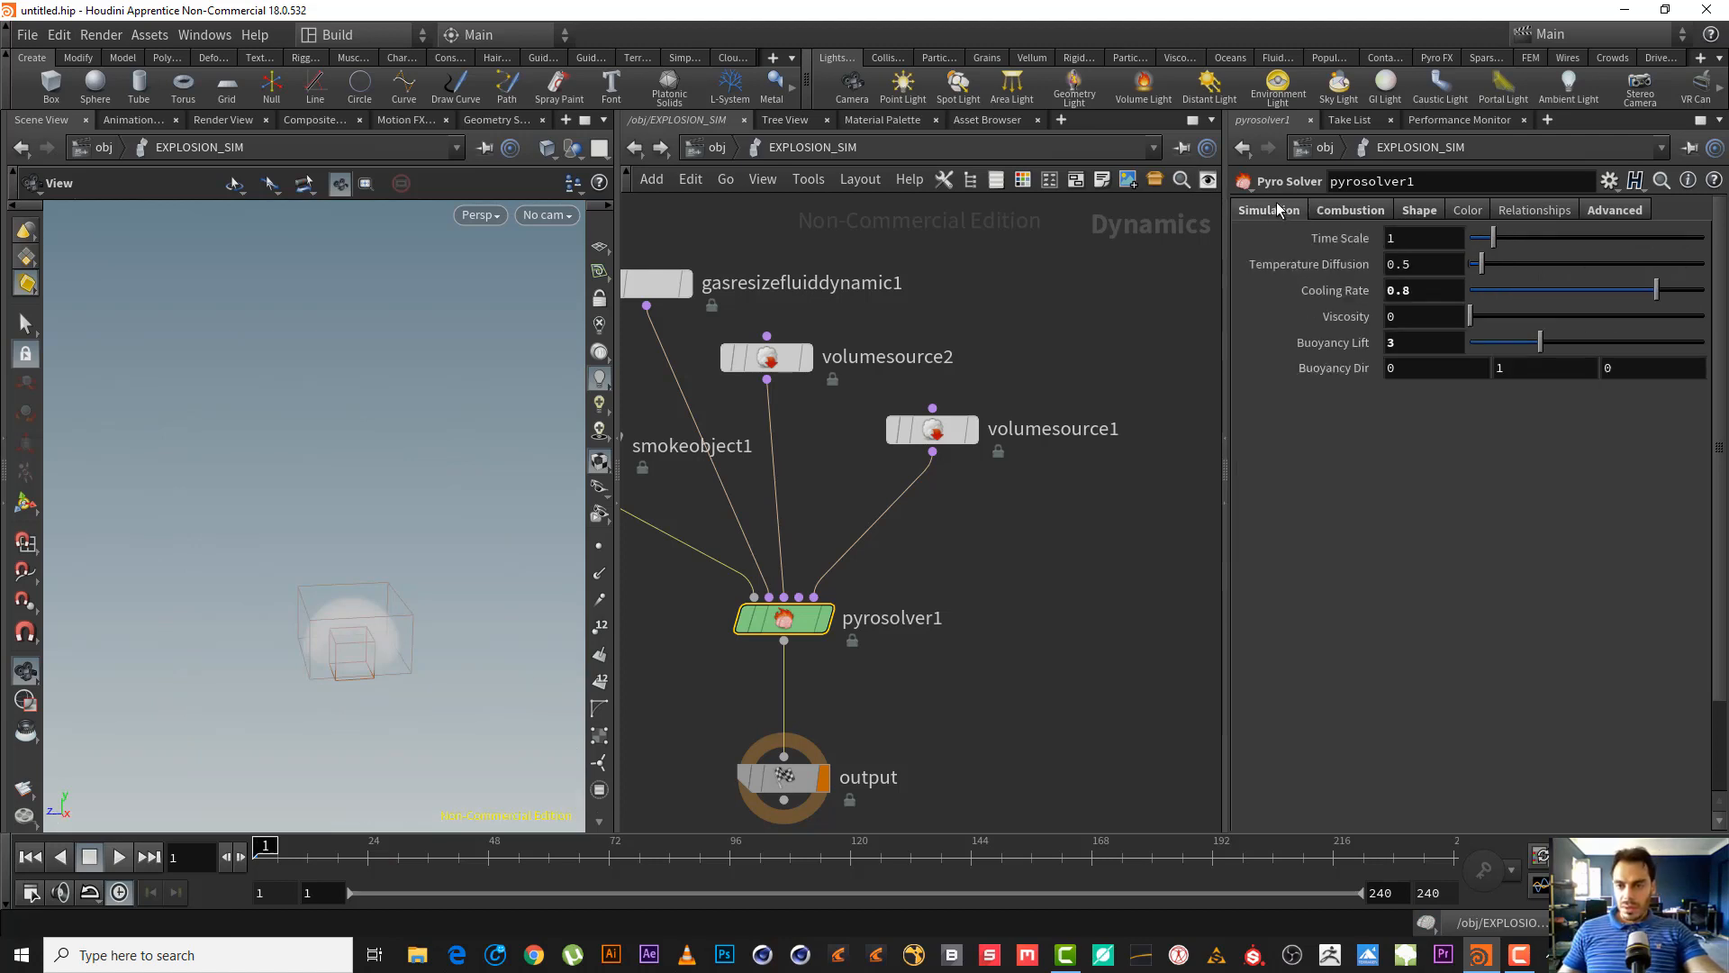
{"action": "middle_click_drag", "start_coordinate": [1115, 491], "coordinate": [1183, 469]}
{"action": "left_click", "coordinate": [1347, 210]}
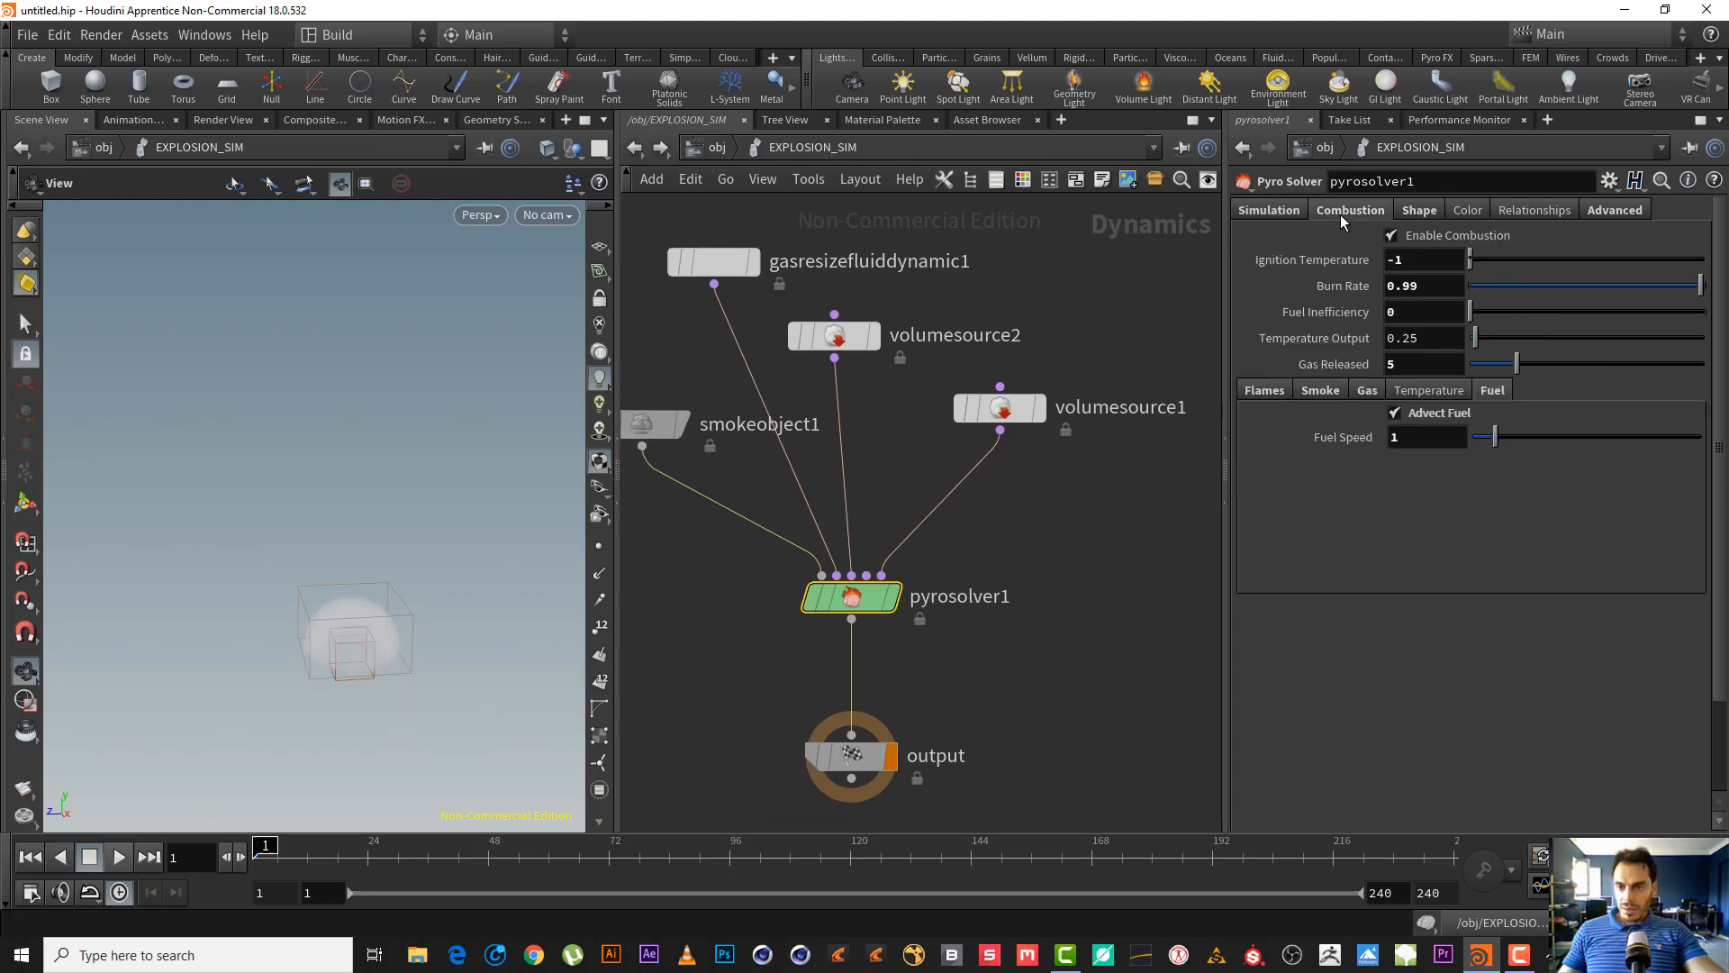
{"action": "middle_click_drag", "start_coordinate": [715, 365], "coordinate": [754, 370]}
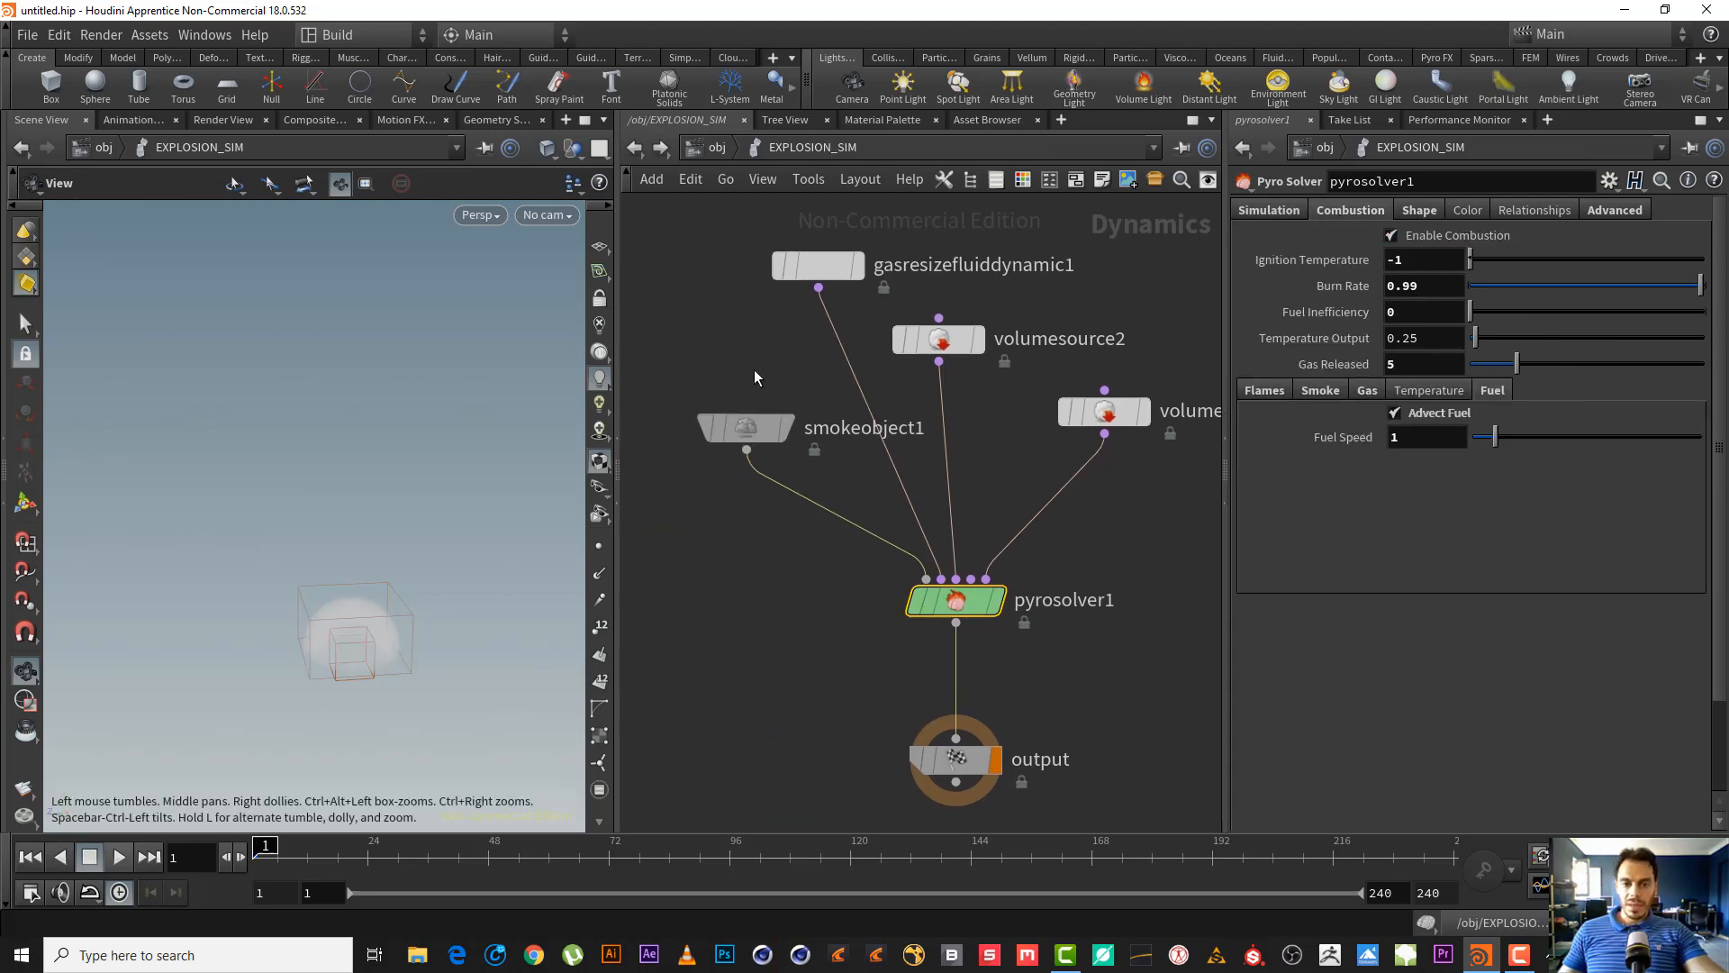
{"action": "left_click", "coordinate": [746, 427]}
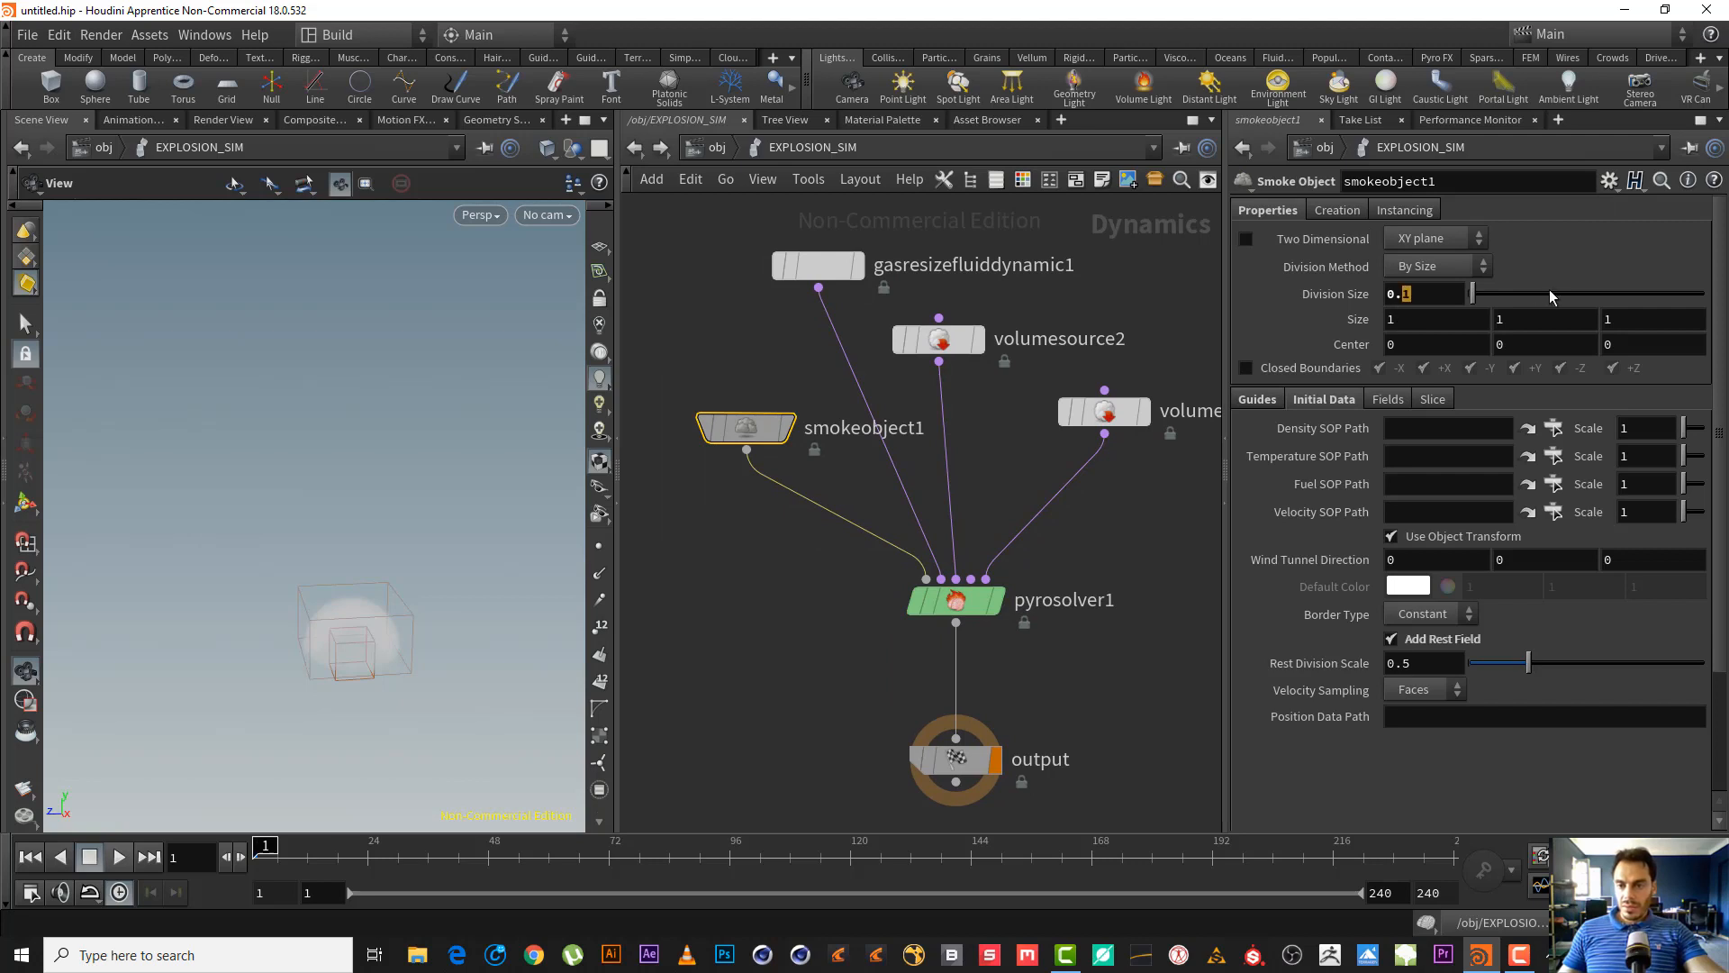
{"action": "type", "text": "0"}
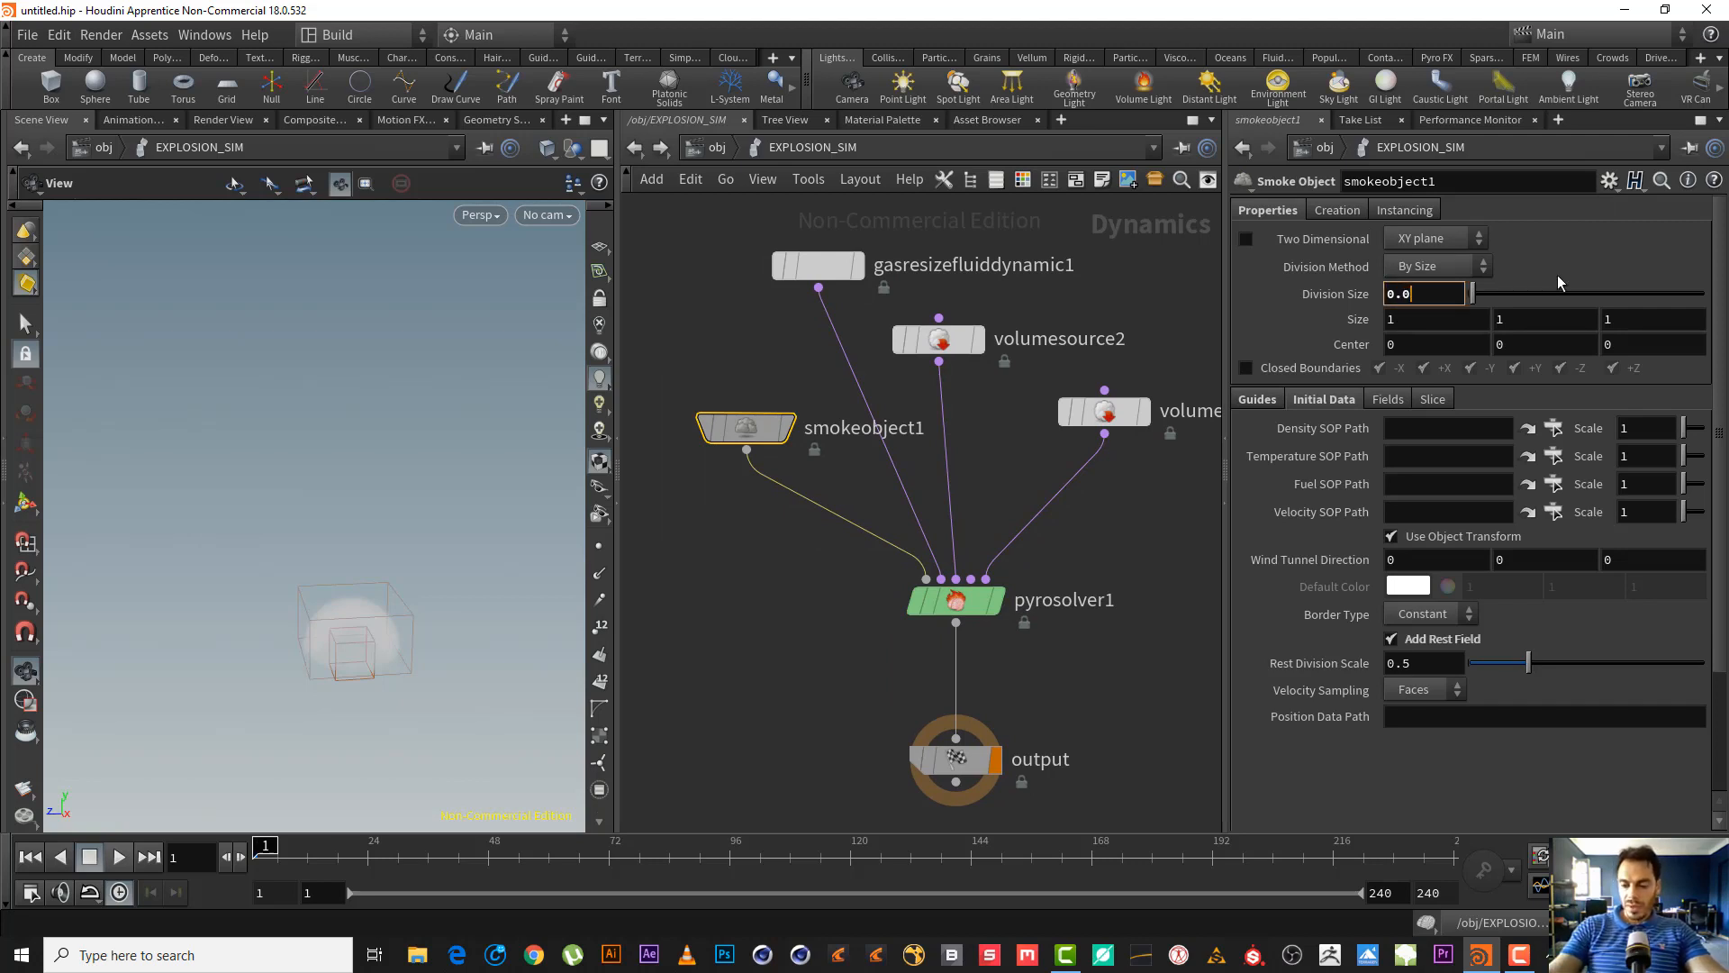
{"action": "type", "text": "3"}
{"action": "key", "text": "Return"}
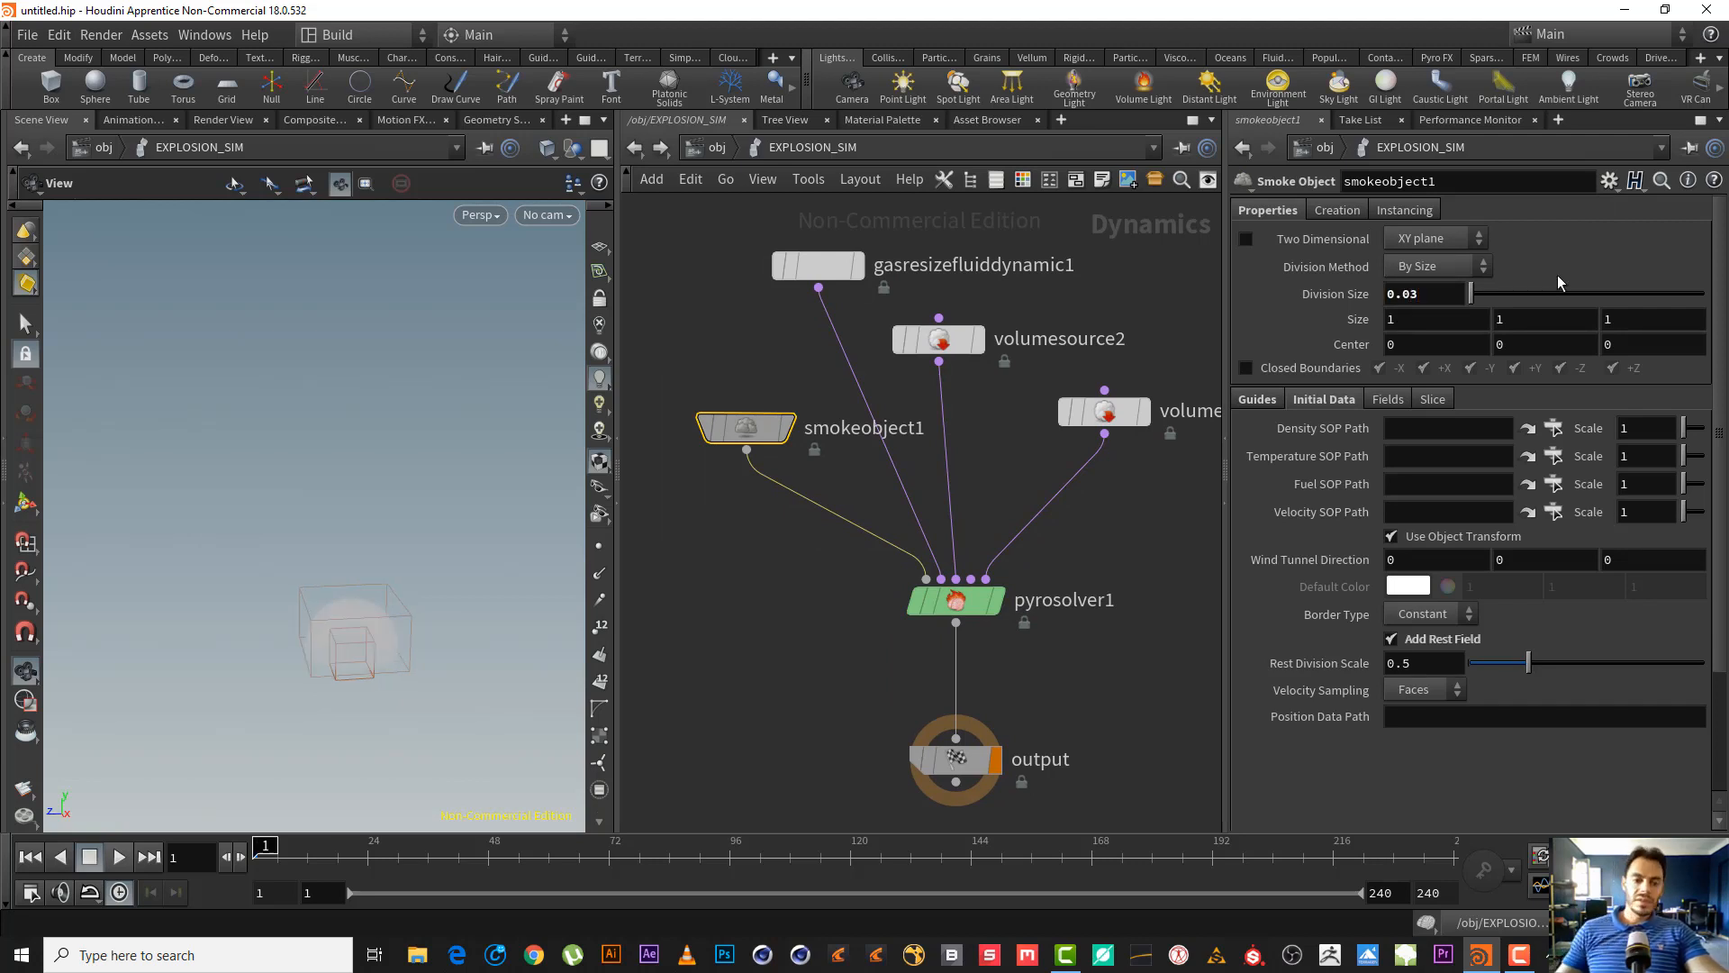